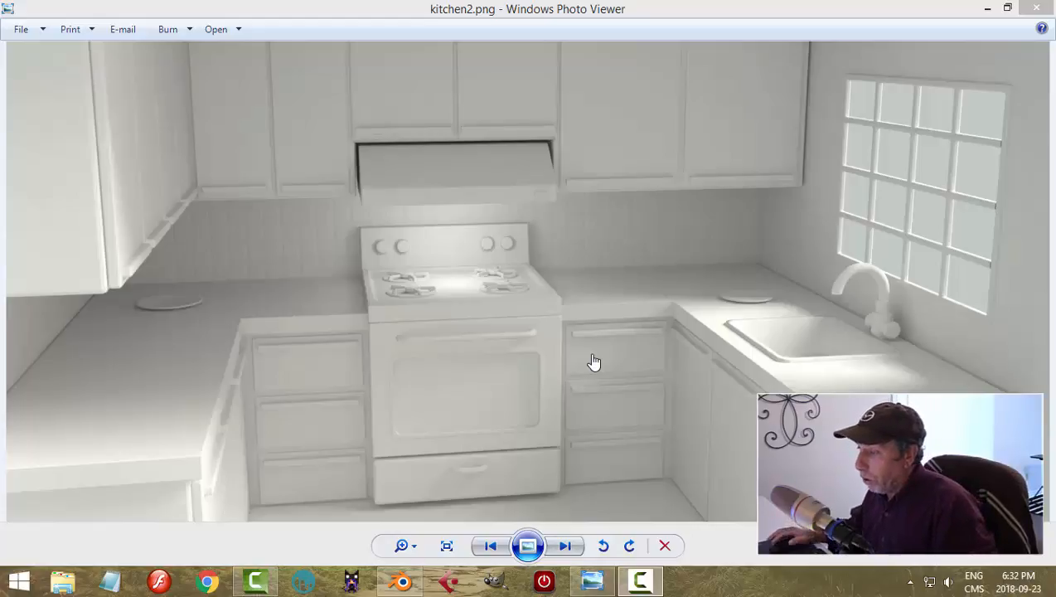
Step: Switch to Blender and delete the camera and the lamp from the default scene
left_click(406, 587)
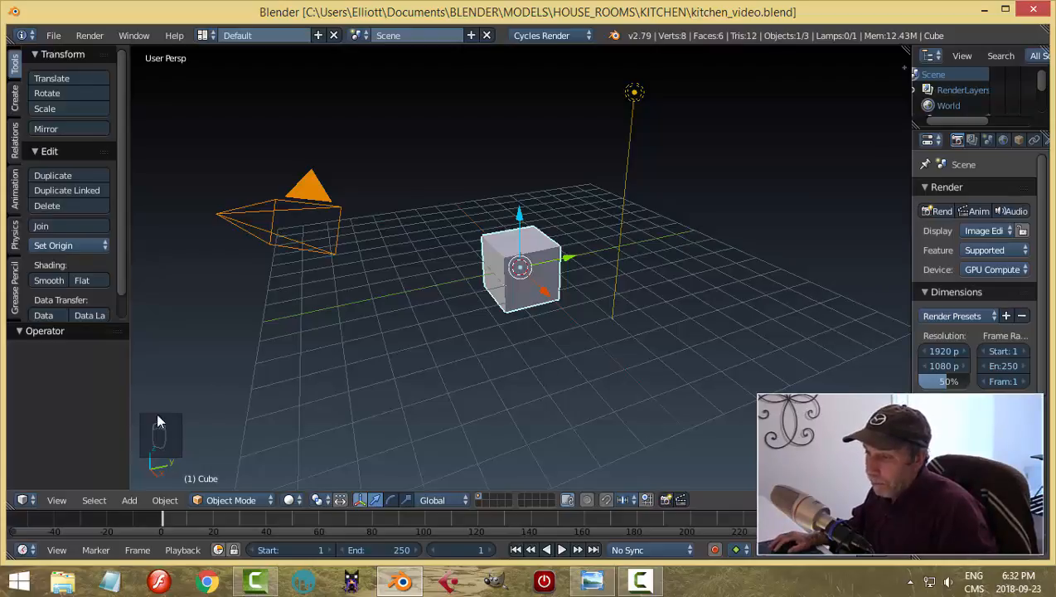
right_click(313, 183)
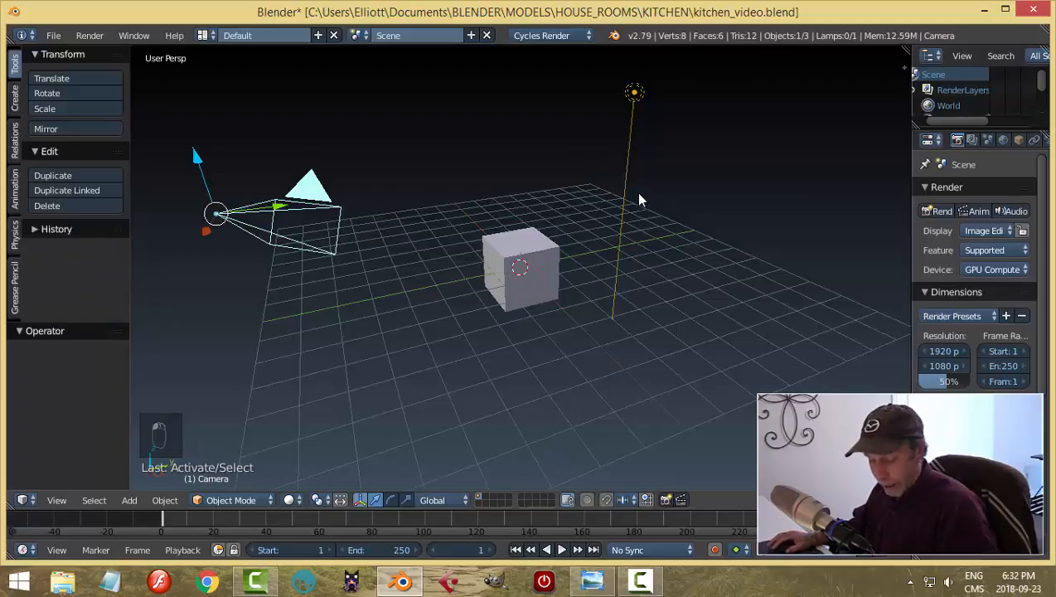
right_click(634, 106, "shift")
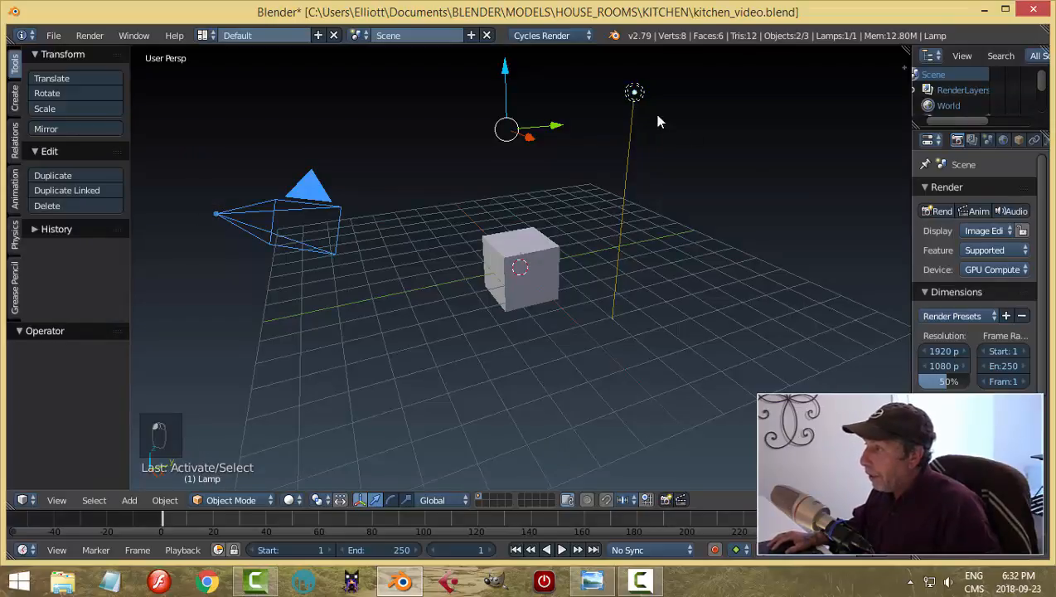
key("x")
left_click(742, 161)
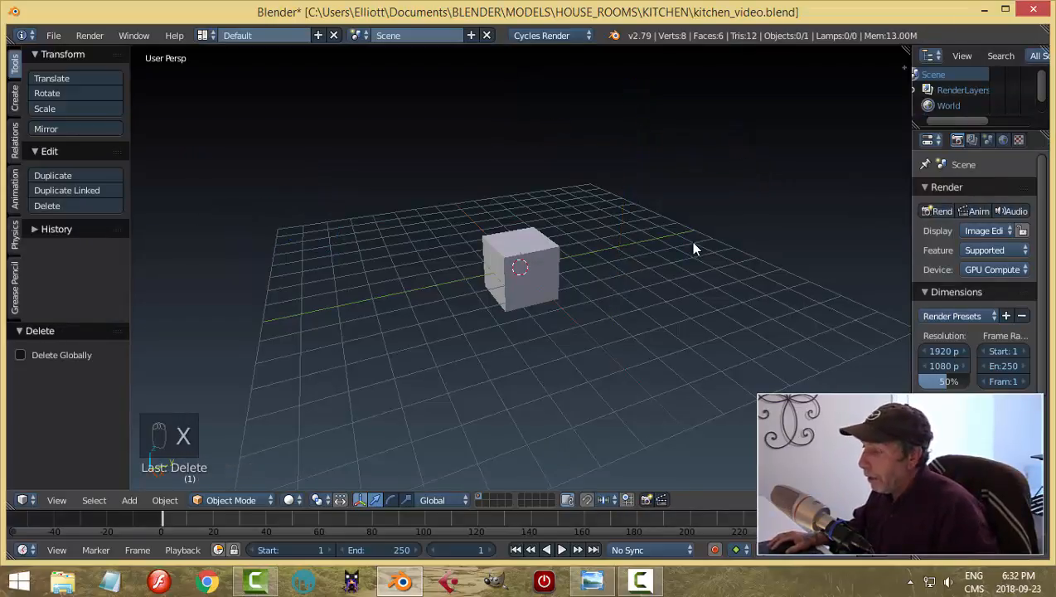
Step: In front orthographic view, move the cube up 1 unit along Z so it sits on the grid floor
right_click(539, 284)
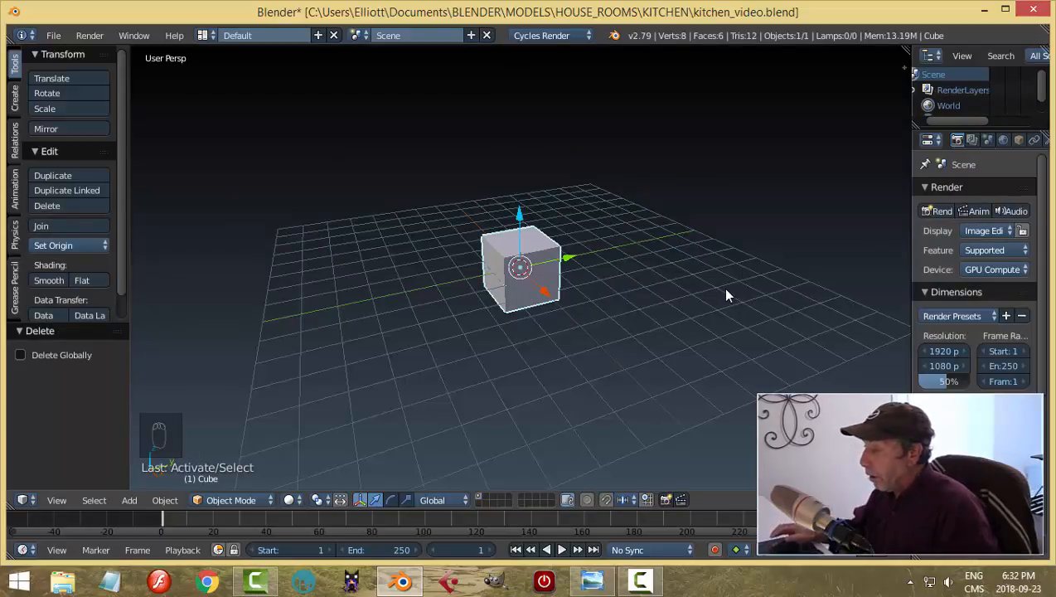
key("KP_1")
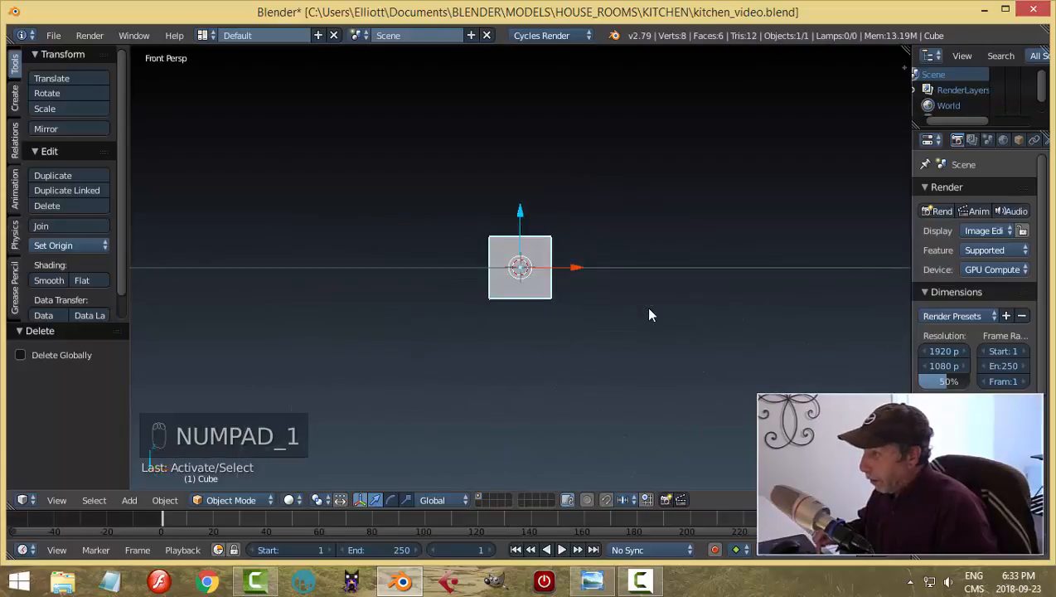
key("KP_5")
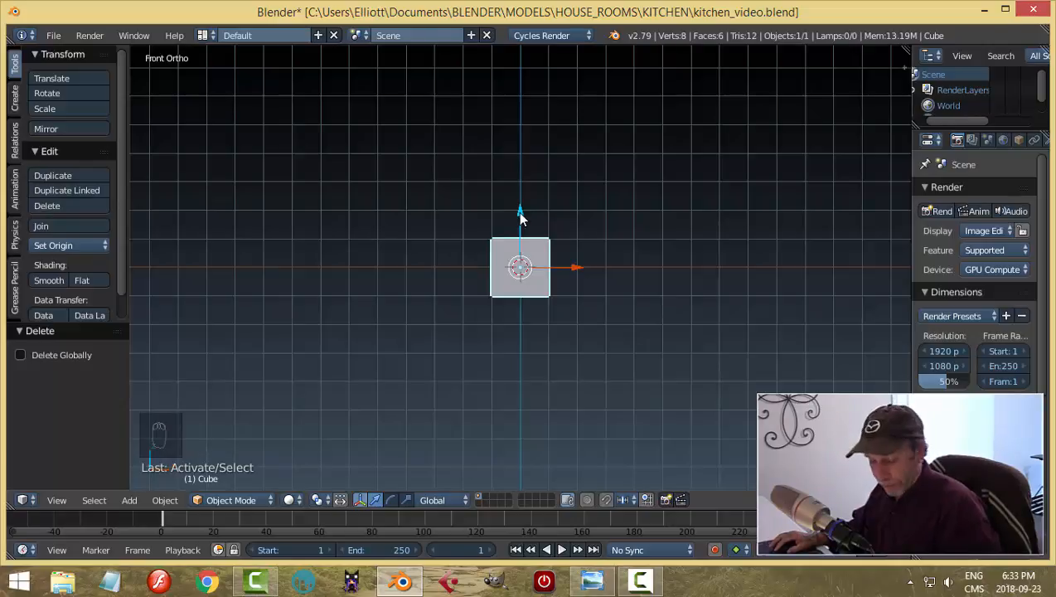
left_click_drag(519, 217, 524, 190)
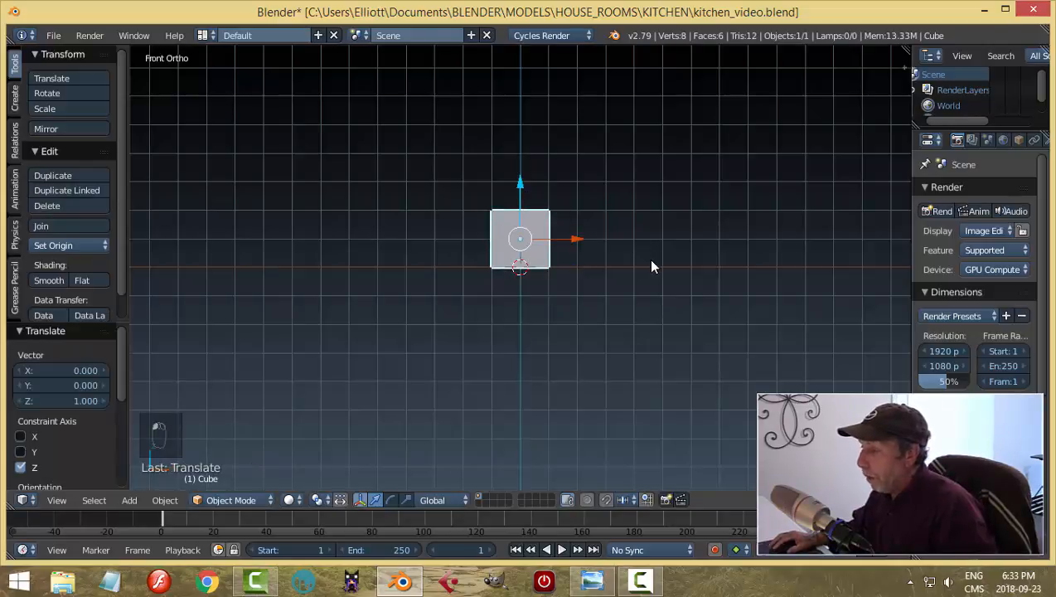
middle_click_drag(658, 299, 638, 311)
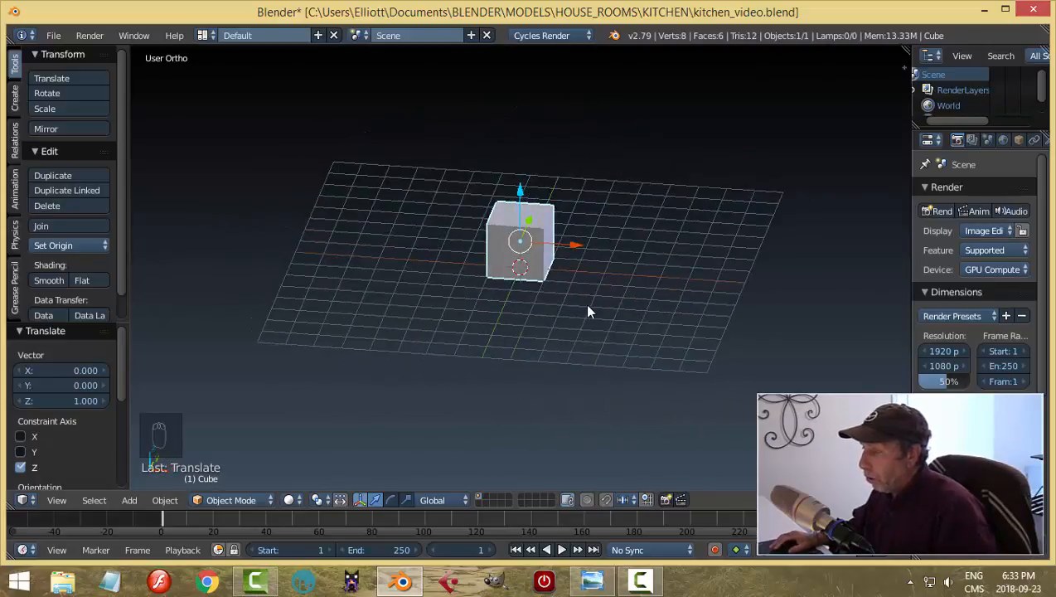
key("Tab")
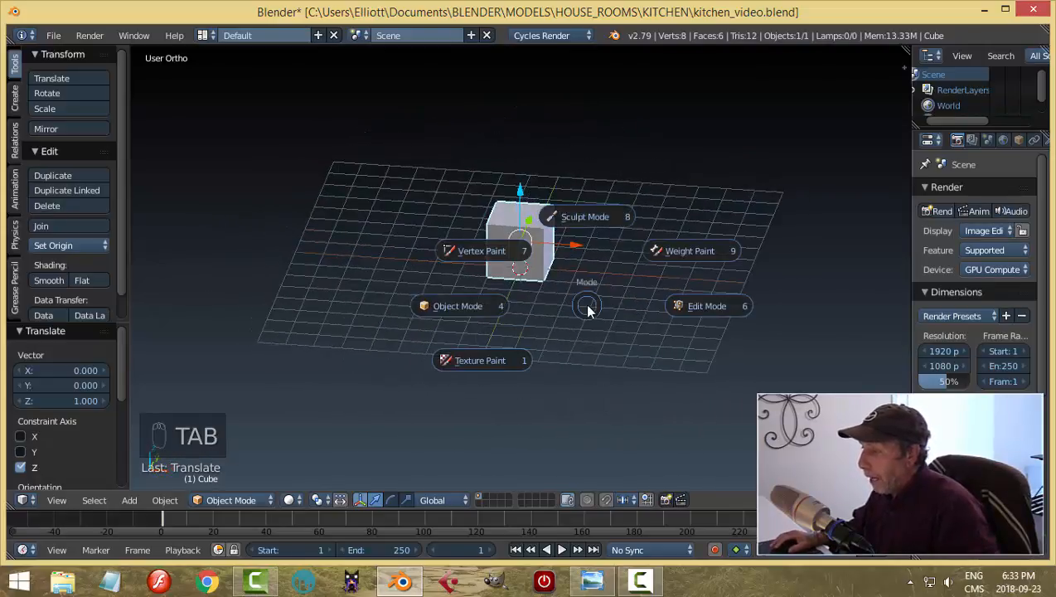
left_click(684, 314)
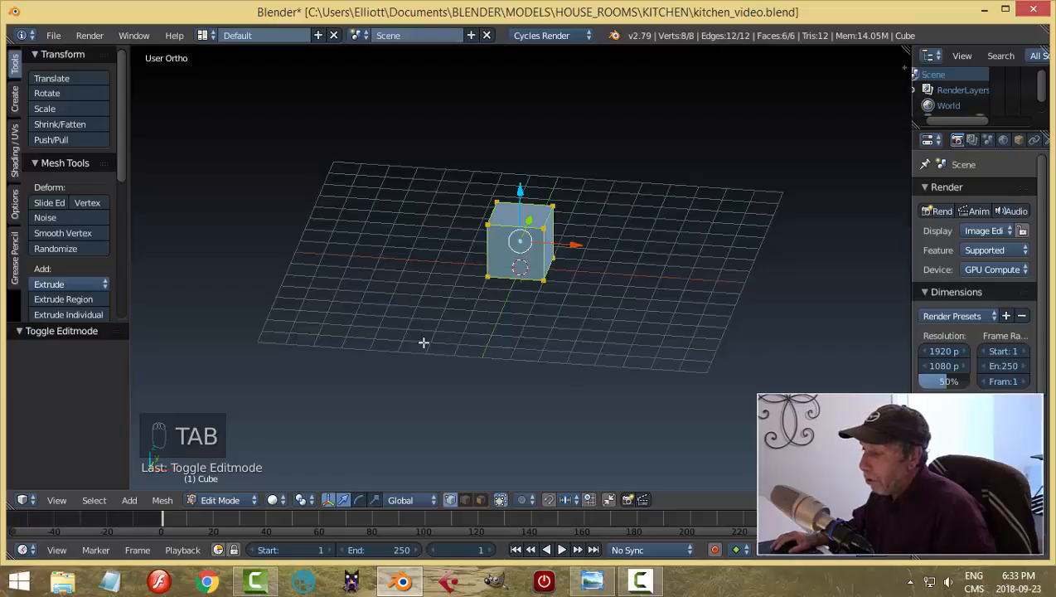
key("Tab")
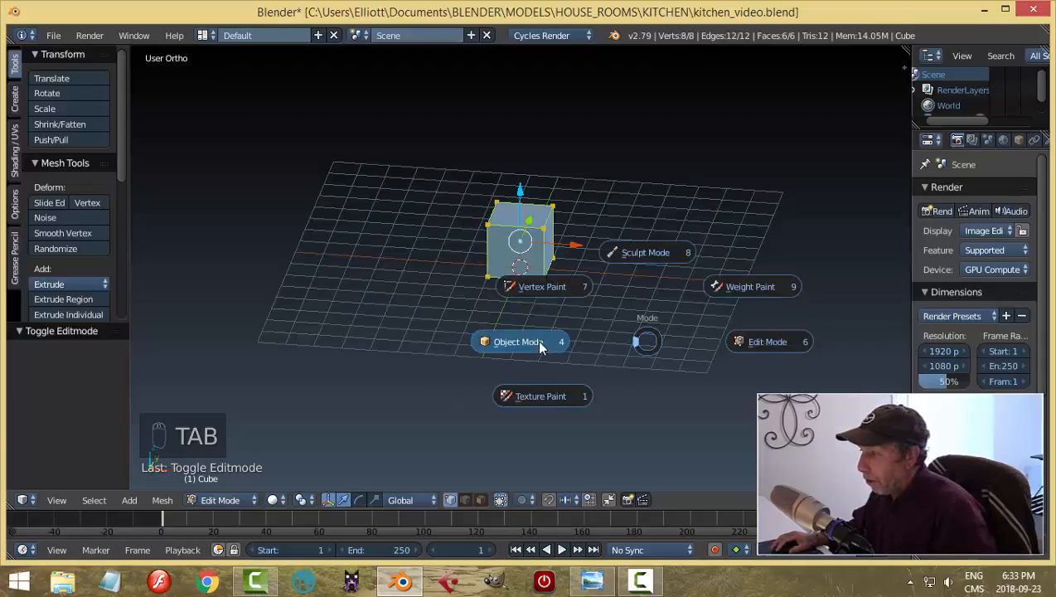
left_click(551, 339)
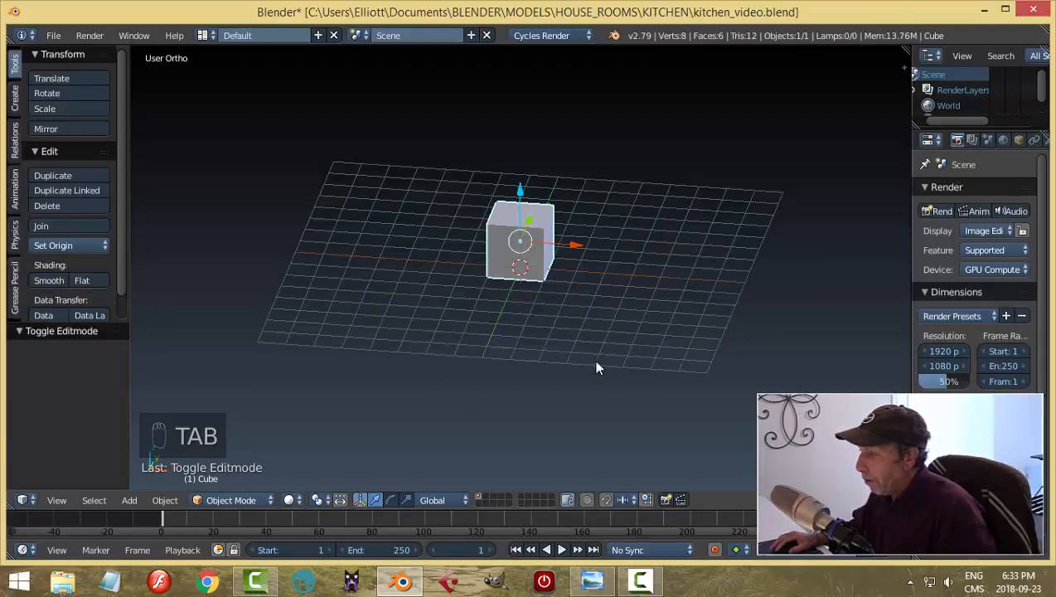
Step: Enter Edit Mode on the cube, deselect all of its geometry and set the mesh select mode to Face
left_click(237, 499)
left_click(238, 463)
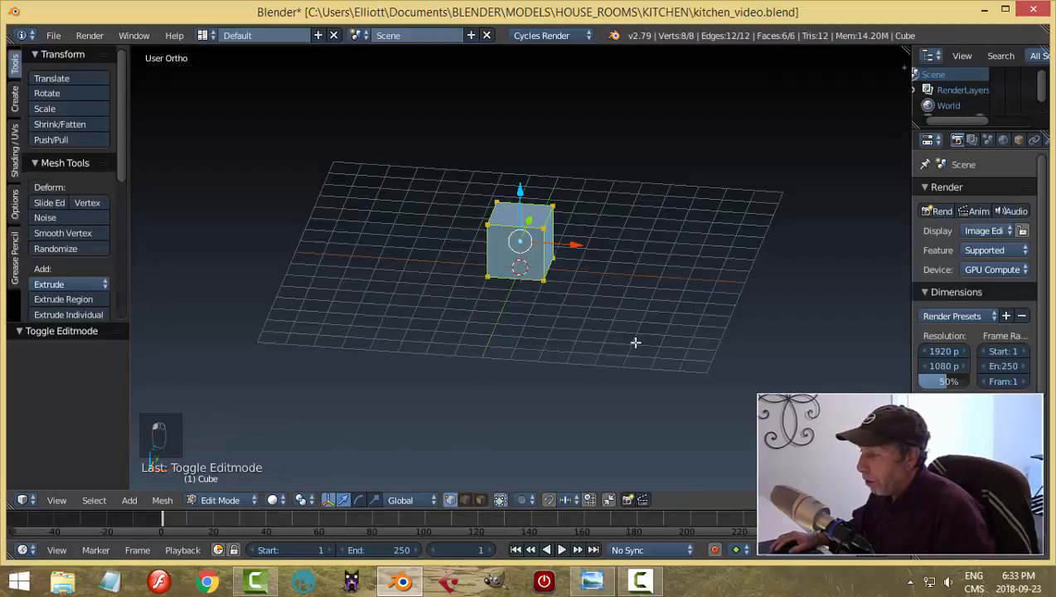
key("a")
key("ctrl+Tab")
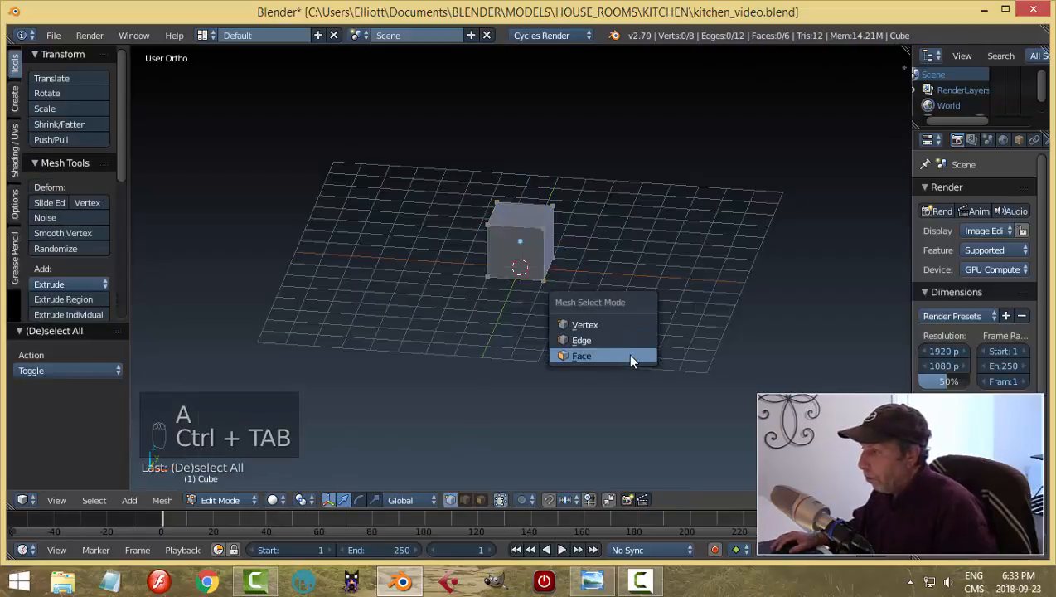
left_click(627, 353)
Step: Select the cube's two opposite X-side faces and scale them apart by 4 along X in top view
right_click(554, 243)
middle_click_drag(550, 242, 526, 280)
right_click(526, 278, "shift")
middle_click_drag(700, 318, 608, 330)
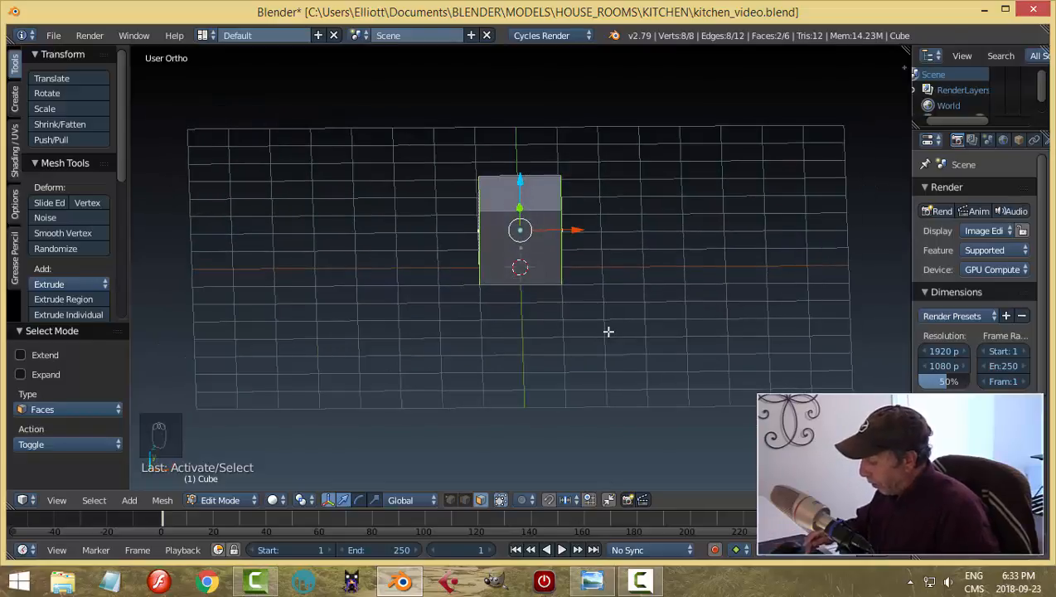
key("KP_7")
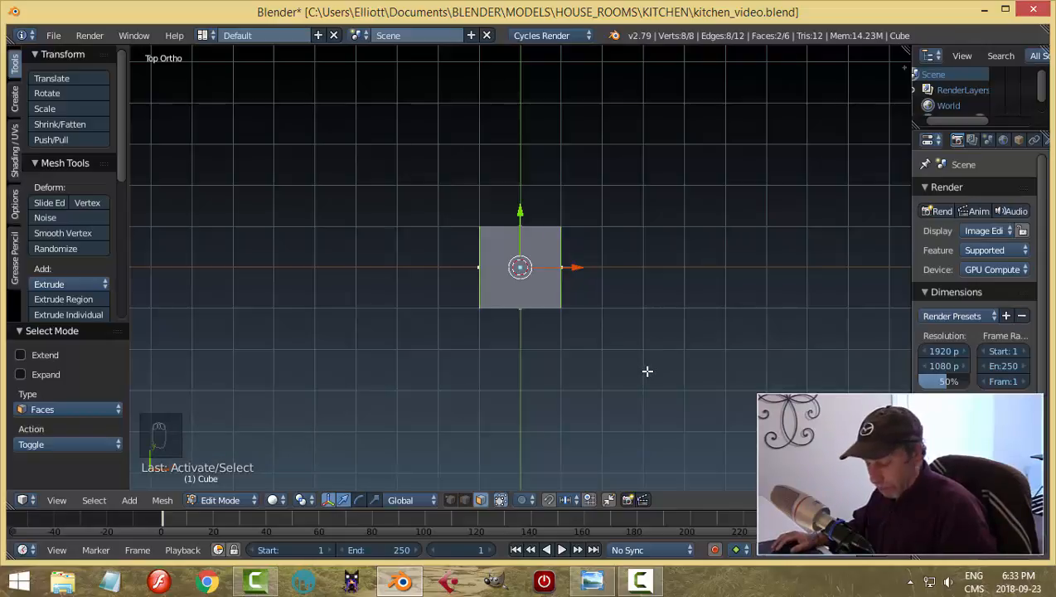
key("s")
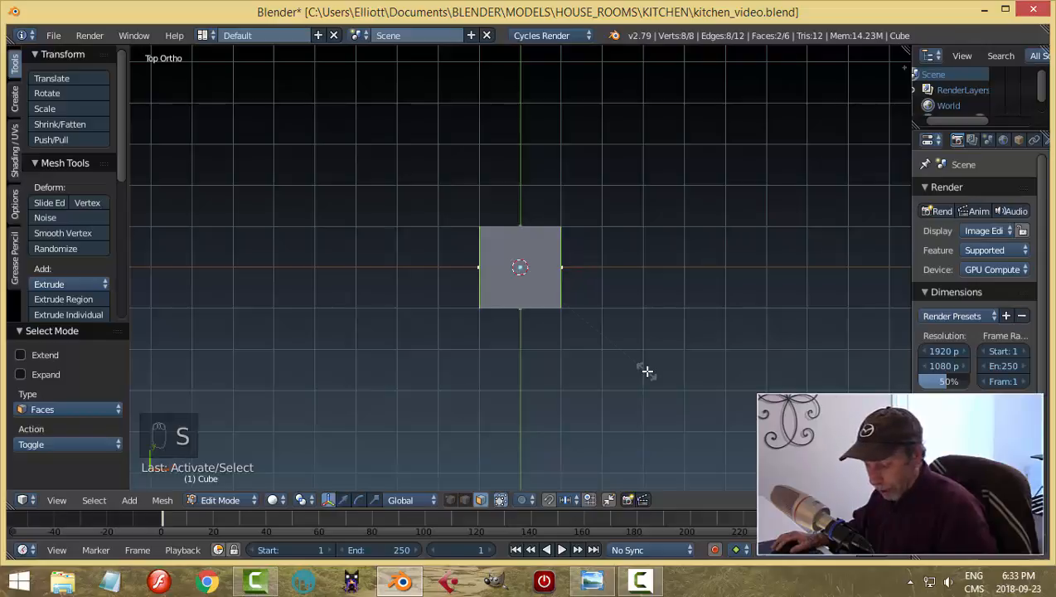
key("x")
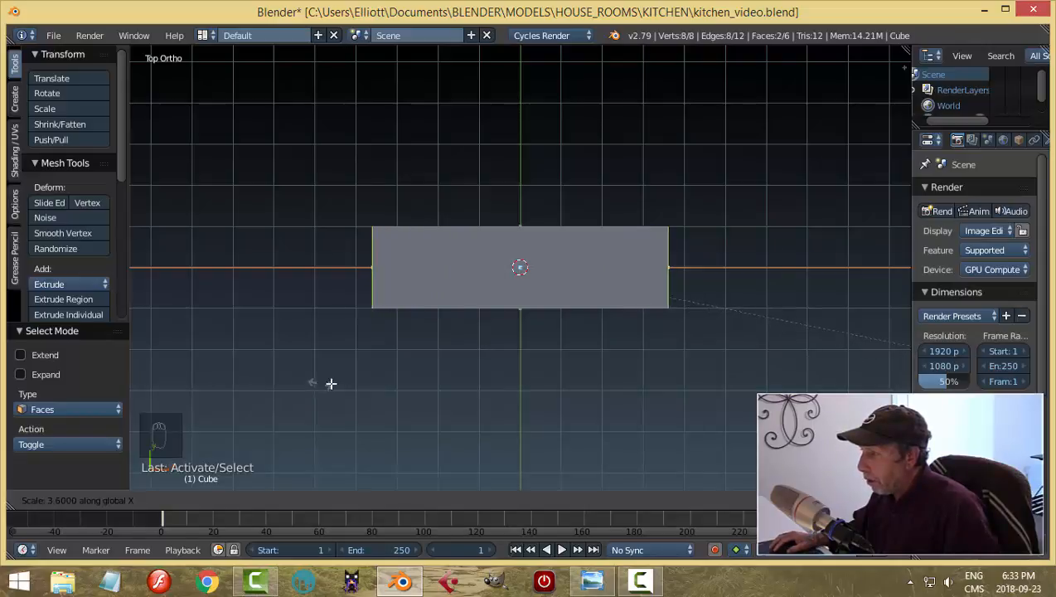
left_click(382, 383)
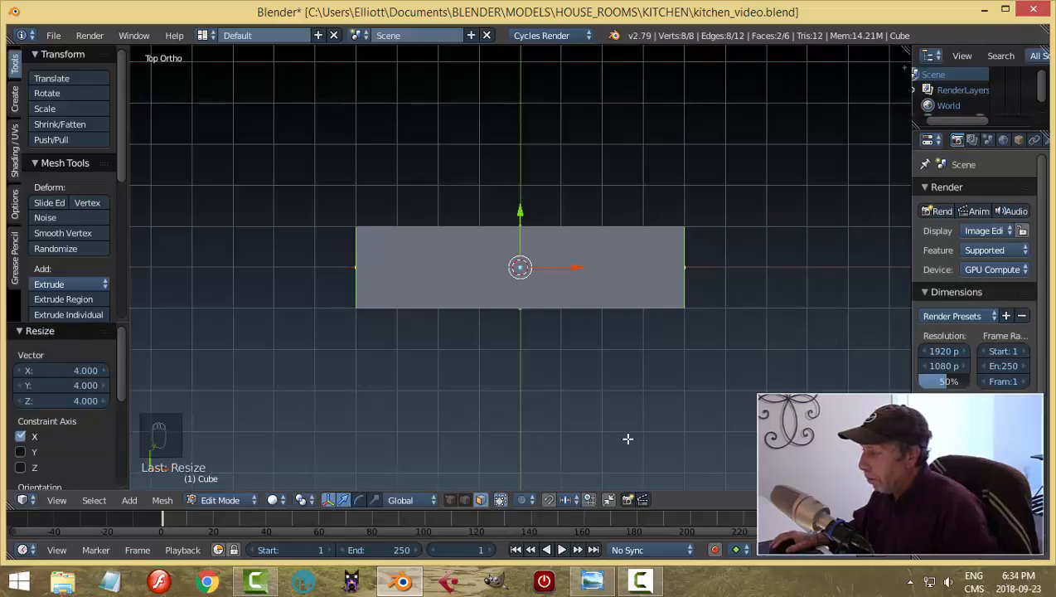
Step: Lengthen the box further by scaling its two end faces by 1.3 along X in top view
middle_click_drag(627, 436, 629, 363)
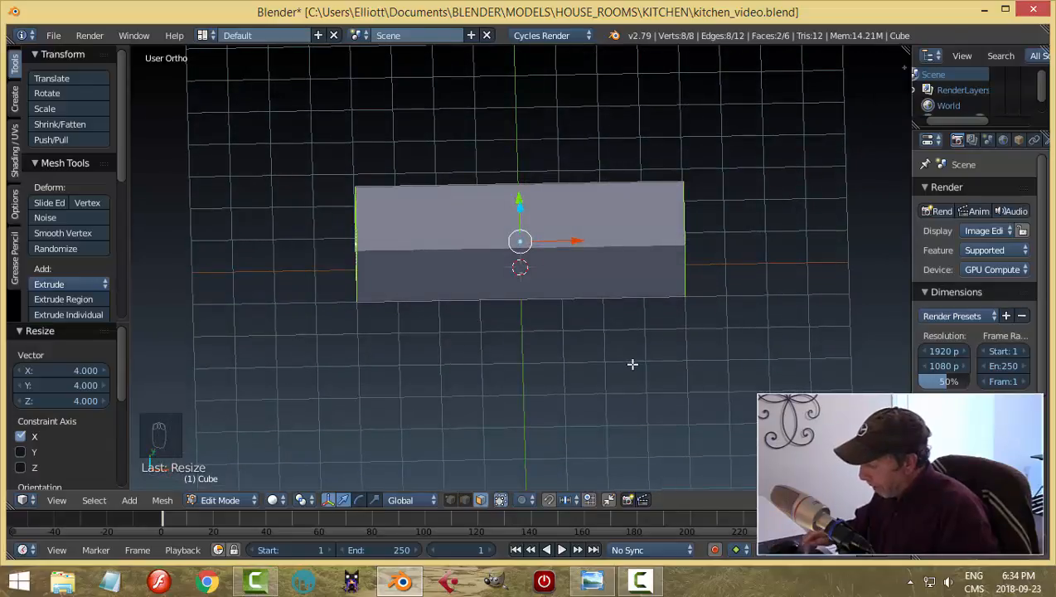
key("KP_7")
key("s")
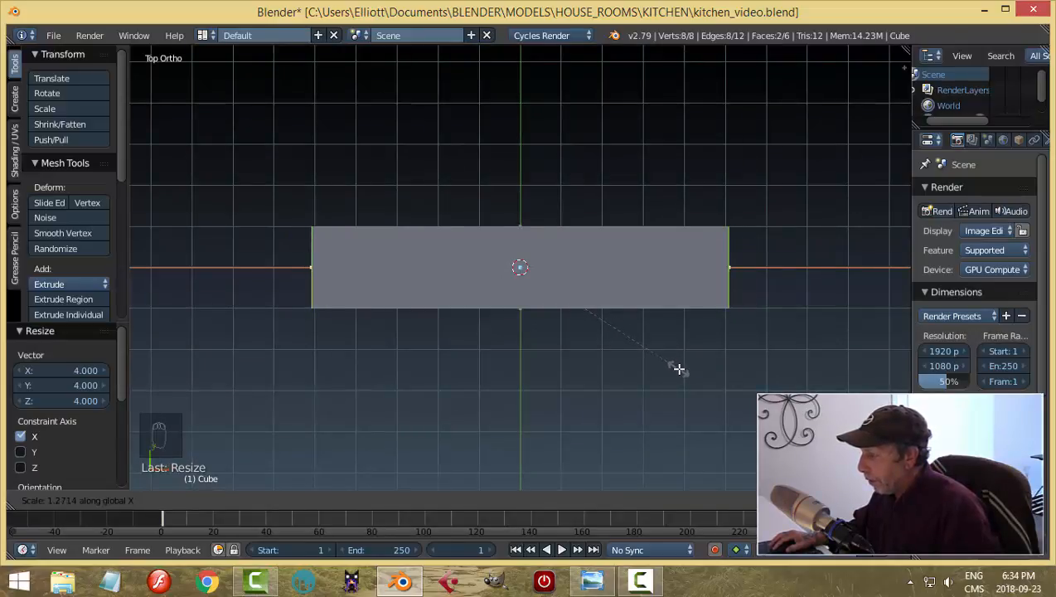
key("Escape")
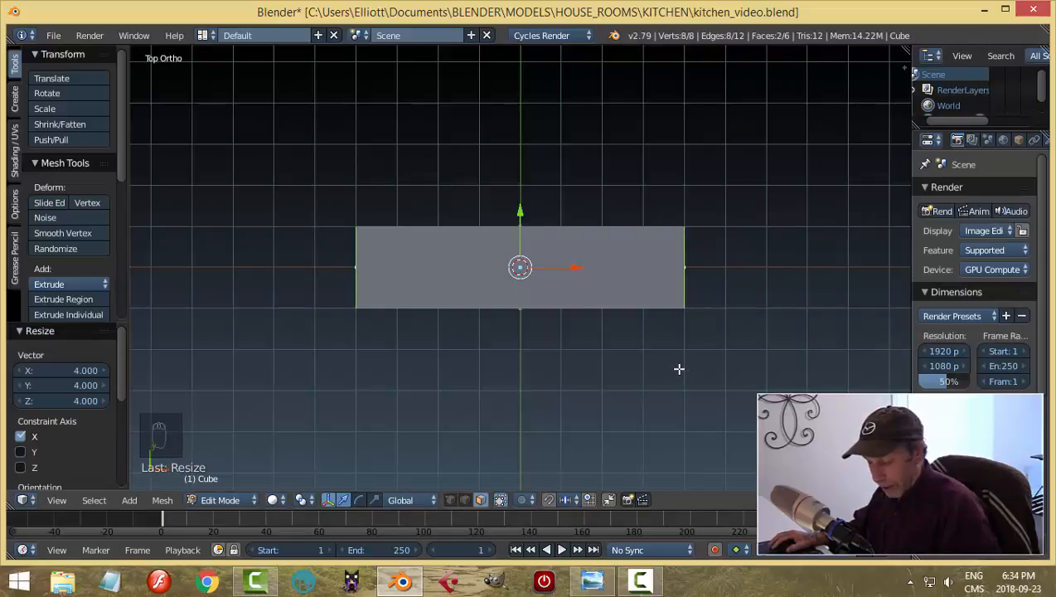
key("s")
key("x")
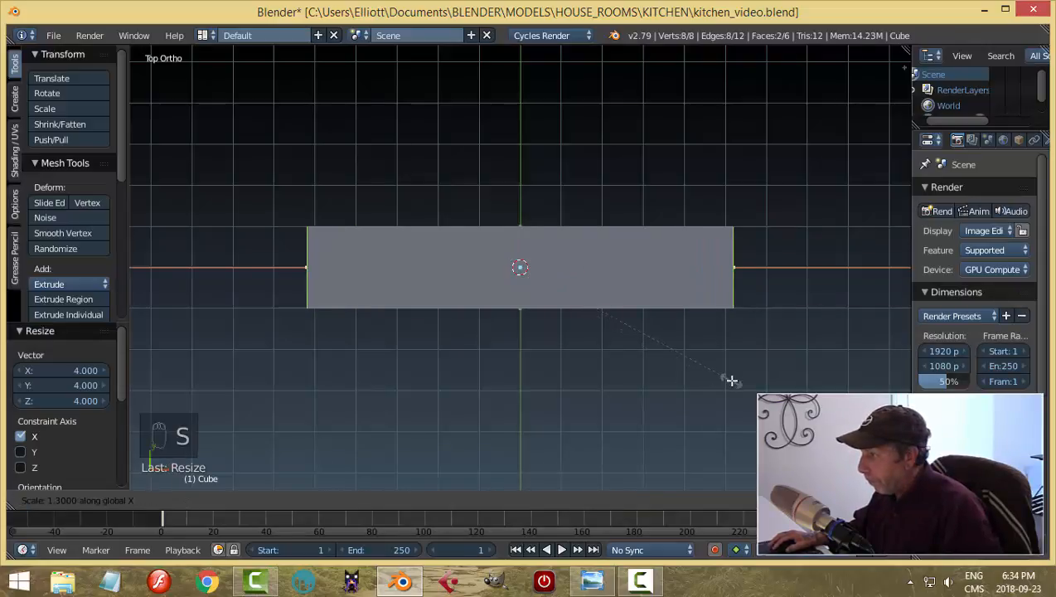
left_click(730, 380)
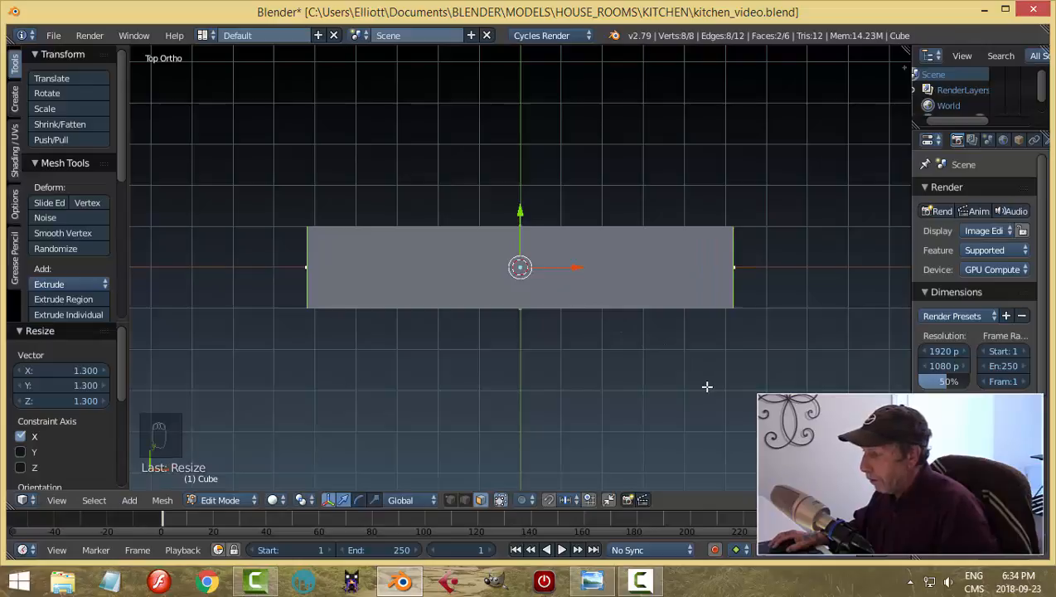
Step: Shorten the box slightly by scaling its two end faces by 0.962 along X
key("s")
key("x")
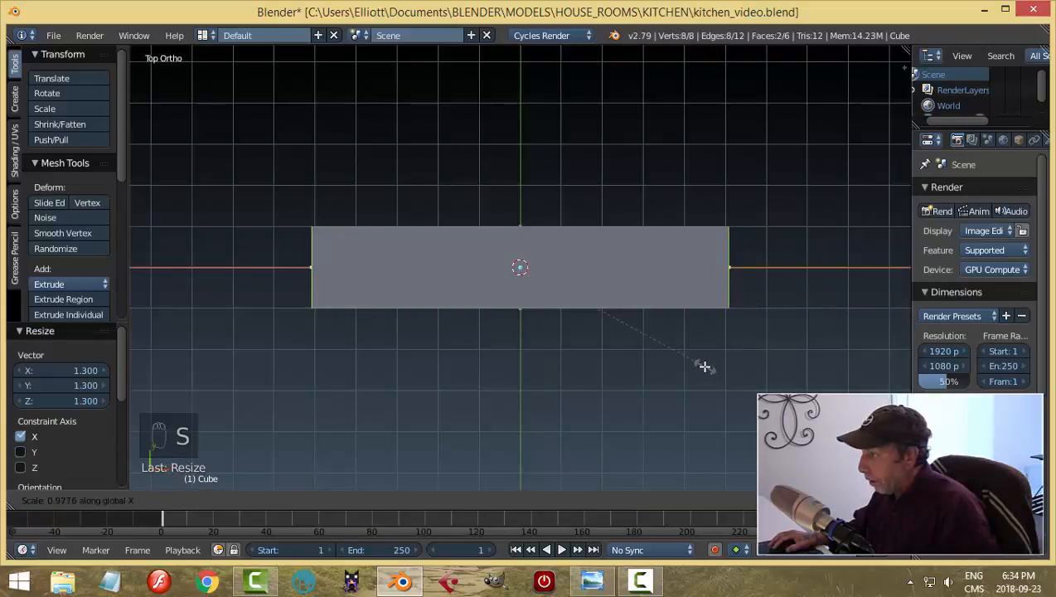
left_click(701, 366)
Step: Add two evenly spaced loop cuts across the box's length without sliding them
middle_click_drag(688, 384, 685, 288)
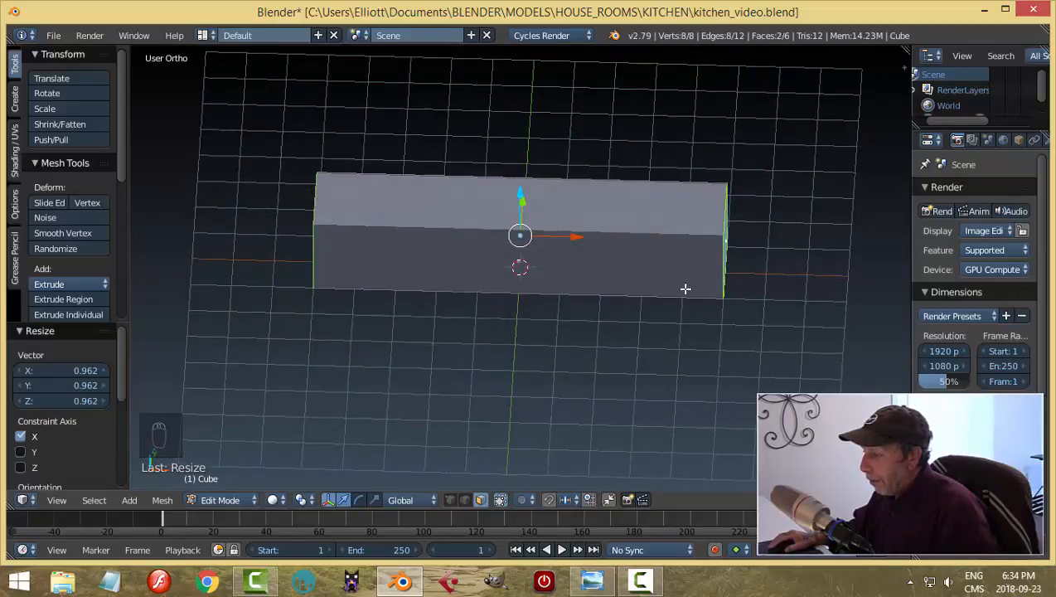
key("ctrl+r")
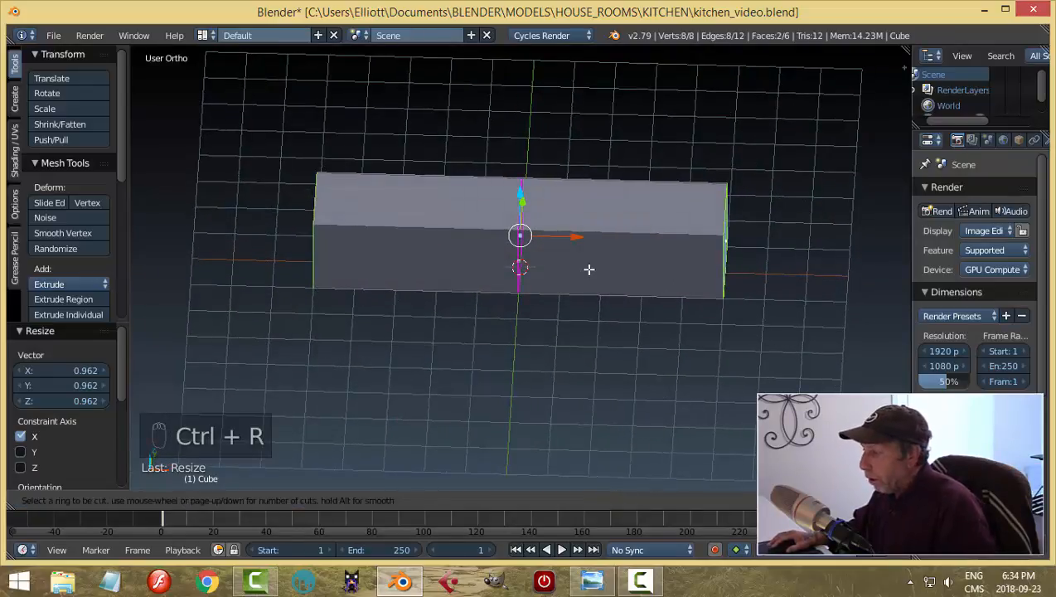
scroll(588, 269, "up", 1)
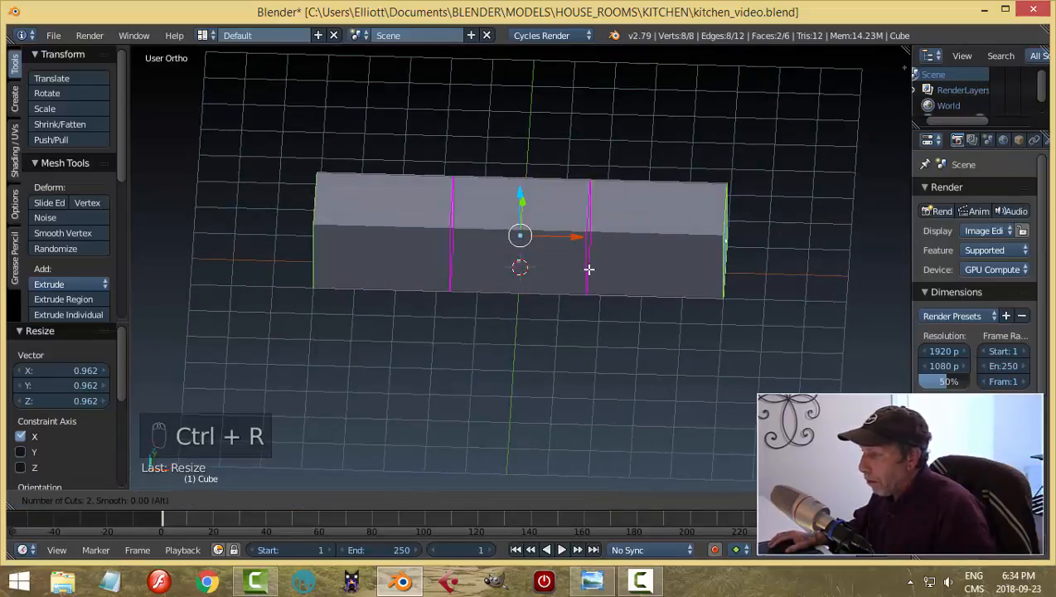
left_click(588, 268)
right_click(588, 266)
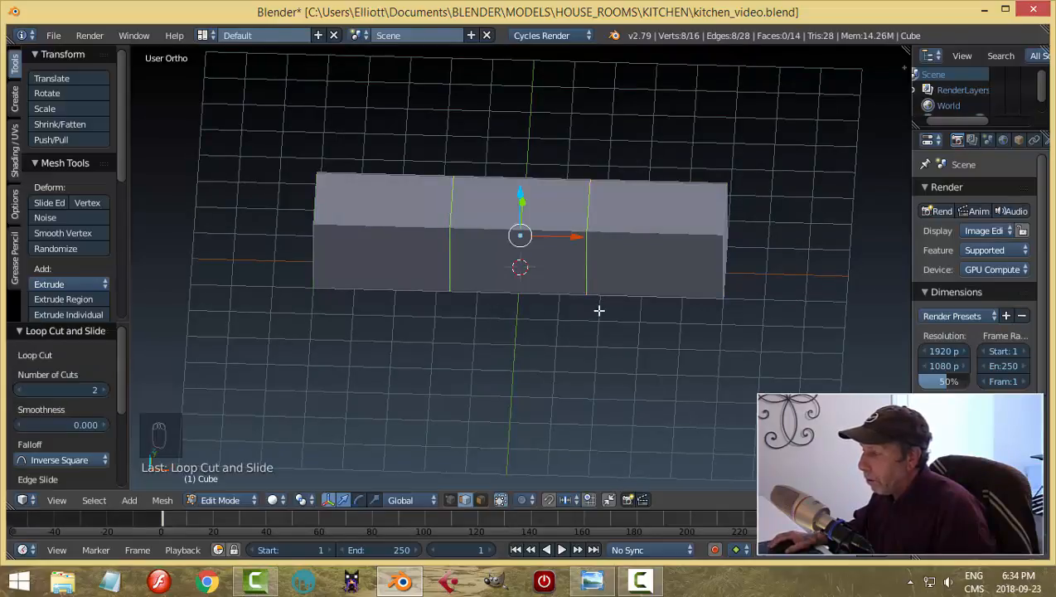
Step: Spread the two loop cuts towards the box's ends by scaling them 1.8 along X in top view
key("KP_7")
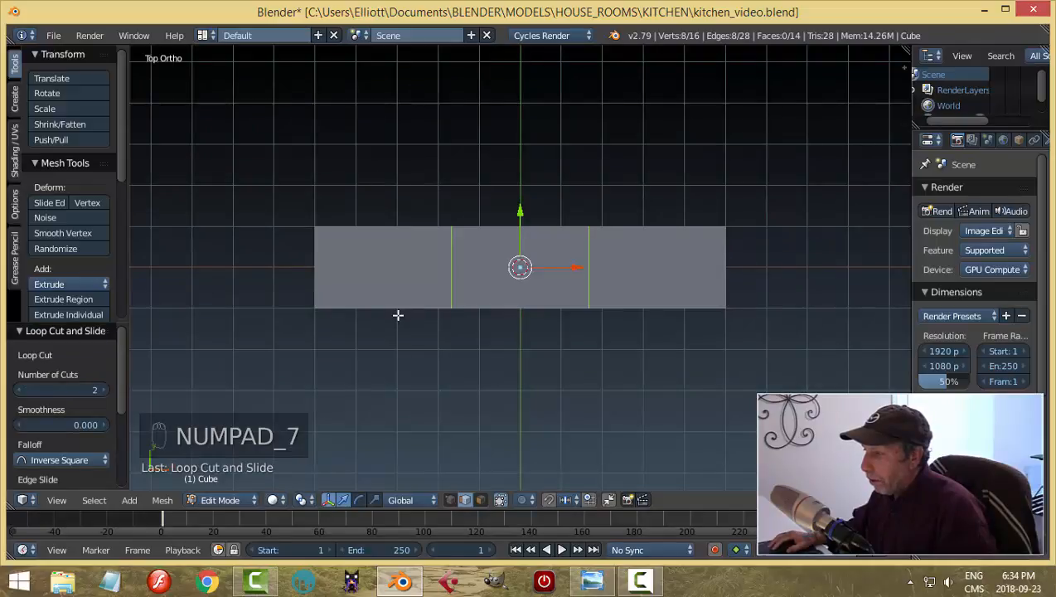
key("s")
key("x")
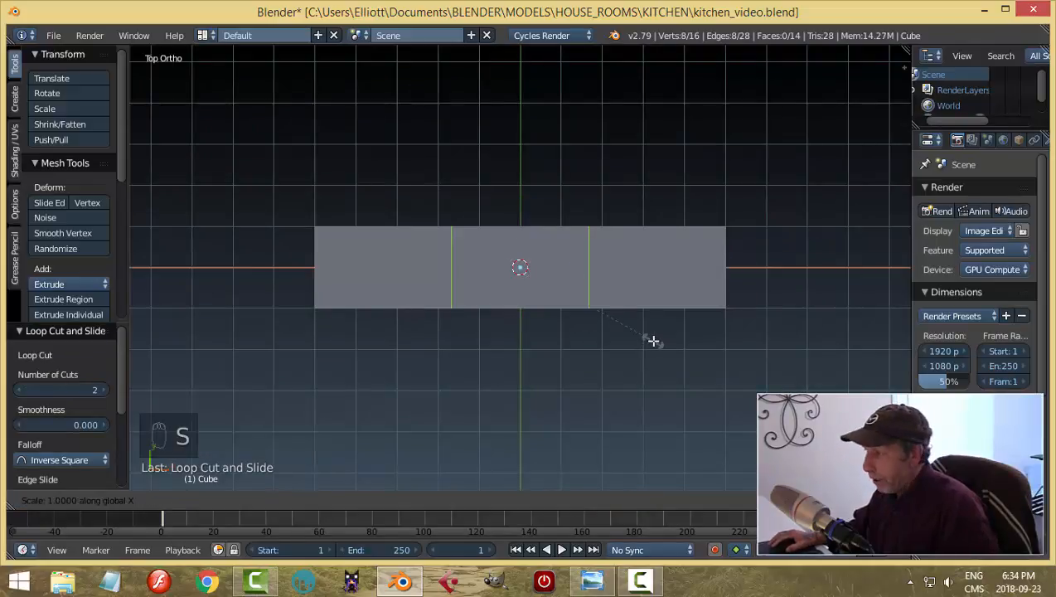
left_click(773, 367)
Step: Extrude the front faces of the box's two end sections 5 units along negative Y to form a U-shaped cabinet
middle_click_drag(712, 394, 373, 246)
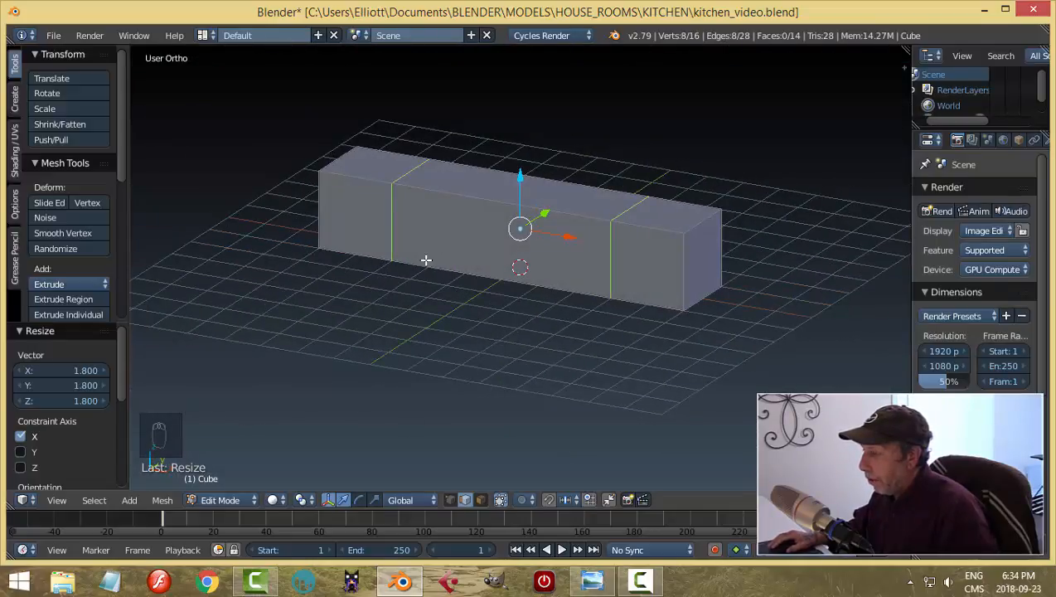
middle_click_drag(525, 343, 564, 348)
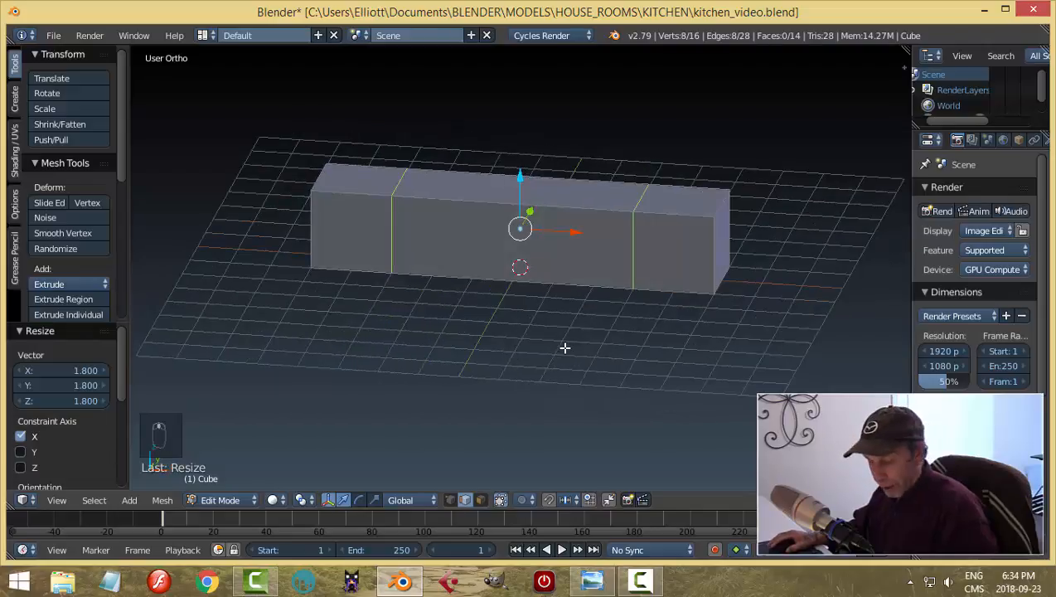
key("a")
key("ctrl+Tab")
left_click(565, 347)
right_click(624, 278)
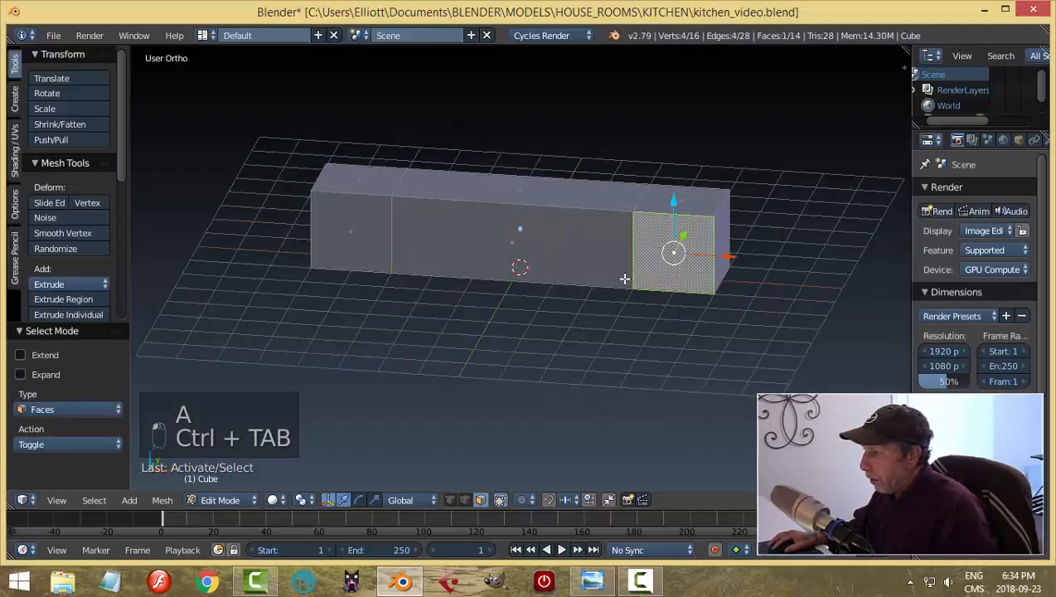
right_click(374, 239, "shift")
middle_click_drag(551, 257, 586, 290)
key("KP_7")
middle_click_drag(607, 363, 599, 266, "shift")
key("e")
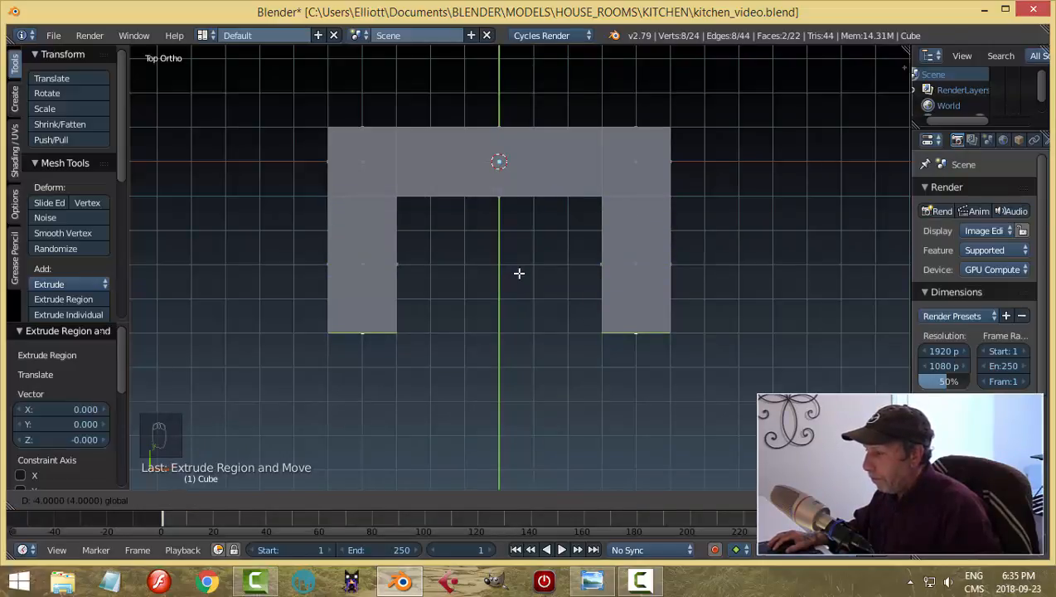
left_click(519, 303)
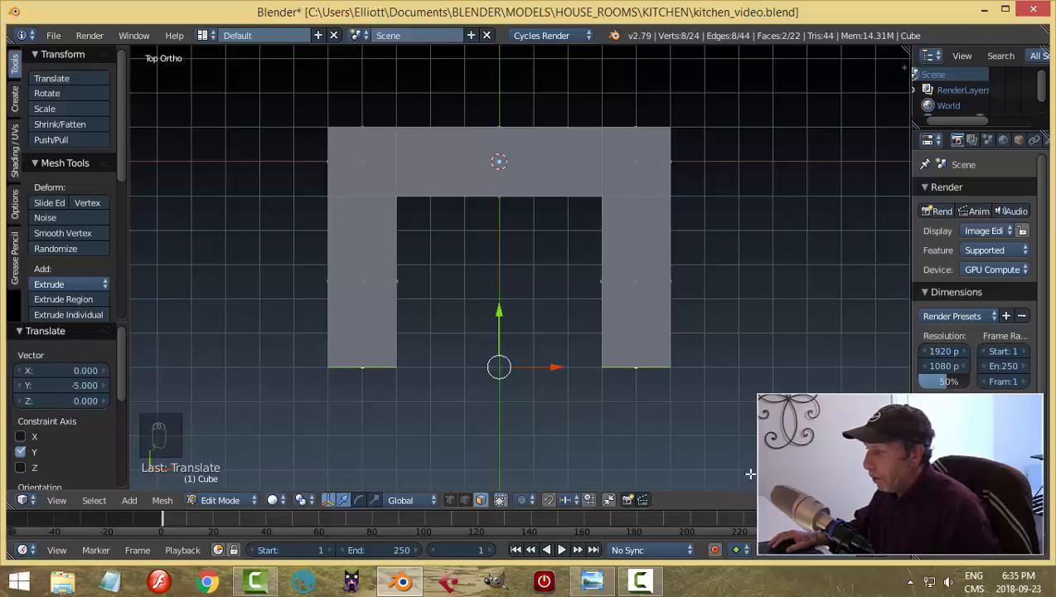
middle_click_drag(519, 303, 733, 354)
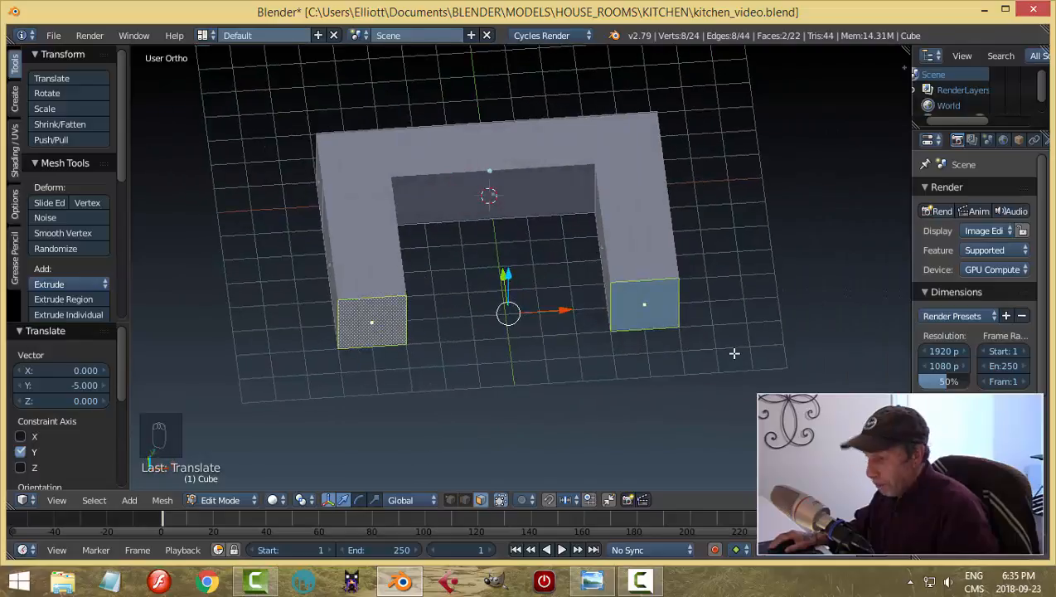
key("a")
Step: Duplicate the five top faces of the U-shaped cabinet in place and raise the copy slightly along Z
middle_click_drag(672, 309, 642, 252)
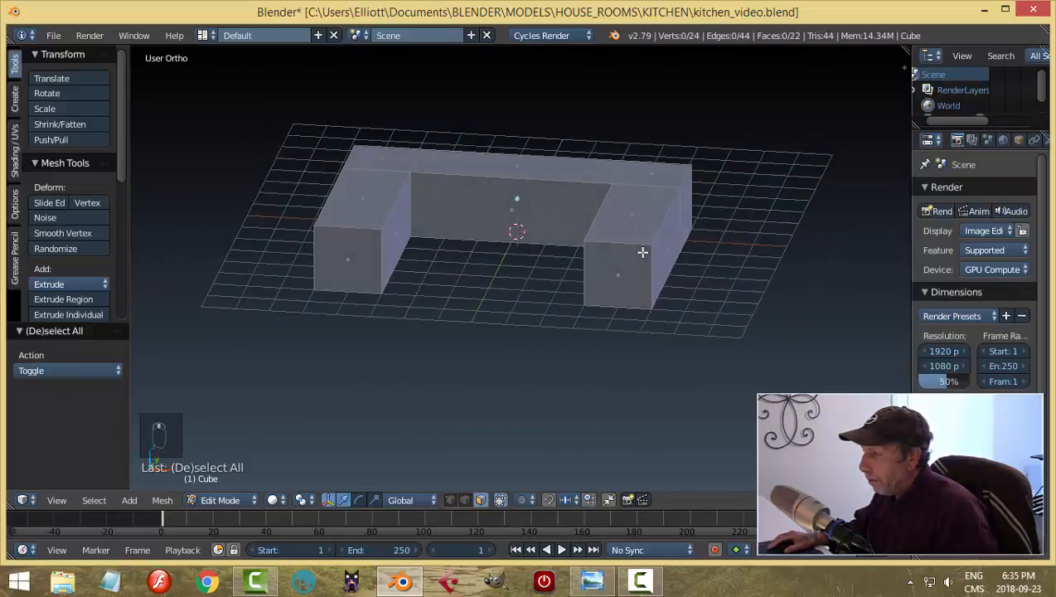
left_click(629, 206)
left_click(651, 174, "shift")
left_click(559, 167, "shift")
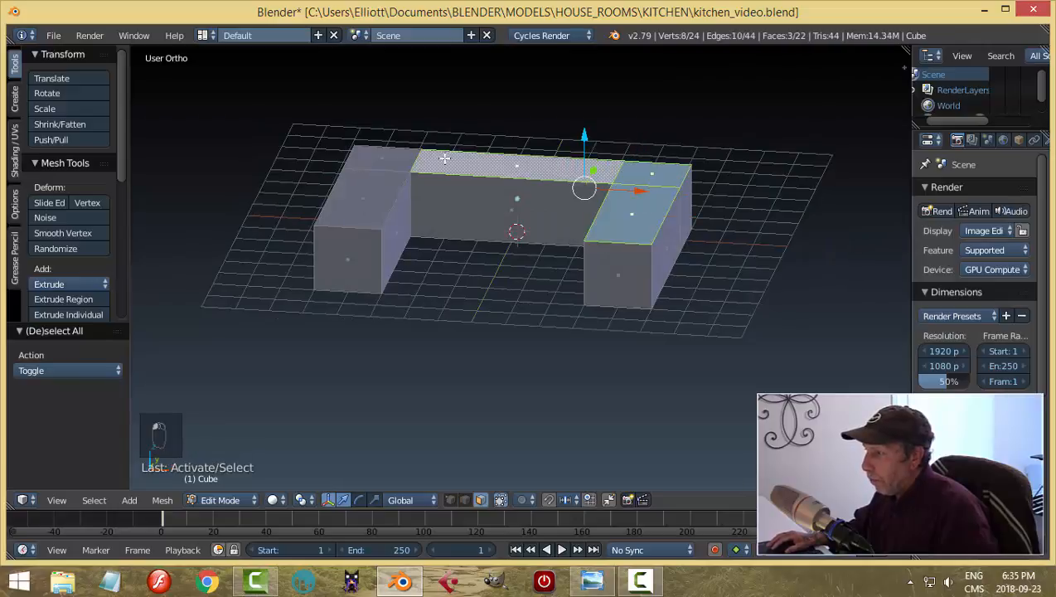
left_click(363, 157, "shift")
left_click(355, 208, "shift")
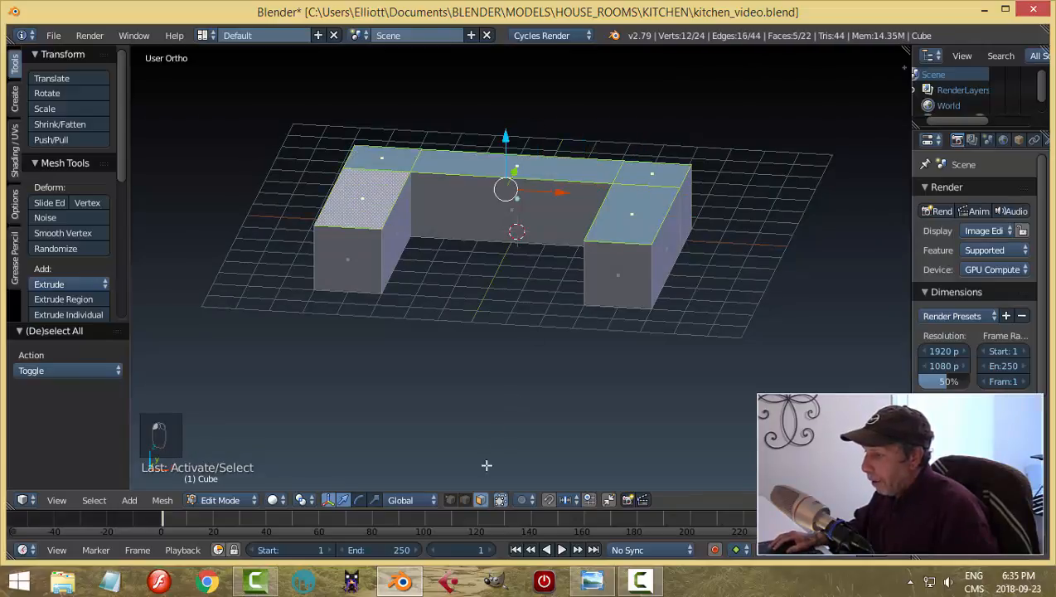
left_click(592, 580)
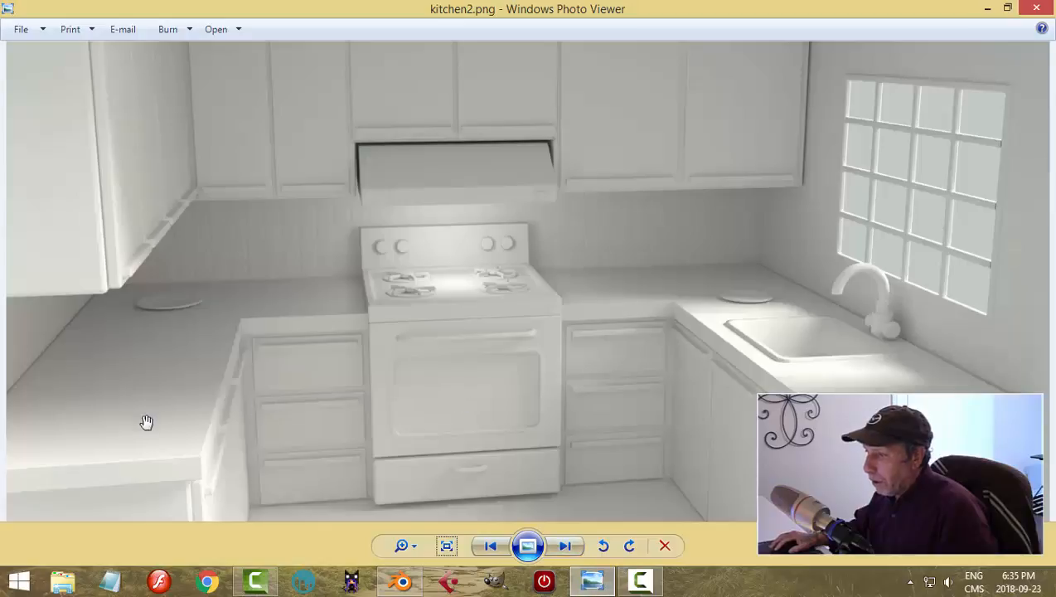
left_click(407, 583)
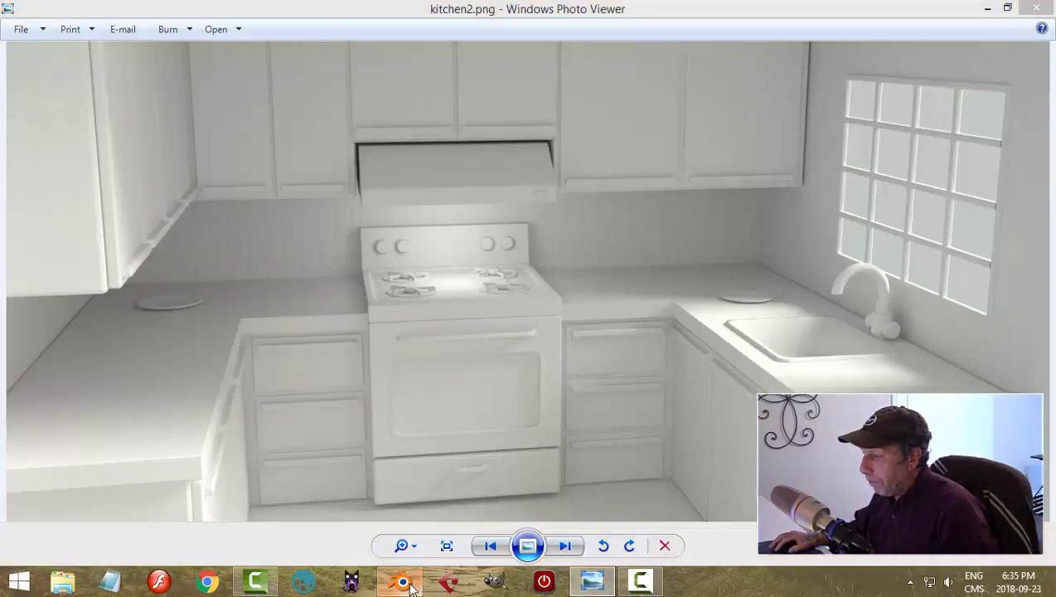
mouse_move(587, 382)
middle_mouse_down()
mouse_move(560, 363)
mouse_move(598, 354)
mouse_move(583, 363)
middle_mouse_up()
key("shift+d")
right_click(582, 363)
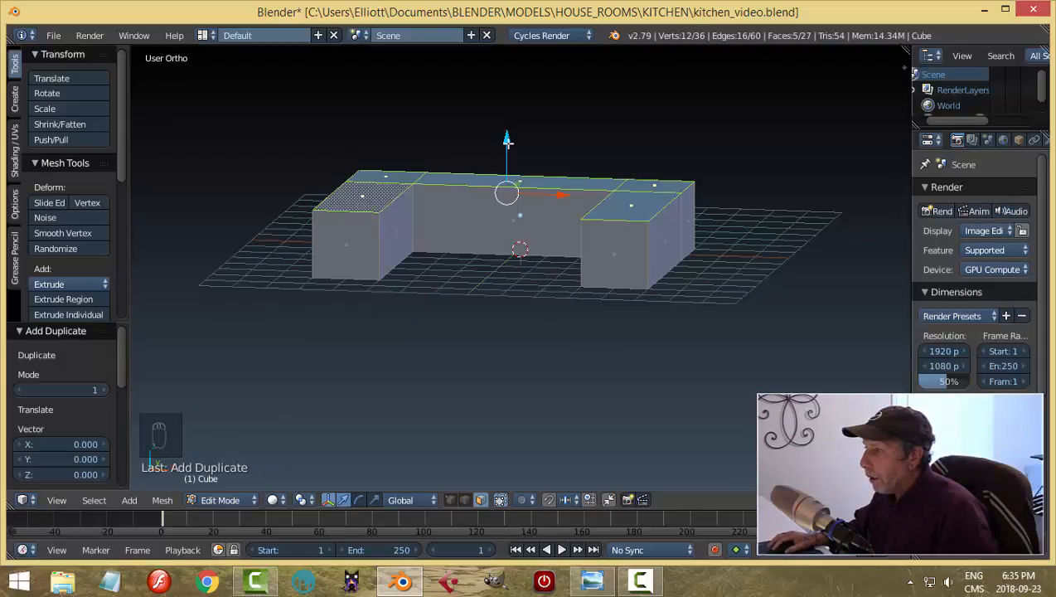
left_click_drag(507, 141, 515, 131)
Step: Extrude the raised duplicate faces vertically into a thin countertop slab and clear the selection
key("e")
right_click(527, 254)
key("a")
Step: Move the front end faces of the countertop's two arms -0.11 along Y in top wireframe view, and restore solid shading
middle_click_drag(572, 217, 412, 222)
right_click(277, 186)
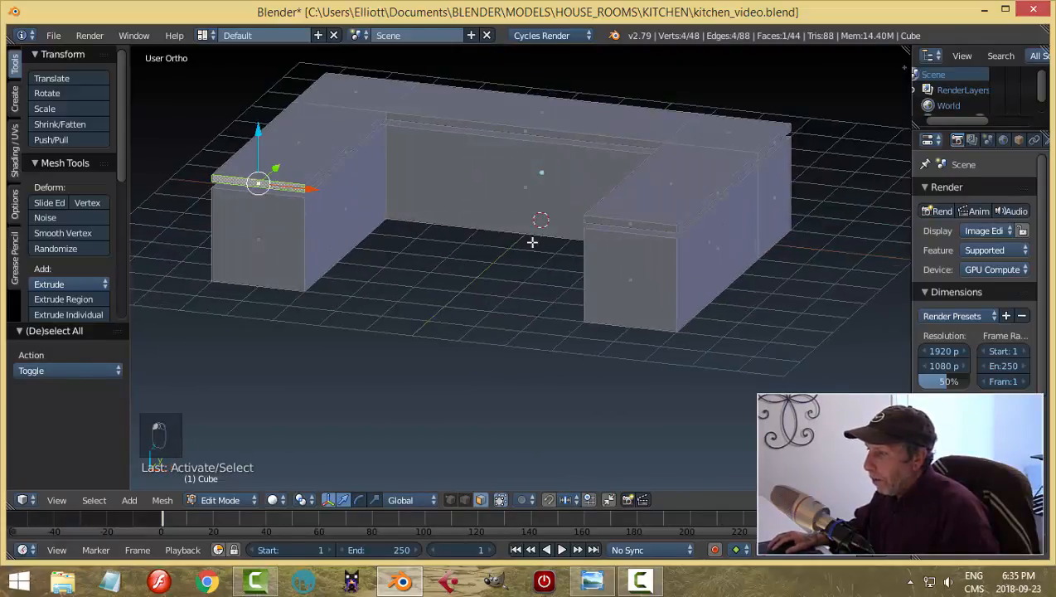
right_click(620, 220, "shift")
key("KP_7")
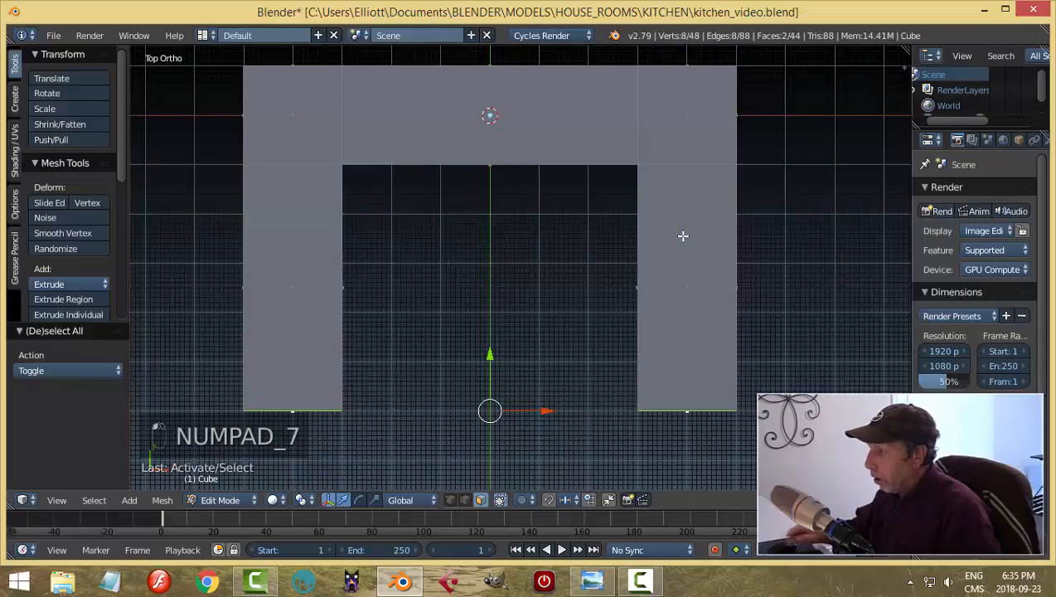
key("z")
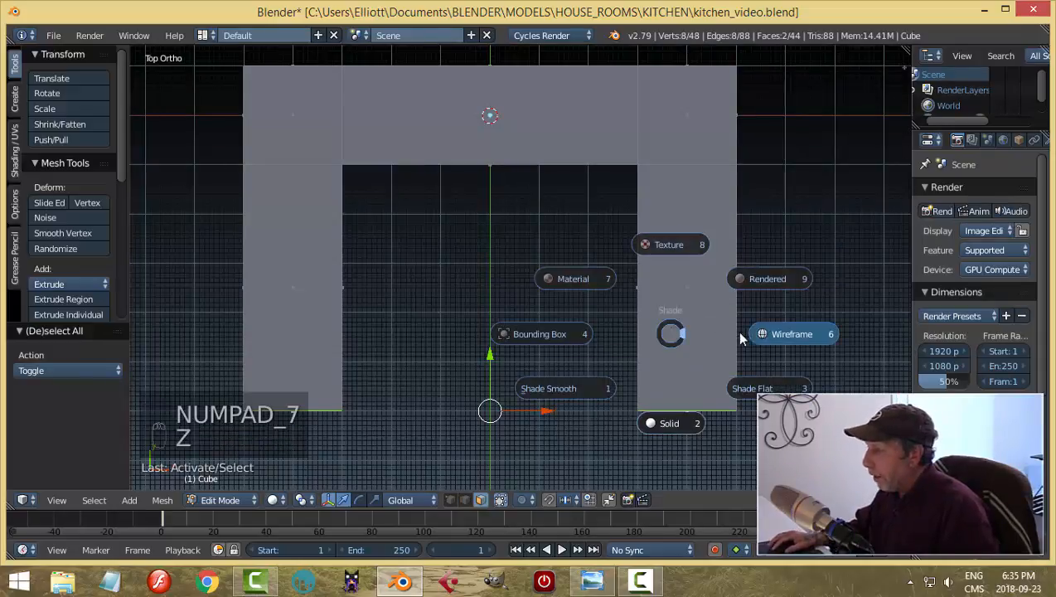
left_click(750, 336)
middle_click_drag(643, 376, 525, 311, "shift")
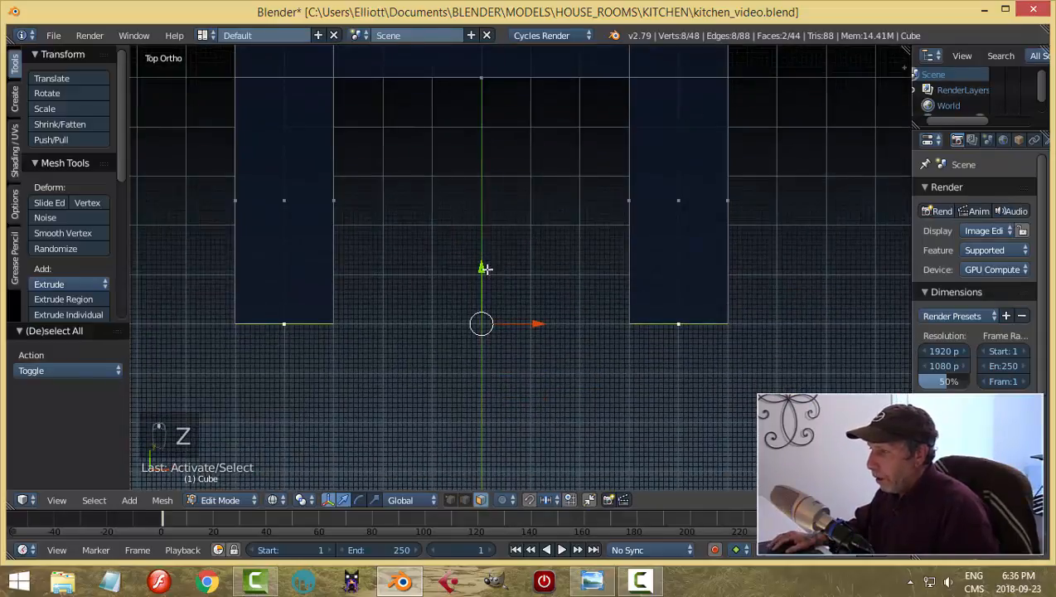
left_click_drag(483, 267, 490, 273)
middle_click_drag(558, 290, 509, 215)
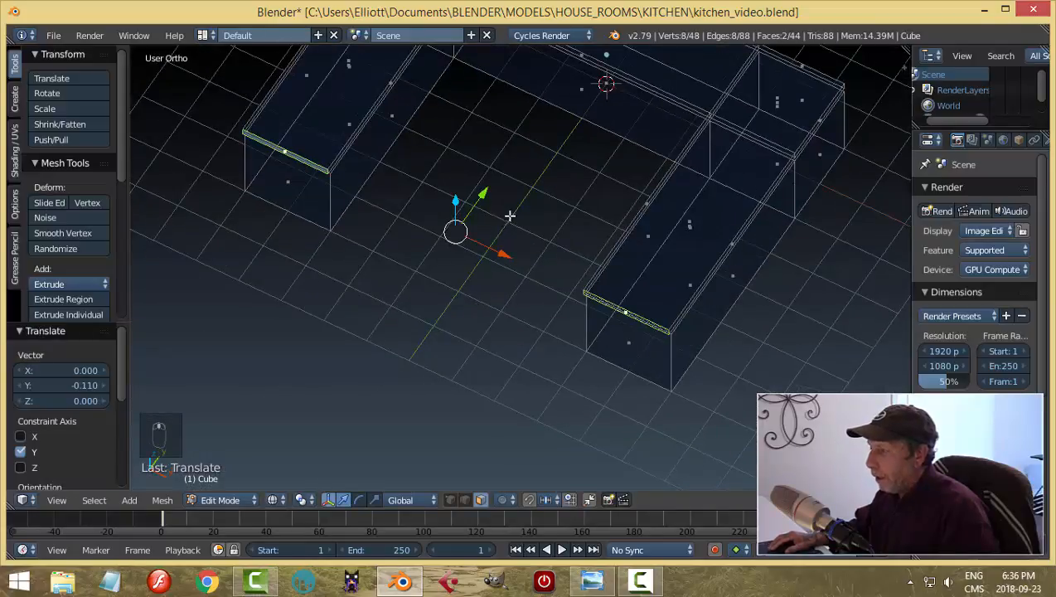
key("z")
left_click(528, 278)
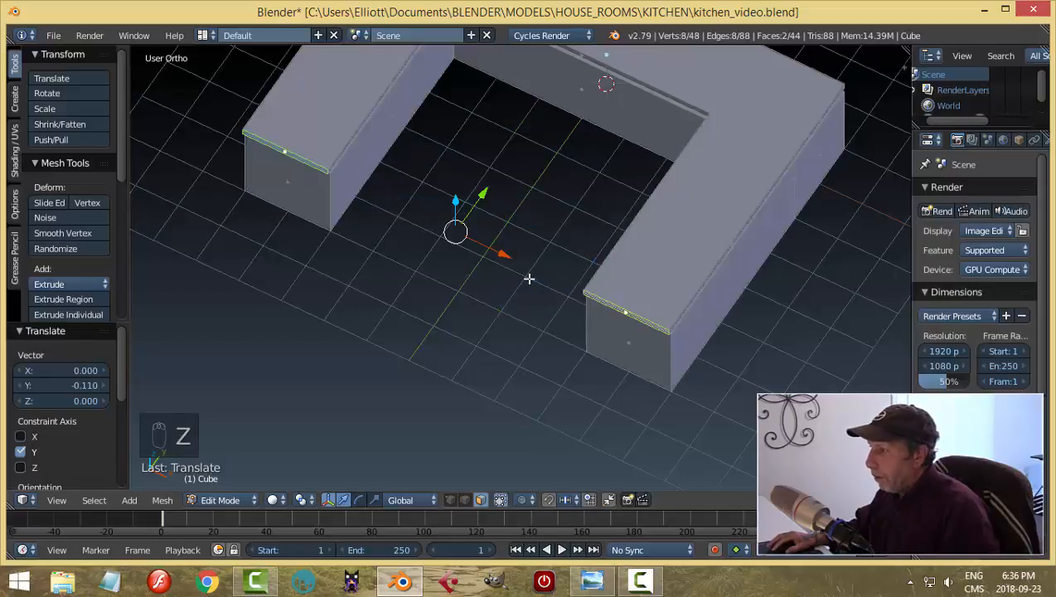
key("a")
Step: Extrude the countertop's three inner edge faces in place without moving them
middle_click_drag(516, 243, 510, 203)
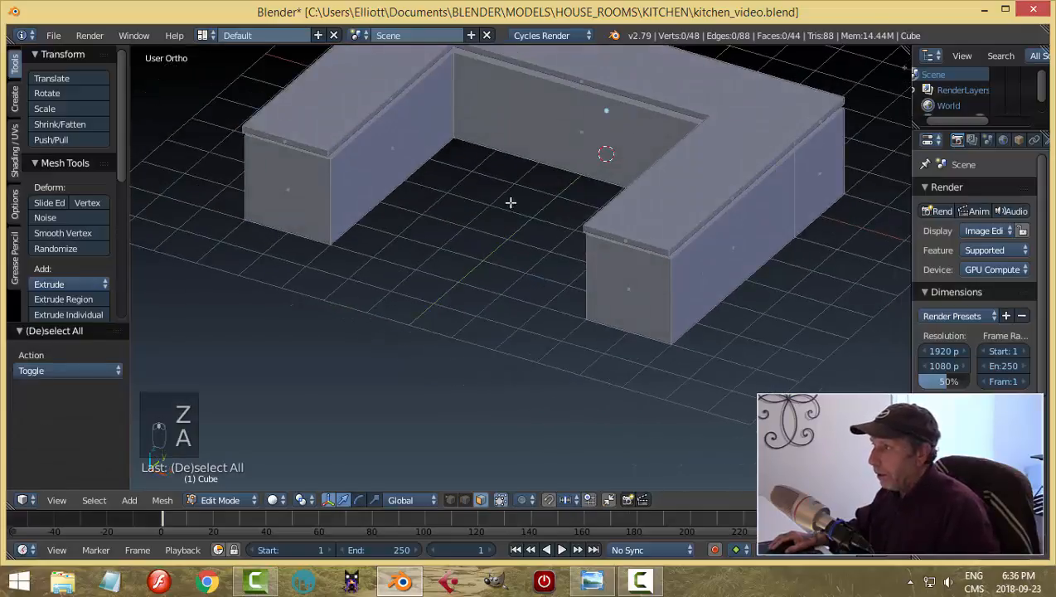
right_click(423, 69)
middle_click_drag(533, 134, 617, 128)
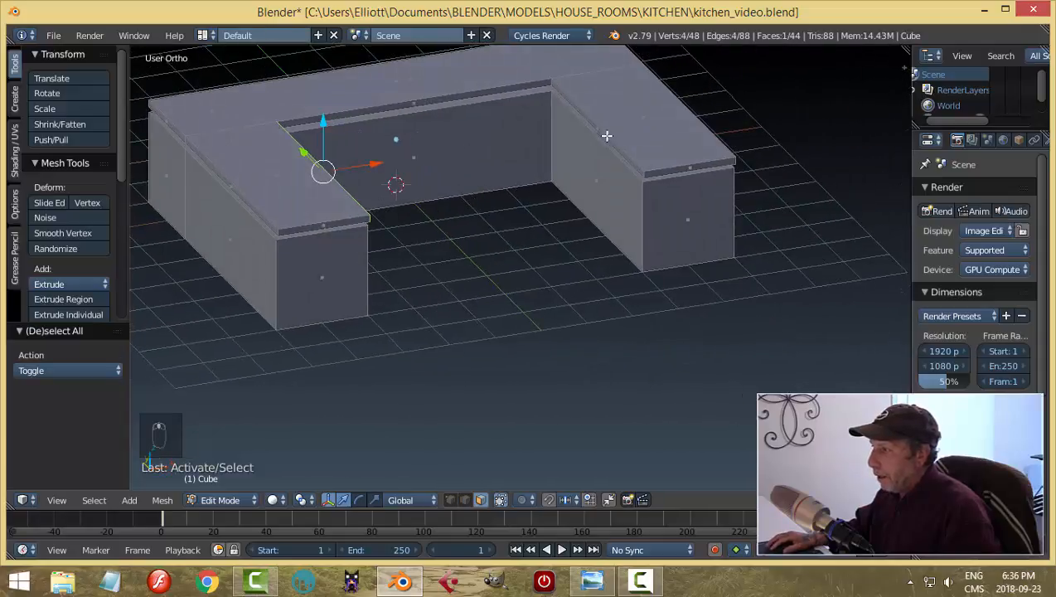
right_click(605, 136, "shift")
right_click(490, 91, "shift")
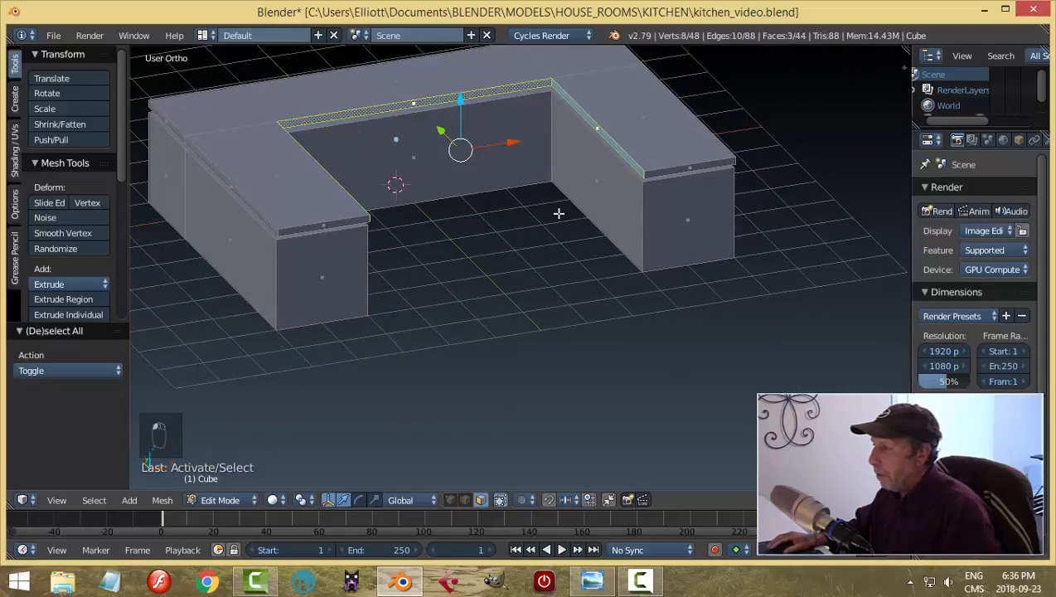
middle_click_drag(559, 214, 541, 264)
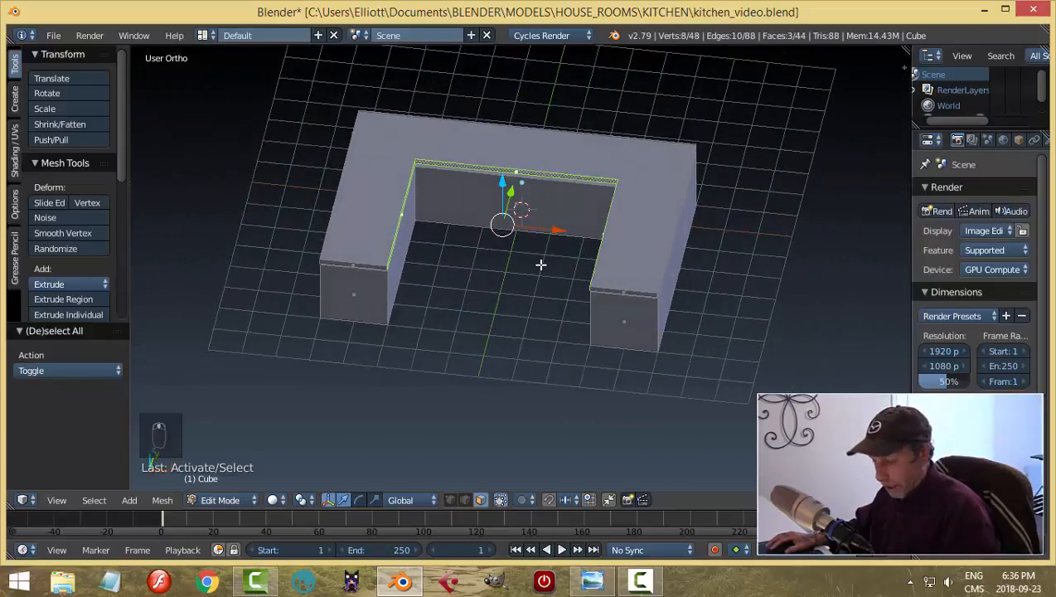
scroll(540, 264, "up", 3)
key("e")
right_click(565, 288)
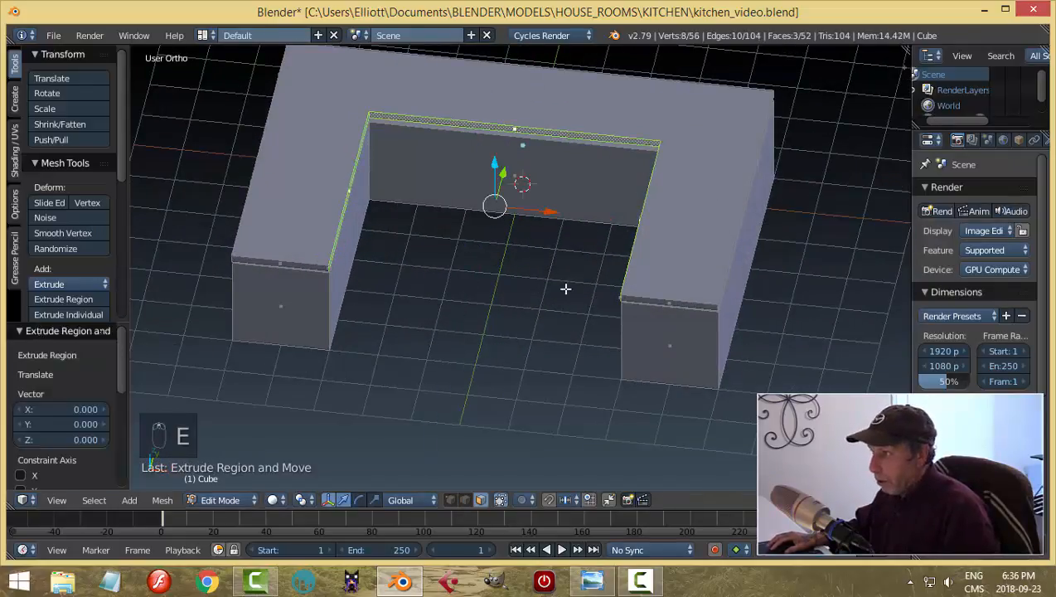
Step: Push the extruded inner edge faces out along their normals by about 0.17 with Shrink/Fatten, and return to object mode
key("s")
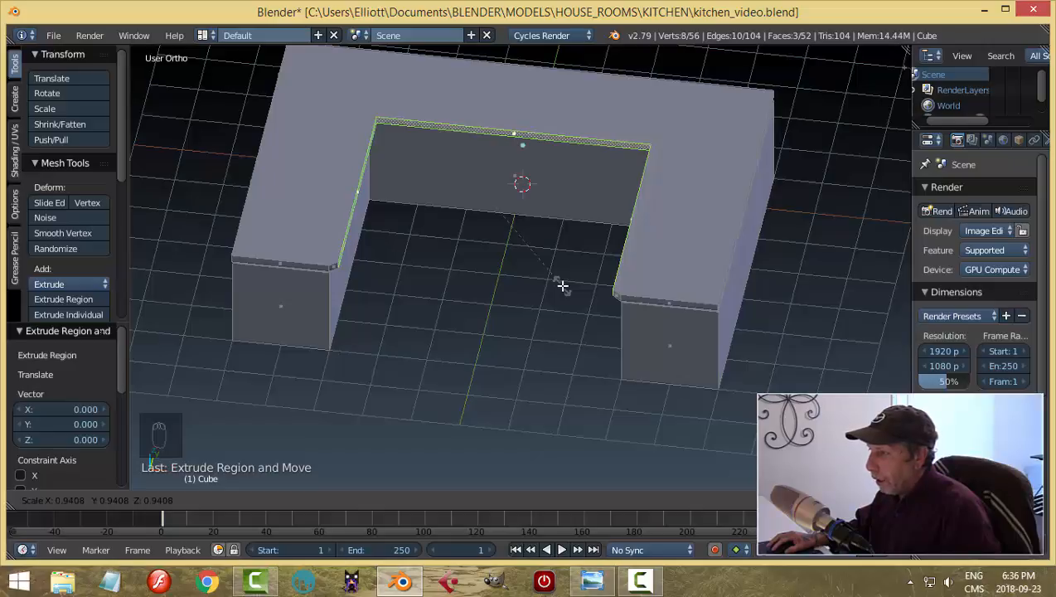
key("Escape")
key("alt+s")
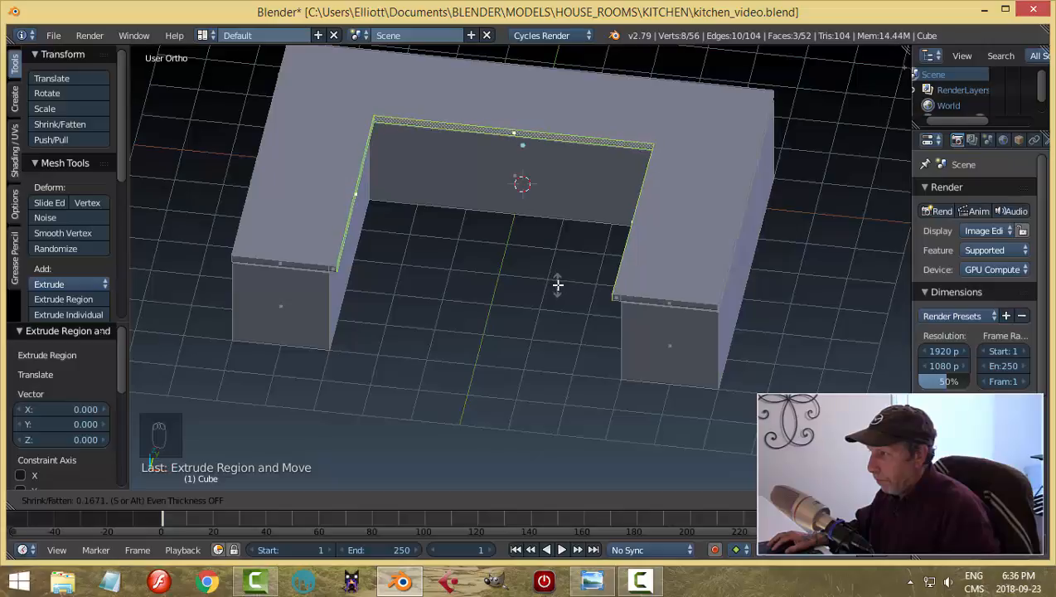
left_click(557, 284)
middle_click_drag(557, 283, 594, 138)
middle_click_drag(541, 249, 684, 242)
key("a")
key("Tab")
left_click(464, 328)
right_click(686, 239)
Step: Lower the entire linked countertop geometry by 0.158 along Z onto the cabinets in edit mode, and return to object mode
key("Tab")
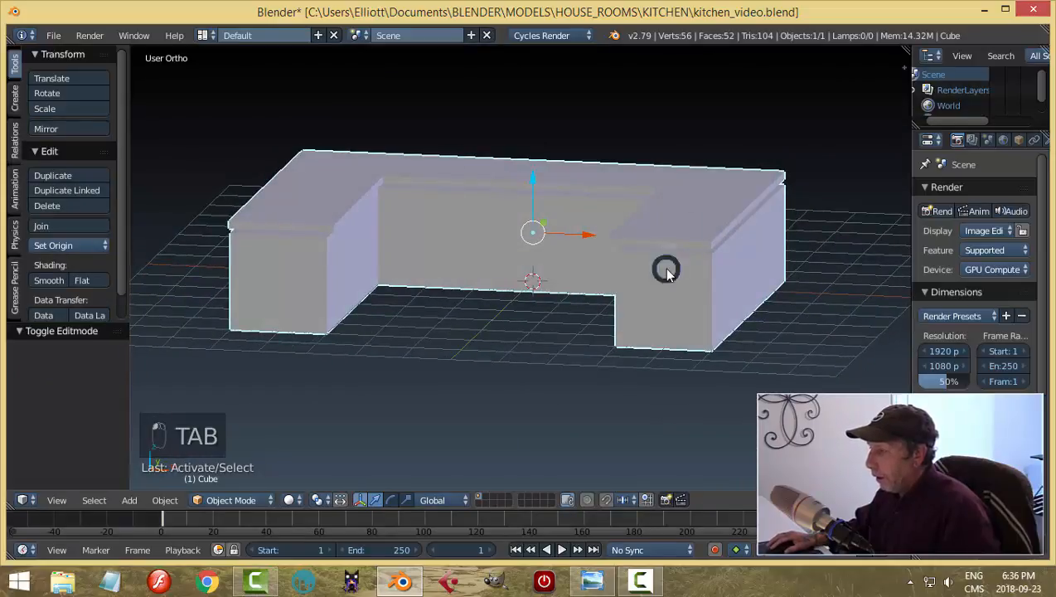
left_click(782, 277)
right_click(684, 224)
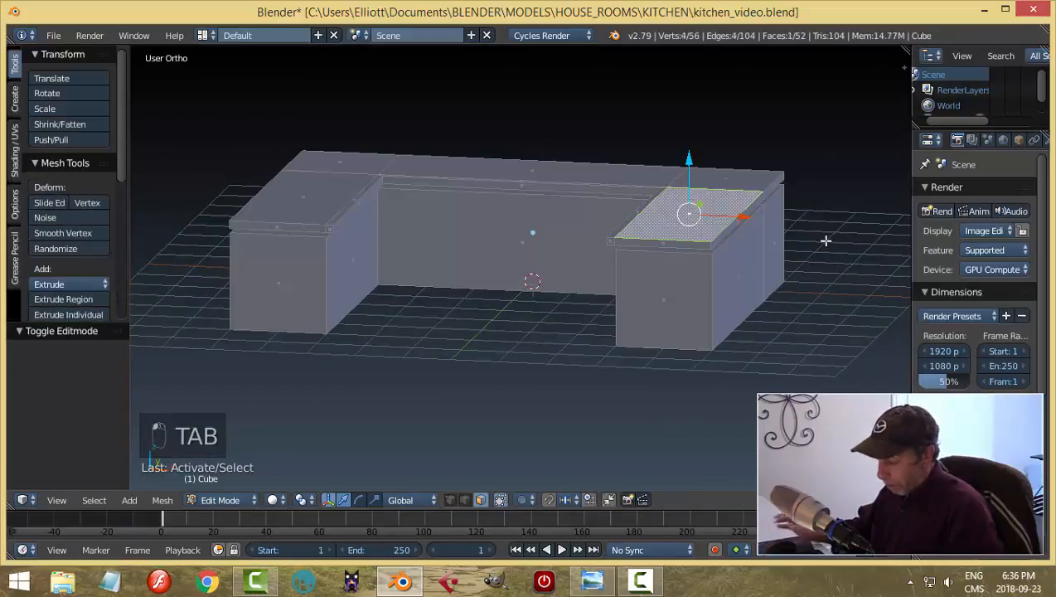
key("ctrl+l")
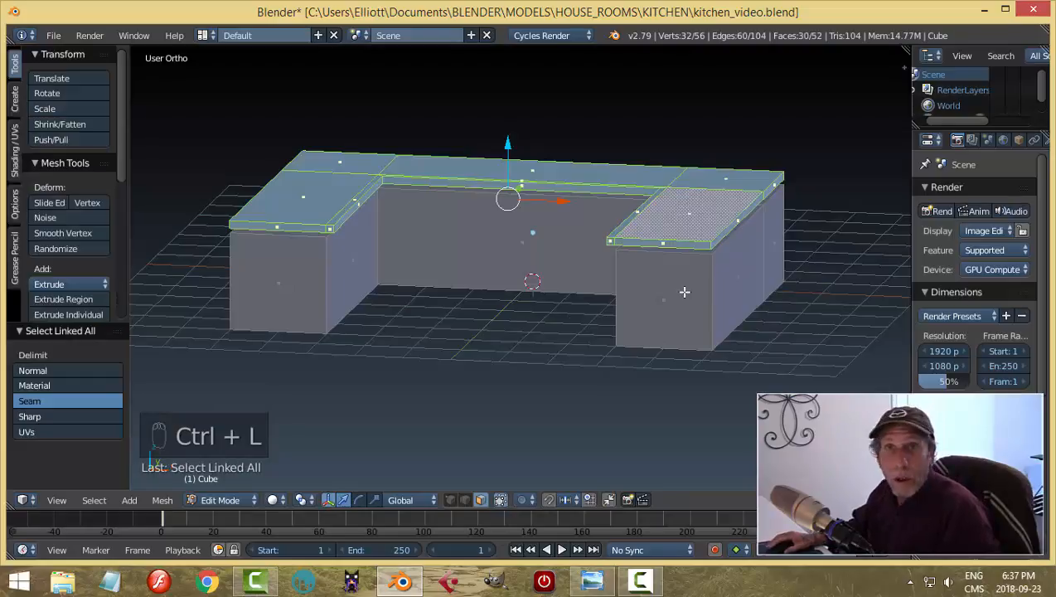
middle_click_drag(618, 324, 632, 301)
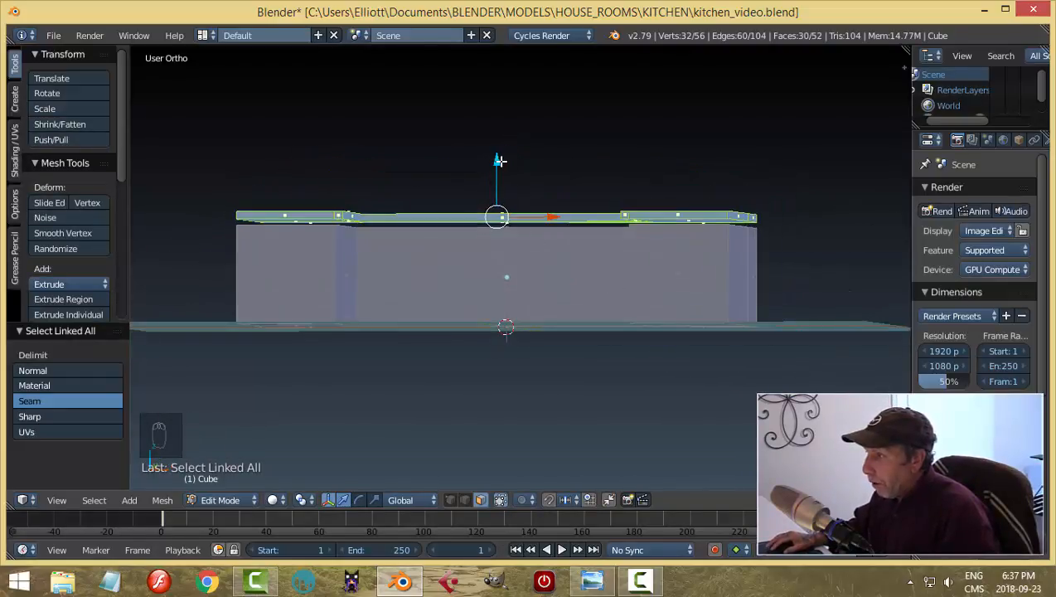
left_click_drag(498, 161, 502, 169)
middle_click_drag(591, 196, 647, 246)
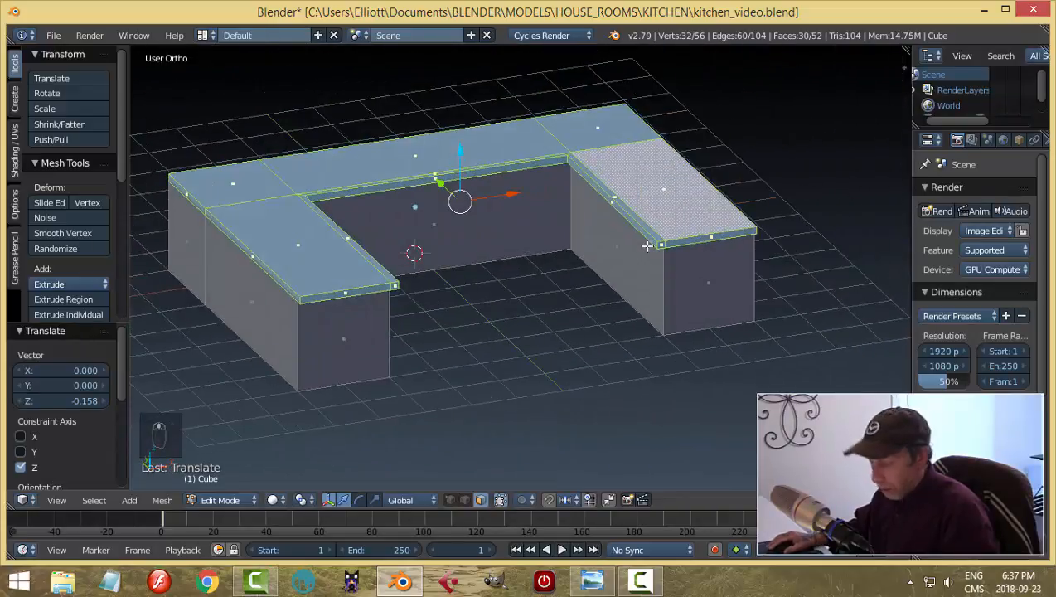
key("a")
key("Tab")
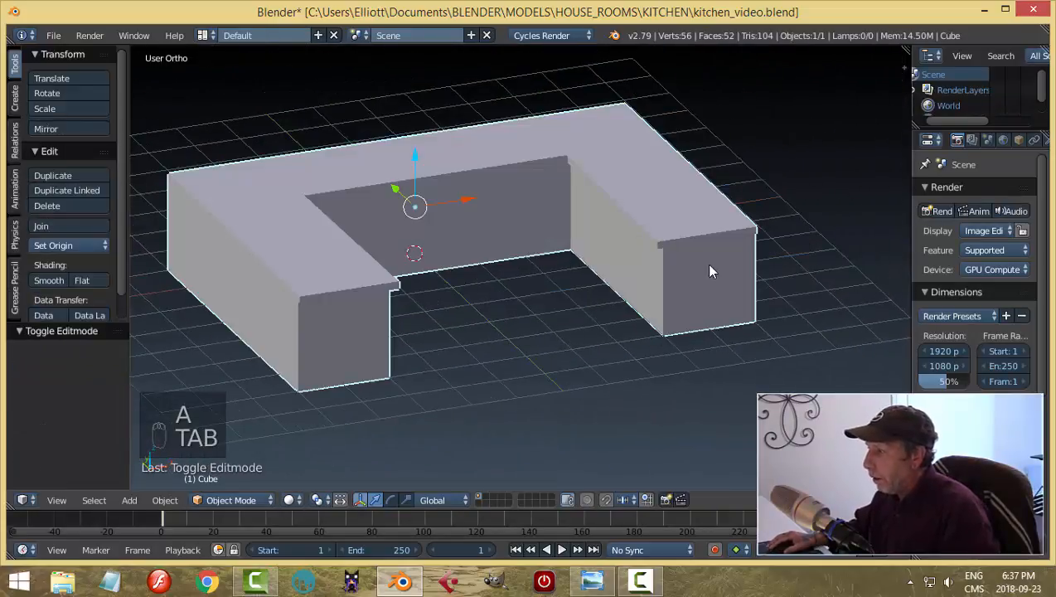
Step: Collapse the Screencast Keys settings and enable Ambient Occlusion in the viewport shading
middle_click_drag(709, 269, 665, 286)
key("n")
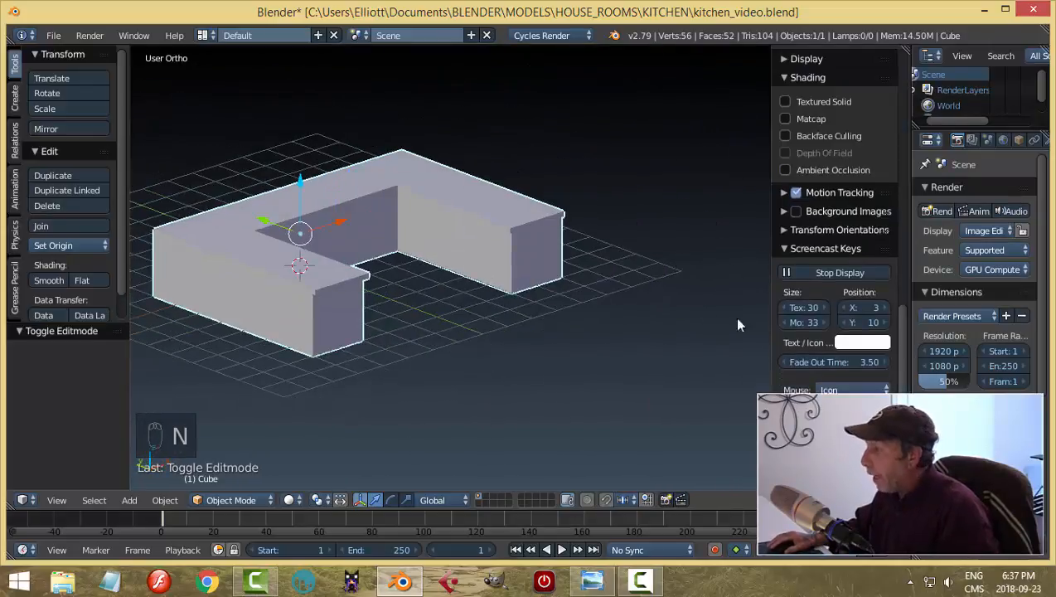
left_click(784, 248)
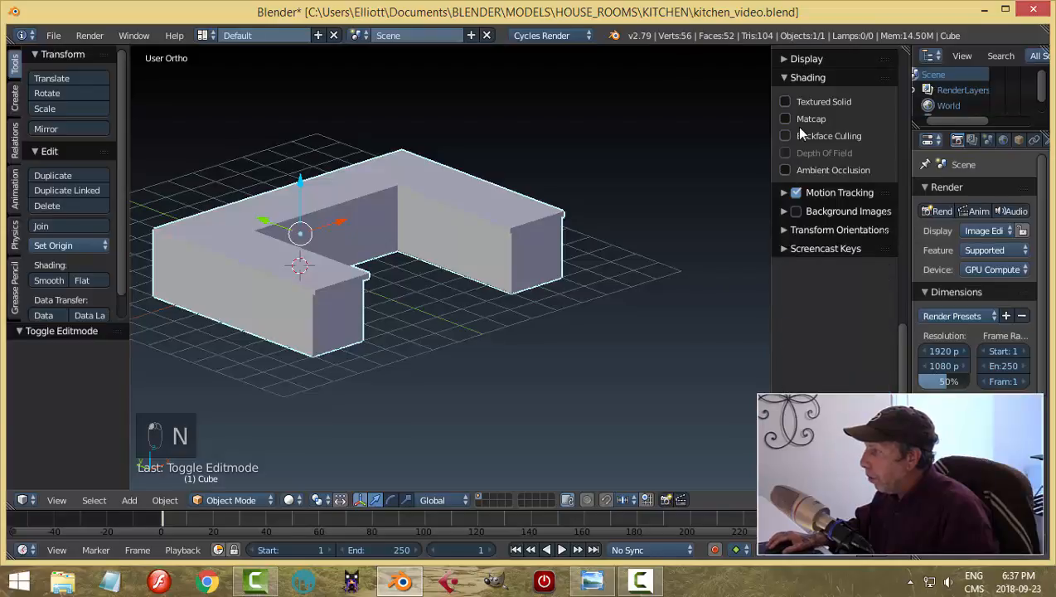
scroll(795, 126, "up", 1)
left_click(778, 106)
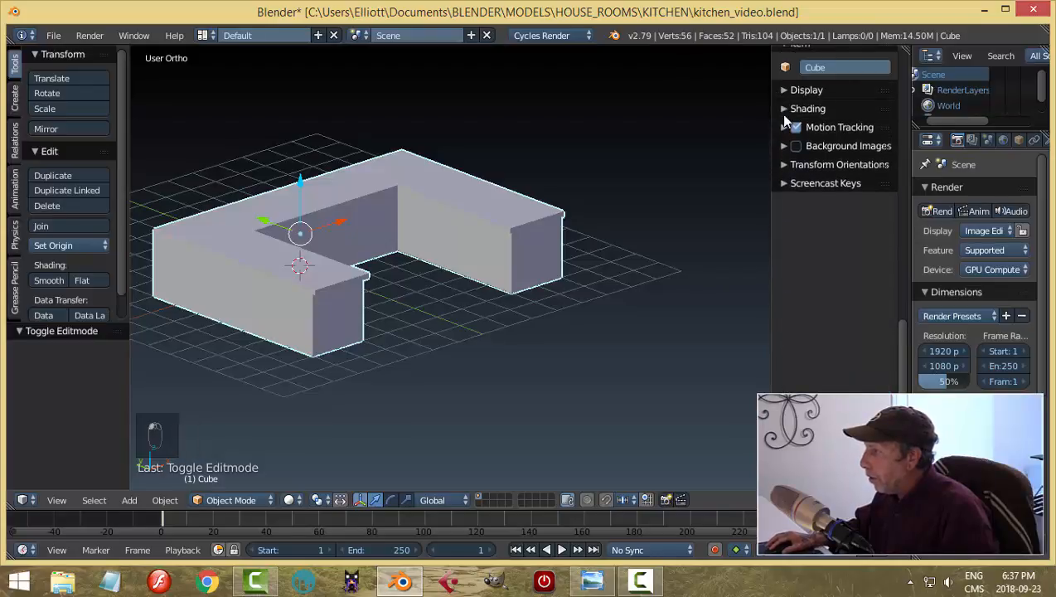
left_click(782, 111)
left_click(808, 200)
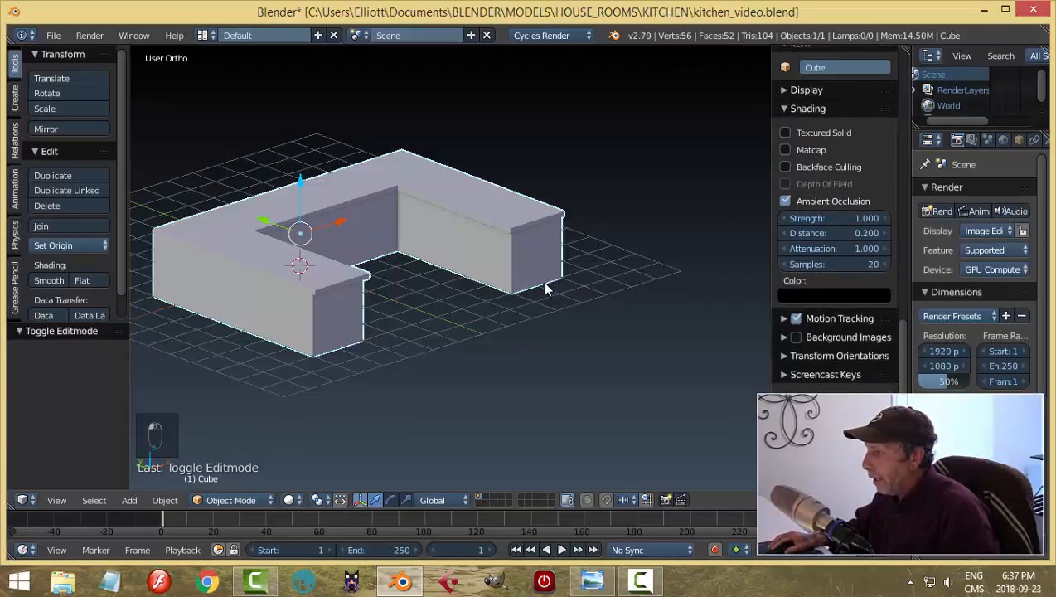
Step: Hide the 3D view's properties sidebar and compare the cabinet model with the kitchen2.png reference render
middle_click_drag(545, 288, 533, 253)
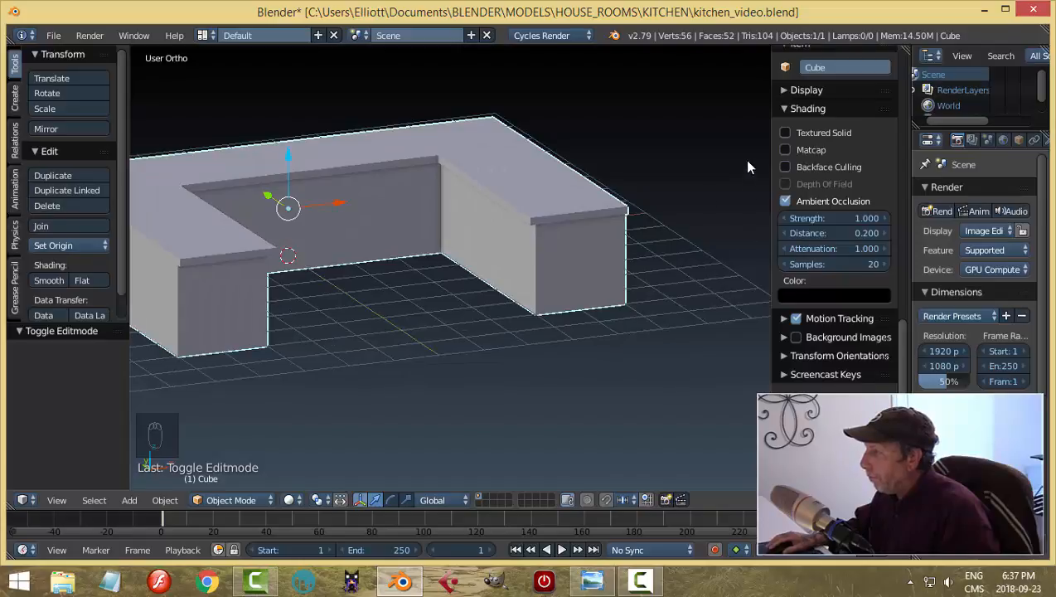
key("n")
middle_click_drag(697, 283, 649, 302)
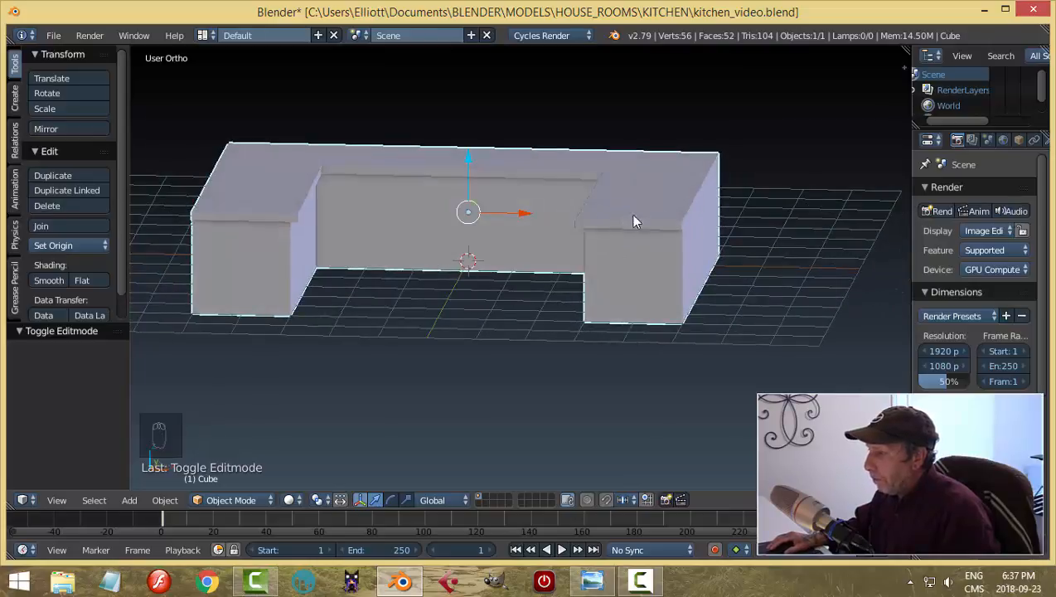
left_click(596, 584)
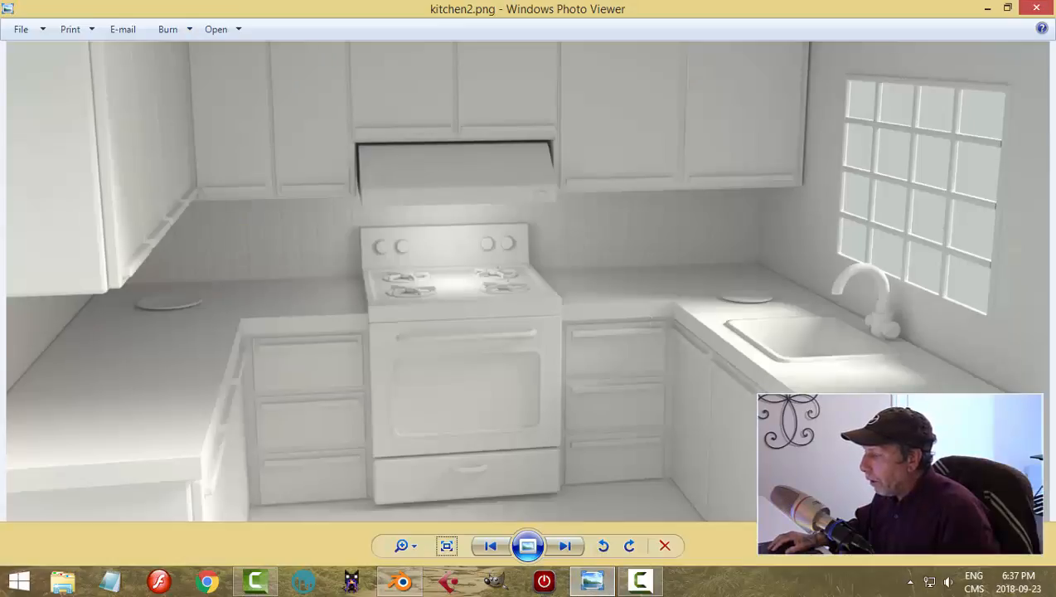
left_click(413, 585)
right_click(660, 233)
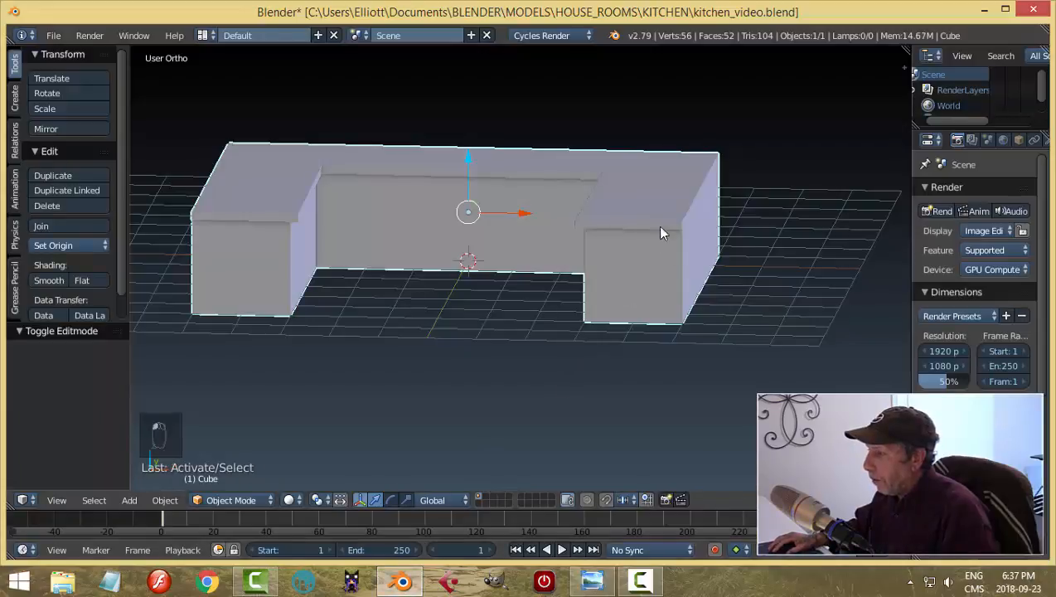
Step: In edit mode, circle-select the countertop's top faces and raise them by 0.133 along Z to thicken the slab
key("Tab")
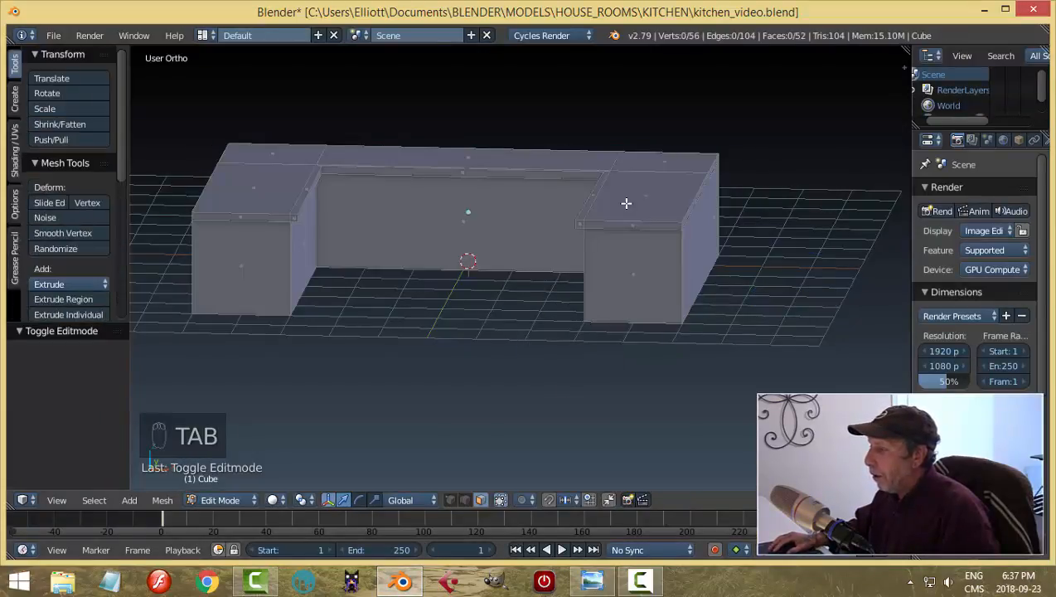
key("KP_7")
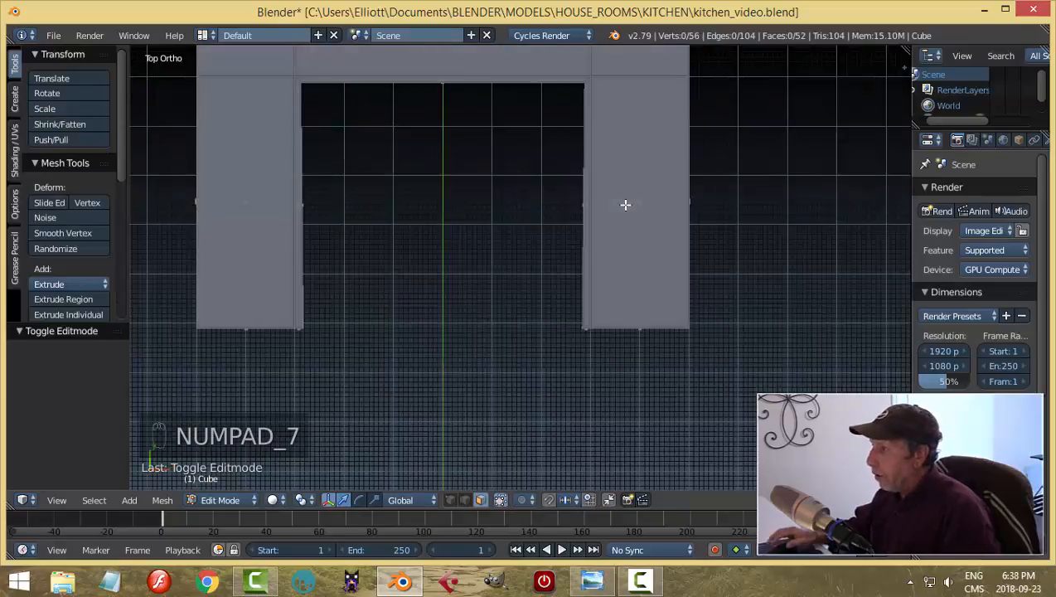
scroll(247, 188, "down", 1)
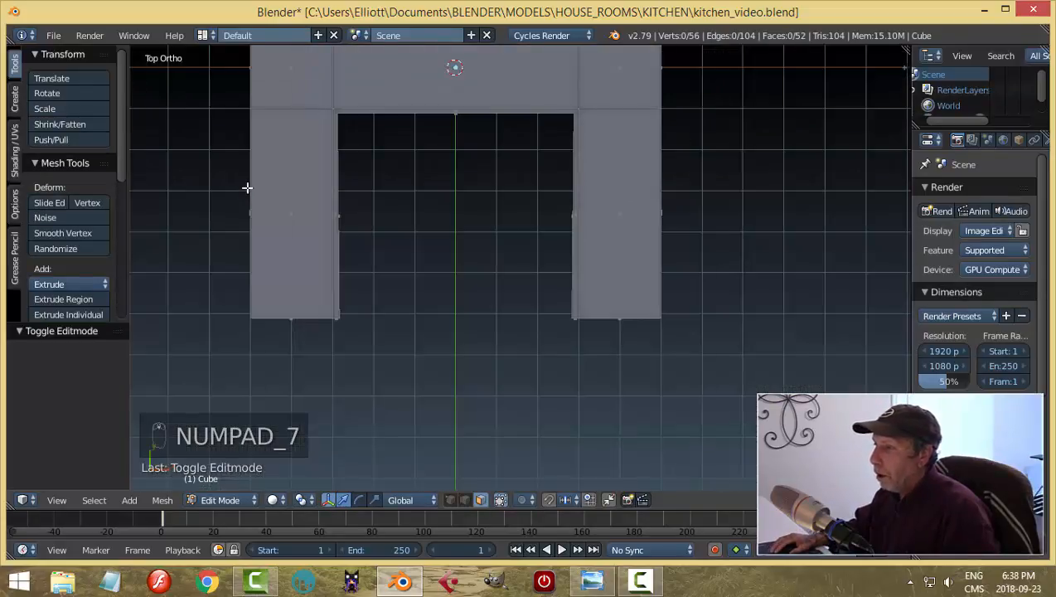
key("c")
mouse_move(306, 210)
left_mouse_down()
mouse_move(307, 97)
mouse_move(618, 68)
mouse_move(620, 131)
mouse_move(584, 149)
mouse_move(589, 119)
mouse_move(425, 107)
mouse_move(318, 150)
left_mouse_up()
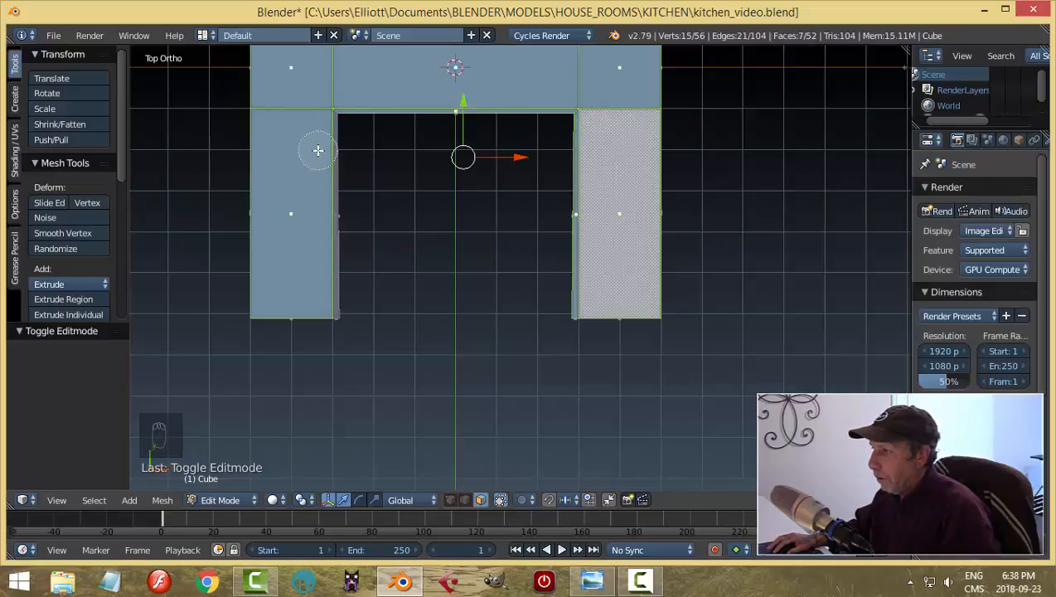
left_click(318, 150)
right_click(421, 212)
middle_click_drag(494, 278, 498, 119)
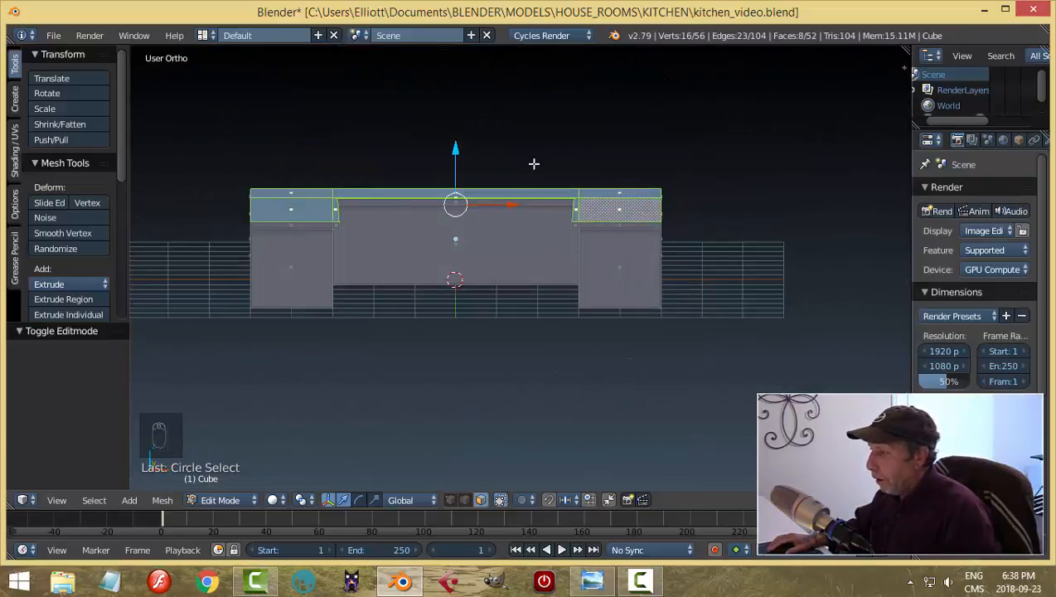
middle_click_drag(534, 163, 538, 200)
middle_click_drag(463, 148, 490, 181)
left_click_drag(466, 158, 468, 151)
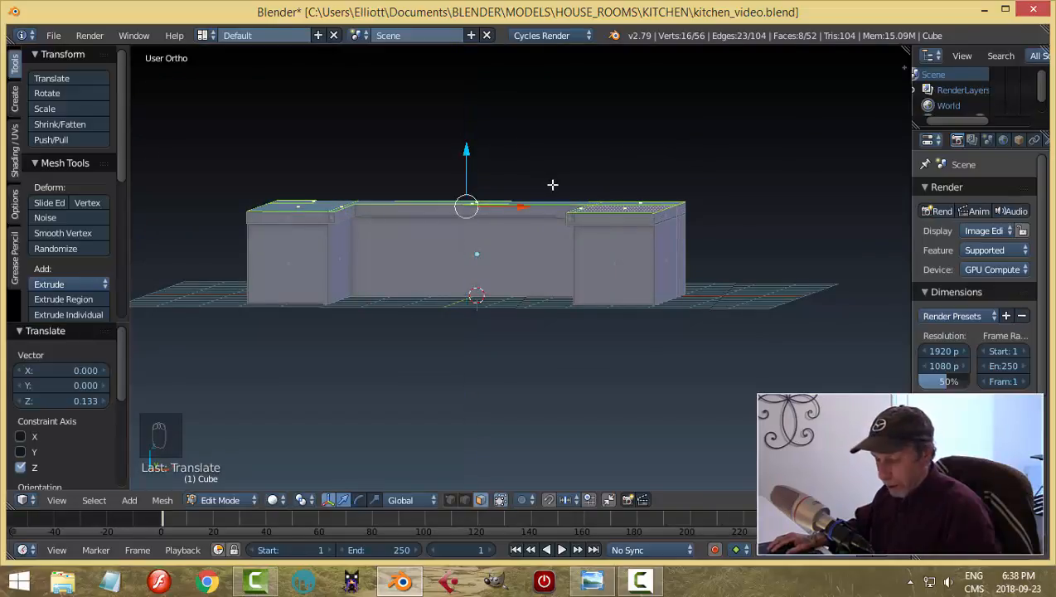
key("a")
middle_click_drag(552, 184, 619, 261)
key("ctrl+Tab")
left_click(563, 218)
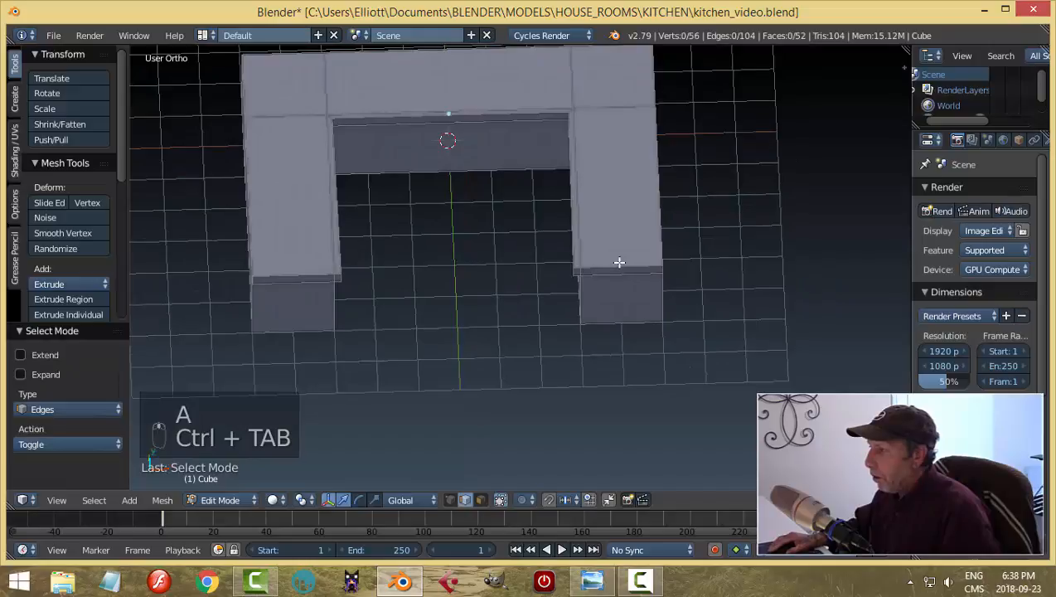
right_click(572, 181, "alt")
key("a")
middle_click_drag(623, 209, 565, 194)
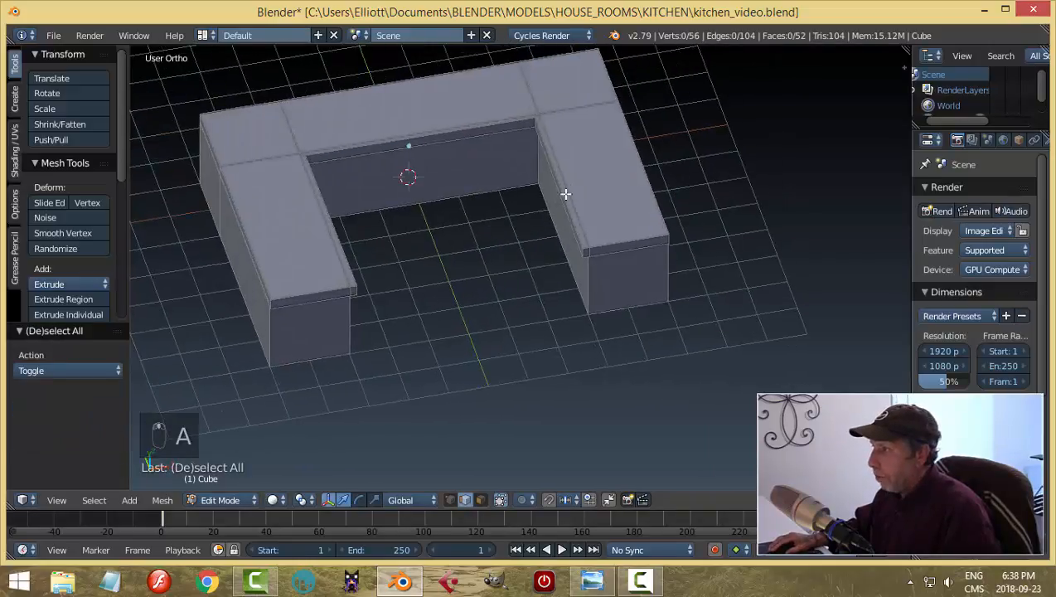
right_click(560, 177, "alt")
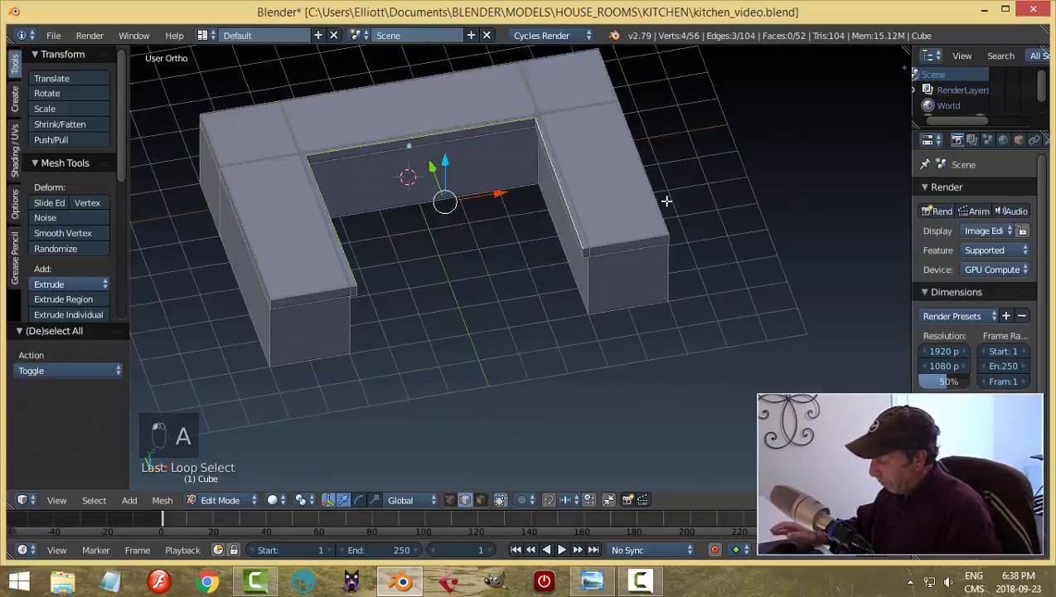
key("KP_1")
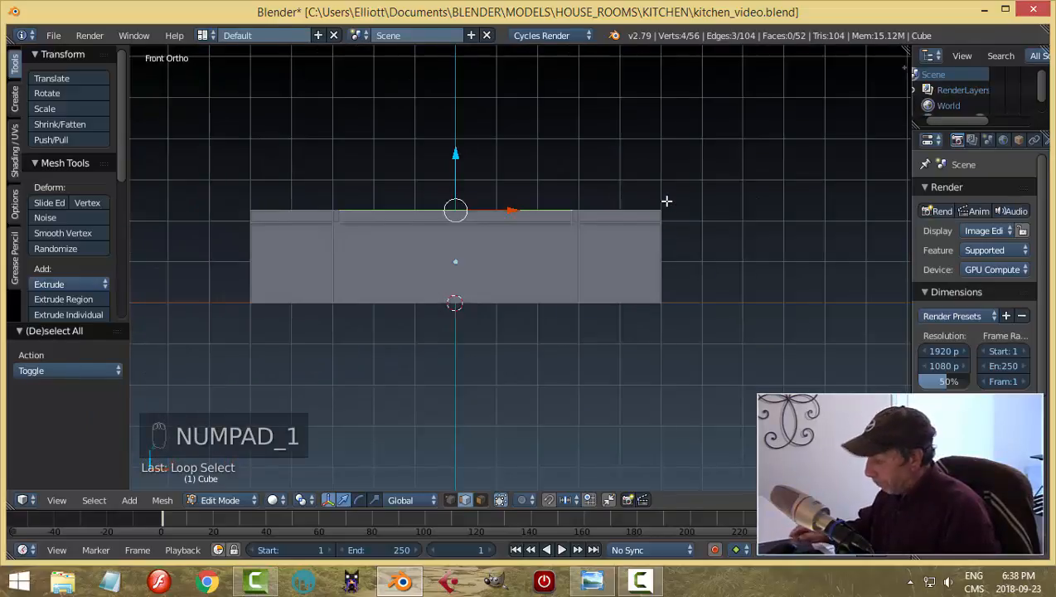
key("KP_7")
key("a")
key("a")
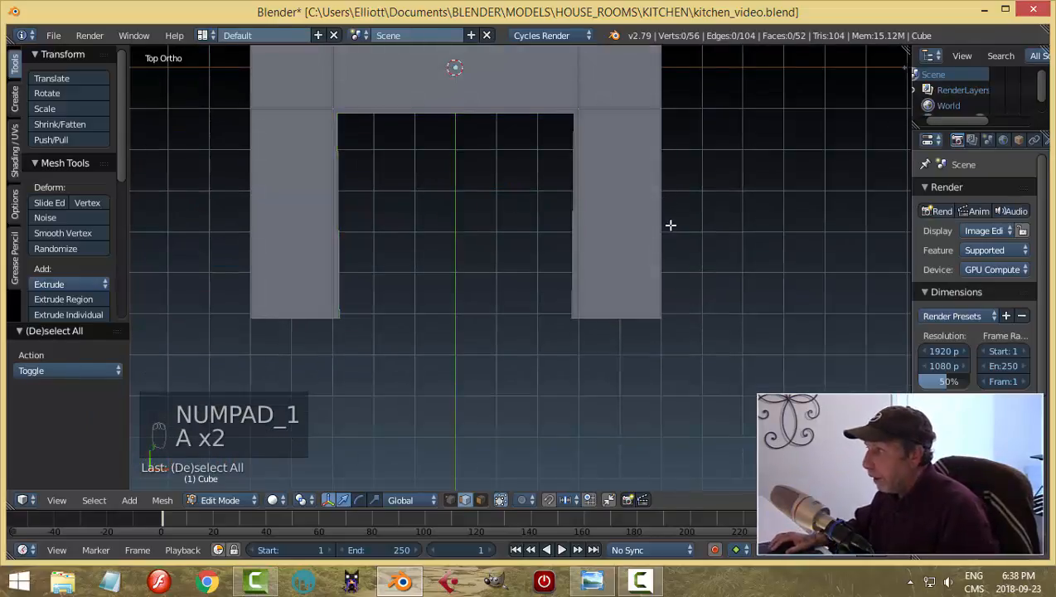
Step: In vertex select mode, select the four end vertices of the right wing's inner countertop edge and flatten them along global X
scroll(671, 224, "up", 3)
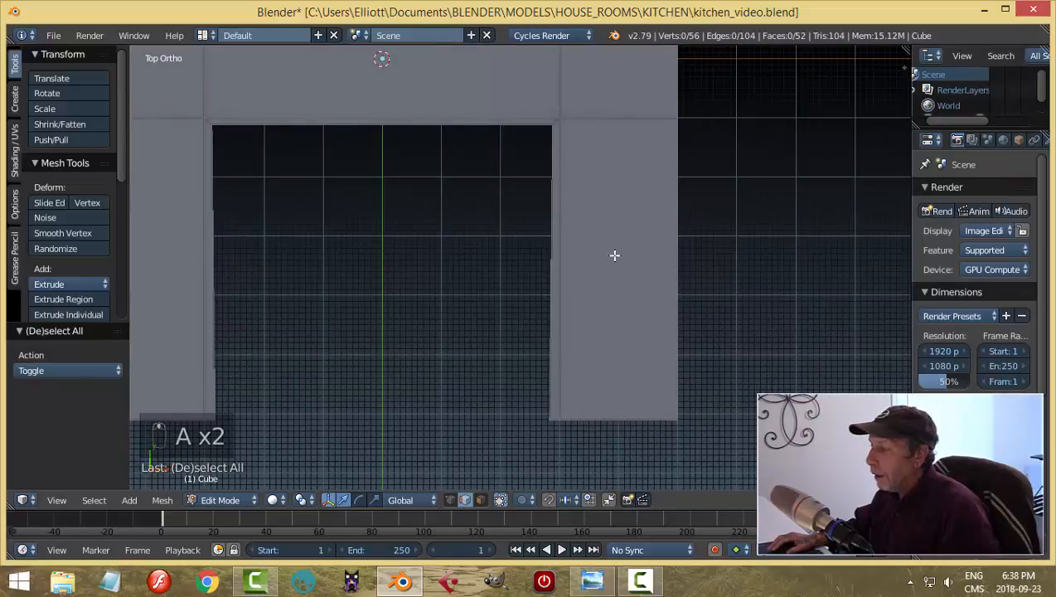
key("ctrl+Tab")
left_click(593, 235)
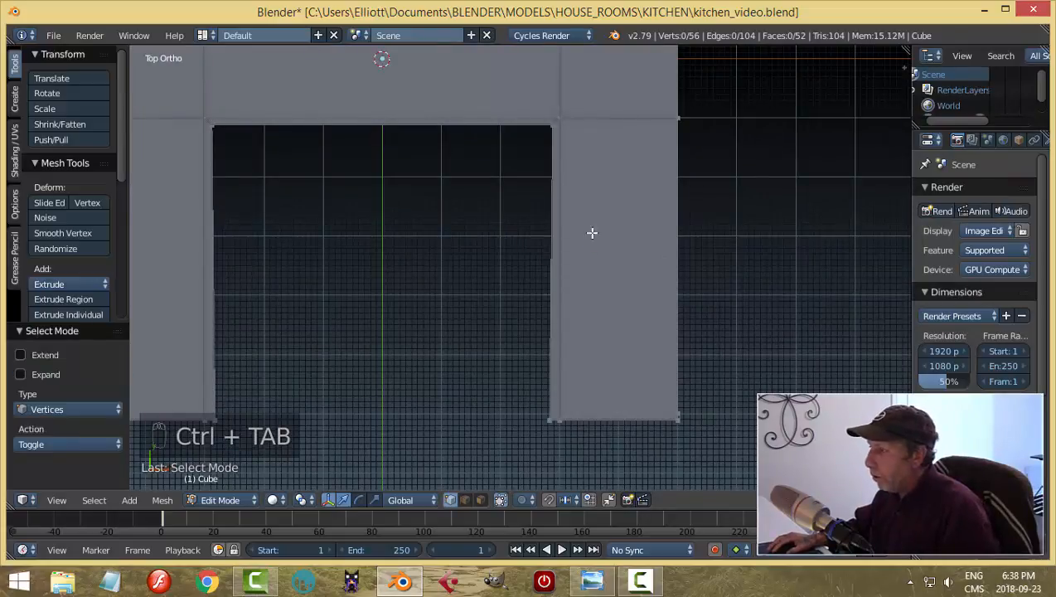
middle_click_drag(591, 232, 651, 139)
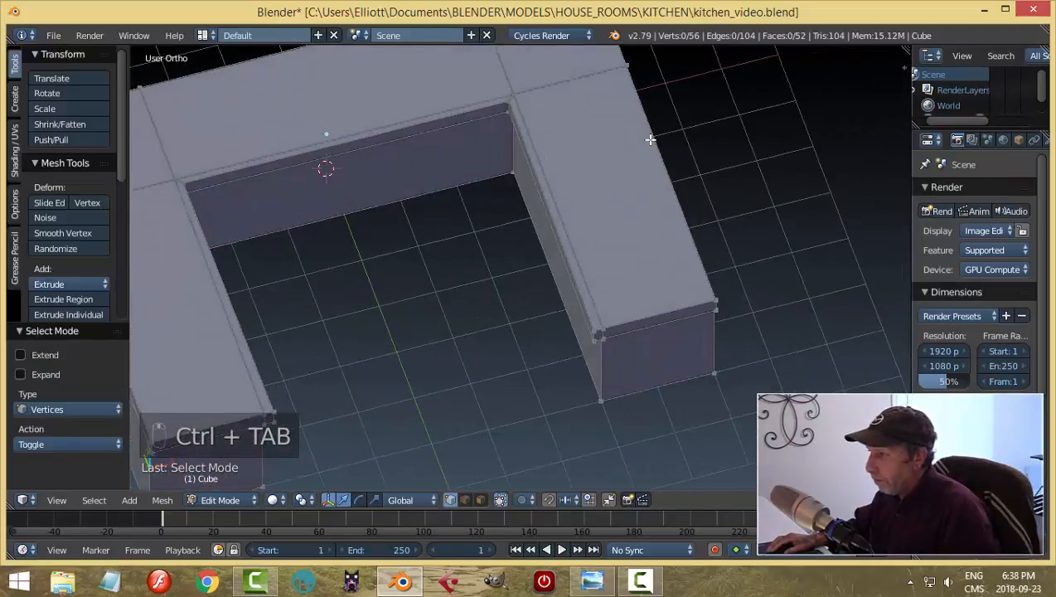
middle_click_drag(598, 164, 617, 135)
scroll(467, 149, "up", 2)
middle_click_drag(493, 149, 491, 158)
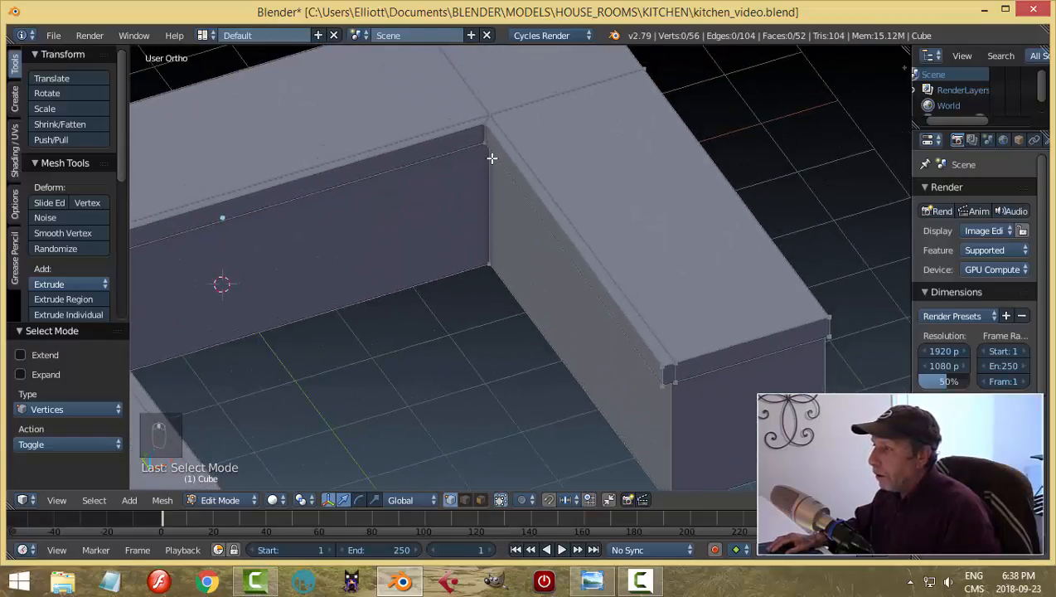
right_click(484, 133)
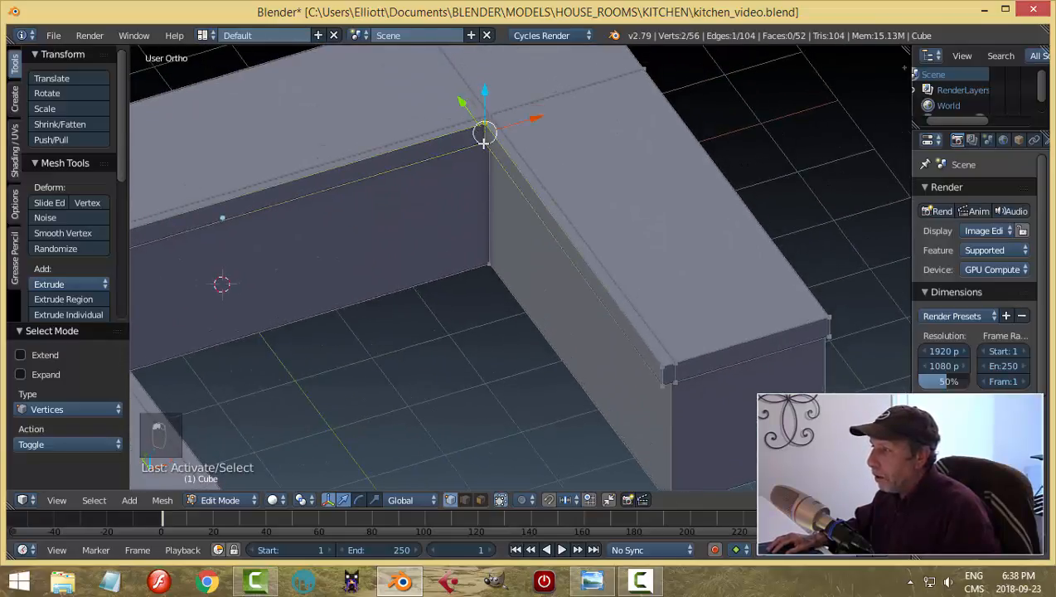
right_click(660, 370, "shift")
right_click(665, 372, "shift")
key("KP_7")
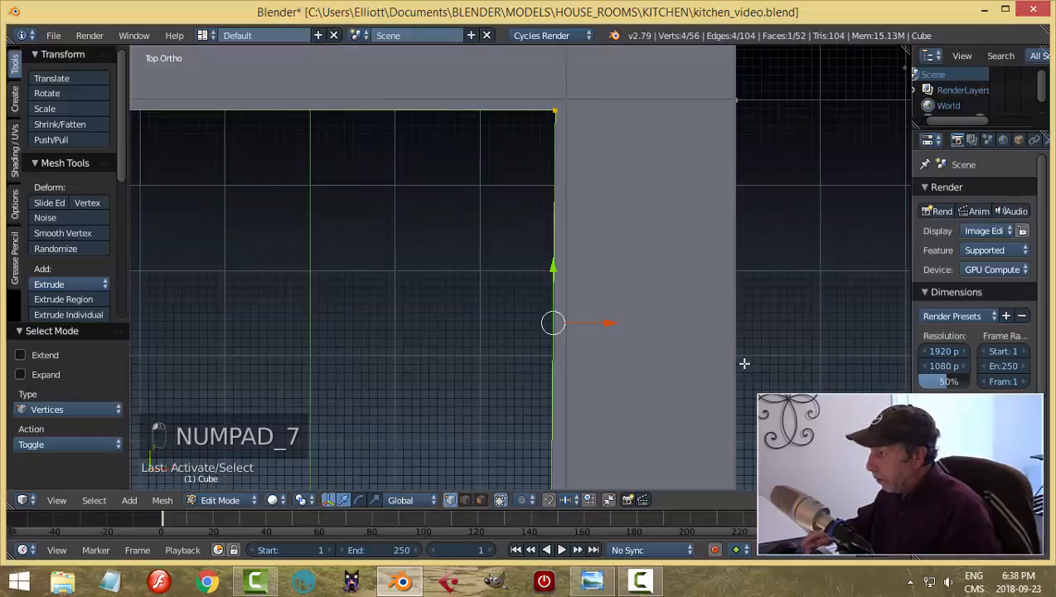
key("s")
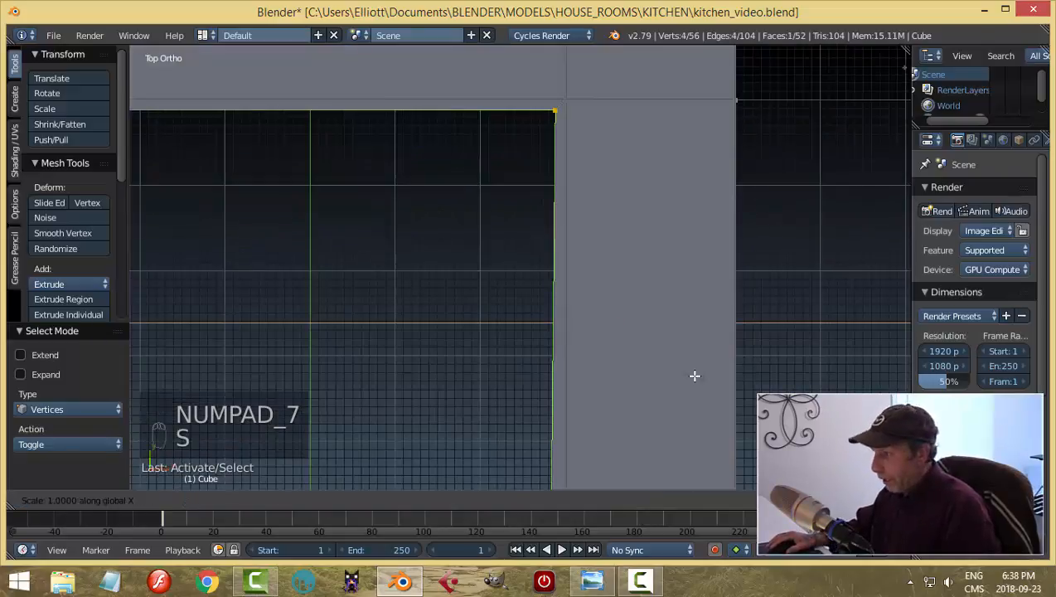
left_click(641, 382)
key("a")
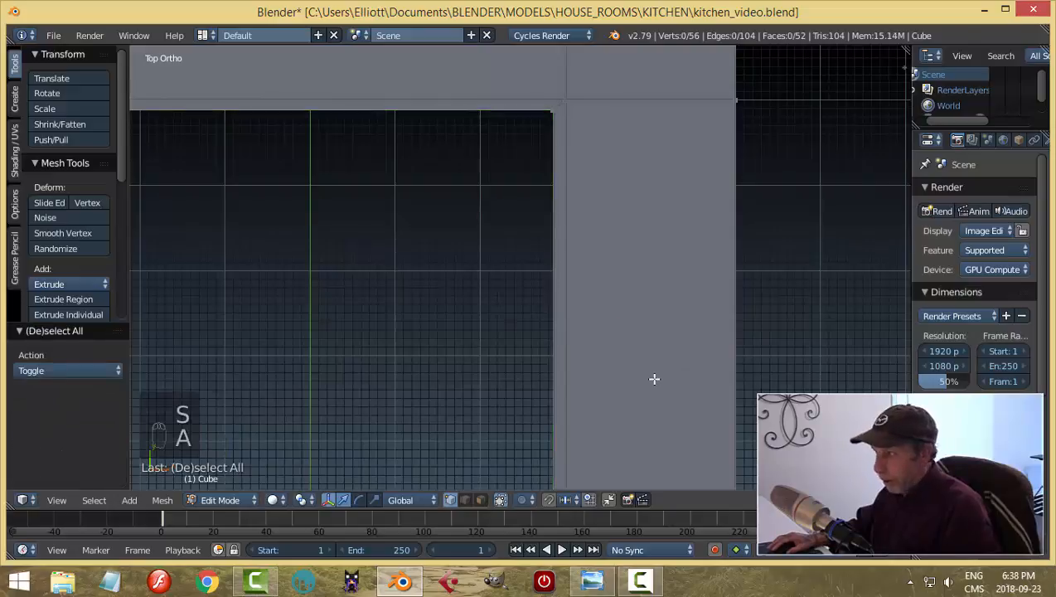
Step: Select the four end vertices of the left wing's inner countertop edge and scale them to 0 along X
scroll(582, 364, "down", 3)
middle_click_drag(399, 290, 470, 219, "shift")
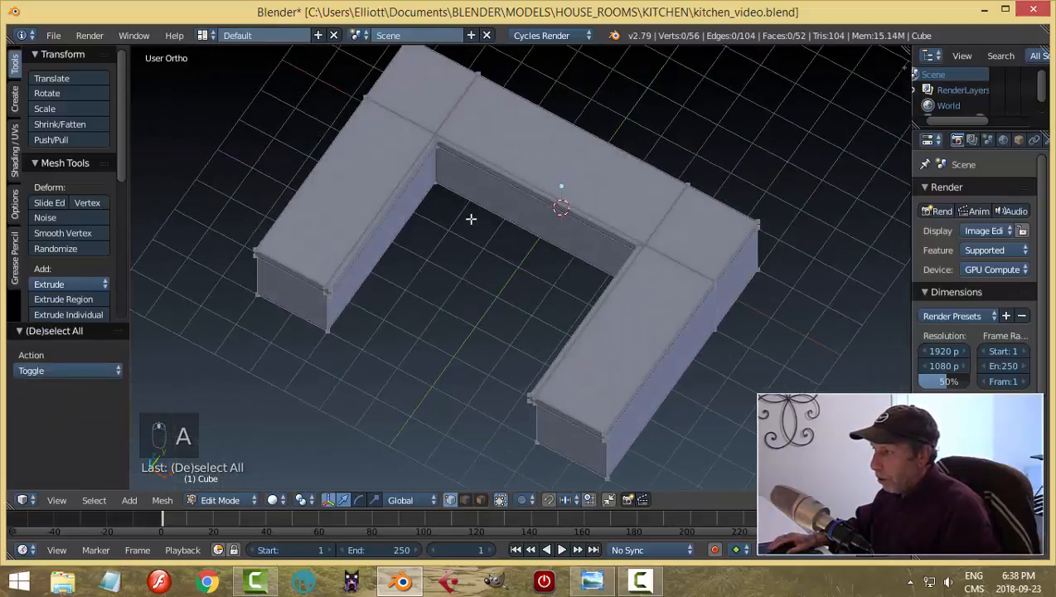
scroll(469, 217, "up", 2)
scroll(498, 335, "up", 5)
right_click(360, 276)
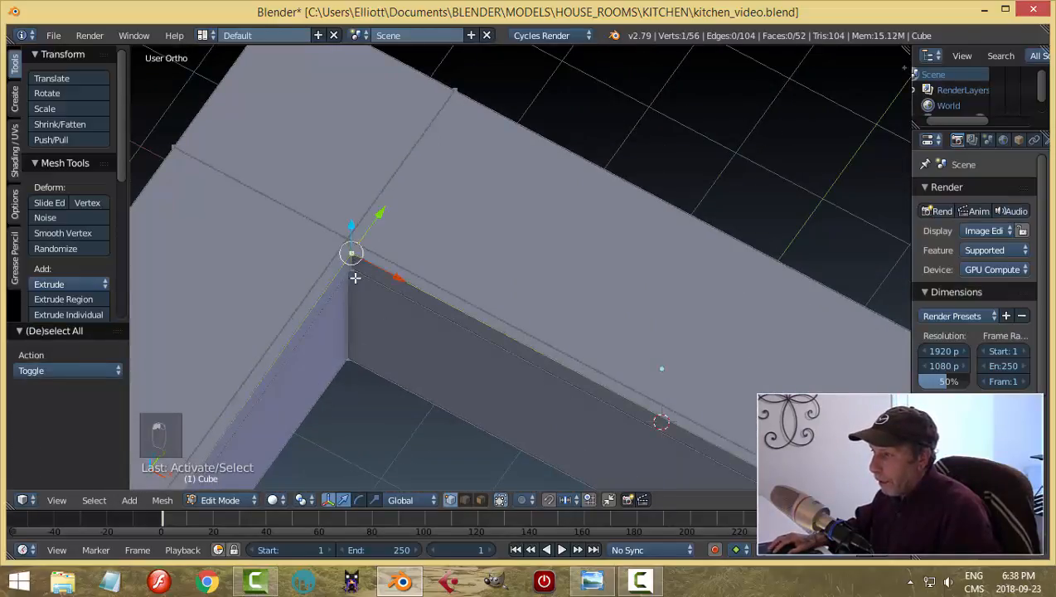
scroll(376, 374, "down", 2)
middle_click_drag(413, 356, 493, 233, "shift")
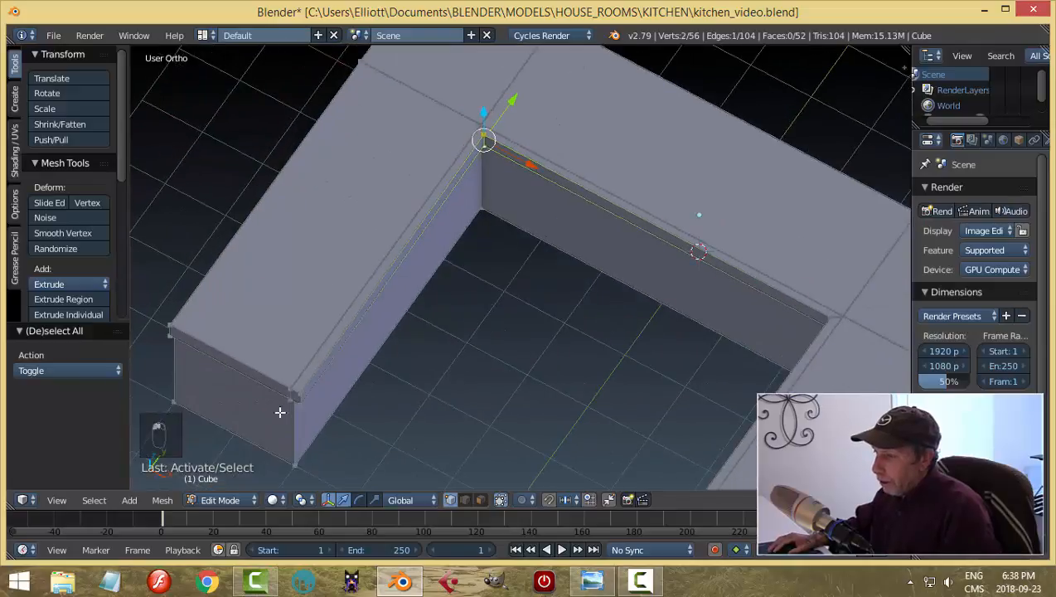
right_click(299, 390, "shift")
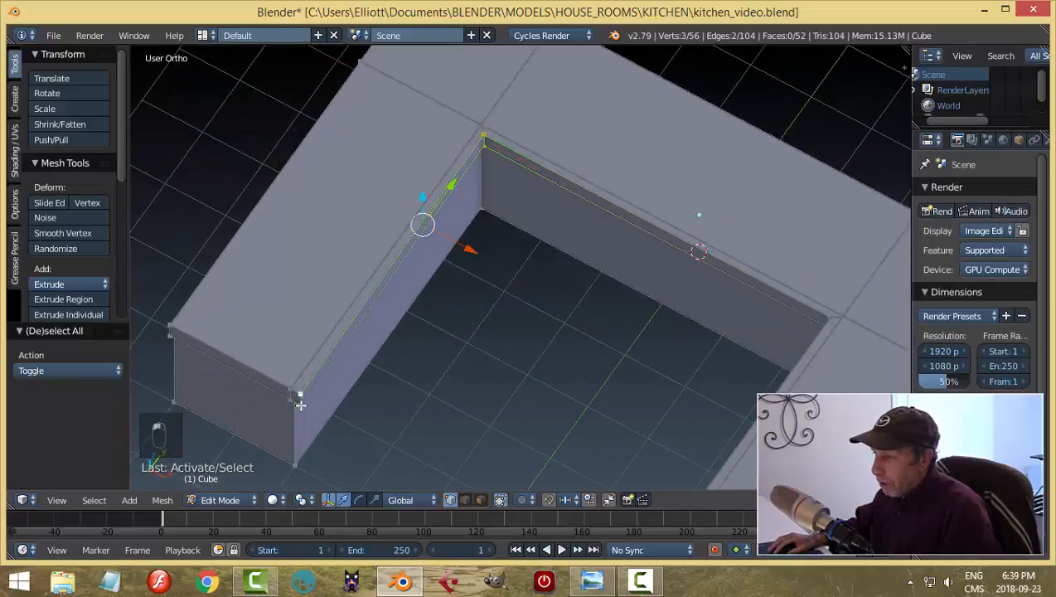
key("s")
left_click(448, 407)
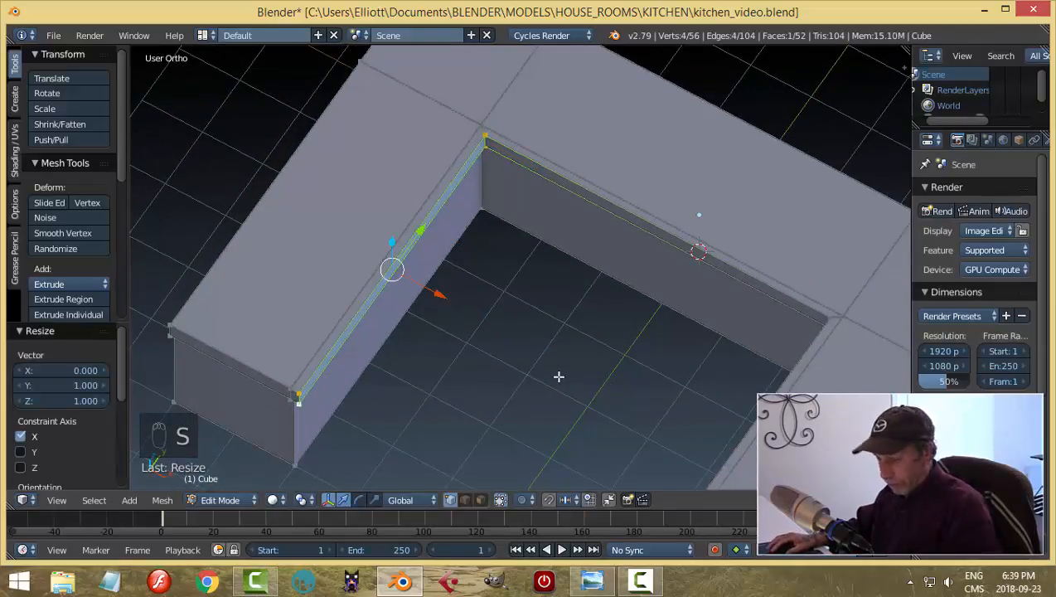
key("a")
Step: Select the four corner vertices of the back section's inner countertop edge and scale them to 0 along Y
middle_click_drag(630, 345, 849, 307)
right_click(594, 223)
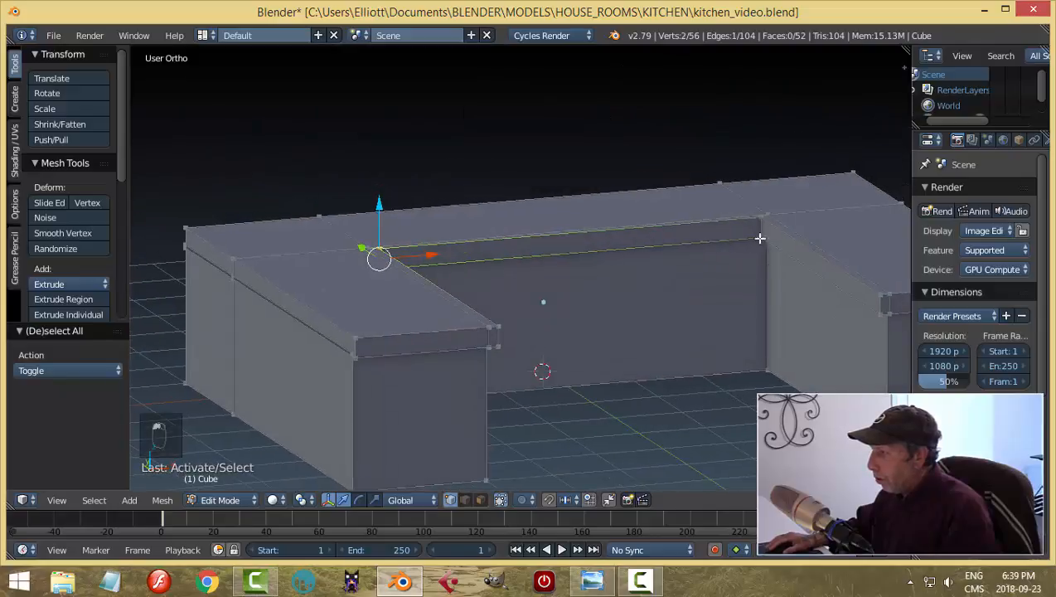
right_click(759, 222, "shift")
right_click(760, 236, "shift")
middle_click_drag(790, 285, 550, 341)
key("KP_7")
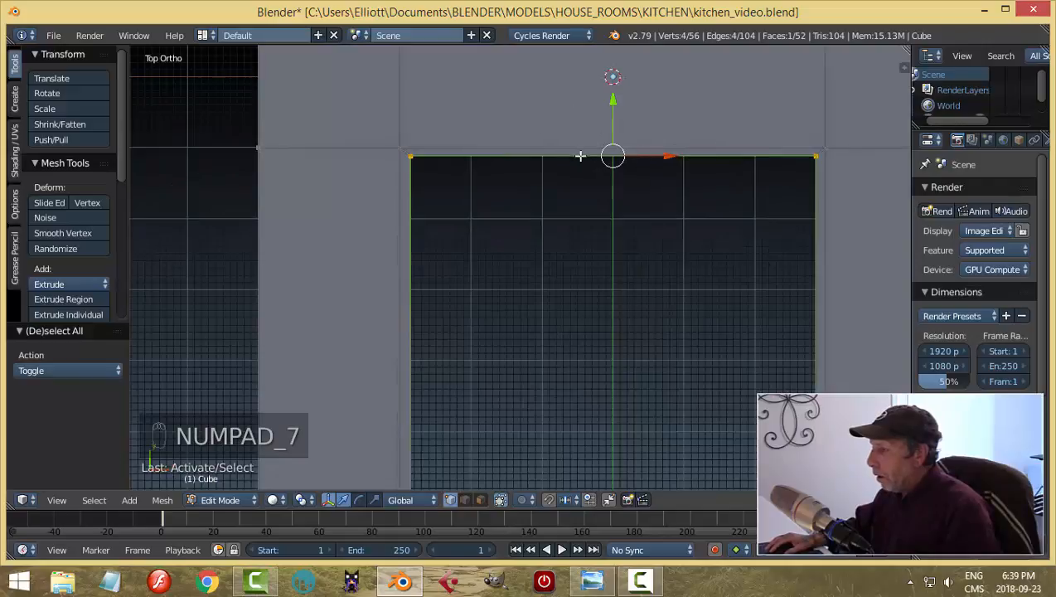
key("s")
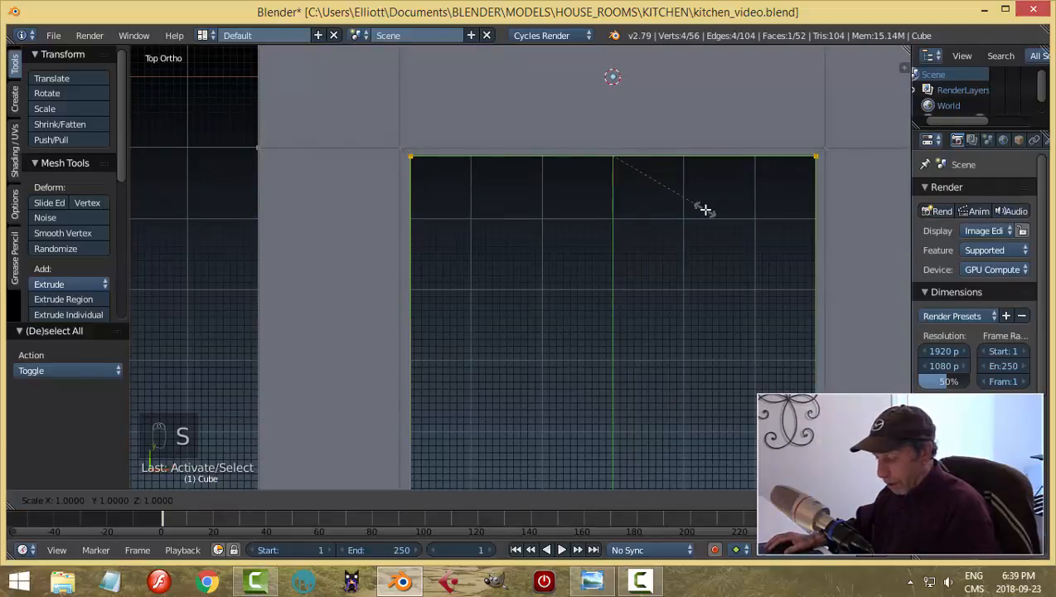
key("y")
key("0")
key("Return")
key("a")
Step: Check the countertop edges from above, return to object mode, and deselect the cabinets to inspect the overhang
scroll(673, 265, "down", 3)
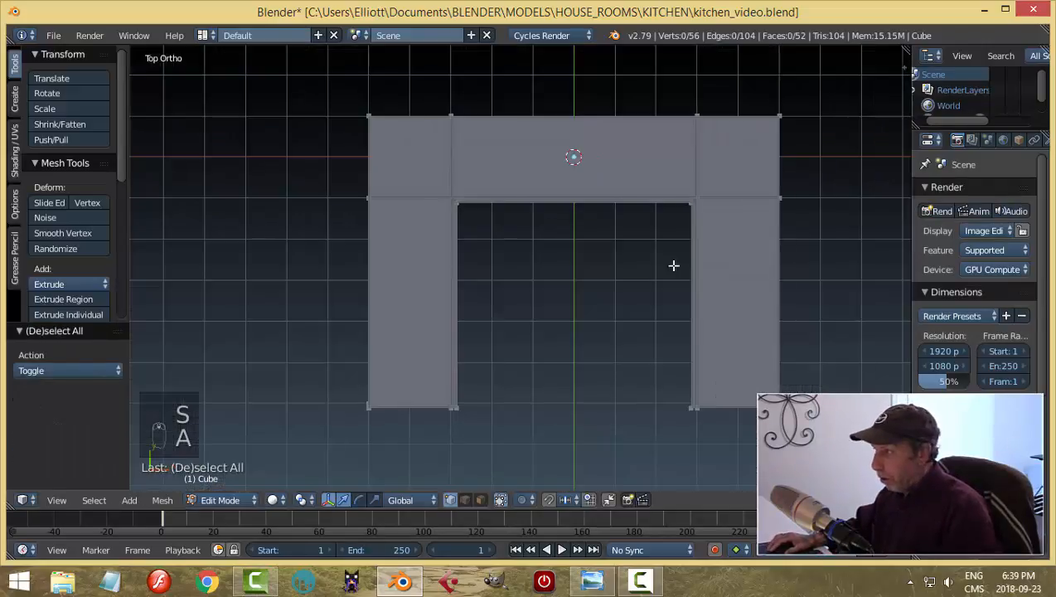
scroll(581, 195, "up", 5)
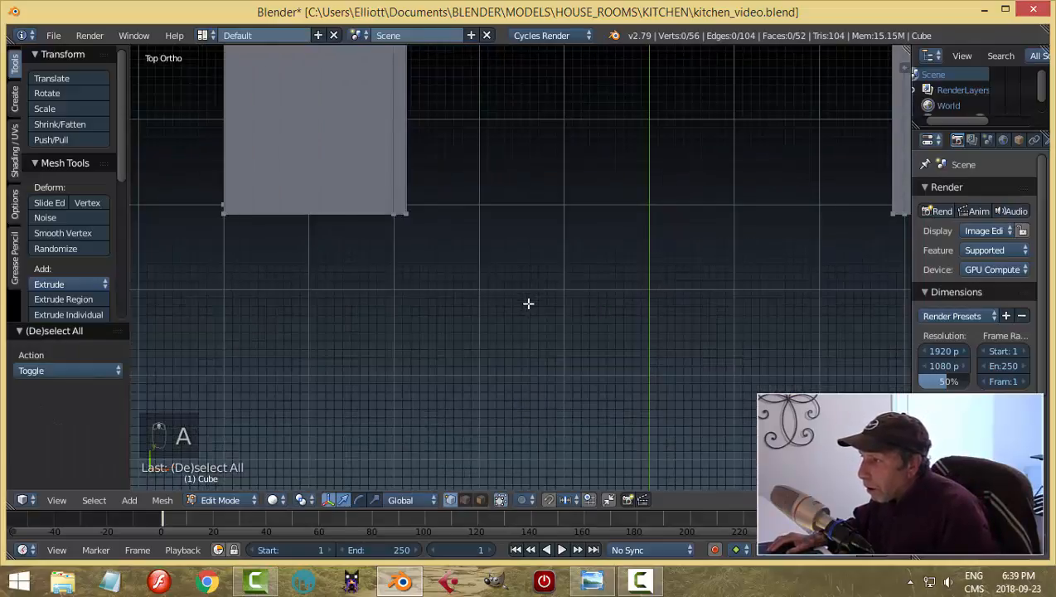
scroll(528, 303, "down", 2)
key("Tab")
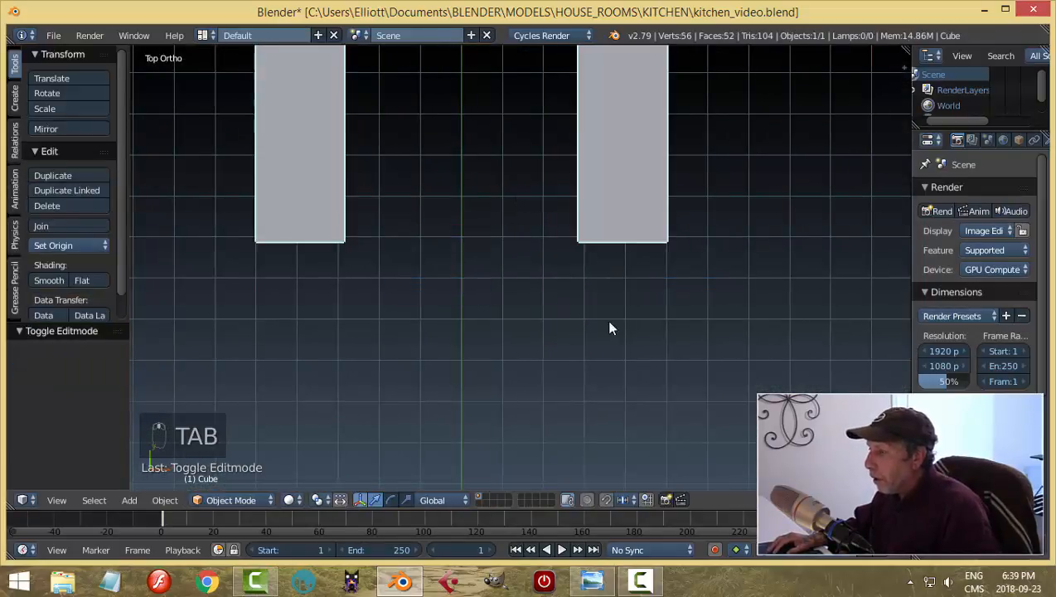
middle_click_drag(609, 328, 588, 207)
key("a")
scroll(634, 275, "up", 3)
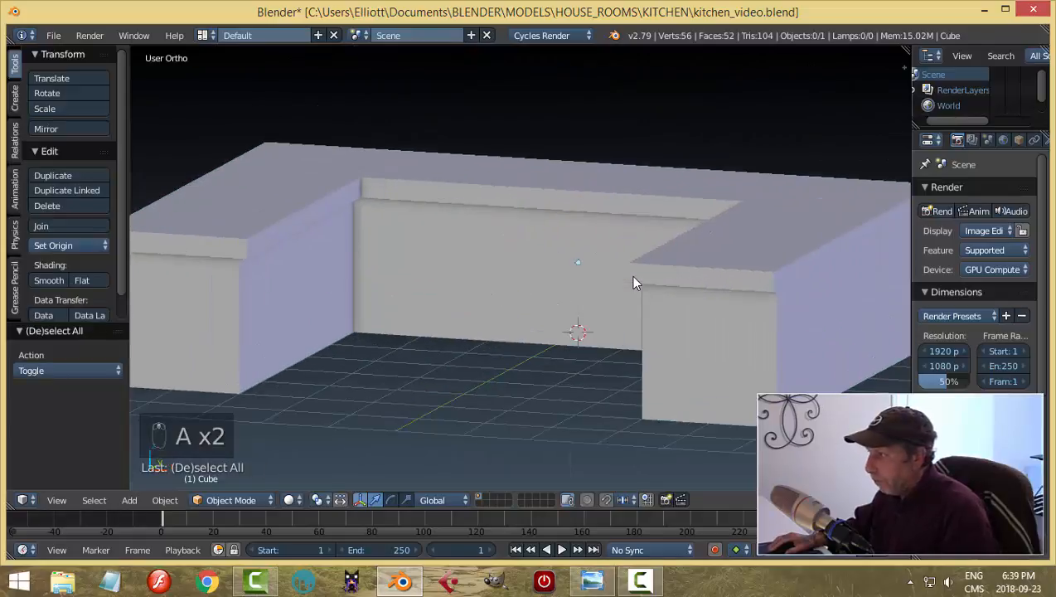
Step: Select all linked geometry of the countertop in the cabinet mesh, separate it into its own object, and return to object mode
middle_click_drag(633, 276, 625, 251)
right_click(638, 252)
key("Tab")
left_click(764, 256)
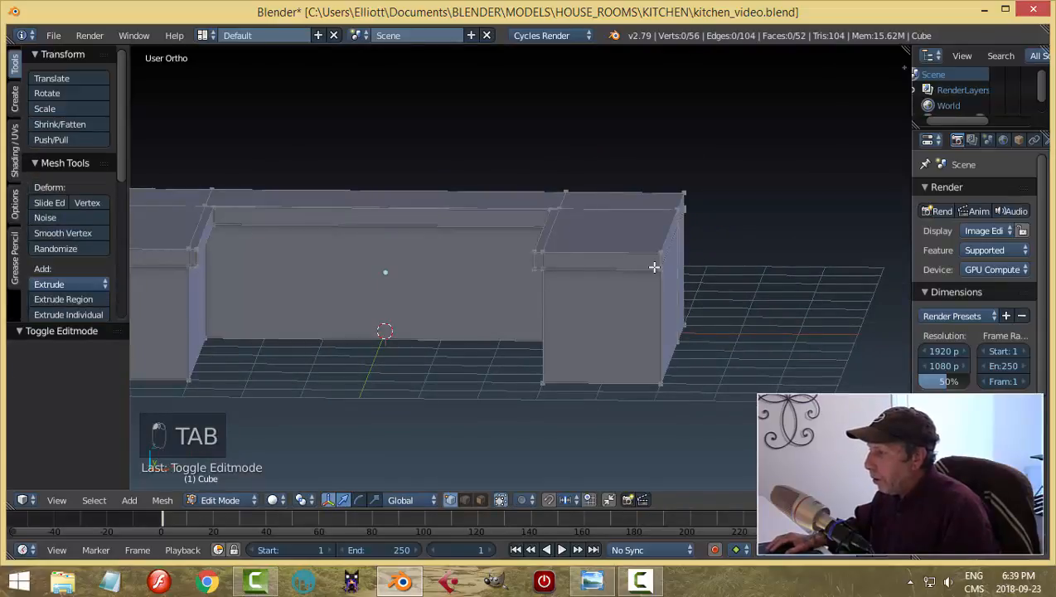
right_click(542, 251)
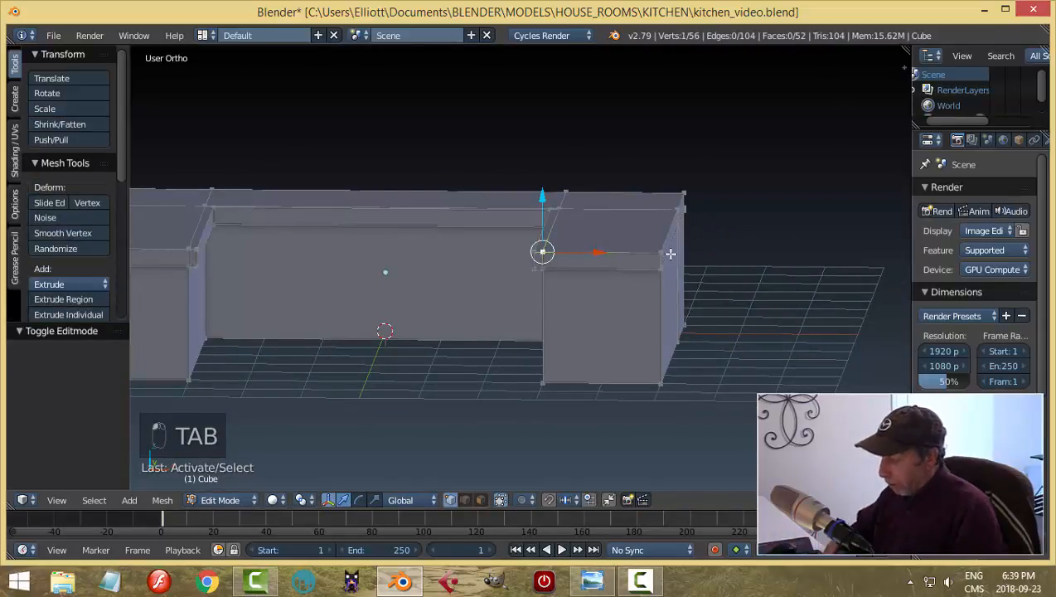
key("ctrl+l")
key("p")
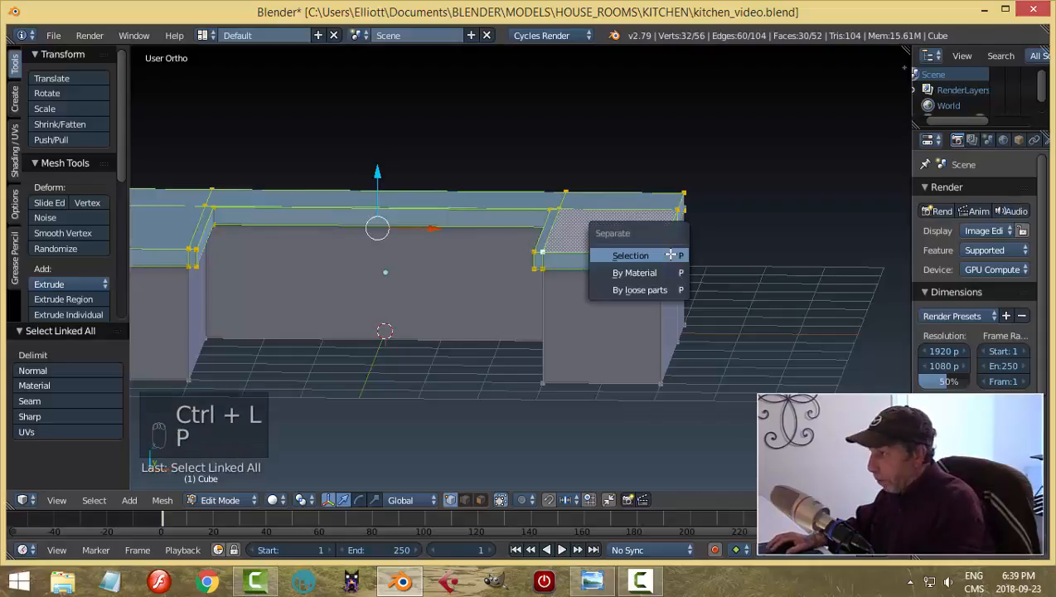
left_click(670, 253)
key("Tab")
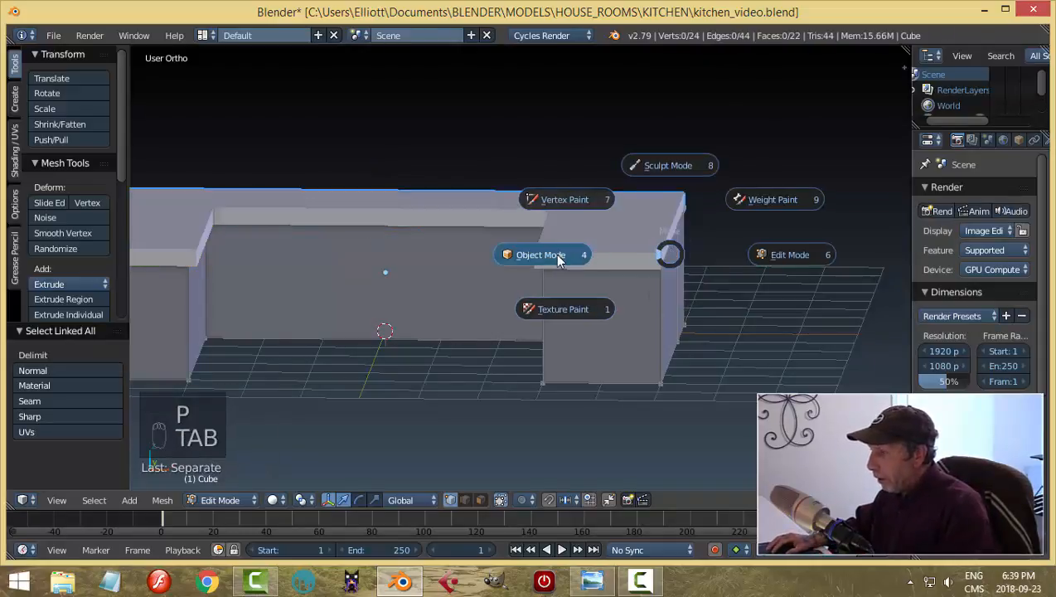
left_click(623, 248)
Step: Select the separated countertop and set its origin to its geometry
right_click(425, 240)
left_click(73, 245)
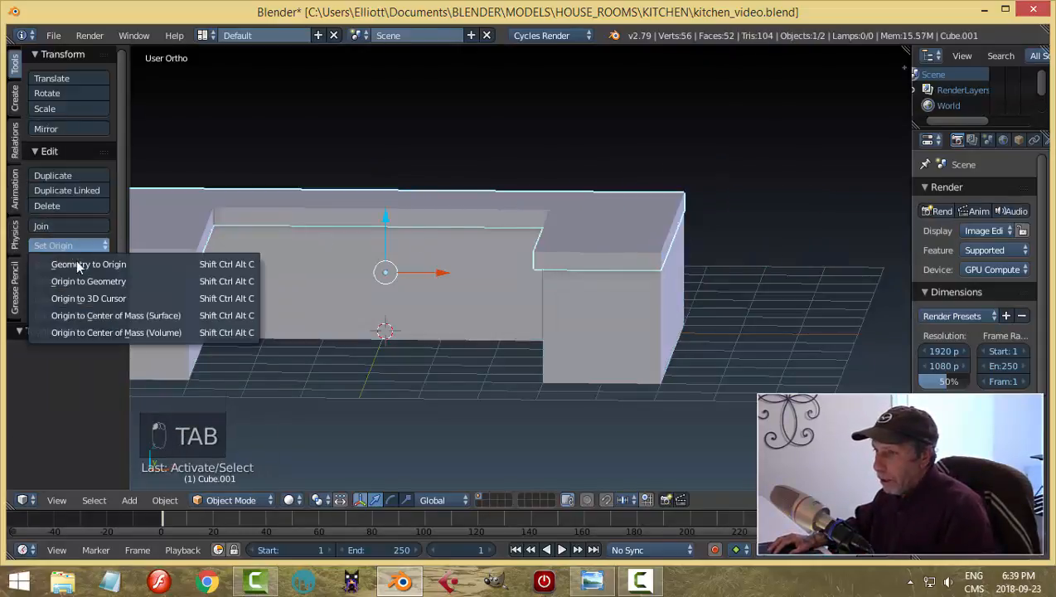
left_click(83, 276)
Step: Lift the countertop about 1.13 along Z, then lower it about 1.07 onto the cabinets and check it from the front
left_click_drag(380, 174, 385, 110)
mouse_move(655, 253)
middle_mouse_down()
mouse_move(602, 309)
mouse_move(624, 268)
mouse_move(643, 282)
mouse_move(693, 259)
mouse_move(651, 268)
middle_mouse_up()
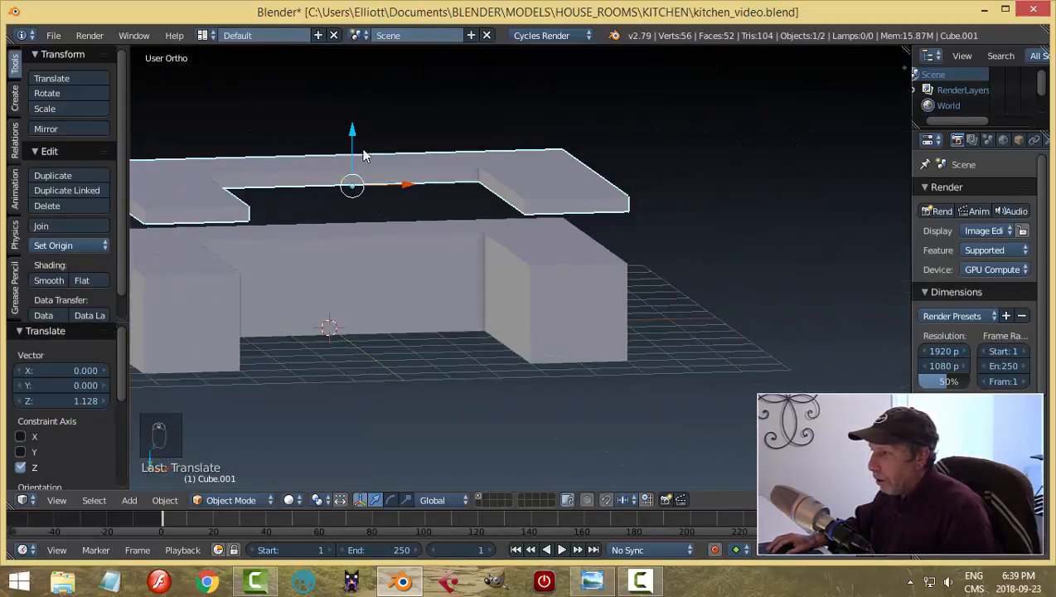
left_click_drag(356, 137, 365, 193)
key("KP_1")
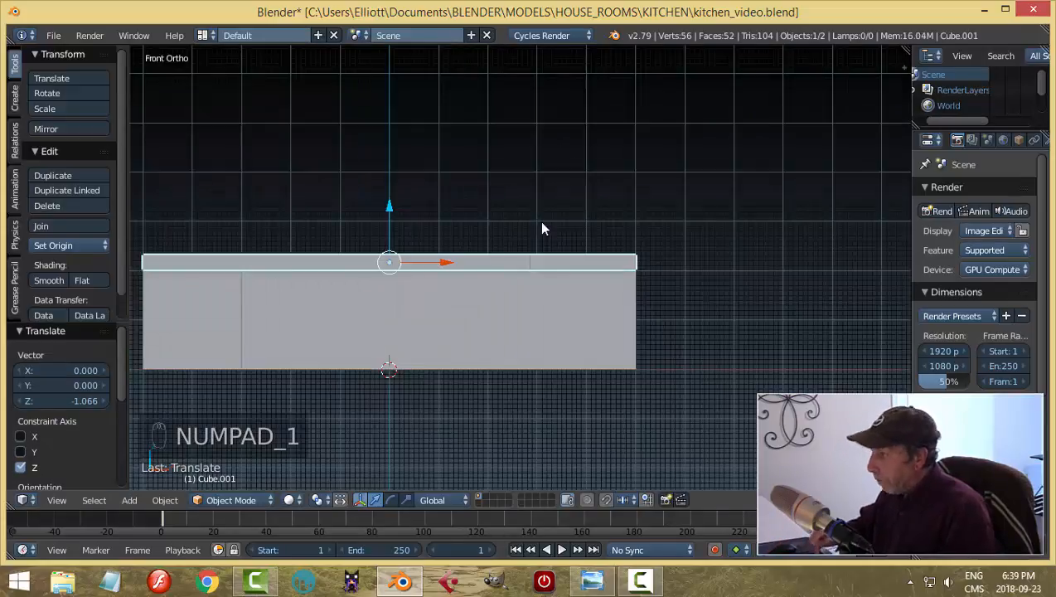
Step: Duplicate the base cabinets and move the copy up about 4.19 along Z, above the original
right_click(503, 329)
middle_click_drag(648, 242, 654, 282)
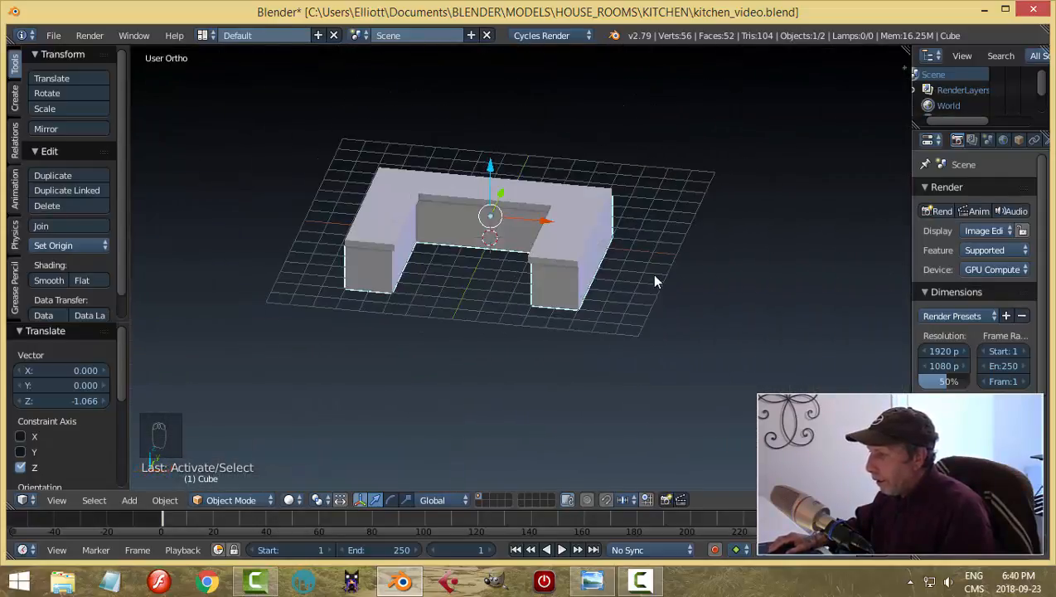
key("shift+d")
key("z")
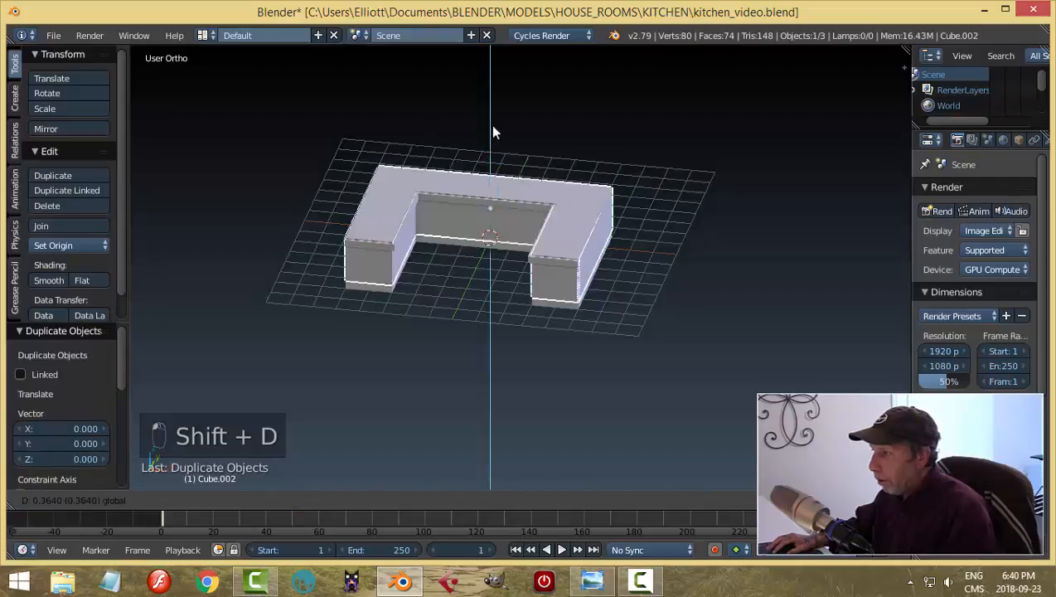
left_click(493, 80)
middle_click_drag(540, 216, 530, 284)
scroll(512, 240, "up", 3)
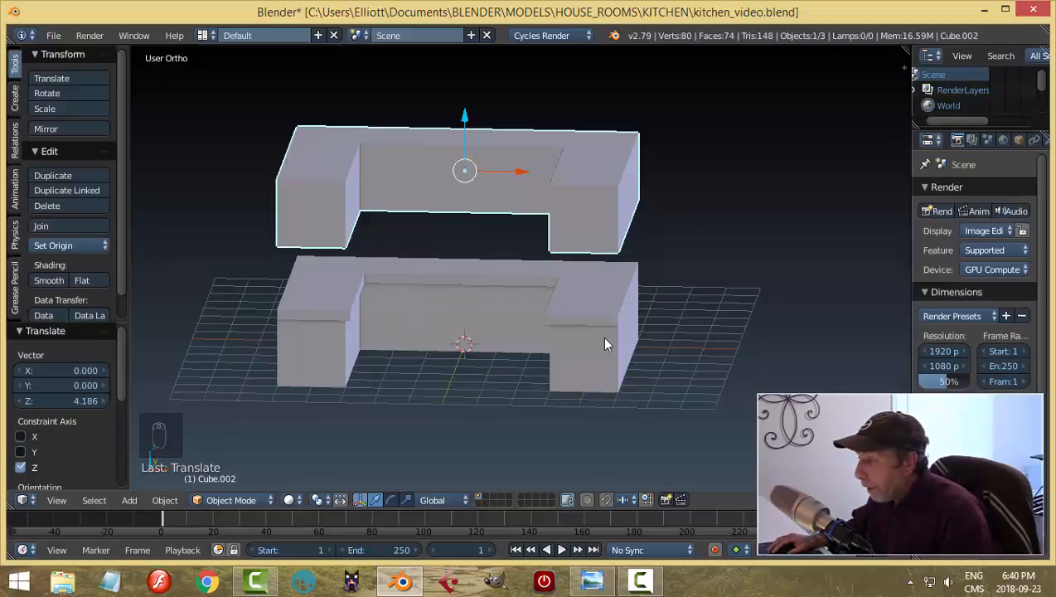
Step: Move the raised cabinet copy to layer 11 and select the countertop
middle_click_drag(605, 344, 571, 202)
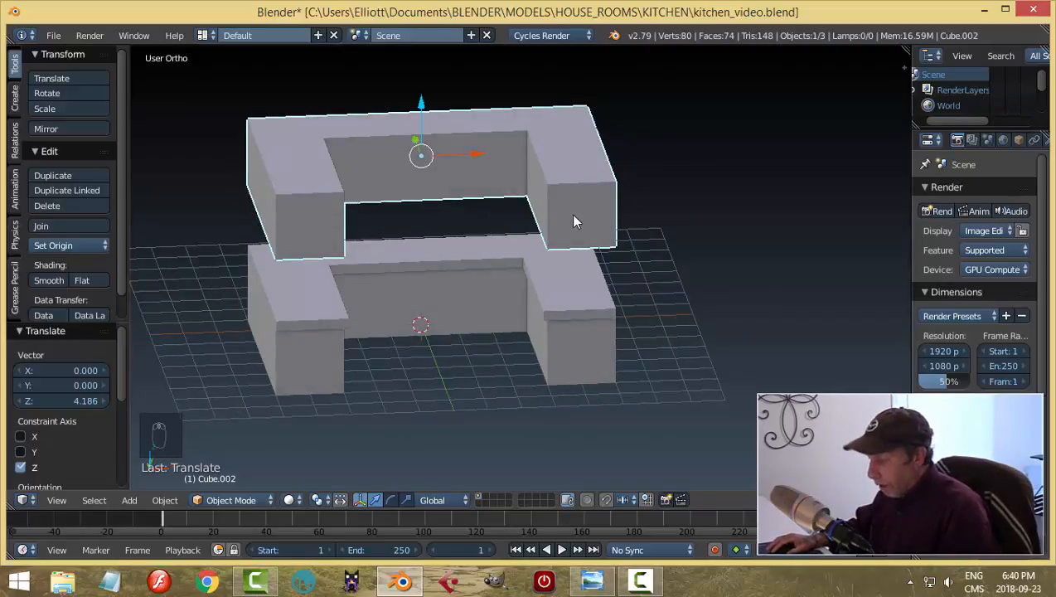
key("m")
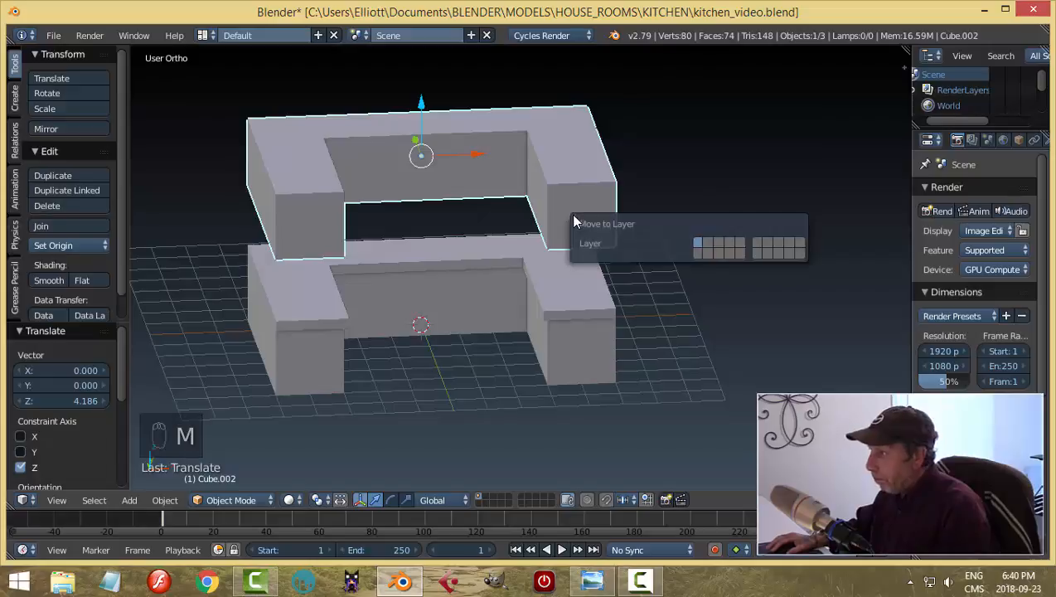
left_click(696, 255)
right_click(584, 335)
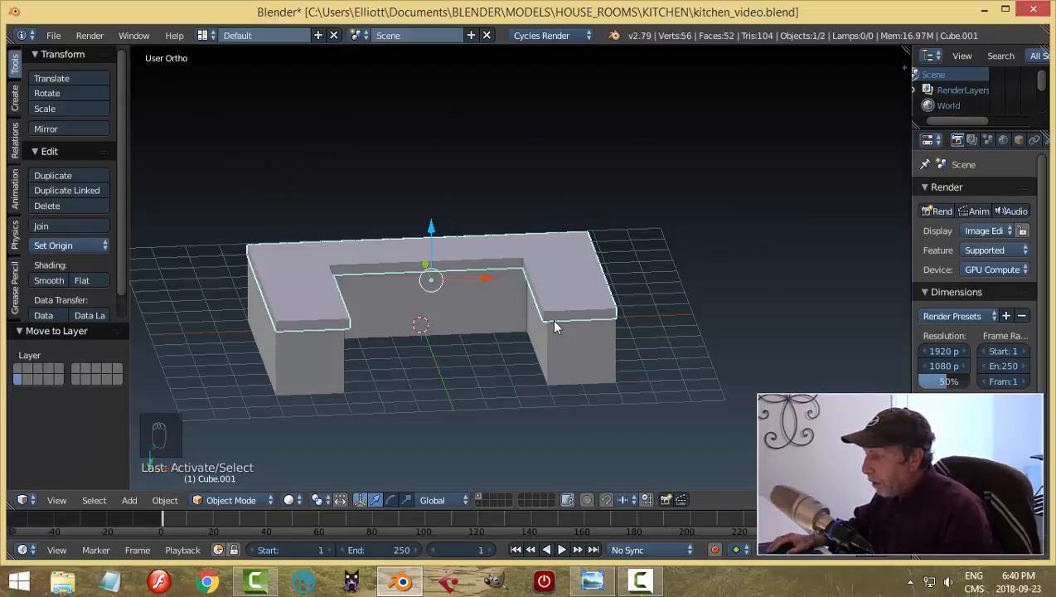
middle_click_drag(556, 323, 589, 336)
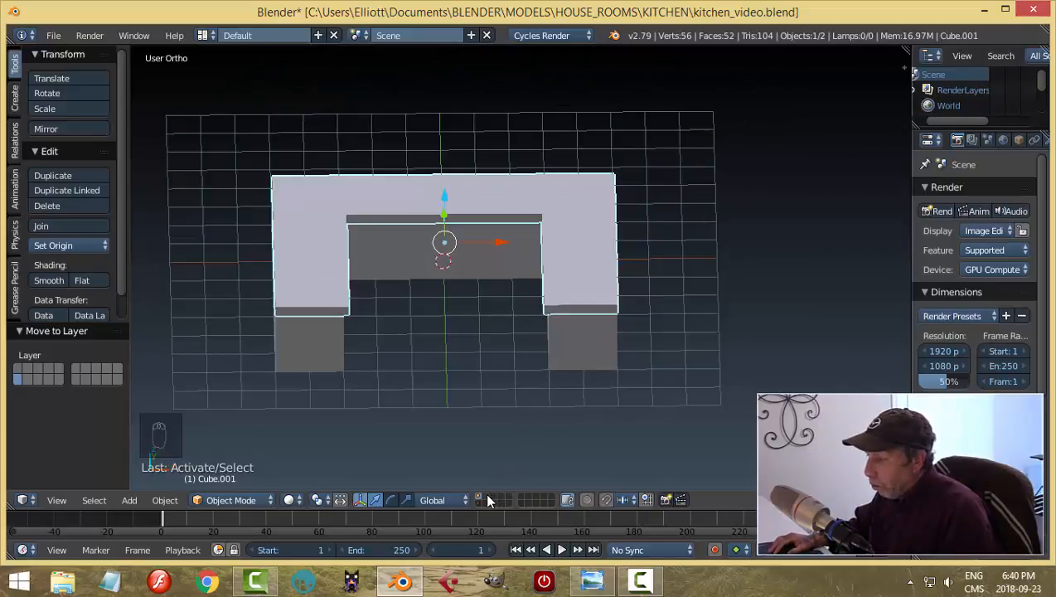
Step: Show the empty layer 2 in top orthographic view and add a plane at the origin
key("Delete")
mouse_move(580, 344)
middle_mouse_down()
mouse_move(566, 369)
mouse_move(572, 350)
middle_mouse_up()
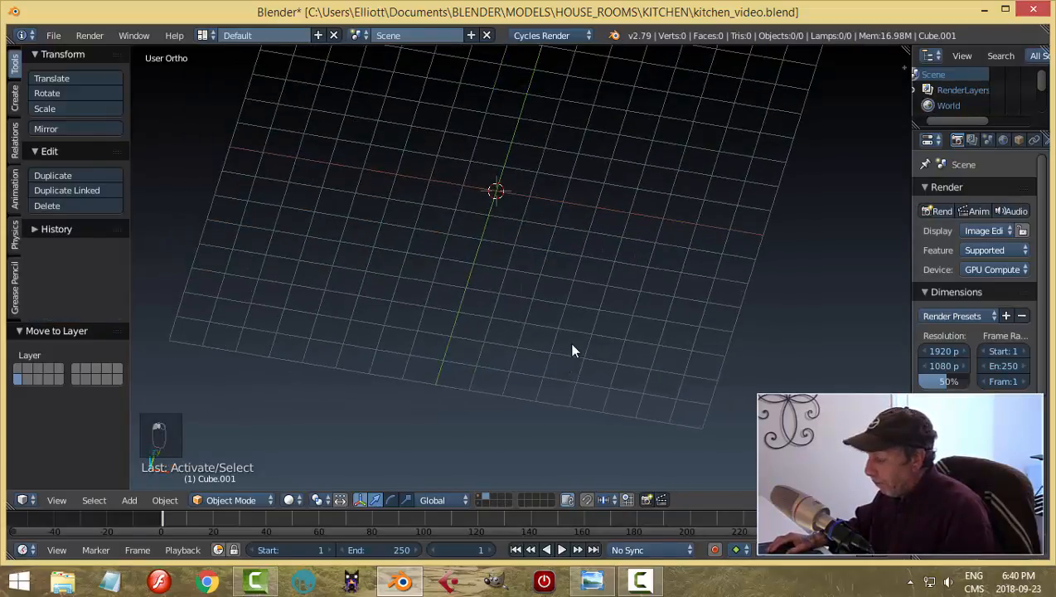
key("KP_7")
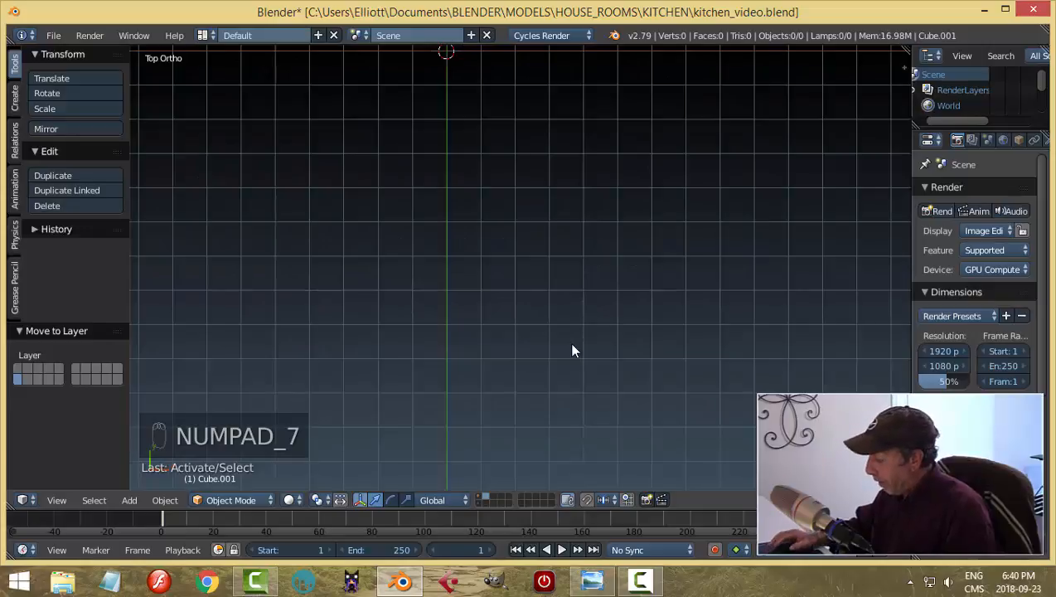
middle_click_drag(554, 271, 526, 472, "shift")
scroll(466, 361, "up", 2)
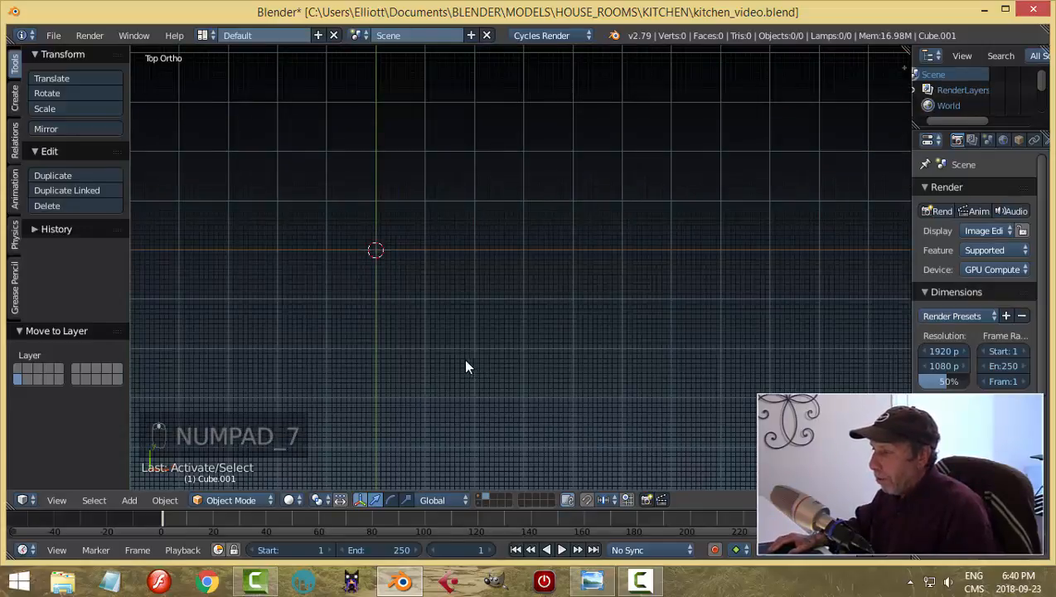
left_click_drag(465, 338, 566, 337, "shift")
middle_click_drag(566, 337, 569, 337, "shift")
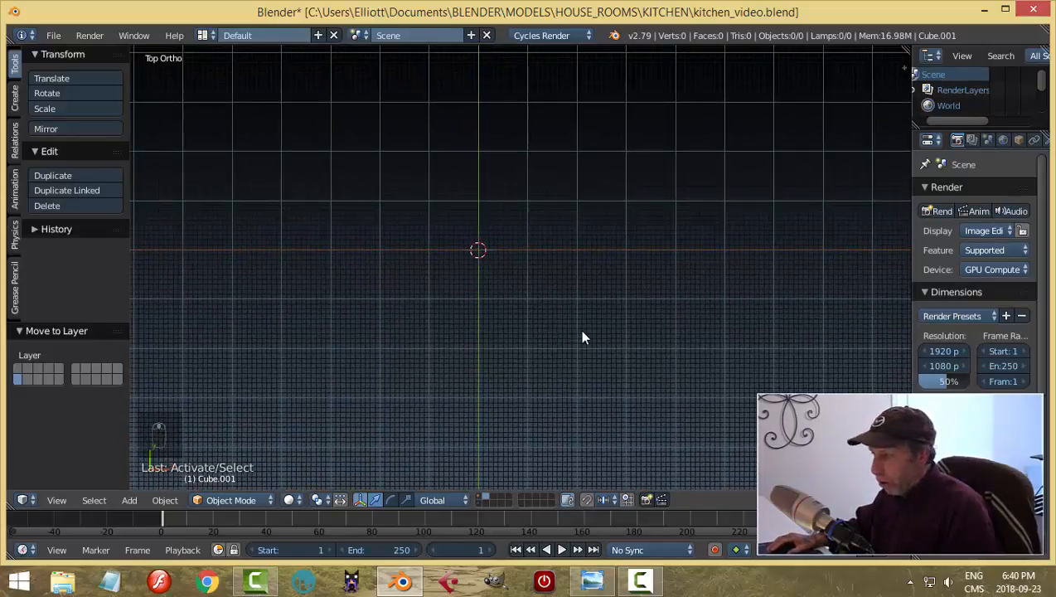
key("shift+a")
mouse_move(574, 316)
left_click(627, 316)
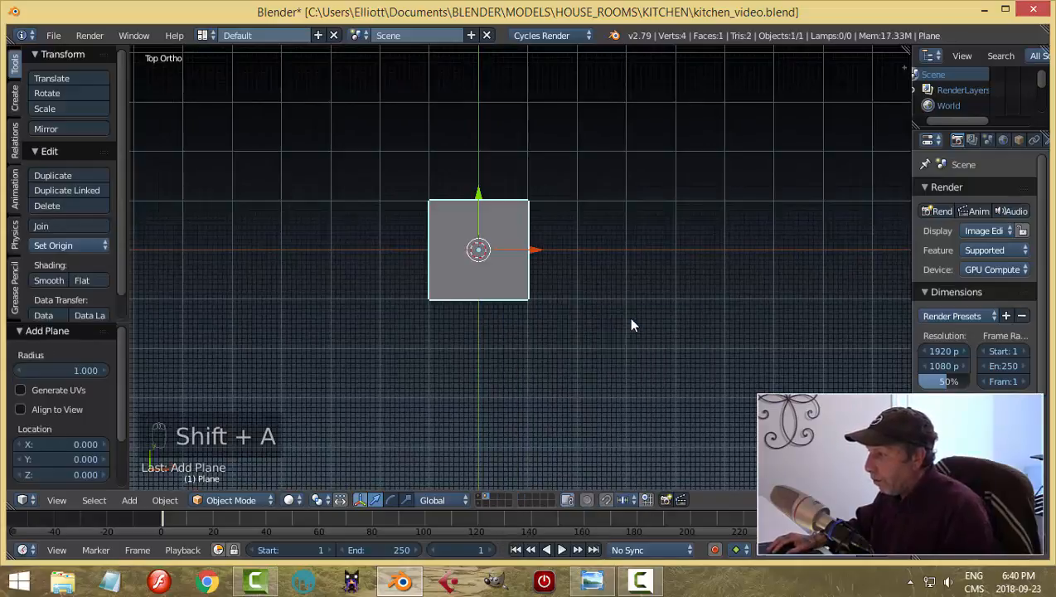
Step: In edit mode, scale the plane to about 0.58 along X, 0.79 along Y, and 0.79 along X again
scroll(606, 339, "down", 1)
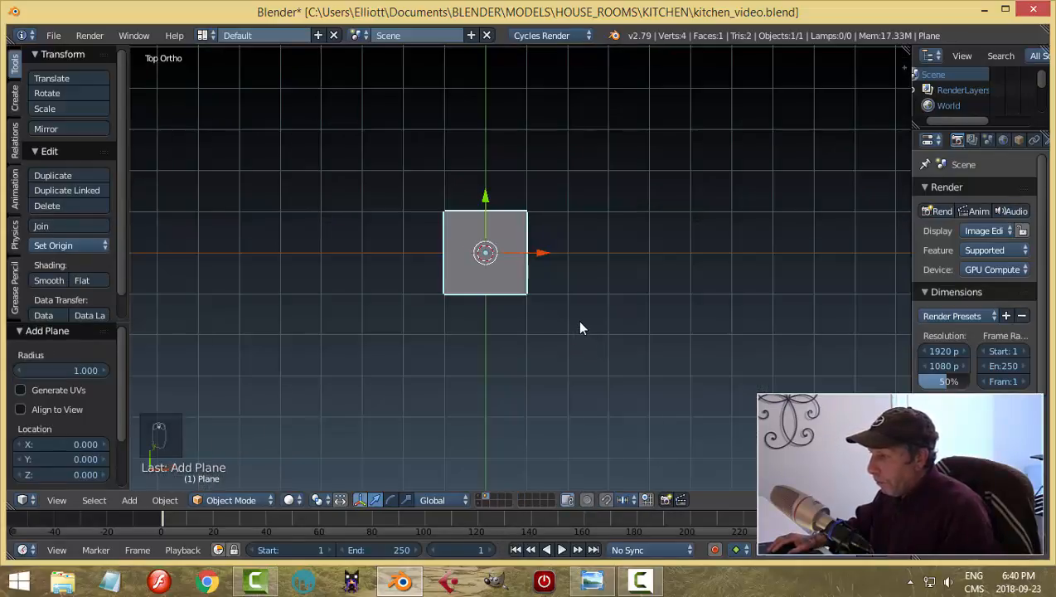
key("Tab")
left_click(698, 322)
key("s")
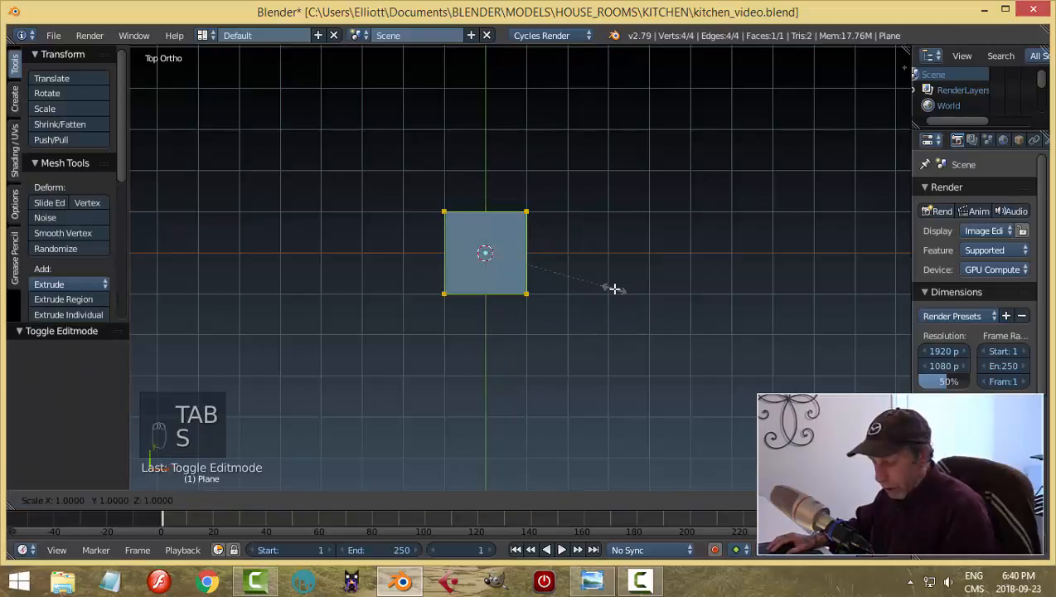
key("x")
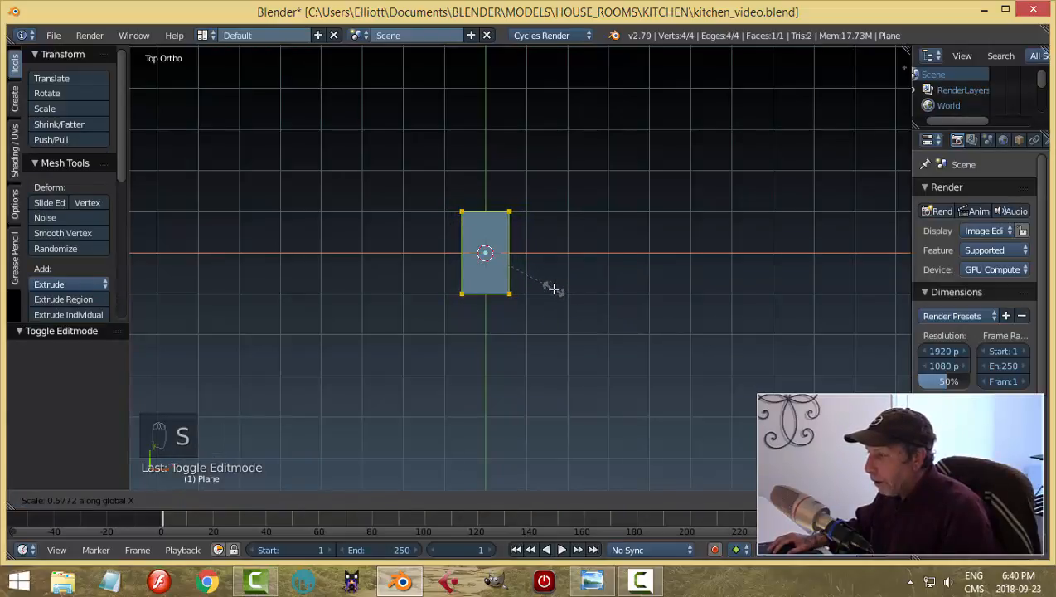
left_click(549, 288)
key("s")
key("y")
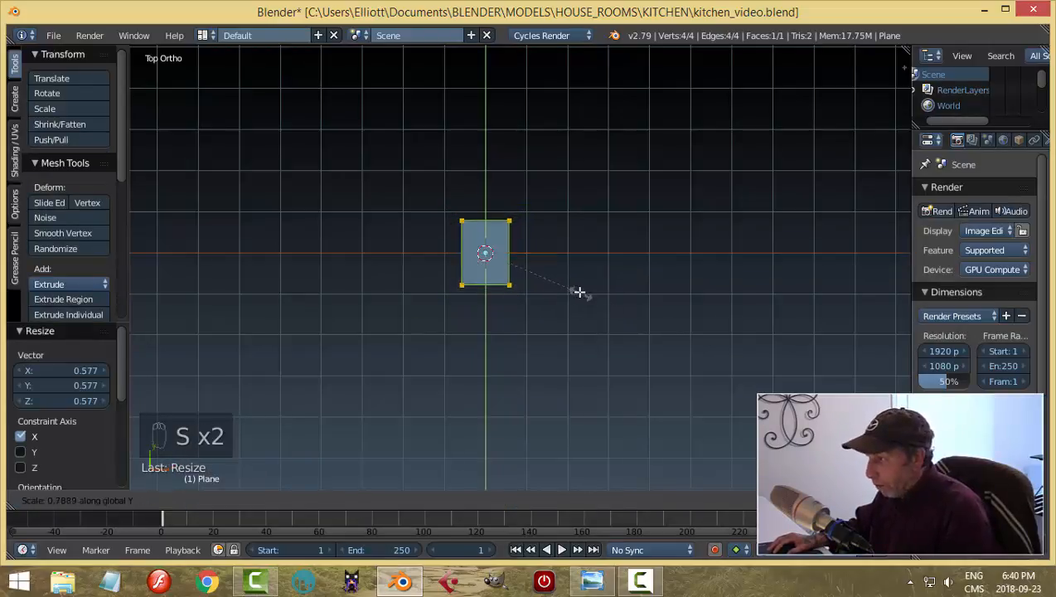
left_click(581, 293)
key("s")
key("x")
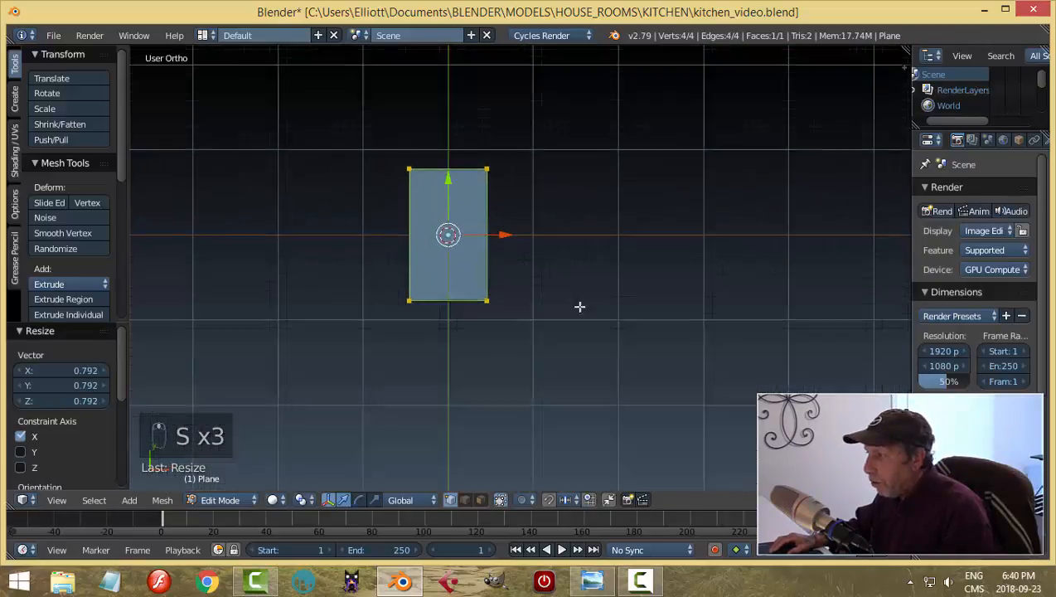
Step: Extrude the resized plane upward about 0.14 to form a thin slab
middle_click_drag(644, 302, 574, 259)
key("KP_Decimal")
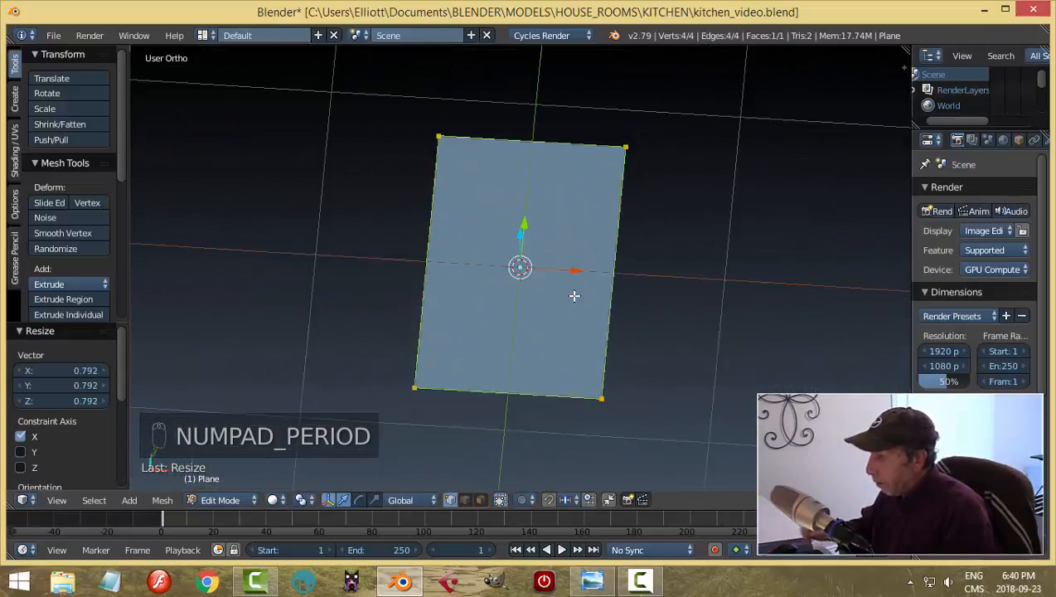
middle_click_drag(574, 296, 566, 254)
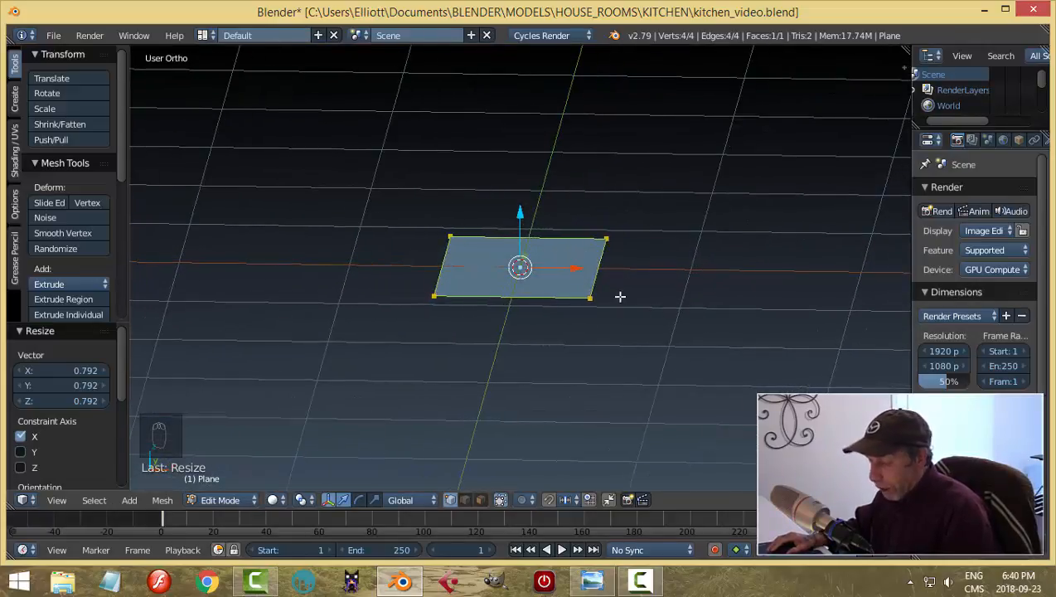
mouse_move(620, 295)
middle_mouse_down()
mouse_move(603, 309)
mouse_move(610, 302)
middle_mouse_up()
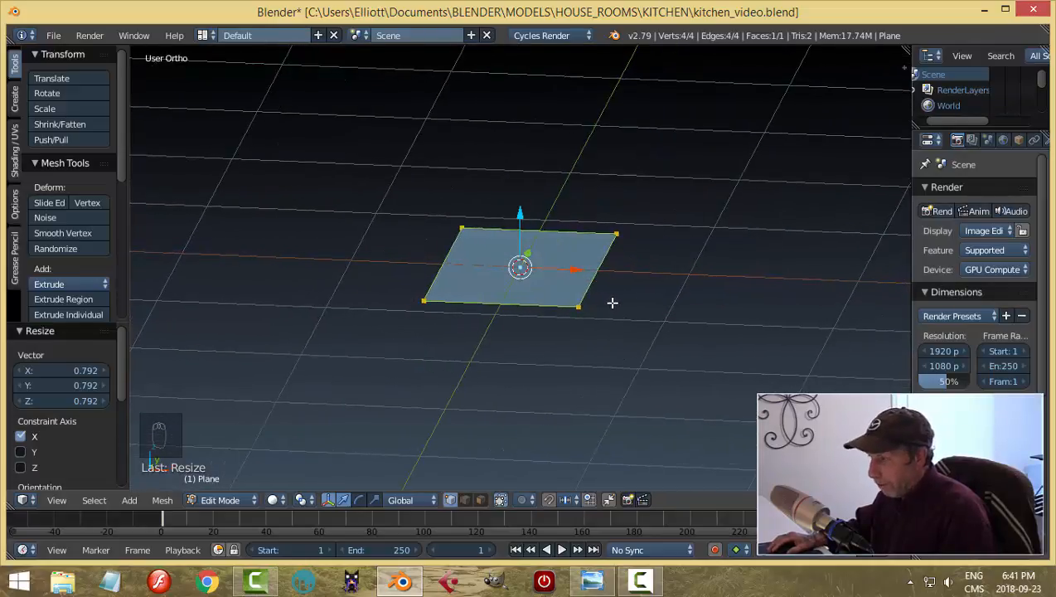
key("e")
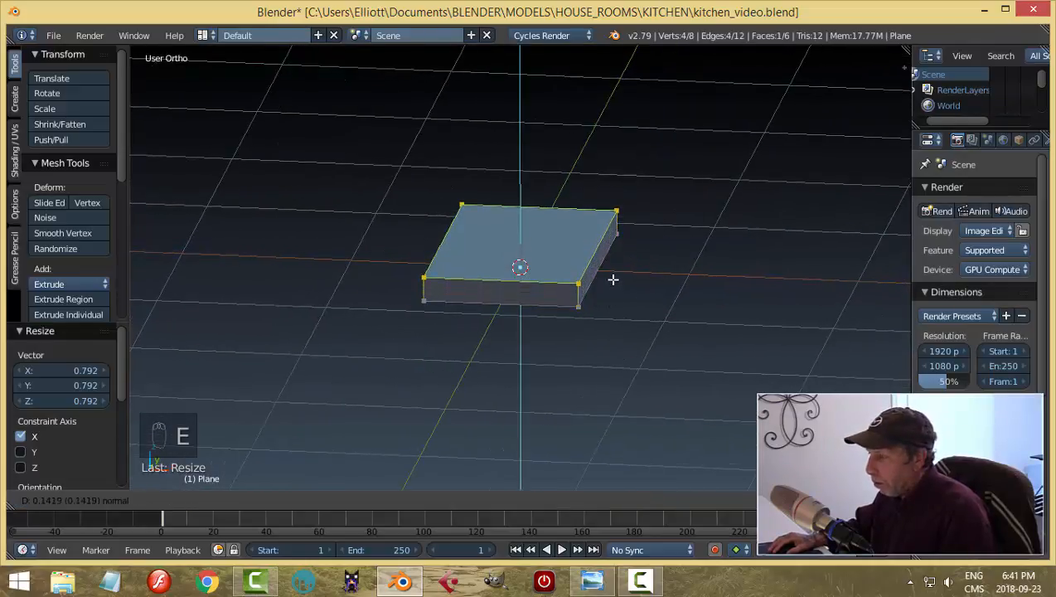
left_click(612, 279)
Step: In edge select mode, bevel the slab's four vertical corner edges with an amount of about 0.112 and 5 segments
key("a")
key("ctrl+Tab")
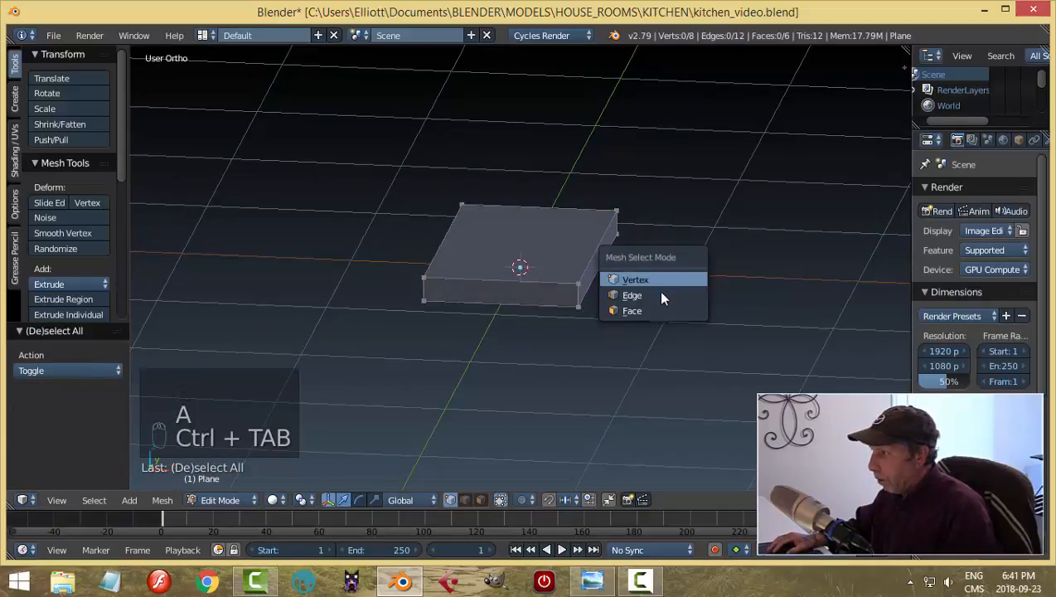
left_click(615, 294)
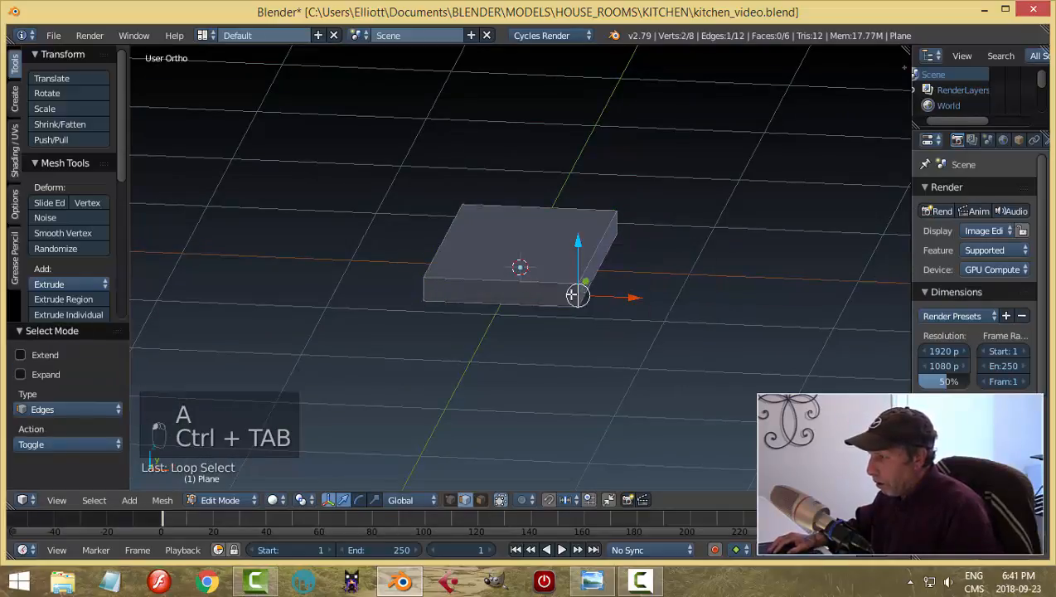
right_click(431, 288, "shift")
middle_click_drag(596, 301, 425, 278)
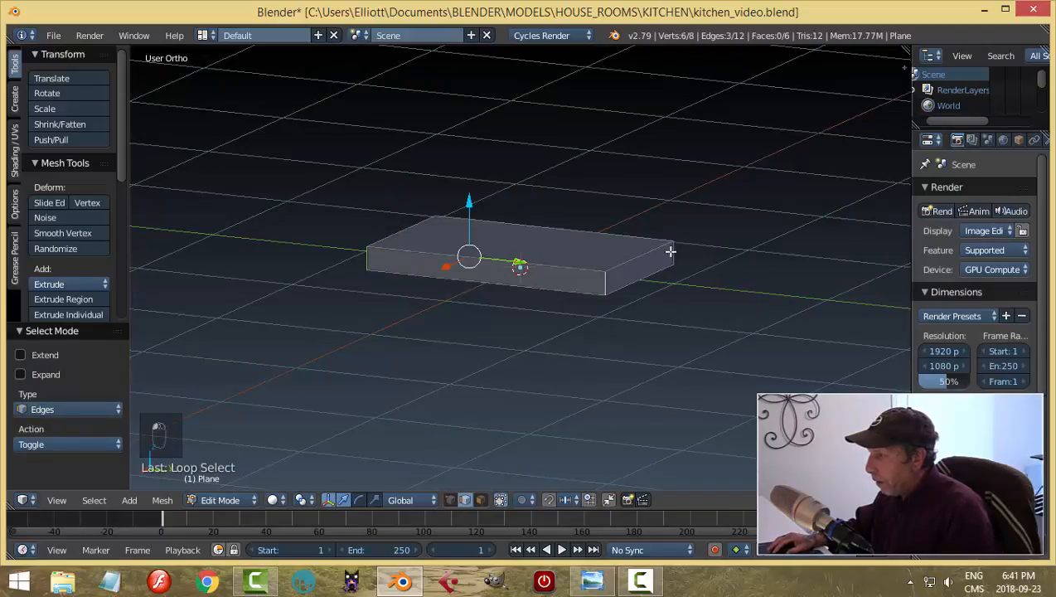
mouse_move(679, 324)
middle_mouse_down()
mouse_move(653, 337)
mouse_move(679, 324)
middle_mouse_up()
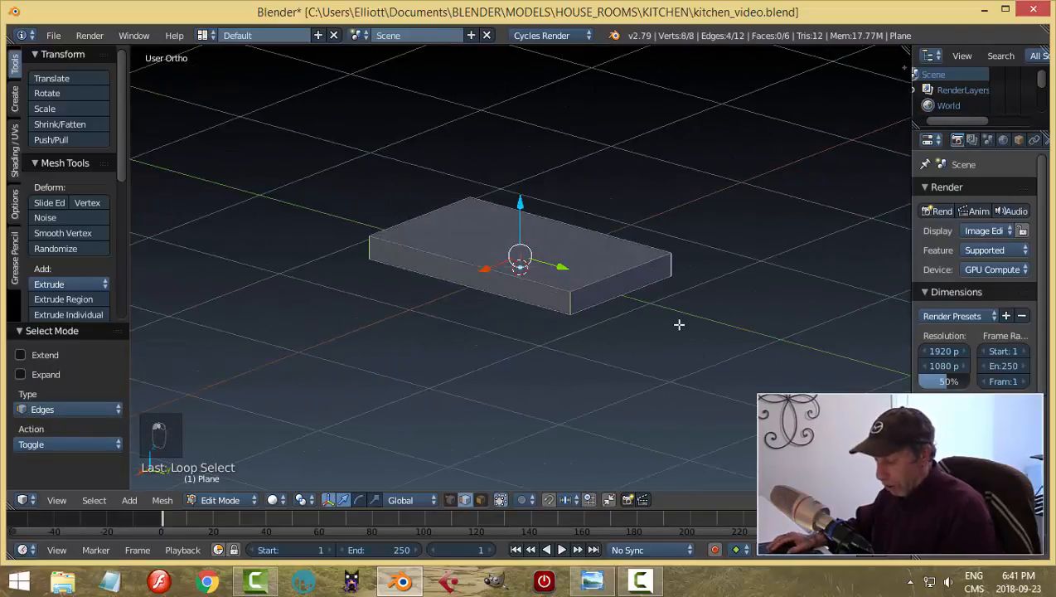
key("ctrl+b")
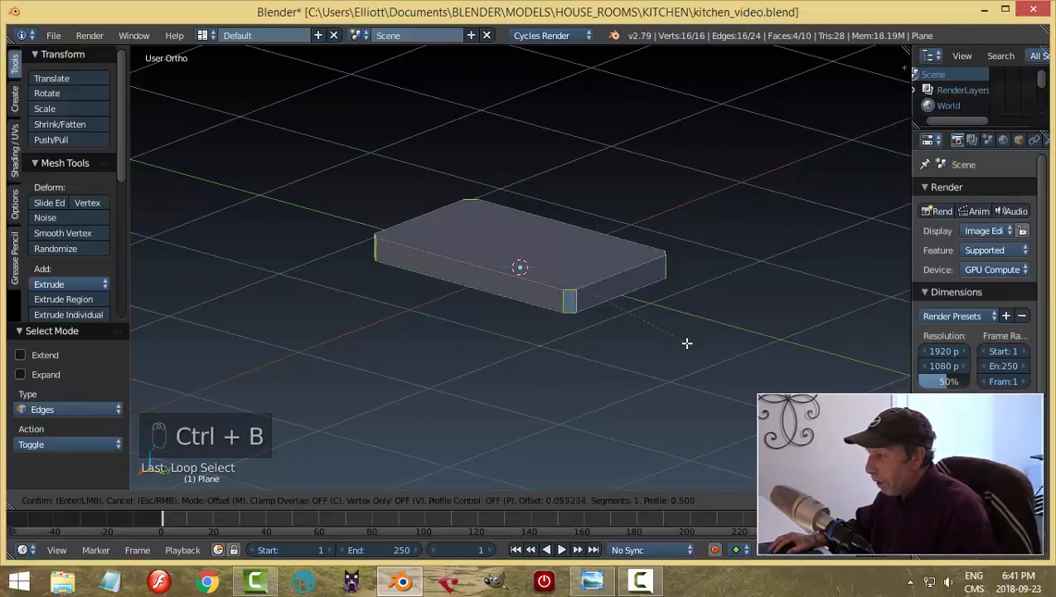
scroll(691, 354, "up", 2)
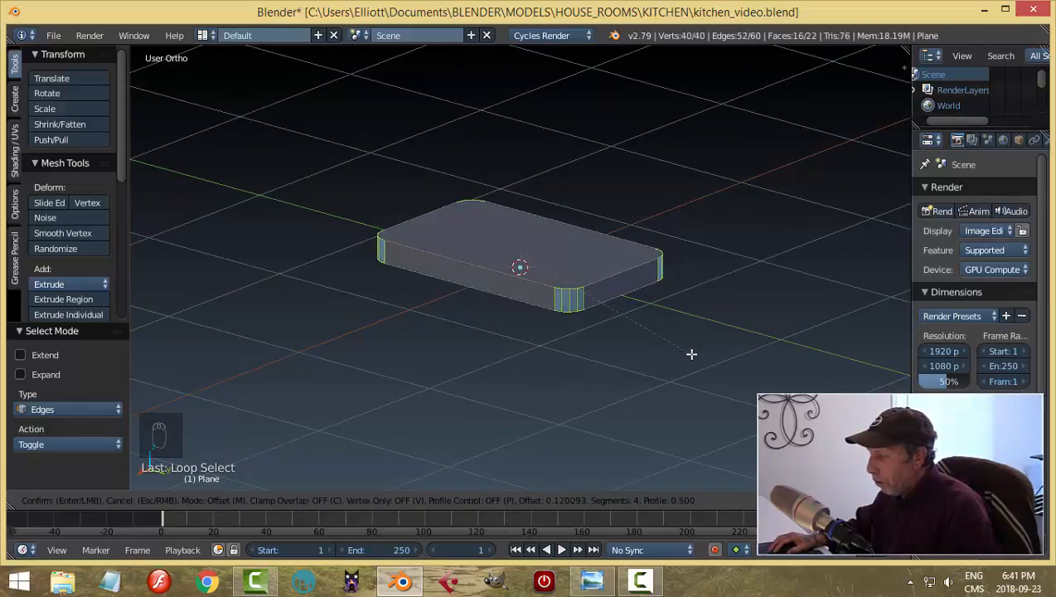
left_click(690, 354)
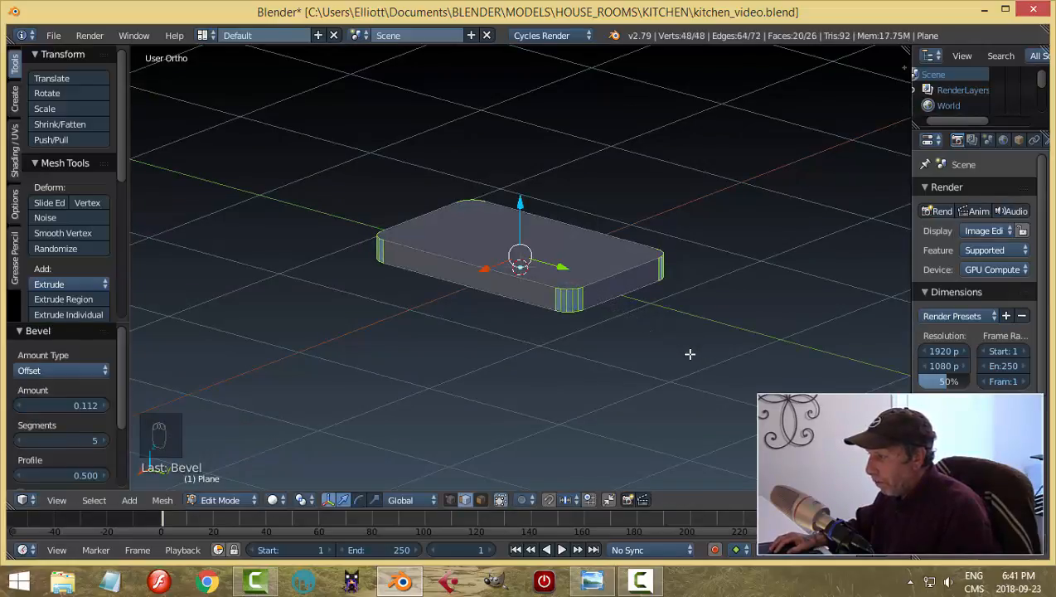
Step: In face select mode, select the slab's top face and scale it to about 1.152
key("a")
key("ctrl+Tab")
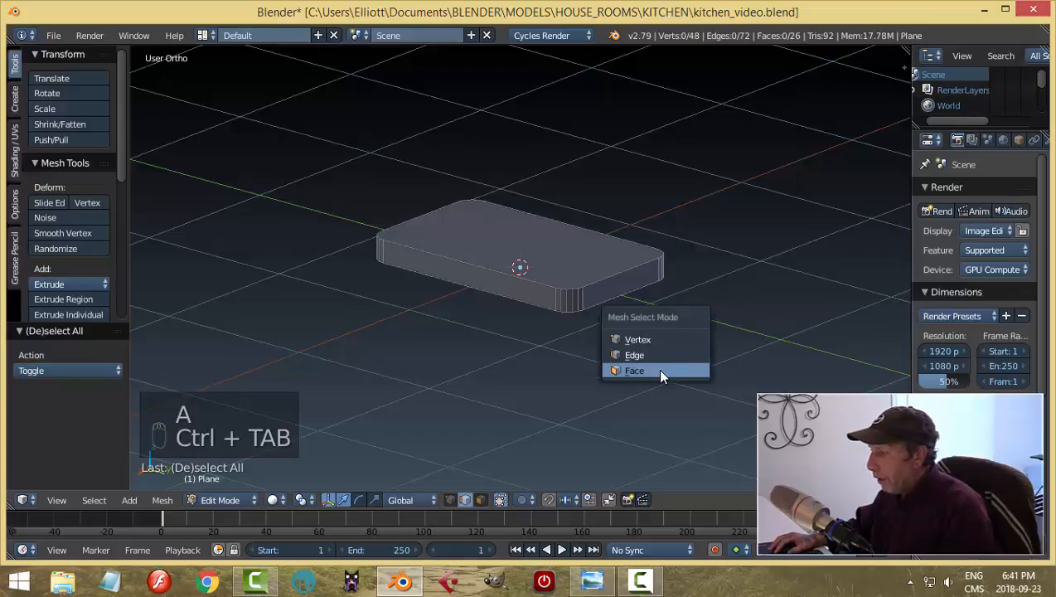
left_click(664, 371)
right_click(605, 267)
scroll(724, 302, "down", 1)
middle_click_drag(723, 301, 660, 303)
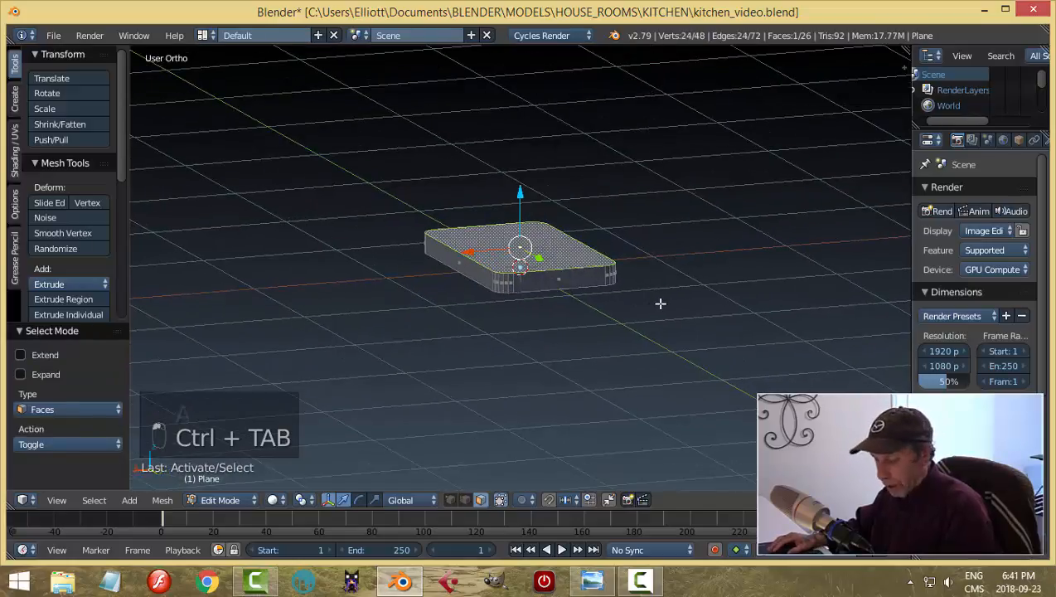
key("s")
left_click(682, 307)
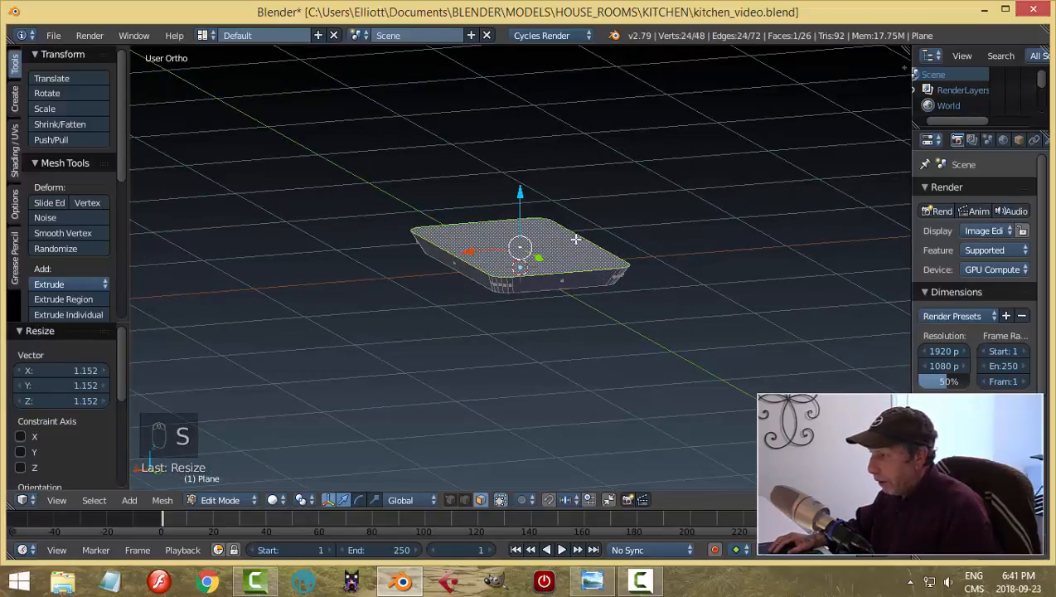
Step: Raise the top face about 0.268, enlarge it slightly, and lift it another 0.016 to form a deep flared block
left_click_drag(521, 193, 522, 161)
key("s")
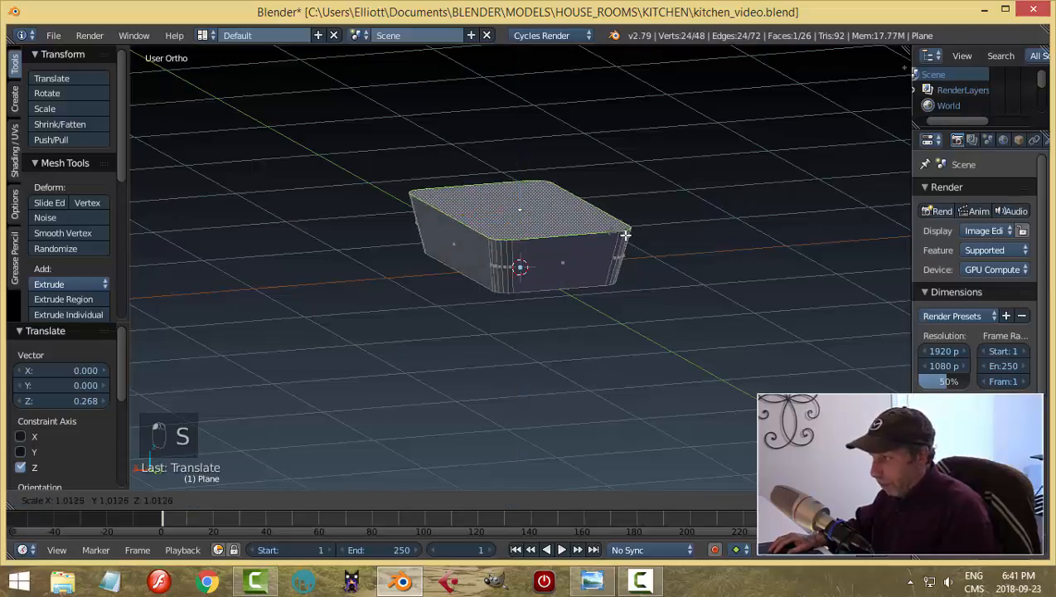
left_click(638, 238)
middle_click_drag(697, 248, 580, 206)
left_click_drag(522, 156, 527, 154)
middle_click_drag(636, 176, 632, 197)
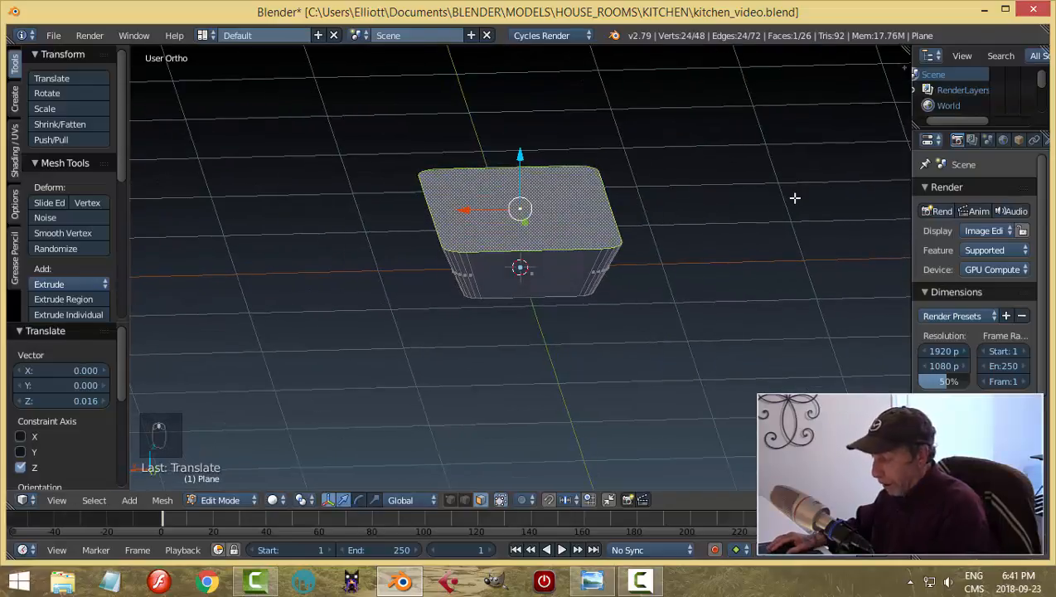
Step: Inset the block's top face slightly to leave a thin rim
key("i")
left_click(789, 201)
middle_click_drag(790, 201, 725, 211)
scroll(764, 302, "up", 1)
Step: Extrude the inset face, lower it about 0.403 along Z, and scale it to about 0.732 to hollow out the basin
key("e")
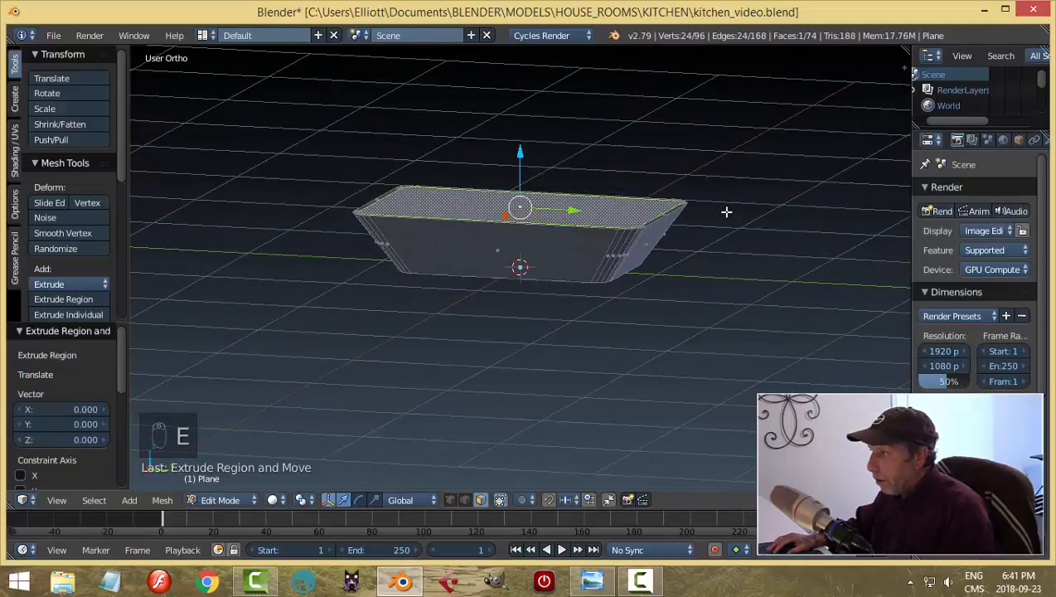
key("z")
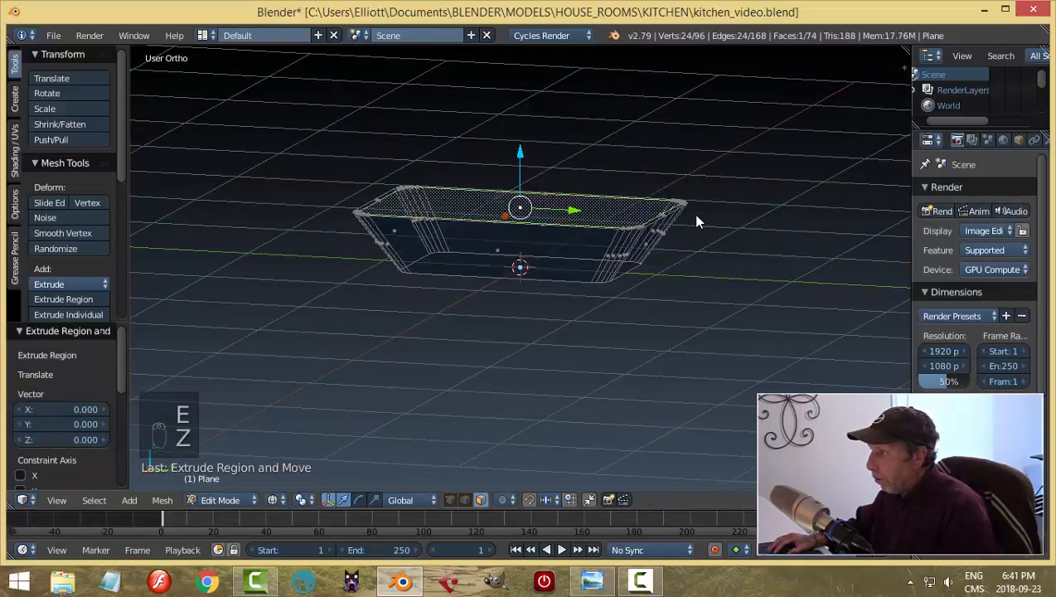
key("KP_3")
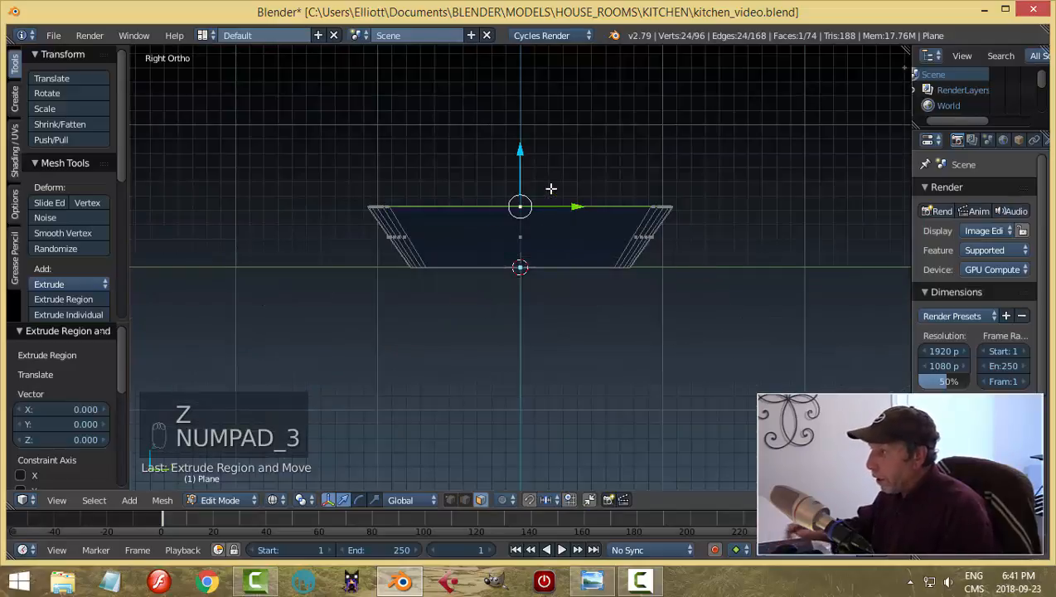
left_click_drag(523, 155, 536, 210)
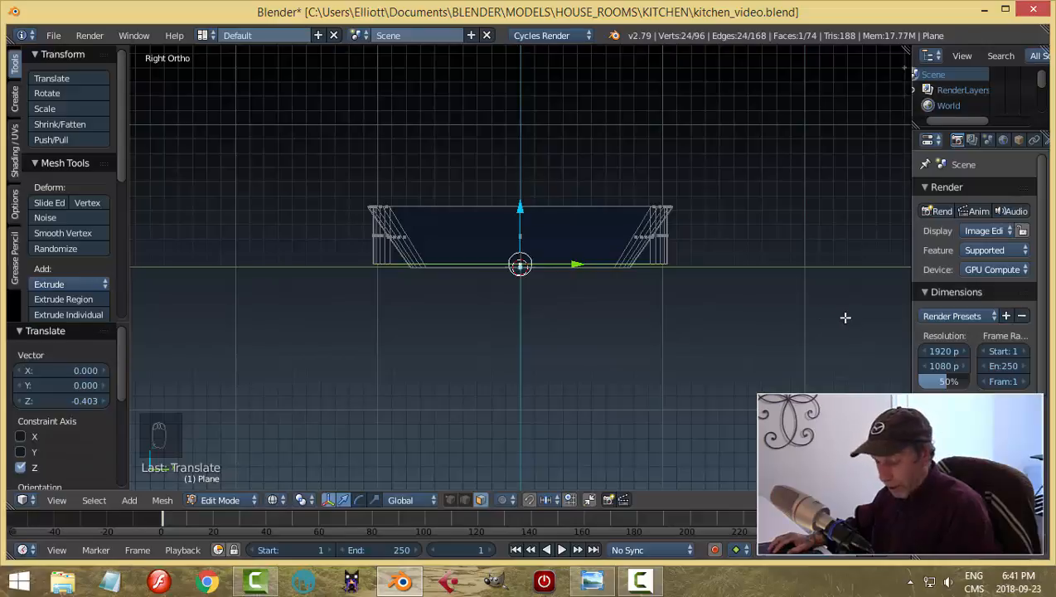
key("s")
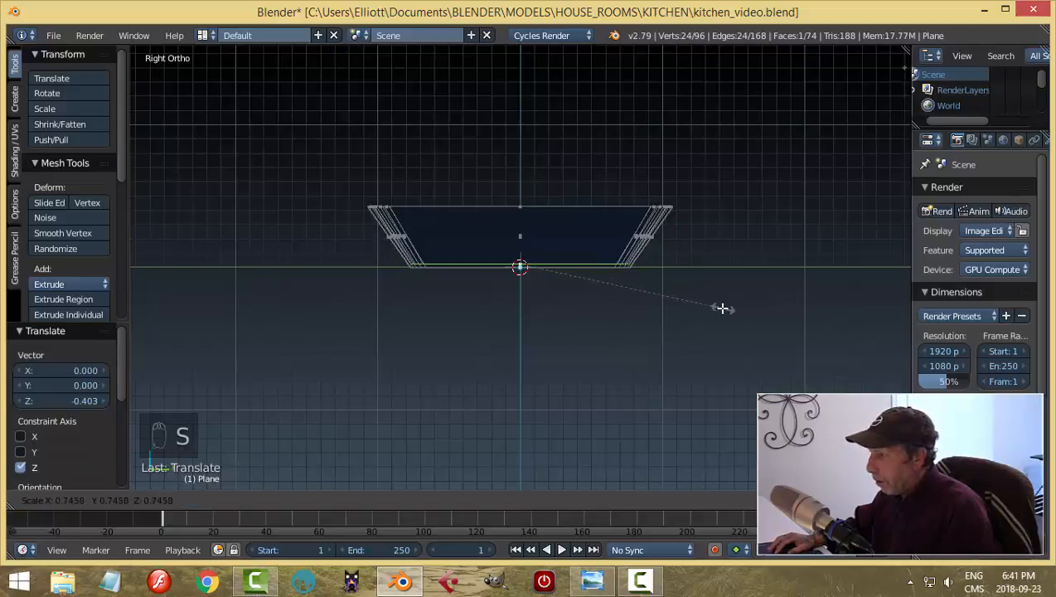
left_click(719, 308)
middle_click_drag(741, 248, 672, 321)
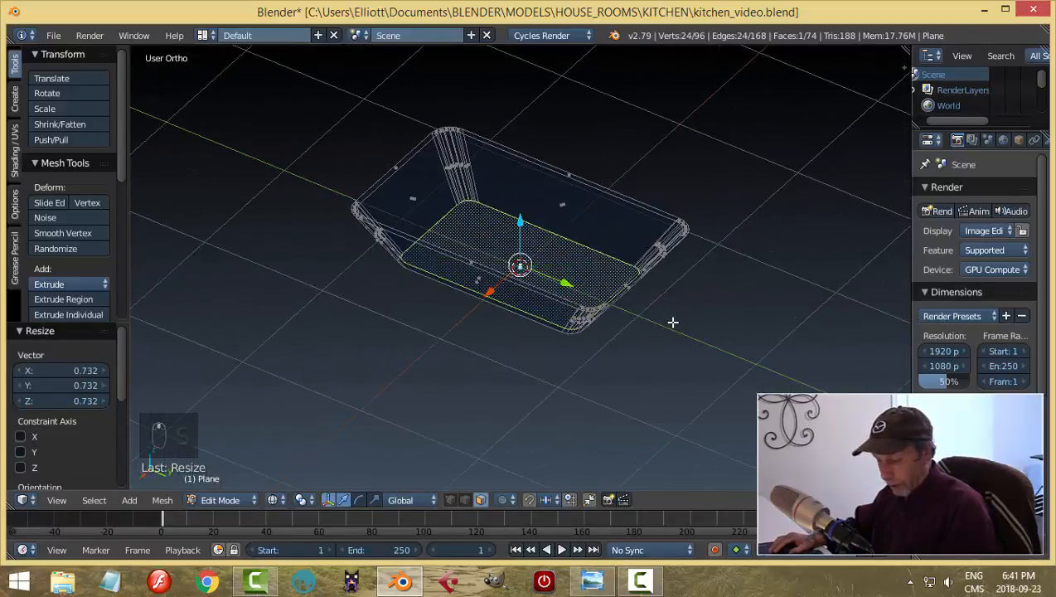
key("z")
left_click(676, 407)
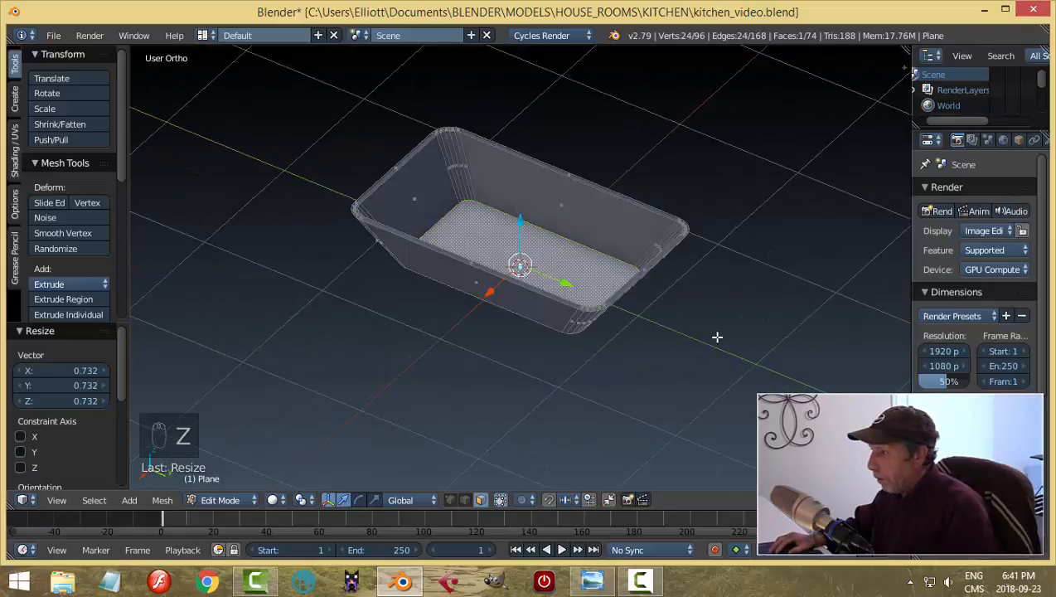
Step: In edge select mode, extrude the outer rim edge loop and move it down about 0.047 along Z to form a lip
mouse_move(716, 337)
middle_mouse_down()
mouse_move(633, 329)
mouse_move(564, 299)
mouse_move(582, 285)
mouse_move(605, 309)
mouse_move(637, 297)
mouse_move(615, 293)
mouse_move(614, 279)
middle_mouse_up()
key("a")
scroll(637, 297, "up", 3)
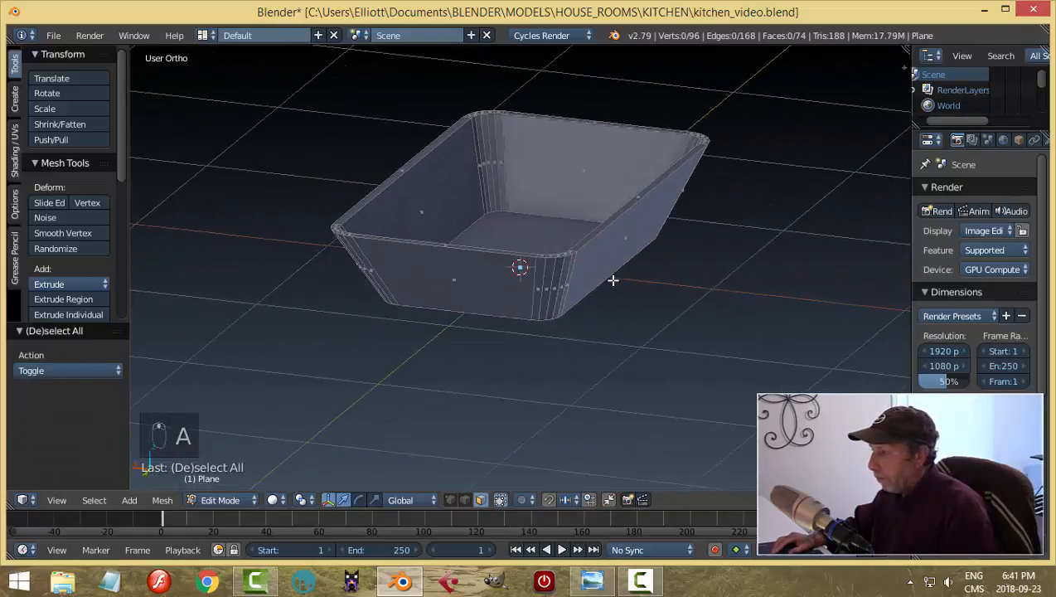
key("ctrl+Tab")
left_click(598, 265)
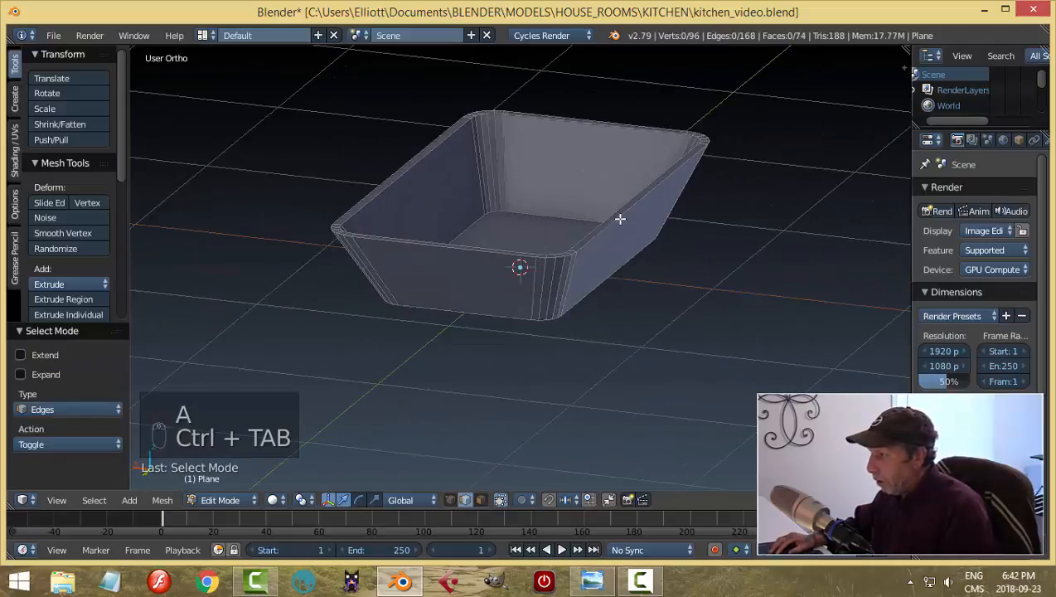
right_click(620, 218, "alt")
middle_click_drag(679, 238, 653, 266)
key("e")
right_click(508, 133)
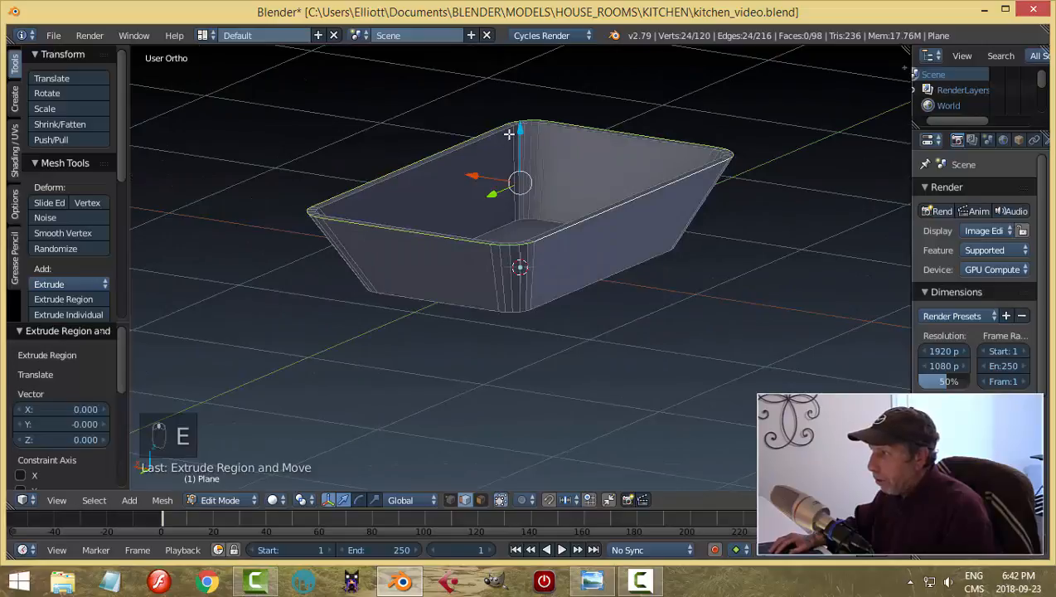
key("g")
key("z")
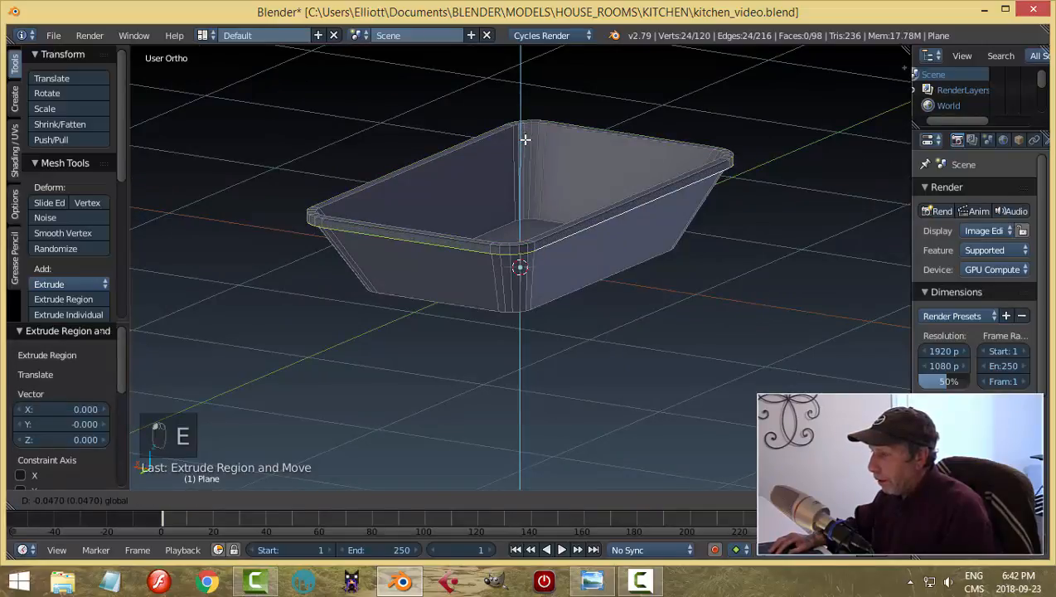
left_click(525, 139)
key("a")
key("Tab")
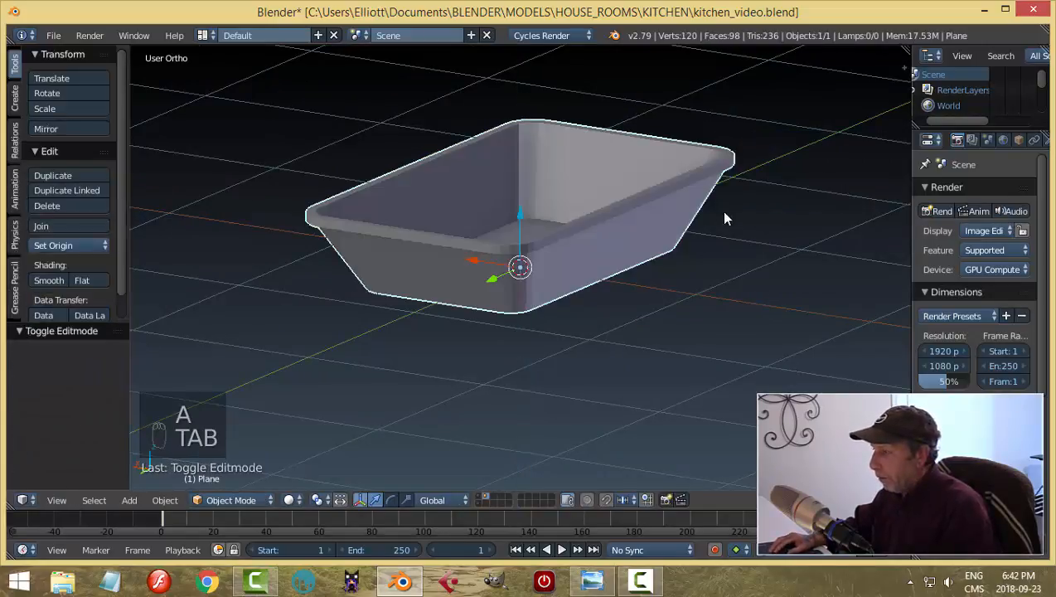
Step: Try a Bevel modifier with default settings on the basin
middle_click_drag(724, 218, 986, 214)
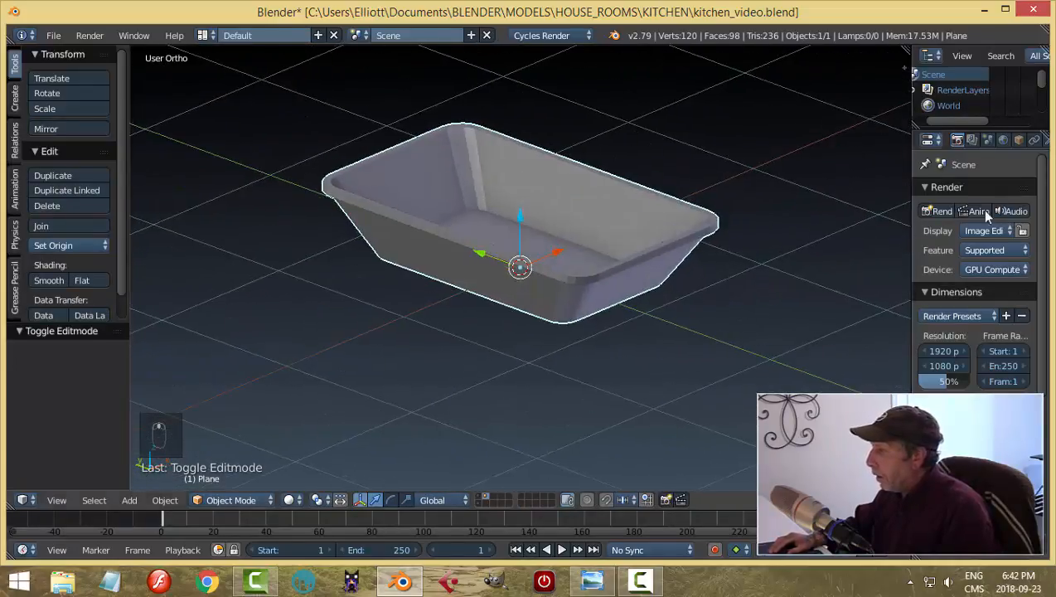
scroll(1009, 142, "down", 2)
left_click(1000, 141)
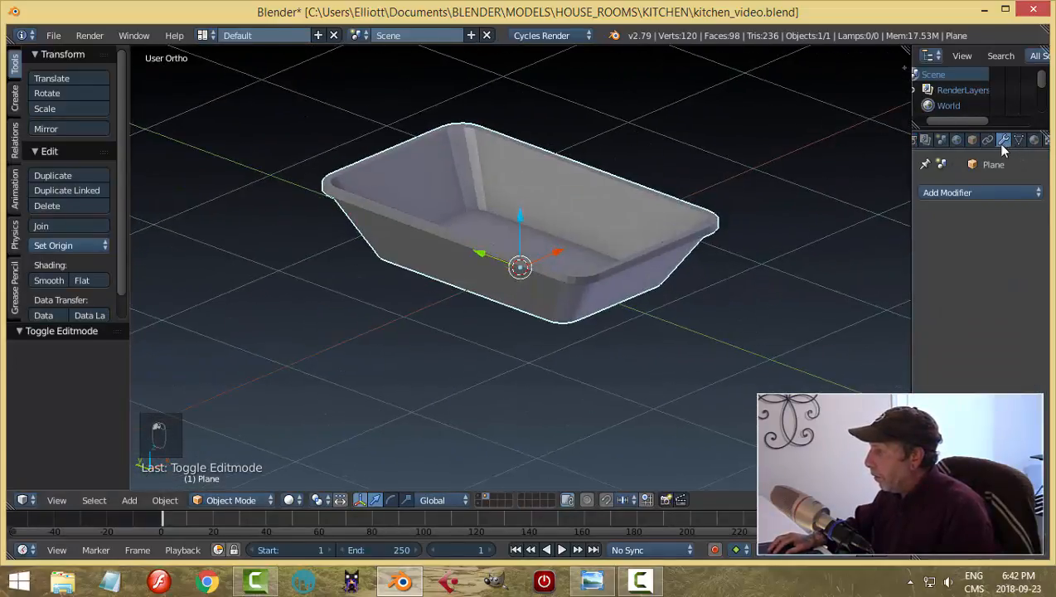
left_click(950, 193)
left_click(736, 246)
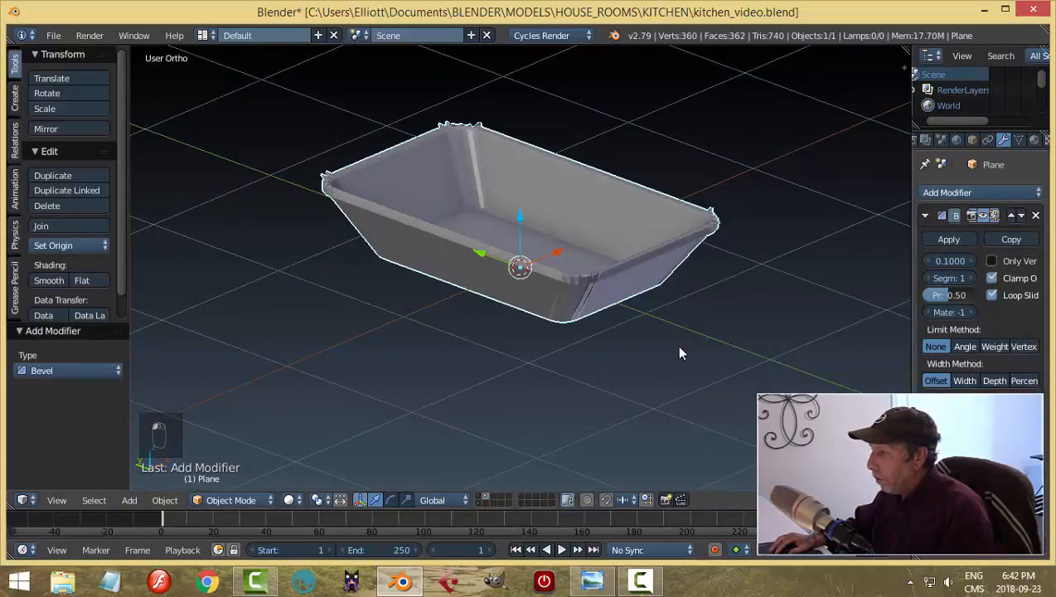
middle_click_drag(705, 344, 834, 277)
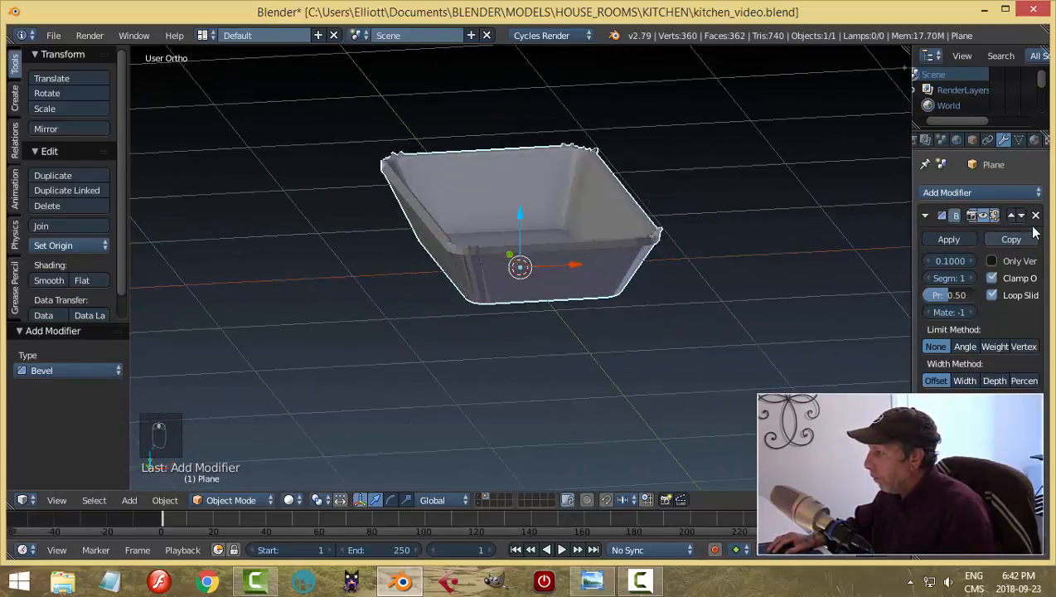
key("ctrl+x")
Step: Apply smooth shading to the basin
left_click(58, 281)
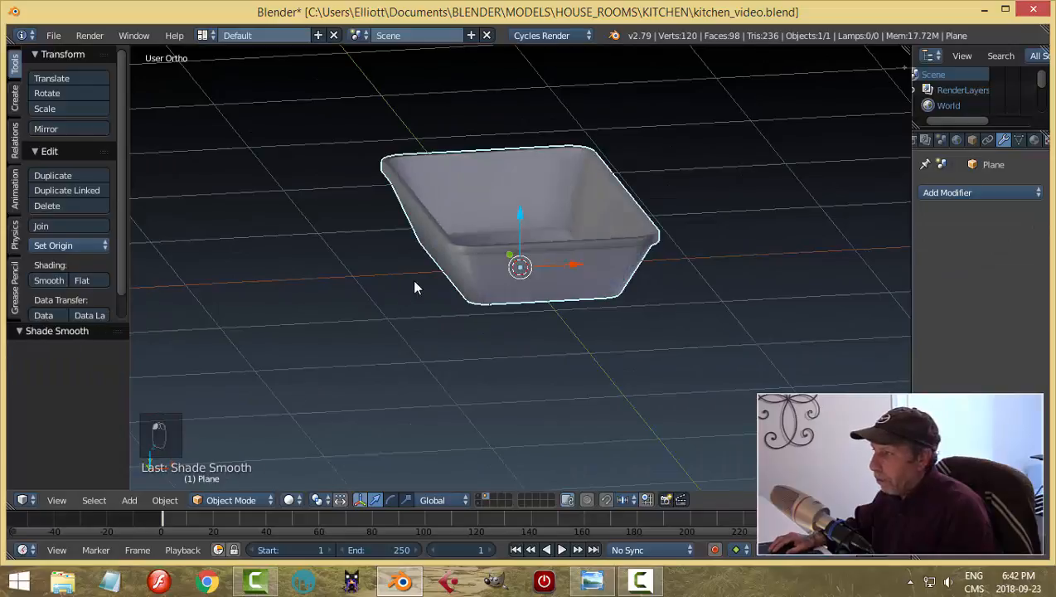
mouse_move(415, 285)
middle_mouse_down()
mouse_move(358, 302)
mouse_move(448, 281)
middle_mouse_up()
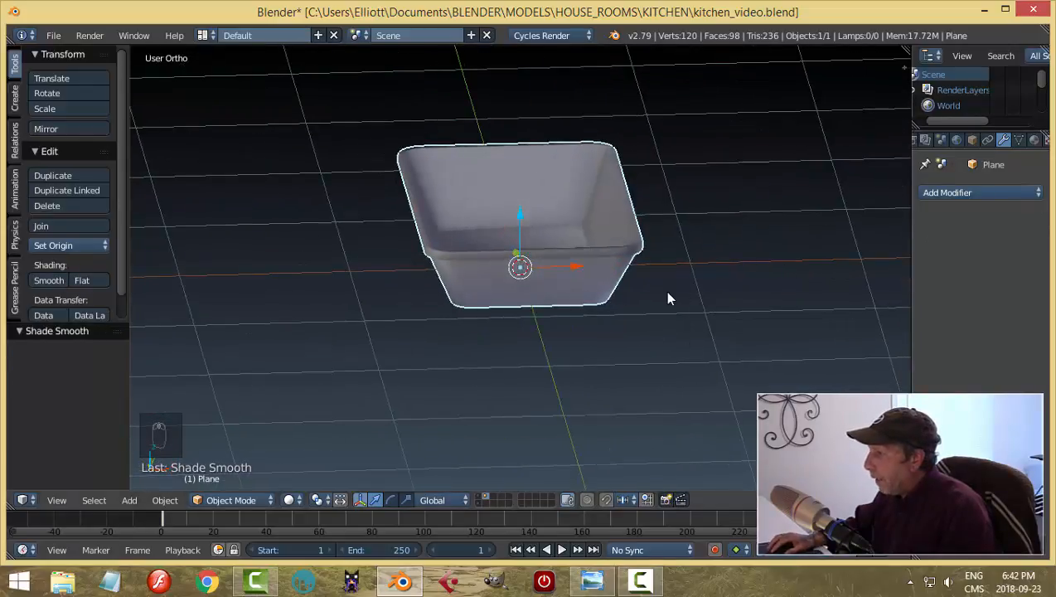
middle_click_drag(670, 298, 574, 243)
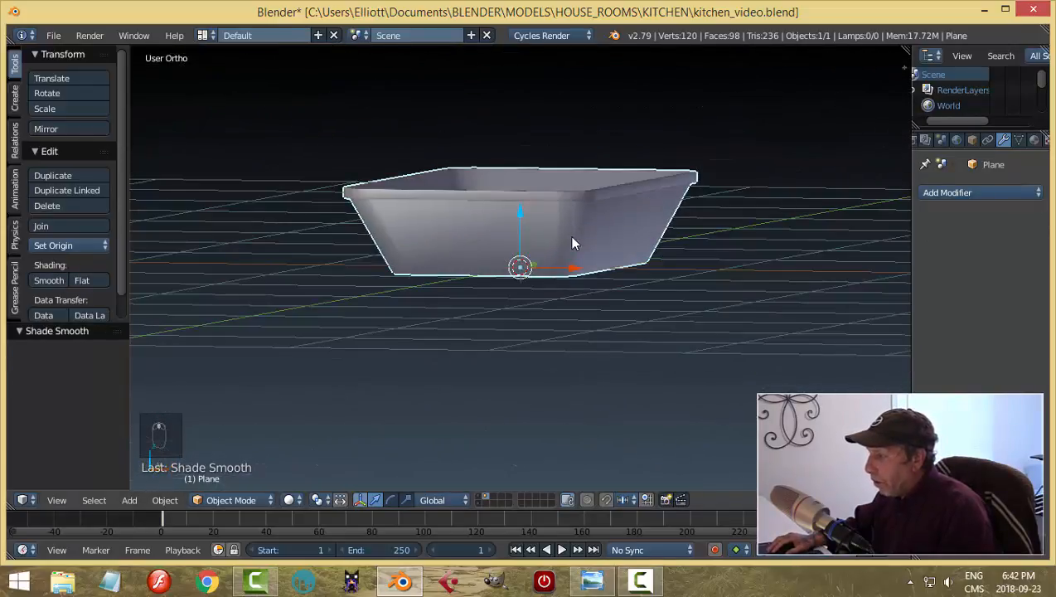
Step: Add two loop cuts around the basin's outer walls, one just below the rim and one close to the base
key("Tab")
key("ctrl+r")
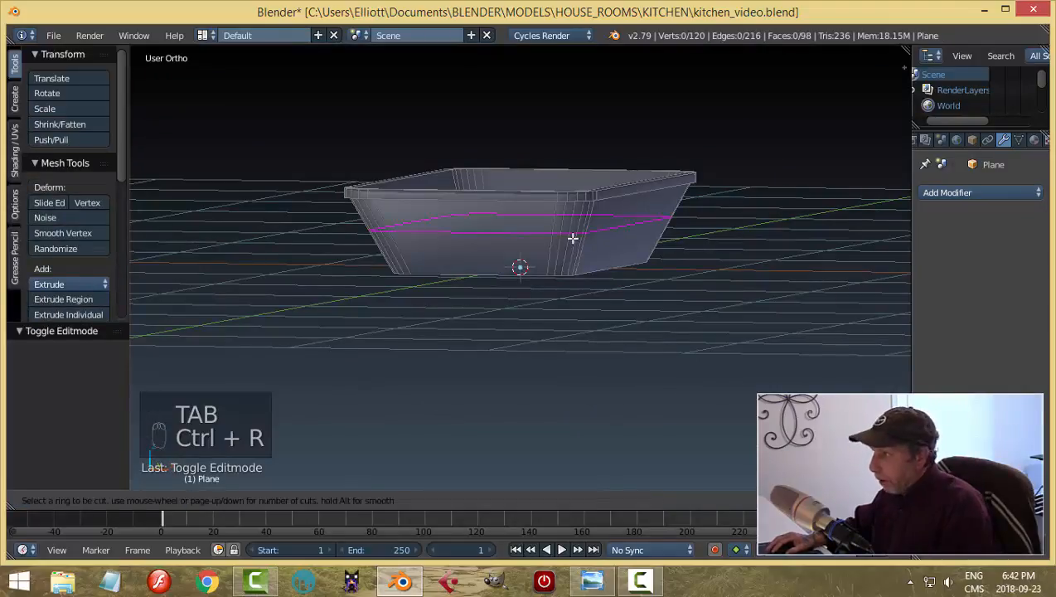
left_click(572, 237)
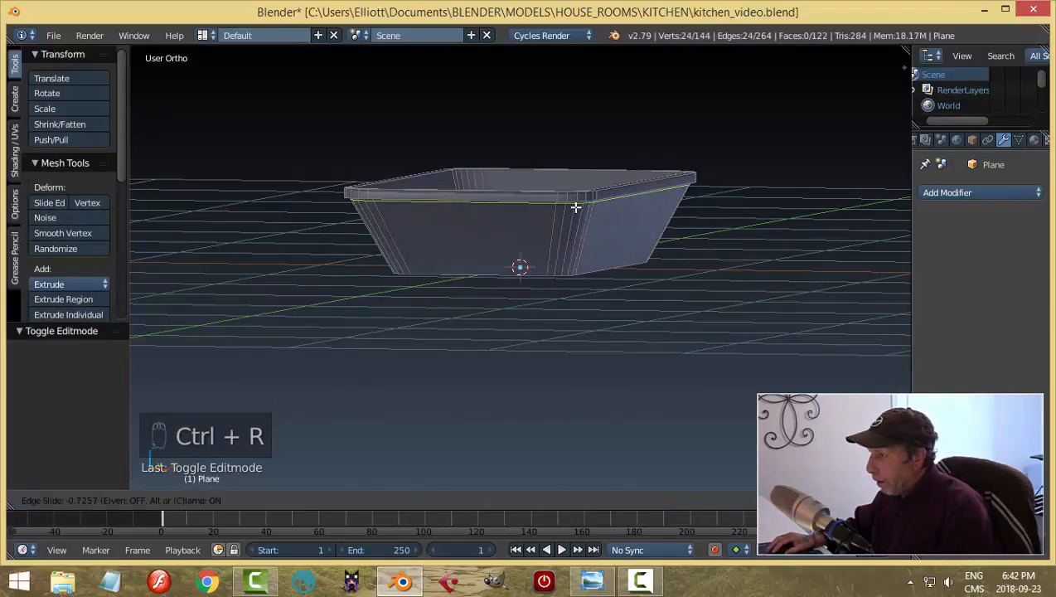
left_click(578, 235)
key("ctrl+r")
left_click(580, 238)
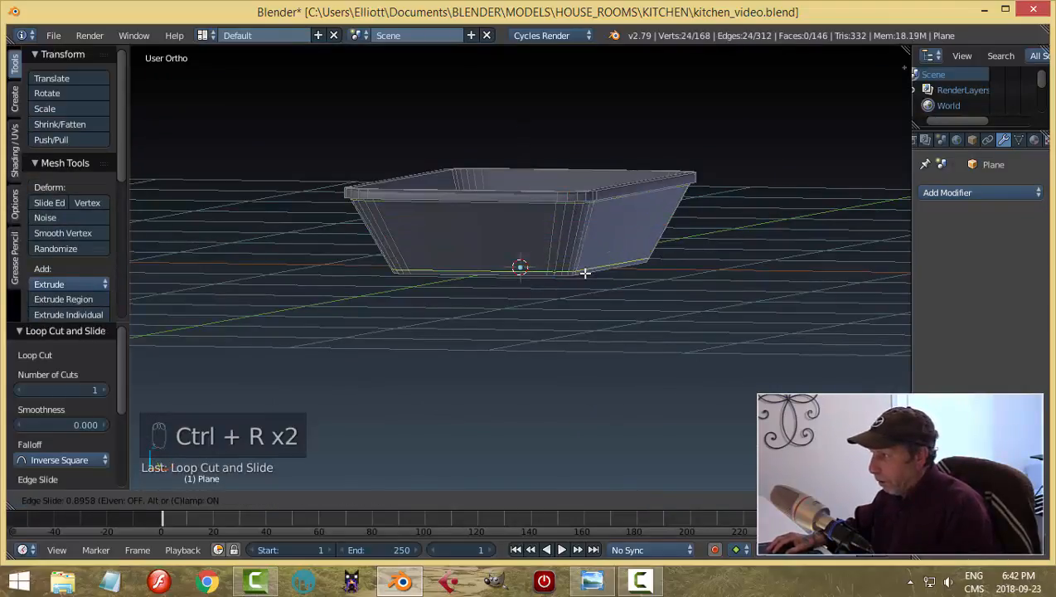
left_click(585, 273)
key("Tab")
middle_click_drag(651, 276, 703, 308)
key("a")
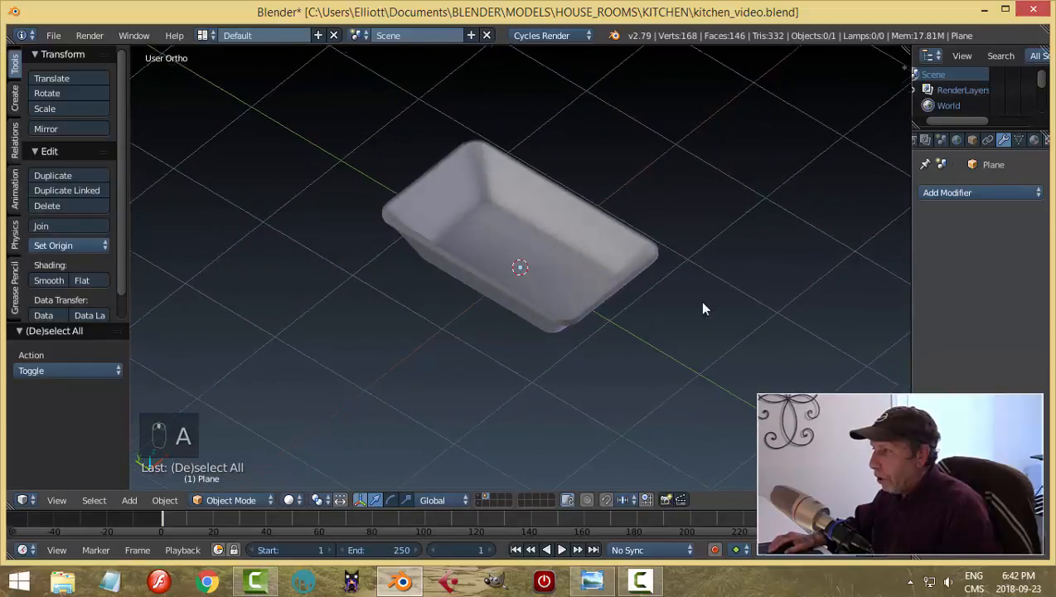
Step: Move the basin to layer 1 and show that layer with the cabinets and countertop
right_click(599, 276)
key("m")
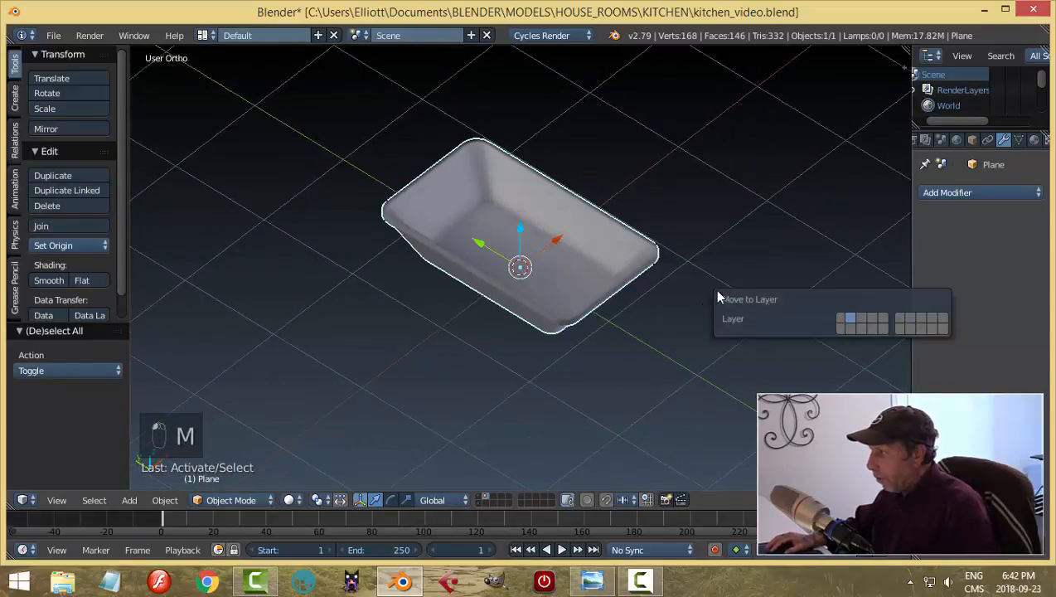
left_click(842, 320)
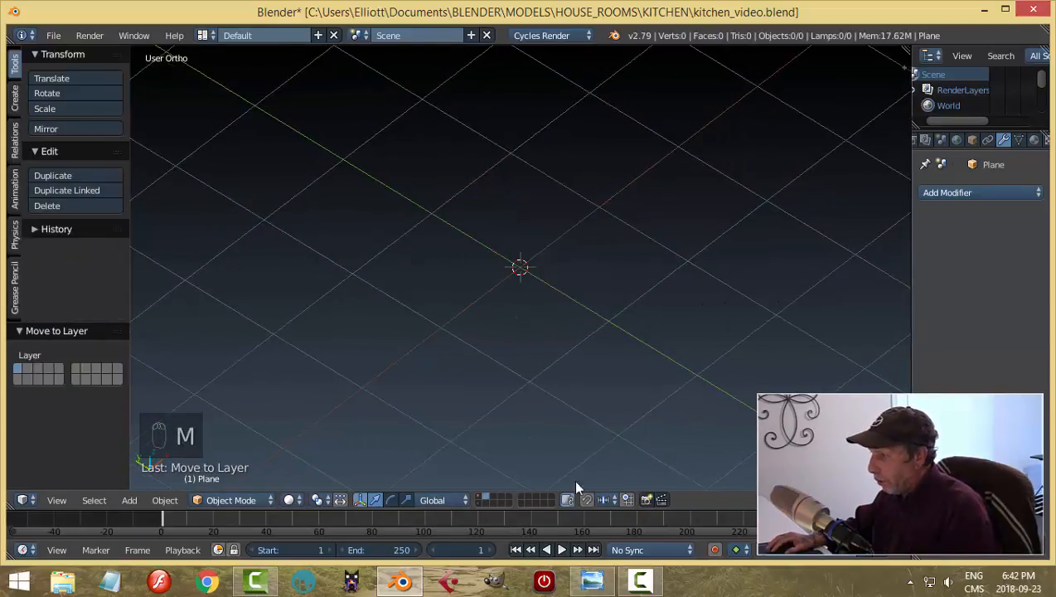
left_click(481, 498)
Step: Position the basin on the countertop's side arm by moving it about 2.191 in Z, 3.802 in X, and -3.960 in Y
scroll(663, 348, "down", 3)
middle_click_drag(702, 335, 524, 231)
left_click_drag(519, 227, 544, 105)
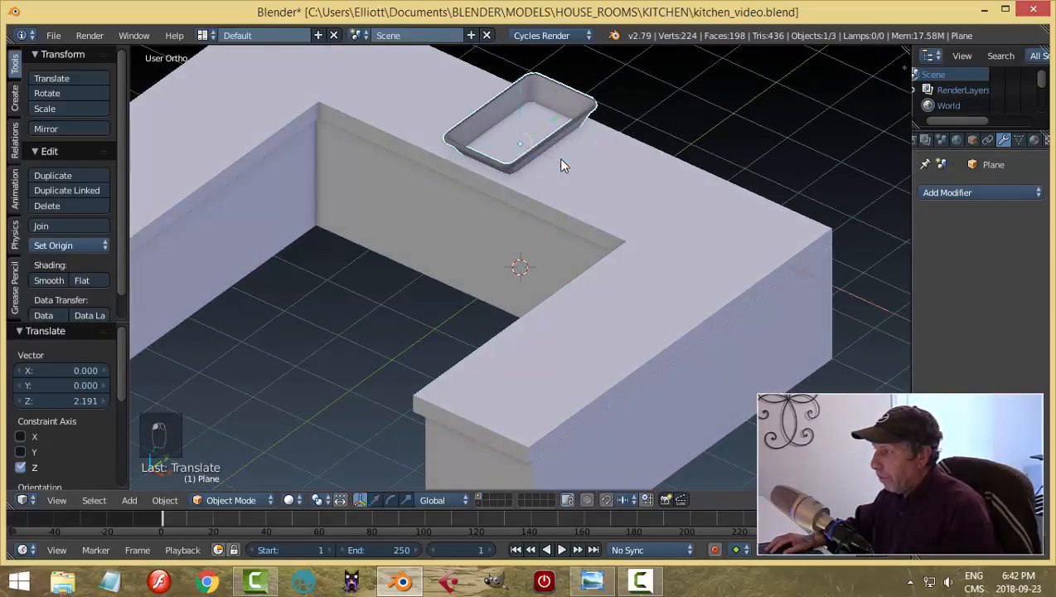
left_click_drag(561, 163, 714, 343)
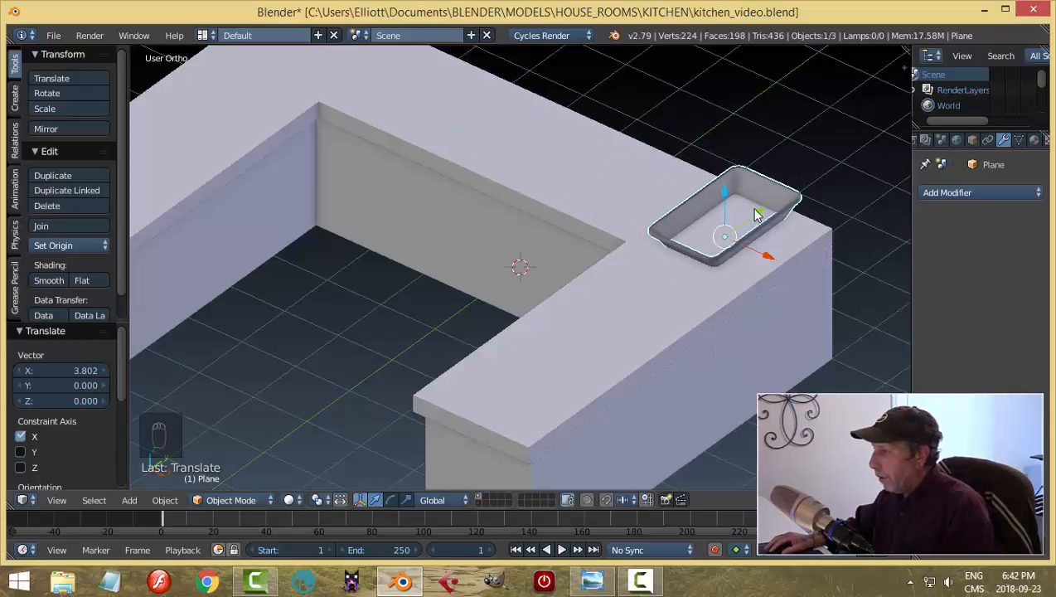
left_click_drag(756, 215, 650, 383)
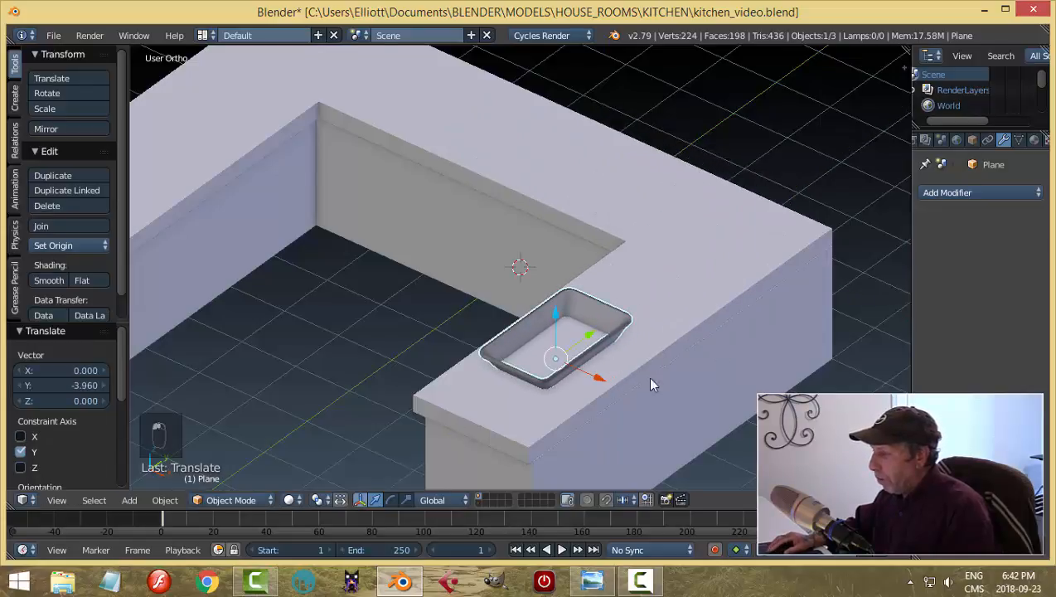
Step: Shorten the whole basin mesh by scaling it along the Y axis in Edit Mode
middle_click_drag(651, 384, 712, 389)
key("KP_7")
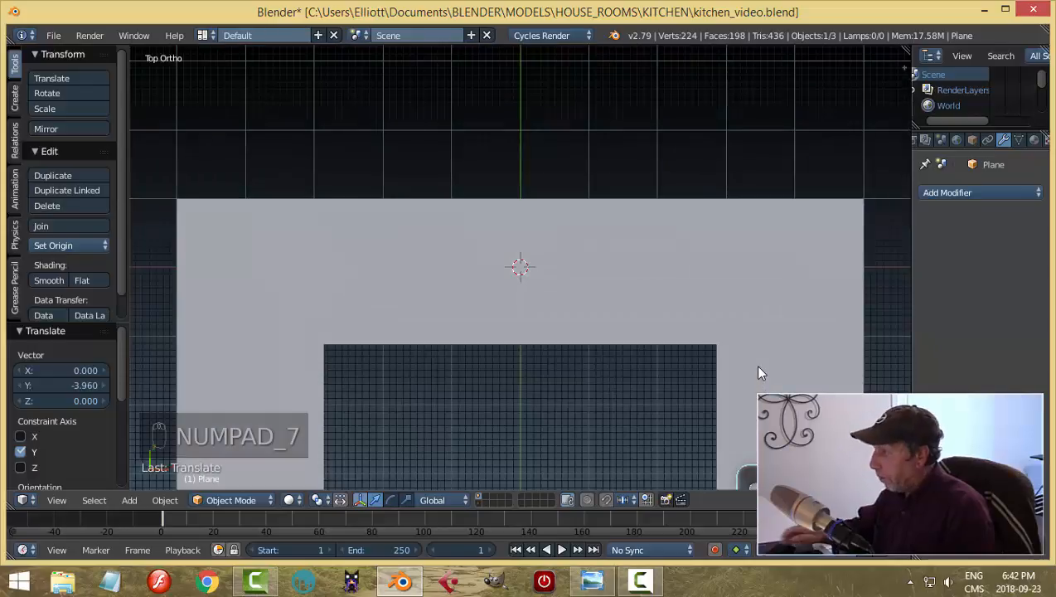
key("KP_Decimal")
scroll(724, 369, "down", 5)
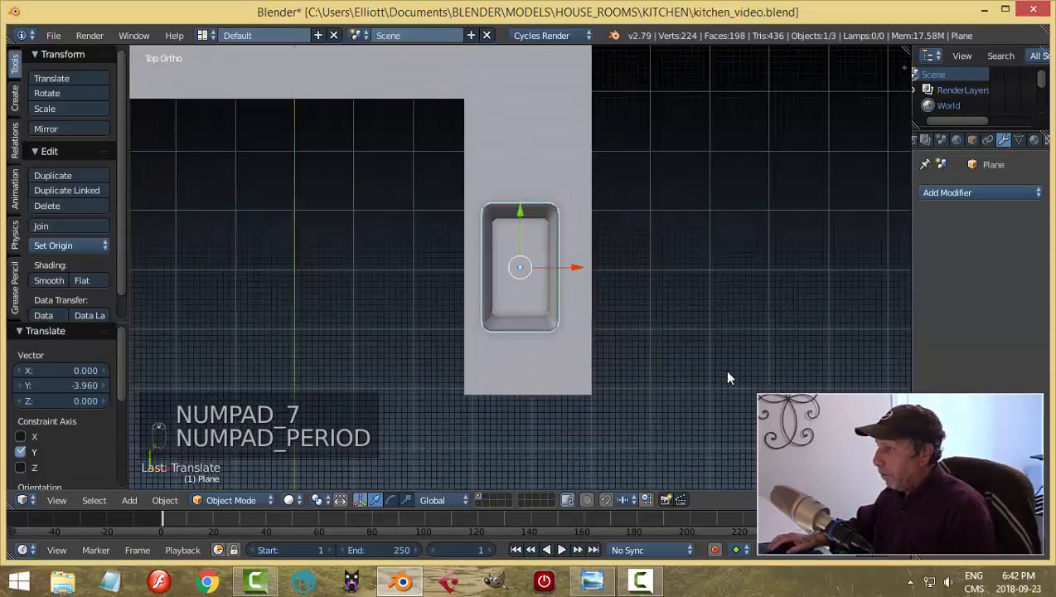
middle_click_drag(591, 318, 542, 266)
scroll(591, 327, "up", 2)
middle_click_drag(590, 328, 587, 300)
key("Tab")
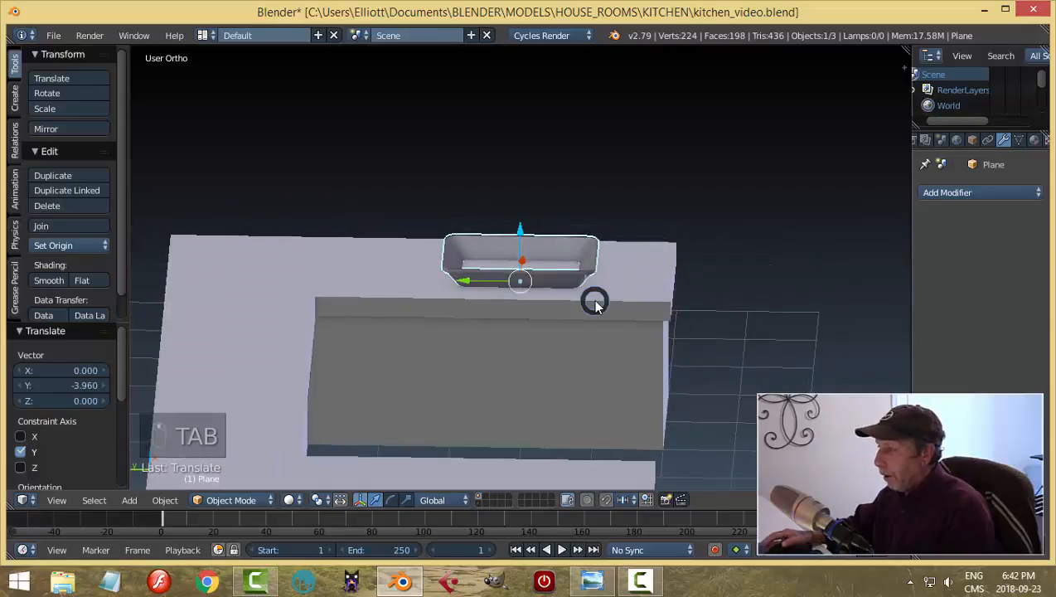
key("a")
key("a")
key("a")
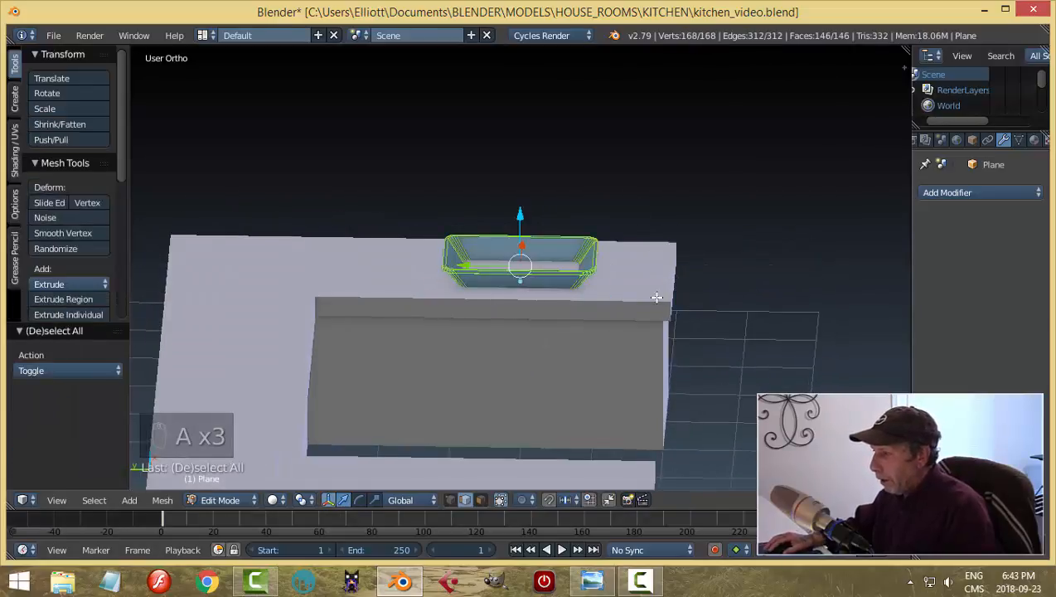
scroll(684, 297, "up", 1)
key("s")
key("y")
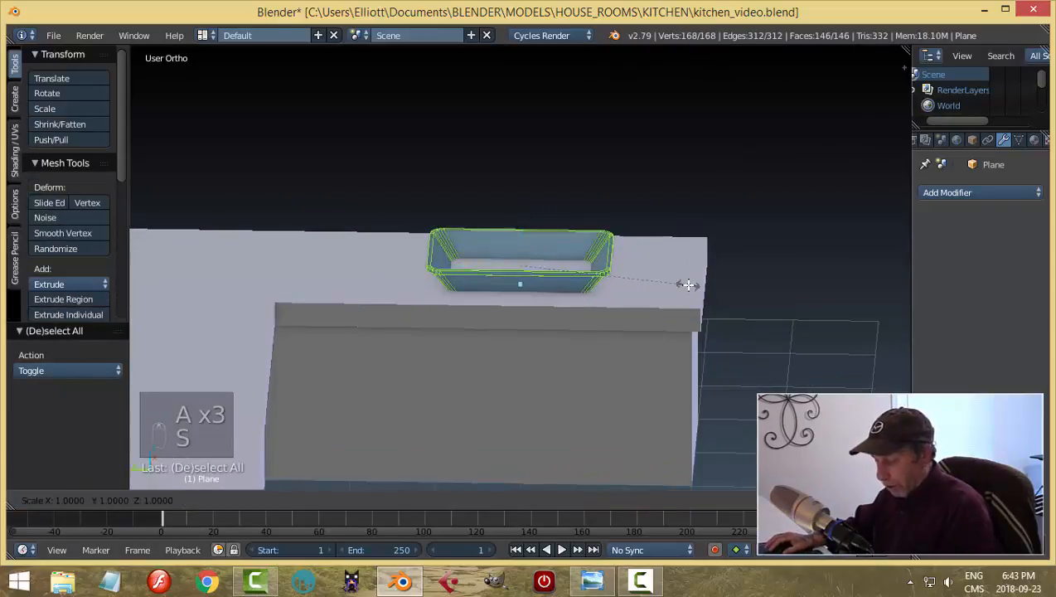
left_click(638, 285)
key("a")
middle_click_drag(638, 285, 576, 291)
key("Tab")
Step: Reposition the basin on the side arm and sink it into the countertop by moving it -0.229 in Z
left_click(613, 279)
left_click_drag(576, 288, 561, 277)
left_click_drag(519, 235, 515, 250)
middle_click_drag(514, 250, 551, 274)
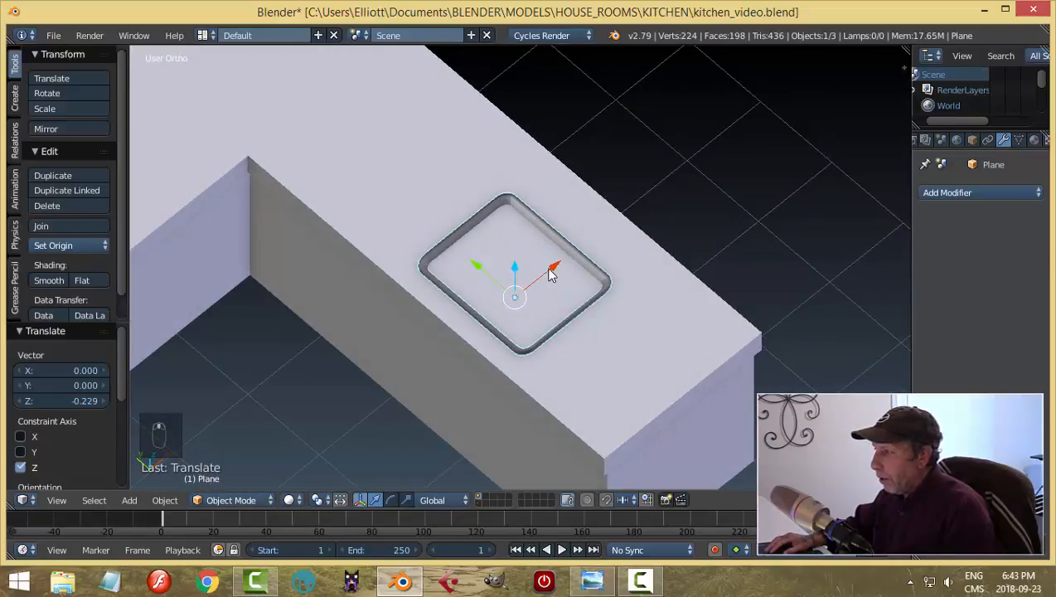
key("ctrl+space")
key("a")
Step: Add a loop cut across the countertop's side arm at the basin end nearest the counter's inner corner
middle_click_drag(565, 331, 667, 327)
right_click(672, 344)
middle_click_drag(634, 369, 575, 330)
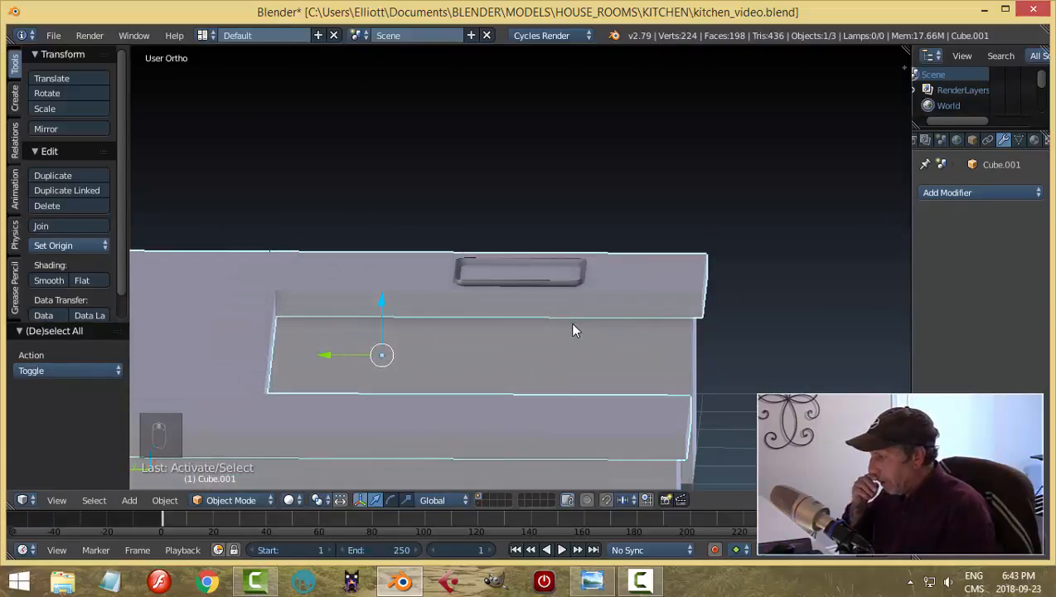
middle_click_drag(462, 325, 469, 352)
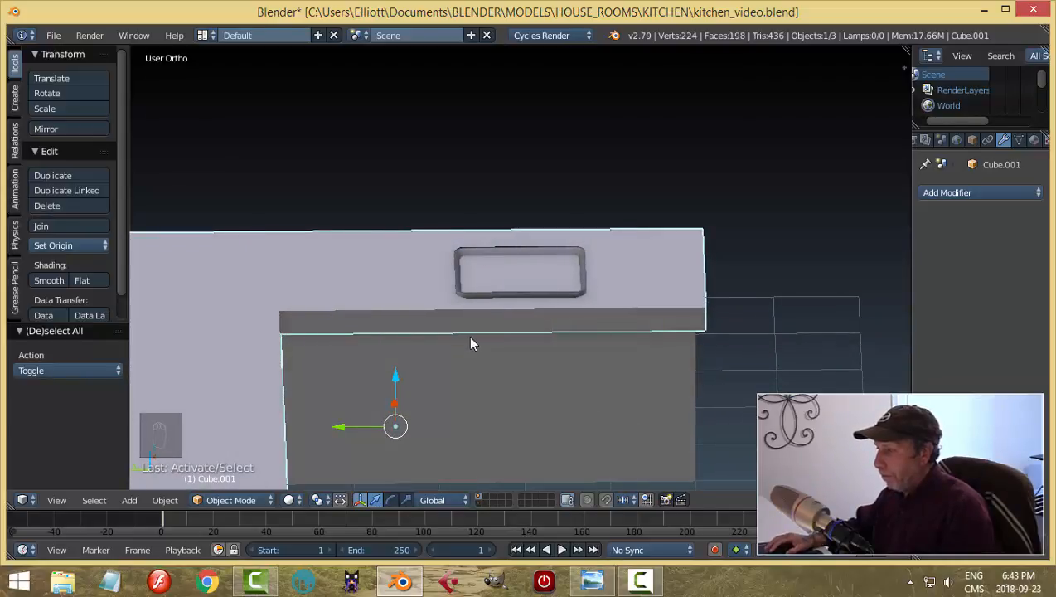
key("Tab")
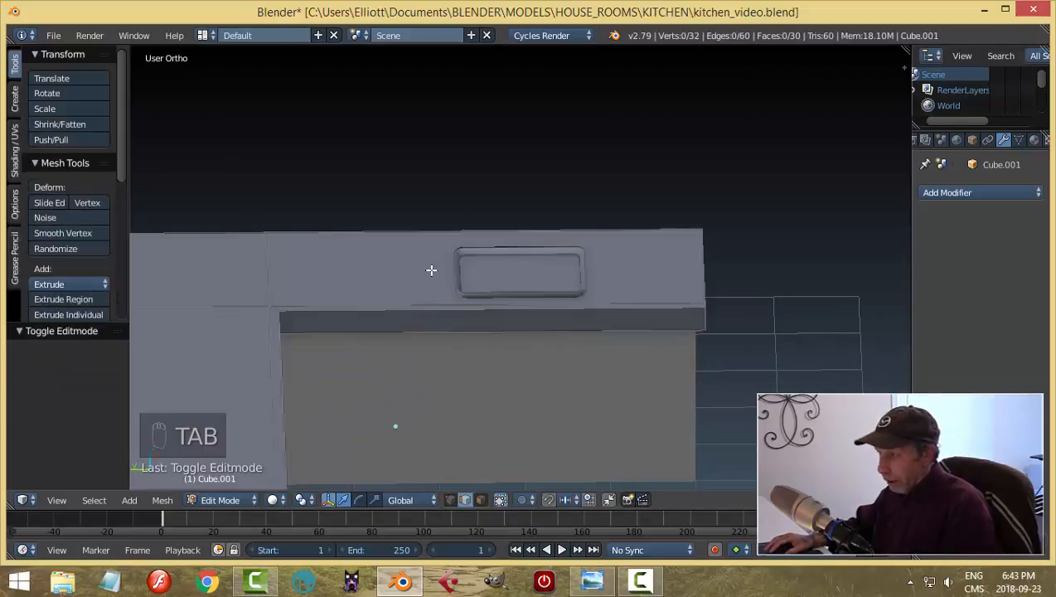
key("ctrl+r")
left_click(436, 224)
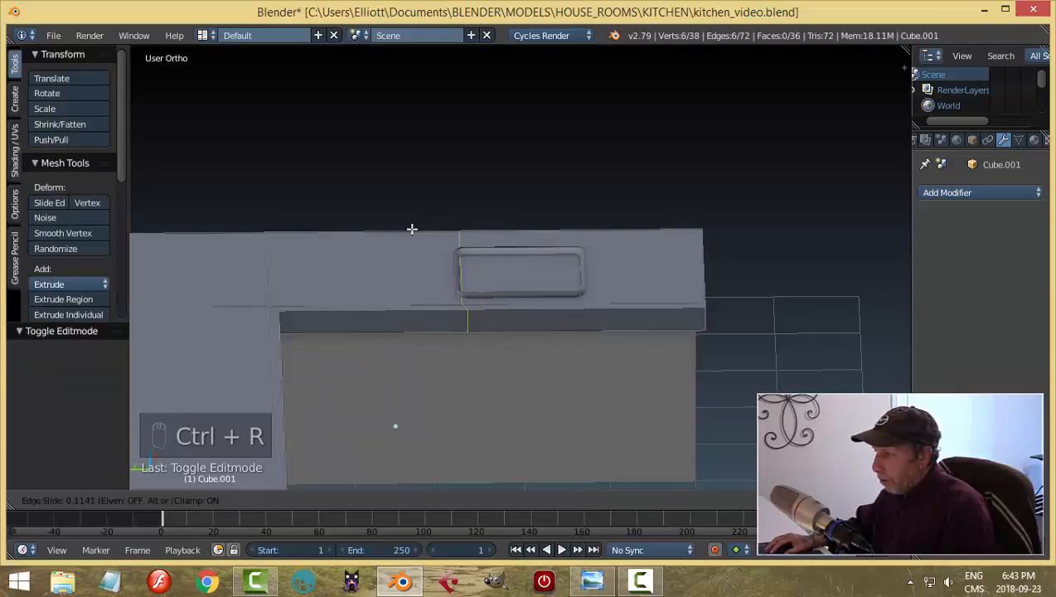
left_click(410, 229)
Step: Straighten the new loop by scaling it to 0 along Y, and move it 0.031 in Y to the basin's edge
scroll(497, 319, "up", 2)
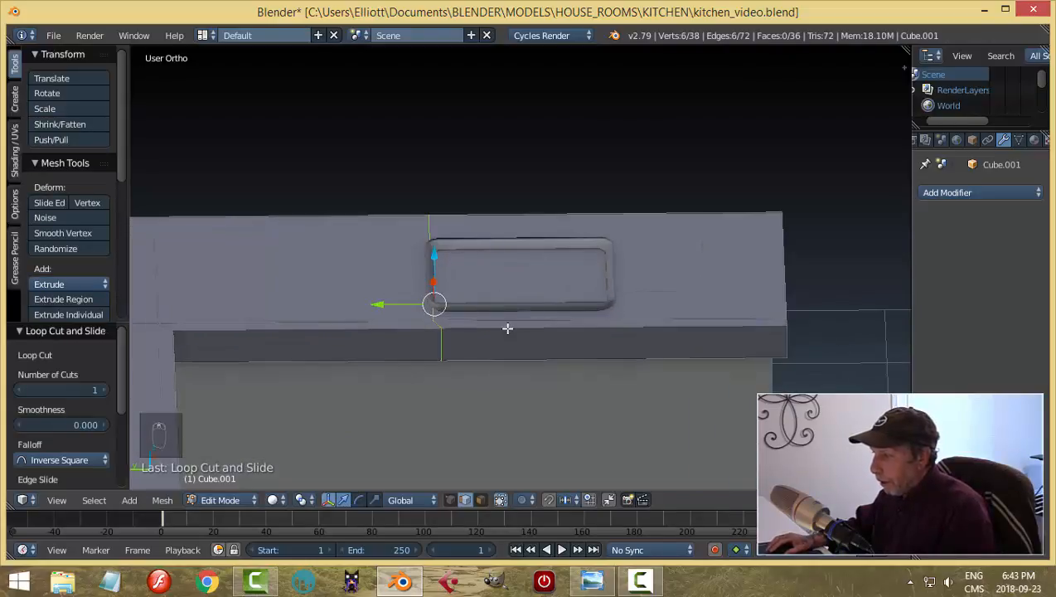
key("s")
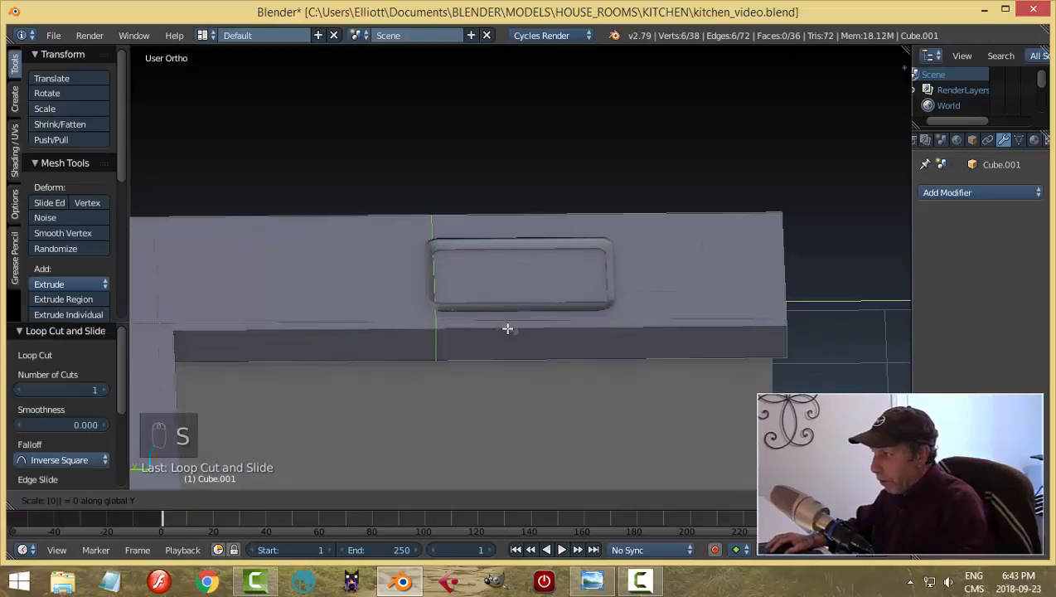
left_click(507, 328)
left_click_drag(371, 303, 368, 300)
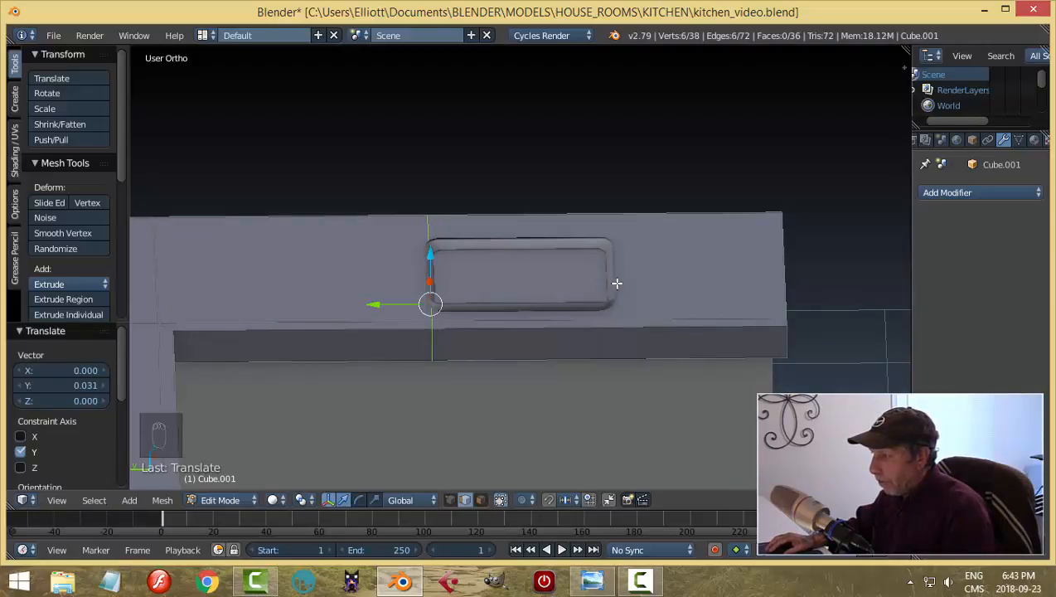
Step: Add a second loop cut across the side arm at the basin's opposite end and scale it to 0 along Y
key("ctrl+r")
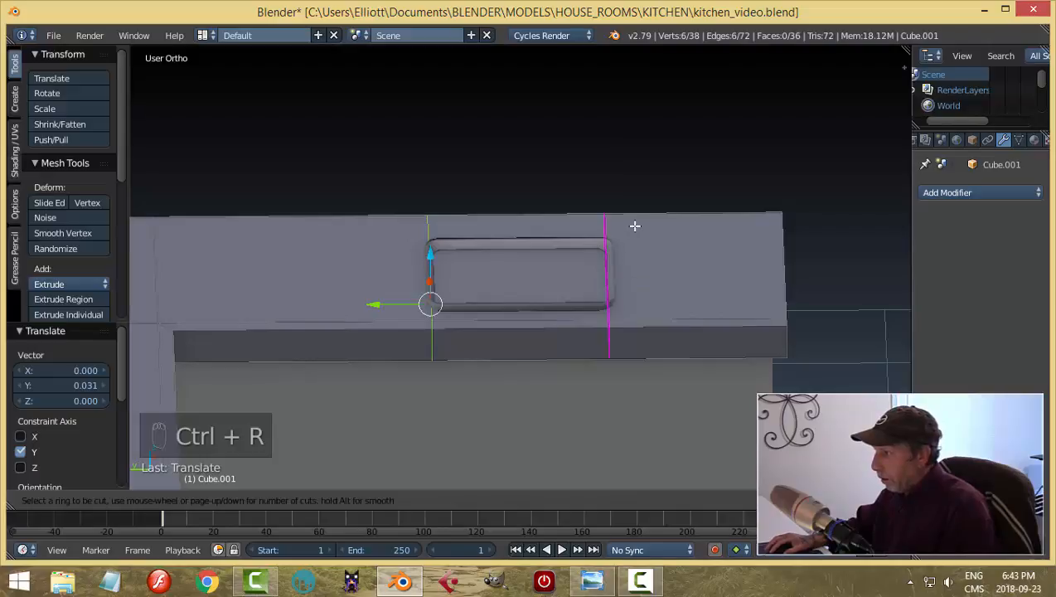
left_click(635, 226)
left_click(639, 229)
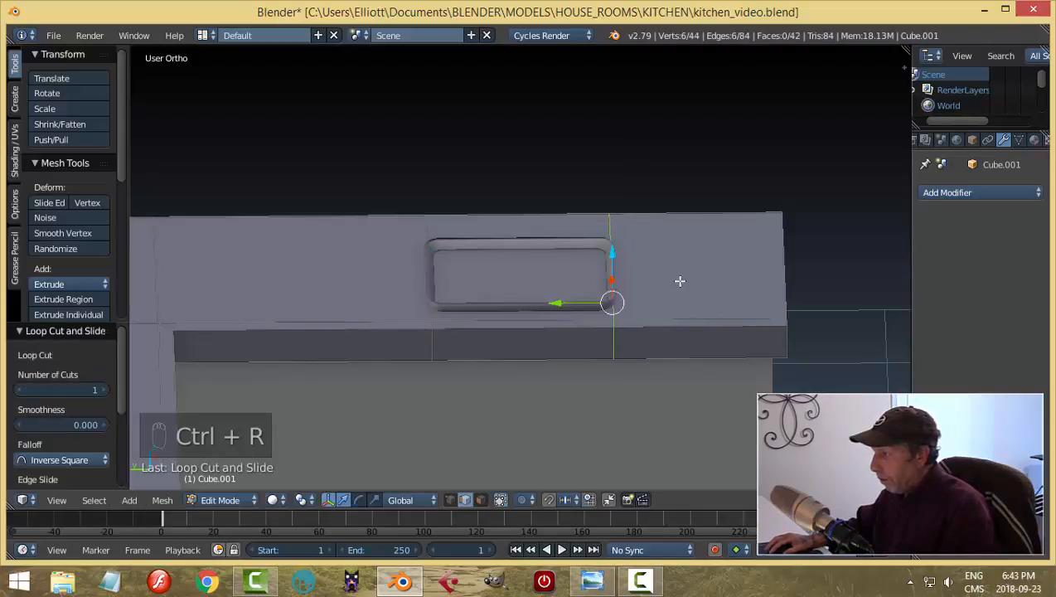
key("s")
key("Return")
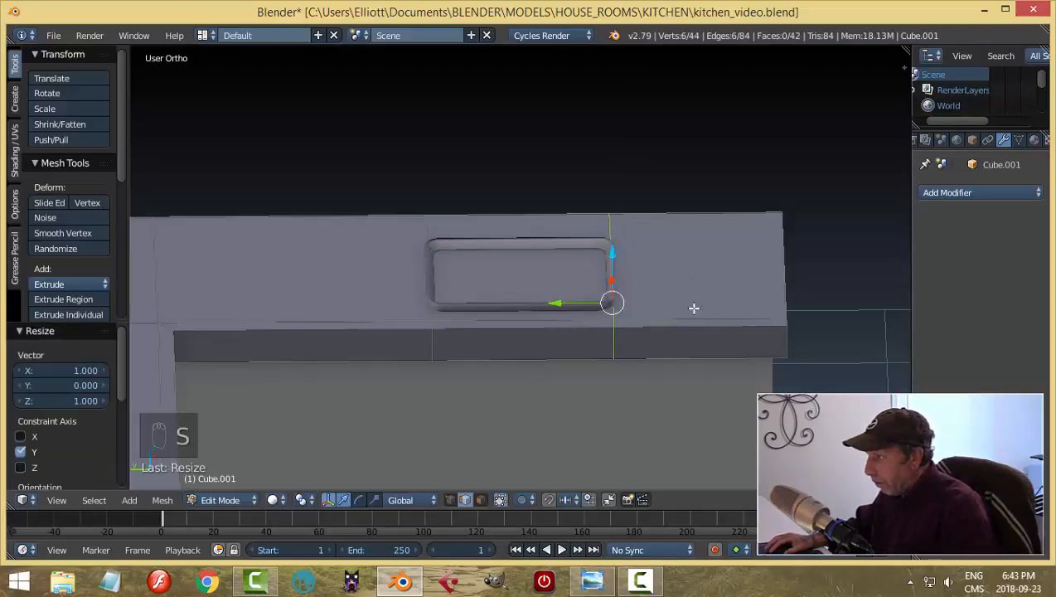
Step: Add two lengthwise loop cuts along the countertop's side arm, one at each of the basin's remaining sides
middle_click_drag(695, 306, 506, 391)
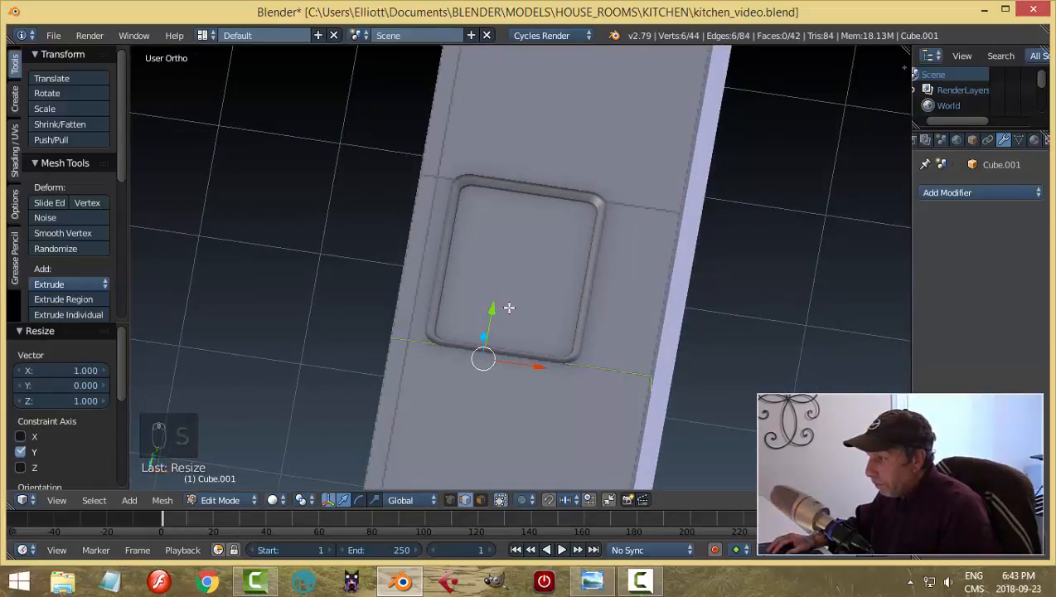
middle_click_drag(512, 340, 543, 331)
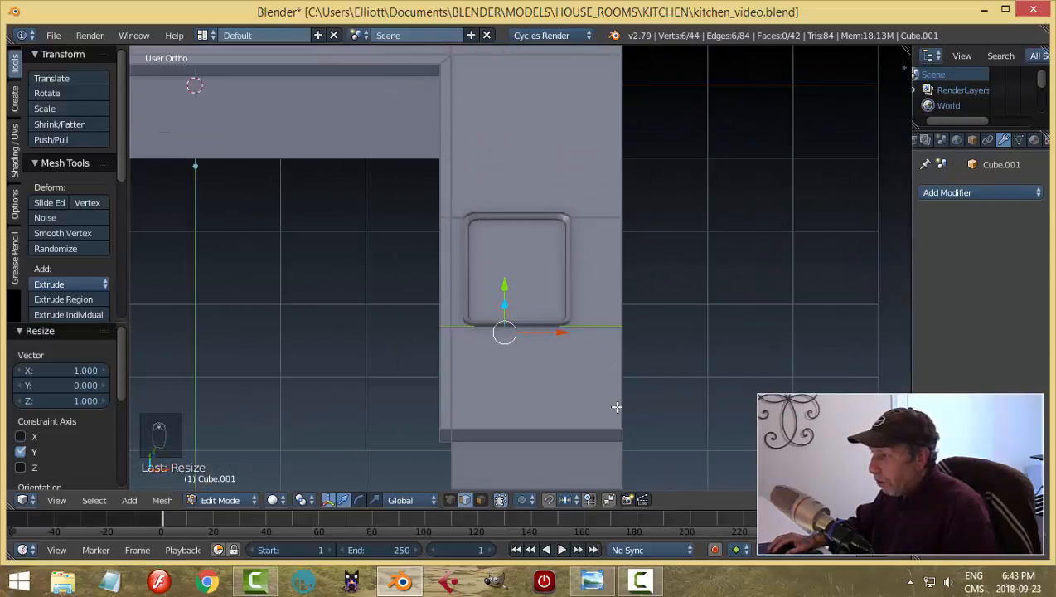
key("ctrl+r")
left_click(580, 431)
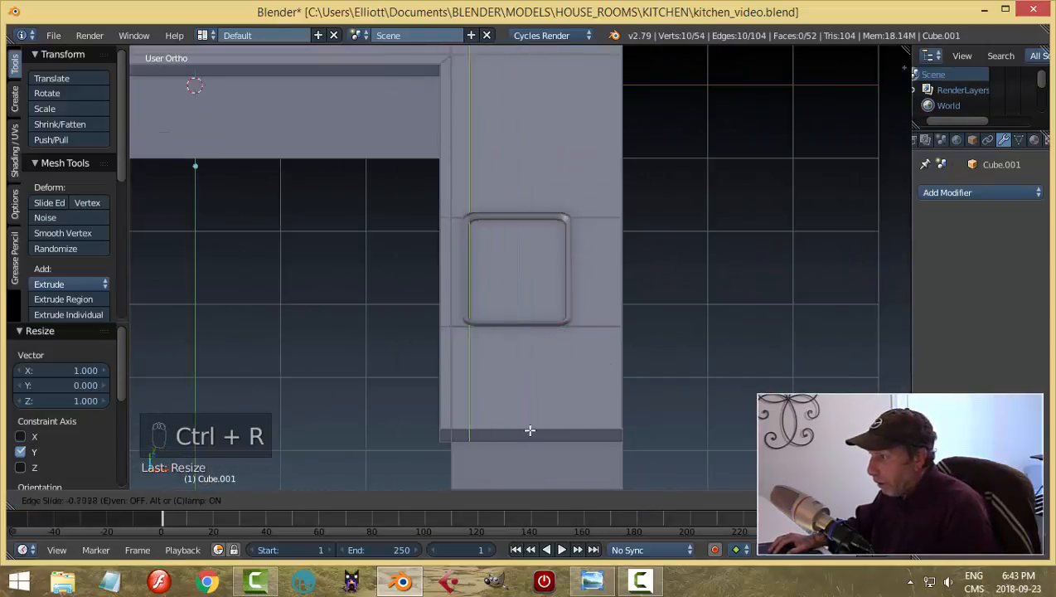
left_click(526, 428)
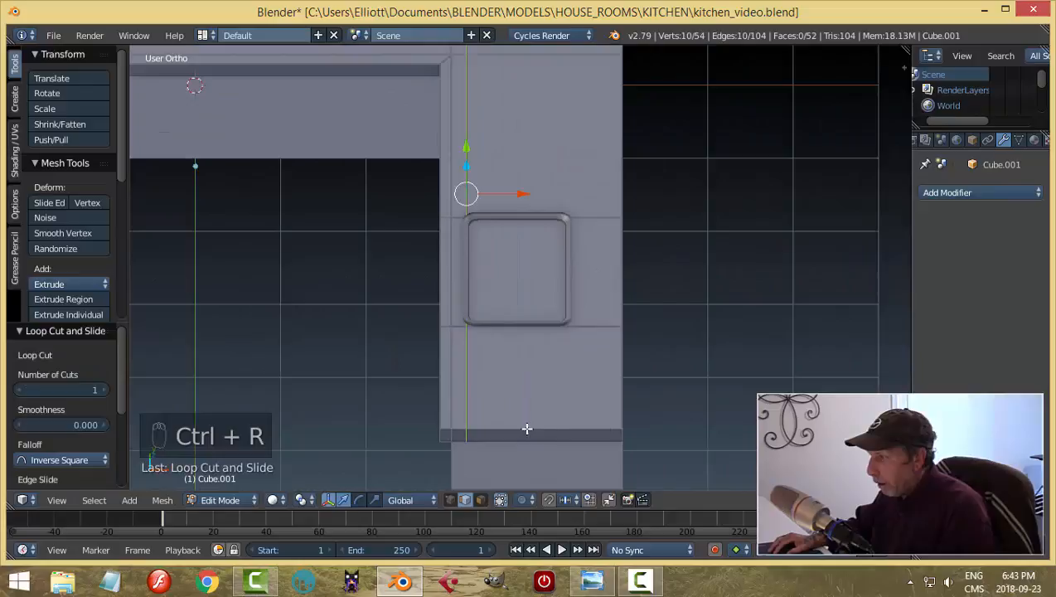
key("ctrl+r")
left_click(591, 428)
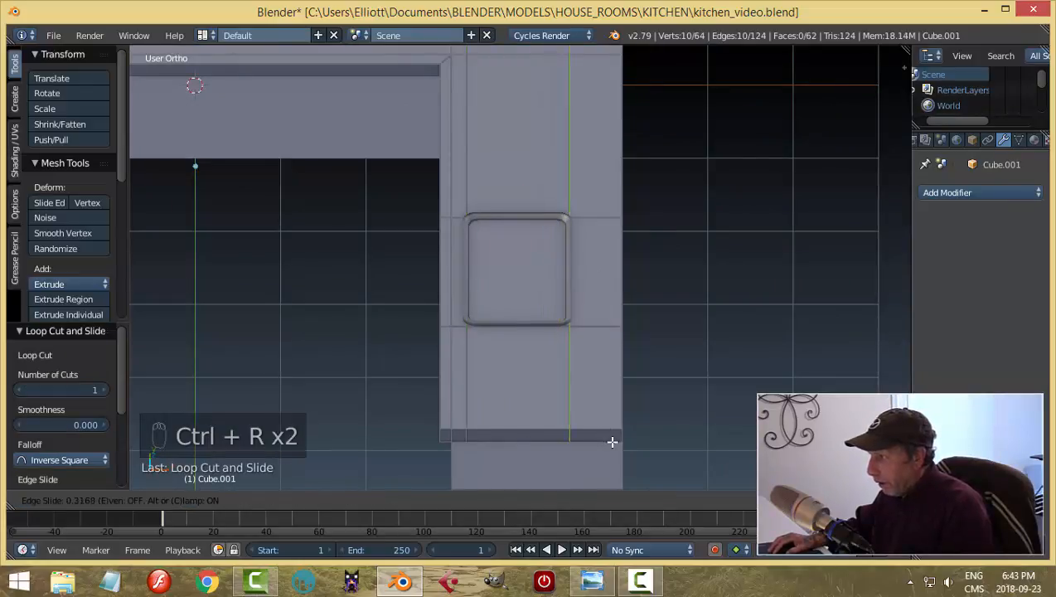
left_click(612, 441)
Step: Delete the countertop's top face enclosed by the cuts over the basin, using face select mode
key("a")
middle_click_drag(578, 372, 684, 324)
key("ctrl+Tab")
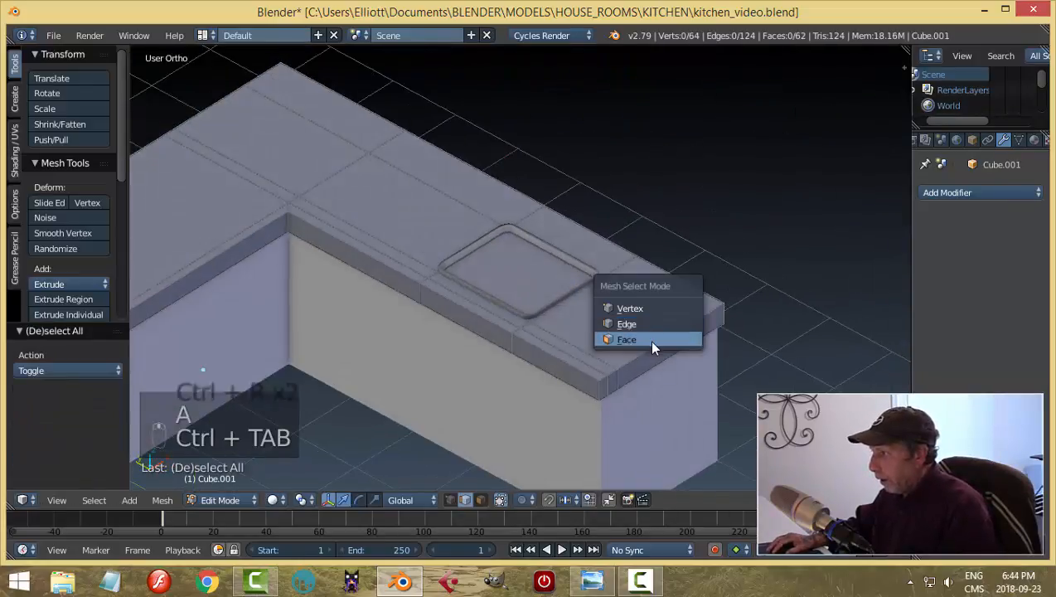
left_click(652, 340)
right_click(506, 279)
key("x")
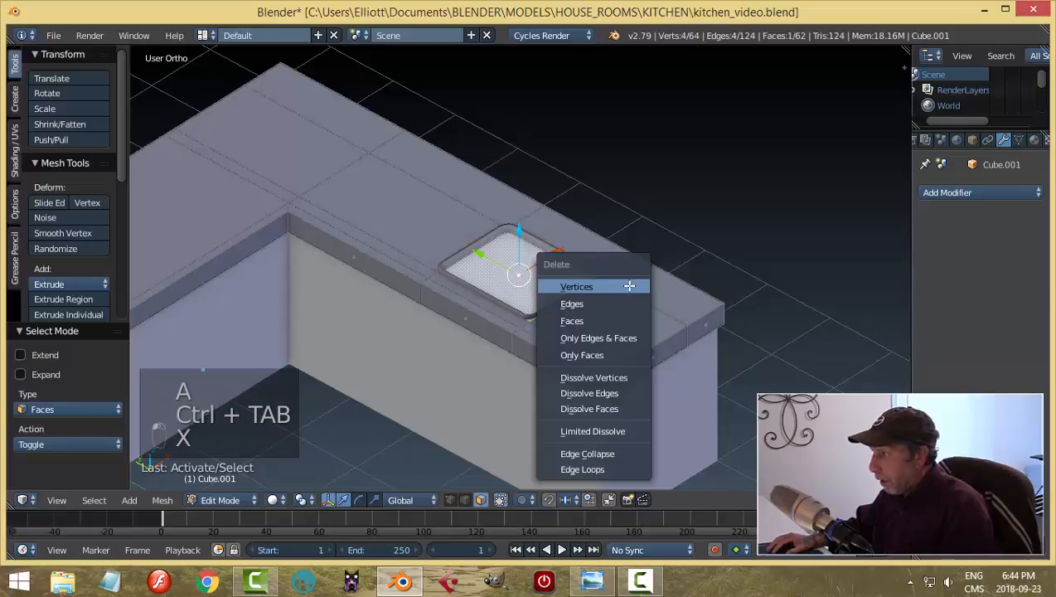
left_click(612, 325)
middle_click_drag(612, 325, 572, 329)
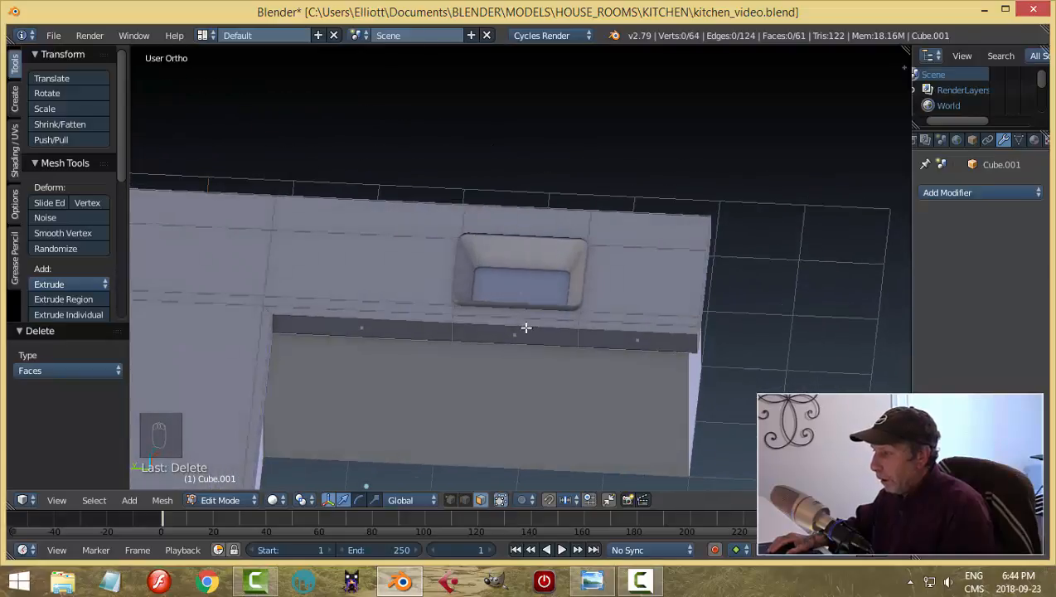
Step: Leave Edit Mode and hide the countertop object
key("Tab")
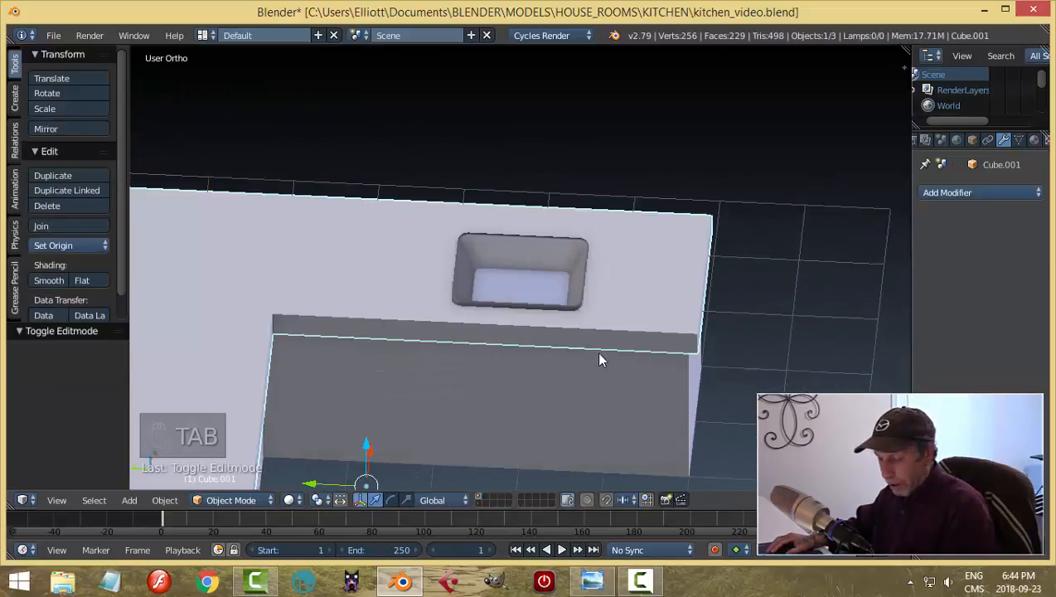
key("a")
key("a")
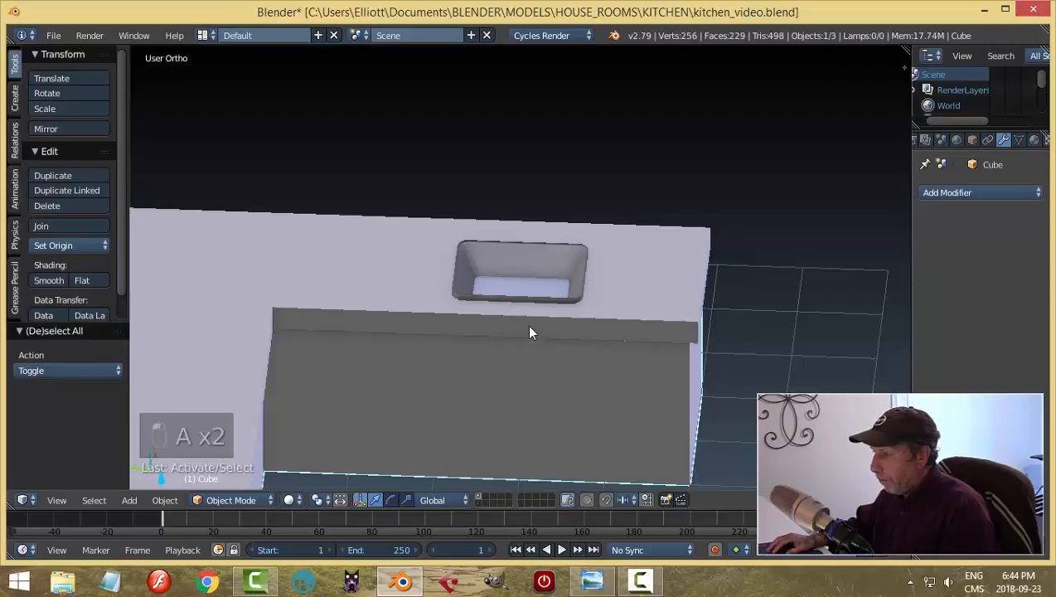
right_click(622, 333)
key("h")
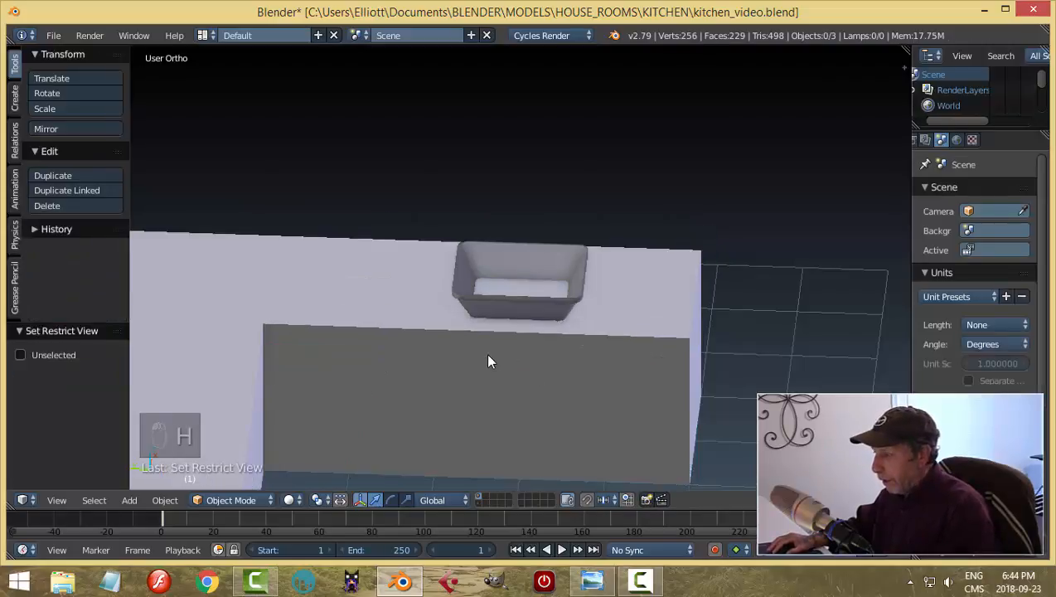
Step: Add two loop cuts across the cabinets' side arm in Edit Mode, one at each Y end of the basin
right_click(535, 351)
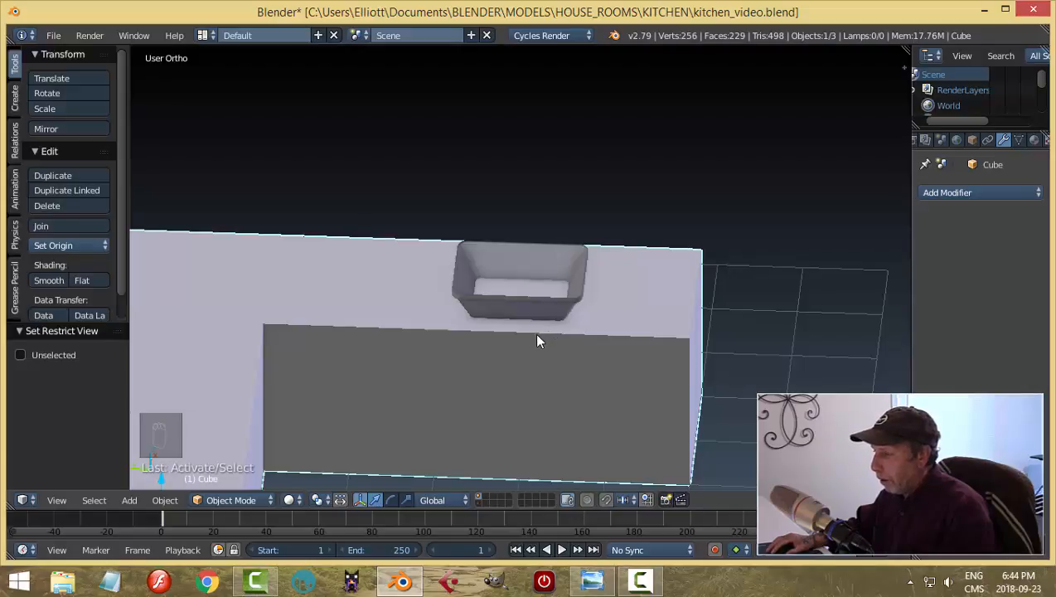
key("Tab")
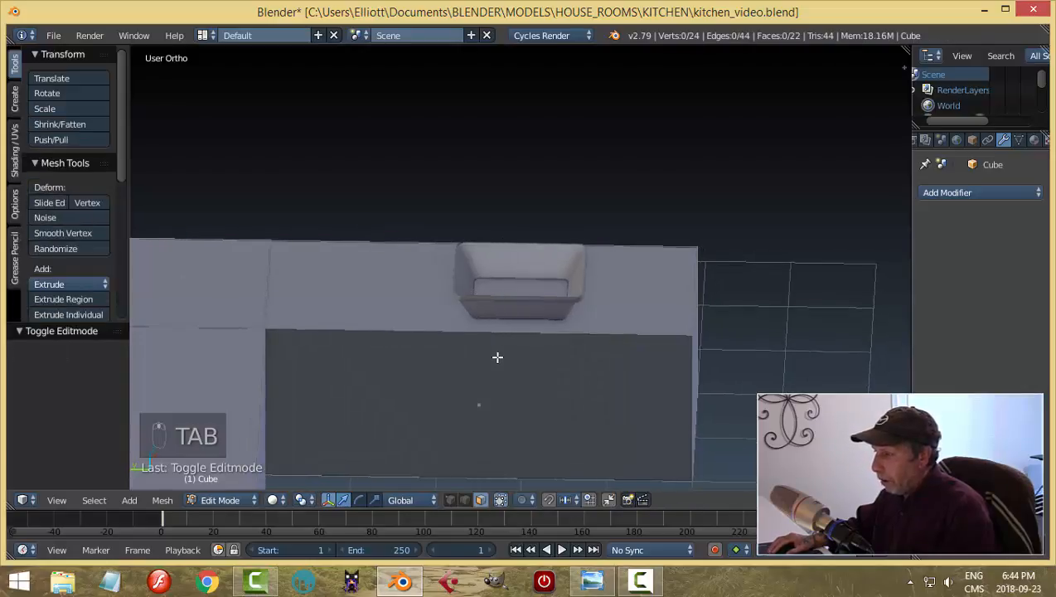
key("KP_7")
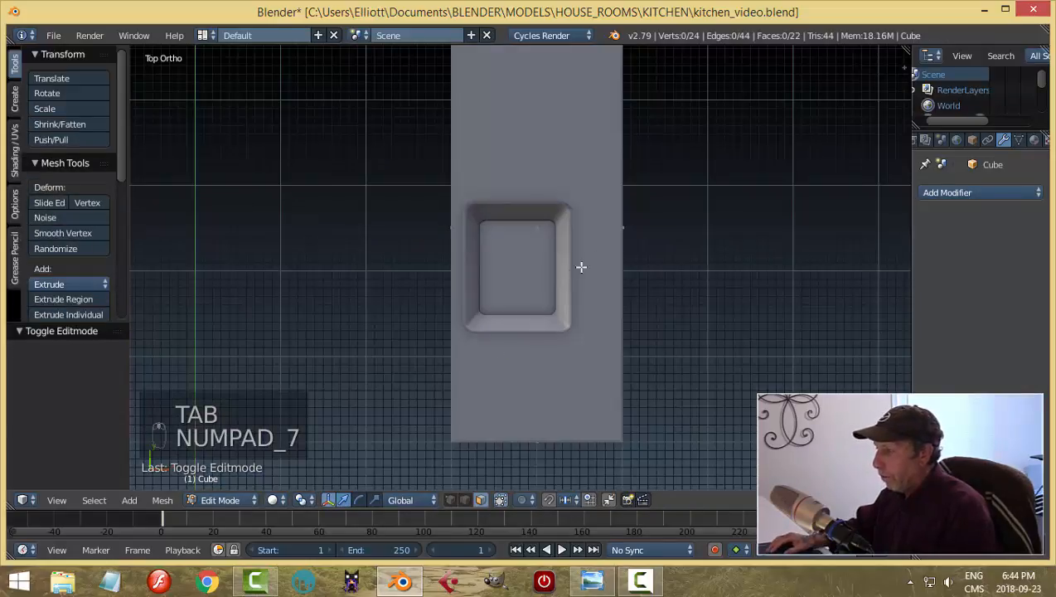
key("ctrl+r")
left_click(622, 213)
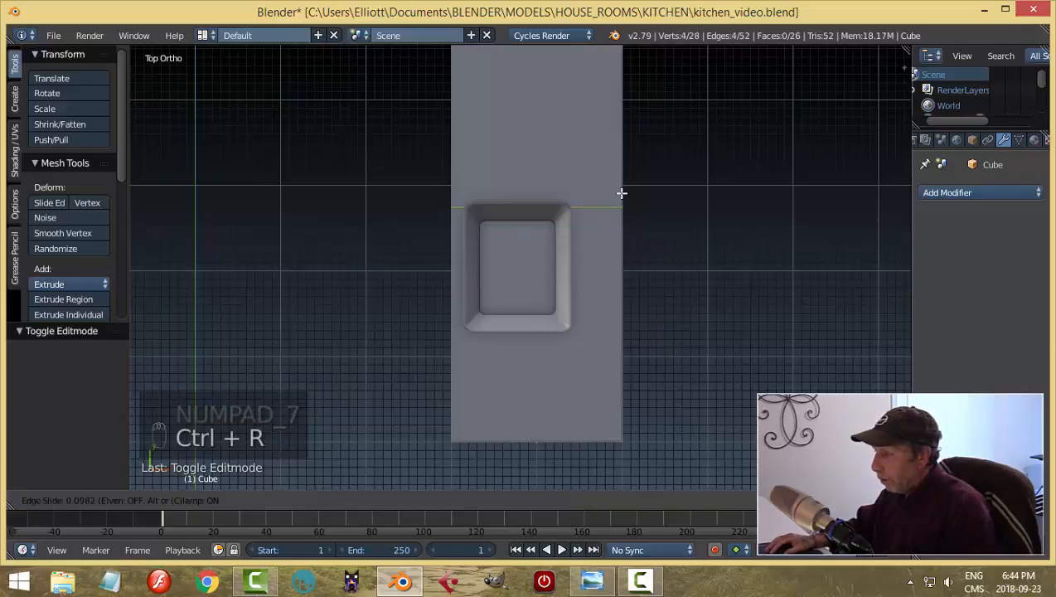
left_click(622, 193)
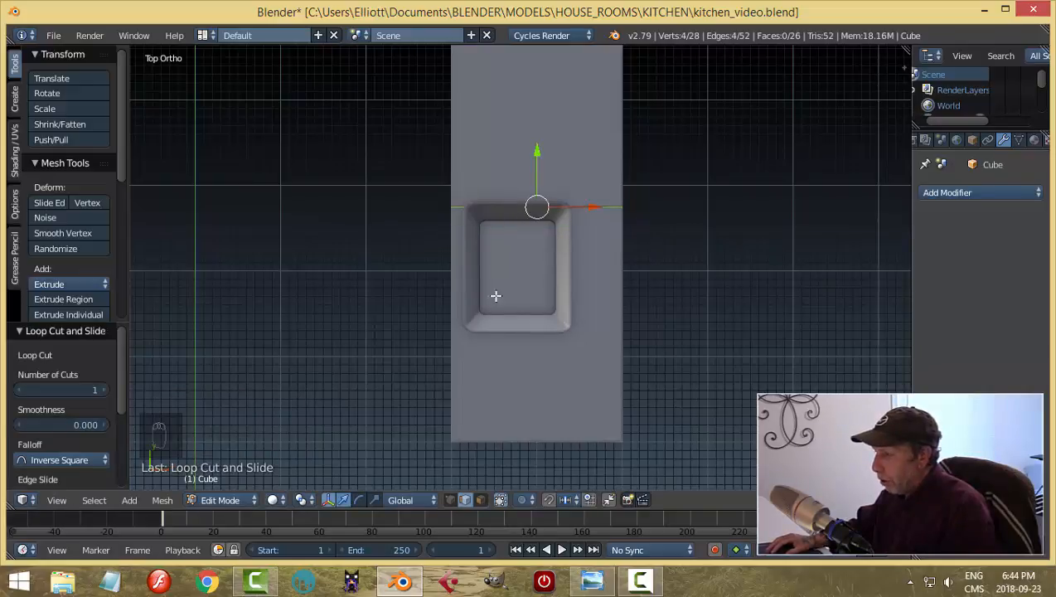
key("ctrl+r")
left_click(607, 381)
left_click(607, 382)
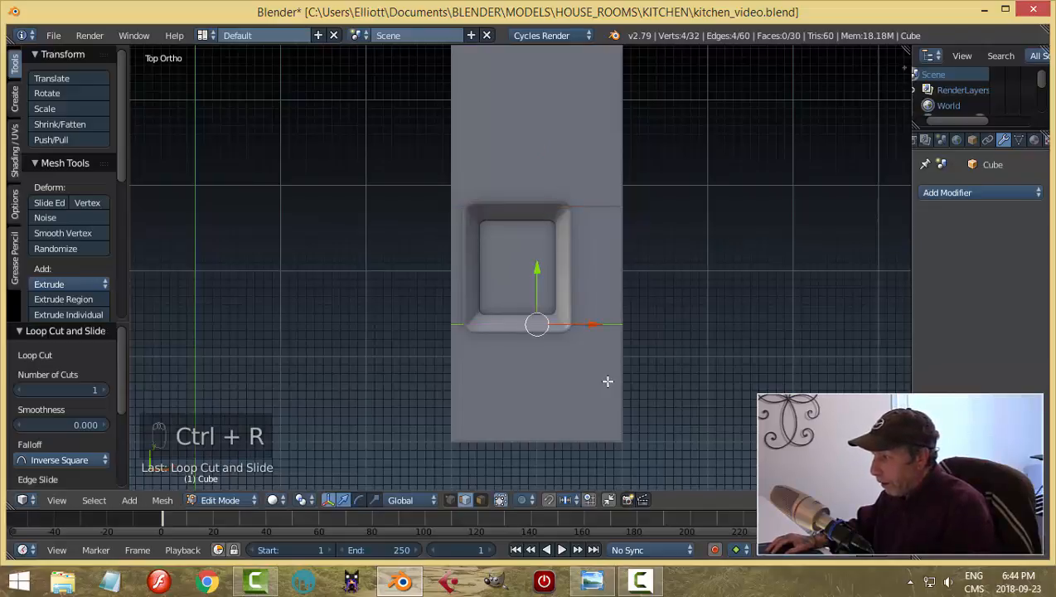
Step: Add two lengthwise loop cuts along the cabinets' side arm, one at each long side of the basin
key("a")
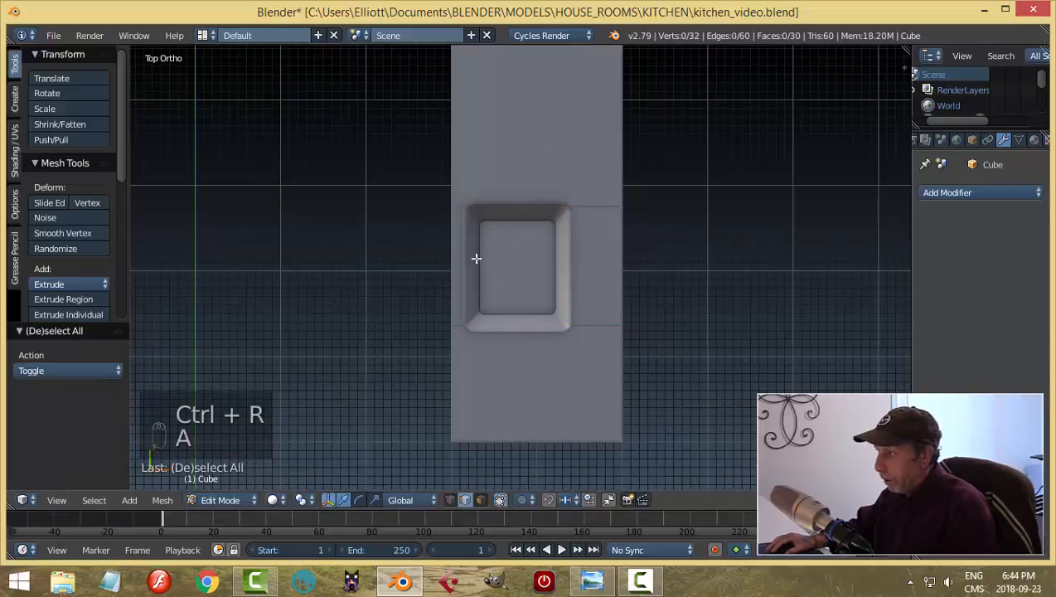
key("ctrl+r")
left_click(477, 432)
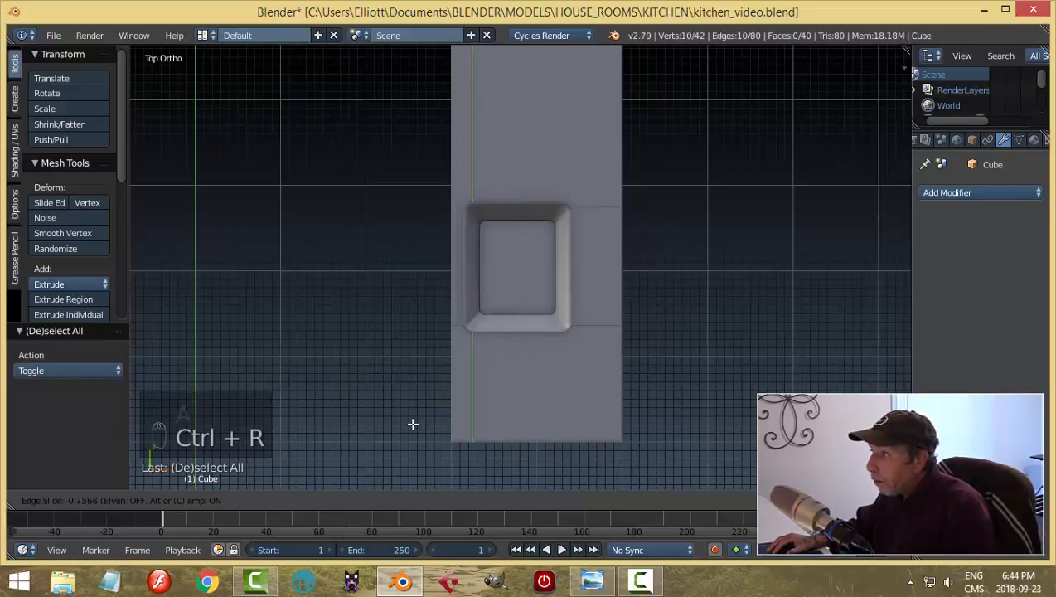
left_click(413, 426)
key("ctrl+r")
left_click(541, 440)
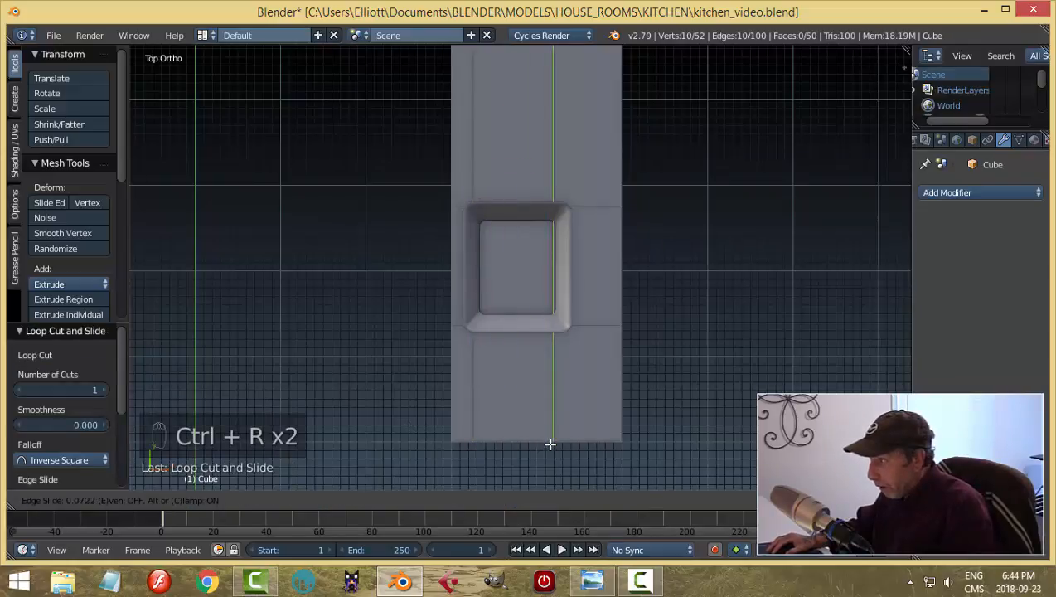
left_click(558, 444)
key("a")
Step: Delete the cabinets' top face enclosed by the cuts under the basin, using face select mode
middle_click_drag(613, 354, 727, 274)
key("ctrl+Tab")
left_click(697, 275)
right_click(518, 286)
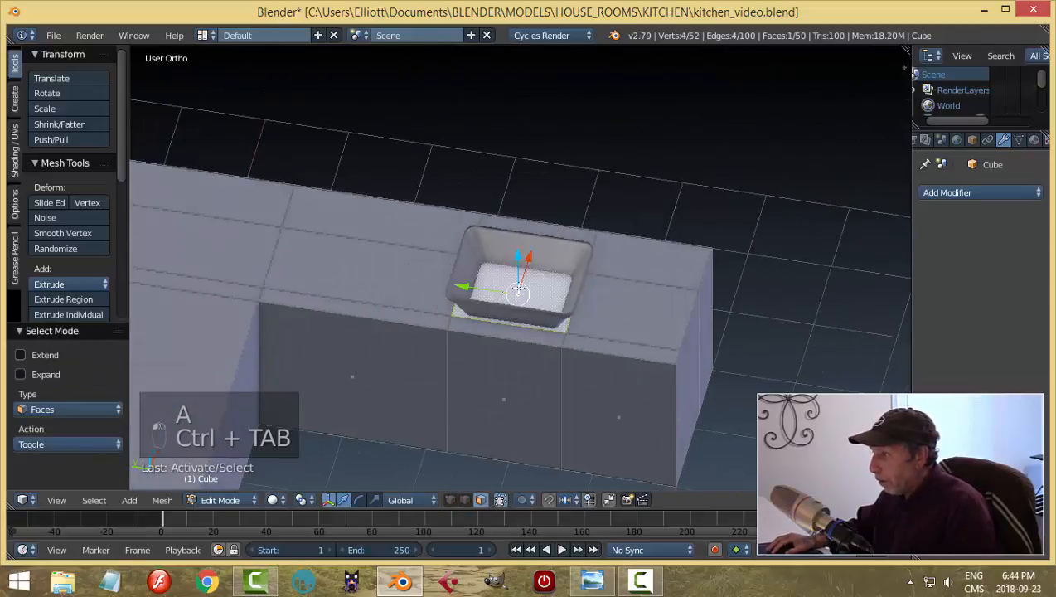
middle_click_drag(574, 276, 603, 306)
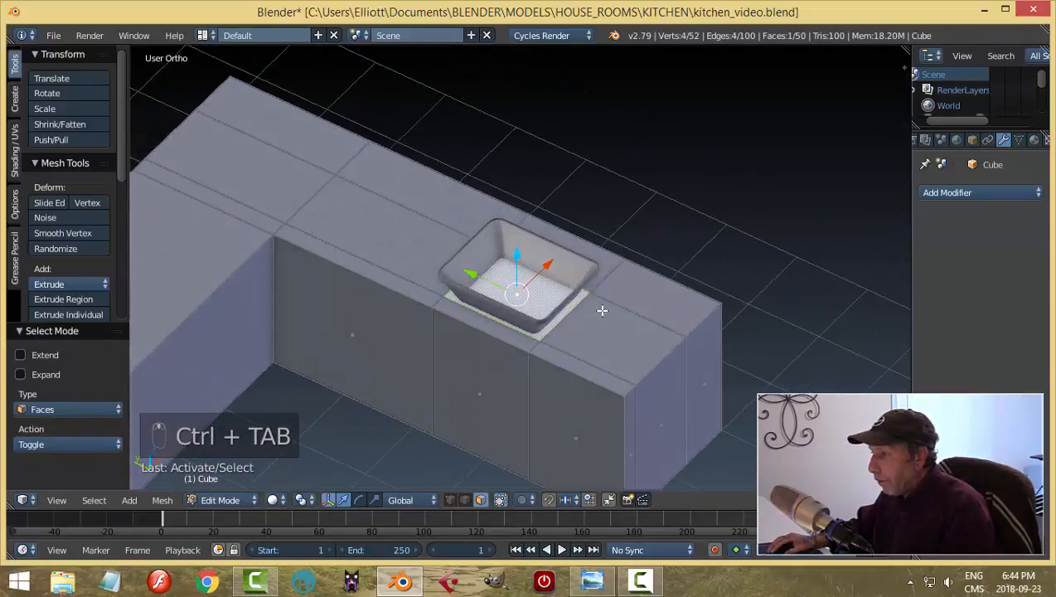
key("x")
left_click(602, 310)
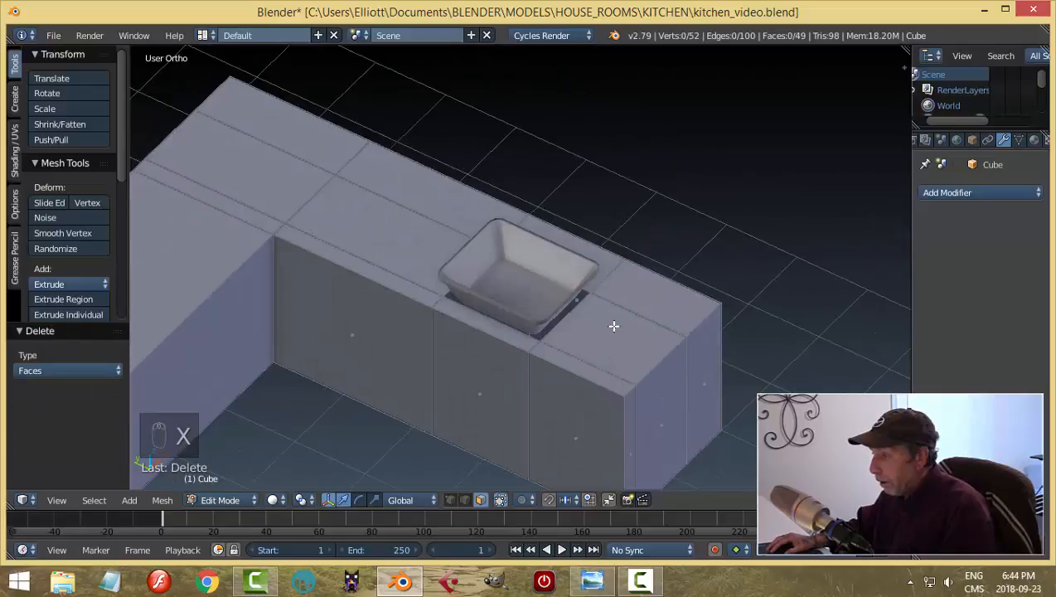
Step: Leave Edit Mode, unhide the countertop and deselect everything
key("Tab")
left_click(523, 325)
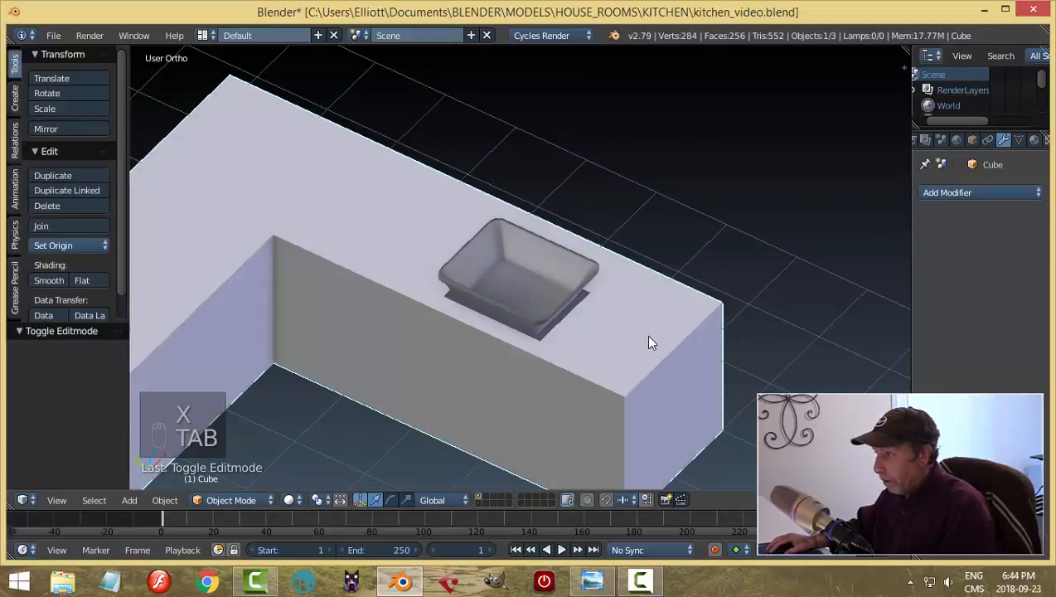
key("alt+h")
key("a")
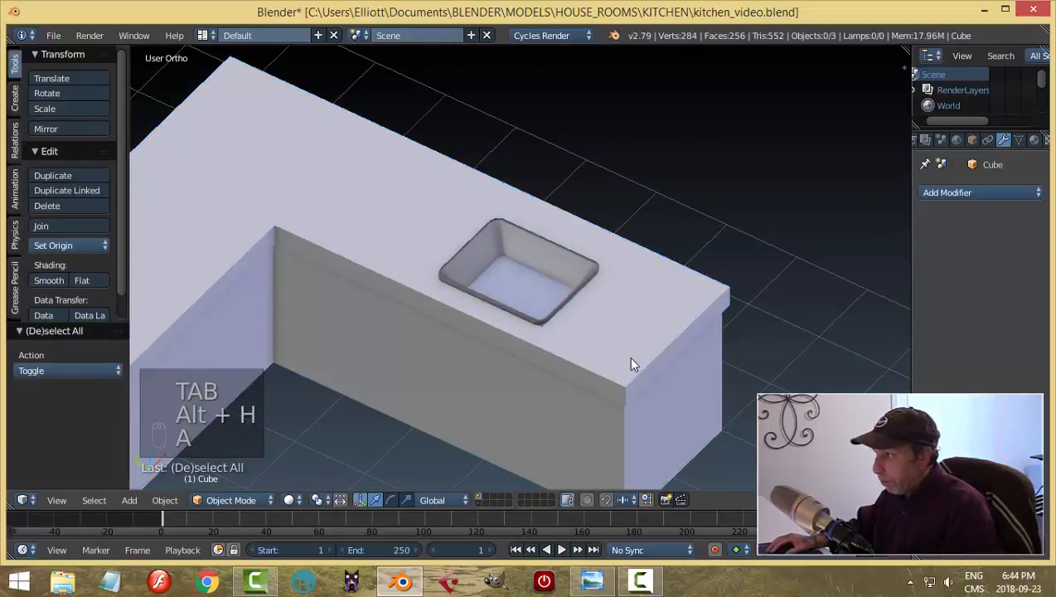
middle_click_drag(629, 360, 522, 356)
scroll(547, 371, "up", 3)
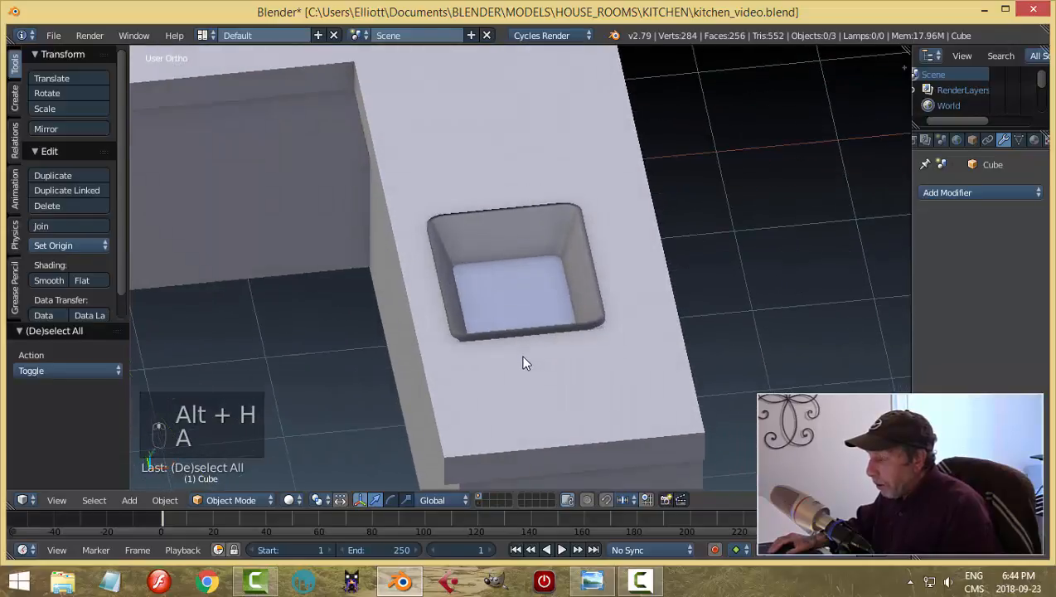
Step: Raise the sink basin 0.675 along Z, clear of the countertop
right_click(571, 311)
middle_click_drag(580, 312, 551, 320)
right_click(540, 265)
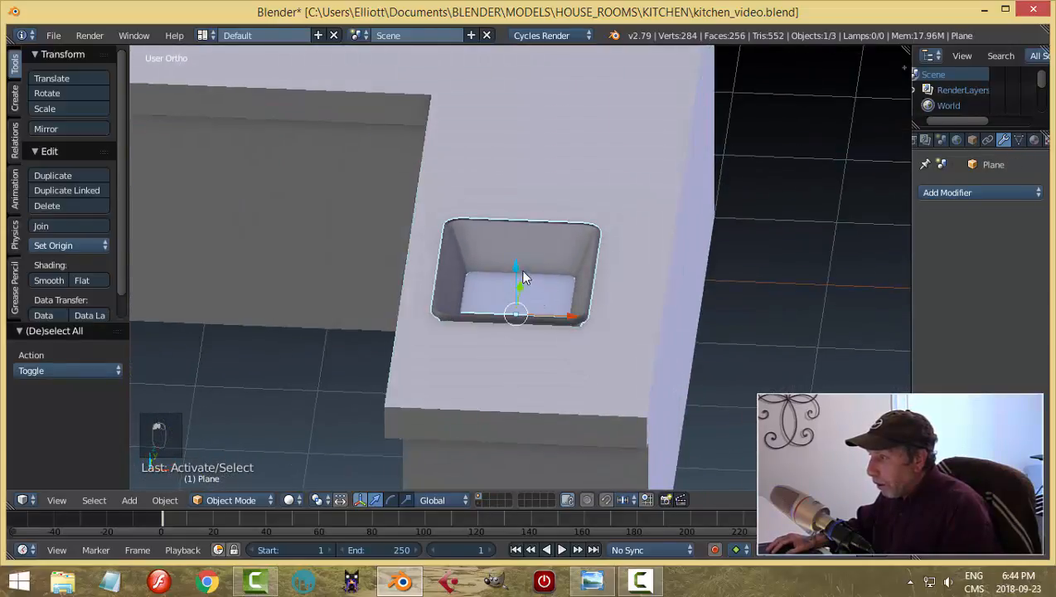
left_click_drag(517, 270, 531, 194)
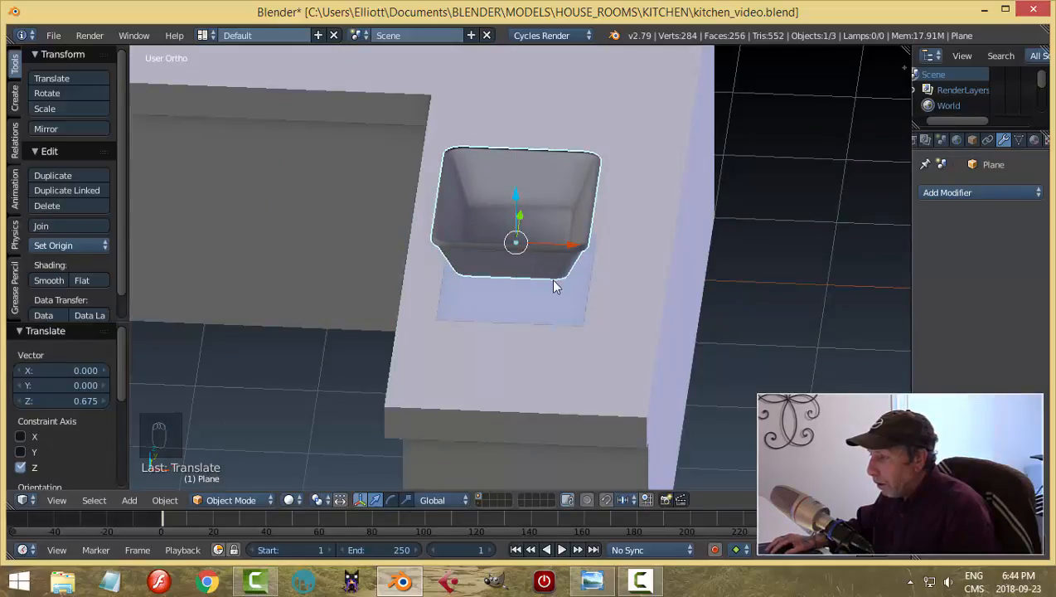
Step: Delete the countertop's remaining face beneath the basin in Edit Mode, then return to Object Mode
right_click(552, 288)
key("Tab")
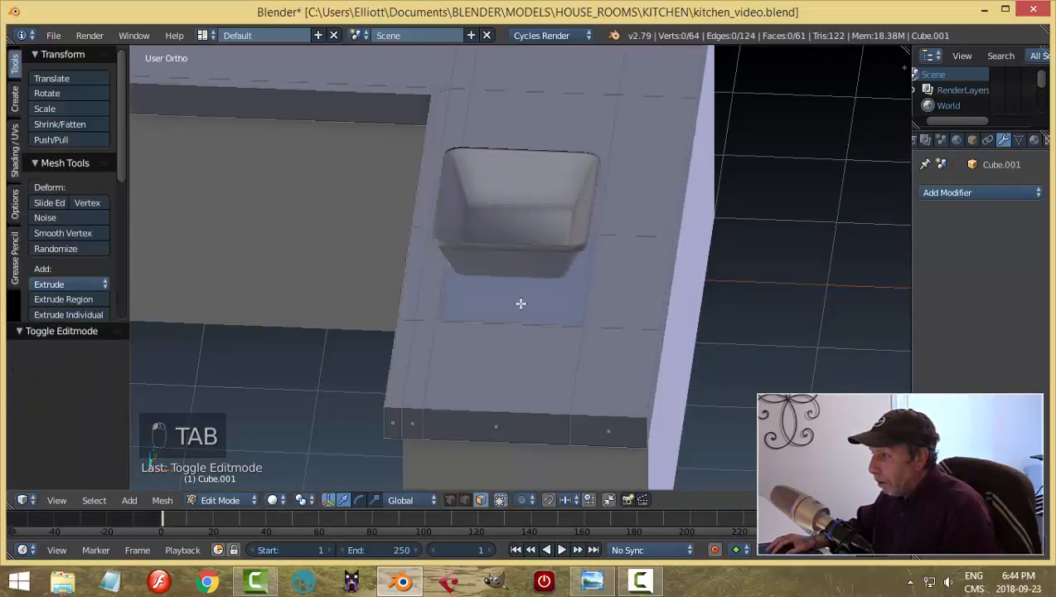
right_click(520, 304)
key("x")
left_click(521, 304)
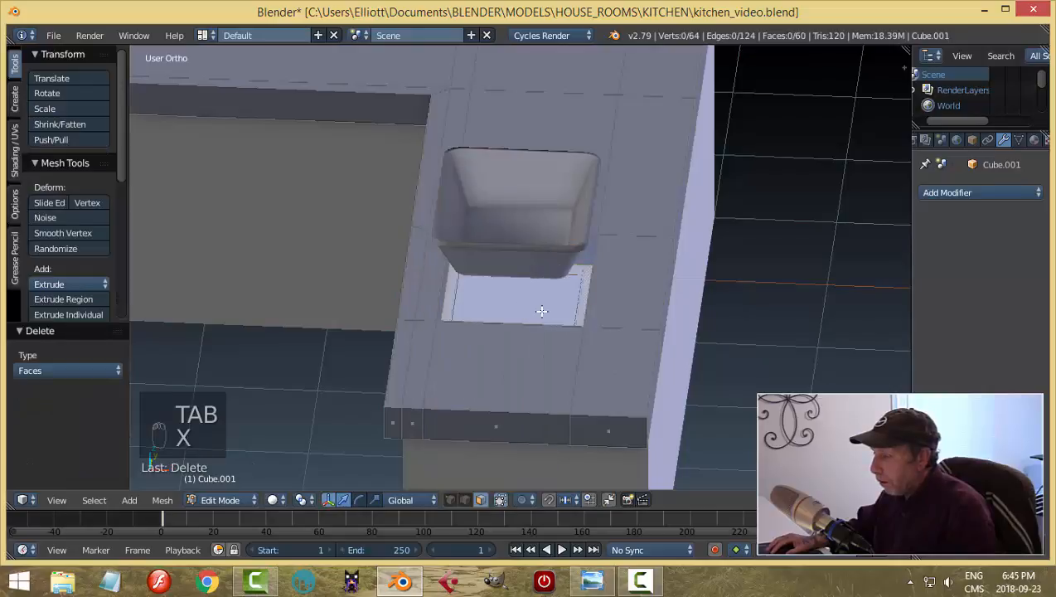
key("Tab")
Step: Lower the sink basin 0.712 along Z into the countertop opening
right_click(509, 252)
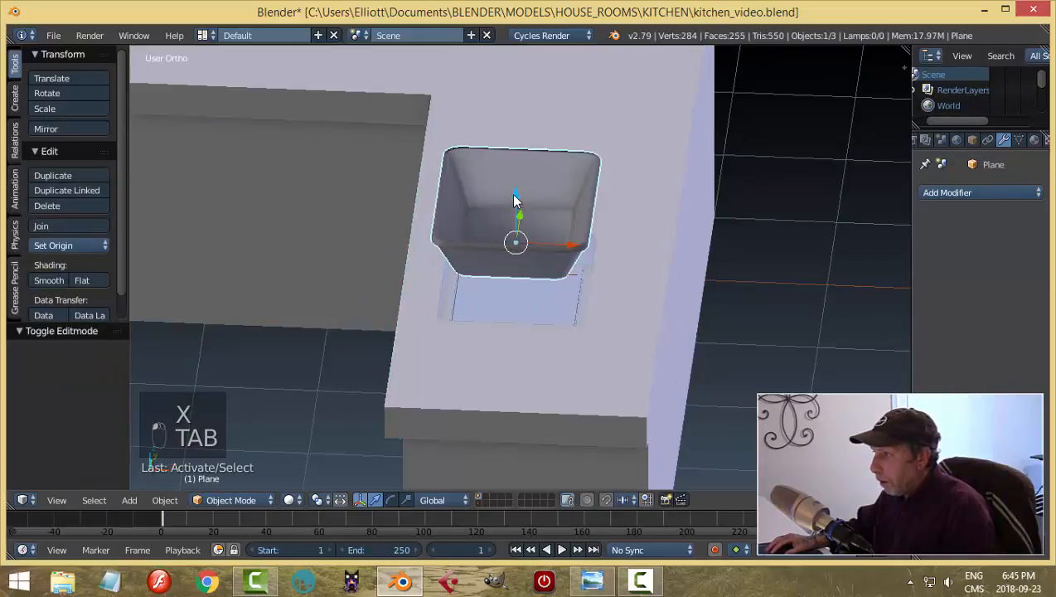
left_click_drag(514, 199, 519, 271)
middle_click_drag(519, 270, 732, 307)
Step: Open the countertop in Edit Mode
right_click(767, 308)
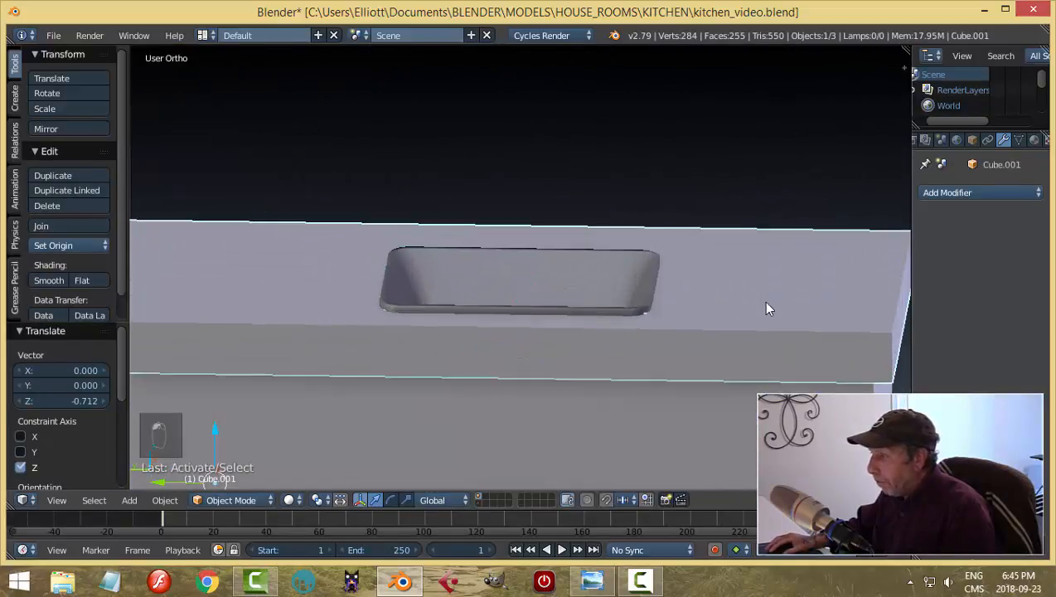
key("Tab")
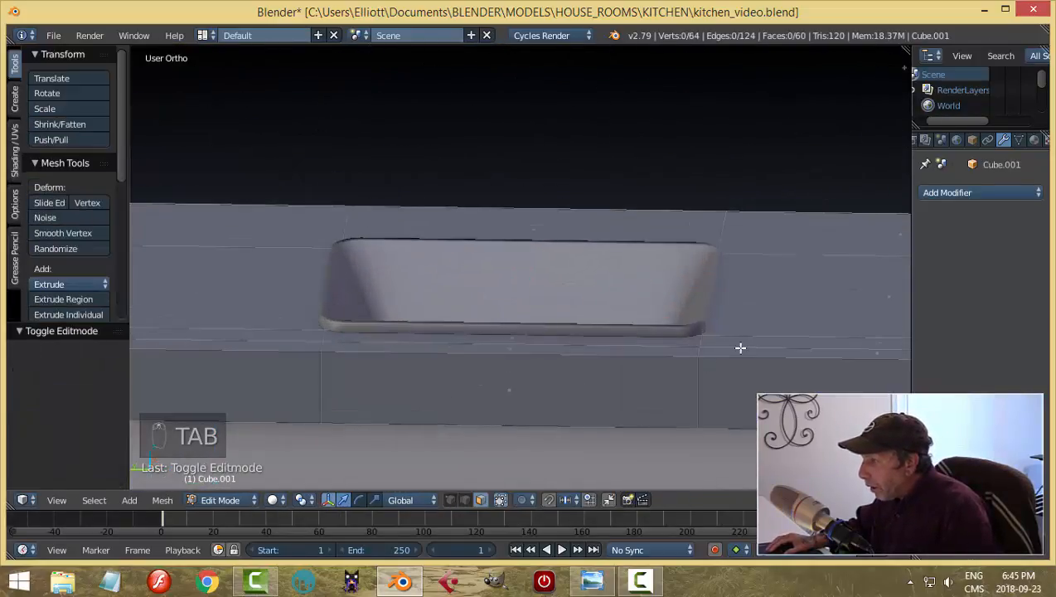
right_click(700, 375, "alt")
key("a")
key("ctrl+Tab")
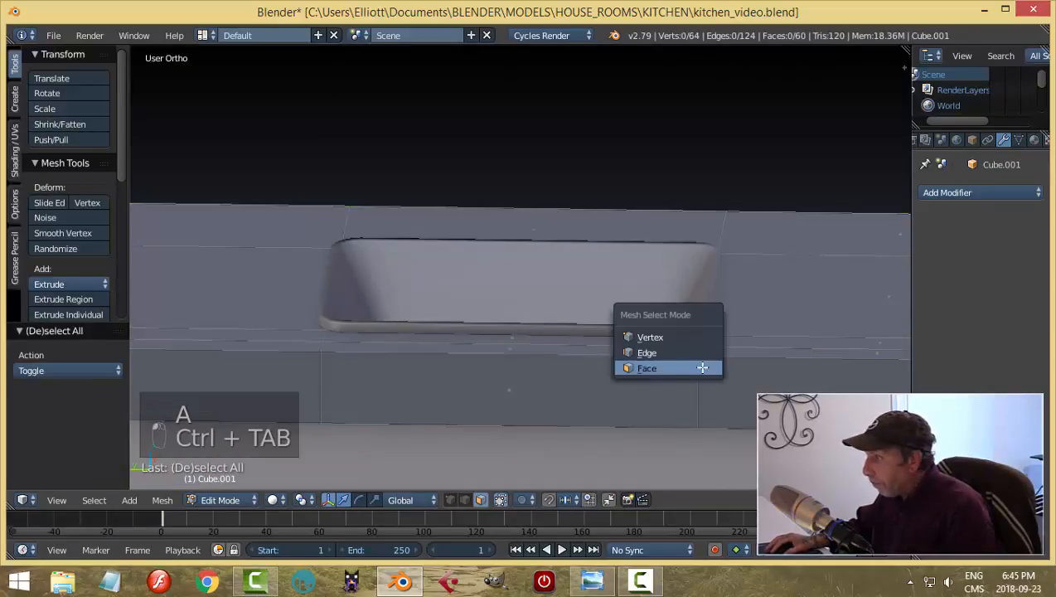
left_click(675, 354)
right_click(696, 377, "alt")
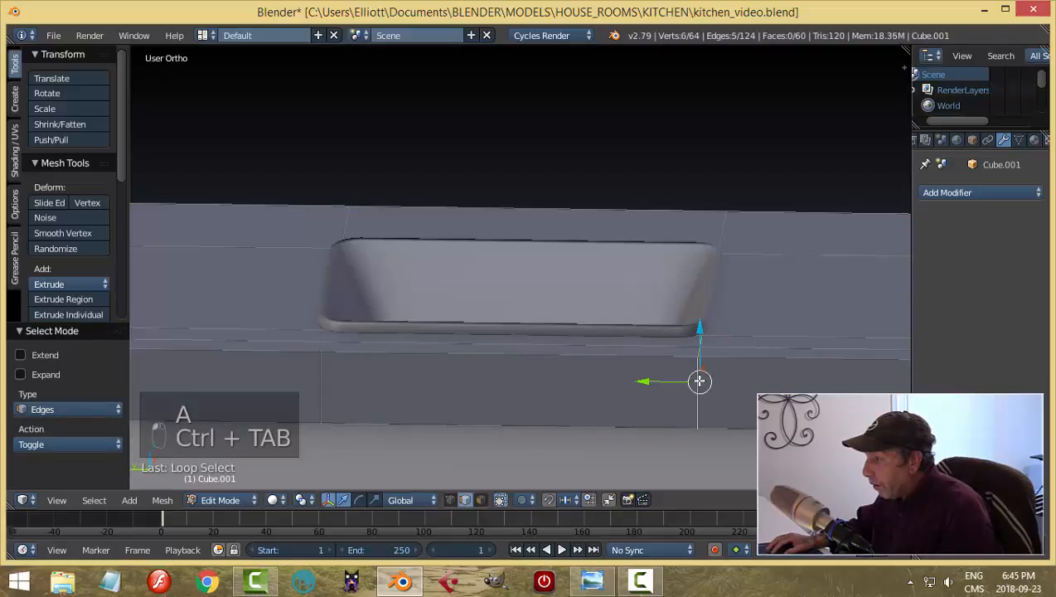
middle_click_drag(776, 304, 711, 307)
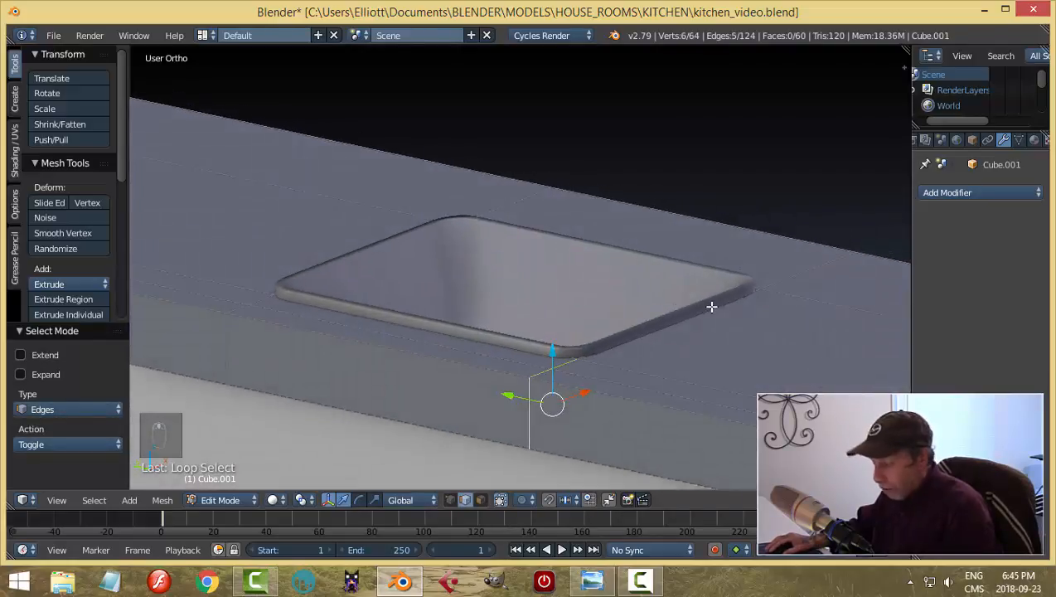
key("a")
Step: Display the countertop in wireframe shading and switch to vertex select mode
key("z")
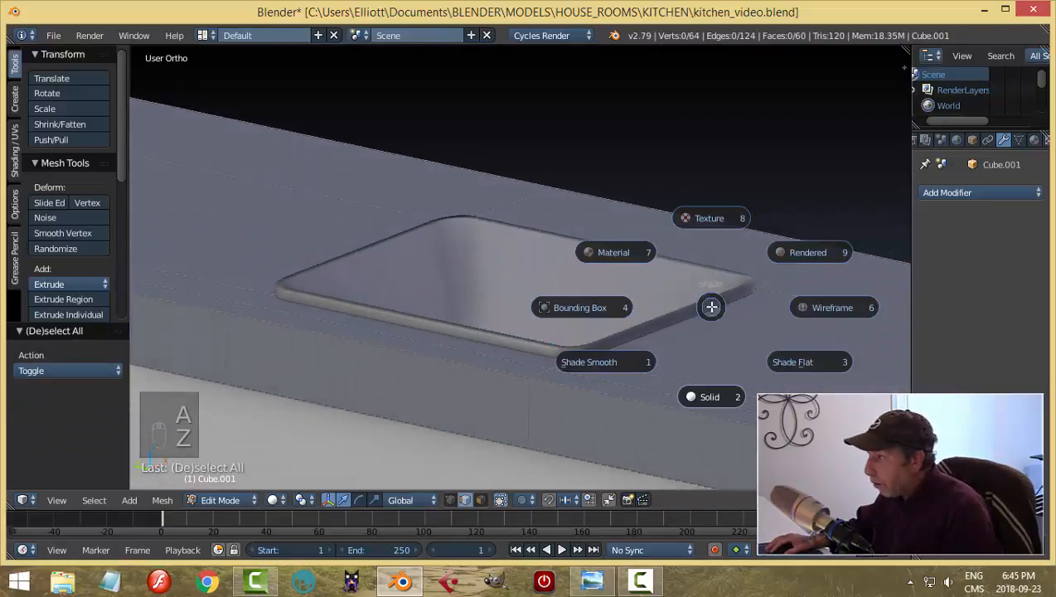
left_click(807, 311)
scroll(637, 374, "up", 2)
scroll(637, 374, "up", 2)
key("ctrl+Tab")
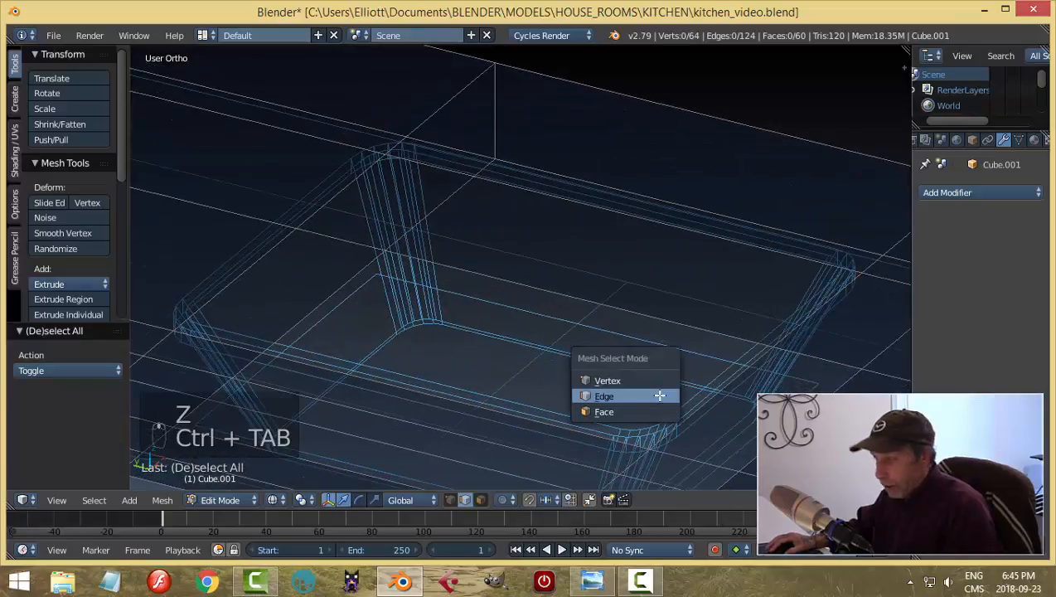
left_click(632, 375)
Step: Move the opening's two top corner vertices nearest the arm's free end 0.020 along Y, then restore solid shading
middle_click_drag(729, 412, 700, 407)
right_click(683, 396)
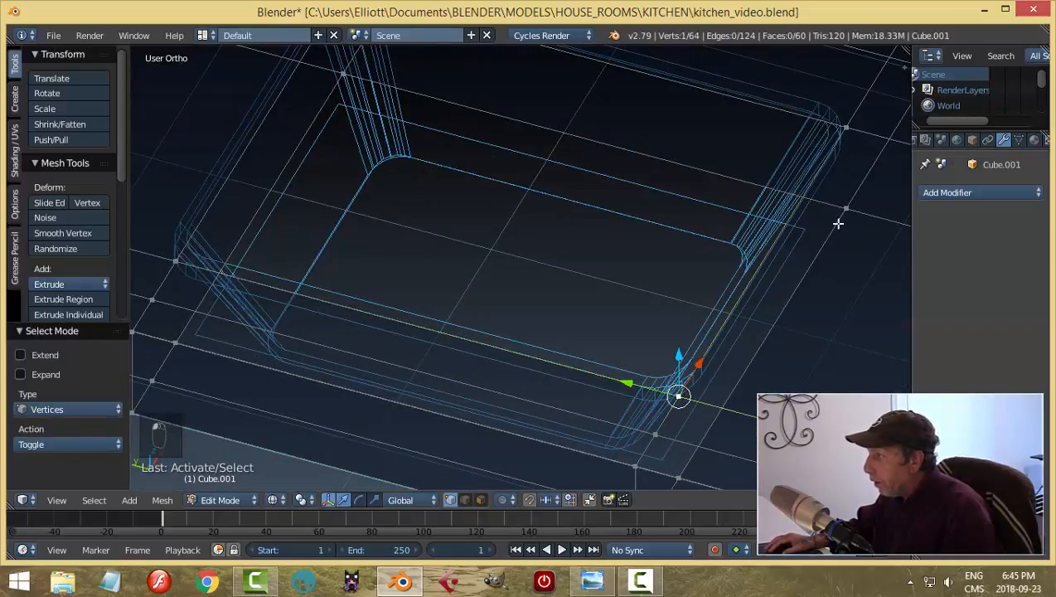
right_click(849, 125, "shift")
middle_click_drag(785, 309, 672, 276)
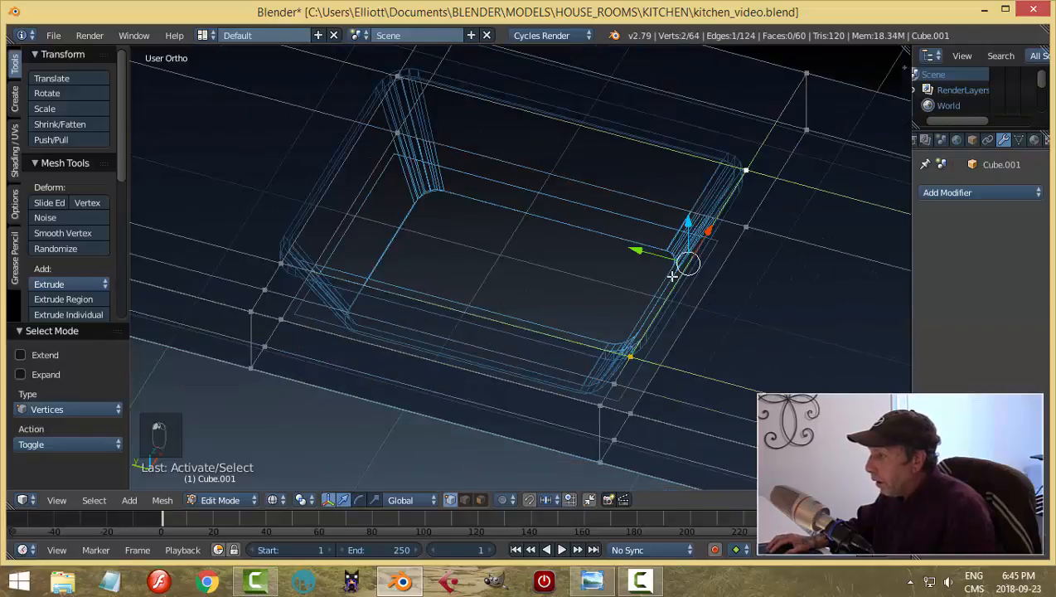
key("g")
key("y")
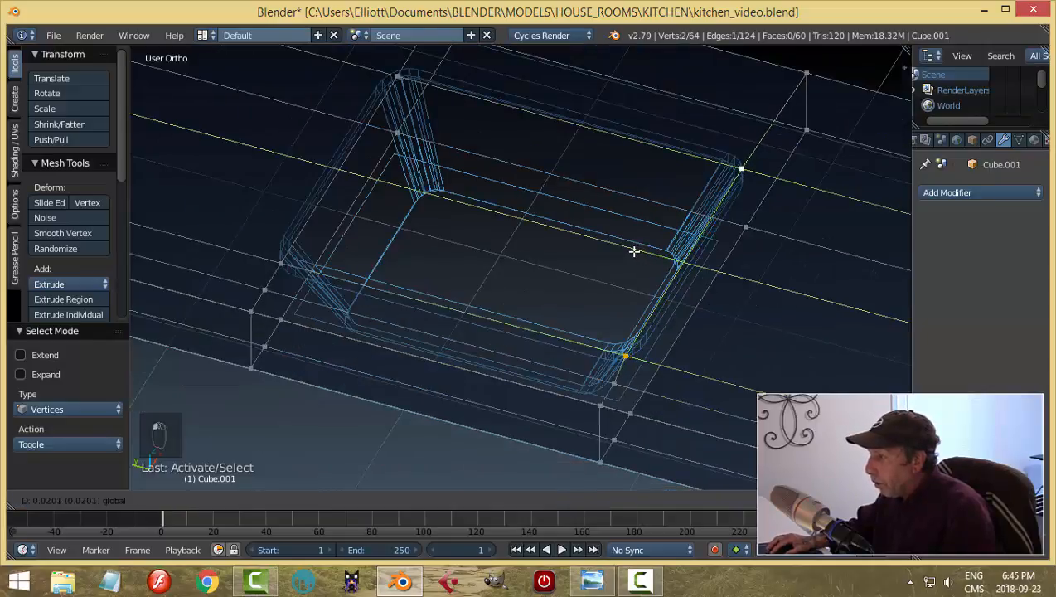
left_click(633, 250)
key("z")
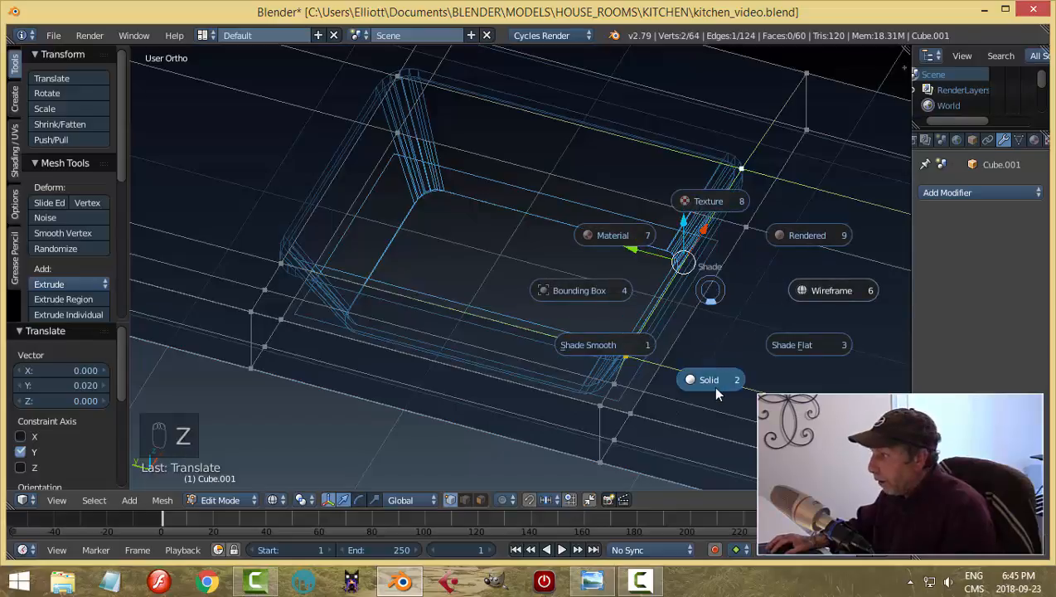
left_click(712, 386)
mouse_move(677, 370)
middle_mouse_down()
mouse_move(714, 320)
mouse_move(714, 394)
mouse_move(686, 379)
mouse_move(703, 361)
middle_mouse_up()
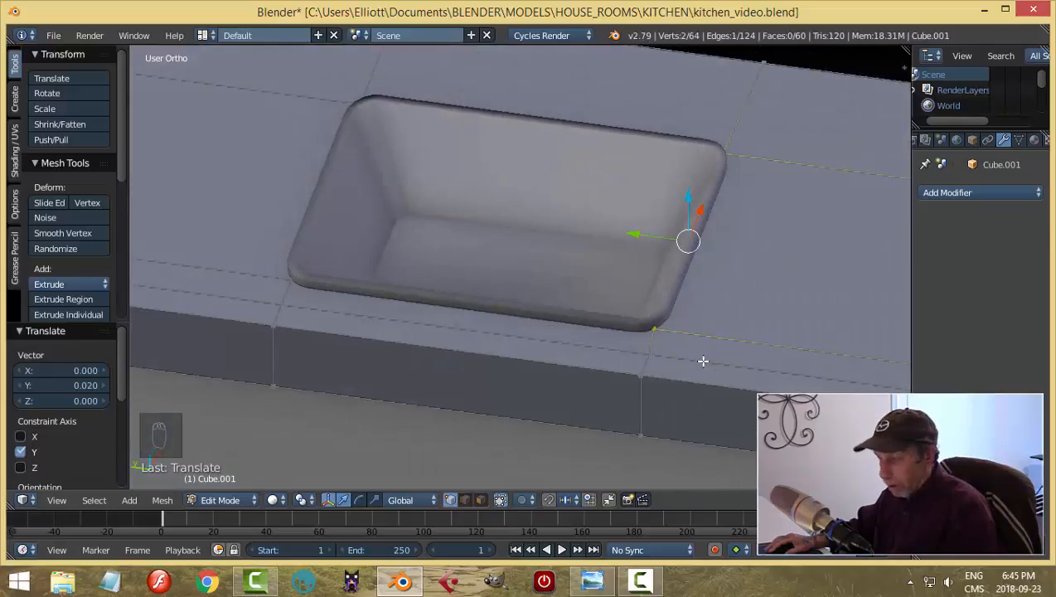
Step: Leave Edit Mode and lower the sink basin 0.013 along Z
key("a")
key("Tab")
left_click(645, 351)
right_click(559, 315)
middle_click_drag(621, 352, 565, 312)
left_click_drag(524, 261, 525, 271)
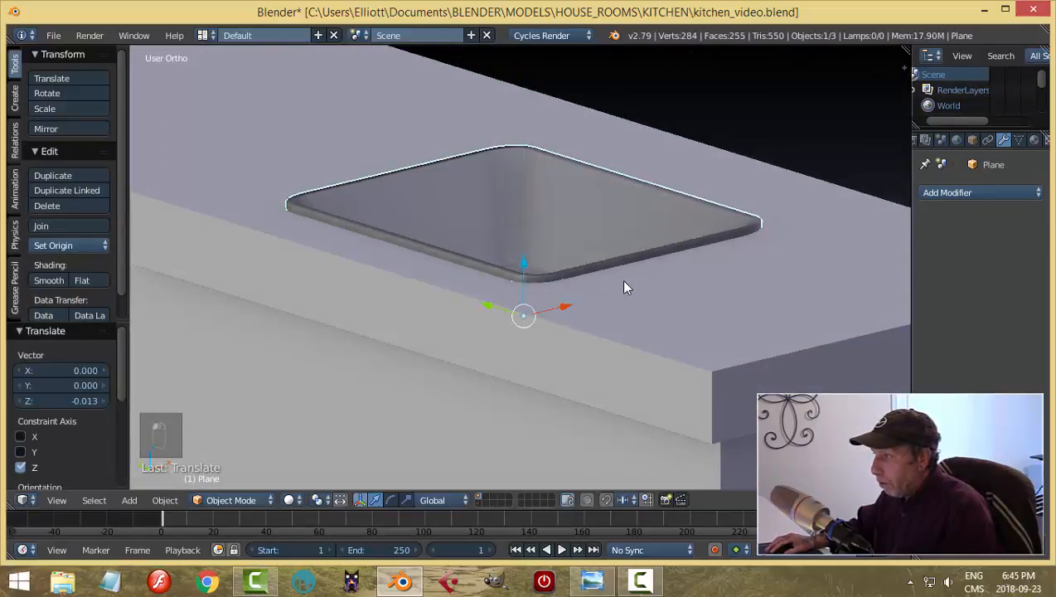
key("a")
middle_click_drag(623, 287, 403, 306)
scroll(596, 289, "down", 4)
scroll(570, 300, "up", 4)
Step: Nudge the sink basin up slightly along Z so its rim sits on the countertop
right_click(543, 275)
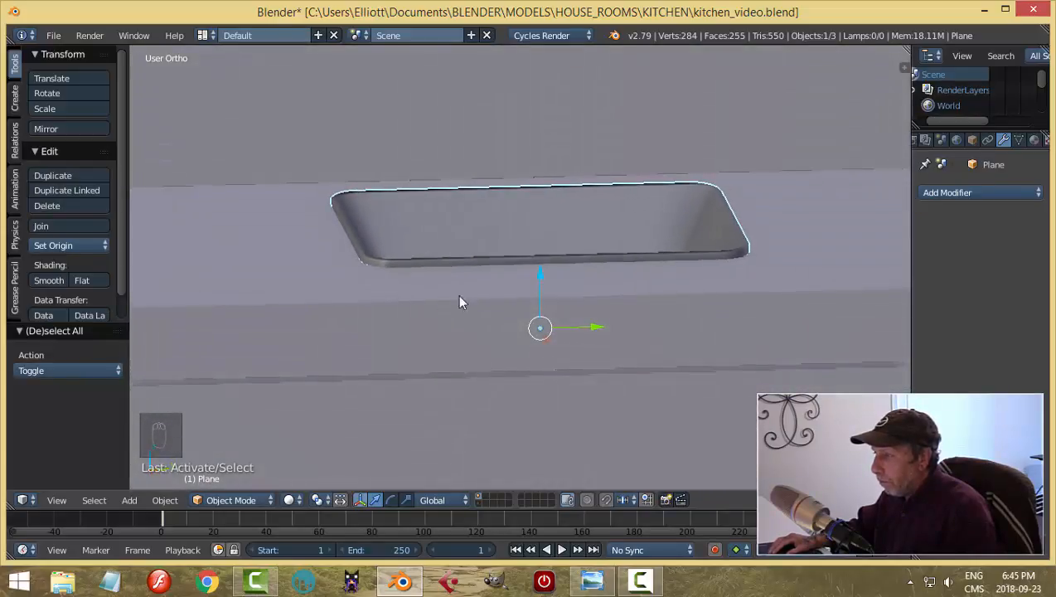
key("a")
scroll(580, 307, "down", 4)
middle_click_drag(565, 306, 546, 296)
scroll(511, 262, "up", 3)
right_click(512, 261)
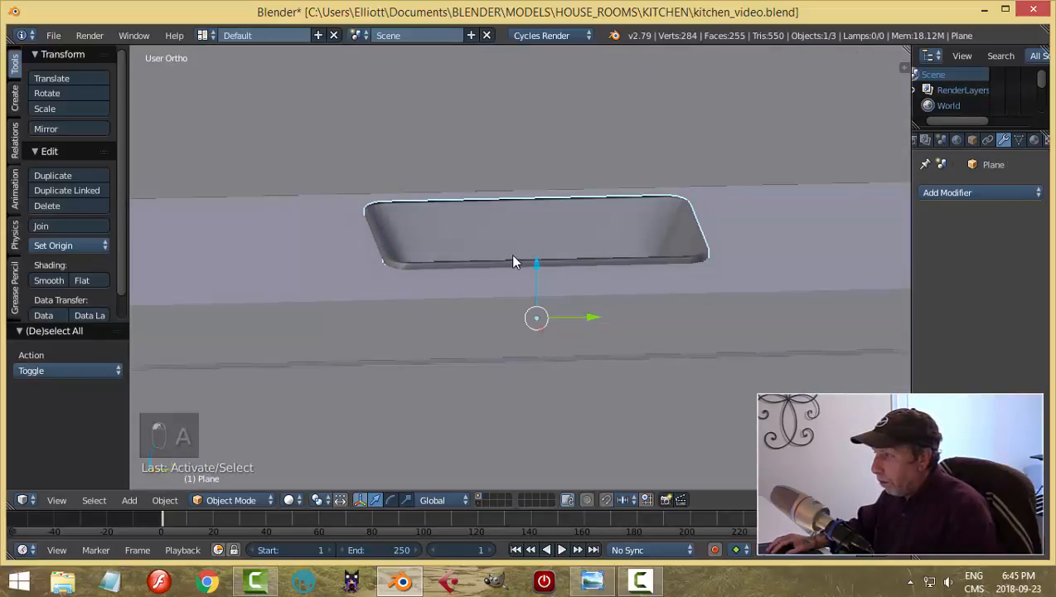
left_click_drag(535, 267, 536, 264)
key("a")
Step: Save the kitchen file over the existing version
middle_click_drag(597, 299, 627, 357)
key("ctrl+s")
left_click(627, 352)
scroll(538, 332, "down", 4)
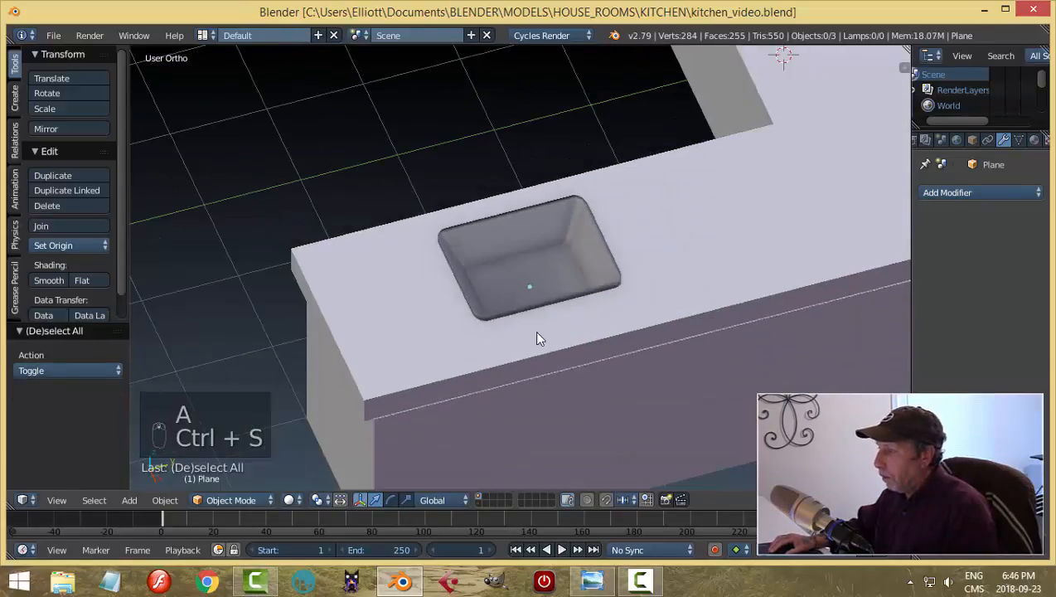
middle_click_drag(537, 333, 561, 352)
scroll(556, 363, "up", 3)
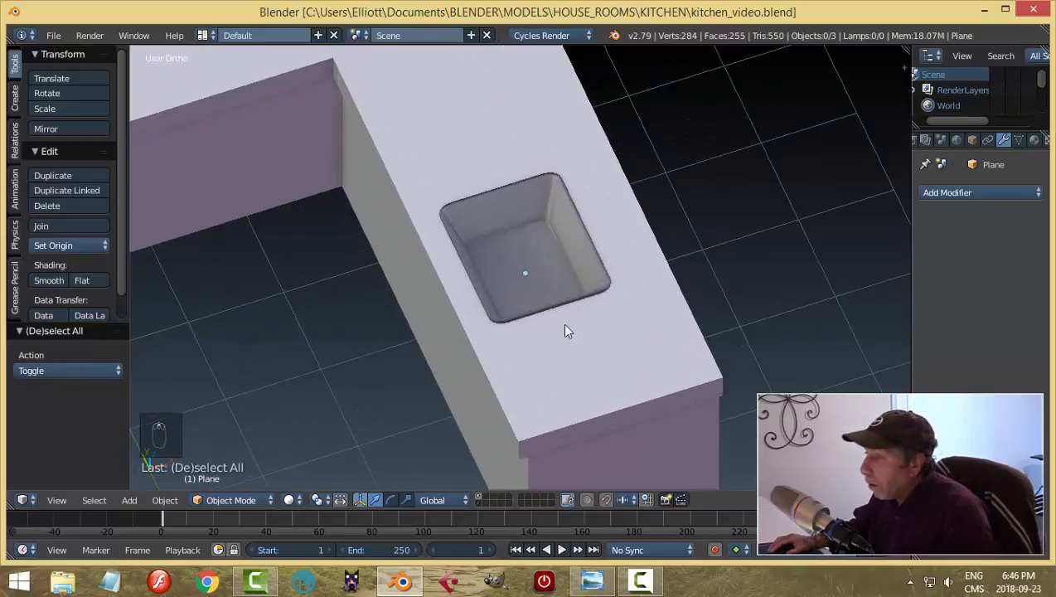
middle_click_drag(638, 290, 692, 270)
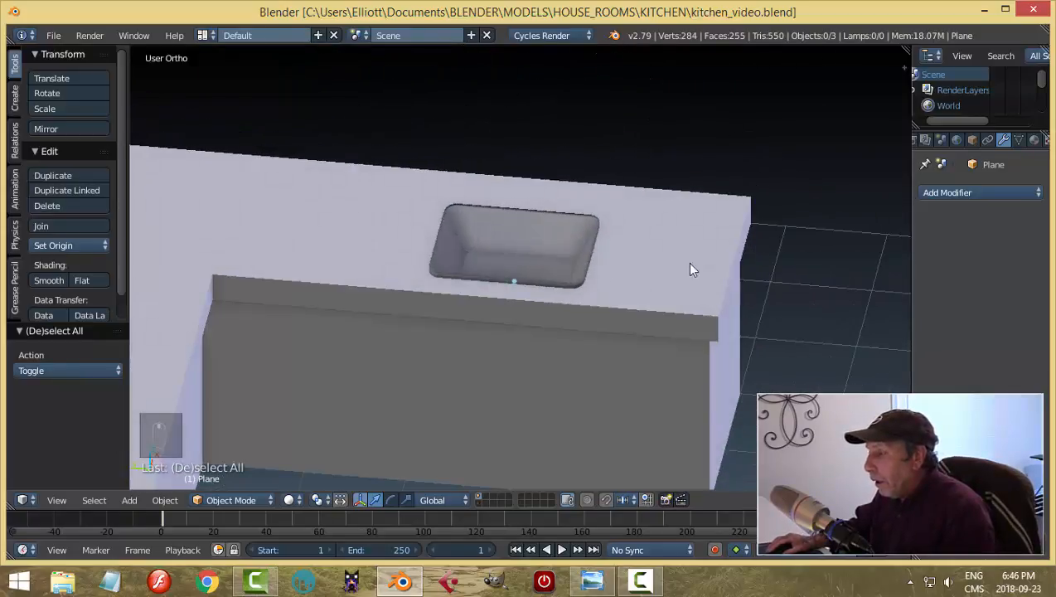
Step: Snap the 3D cursor to the sink basin's origin
right_click(528, 238)
key("shift+a")
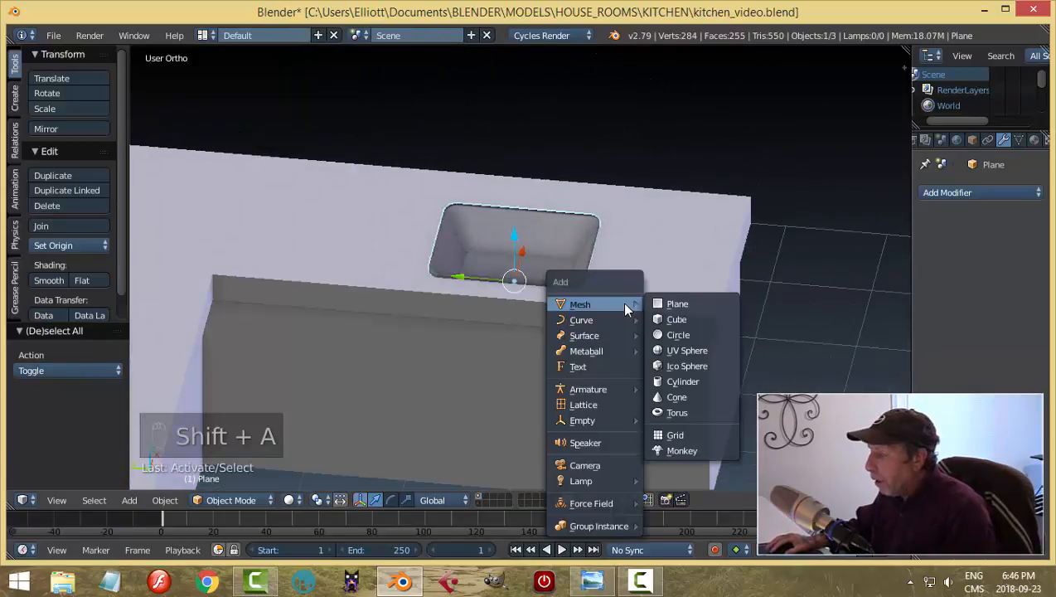
key("Escape")
key("shift+s")
key("shift+s")
left_click(625, 308)
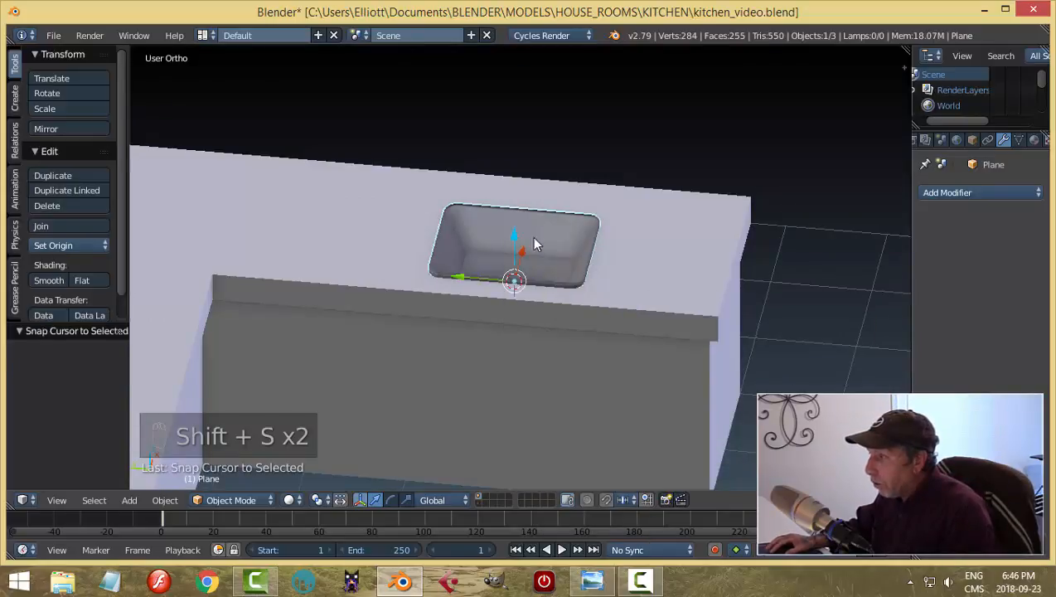
middle_click_drag(609, 294, 543, 271)
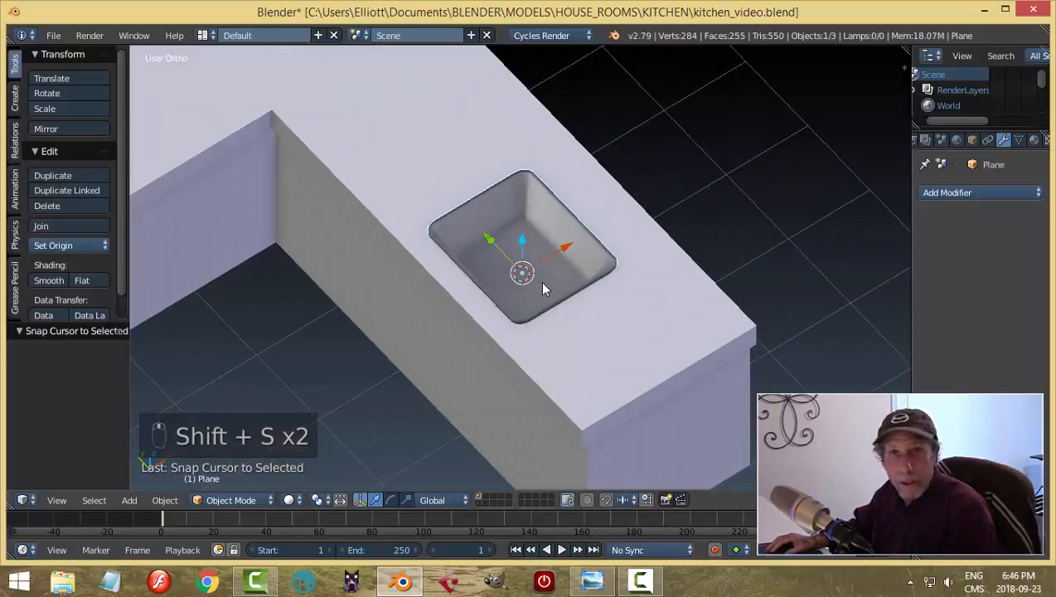
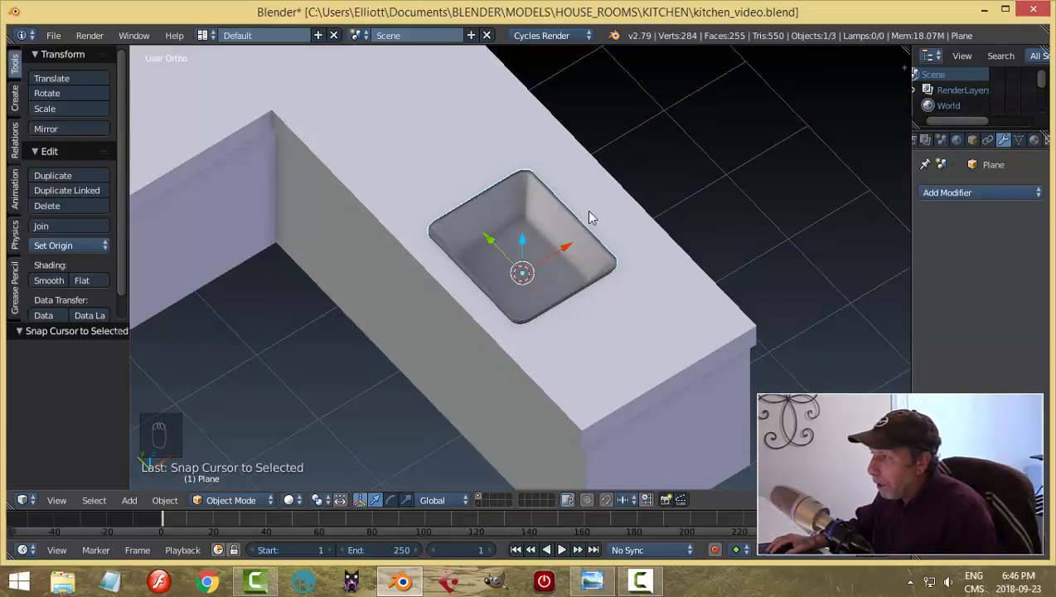
Step: Add a cylinder mesh at the 3D cursor and set it to 24 vertices
middle_click_drag(593, 265, 651, 264)
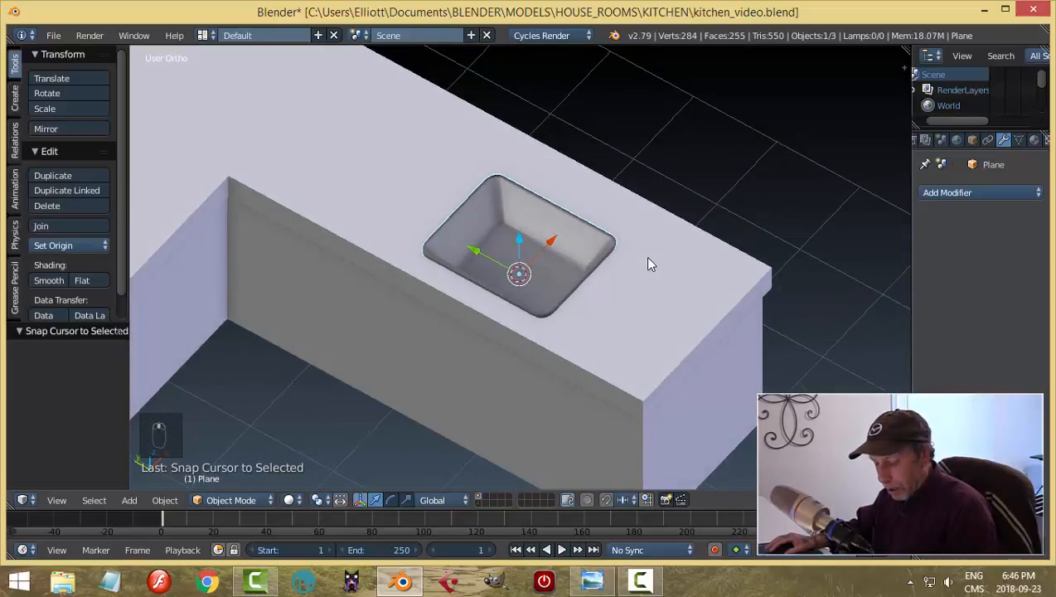
key("shift+a")
mouse_move(647, 257)
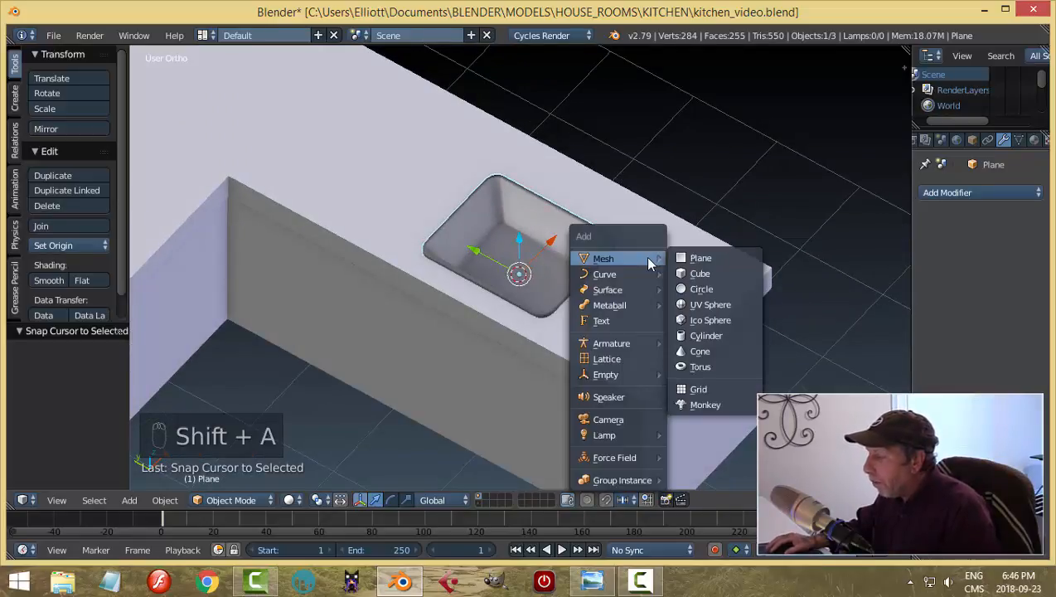
left_click(700, 335)
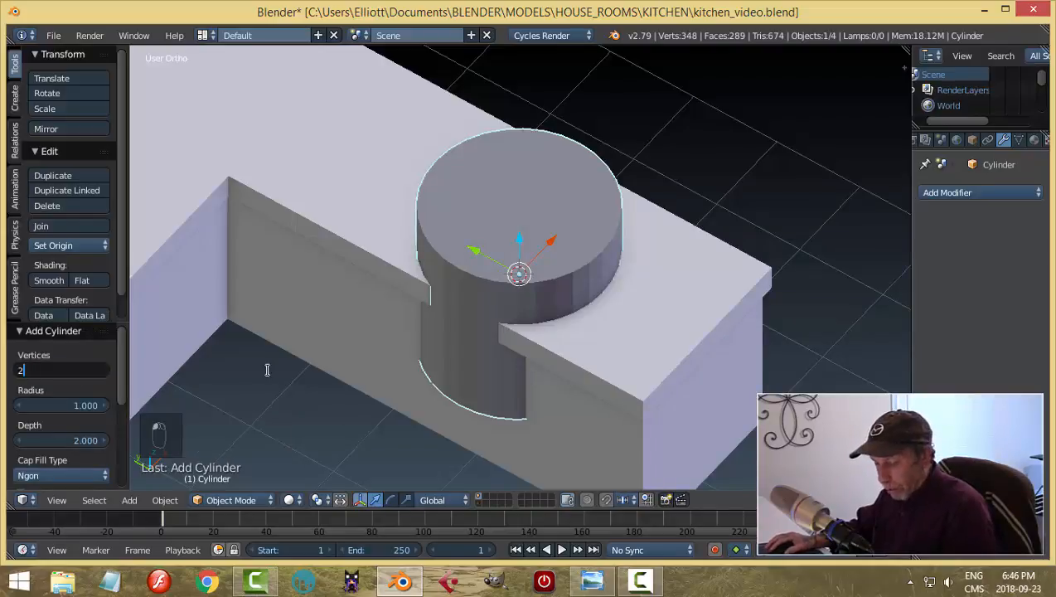
key("Return")
Step: Move the cylinder along X from the sink basin toward the outer long edge of the countertop
middle_click_drag(507, 234, 600, 272)
key("g")
key("x")
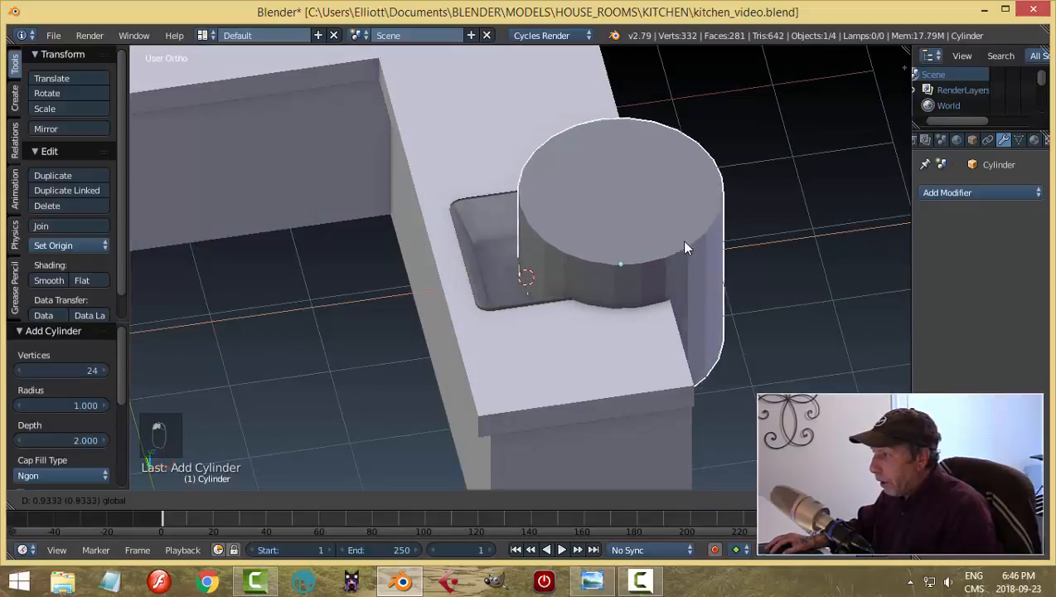
left_click(681, 239)
Step: Enter Edit Mode and scale the whole cylinder mesh uniformly to 0.124
key("Tab")
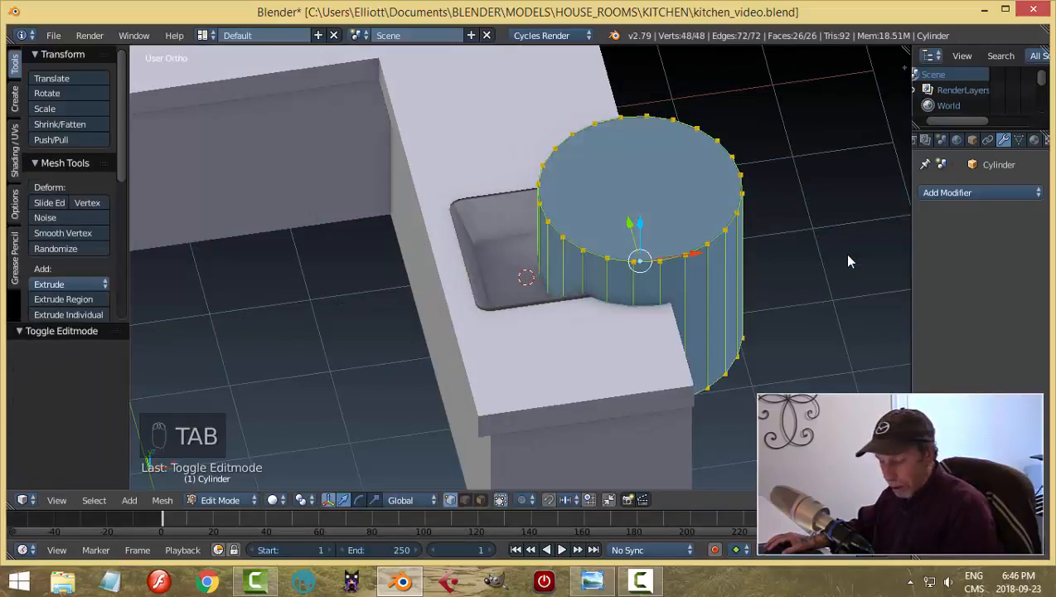
key("s")
left_click(667, 253)
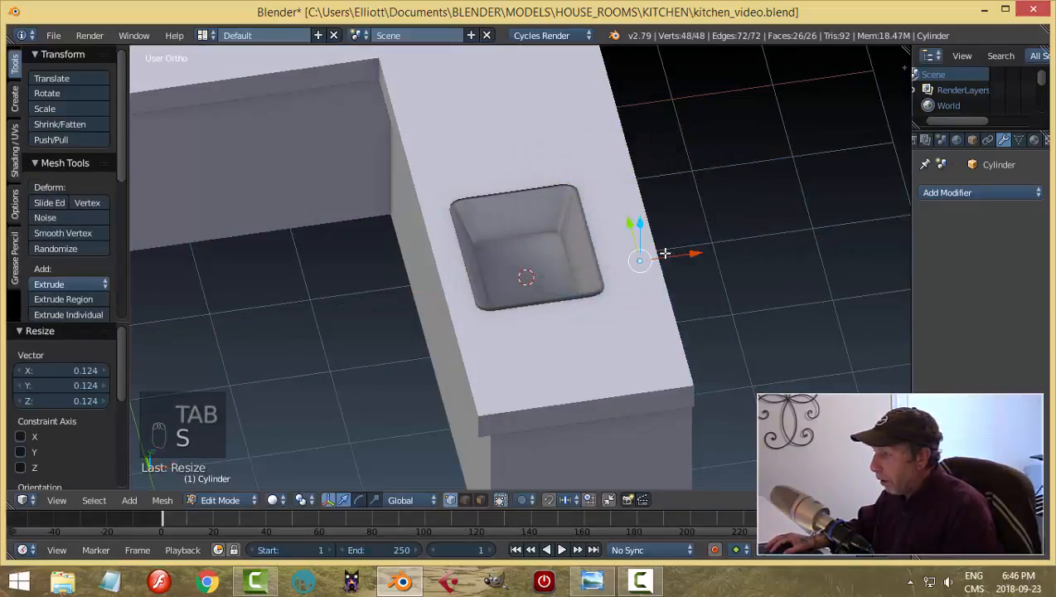
Step: Place the small cylinder on the countertop behind the sink by moving it -0.138 along X, 0.463 up Z and -0.116 along X
key("g")
key("x")
left_click_drag(681, 256, 682, 256)
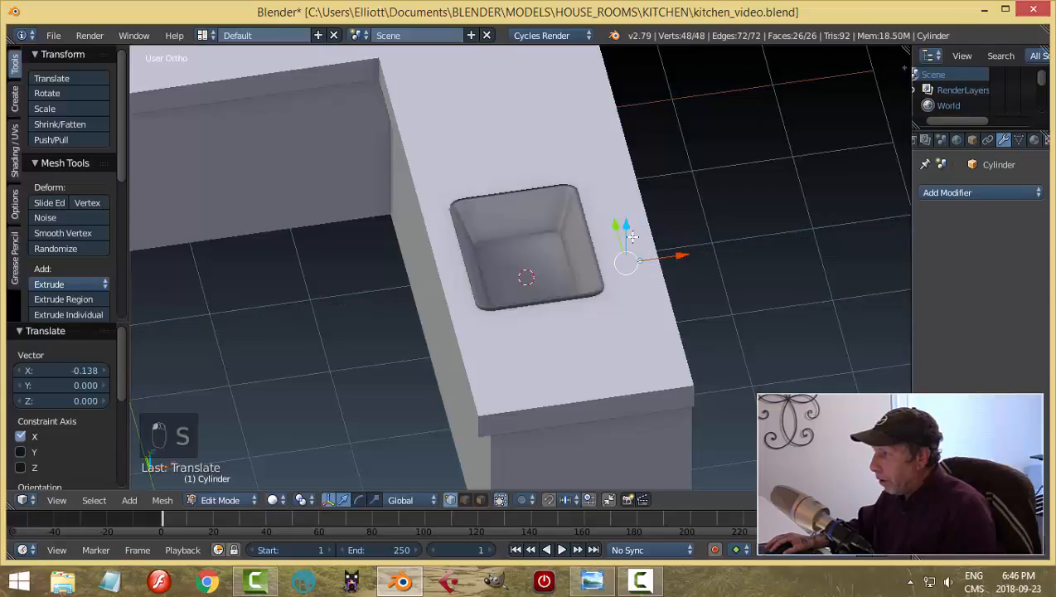
middle_click_drag(753, 270, 635, 257)
left_click_drag(617, 259, 621, 226)
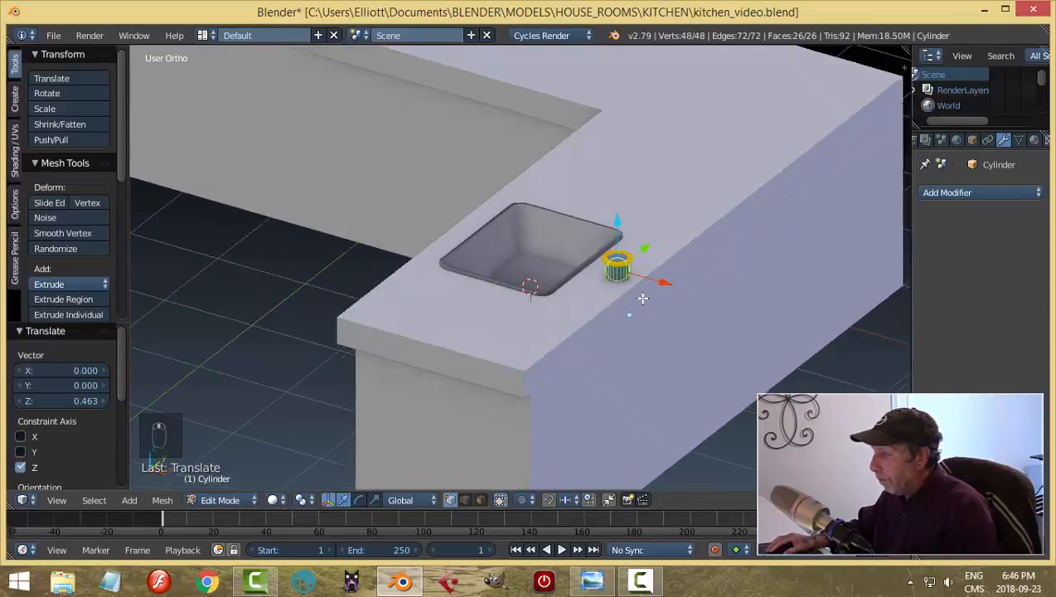
middle_click_drag(639, 299, 724, 320)
left_click_drag(678, 215, 668, 220)
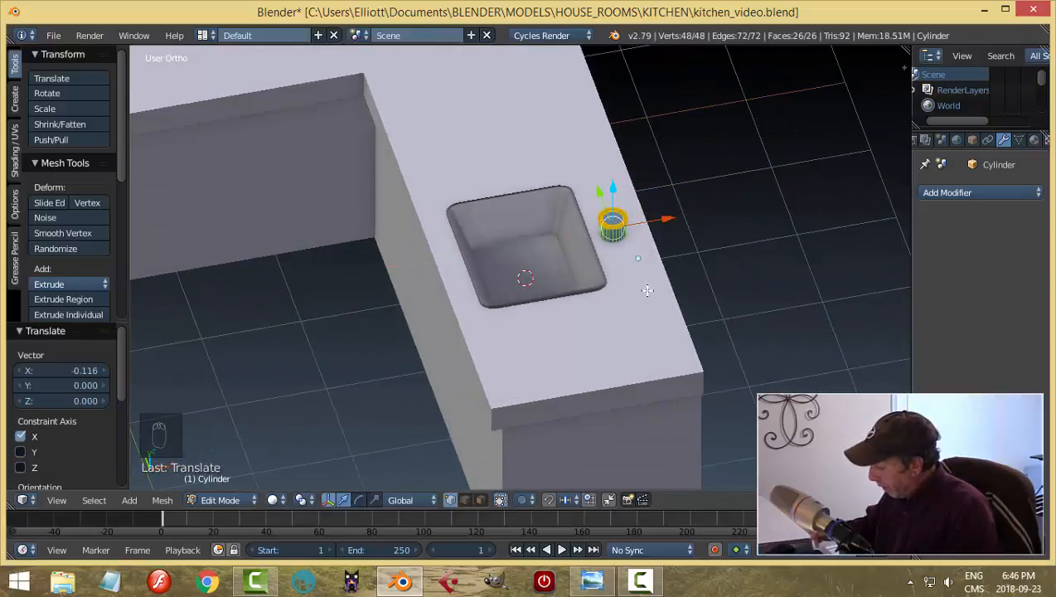
Step: Frame the small cylinder, examine the faucet in the kitchen2.png reference in Windows Photo Viewer, and return to Blender
key("KP_Decimal")
scroll(647, 290, "down", 4)
middle_click_drag(547, 325, 686, 324)
left_click(591, 582)
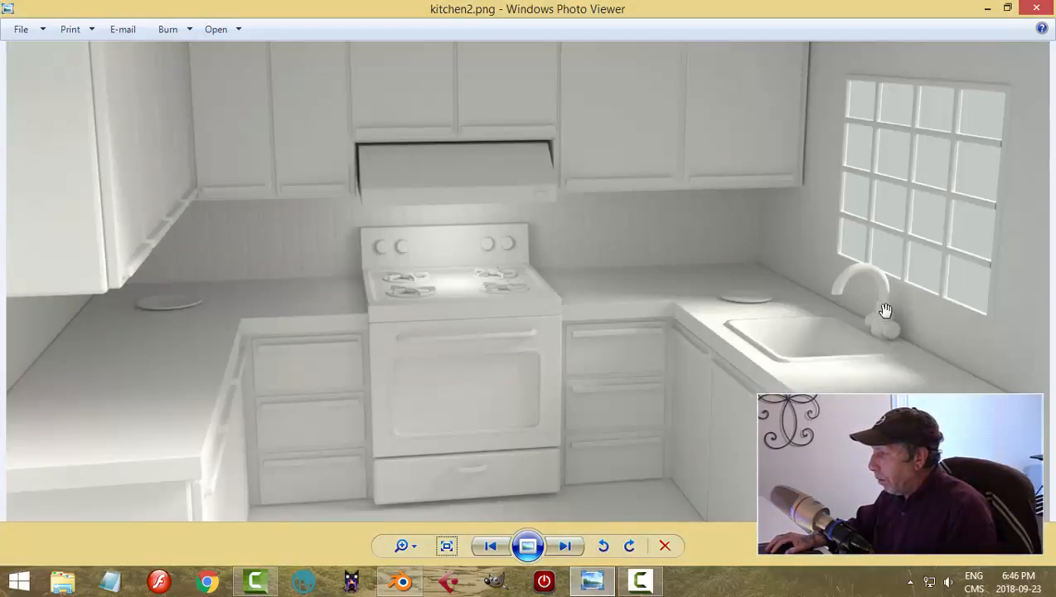
left_click(400, 581)
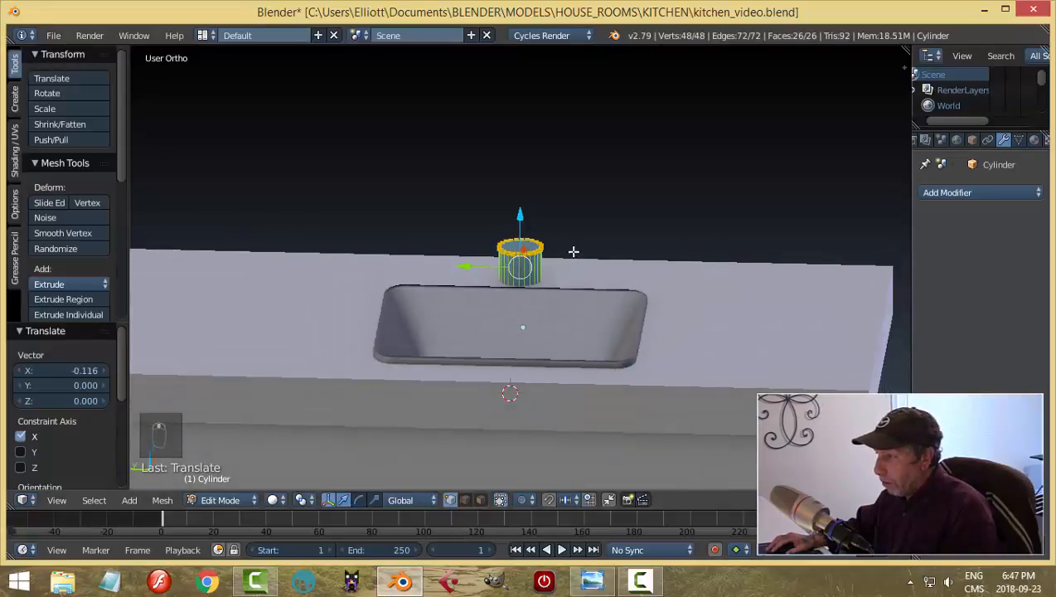
Step: Switch to face selection and recalculate the normals of the whole faucet cylinder
key("a")
key("ctrl+Tab")
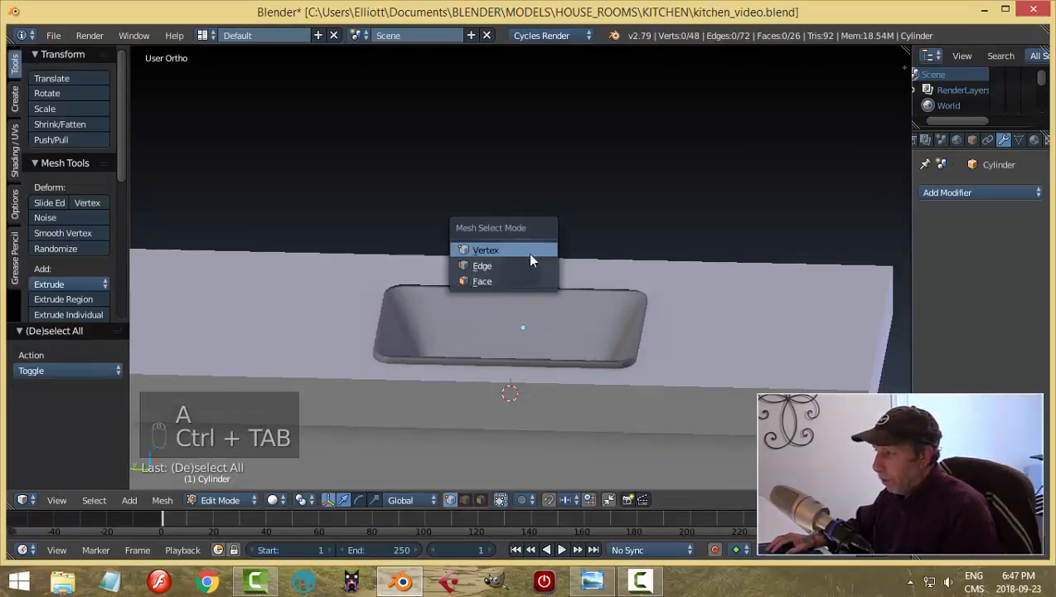
left_click(522, 282)
key("a")
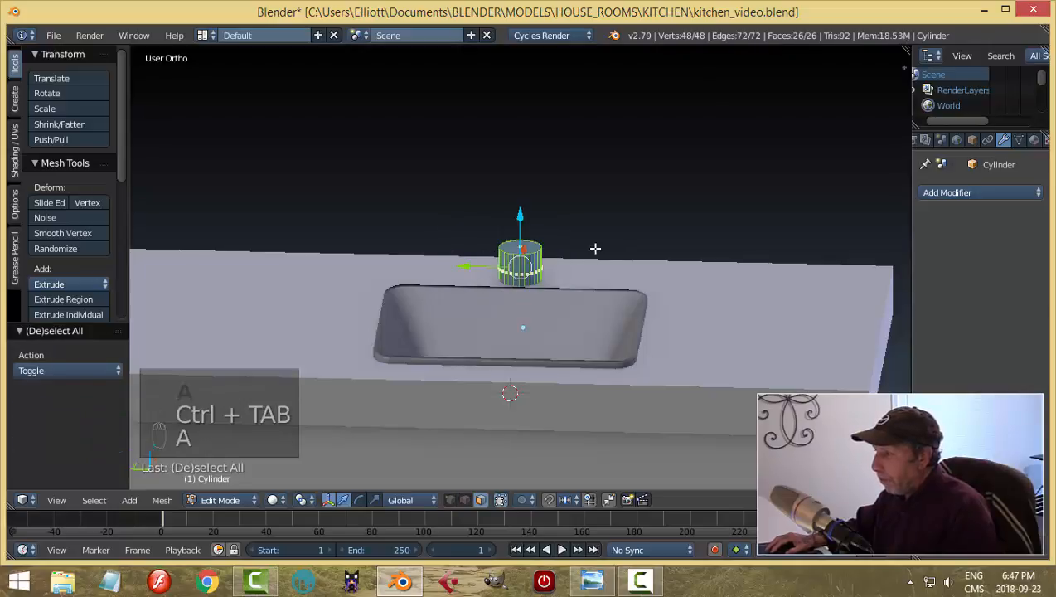
scroll(617, 269, "up", 4)
key("ctrl+n")
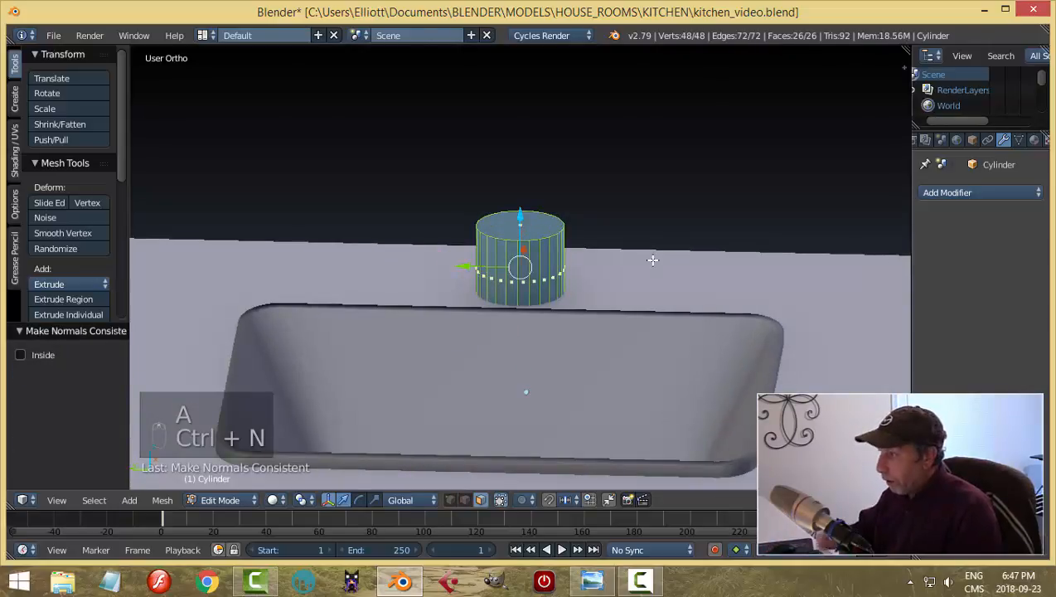
Step: Raise the cylinder's top face 0.047 along Z and inset it by 0.0312
key("a")
right_click(518, 229)
middle_click_drag(617, 282, 545, 247)
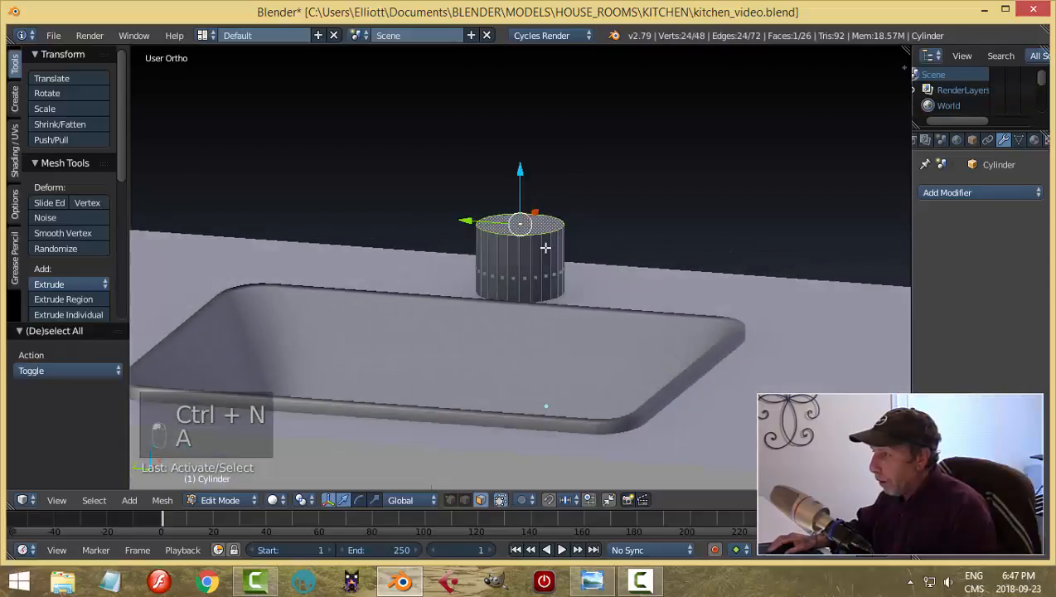
left_click_drag(519, 172, 522, 156)
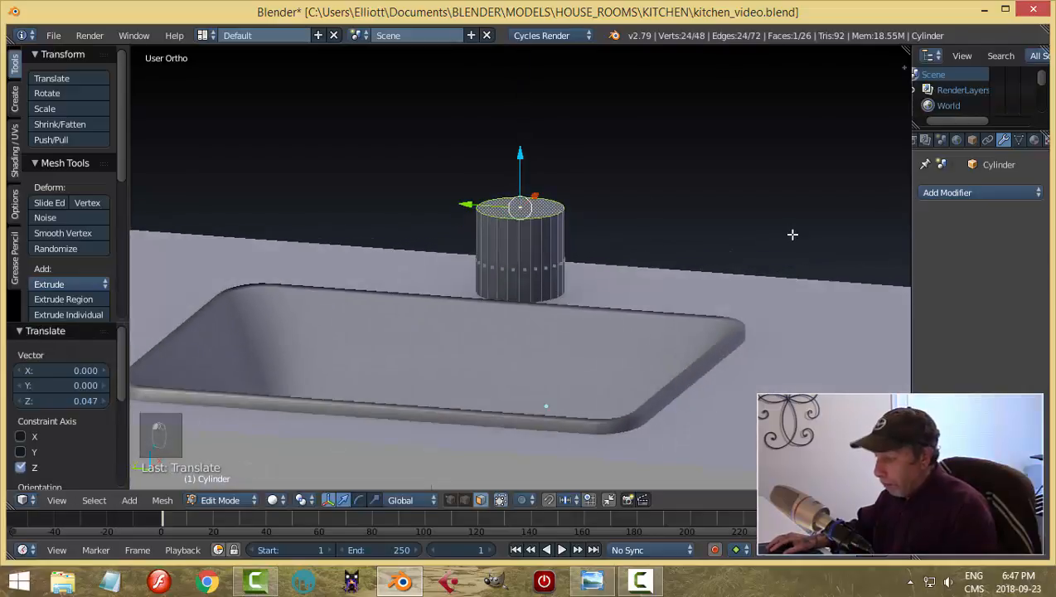
key("i")
left_click(786, 234)
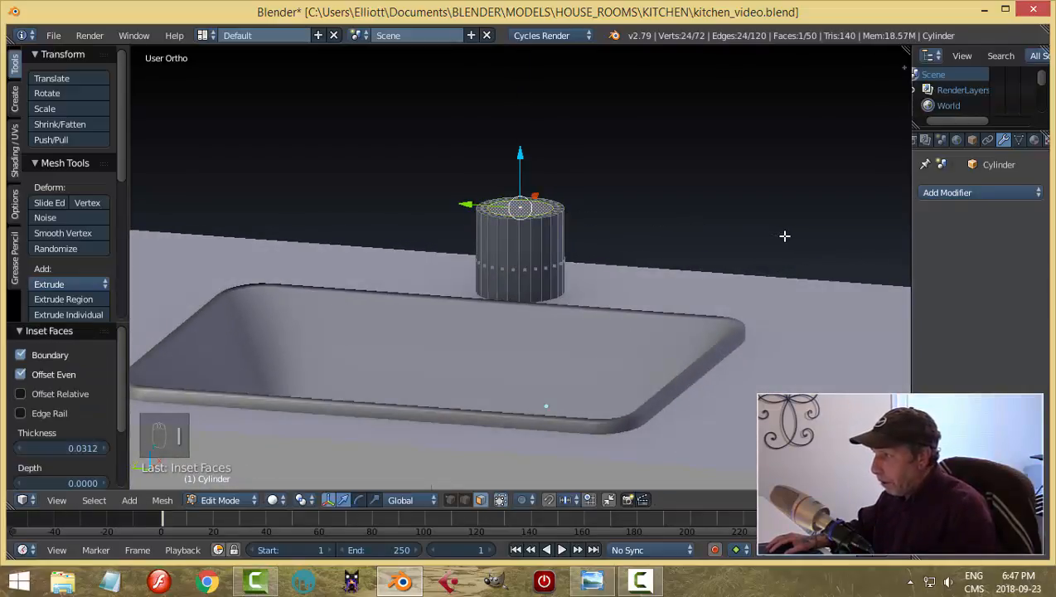
Step: Extrude the inset top face up 0.076, and extrude it upward again by about 0.128 to form the narrower neck
key("e")
left_click(783, 208)
middle_click_drag(774, 250, 534, 298)
scroll(543, 303, "down", 3)
scroll(542, 288, "up", 2)
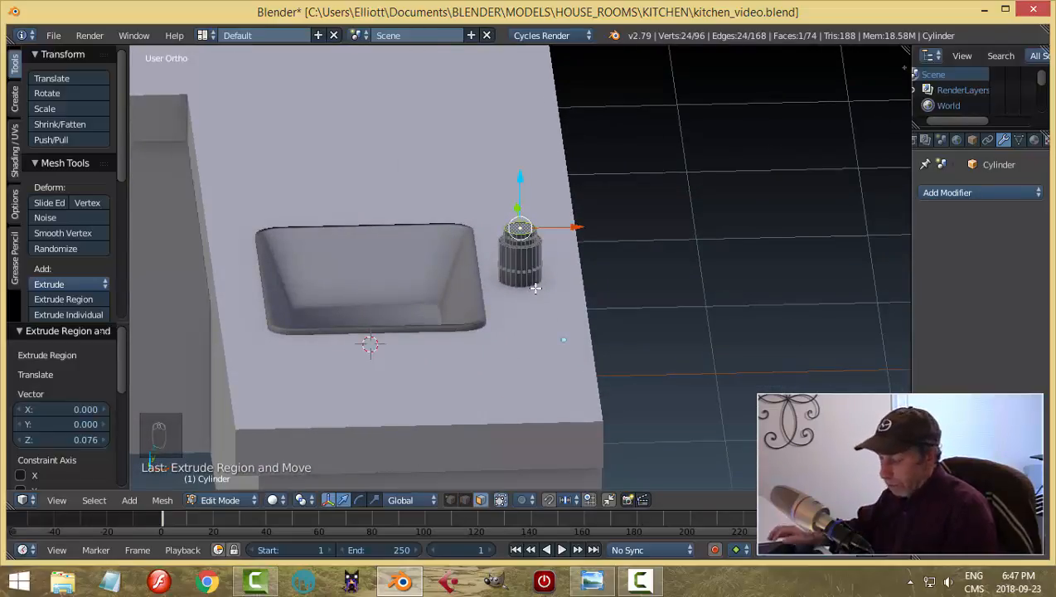
key("e")
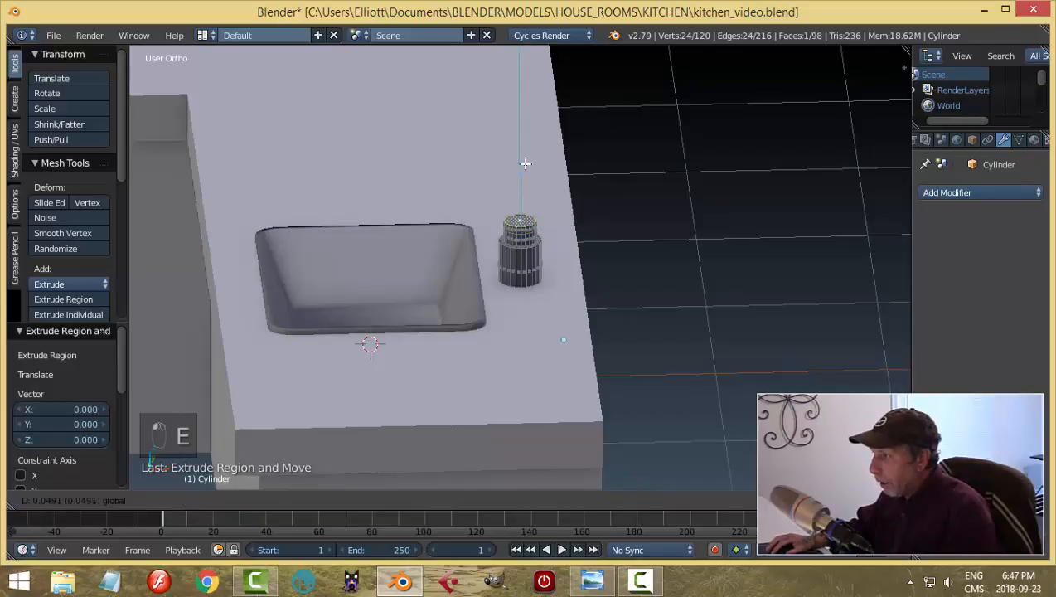
left_click(530, 159)
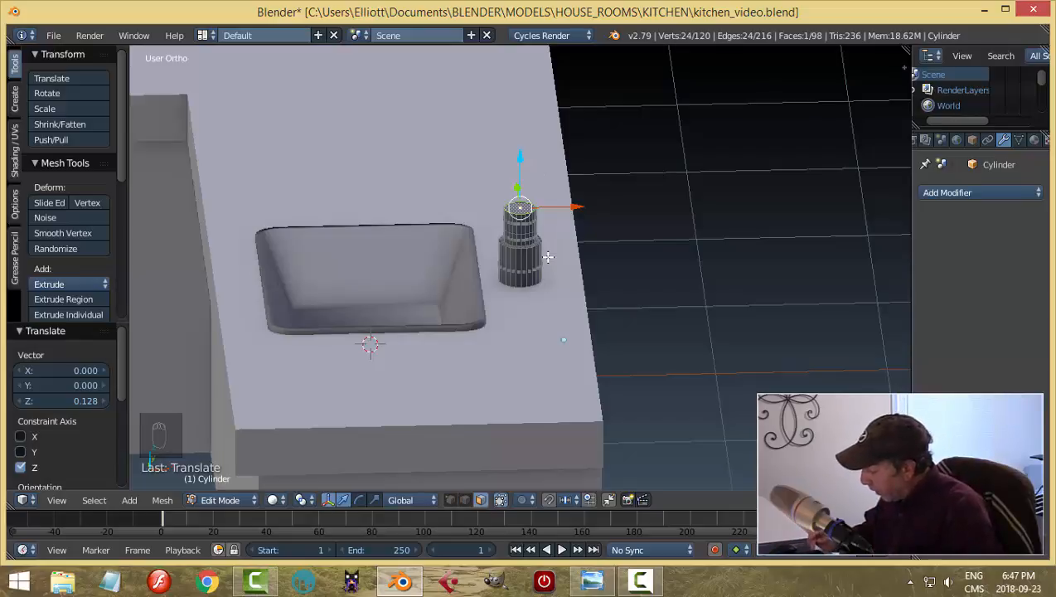
Step: Snap the 3D cursor to the selected top face of the faucet neck in front view
key("KP_1")
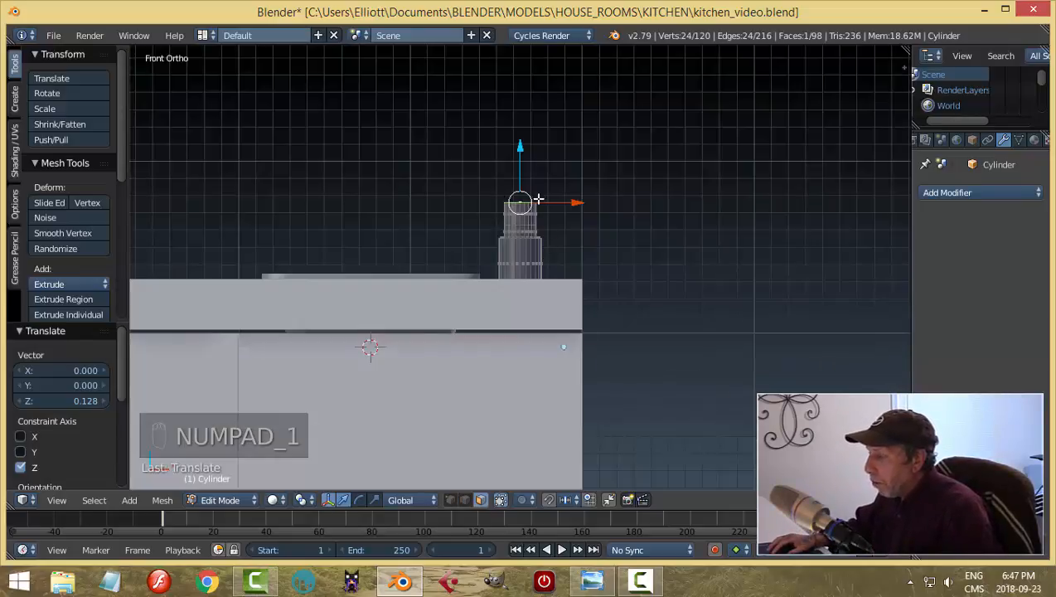
key("shift+s")
left_click(536, 243)
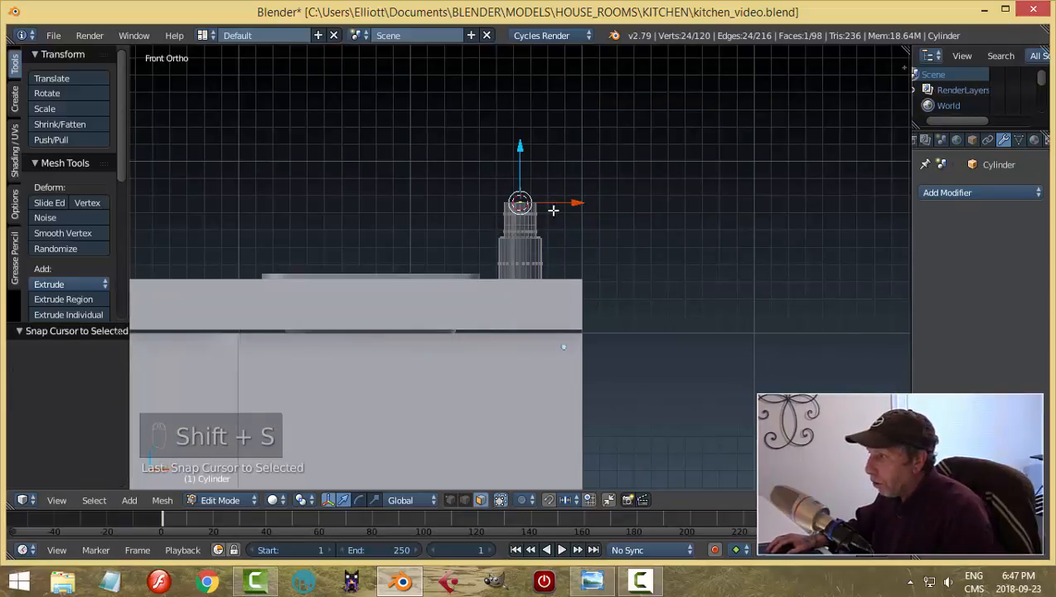
Step: Set the 3D cursor's X location to 4.22893 so it sits beside the faucet neck toward the sink
middle_click_drag(564, 232, 539, 235)
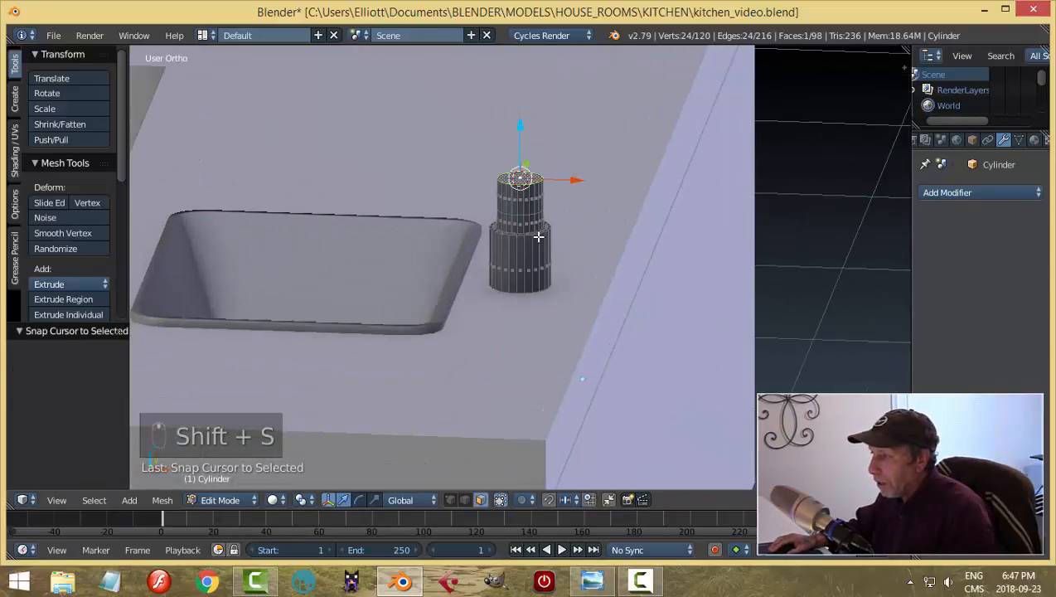
key("KP_1")
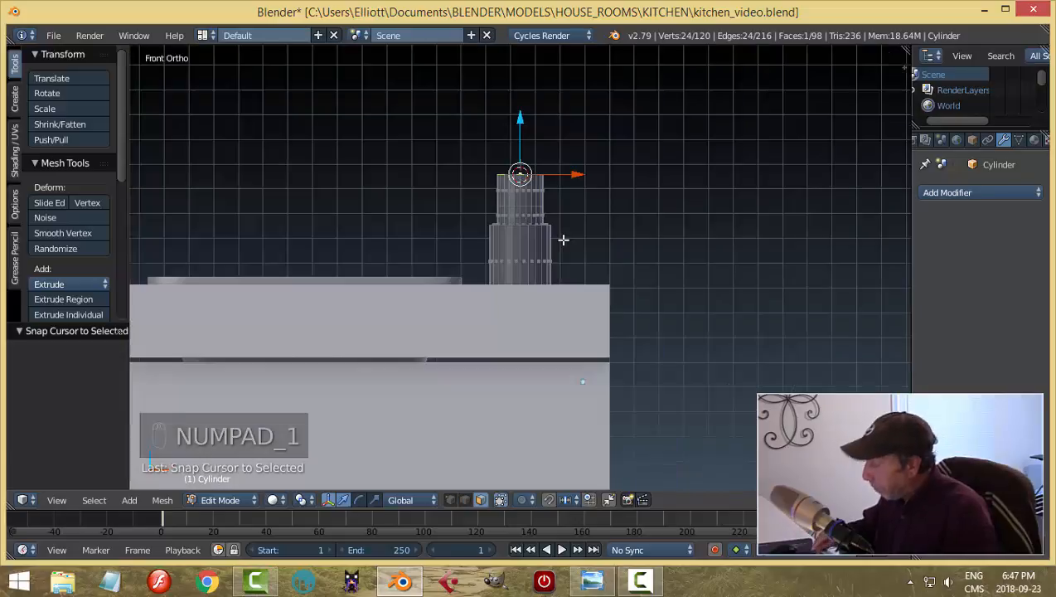
key("n")
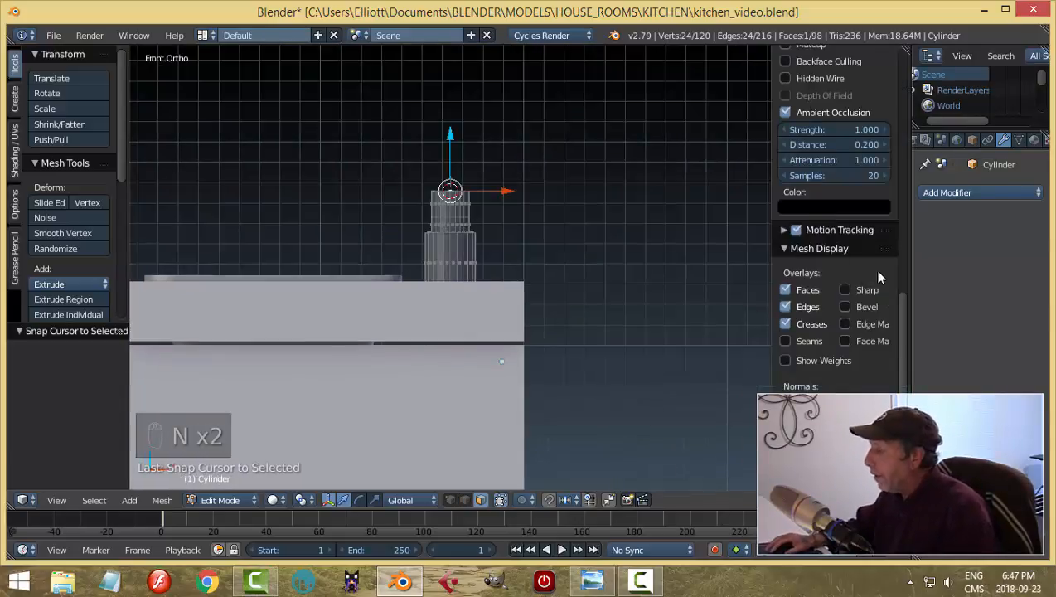
left_click_drag(901, 332, 900, 199)
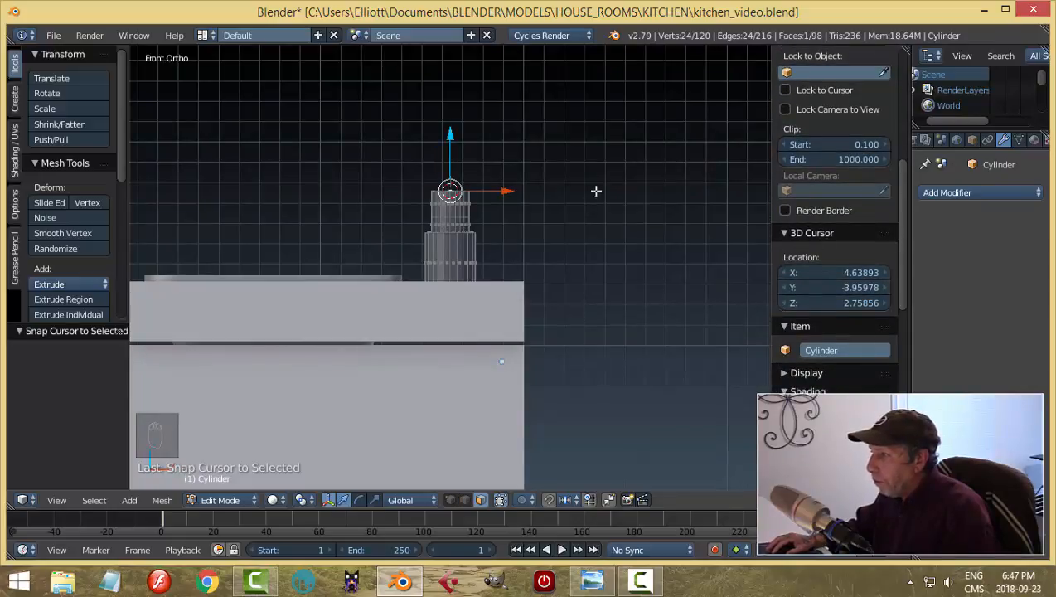
left_click_drag(857, 271, 787, 271)
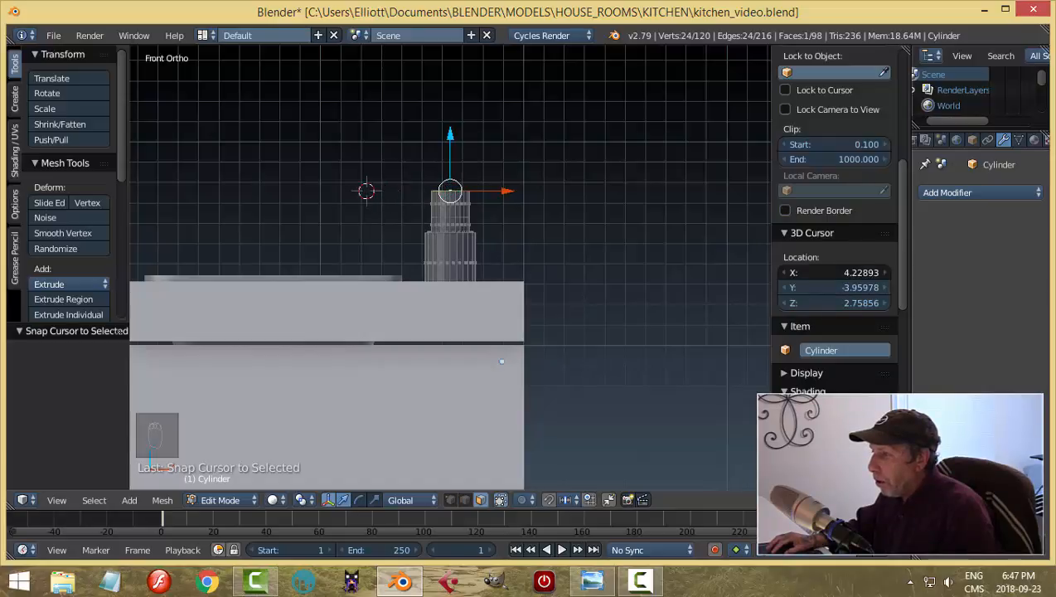
Step: Spin the faucet neck's top face around the 3D cursor in front view with 9 steps and a -90° angle
middle_click_drag(464, 292, 428, 289)
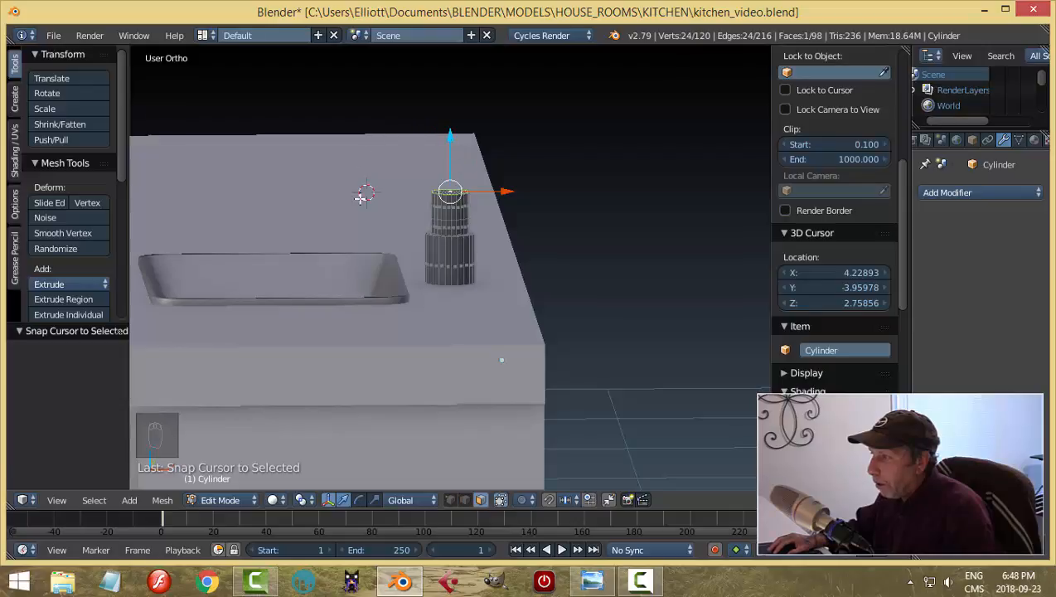
key("KP_1")
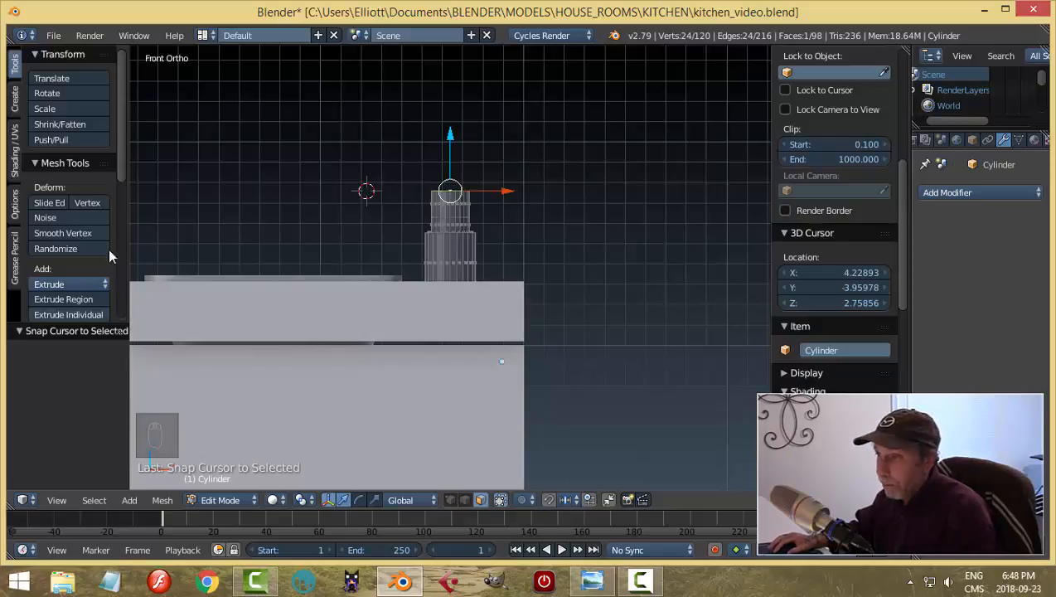
scroll(111, 248, "down", 8)
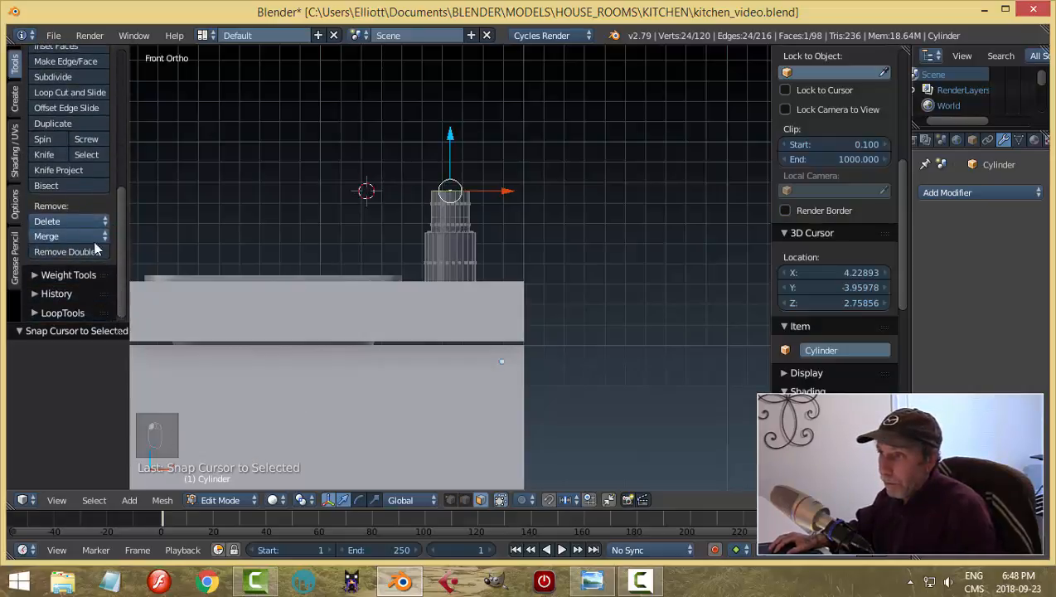
left_click(52, 140)
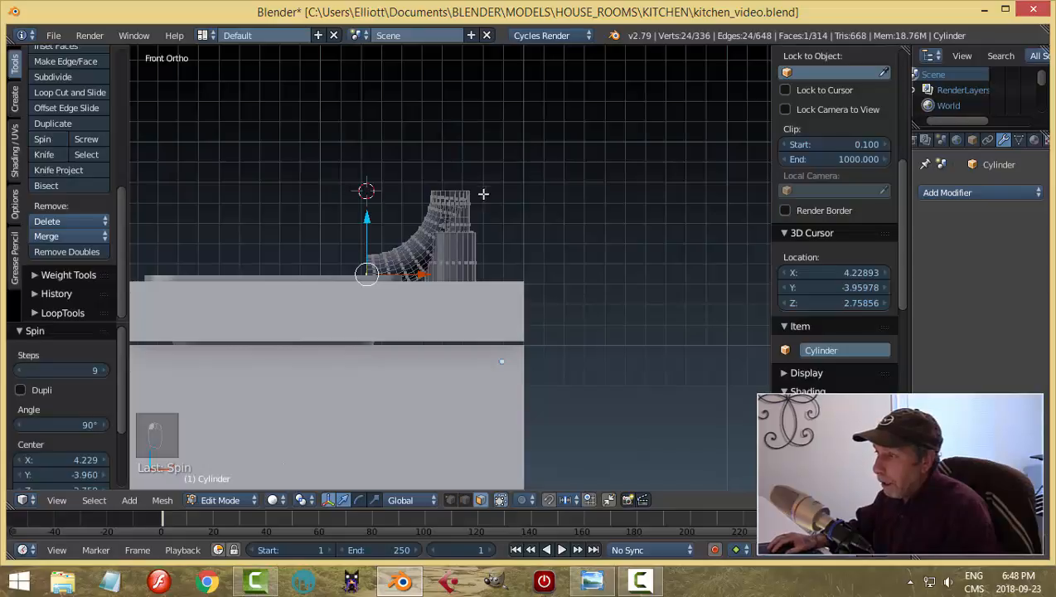
left_click(60, 425)
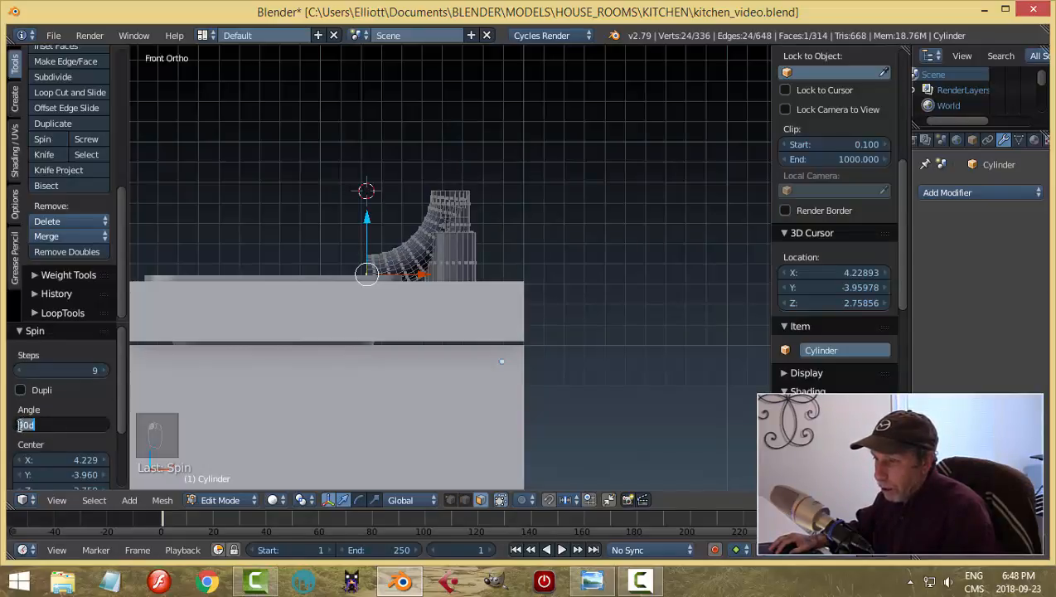
key("Return")
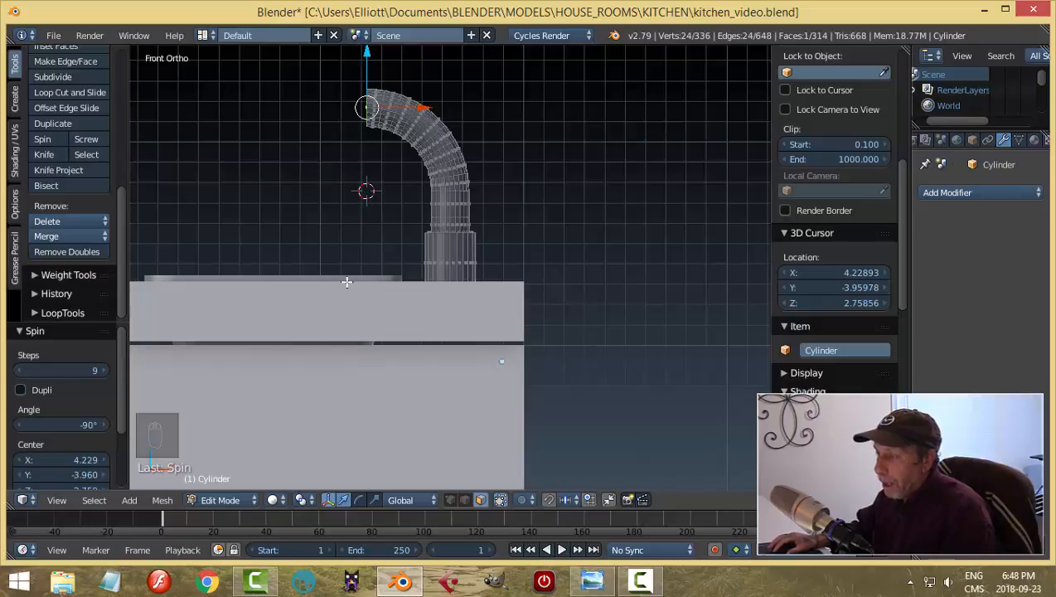
Step: Set the spin angle to -180° so the faucet neck forms a full arch
left_click(55, 422)
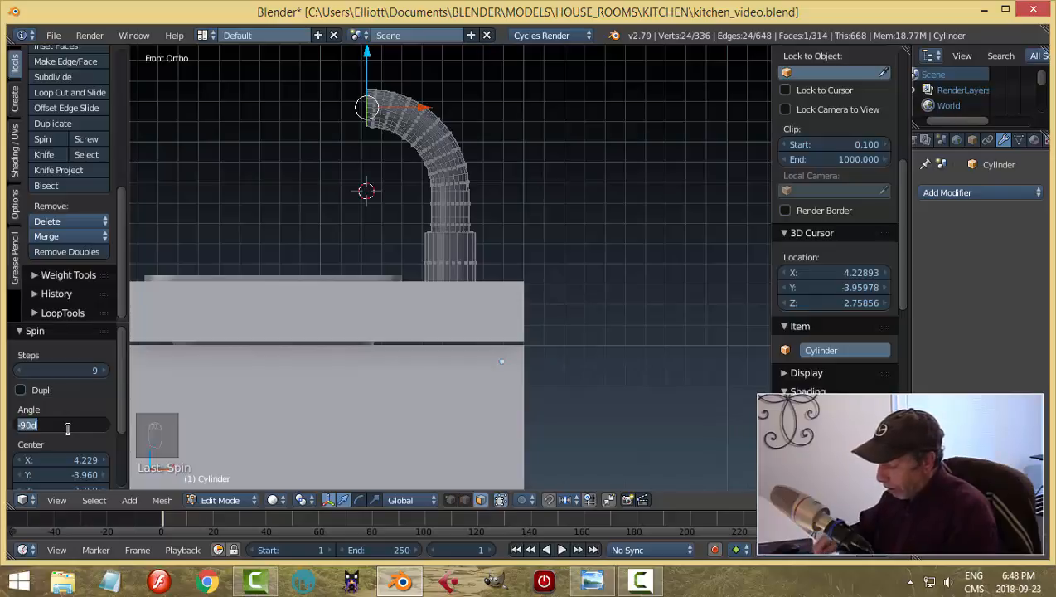
type("-18")
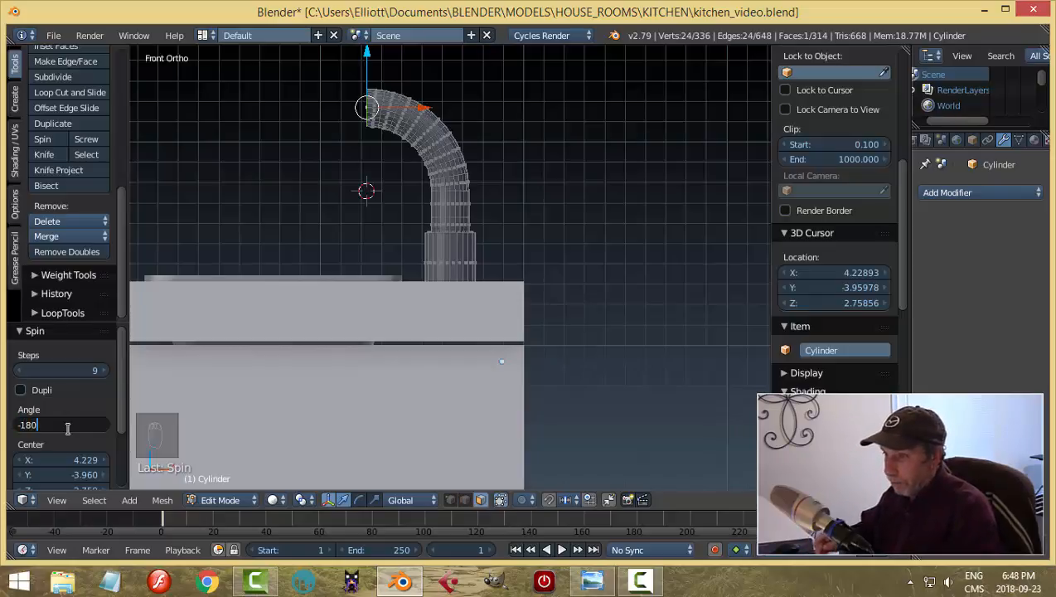
type("0")
key("Return")
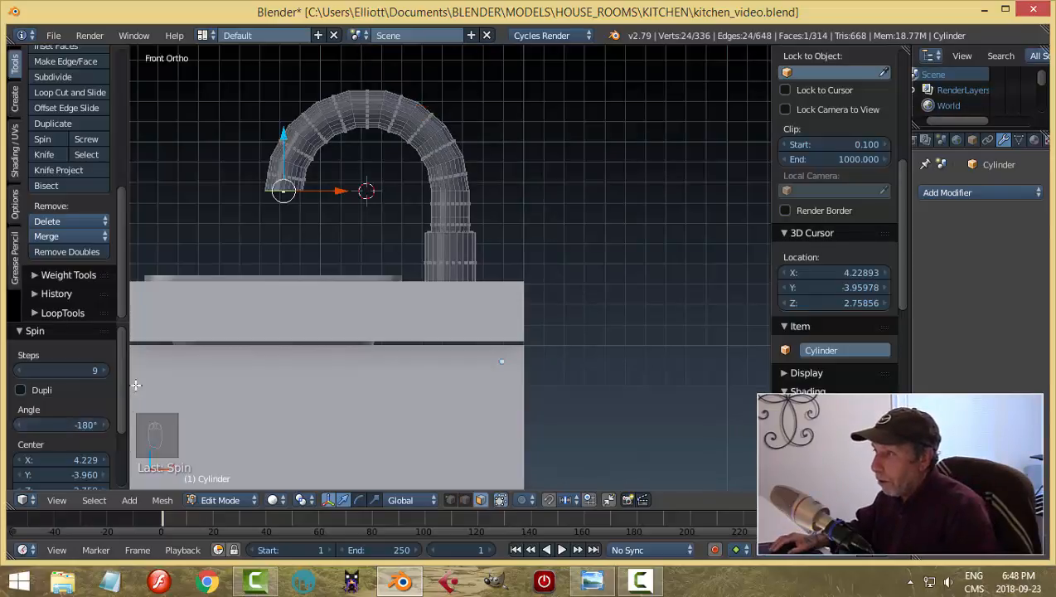
Step: Extrude the open end face of the faucet spout straight down by about 0.032
middle_click_drag(374, 274, 394, 295)
scroll(395, 295, "up", 4)
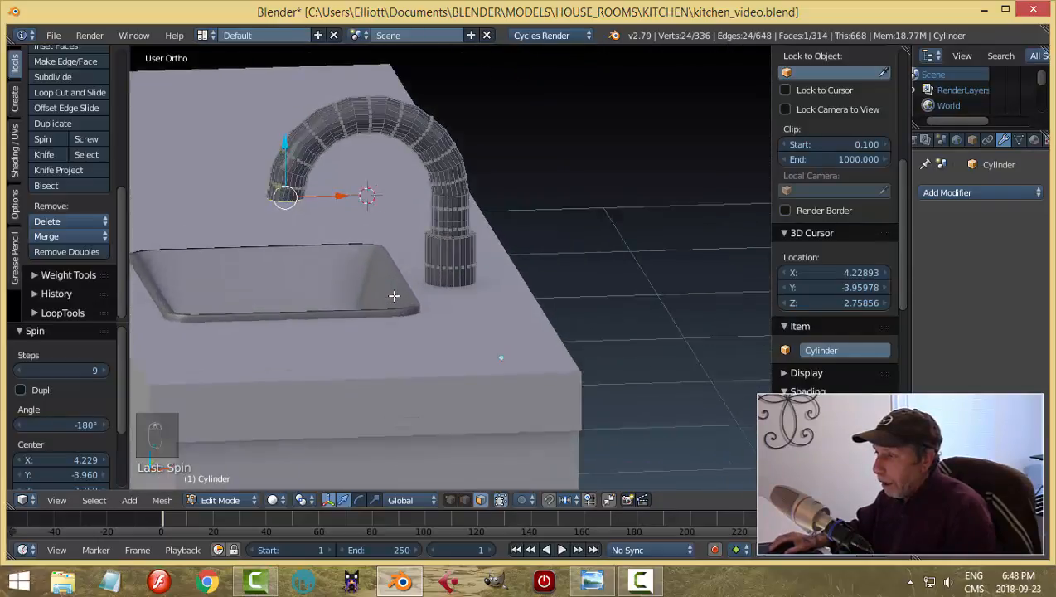
scroll(394, 295, "down", 1)
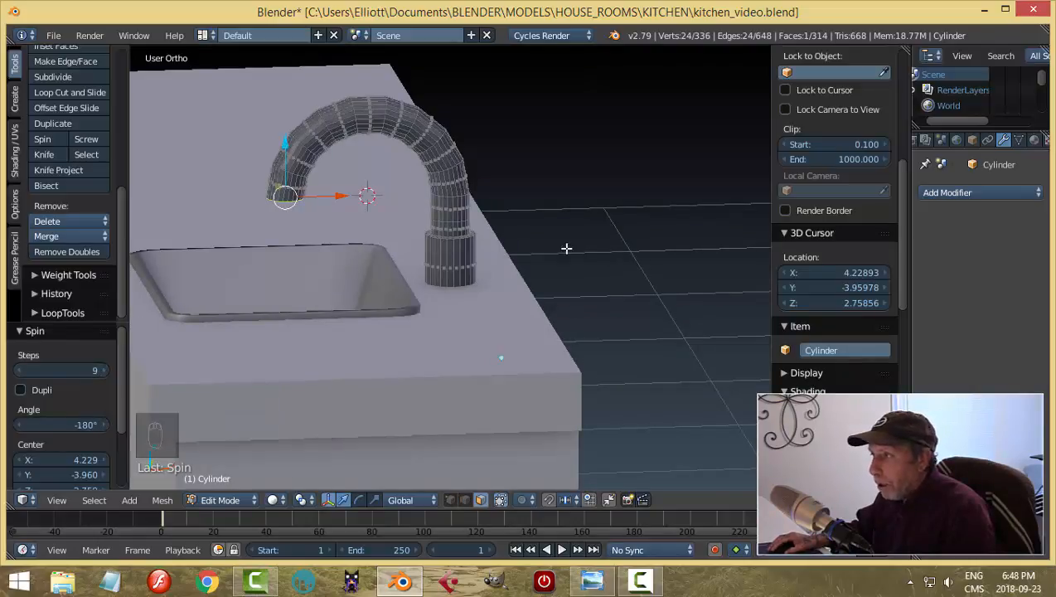
middle_click_drag(566, 248, 619, 238)
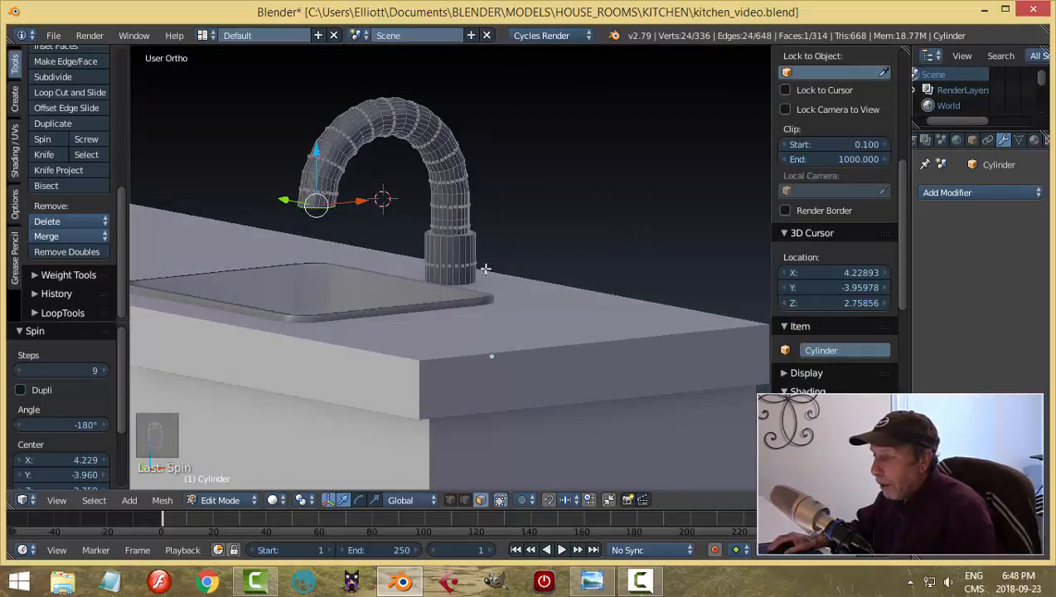
scroll(354, 255, "up", 4)
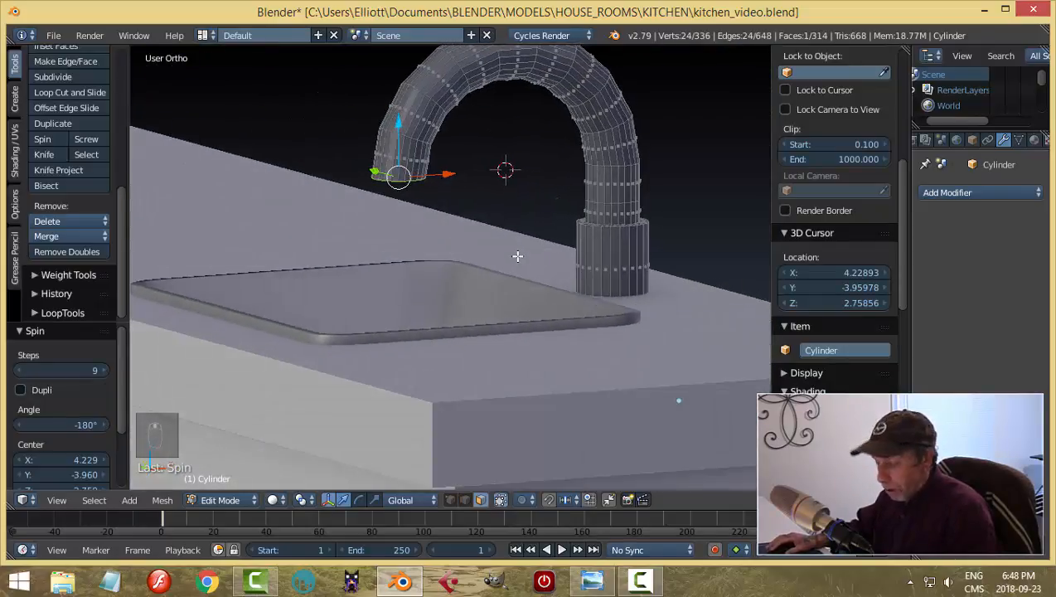
key("e")
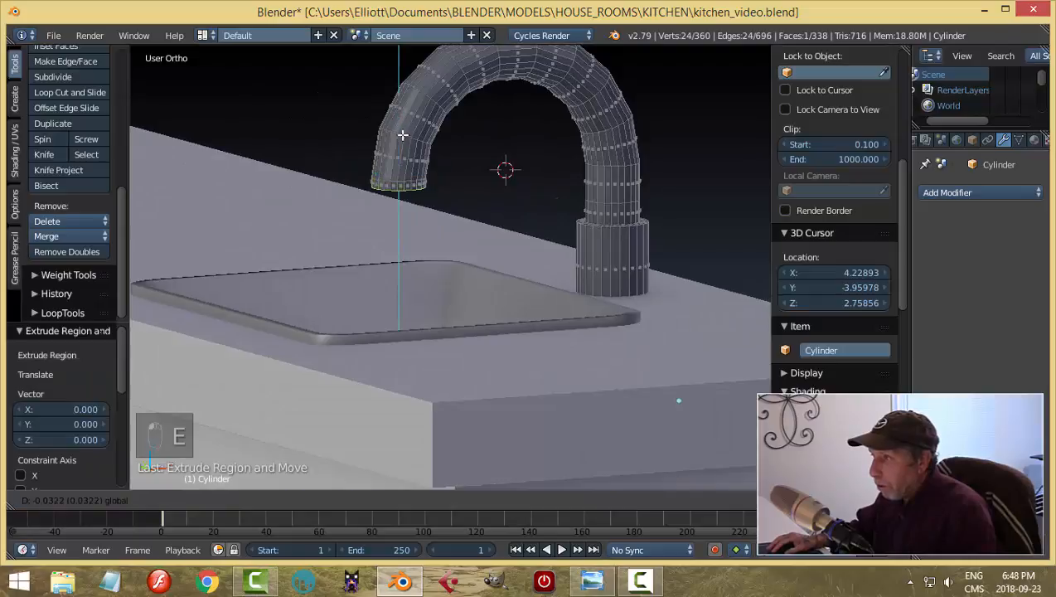
left_click(402, 135)
Step: Grow the selection to the spout's end band, extrude it and scale it about 1.194 in X and Y as a collar, and return to Object Mode
key("ctrl+KP_Add")
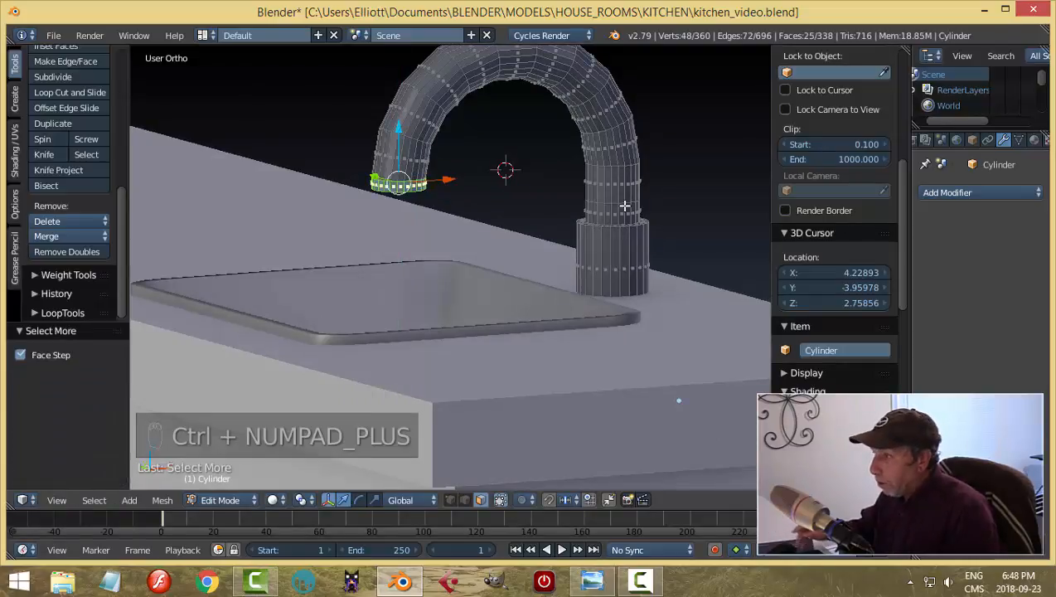
scroll(462, 238, "up", 2)
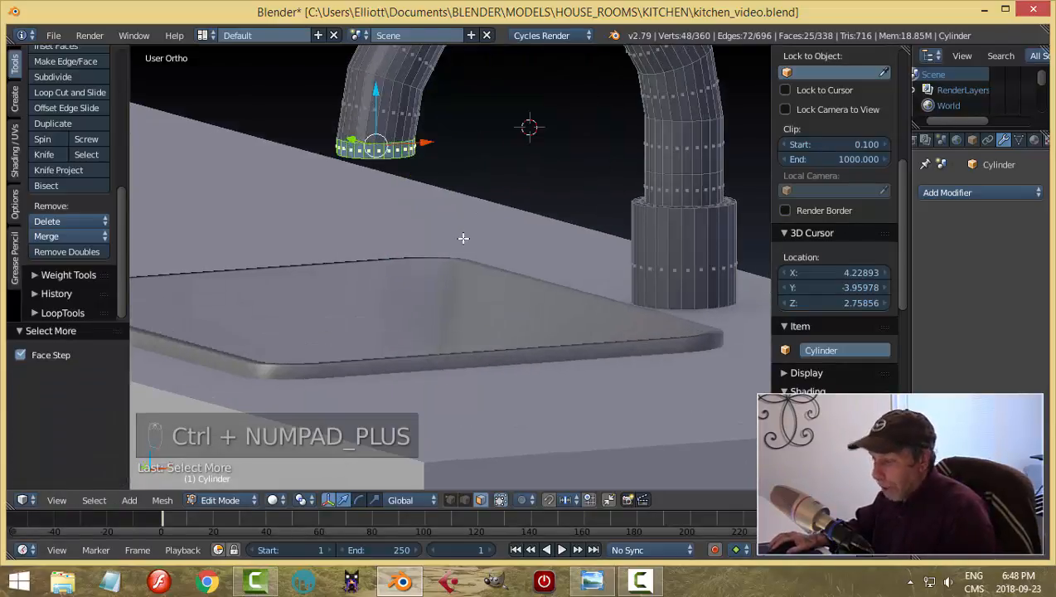
key("e")
key("s")
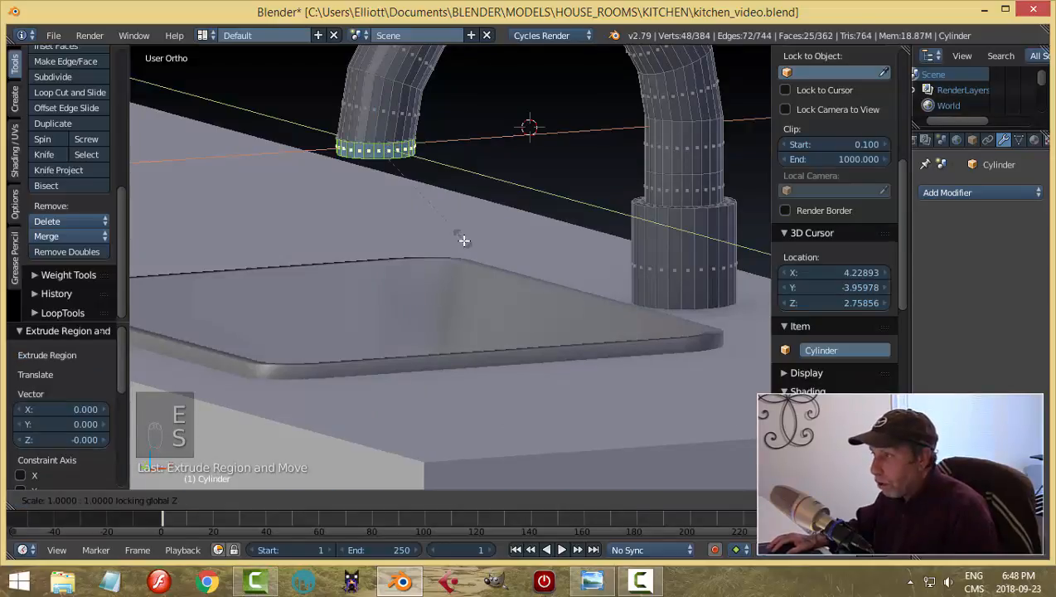
left_click(481, 213)
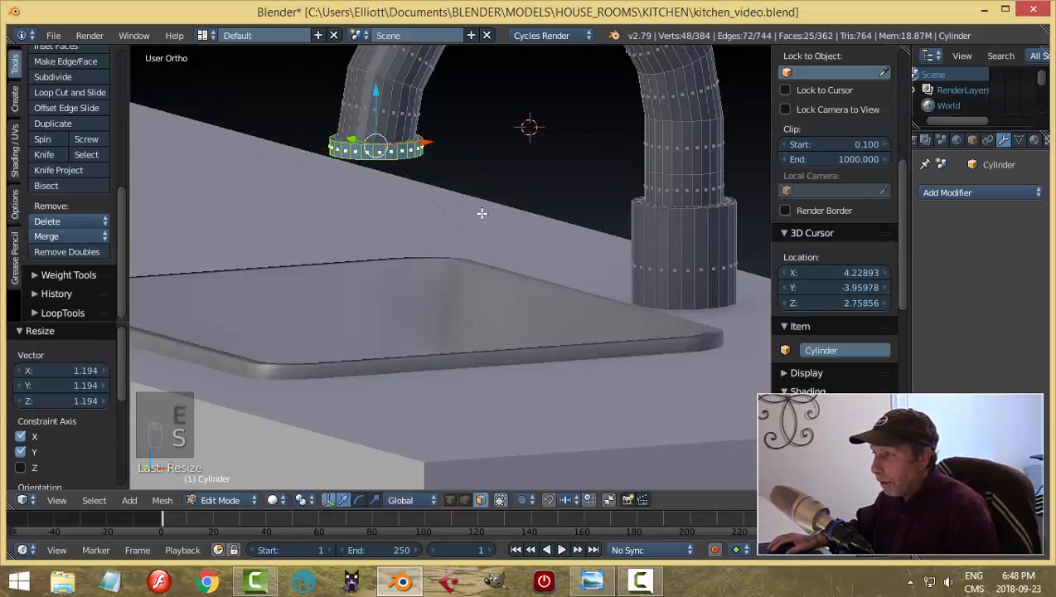
key("a")
key("Tab")
left_click(430, 214)
Step: Give the faucet a Subdivision Surface modifier with view level 2, and shade it smooth
scroll(440, 212, "down", 3)
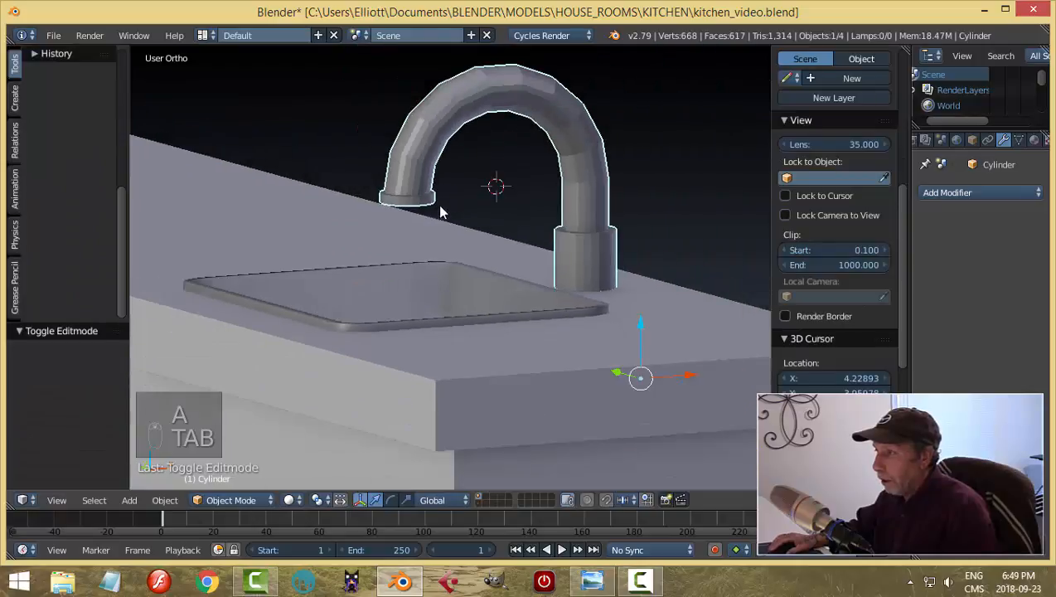
middle_click_drag(440, 212, 533, 291)
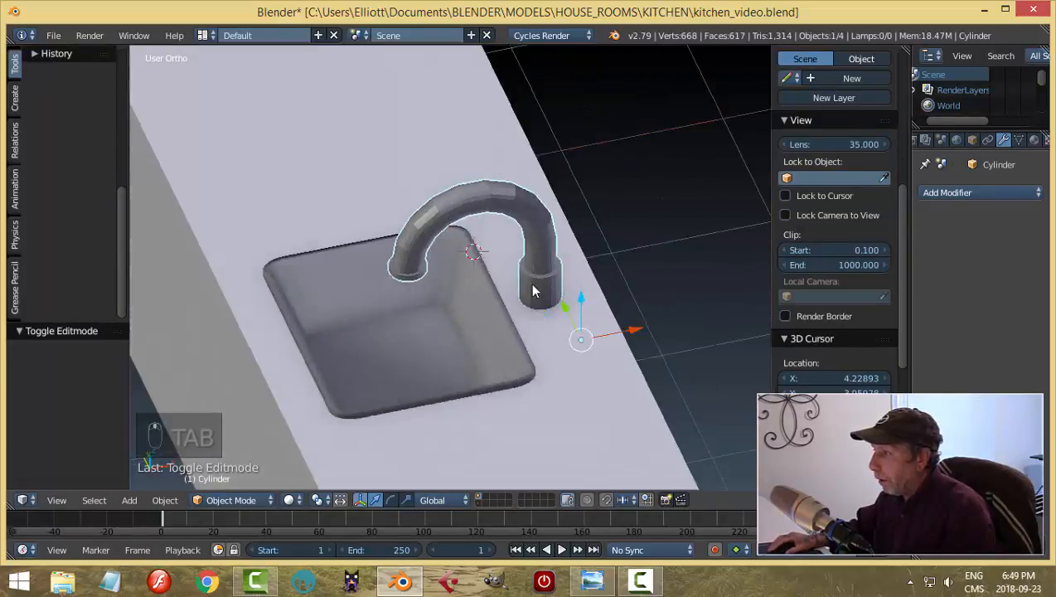
key("n")
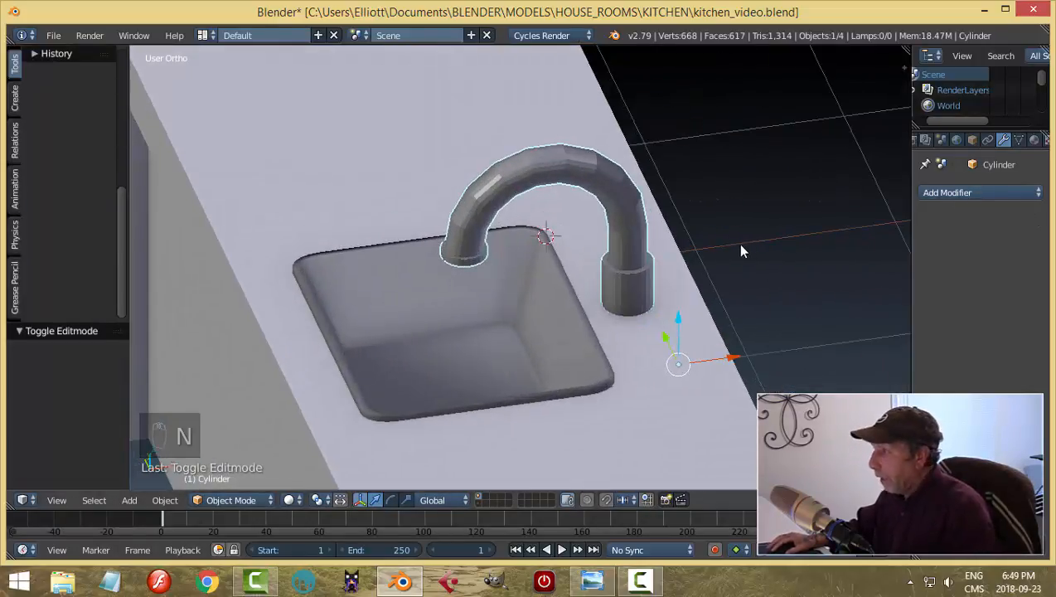
left_click(932, 193)
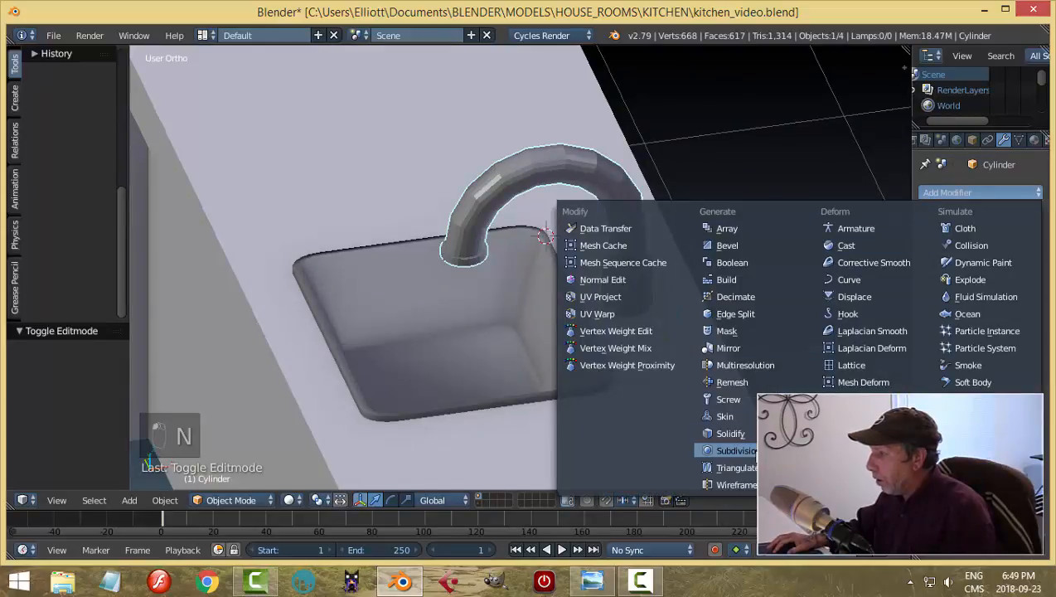
left_click(730, 448)
left_click(968, 295)
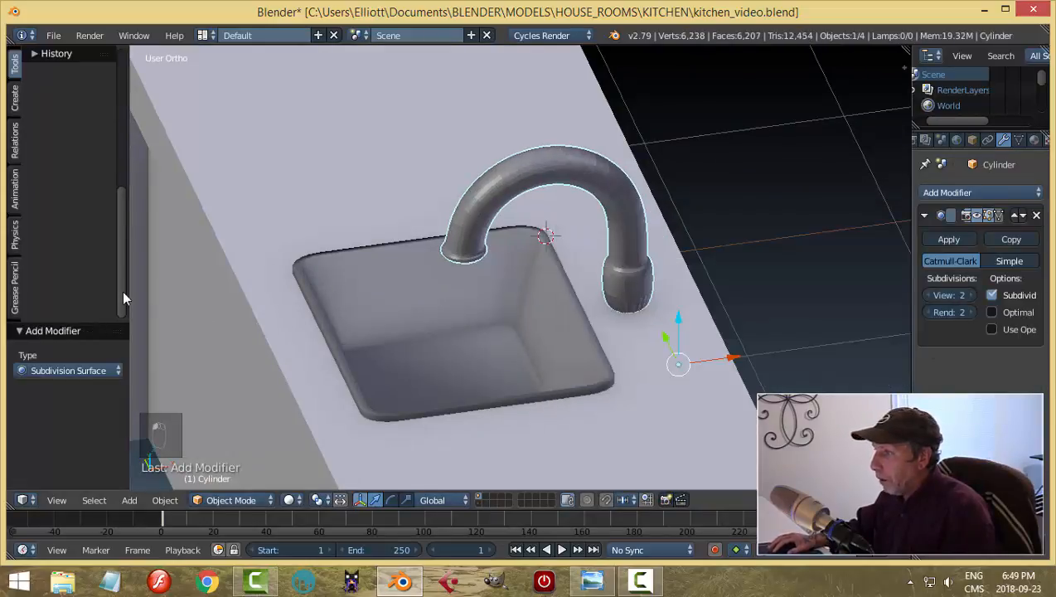
scroll(85, 262, "up", 5)
left_click(48, 151)
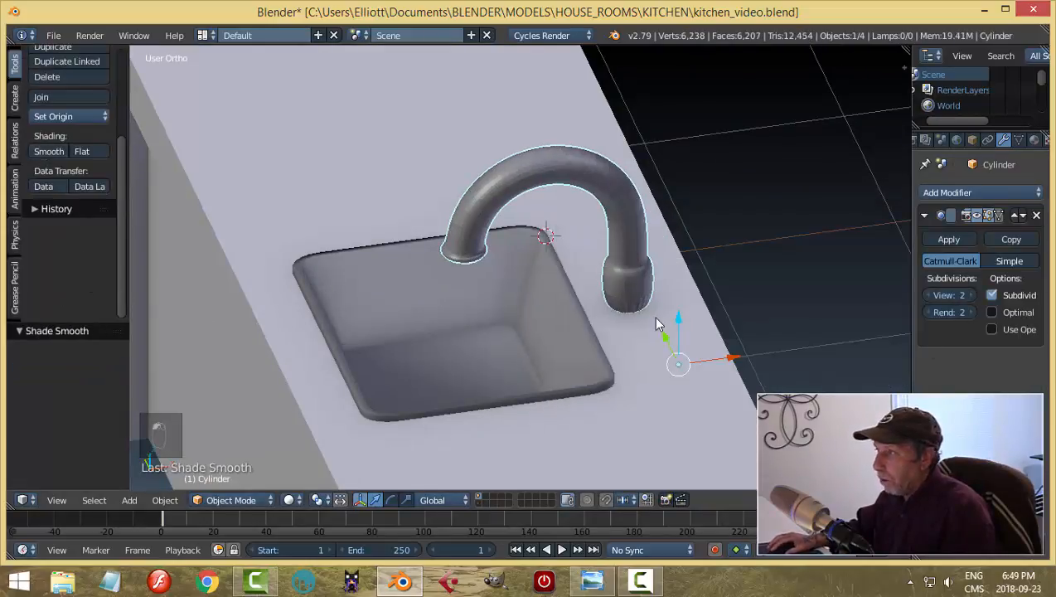
key("a")
Step: In Edit Mode, add a loop cut to the faucet's base cylinder and slide it close to the bottom edge
scroll(613, 323, "down", 4)
middle_click_drag(606, 324, 564, 324)
scroll(611, 306, "down", 4)
scroll(596, 339, "up", 7)
scroll(581, 325, "up", 1)
scroll(583, 331, "up", 2)
right_click(635, 274)
key("Tab")
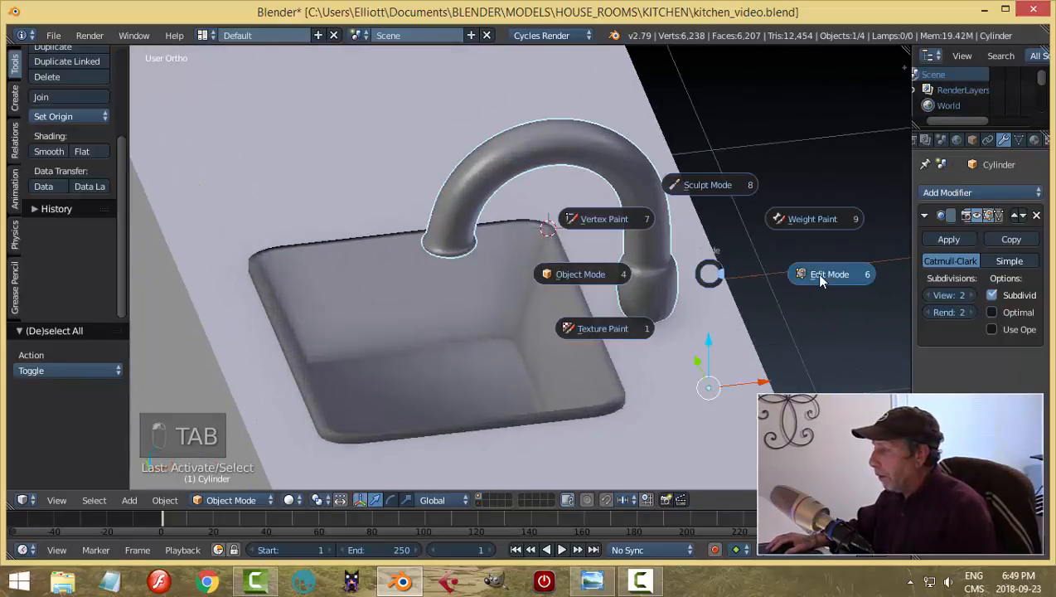
left_click(815, 272)
scroll(676, 318, "up", 2)
middle_click_drag(709, 311, 640, 311)
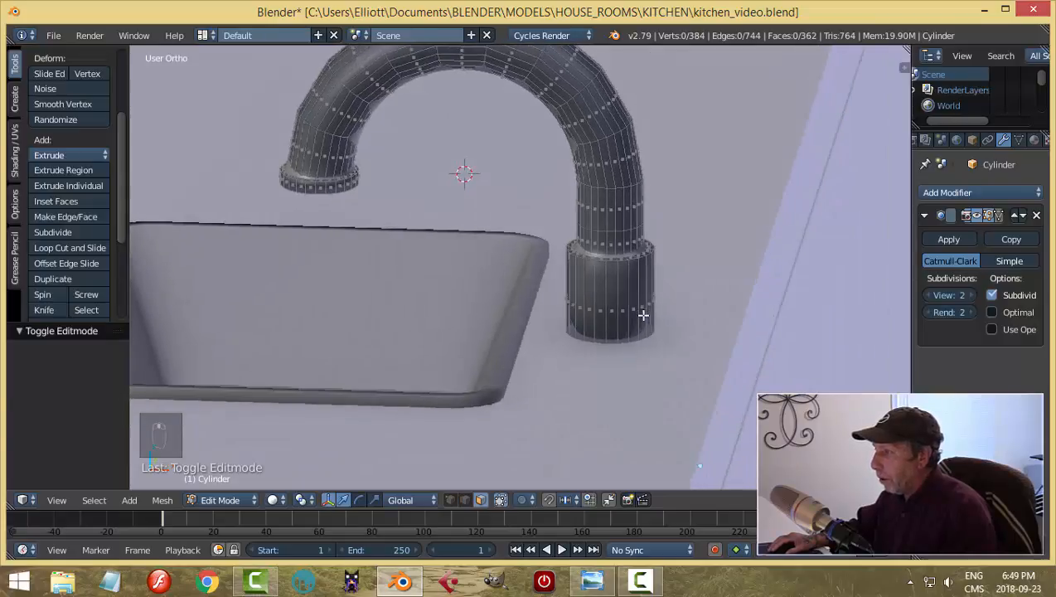
key("ctrl+r")
left_click(637, 322)
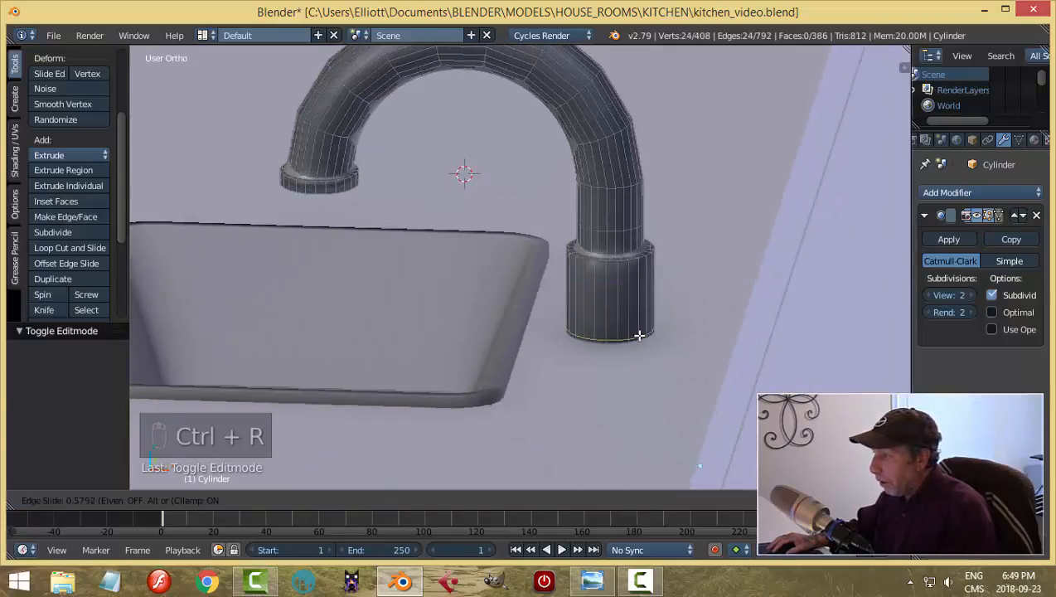
left_click(639, 332)
Step: Add a loop cut just below the base cylinder's top edge and another at the lower end of the neck
key("ctrl+r")
left_click(640, 302)
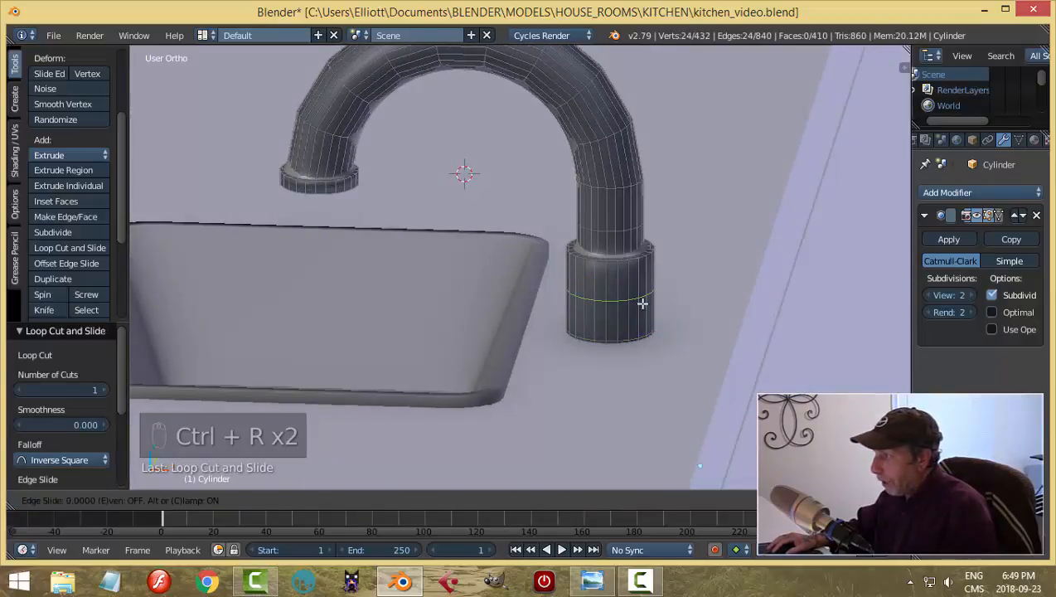
left_click(647, 252)
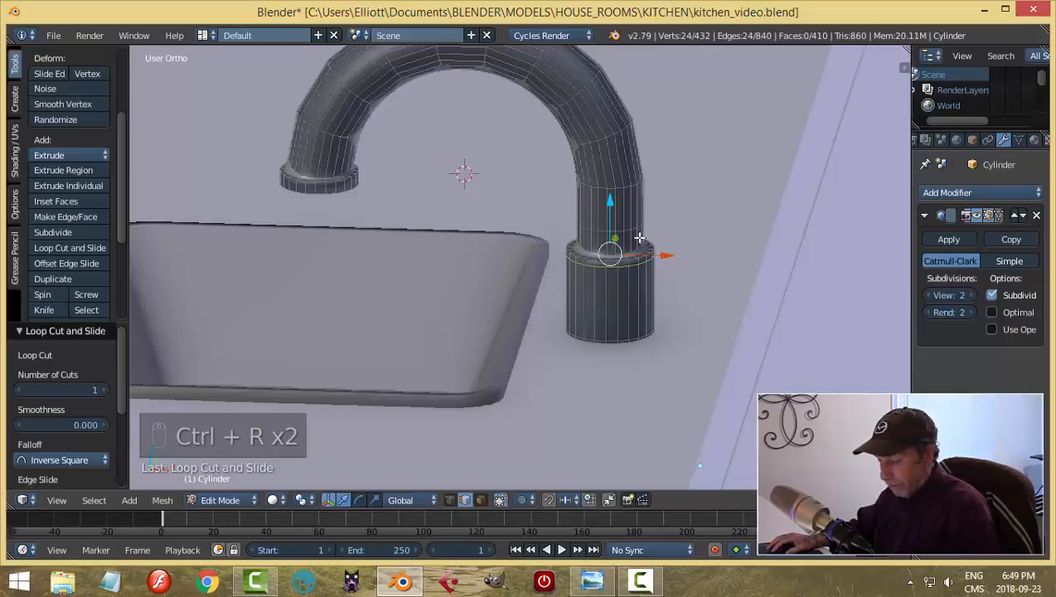
key("ctrl+r")
left_click(639, 241)
left_click(639, 247)
Step: Add a loop cut at the spout end of the pipe and slide it down against the collar
scroll(311, 224, "up", 3)
middle_click_drag(284, 215, 579, 293, "shift")
scroll(507, 207, "up", 2)
key("ctrl+r")
left_click(514, 151)
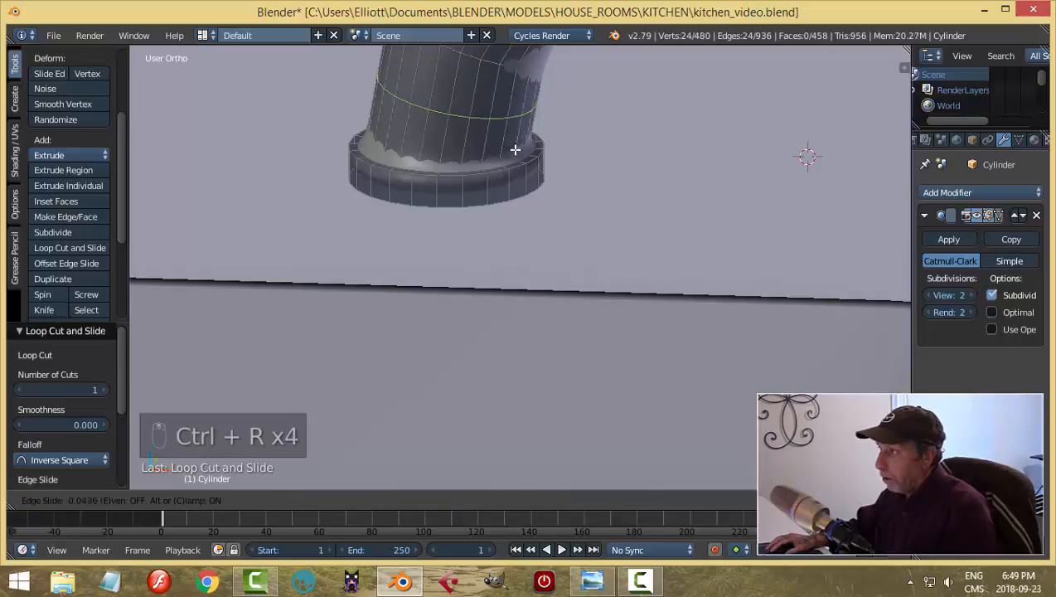
left_click(517, 189)
Step: Add loop cuts near the upper and lower edges of the spout's collar, and return to Object Mode
key("ctrl+r")
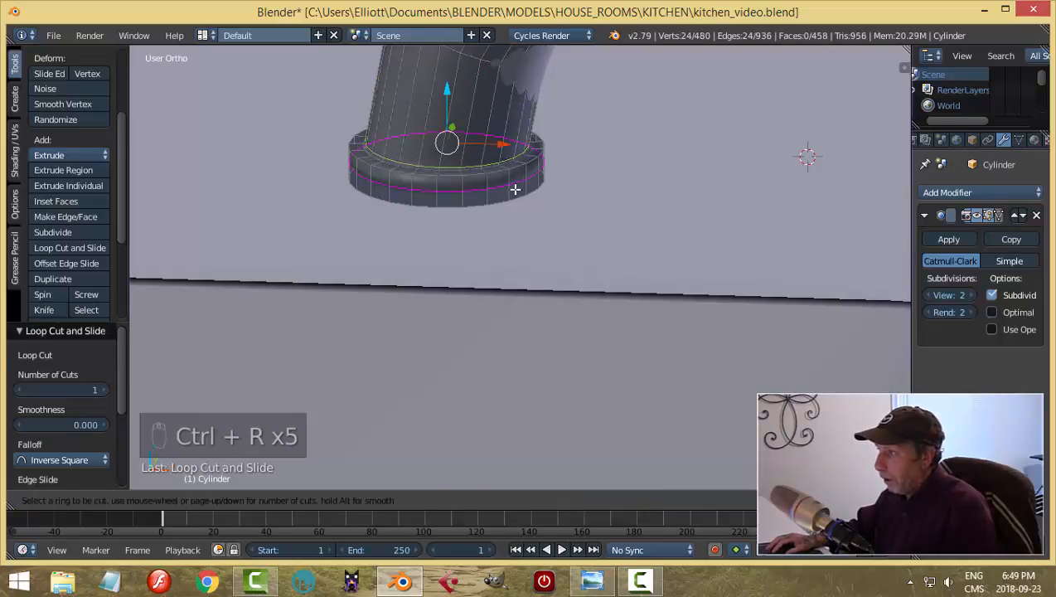
left_click(513, 187)
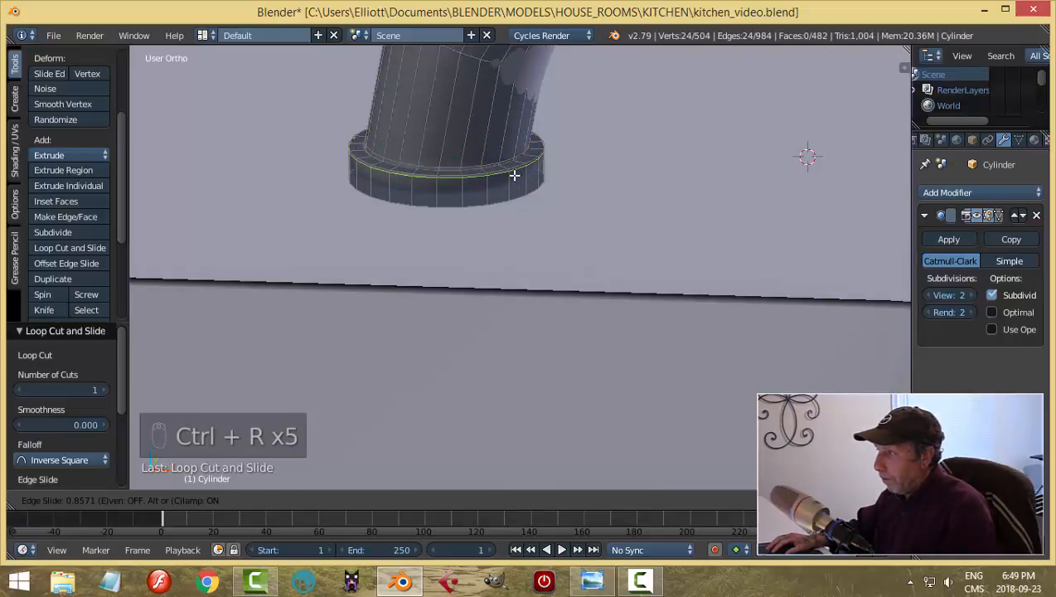
left_click(515, 176)
key("ctrl+r")
left_click(515, 184)
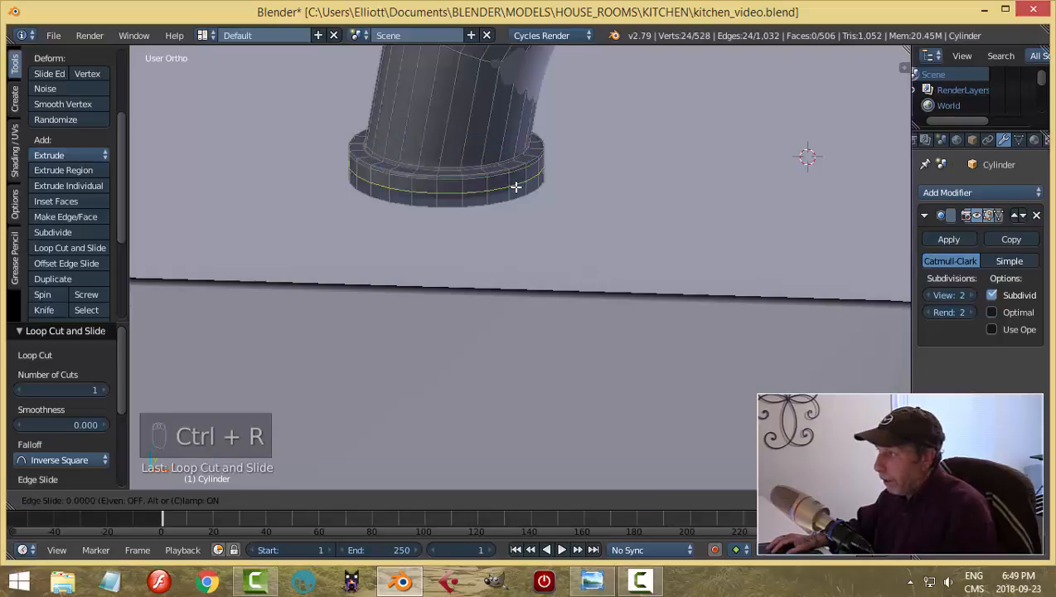
left_click(517, 199)
key("a")
key("Tab")
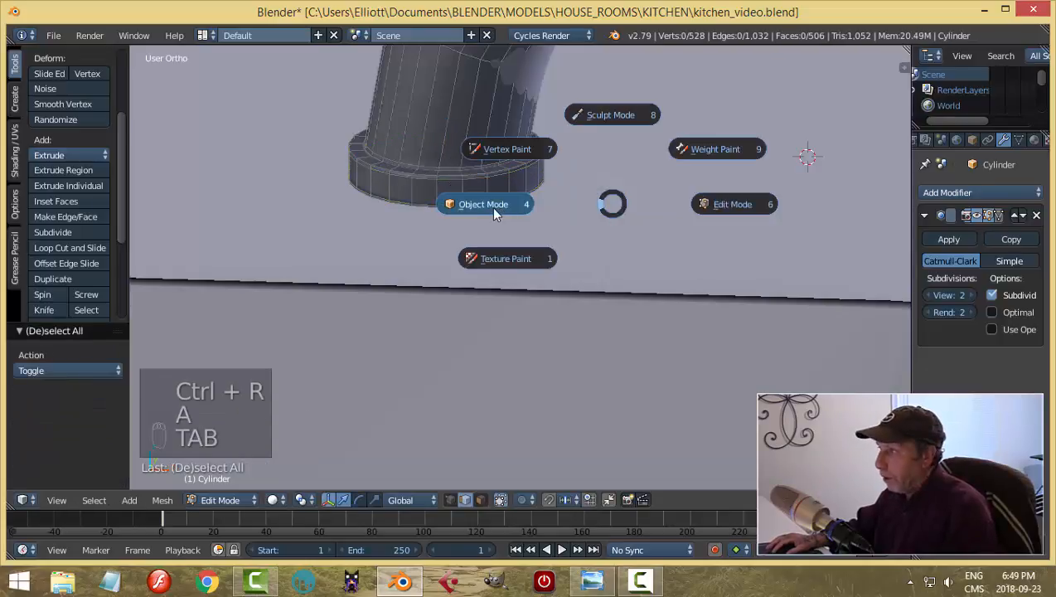
left_click(484, 206)
Step: Deselect everything and examine the faucet's shape above the sink from several angles and distances
scroll(598, 239, "down", 4)
scroll(597, 240, "down", 3)
middle_click_drag(581, 243, 635, 233)
scroll(586, 341, "up", 2)
key("a")
scroll(569, 337, "down", 2)
scroll(635, 232, "up", 6)
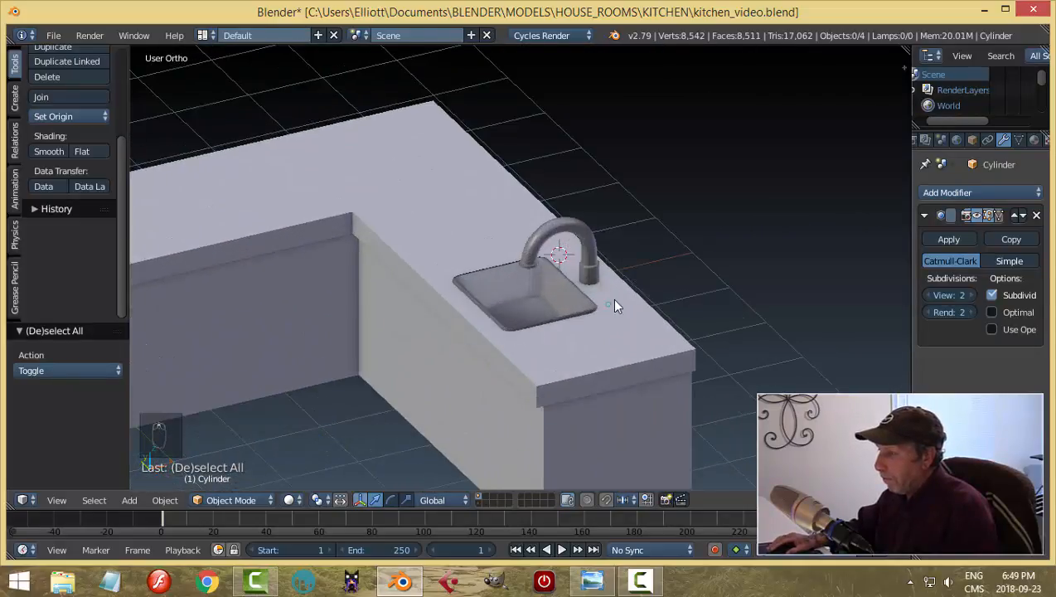
middle_click_drag(537, 316, 455, 302)
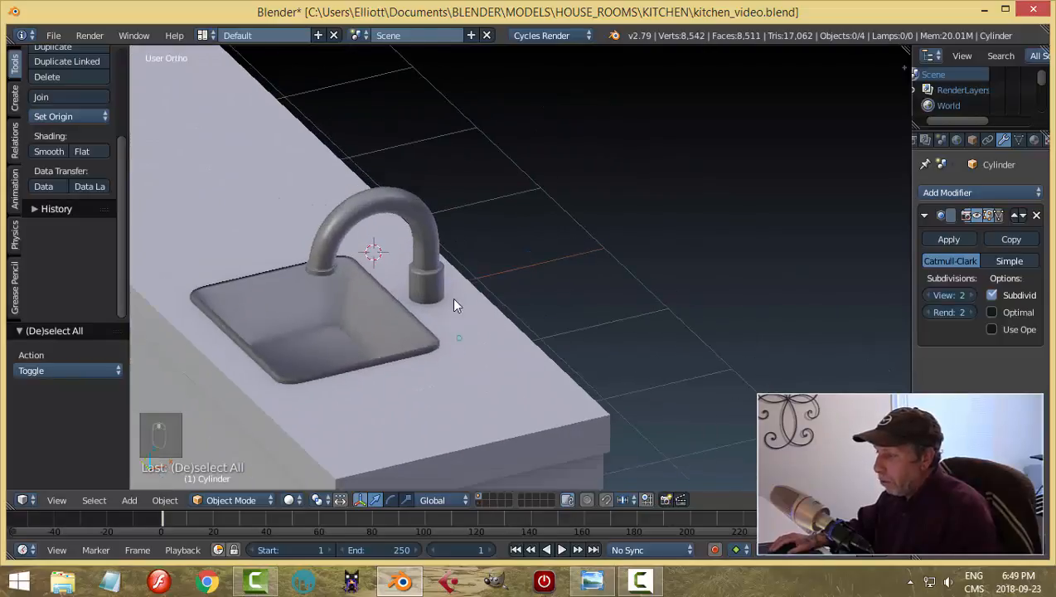
Step: Set the faucet's origin to its geometry
right_click(429, 282)
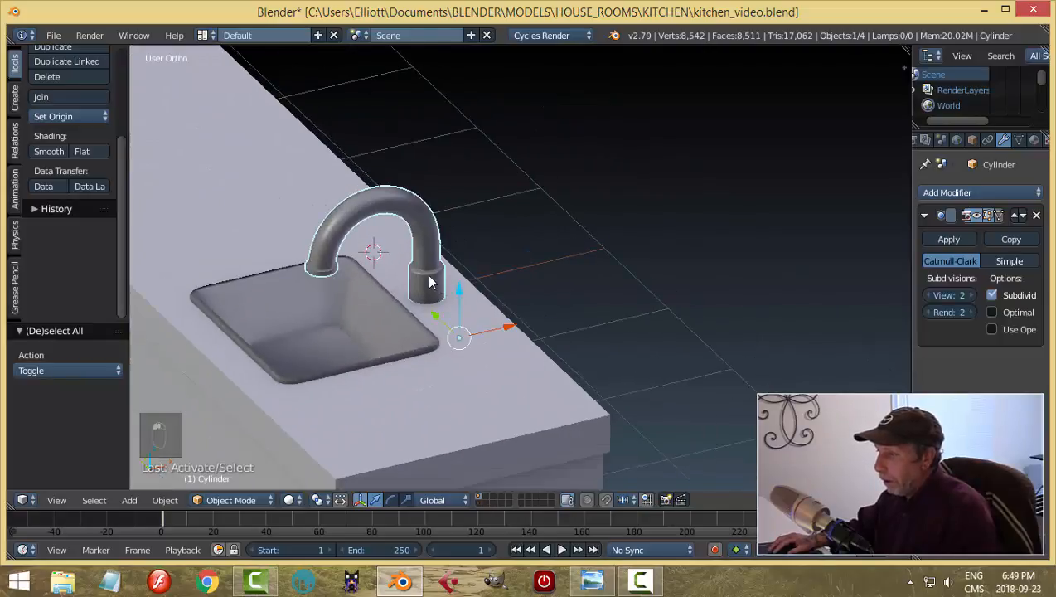
left_click(67, 116)
left_click(71, 151)
Step: Duplicate the faucet and move the copy -0.429 along the Y axis
middle_click_drag(489, 316, 498, 319)
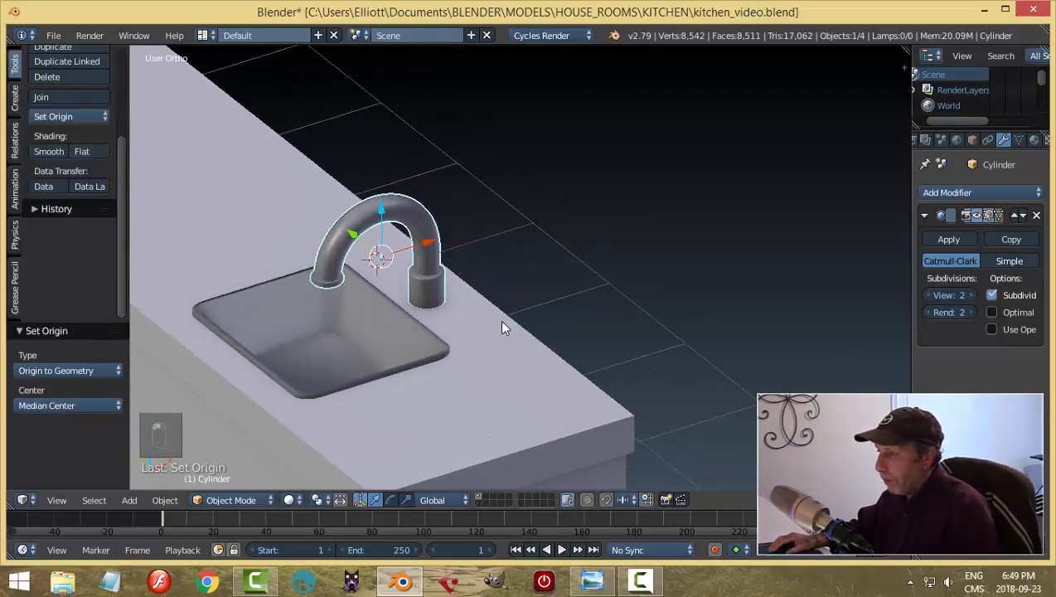
key("shift+d")
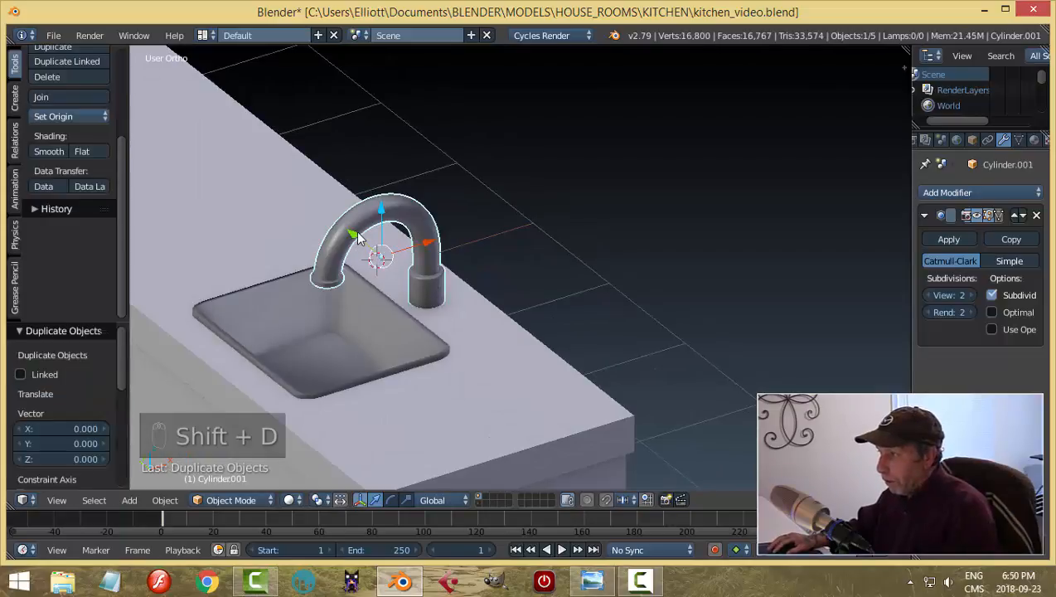
key("y")
left_click(494, 341)
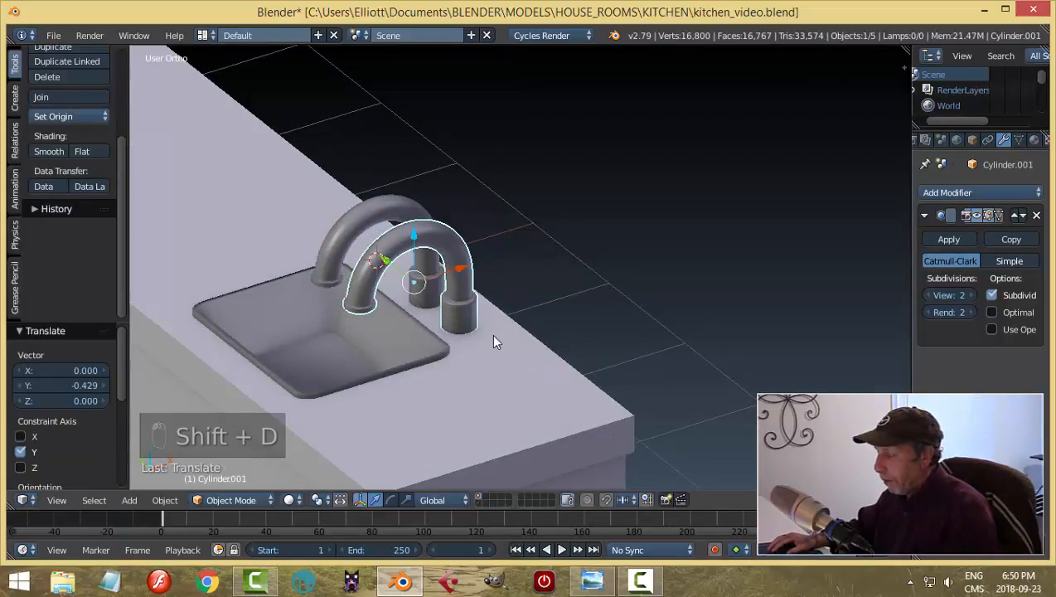
Step: In Edit Mode, duplicate the upper edge loop of the copied faucet's collar and move it along the Y axis away from the faucet
key("Tab")
left_click(580, 335)
scroll(477, 371, "up", 3)
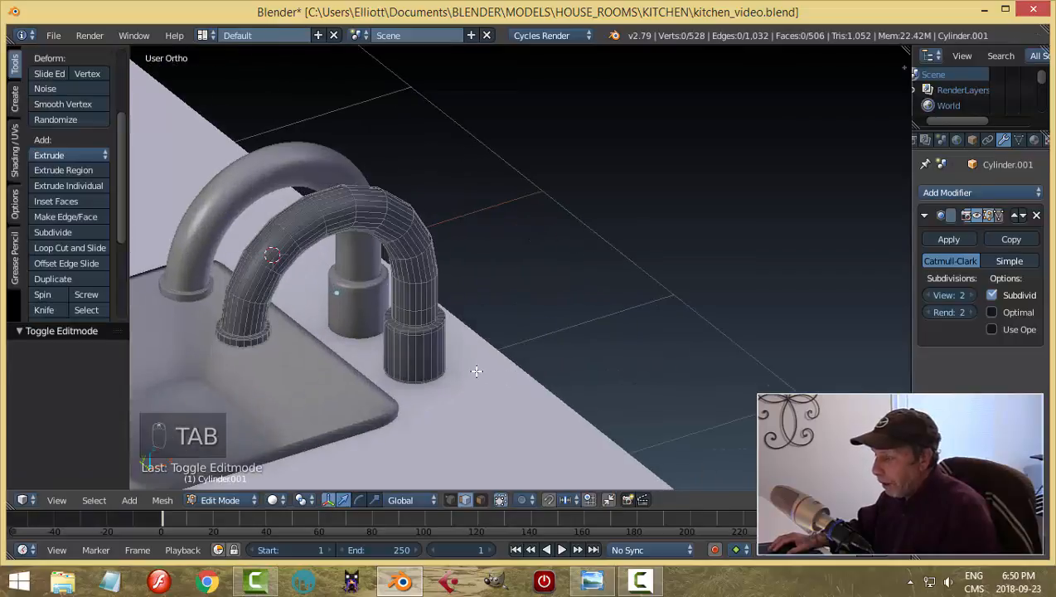
key("ctrl+Tab")
left_click(436, 355)
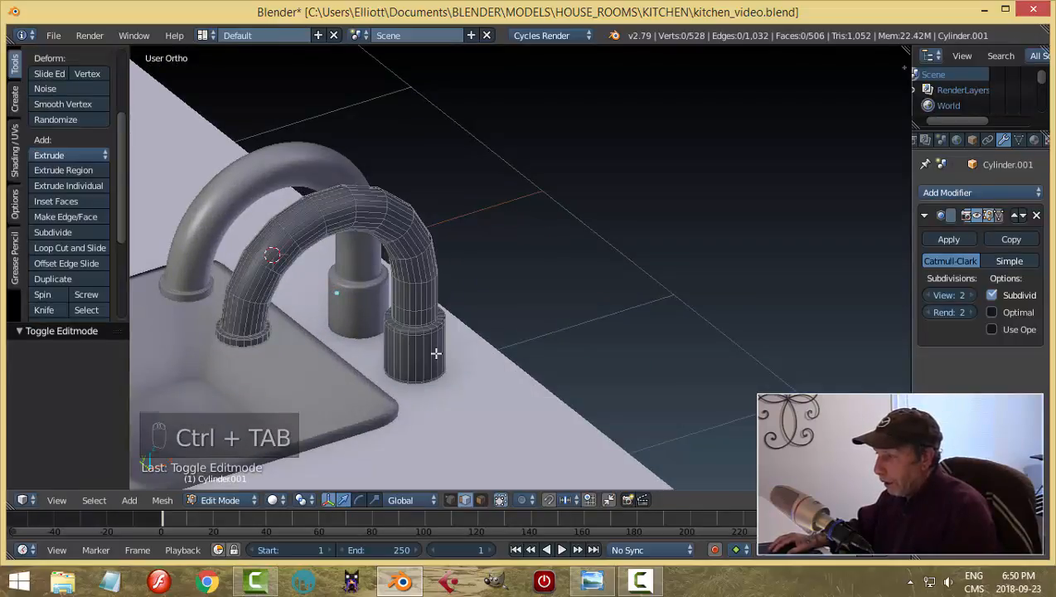
right_click(423, 336, "alt")
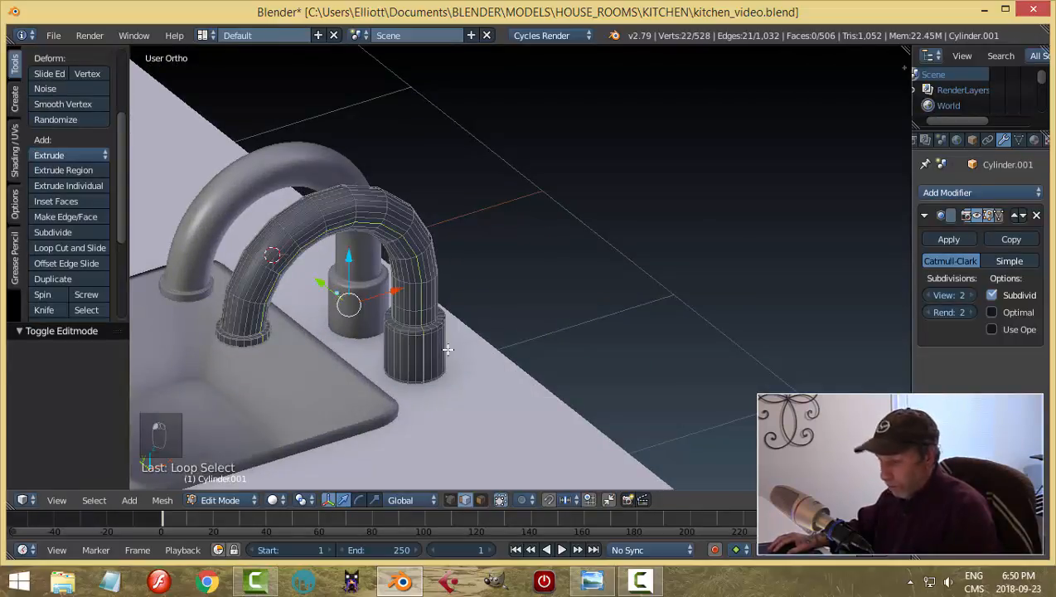
scroll(443, 348, "up", 3)
key("a")
right_click(371, 379, "alt")
scroll(442, 387, "down", 3)
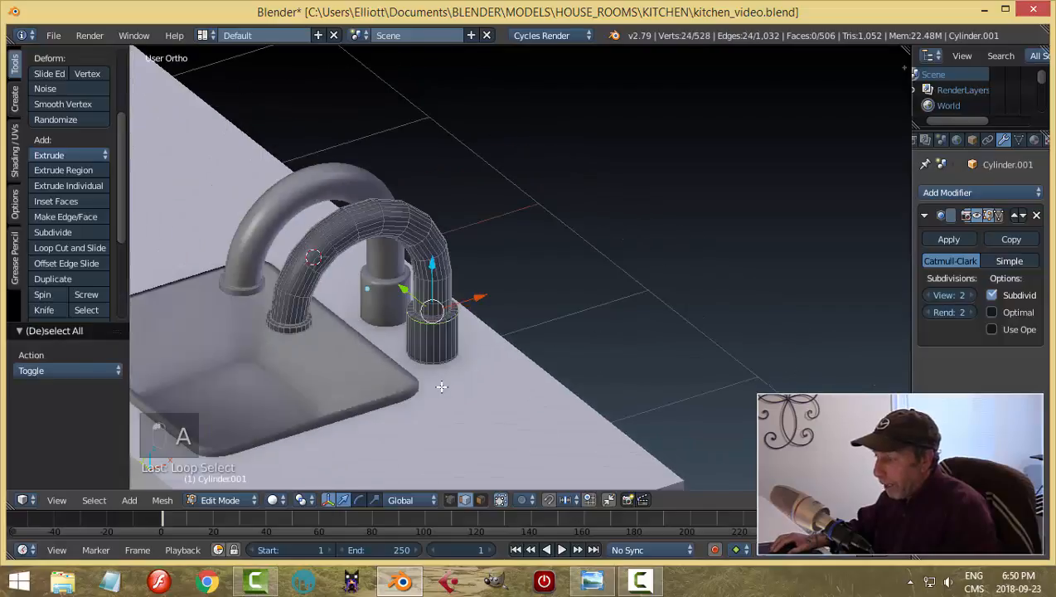
middle_click_drag(477, 386, 484, 346, "shift")
key("shift+d")
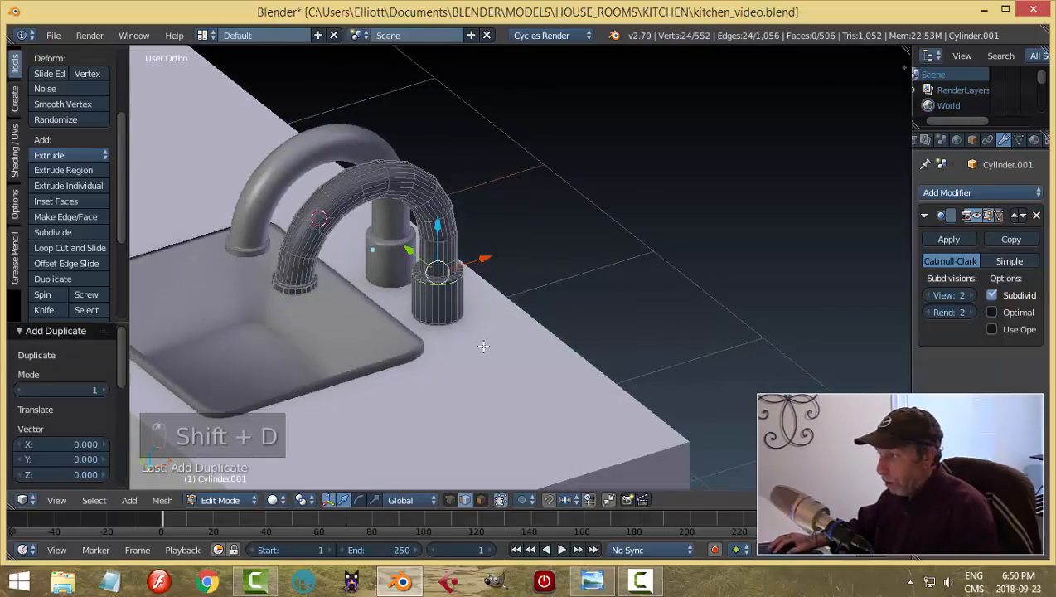
left_click_drag(409, 248, 438, 309)
Step: Delete all linked vertices of the copied faucet body, keeping only the separate edge ring
key("a")
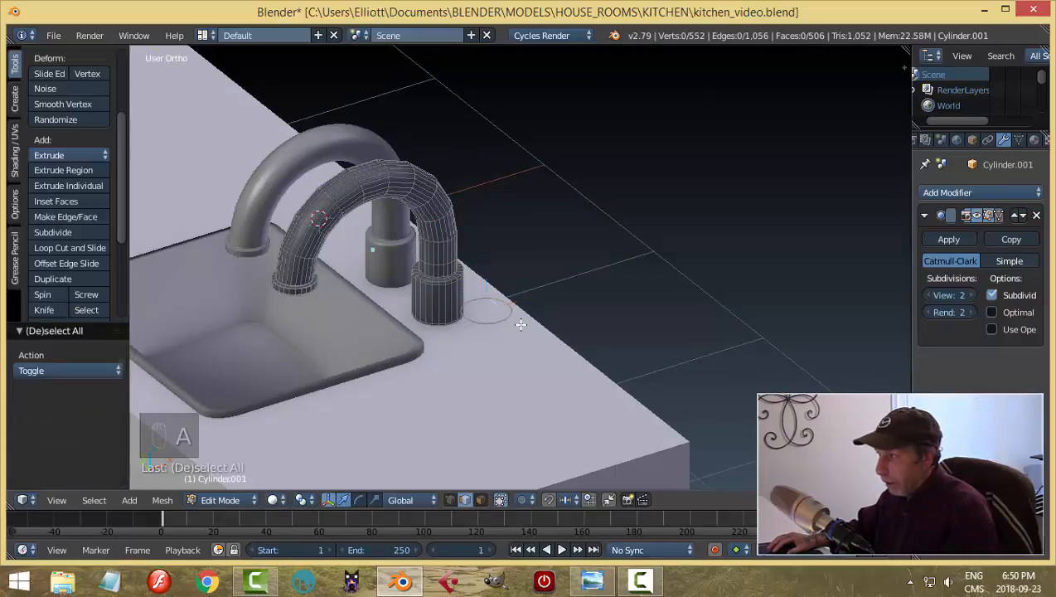
right_click(430, 297)
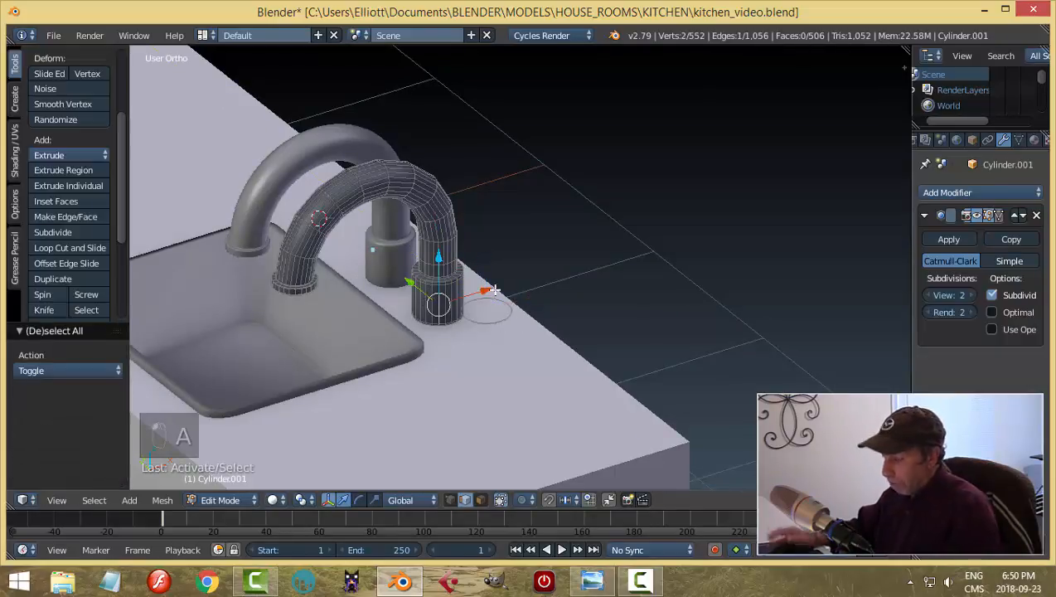
key("ctrl+l")
key("x")
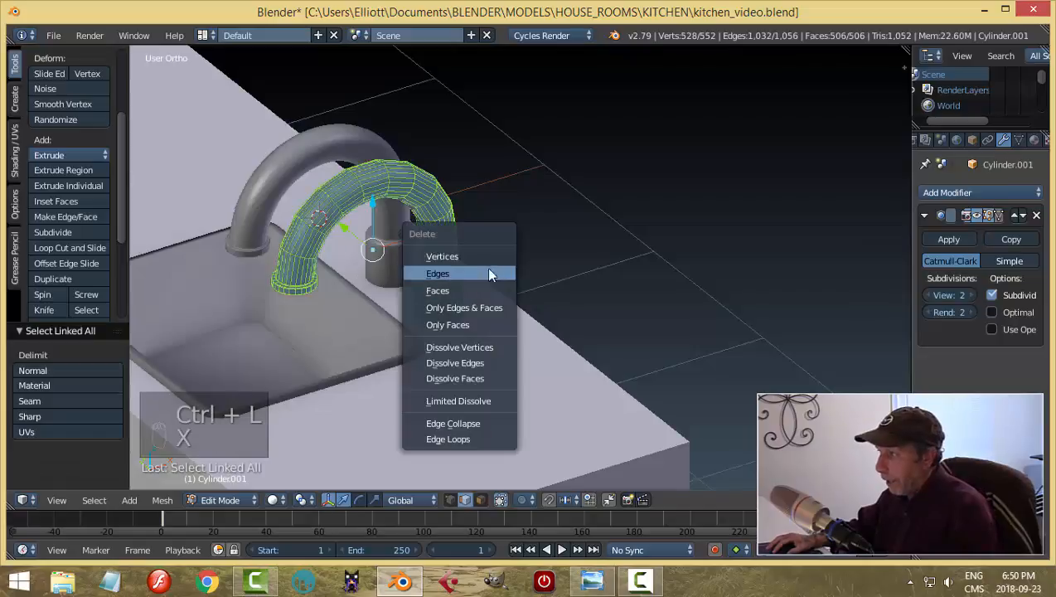
left_click(486, 254)
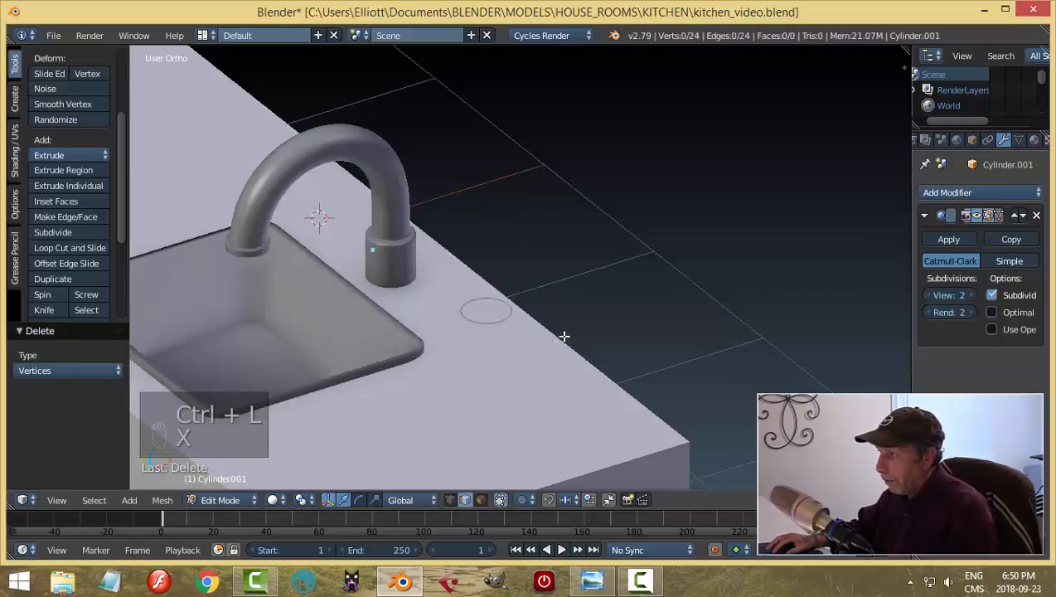
Step: Move the remaining edge ring along the Y axis closer to the original faucet and fill it with a face
key("ctrl+Tab")
left_click(485, 309)
right_click(512, 317, "alt")
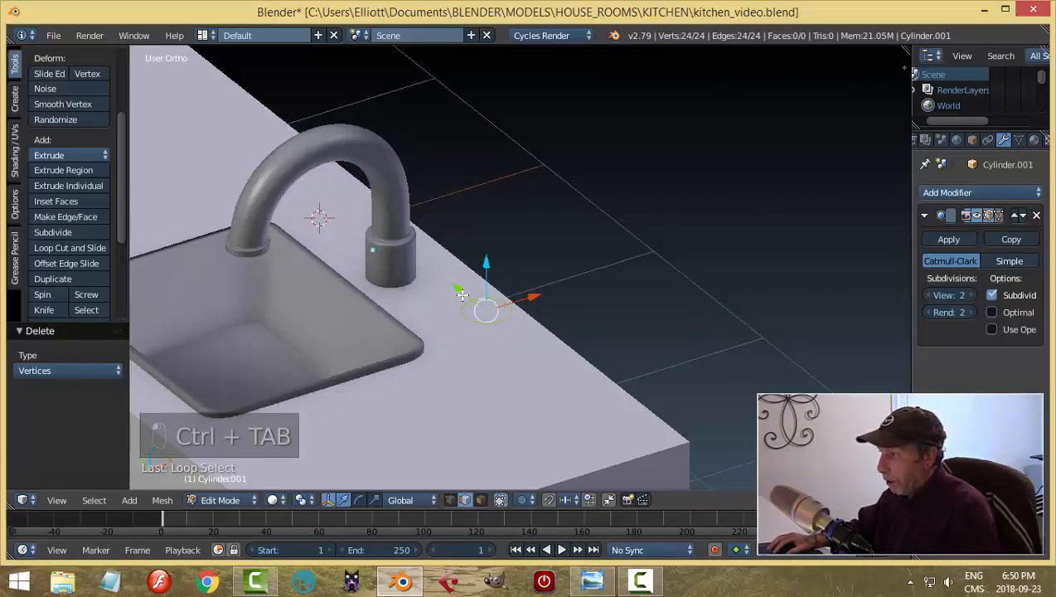
left_click_drag(461, 294, 435, 277)
left_click(431, 278)
middle_click_drag(431, 278, 615, 327)
key("f")
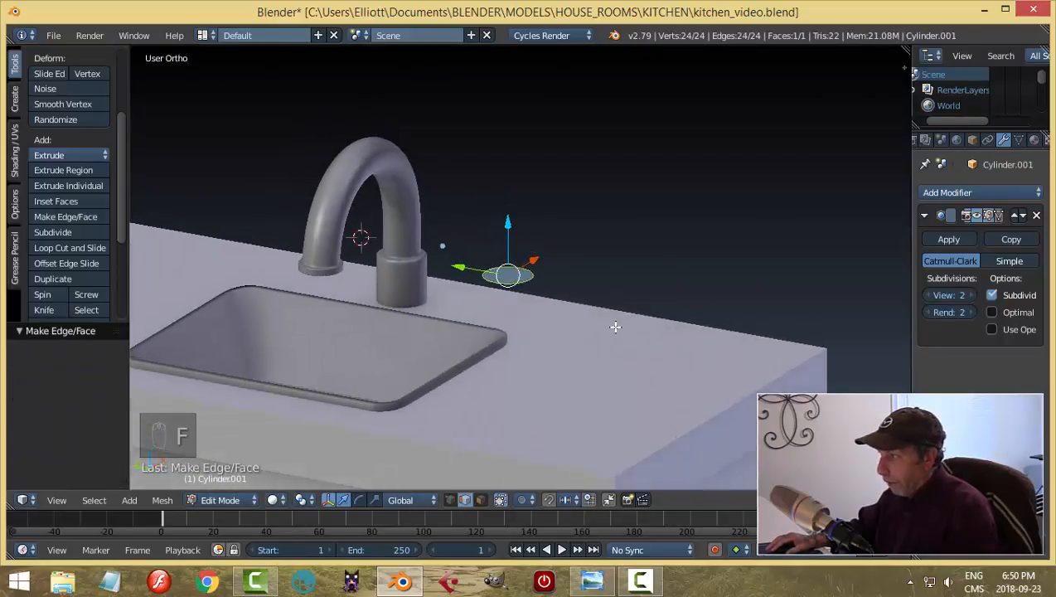
Step: Extrude the filled ring -0.211 along the Z axis, down to the countertop, to form a short cylinder
key("e")
right_click(564, 297)
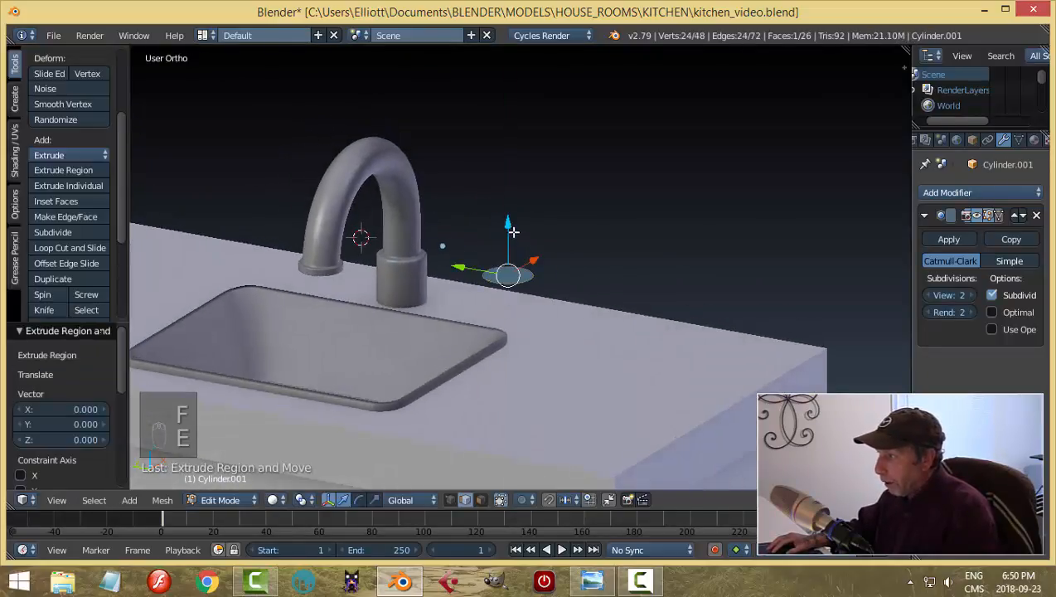
left_click_drag(509, 225, 515, 271)
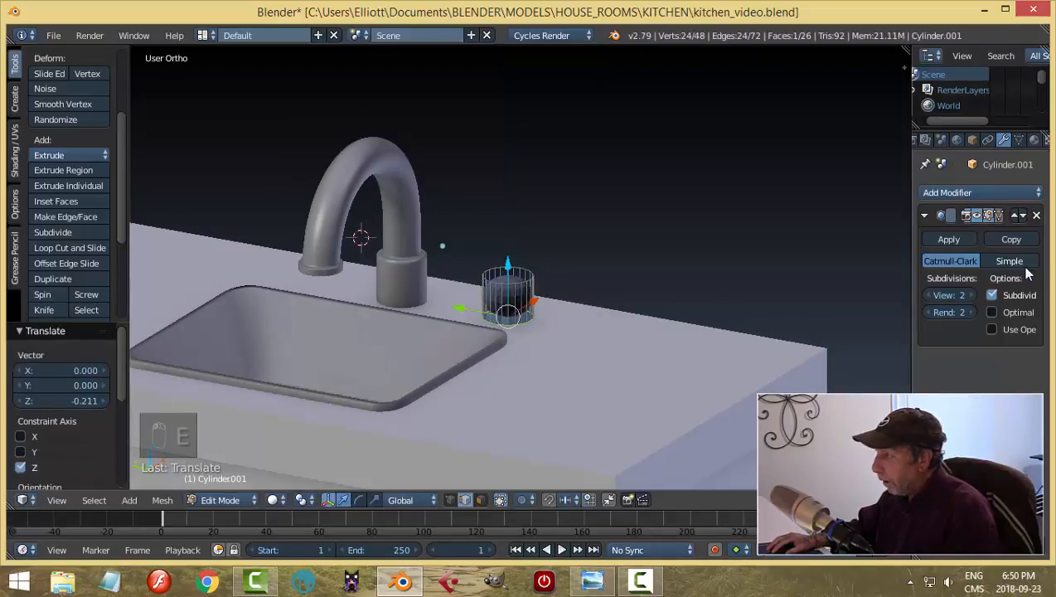
Step: Remove the Subsurf modifier from the short cylinder and make all its normals consistent
left_click(1037, 215)
scroll(598, 349, "up", 2)
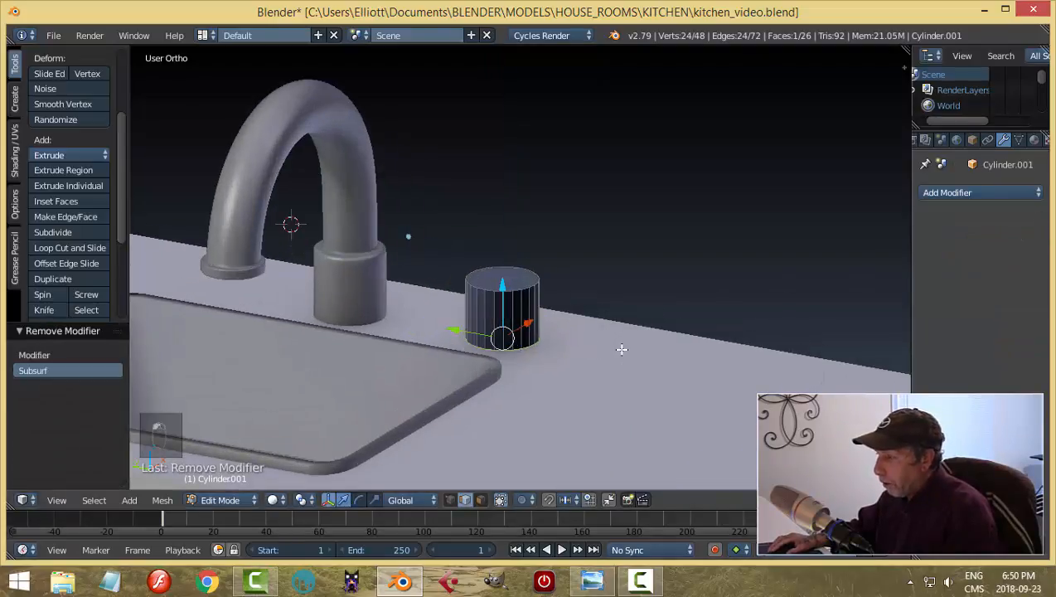
key("a")
key("a")
key("a")
key("ctrl+n")
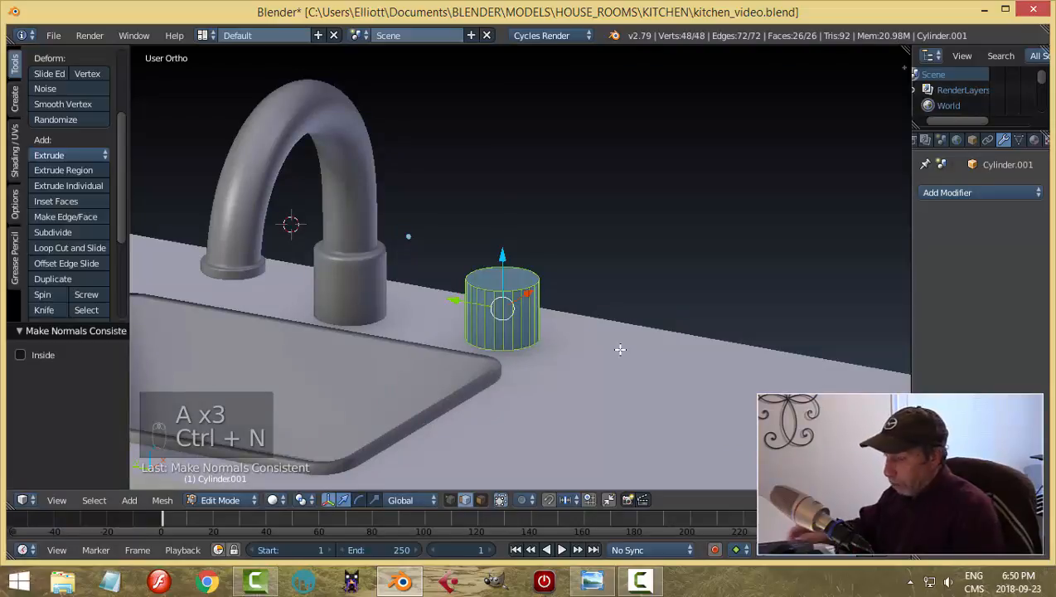
key("a")
Step: Inset the cylinder's top face with a thickness of about 0.0515
middle_click_drag(588, 342, 508, 349)
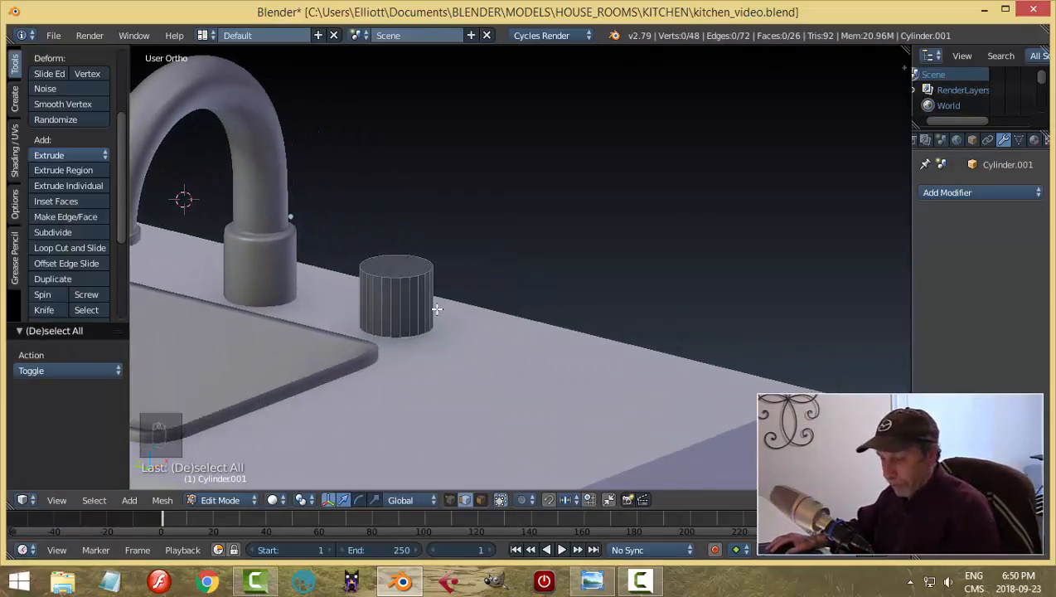
key("ctrl+Tab")
left_click(413, 317)
right_click(406, 269)
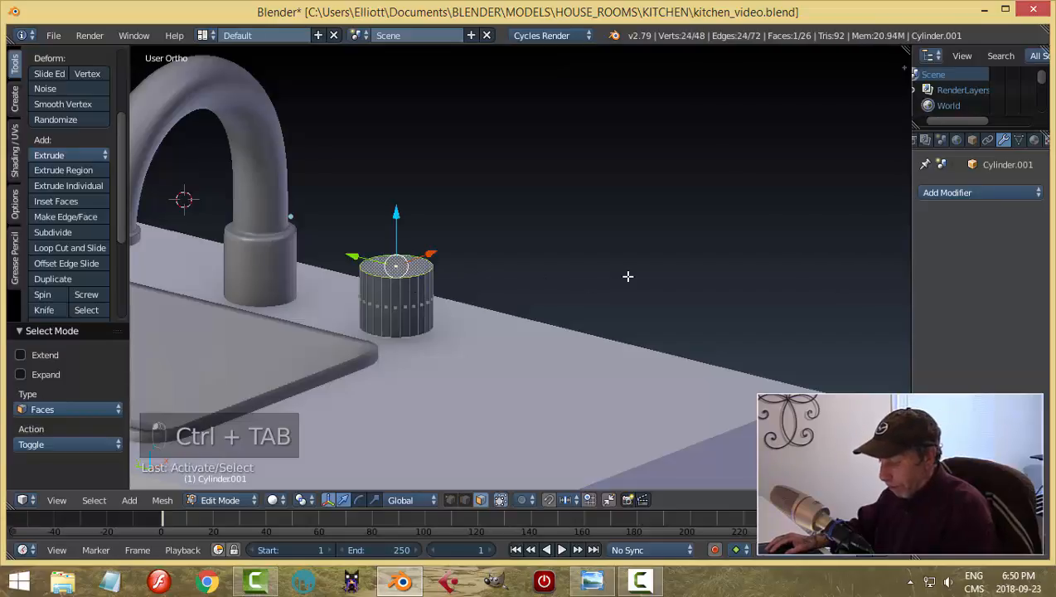
key("i")
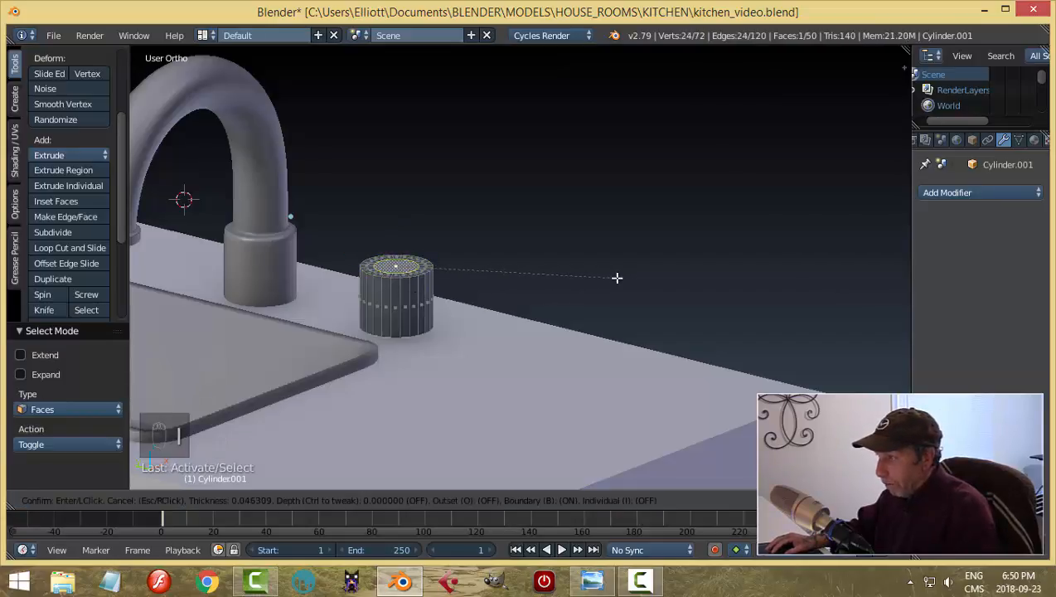
left_click(615, 277)
key("e")
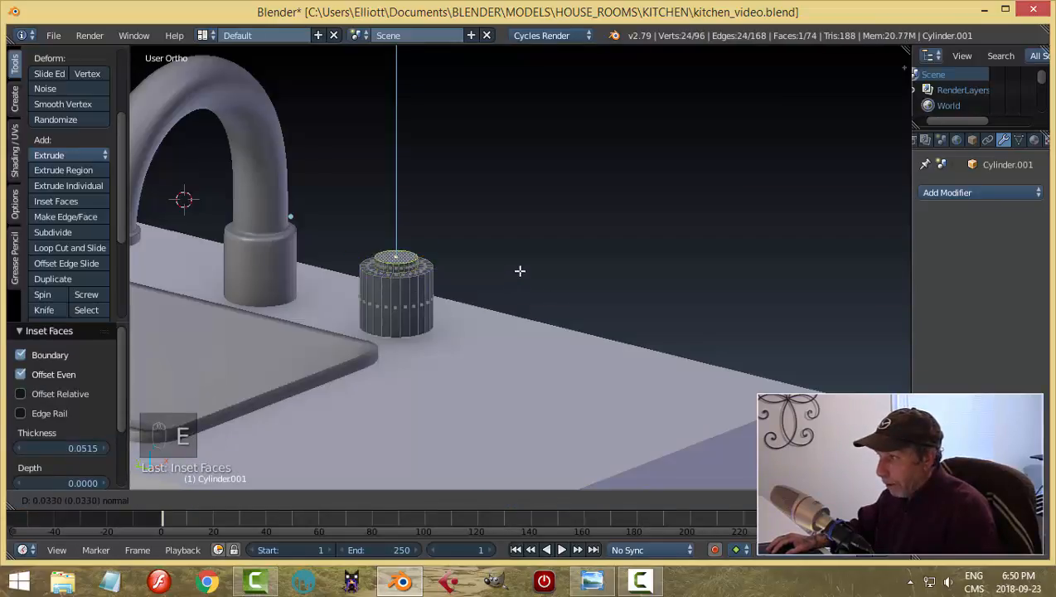
right_click(521, 263)
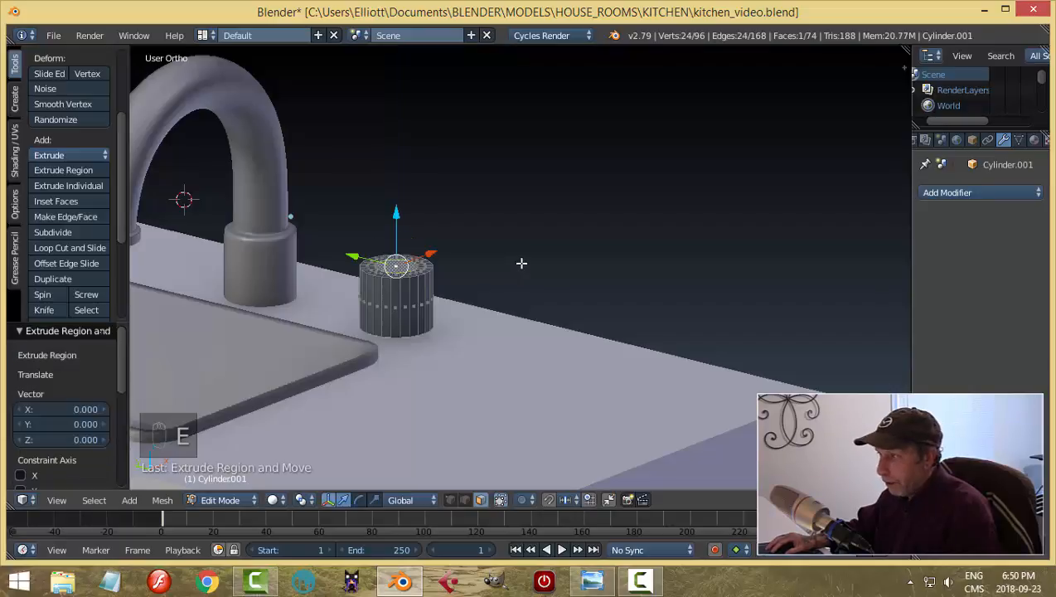
key("ctrl+z")
Step: Scale the inset top face by 1.235 and extrude it 0.052 upward
key("s")
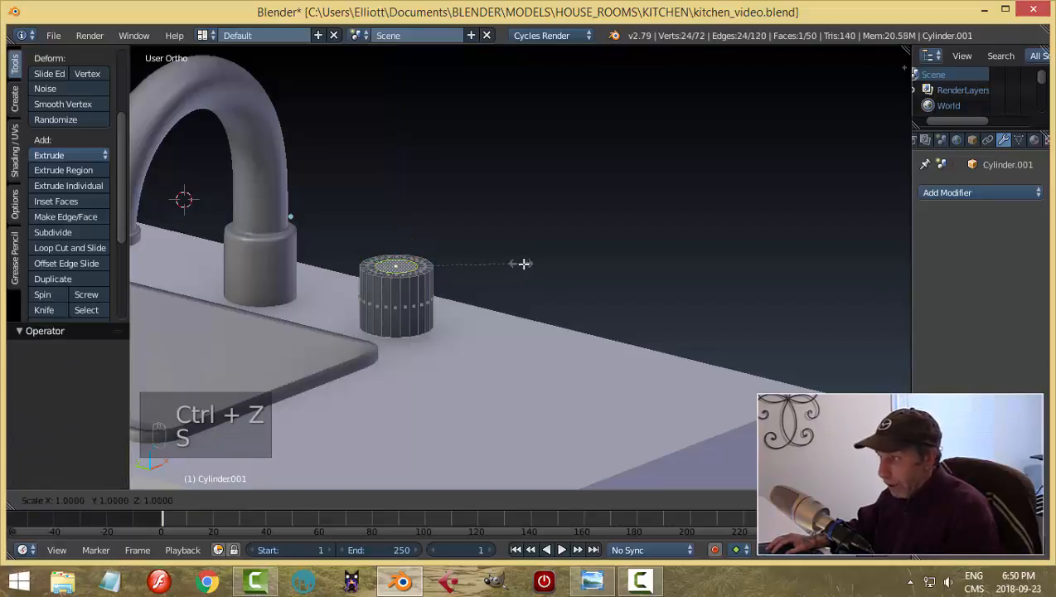
left_click(549, 286)
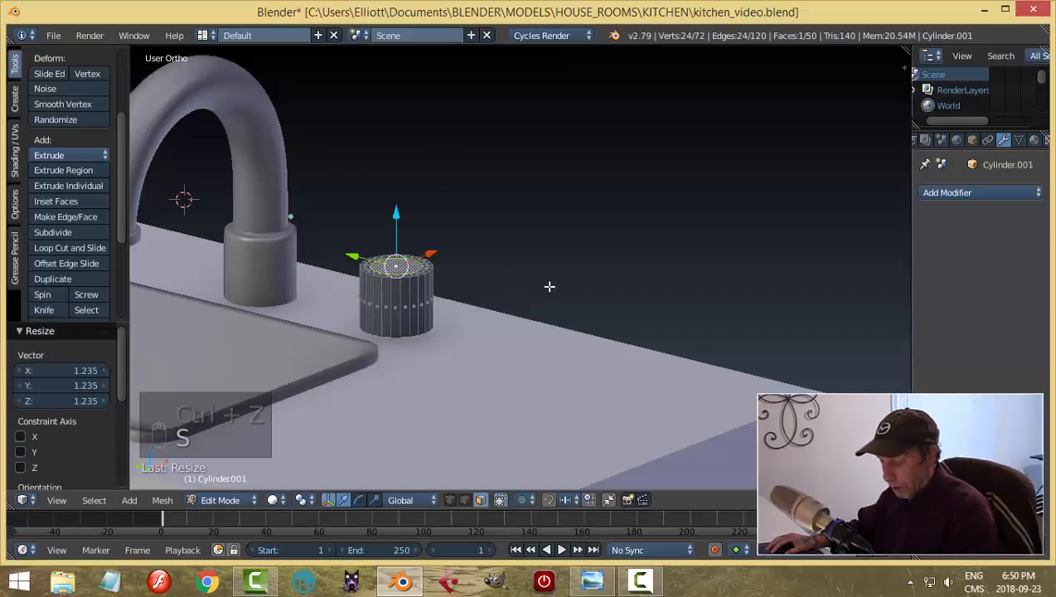
key("e")
left_click(586, 250)
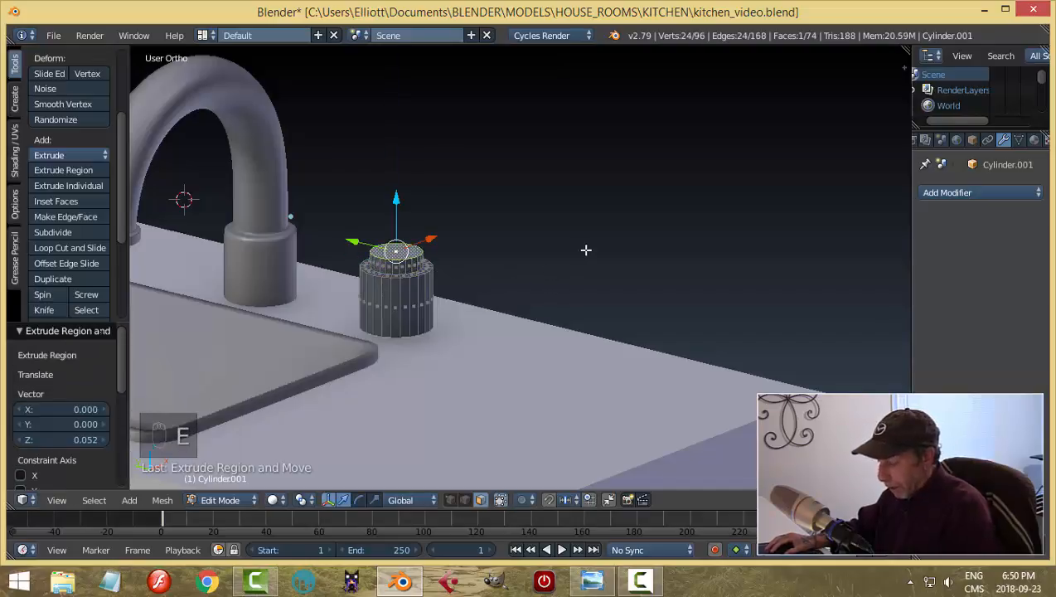
Step: Inset the raised top face by about 0.0384 and extrude the inner face 0.077 upward as a narrow neck
key("i")
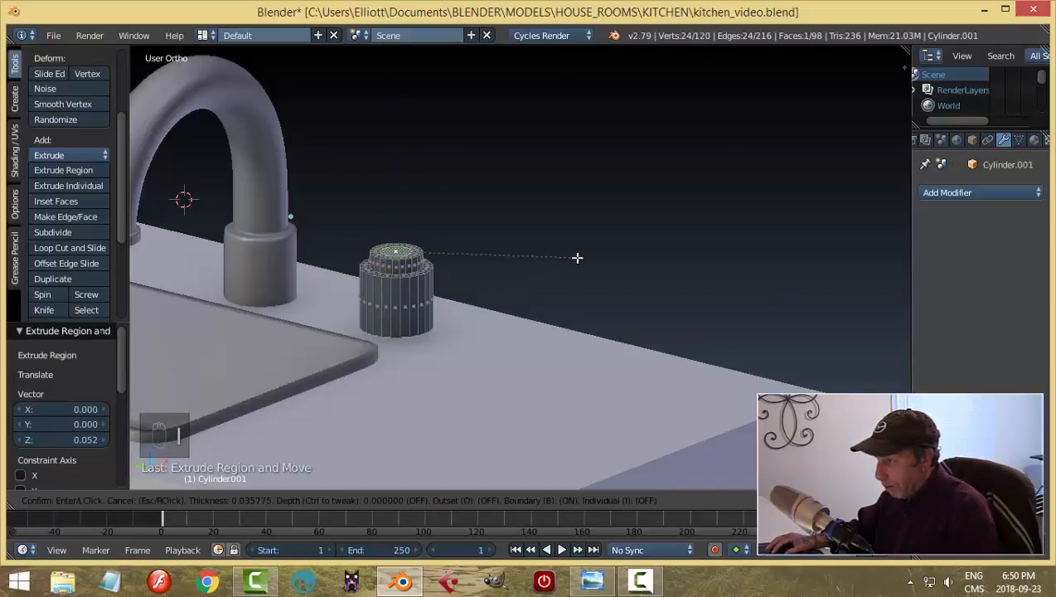
left_click(569, 261)
key("e")
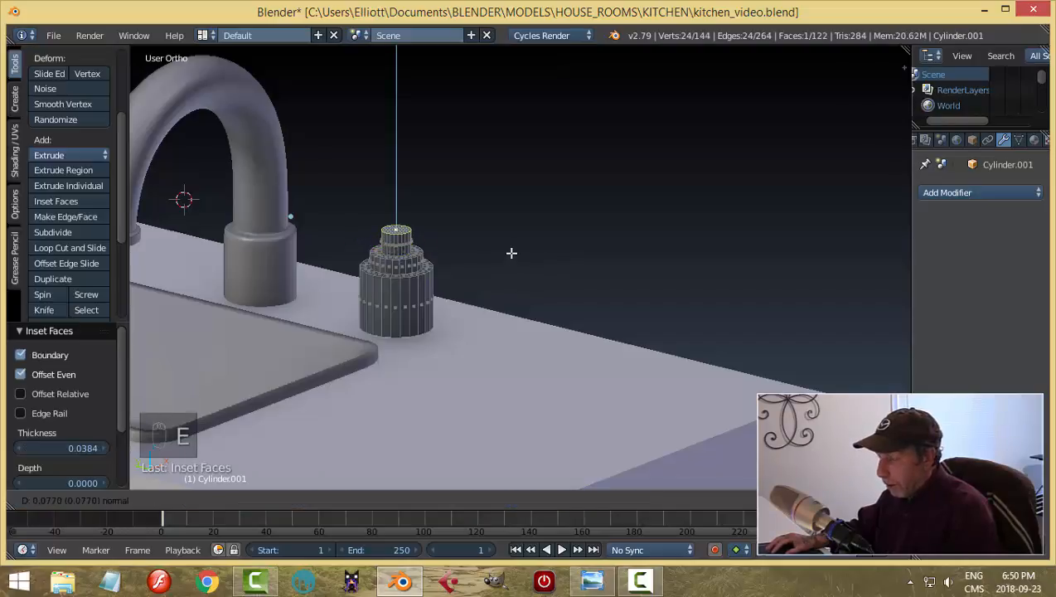
left_click(512, 253)
Step: In the front view, snap the 3D cursor to the selected top face of the neck
middle_click_drag(587, 266, 477, 276)
key("KP_1")
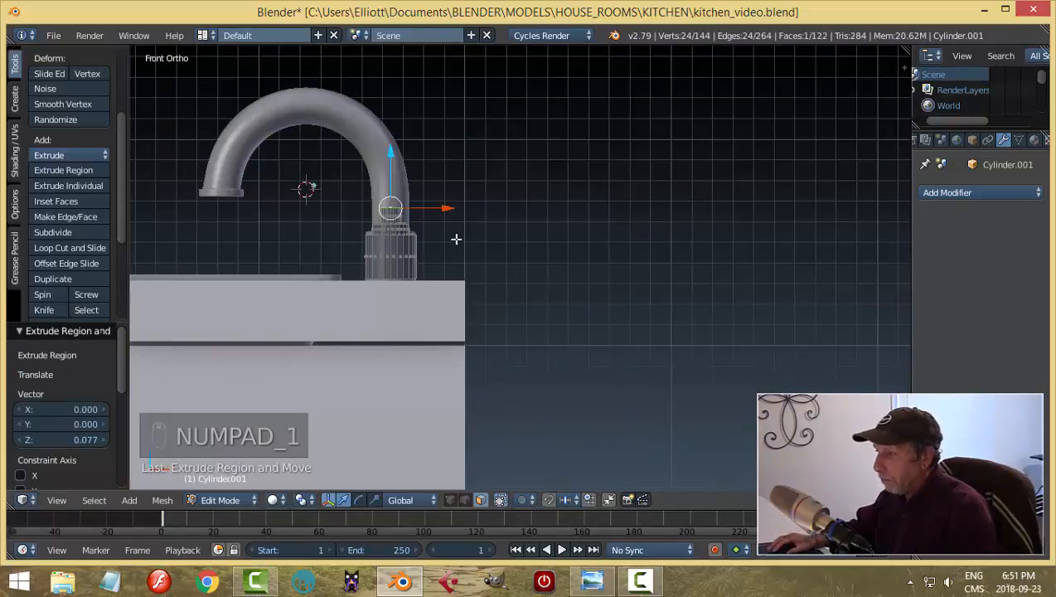
middle_click_drag(456, 239, 484, 262, "shift")
key("shift+s")
left_click(491, 264)
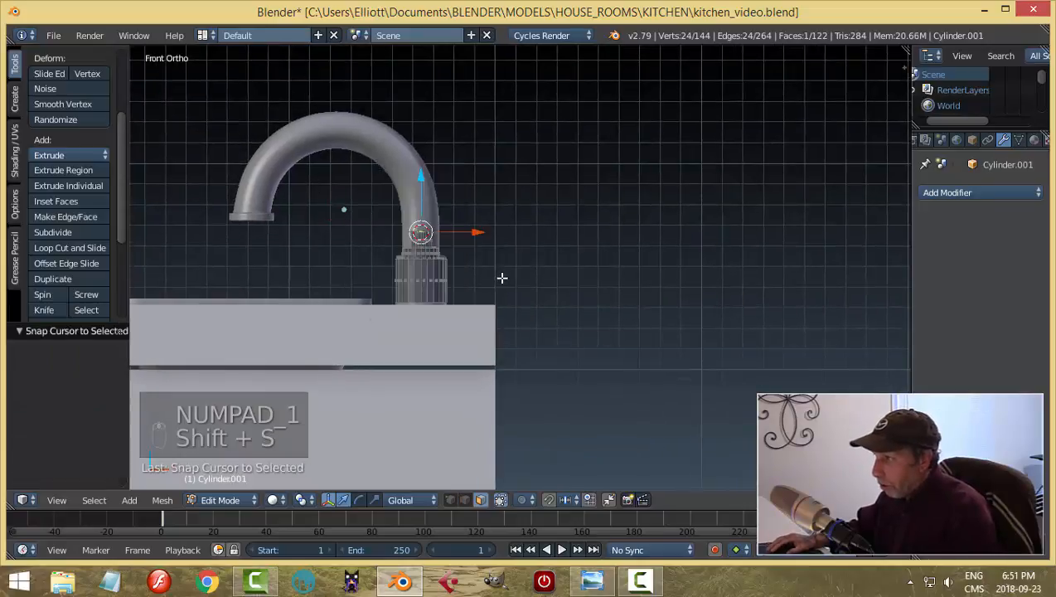
scroll(500, 279, "up", 3)
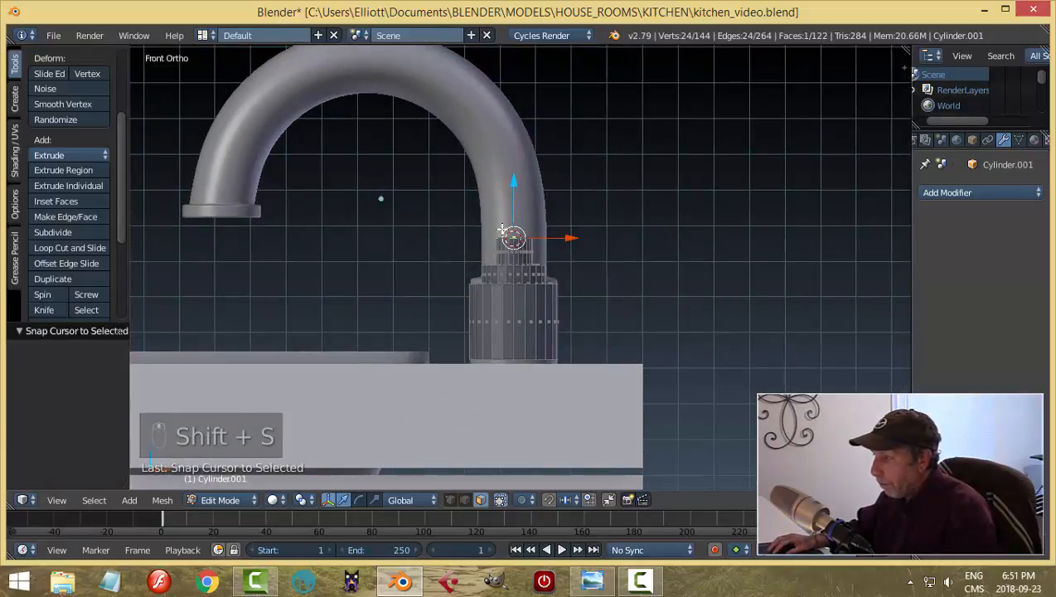
Step: Shift the 3D cursor sideways from the neck by setting its X location to 4.24893
key("n")
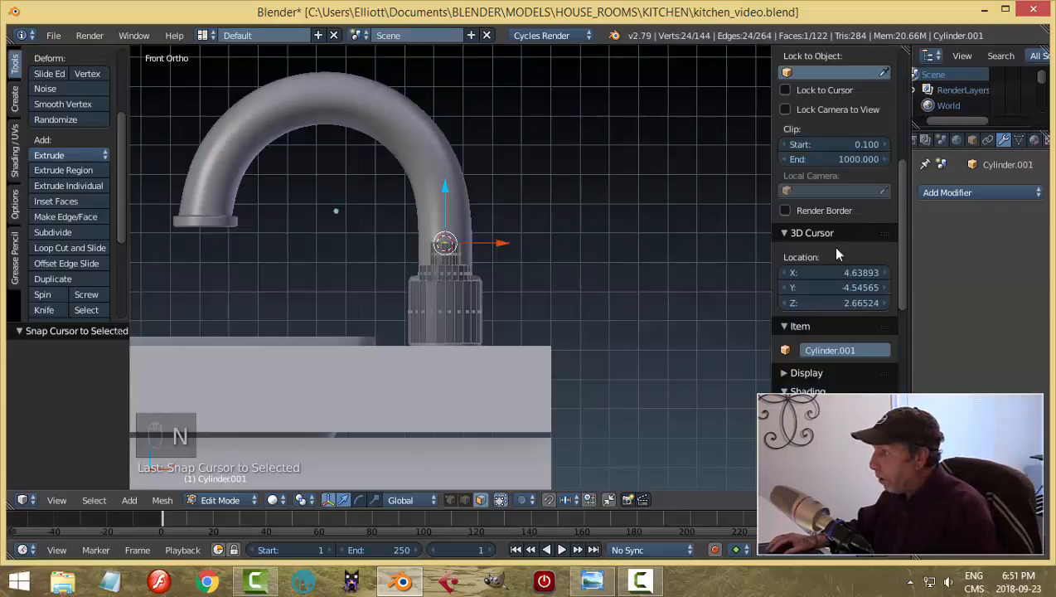
mouse_move(853, 272)
left_mouse_down()
mouse_move(816, 272)
mouse_move(845, 272)
left_mouse_up()
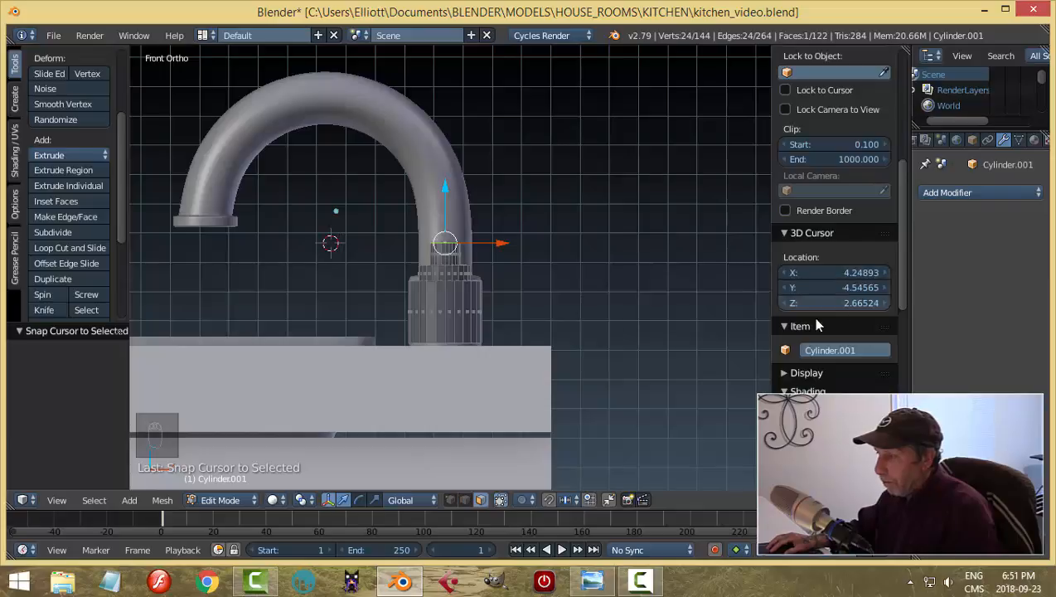
key("n")
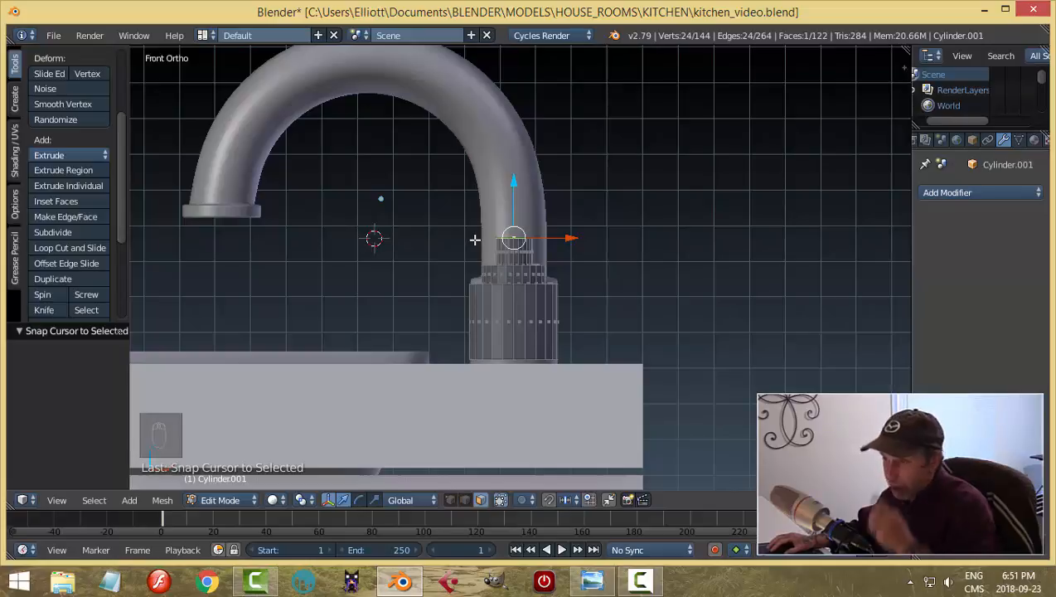
Step: Spin the stem's top face by -180° in 9 steps into a gooseneck and extrude its end face down about 0.041
left_click(65, 296)
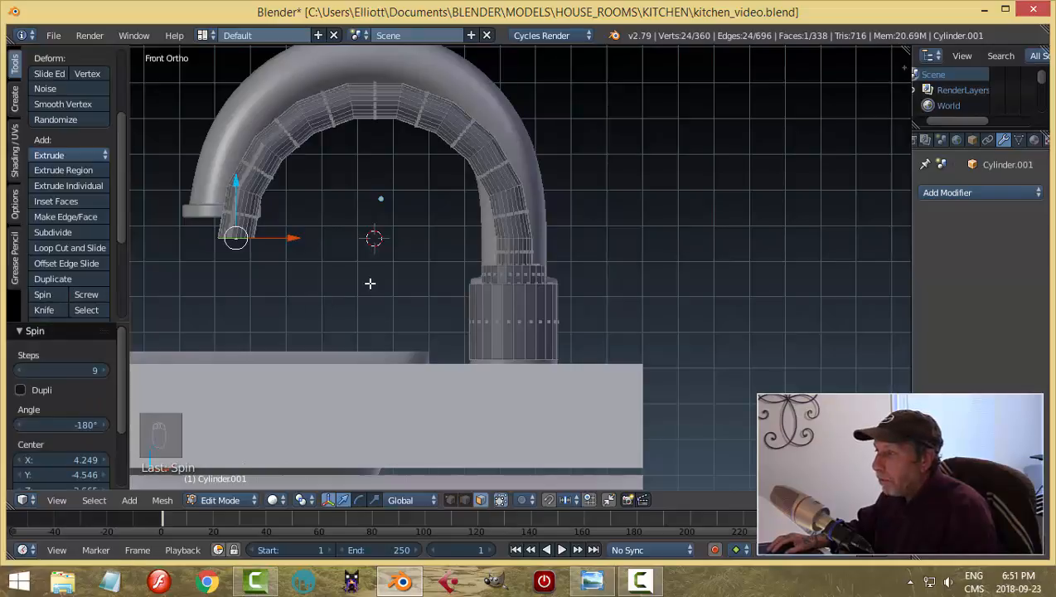
key("e")
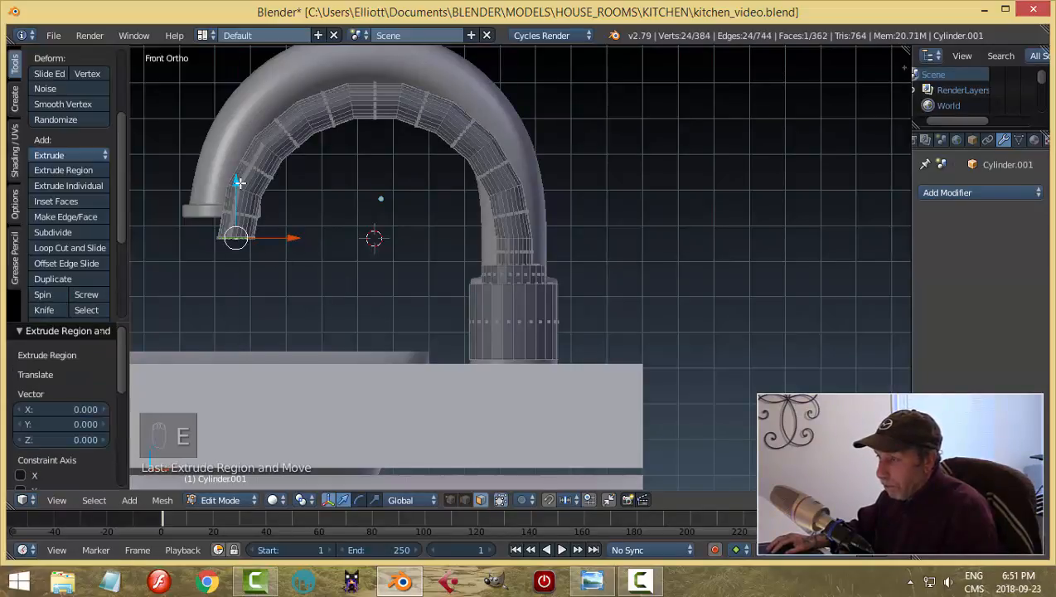
left_click_drag(239, 182, 240, 201)
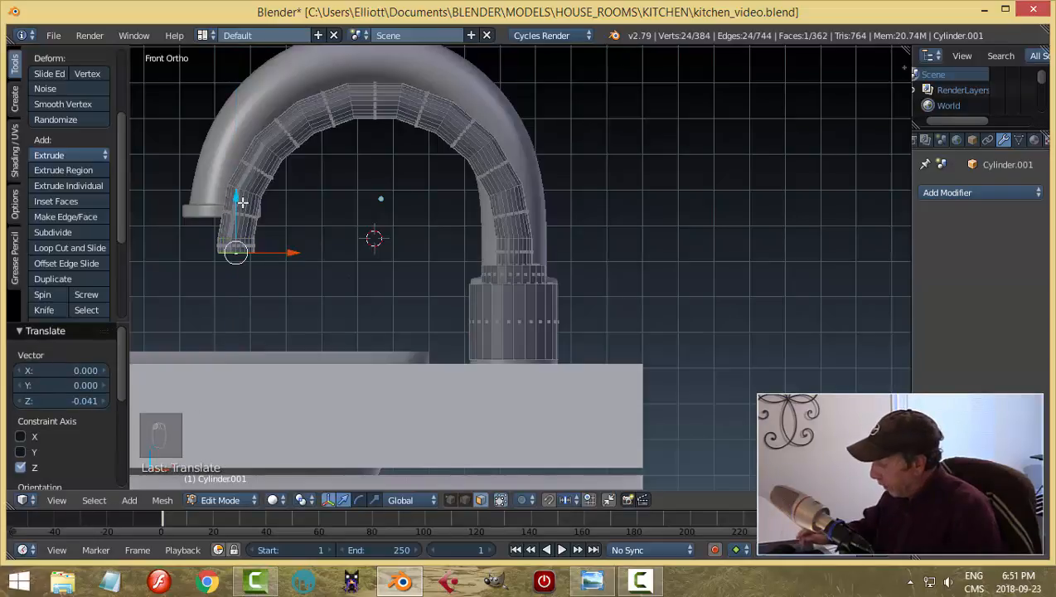
Step: Grow the selection to the spout's end ring, extrude it and scale it out about 1.29 with Z locked to form a lip
key("ctrl+KP_Add")
key("e")
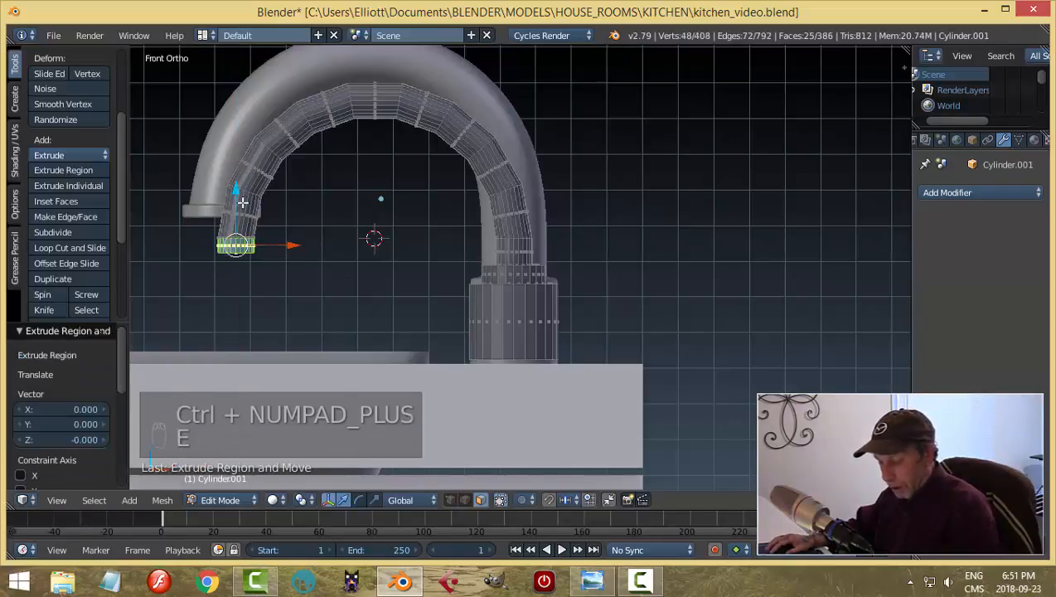
key("s")
key("shift+z")
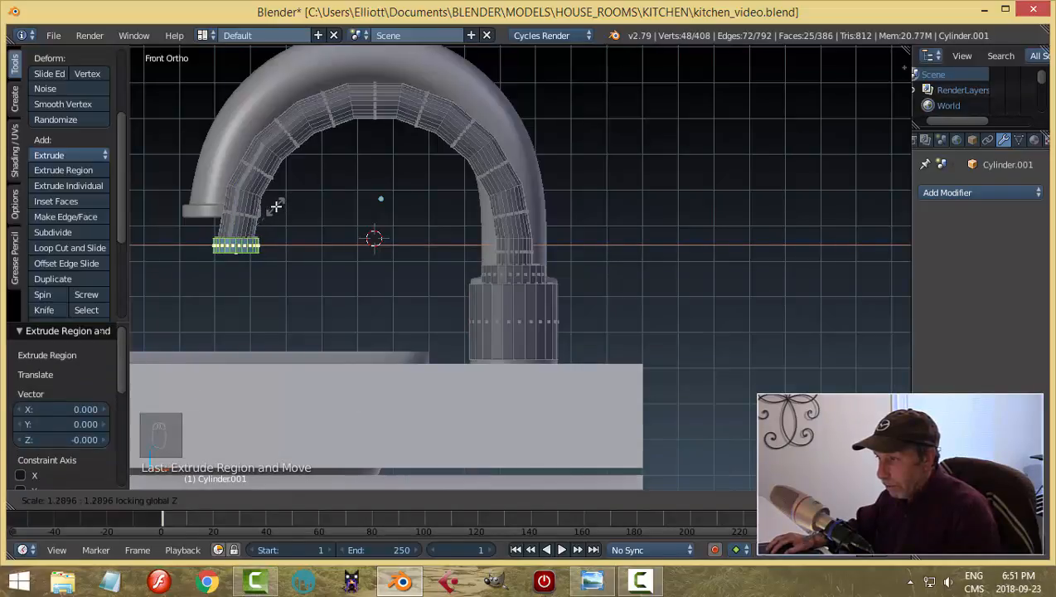
left_click(276, 207)
key("a")
key("Tab")
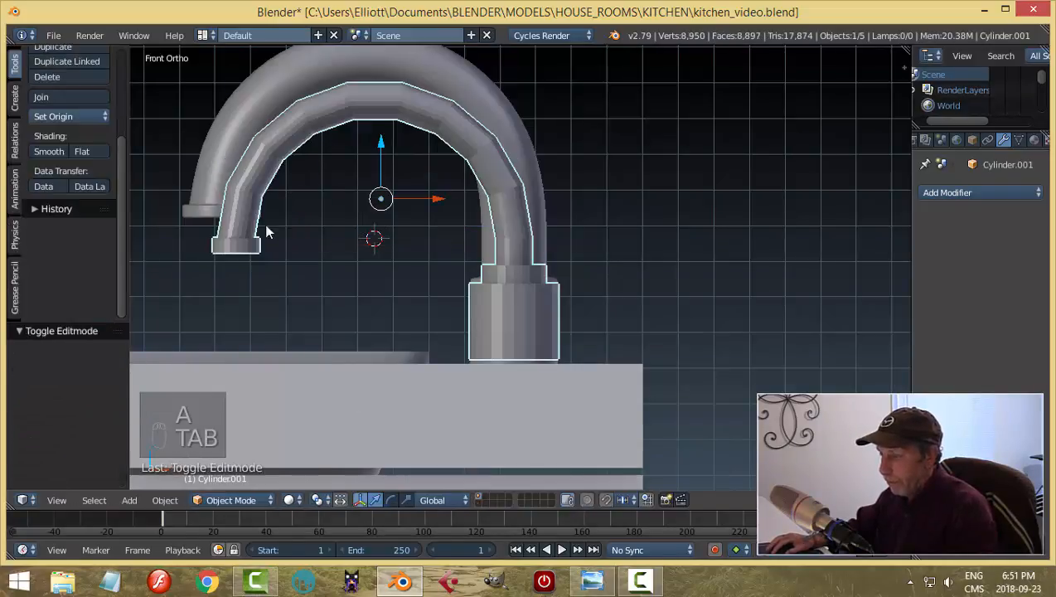
Step: Move the new faucet a short distance along Y toward the original faucet
middle_click_drag(266, 225, 560, 277)
scroll(392, 247, "down", 3)
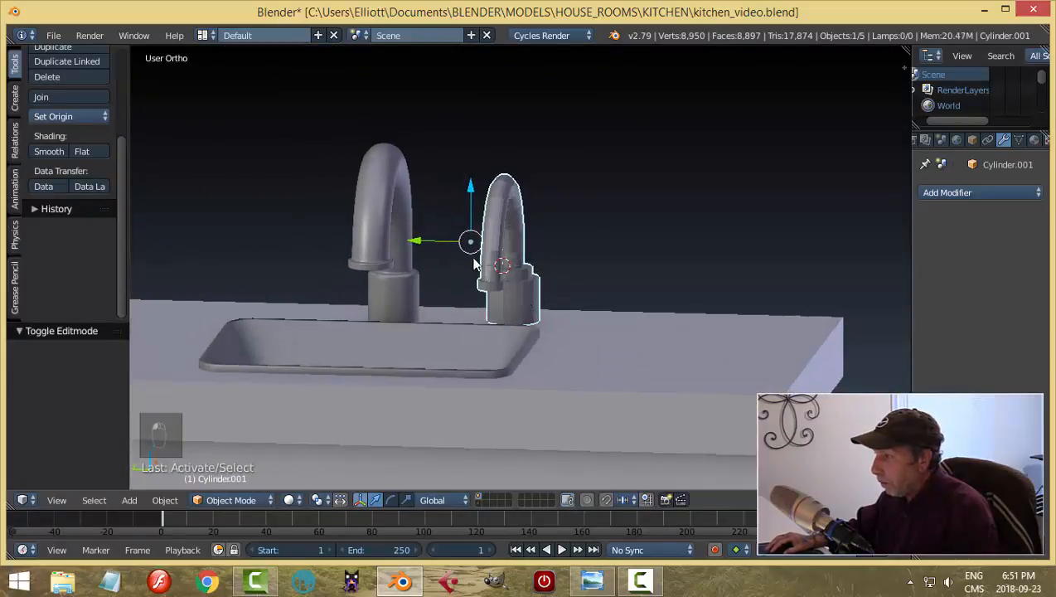
left_click_drag(431, 242, 395, 241)
Step: Add a Subdivision Surface modifier with 2 view subdivisions to the new faucet and shade it smooth
middle_click_drag(396, 245, 790, 222)
left_click(959, 192)
left_click(738, 450)
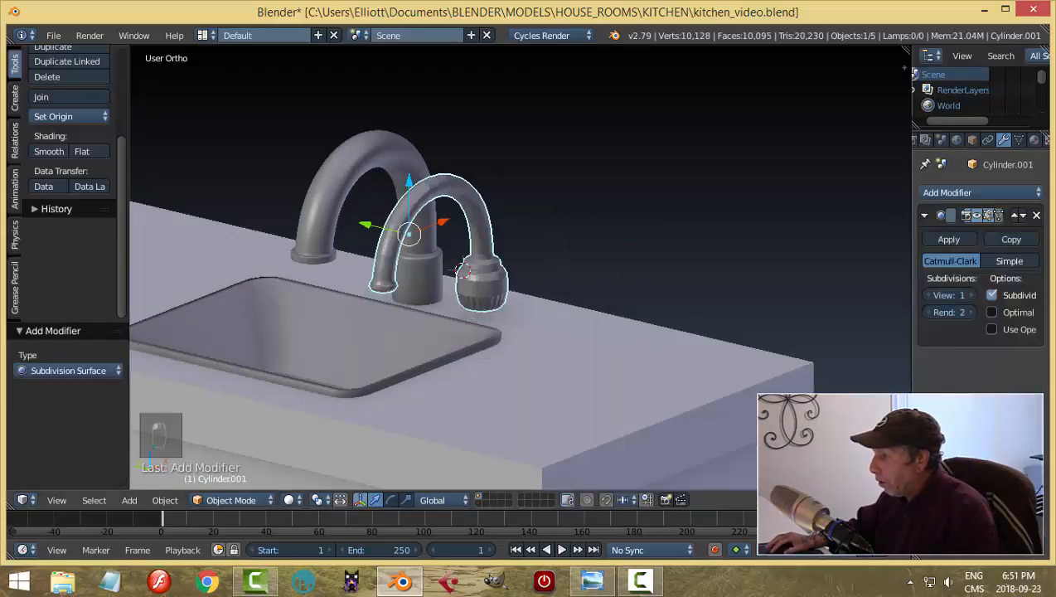
left_click(970, 295)
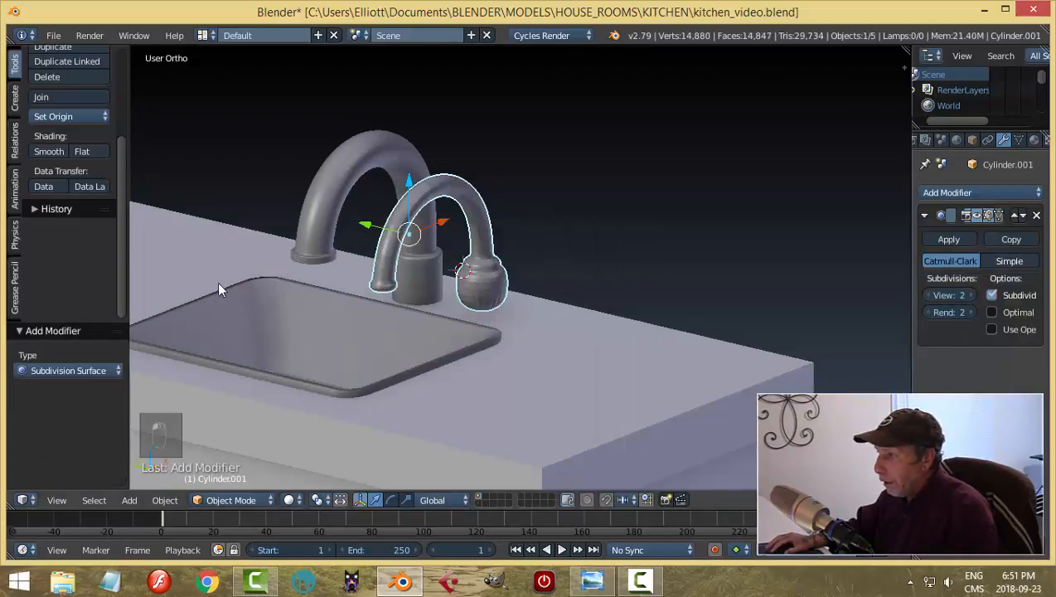
left_click(48, 151)
Step: Add edge loops close to the bottom and top edges of the new faucet's base cylinder
middle_click_drag(538, 300, 511, 287)
key("Tab")
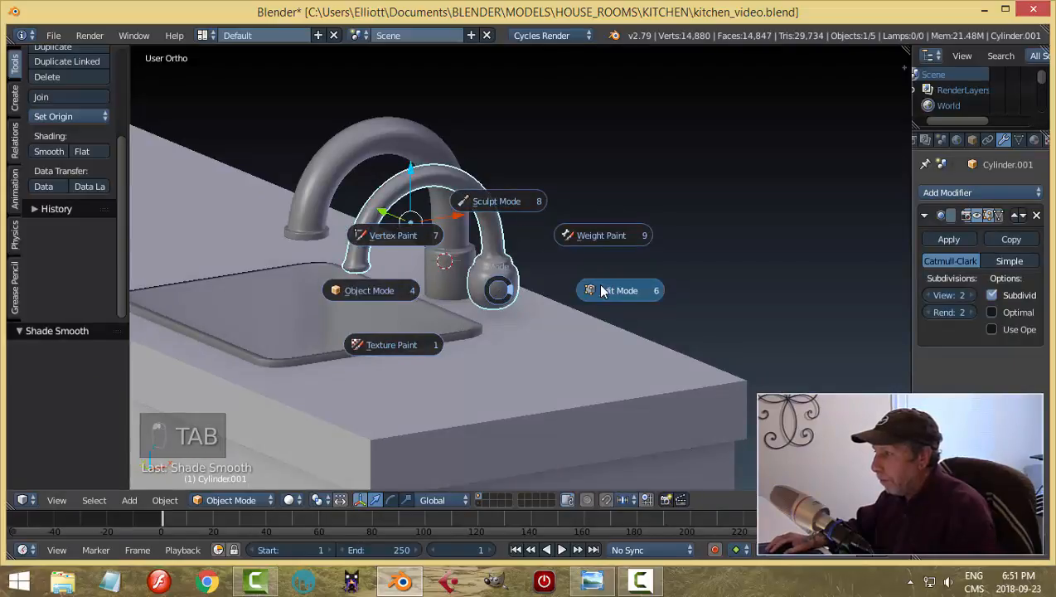
key("ctrl+r")
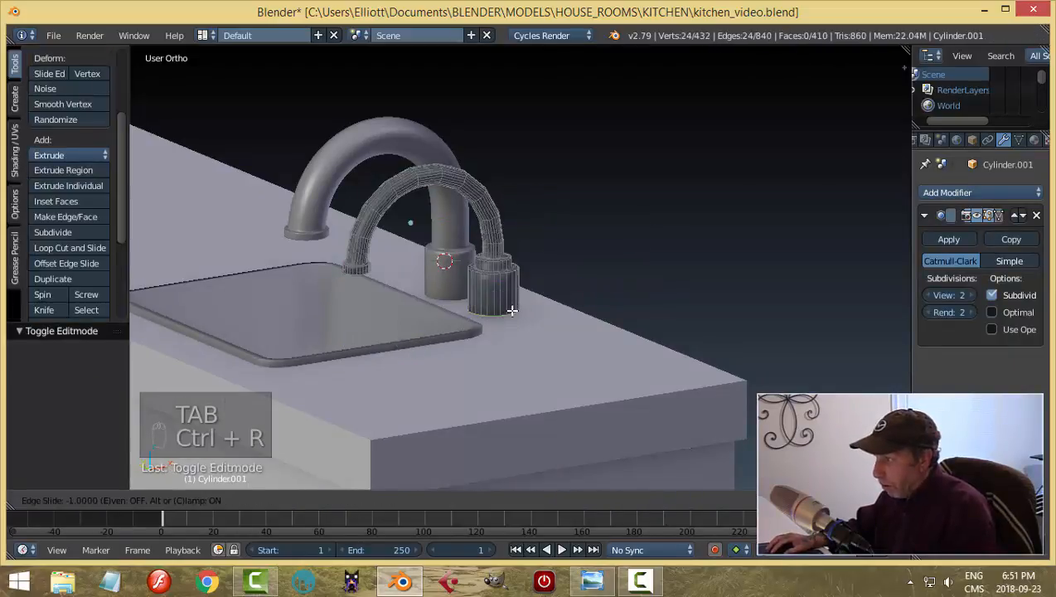
left_click(511, 298)
key("ctrl+r")
left_click(512, 298)
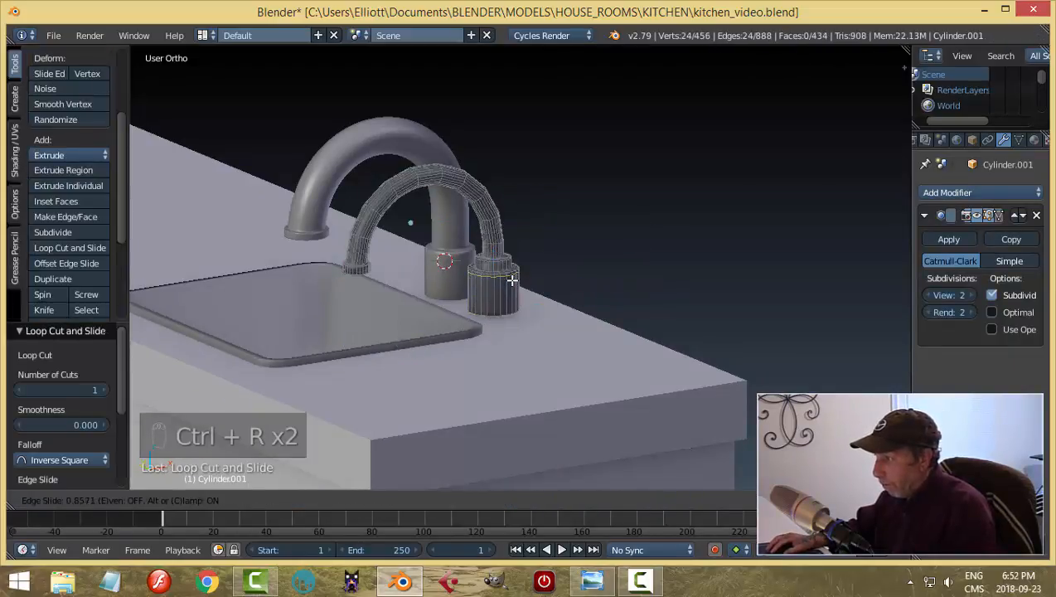
left_click(512, 280)
Step: Add edge loops near the lower and upper edges of the collar and at the foot of the curved pipe
scroll(511, 281, "up", 5)
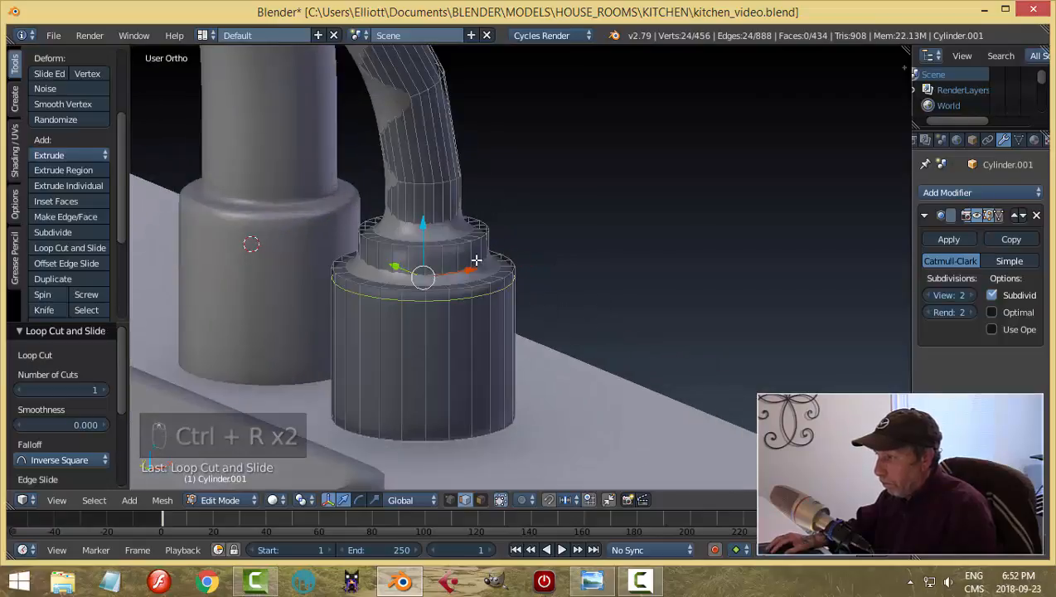
key("ctrl+r")
left_click(477, 259)
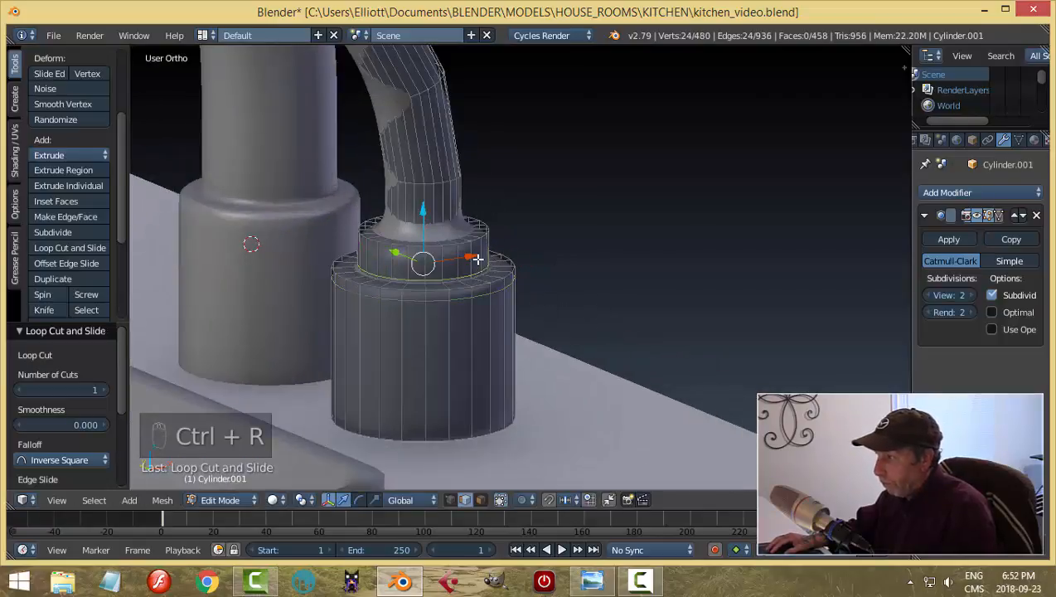
key("ctrl+r")
left_click(484, 256)
left_click(474, 242)
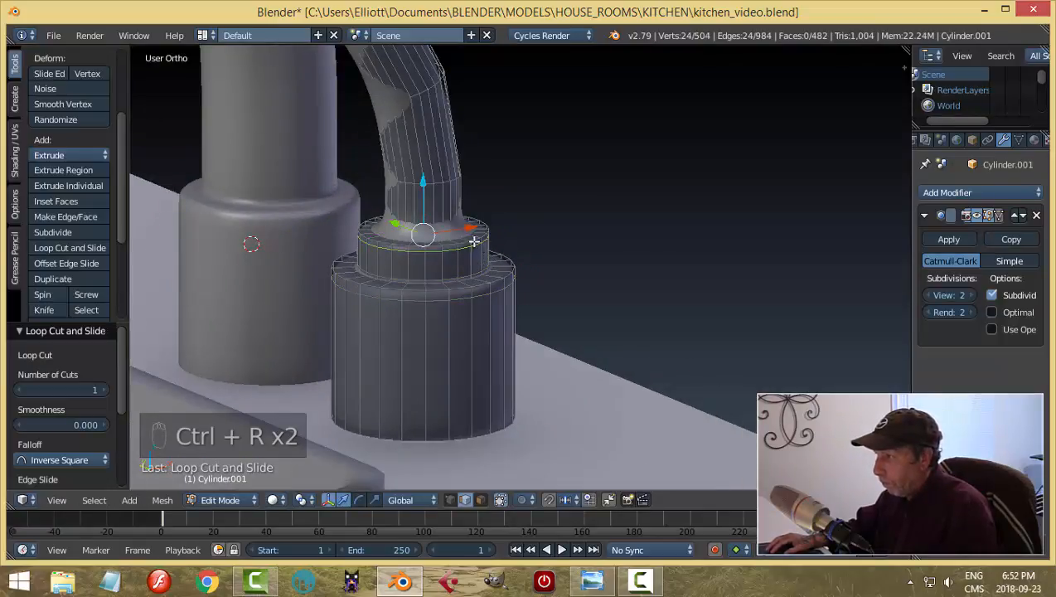
key("ctrl+r")
left_click(460, 234)
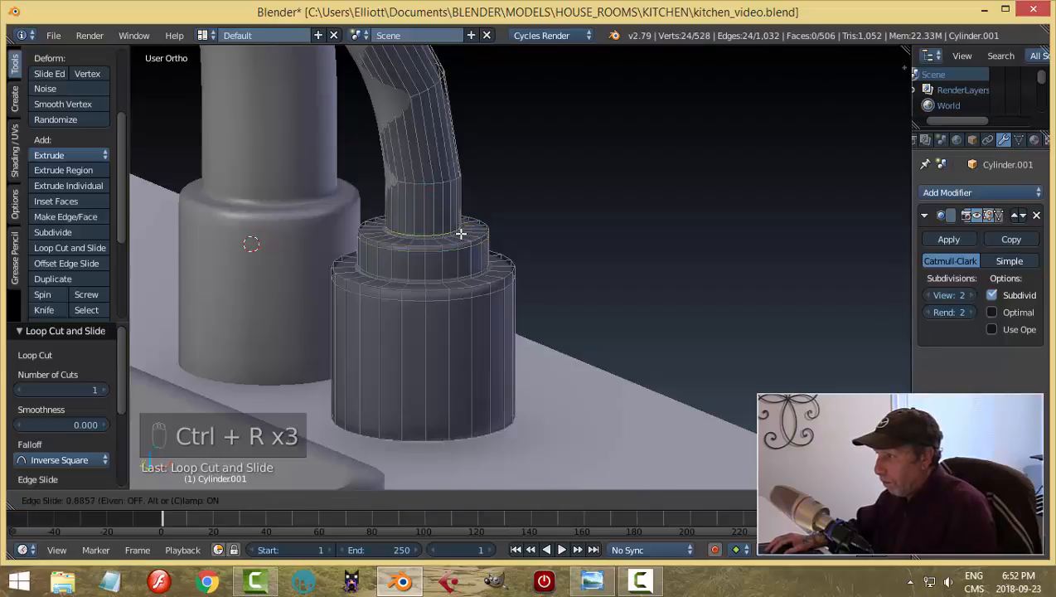
left_click(460, 235)
Step: Add an edge loop at the spout end of the pipe, slid down against the lip
middle_click_drag(427, 282, 725, 282, "shift")
key("ctrl+r")
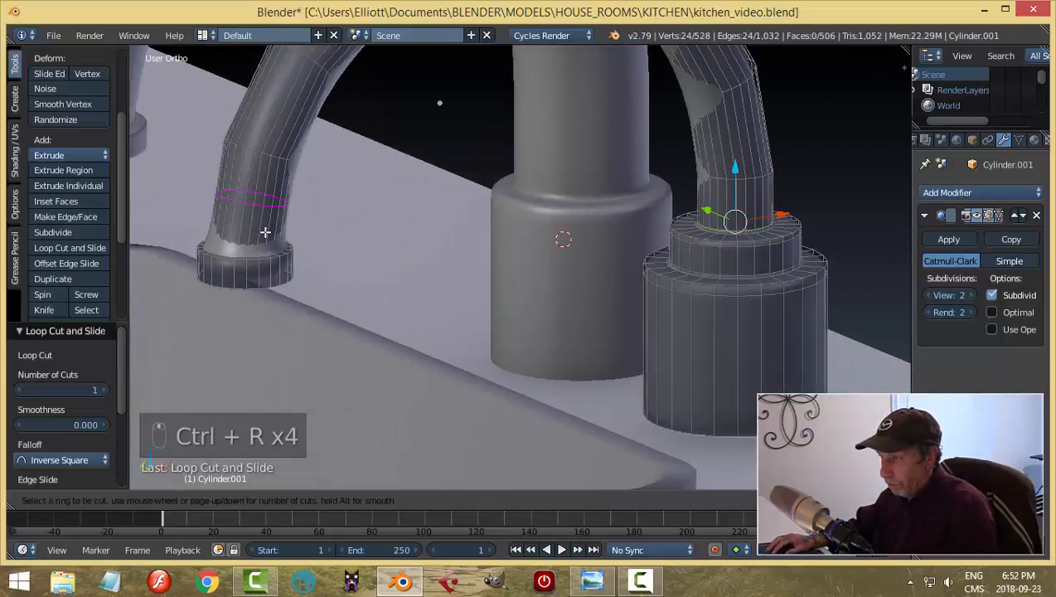
left_click(265, 232)
left_click(265, 279)
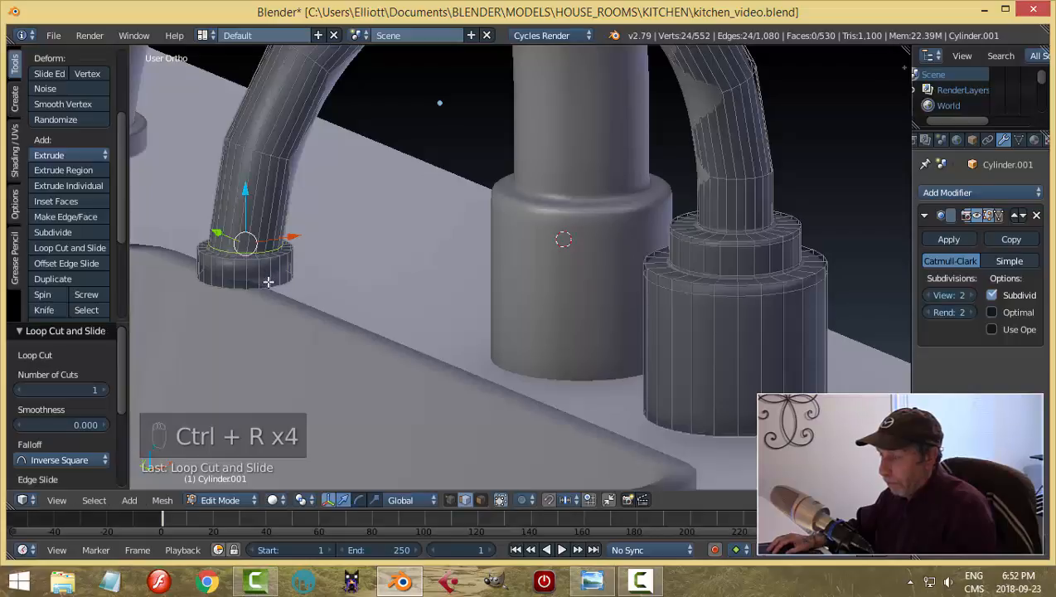
Step: Add edge loops near the upper and lower edges of the spout lip and return to Object Mode
scroll(214, 285, "up", 2)
middle_click_drag(274, 286, 342, 280, "shift")
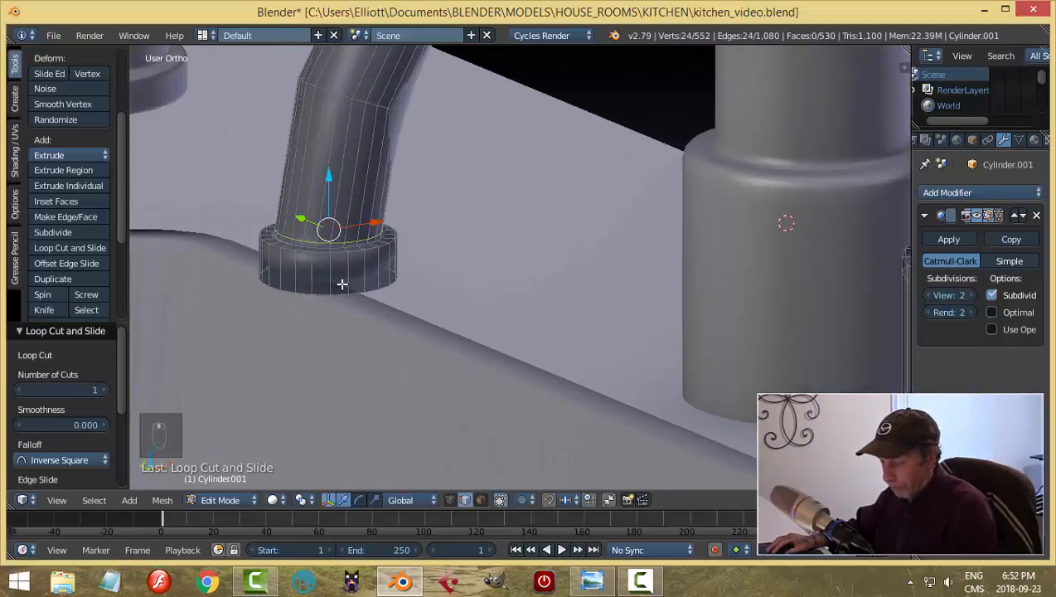
key("ctrl+r")
left_click(343, 270)
left_click(343, 270)
key("ctrl+r")
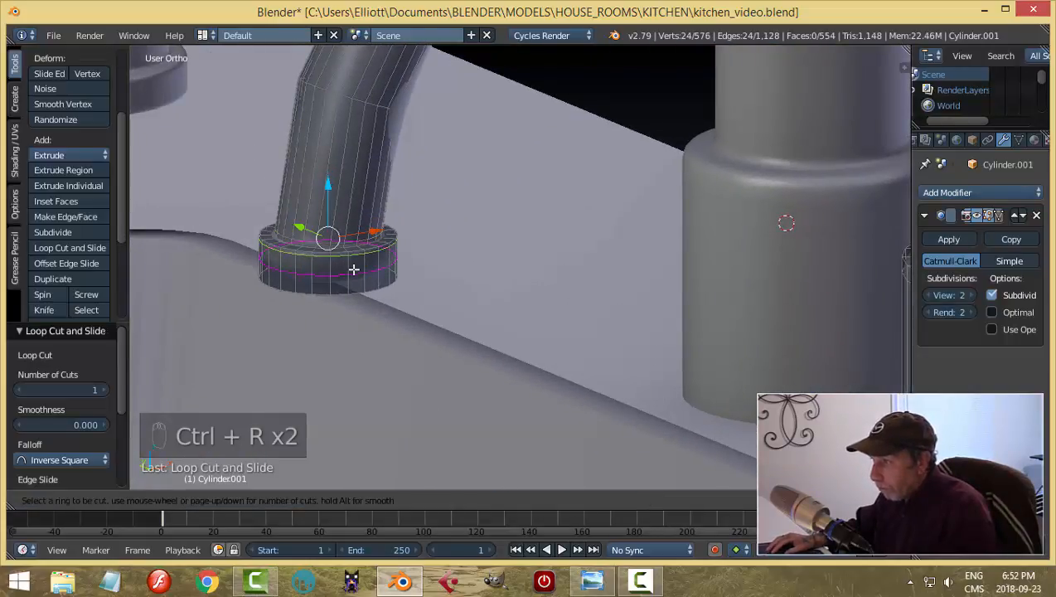
left_click(354, 269)
left_click(354, 282)
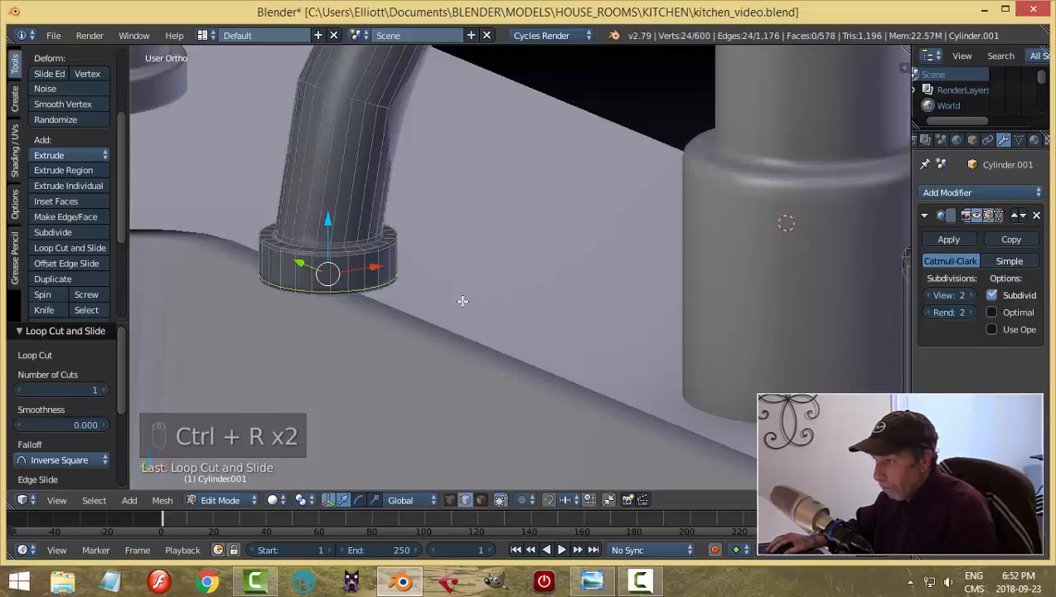
key("a")
key("Tab")
Step: Hide the original thicker faucet and centre the new one beside the sink by moving it 0.373 along Y and slightly toward the basin
left_click(334, 318)
scroll(375, 314, "down", 7)
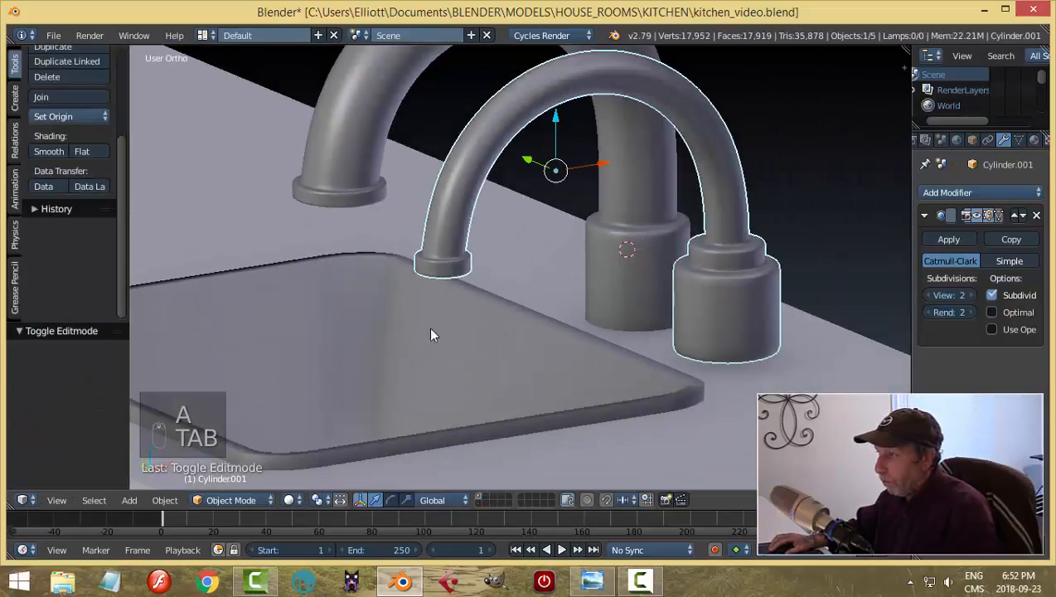
middle_click_drag(432, 329, 580, 354)
right_click(463, 127)
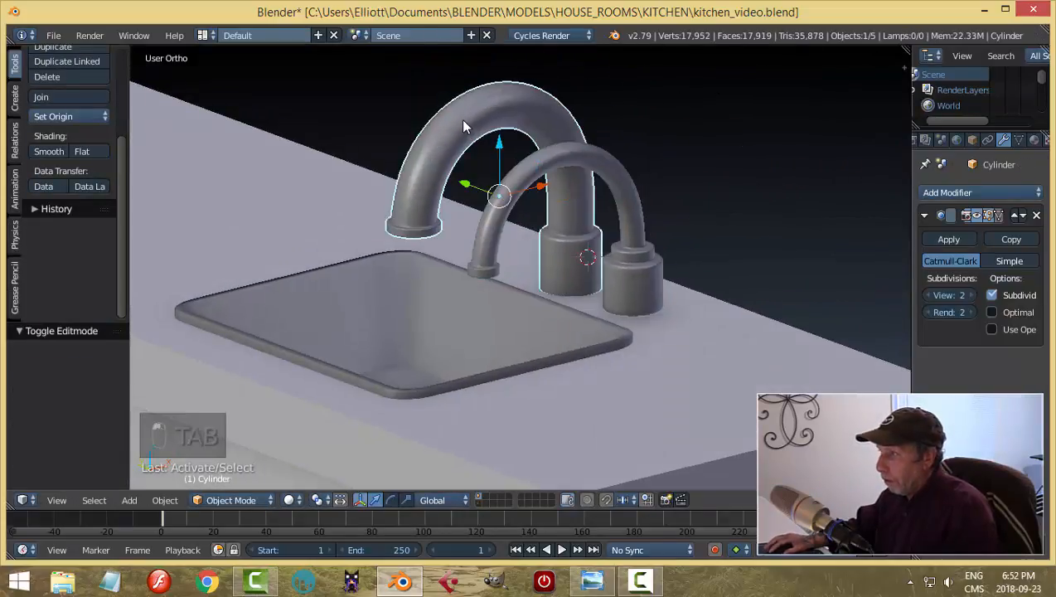
key("h")
right_click(639, 284)
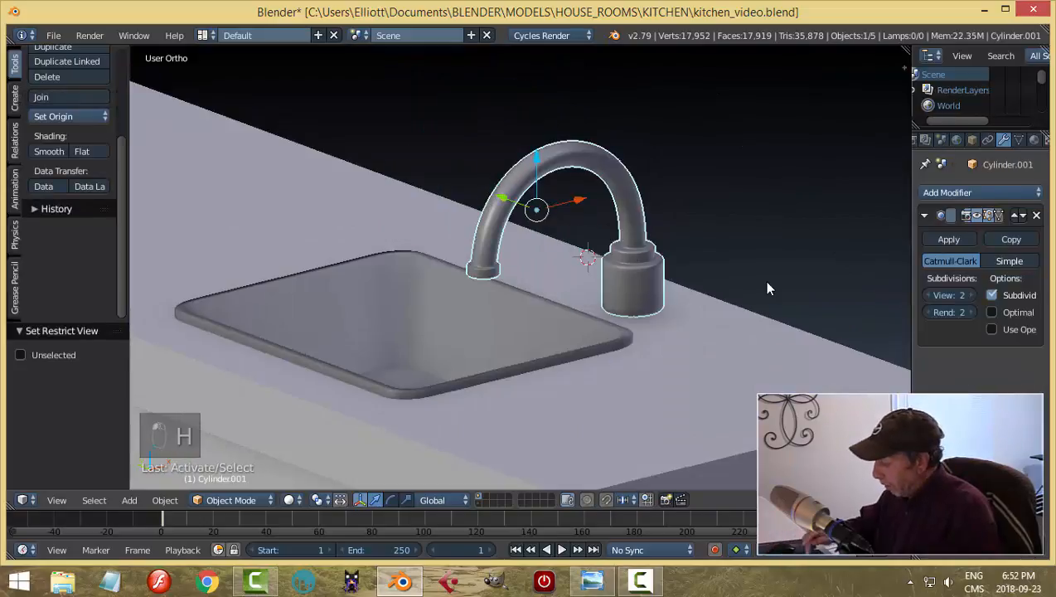
key("KP_7")
left_click_drag(554, 197, 556, 106)
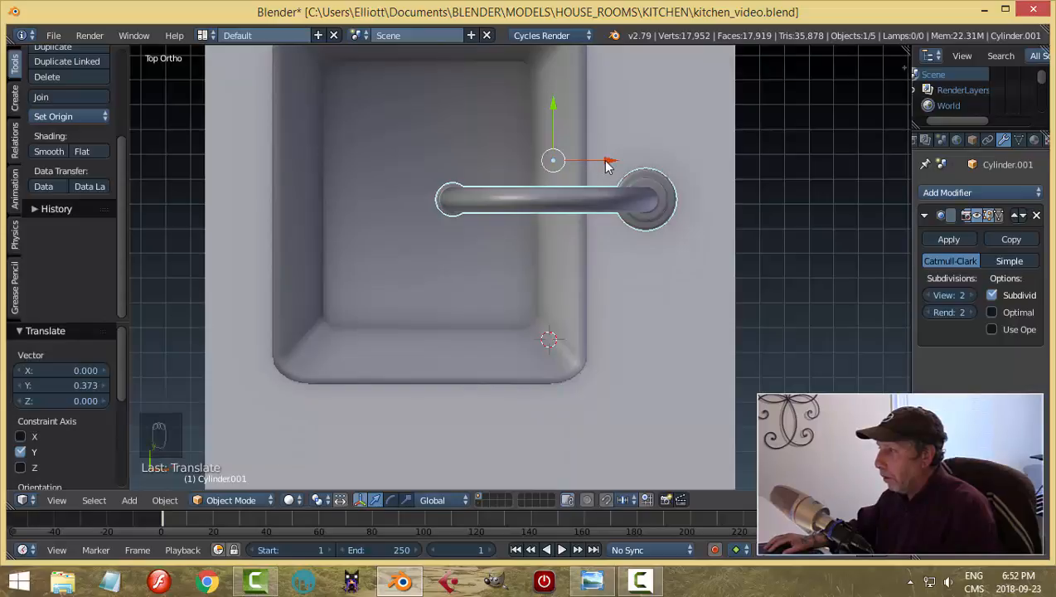
left_click_drag(605, 162, 599, 160)
key("a")
Step: Unhide the original thicker faucet and delete it
middle_click_drag(625, 248, 588, 293)
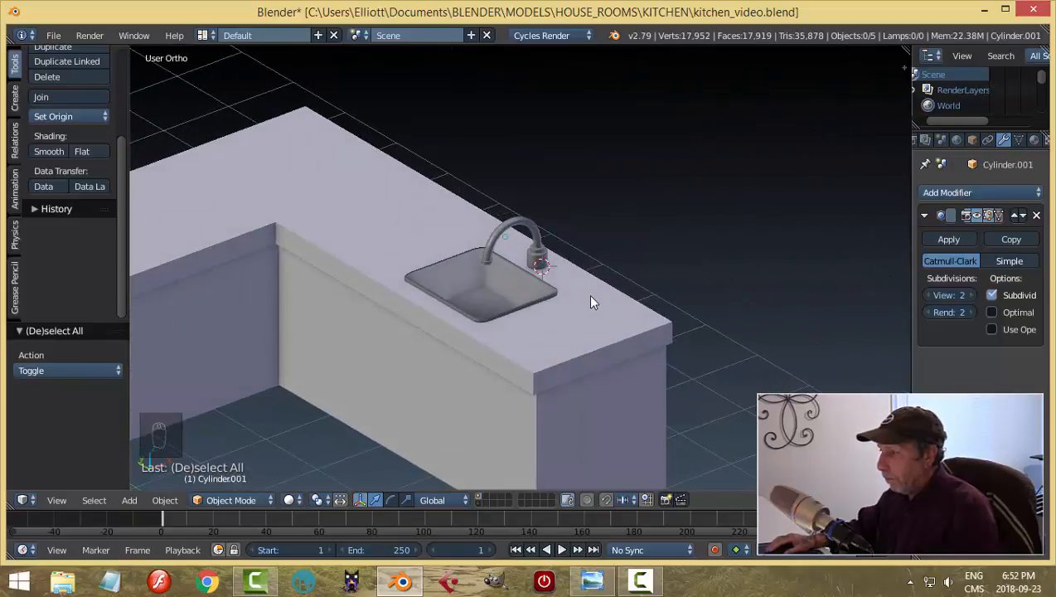
key("alt+h")
scroll(590, 302, "up", 3)
right_click(540, 178)
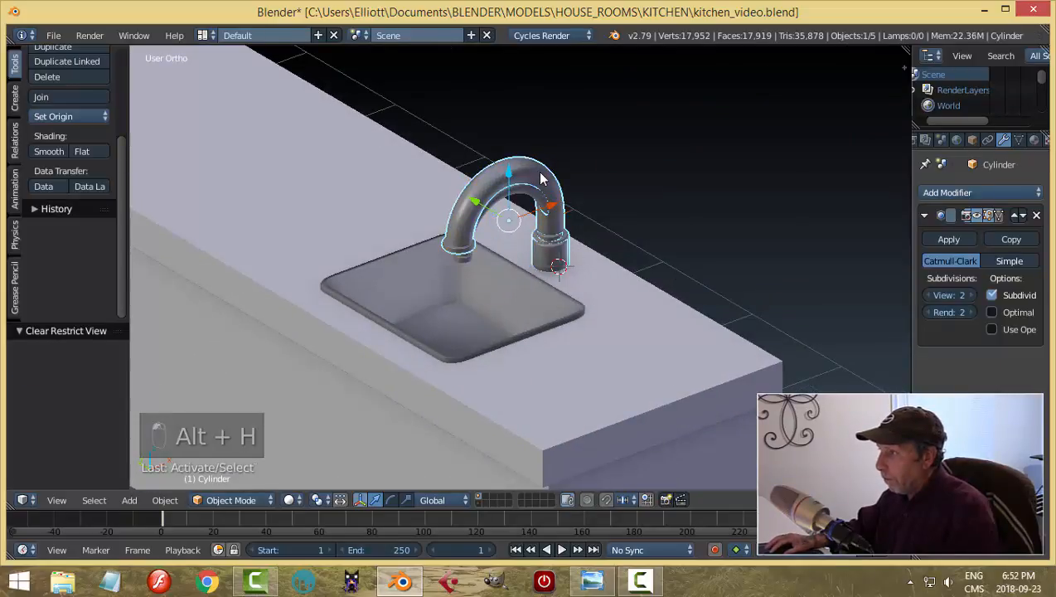
key("x")
left_click(535, 172)
Step: Raise the remaining faucet 0.159 along Z above the countertop
right_click(547, 260)
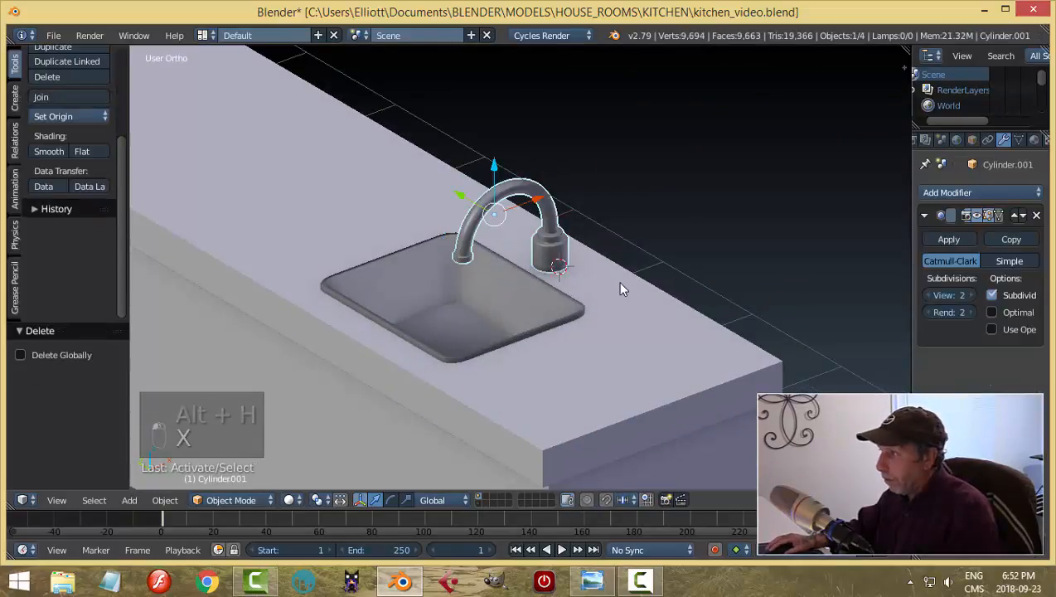
middle_click_drag(623, 288, 539, 216)
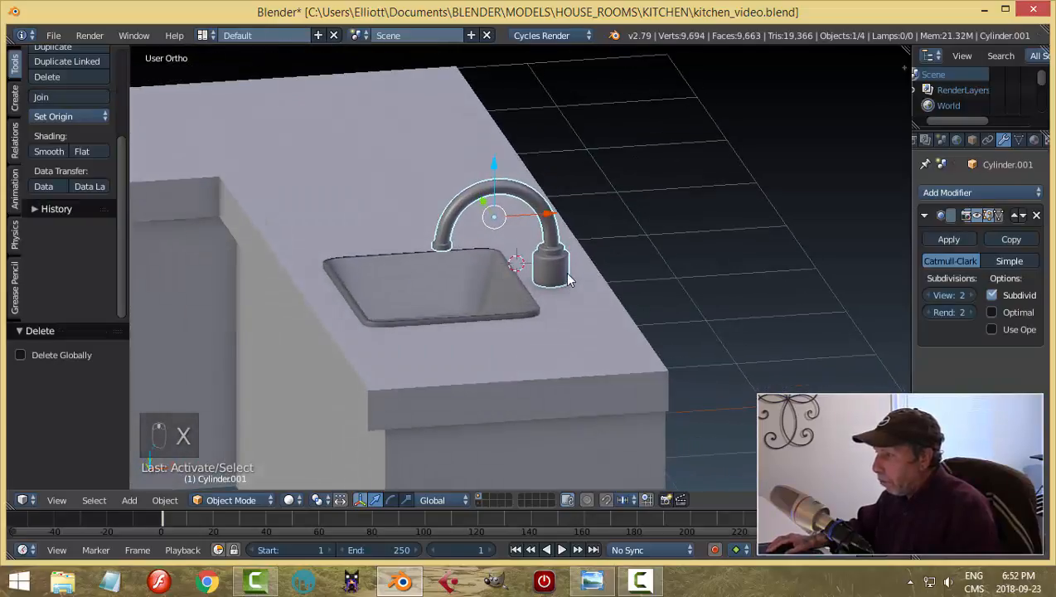
left_click_drag(495, 160, 493, 133)
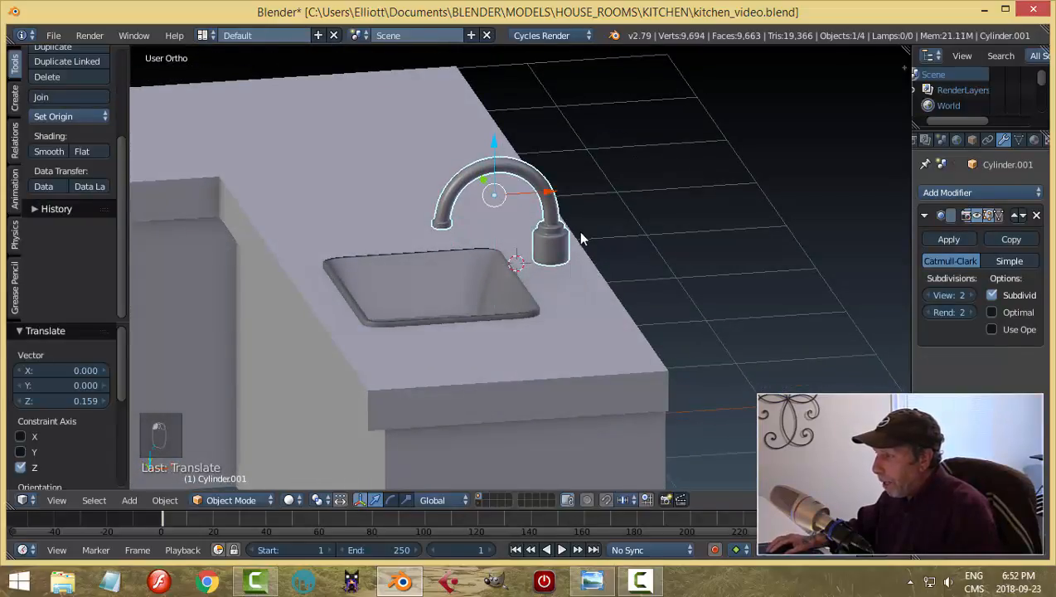
middle_click_drag(581, 239, 574, 253)
Step: Select the bottom face of the faucet's base with its adjoining edge ring and move them -0.120 along Z to lengthen the base
key("Tab")
left_click(684, 273)
scroll(654, 319, "up", 3)
middle_click_drag(652, 334, 667, 309)
scroll(654, 313, "up", 2)
key("ctrl+Tab")
left_click(667, 309)
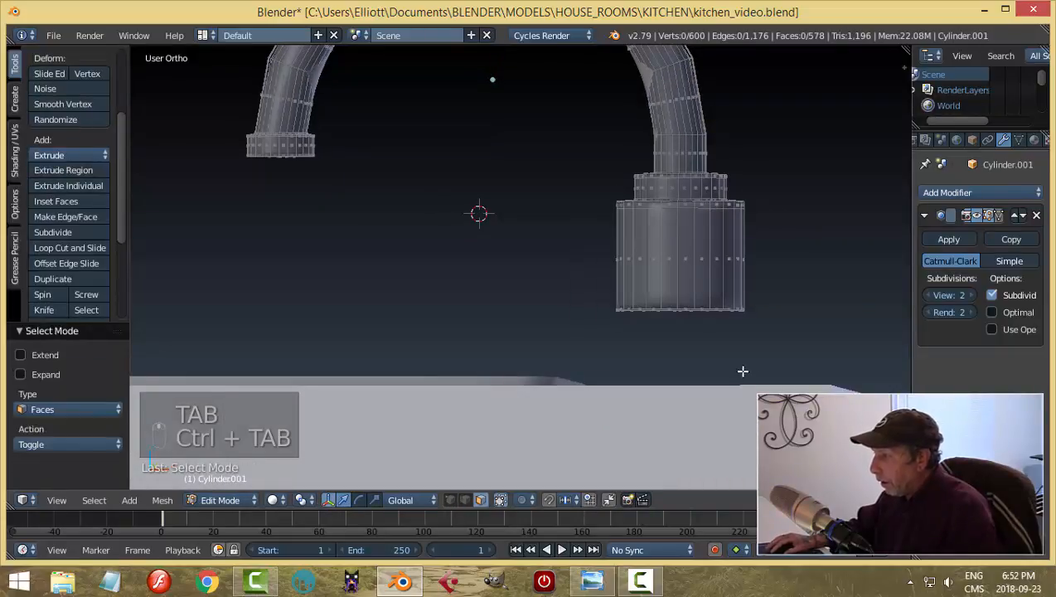
middle_click_drag(742, 372, 721, 355)
right_click(738, 325)
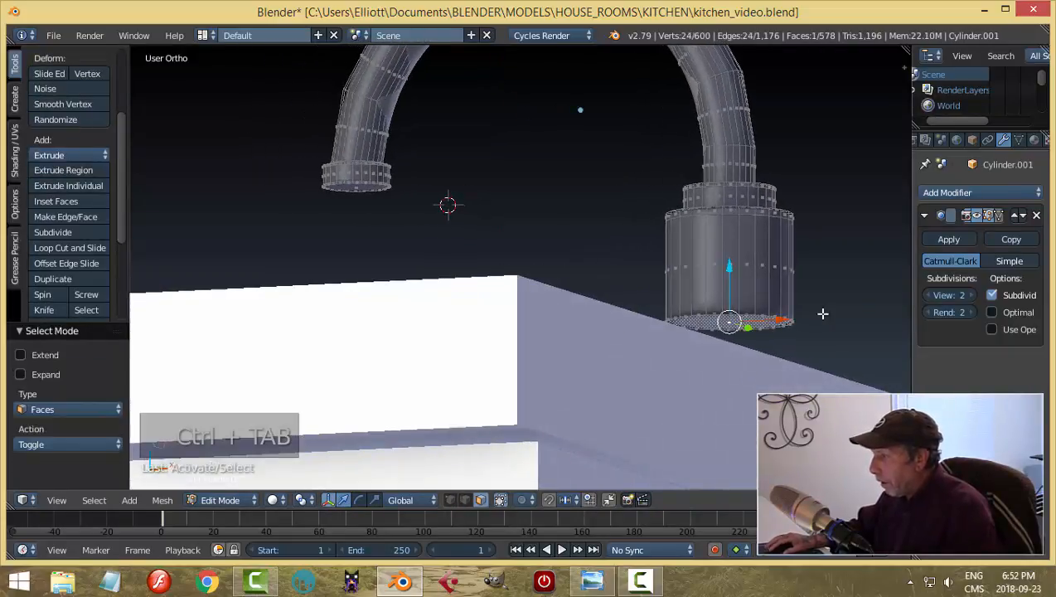
key("ctrl+KP_Add")
middle_click_drag(822, 310, 730, 325)
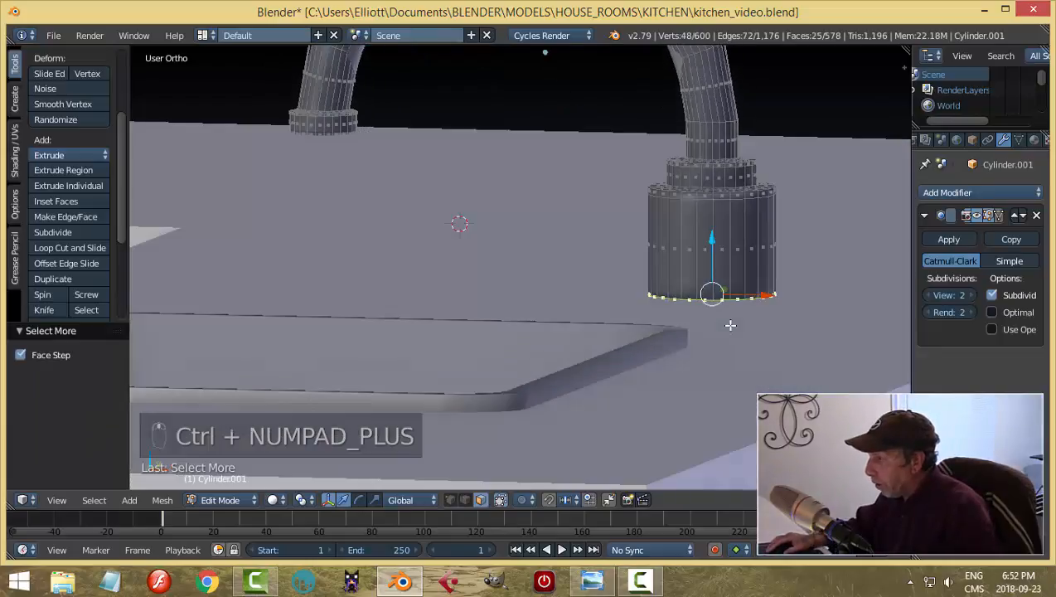
key("g")
key("z")
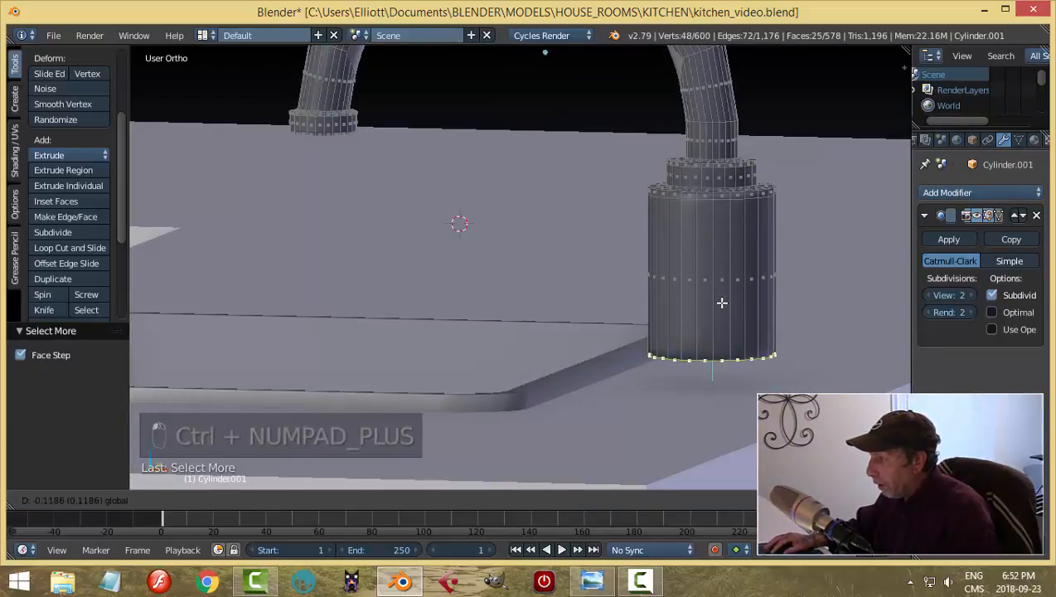
left_click(763, 322)
Step: Add an edge loop around the faucet's base close to its bottom edge and return to Object Mode
key("ctrl+r")
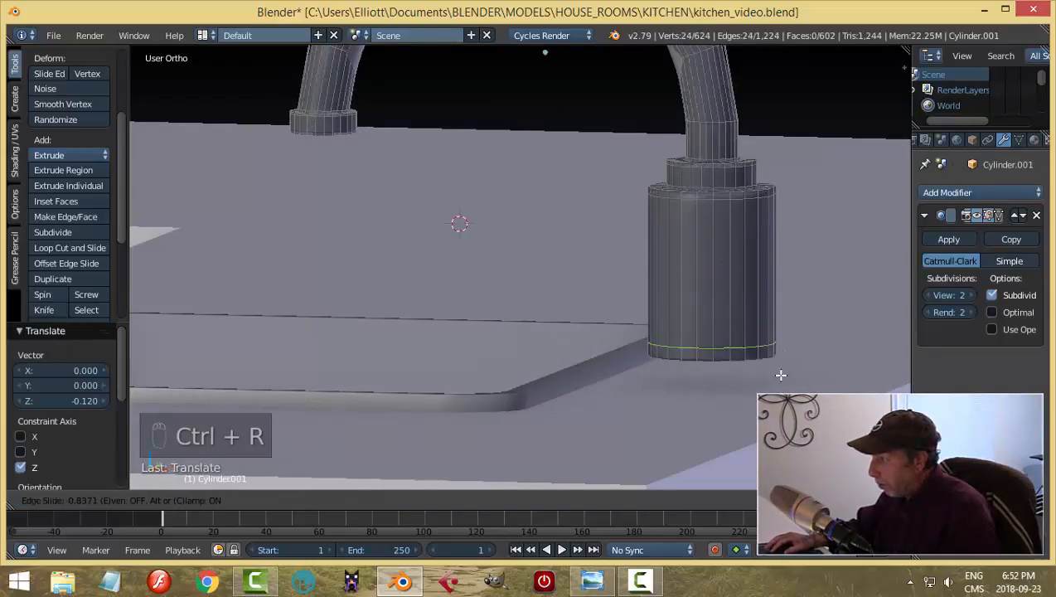
left_click(782, 382)
right_click(783, 382)
key("a")
key("Tab")
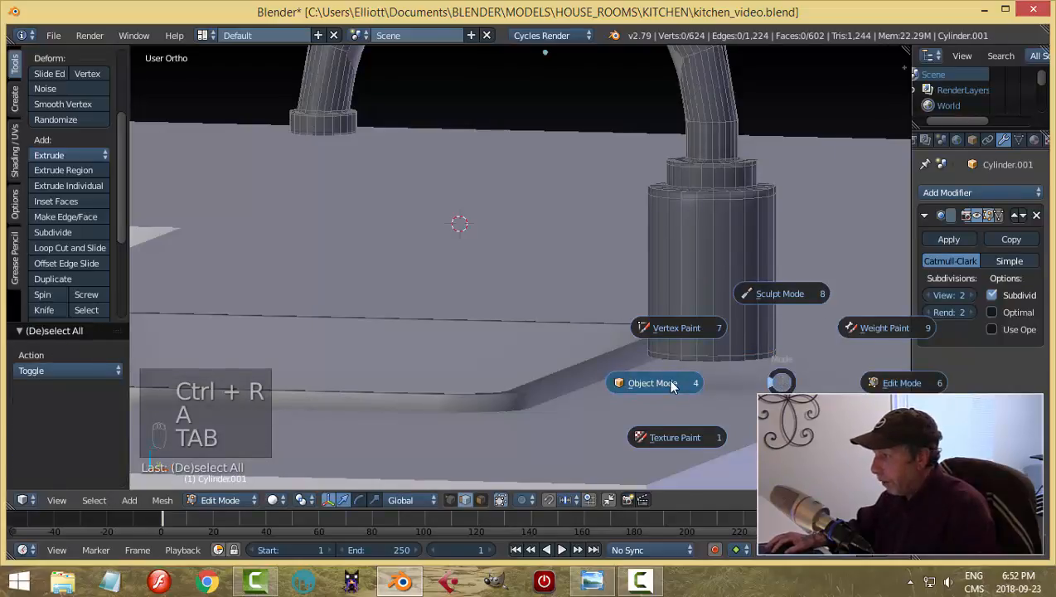
left_click(671, 385)
Step: Lower the faucet slightly along Z to set its base on the countertop and deselect it
scroll(693, 293, "down", 3)
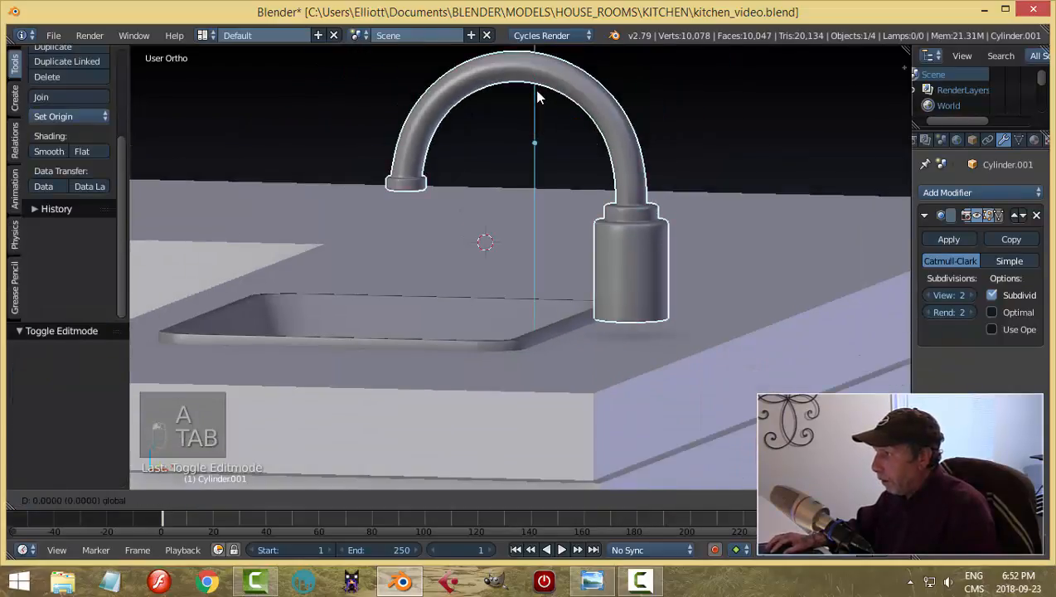
left_click_drag(537, 97, 543, 112)
key("a")
scroll(613, 261, "down", 4)
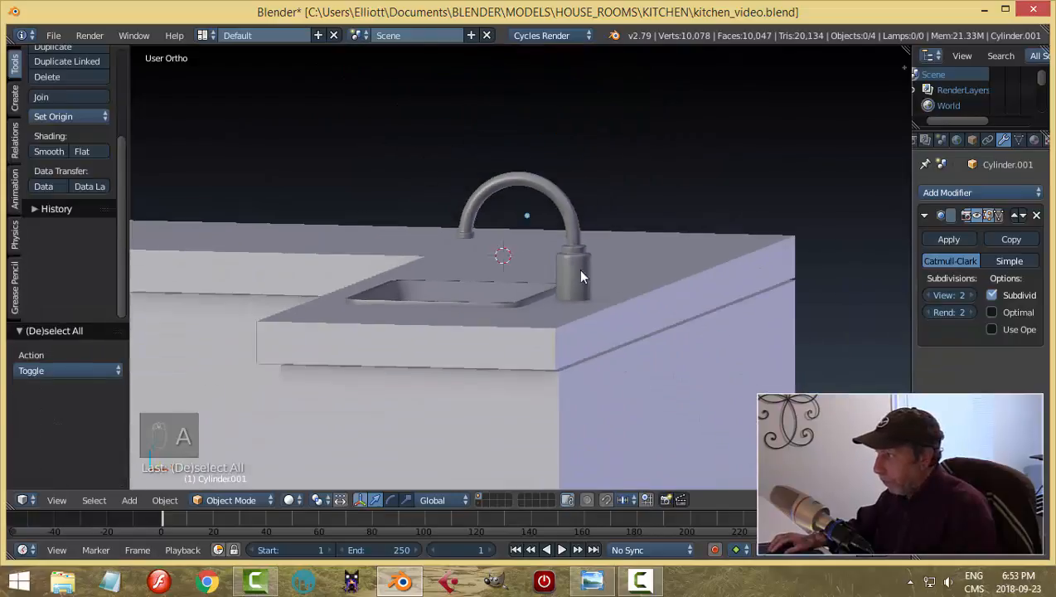
Step: Select the faucet and snap the 3D cursor to its origin
middle_click_drag(582, 276, 561, 318)
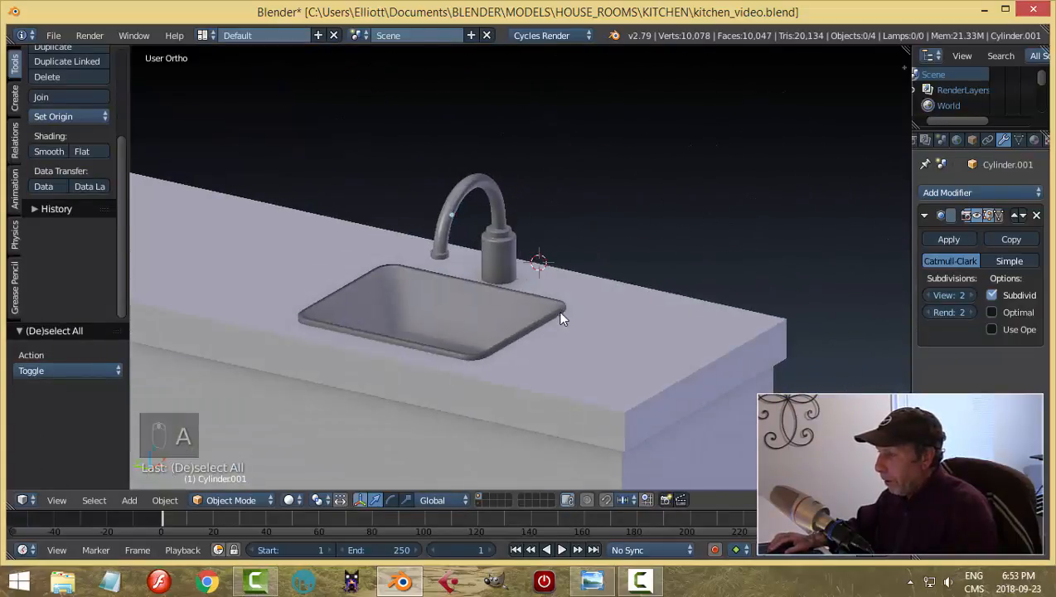
scroll(537, 271, "up", 2)
right_click(521, 264)
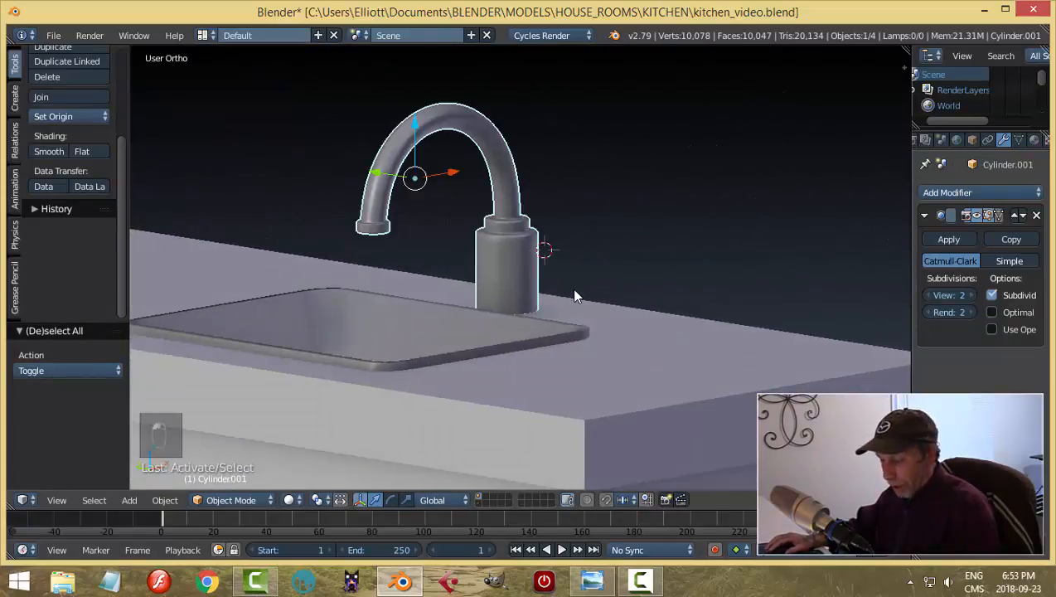
key("shift+s")
left_click(572, 290)
middle_click_drag(587, 313, 615, 294)
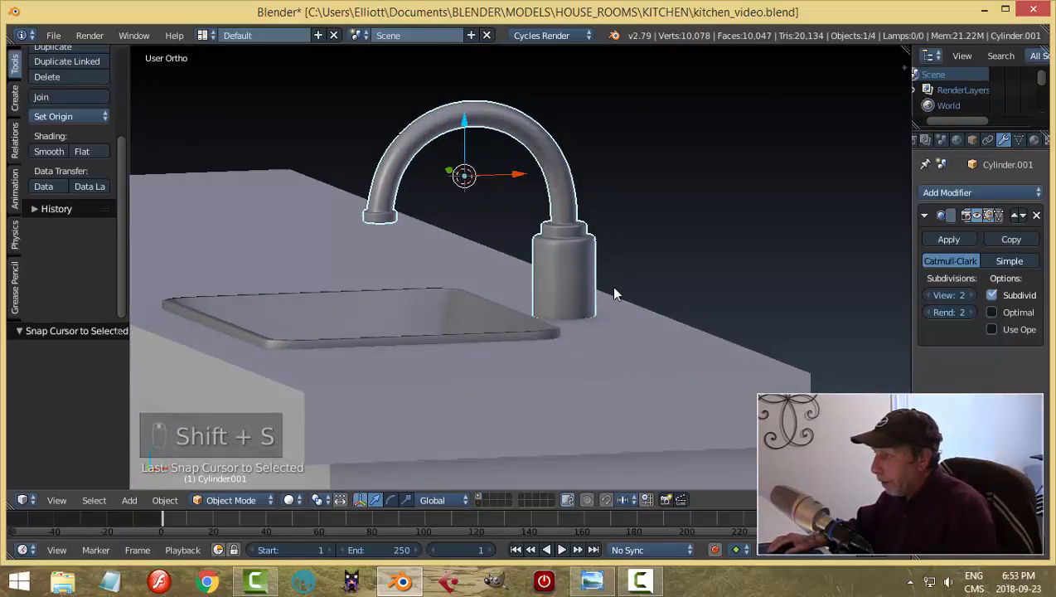
Step: Snap the 3D cursor to the middle vertical edge on the front of the faucet's base and return to Object Mode
key("Tab")
left_click(704, 286)
scroll(614, 302, "up", 3)
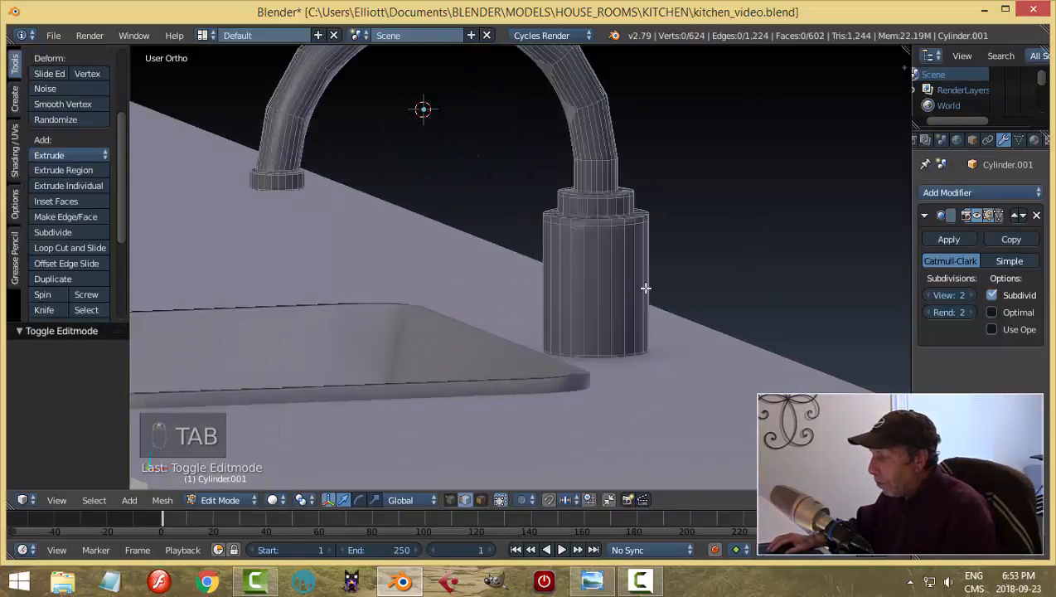
key("KP_3")
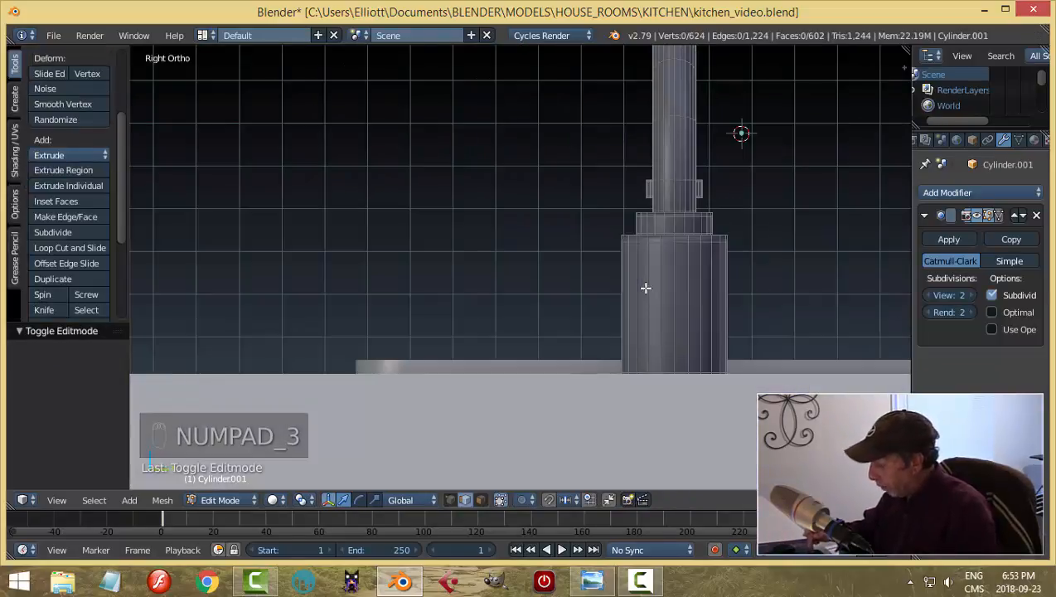
key("KP_1")
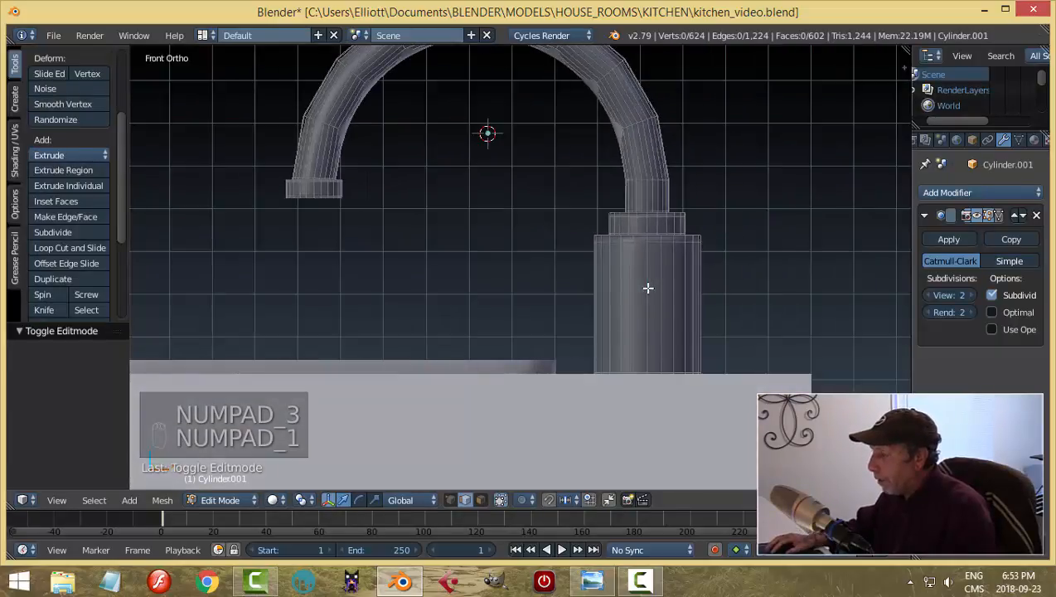
right_click(648, 287)
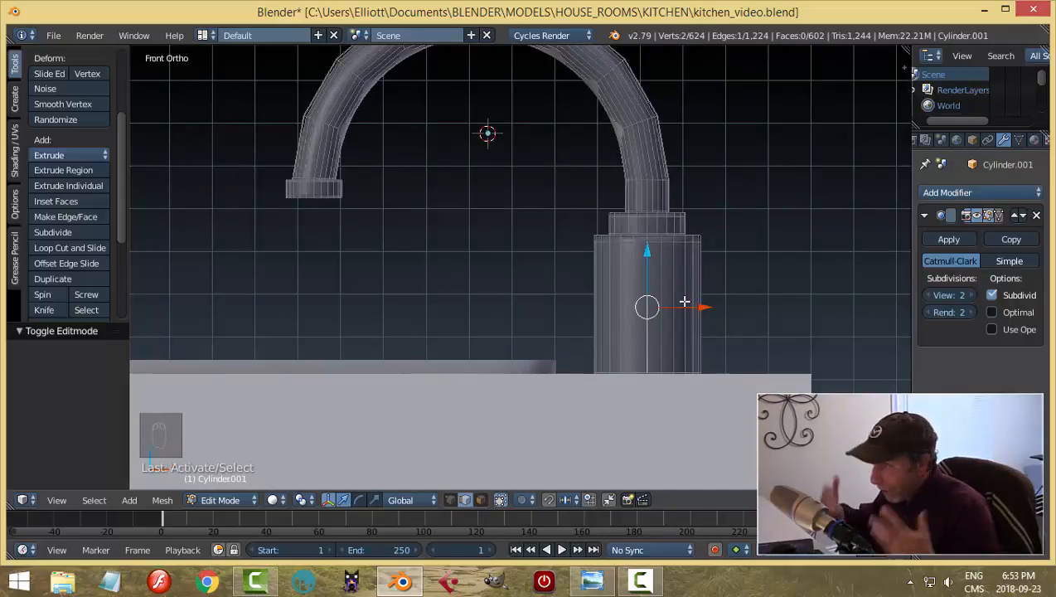
key("shift+s")
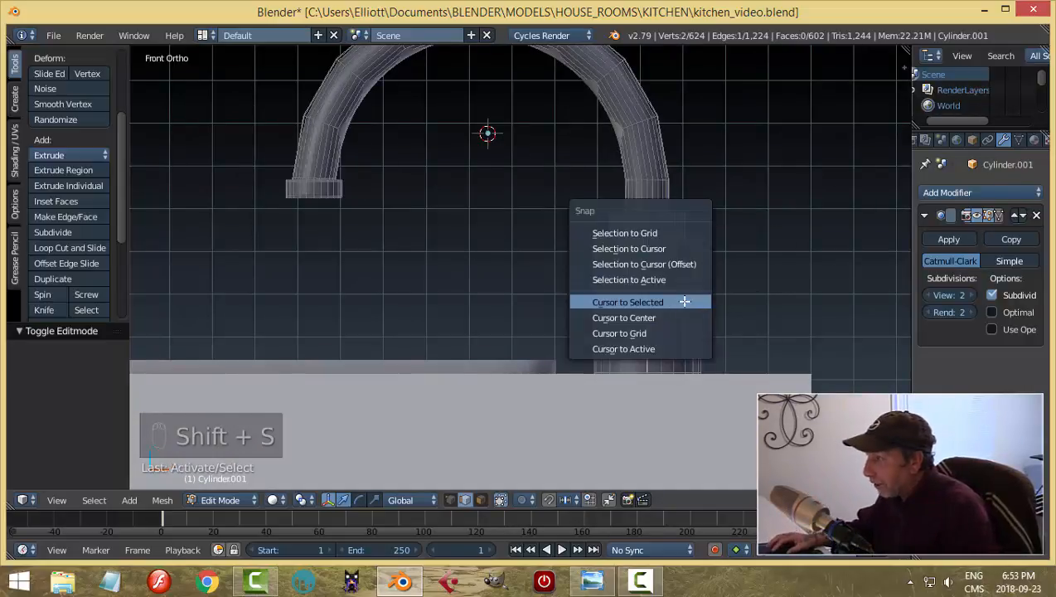
left_click(688, 302)
key("a")
key("Tab")
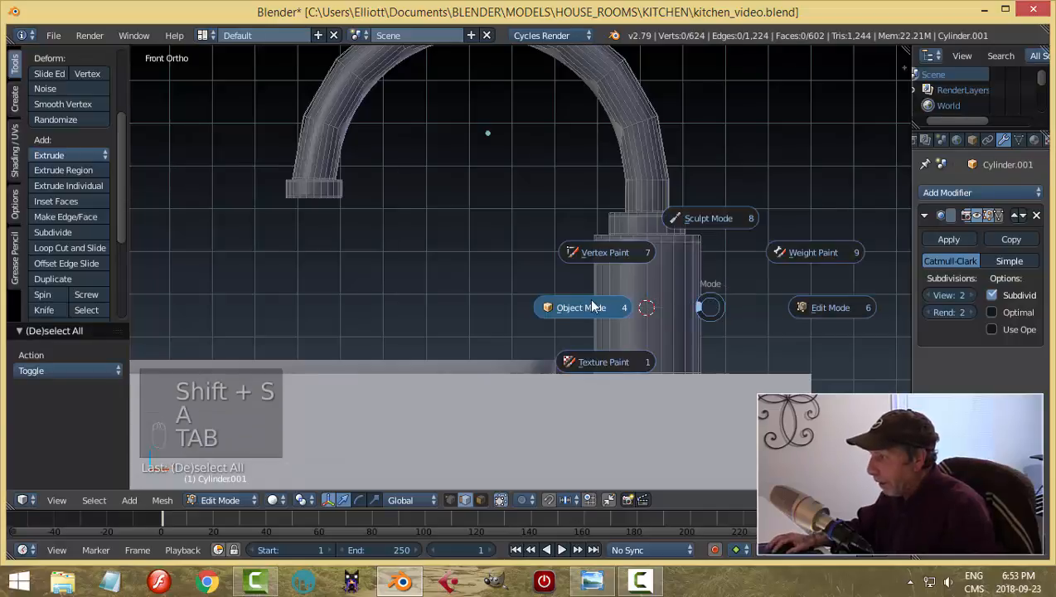
left_click(590, 306)
Step: Add a 24-vertex cylinder at the 3D cursor and rotate it 90° about X
middle_click_drag(613, 305, 703, 324)
key("shift+a")
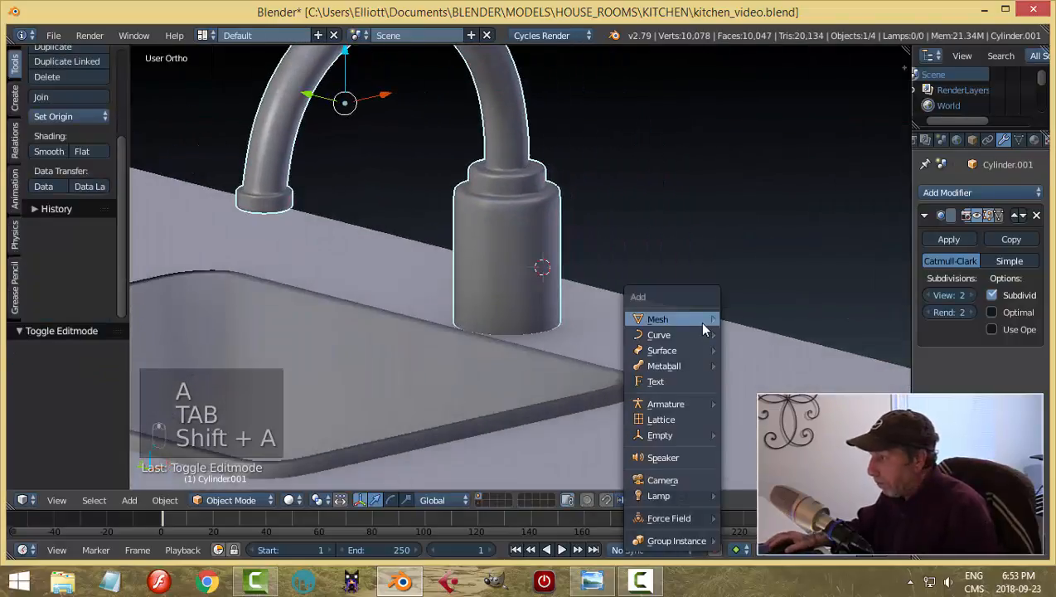
mouse_move(698, 321)
left_click(750, 396)
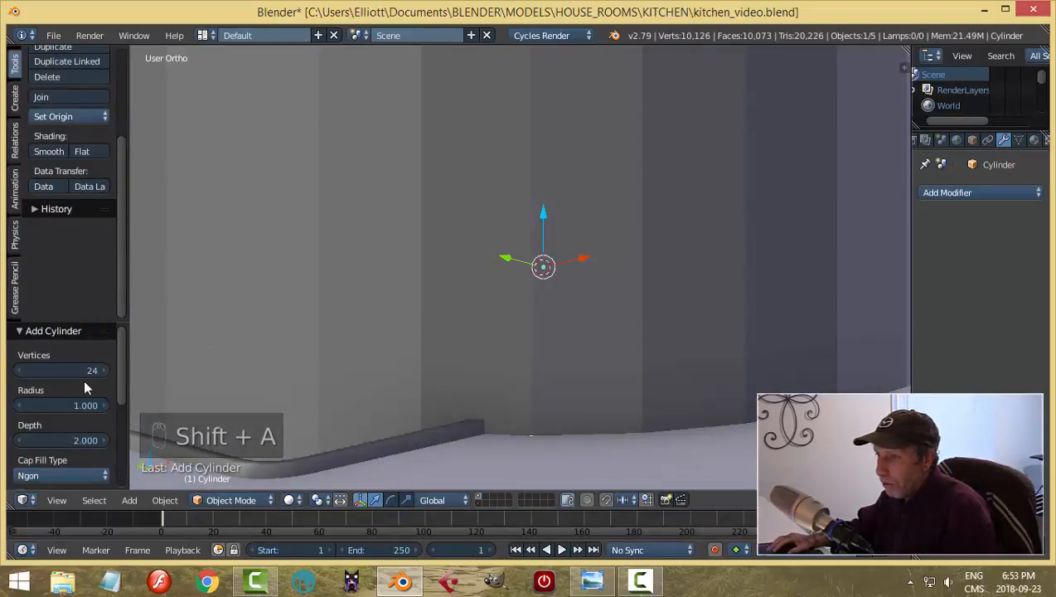
scroll(696, 304, "down", 3)
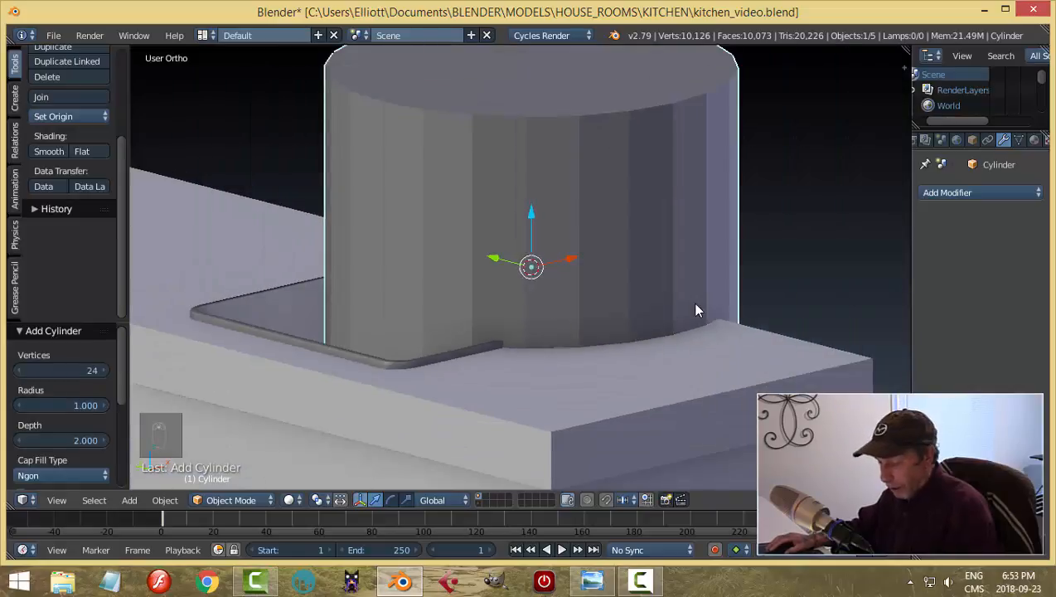
key("r")
key("x")
key("9")
key("0")
key("Return")
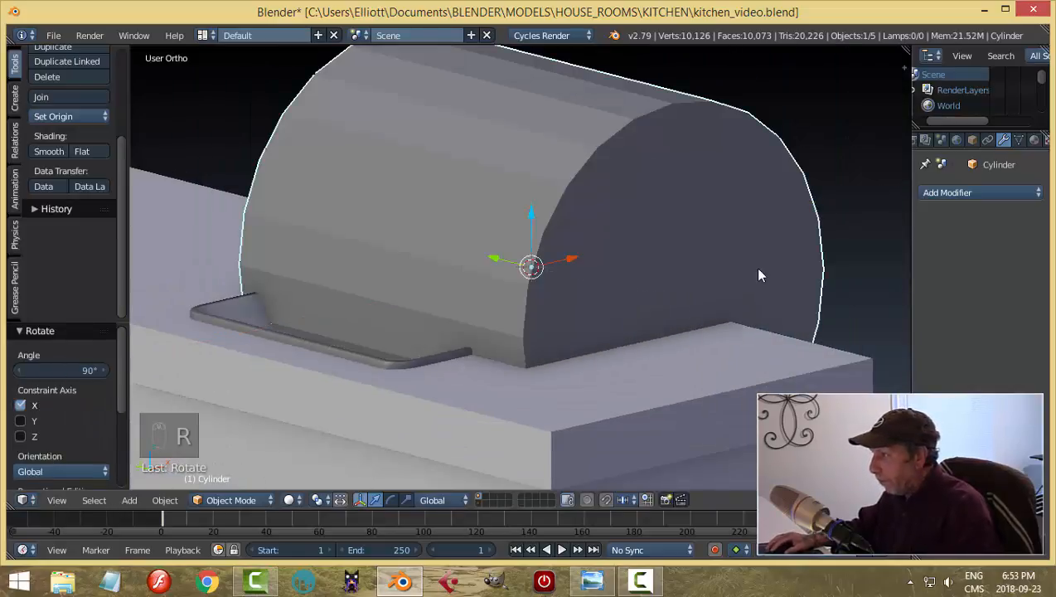
Step: Scale the cylinder's mesh to 0.065 in Edit Mode so it is narrower than the faucet's base
key("Tab")
left_click(829, 266)
key("s")
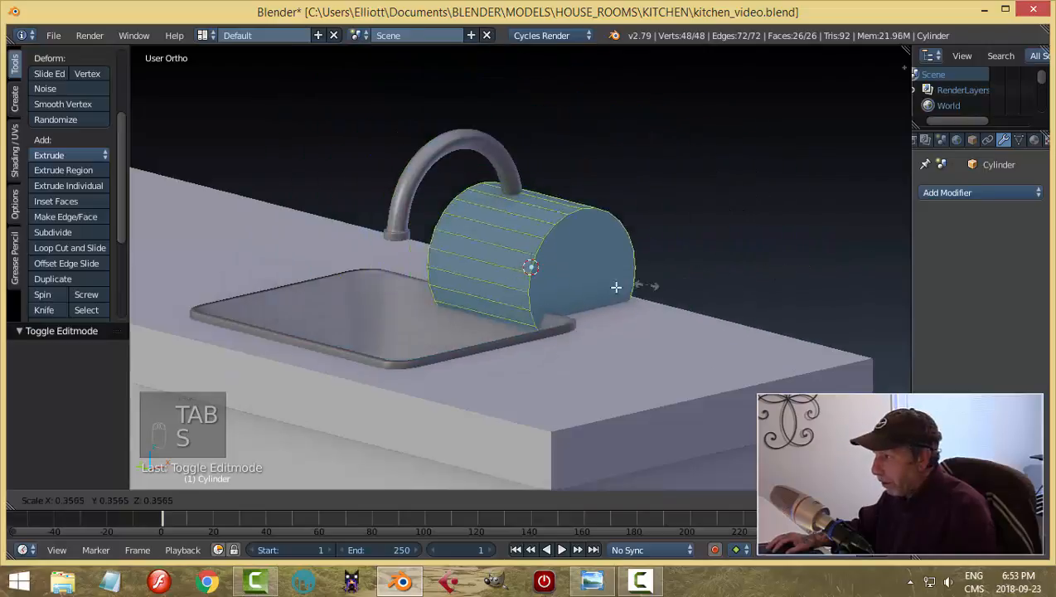
left_click(545, 280)
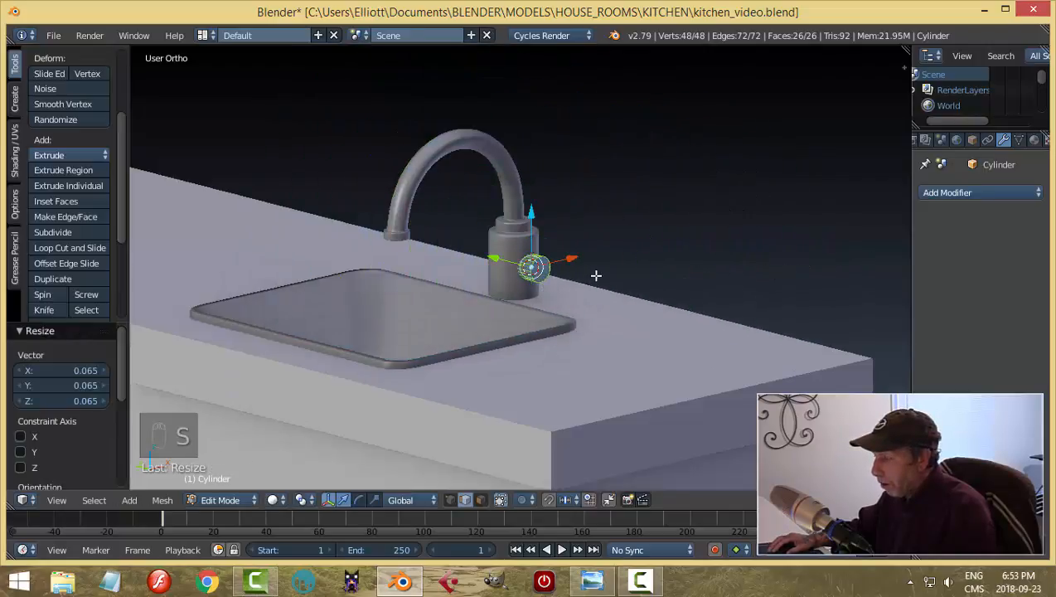
Step: Stretch the cylinder along Y so it passes through the faucet's base, centring it with Y moves of 0.072 and 0.049
key("KP_3")
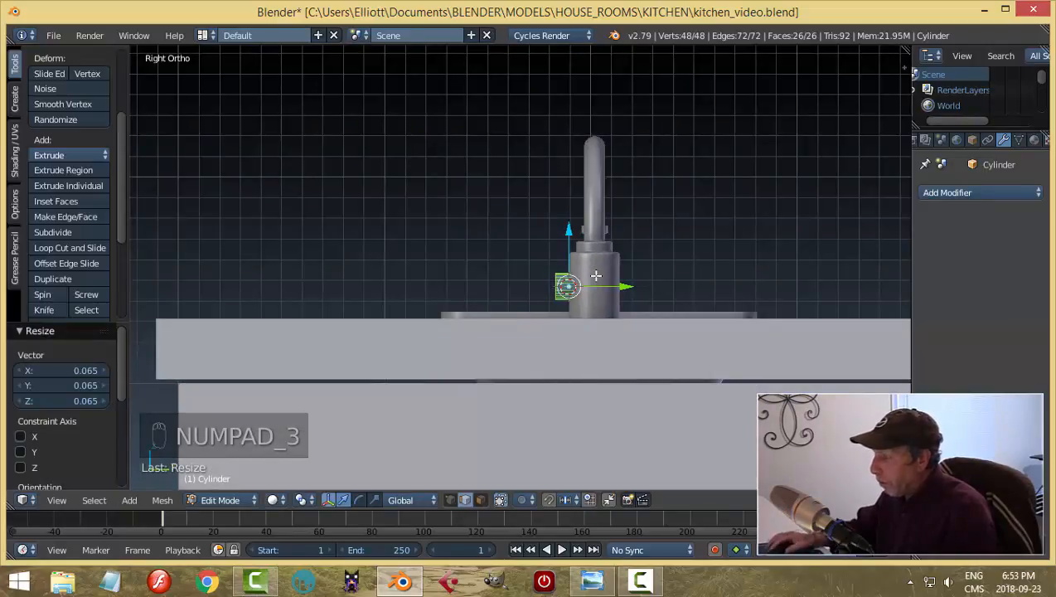
left_click_drag(620, 287, 686, 277)
key("s")
key("y")
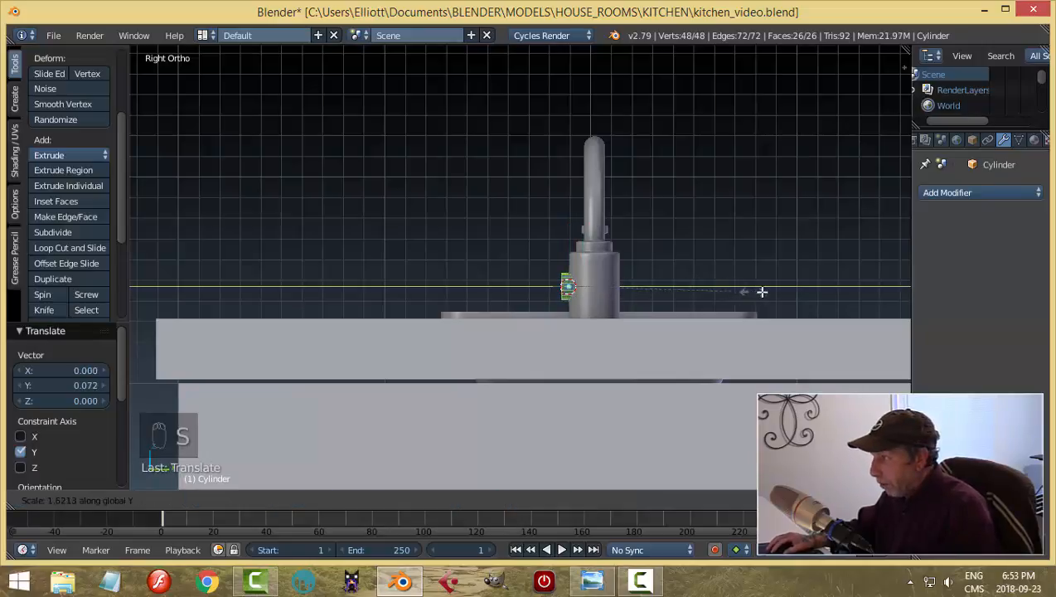
left_click(861, 282)
left_click_drag(640, 286, 652, 286)
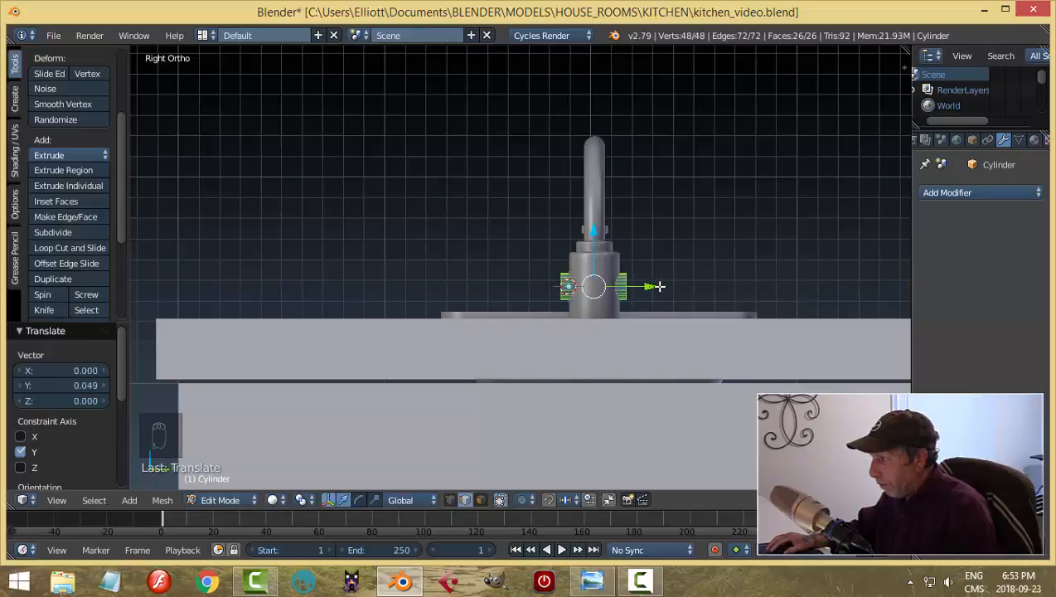
scroll(652, 287, "up", 7)
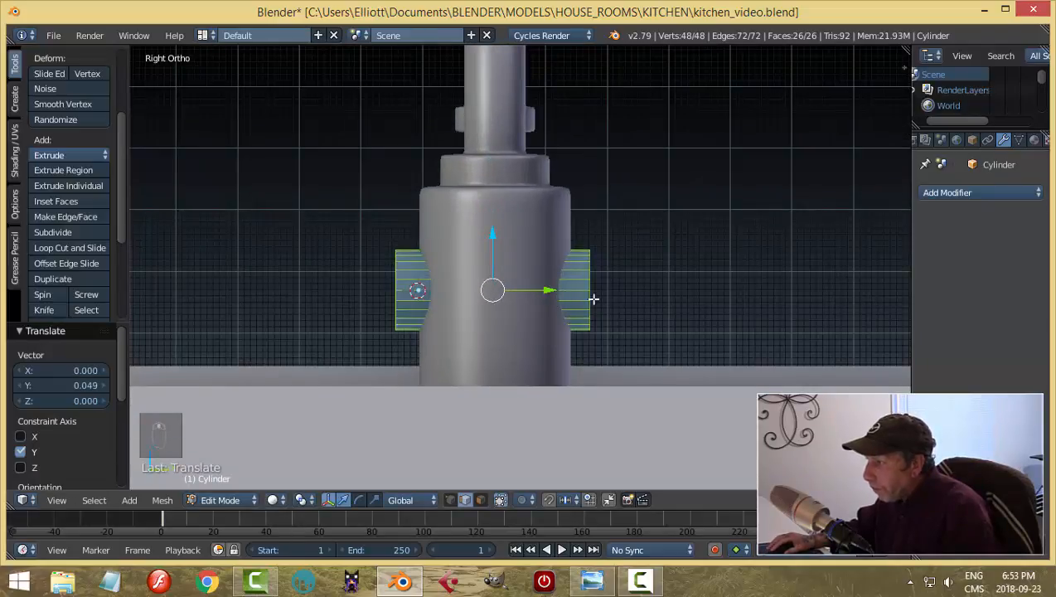
Step: Select both end faces of the cylinder in face select mode and extrude them in place
middle_click_drag(644, 294, 618, 294)
key("a")
key("ctrl+Tab")
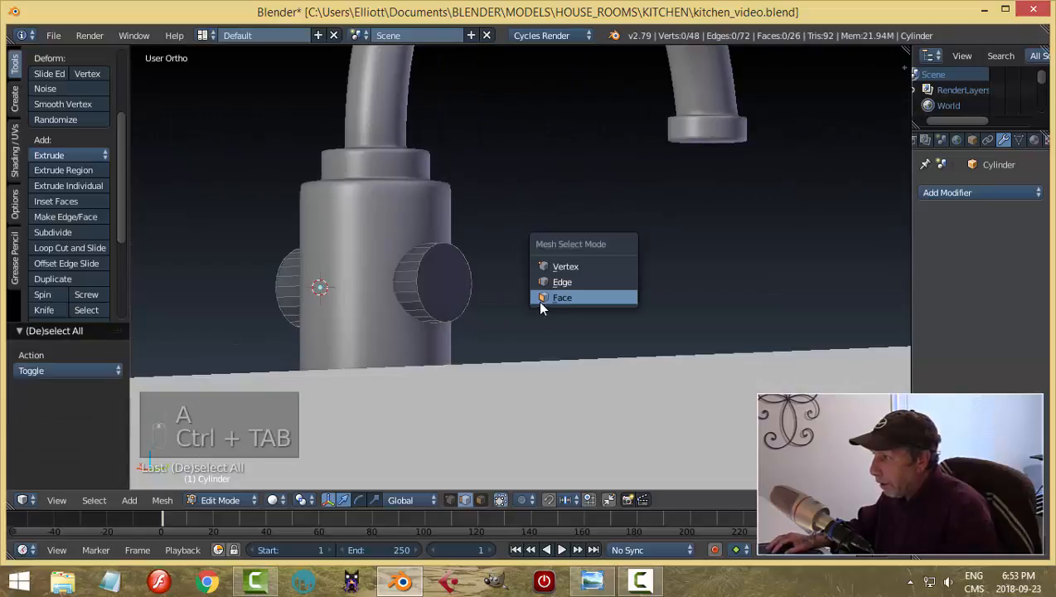
left_click(537, 300)
right_click(451, 306)
middle_click_drag(452, 306, 578, 331)
right_click(475, 306, "shift")
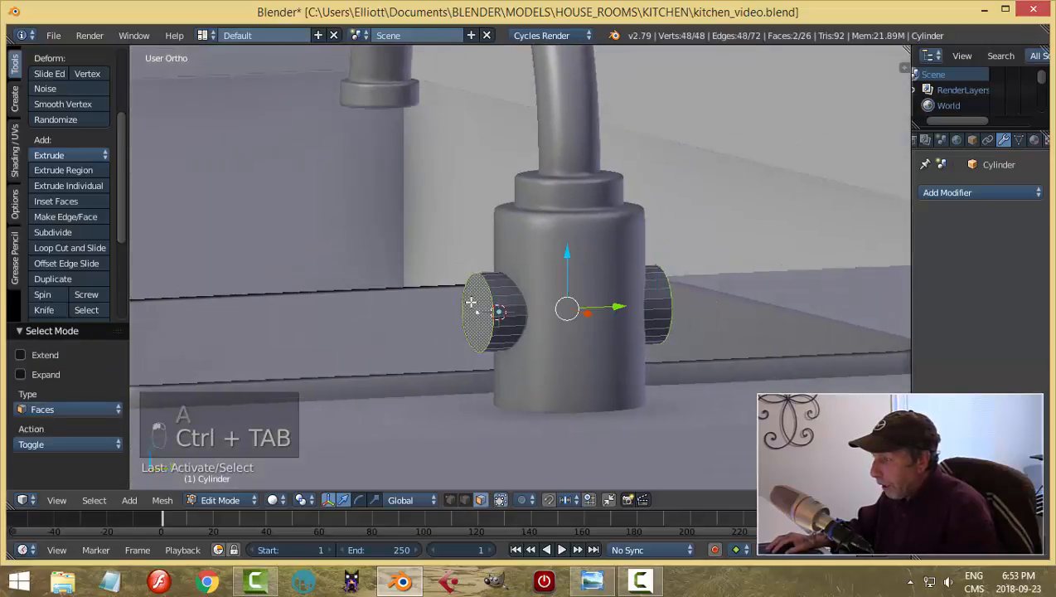
middle_click_drag(634, 303, 598, 322)
key("e")
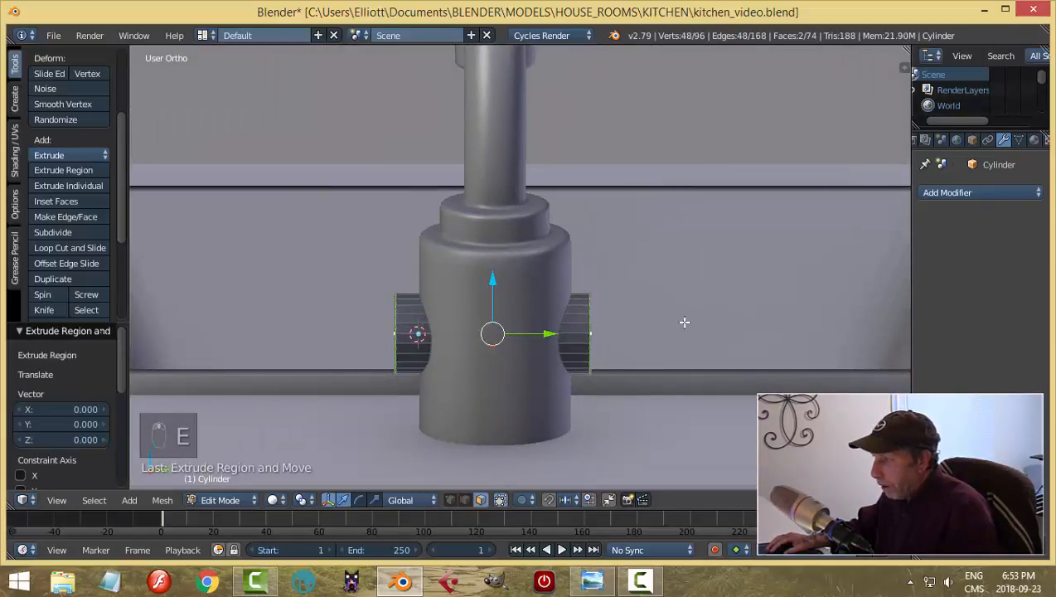
middle_click_drag(612, 376, 639, 371)
key("s")
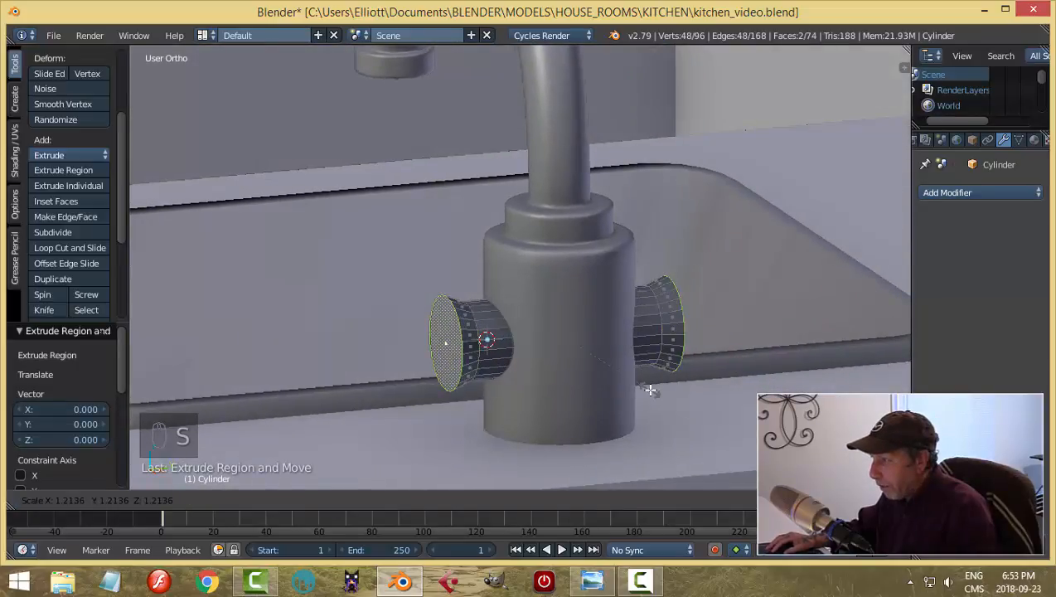
right_click(610, 405)
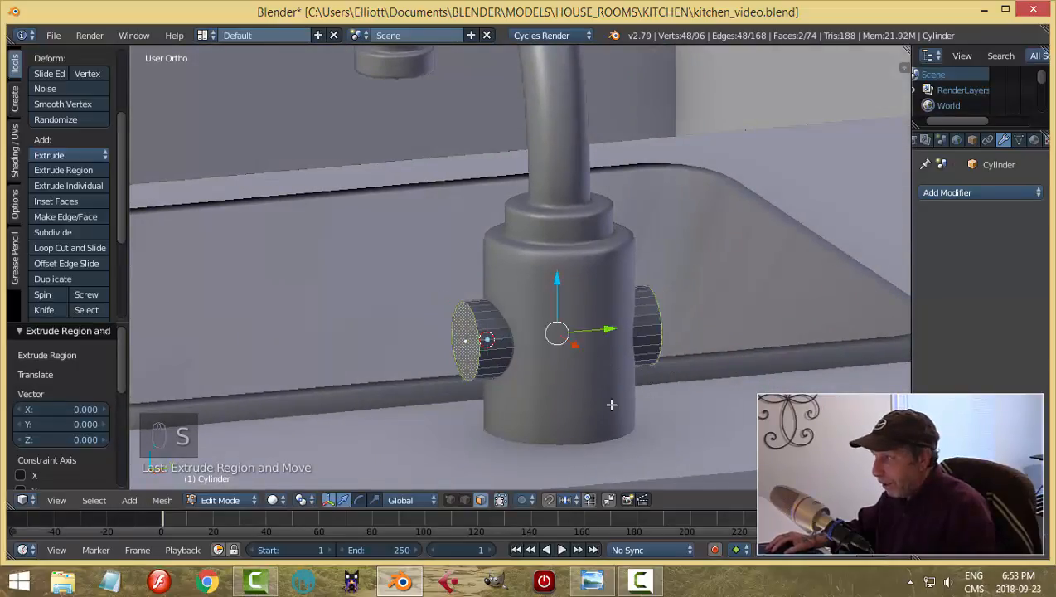
Step: Scale the two extruded end faces by 1.328, each about its own centre, to form flat rims
left_click(313, 504)
left_click(341, 448)
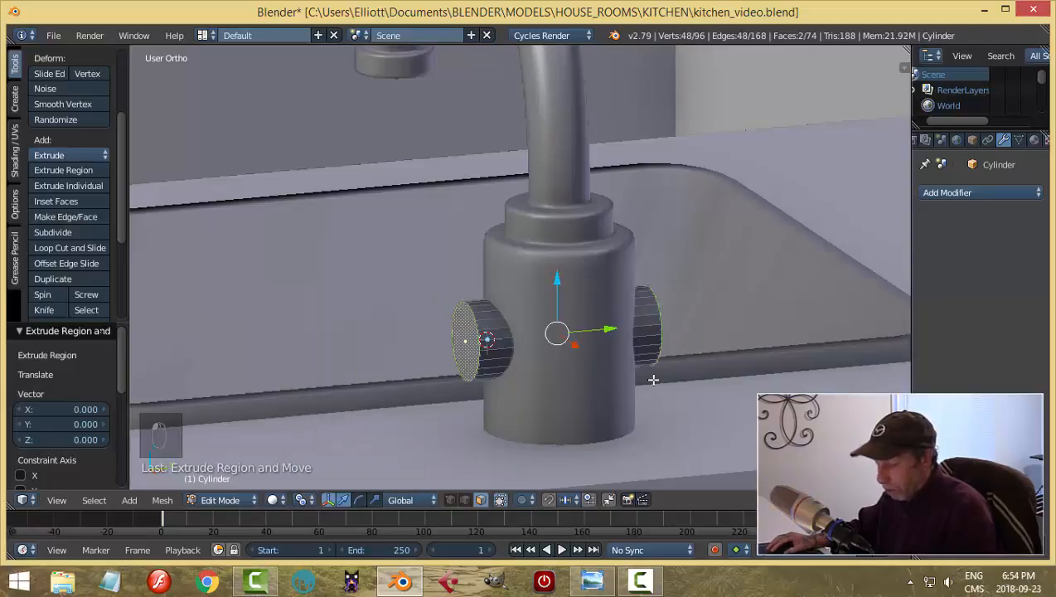
key("s")
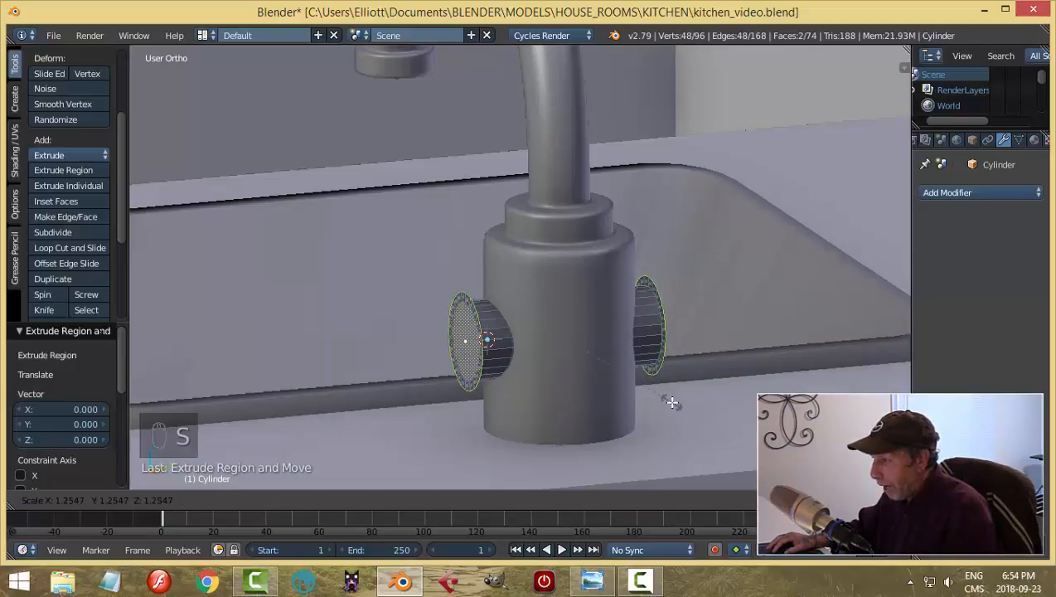
left_click(675, 405)
Step: Extrude the enlarged end faces and scale them 1.353 along Y about their shared centre to form two thick knobs
middle_click_drag(729, 396, 707, 406)
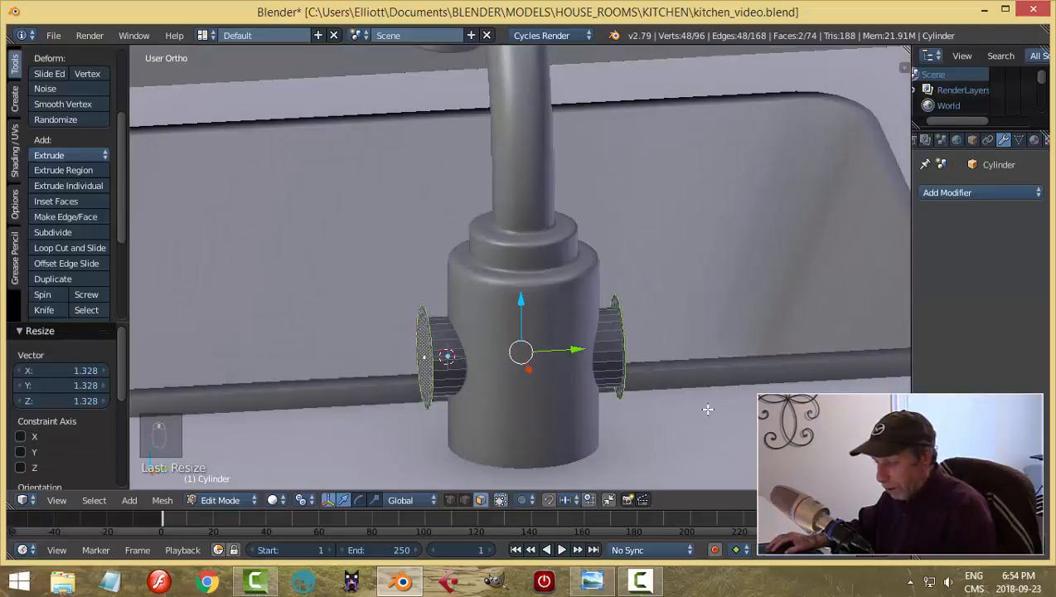
key("e")
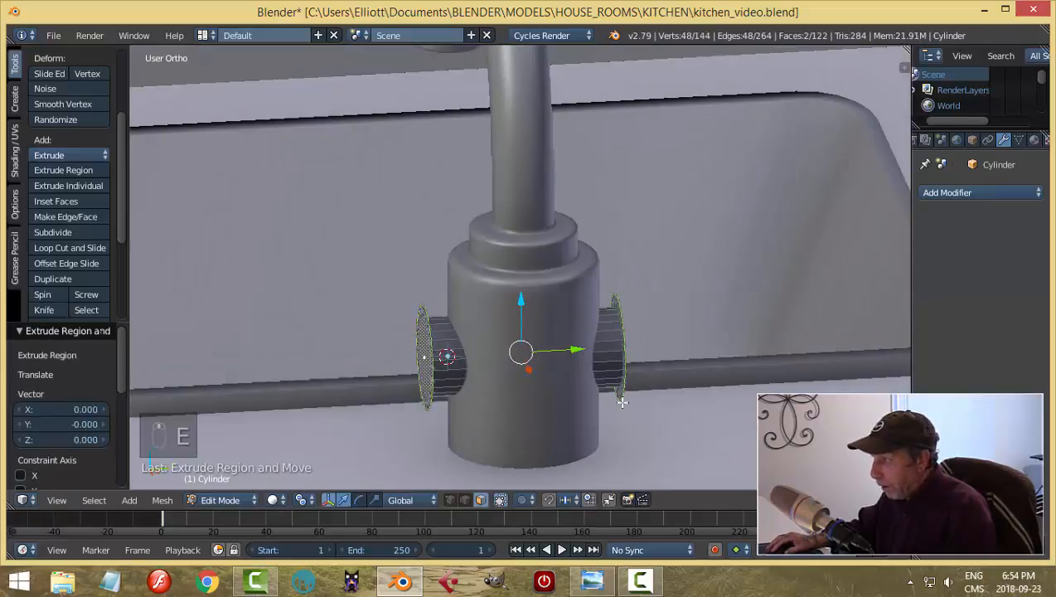
left_click(307, 504)
left_click(325, 443)
key("s")
key("y")
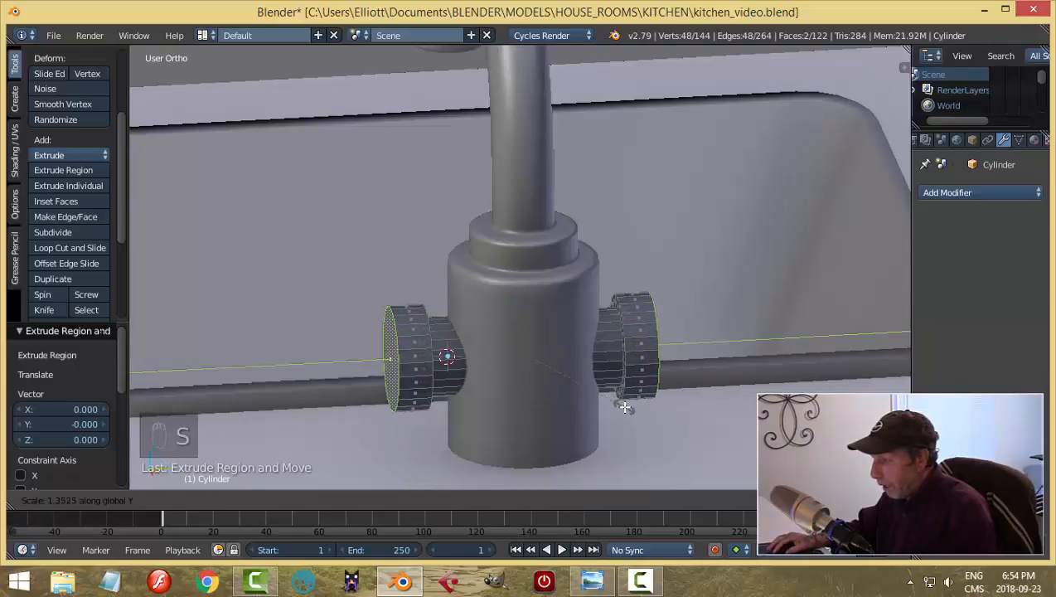
left_click(625, 406)
Step: Inset the outer end faces of both knobs by 0.0130
mouse_move(726, 390)
middle_mouse_down()
mouse_move(674, 394)
mouse_move(707, 394)
middle_mouse_up()
key("i")
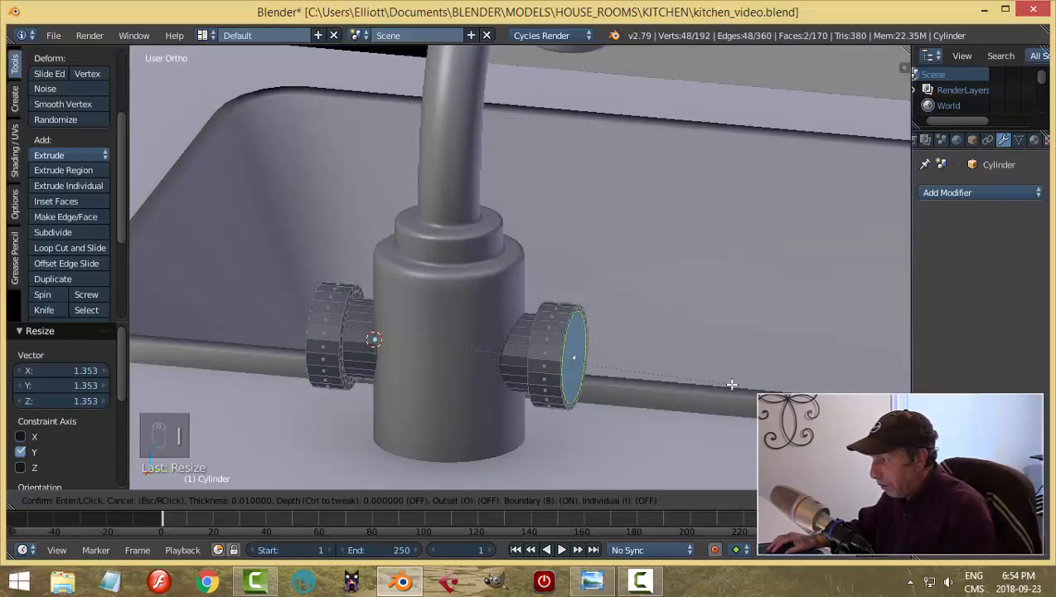
left_click(729, 382)
middle_click_drag(602, 389, 636, 387)
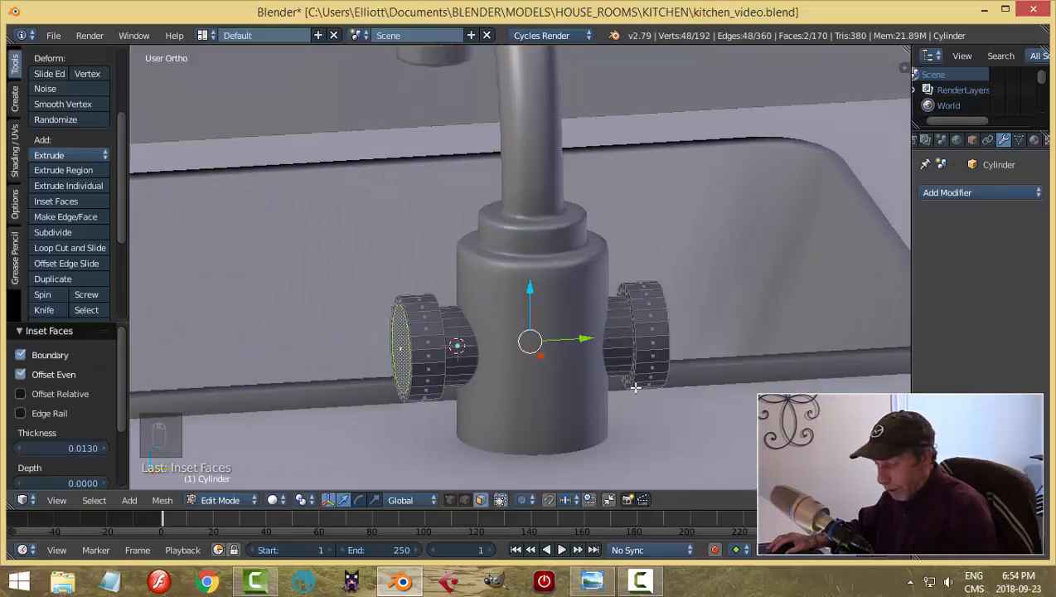
Step: Extrude the inset end faces of both knobs and scale them outward along global Y to form raised caps
key("e")
key("s")
key("y")
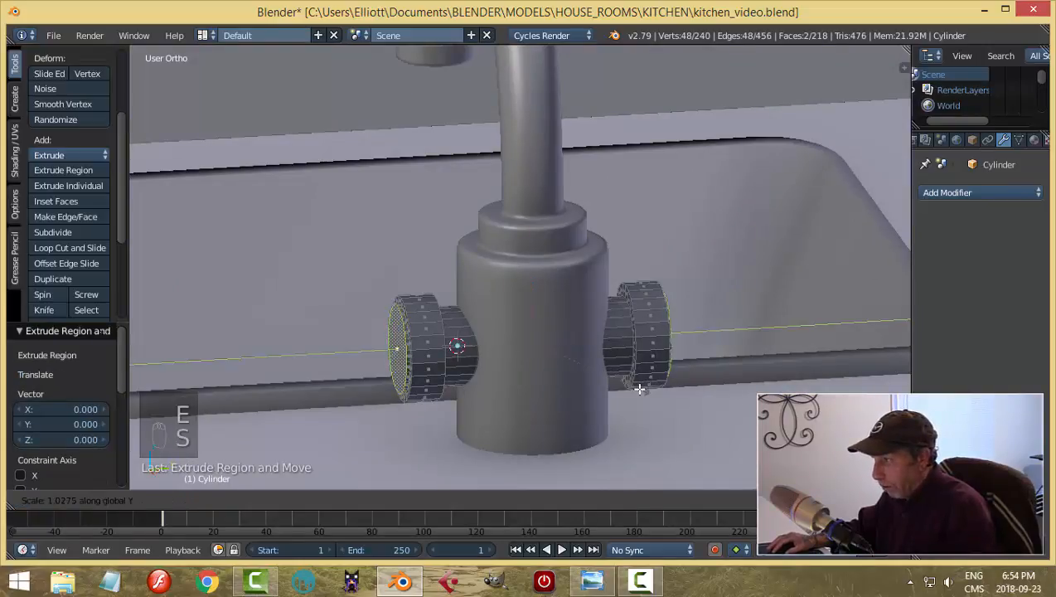
left_click(643, 390)
key("a")
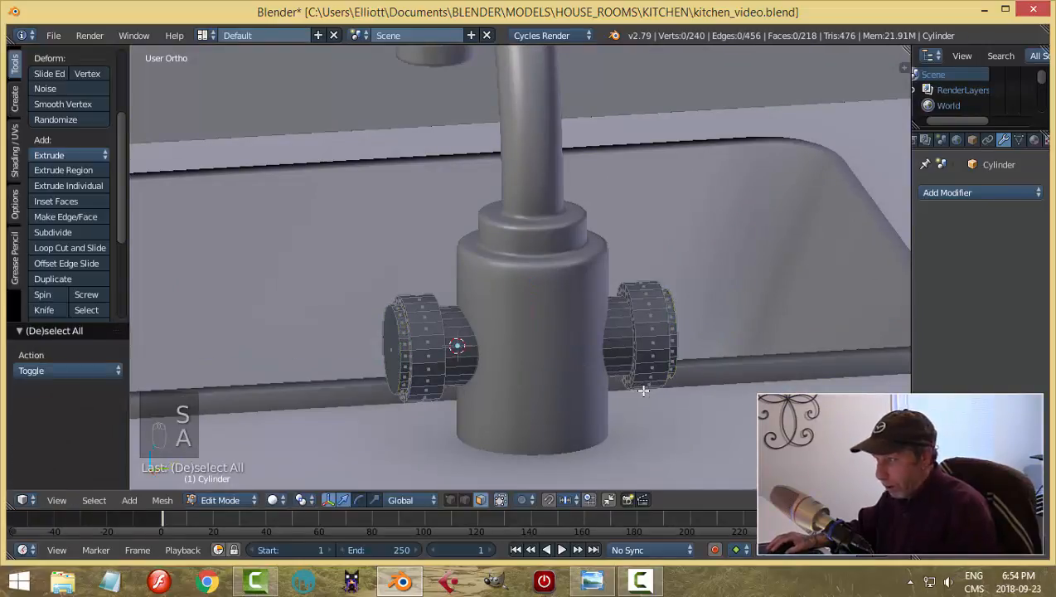
Step: Add a Subdivision Surface modifier to the knobs object with 2 view subdivisions, and shade it smooth
key("Tab")
scroll(540, 381, "down", 4)
middle_click_drag(570, 370, 947, 272)
left_click(947, 192)
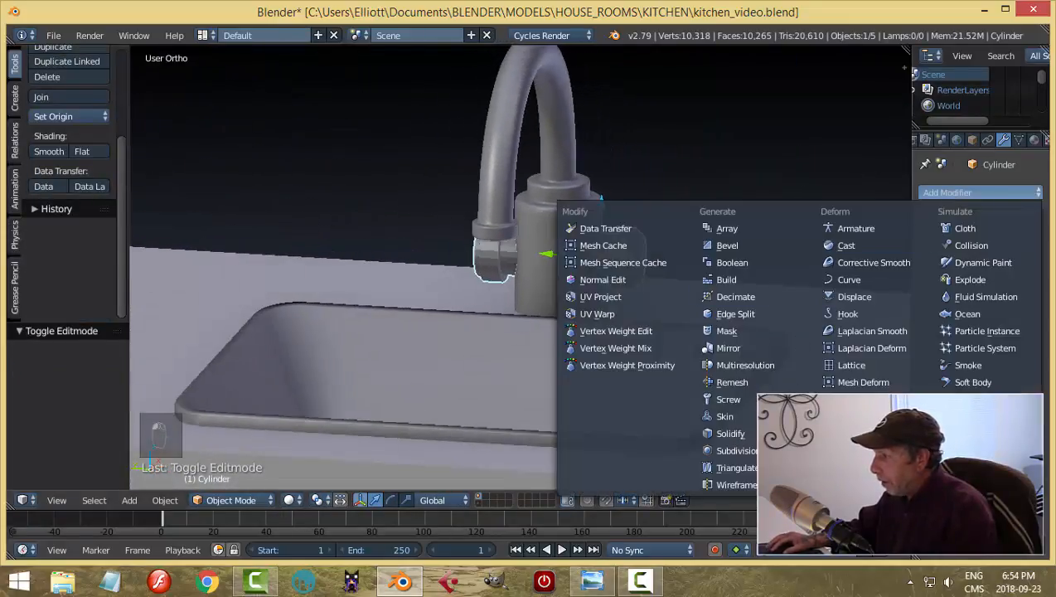
left_click(729, 450)
scroll(700, 355, "up", 4)
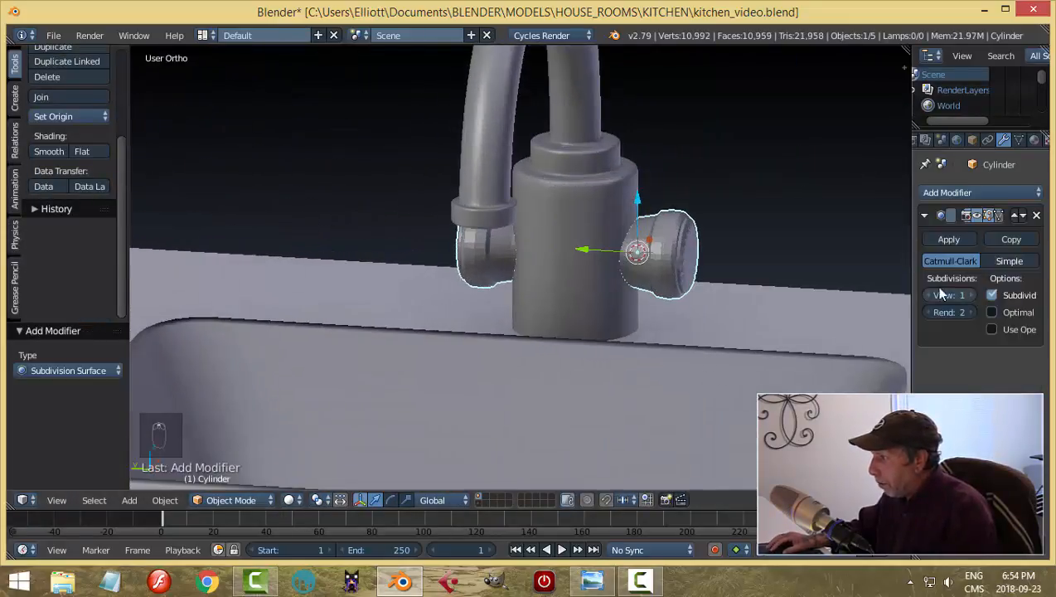
left_click(970, 296)
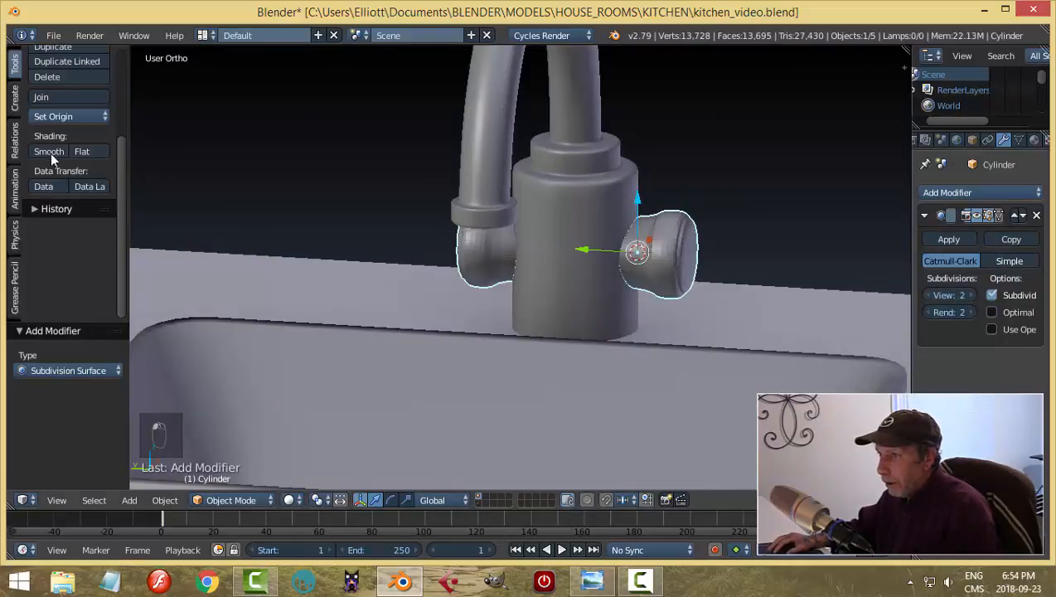
left_click(49, 152)
Step: Add one loop cut to the narrow stem on each side, slid up against the back of its knob
mouse_move(669, 261)
middle_mouse_down()
mouse_move(771, 316)
mouse_move(756, 296)
middle_mouse_up()
key("Tab")
left_click(738, 322)
scroll(729, 315, "up", 5)
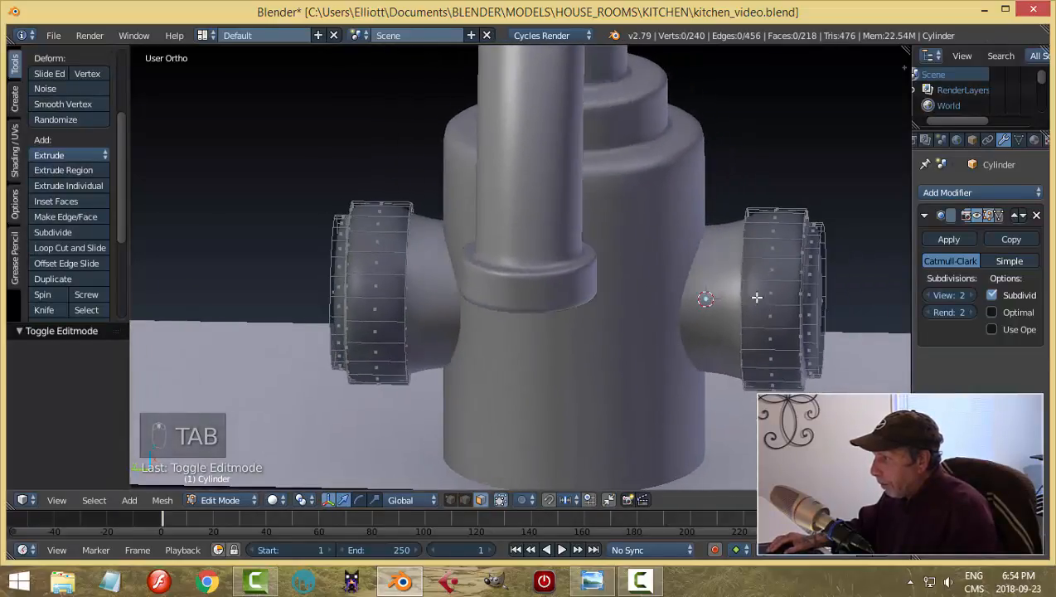
key("ctrl+r")
left_click(715, 282)
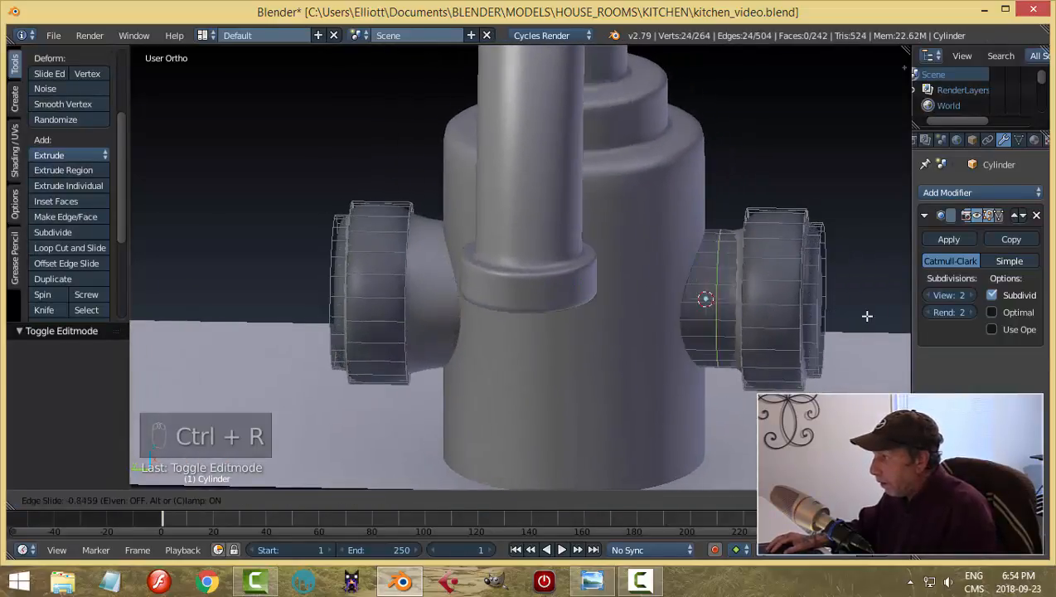
left_click(880, 323)
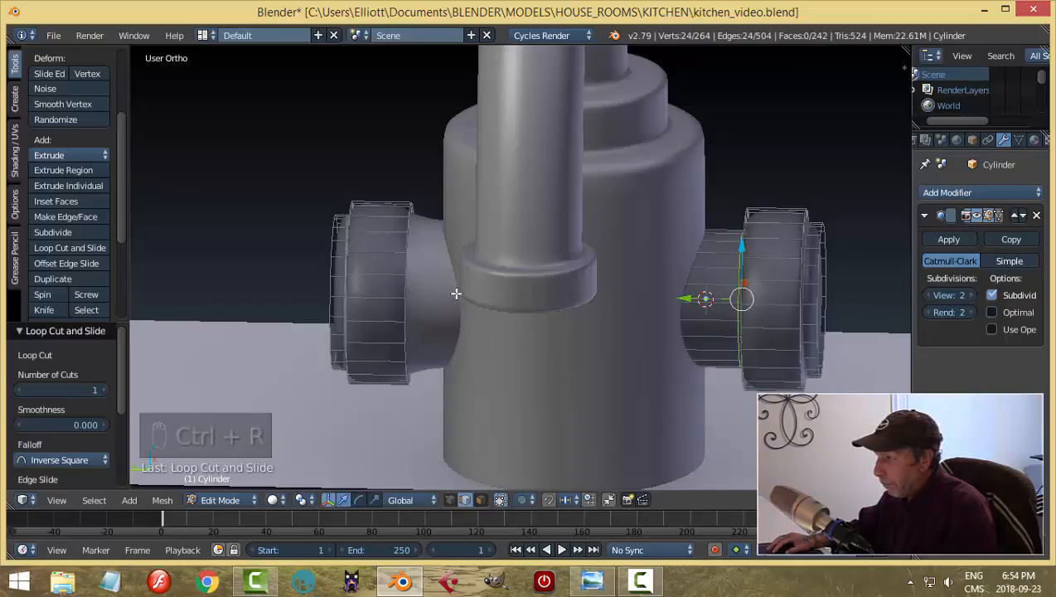
key("ctrl+r")
left_click(408, 293)
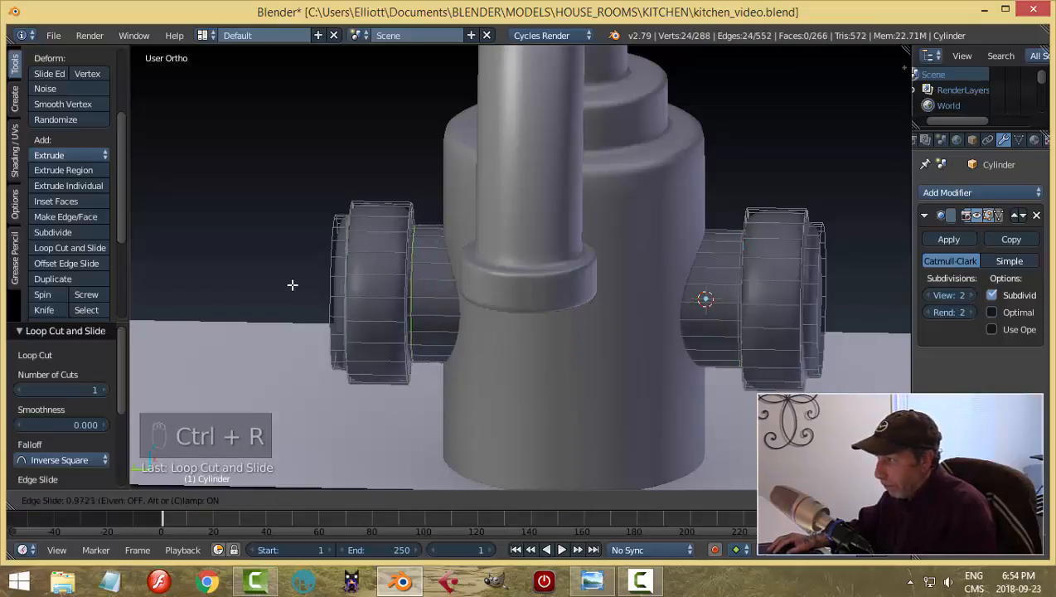
left_click(294, 284)
Step: Add two loop cuts around the rim of the first knob, one close to its outer edge and one close to its inner edge
key("ctrl+r")
left_click(359, 226)
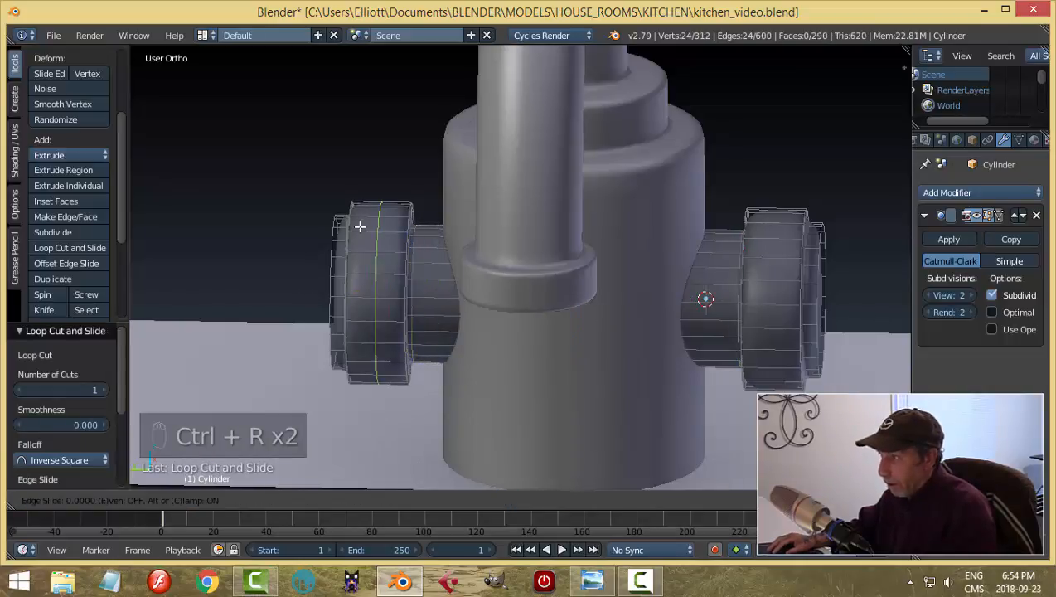
left_click(333, 225)
key("ctrl+r")
left_click(375, 228)
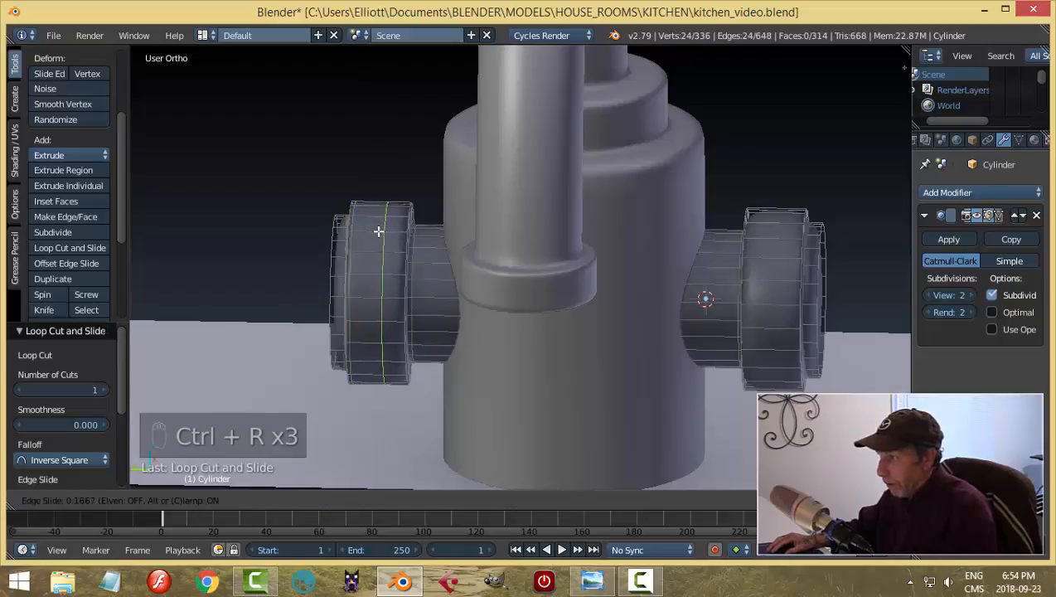
left_click(405, 241)
Step: Add matching loop cuts near the inner and outer edges of the opposite knob's rim
key("ctrl+r")
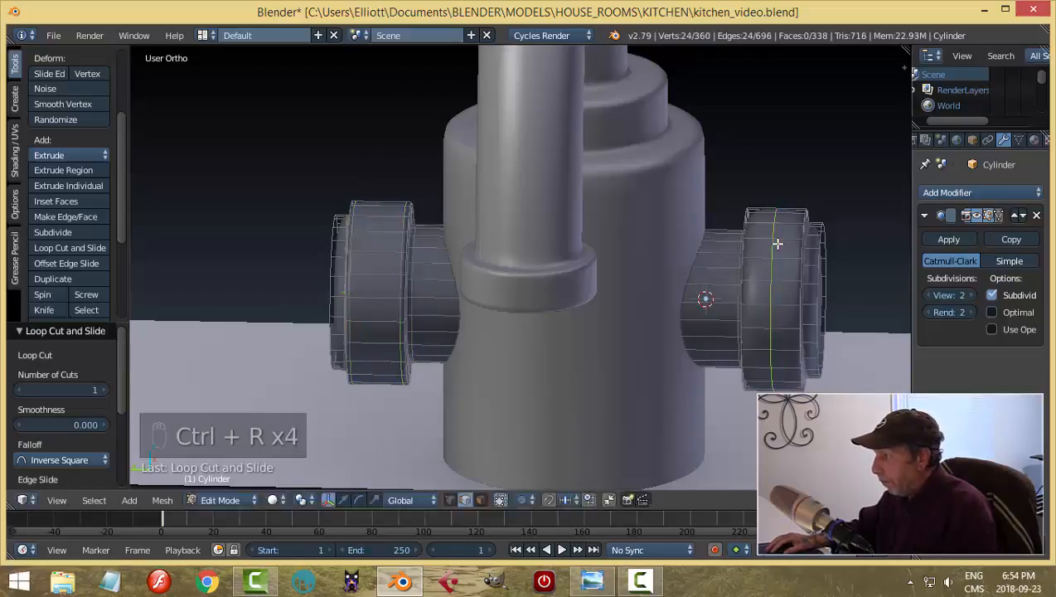
left_click(775, 243)
left_click(748, 242)
key("ctrl+r")
left_click(783, 240)
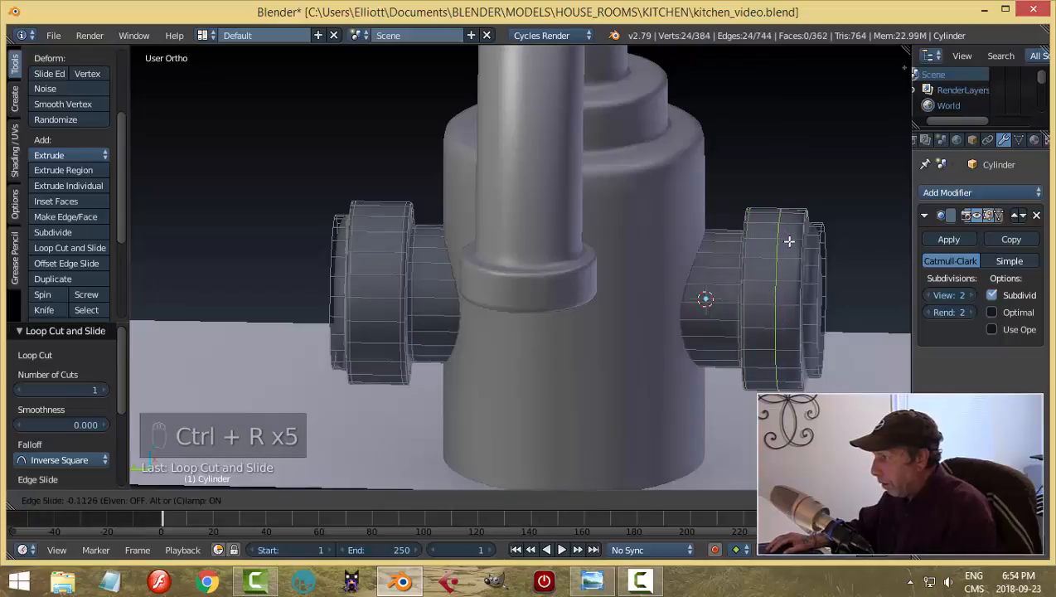
left_click(805, 264)
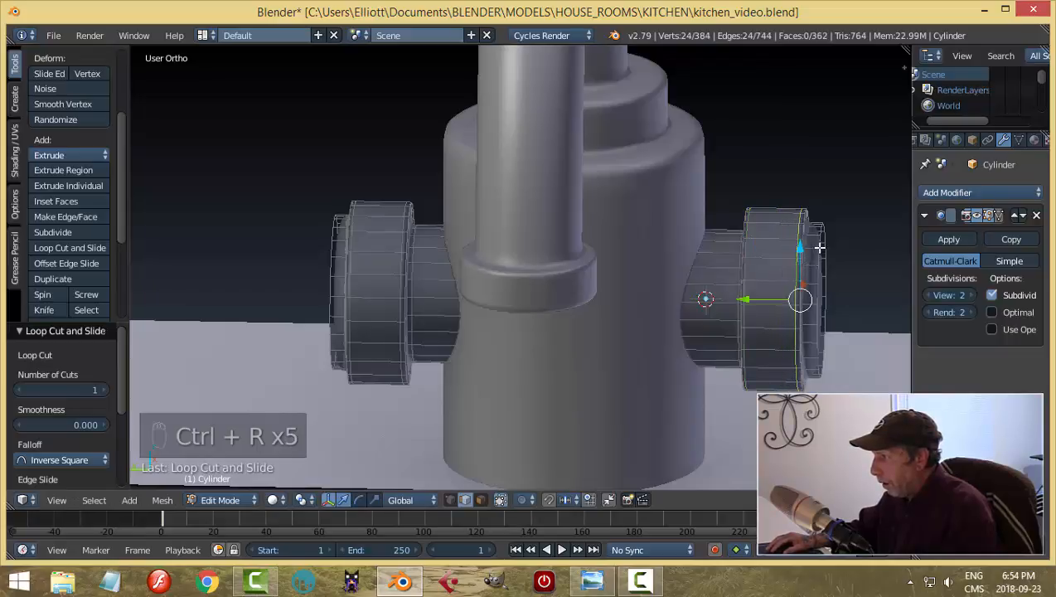
Step: Add a loop cut at the base of the raised cap on each knob, and return to Object Mode
key("ctrl+r")
left_click(808, 245)
left_click(808, 245)
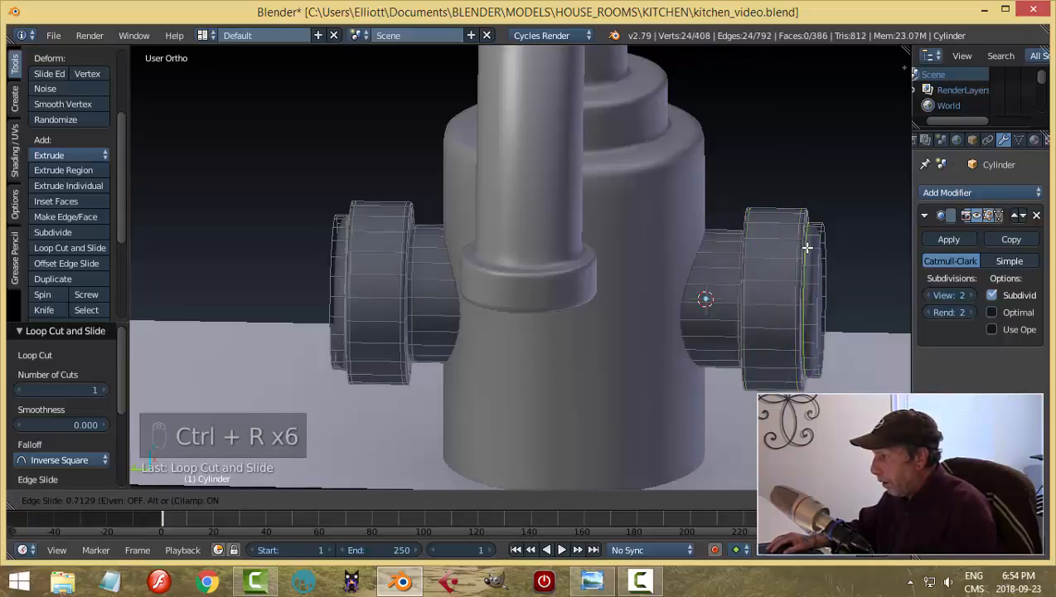
key("ctrl+r")
left_click(341, 259)
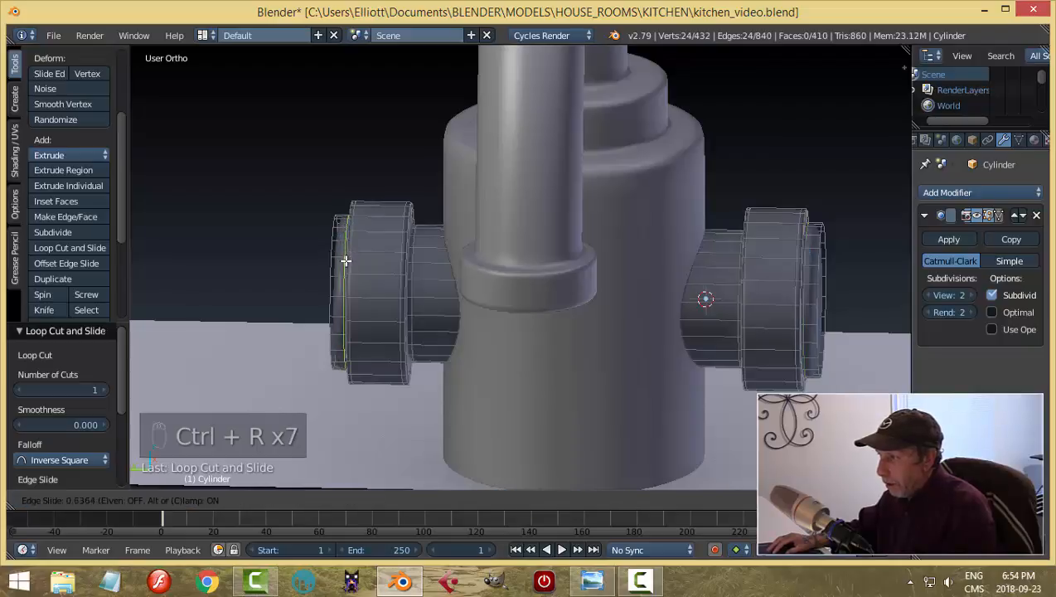
left_click(348, 262)
key("Tab")
left_click(438, 318)
scroll(630, 324, "down", 3)
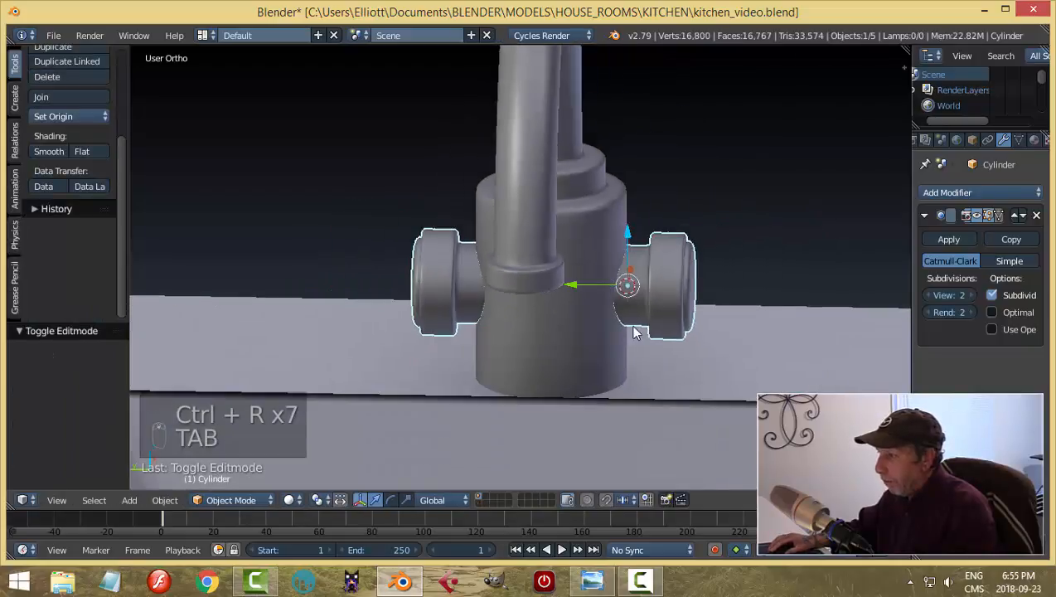
Step: In face select mode, inset the round outer face of the near knob slightly
middle_click_drag(688, 327, 711, 364)
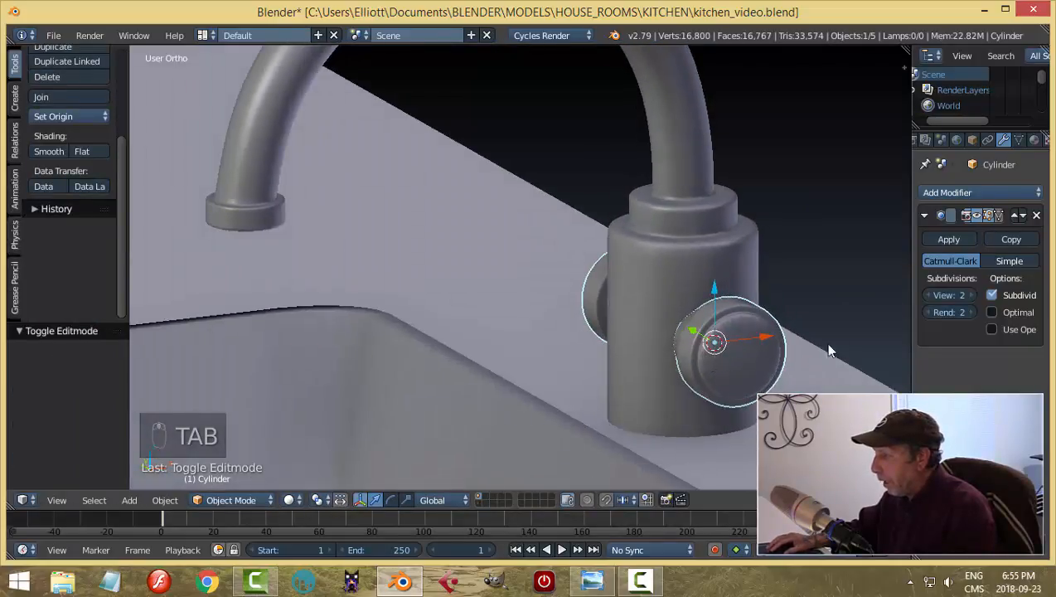
middle_click_drag(629, 331, 539, 260)
scroll(538, 260, "up", 2)
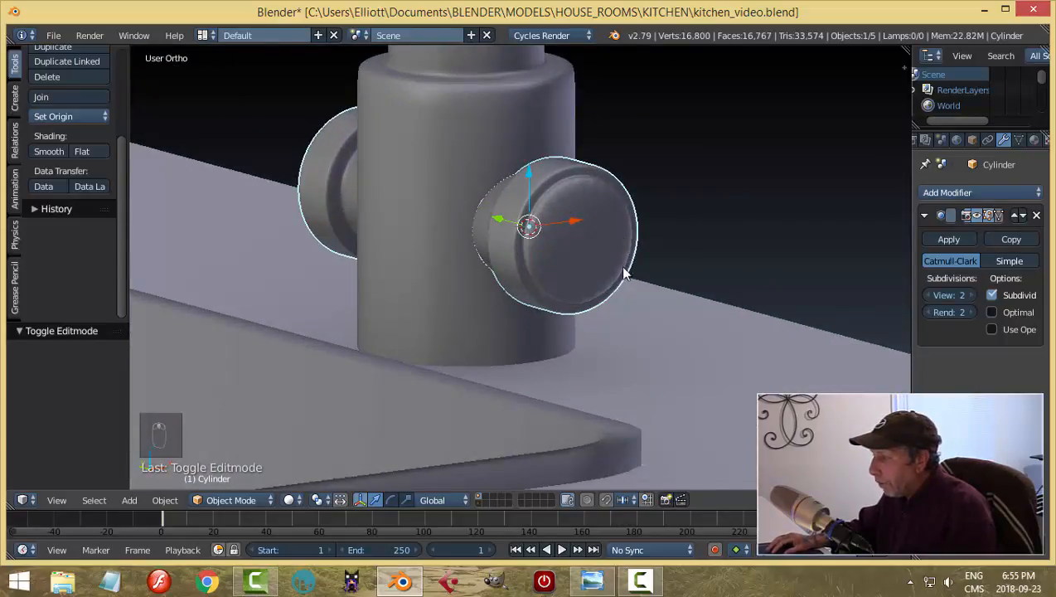
key("Tab")
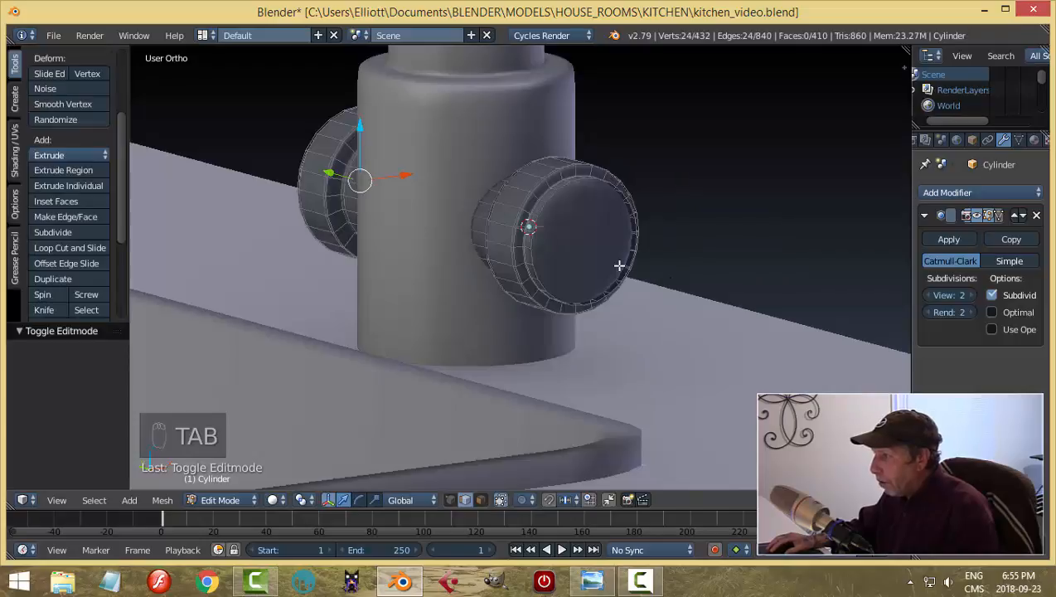
key("ctrl+Tab")
left_click(570, 265)
key("i")
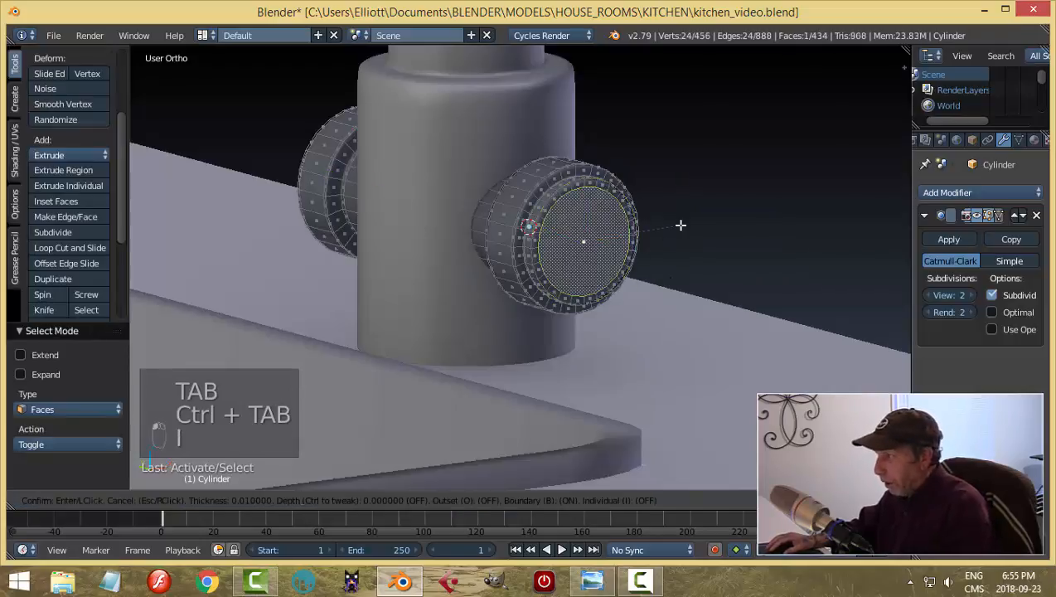
left_click(588, 259)
key("a")
Step: Inset the outer face of the opposite knob by 0.0100 and return to Object Mode
middle_click_drag(502, 266, 300, 249)
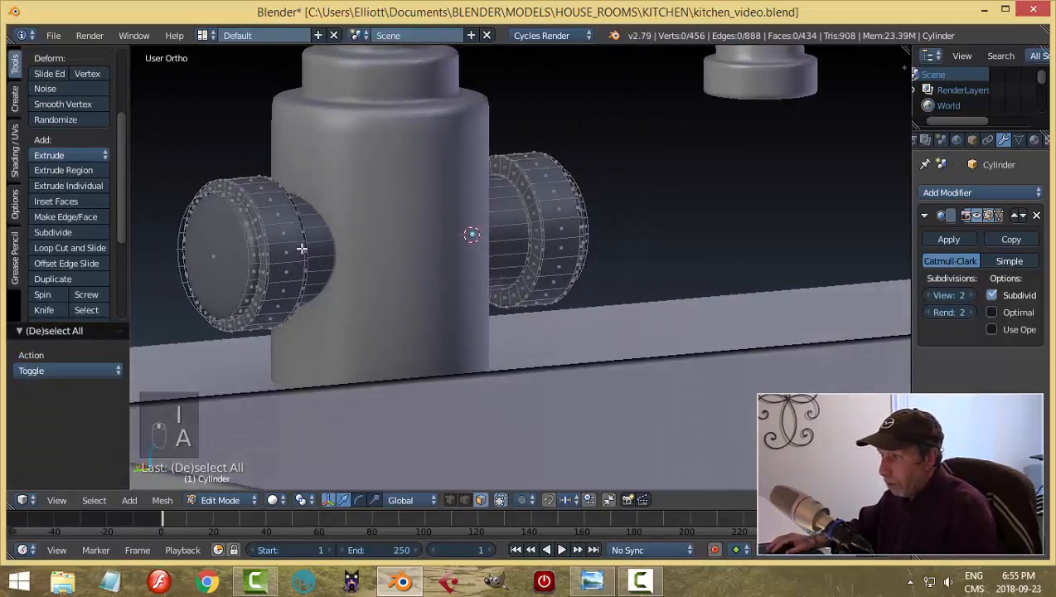
right_click(215, 235)
key("i")
left_click(215, 235)
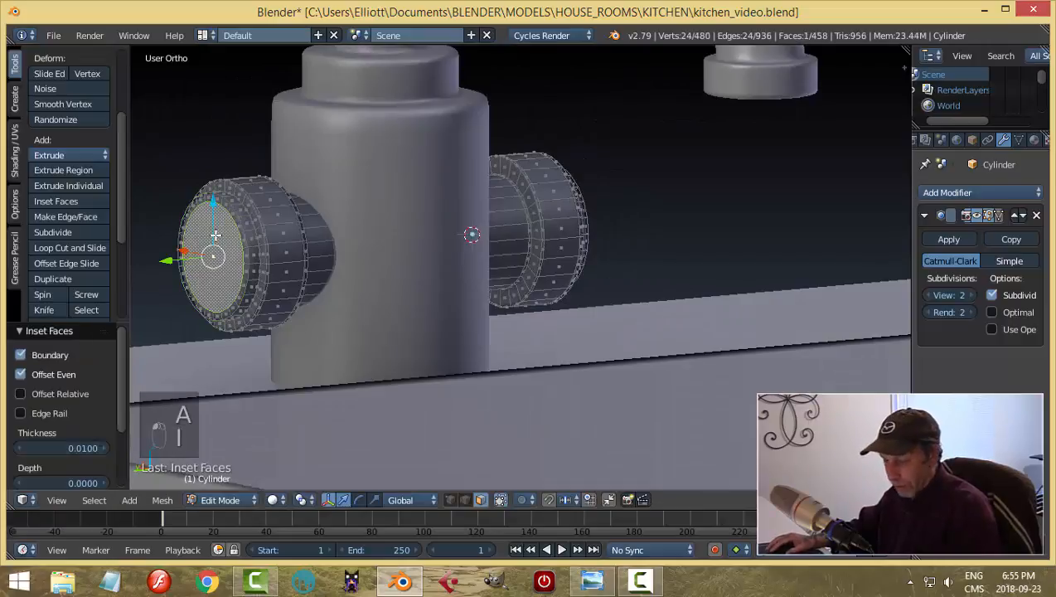
key("a")
key("Tab")
left_click(116, 239)
scroll(580, 264, "down", 3)
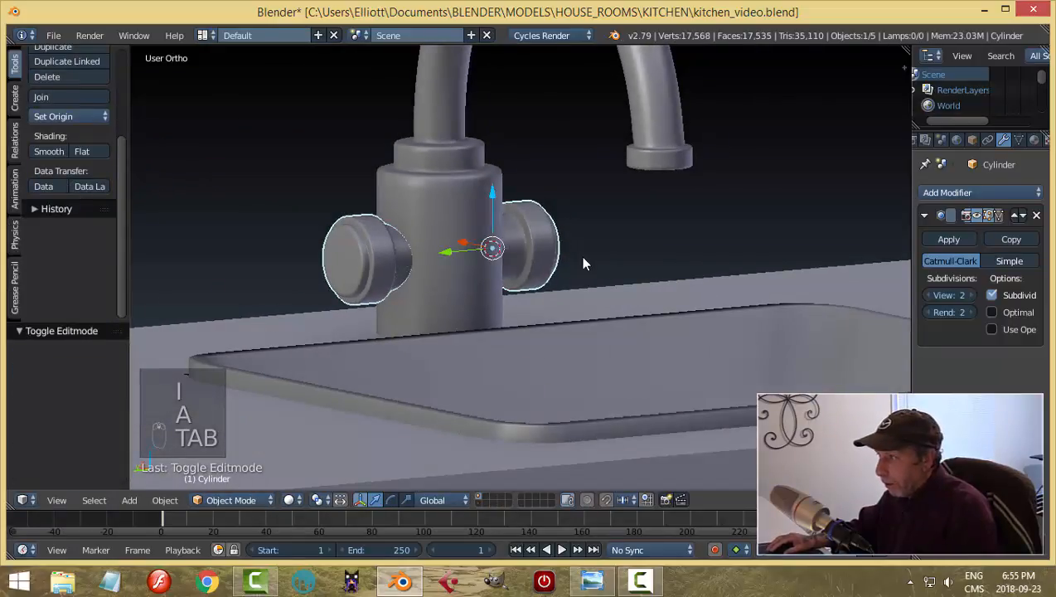
Step: Deselect everything and save the scene over kitchen_video.blend
key("a")
middle_click_drag(607, 264, 476, 311)
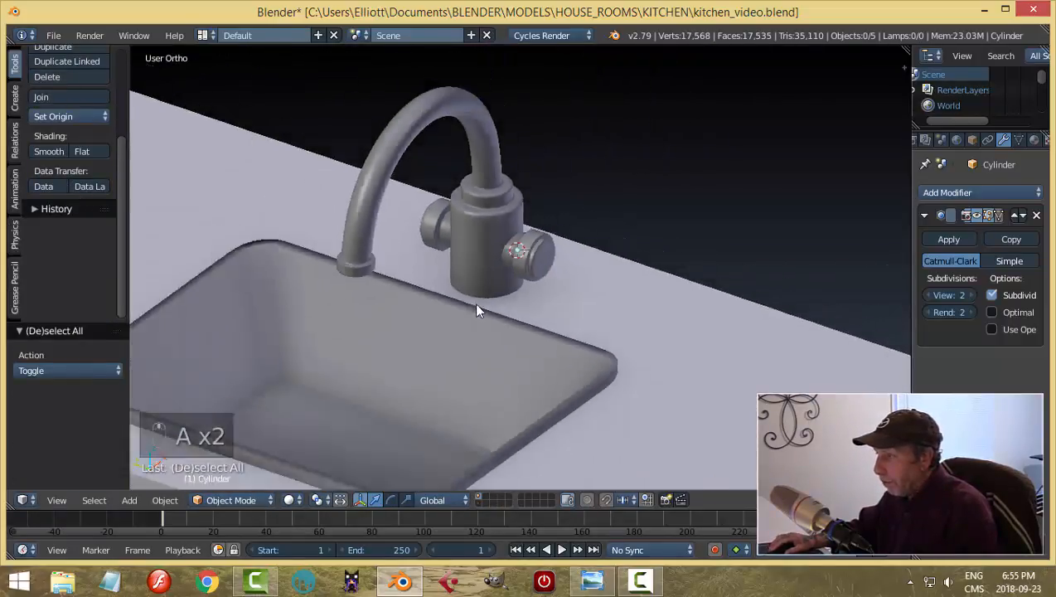
scroll(477, 311, "down", 5)
middle_click_drag(561, 311, 474, 307)
key("ctrl+s")
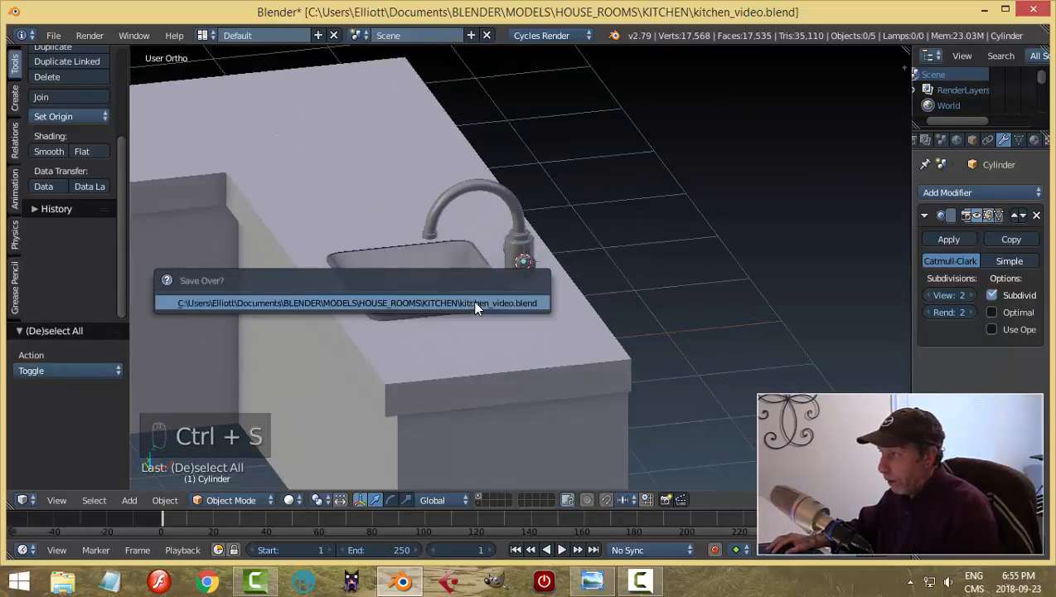
left_click(477, 307)
Step: Examine the whole counter with its sink and faucet, and compare it with the kitchen2.png reference image in Windows Photo Viewer
scroll(593, 291, "down", 5)
middle_click_drag(592, 291, 544, 356)
scroll(555, 320, "up", 5)
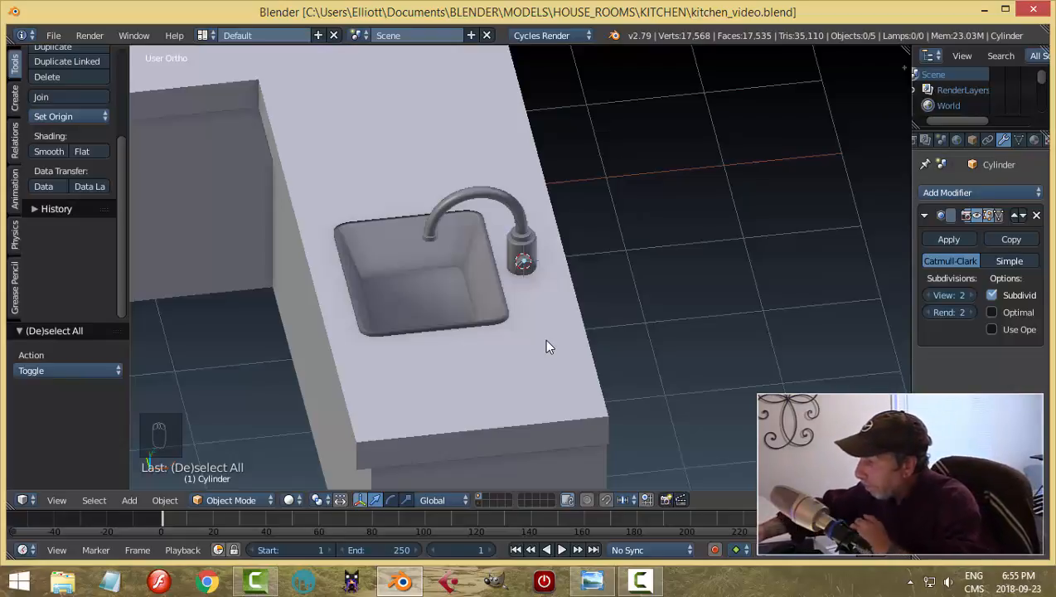
scroll(545, 340, "down", 3)
middle_click_drag(513, 333, 563, 317, "shift")
key("KP_1")
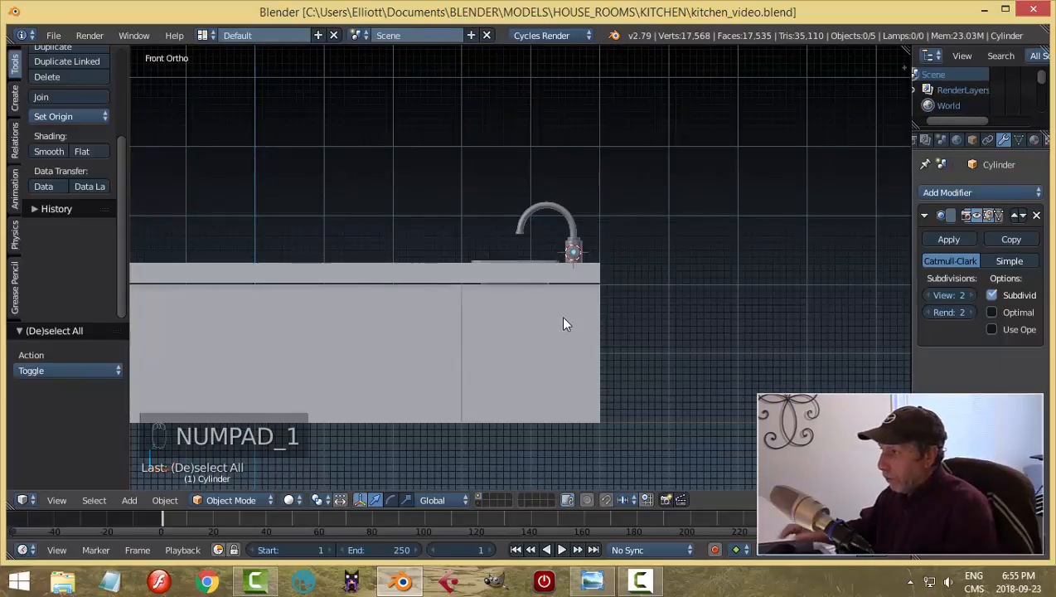
mouse_move(509, 351)
middle_mouse_down()
mouse_move(497, 411)
mouse_move(547, 349)
mouse_move(498, 347)
mouse_move(512, 348)
middle_mouse_up()
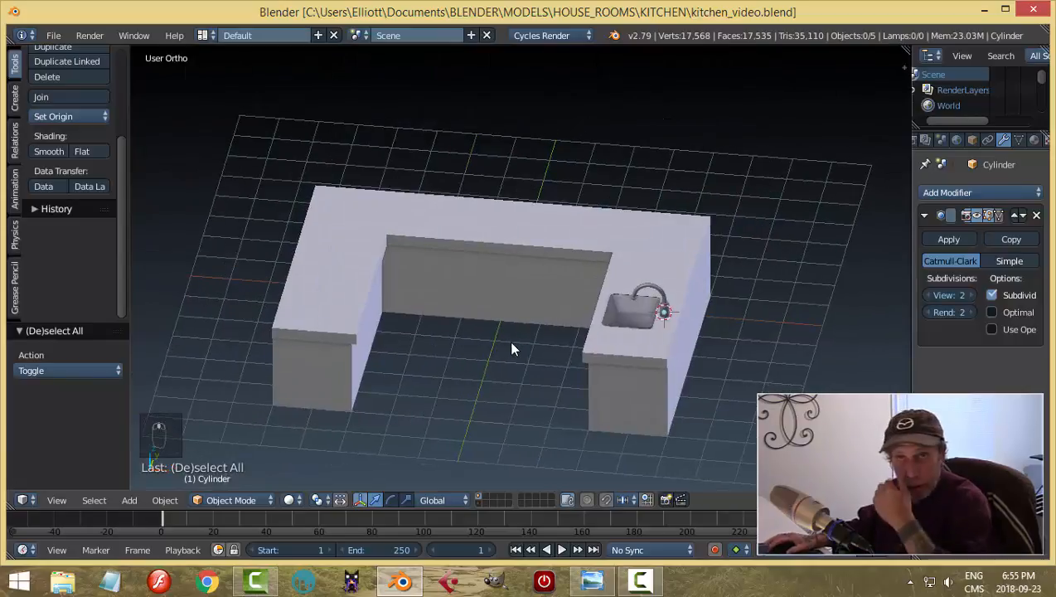
left_click(593, 581)
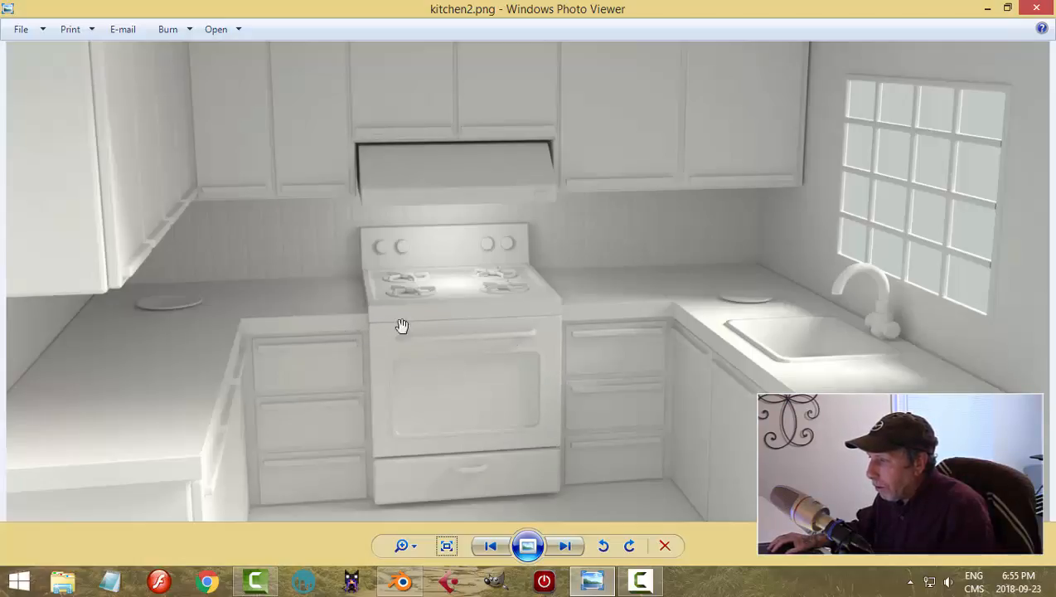
left_click(404, 579)
Step: Select the countertop and snap the 3D cursor to it
mouse_move(532, 369)
middle_mouse_down()
mouse_move(571, 379)
mouse_move(520, 352)
middle_mouse_up()
right_click(520, 258)
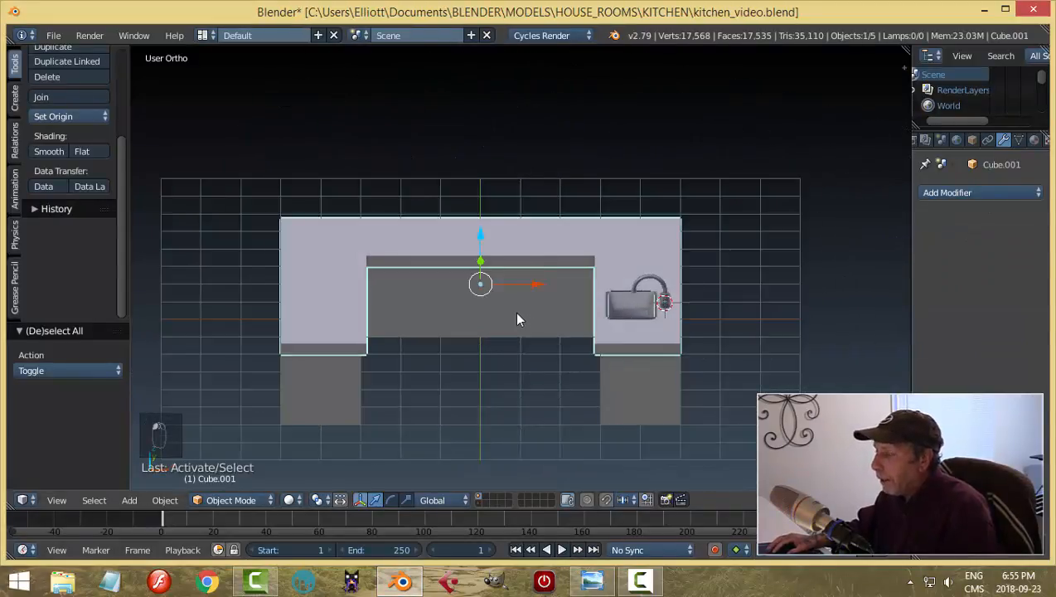
key("shift+s")
left_click(591, 292)
Step: Add a cube mesh at the 3D cursor and move it 2.257 along Y into the rear counter
middle_click_drag(592, 293, 553, 315)
key("shift+a")
mouse_move(553, 316)
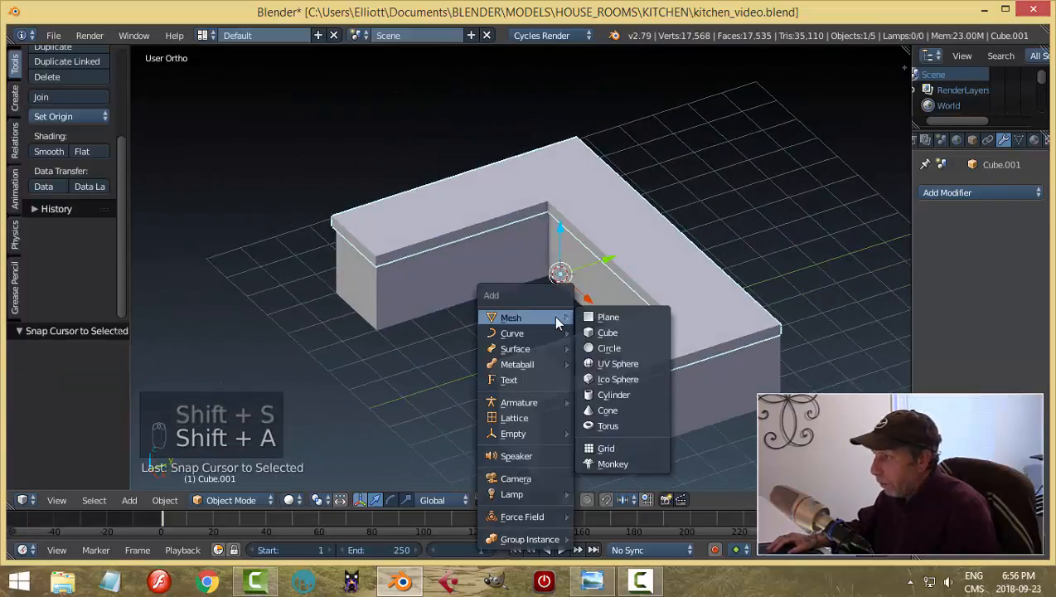
left_click(603, 333)
key("g")
key("y")
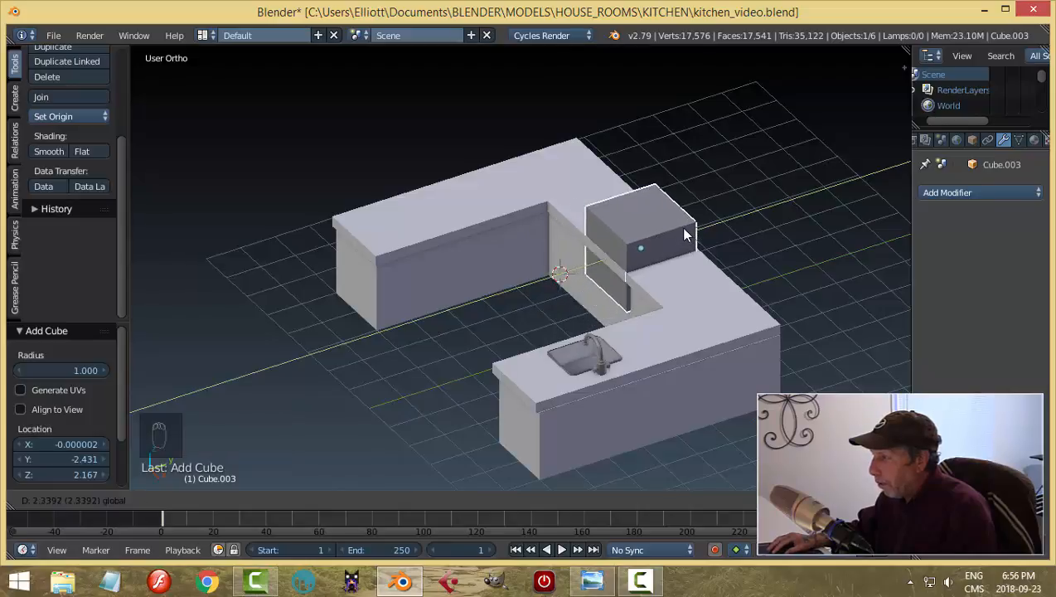
left_click(686, 245)
Step: Lower the cube by 1.126 along Z toward the floor and view it from the front
middle_click_drag(695, 263, 767, 247)
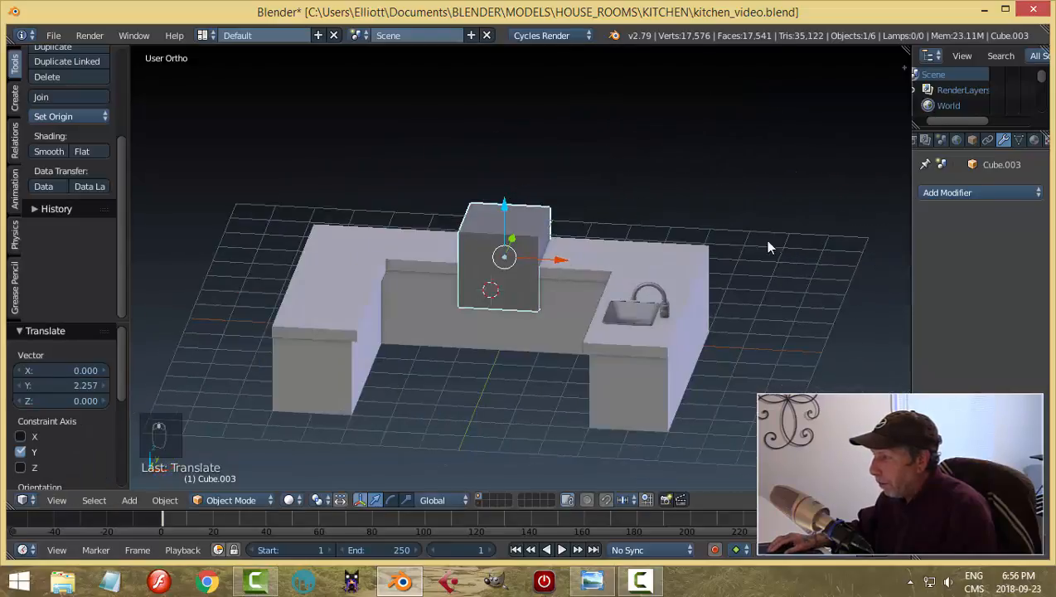
left_click_drag(505, 214, 509, 257)
key("KP_1")
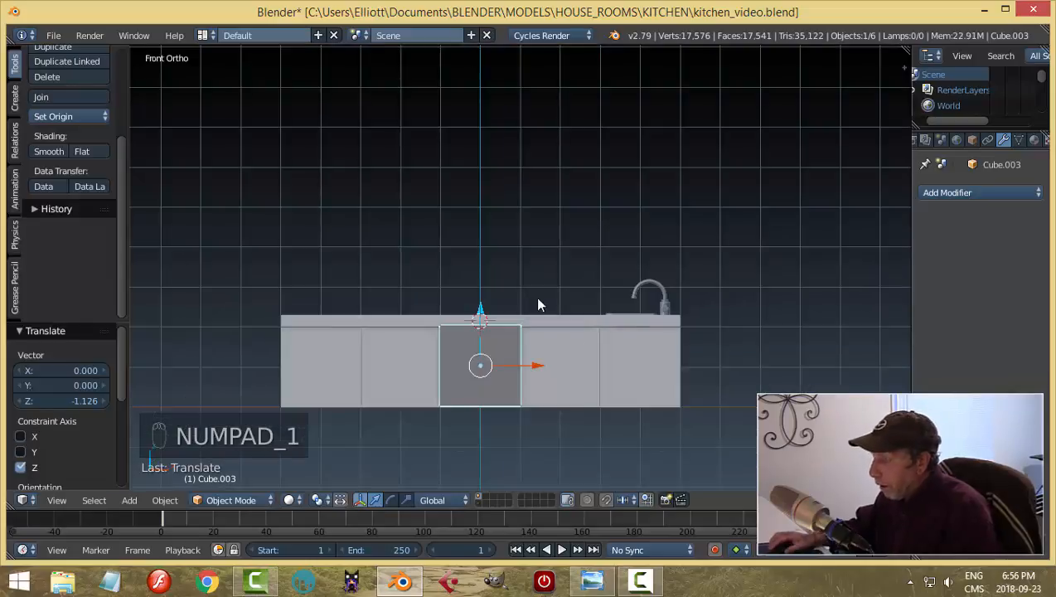
Step: Lower the stove cube by another 0.028 along Z so it meets the floor
scroll(537, 405, "up", 3)
middle_click_drag(540, 415, 603, 248, "shift")
scroll(595, 325, "up", 1)
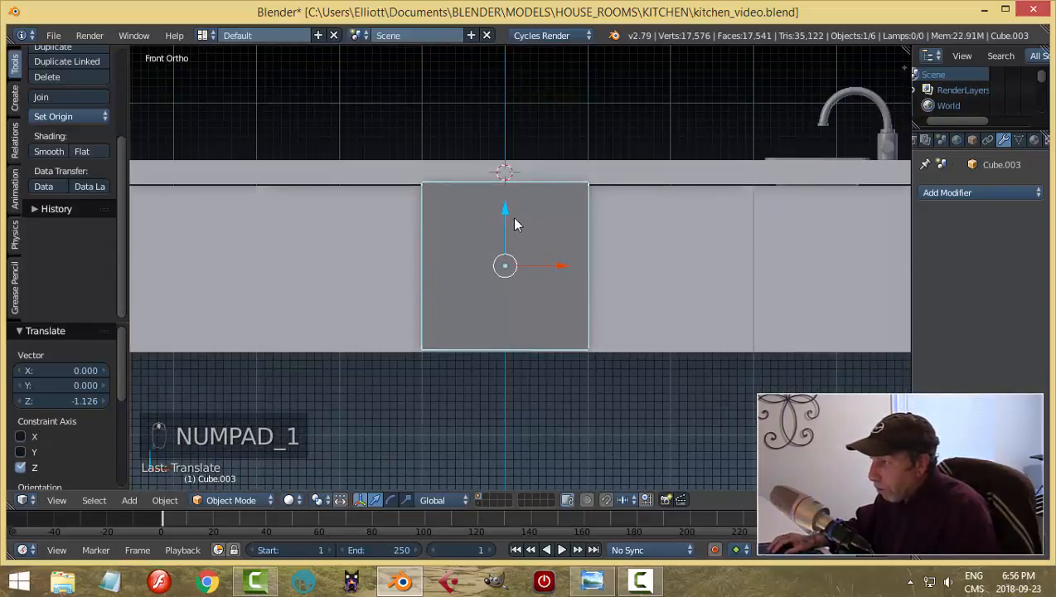
left_click_drag(505, 210, 507, 213)
middle_click_drag(570, 214, 577, 257)
Step: Enter Edit Mode on the stove cube, select its top face and raise it 0.349 along Z
key("Tab")
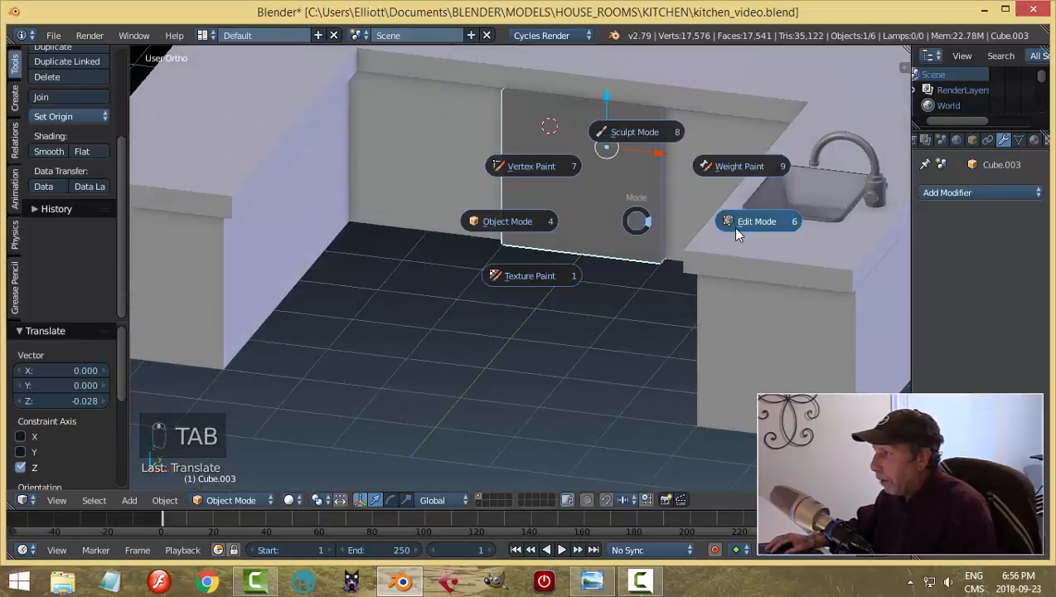
left_click(736, 234)
key("a")
right_click(618, 96)
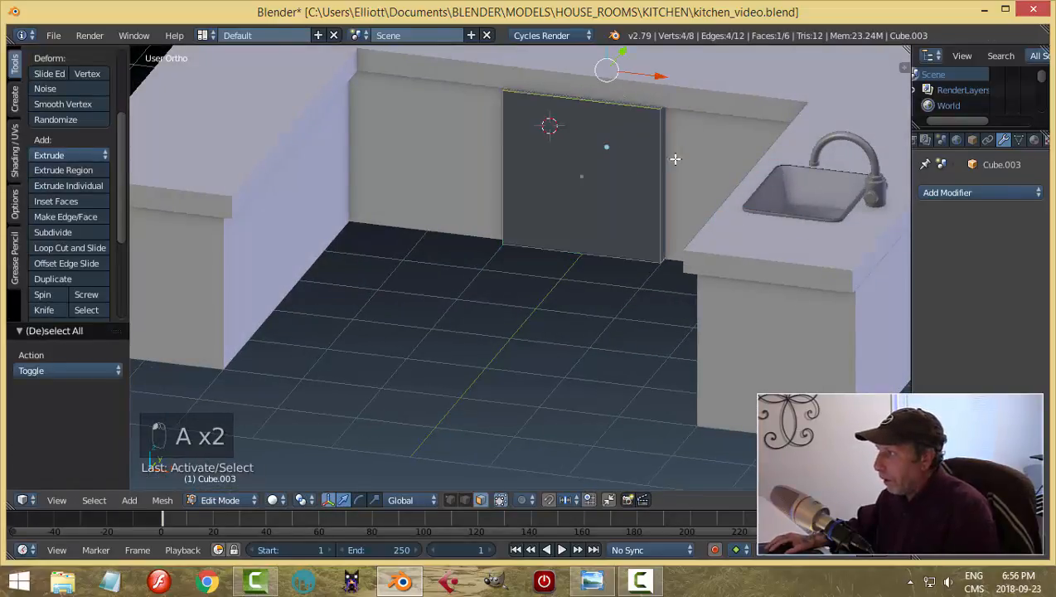
scroll(670, 158, "down", 2)
left_click_drag(580, 80, 581, 65)
key("Tab")
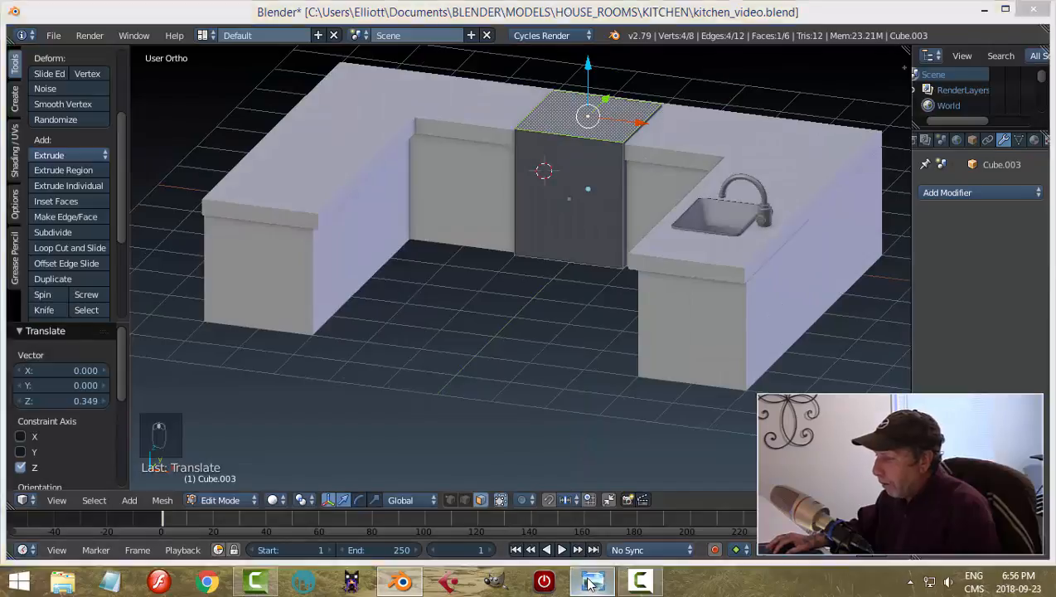
Step: Compare the stove with kitchen2.png in Windows Photo Viewer, and lower its top face by 0.144 along Z in Blender
left_click(592, 580)
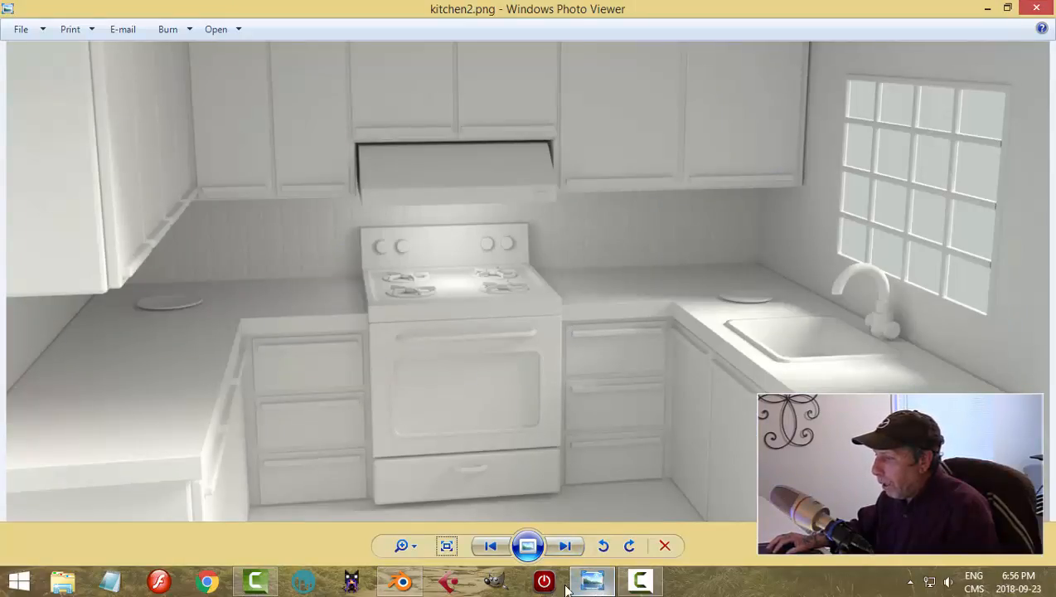
left_click(401, 581)
left_click_drag(590, 62, 594, 69)
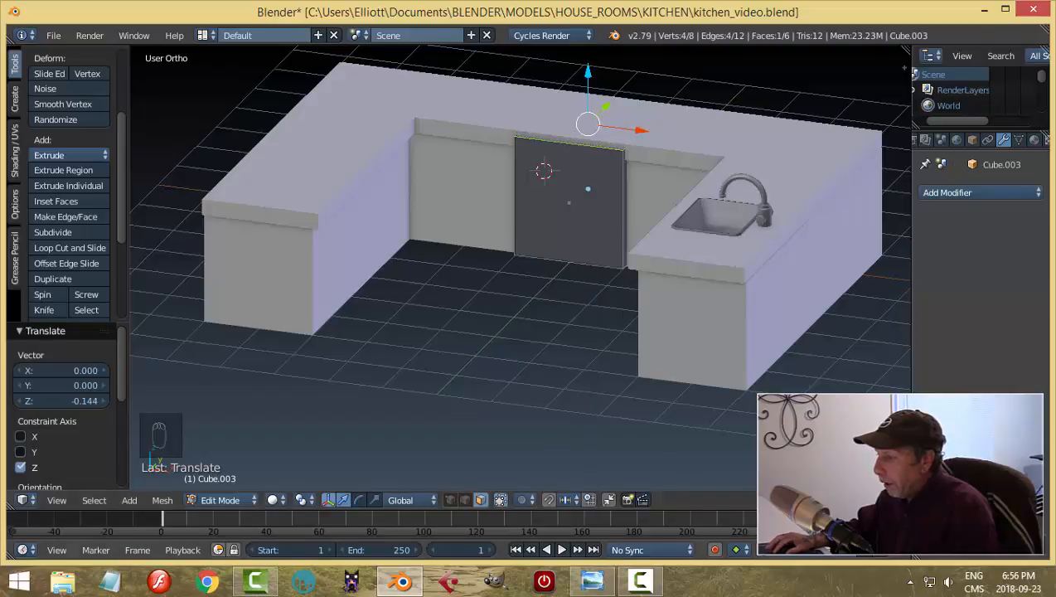
left_click(590, 581)
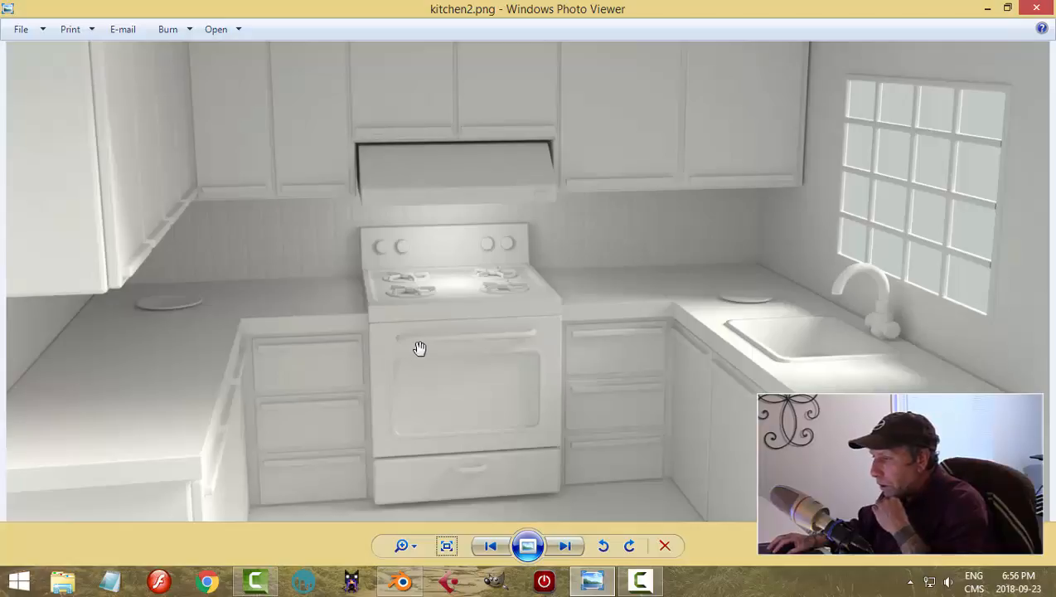
left_click(402, 581)
middle_click_drag(617, 373, 617, 340)
right_click(372, 217)
middle_click_drag(444, 259, 404, 269)
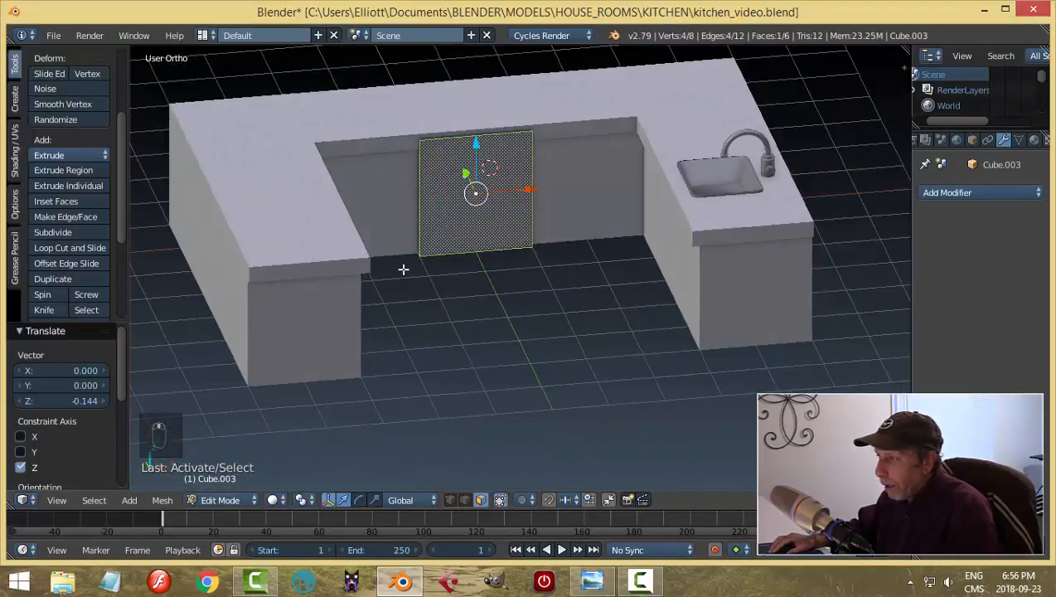
key("a")
middle_click_drag(456, 289, 722, 260)
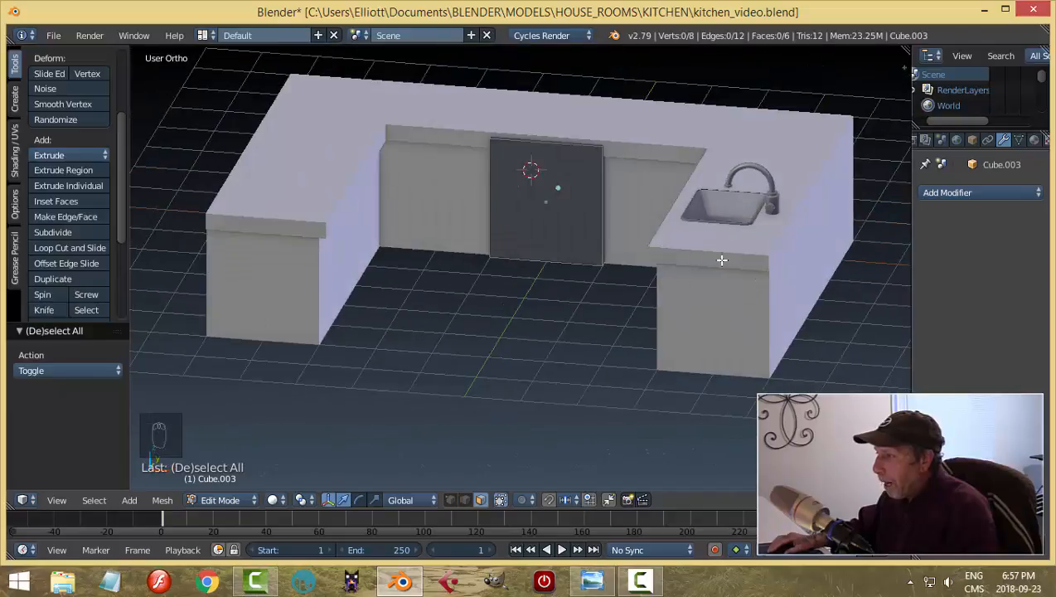
Step: Using wireframe display, select the stove cube's rear face, move it 0.067 along Y and restore solid shading
key("a")
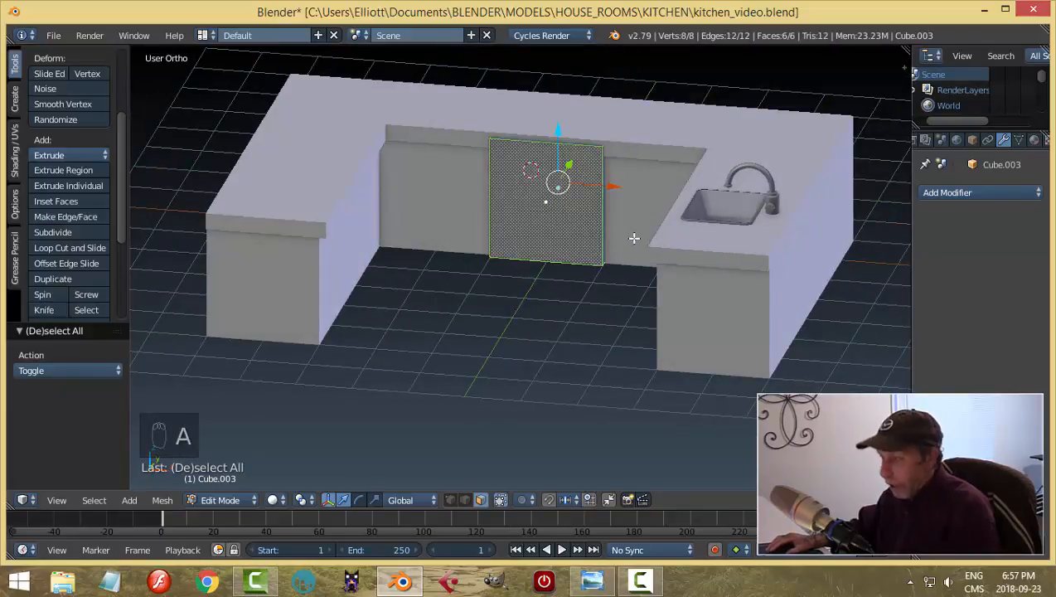
key("z")
left_click(634, 238)
mouse_move(634, 238)
middle_mouse_down()
mouse_move(536, 264)
mouse_move(609, 287)
middle_mouse_up()
left_click(798, 312)
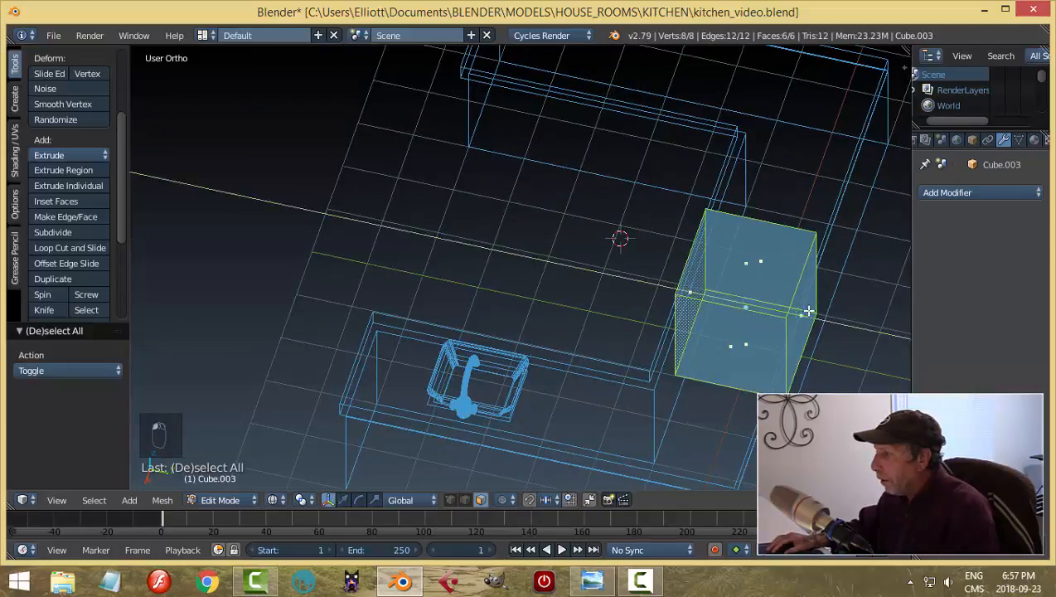
key("a")
right_click(805, 311)
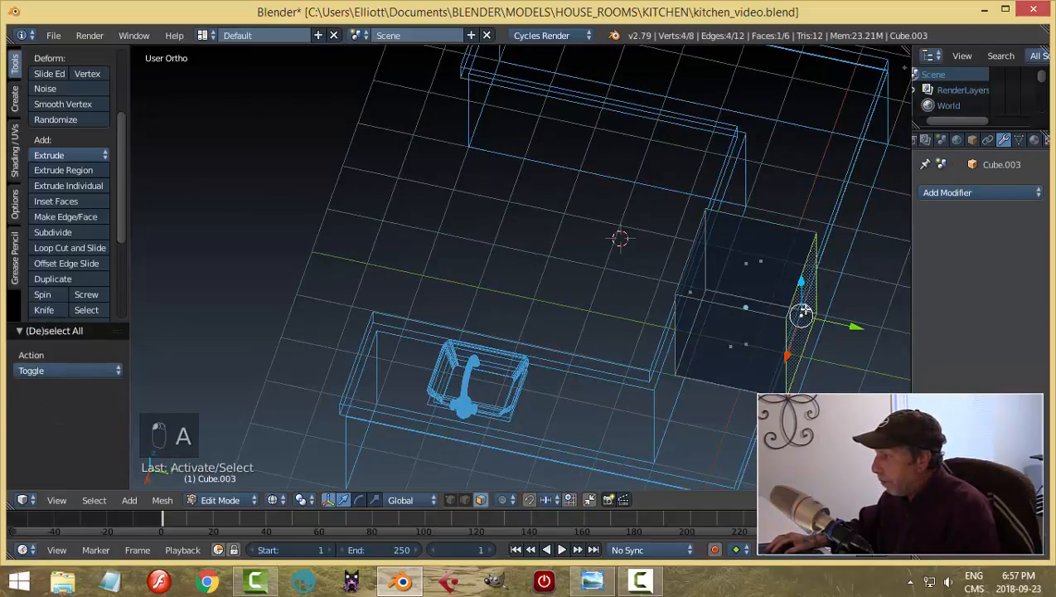
left_click_drag(848, 328, 849, 326)
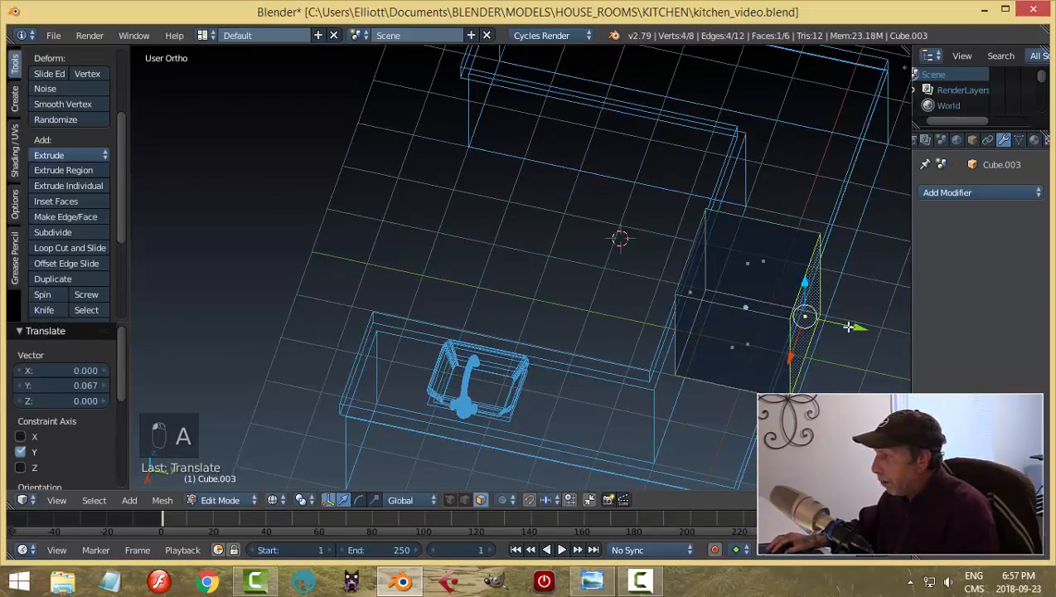
key("z")
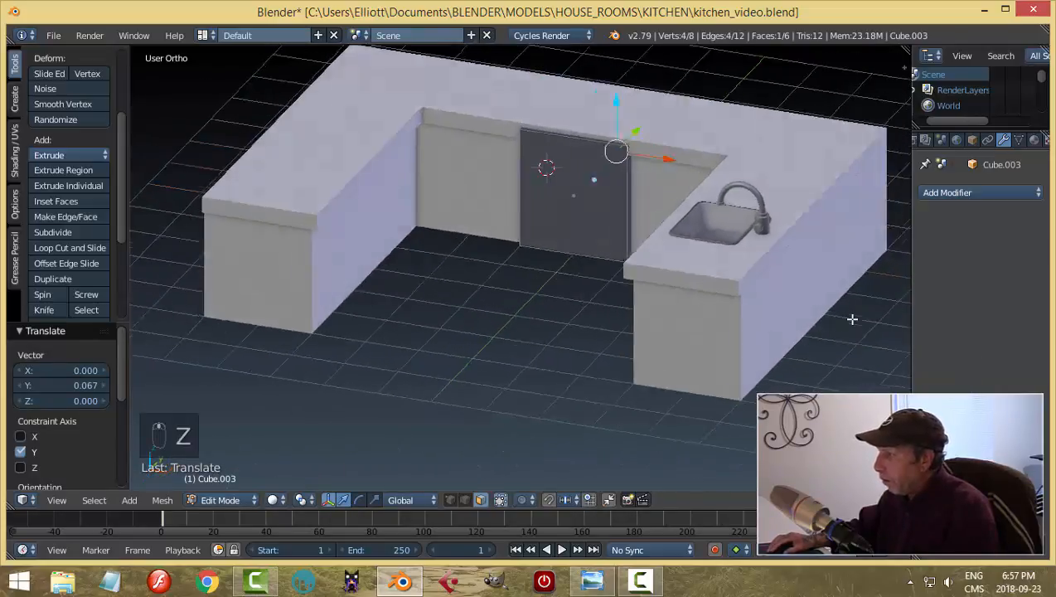
Step: Return to Object Mode and reset the stove cube's origin to its geometry
middle_click_drag(851, 316, 562, 307)
key("Tab")
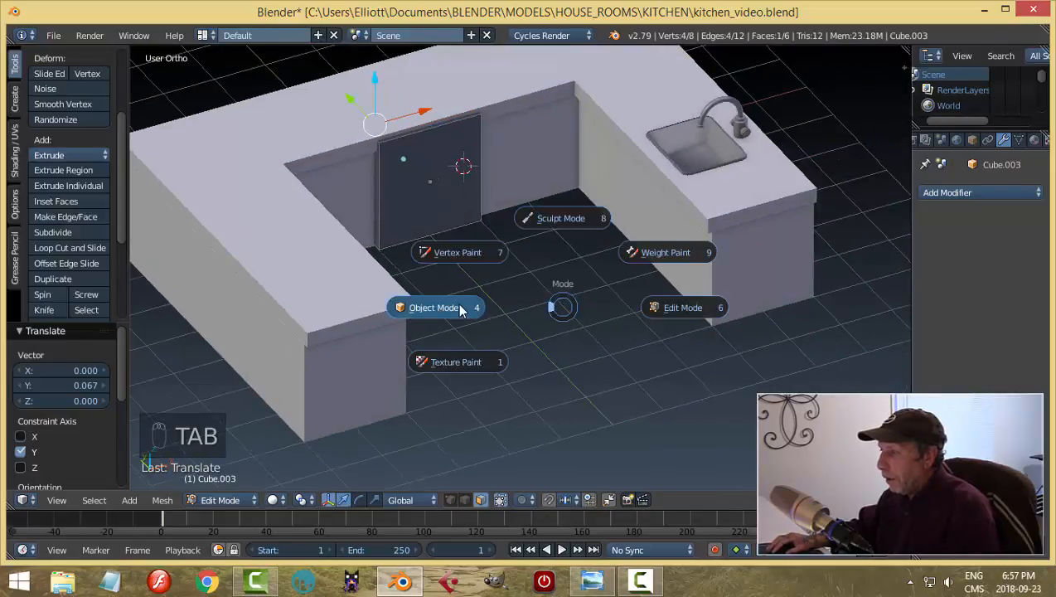
left_click(476, 274)
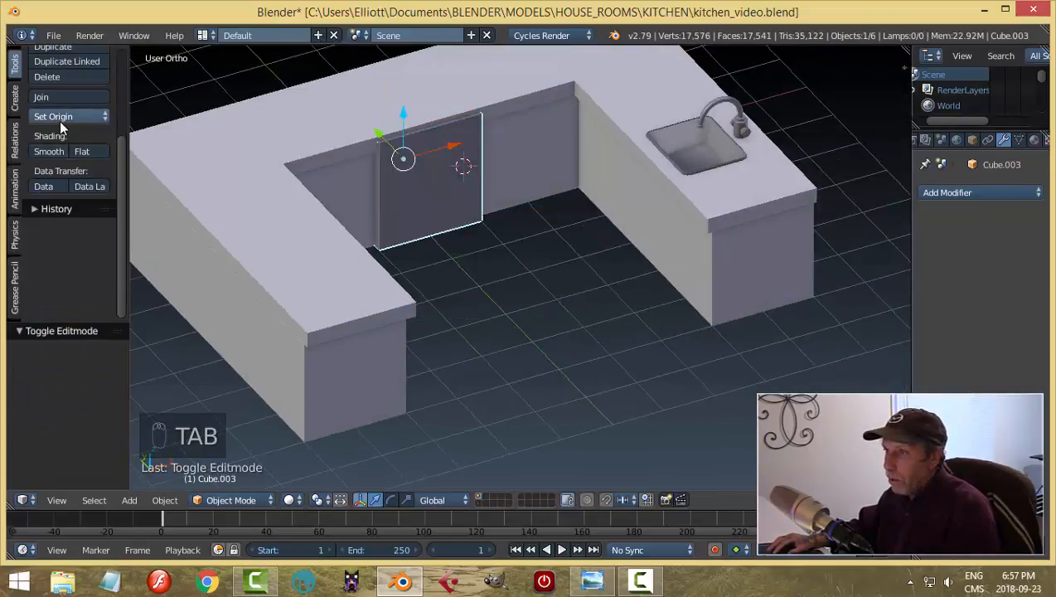
left_click(59, 120)
left_click(76, 150)
Step: Duplicate the stove cube in place and raise the copy along Z above the counter
middle_click_drag(382, 207, 429, 222)
key("shift+d")
right_click(490, 233)
middle_click_drag(490, 233, 391, 146)
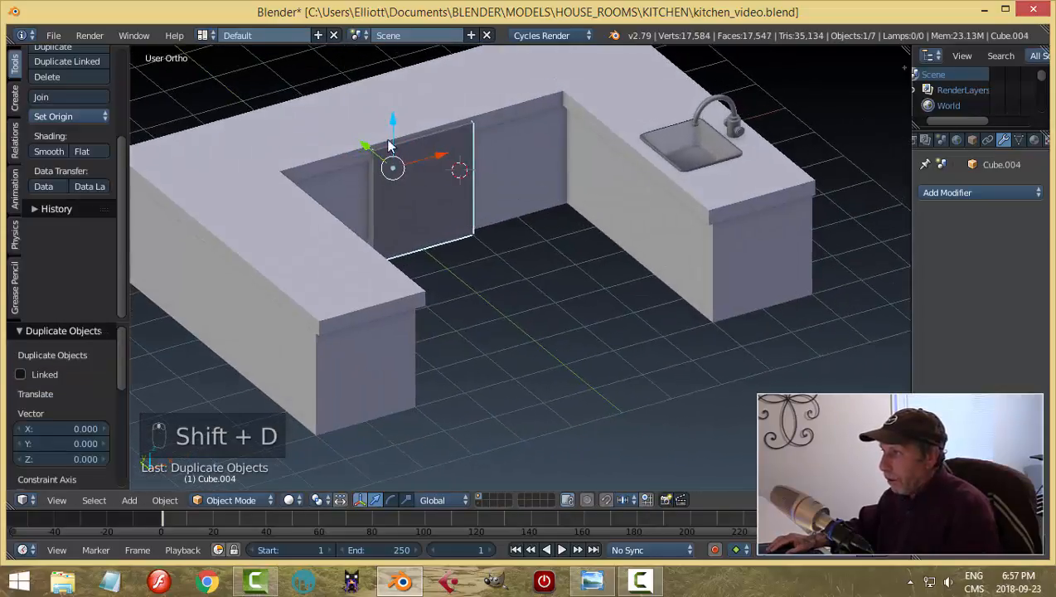
left_click_drag(394, 121, 390, 49)
Step: Hide the countertop and the base cabinets so the stove cubes stand free
right_click(530, 87)
key("h")
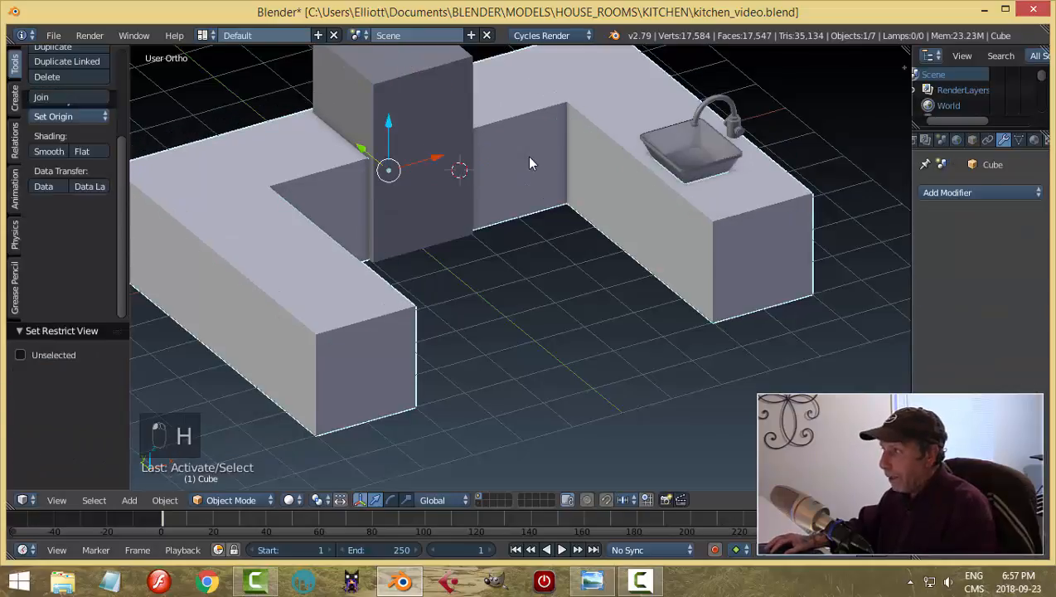
key("h")
Step: Edit the upper cube's whole mesh and scale it along Z to about 0.1 to form a thin stovetop slab
right_click(436, 145)
middle_click_drag(522, 186, 528, 171)
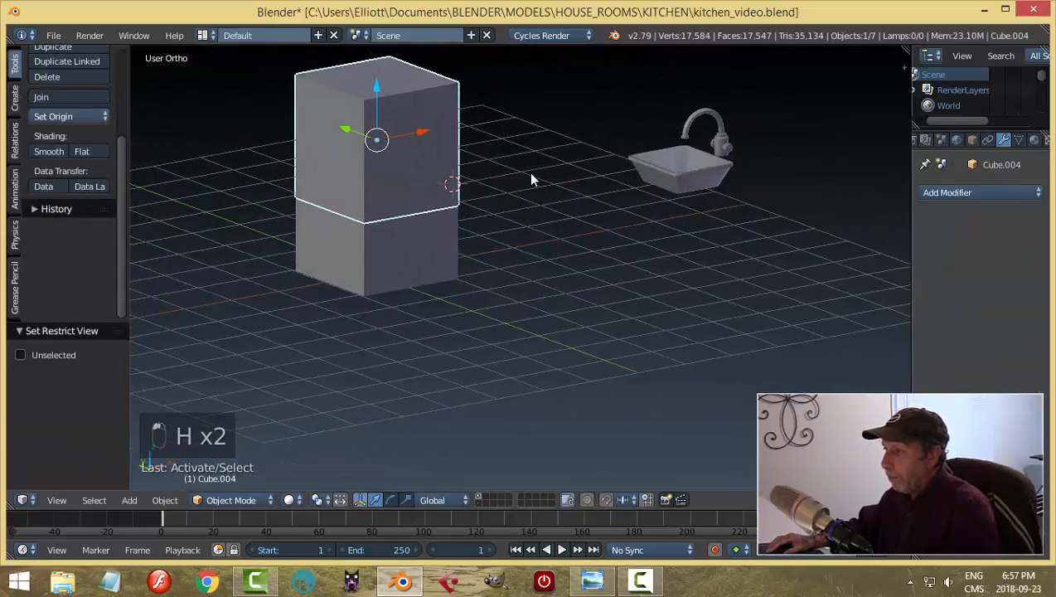
key("Tab")
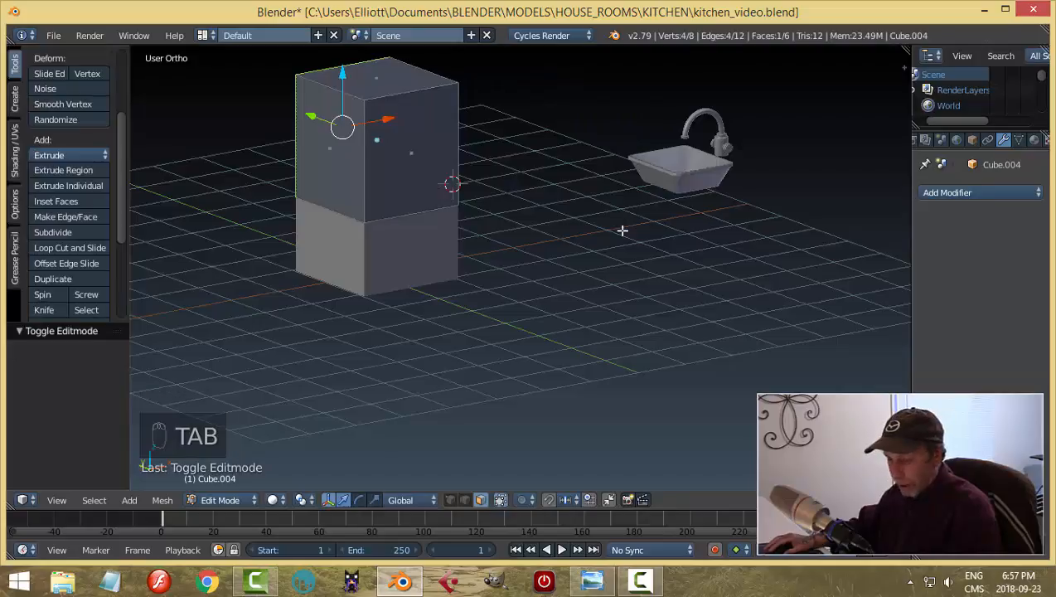
key("a")
key("a")
key("a")
key("a")
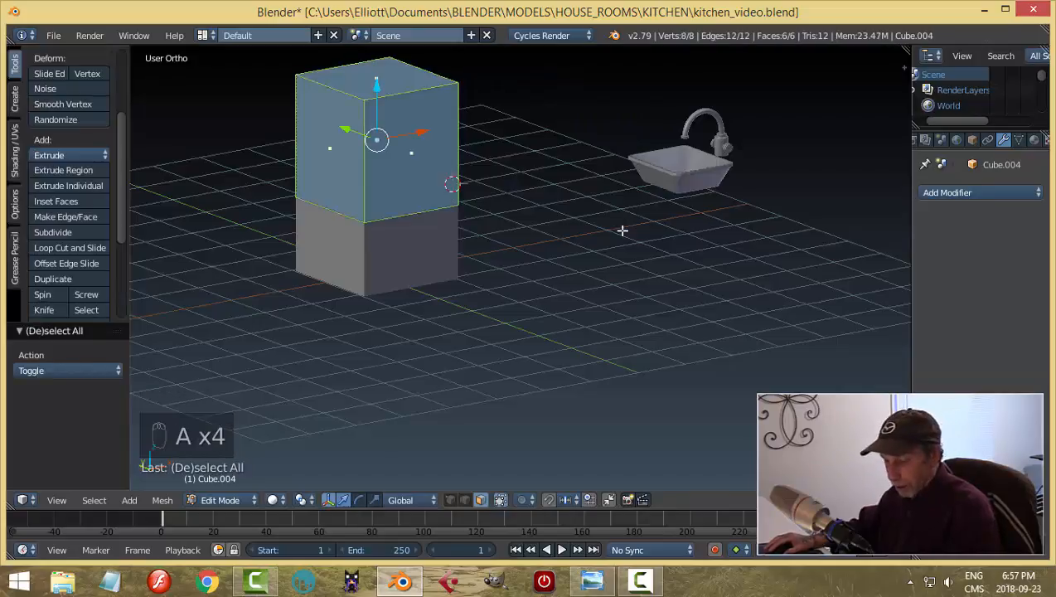
key("s")
key("z")
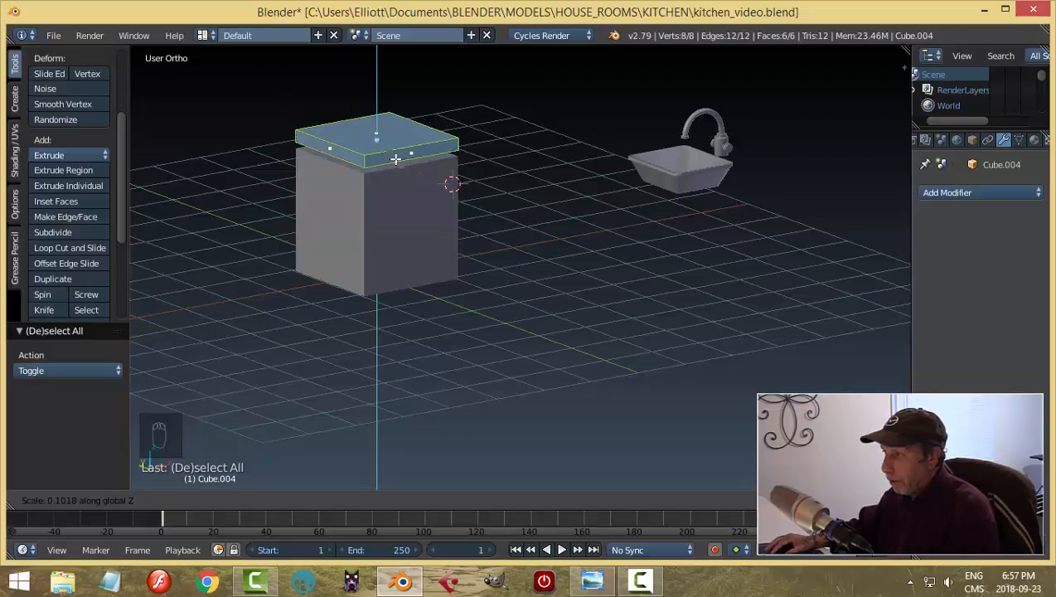
left_click(390, 157)
Step: Lower the stovetop slab along Z onto the stove body and deselect it
left_click_drag(378, 89, 384, 101)
key("a")
middle_click_drag(505, 181, 531, 251)
middle_click_drag(388, 222, 528, 235)
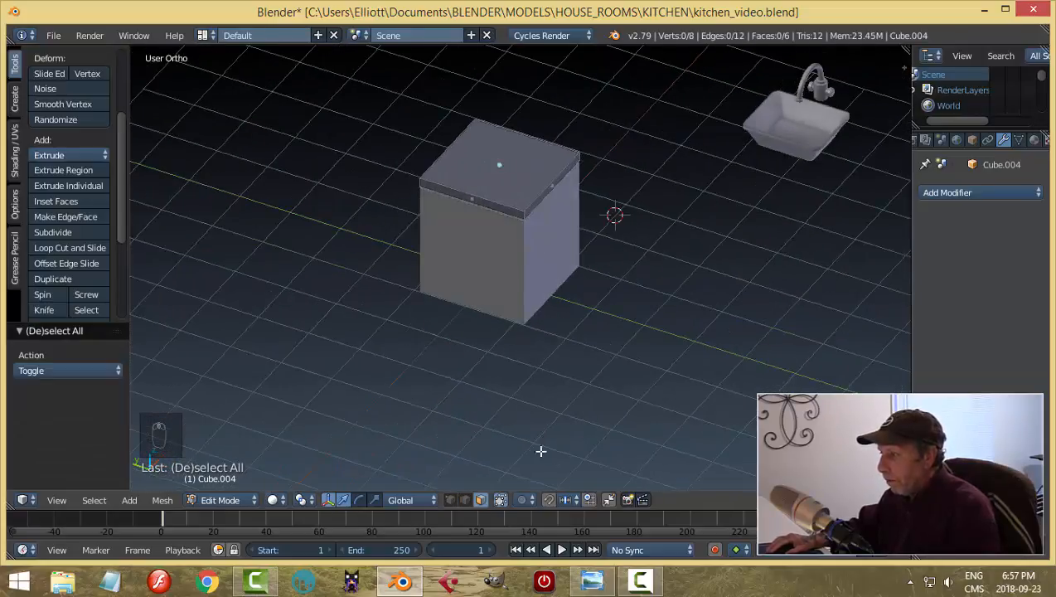
Step: Check the stove in kitchen2.png, and move the slab's front face -0.163 along Y to overhang the body in Blender
left_click(592, 580)
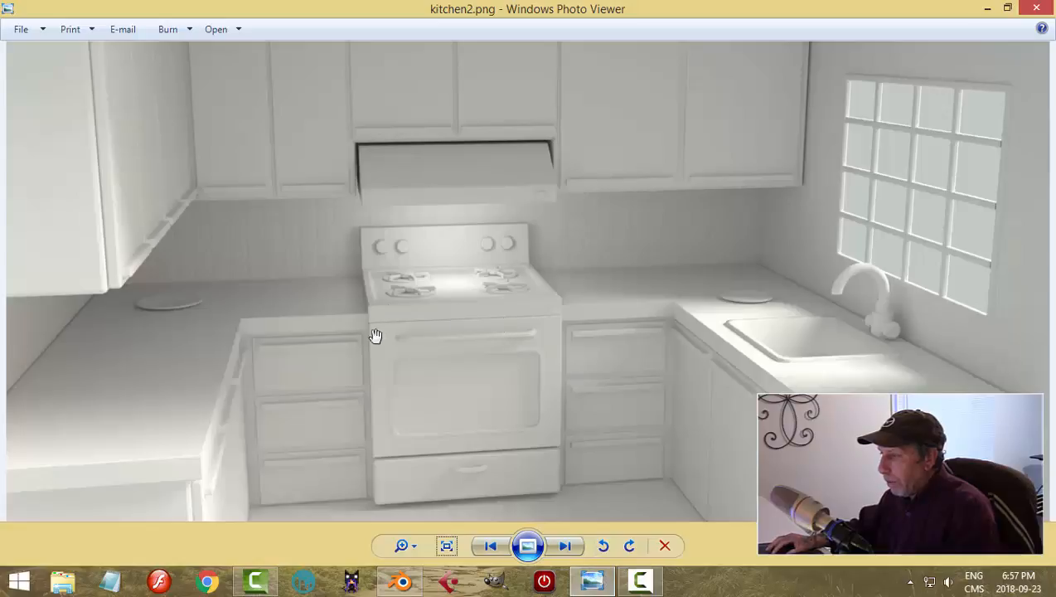
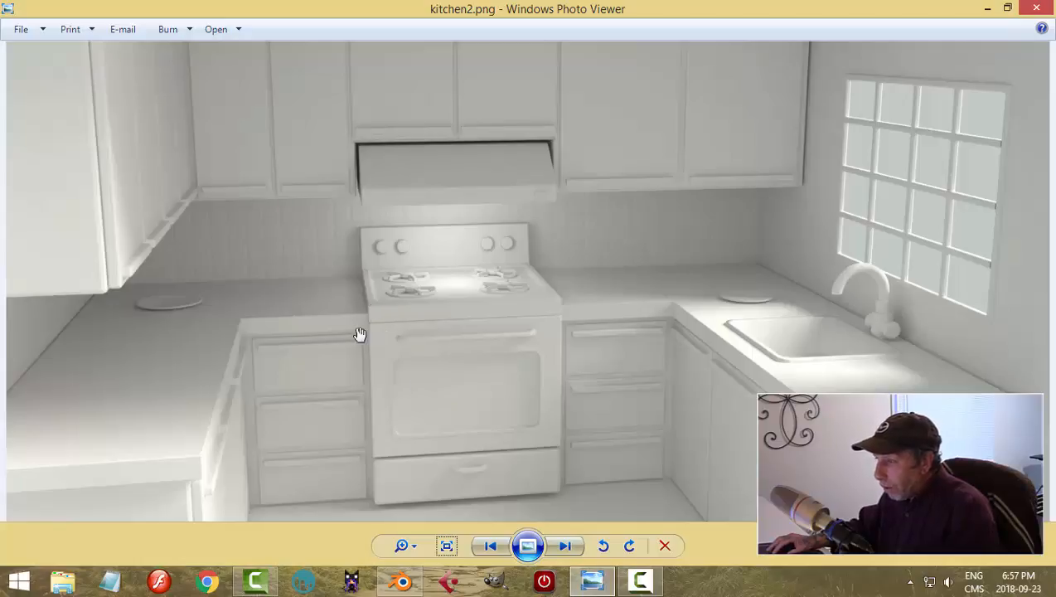
left_click(403, 580)
scroll(491, 361, "up", 6)
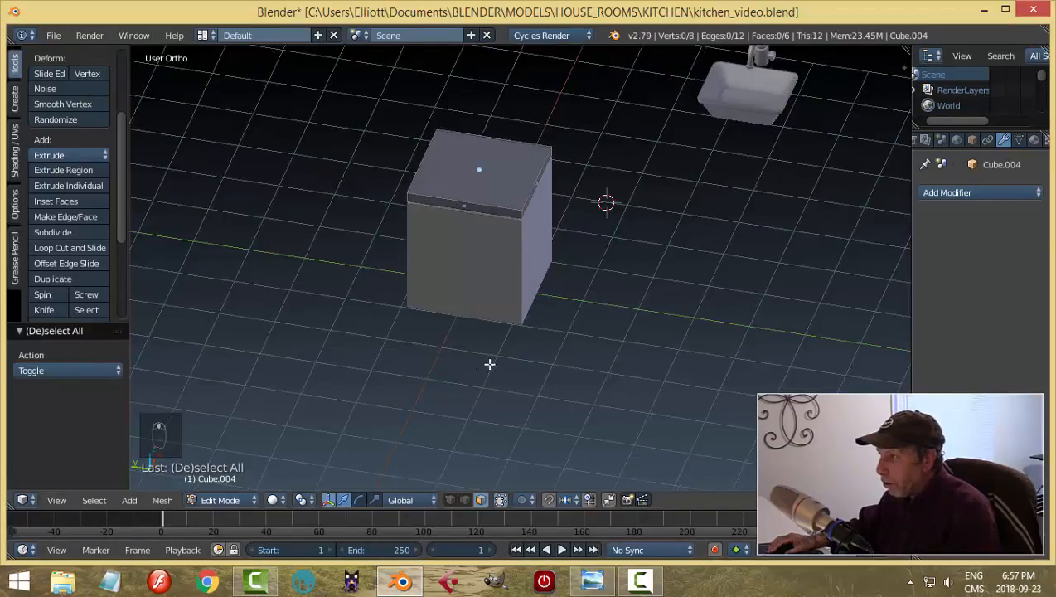
middle_click_drag(621, 218, 509, 263, "shift")
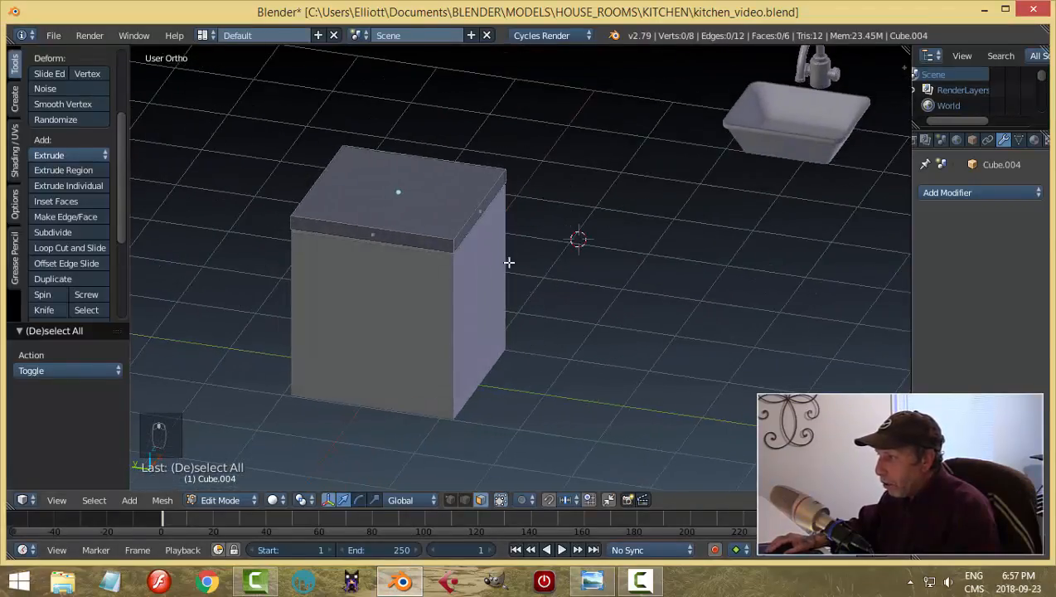
right_click(467, 226)
left_click_drag(431, 205, 437, 214)
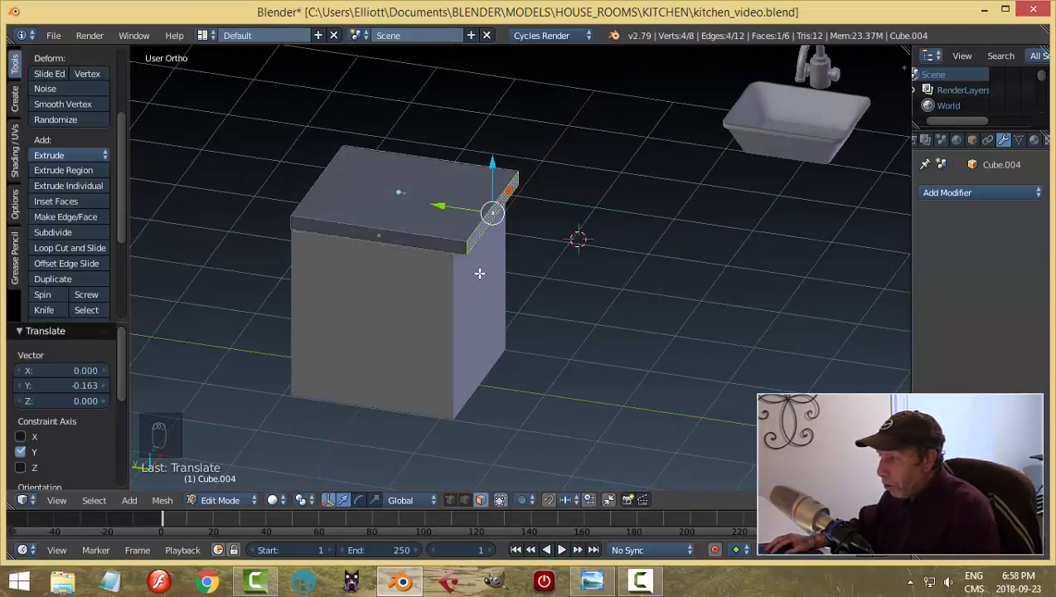
middle_click_drag(479, 272, 516, 338)
key("a")
Step: Add a loop cut across the stovetop slab and slide it by about -0.78 toward the rear edge
scroll(464, 328, "up", 2)
key("ctrl+r")
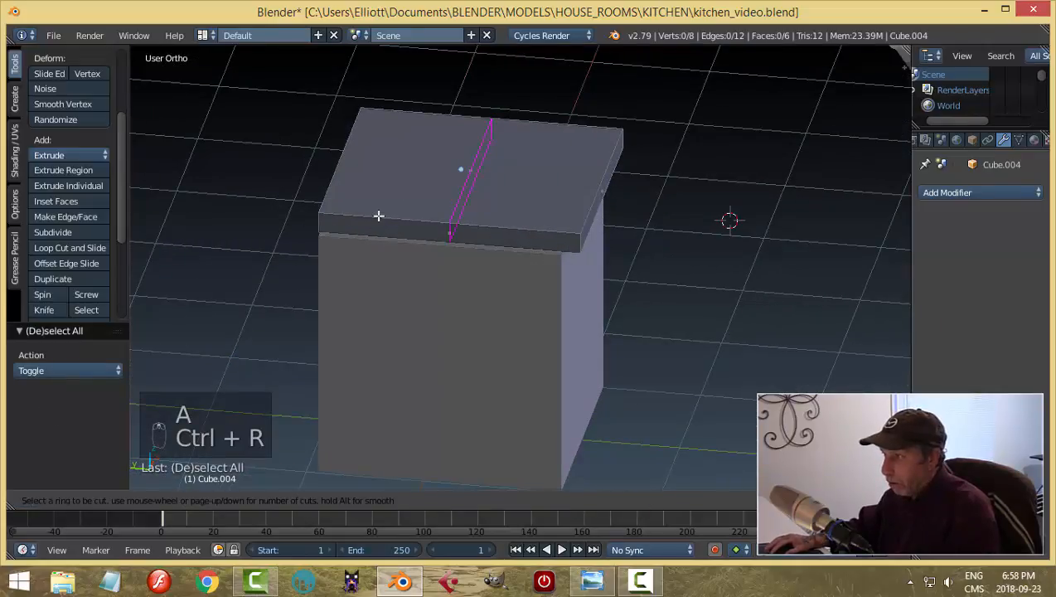
left_click(377, 216)
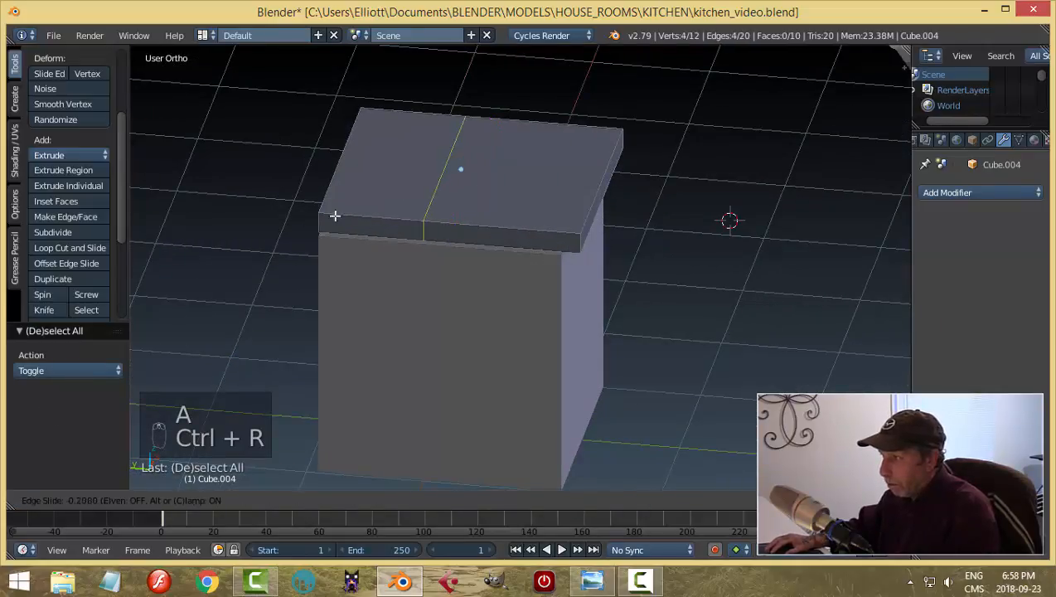
left_click(276, 212)
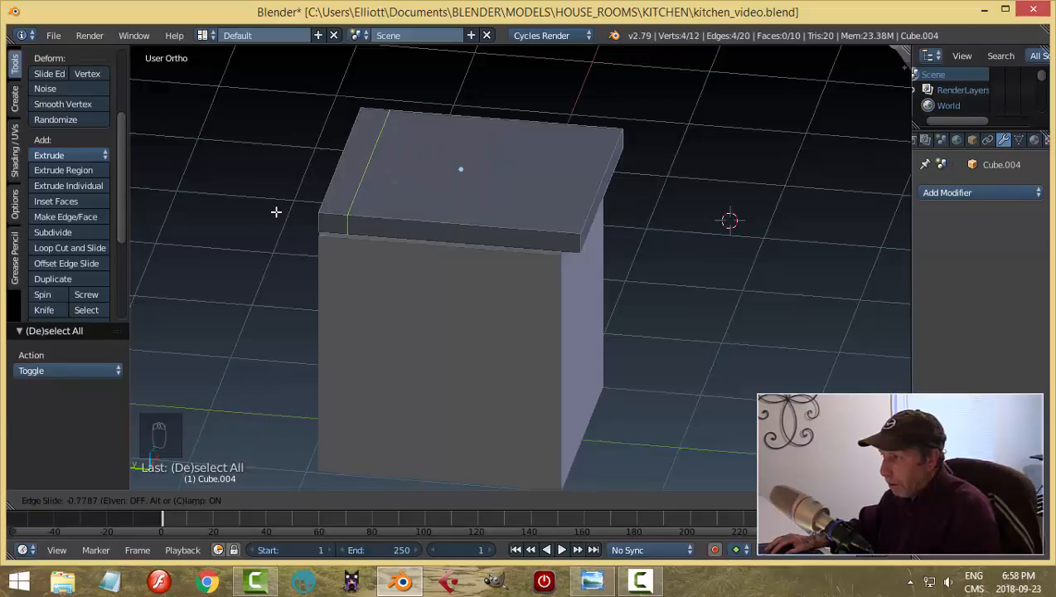
key("a")
Step: Select the narrow rear strip on top of the slab in face mode and extrude it up 0.347 along Z
key("ctrl+Tab")
left_click(448, 246)
right_click(348, 172)
scroll(441, 288, "down", 2)
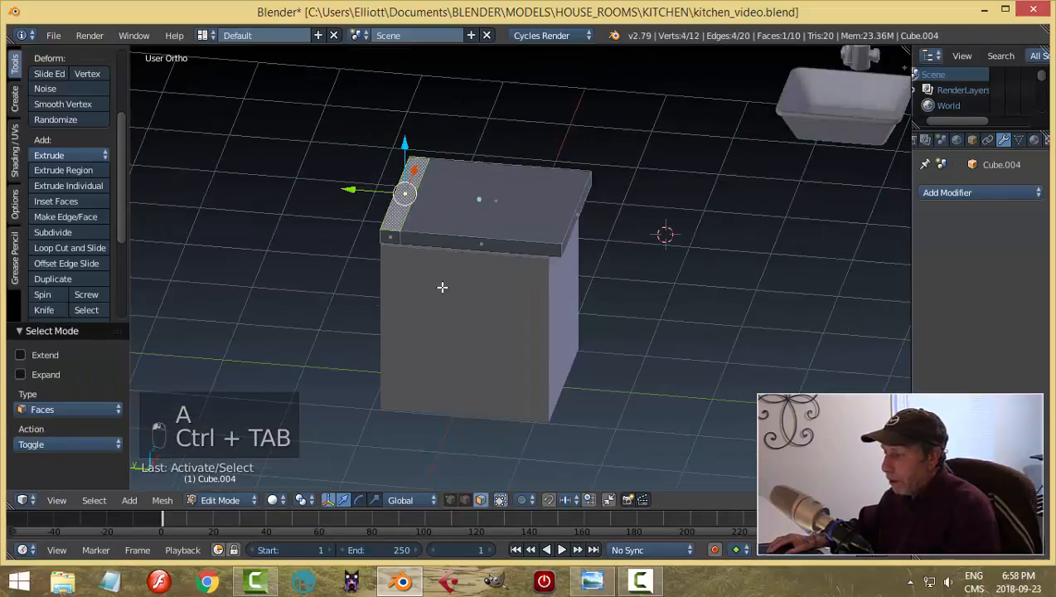
mouse_move(427, 284)
middle_mouse_down()
mouse_move(441, 275)
mouse_move(424, 273)
middle_mouse_up()
key("e")
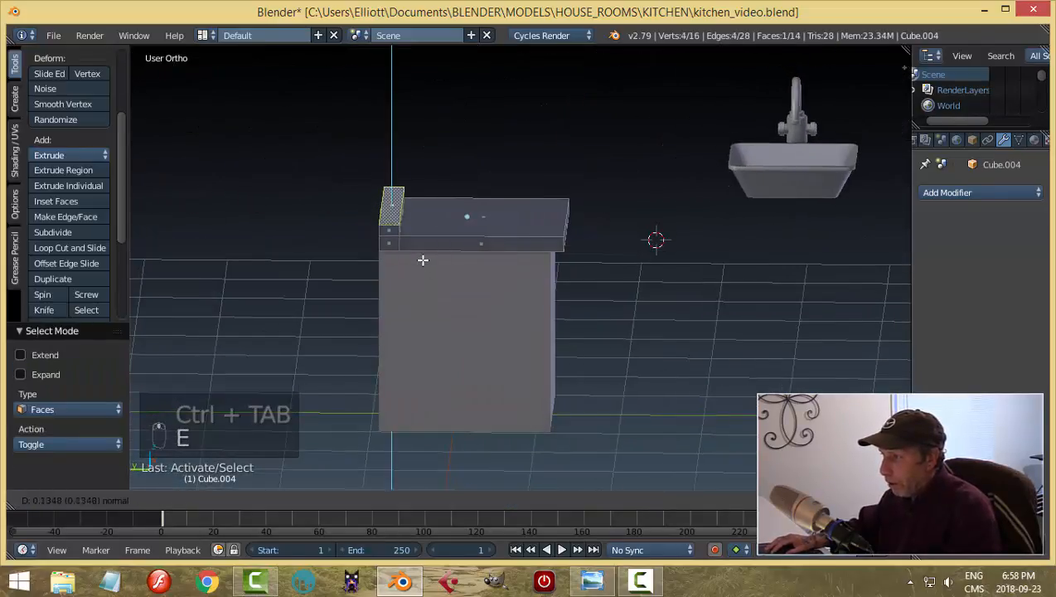
left_click(422, 244)
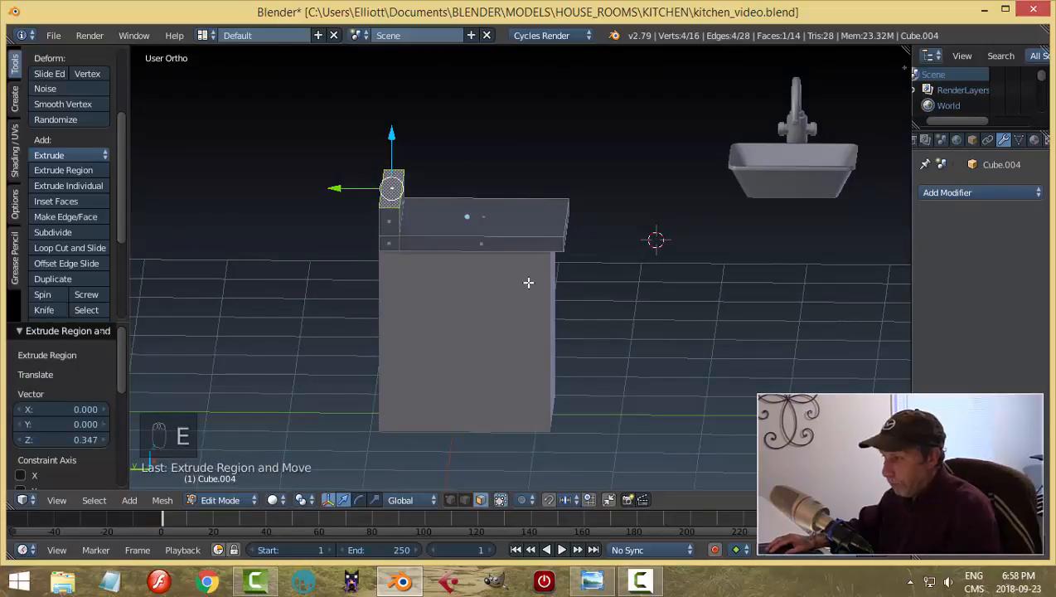
key("a")
Step: Slope the back panel's front face by moving its top front edge backward along Y in edge mode, and deselect it
middle_click_drag(528, 282, 468, 295)
key("ctrl+Tab")
left_click(473, 283)
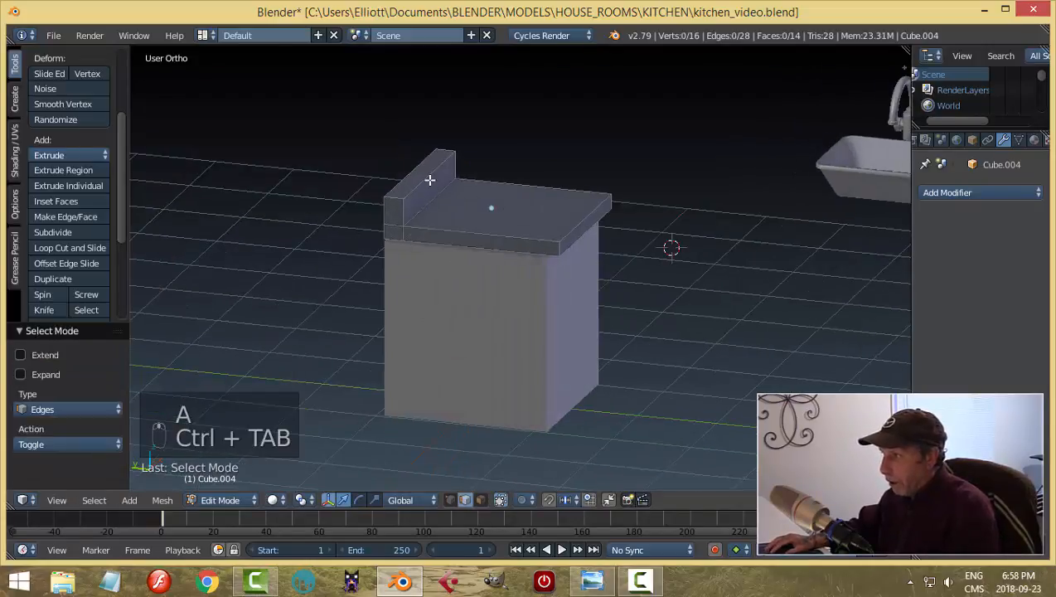
right_click(439, 182)
left_click_drag(374, 171, 362, 170)
key("a")
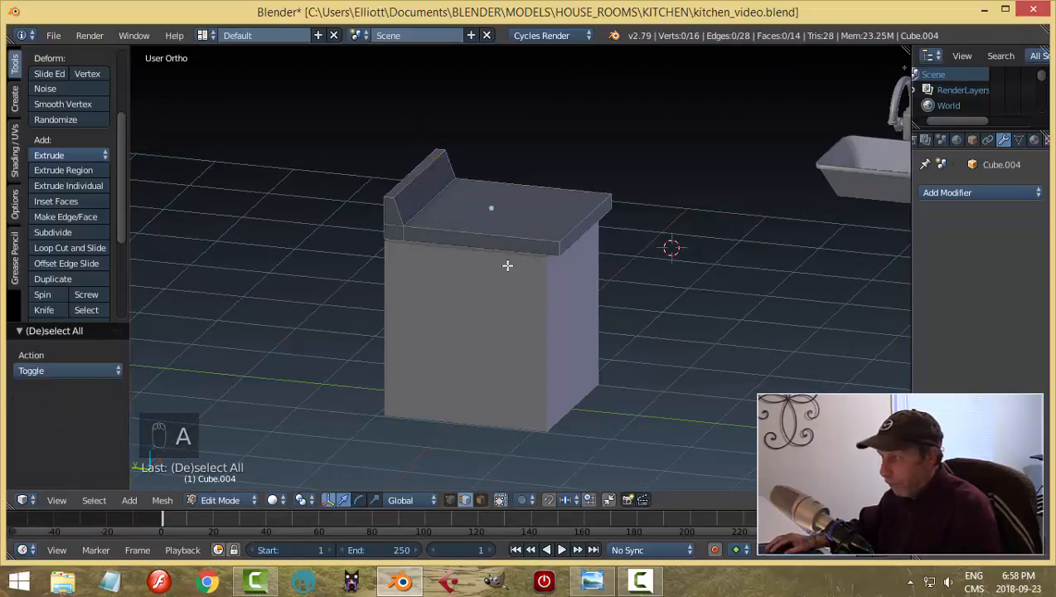
middle_click_drag(506, 265, 445, 290)
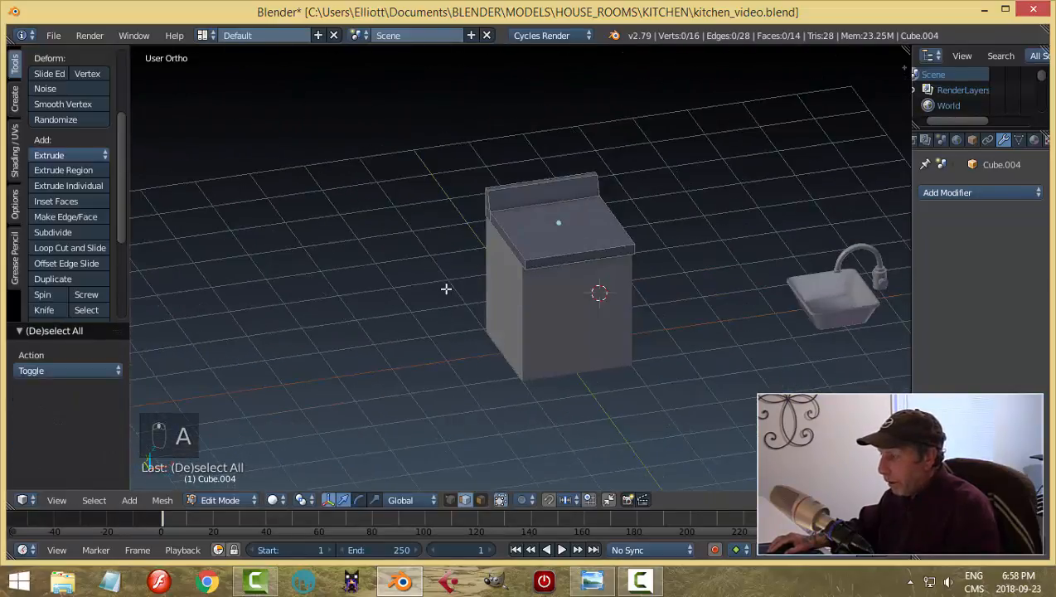
Step: Leave mesh editing, reveal the hidden kitchen objects, and lower the stovetop slightly along Z
key("Tab")
left_click(349, 292)
middle_click_drag(665, 345, 636, 299)
key("alt+h")
key("a")
scroll(595, 338, "up", 3)
right_click(616, 243)
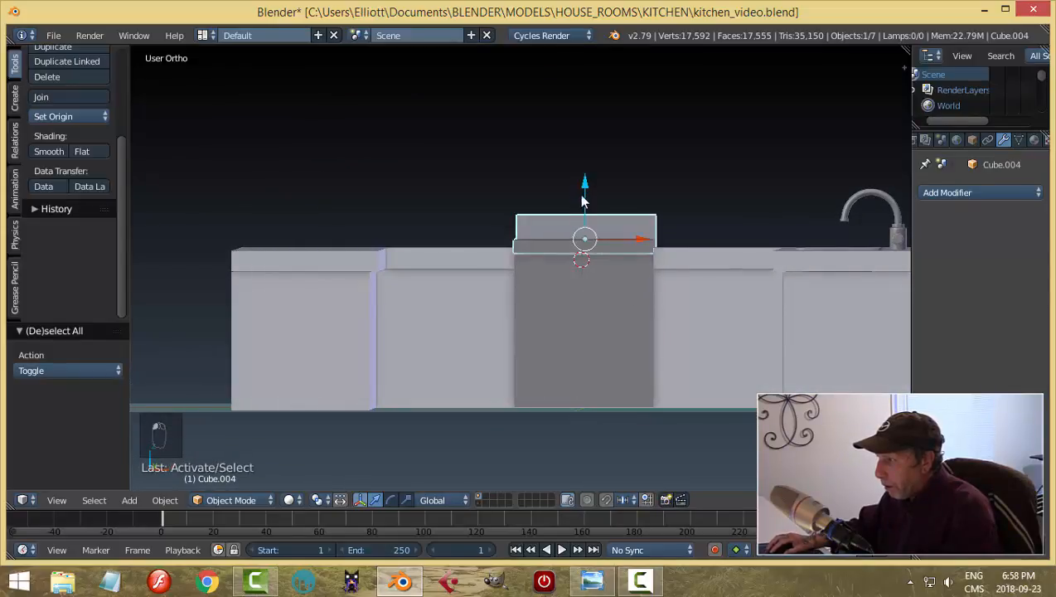
left_click_drag(585, 196, 585, 194)
key("a")
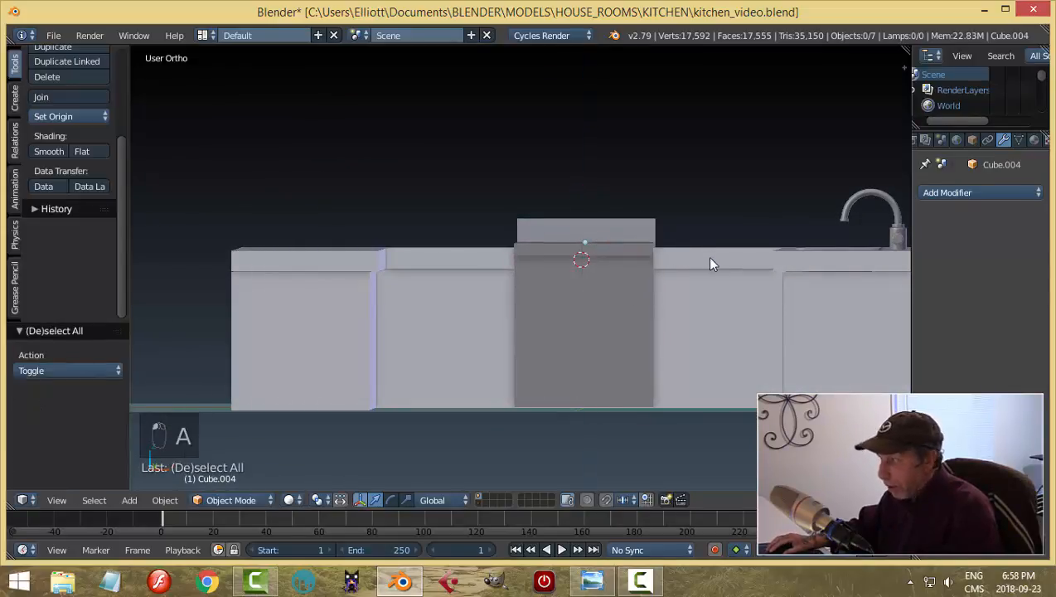
Step: Duplicate the stove body and move the copy out along Y in front of the stove
middle_click_drag(709, 260, 644, 307)
scroll(594, 334, "up", 3)
middle_click_drag(593, 329, 692, 317)
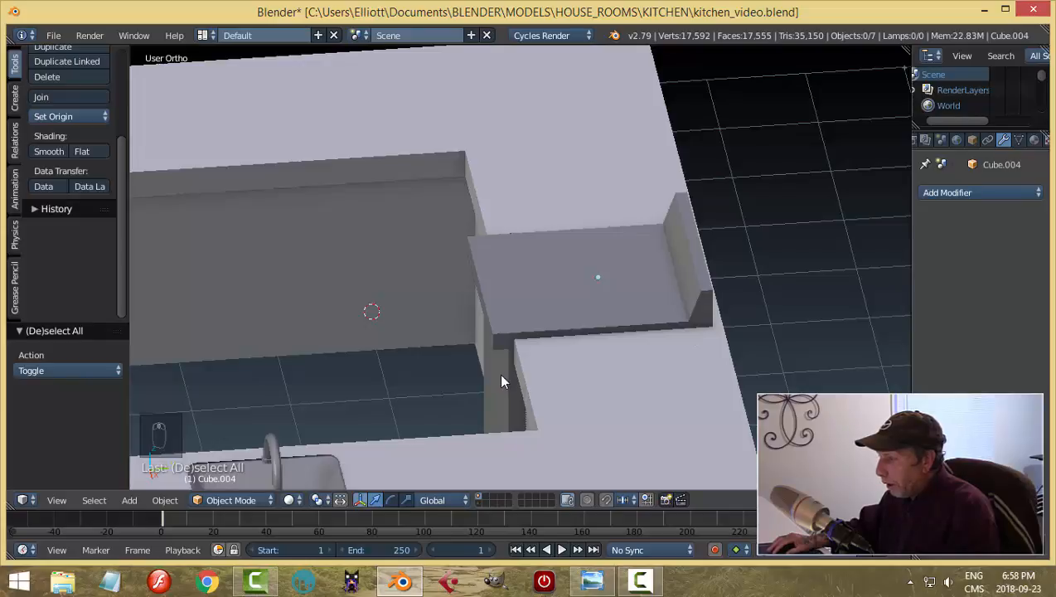
middle_click_drag(695, 382, 685, 373)
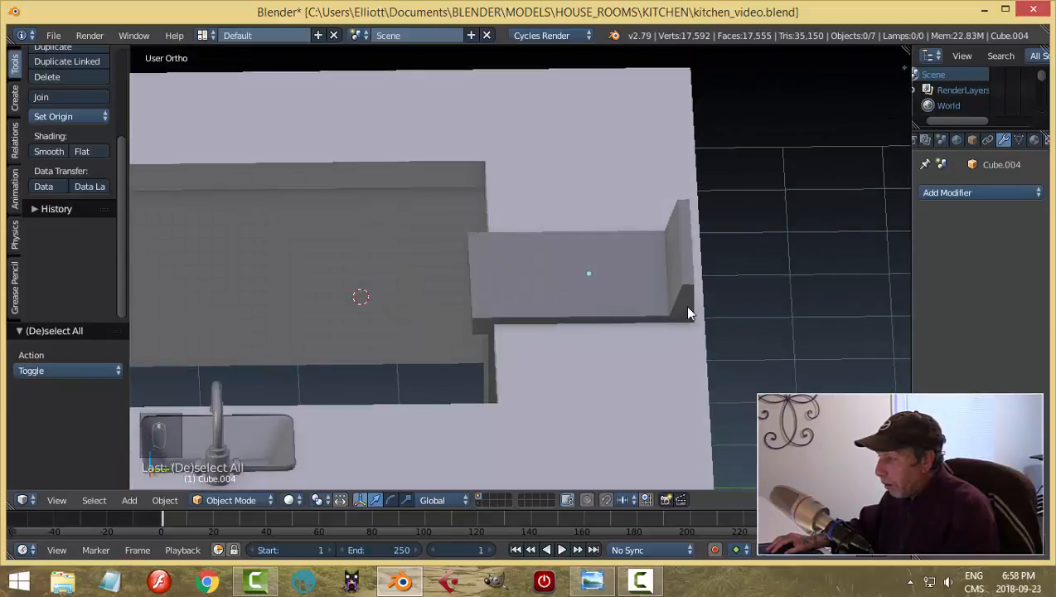
middle_click_drag(687, 313, 578, 276)
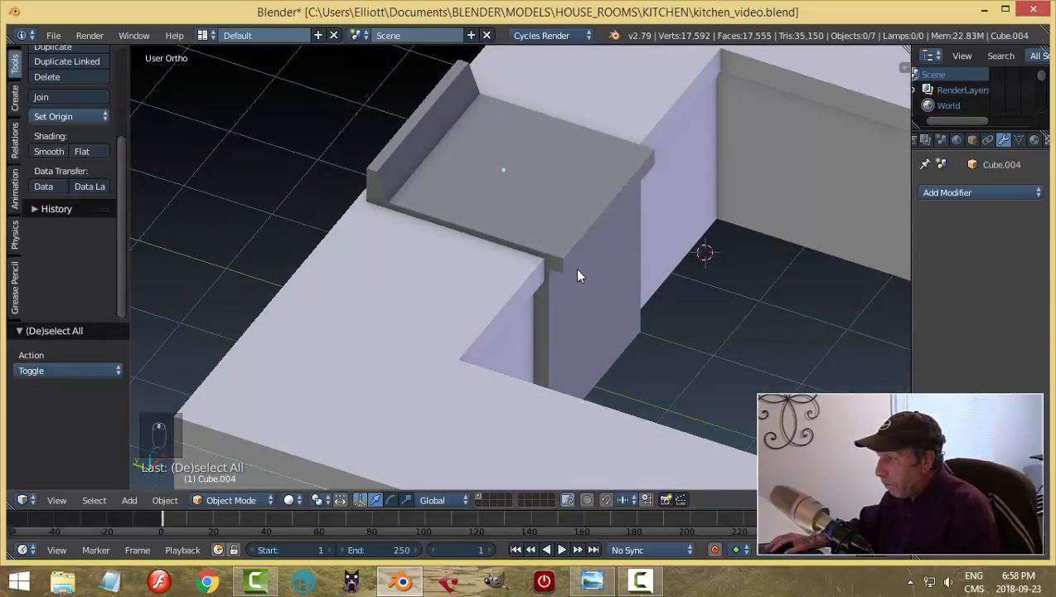
middle_click_drag(608, 323, 575, 295)
right_click(623, 335)
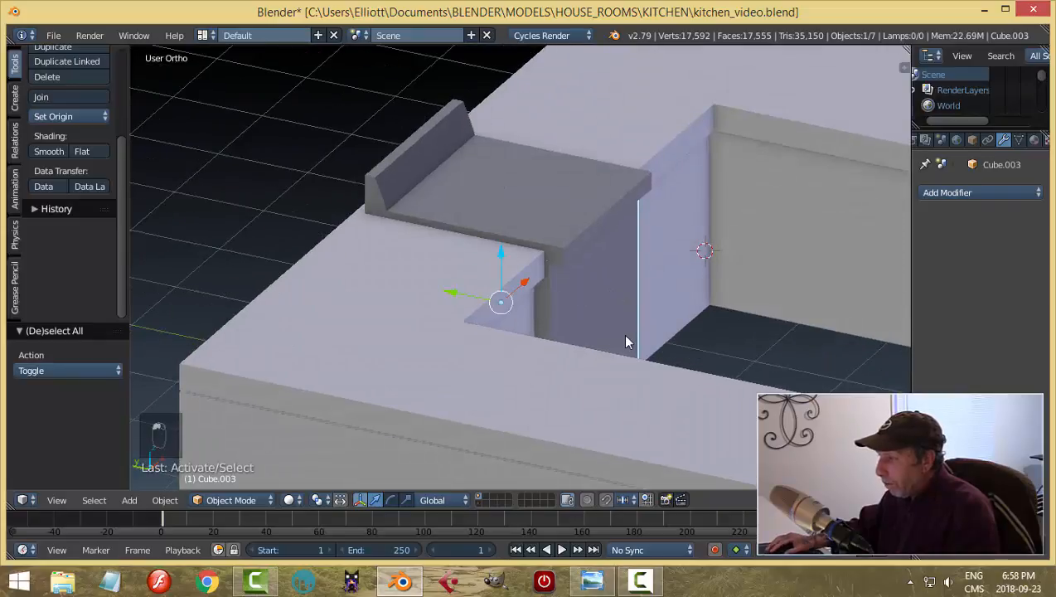
key("shift+d")
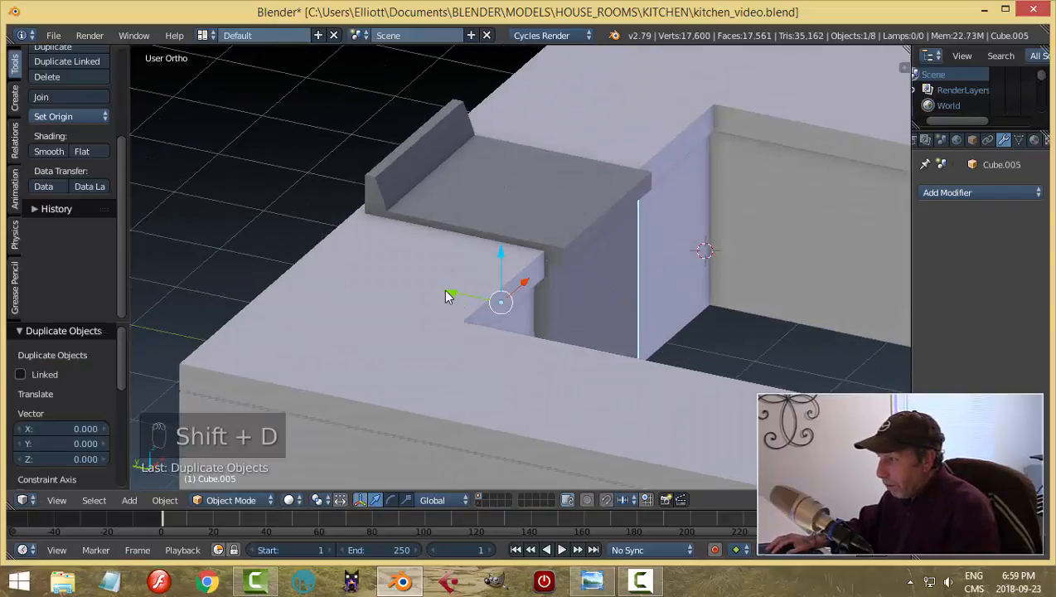
left_click(670, 372)
Step: Thin the copied cube into a door panel by scaling its whole mesh along Y by 0.056 and again by about 1.6
key("Tab")
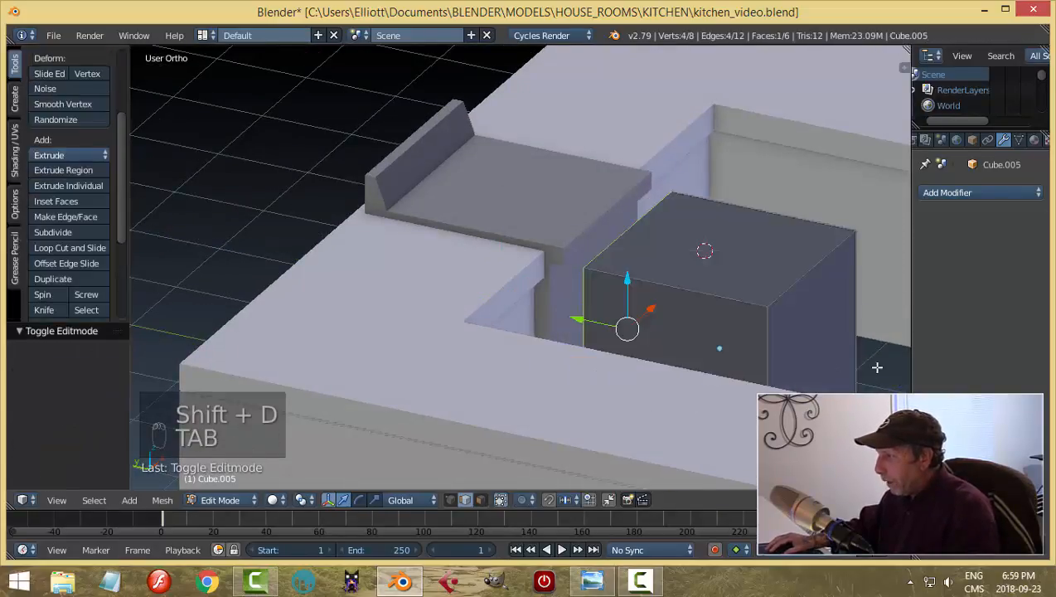
key("a")
key("a")
key("a")
key("a")
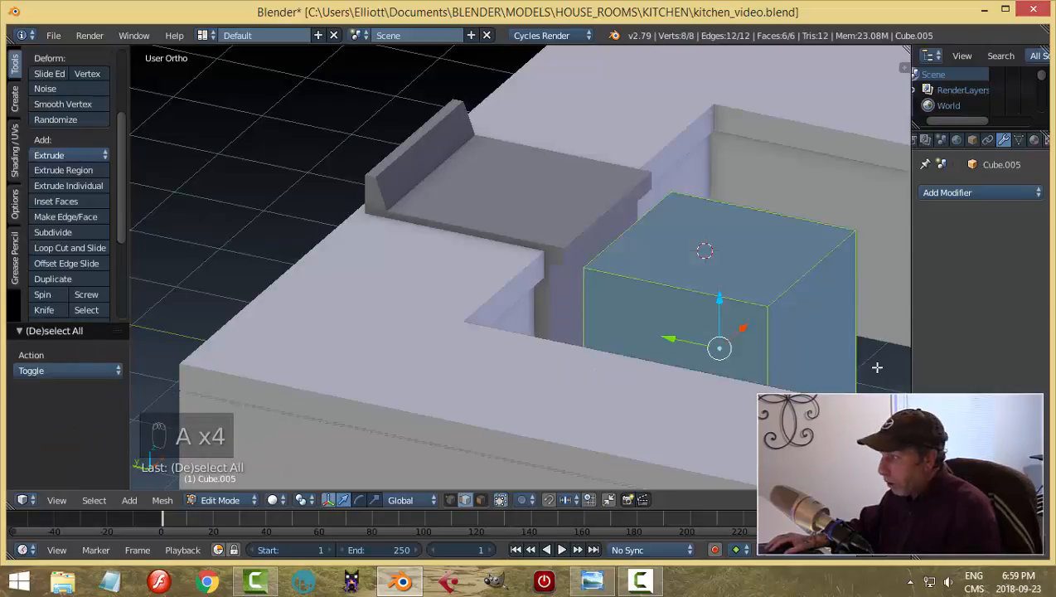
key("s")
key("y")
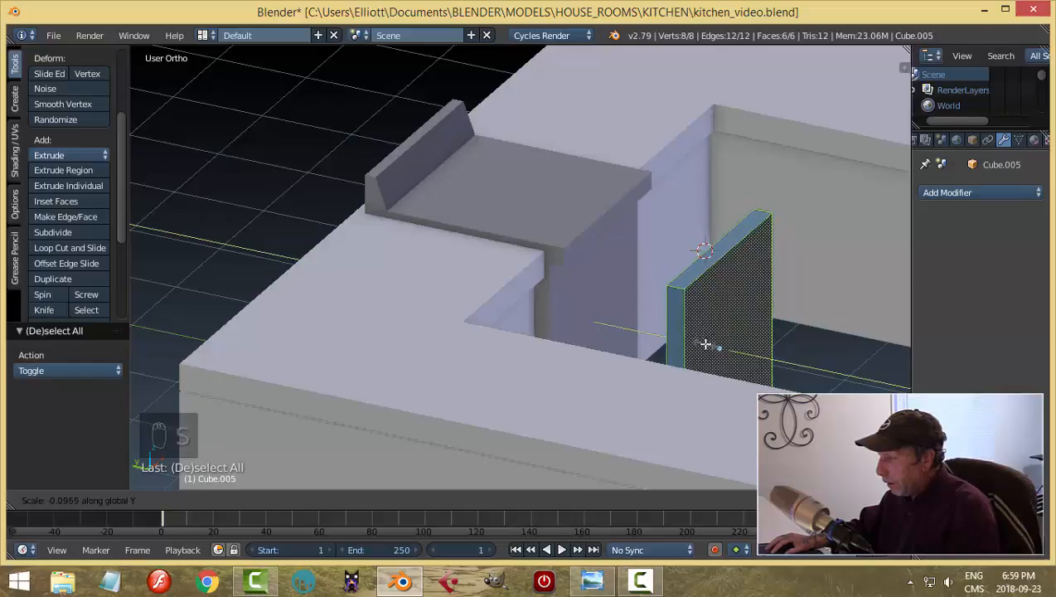
left_click(721, 340)
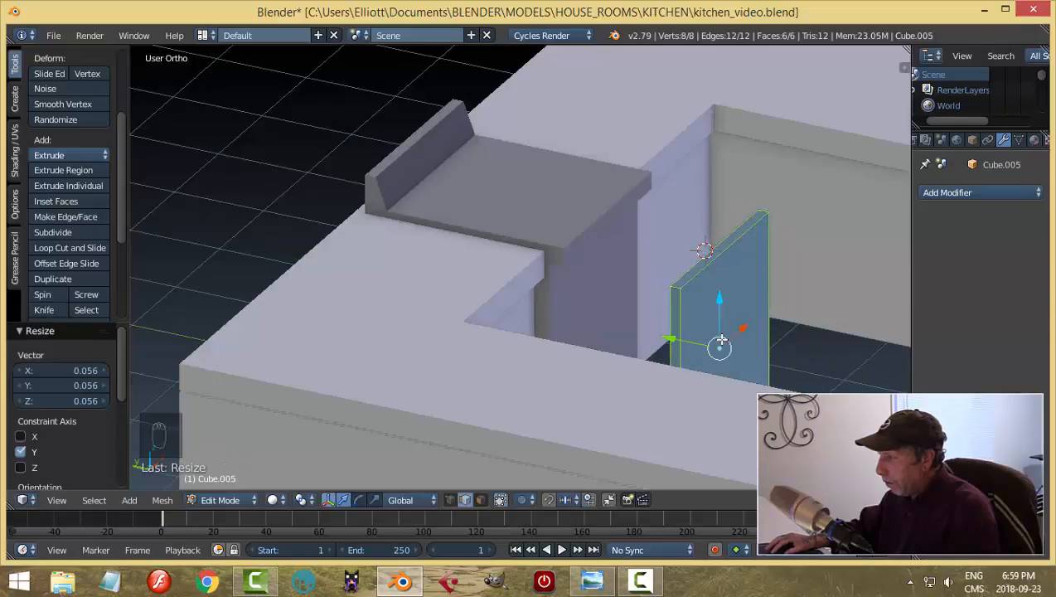
key("s")
key("y")
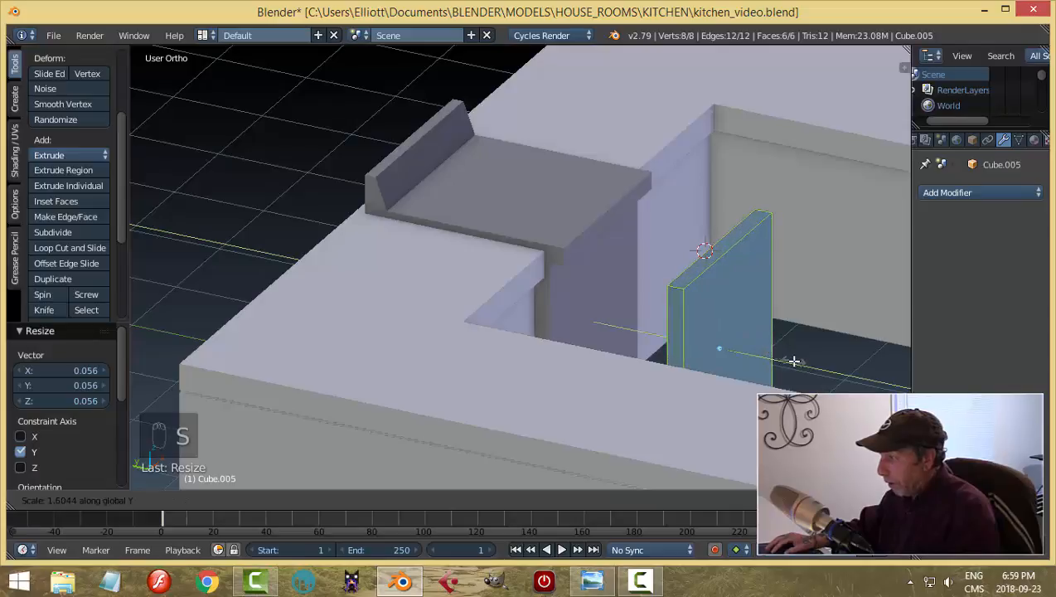
left_click(790, 359)
Step: In front view, scale the panel along Z by about 0.47 and raise it 0.531 along Z to just under the stovetop
key("a")
key("a")
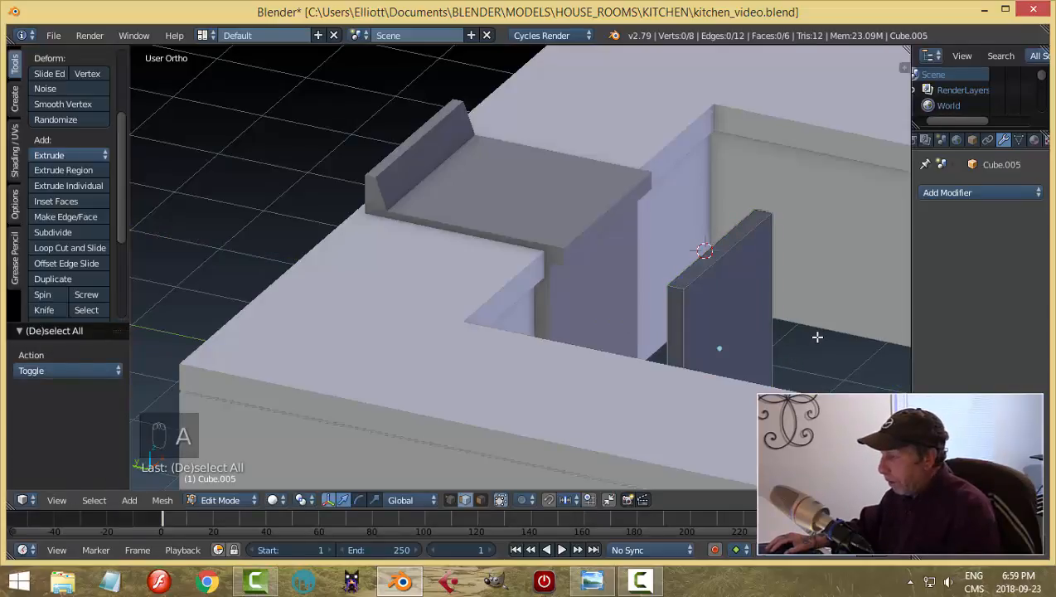
key("KP_1")
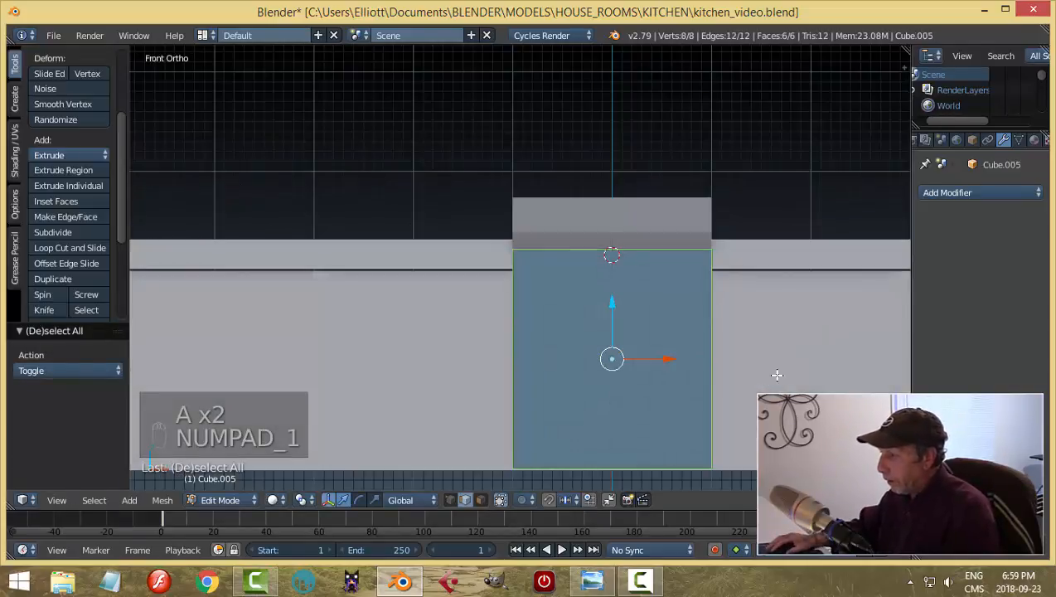
key("s")
key("z")
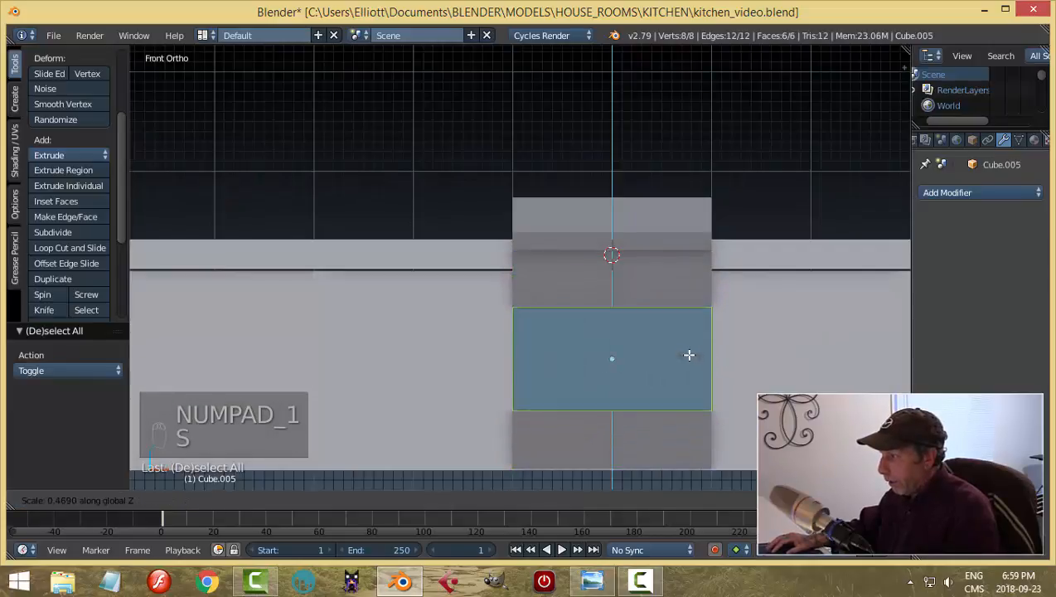
left_click(688, 354)
left_click_drag(612, 309, 622, 253)
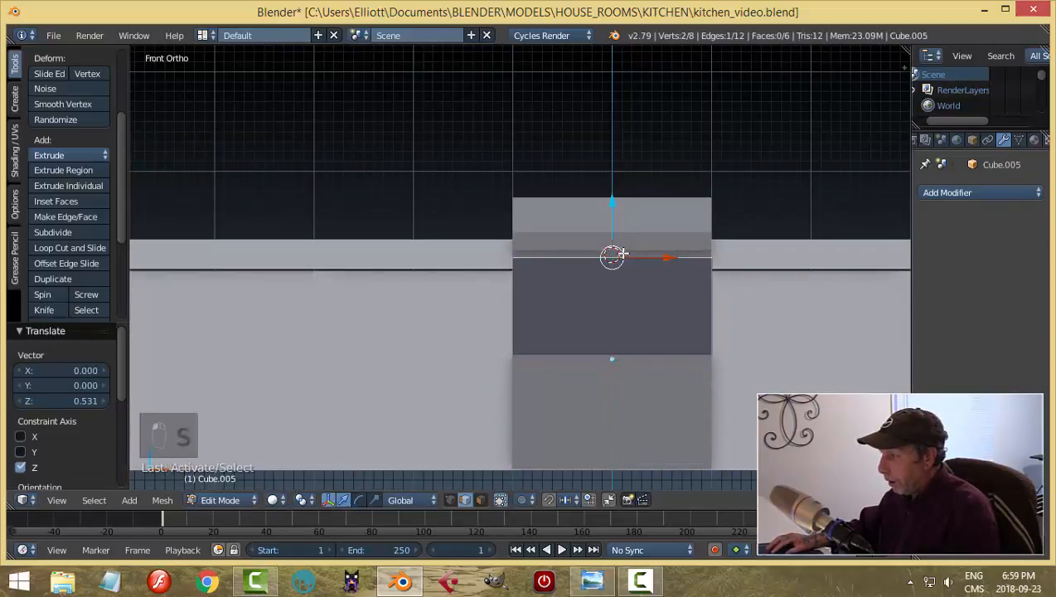
left_click(622, 253)
key("a")
key("a")
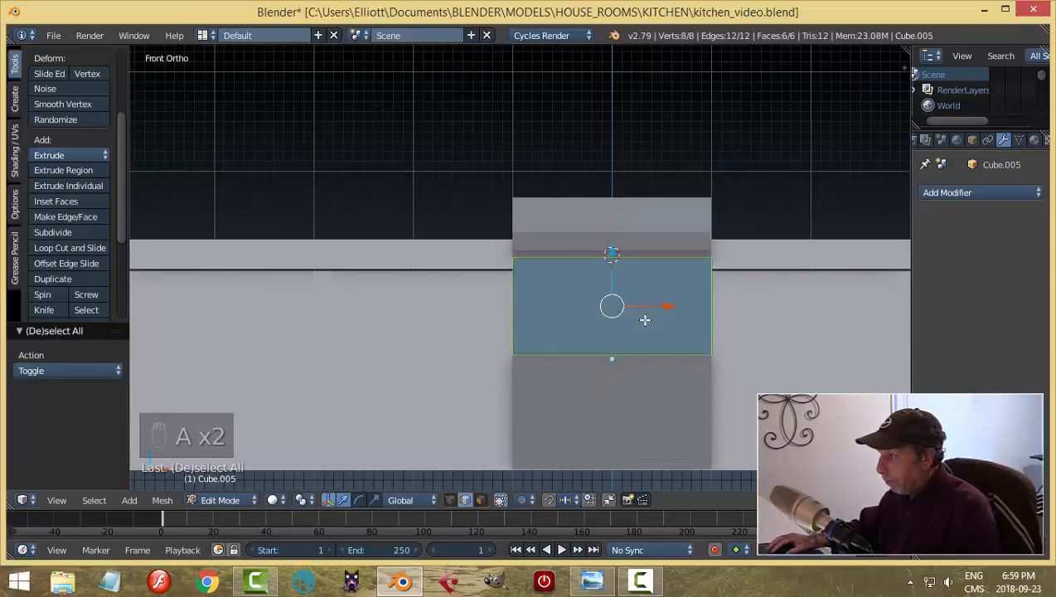
Step: Check the oven door in kitchen2.png, and in Blender move the panel along Y against the stove body and up 0.047 along Z
left_click(592, 581)
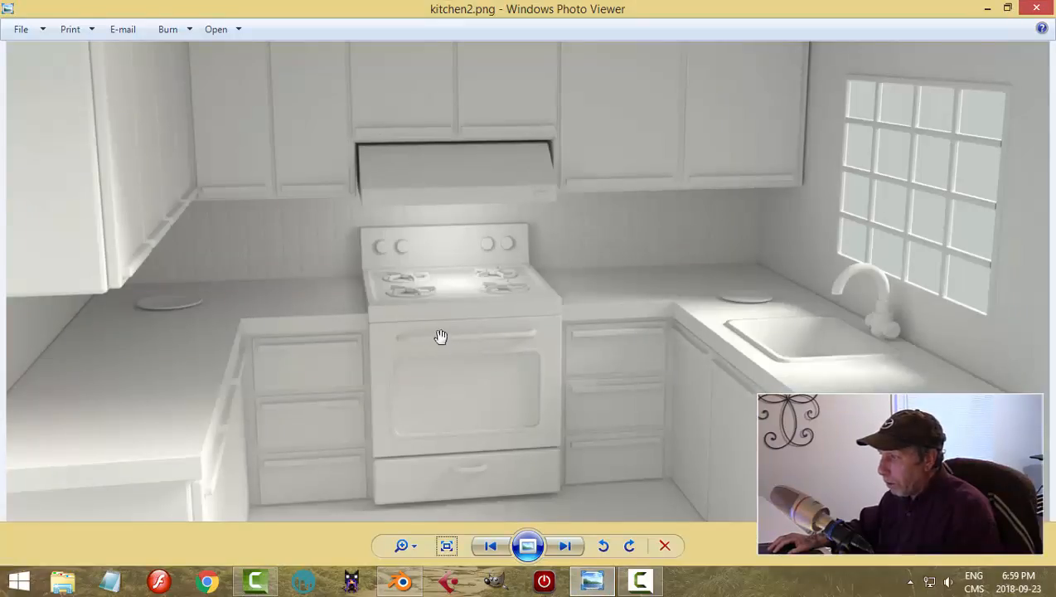
left_click(399, 587)
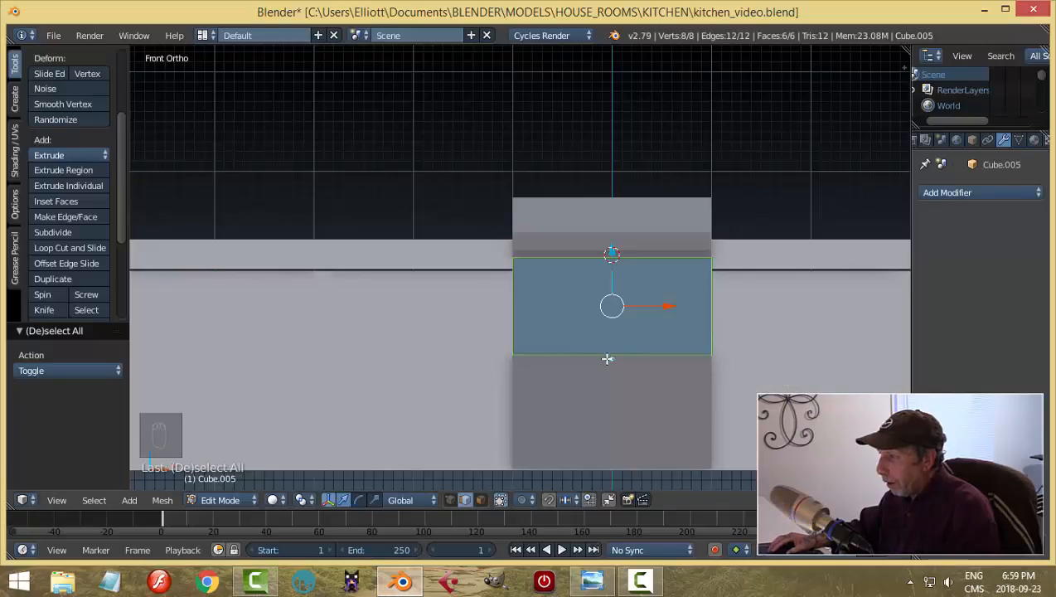
middle_click_drag(607, 358, 566, 403)
left_click_drag(561, 365, 605, 374)
middle_click_drag(605, 375, 637, 356)
left_click_drag(608, 262, 608, 252)
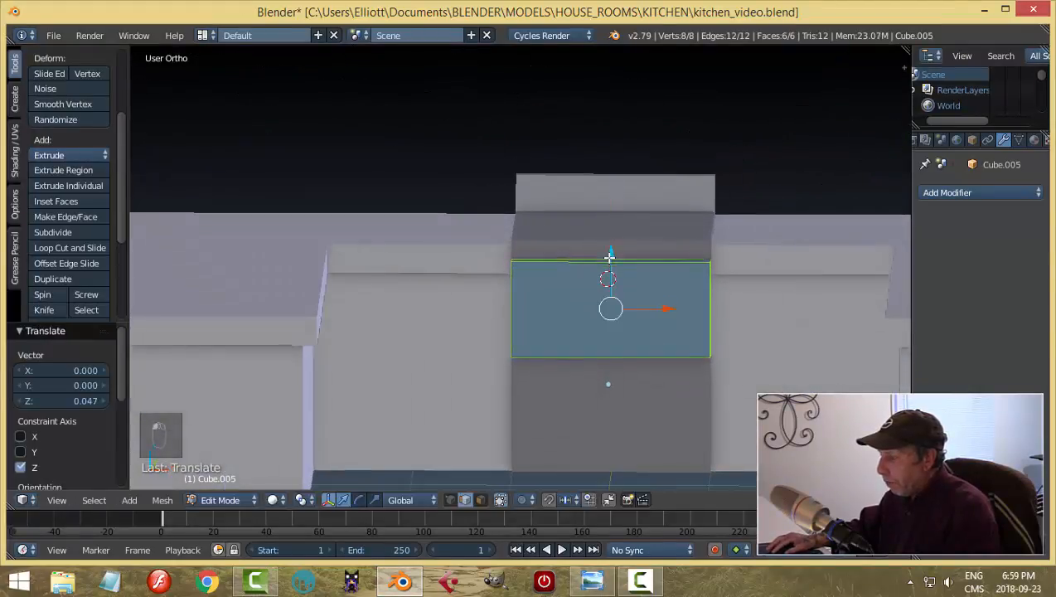
Step: Select the door panel's bottom face in face mode and move it -0.332 along Z to lengthen the door
middle_click_drag(643, 331, 642, 285)
right_click(630, 331)
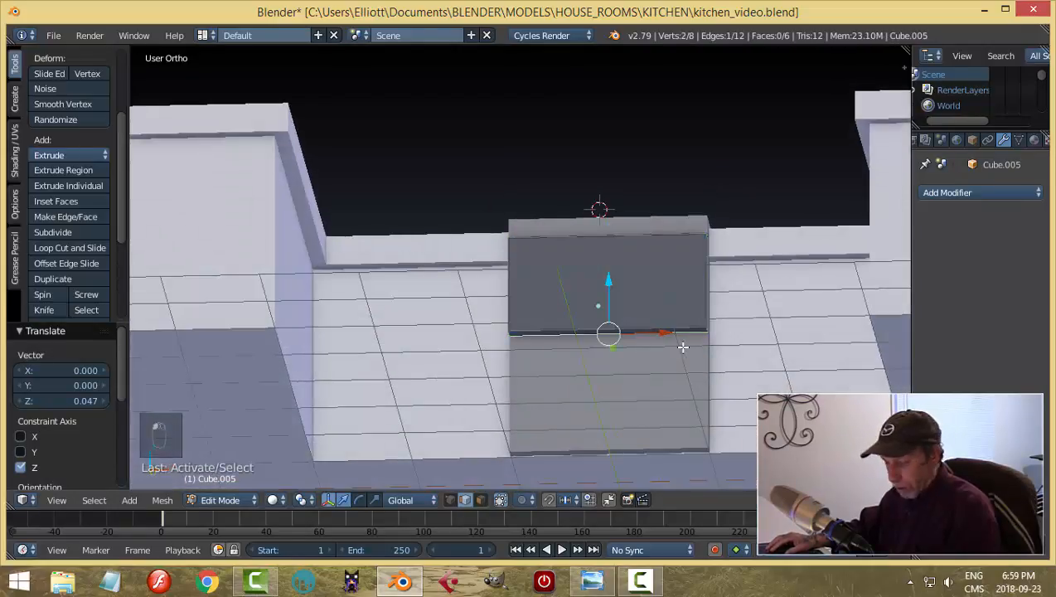
key("a")
key("ctrl+Tab")
left_click(652, 359)
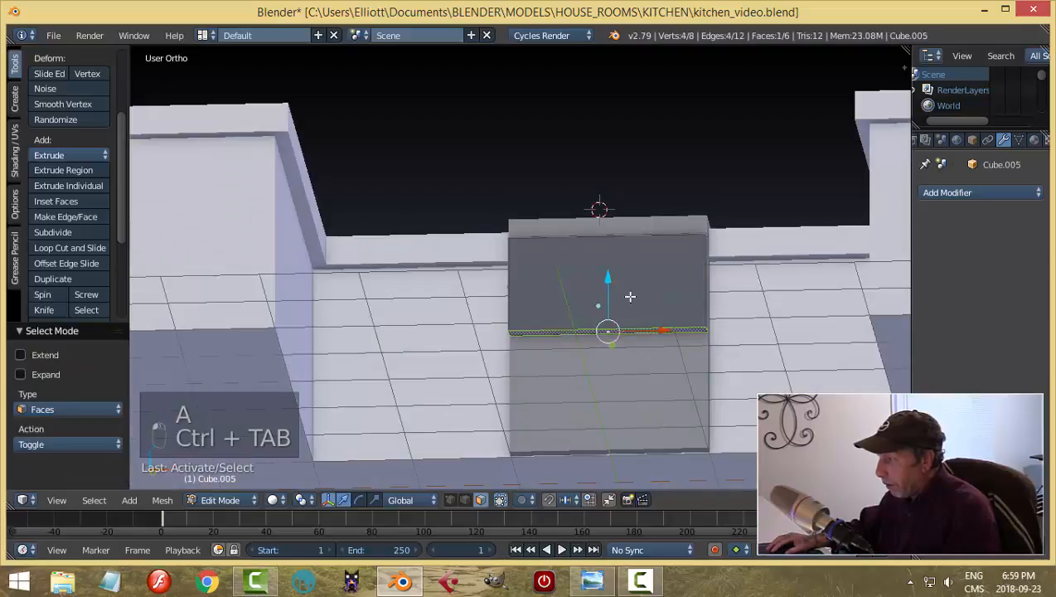
left_click_drag(606, 280, 605, 308)
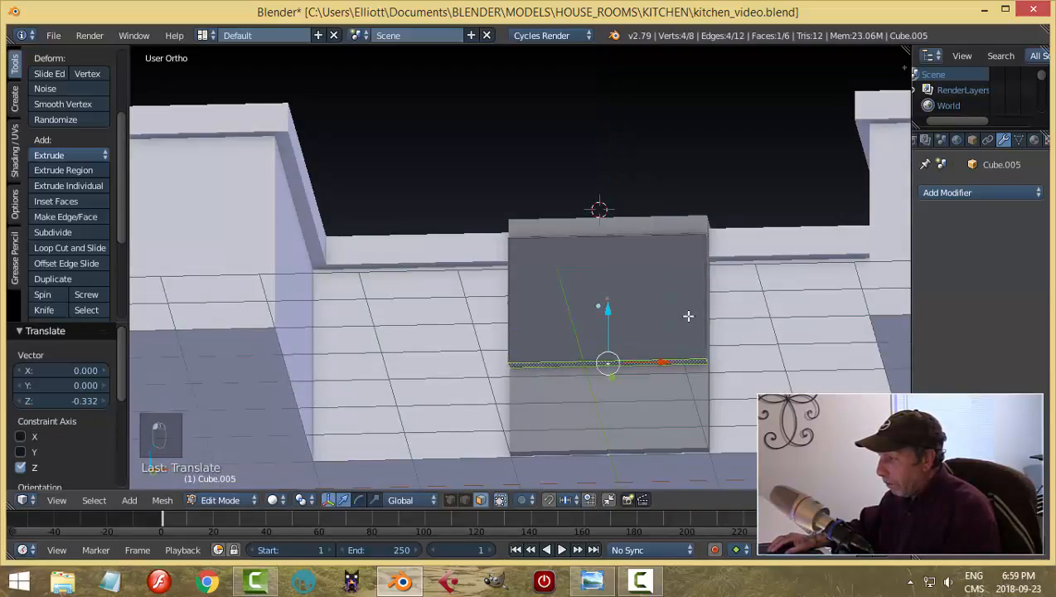
Step: Extend the oven door slightly further by lowering its bottom face along Z again, and deselect everything
middle_click_drag(686, 313, 651, 373)
key("a")
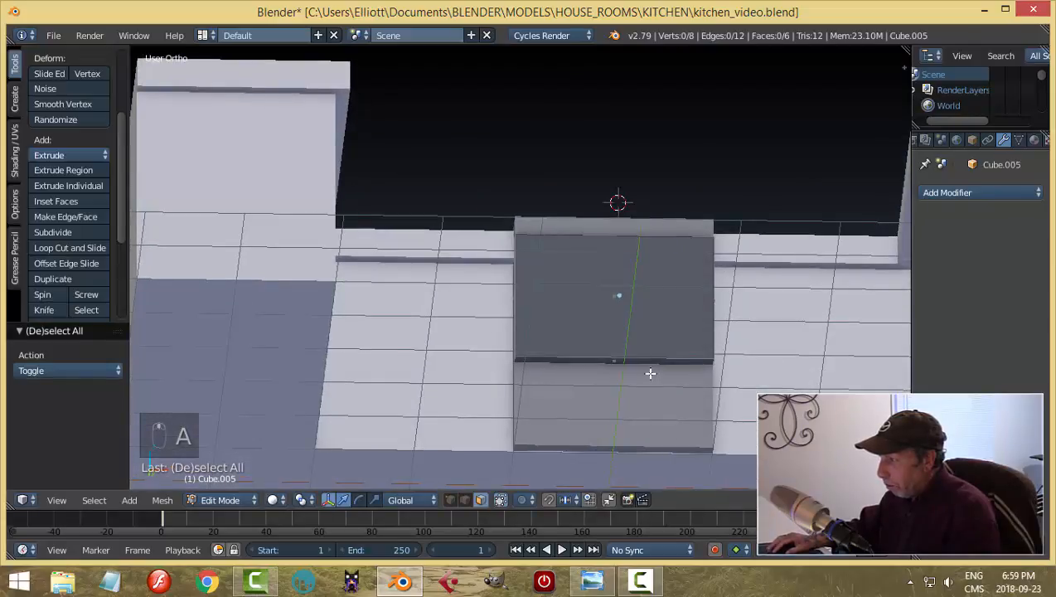
right_click(641, 358)
left_click_drag(612, 310, 632, 330)
key("a")
middle_click_drag(716, 359, 703, 435)
key("a")
key("a")
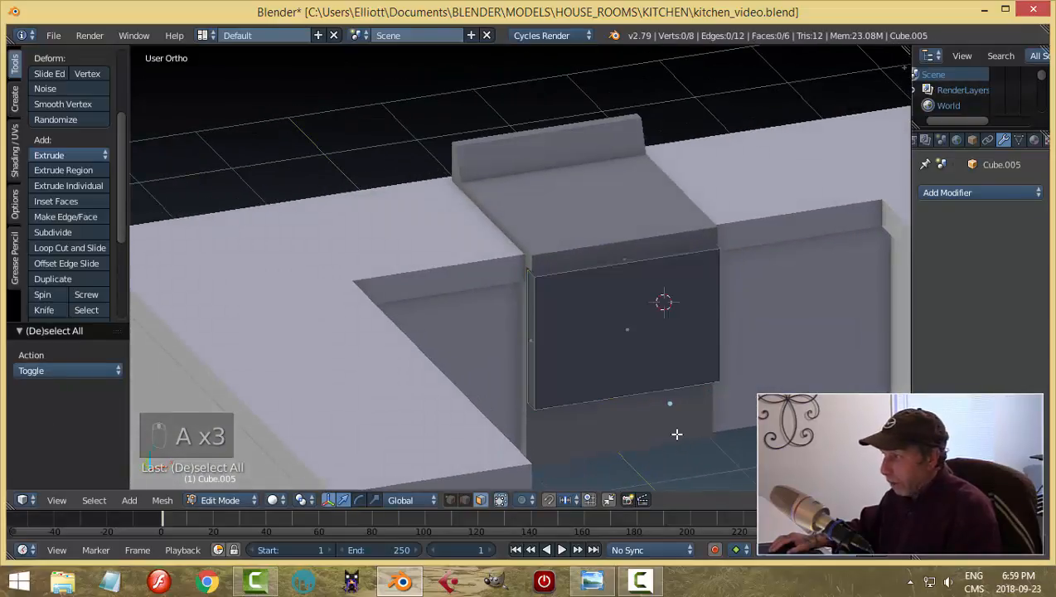
Step: Return to object mode and set the oven door's origin to its geometry
key("Tab")
middle_click_drag(663, 392, 702, 398)
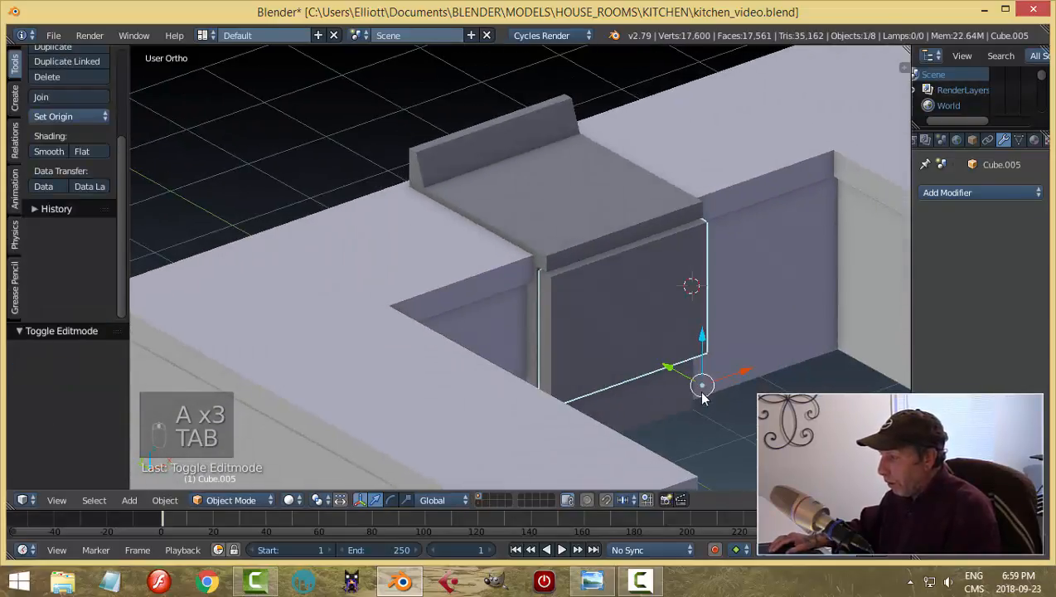
left_click(73, 116)
left_click(67, 151)
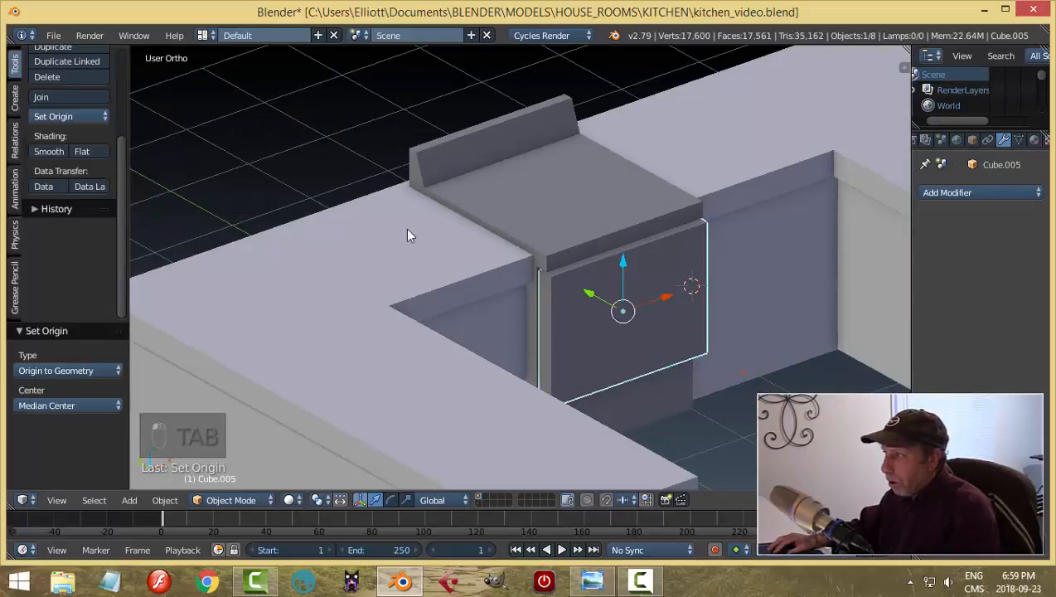
Step: Duplicate the oven door and move the copy down along Z to sit directly below it
right_click(539, 215)
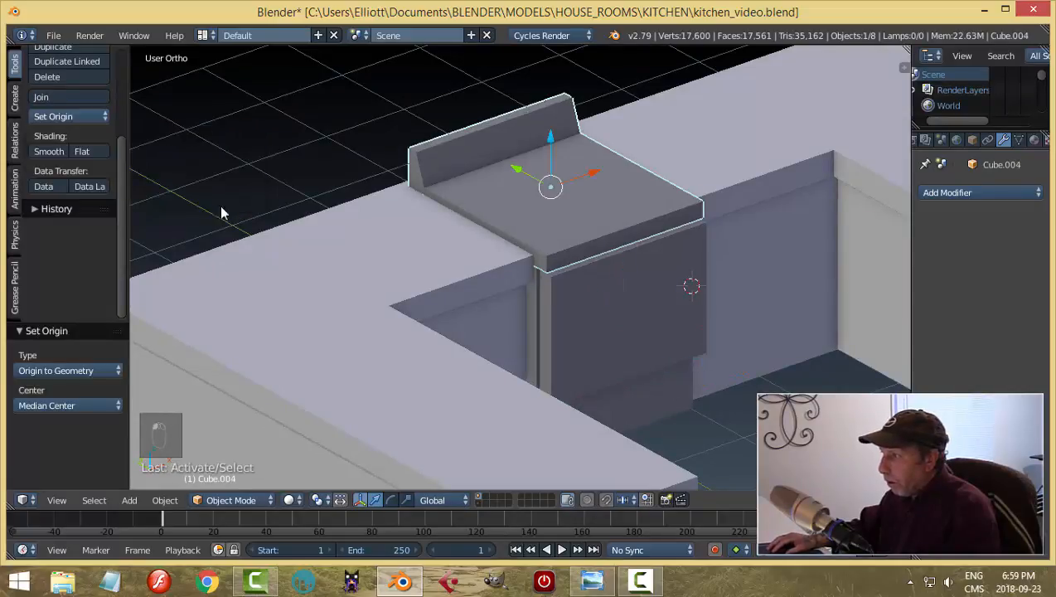
right_click(602, 412)
key("a")
mouse_move(584, 311)
middle_mouse_down()
mouse_move(621, 315)
mouse_move(598, 322)
mouse_move(603, 312)
middle_mouse_up()
right_click(606, 316)
middle_click_drag(719, 377, 687, 376)
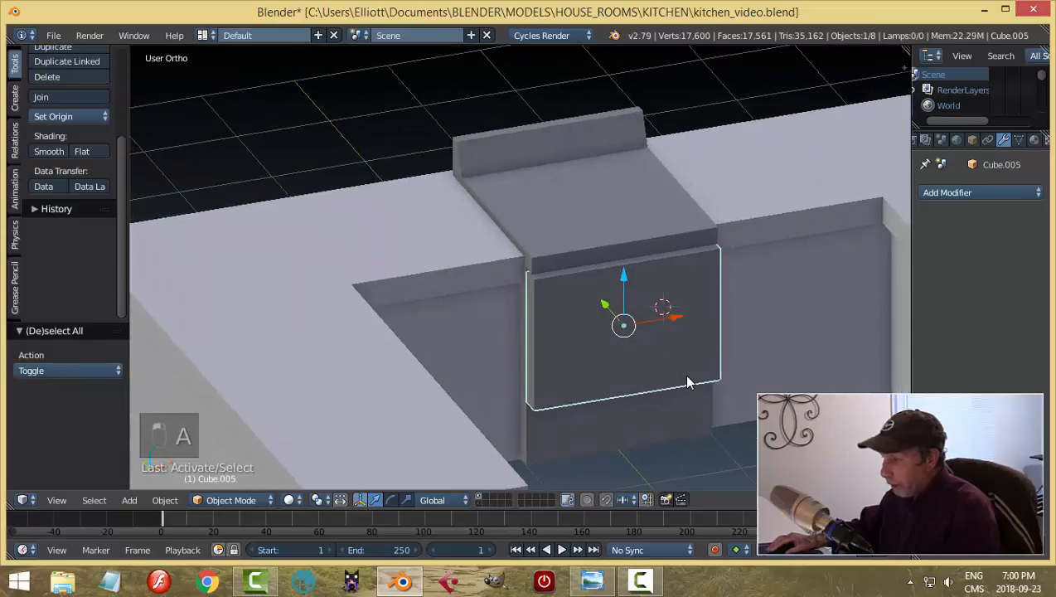
key("shift+d")
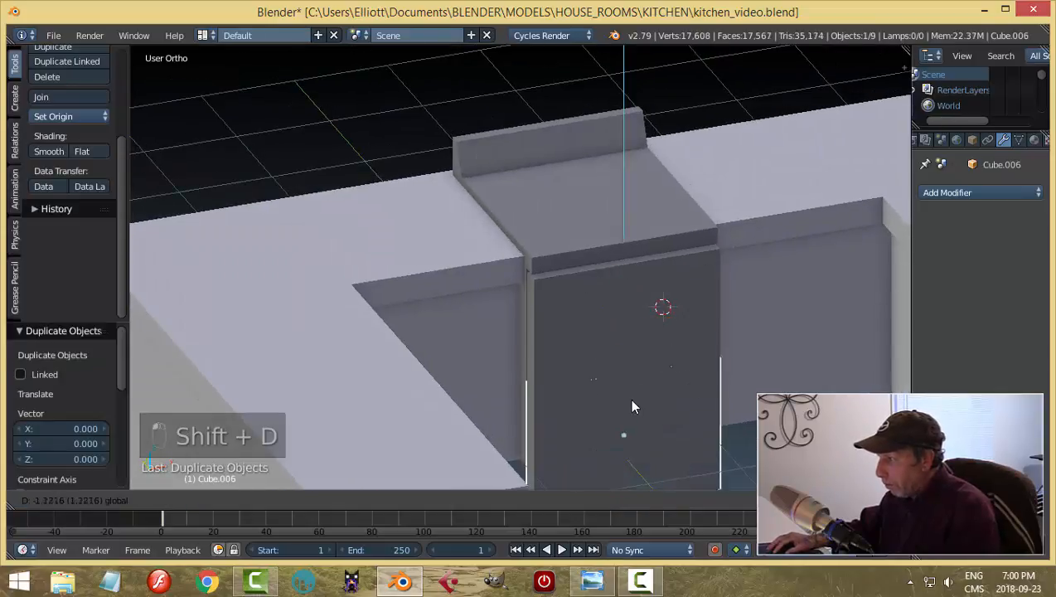
left_click(631, 412)
Step: In edit mode, select the whole lower door copy and scale it to 0.452 along Z to form the drawer
key("Tab")
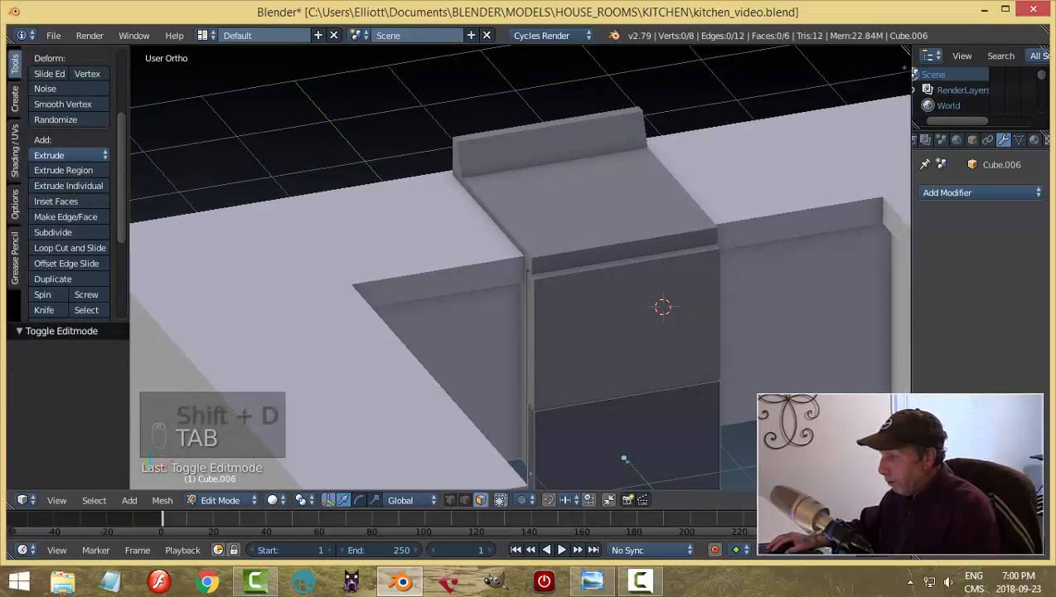
key("a")
key("a")
key("KP_1")
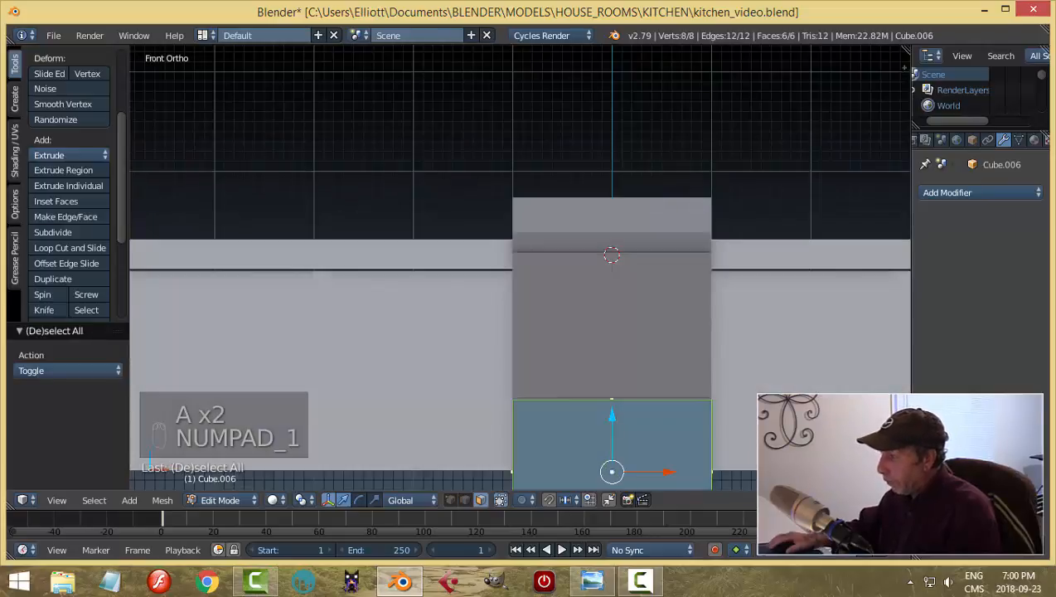
key("s")
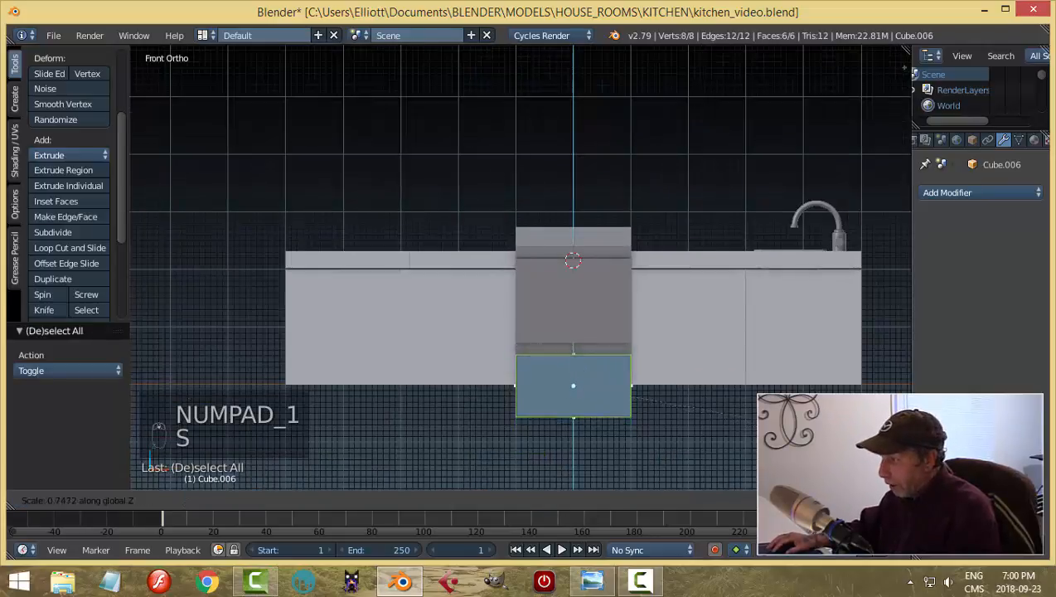
left_click(695, 398)
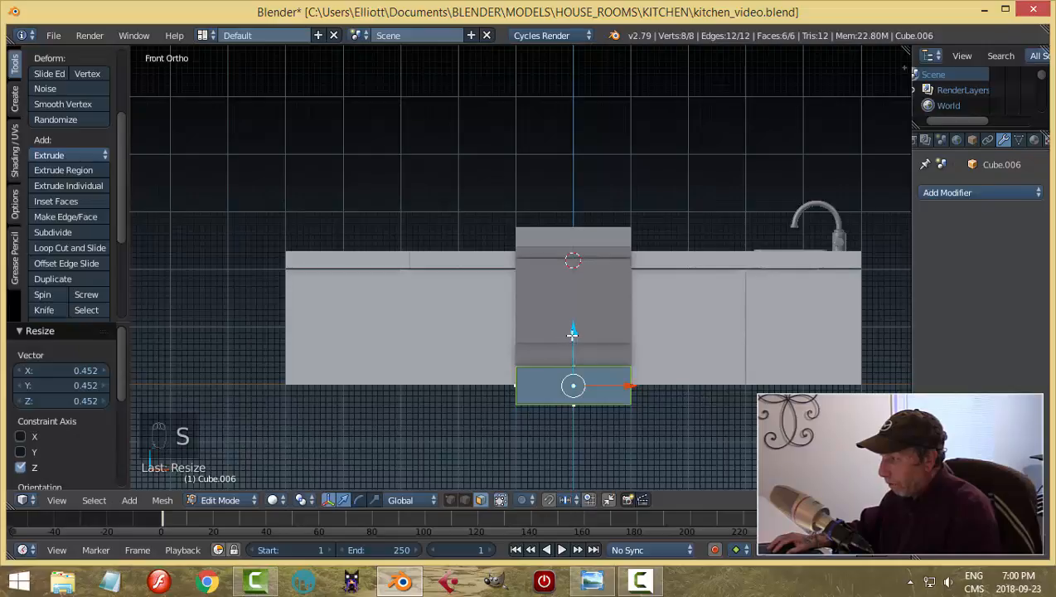
Step: Raise the drawer mesh along Z by 0.351 and another 0.036 to sit just under the oven door, and deselect everything
left_click_drag(572, 334, 579, 314)
mouse_move(606, 393)
middle_mouse_down()
mouse_move(729, 407)
mouse_move(730, 373)
mouse_move(637, 468)
mouse_move(597, 395)
middle_mouse_up()
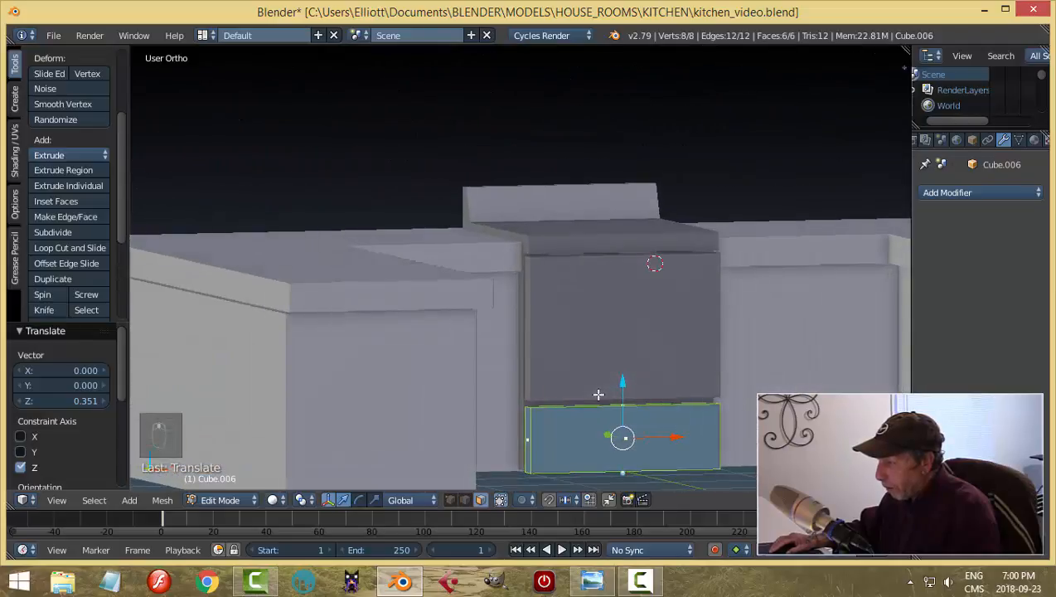
scroll(642, 424, "up", 3)
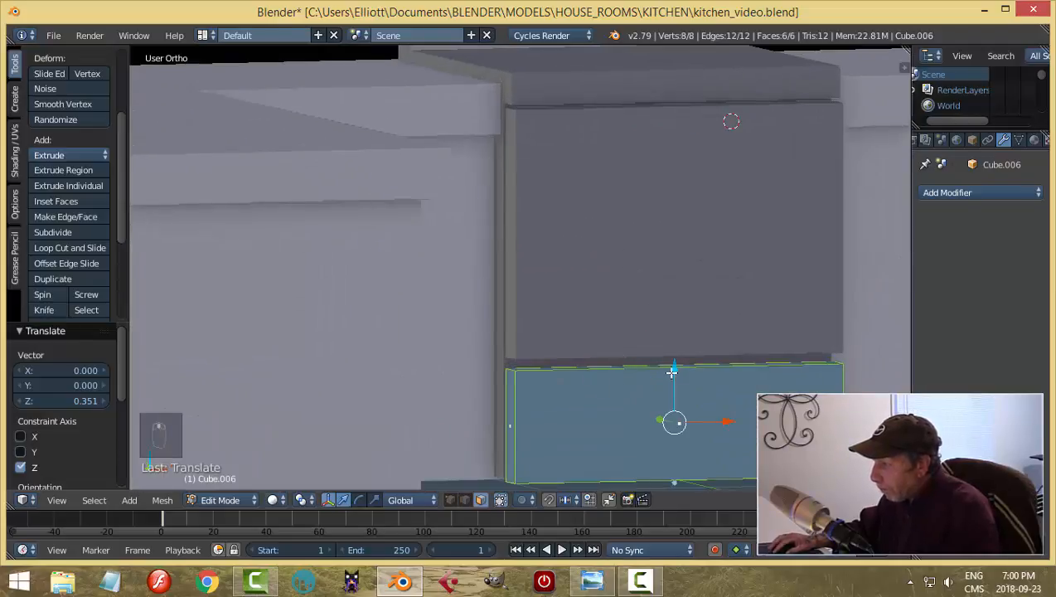
left_click_drag(673, 372, 675, 365)
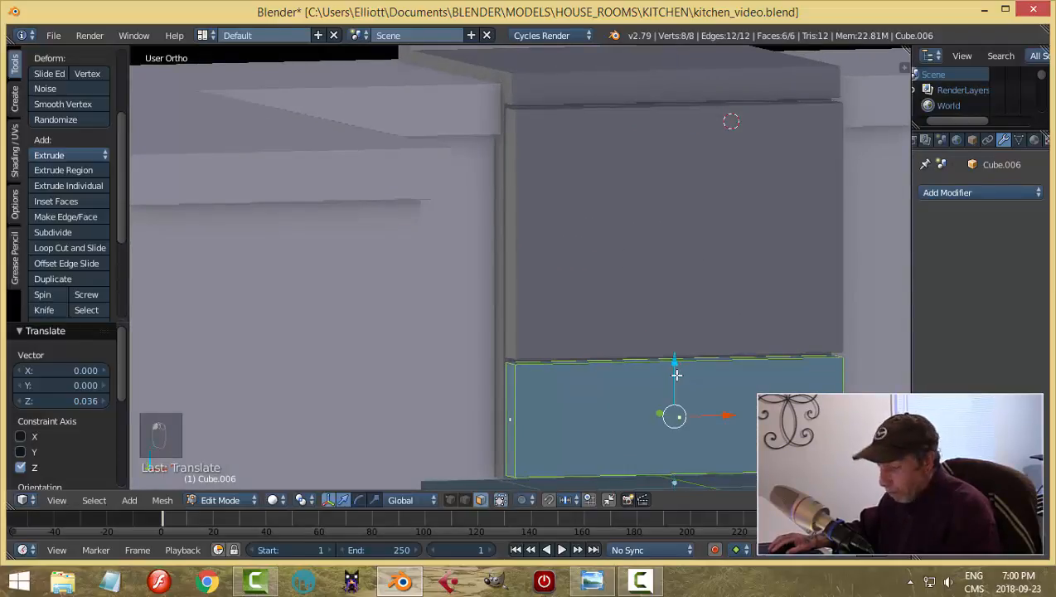
key("a")
middle_click_drag(687, 418, 698, 438)
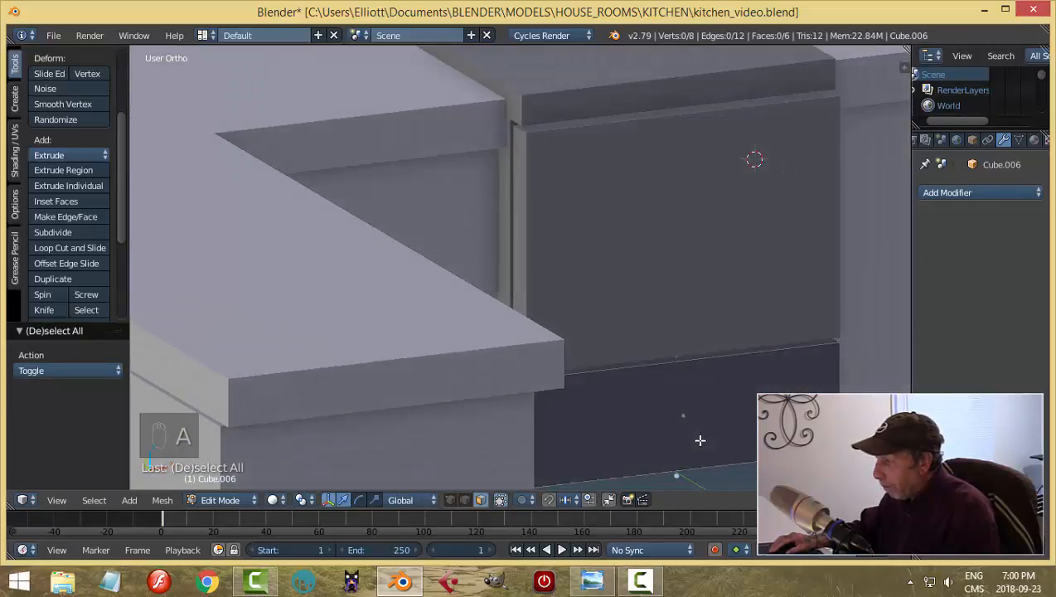
Step: Return to object mode and set the drawer's origin to its geometry
key("Tab")
left_click(635, 439)
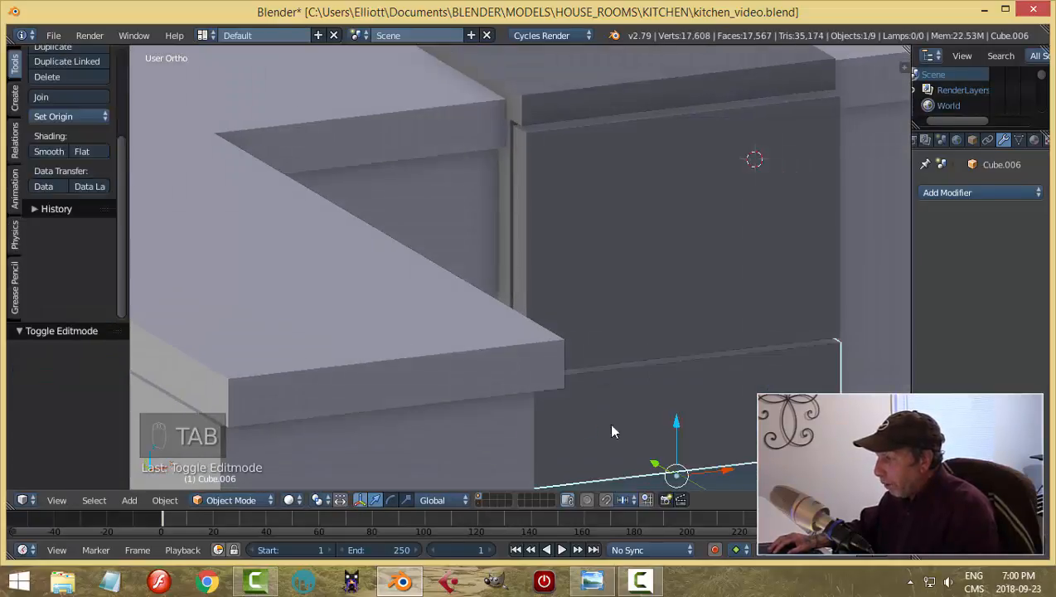
left_click(81, 118)
left_click(124, 152)
middle_click_drag(415, 220, 646, 290)
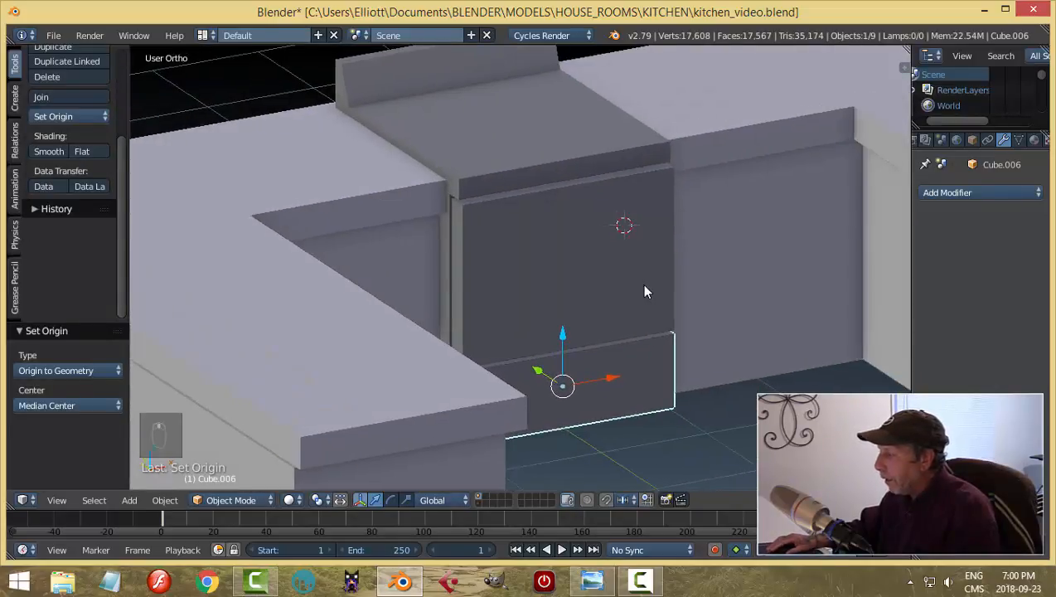
Step: Add a Bevel modifier to the drawer with 2 segments and a width of 0.0230, and deselect it
left_click(952, 194)
left_click(742, 246)
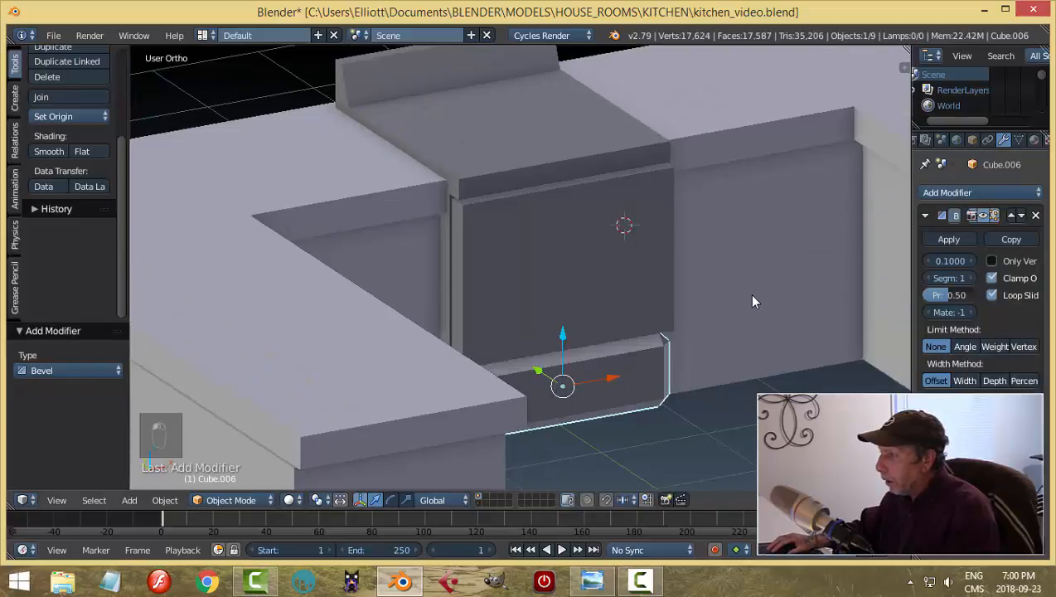
middle_click_drag(753, 298, 829, 335)
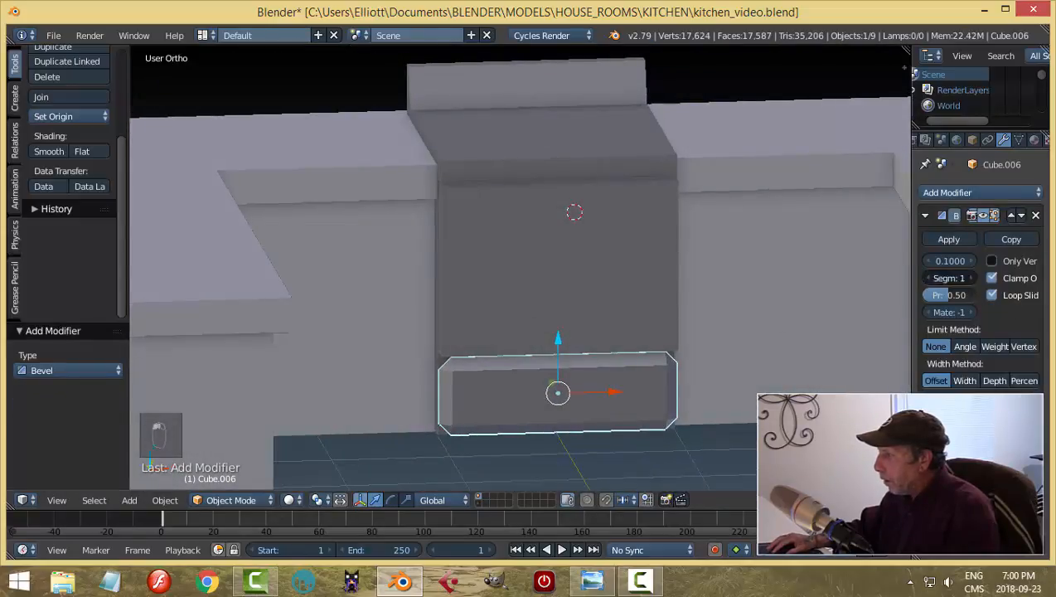
left_click(971, 278)
left_click_drag(953, 261, 918, 261)
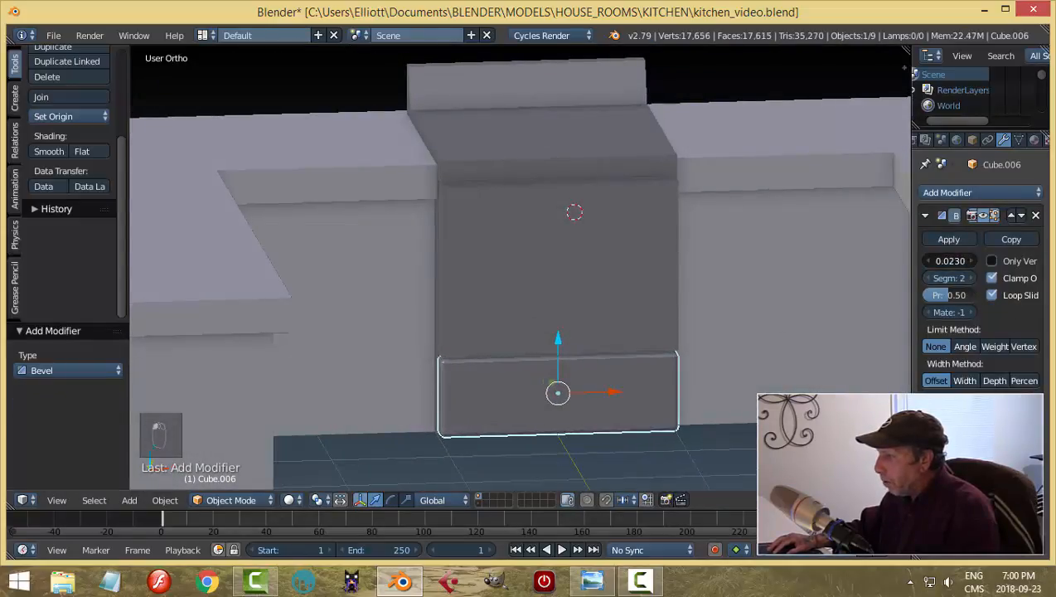
key("a")
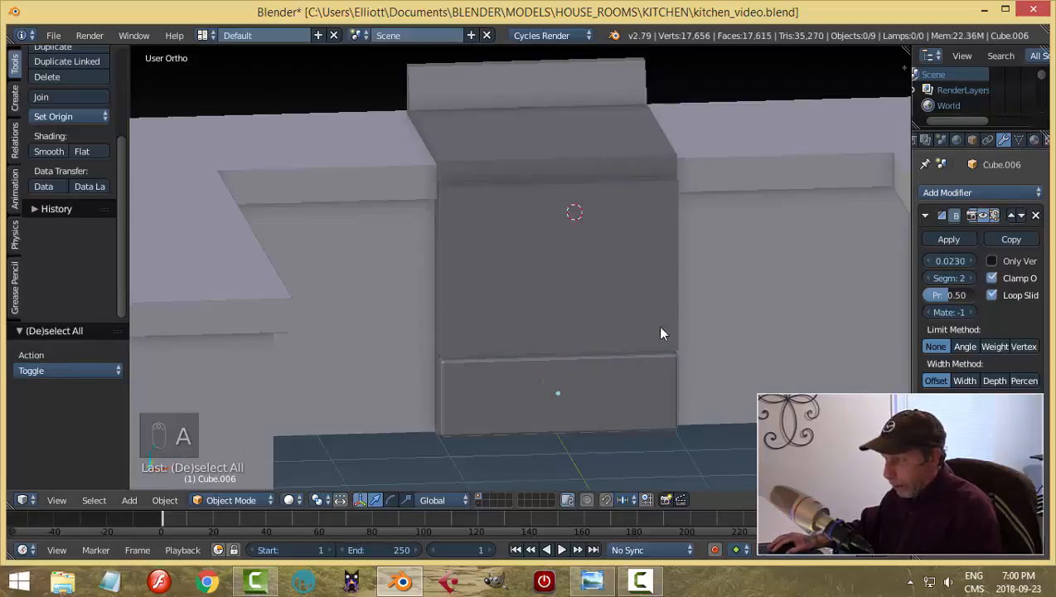
Step: Copy the drawer's Bevel modifier to the oven door by linking modifiers with the drawer as the active object
middle_click_drag(657, 325, 673, 345)
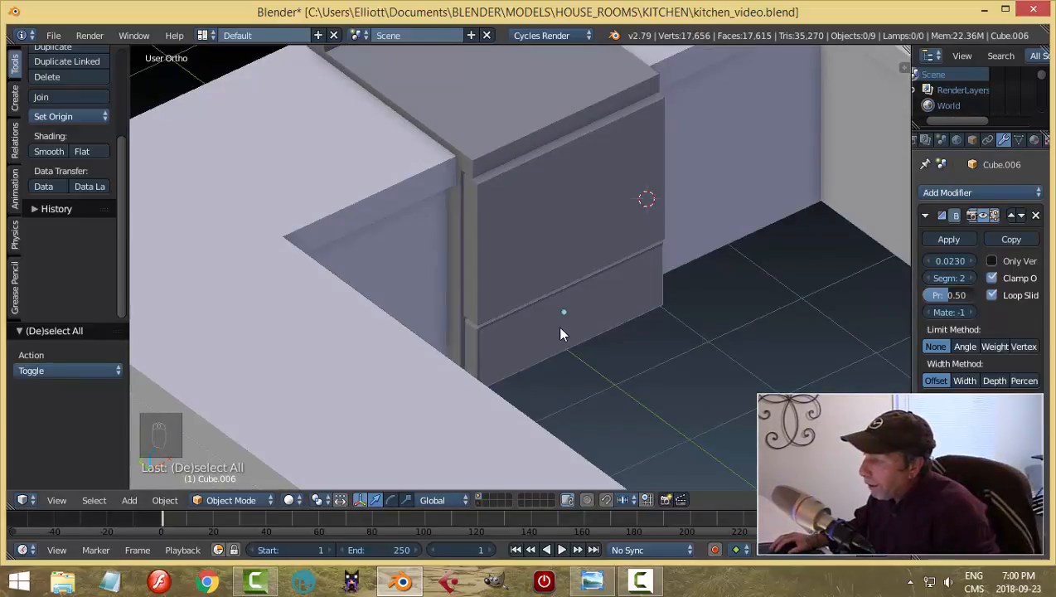
middle_click_drag(645, 340, 605, 345)
right_click(532, 194)
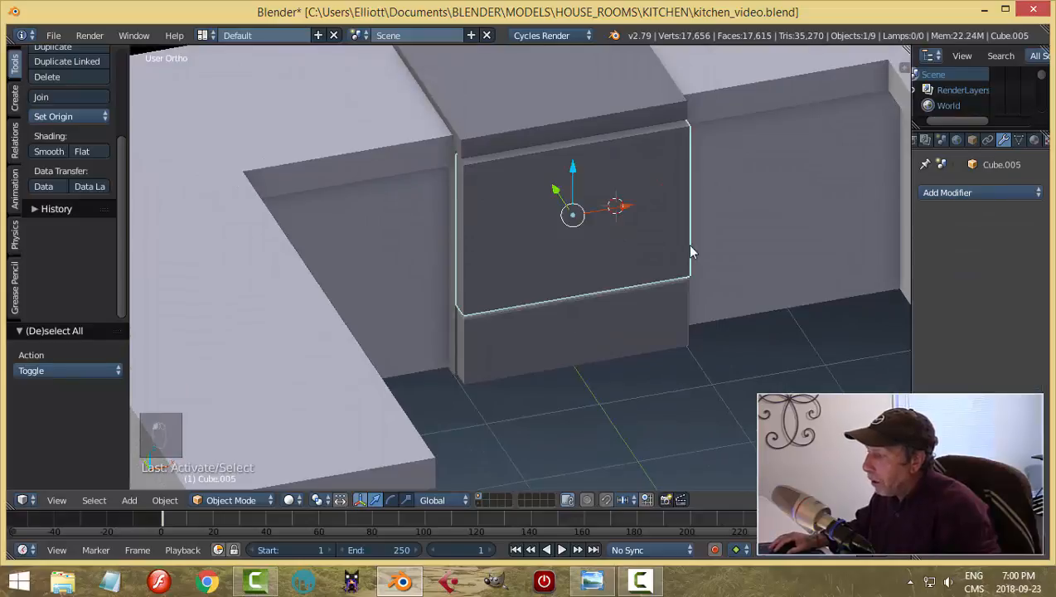
right_click(610, 325, "shift")
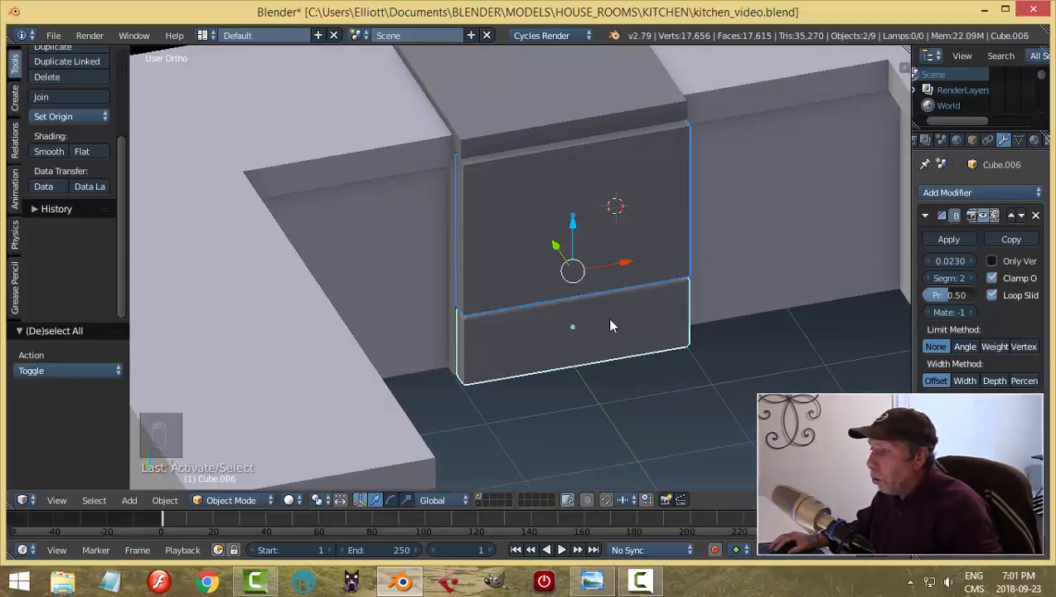
key("l")
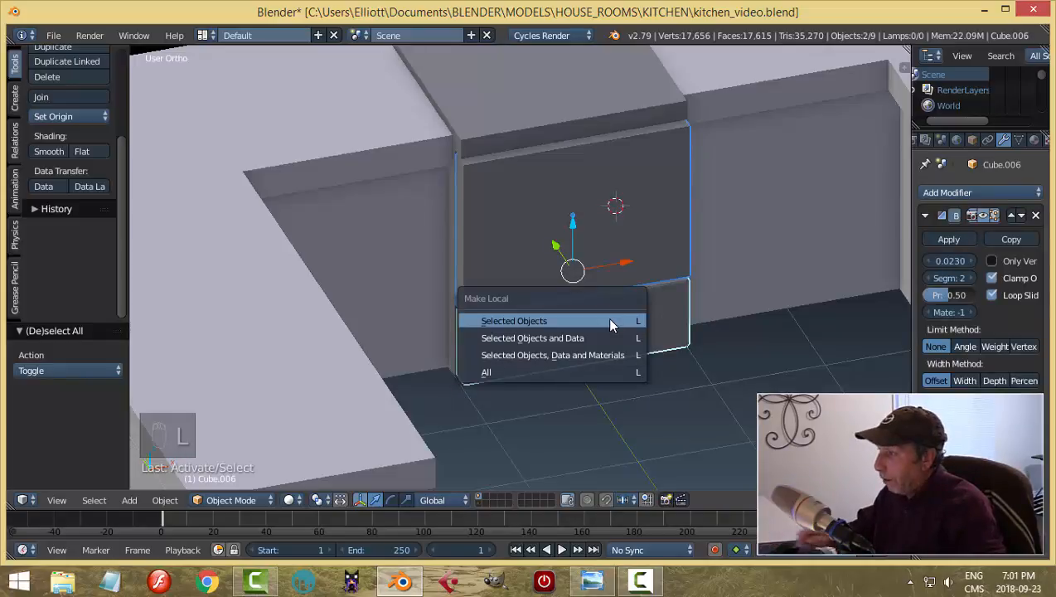
key("Escape")
key("ctrl+l")
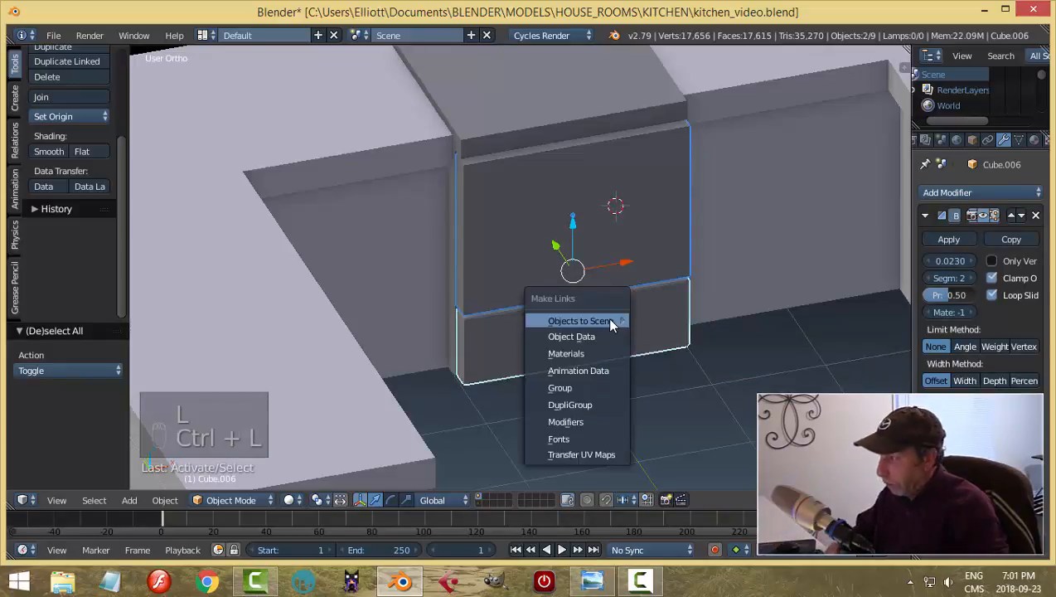
left_click(566, 419)
key("a")
Step: Copy the Bevel modifier from the oven door to the stovetop by linking modifiers
middle_click_drag(616, 387, 562, 263)
right_click(555, 104)
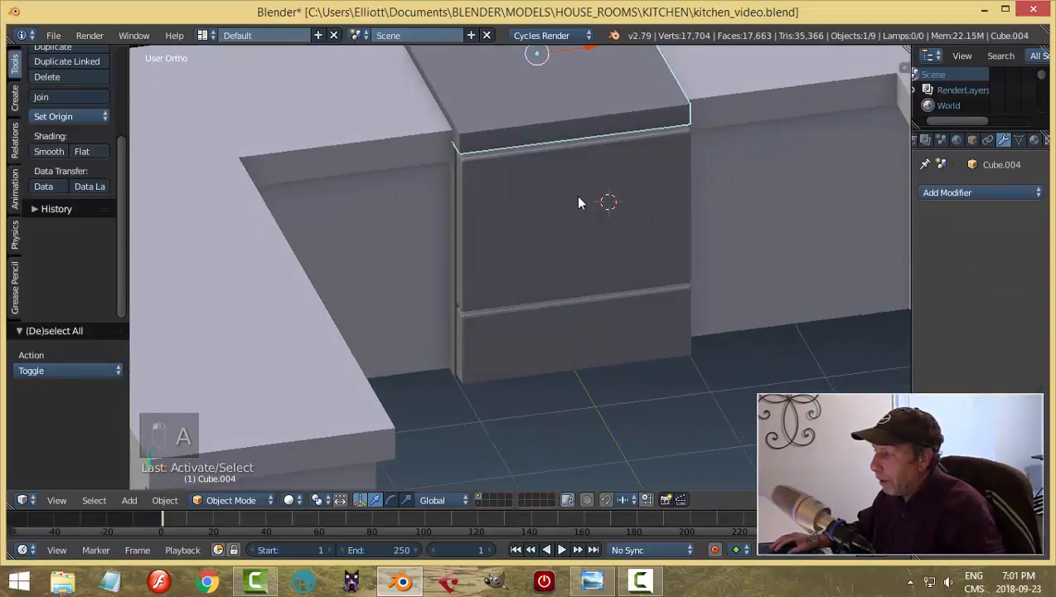
right_click(556, 235, "shift")
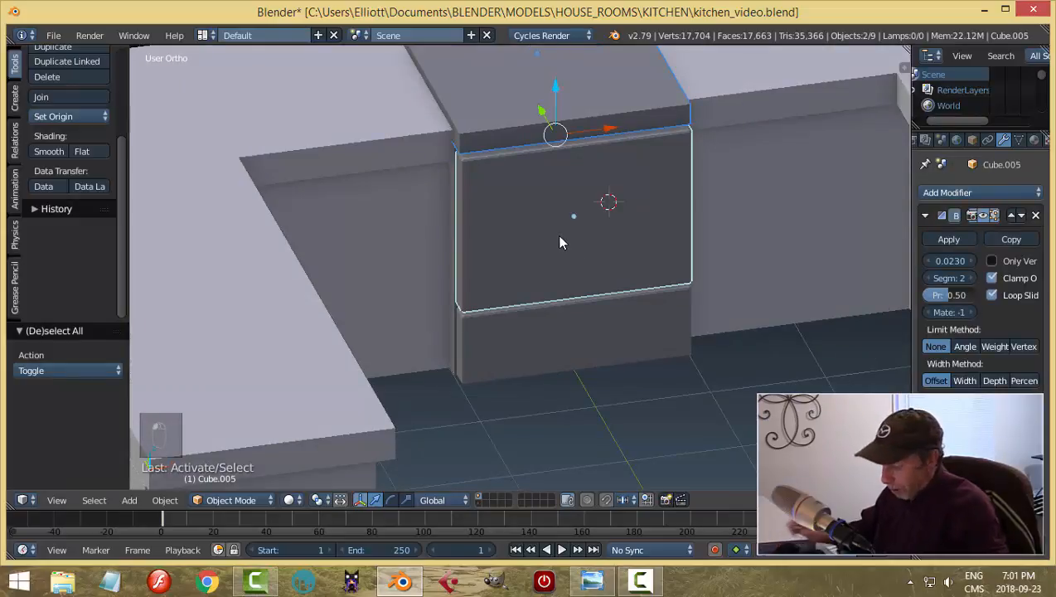
key("ctrl+l")
left_click(560, 239)
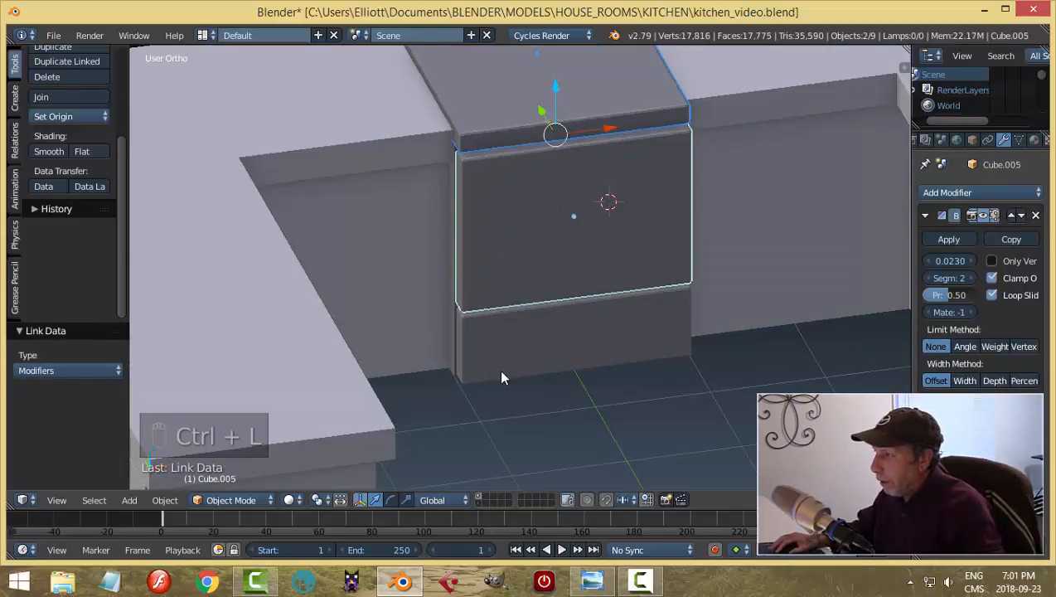
Step: Link the oven door's modifiers to the stove body behind it, and deselect everything
right_click(449, 323)
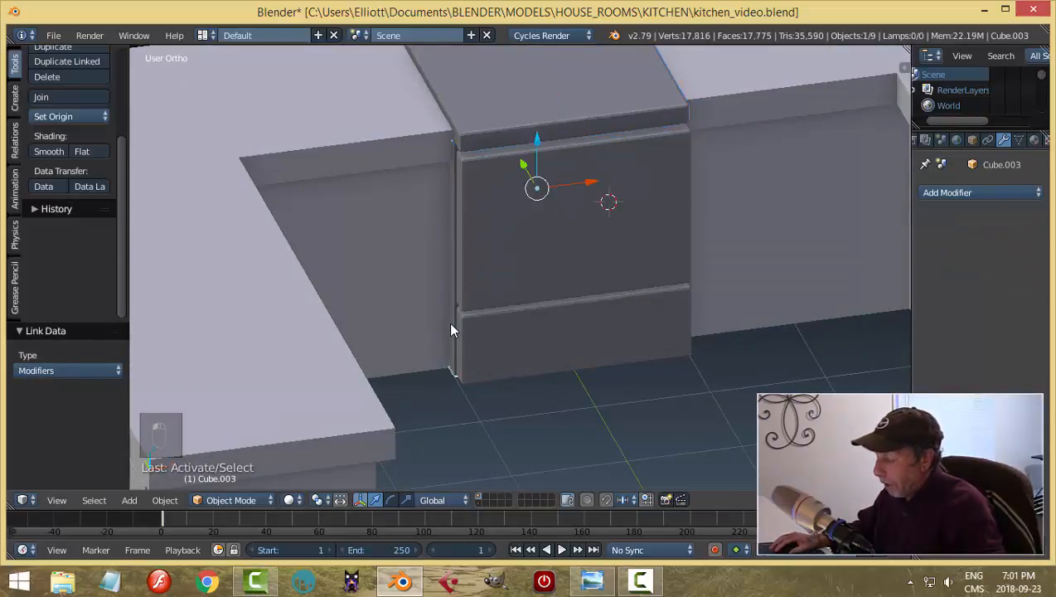
right_click(477, 286, "shift")
key("ctrl+l")
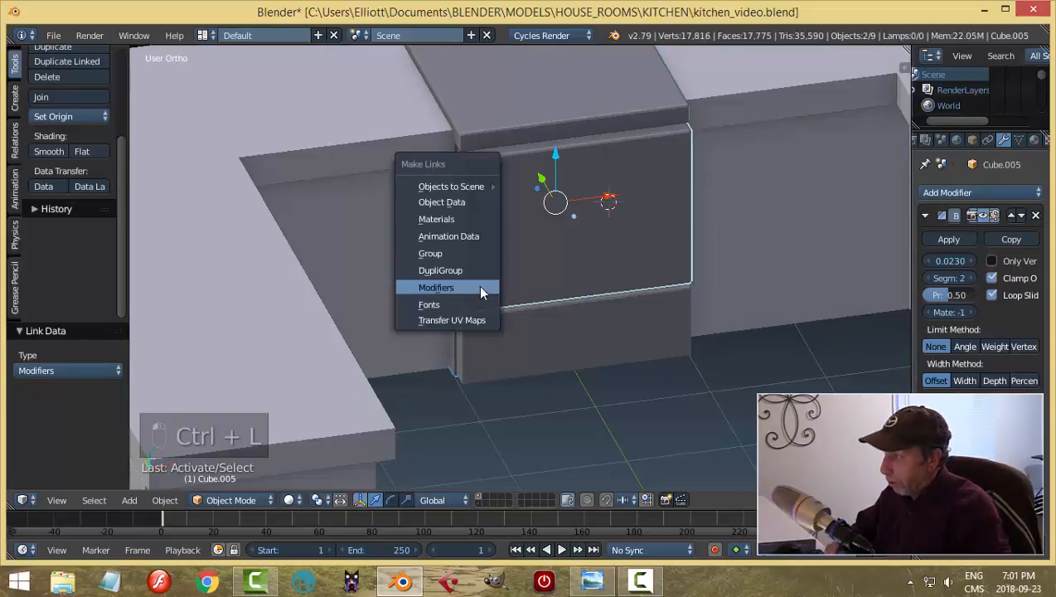
left_click(481, 288)
key("a")
scroll(608, 289, "down", 3)
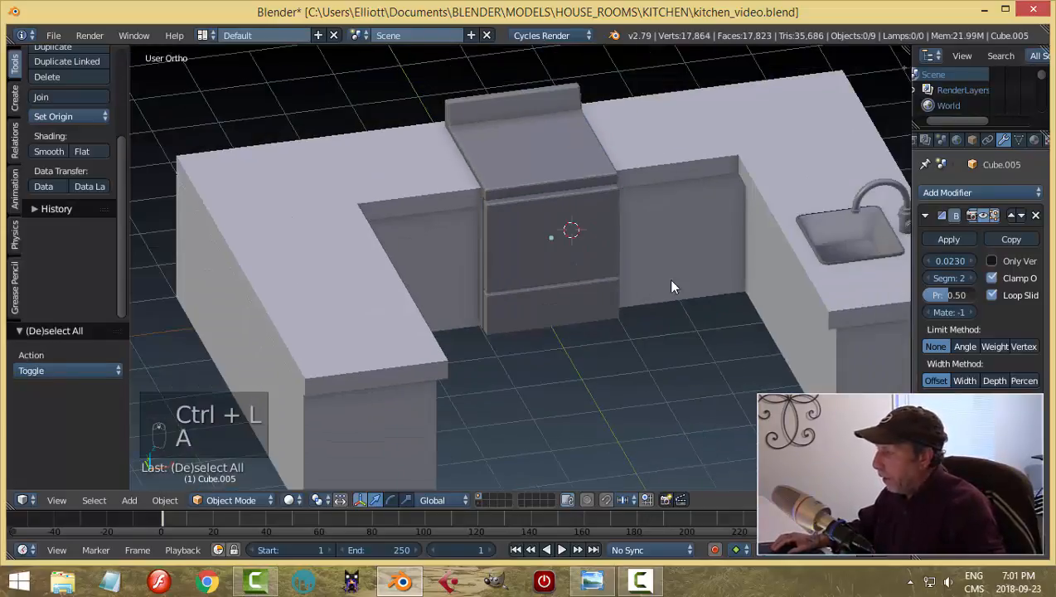
middle_click_drag(703, 282, 736, 279)
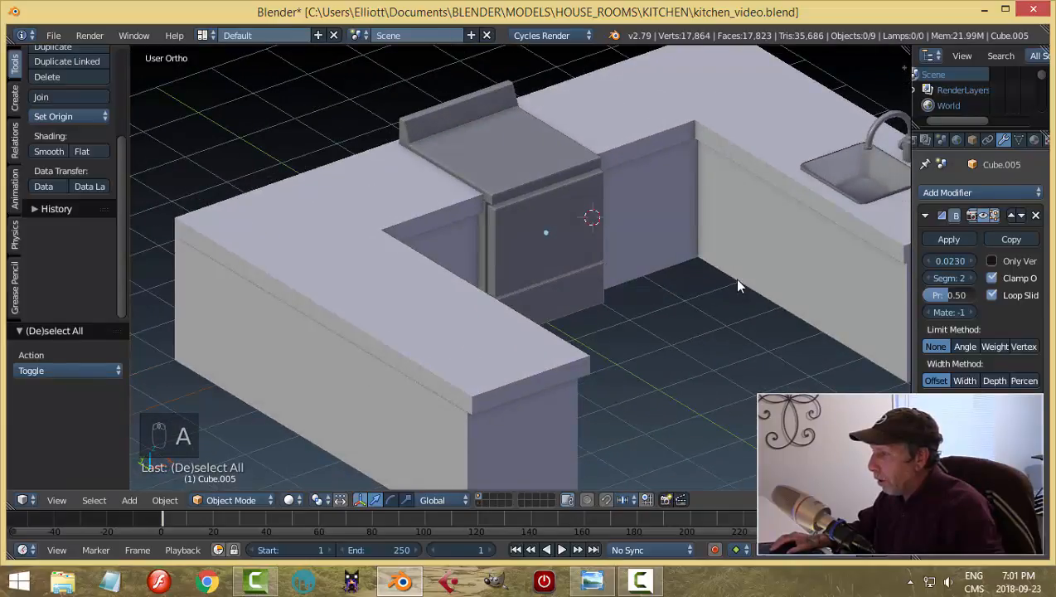
Step: Select the oven door and the drawer together and move them 0.043 along Y toward the stove body
scroll(620, 297, "up", 3)
middle_click_drag(620, 297, 584, 288)
right_click(572, 218)
right_click(579, 298, "shift")
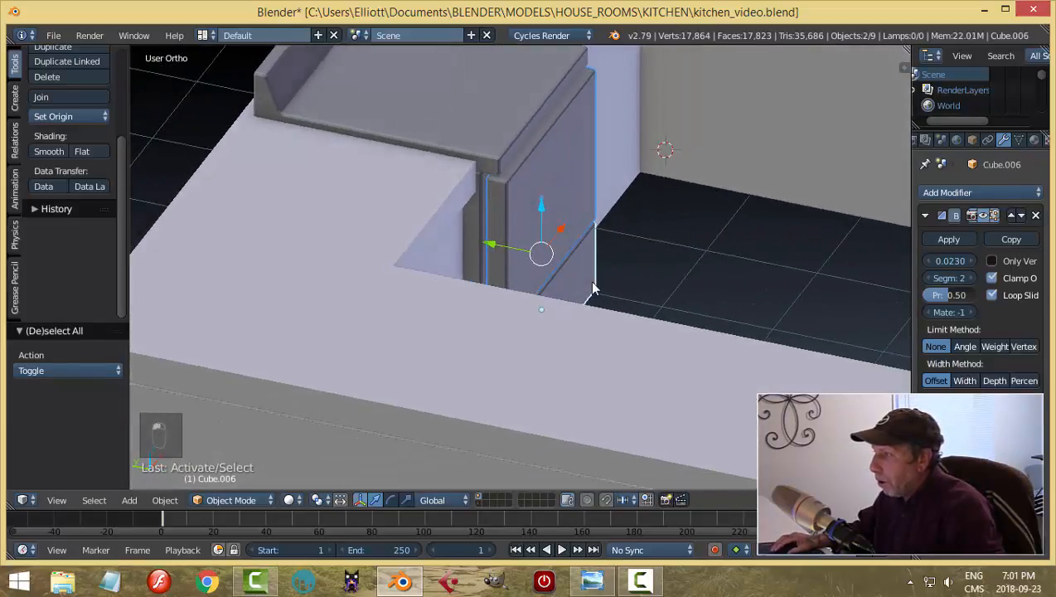
left_click_drag(489, 248, 483, 243)
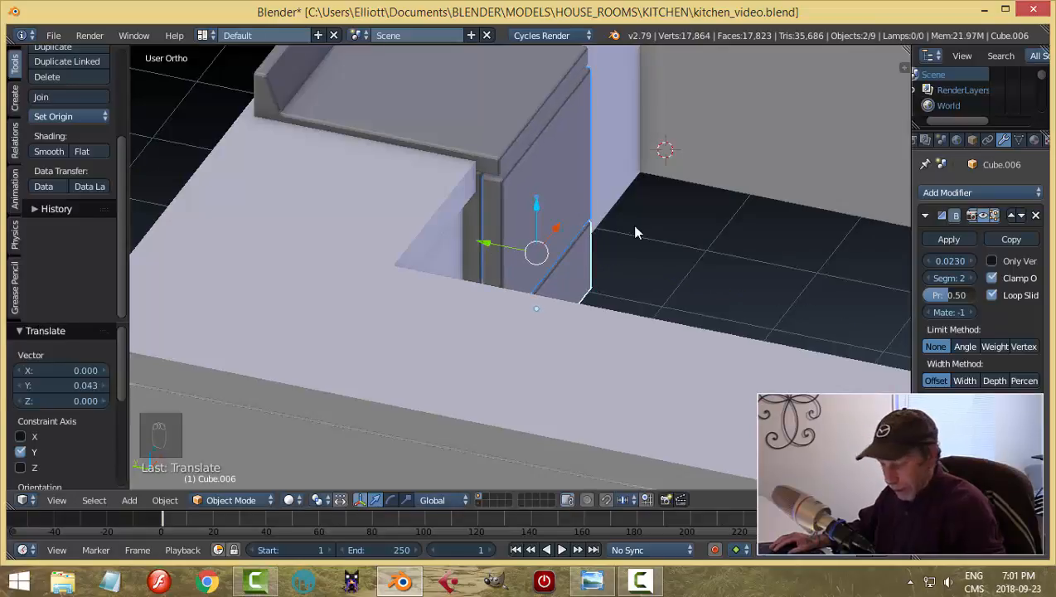
key("a")
Step: Move only the oven door up 0.013 along Z and deselect it
middle_click_drag(668, 233, 572, 193)
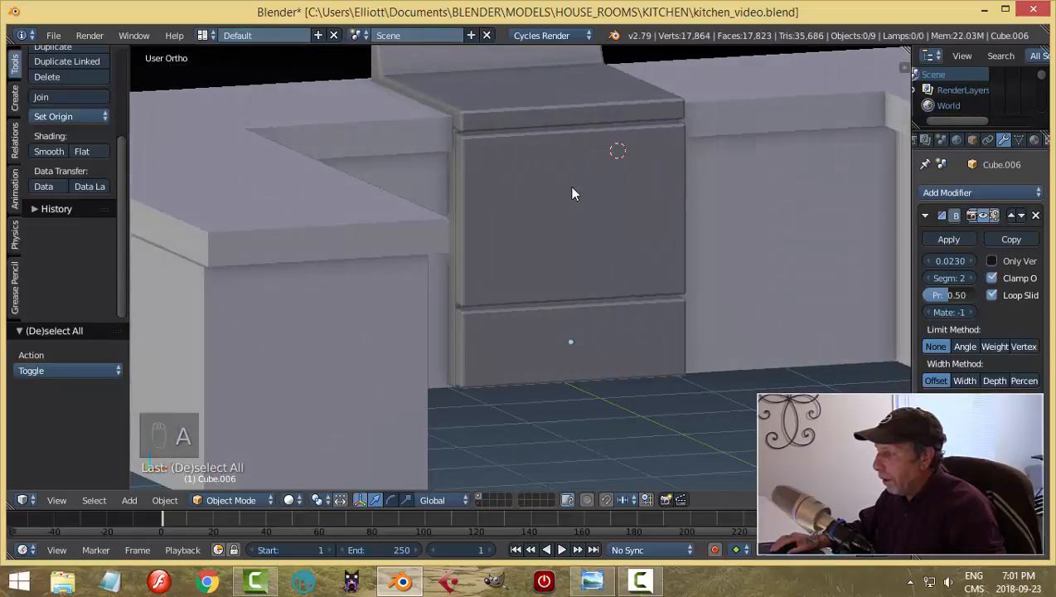
middle_click_drag(528, 160, 531, 170)
right_click(531, 170)
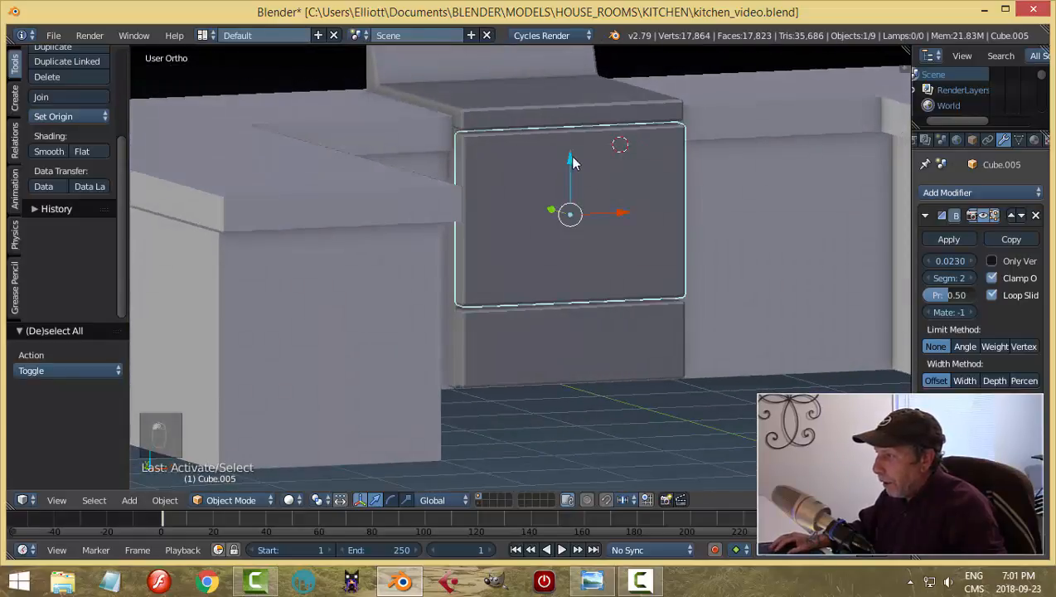
left_click_drag(570, 158, 570, 160)
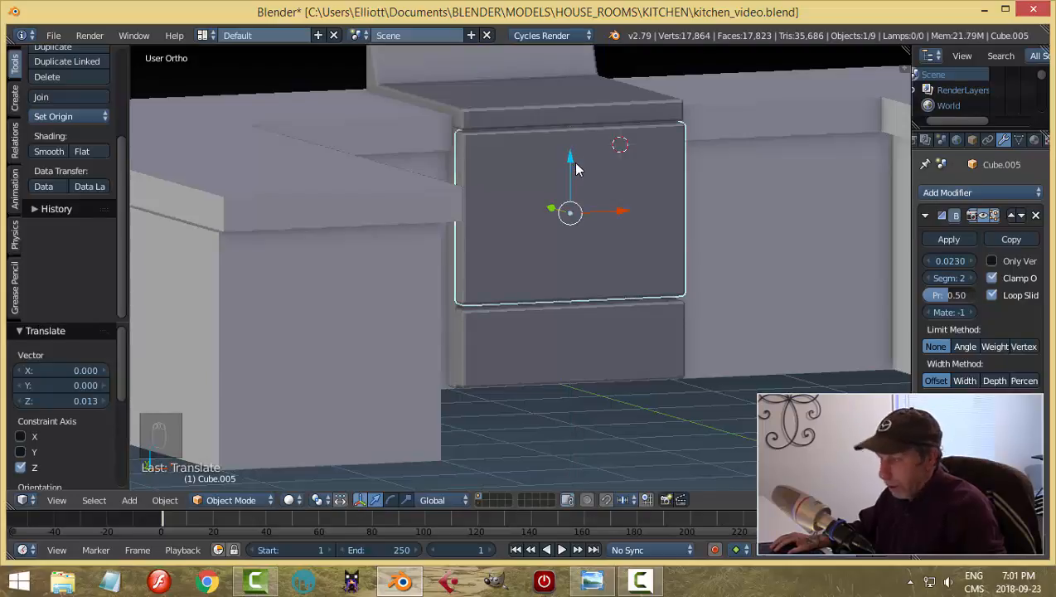
key("a")
Step: Nudge the bottom drawer slightly along Z, deselect it, and save the file
right_click(652, 315)
middle_click_drag(652, 316, 606, 314)
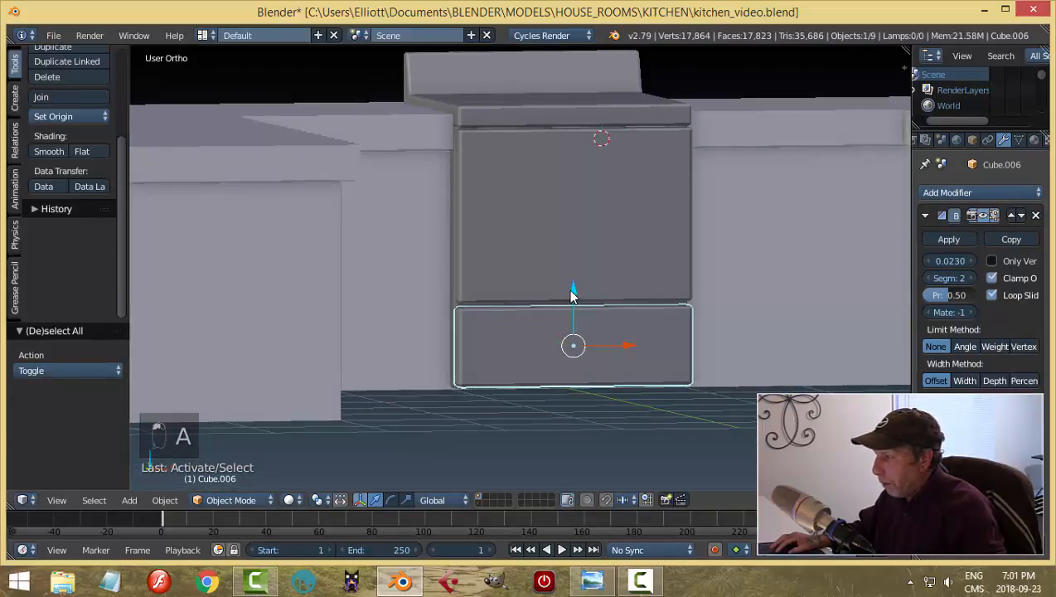
left_click_drag(572, 292, 578, 291)
key("a")
middle_click_drag(613, 217, 539, 163)
key("ctrl+s")
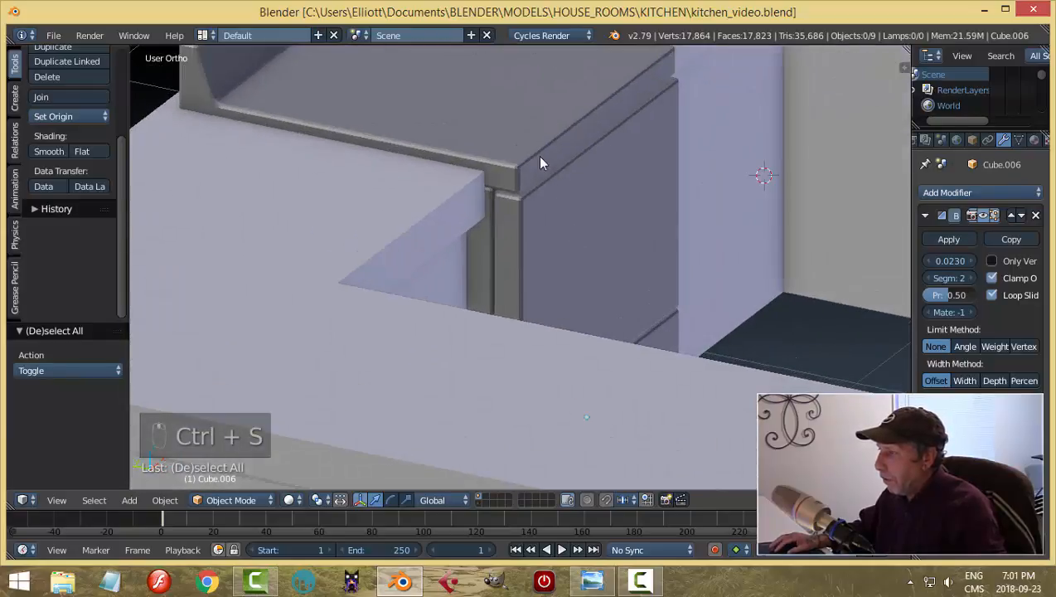
Step: Move the stovetop's front face -0.018 along Y, deselect it, and return to Object Mode
right_click(540, 162)
middle_click_drag(558, 274, 631, 255)
key("Tab")
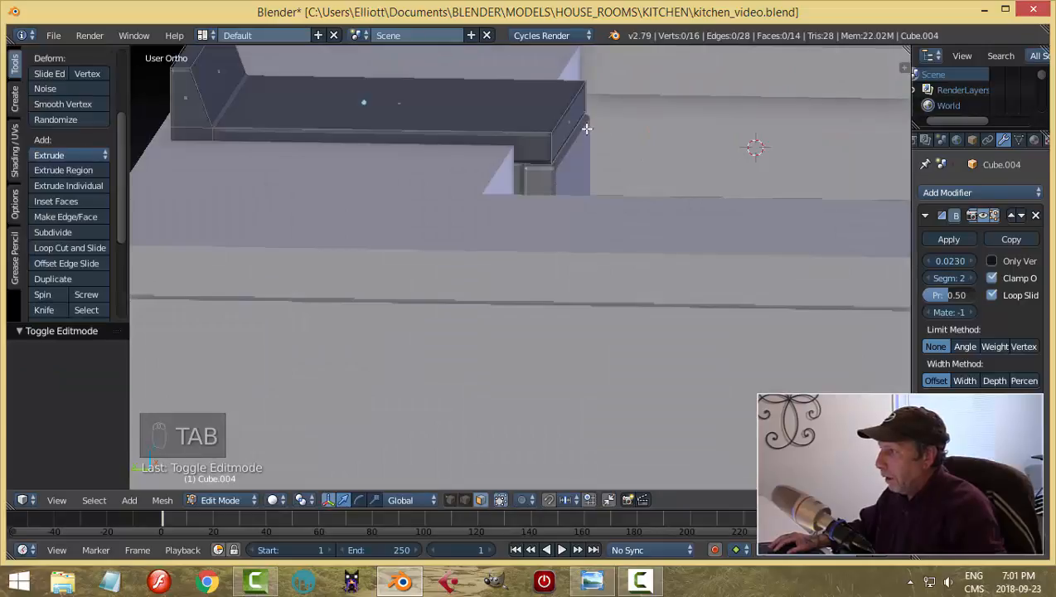
right_click(551, 125)
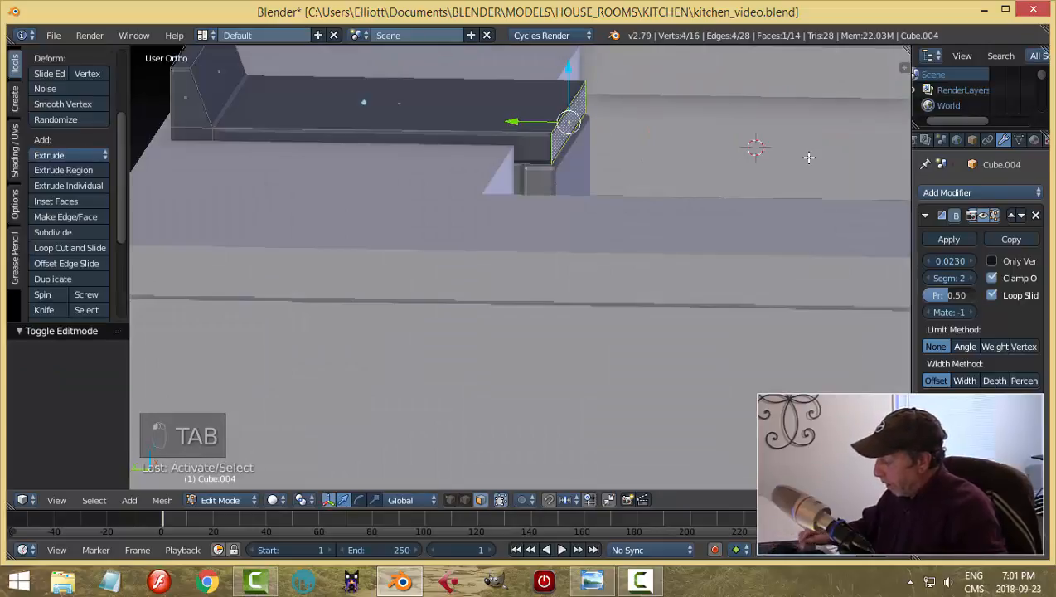
scroll(808, 157, "up", 3)
middle_click_drag(596, 78, 587, 195, "shift")
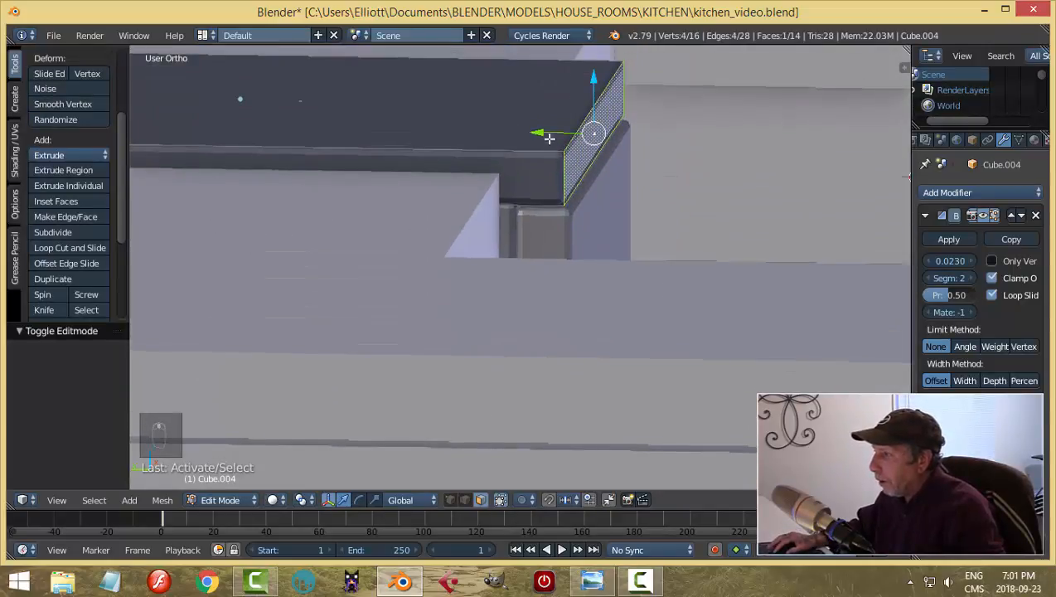
left_click_drag(549, 139, 553, 135)
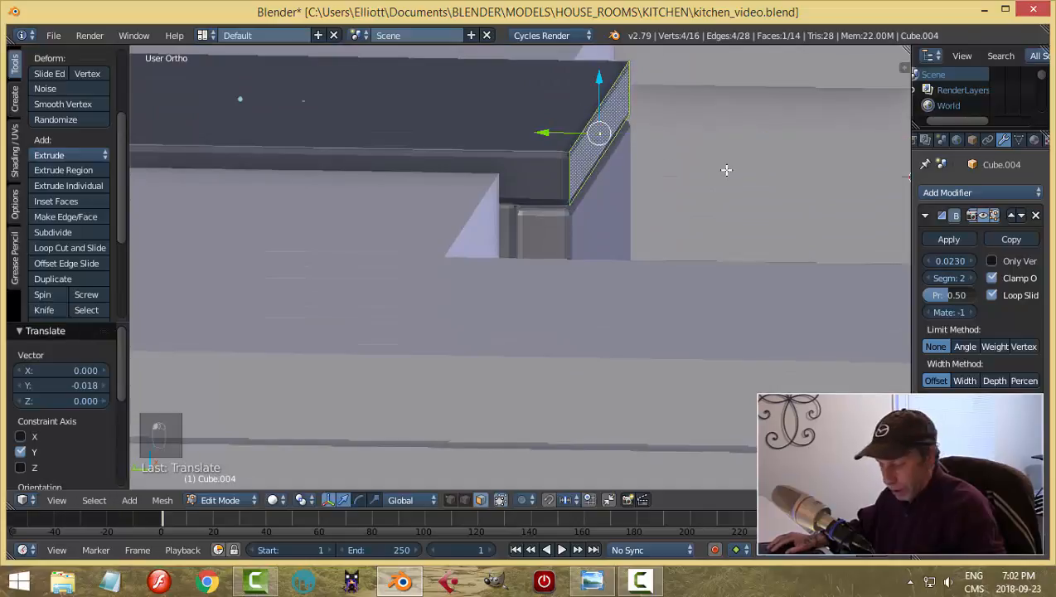
key("a")
scroll(726, 170, "down", 3)
middle_click_drag(731, 181, 649, 204)
key("Tab")
Step: Move the two rear faces of the stovetop and its back panel slightly outward along Y, and return to Object Mode
right_click(353, 212)
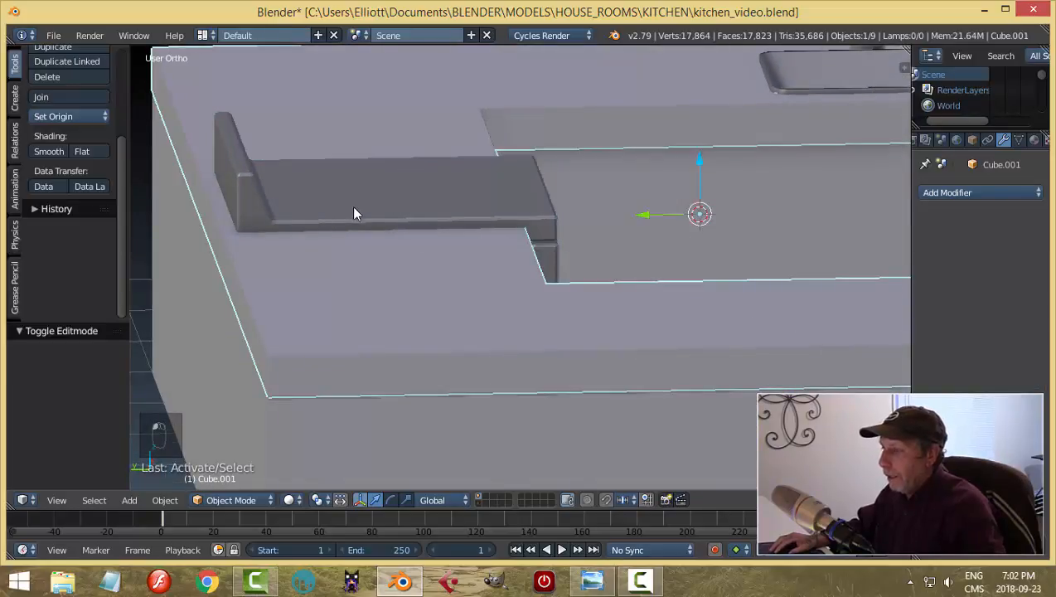
key("Tab")
right_click(354, 212)
right_click(322, 212)
key("Tab")
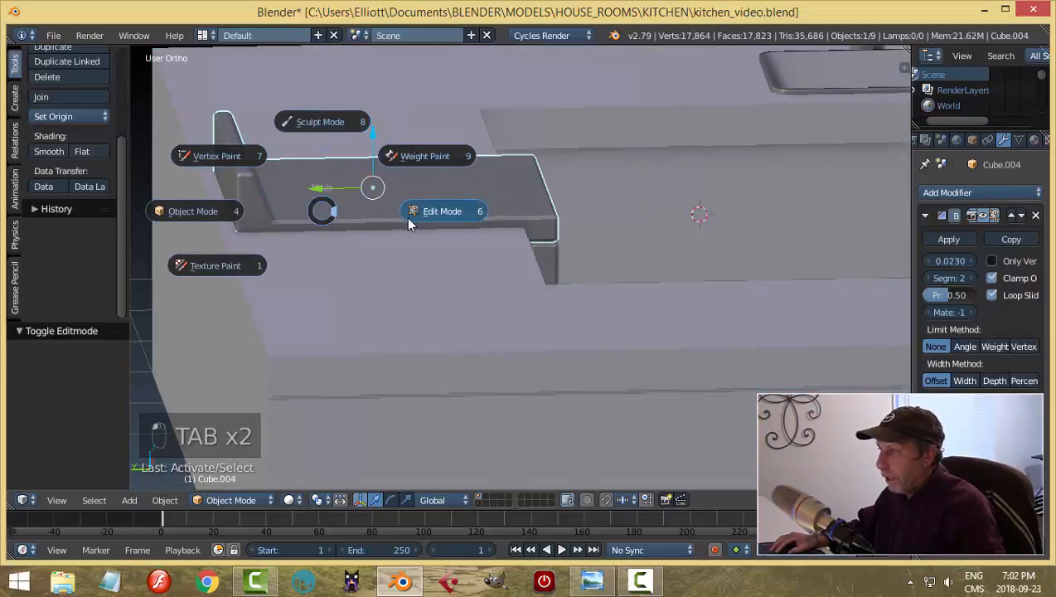
left_click(409, 220)
right_click(218, 172)
right_click(223, 199, "shift")
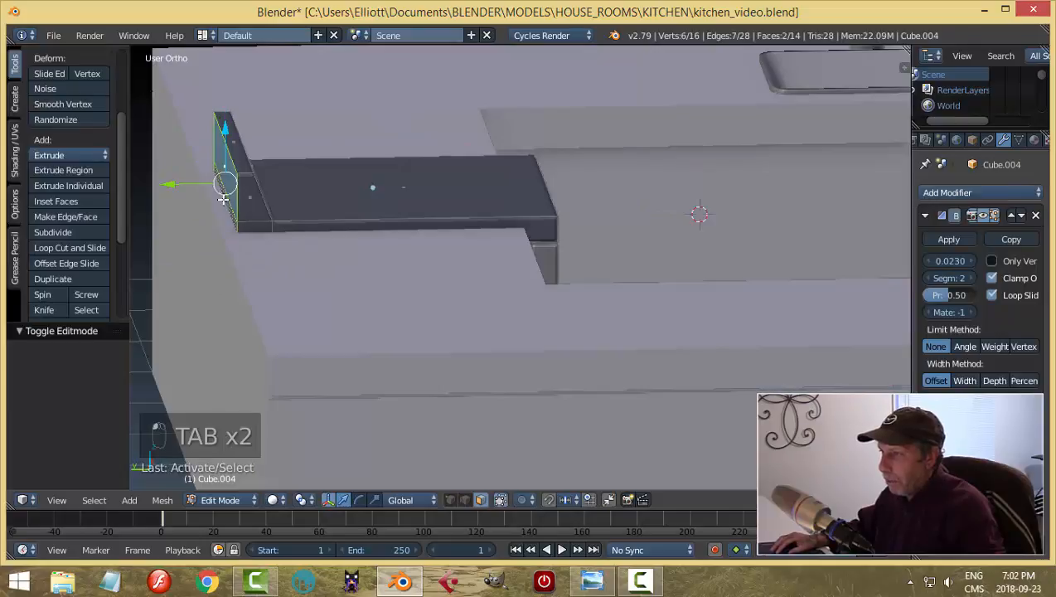
left_click_drag(175, 184, 160, 179)
key("a")
key("Tab")
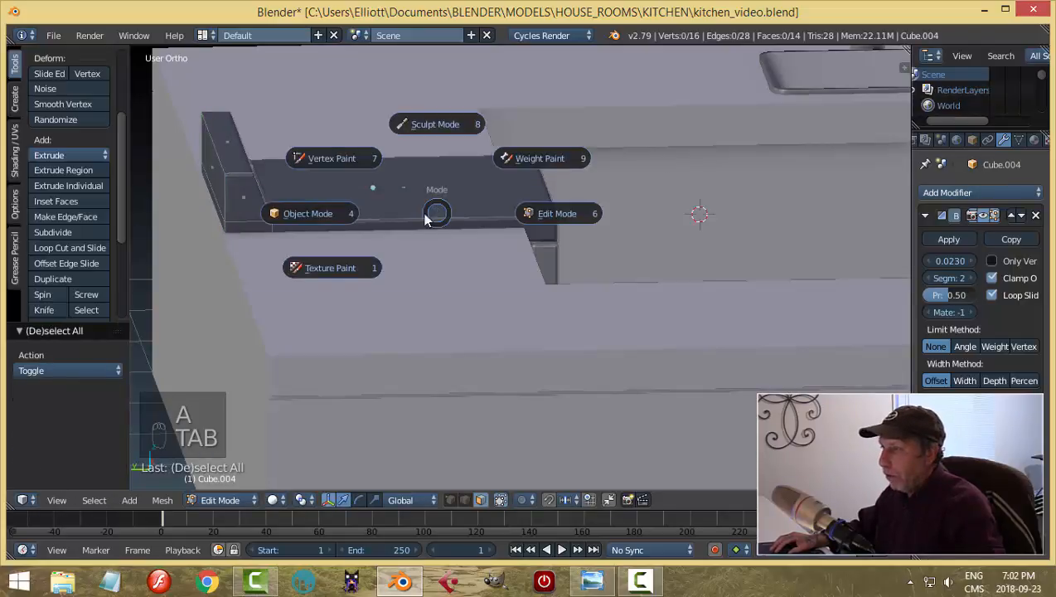
left_click(324, 223)
Step: Hide the countertop and the cabinet base to expose the stove body
scroll(328, 228, "down", 2)
right_click(354, 283)
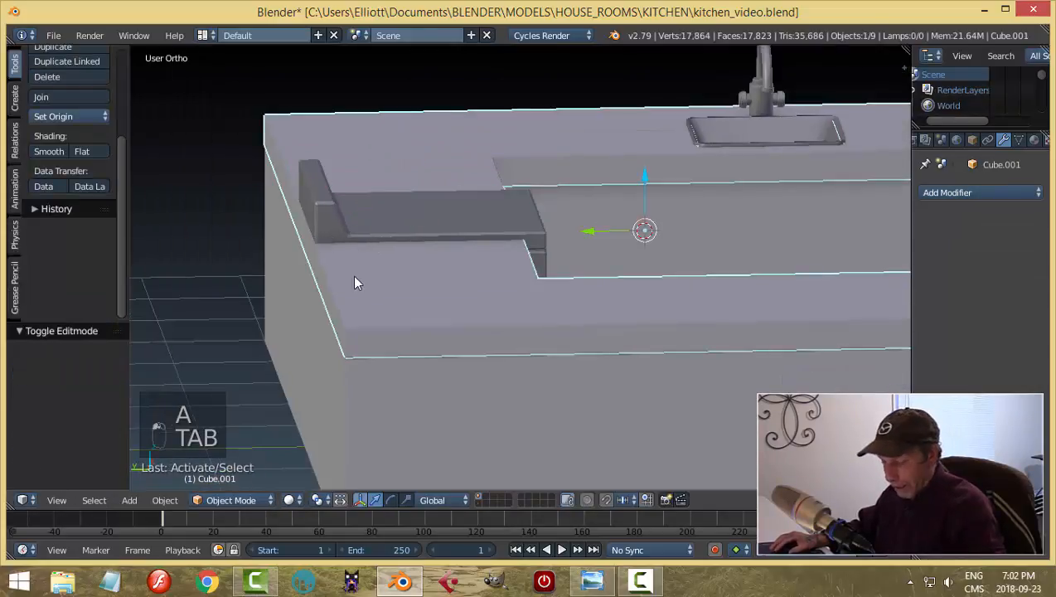
key("h")
key("h")
Step: Move the stove body's rear face 0.023 along Y, and unhide the counter objects with everything deselected
right_click(350, 290)
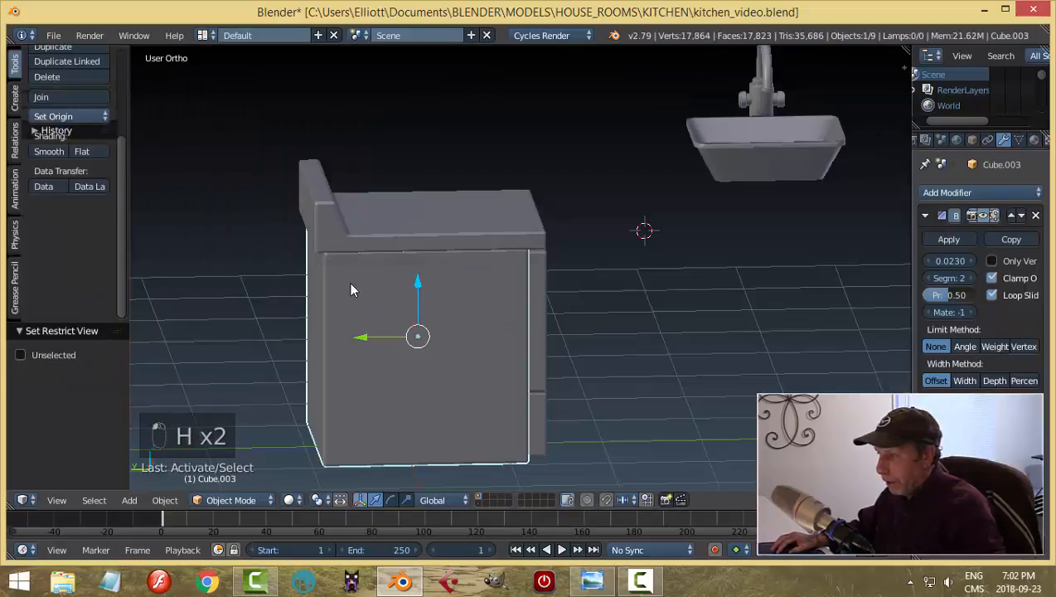
key("Tab")
left_click(460, 285)
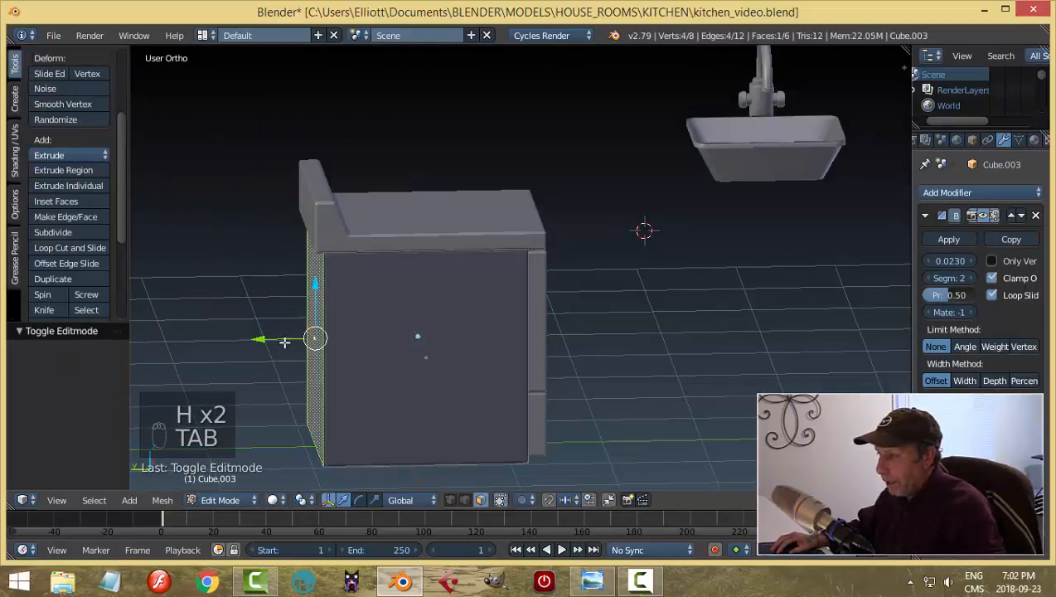
left_click_drag(263, 341, 258, 341)
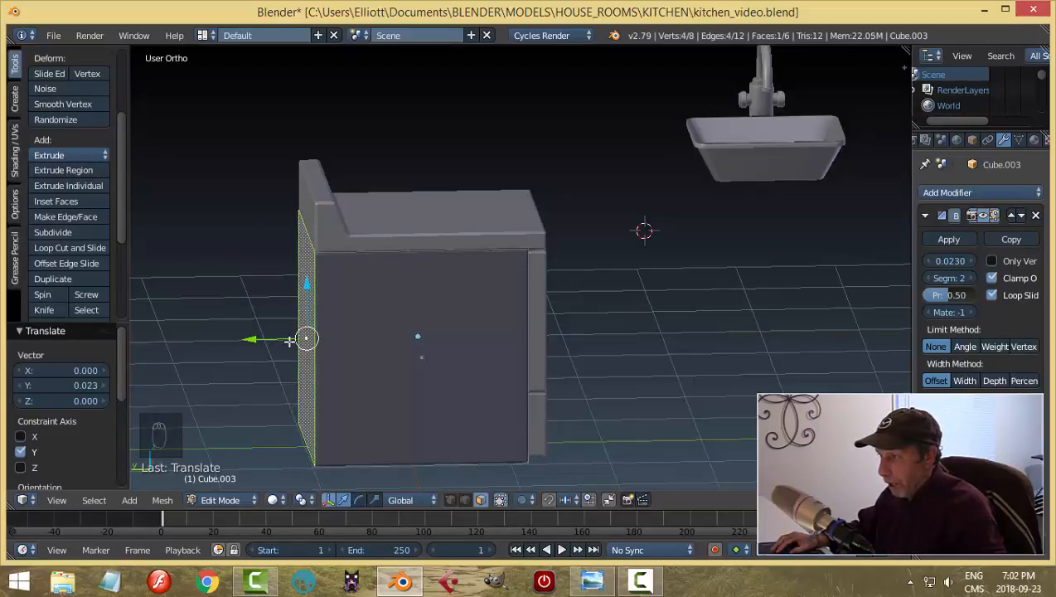
key("a")
key("Tab")
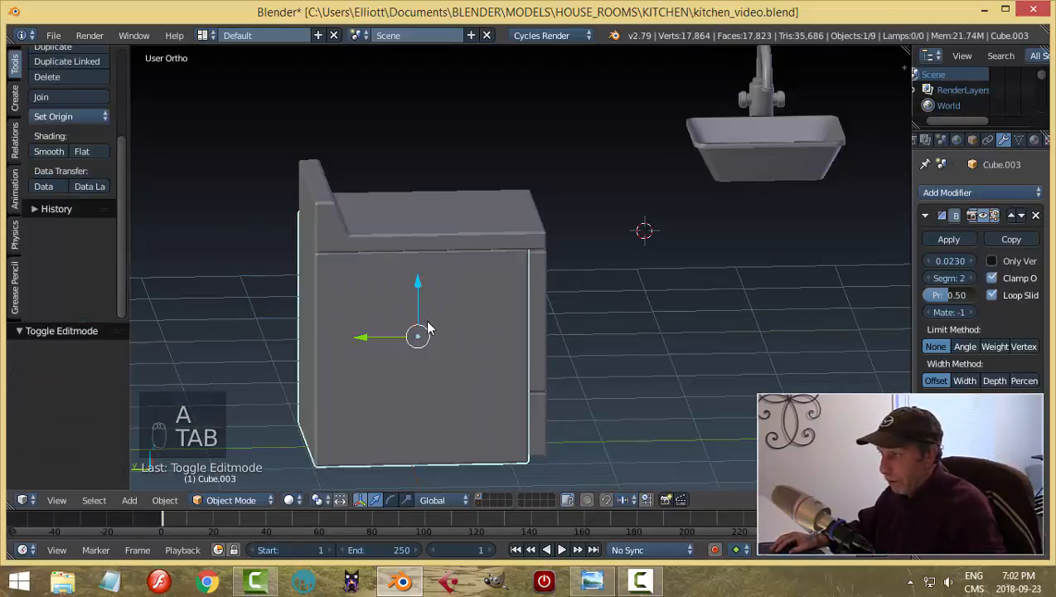
key("alt+h")
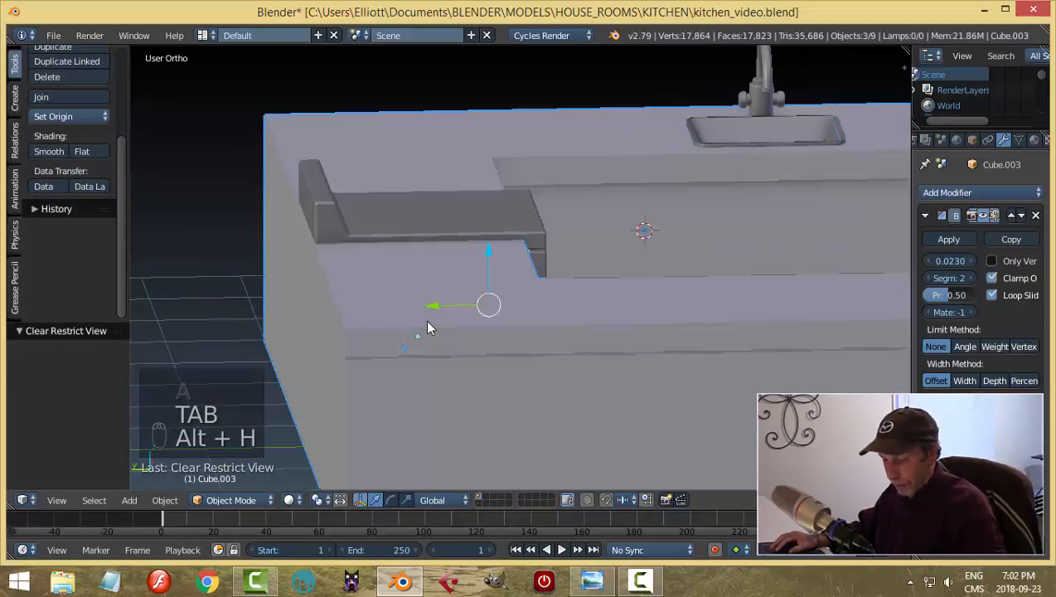
key("a")
Step: Inset the stovetop's flat upper face with a thickness of 0.0483
middle_click_drag(533, 330, 511, 233)
right_click(549, 236)
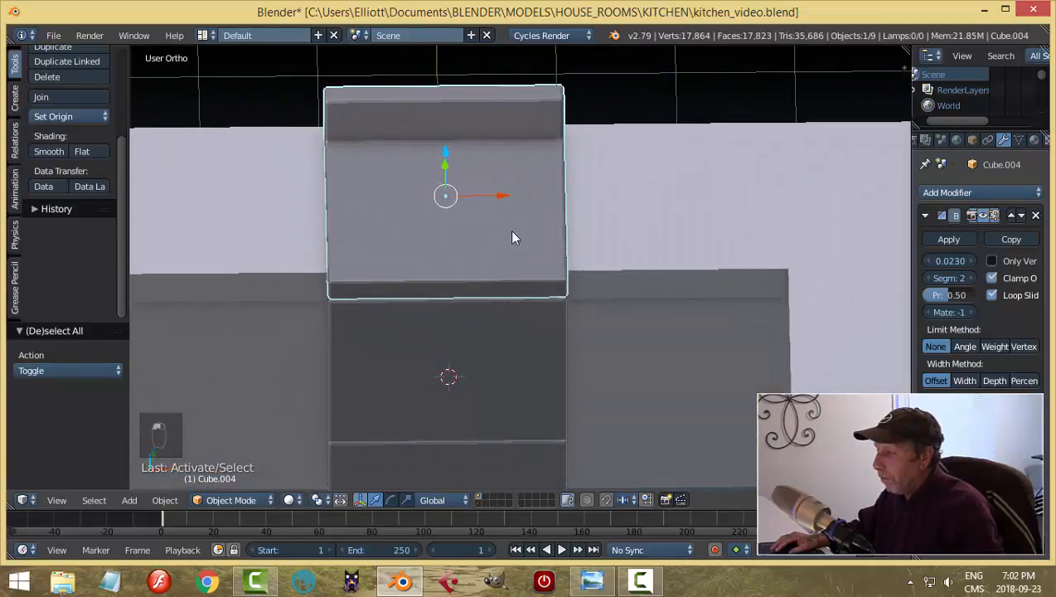
scroll(511, 238, "up", 2)
scroll(513, 239, "down", 1)
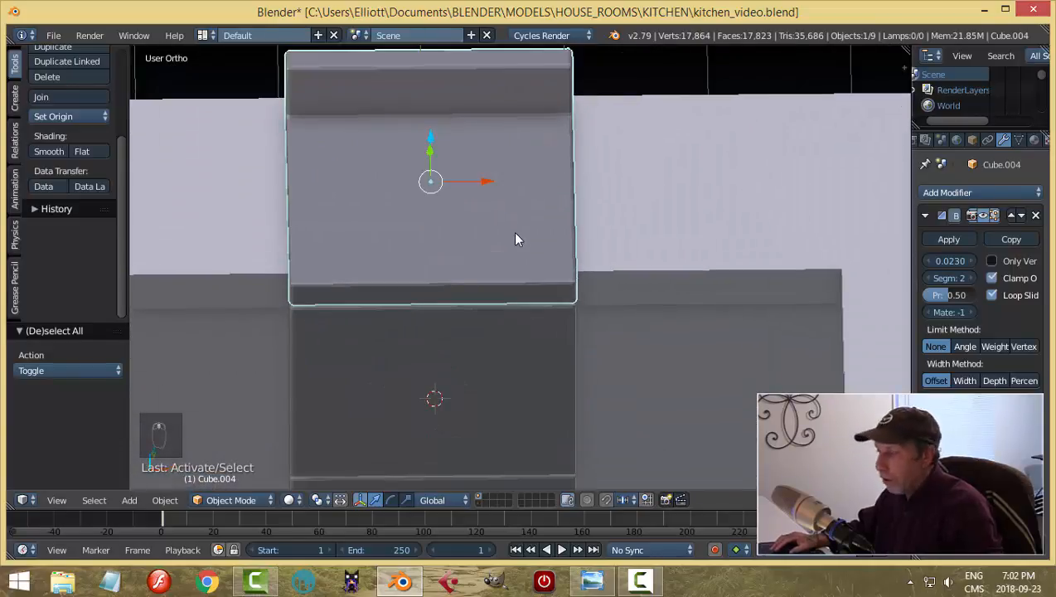
key("Tab")
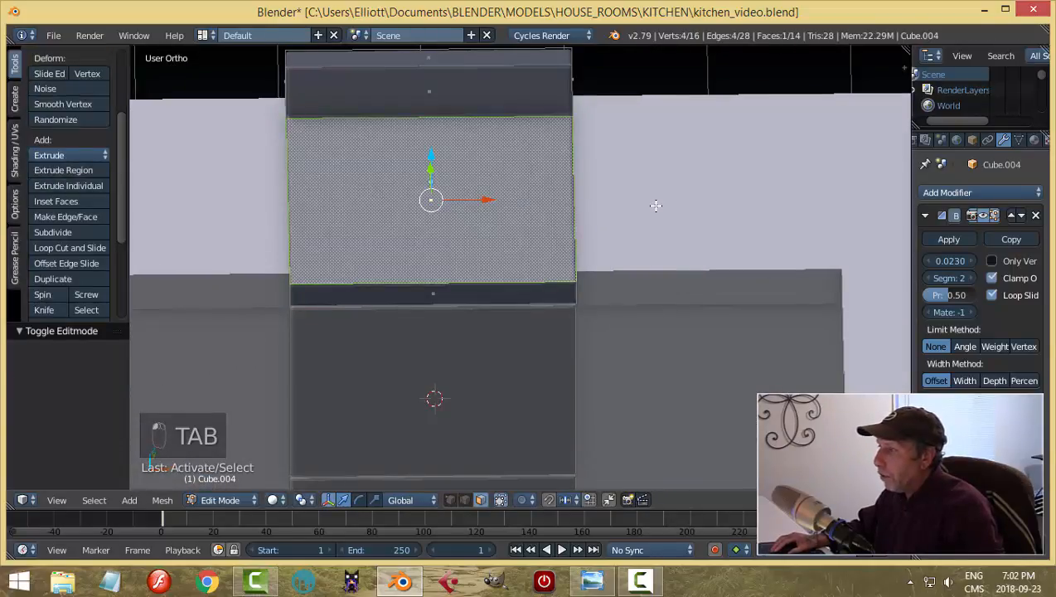
key("i")
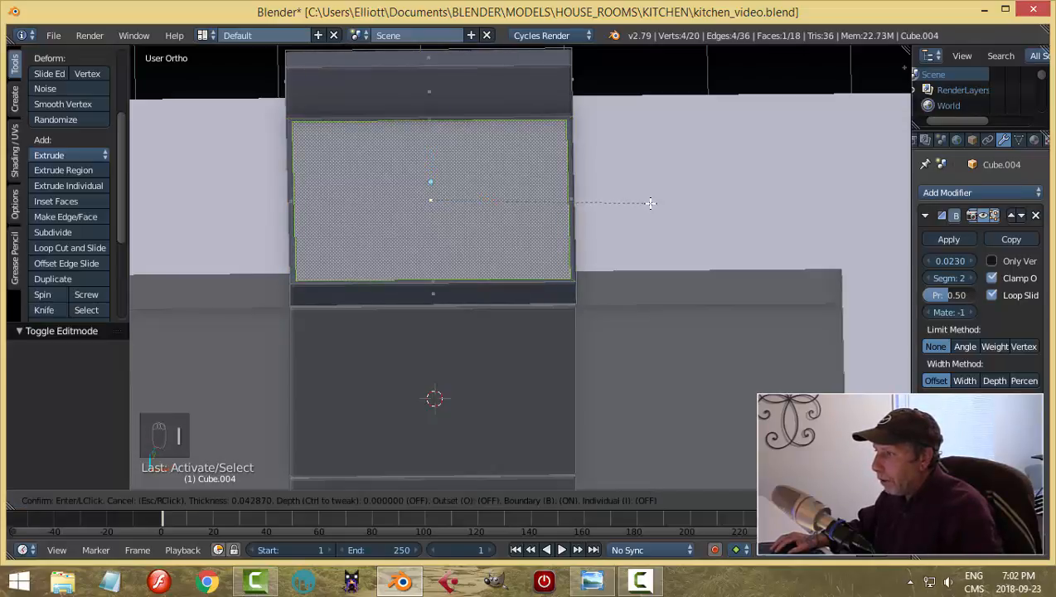
left_click(651, 202)
middle_click_drag(651, 202, 559, 208)
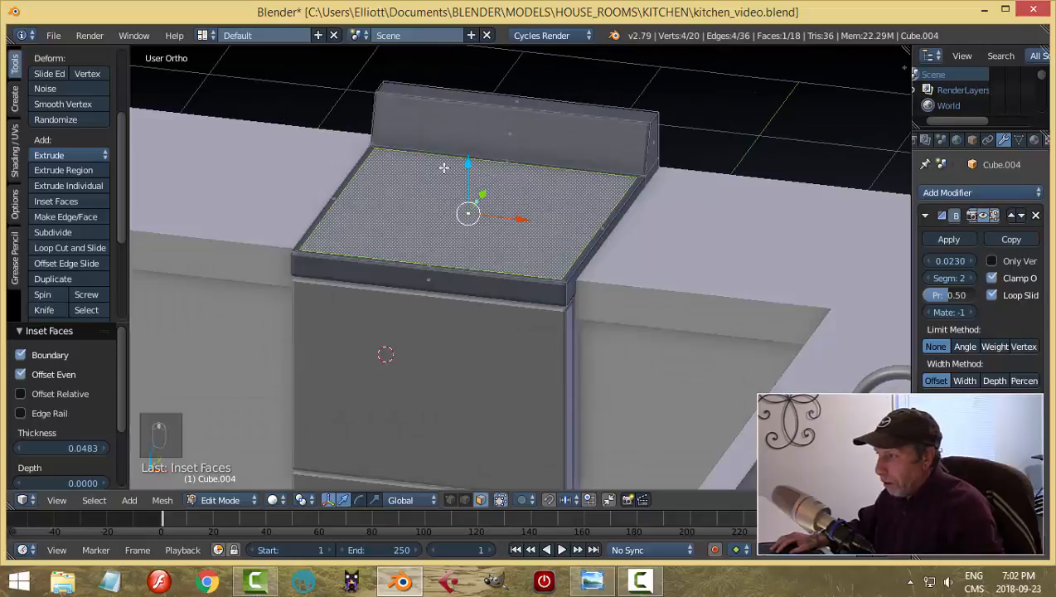
Step: Extrude the inset stovetop face down 0.041 along Z and scale it to 0.954
key("e")
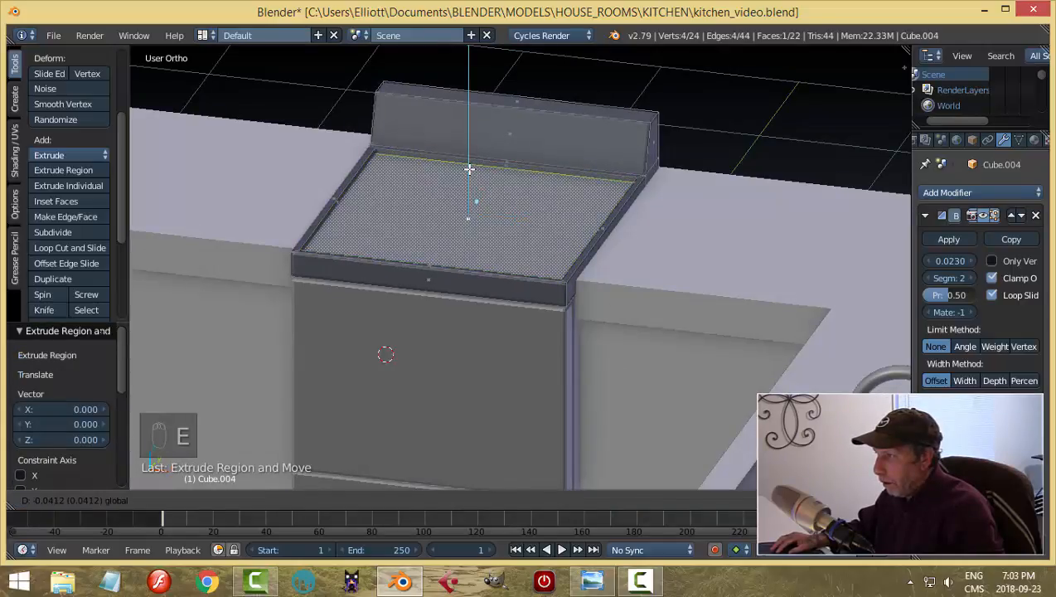
left_click(472, 171)
key("s")
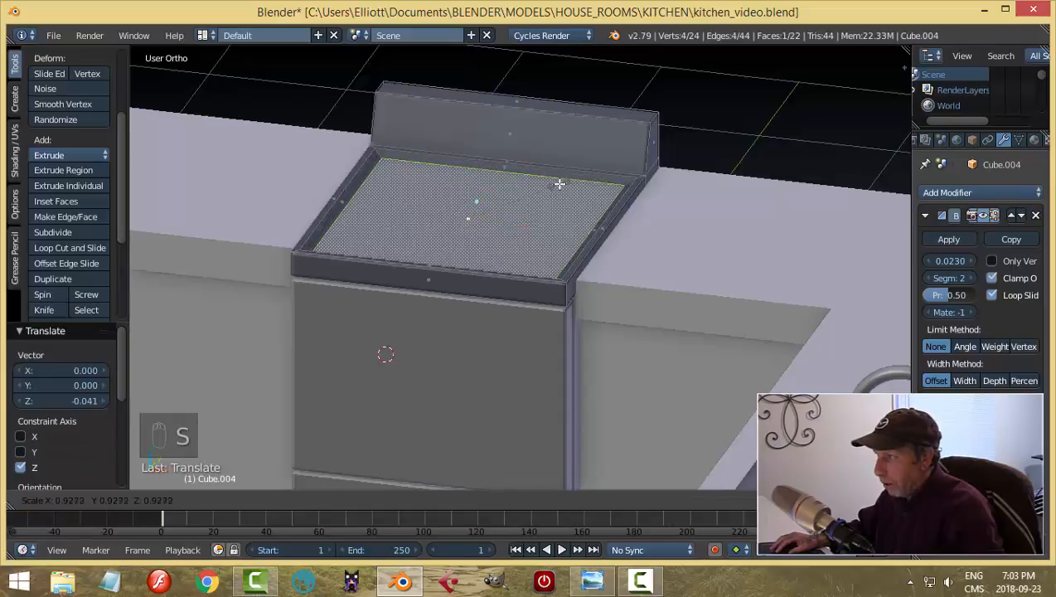
left_click(563, 185)
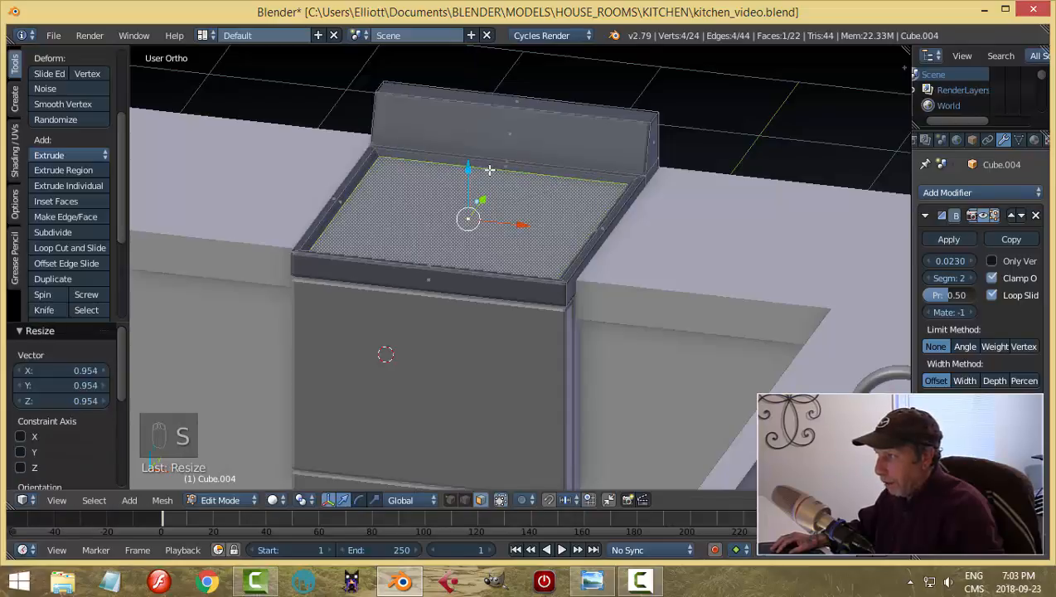
Step: Raise the recessed stovetop face slightly along Z, return to Object Mode, and deselect everything
left_click_drag(475, 171, 472, 166)
key("a")
key("Tab")
left_click(408, 177)
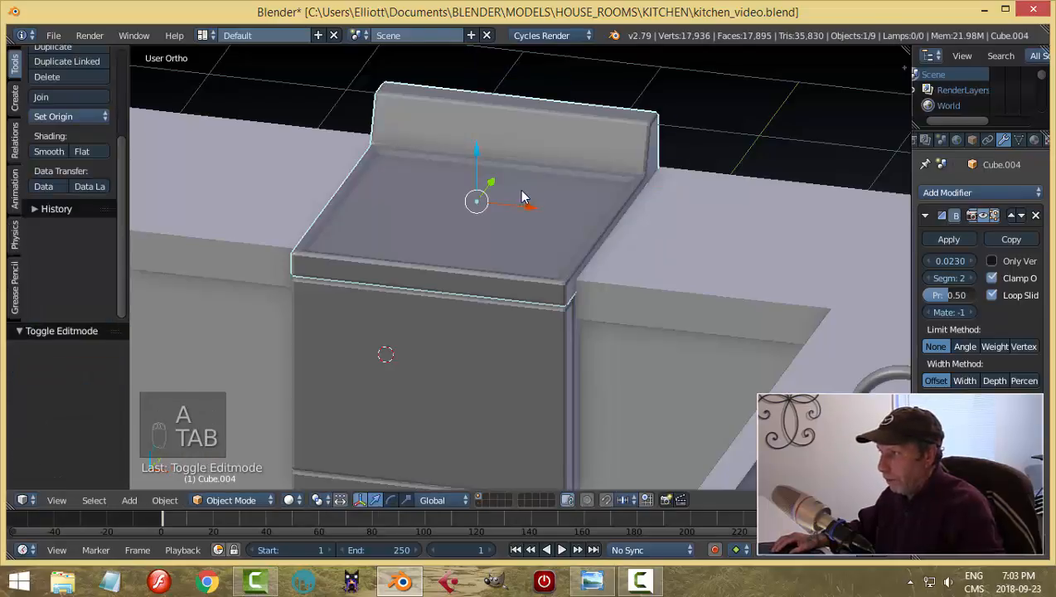
scroll(540, 193, "down", 2)
key("a")
Step: Examine the recessed stovetop and compare it with the stove in the reference image kitchen2.png in Windows Photo Viewer
middle_click_drag(543, 199, 540, 223)
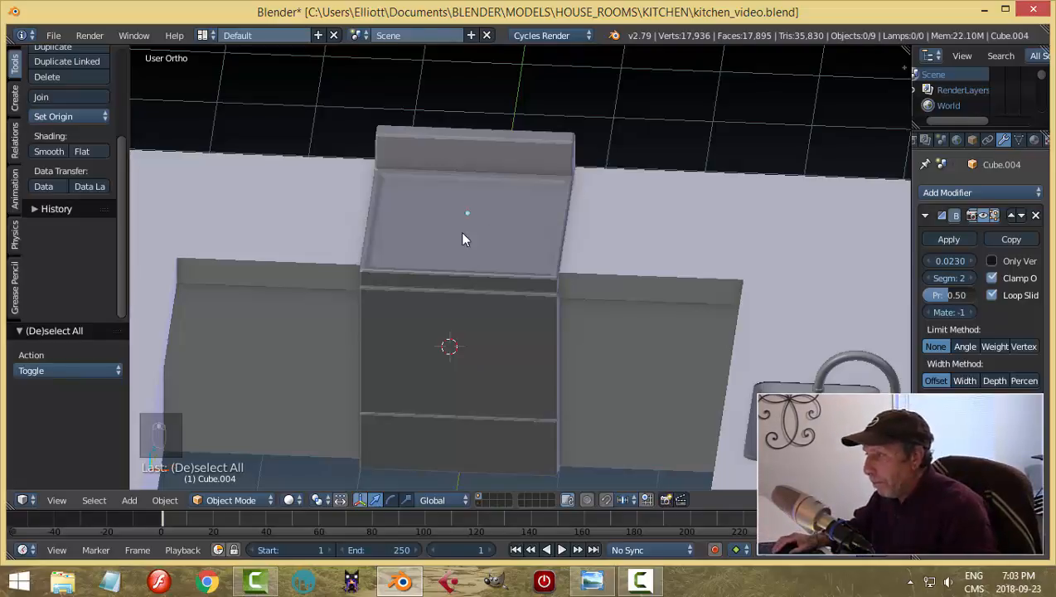
middle_click_drag(463, 239, 421, 153)
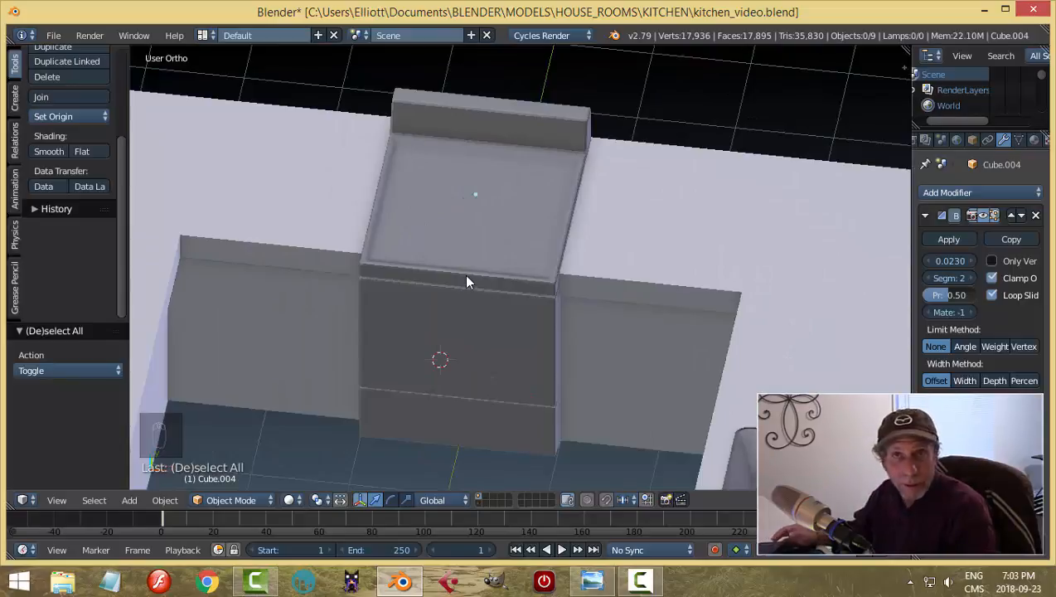
left_click(590, 582)
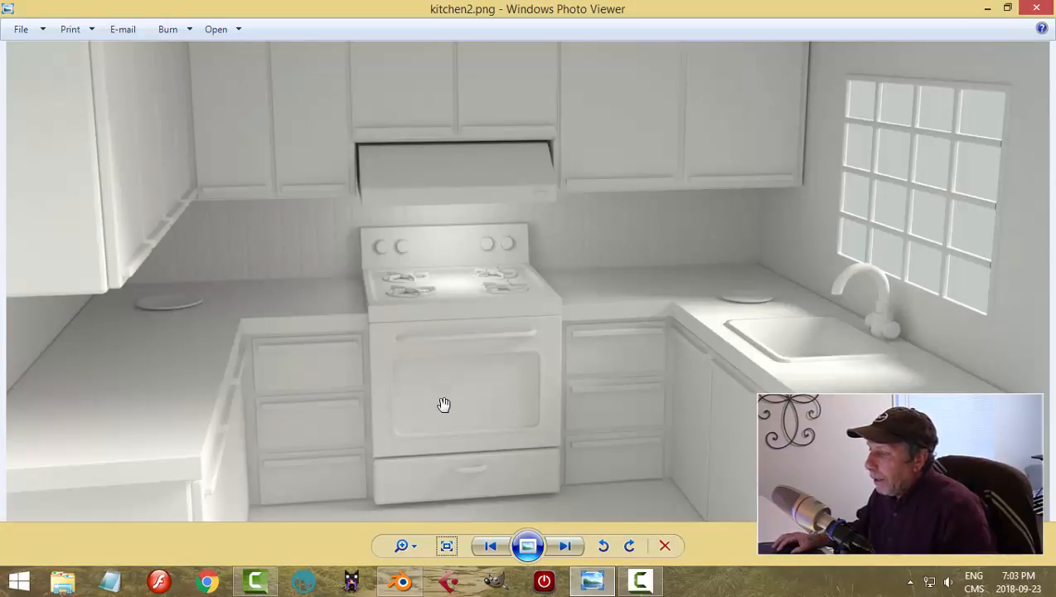
left_click(394, 580)
Step: Select the stovetop and snap the 3D cursor to it
middle_click_drag(491, 362, 495, 225)
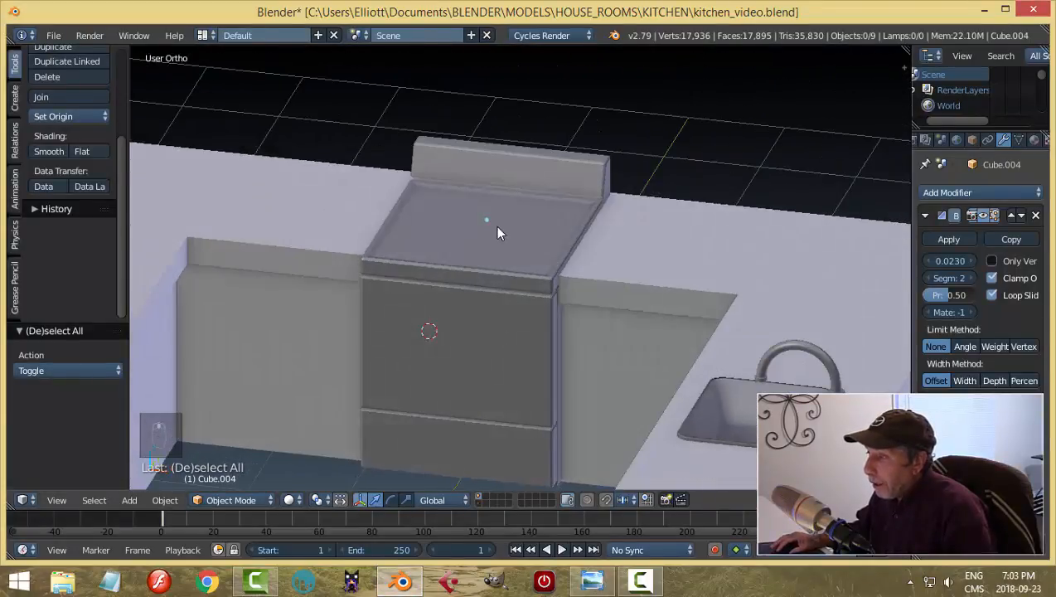
right_click(495, 225)
middle_click_drag(502, 303, 474, 330)
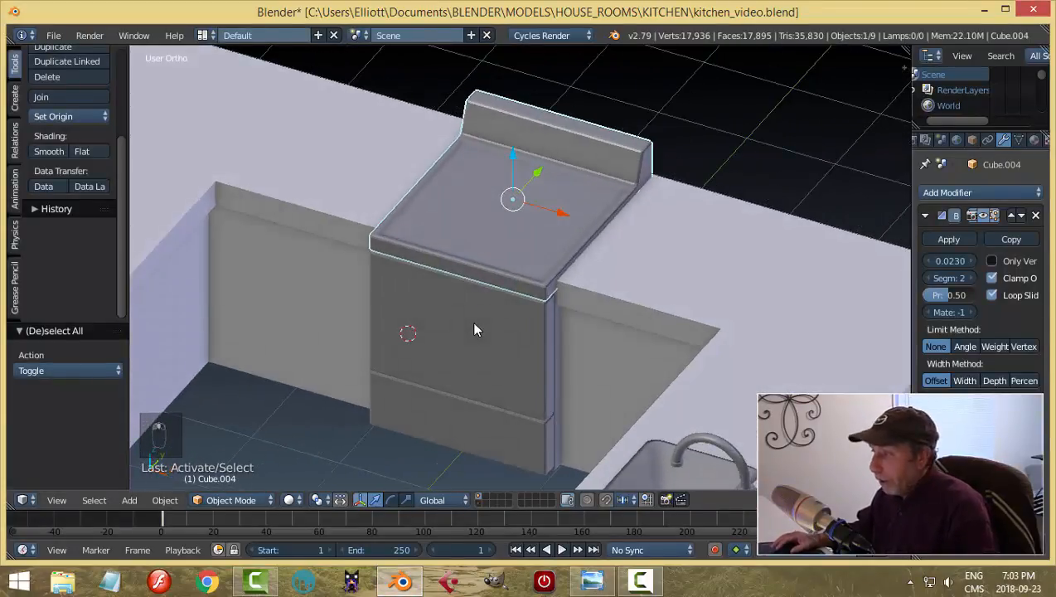
key("shift+s")
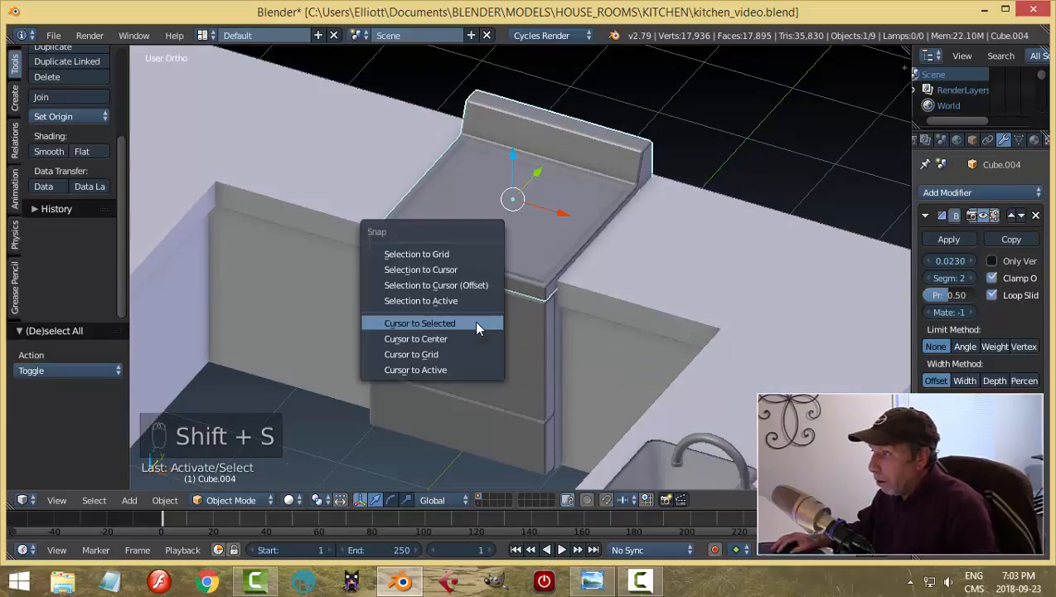
left_click(477, 325)
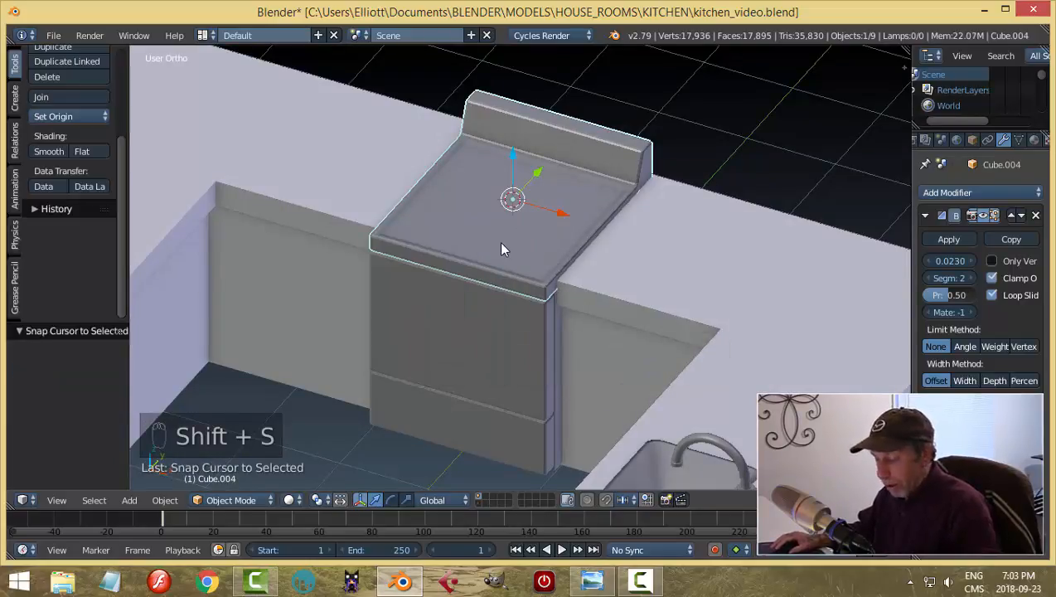
Step: Add a cylinder mesh with 32 vertices at the 3D cursor on the stovetop
key("shift+a")
mouse_move(501, 244)
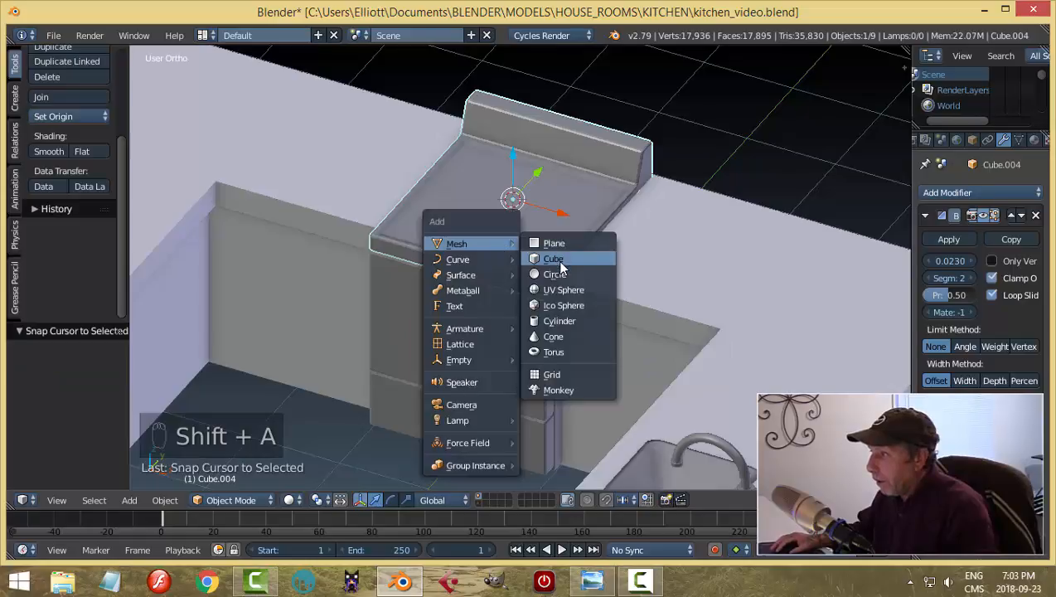
left_click(554, 321)
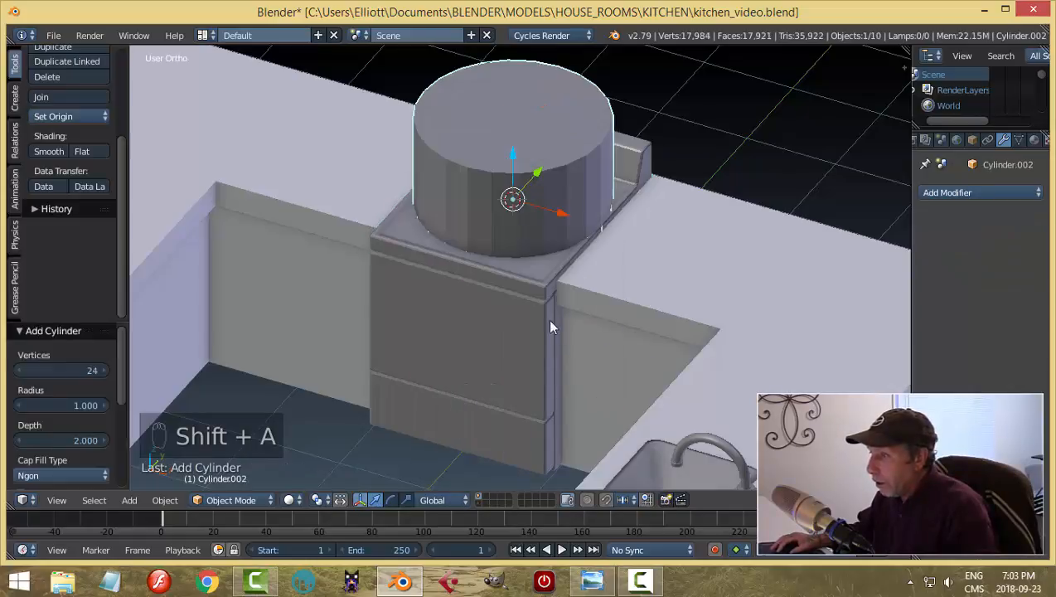
left_click(72, 368)
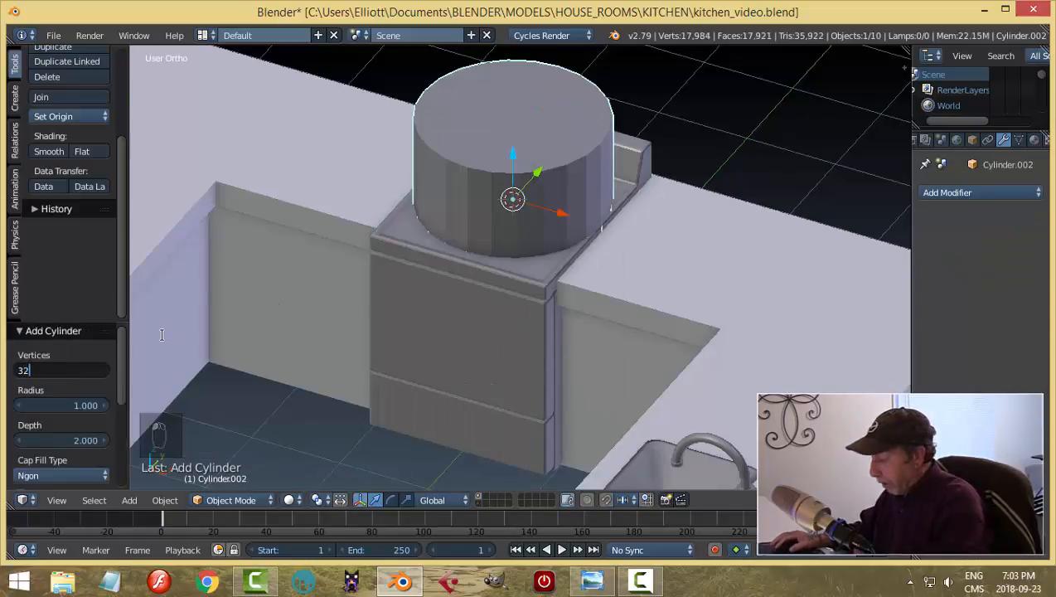
key("Return")
Step: Scale the cylinder's mesh uniformly in Edit Mode to about 0.27 of its size
key("Tab")
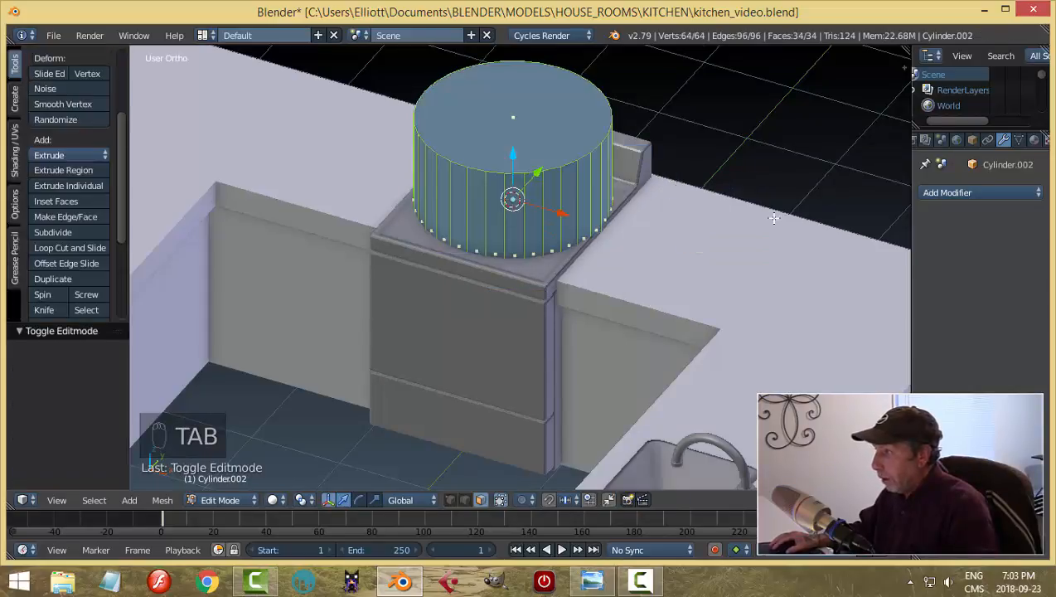
key("s")
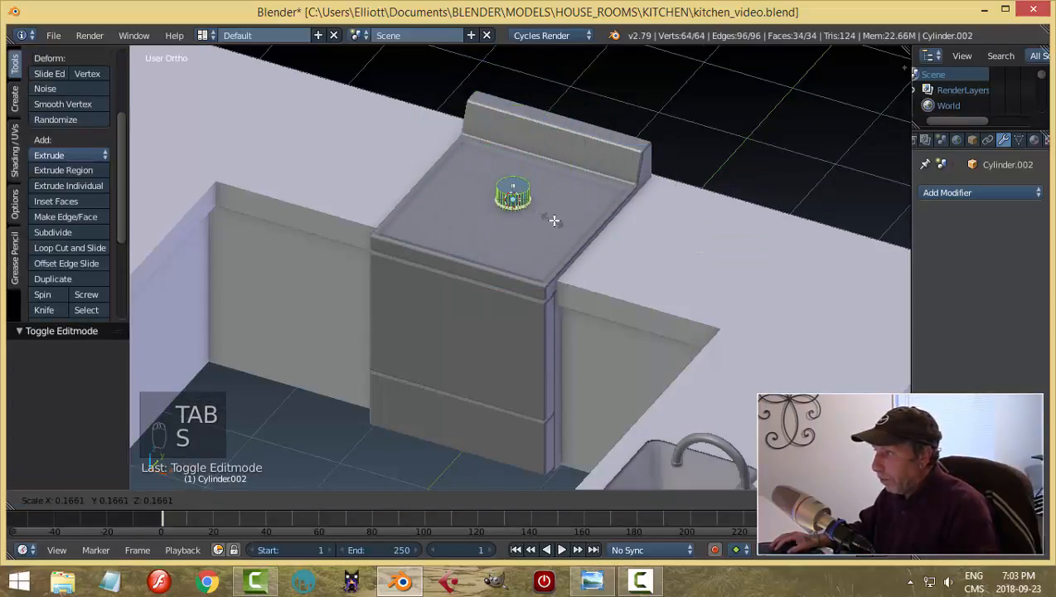
left_click(580, 228)
Step: Move the cylinder mesh toward the stovetop's rear left corner, about -0.52 along X and 0.27 along Y
key("KP_7")
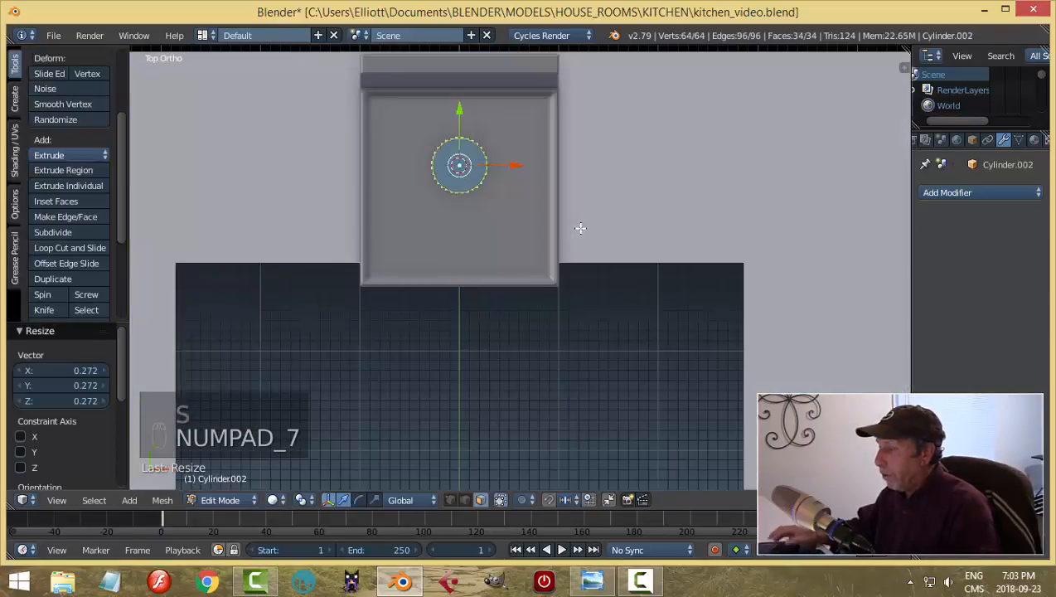
left_click_drag(523, 170, 473, 175)
left_click(472, 175)
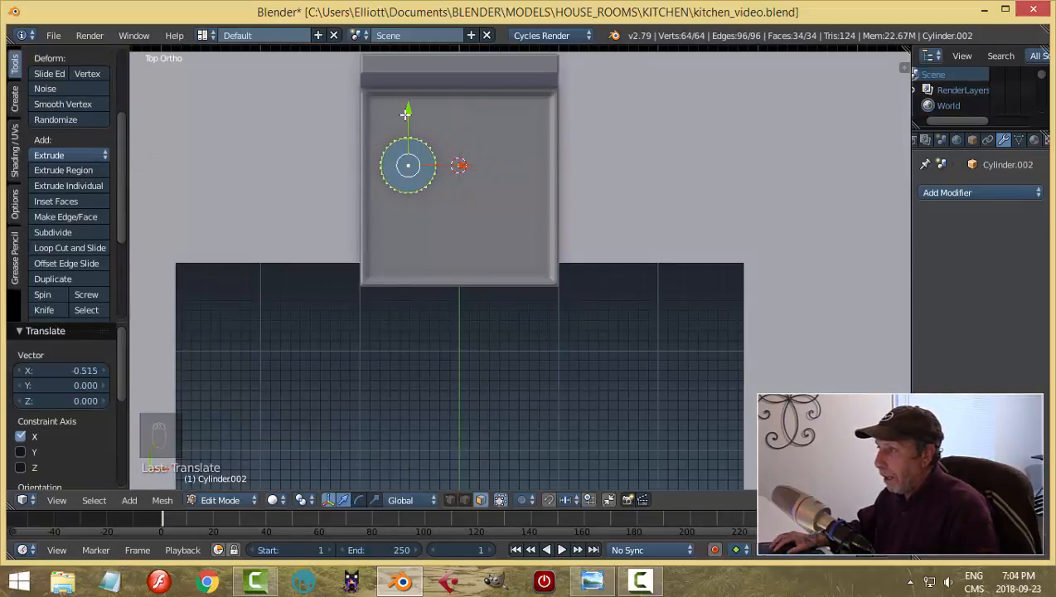
left_click_drag(405, 114, 406, 87)
middle_click_drag(537, 205, 451, 108)
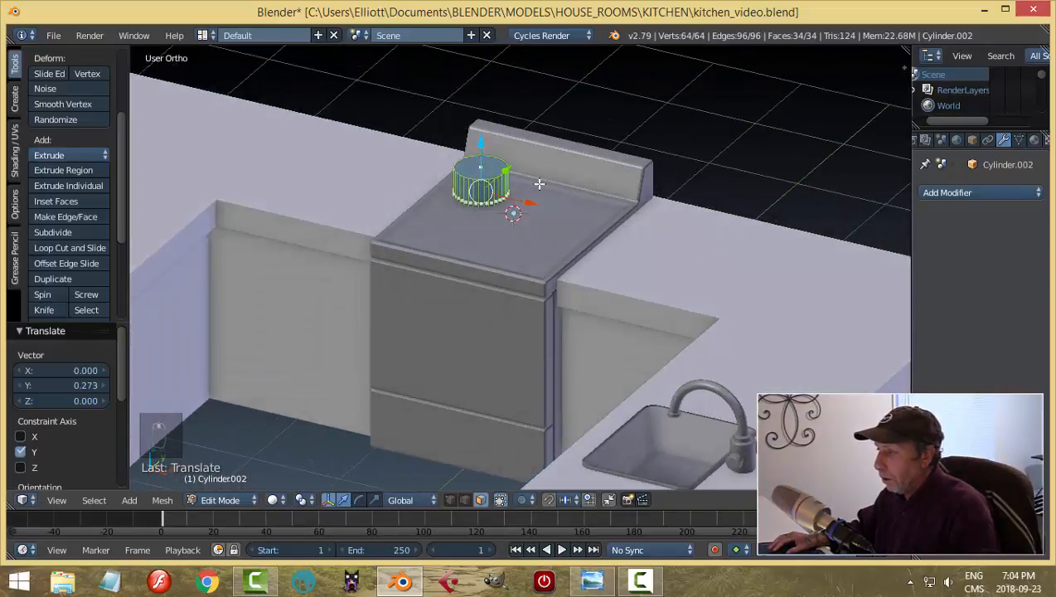
Step: Return to Object Mode and set the cylinder's origin to its geometry
key("Tab")
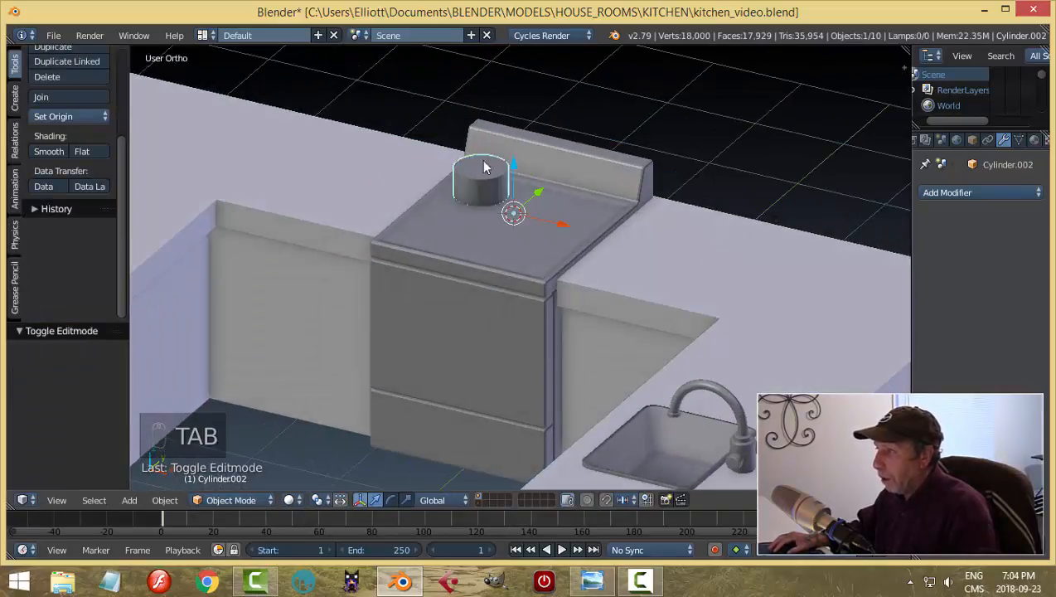
left_click(72, 116)
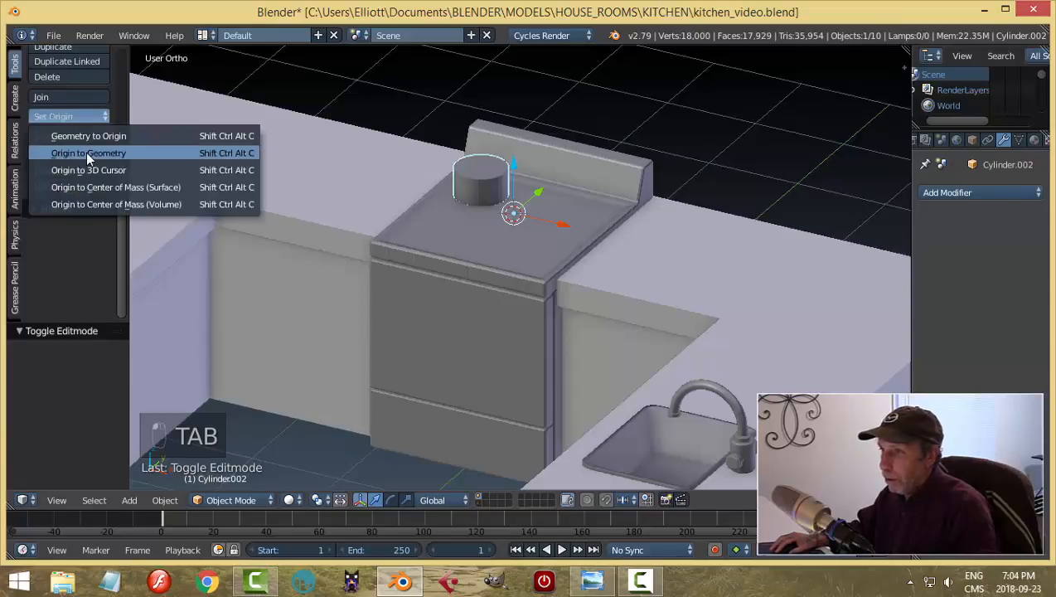
left_click(86, 152)
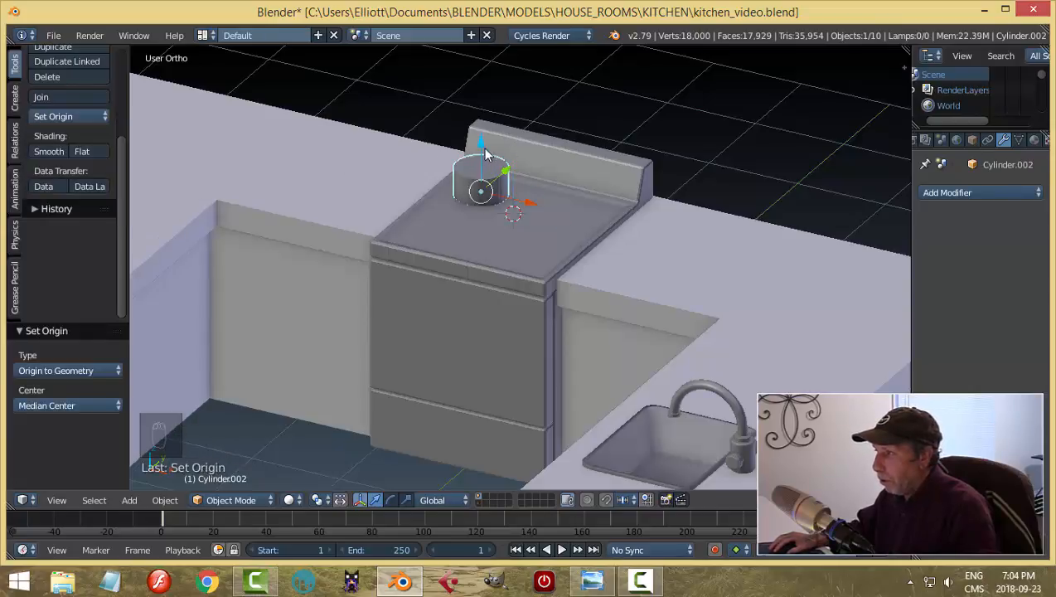
Step: Raise the cylinder about 0.14 and a further 0.02 along Z, checking its depth in front wireframe view before restoring solid shading
left_click_drag(486, 155, 482, 130)
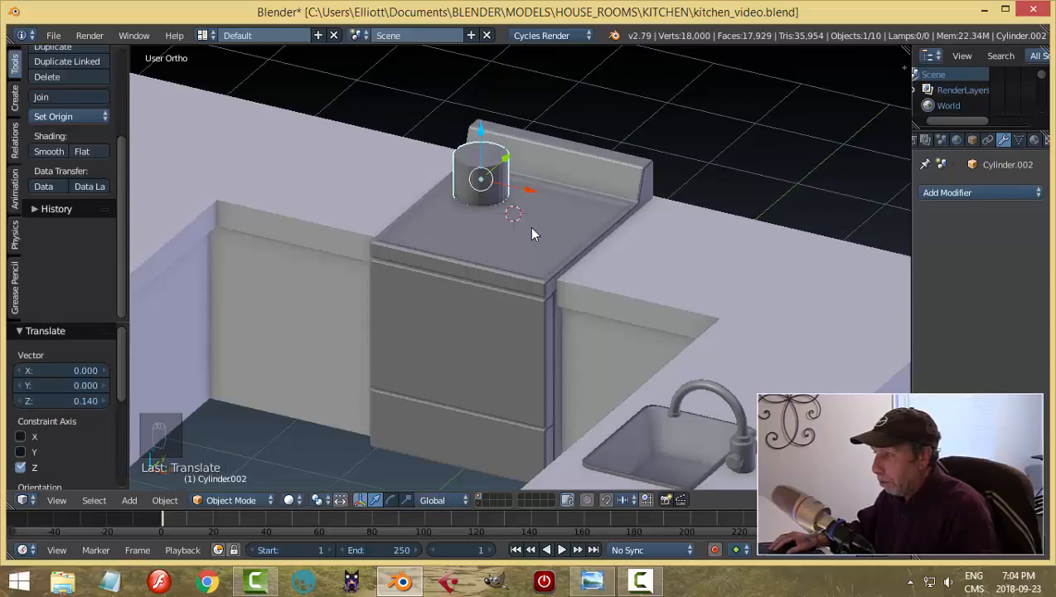
middle_click_drag(532, 233, 551, 202)
key("z")
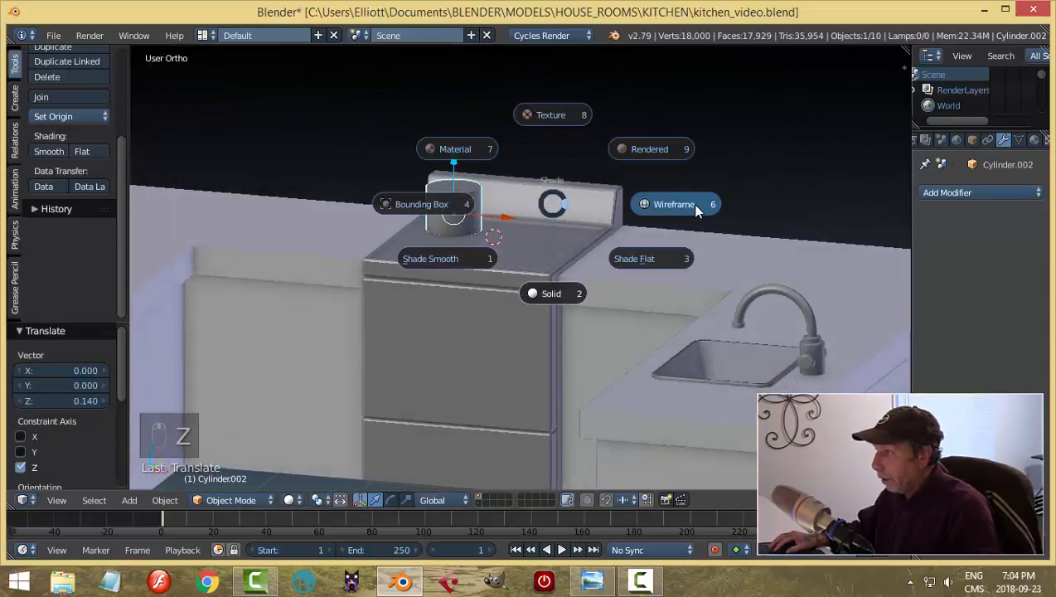
left_click(694, 208)
middle_click_drag(619, 252, 637, 246)
key("KP_1")
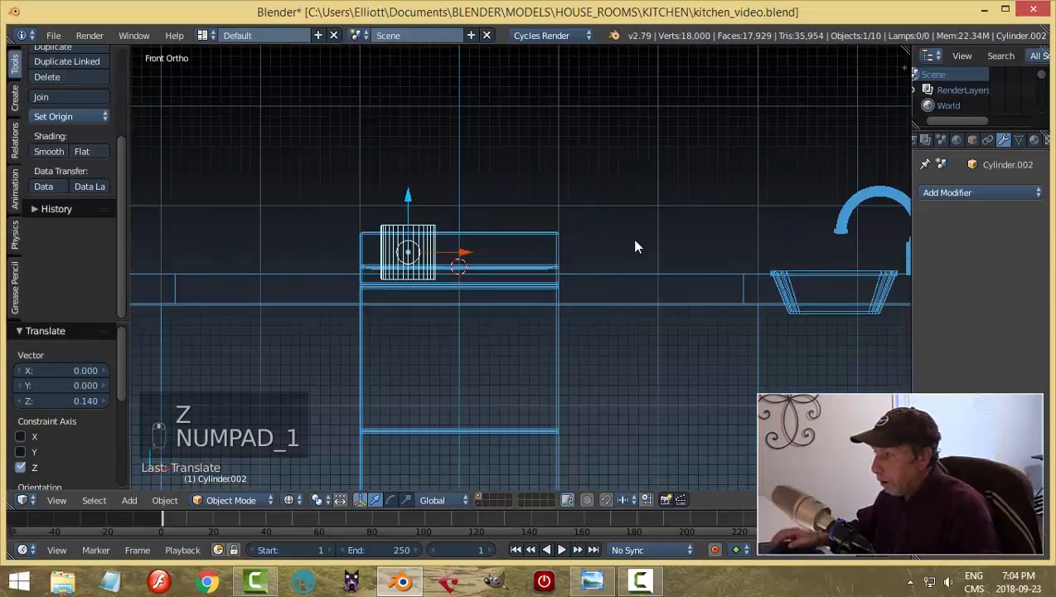
scroll(431, 269, "up", 1)
left_click_drag(388, 199, 384, 192)
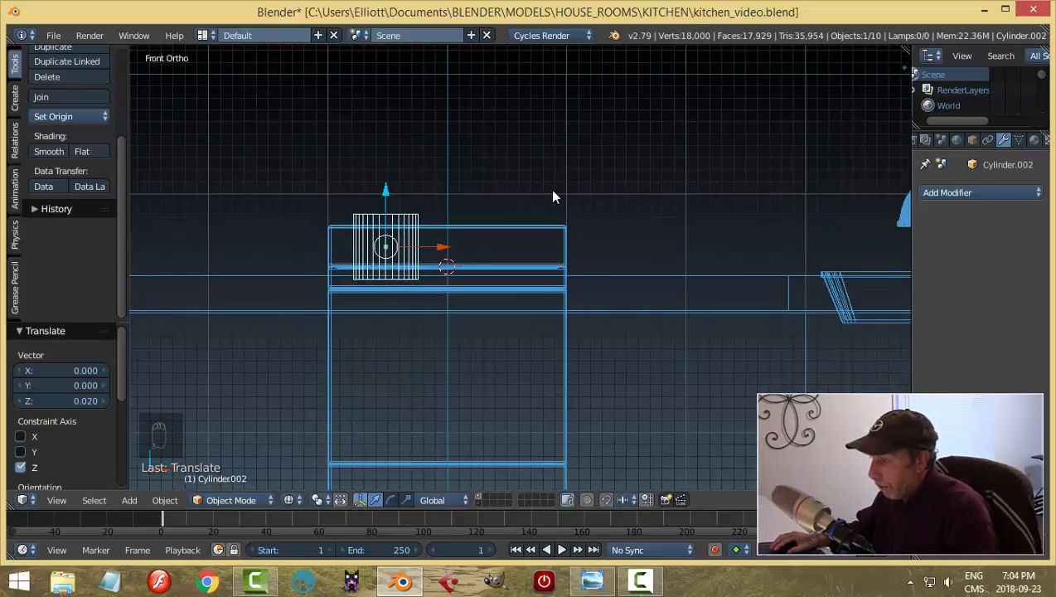
key("z")
left_click(551, 277)
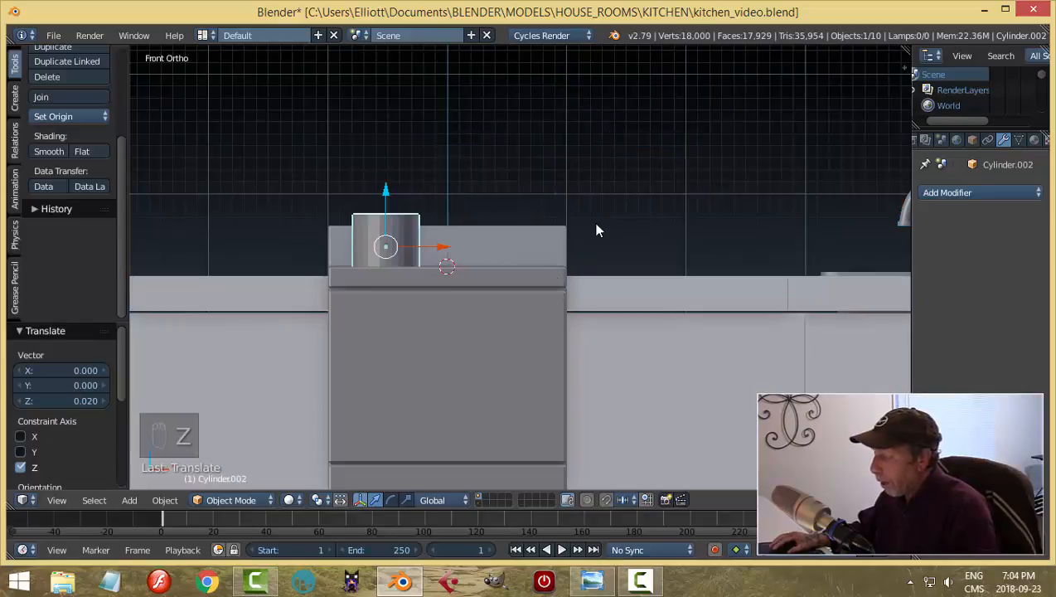
Step: Duplicate the cylinder about 1.03 along X to the stovetop's rear right corner
key("KP_7")
scroll(454, 196, "down", 1)
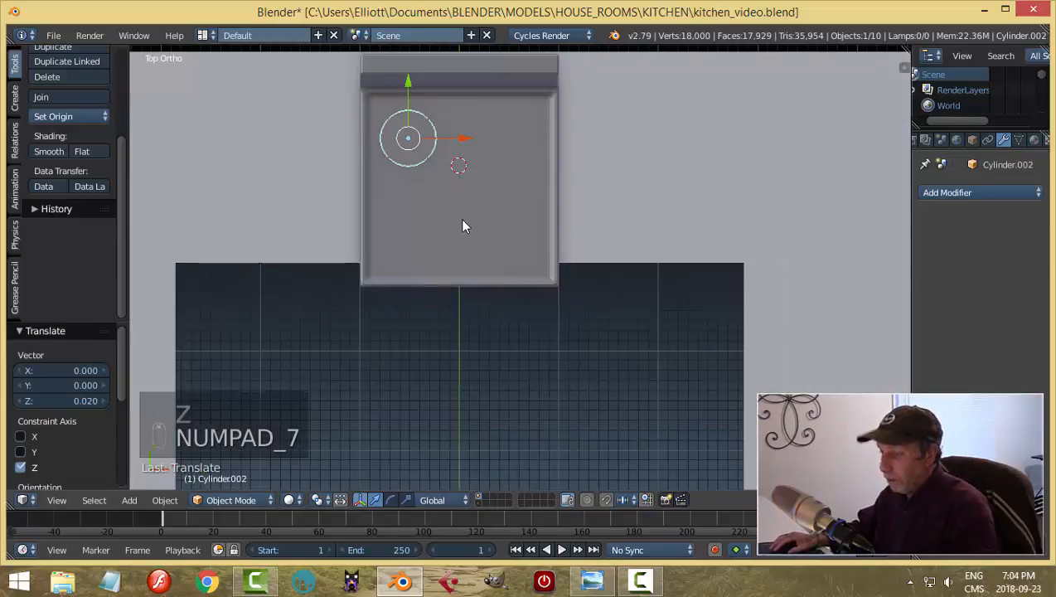
key("shift+d")
key("x")
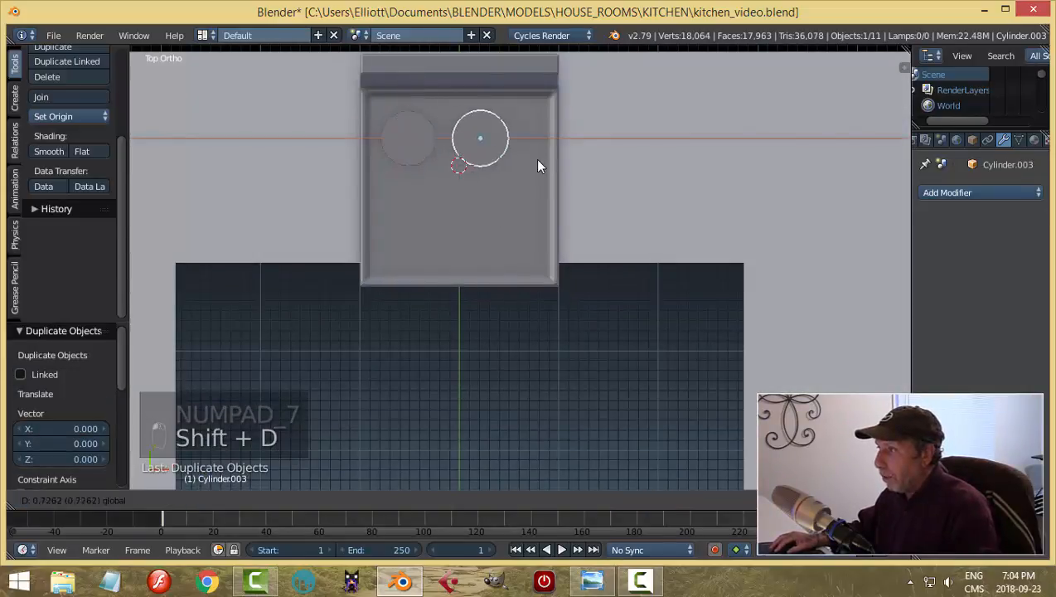
left_click(560, 168)
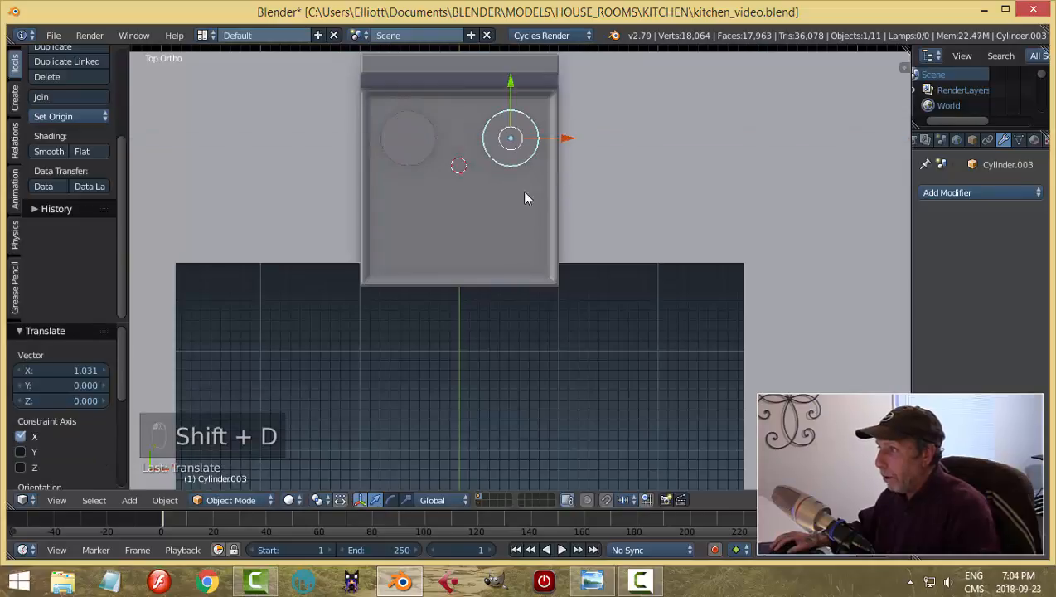
Step: Duplicate both rear cylinders about 0.91 along negative Y to the front of the stovetop, and deselect everything
right_click(409, 152, "shift")
key("shift+d")
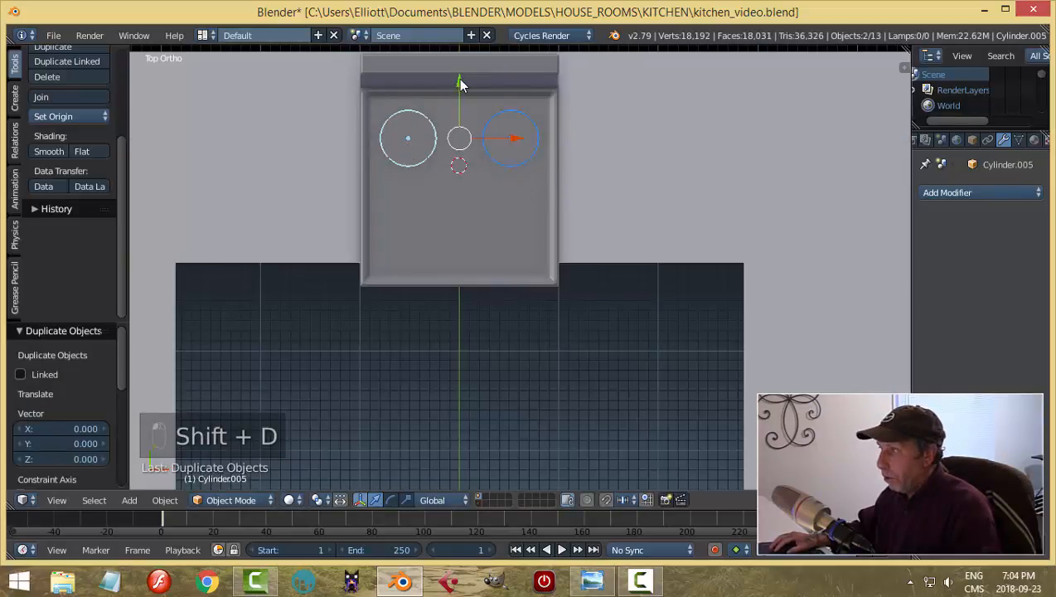
key("y")
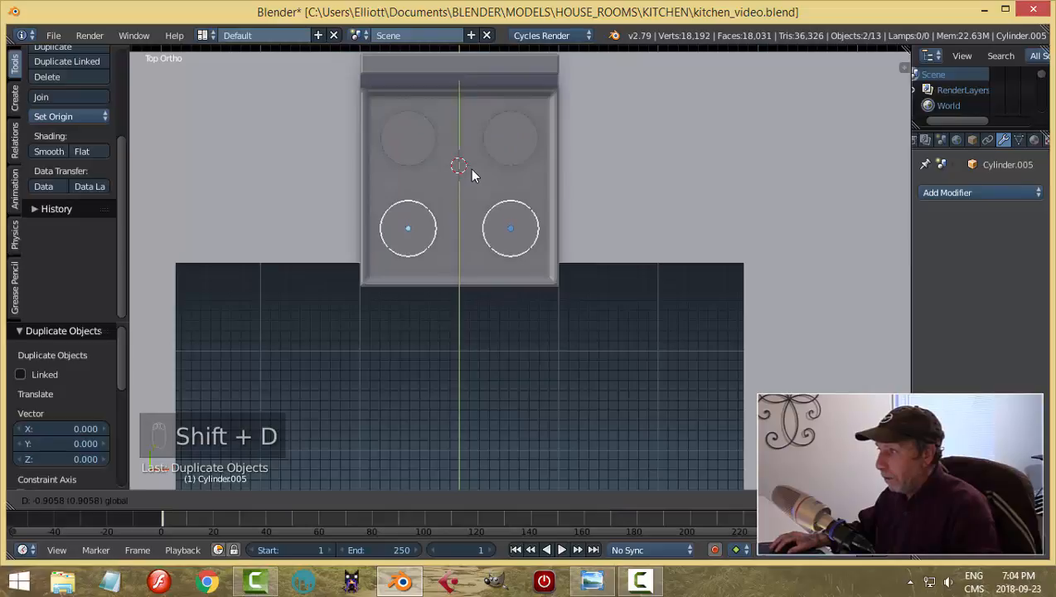
left_click(469, 169)
key("a")
middle_click_drag(650, 207, 550, 217)
Step: Join the four stovetop cylinders into one object and set its origin to the geometry
right_click(427, 130)
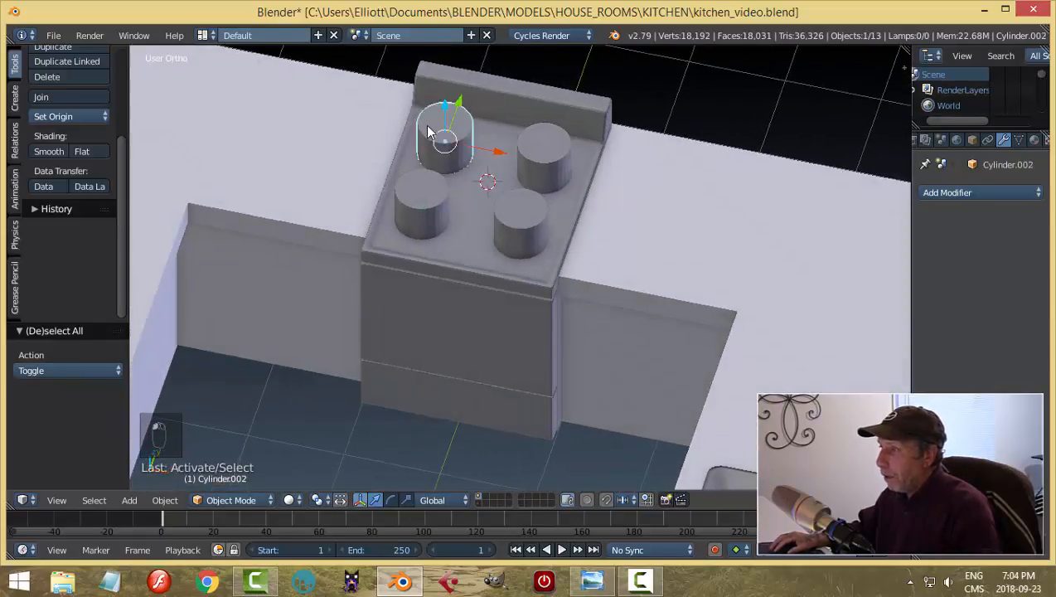
right_click(444, 198, "shift")
right_click(521, 207, "shift")
right_click(545, 157, "shift")
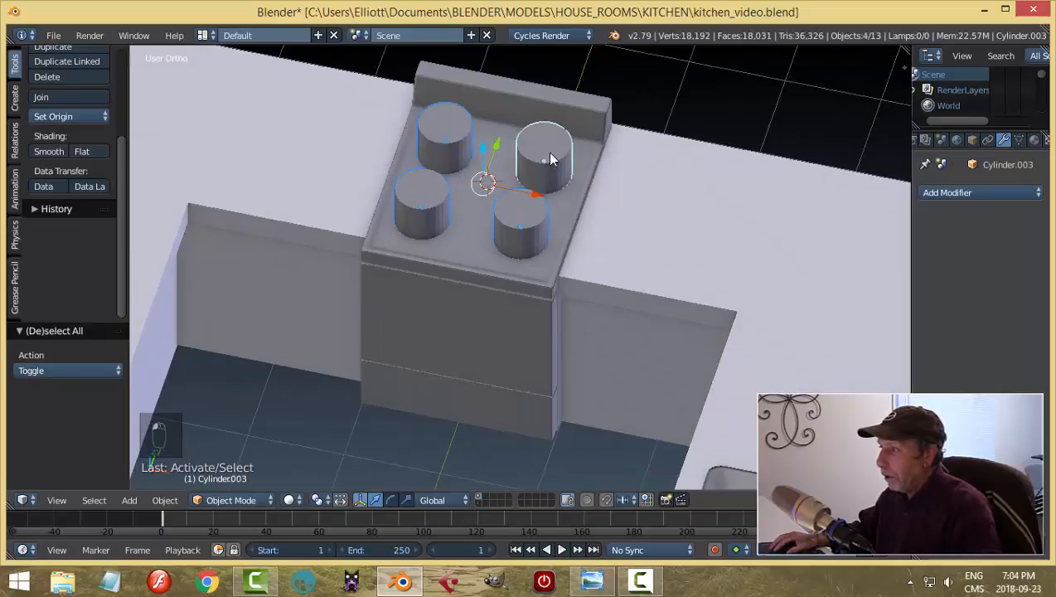
key("ctrl+j")
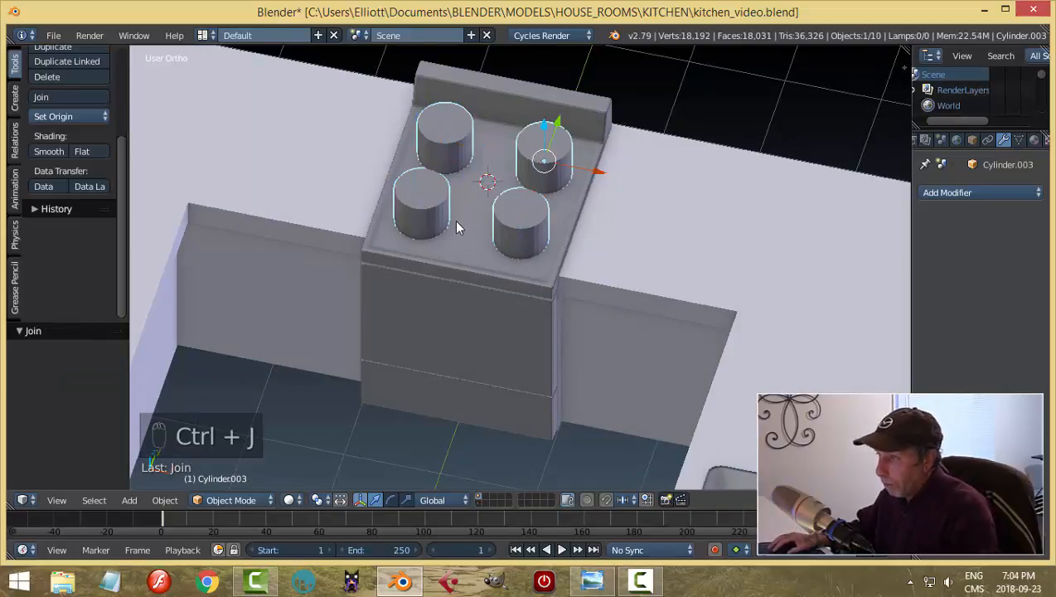
left_click(66, 116)
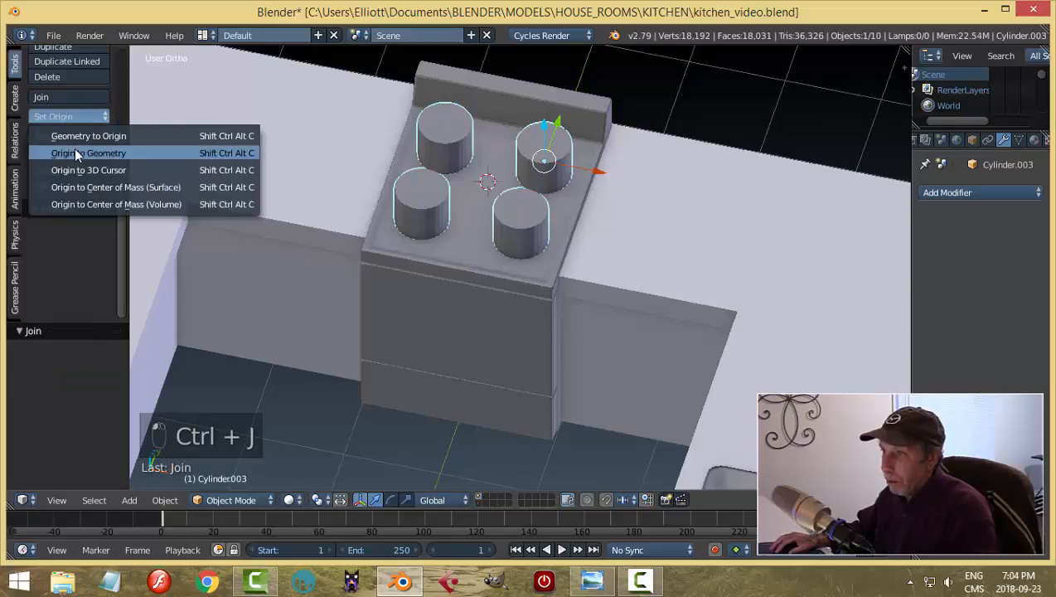
left_click(76, 153)
Step: Widen the four cylinders to about 1.12 around individual origins without changing their height, return to Object Mode, and deselect everything
key("Tab")
left_click(641, 218)
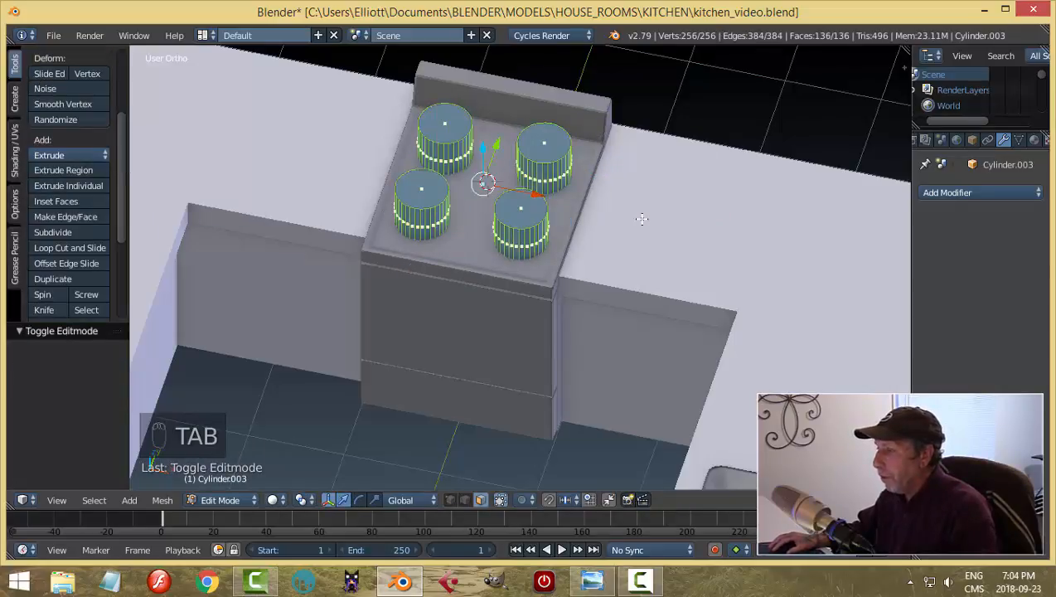
left_click(311, 503)
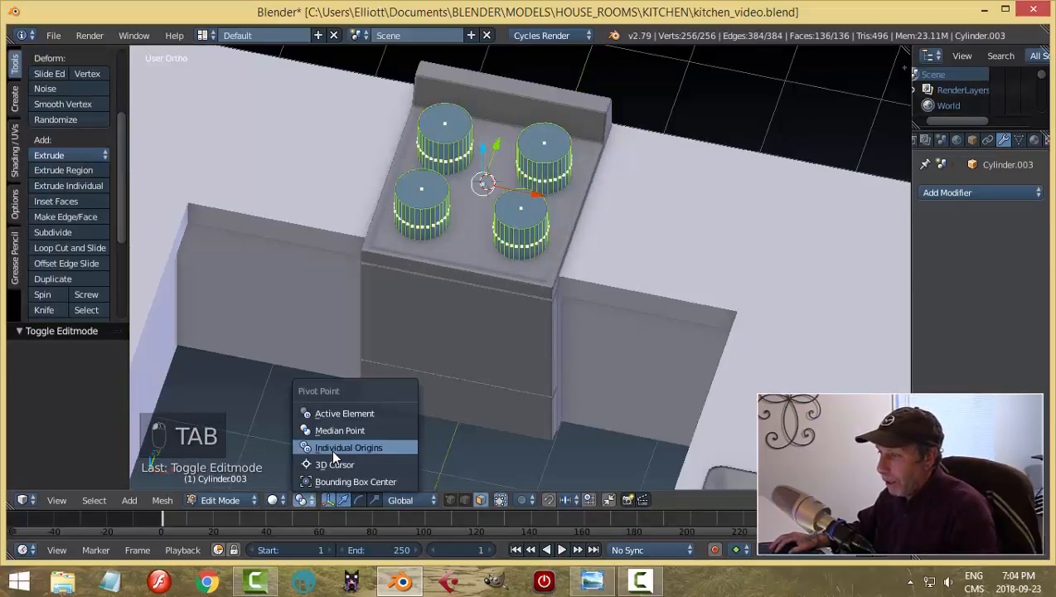
left_click(336, 446)
middle_click_drag(520, 313, 502, 214)
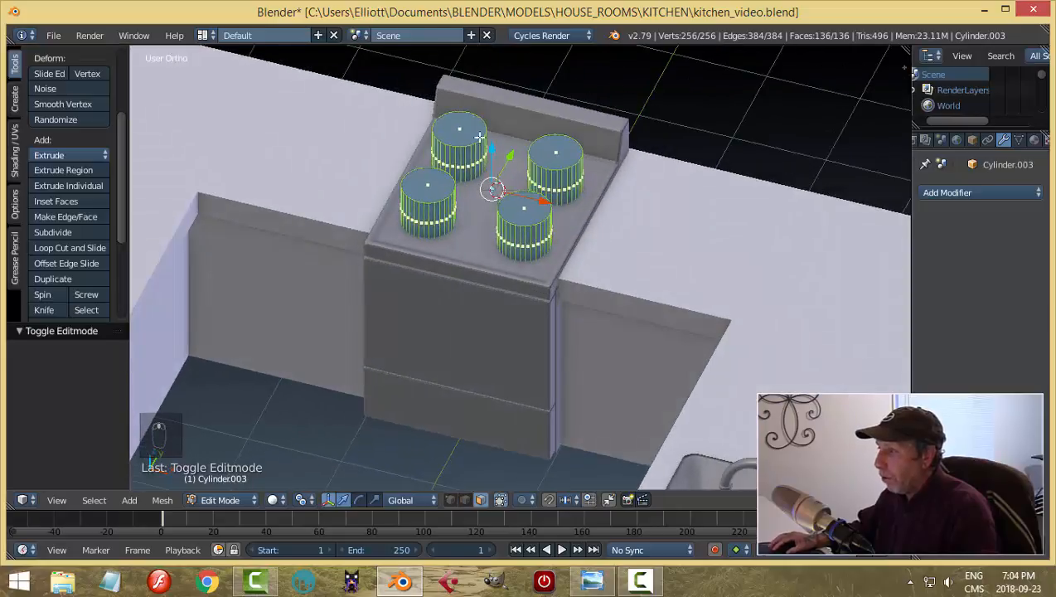
middle_click_drag(526, 278, 502, 154)
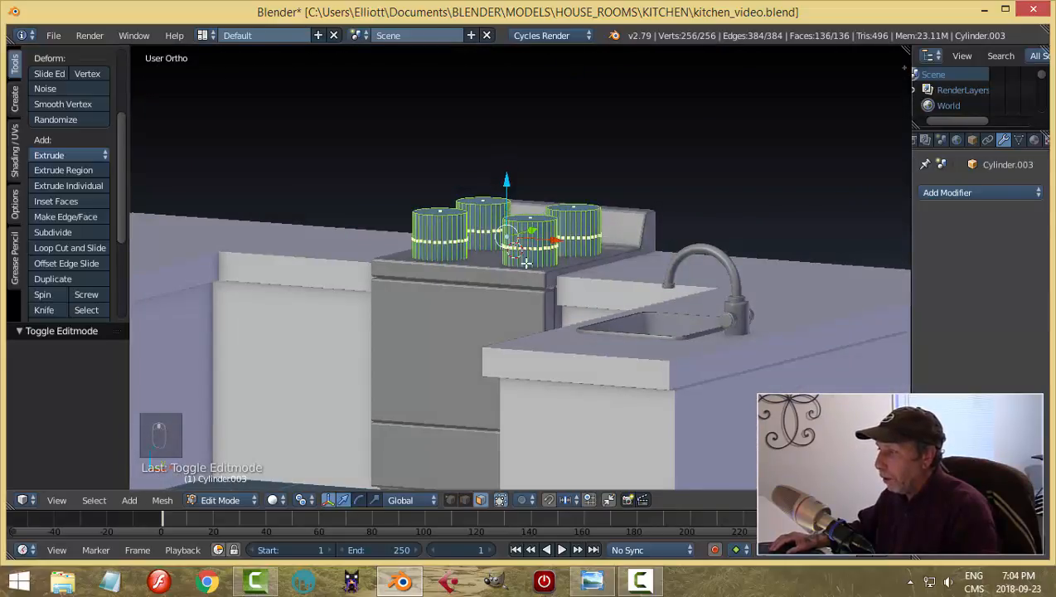
middle_click_drag(526, 263, 534, 274)
key("s")
key("shift+z")
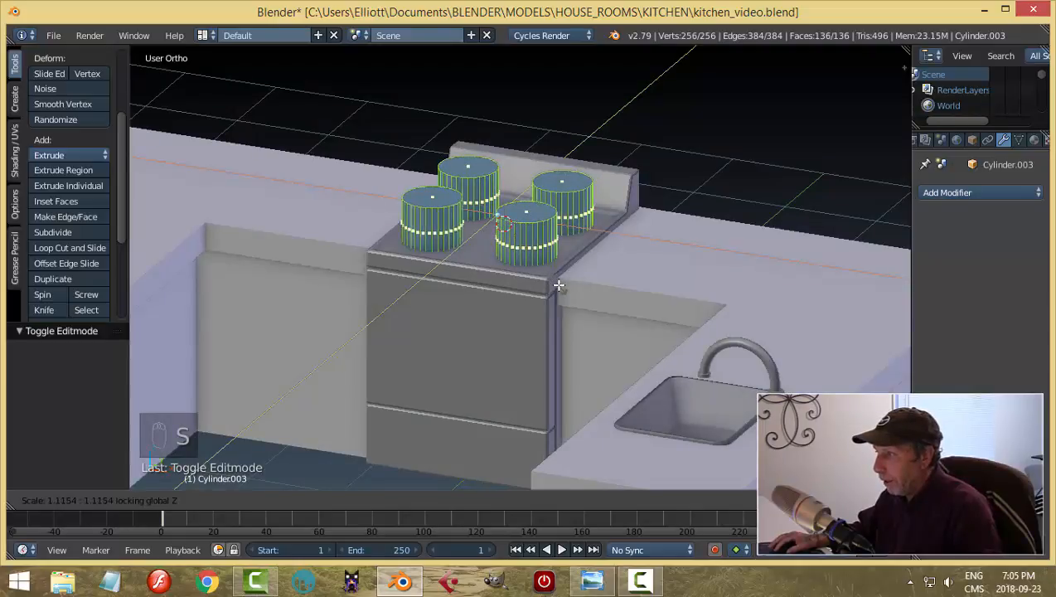
left_click(624, 270)
middle_click_drag(622, 276, 618, 358)
key("Tab")
left_click(535, 303)
key("a")
Step: Shift the two right-hand cylinders -0.07 along X in Edit Mode, deselect them, and return to Object Mode
right_click(515, 235)
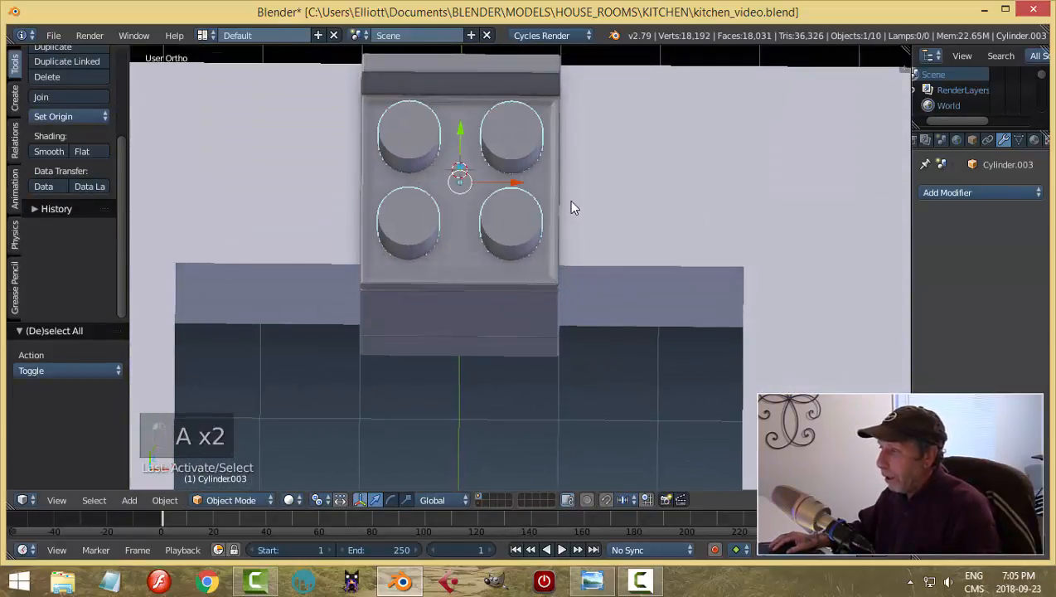
key("Tab")
left_click(674, 200)
right_click(506, 122)
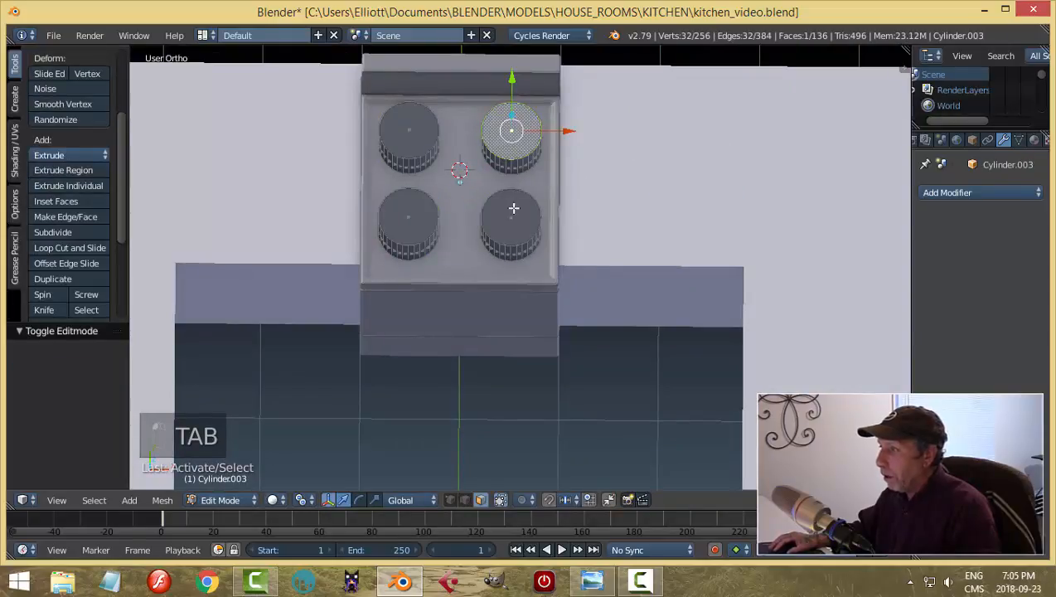
right_click(510, 212, "shift")
key("ctrl+l")
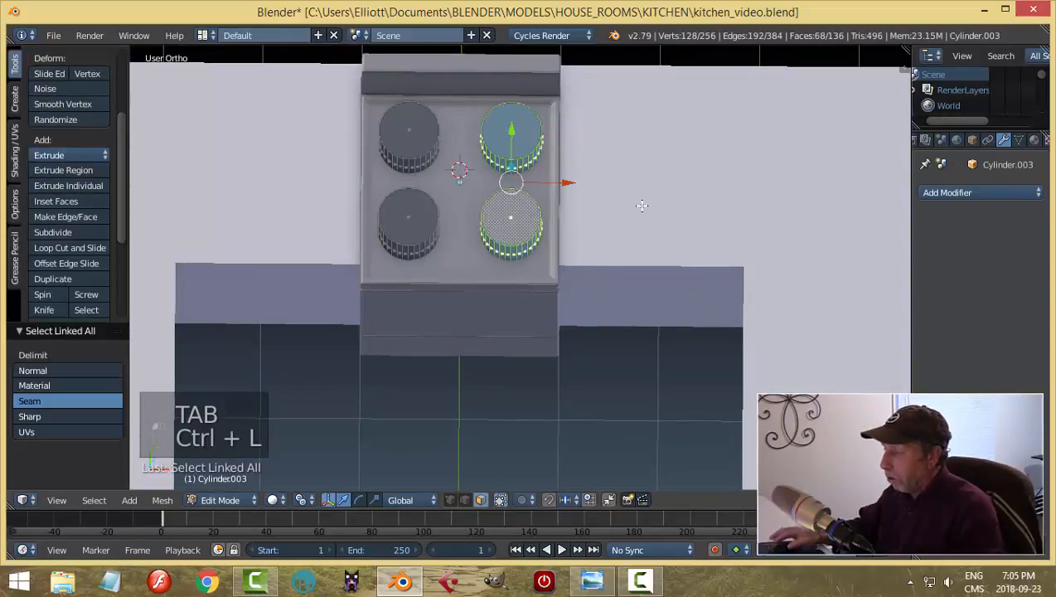
key("g")
key("x")
left_click(557, 180)
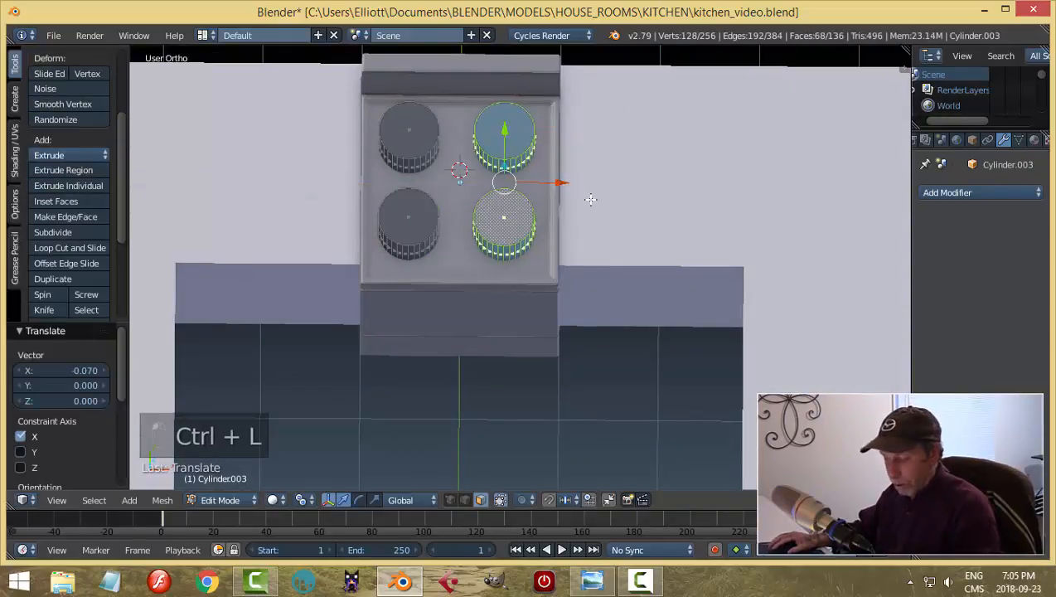
key("a")
key("Tab")
Step: Move the joined cylinders object about 0.05 along X to center it on the stovetop, and deselect it
left_click(487, 206)
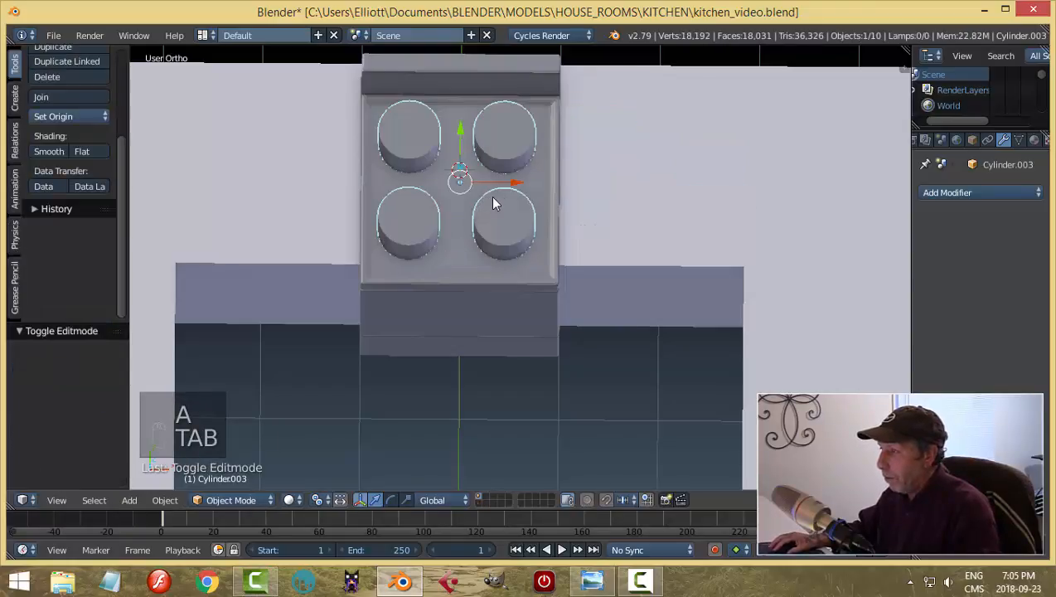
key("g")
key("x")
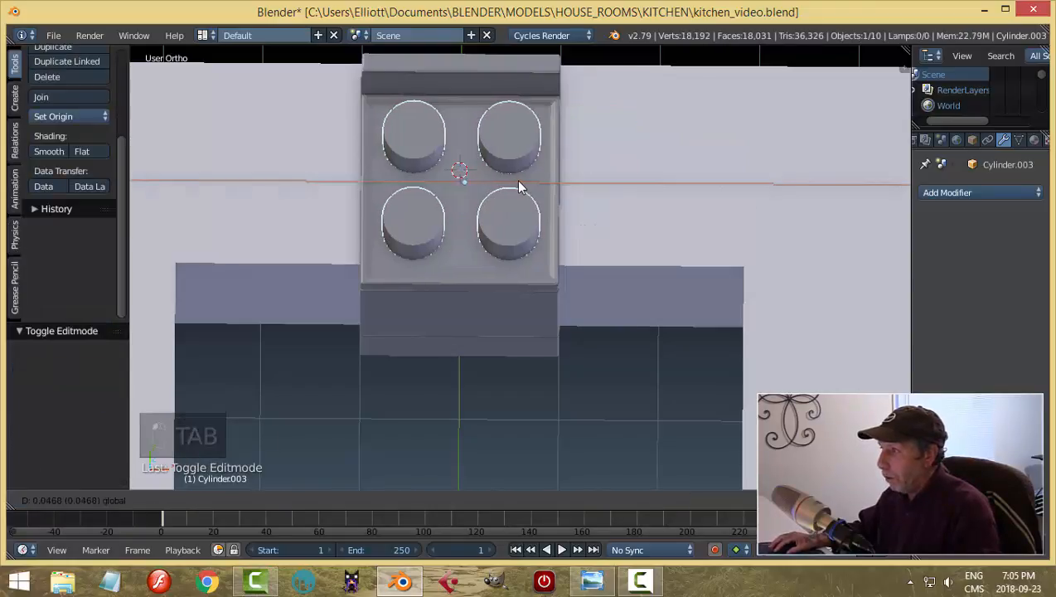
left_click(519, 186)
key("a")
Step: Save the scene over the existing kitchen_video.blend file
middle_click_drag(572, 263, 537, 147)
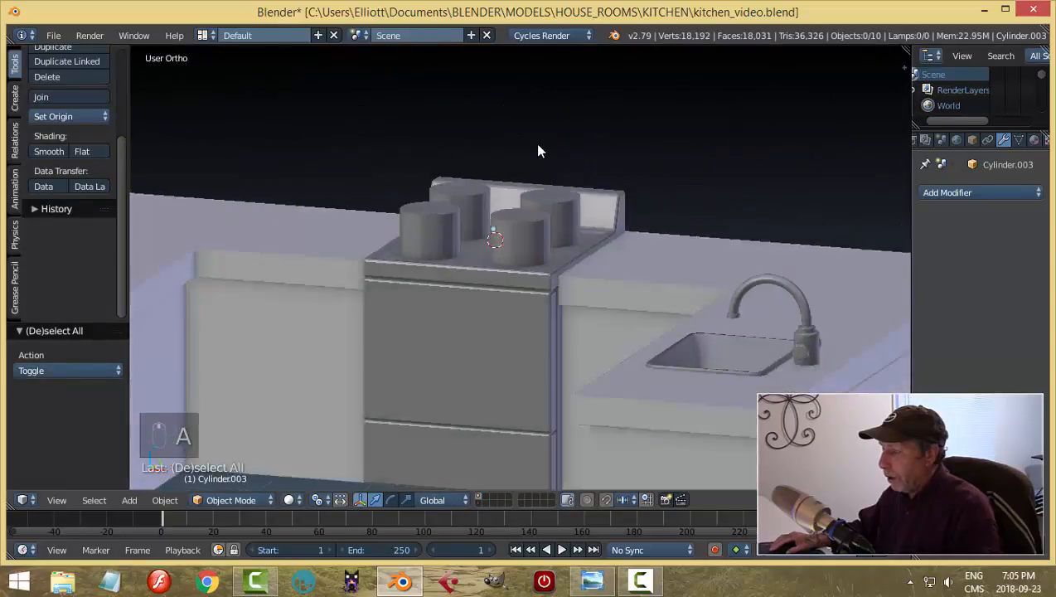
key("ctrl+s")
left_click(534, 142)
Step: Set the joined cylinders' origin to their geometry again and select the stovetop object
middle_click_drag(558, 214, 535, 215)
right_click(536, 226)
left_click(68, 117)
left_click(74, 150)
right_click(507, 259)
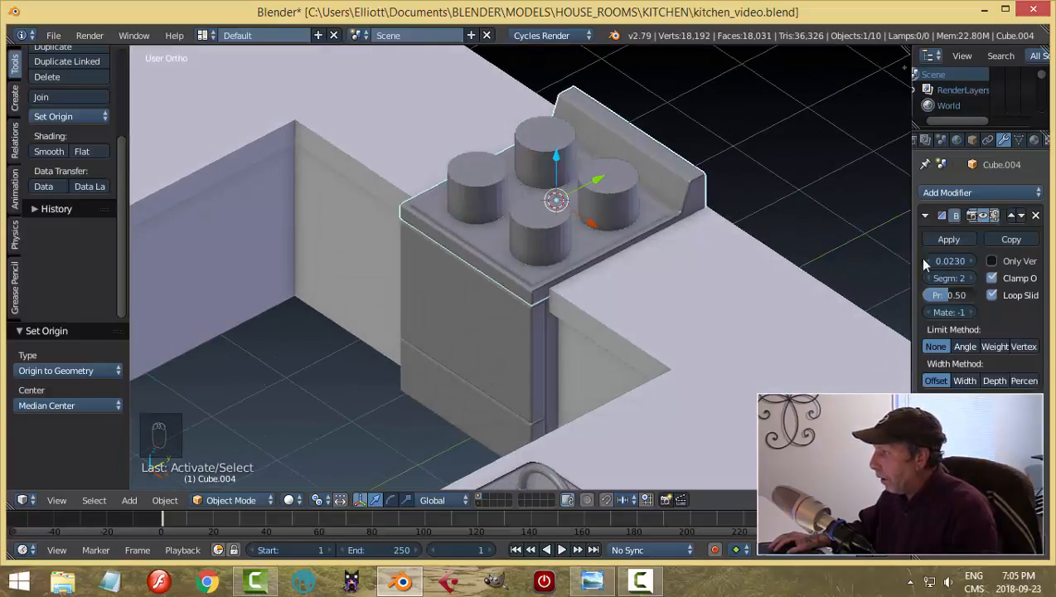
Step: Cut the four joined cylinders out of the stovetop with a Boolean Difference modifier and apply it
left_click(922, 215)
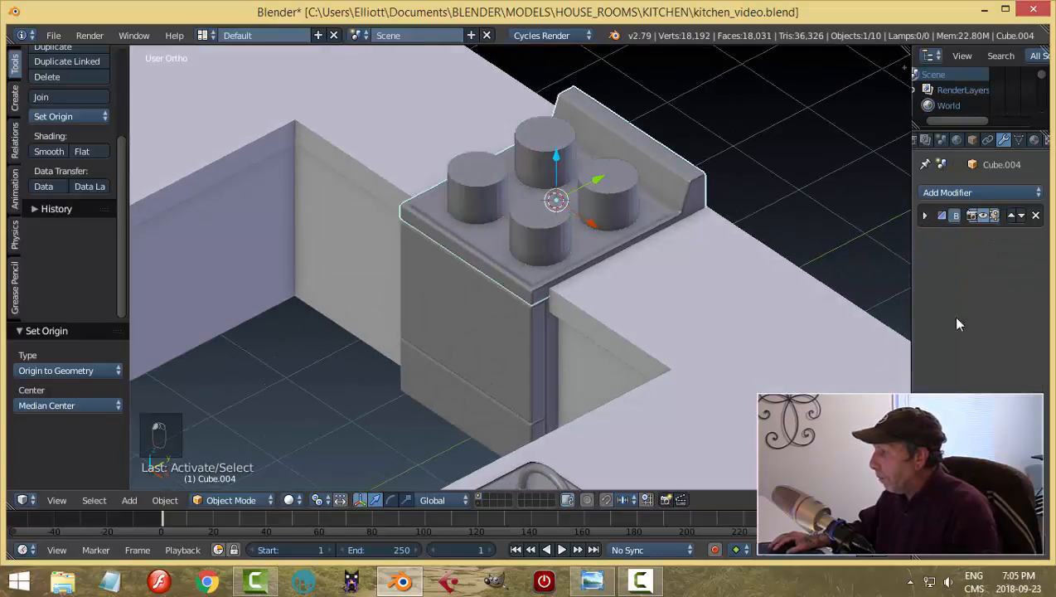
left_click(941, 193)
left_click(742, 258)
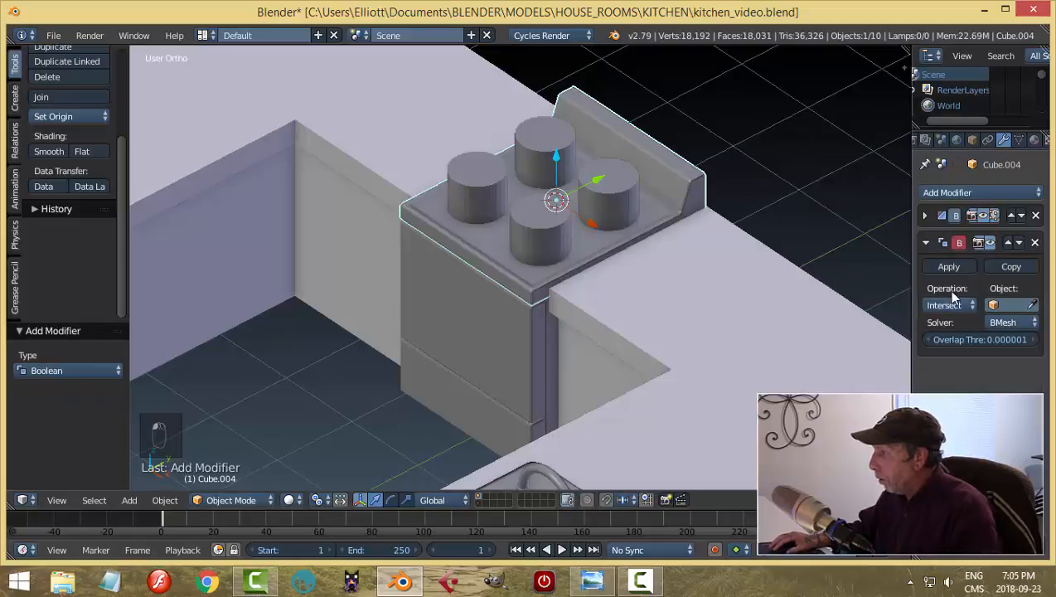
left_click(941, 300)
left_click(926, 248)
left_click(1034, 307)
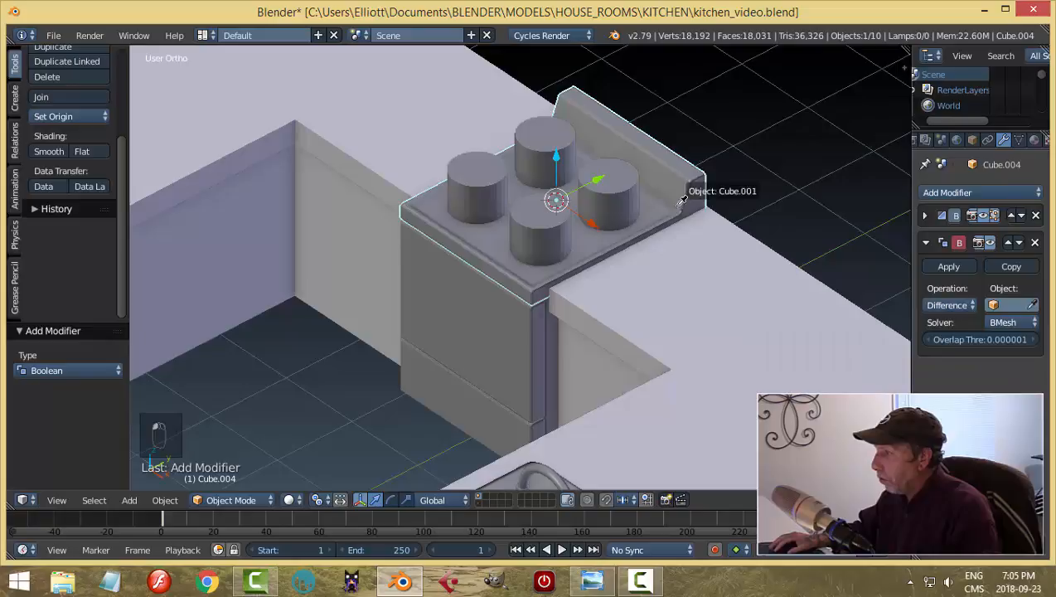
left_click(603, 184)
left_click(924, 266)
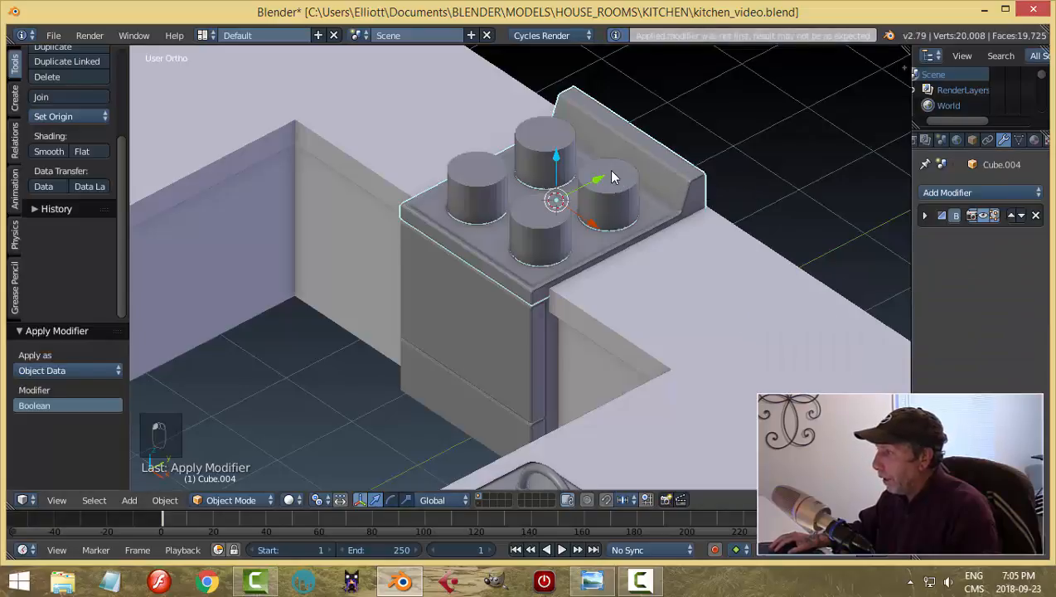
Step: Hide the joined cylinders object to expose the four burner openings in the stovetop
right_click(608, 169)
key("h")
middle_click_drag(574, 175, 667, 165)
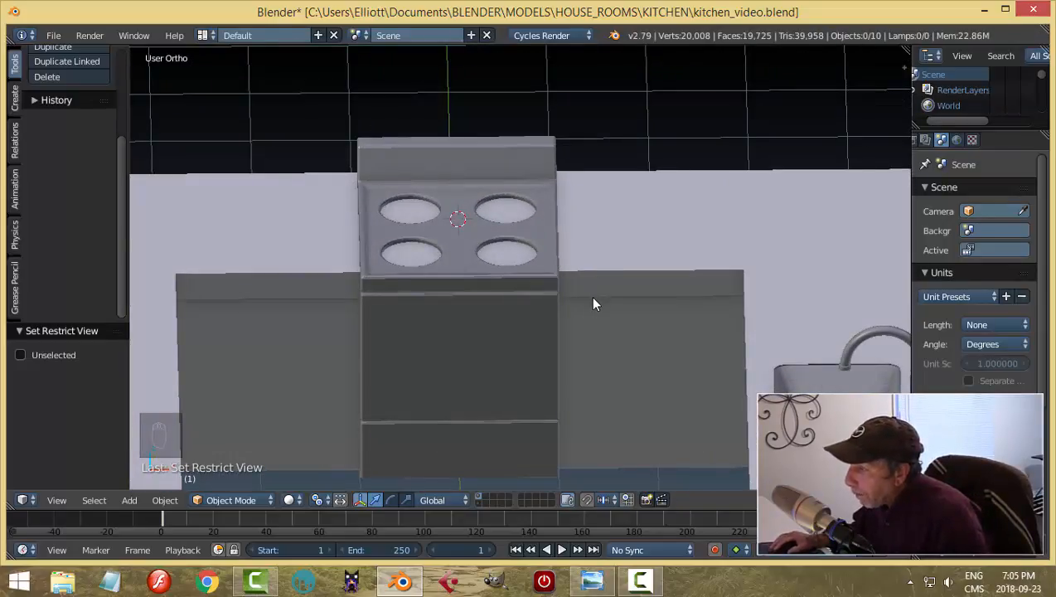
mouse_move(611, 314)
middle_mouse_down()
mouse_move(611, 294)
mouse_move(597, 316)
mouse_move(577, 301)
mouse_move(561, 309)
mouse_move(584, 324)
mouse_move(586, 307)
mouse_move(564, 313)
mouse_move(591, 304)
mouse_move(587, 319)
mouse_move(596, 306)
middle_mouse_up()
scroll(594, 313, "up", 1)
scroll(595, 314, "down", 2)
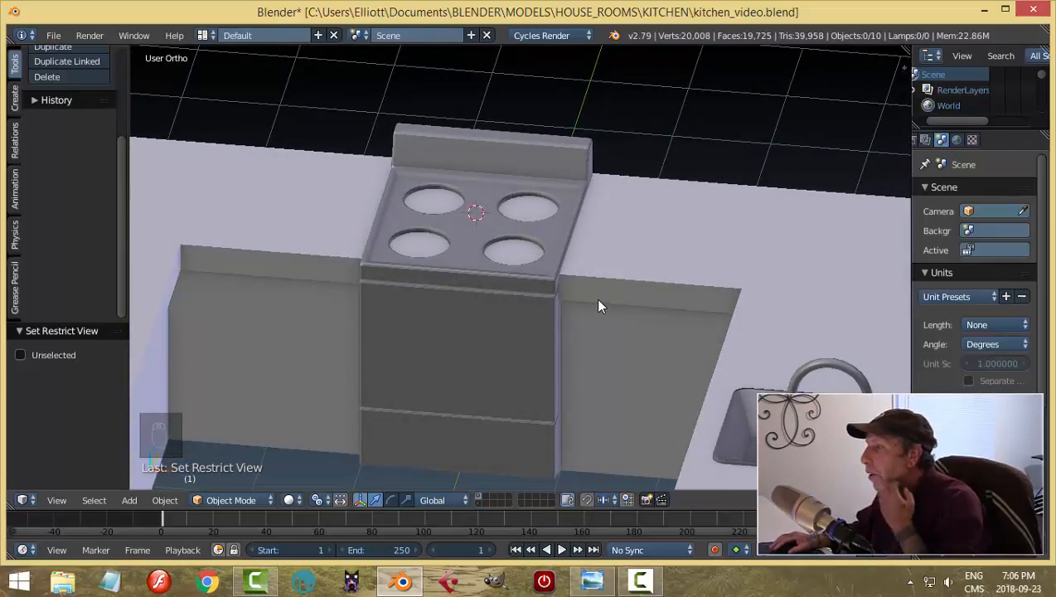
scroll(598, 306, "up", 3)
Step: Select the floor faces of all four burner openings on the stovetop in Edit Mode
right_click(358, 233)
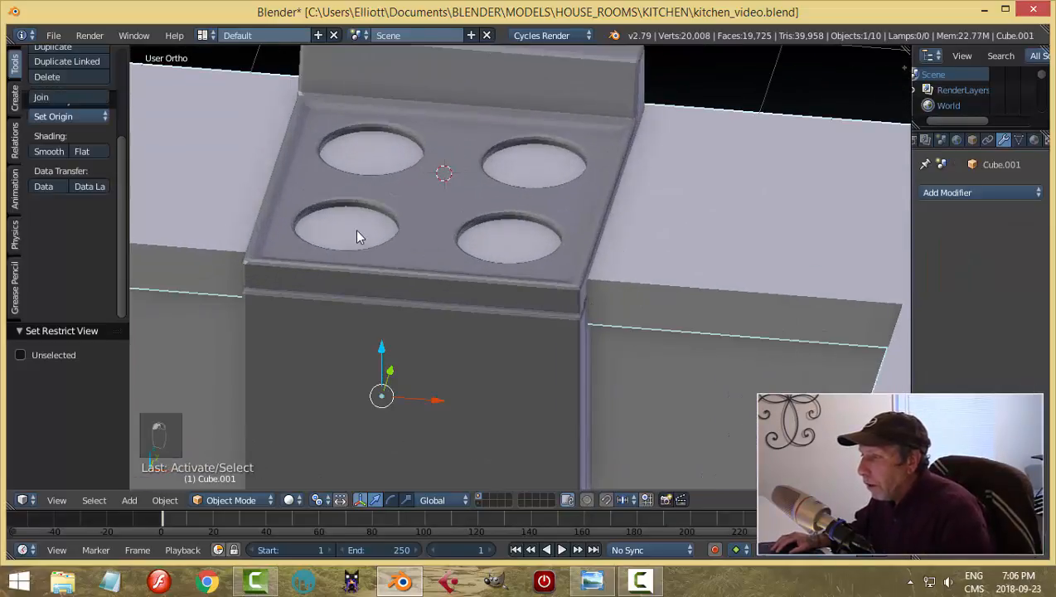
right_click(461, 189)
key("Tab")
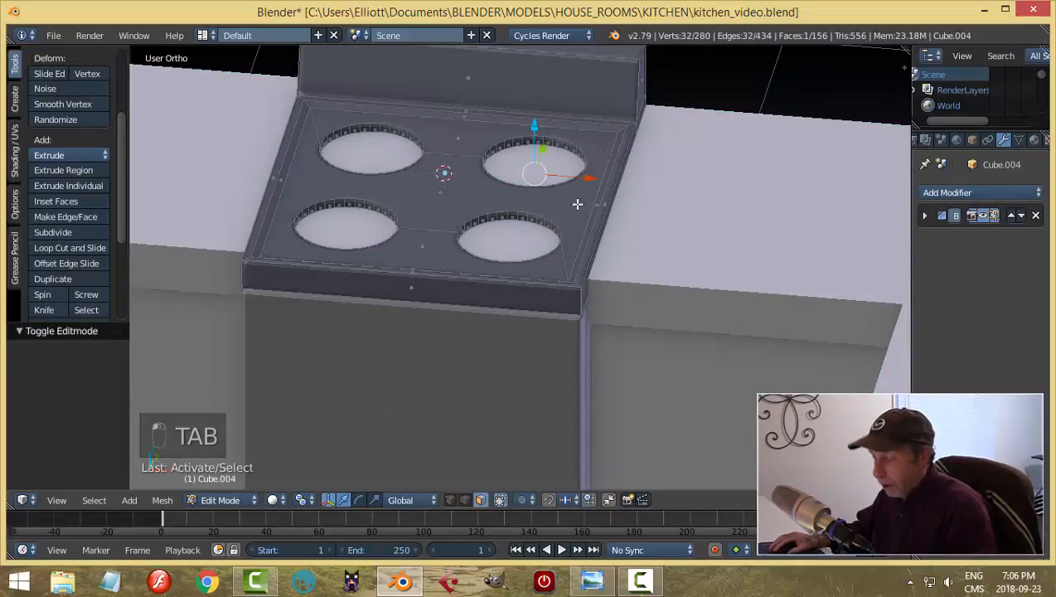
key("a")
key("a")
key("ctrl+Tab")
left_click(562, 208)
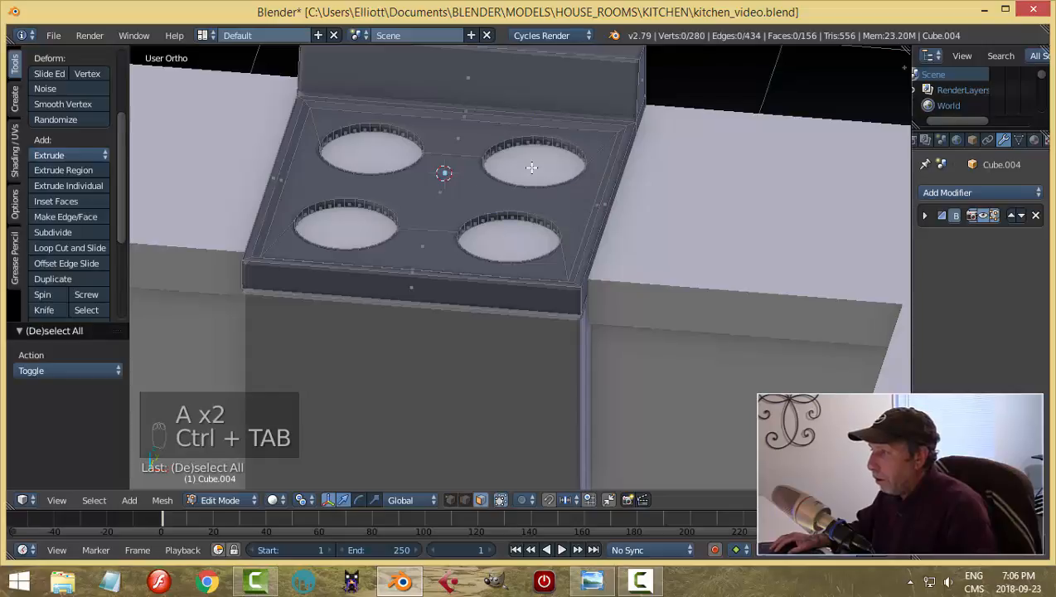
right_click(530, 168)
right_click(390, 232, "shift")
right_click(507, 246, "shift")
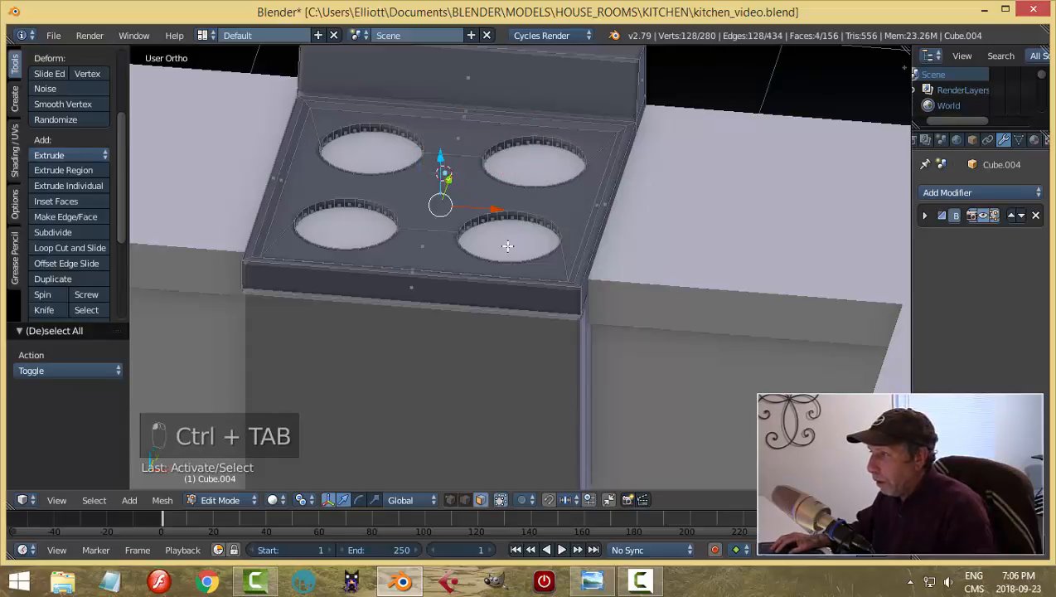
Step: Raise the four selected burner faces about 0.034 along Z and scale them to about 0.853
middle_click_drag(547, 212, 493, 179)
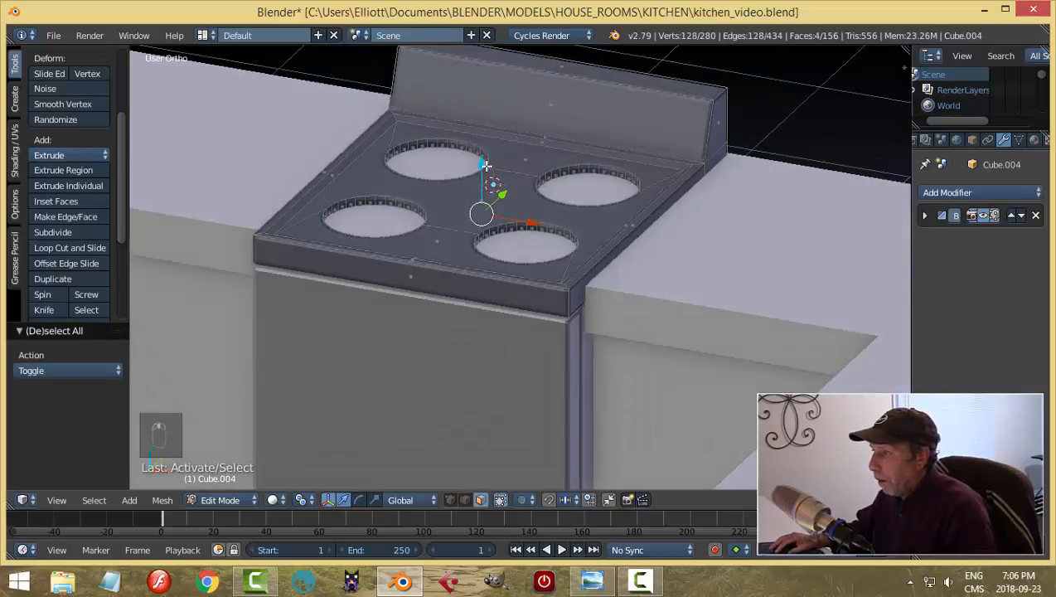
key("g")
key("z")
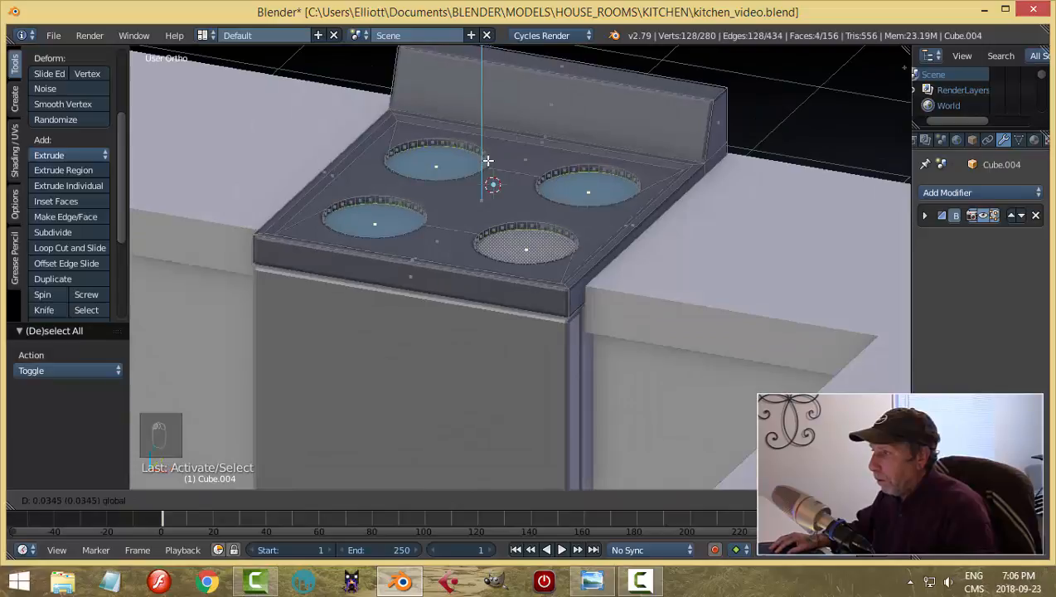
left_click(488, 160)
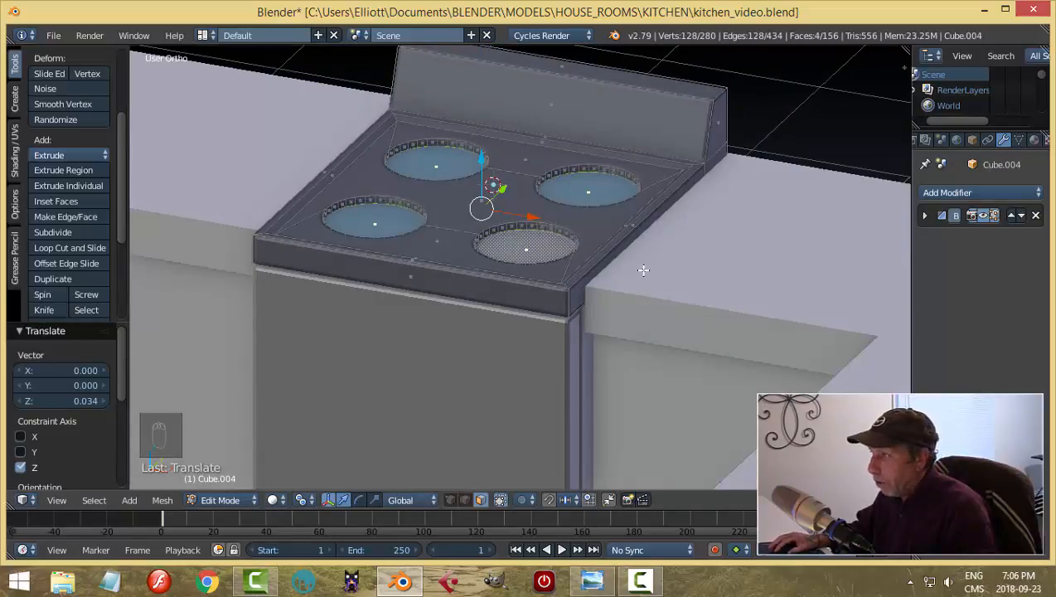
key("s")
left_click(613, 275)
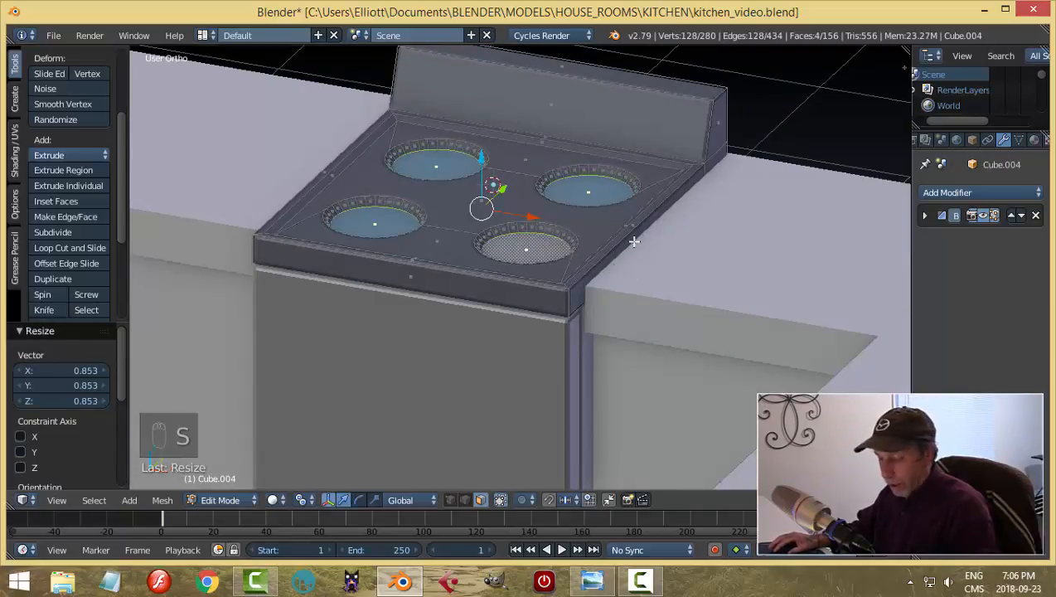
Step: Deselect the faces, return to Object Mode, and save the scene over the existing kitchen_video.blend file
key("a")
key("Tab")
left_click(502, 241)
middle_click_drag(669, 249, 603, 292)
key("ctrl+s")
left_click(636, 271)
key("a")
Step: Check the burners in kitchen2.png, and snap the 3D cursor to the floor face of the stovetop's front-right burner recess
left_click(592, 581)
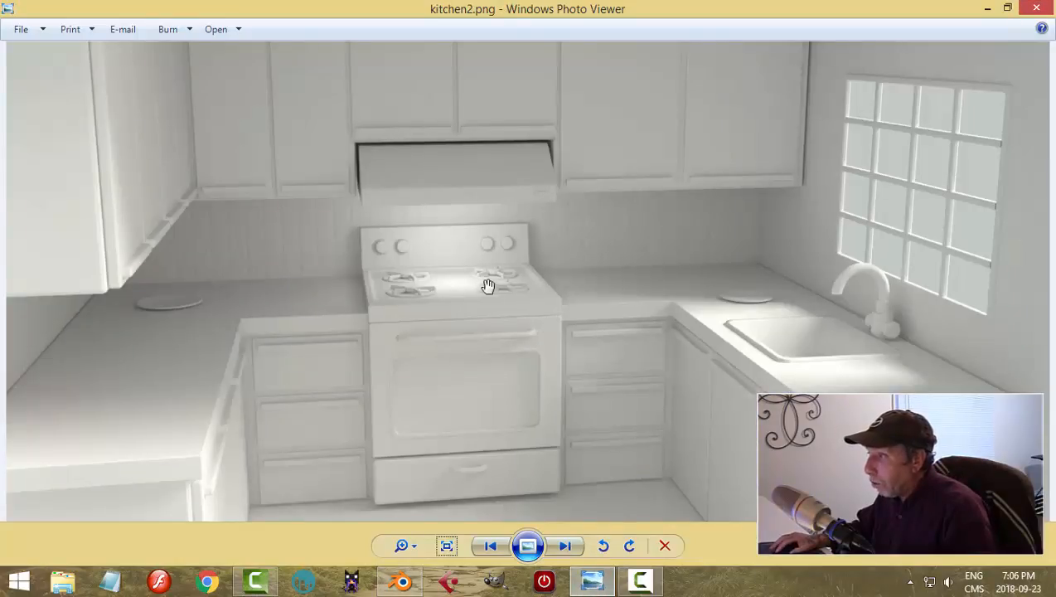
left_click(401, 582)
middle_click_drag(566, 251, 520, 250)
right_click(521, 250)
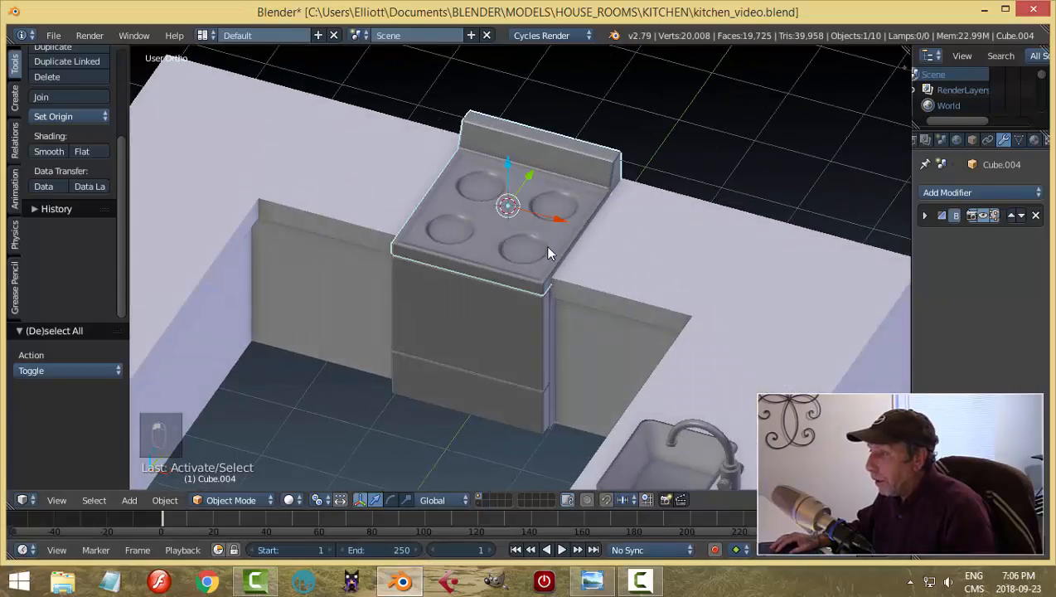
key("Tab")
left_click(653, 245)
right_click(549, 244)
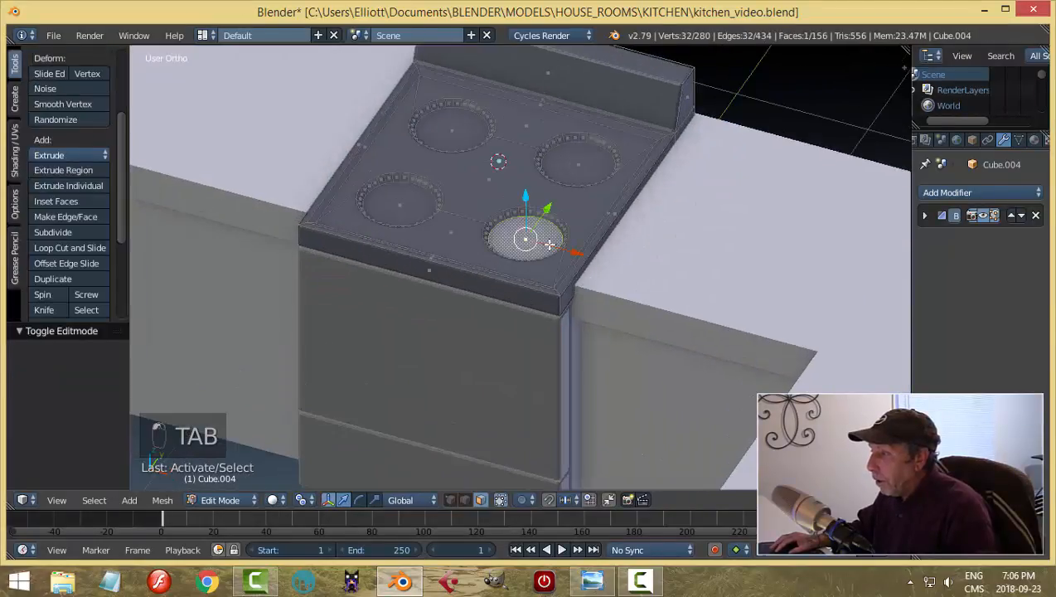
middle_click_drag(592, 259, 594, 287)
key("shift+s")
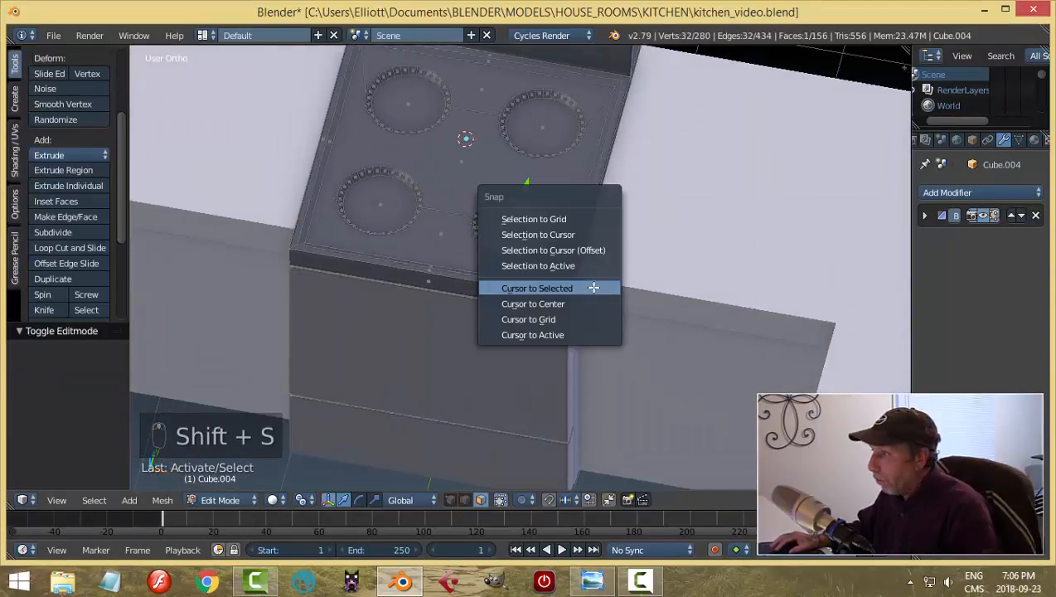
left_click(588, 287)
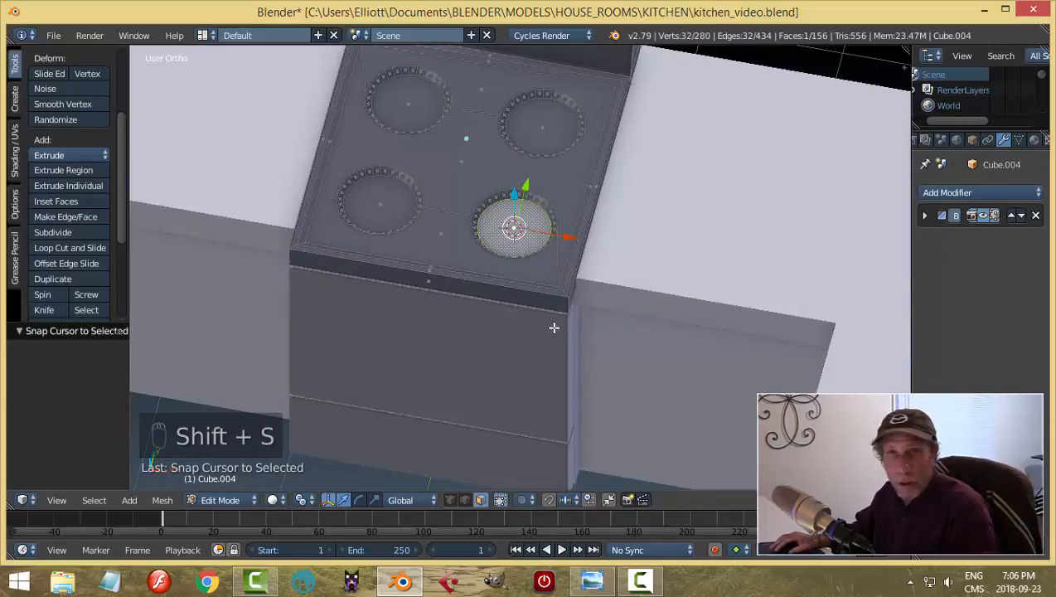
Step: Set the pivot to Median Point, separate a duplicate of the front-right recess's floor face into its own object, and select it
left_click(304, 500)
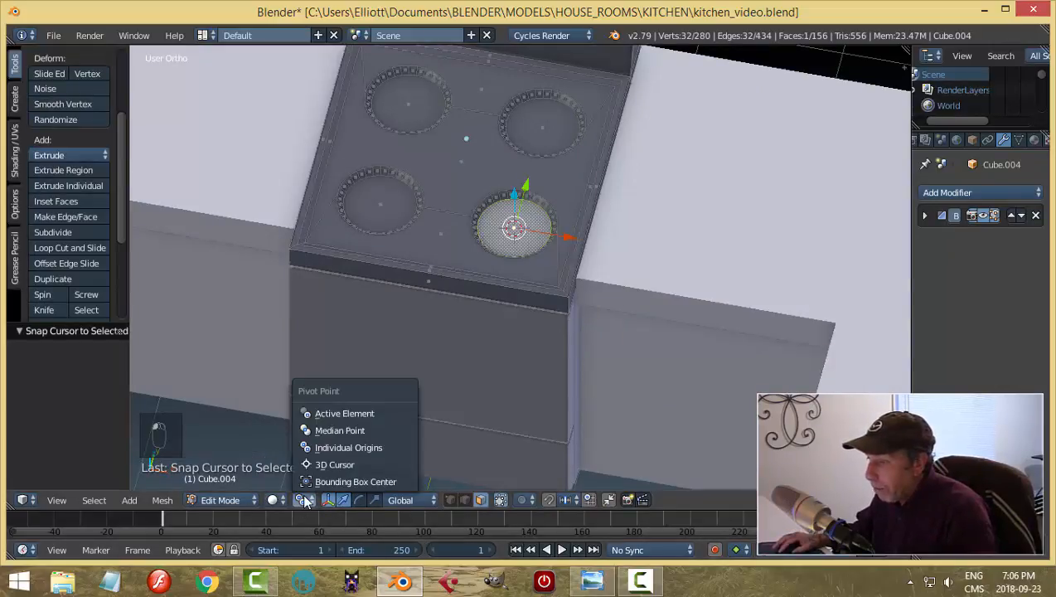
left_click(327, 431)
middle_click_drag(599, 316, 582, 283)
scroll(610, 275, "up", 3)
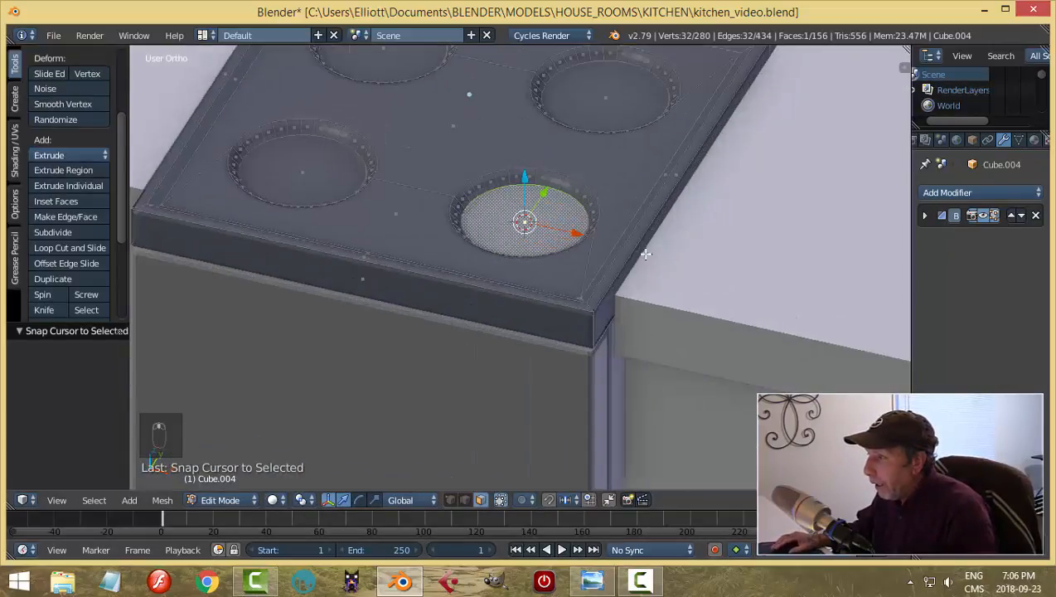
middle_click_drag(643, 263, 637, 324, "shift")
middle_click_drag(670, 359, 612, 370)
scroll(636, 356, "up", 3)
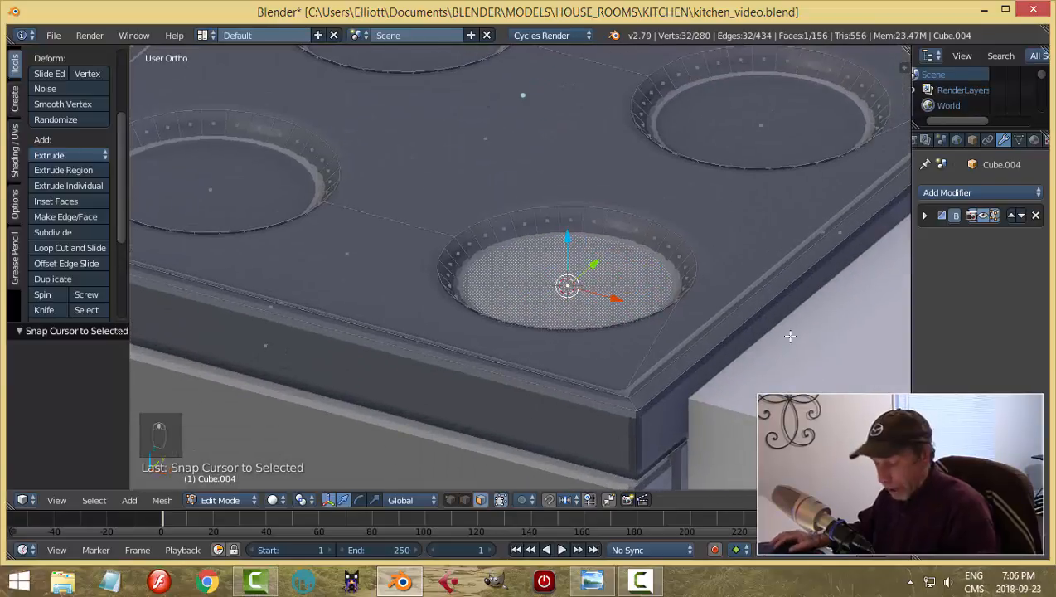
key("shift+d")
key("p")
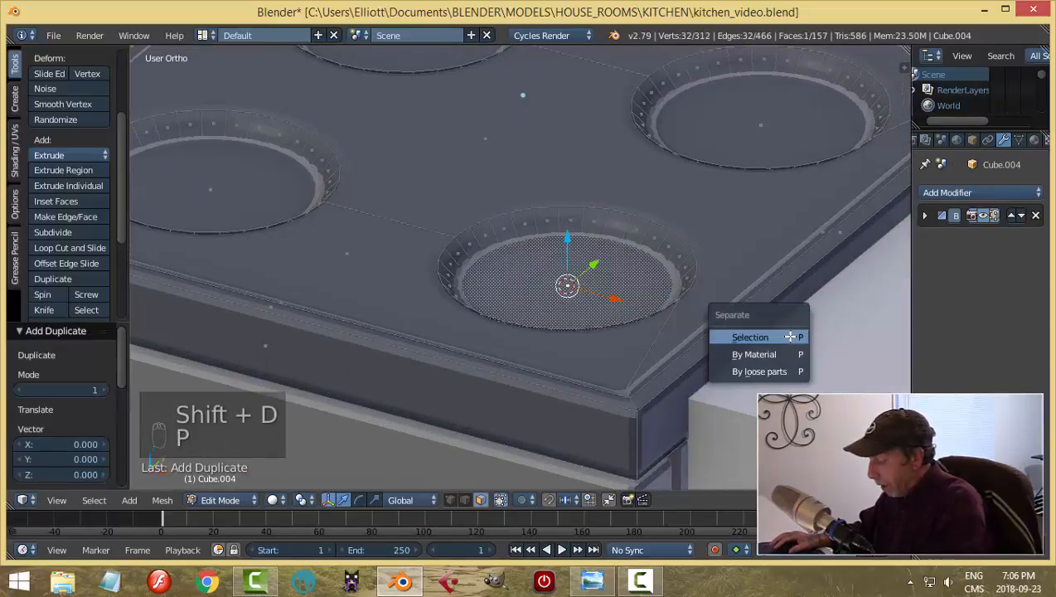
left_click(790, 336)
key("Tab")
left_click(675, 335)
right_click(580, 286)
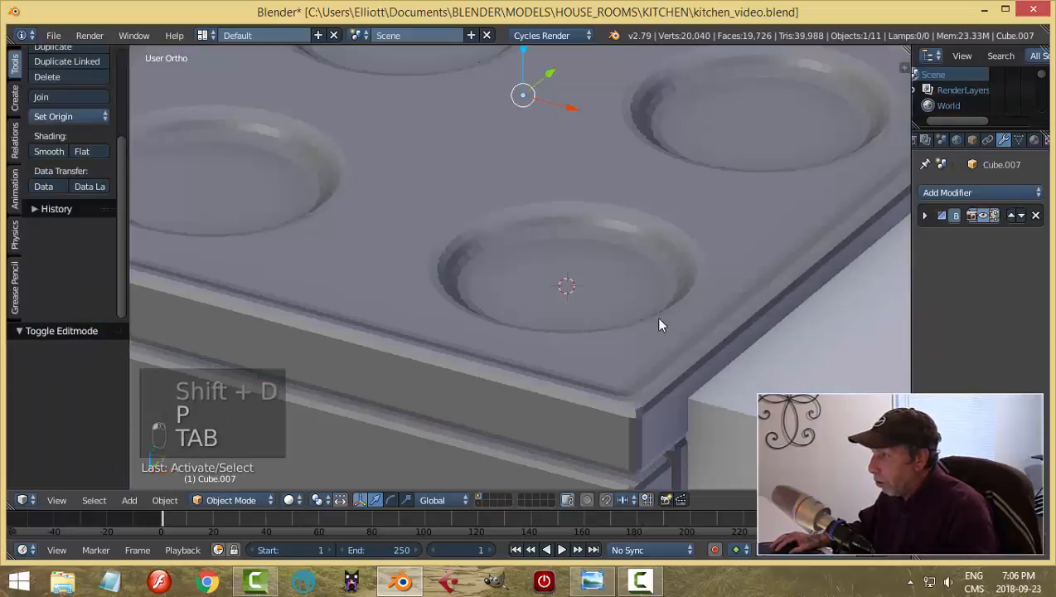
Step: Set the separated disc's origin to its geometry and raise the disc about 0.089 along Z
left_click(62, 117)
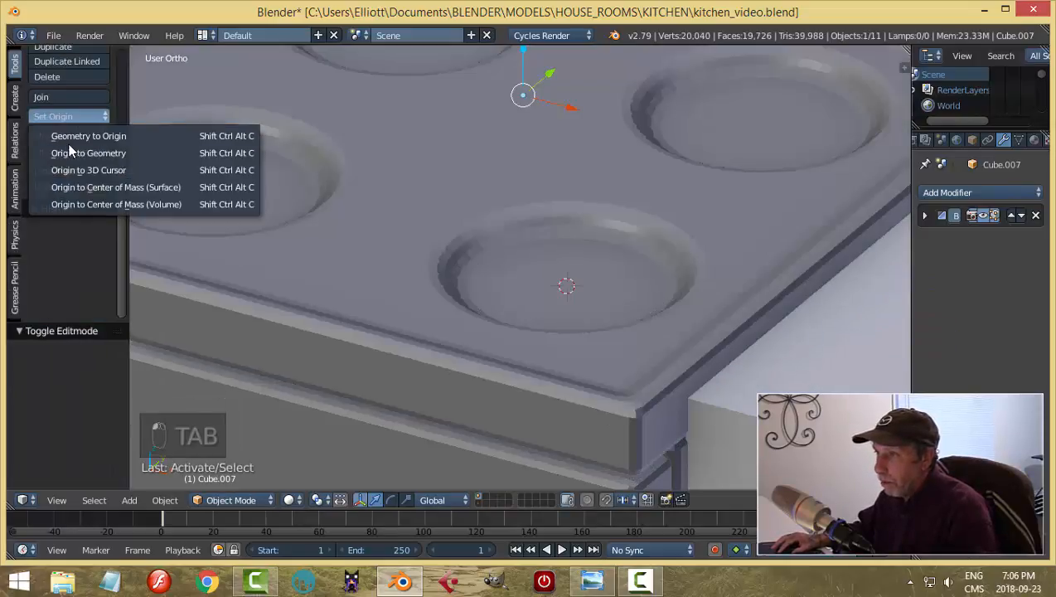
left_click(67, 153)
scroll(572, 220, "down", 3)
key("g")
key("z")
left_click(554, 224)
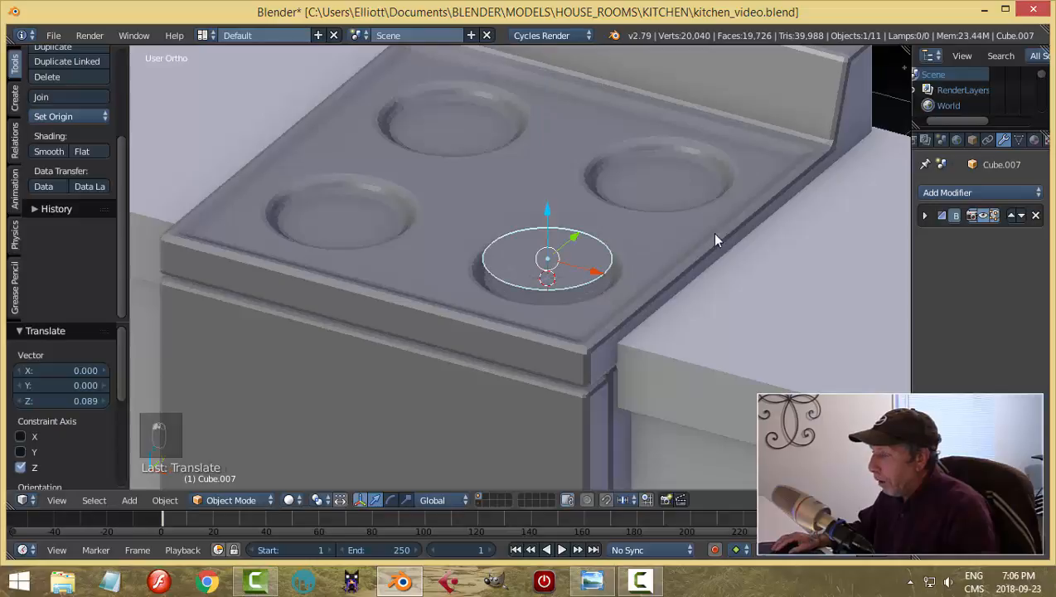
Step: Scale the whole disc face down to about 0.224 in Edit Mode
scroll(679, 258, "up", 2)
key("Tab")
left_click(784, 262)
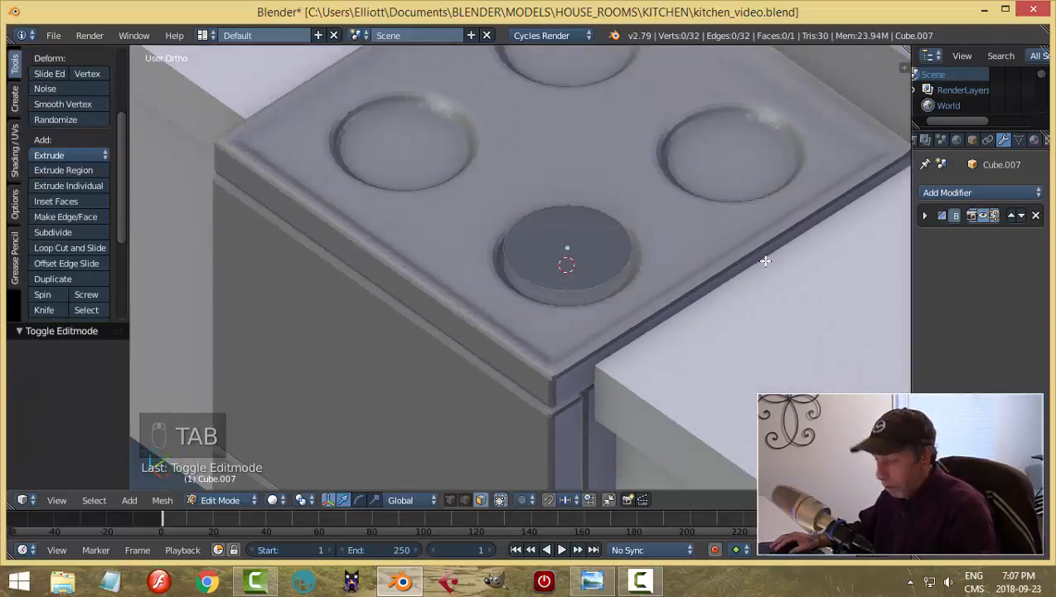
key("a")
key("a")
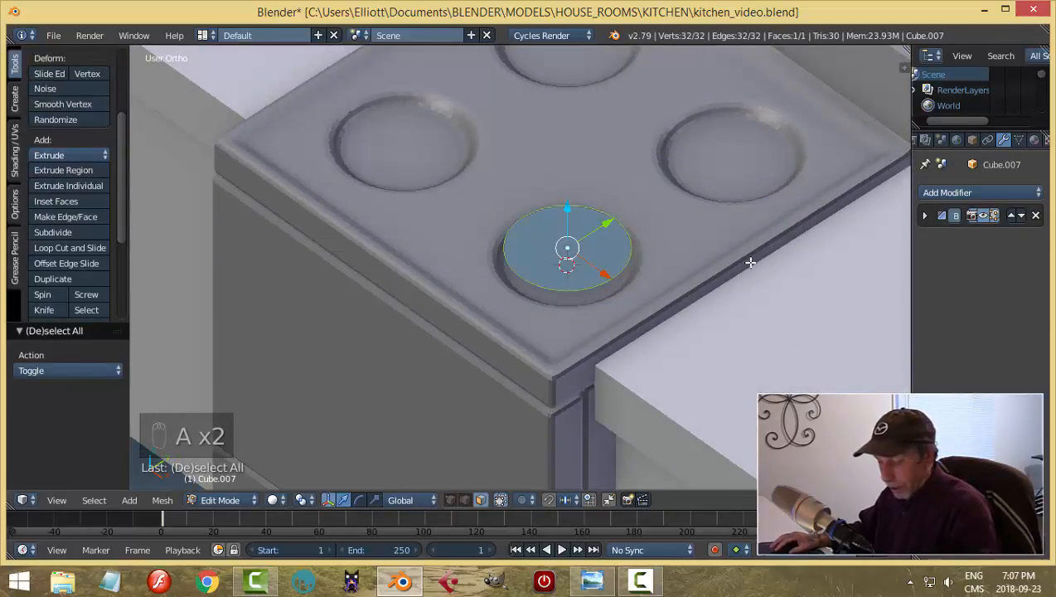
key("s")
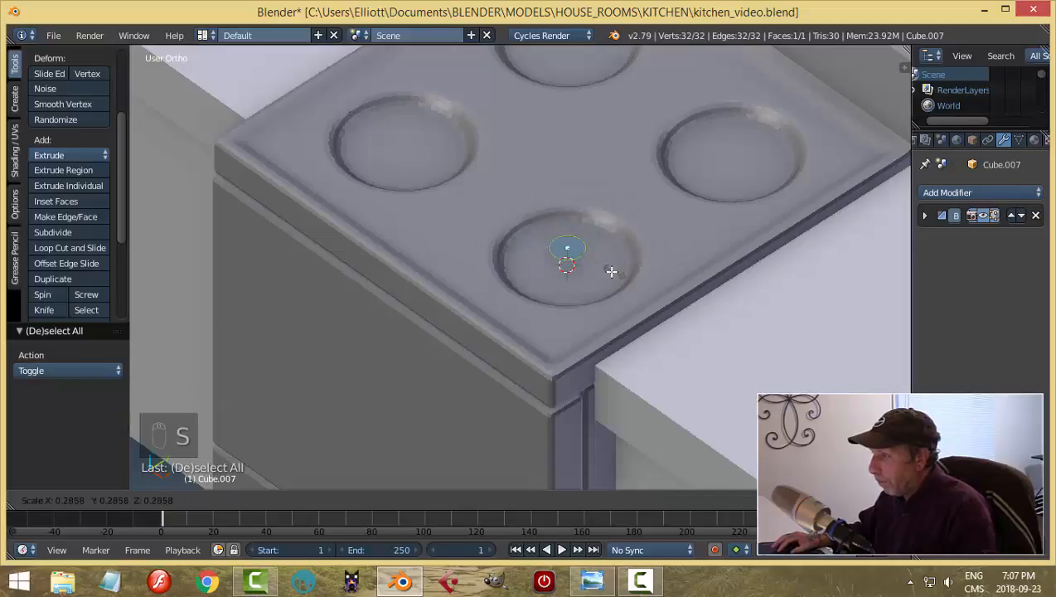
left_click(601, 271)
Step: Lower the small disc about 0.075 along Z into the recess and extrude it upward about 0.043
middle_click_drag(602, 271, 580, 253)
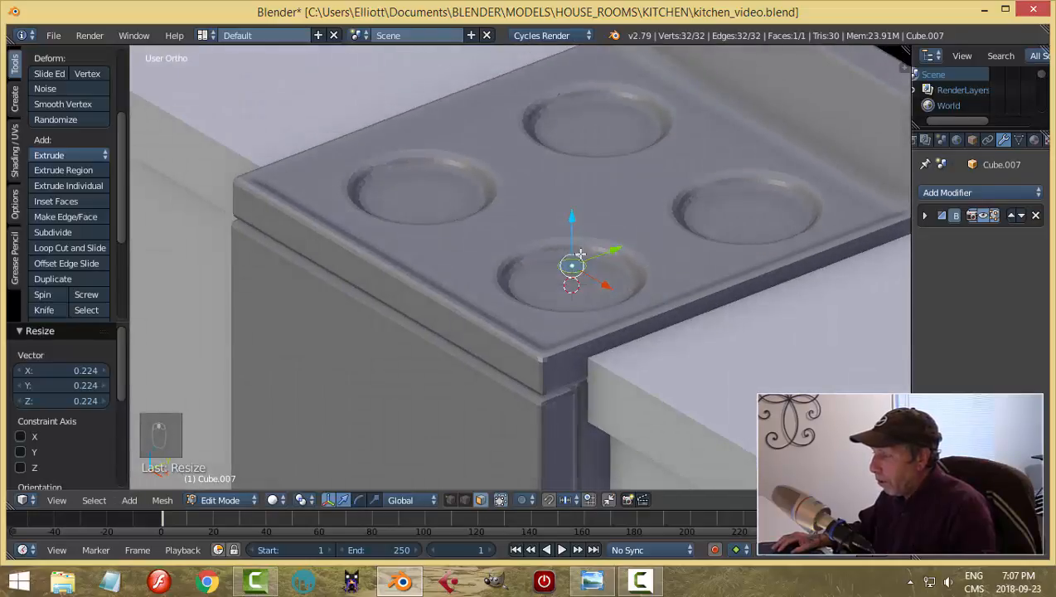
left_click_drag(576, 219, 575, 239)
key("e")
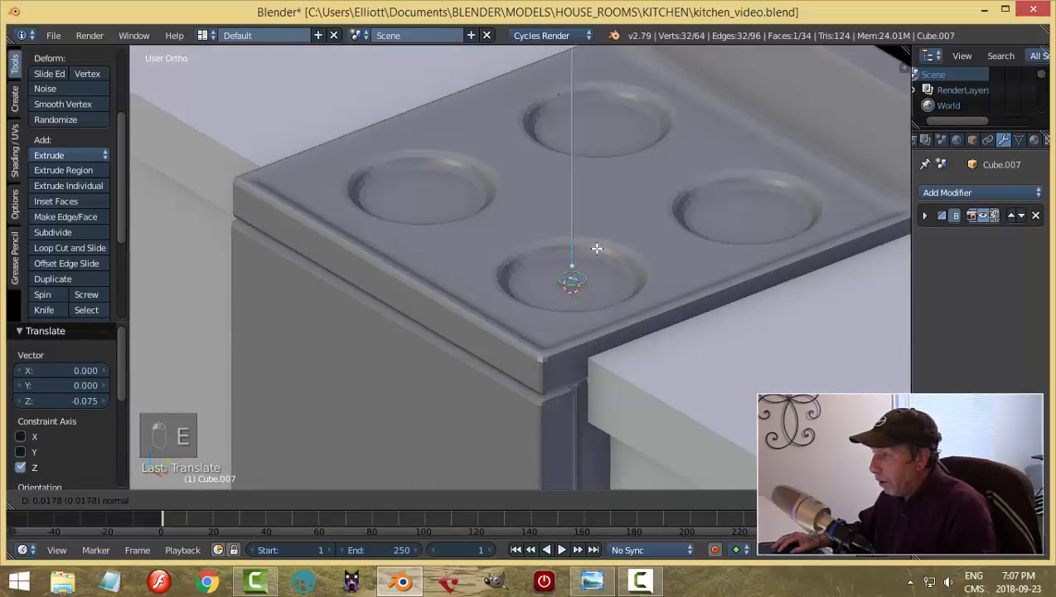
left_click(595, 243)
scroll(649, 286, "up", 4)
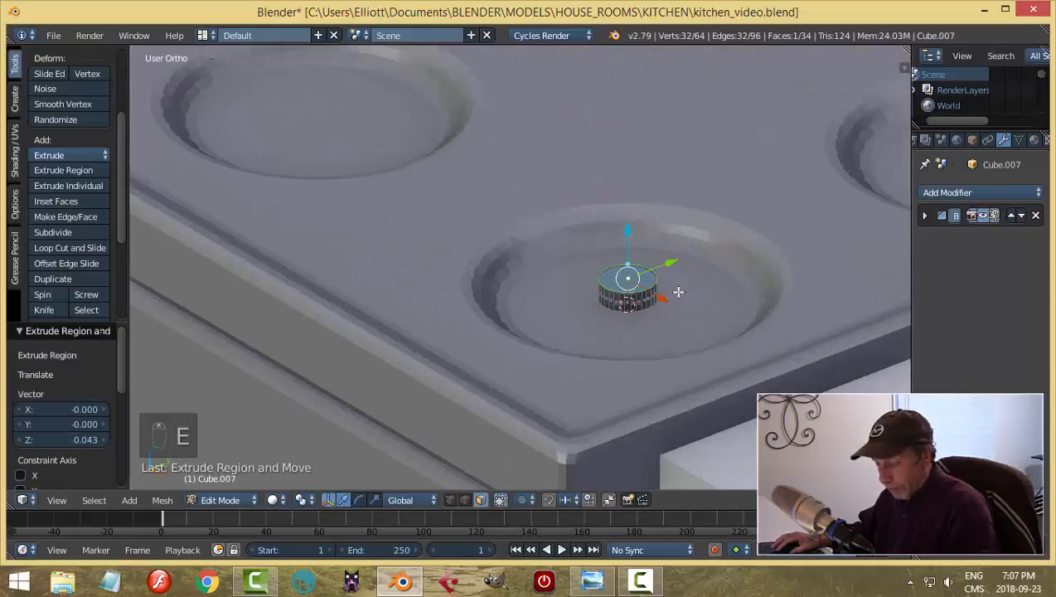
Step: Extrude the burner disc's top face outward into a wider rim, extrude it up about 0.034, and return to Object Mode
key("e")
key("s")
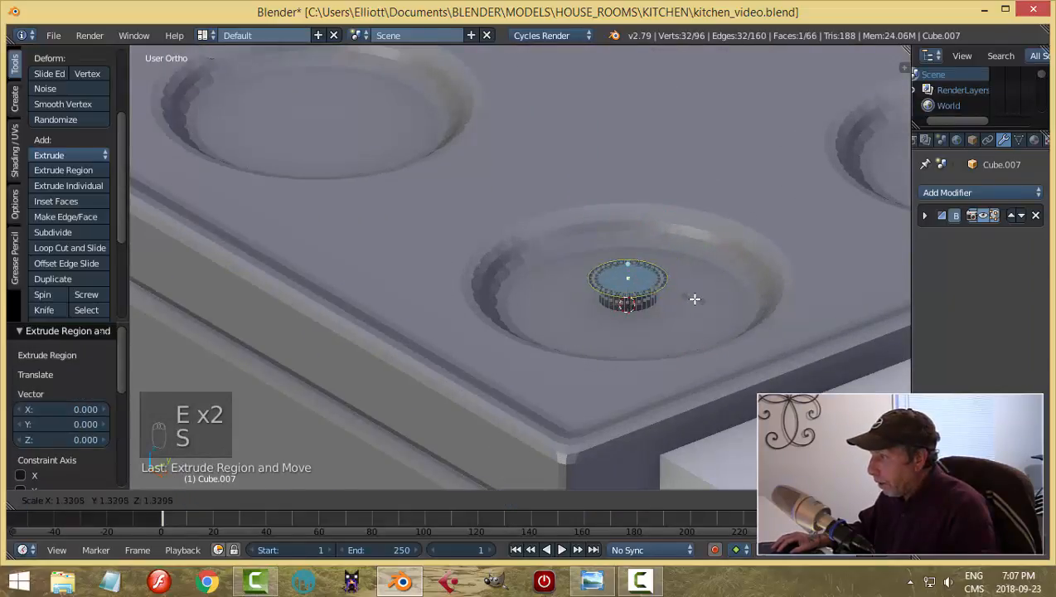
left_click(700, 301)
key("e")
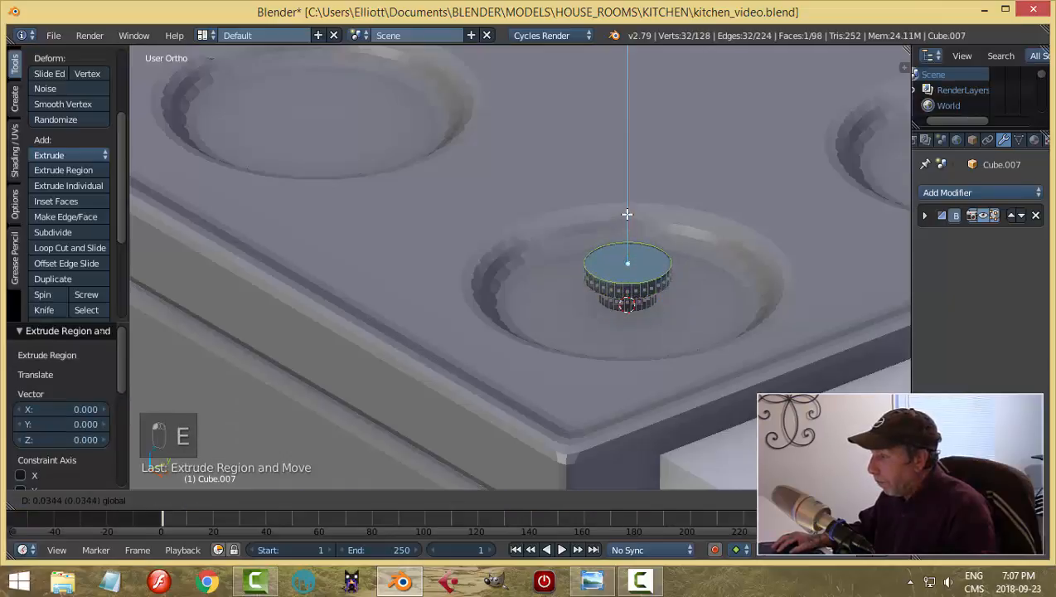
left_click(627, 212)
key("a")
key("Tab")
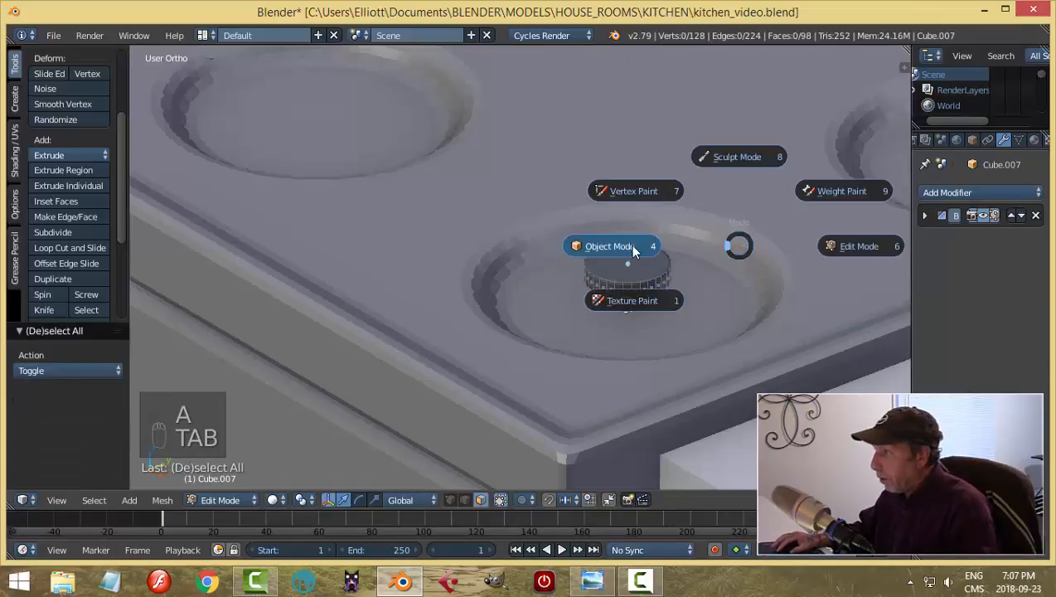
Step: Apply smooth shading to the burner cap and remove its modifier
middle_click_drag(618, 200, 688, 233)
scroll(680, 237, "up", 3)
middle_click_drag(652, 278, 631, 244)
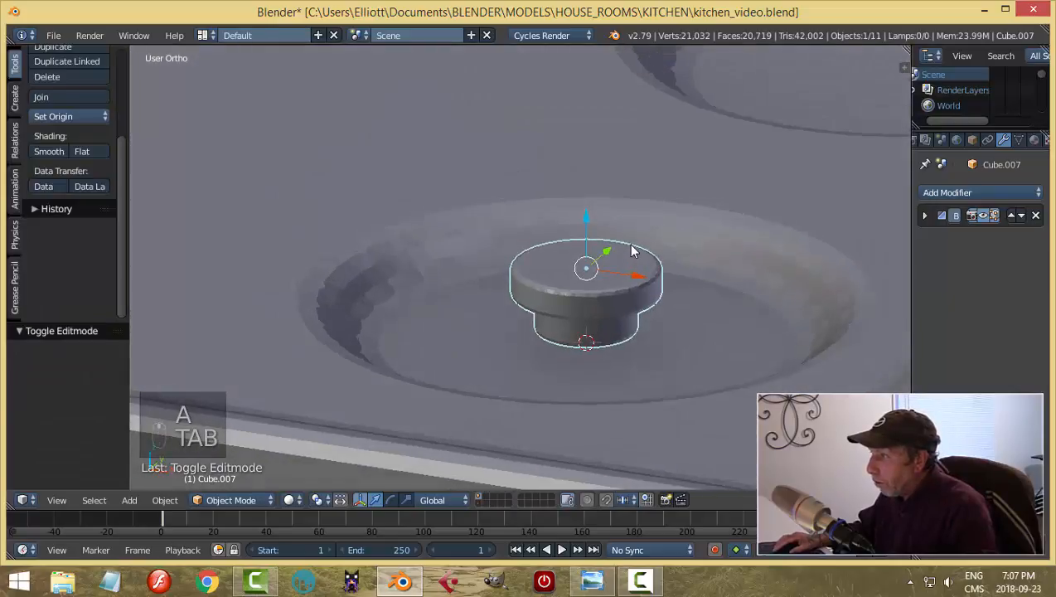
right_click(634, 295)
right_click(541, 294)
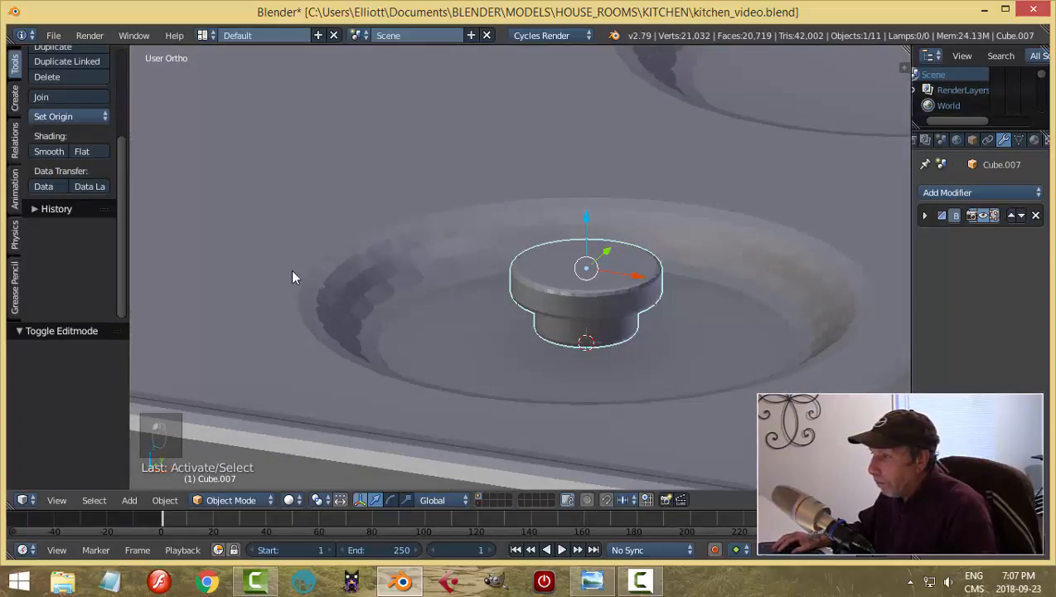
left_click(49, 151)
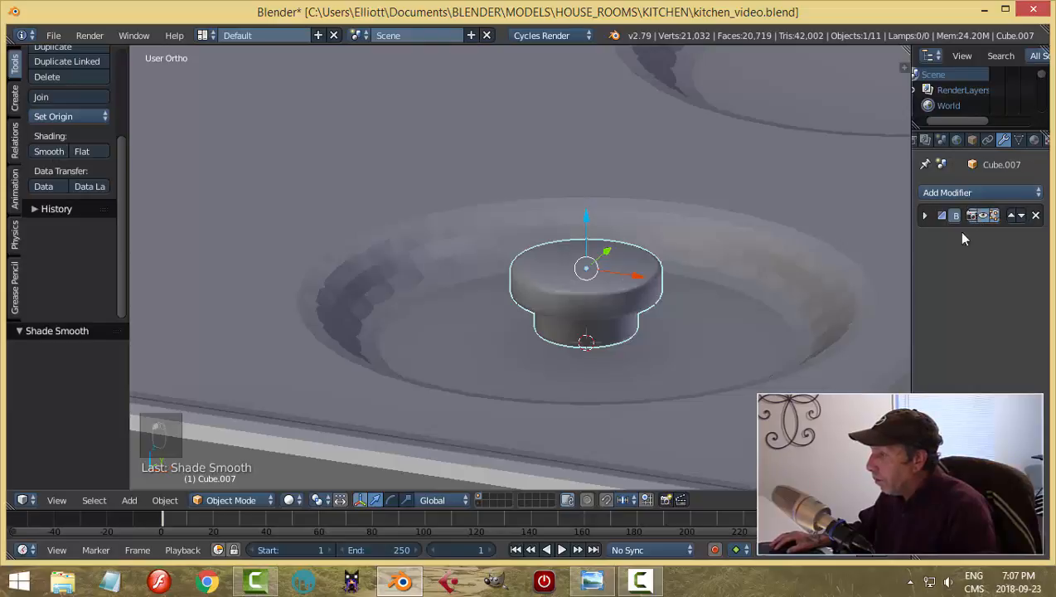
left_click(1036, 215)
Step: Add two loop cuts around the burner cap's wide rim, one near its upper edge and one near its lower edge
middle_click_drag(837, 252, 575, 279)
scroll(634, 291, "up", 2)
key("Tab")
left_click(692, 284)
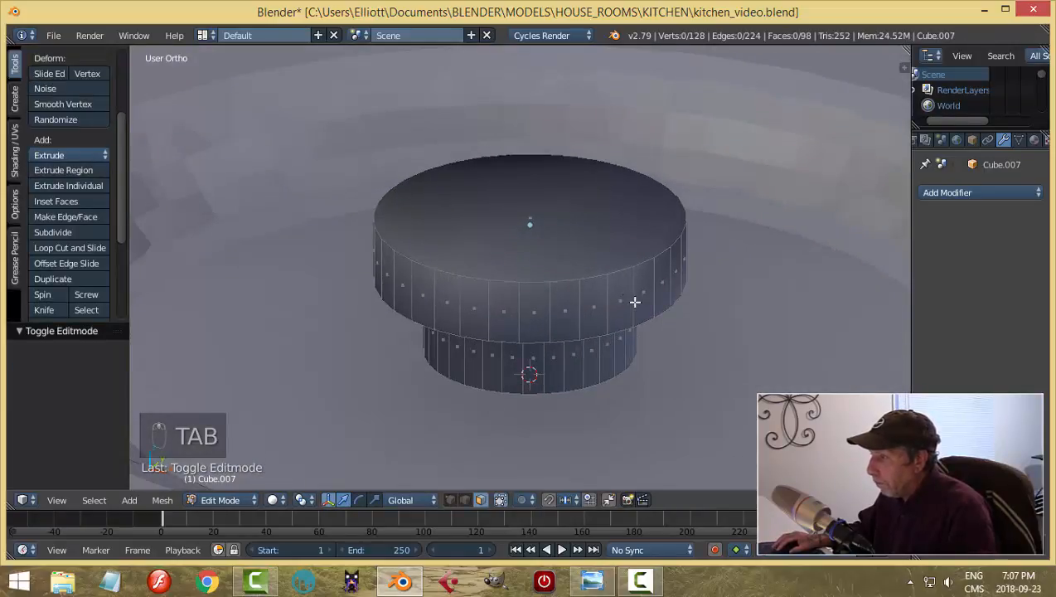
key("ctrl+r")
left_click(636, 286)
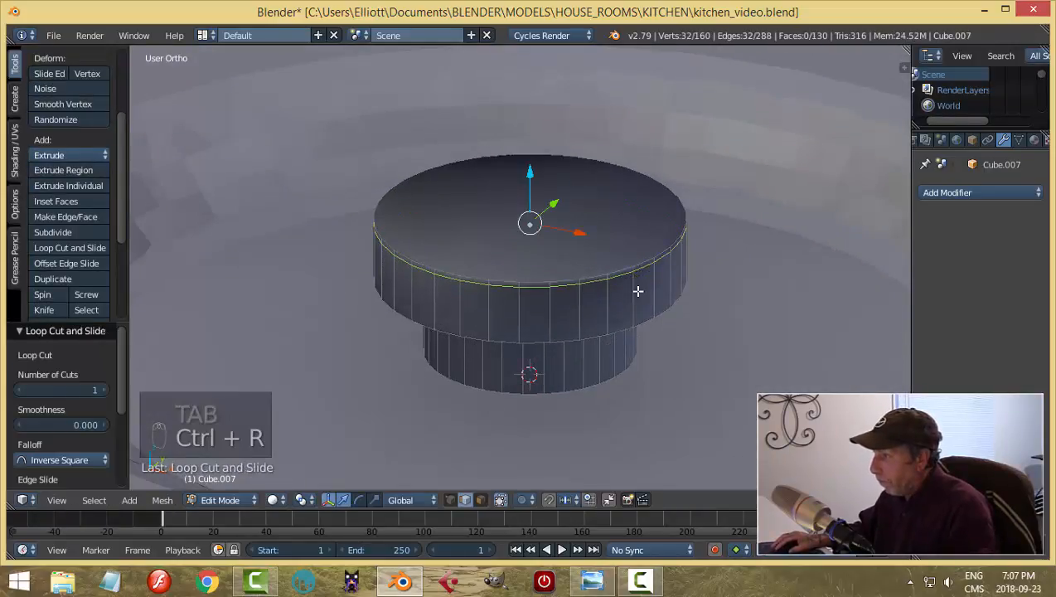
key("ctrl+r")
left_click(639, 310)
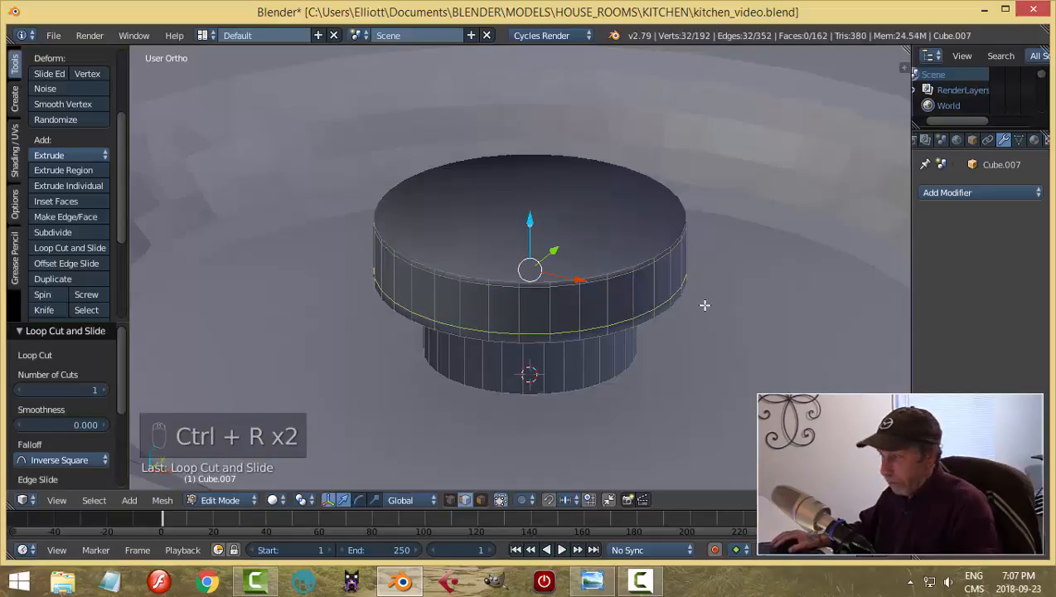
Step: Recalculate the normals of the whole burner cap mesh, return to Object Mode and select the cap
key("a")
key("a")
key("a")
key("ctrl+n")
key("a")
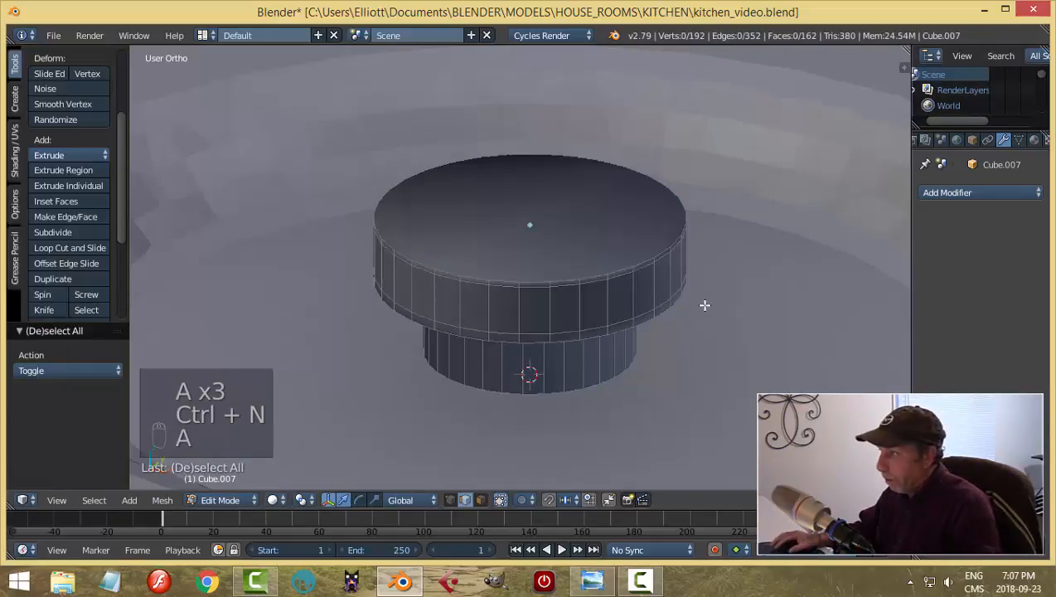
key("Tab")
scroll(639, 305, "down", 2)
middle_click_drag(638, 302, 588, 300)
key("a")
scroll(627, 306, "down", 2)
right_click(586, 297)
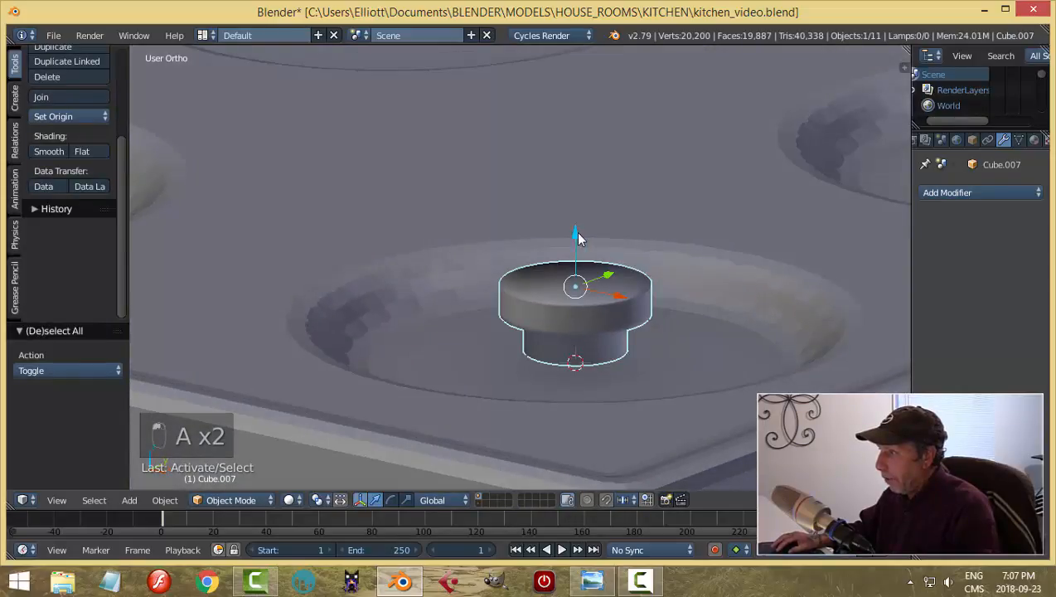
Step: Raise the burner cap clear of the stovetop along Z, by about 0.140 and another 0.128
left_click_drag(573, 235, 585, 199)
scroll(605, 224, "up", 6)
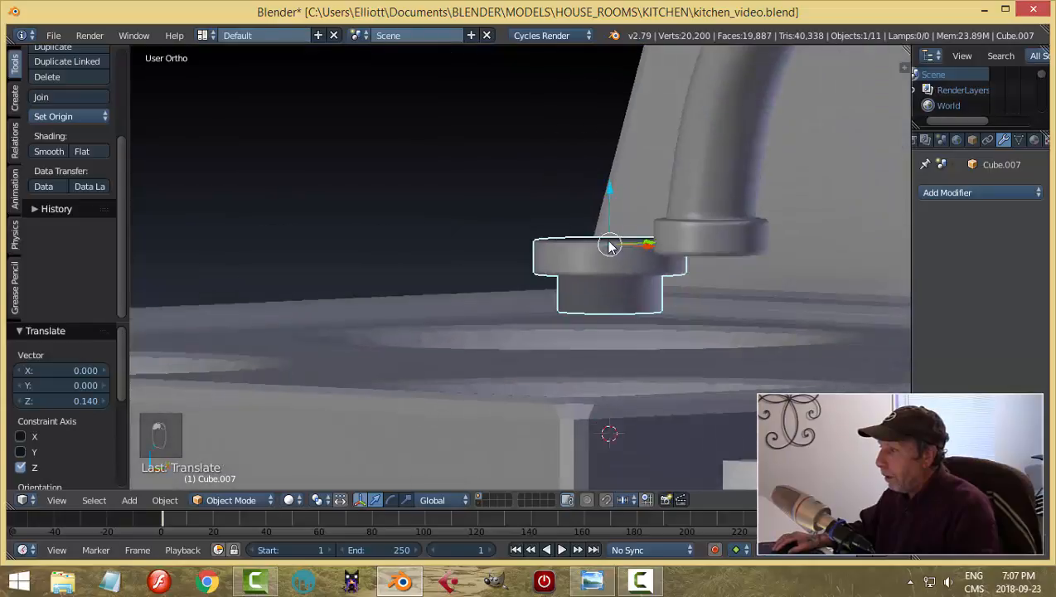
middle_click_drag(607, 225, 602, 252)
scroll(634, 247, "up", 3)
middle_click_drag(666, 222, 674, 234)
scroll(674, 239, "down", 4)
left_click_drag(592, 142, 604, 50)
middle_click_drag(632, 172, 681, 139)
Step: Delete the bottom face of the raised burner cap in Edit Mode and return to Object Mode
key("Tab")
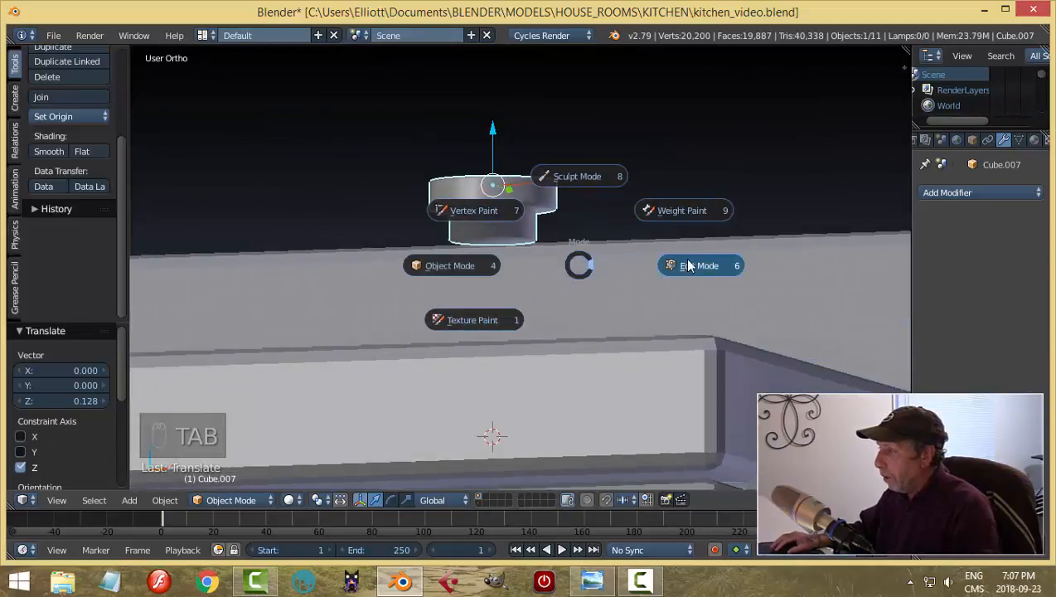
key("ctrl+Tab")
left_click(520, 278)
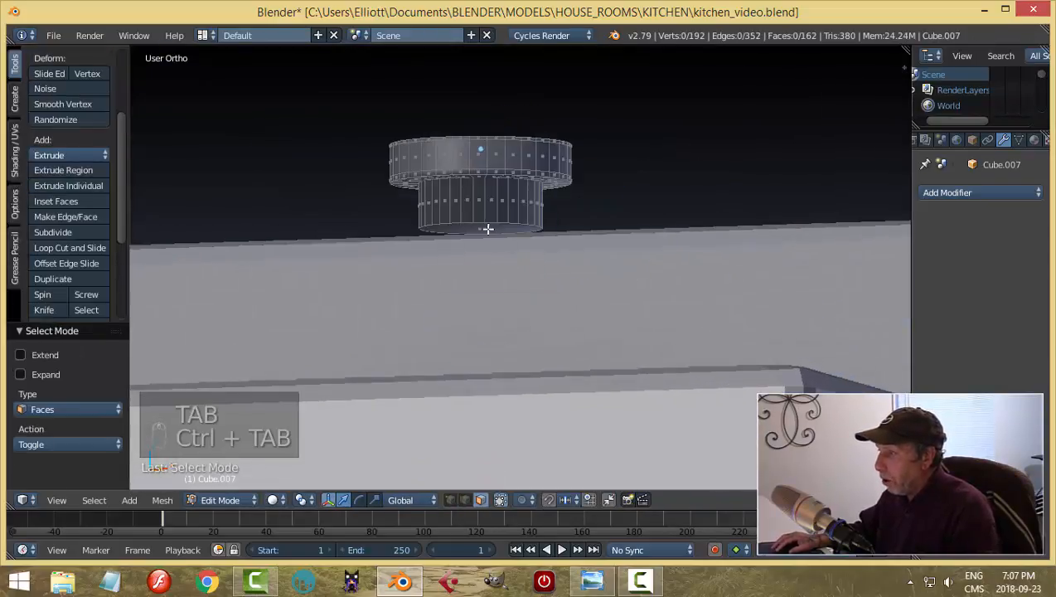
right_click(485, 228)
key("x")
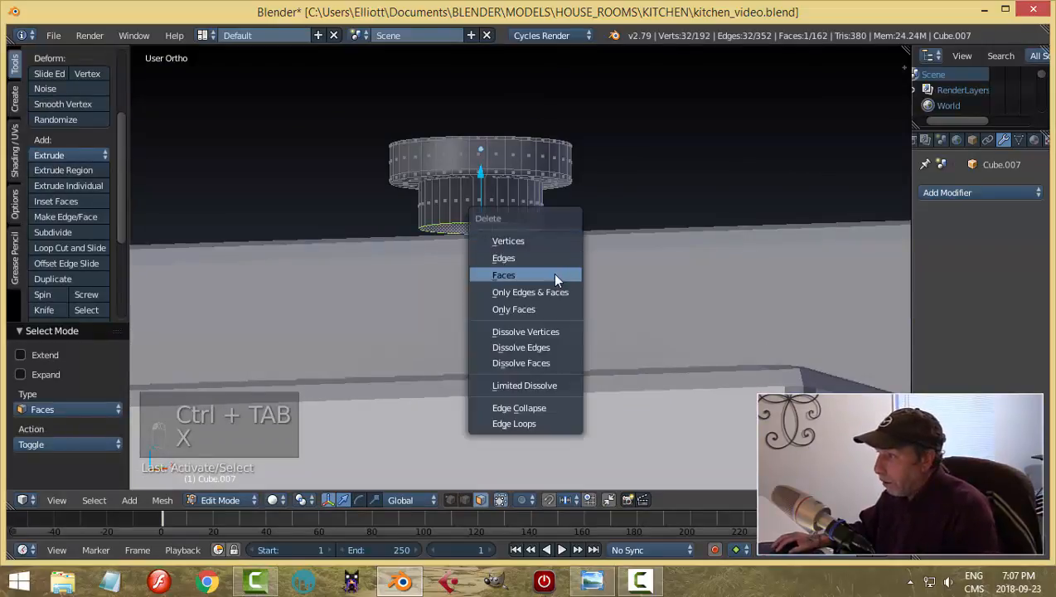
left_click(552, 272)
key("Tab")
left_click(515, 268)
Step: Lower the burner cap about 0.271 along Z back into its recess and snap the 3D cursor to it
scroll(665, 252, "down", 3)
middle_click_drag(665, 252, 601, 293)
left_click_drag(565, 80, 579, 244)
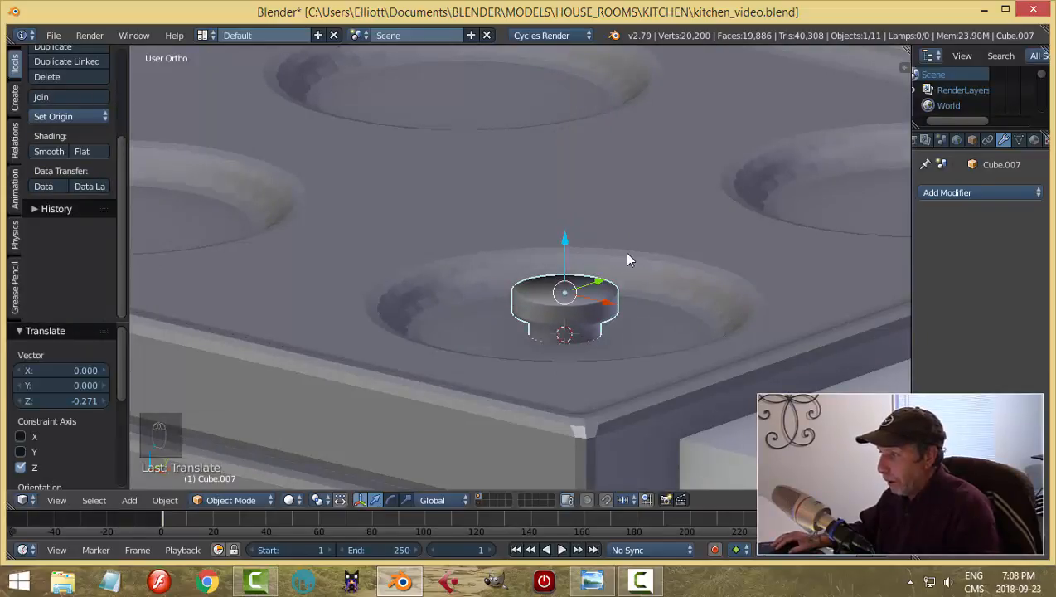
key("shift+s")
left_click(630, 261)
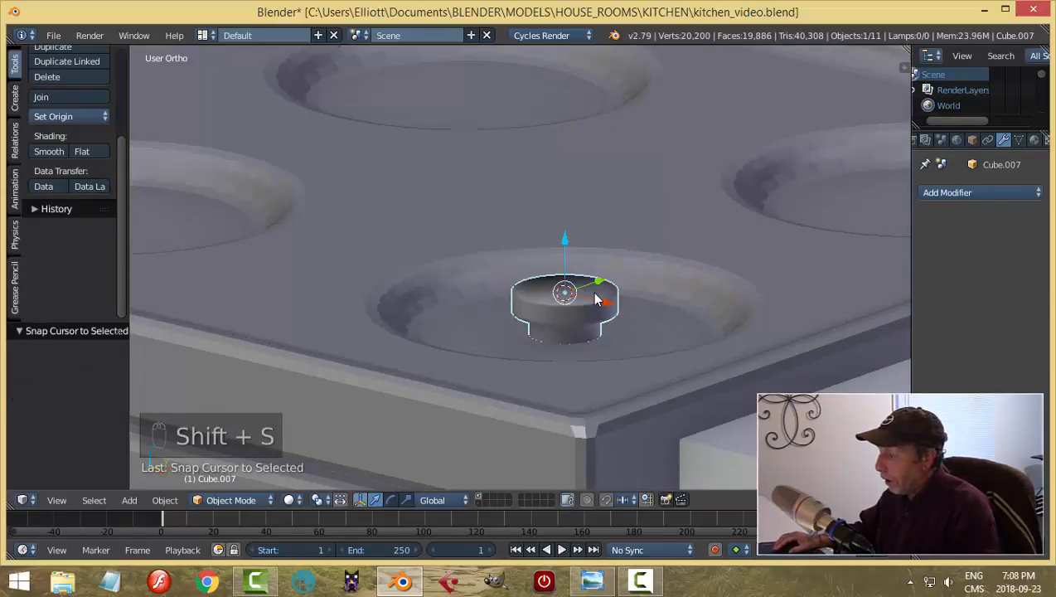
Step: Switch to kitchen2.png in Windows Photo Viewer, examine the stove's burner grates up close, and return to Blender
middle_click_drag(630, 263, 595, 345)
scroll(593, 337, "down", 5)
mouse_move(515, 270)
middle_mouse_down()
mouse_move(555, 285)
mouse_move(552, 254)
mouse_move(531, 269)
mouse_move(511, 259)
middle_mouse_up()
key("a")
scroll(558, 261, "up", 5)
key("alt+Tab")
scroll(522, 282, "up", 5)
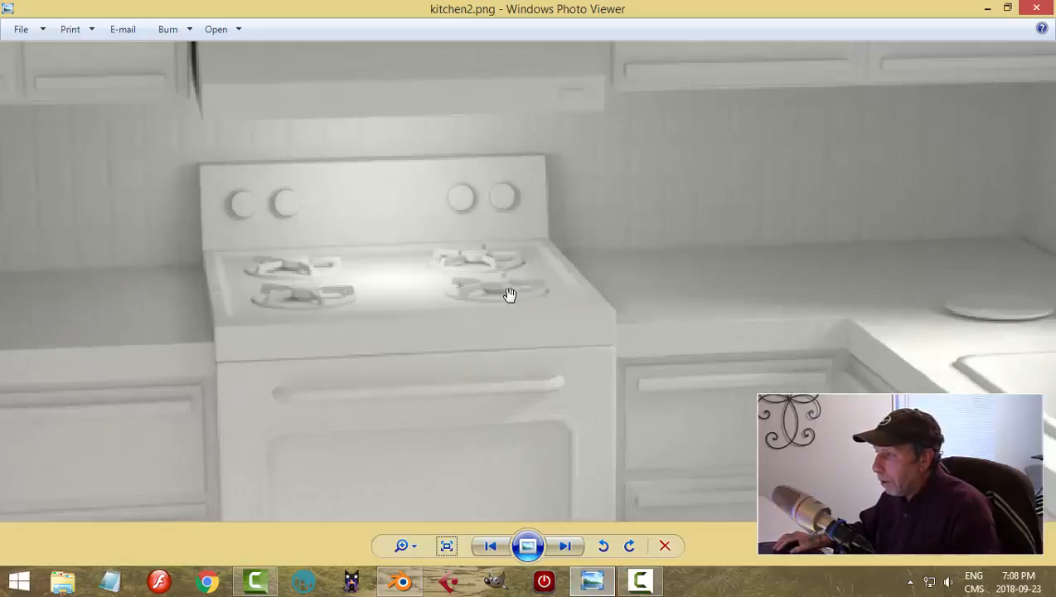
scroll(528, 308, "down", 5)
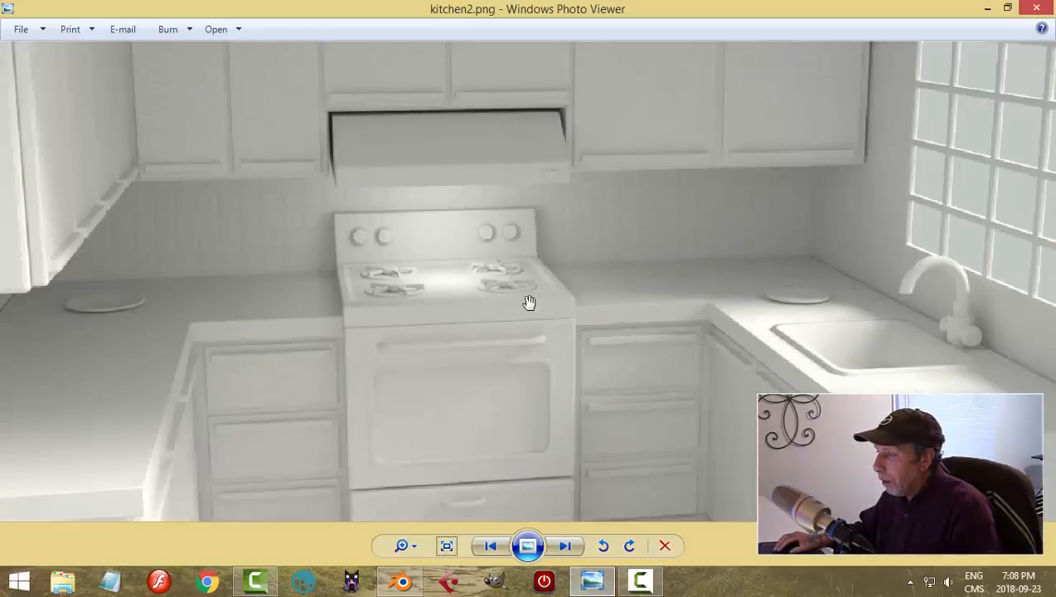
left_click(446, 545)
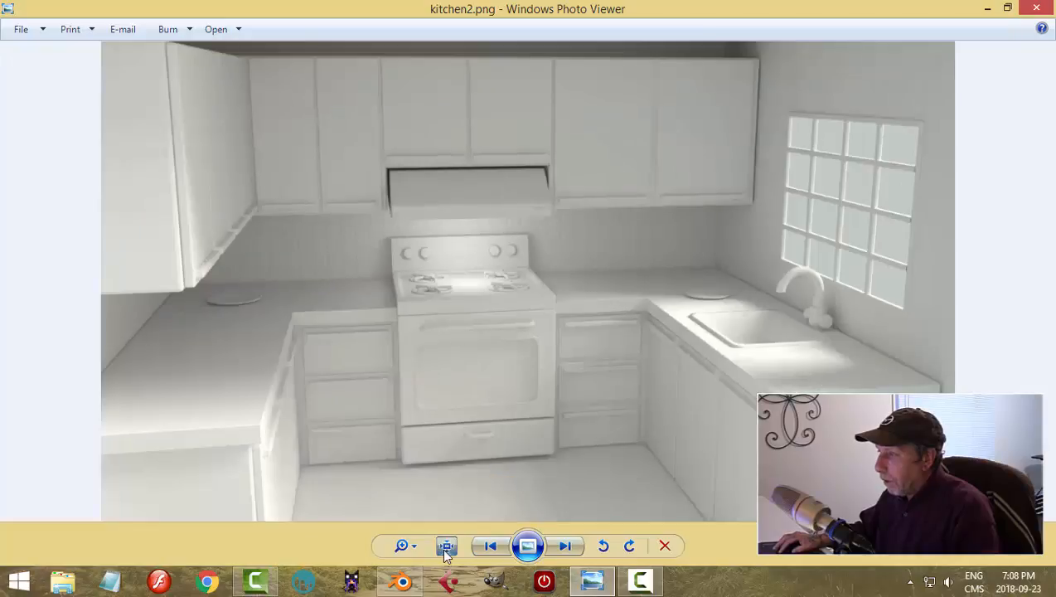
scroll(595, 404, "up", 1)
left_click(403, 582)
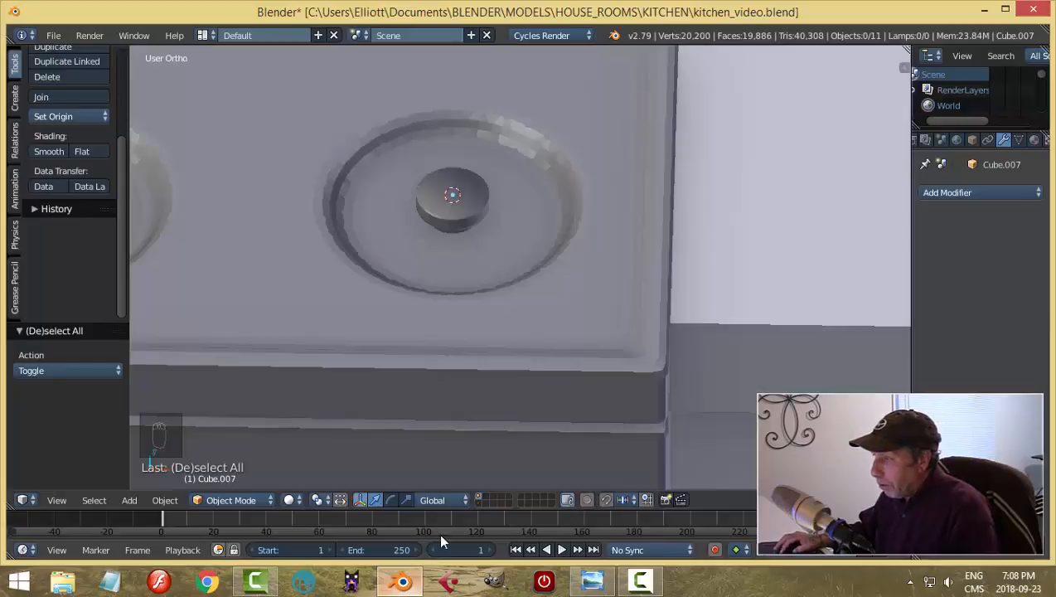
Step: Add a cube mesh at the 3D cursor and scale its geometry down to about 0.043 in Edit Mode
key("shift+a")
mouse_move(543, 256)
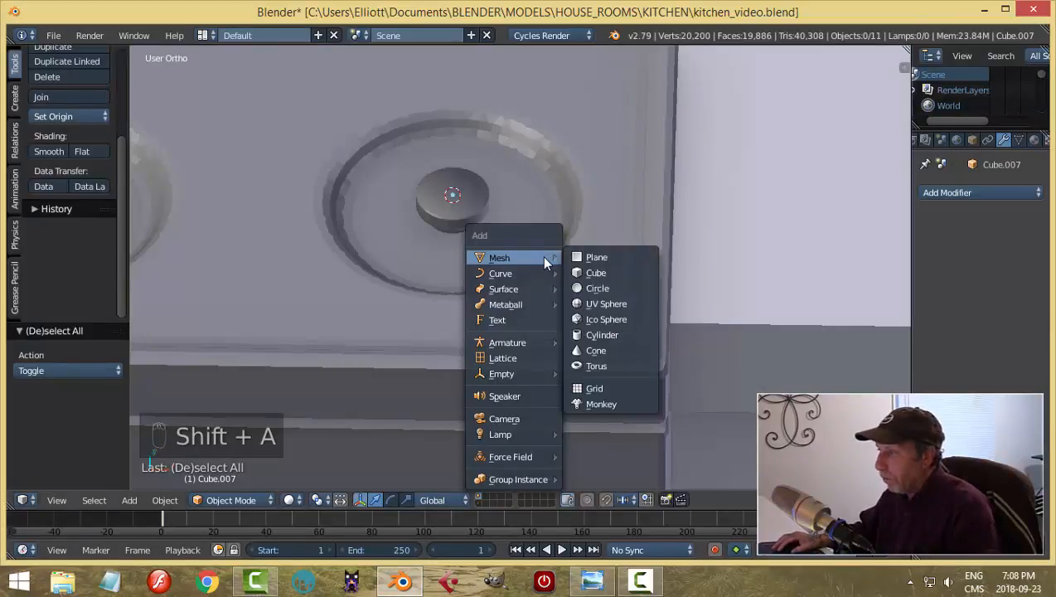
left_click(588, 271)
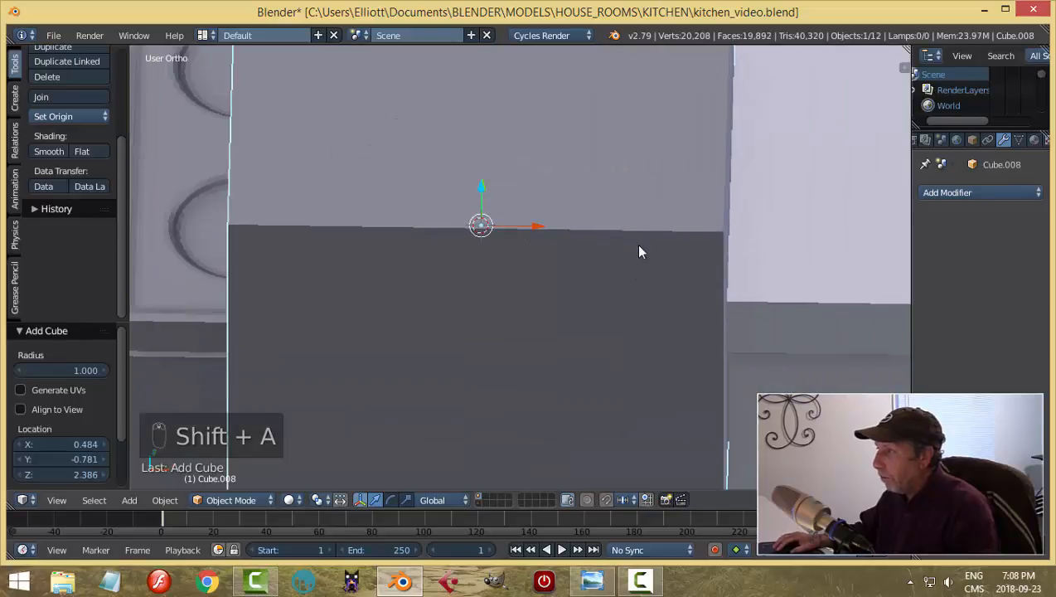
key("Tab")
left_click(760, 244)
key("s")
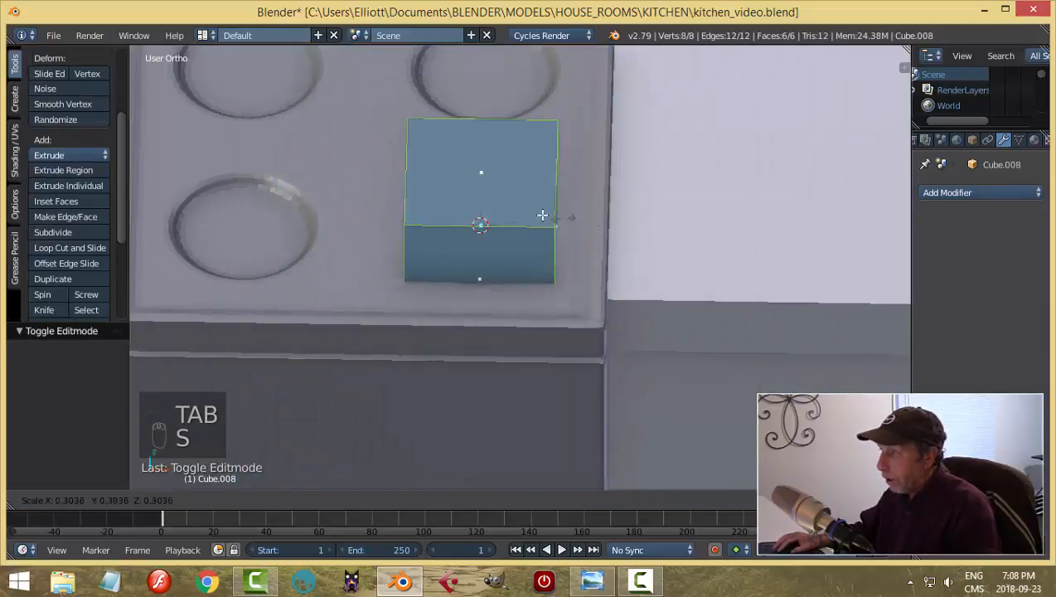
left_click(492, 224)
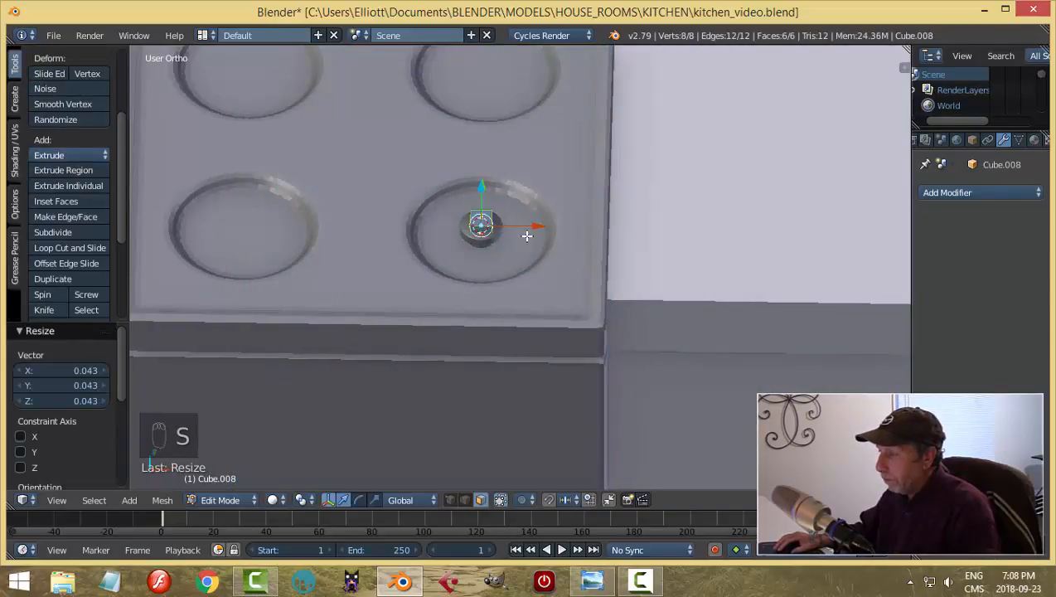
Step: Move the small cube along X to sit beside the burner cap and scale it to about 0.780
left_click_drag(537, 230, 571, 233)
middle_click_drag(570, 233, 613, 256)
key("s")
left_click(606, 253)
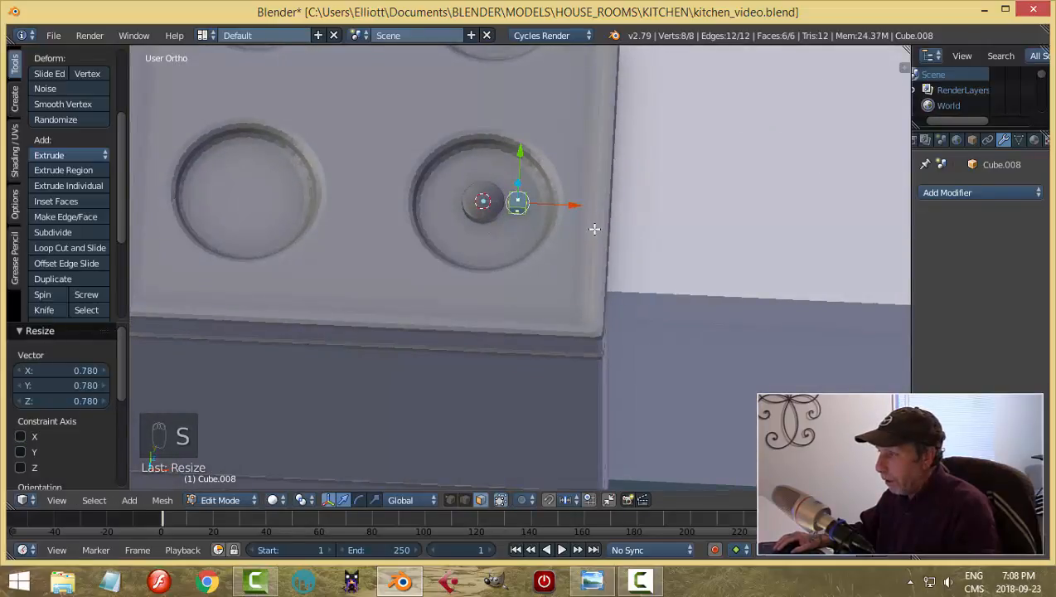
Step: Narrow the small cube slightly along Y and clear the selection
scroll(544, 246, "up", 4)
middle_click_drag(514, 234, 476, 192)
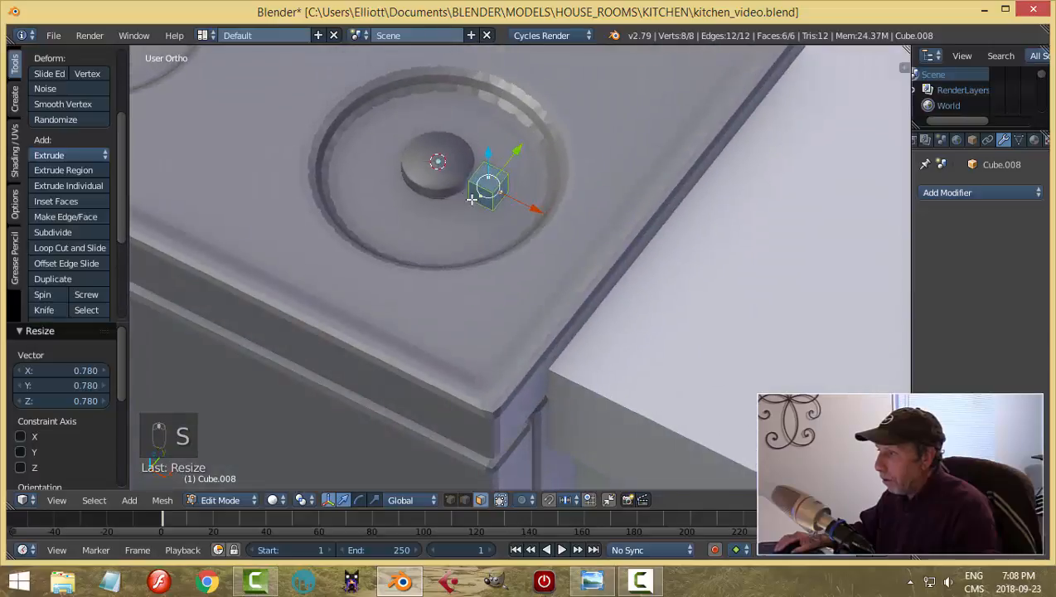
key("s")
key("y")
left_click(551, 195)
key("a")
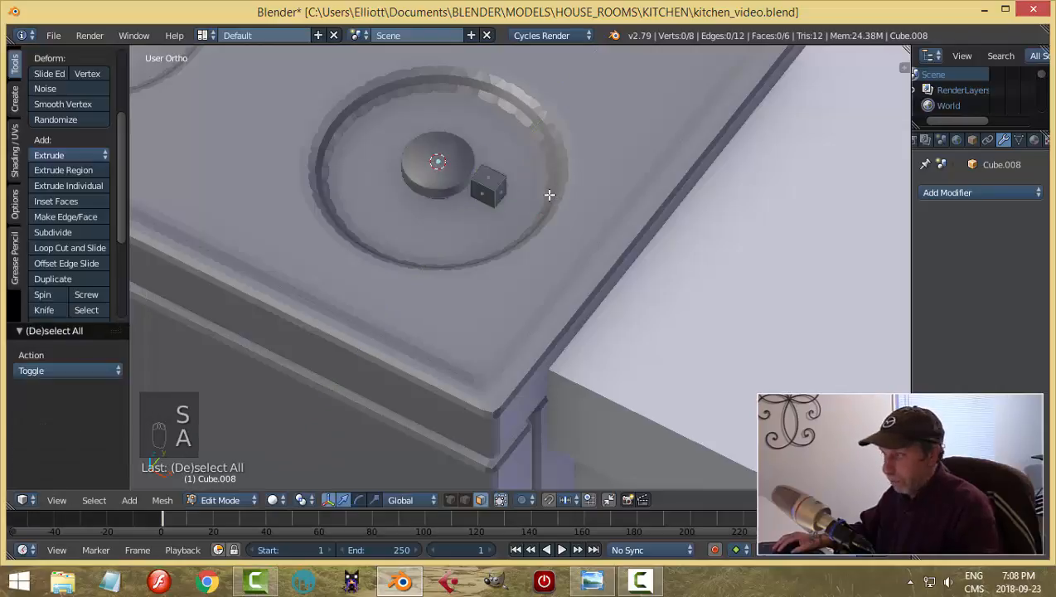
Step: Extrude the cube's face pointing away from the cap about 0.206 to form a bar reaching over the recess rim
middle_click_drag(547, 193, 515, 203)
right_click(515, 203)
mouse_move(591, 234)
middle_mouse_down()
mouse_move(589, 224)
mouse_move(577, 245)
middle_mouse_up()
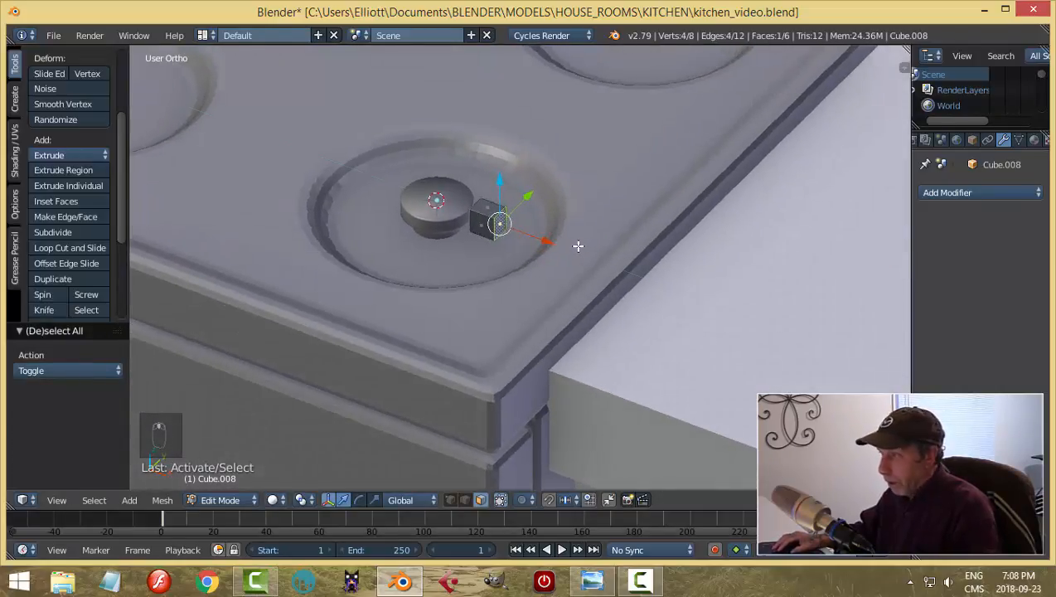
key("e")
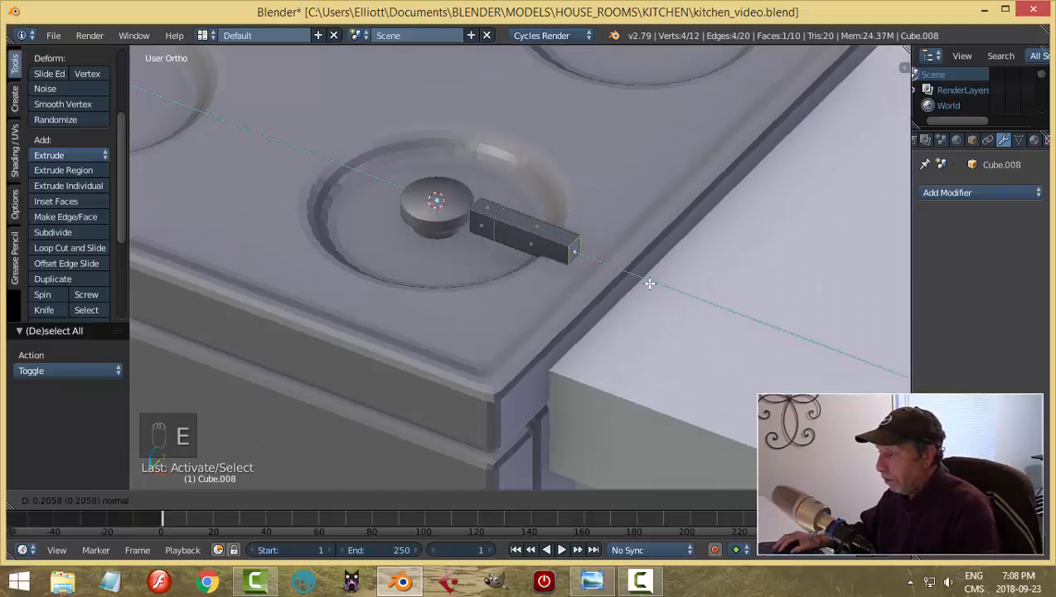
left_click(649, 282)
Step: Flatten the whole bar by scaling it down along Z
key("a")
key("a")
key("a")
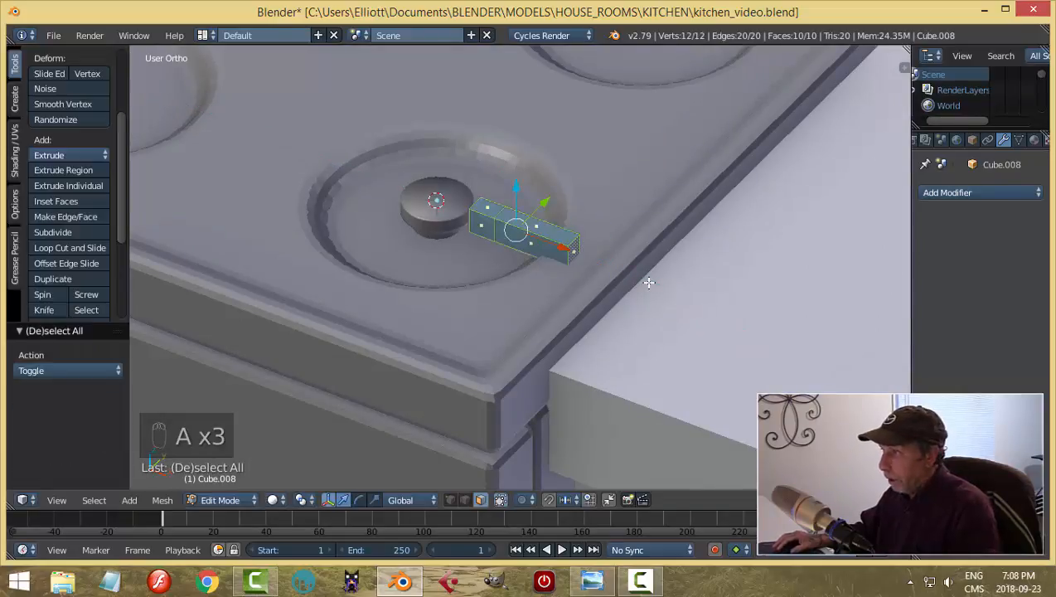
key("s")
key("z")
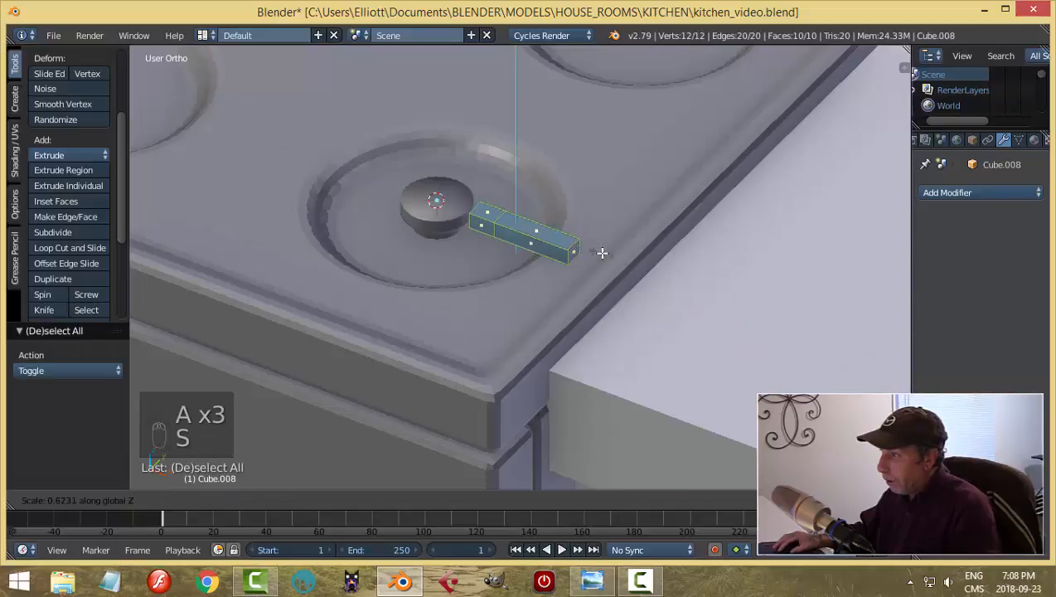
Step: Scale the bar beside the burner's hub along Z to about 0.62
left_click(605, 241)
key("a")
middle_click_drag(566, 248, 533, 236)
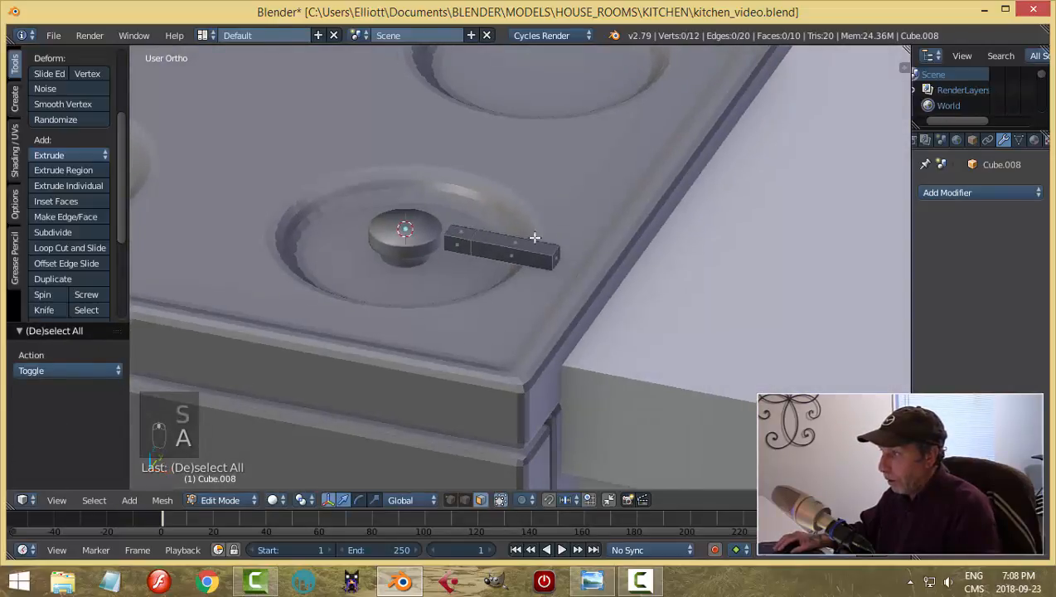
Step: Extrude the top face of the bar's short end section next to the hub upward by about 0.05
right_click(462, 232)
middle_click_drag(462, 232, 475, 181)
key("e")
right_click(475, 181)
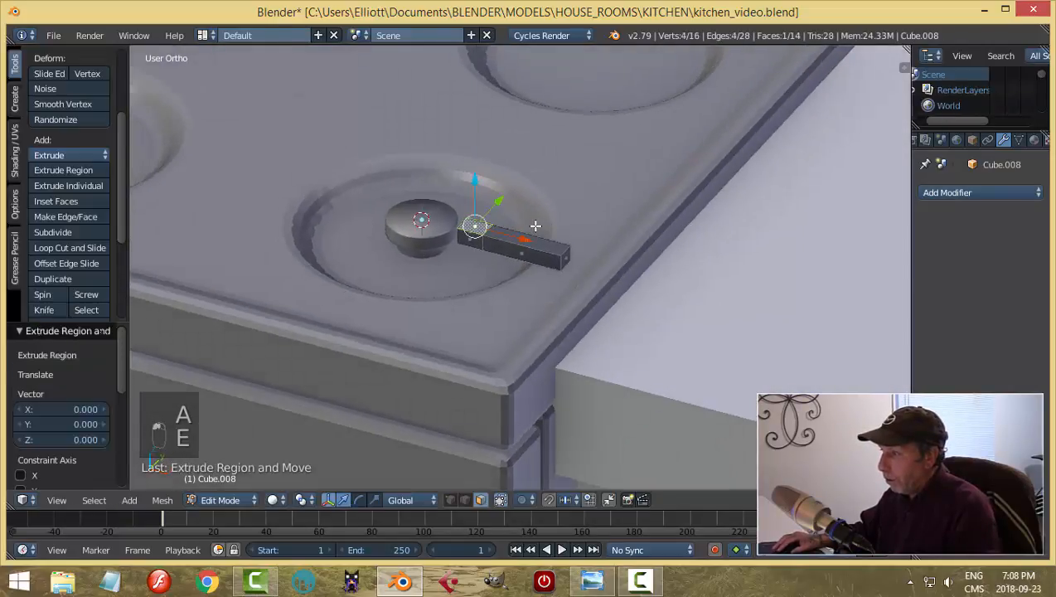
left_click_drag(476, 181, 480, 169)
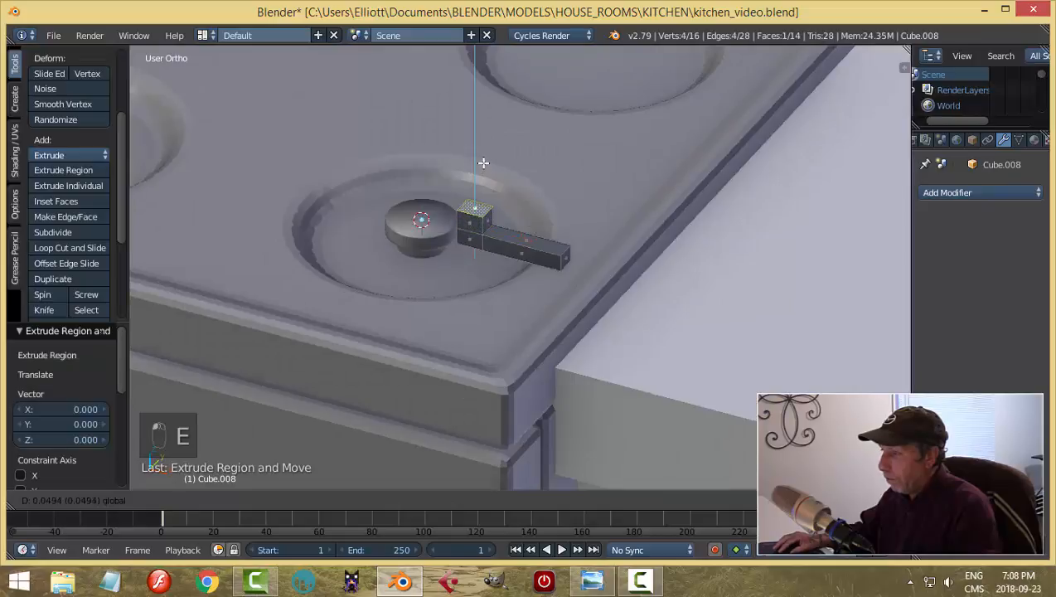
left_click(483, 162)
key("a")
Step: Slant the raised end in edge mode: shift its top outer edge -0.017 and its bottom outer edge 0.013 along X
middle_click_drag(612, 207, 652, 195)
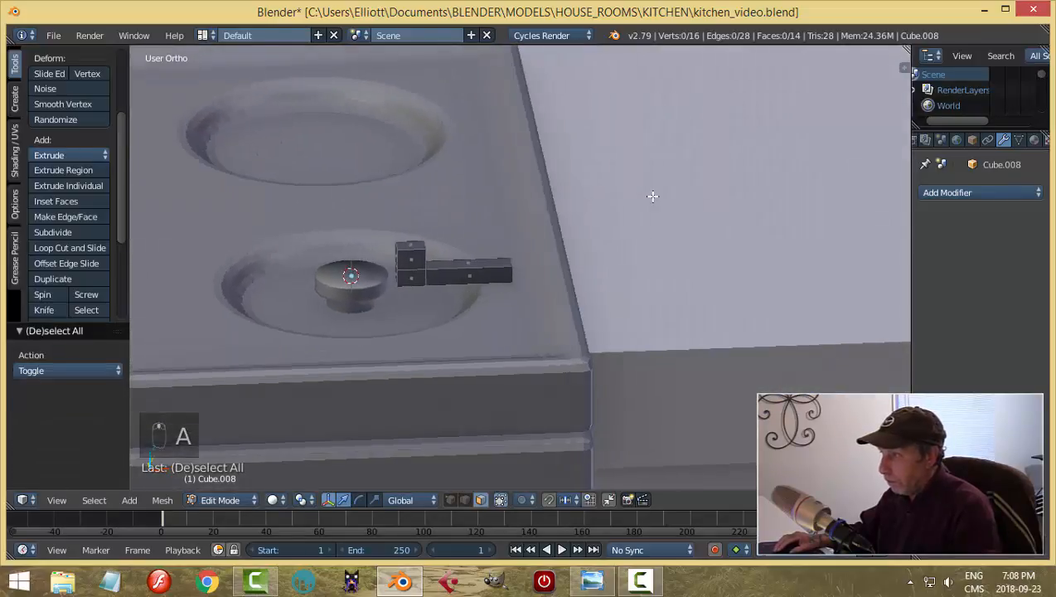
middle_click_drag(483, 267, 488, 271)
scroll(431, 295, "up", 2)
middle_click_drag(418, 306, 476, 248, "shift")
middle_click_drag(476, 248, 489, 262)
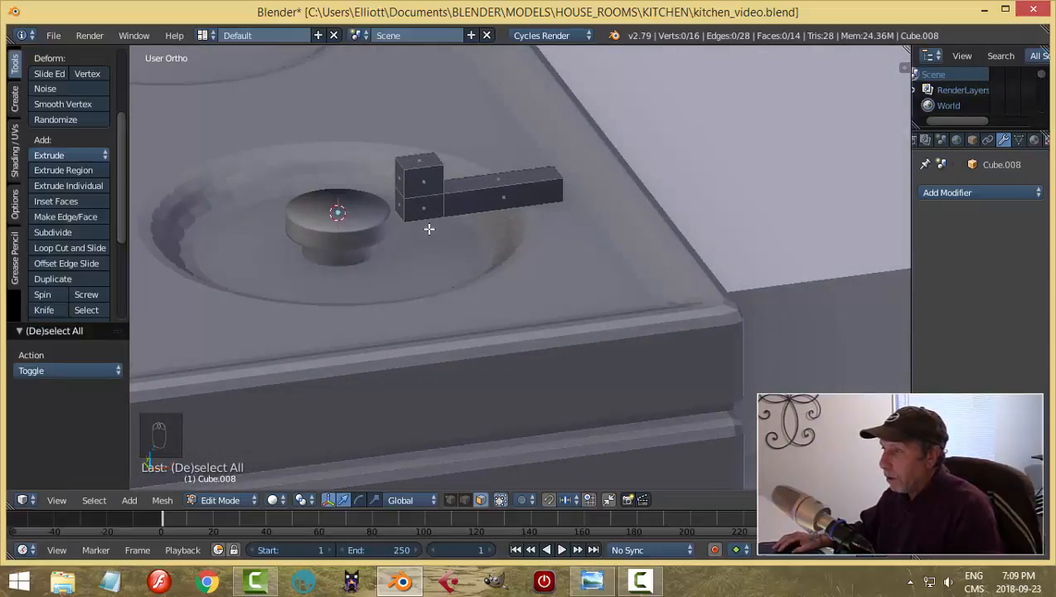
key("ctrl+Tab")
left_click(390, 212)
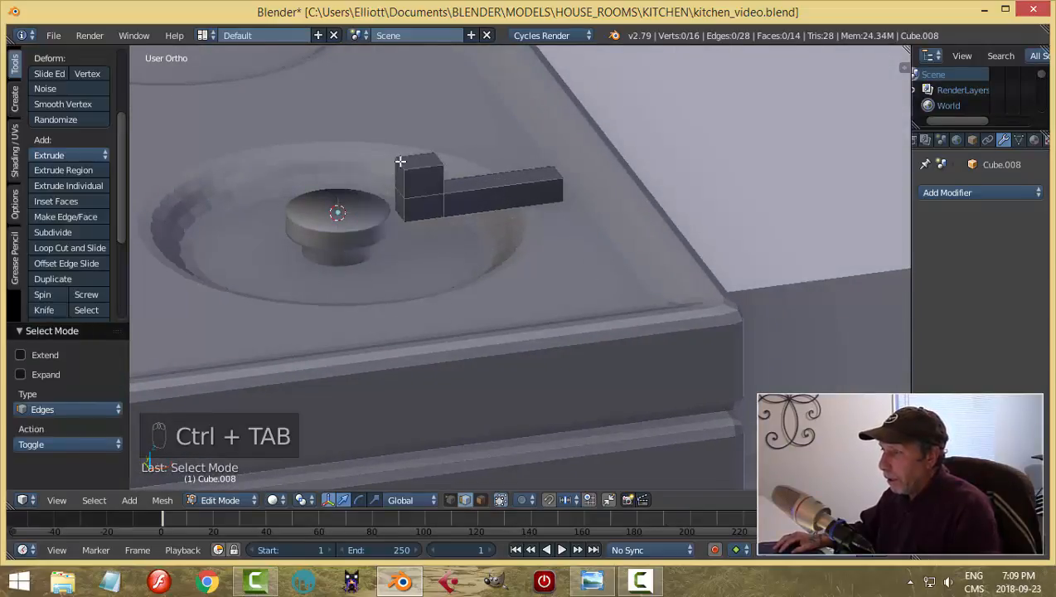
right_click(404, 162)
left_click_drag(448, 158, 437, 157)
right_click(400, 213)
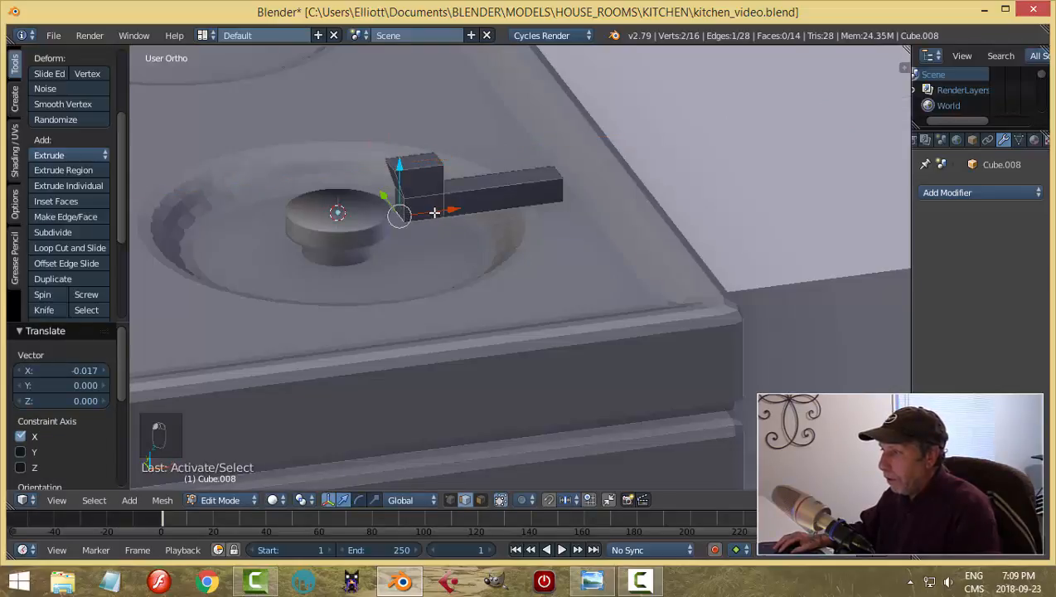
left_click_drag(441, 211, 452, 212)
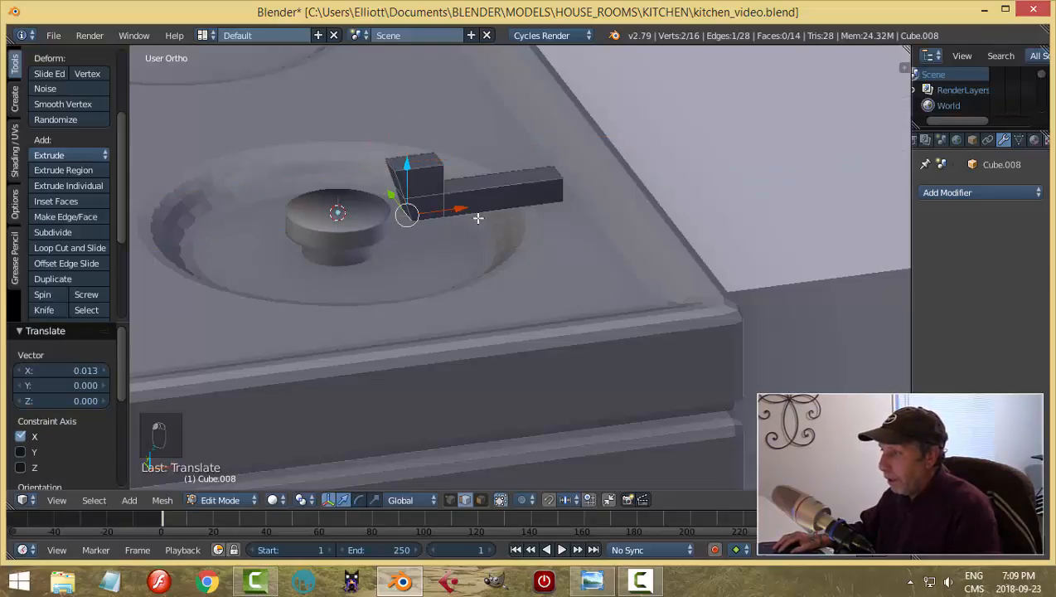
Step: Recalculate the normals of the whole arm mesh and return to Object Mode
key("a")
key("a")
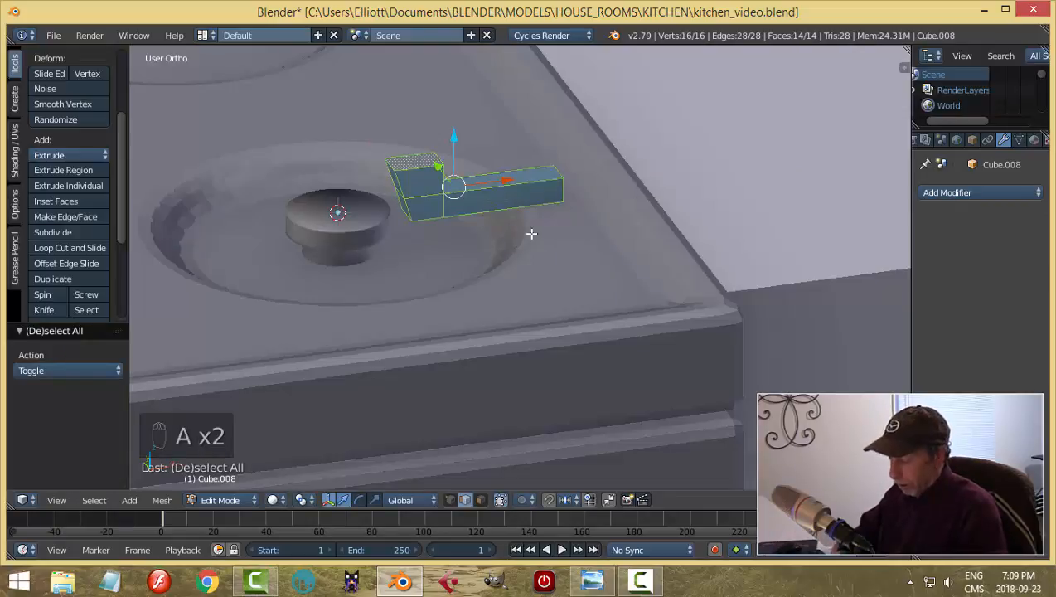
key("ctrl+n")
key("a")
key("Tab")
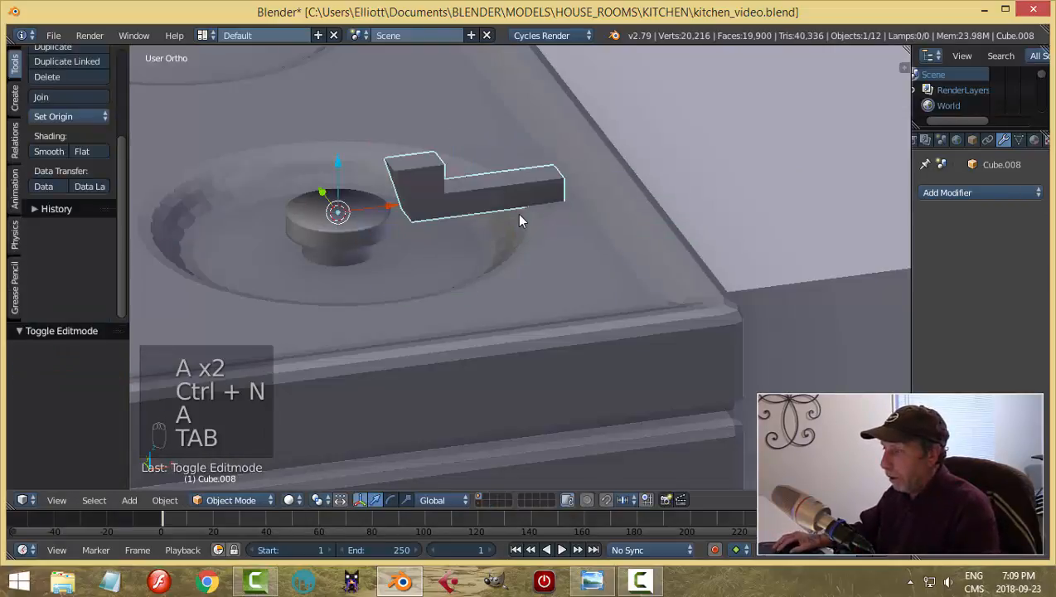
Step: Set the arm's origin to its geometry
scroll(517, 215, "down", 2)
scroll(497, 242, "up", 2)
left_click(78, 117)
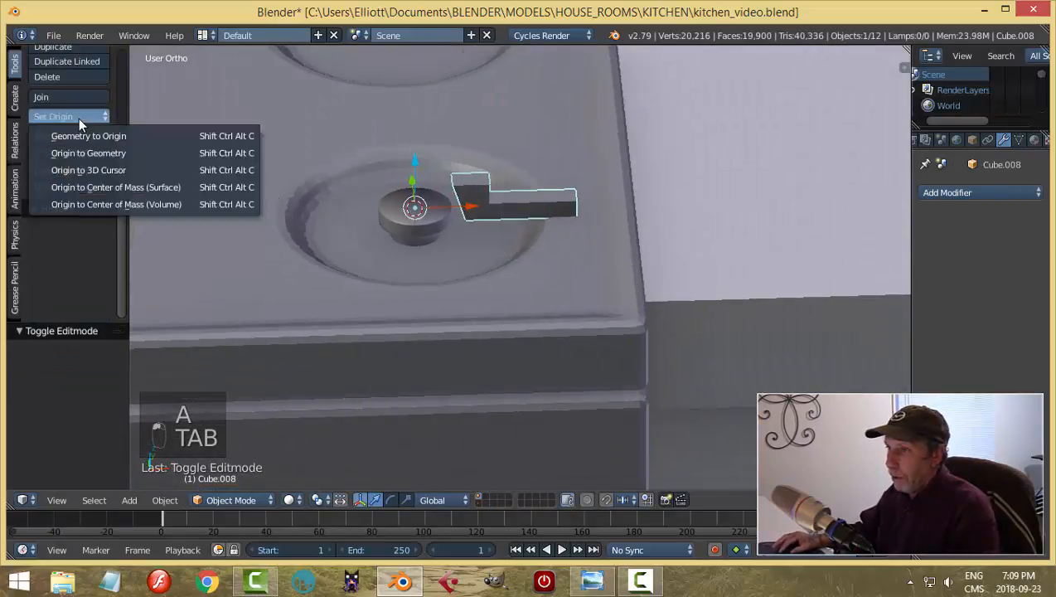
left_click(89, 153)
Step: Rotate the arm 180° about the X axis
middle_click_drag(538, 242, 502, 233)
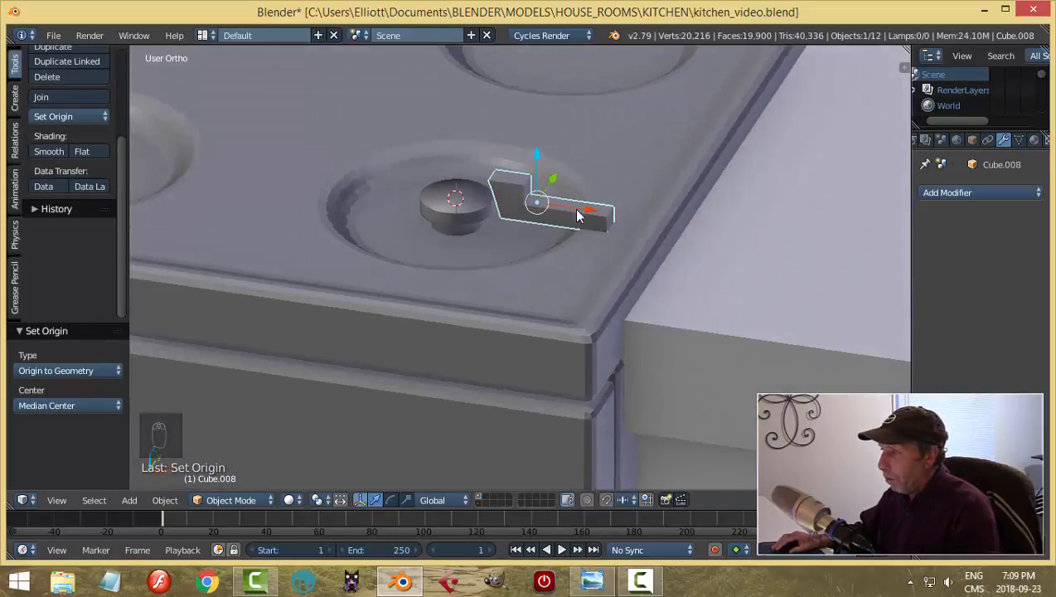
type("rx18")
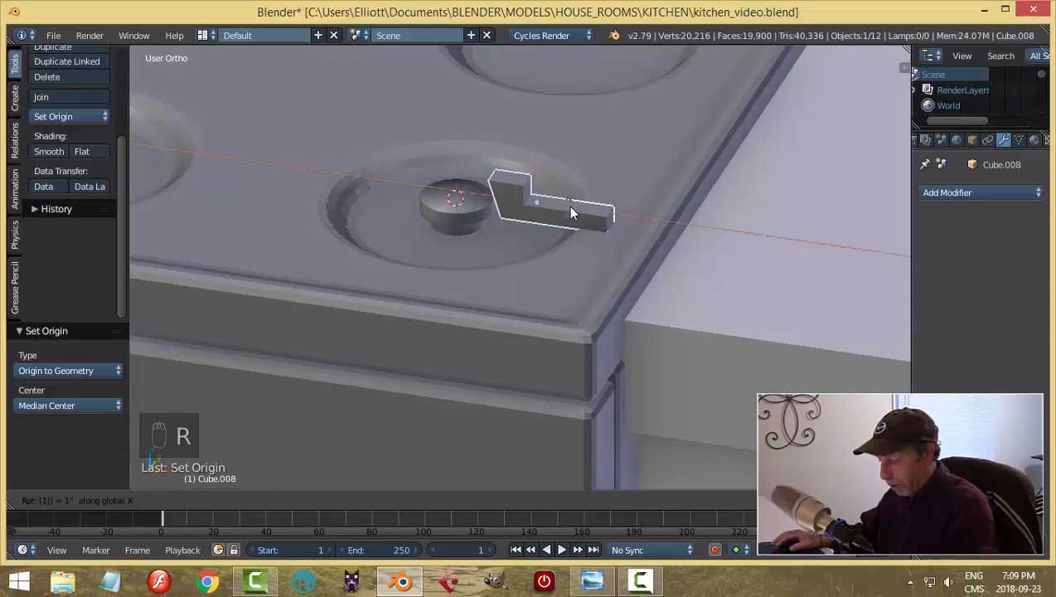
type("0")
key("Return")
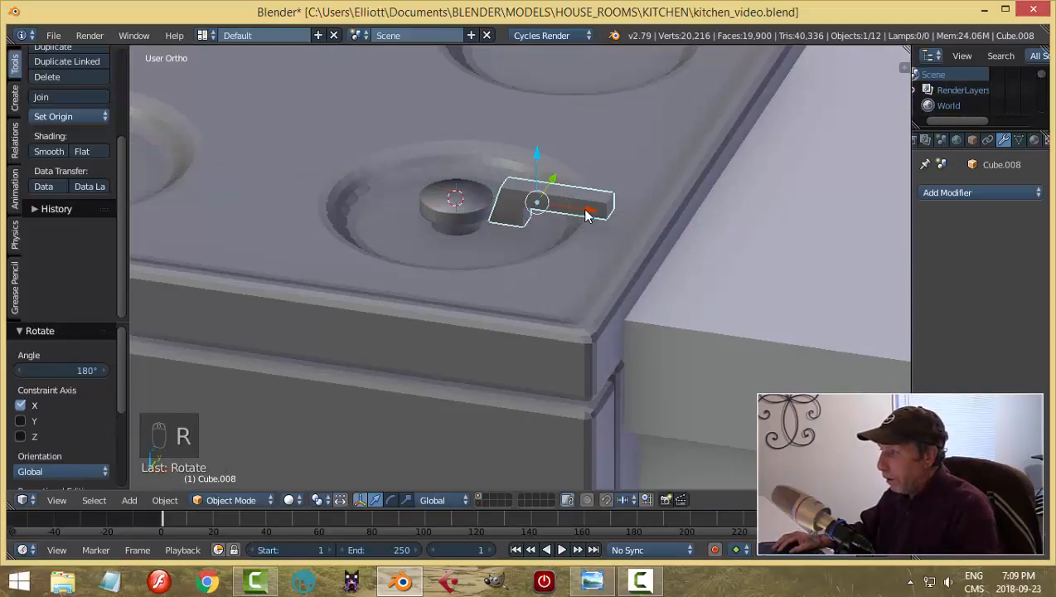
Step: Move the arm about -0.41 along X to the opposite side of the burner's hub
middle_click_drag(586, 215, 589, 227)
key("g")
key("x")
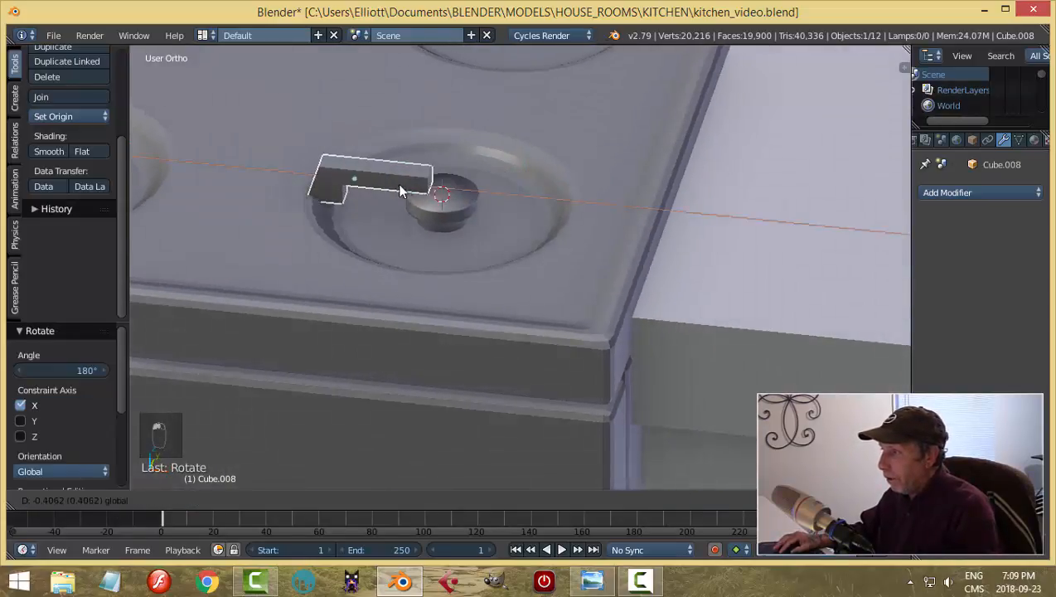
left_click_drag(399, 184, 393, 184)
middle_click_drag(405, 185, 453, 204)
Step: Scale the whole arm mesh uniformly to about 0.705 in Edit Mode
scroll(447, 208, "down", 1)
key("Tab")
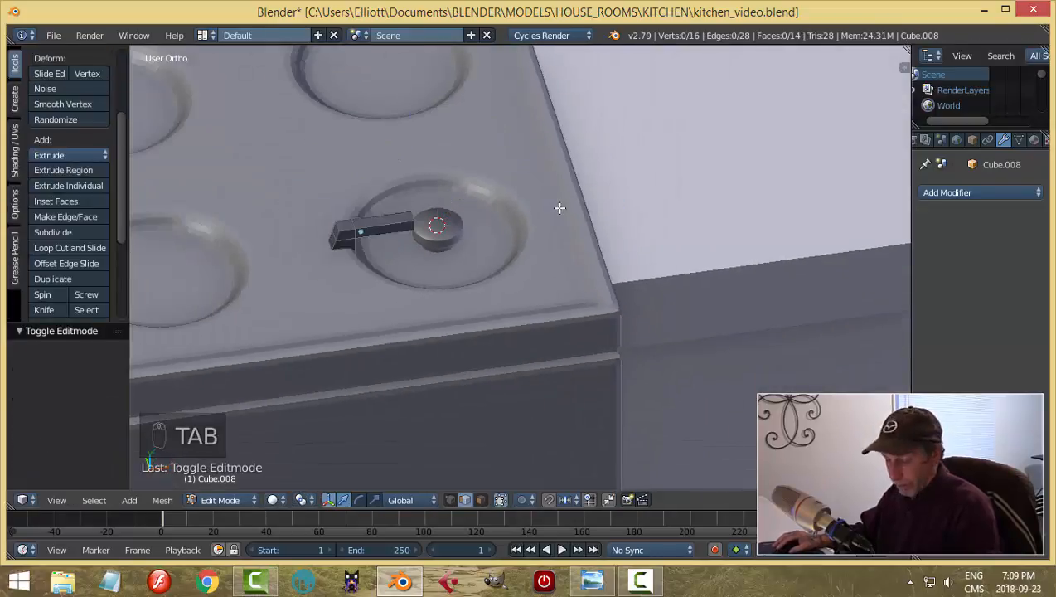
key("a")
key("a")
key("s")
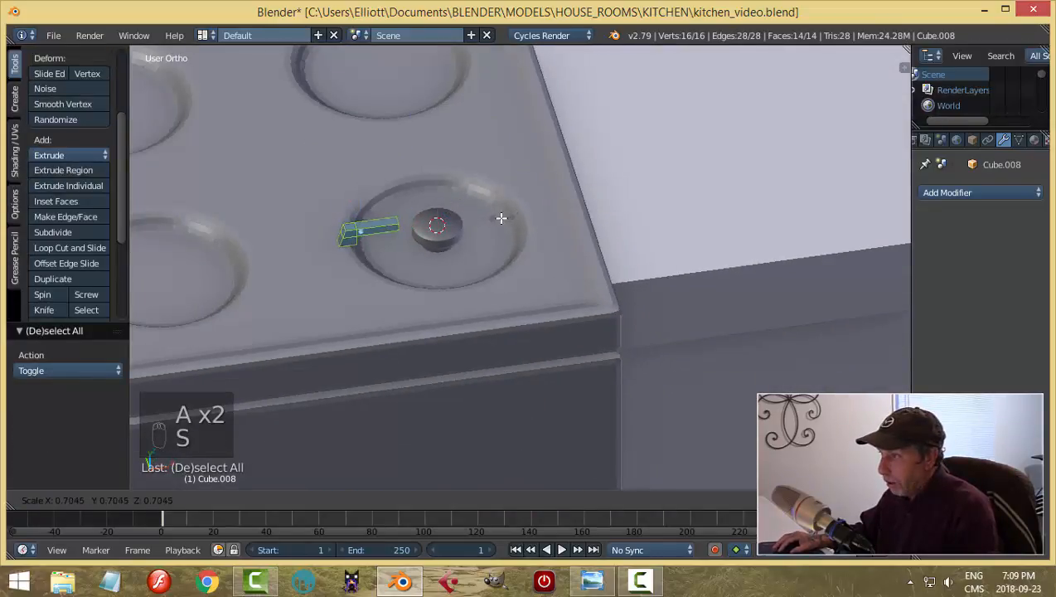
left_click(495, 218)
Step: Shift the arm mesh along X toward the hub by about 0.05, plus another 0.026
key("g")
key("x")
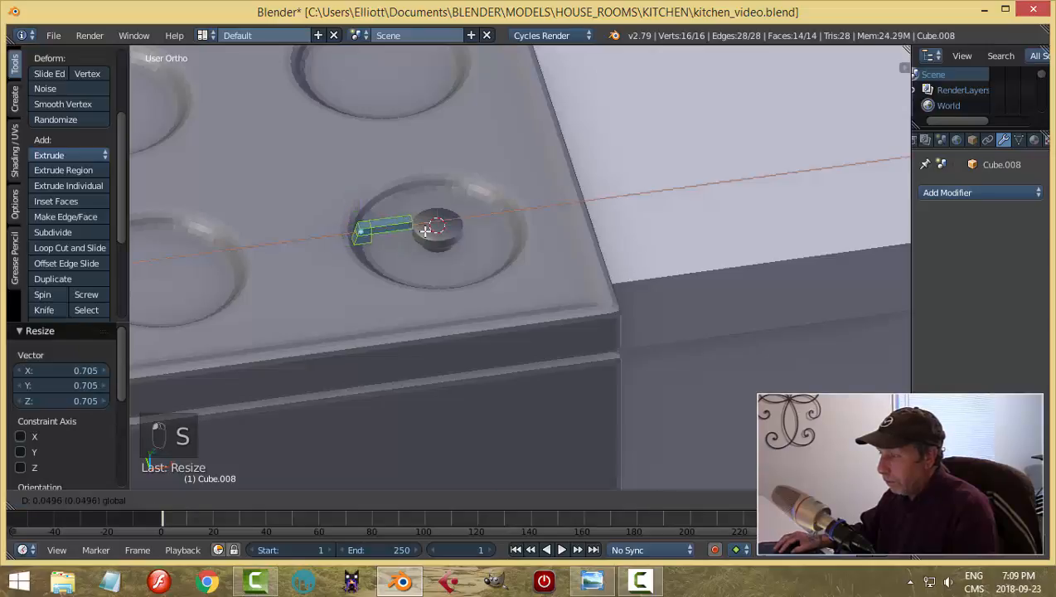
left_click(418, 229)
scroll(489, 249, "up", 2)
scroll(470, 245, "up", 3)
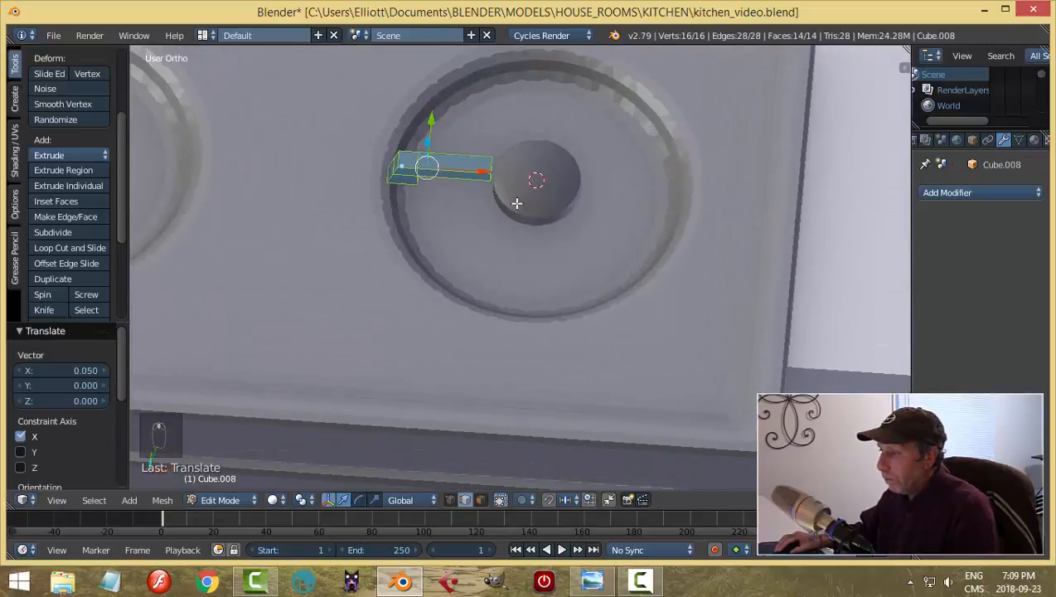
left_click_drag(467, 155, 485, 174)
key("KP_7")
Step: Lower the arm mesh by about 0.047 along Z into the burner recess and leave Edit Mode
middle_click_drag(535, 219, 513, 109)
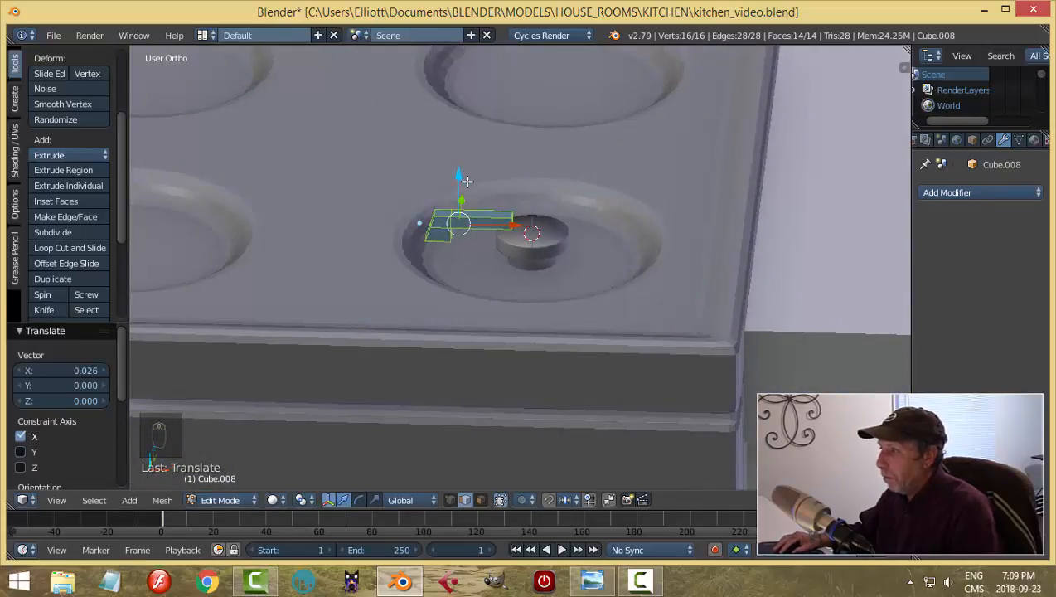
left_click_drag(467, 181, 469, 195)
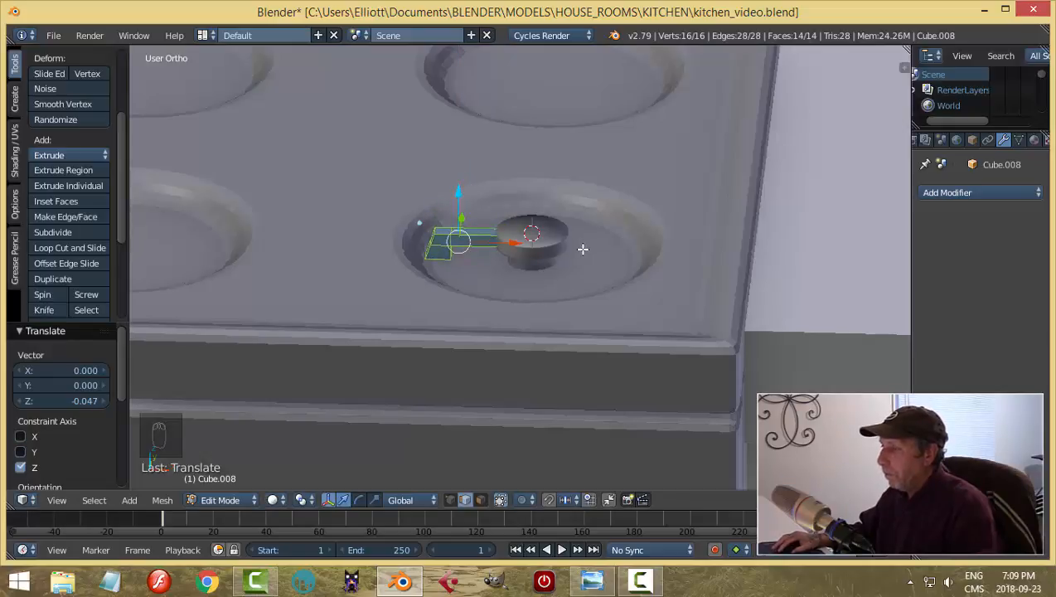
key("Tab")
Step: Narrow the round hub to about 0.65 in X and Y, keeping its Z scale locked
right_click(547, 240)
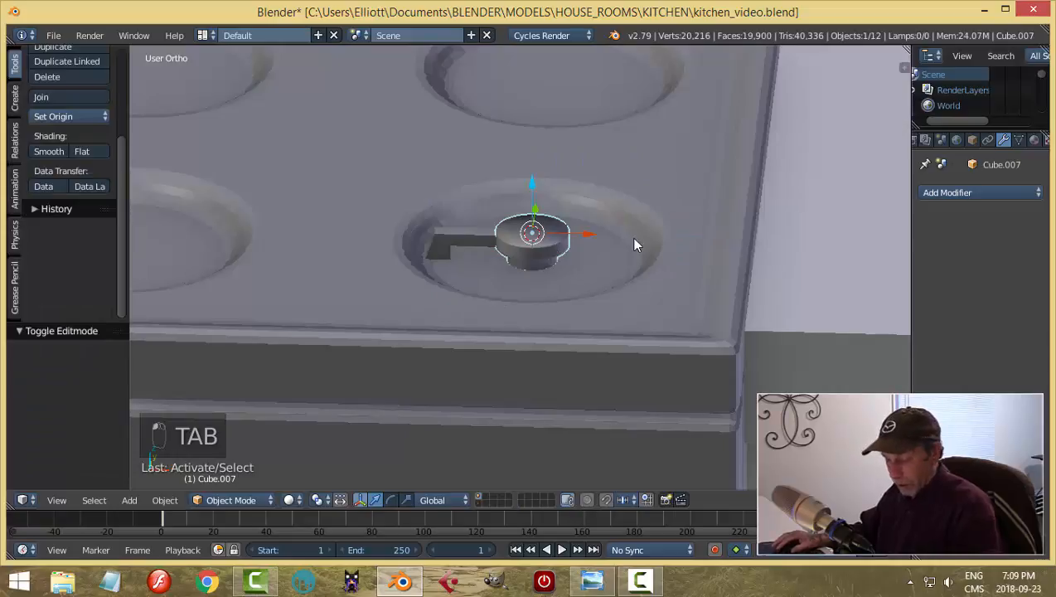
key("s")
key("shift+z")
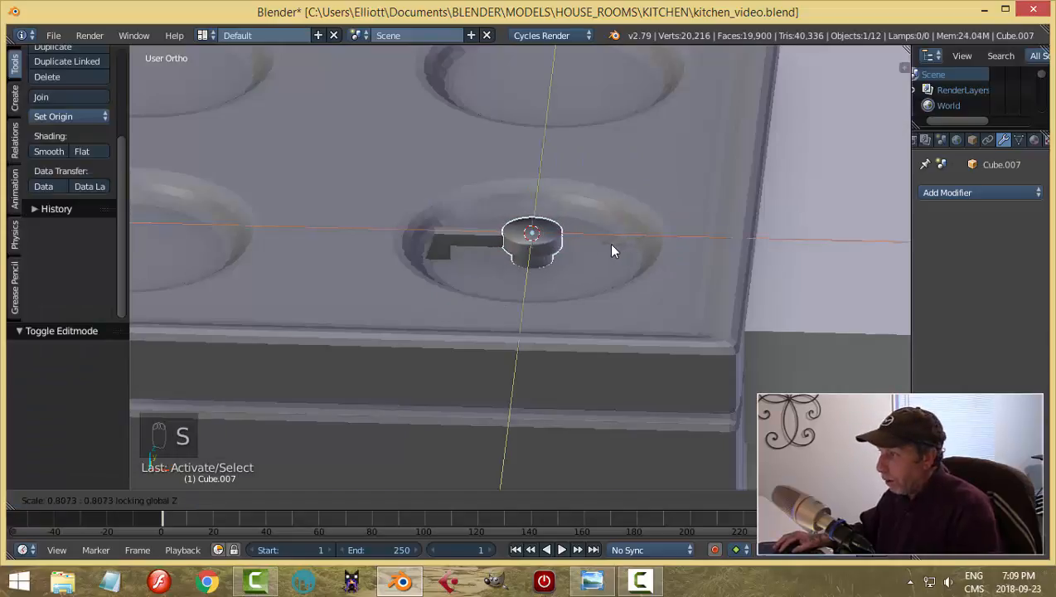
left_click(593, 246)
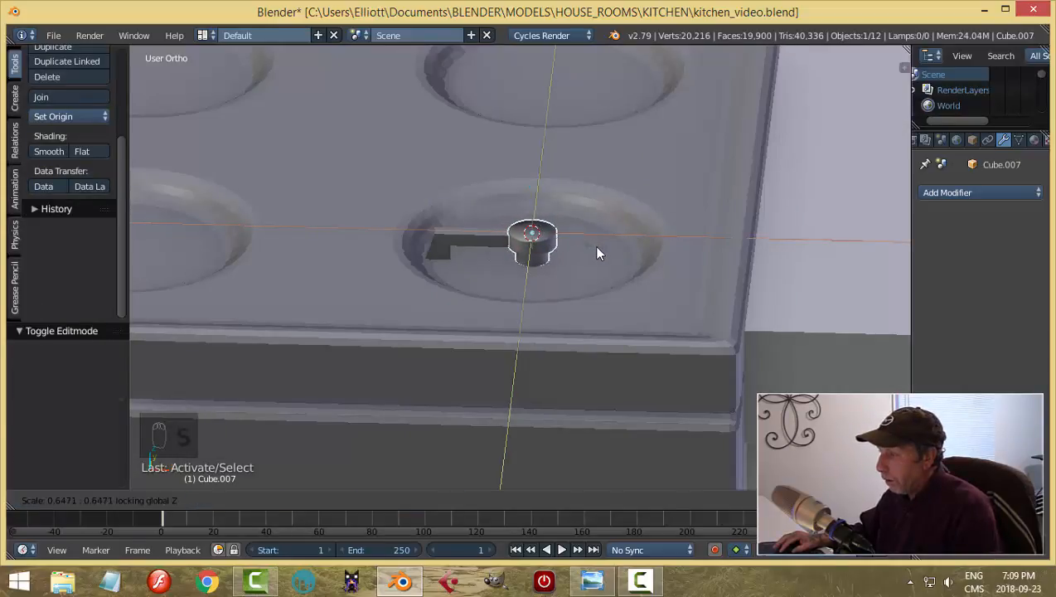
Step: Apply the arm's rotation and scale, and set its origin to geometry
key("a")
middle_click_drag(639, 233, 653, 286)
scroll(564, 267, "up", 3)
middle_click_drag(549, 258, 513, 224)
right_click(450, 217)
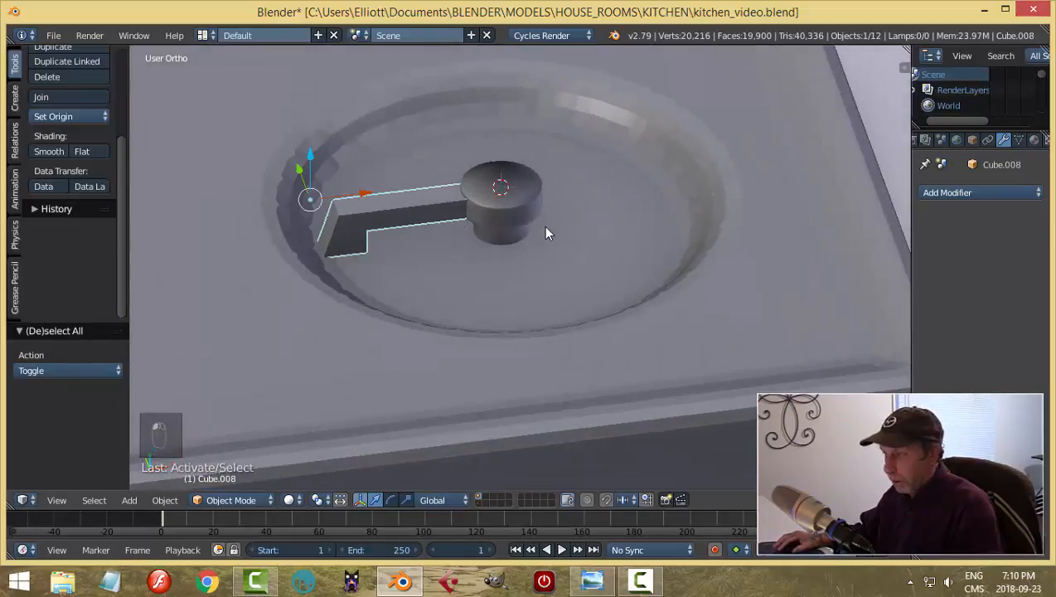
key("ctrl+a")
left_click(518, 273)
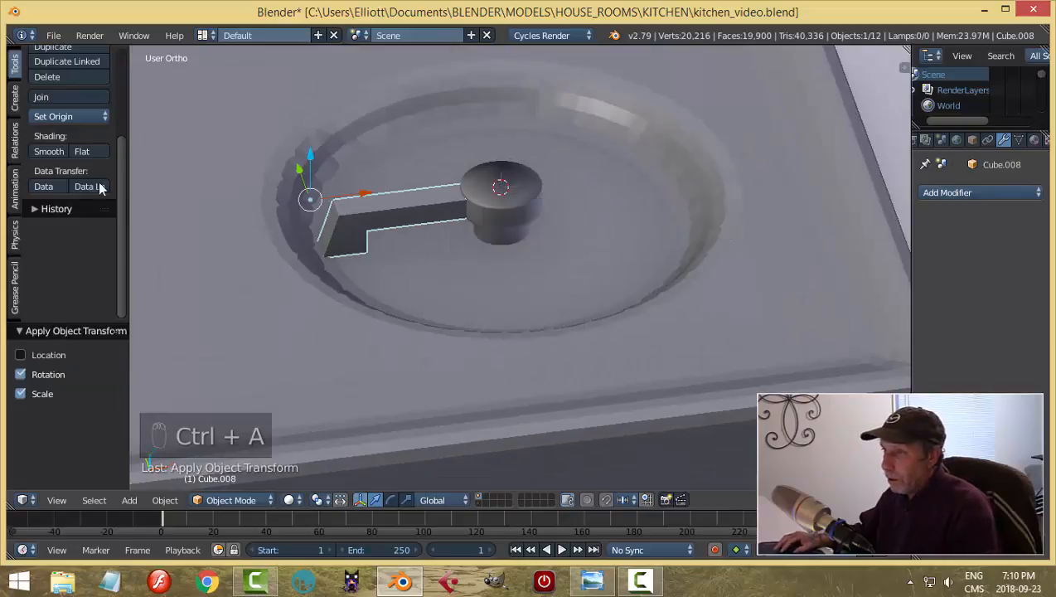
left_click(71, 116)
left_click(95, 151)
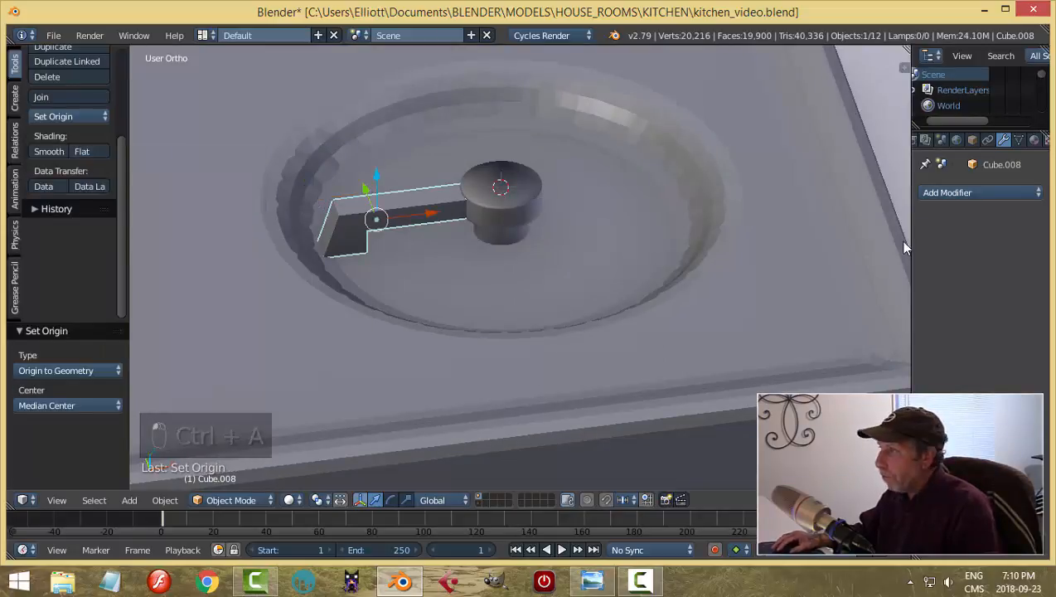
Step: Add a Bevel modifier to the arm with a width of 0.0060 and 2 segments
left_click(935, 192)
left_click(728, 246)
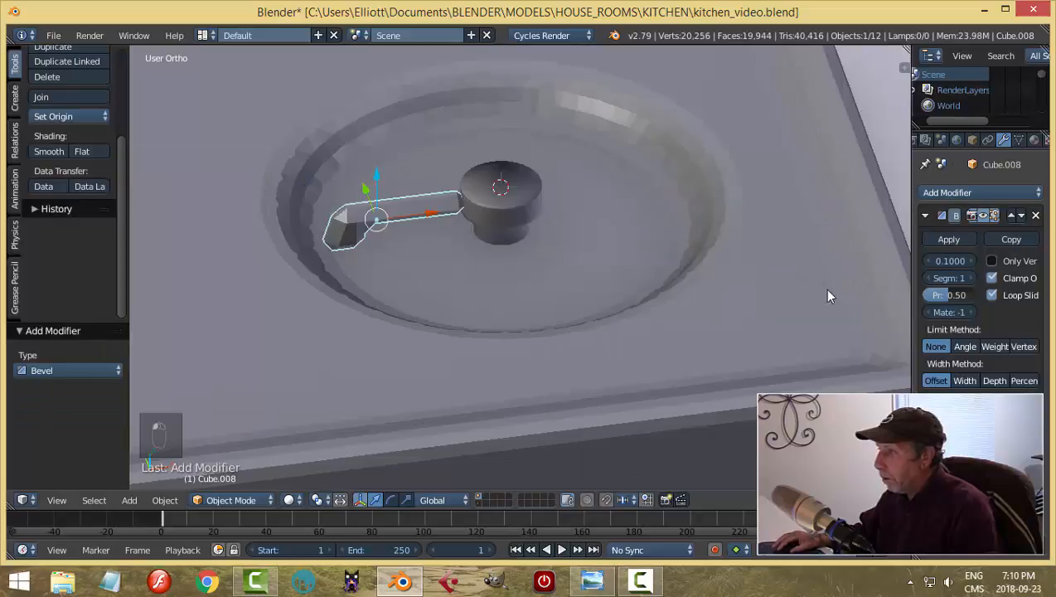
mouse_move(960, 263)
left_mouse_down()
mouse_move(942, 264)
mouse_move(959, 261)
left_mouse_up()
left_click(971, 278)
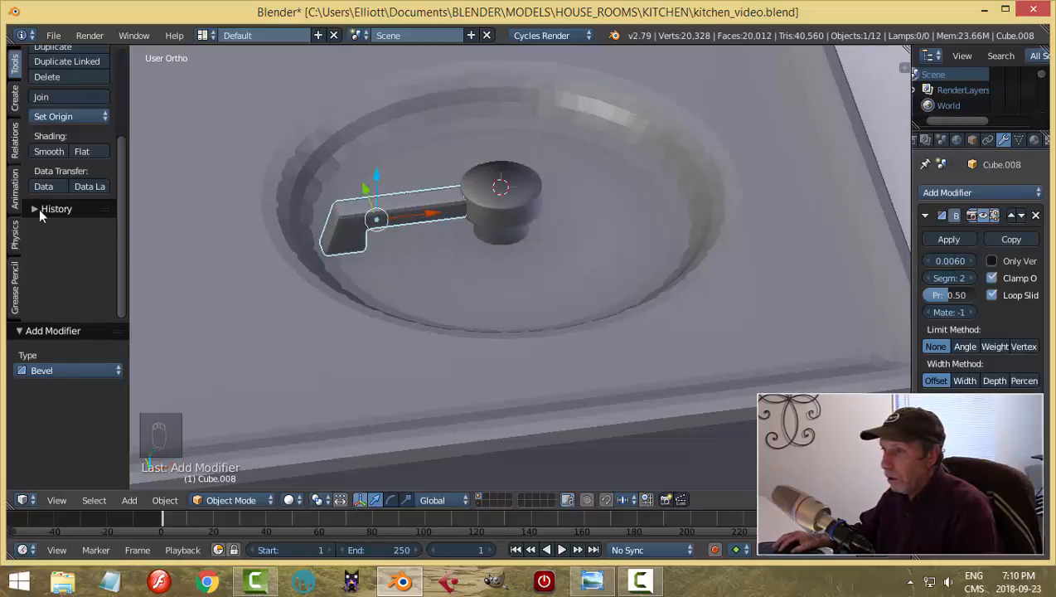
Step: Apply smooth shading to the arm and deselect it
left_click(46, 154)
key("a")
scroll(475, 262, "down", 3)
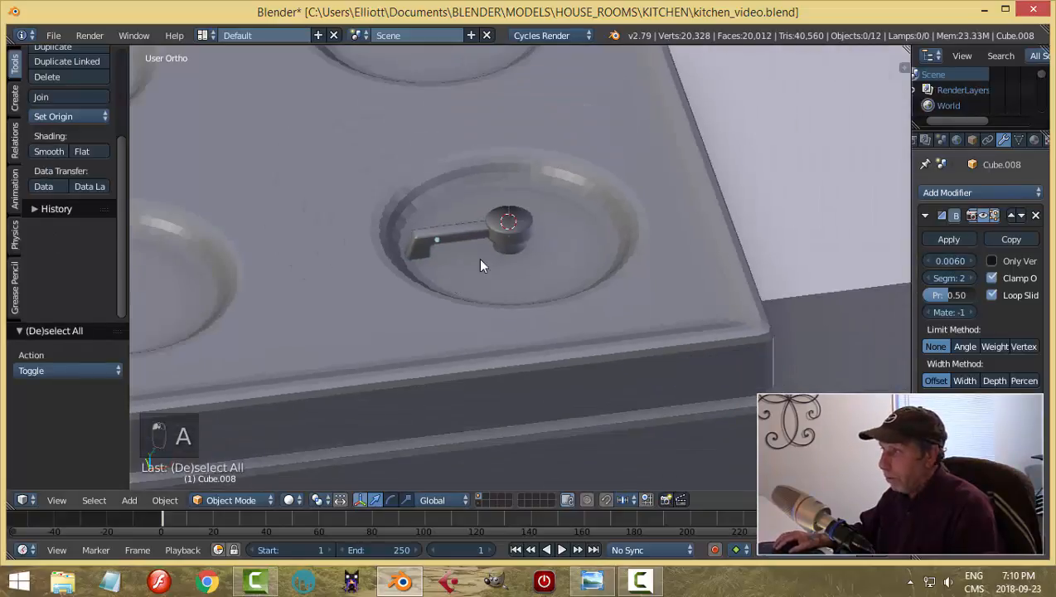
Step: Check the stove burners in the kitchen2.png reference in Windows Photo Viewer and return to Blender
mouse_move(477, 258)
middle_mouse_down()
mouse_move(397, 317)
mouse_move(486, 272)
mouse_move(490, 247)
middle_mouse_up()
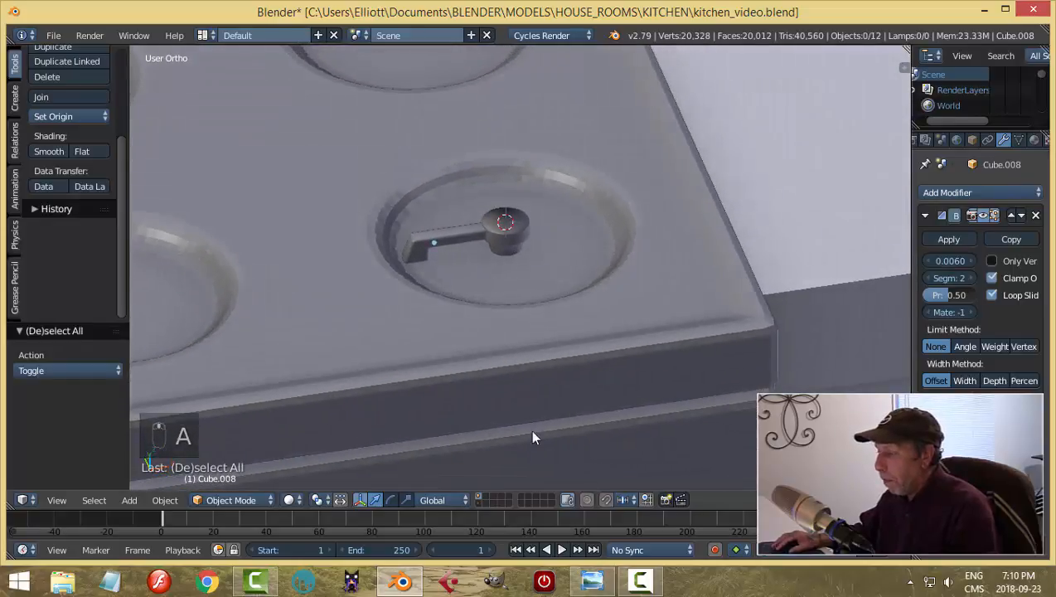
left_click(593, 582)
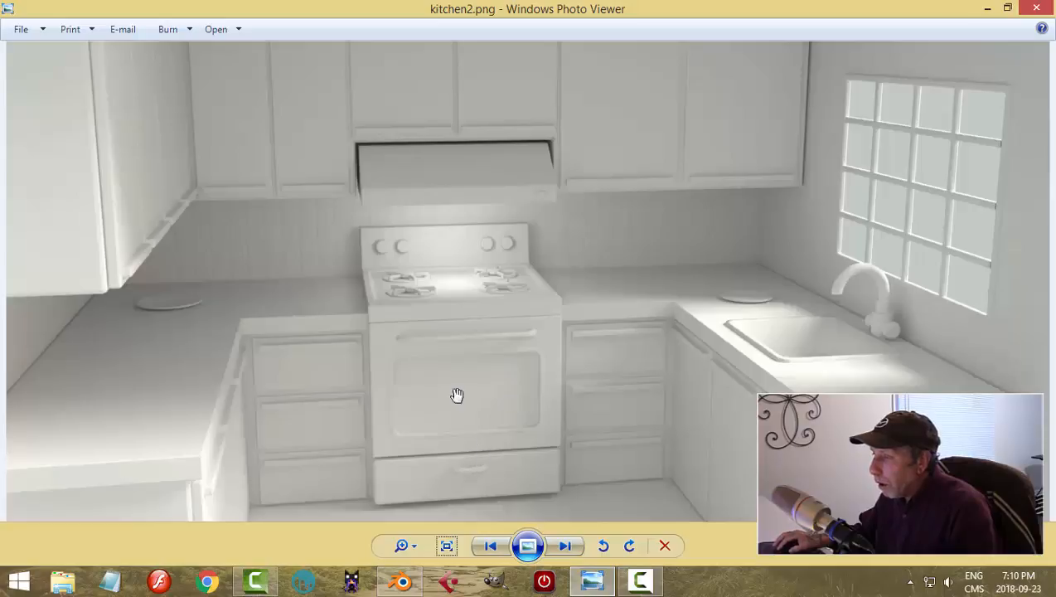
left_click(401, 581)
Step: Widen the round hub slightly in X and Y, keeping its Z scale locked, and deselect it
middle_click_drag(553, 292, 626, 304)
right_click(549, 186)
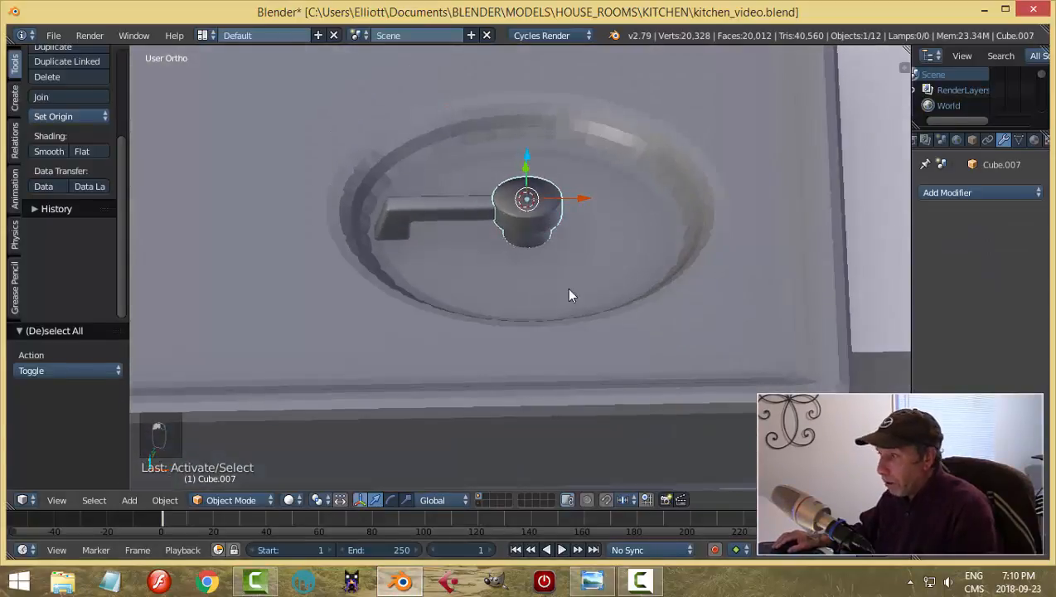
key("s")
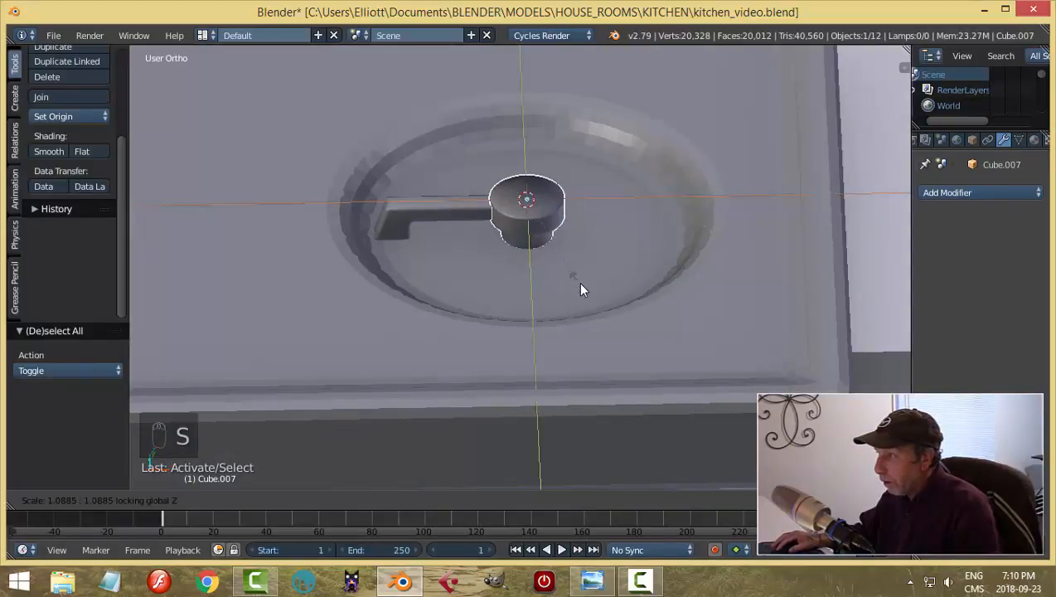
left_click(611, 287)
key("a")
middle_click_drag(603, 287, 497, 230)
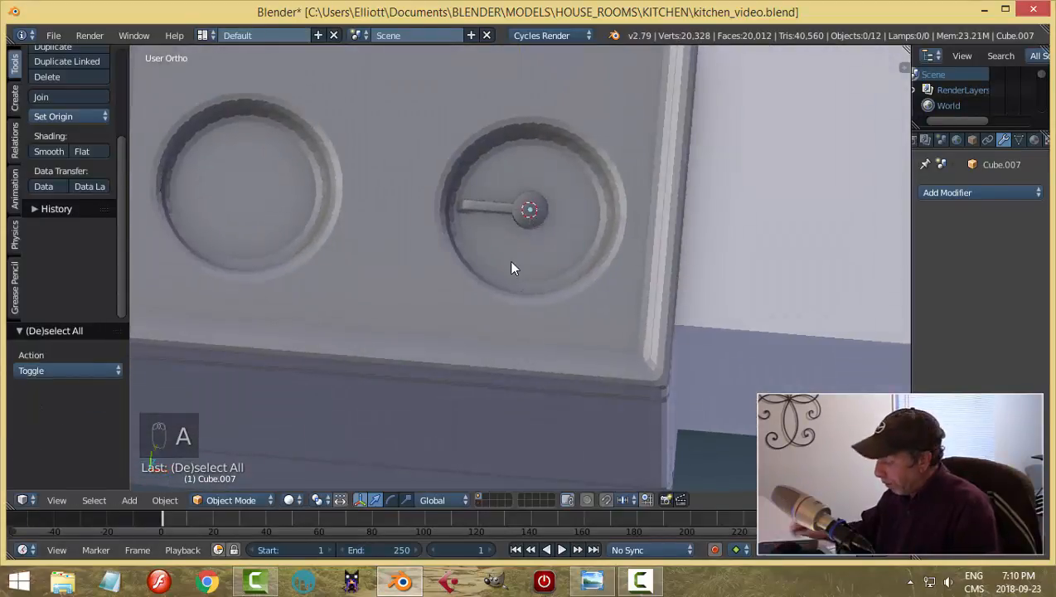
Step: Spin the whole arm mesh around the hub in top view, using a 360° angle and 5 steps
key("KP_7")
scroll(511, 267, "up", 4)
right_click(485, 192)
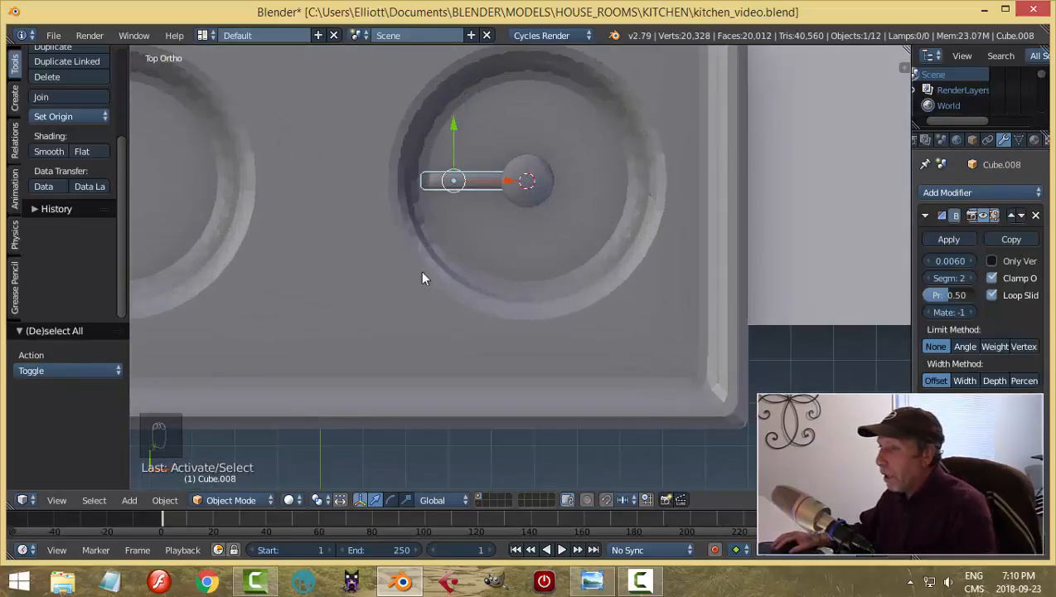
key("Tab")
left_click(531, 209)
key("a")
key("a")
key("a")
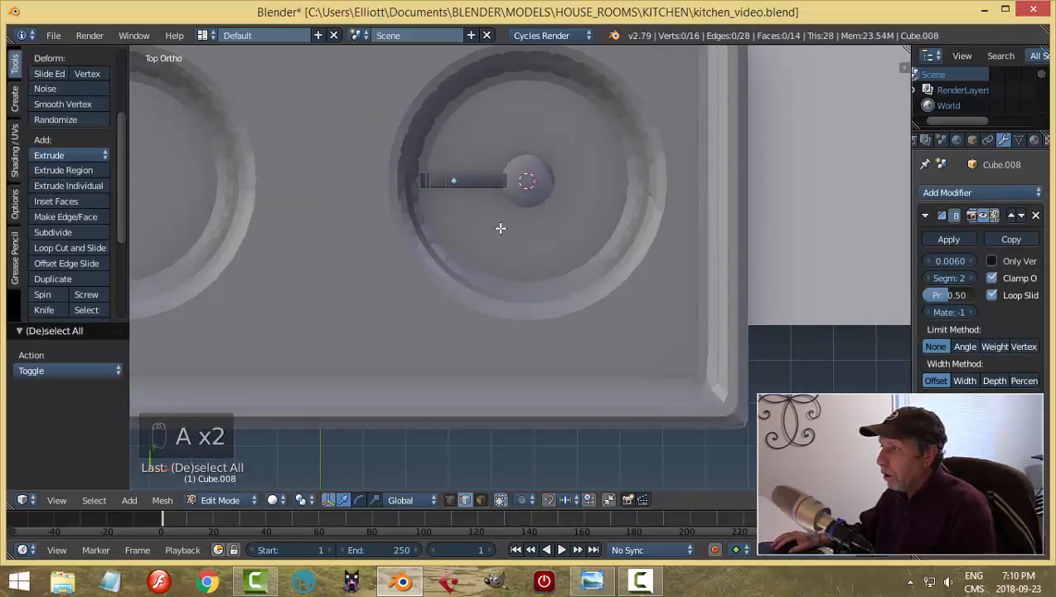
left_click(46, 294)
left_click(54, 424)
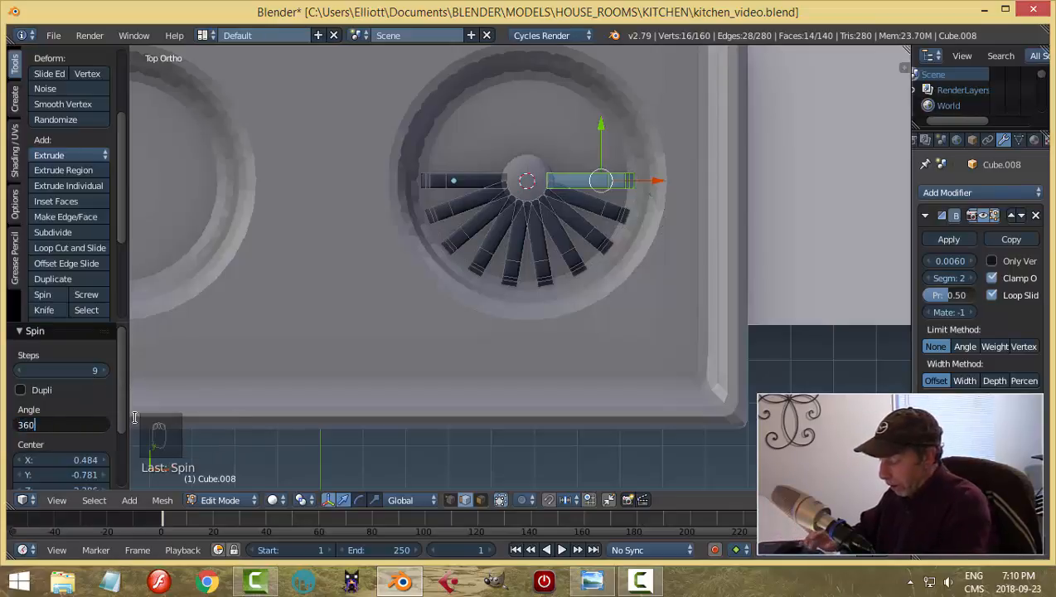
key("Return")
left_click(100, 371)
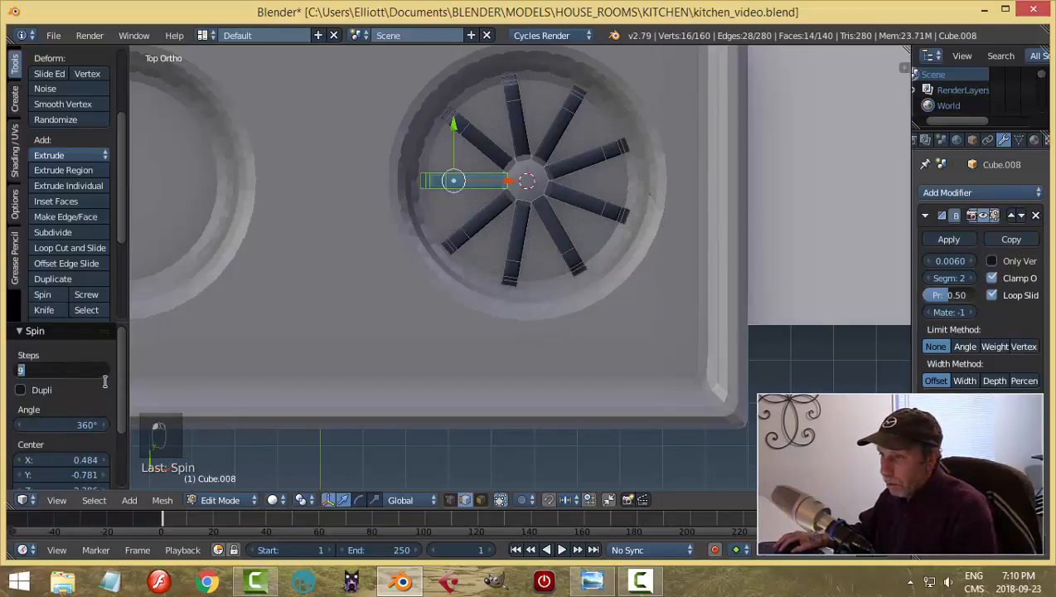
key("Return")
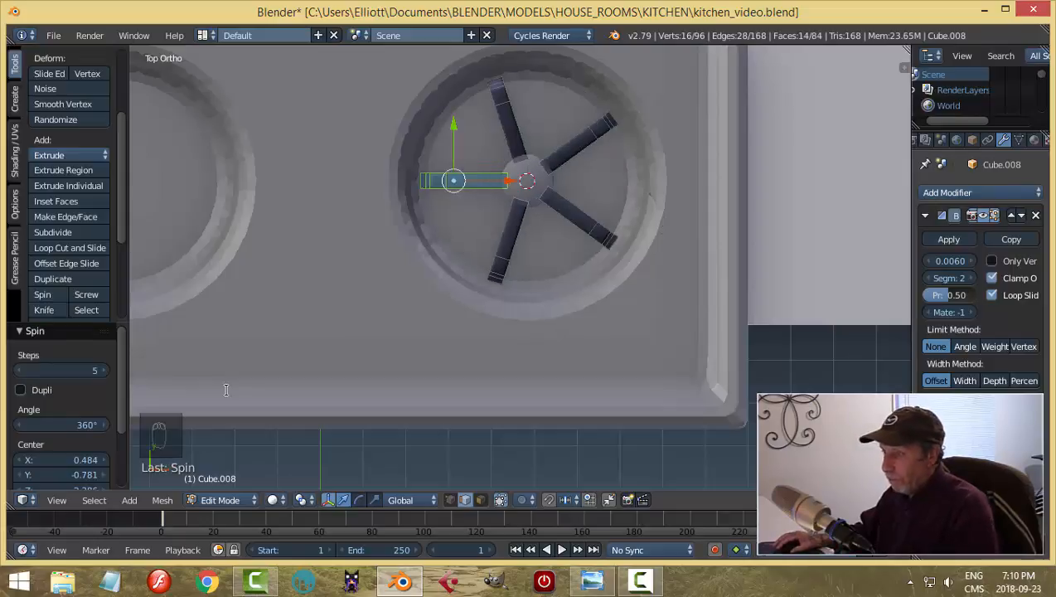
Step: Remove doubles from all the spun arms, make their normals consistent, and return to Object Mode
key("a")
key("a")
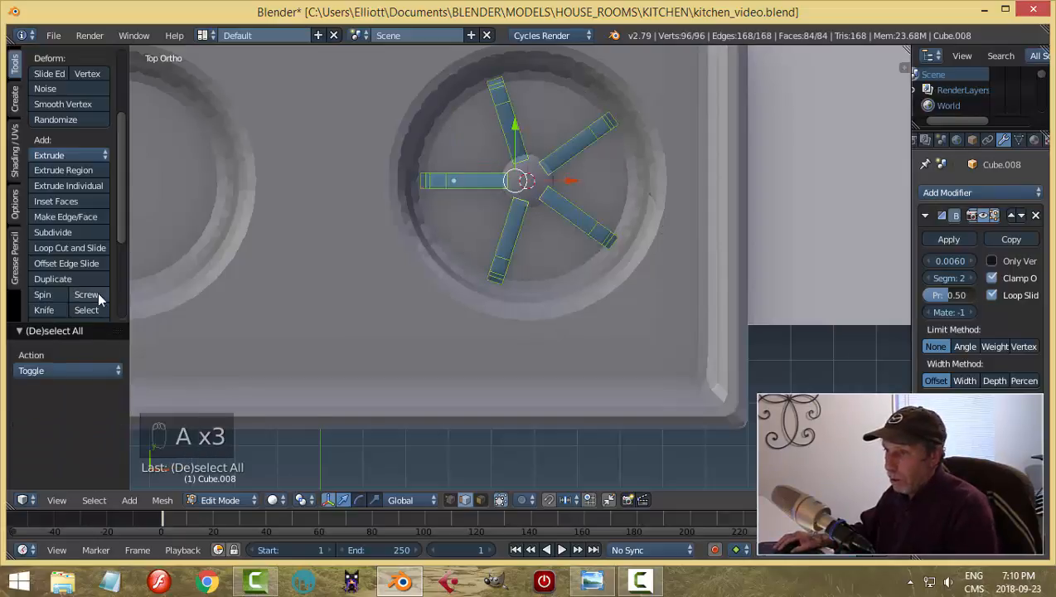
scroll(98, 302, "down", 5)
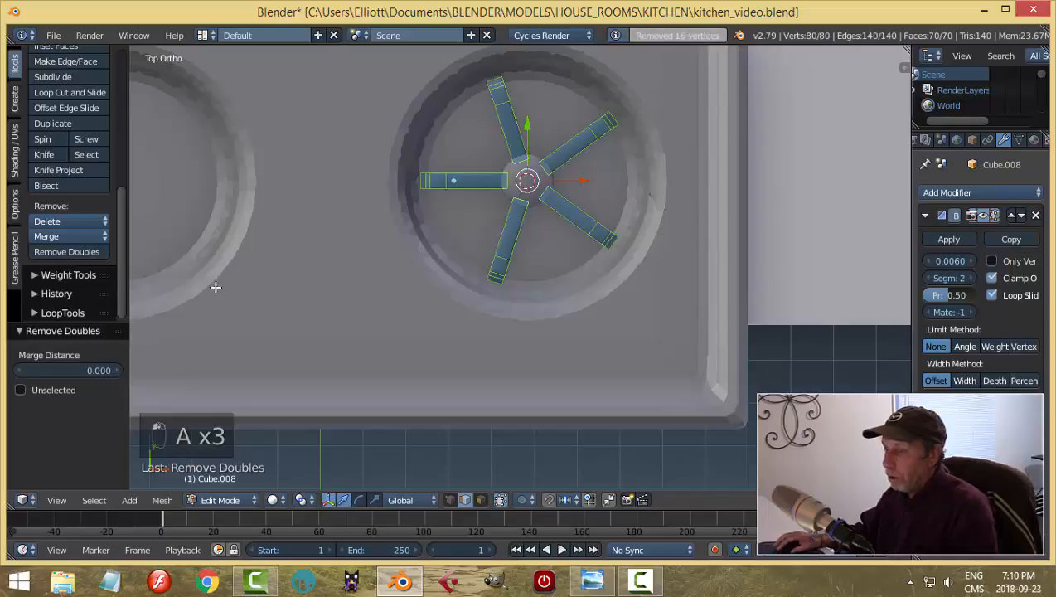
key("ctrl+n")
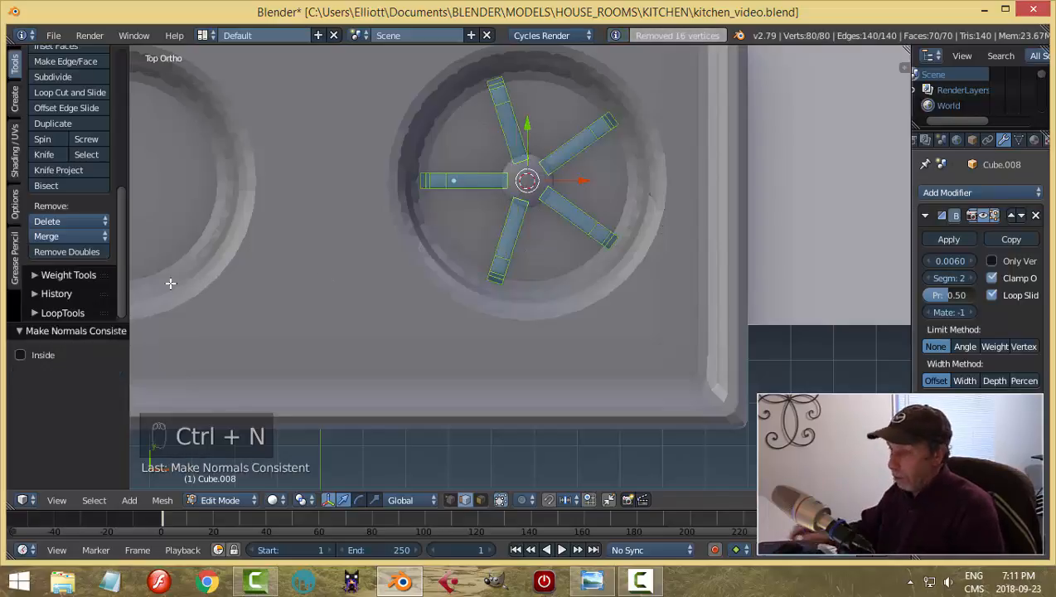
key("a")
key("Tab")
left_click(80, 289)
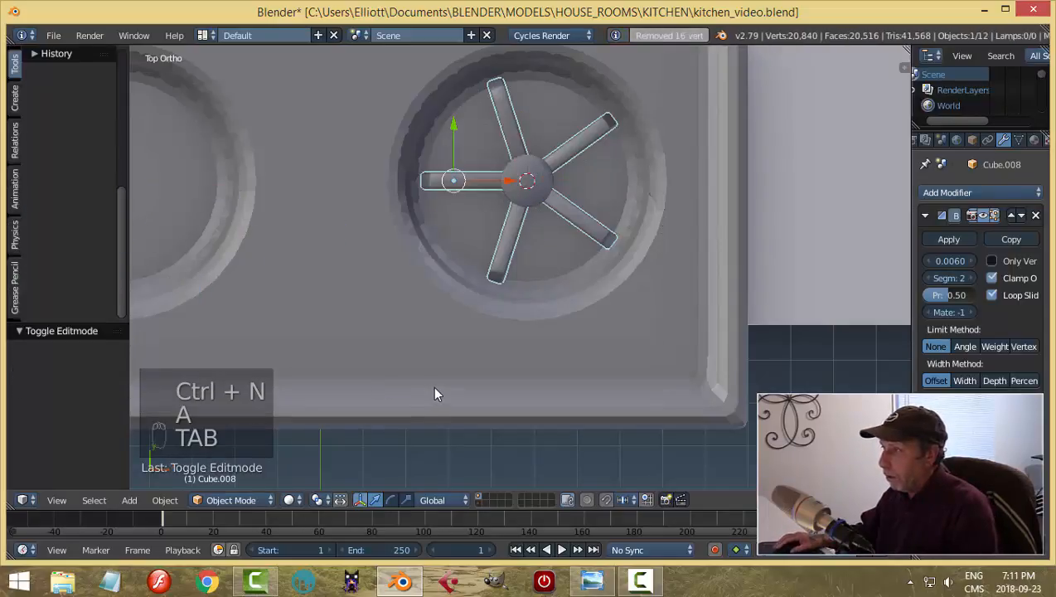
Step: Deselect the arms and save the file over kitchen_video.blend
key("a")
key("a")
middle_click_drag(490, 360, 529, 306)
scroll(525, 265, "up", 2)
scroll(525, 271, "down", 3)
key("ctrl+s")
left_click(554, 292)
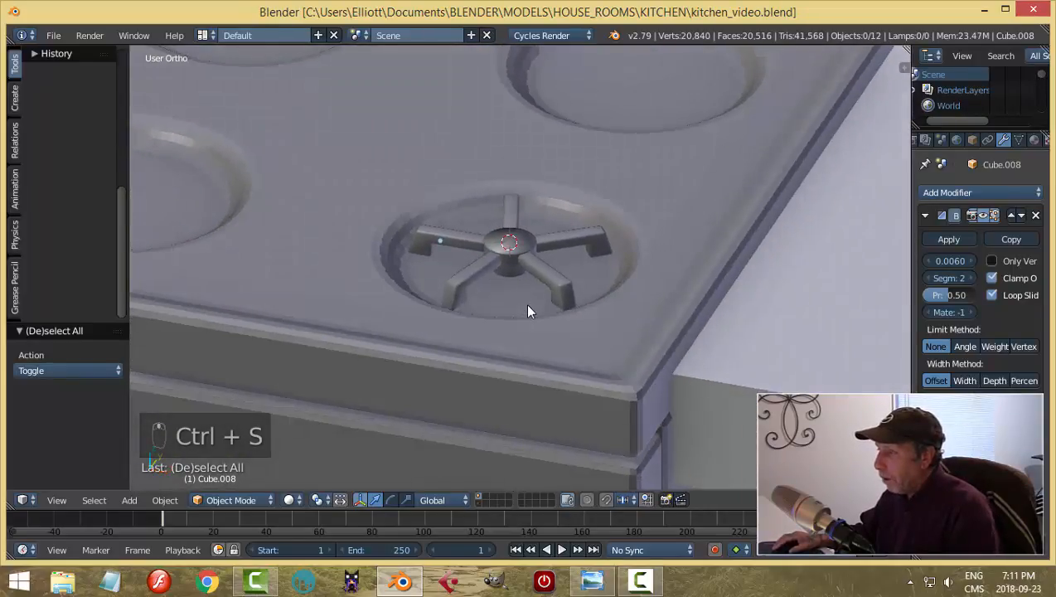
Step: Duplicate the stovetop's round recess floor face under the arms in place and separate it into its own object
right_click(522, 297)
key("Tab")
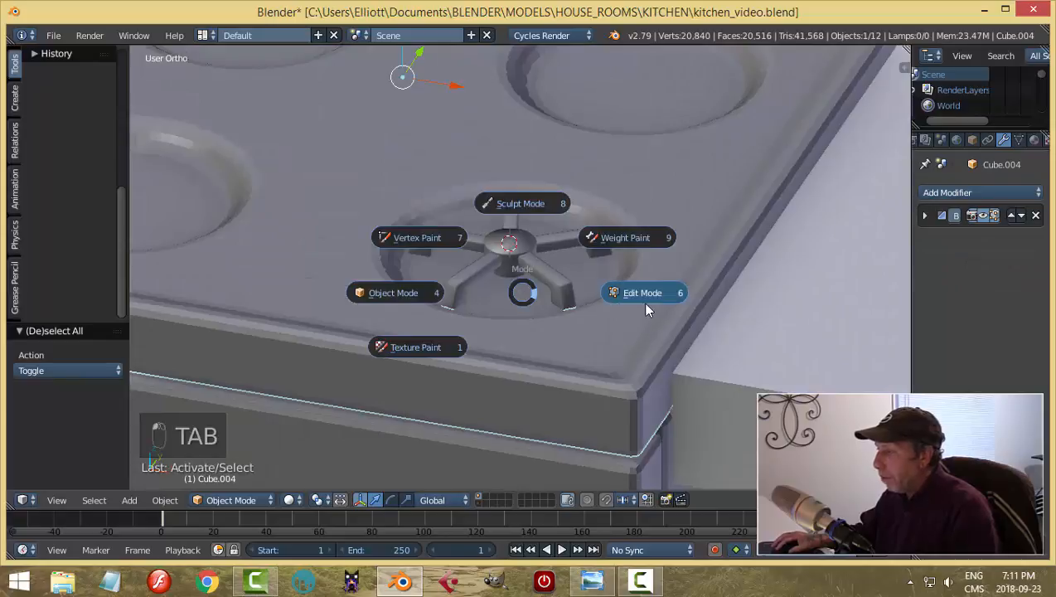
left_click(643, 302)
right_click(533, 293)
key("a")
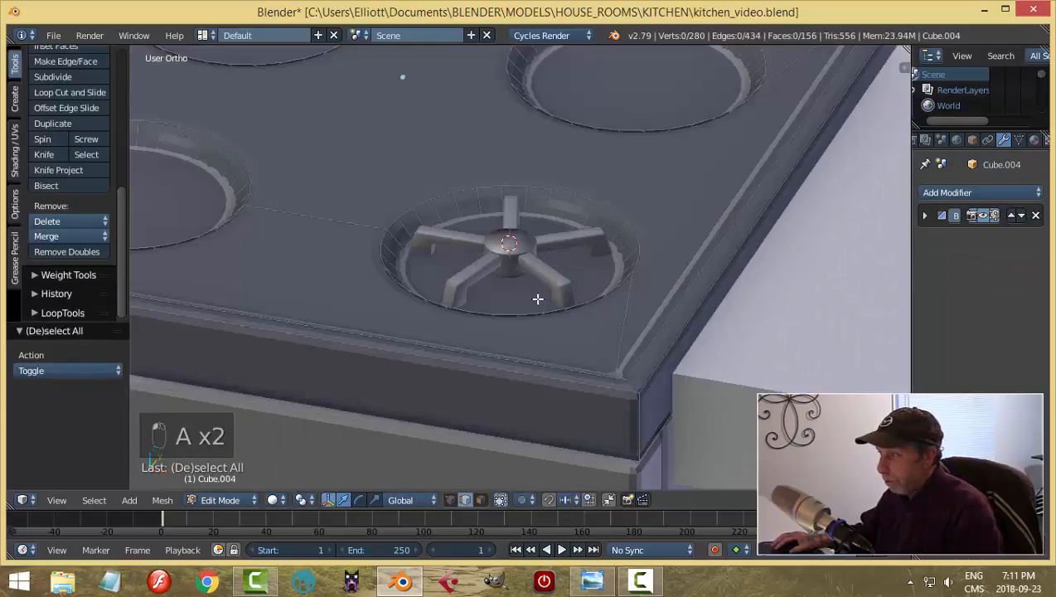
key("ctrl+Tab")
left_click(505, 314)
right_click(503, 290)
middle_click_drag(574, 336, 577, 320)
key("shift+d")
right_click(578, 321)
key("p")
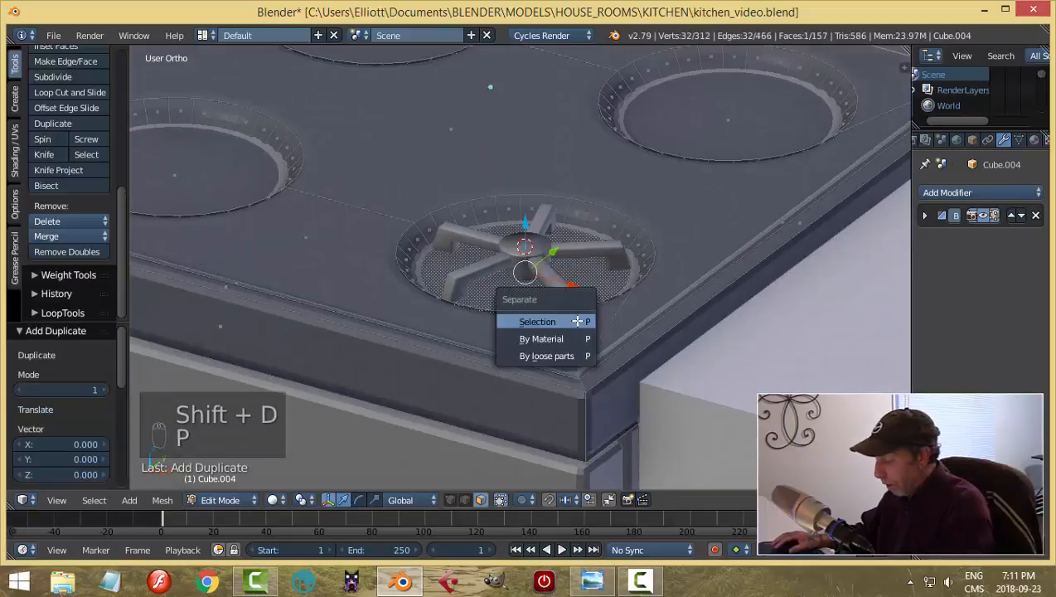
left_click(576, 319)
key("Tab")
left_click(489, 326)
Step: Set the separated disc's origin to its geometry and raise the disc 0.086 along Z
right_click(527, 247)
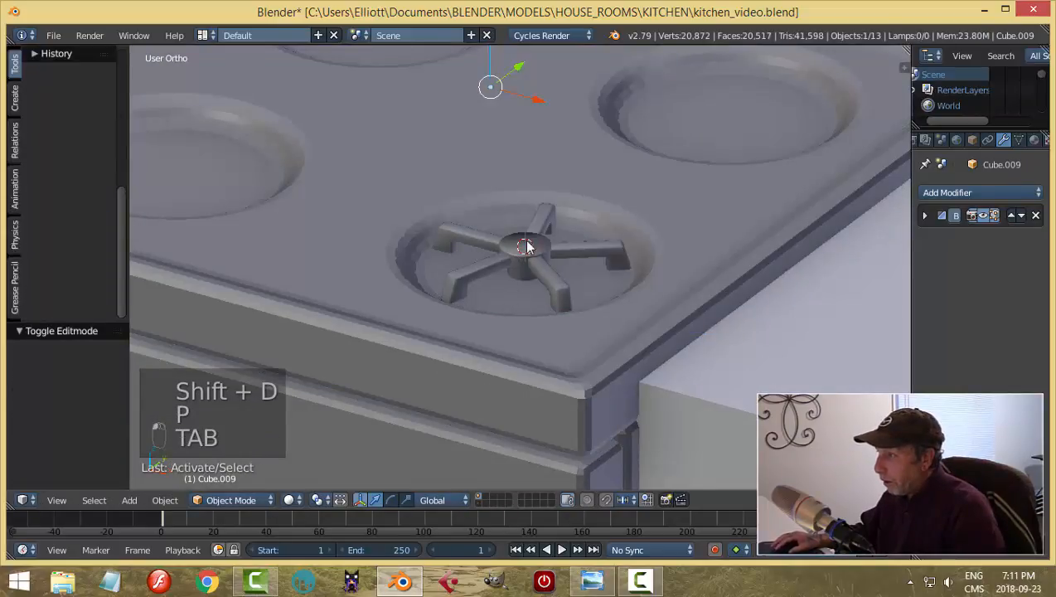
scroll(73, 141, "up", 5)
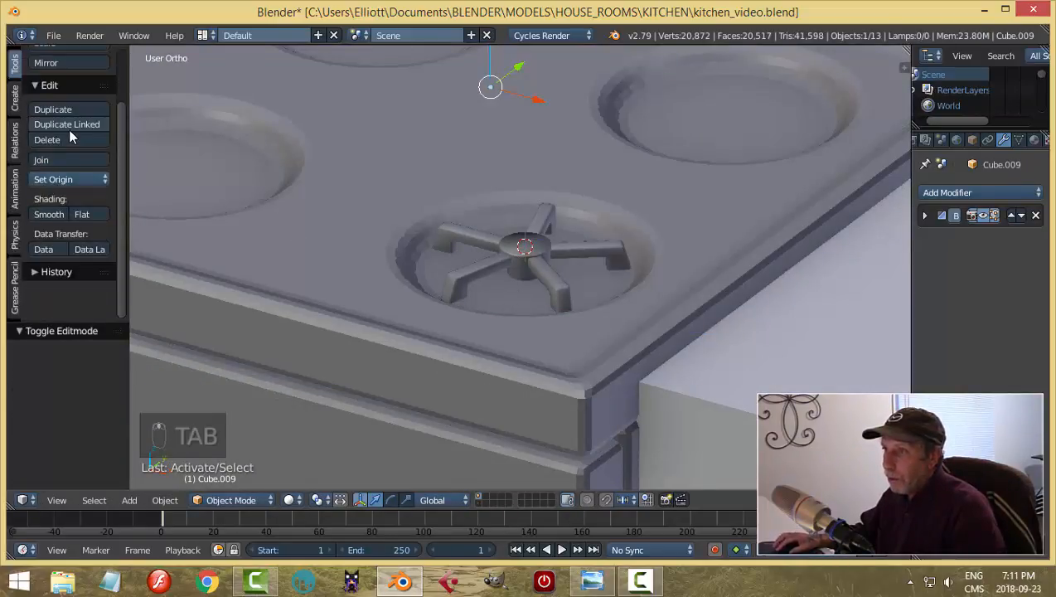
left_click(62, 181)
left_click(83, 214)
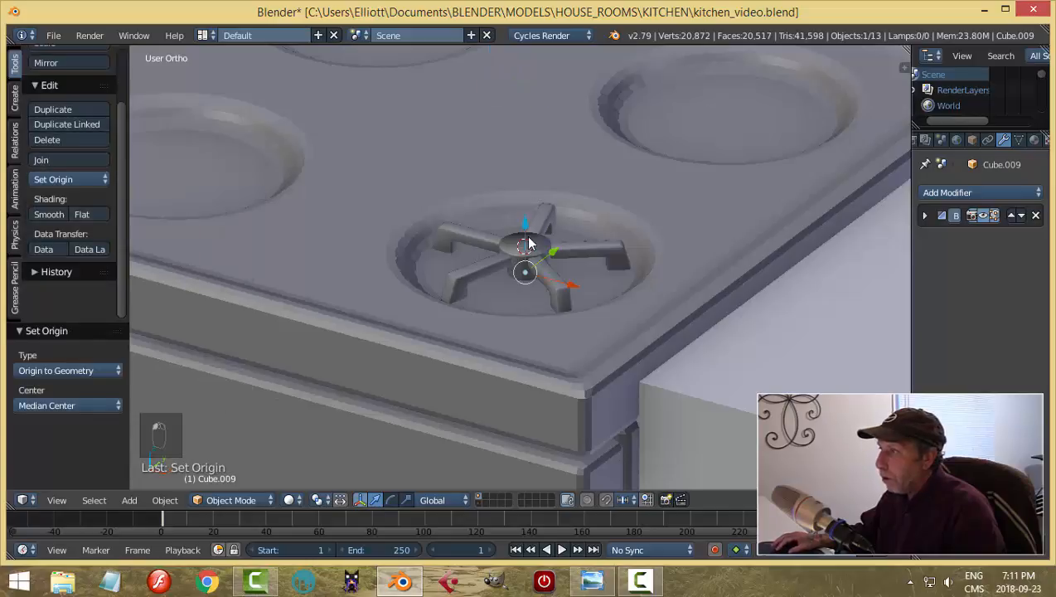
left_click_drag(528, 222, 529, 198)
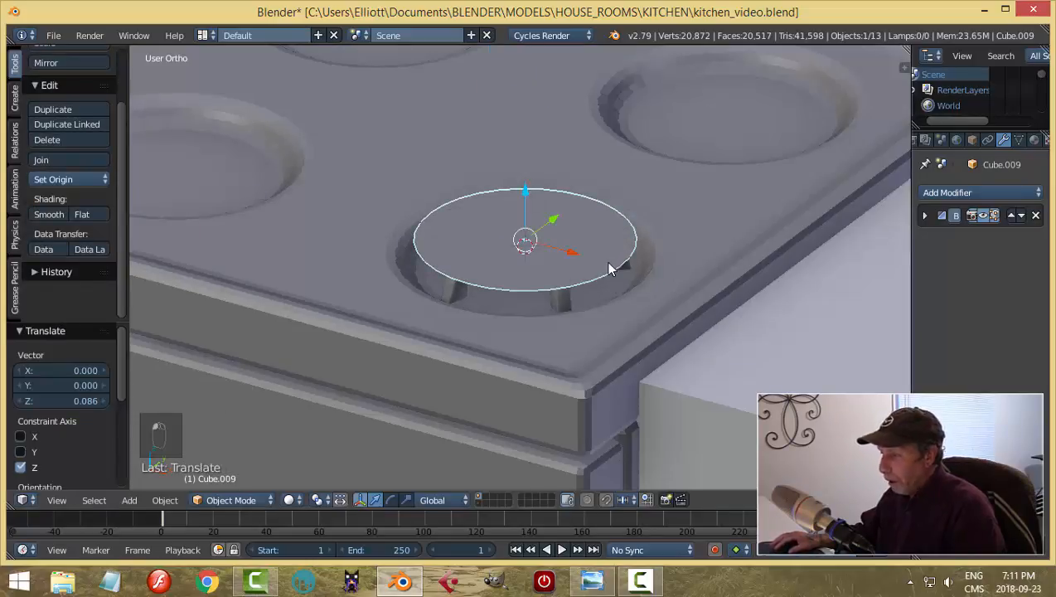
Step: Scale the disc's whole mesh up by a factor of 1.190 in top view
key("Tab")
key("a")
key("a")
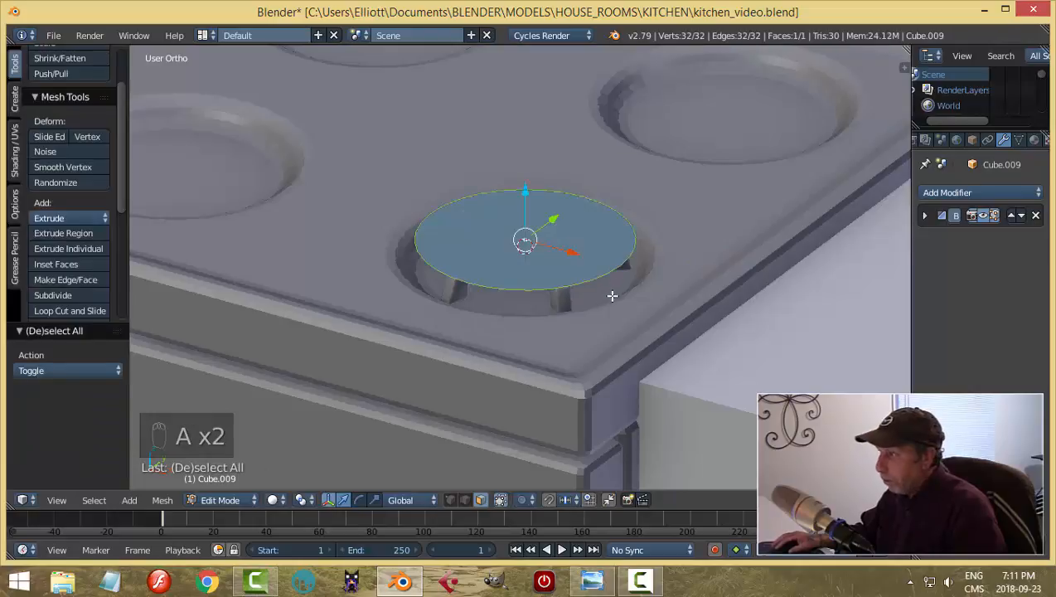
key("KP_7")
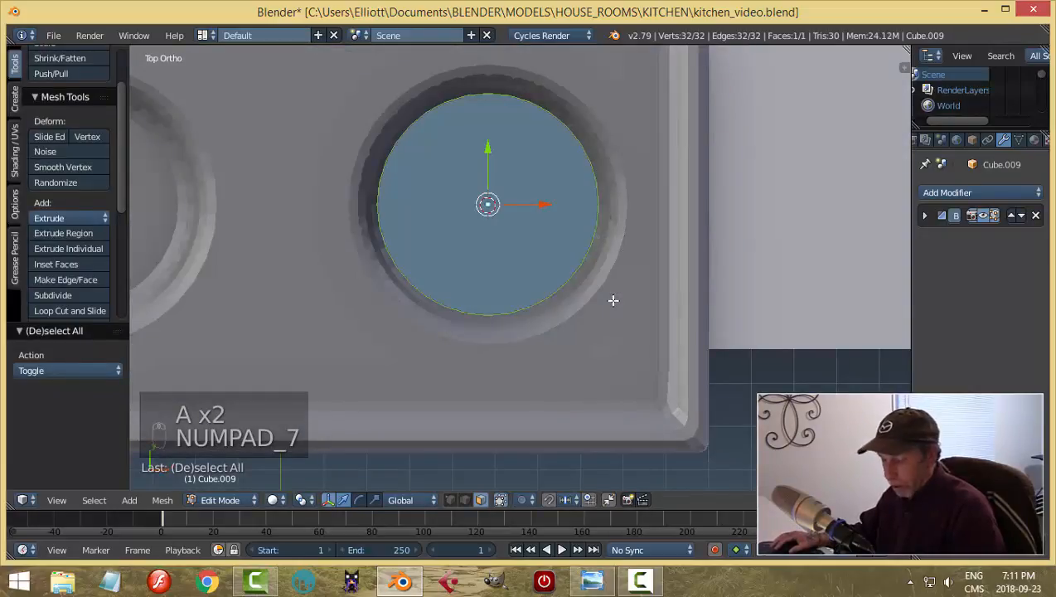
key("s")
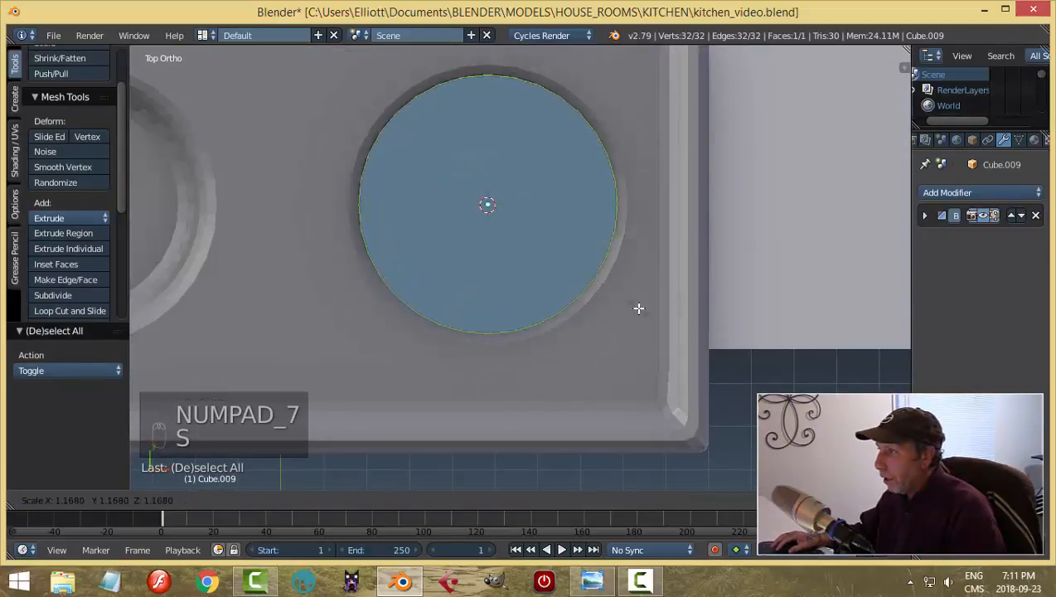
left_click(640, 309)
Step: Extrude the disc downward about 0.037 and make all its normals consistent
middle_click_drag(608, 321, 597, 195)
key("e")
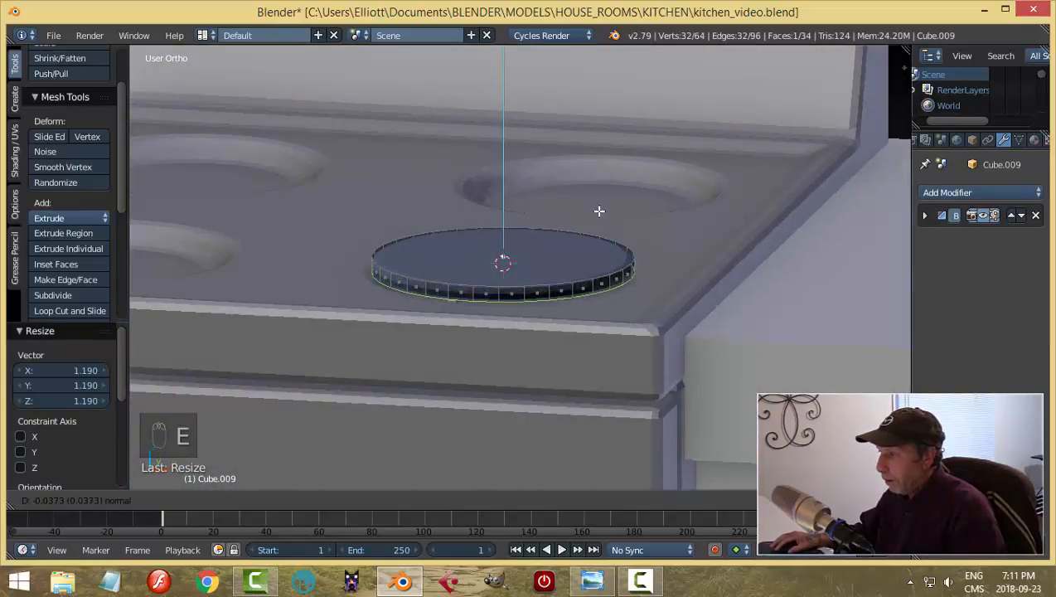
left_click(598, 210)
key("a")
key("a")
key("a")
key("ctrl+n")
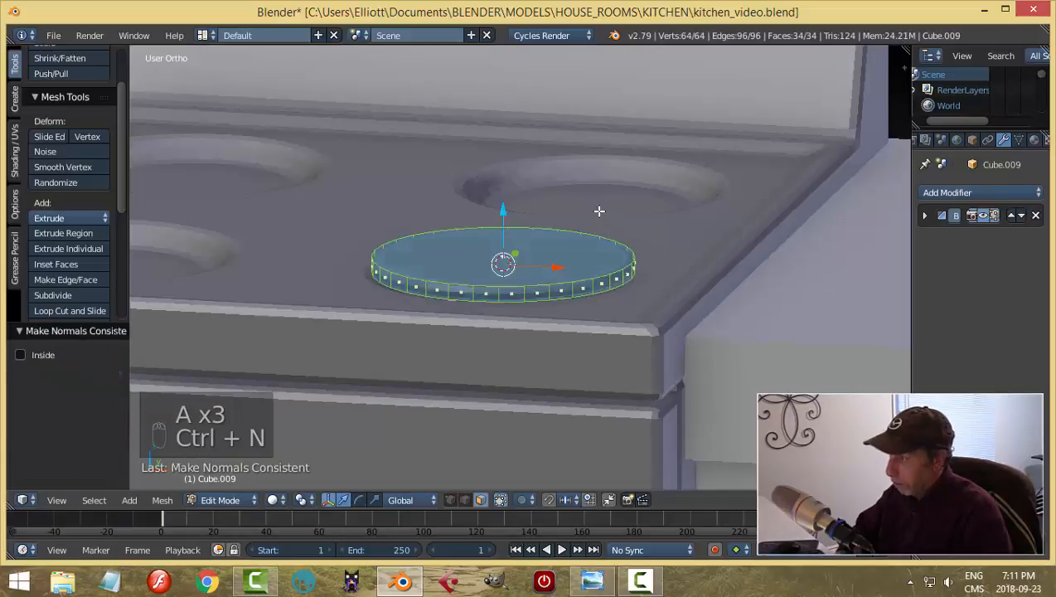
Step: Inset the disc's upper face with a thickness of 0.0191 and scale the inner face to 0.866
right_click(599, 252)
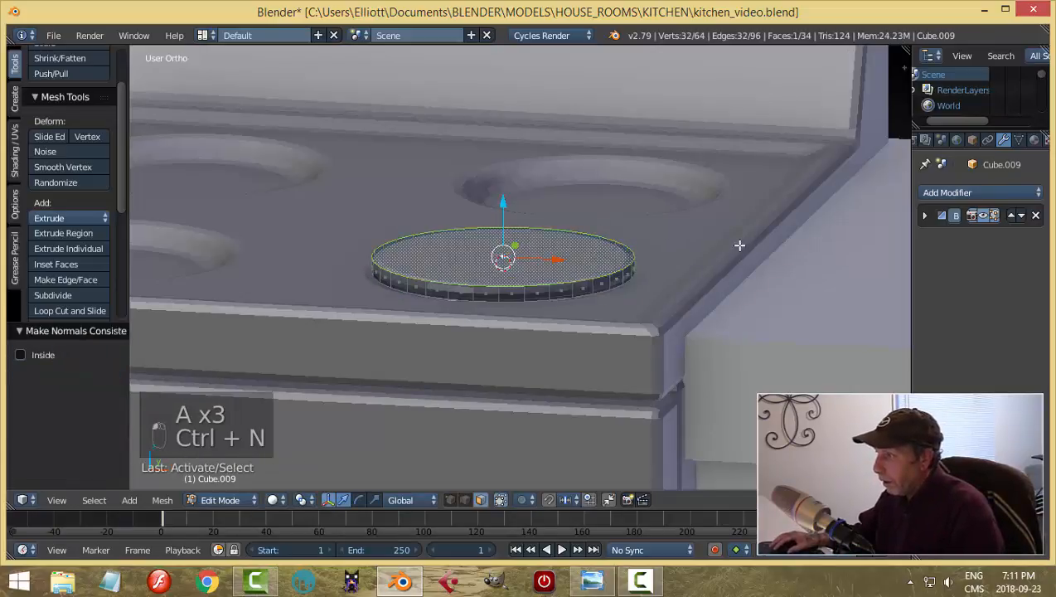
key("i")
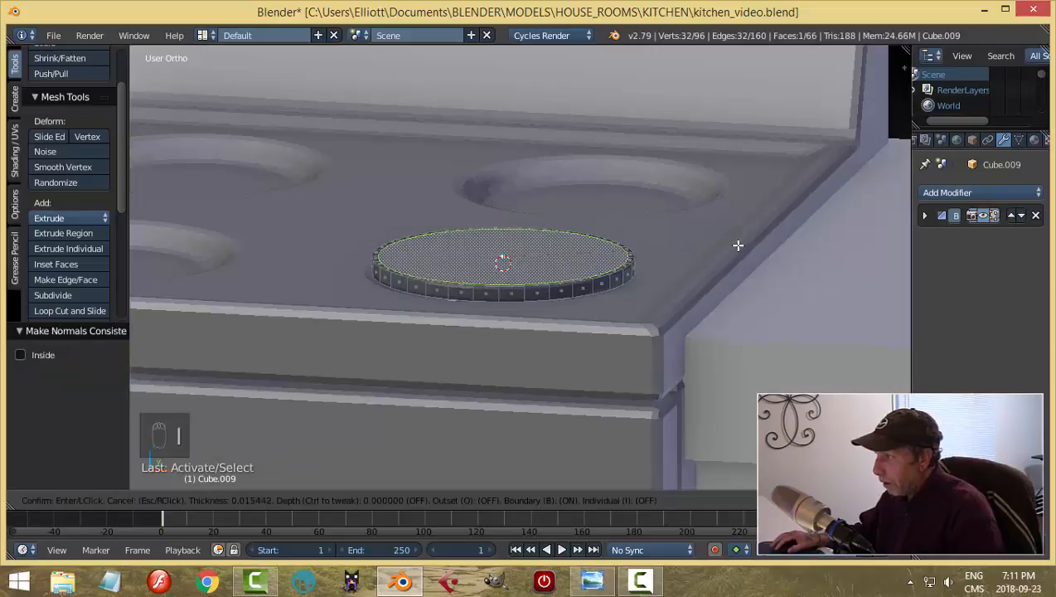
left_click(736, 245)
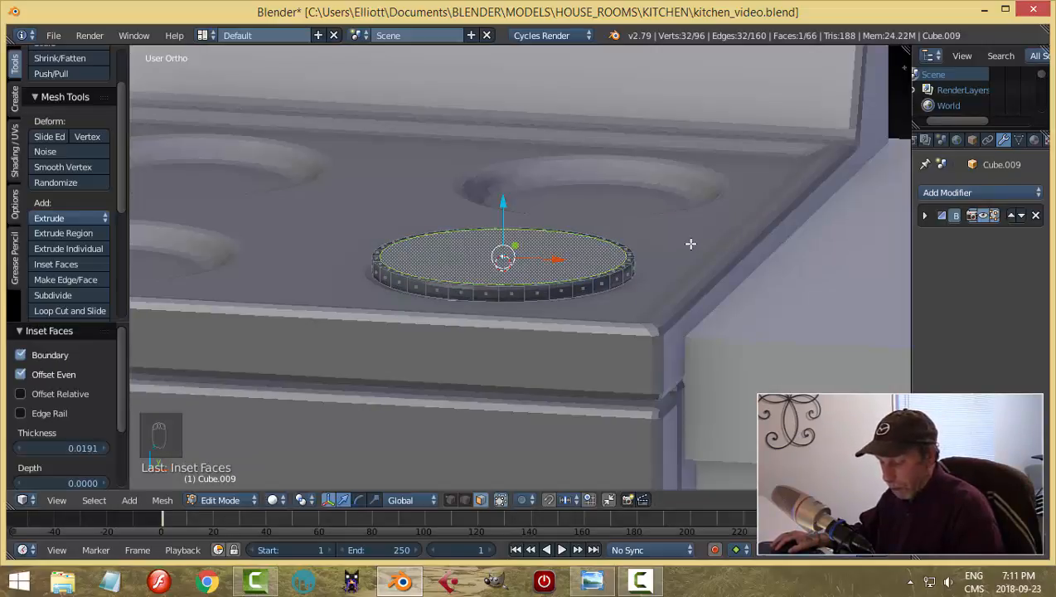
key("s")
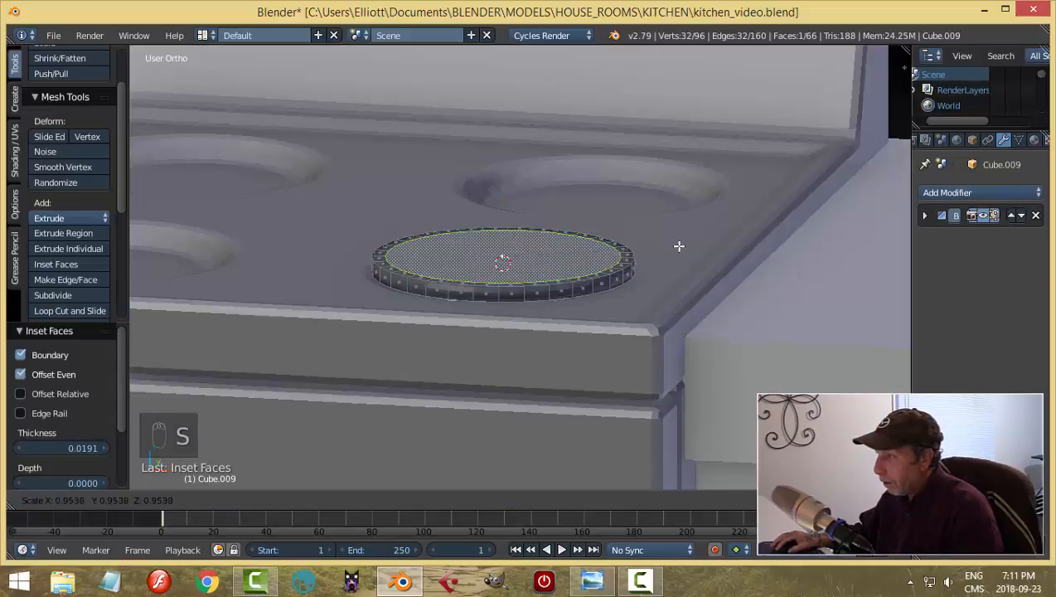
left_click(664, 249)
Step: Extrude the inner face about 0.019 downward to form a rim, and lower the whole ring object 0.045 along Z
key("e")
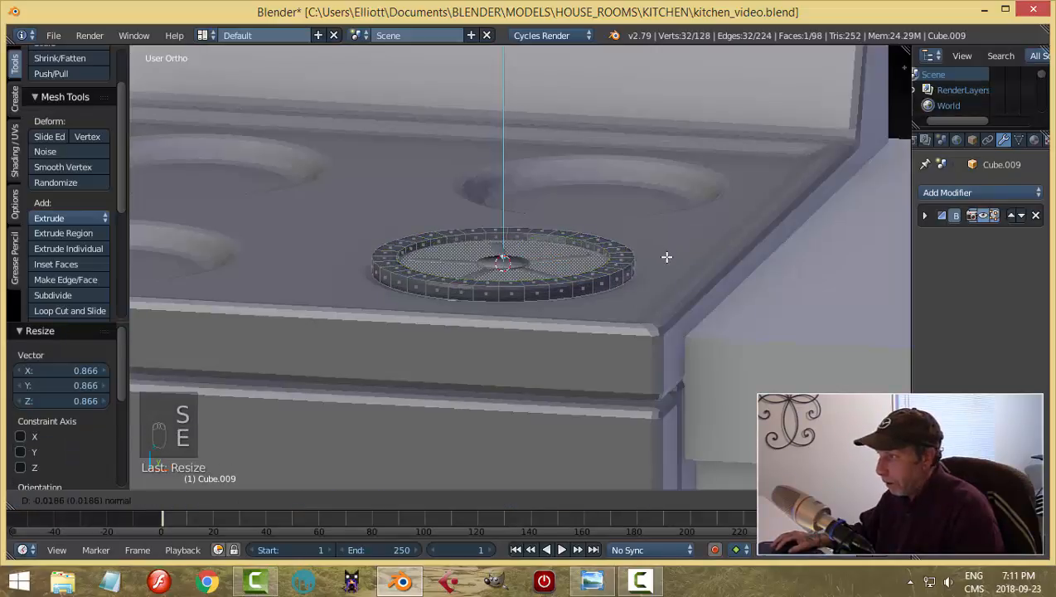
left_click(666, 257)
key("a")
key("Tab")
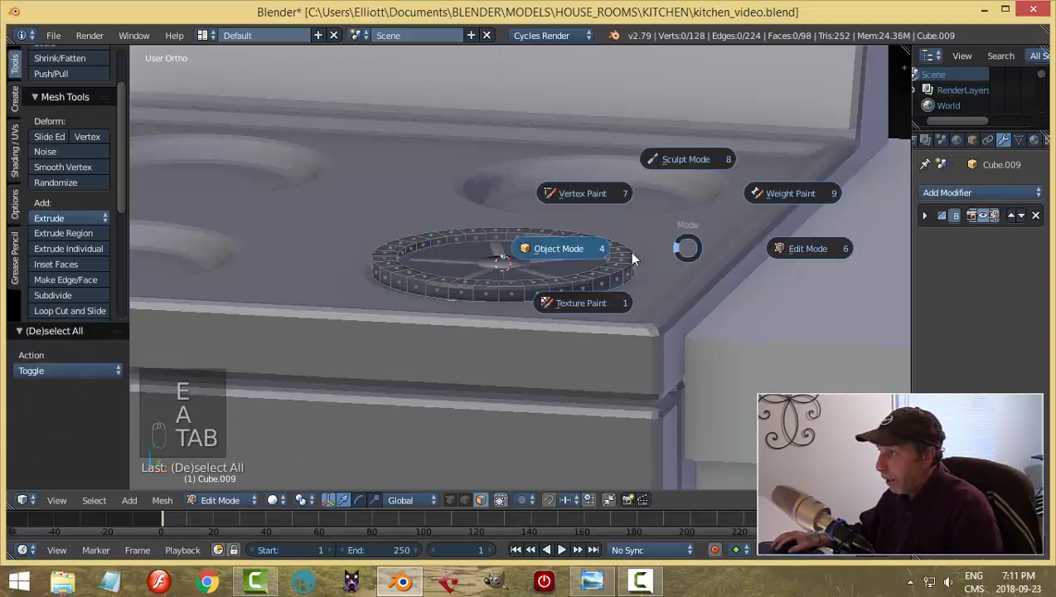
left_click(544, 234)
left_click_drag(503, 208, 508, 231)
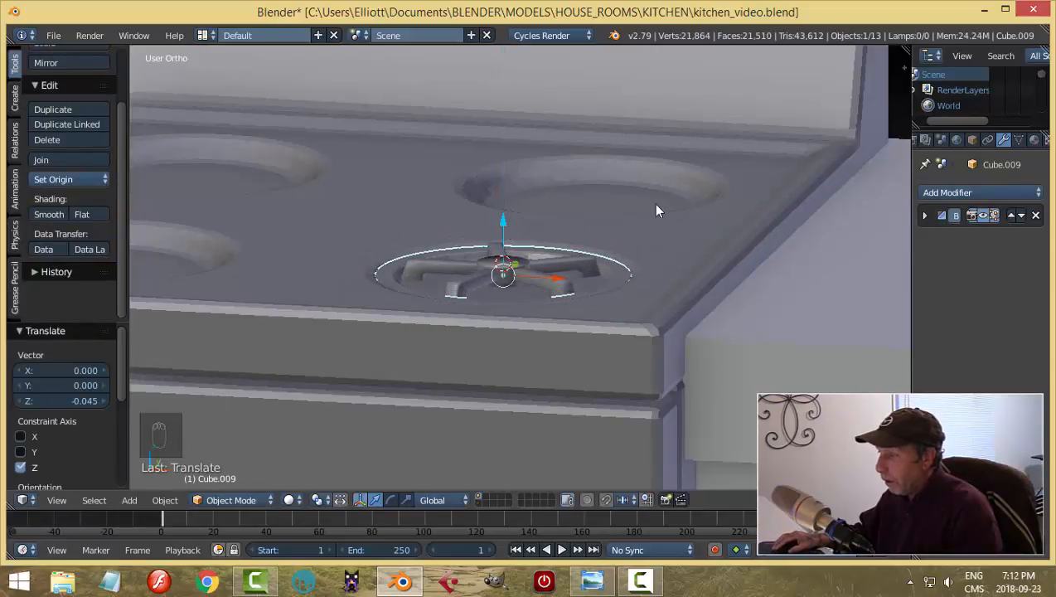
middle_click_drag(657, 210, 618, 236)
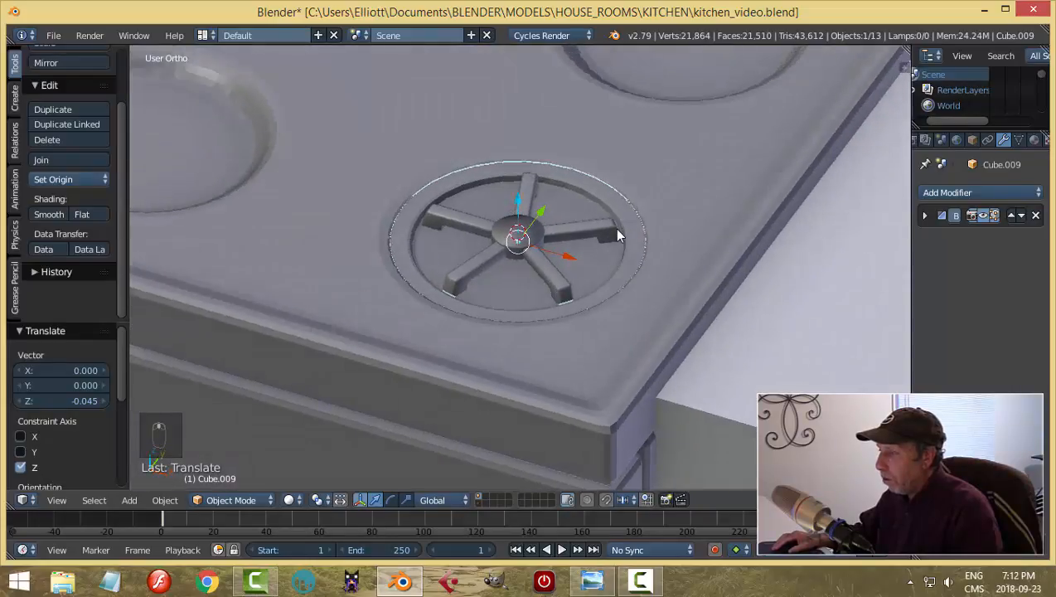
Step: Compare the burner with the stove in the kitchen2.png reference in Windows Photo Viewer and return to Blender
left_click(605, 582)
scroll(535, 375, "up", 3)
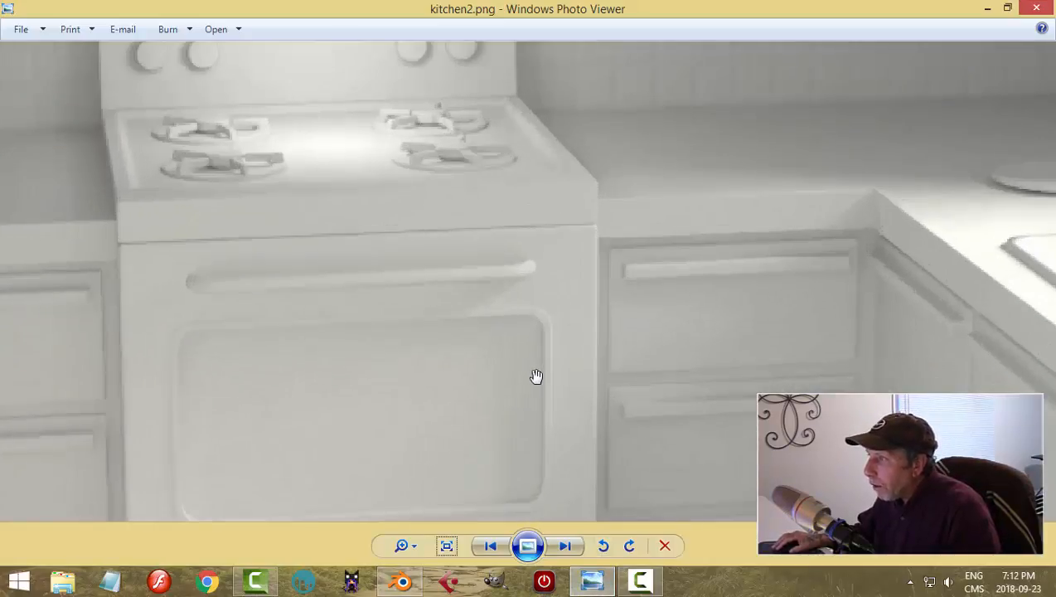
scroll(536, 377, "down", 4)
left_click(403, 583)
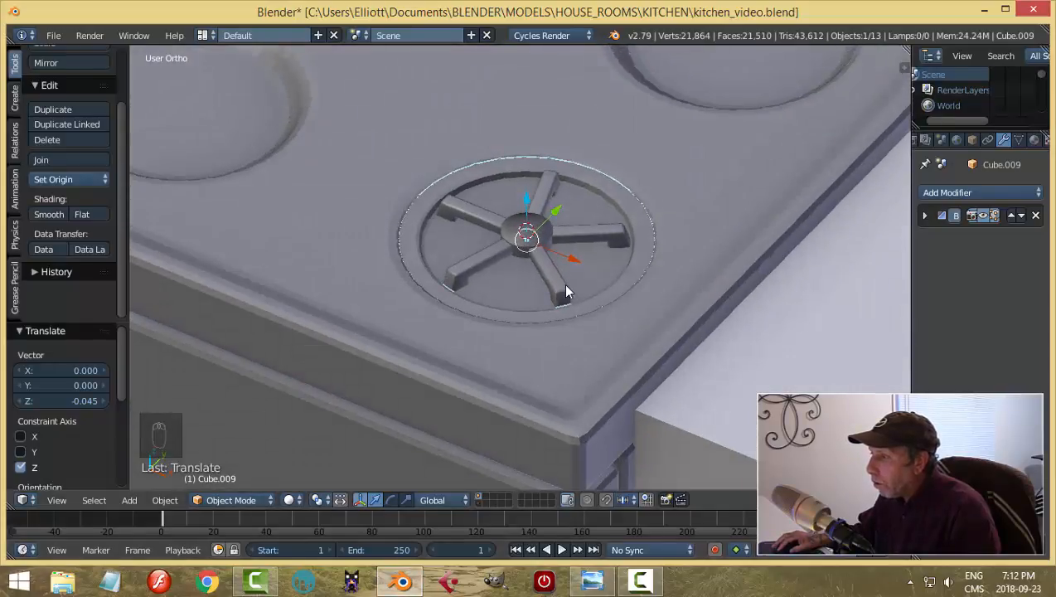
Step: Set the origin of the five-arm support to its geometry and leave the arms selected
right_click(558, 283)
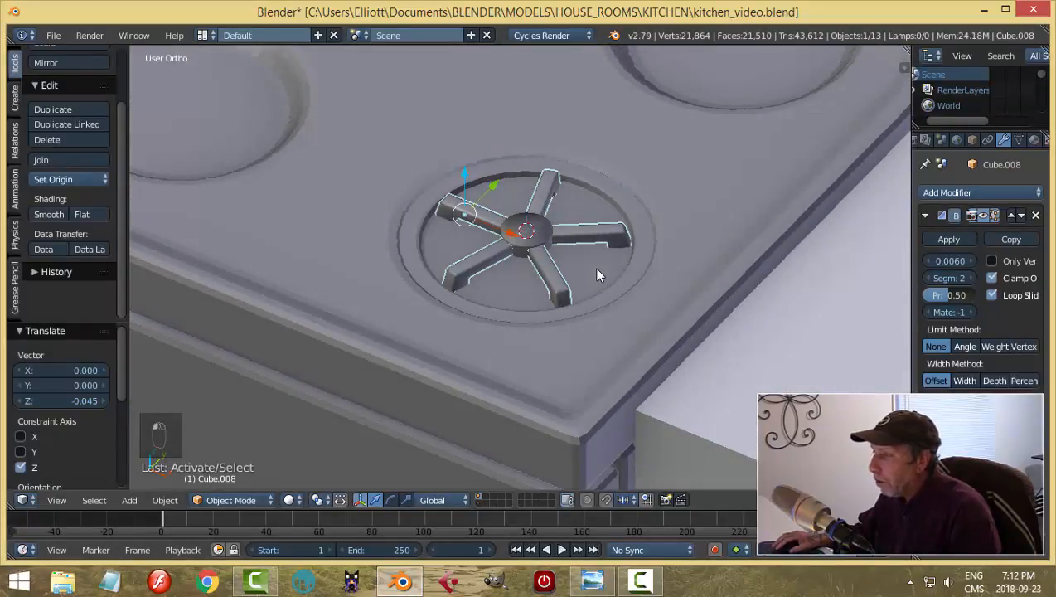
left_click(74, 179)
left_click(157, 211)
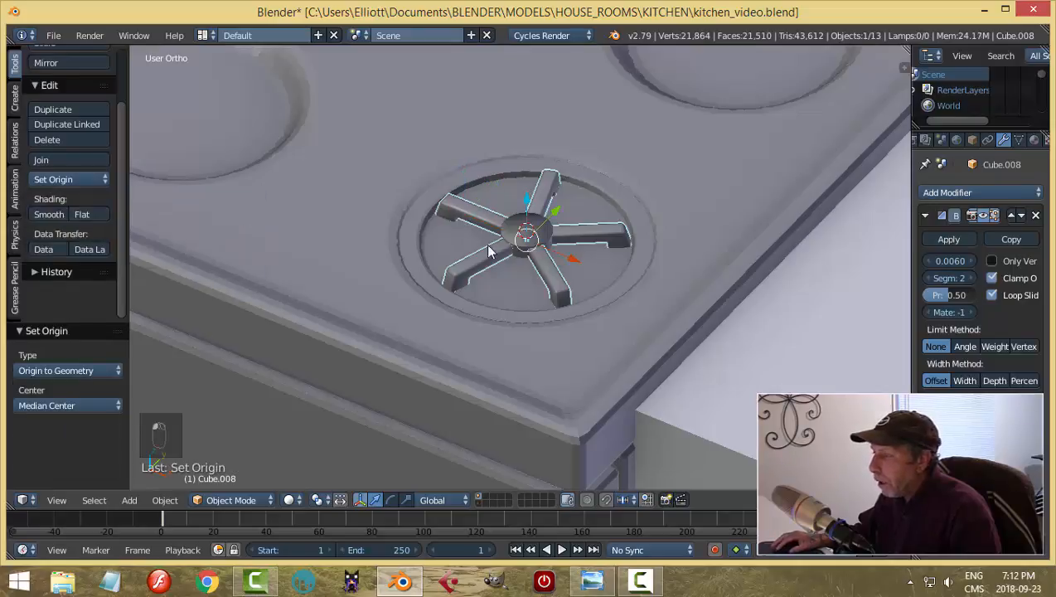
right_click(489, 228)
right_click(546, 194)
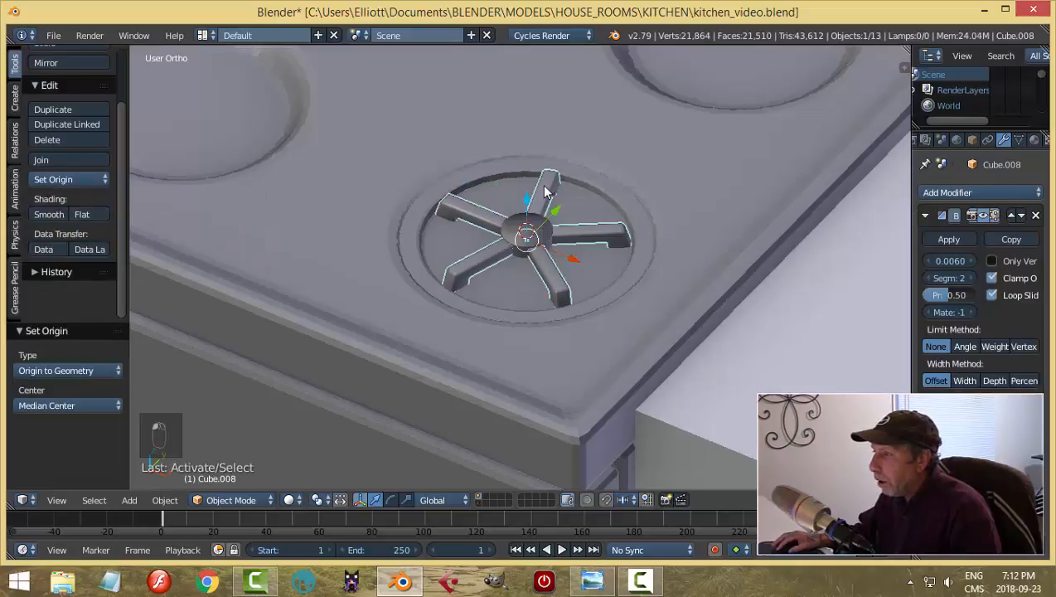
Step: Apply the Bevel modifier on the five-arm support and join the central hub with it into one object
left_click(948, 240)
right_click(505, 230)
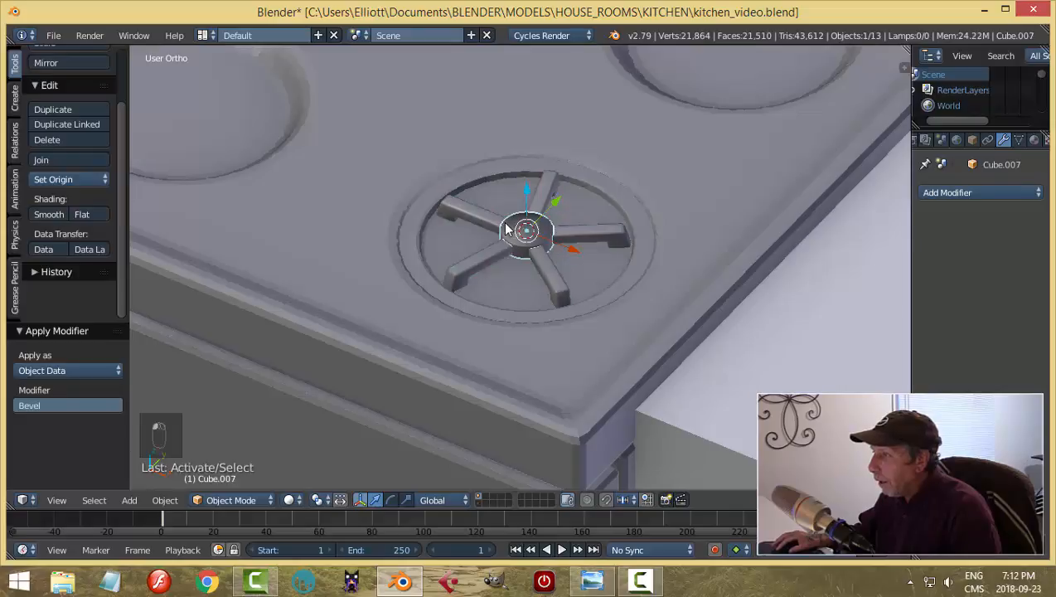
right_click(593, 232, "shift")
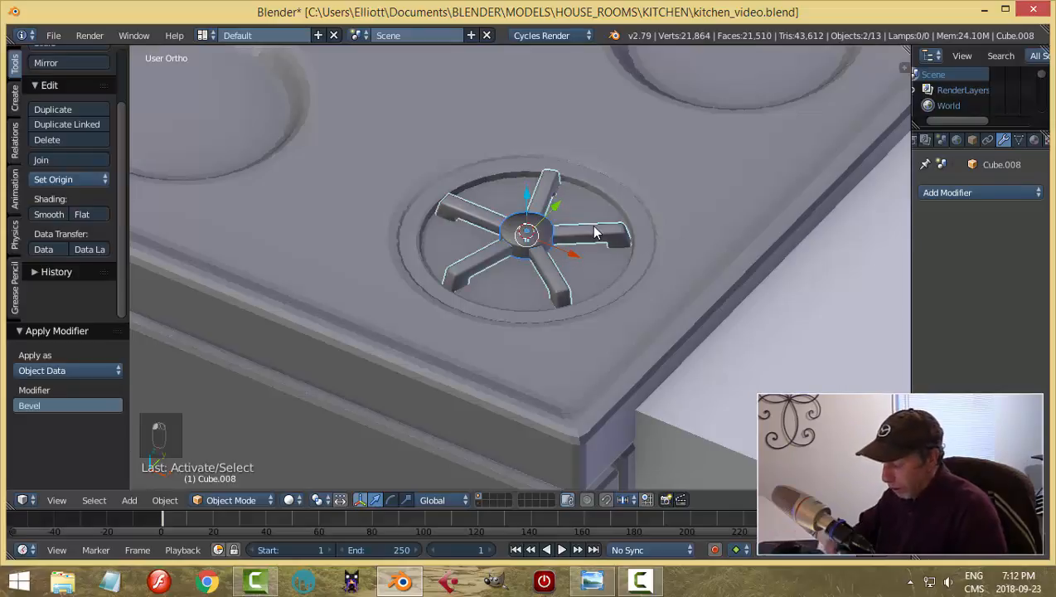
key("ctrl+j")
Step: Scale the joined hub and arms by 1.107 in X and Y, keeping the height locked
middle_click_drag(581, 272, 588, 260)
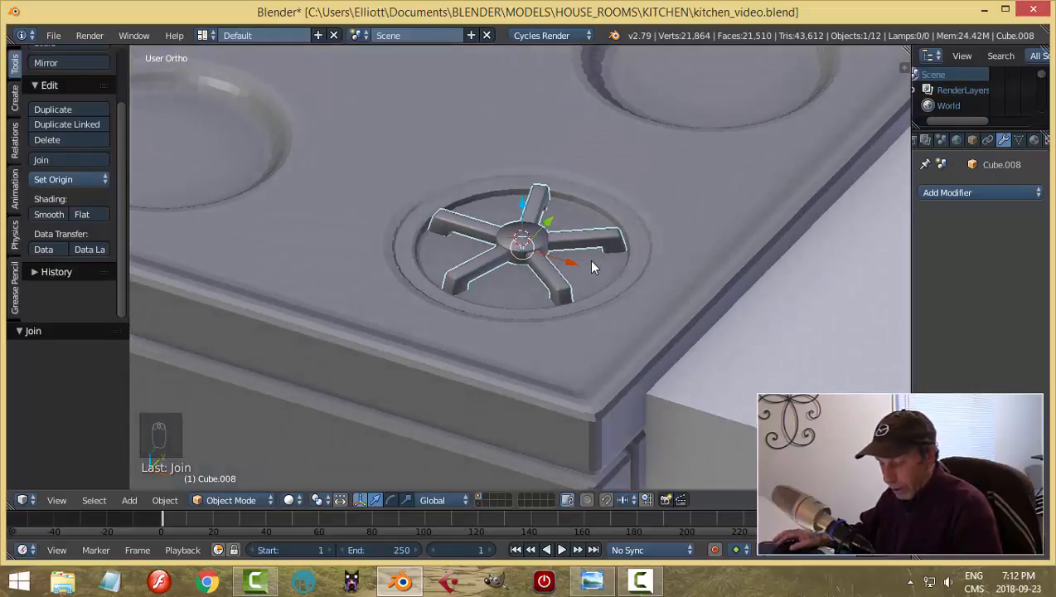
key("s")
key("shift+z")
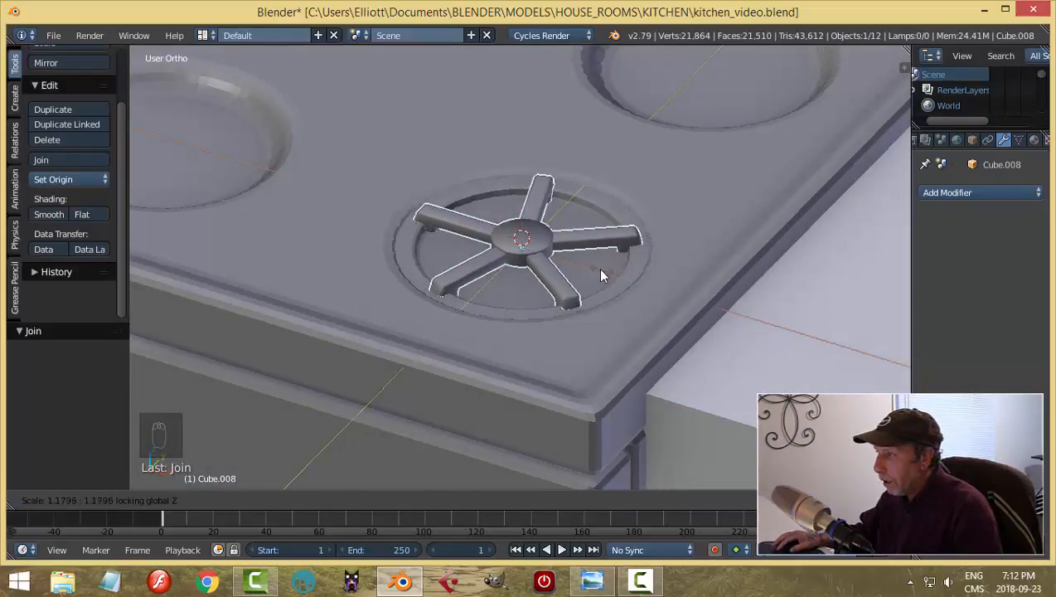
left_click(600, 273)
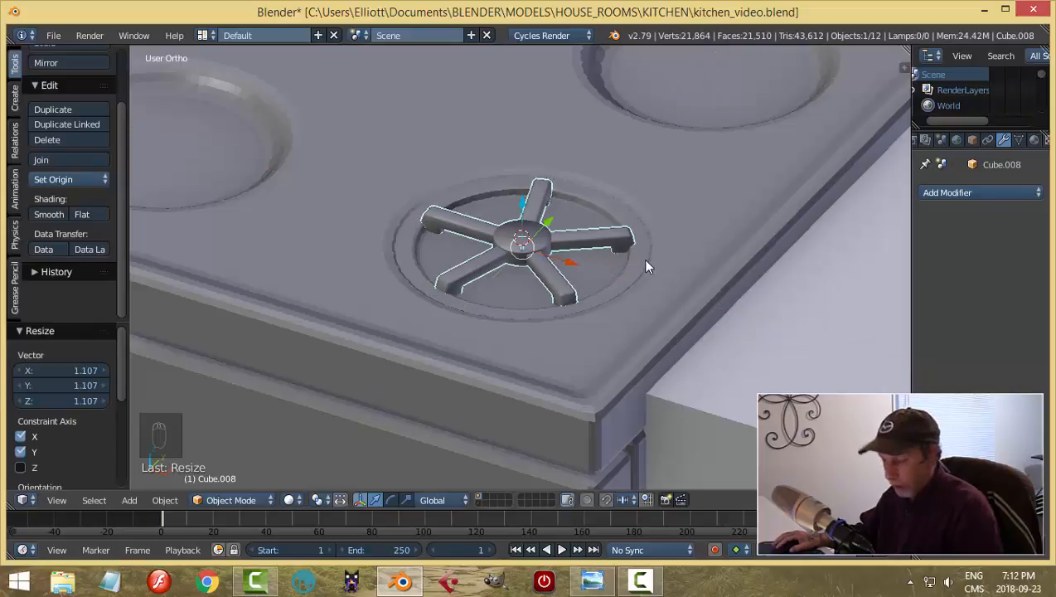
key("a")
Step: Scale the ring around the burner to about 0.966 in X and Y, excluding Z
right_click(645, 247)
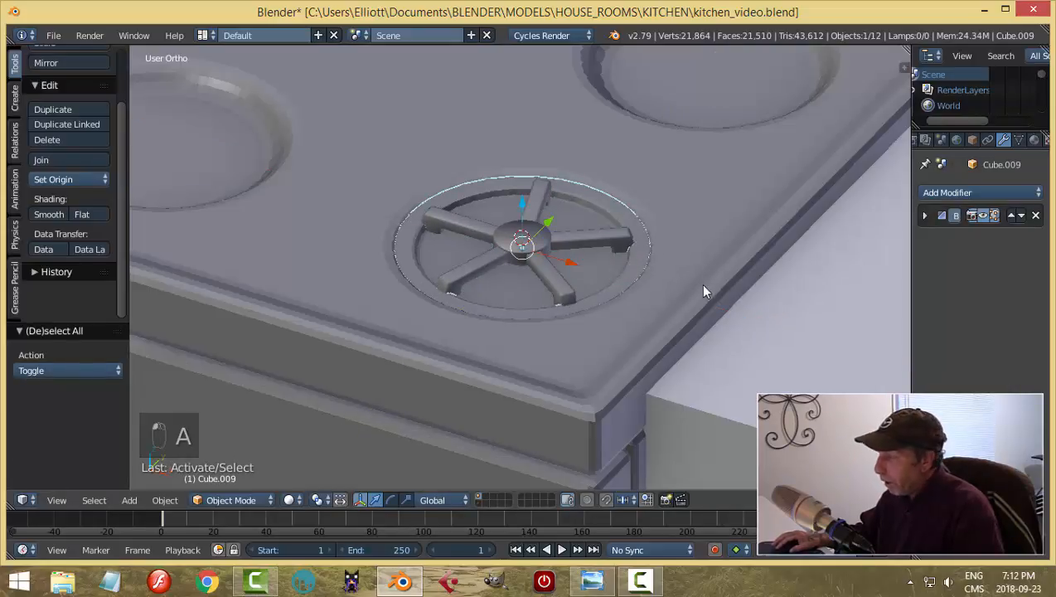
key("s")
key("shift+z")
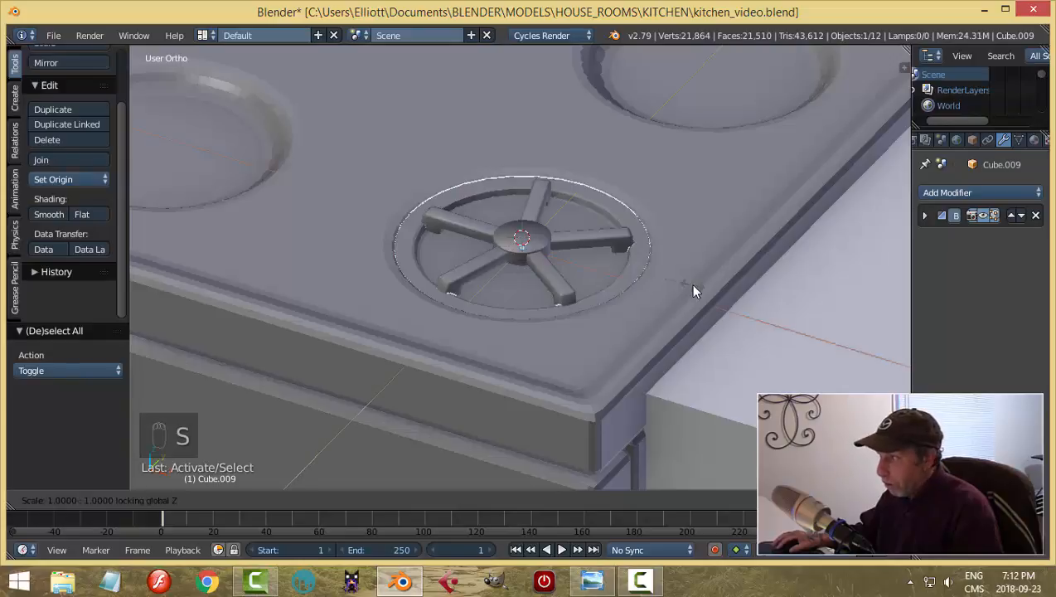
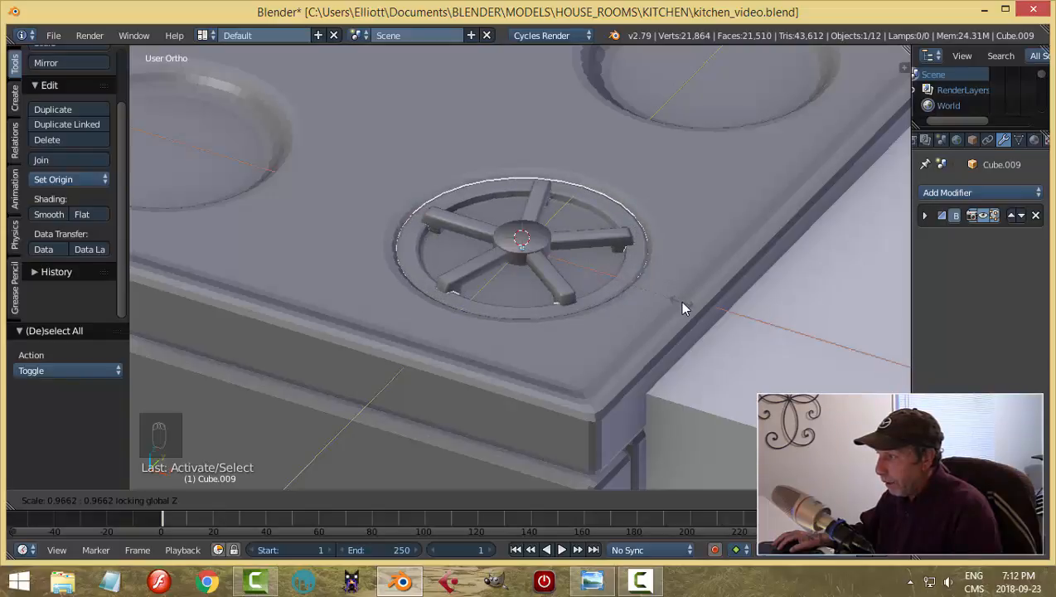
left_click(683, 308)
Step: Raise the ring 0.032 along Z and keep it selected
key("a")
right_click(622, 280)
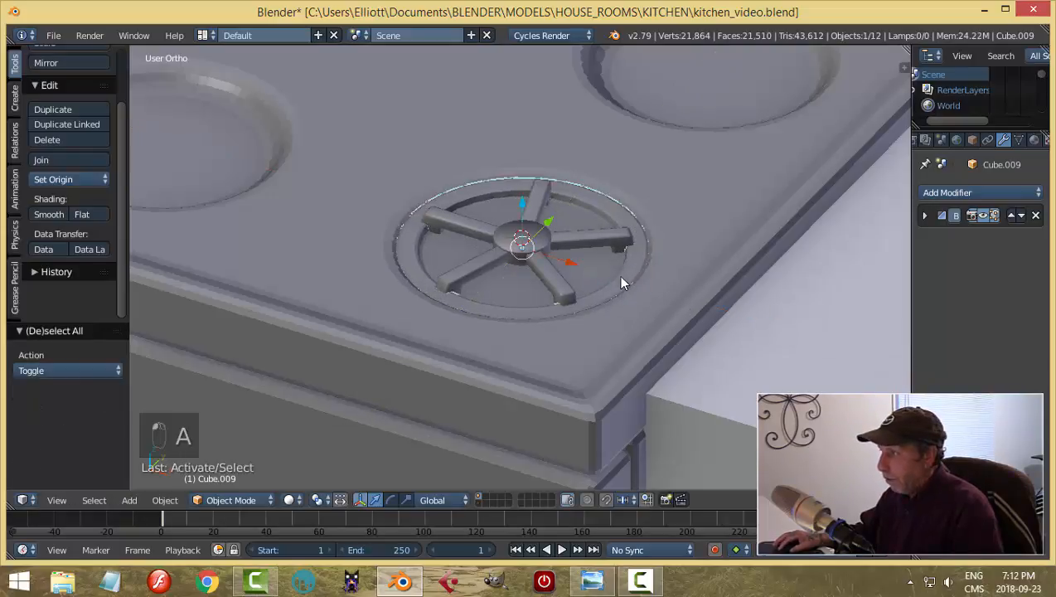
middle_click_drag(621, 282, 661, 271)
left_click_drag(525, 217, 526, 217)
right_click(576, 268)
middle_click_drag(525, 218, 635, 259)
right_click(641, 252)
Step: Select the loop of faces on the ring's inner wall and scale it to 0.847, widening the rim toward the hub
key("Tab")
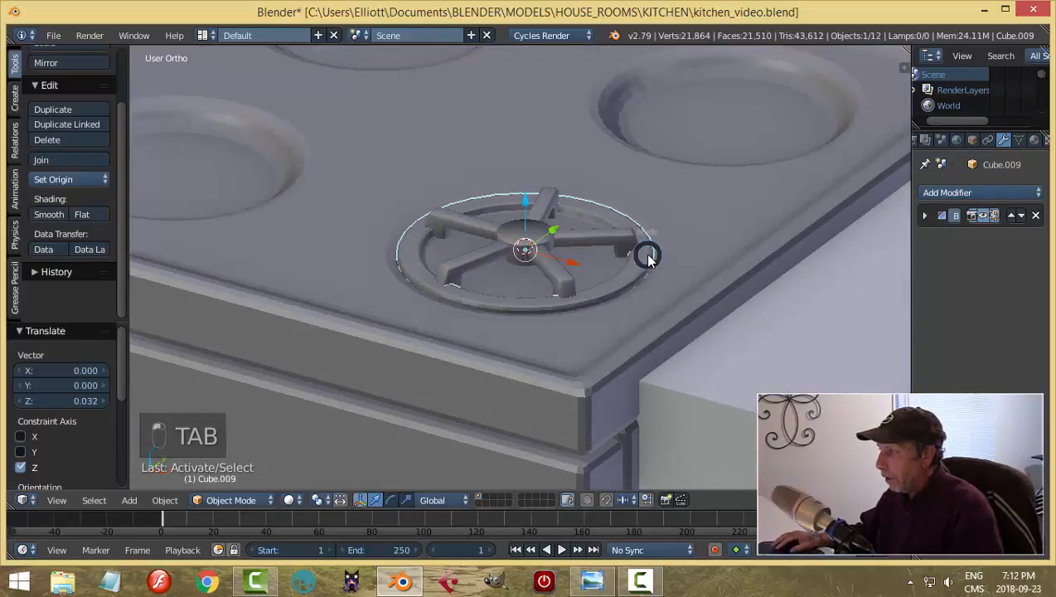
left_click(754, 252)
scroll(686, 305, "up", 3)
middle_click_drag(686, 304, 621, 208)
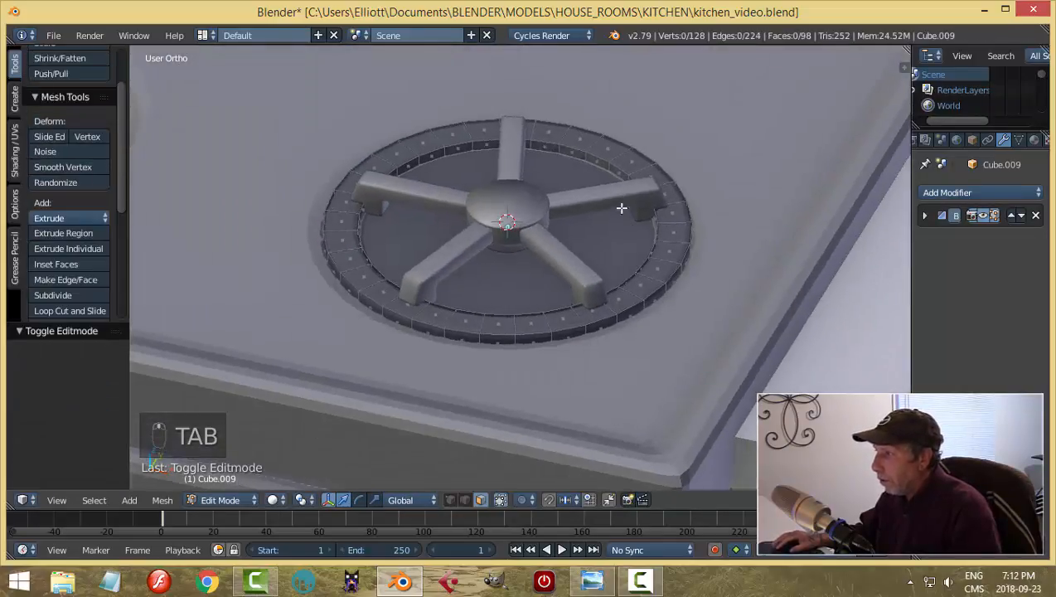
right_click(584, 155, "alt+shift")
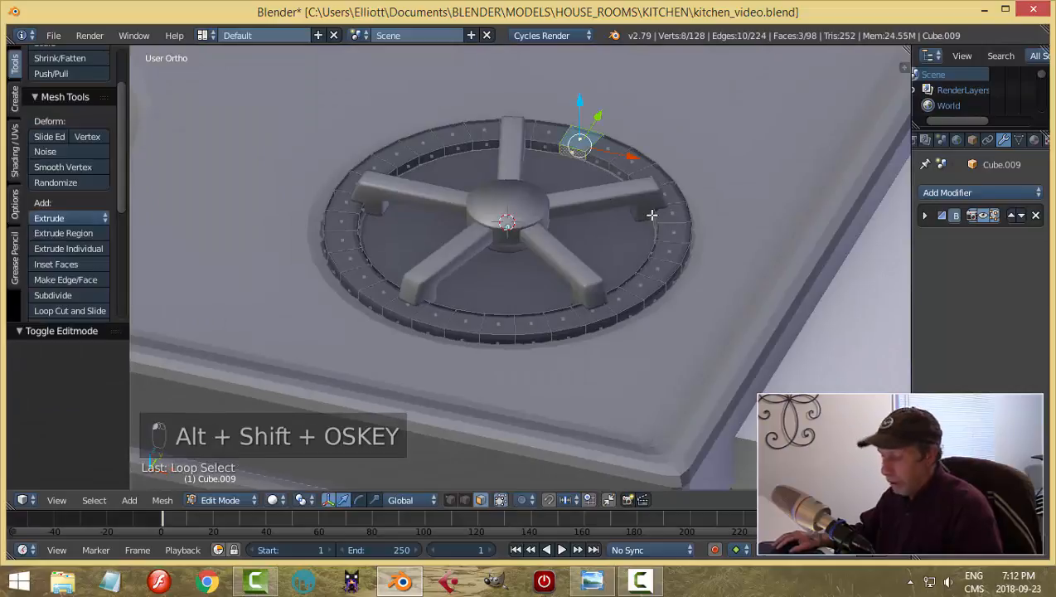
key("a")
right_click(585, 156, "alt+shift")
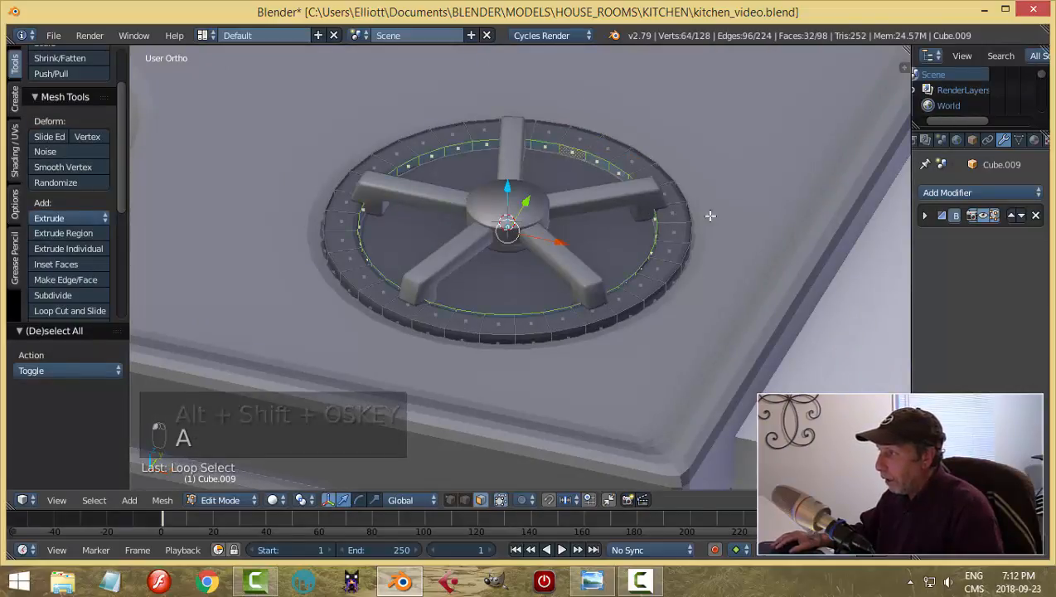
scroll(709, 228, "down", 2)
middle_click_drag(710, 233, 713, 226)
key("s")
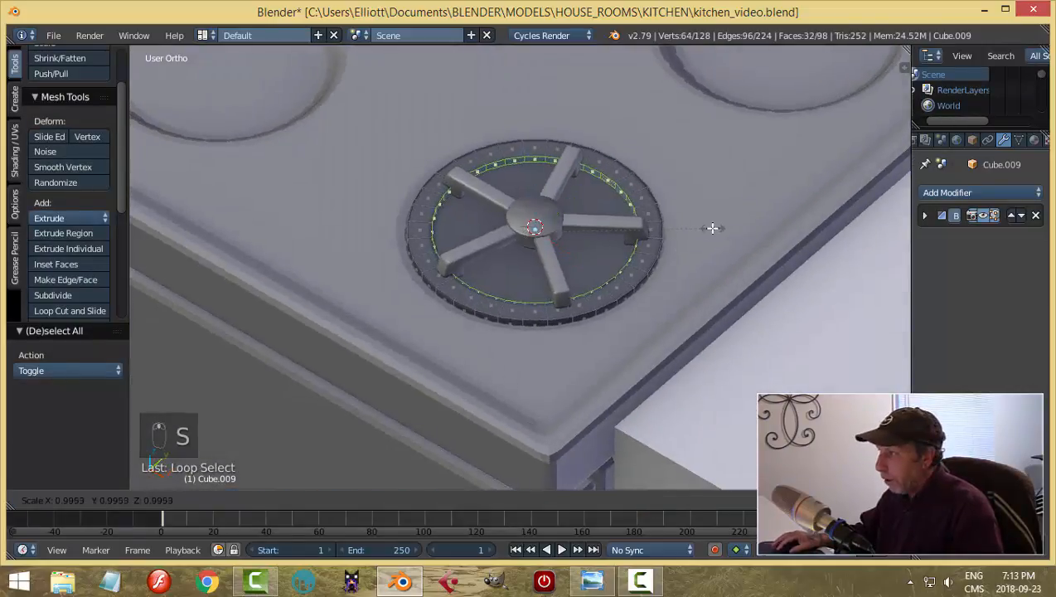
left_click(686, 235)
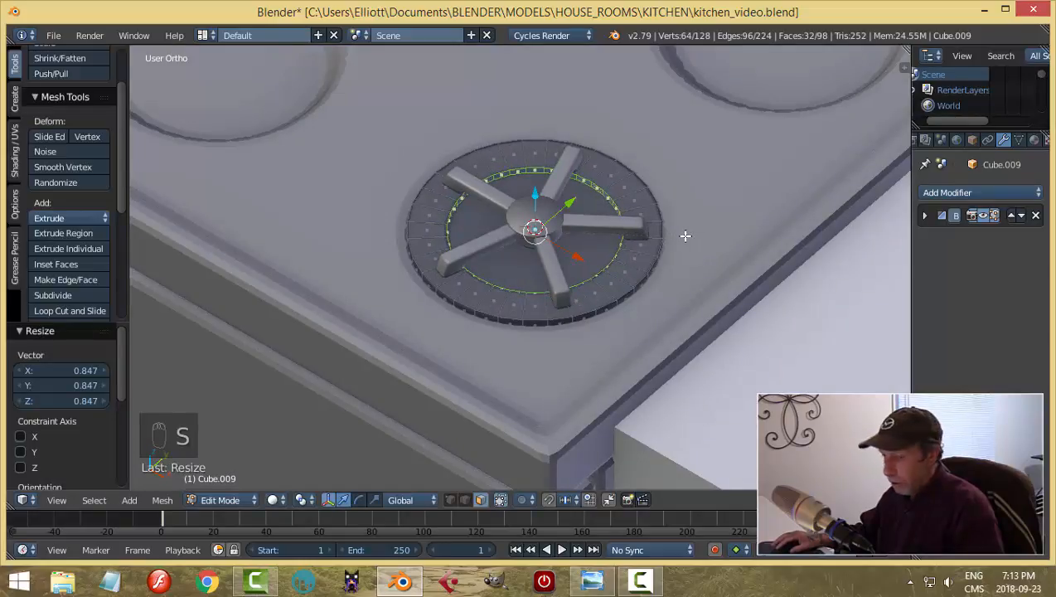
key("a")
key("Tab")
key("a")
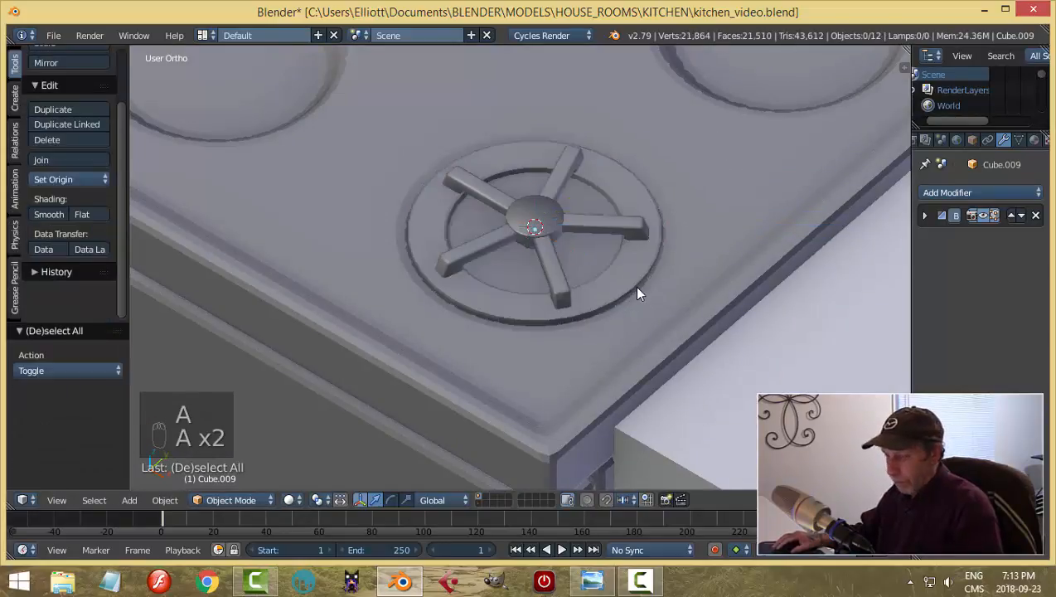
Step: Raise the ring and the joined arm support together by 0.024 along Z
scroll(638, 287, "down", 3)
middle_click_drag(541, 312, 636, 304)
scroll(603, 277, "down", 1)
scroll(582, 279, "up", 4)
right_click(581, 283)
right_click(569, 256, "shift")
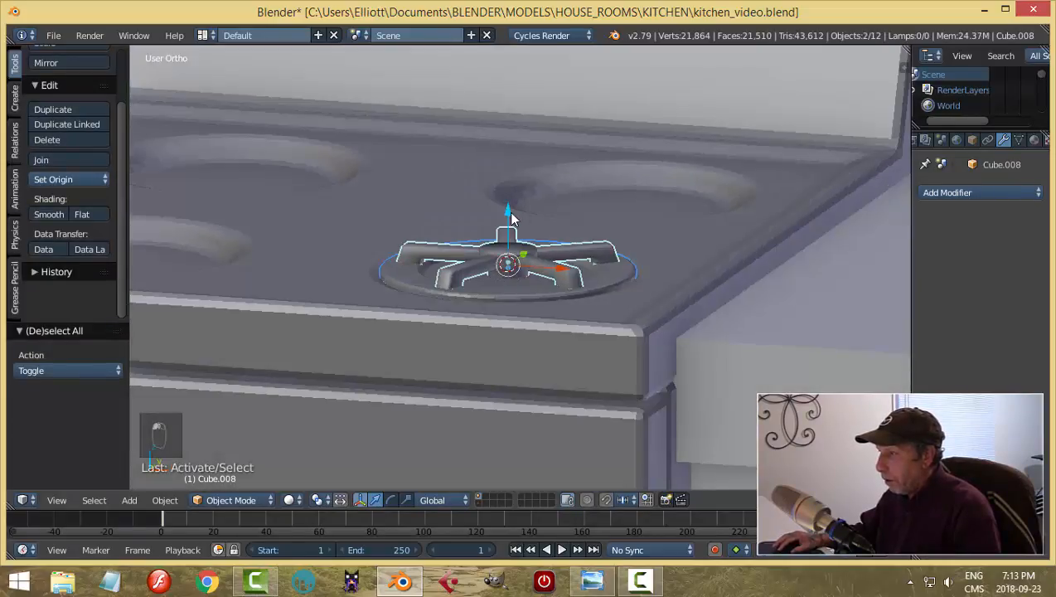
left_click_drag(510, 213, 510, 202)
right_click(507, 293)
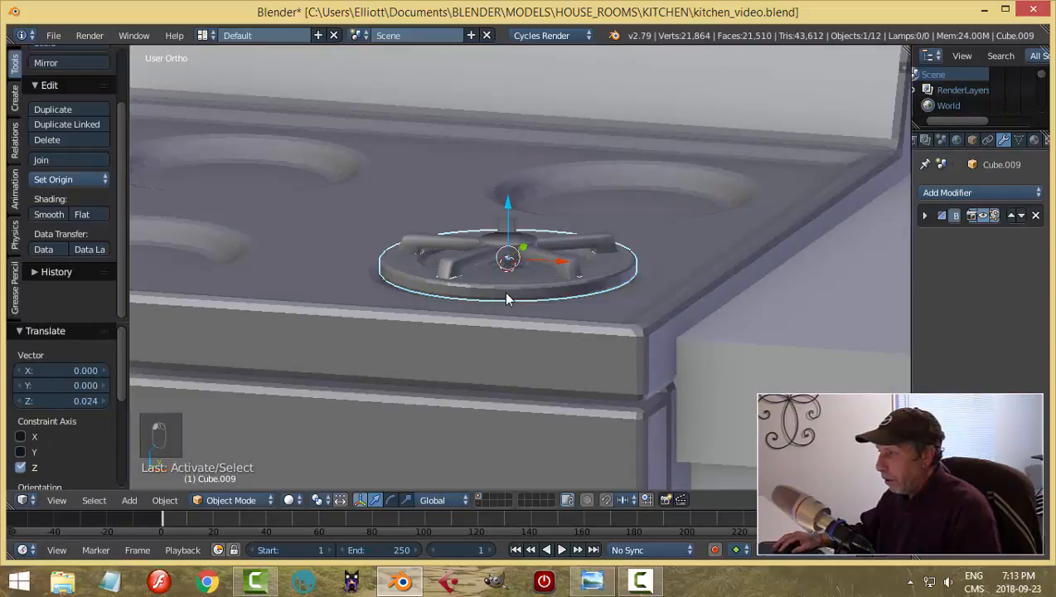
right_click(506, 294)
right_click(506, 294)
key("Tab")
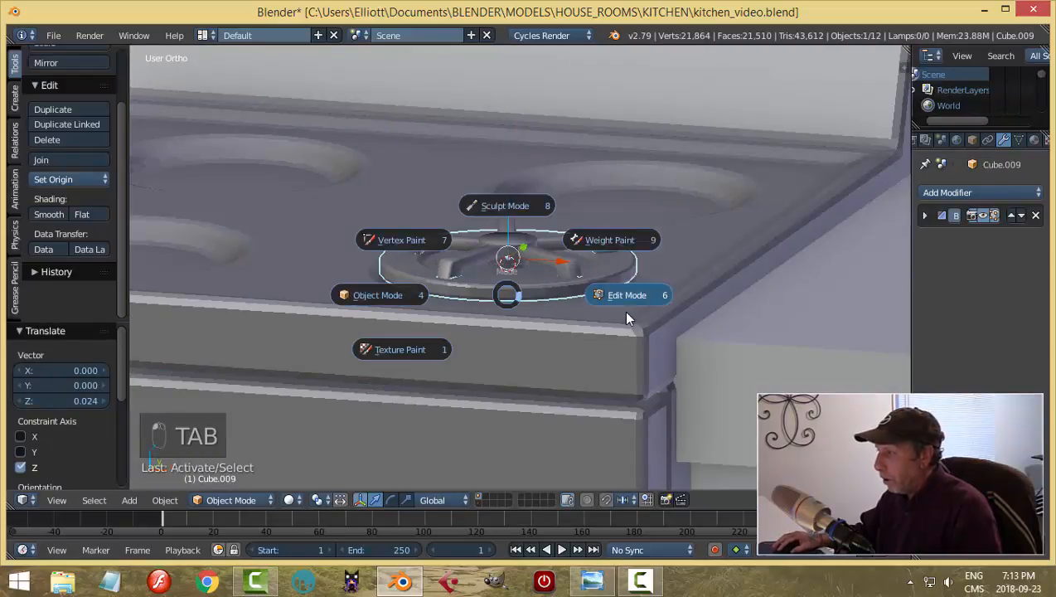
left_click(626, 318)
scroll(613, 317, "up", 3)
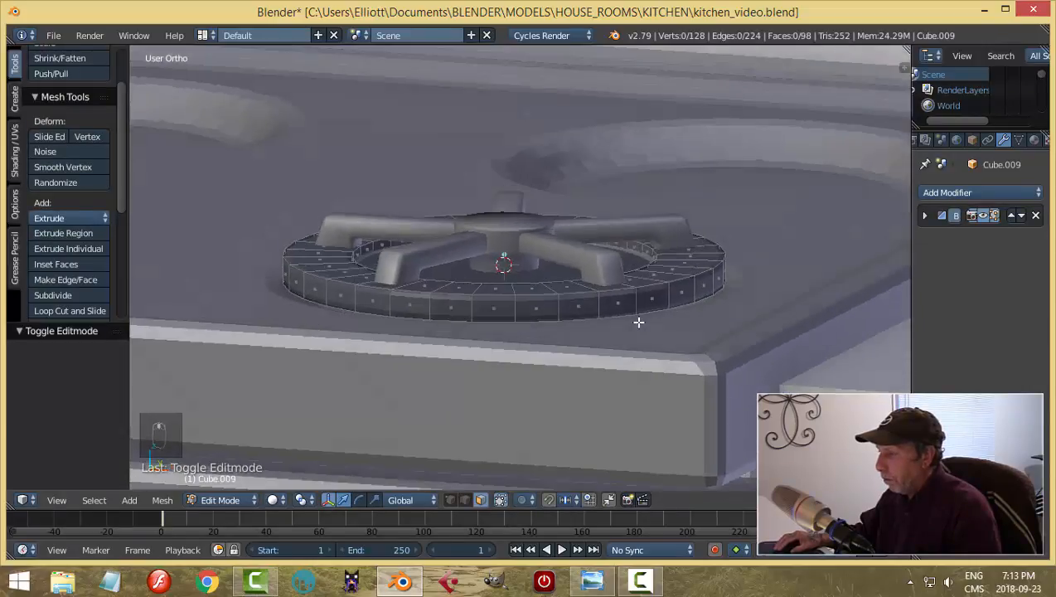
key("Tab")
left_click(509, 326)
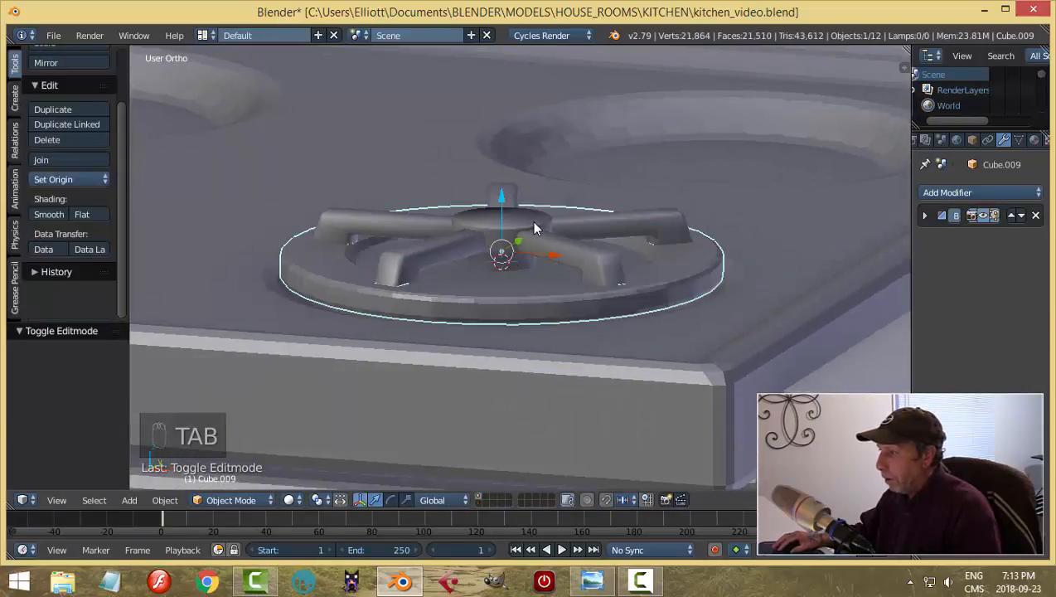
Step: Move the ring and arm support together up along Z, clear of the stove top, to expose the ring's underside
right_click(532, 221)
key("g")
key("z")
left_click_drag(509, 66, 509, 28)
middle_click_drag(583, 190, 573, 157)
key("Tab")
left_click(561, 206)
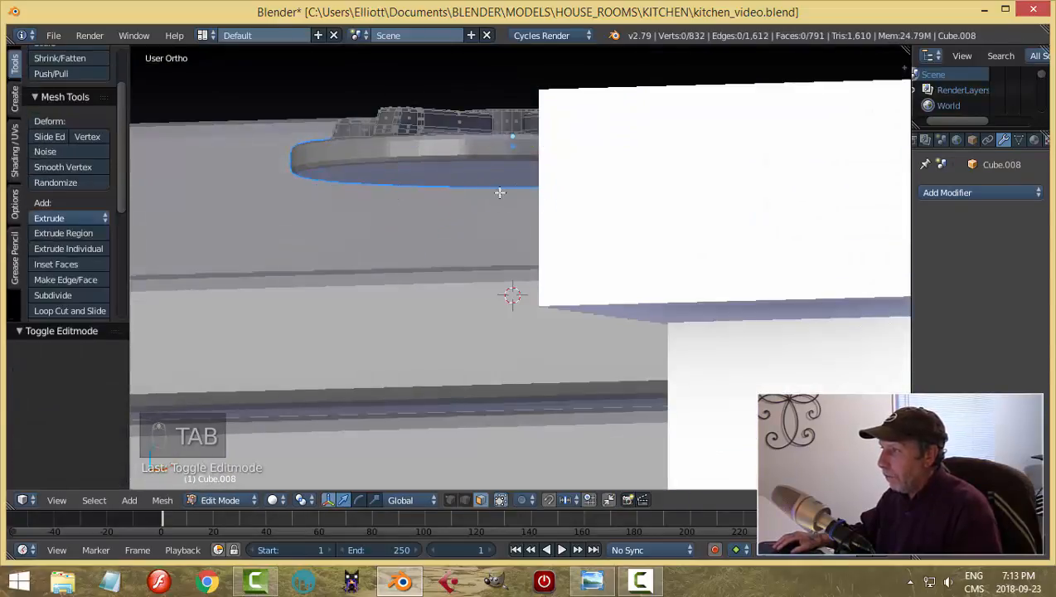
key("Tab")
Step: Lower the ring's bottom face 0.039 along Z to thicken its outer wall
left_click(381, 190)
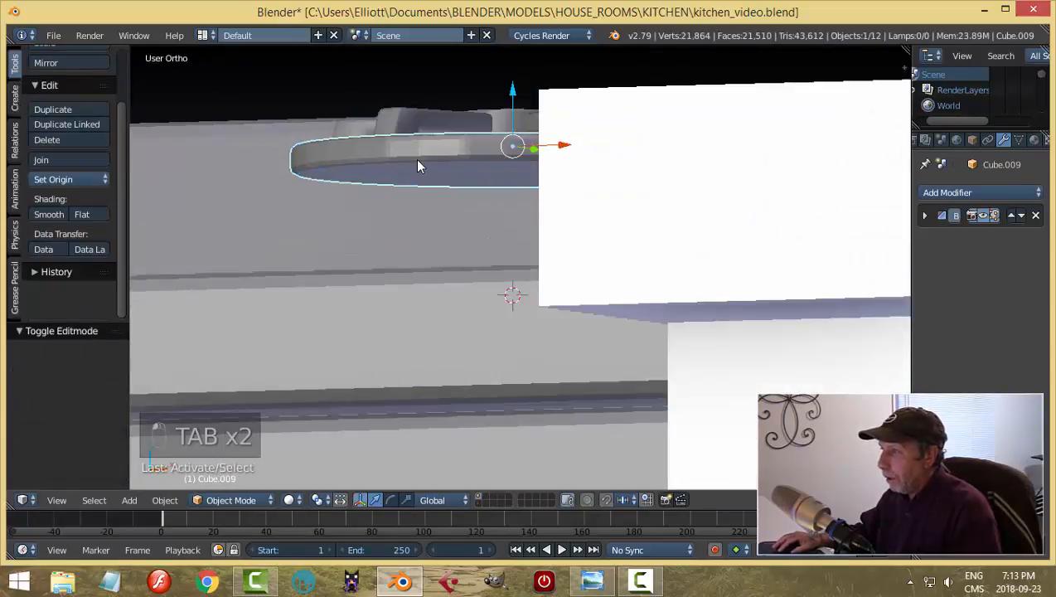
key("Tab")
left_click(507, 172)
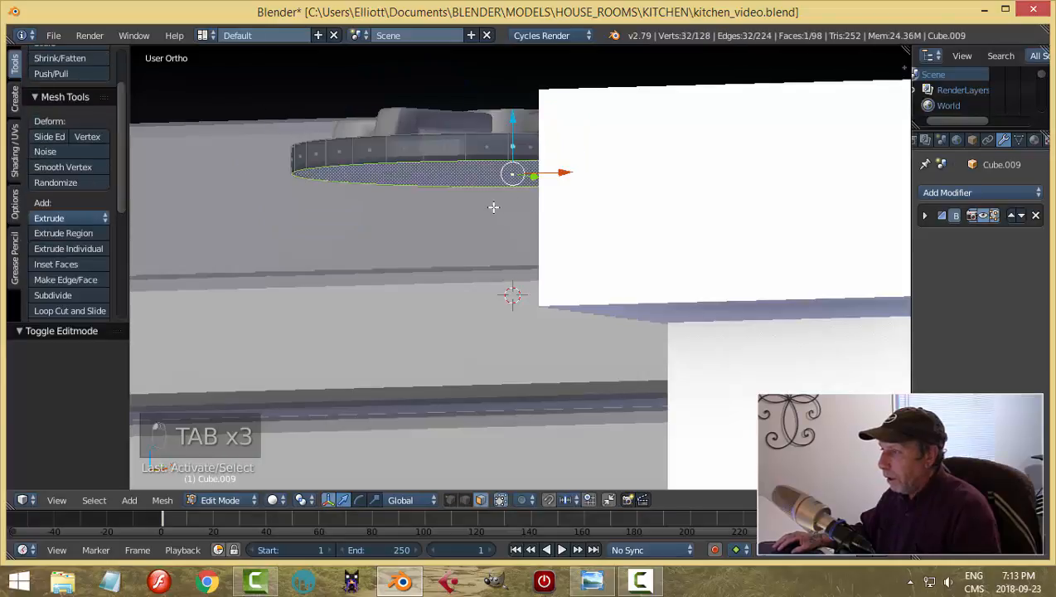
left_click_drag(512, 128, 511, 154)
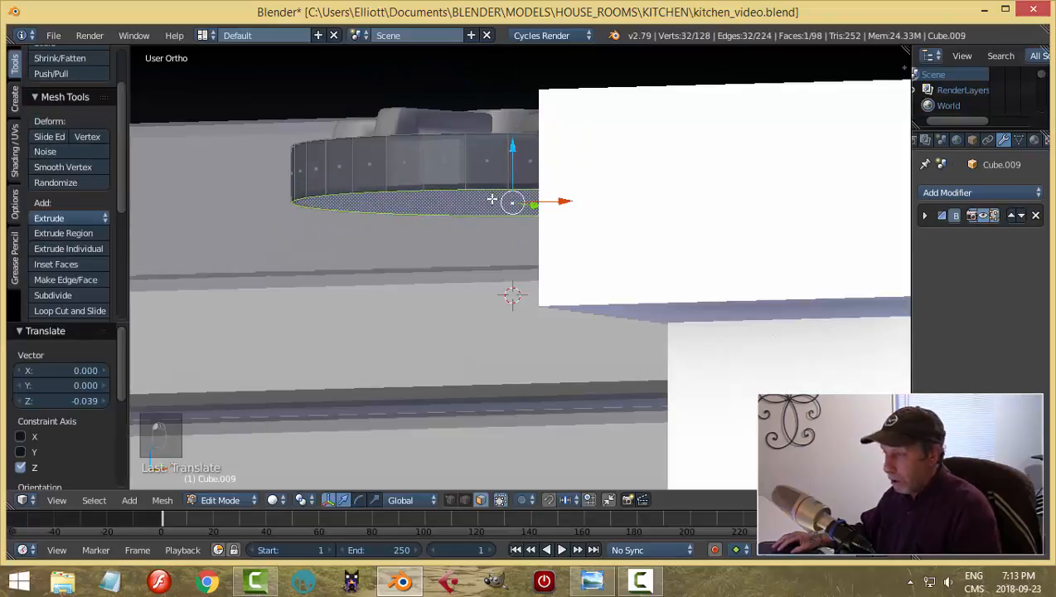
key("a")
Step: Add two edge loops around the ring's outer wall, one near the upper edge and one near the lower edge
middle_click_drag(492, 215, 528, 238)
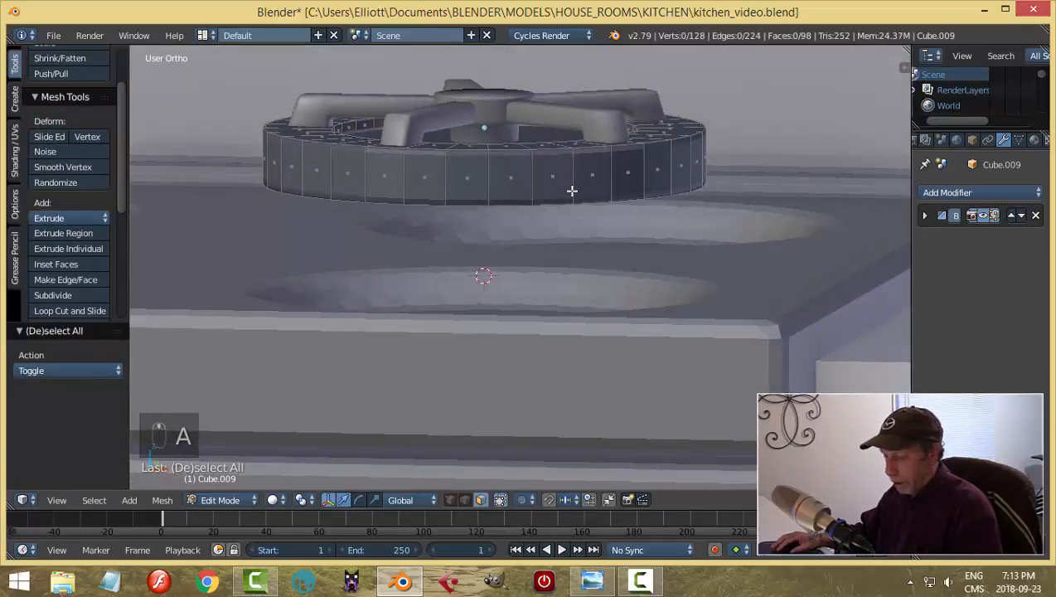
key("ctrl+r")
left_click(571, 188)
left_click(571, 172)
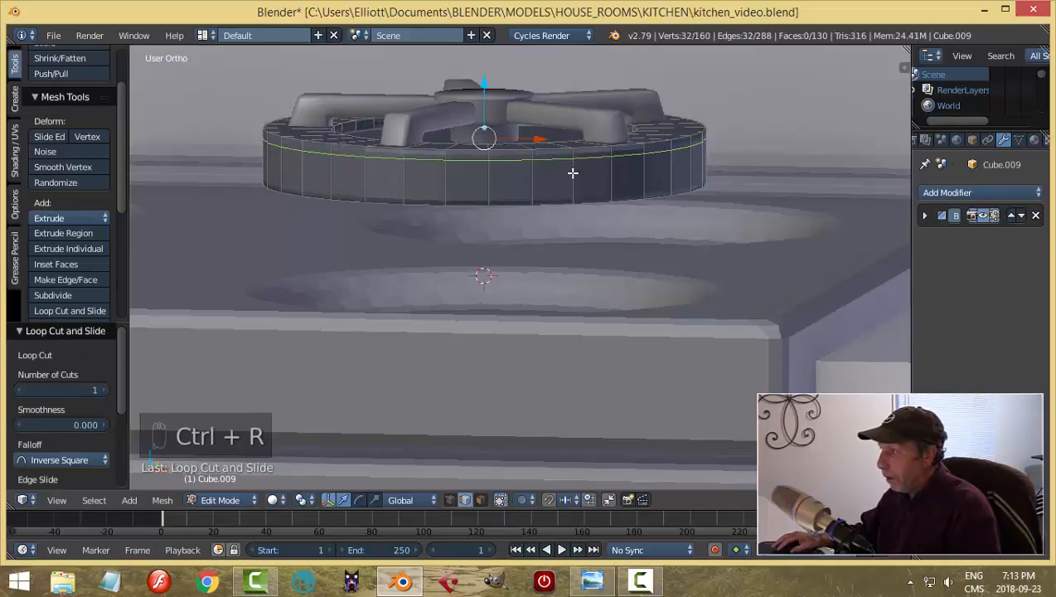
key("ctrl+r")
left_click(572, 182)
left_click(573, 201)
Step: Switch to face selection and delete the ring's bottom face
middle_click_drag(584, 231, 577, 201)
right_click(578, 201)
key("a")
key("ctrl+Tab")
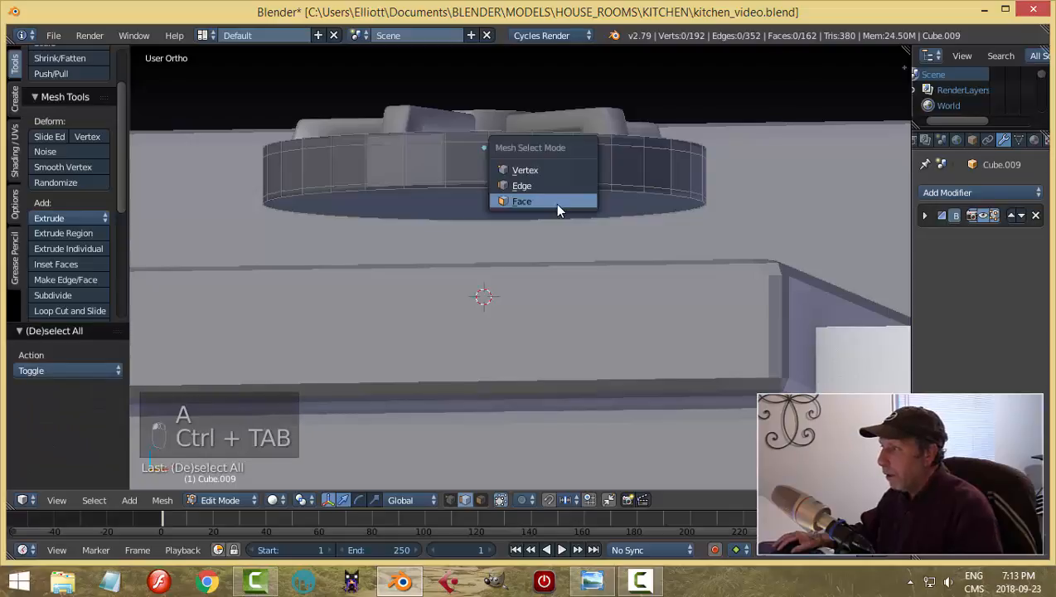
left_click(557, 206)
right_click(556, 204)
key("x")
left_click(556, 204)
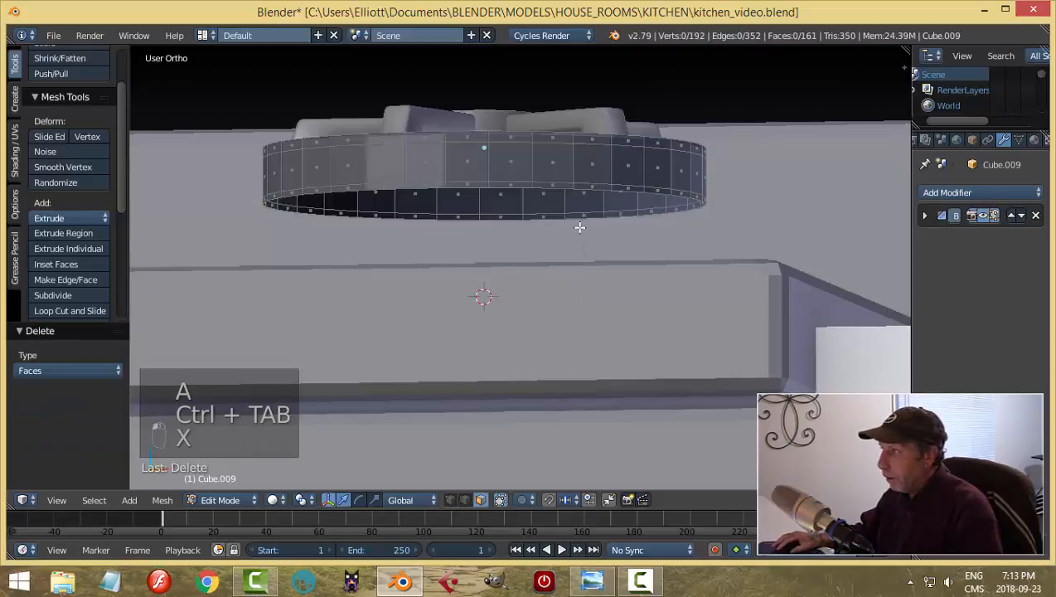
Step: Lower the ring and arm support together about 0.198 along Z into the burner recess and shade both smooth
key("Tab")
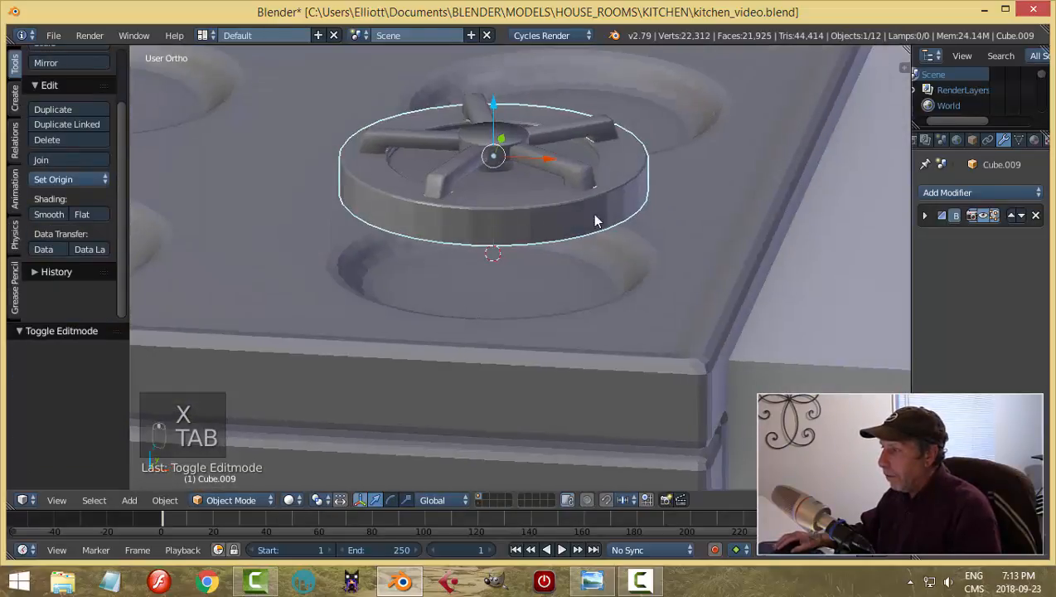
right_click(554, 174, "shift")
key("g")
key("z")
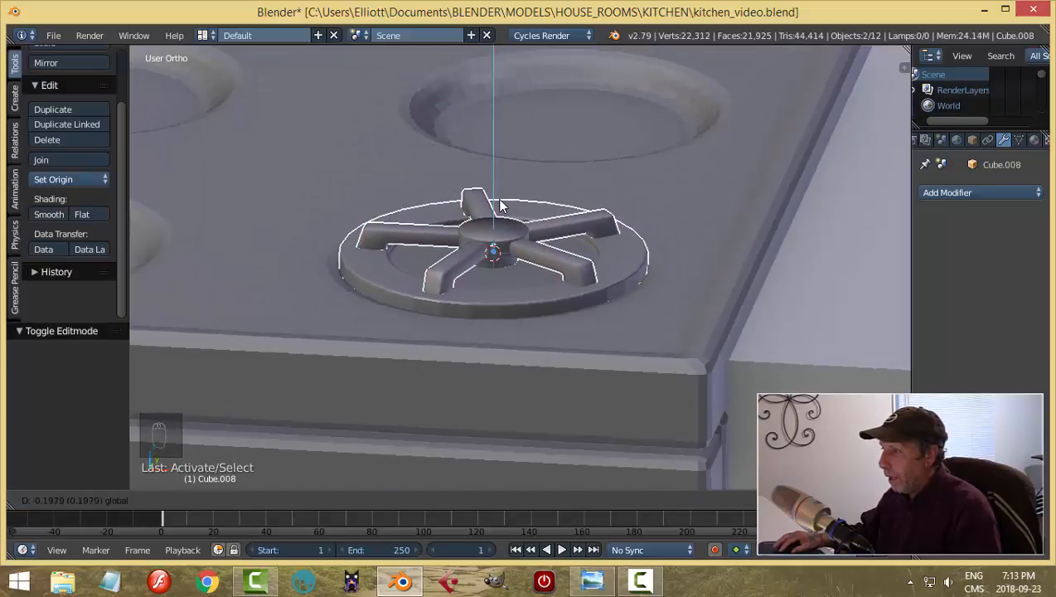
left_click(500, 206)
left_click(41, 218)
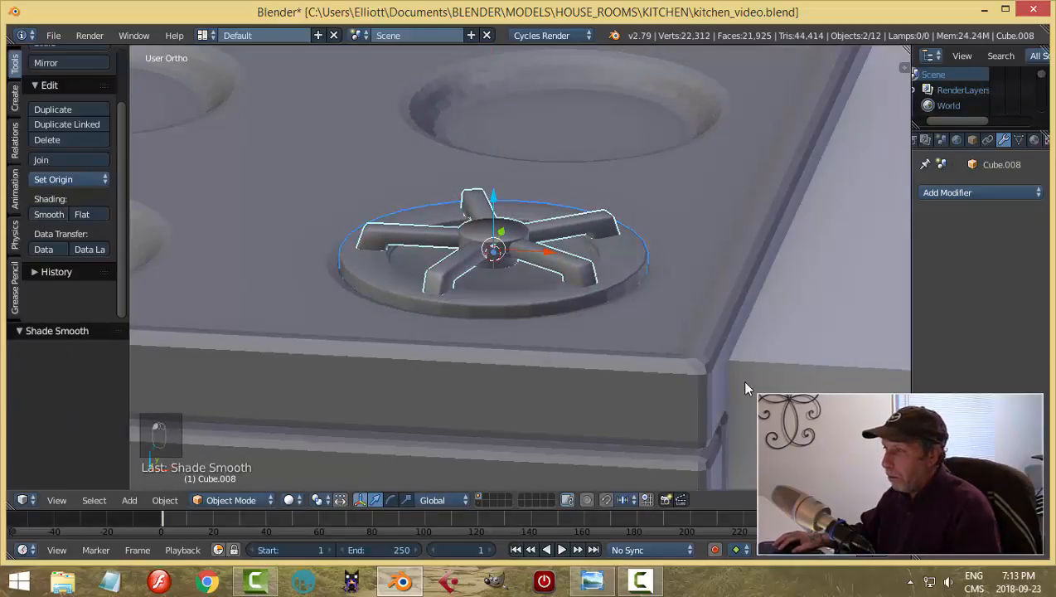
key("a")
Step: Inset the hub's top face on the arm support with a thickness of 0.01
scroll(556, 329, "down", 3)
mouse_move(556, 329)
middle_mouse_down()
mouse_move(573, 327)
mouse_move(558, 344)
mouse_move(597, 279)
mouse_move(589, 304)
middle_mouse_up()
scroll(558, 344, "up", 3)
scroll(557, 343, "down", 3)
scroll(564, 307, "up", 2)
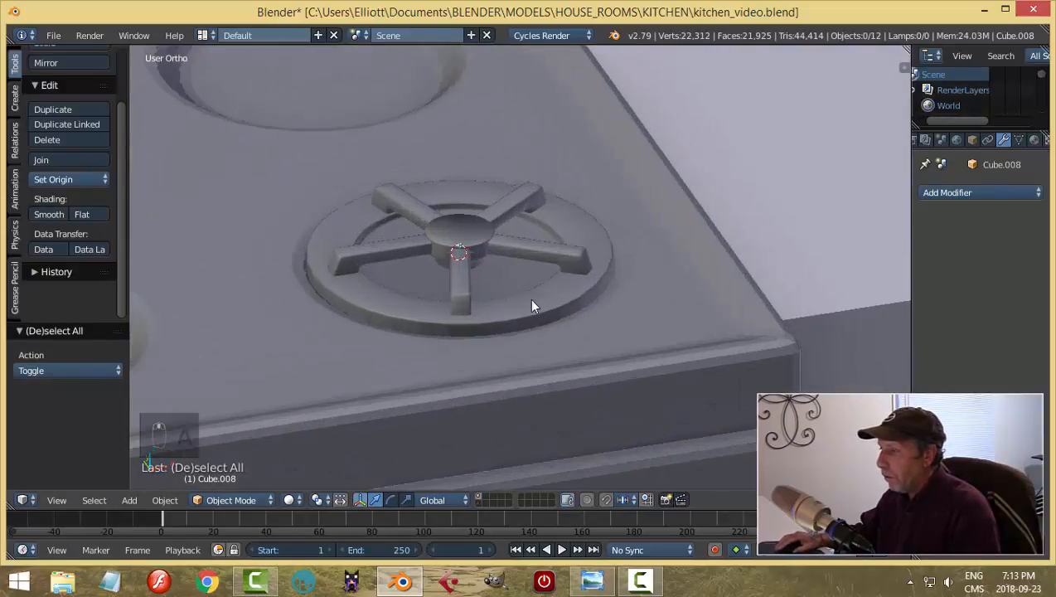
right_click(551, 253)
key("Tab")
left_click(657, 249)
scroll(501, 234, "up", 4)
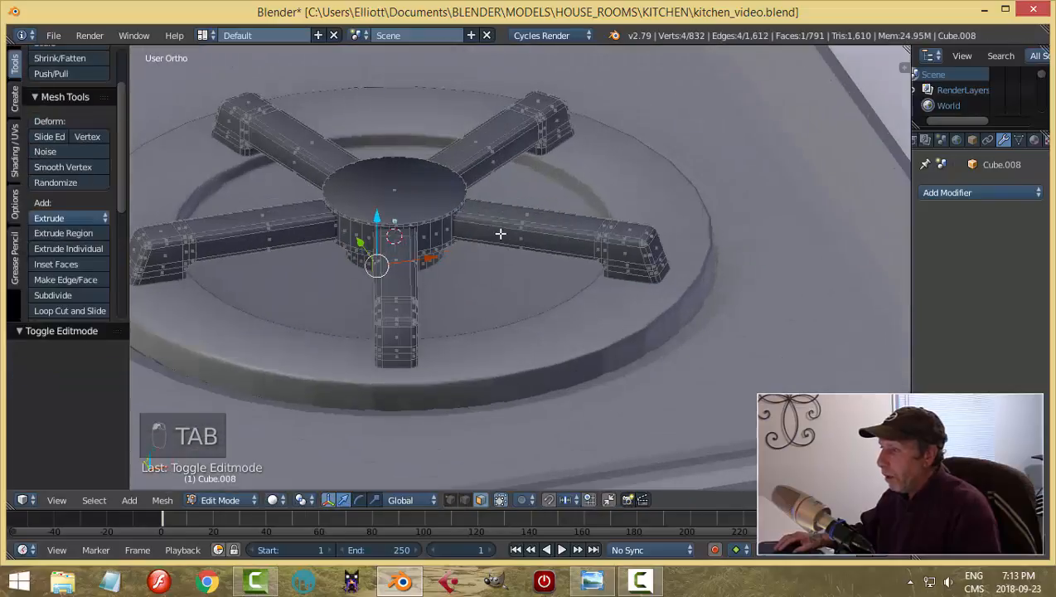
right_click(425, 193)
key("i")
left_click(579, 208)
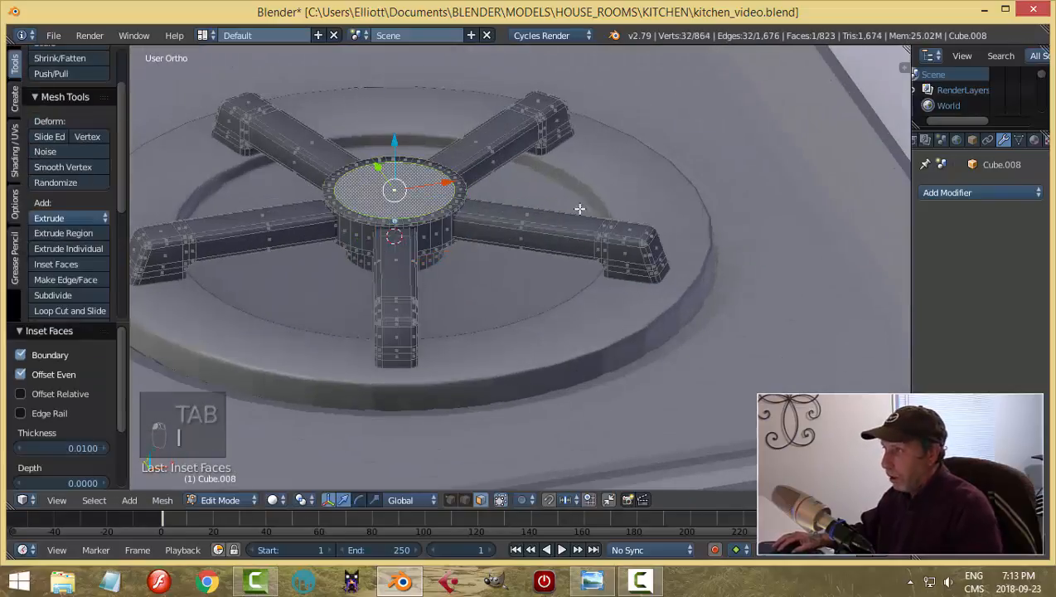
Step: Return to Object Mode and undo the inset of the hub's top face
key("a")
key("Tab")
left_click(408, 220)
scroll(559, 250, "down", 3)
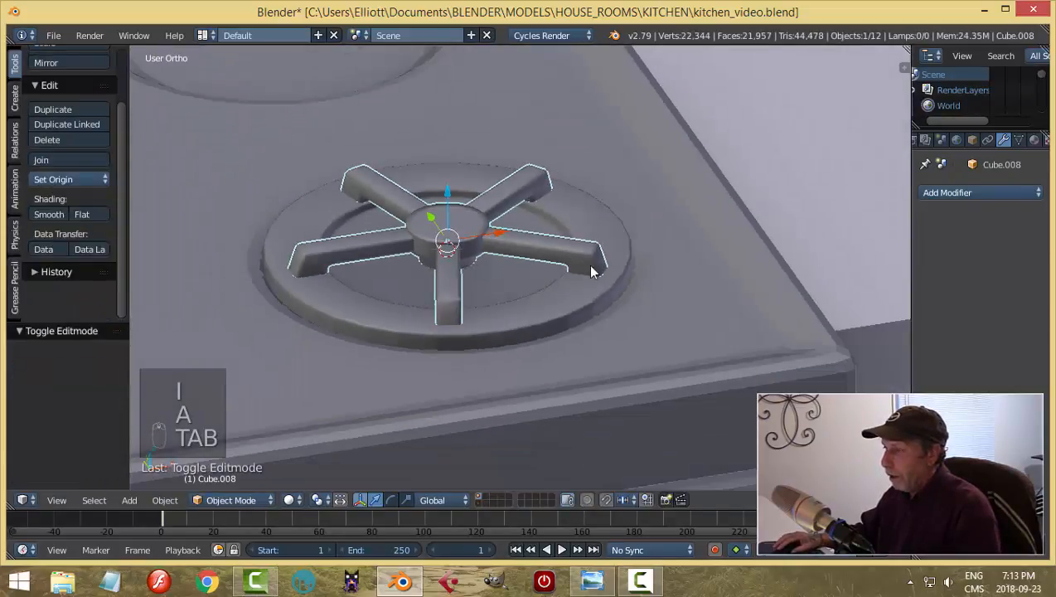
key("a")
scroll(581, 273, "down", 3)
mouse_move(561, 278)
middle_mouse_down()
mouse_move(499, 287)
mouse_move(514, 243)
mouse_move(521, 281)
mouse_move(580, 235)
mouse_move(555, 259)
mouse_move(492, 274)
mouse_move(519, 271)
mouse_move(571, 292)
mouse_move(528, 301)
mouse_move(550, 295)
middle_mouse_up()
scroll(520, 281, "up", 3)
key("ctrl+z")
key("ctrl+z")
key("a")
scroll(519, 271, "down", 2)
Step: Try a Subdivision Surface modifier with view level 2 and smooth shading on the burner ring
right_click(558, 317)
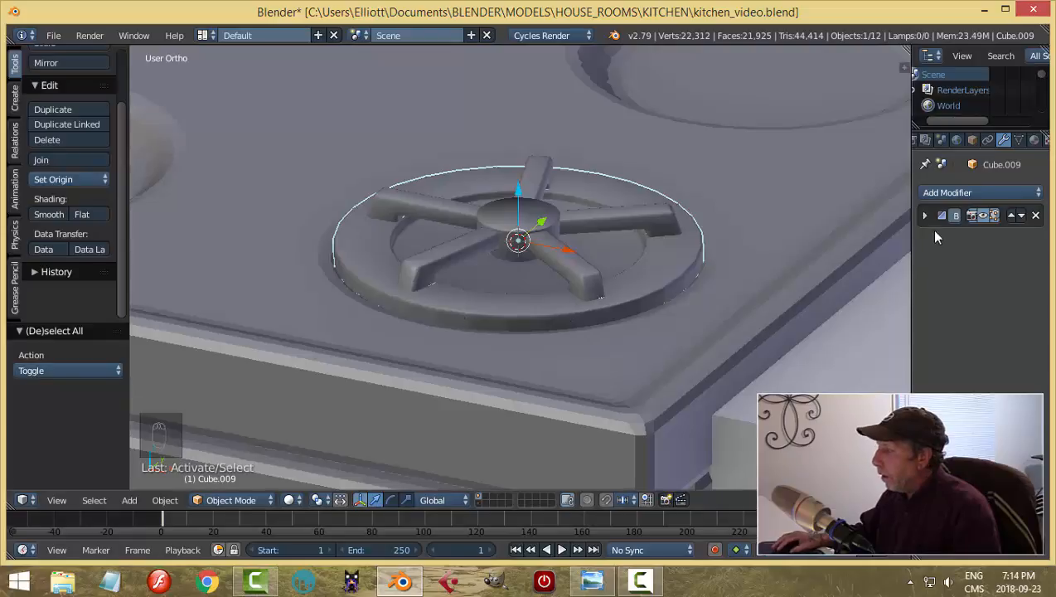
left_click(941, 193)
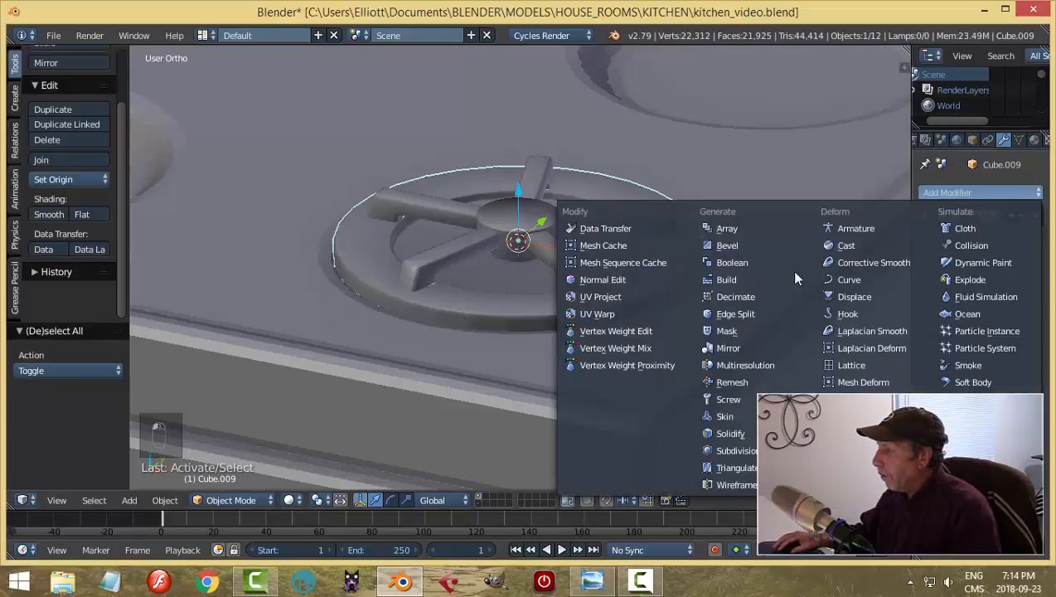
left_click(733, 450)
left_click(968, 321)
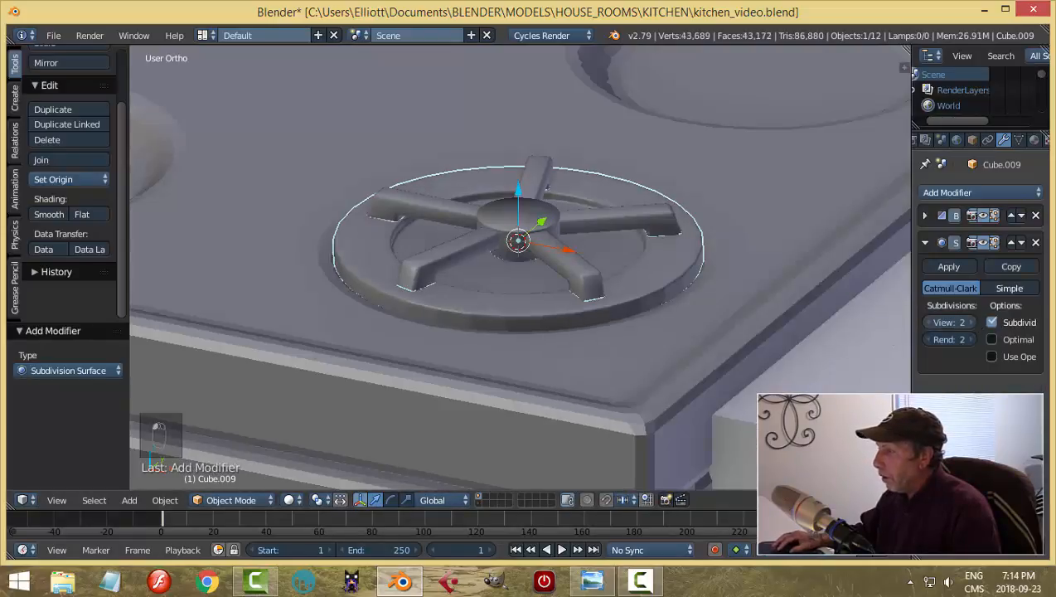
left_click(49, 215)
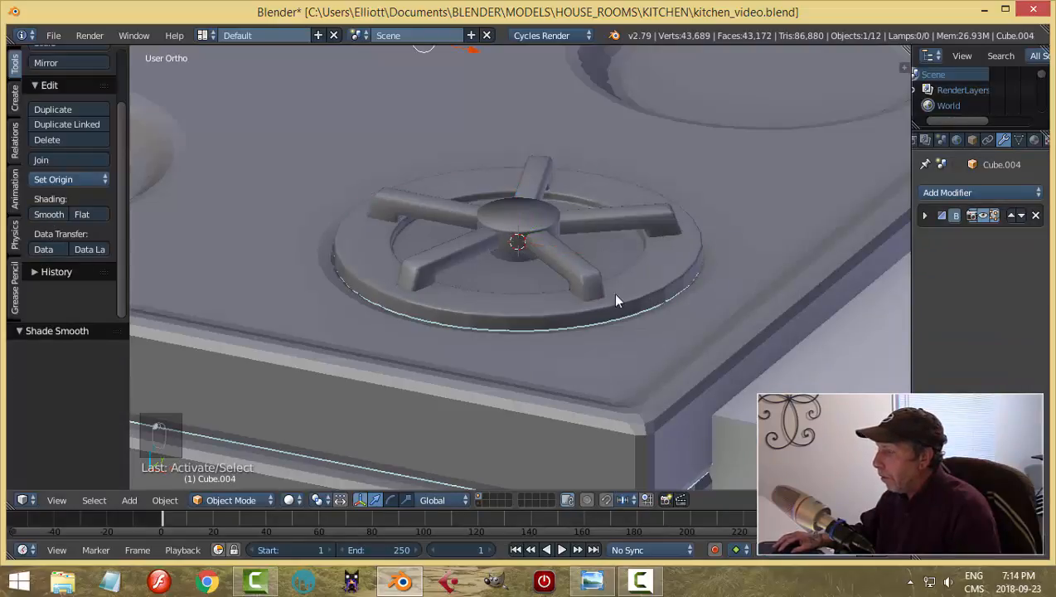
right_click(578, 279)
left_click(547, 224)
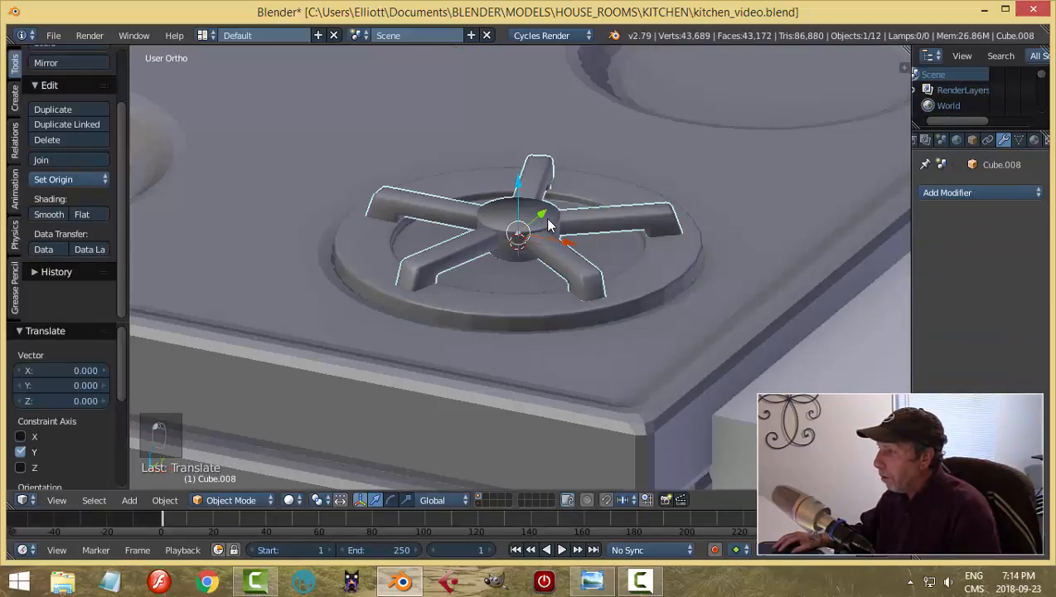
right_click(489, 217)
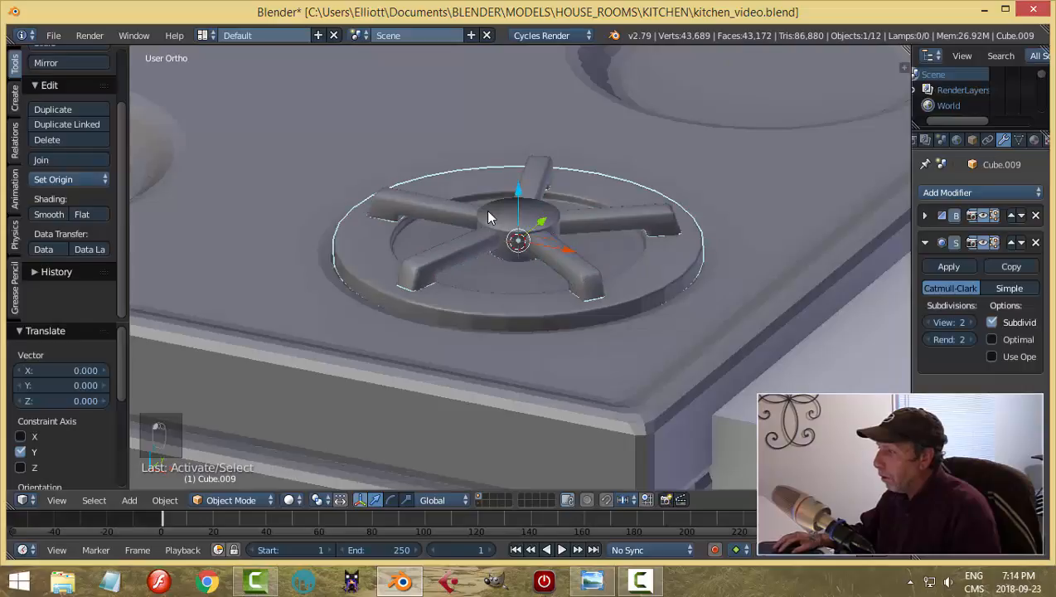
left_click(1036, 242)
Step: Try a Subdivision Surface modifier with view level 2 on the stove body beneath the ring
right_click(788, 269)
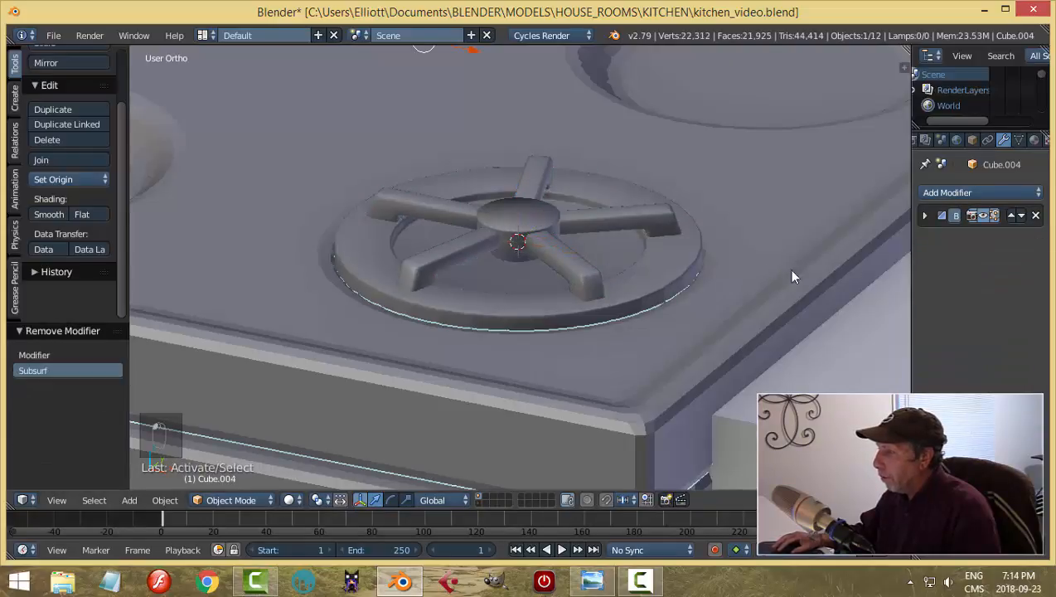
left_click(945, 193)
left_click(729, 450)
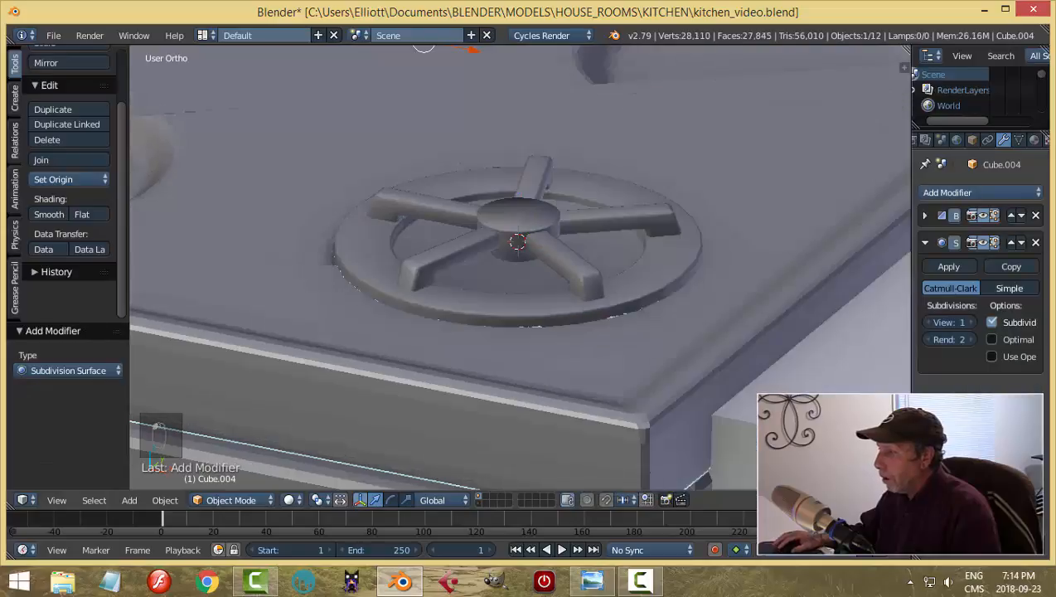
left_click(965, 322)
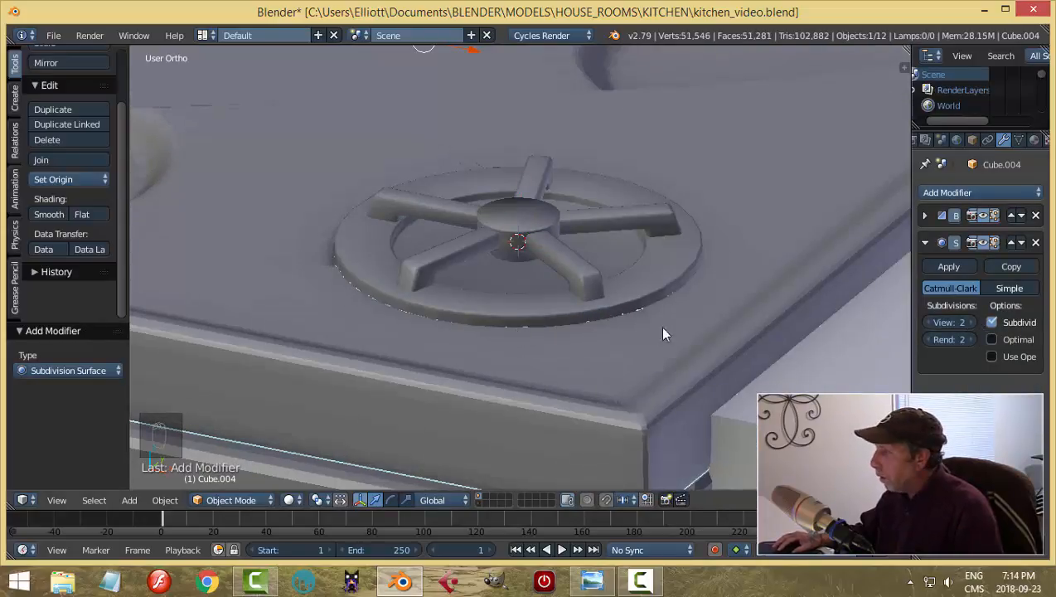
left_click(1035, 242)
Step: Try a Subdivision Surface modifier with view level 1 on the burner ring
right_click(667, 279)
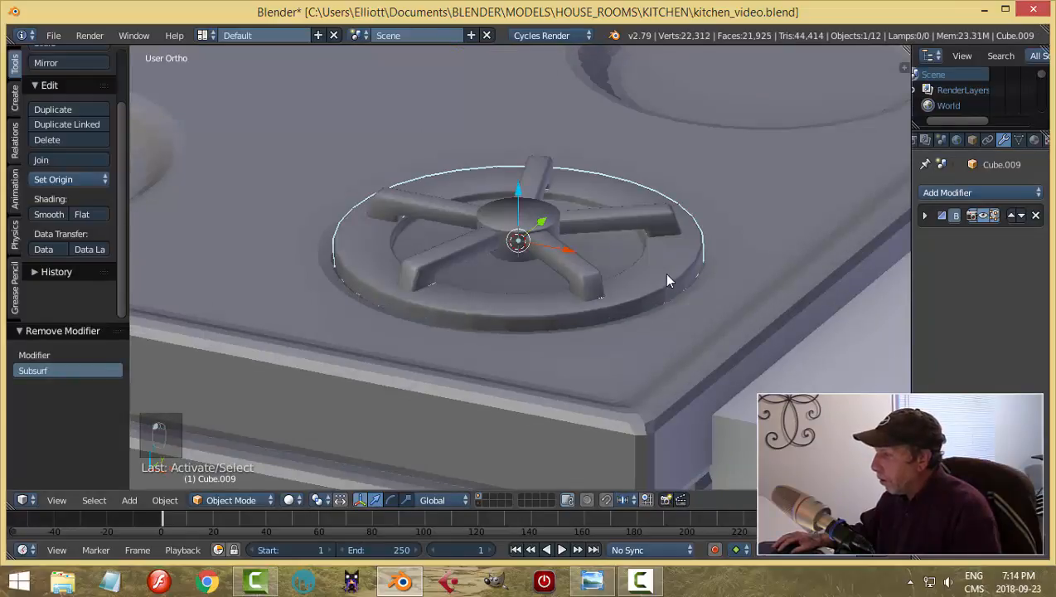
left_click(952, 191)
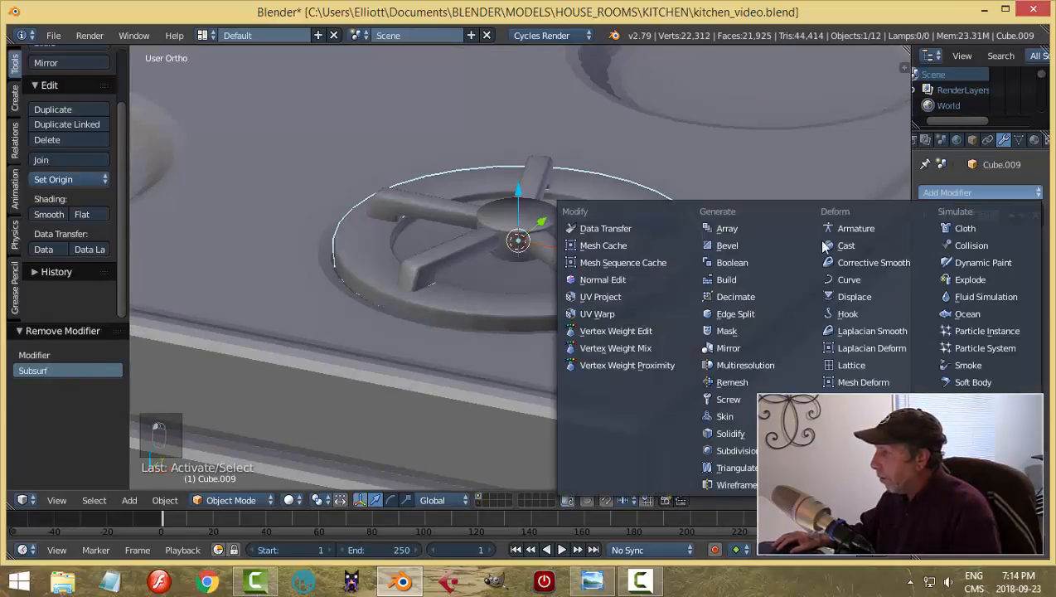
left_click(731, 450)
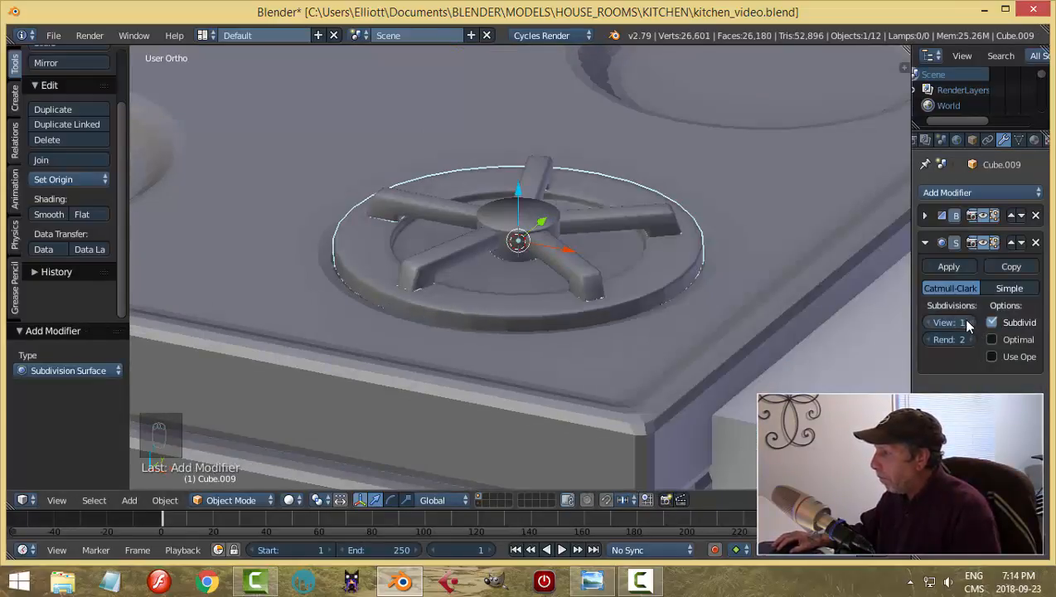
left_click(1035, 242)
Step: Select the ring alone and hide its Bevel modifier's effect in the viewport
key("a")
scroll(638, 314, "down", 5)
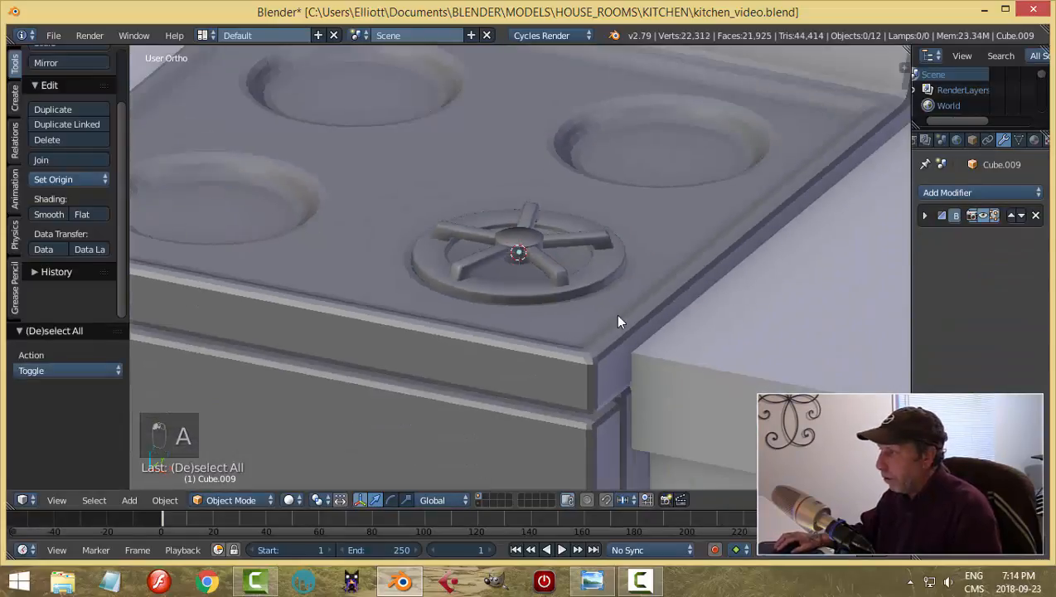
middle_click_drag(513, 319, 580, 344)
scroll(535, 318, "up", 4)
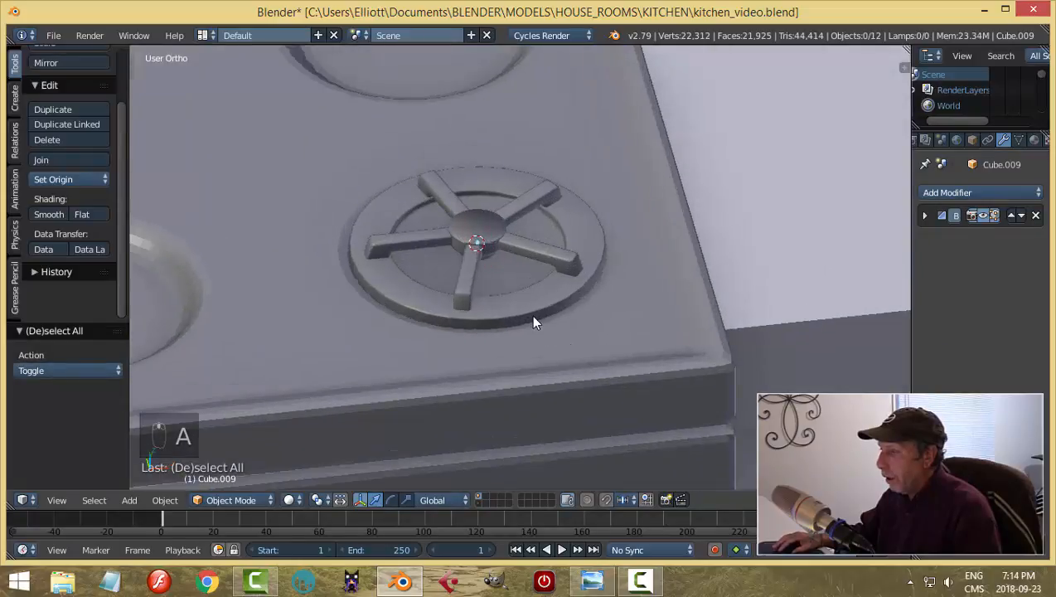
right_click(531, 295)
right_click(558, 258, "shift")
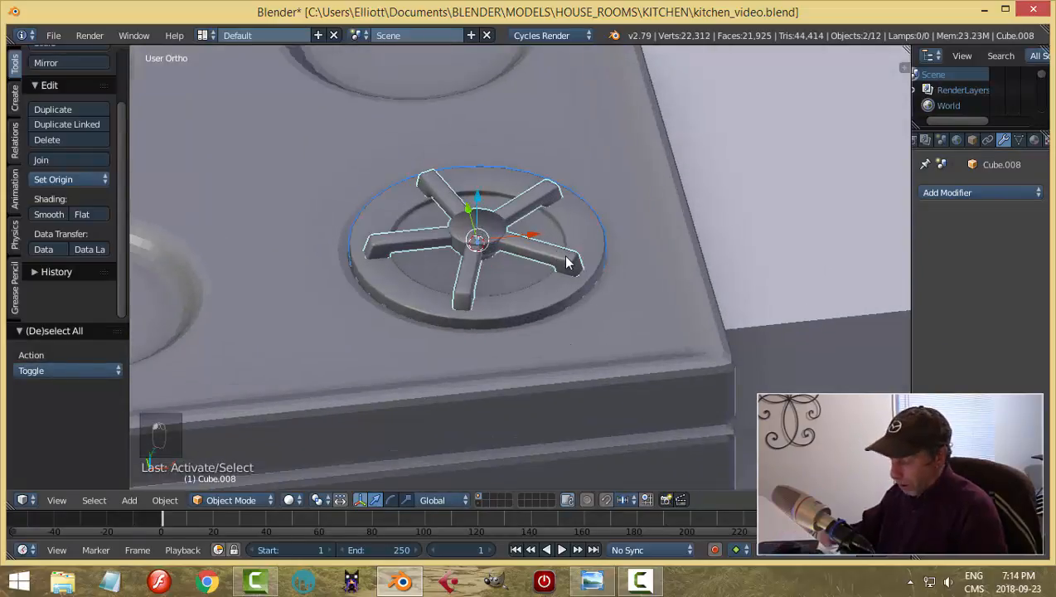
right_click(559, 295)
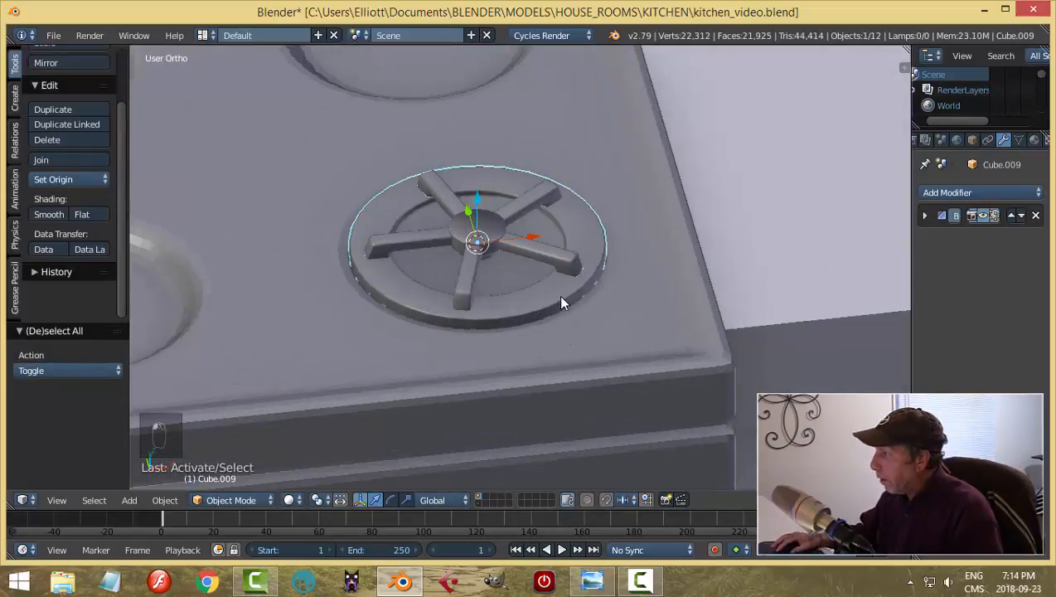
left_click(925, 216)
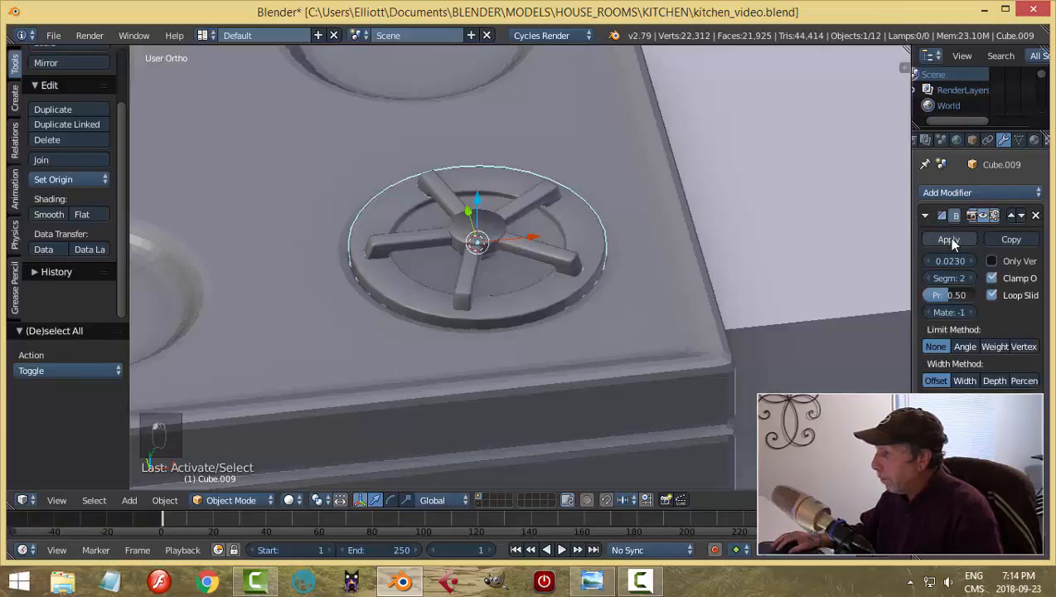
left_click(984, 216)
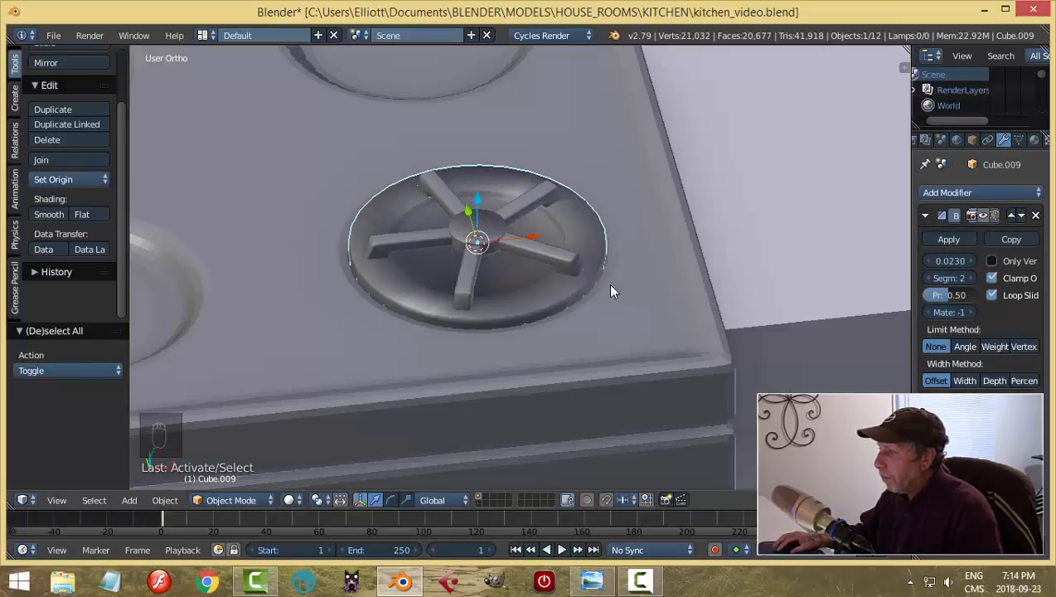
Step: Add a Subdivision Surface modifier to the ring and set its view subdivisions to 2
scroll(613, 290, "up", 3)
middle_click_drag(626, 297, 618, 278)
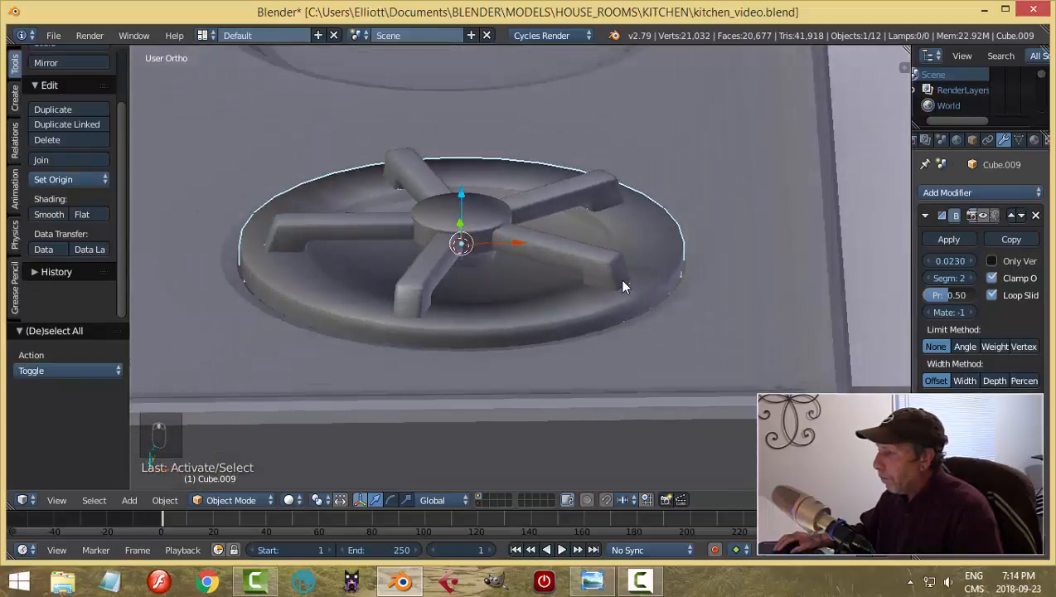
left_click(972, 198)
left_click(727, 449)
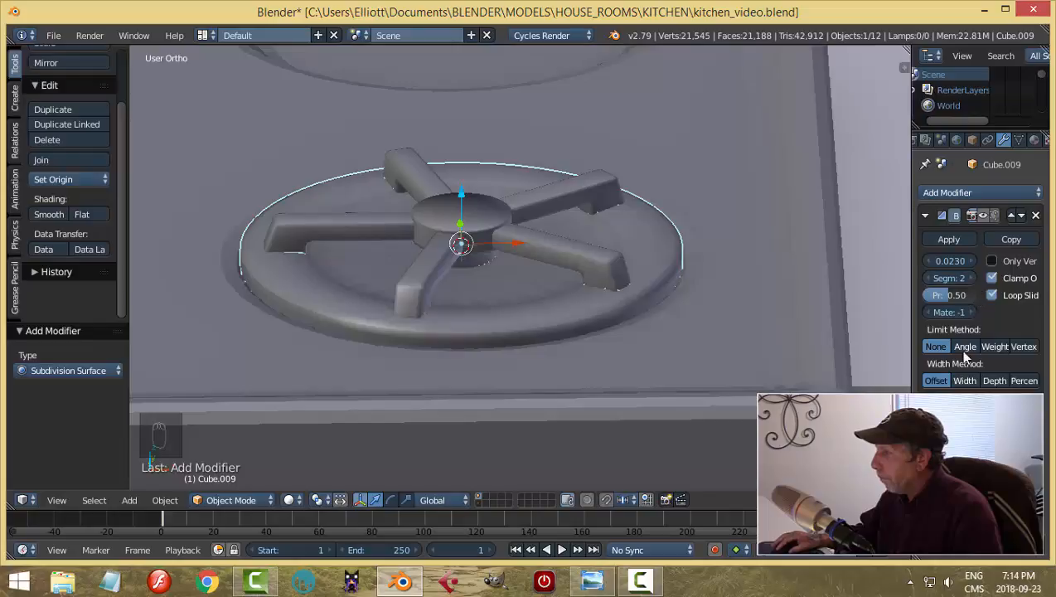
mouse_move(650, 288)
middle_mouse_down()
mouse_move(589, 313)
mouse_move(629, 286)
middle_mouse_up()
Step: Enter Edit Mode on the ring and add one edge loop around its inner wall
key("Tab")
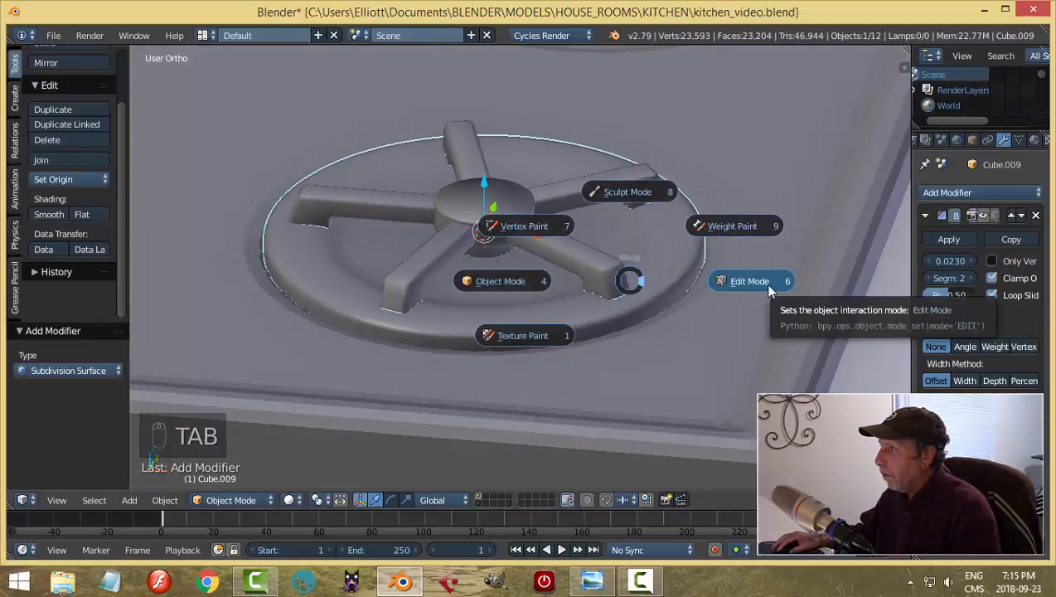
left_click(754, 282)
middle_click_drag(649, 325, 617, 277)
scroll(618, 260, "up", 2)
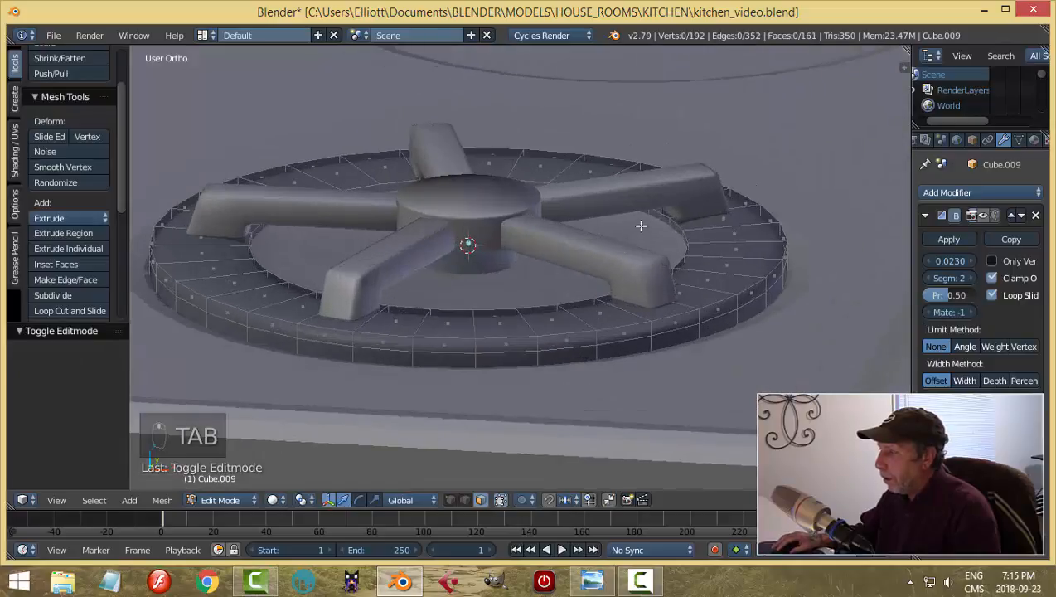
key("ctrl+r")
left_click(669, 222)
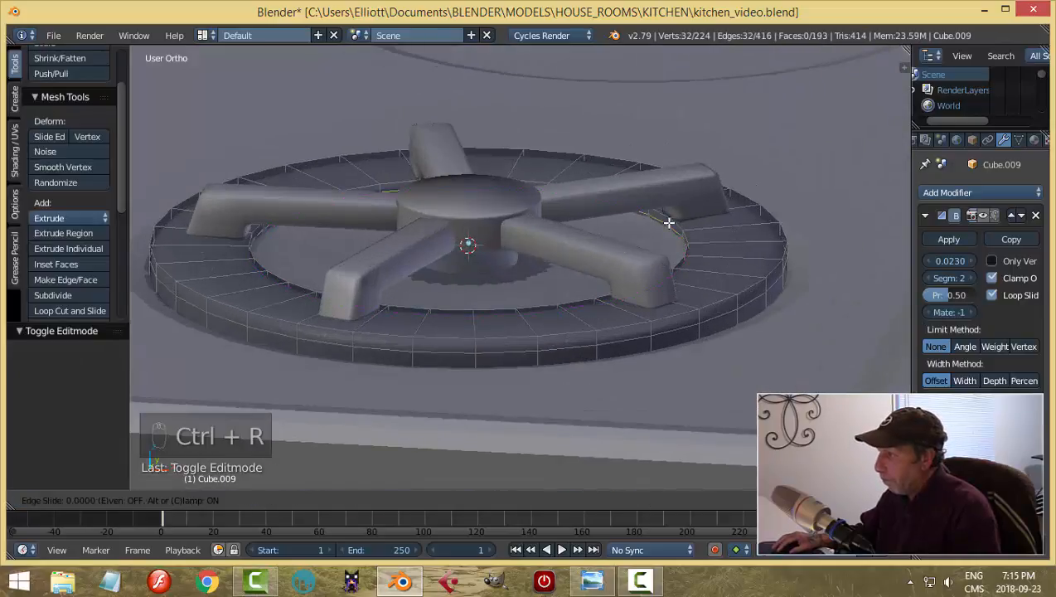
left_click(669, 228)
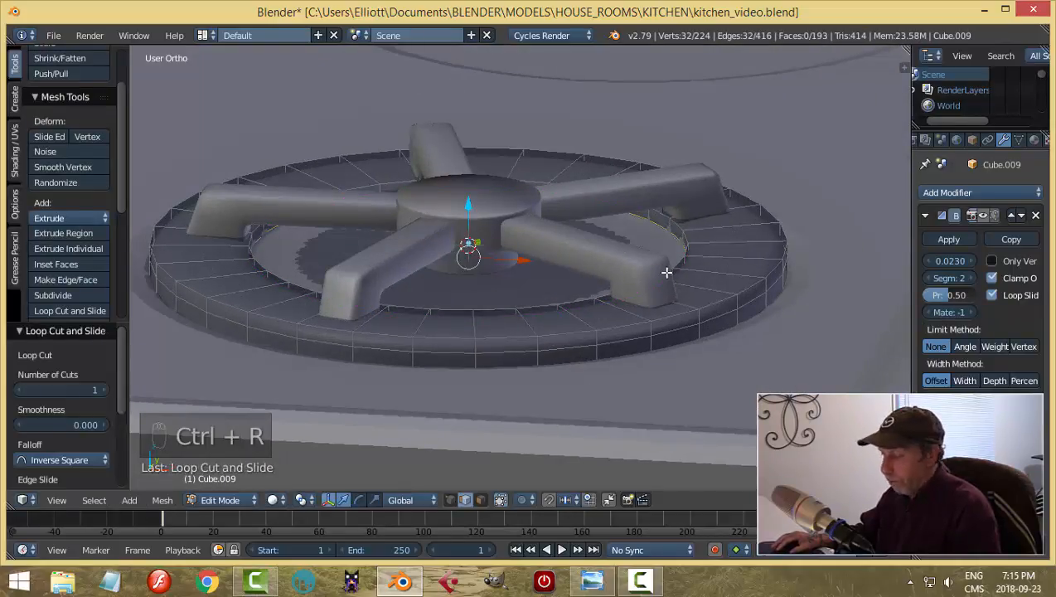
Step: Inset the flat face inside the ring with a thickness of 0.01 and return to Object Mode
key("a")
key("ctrl+Tab")
left_click(624, 273)
right_click(726, 272)
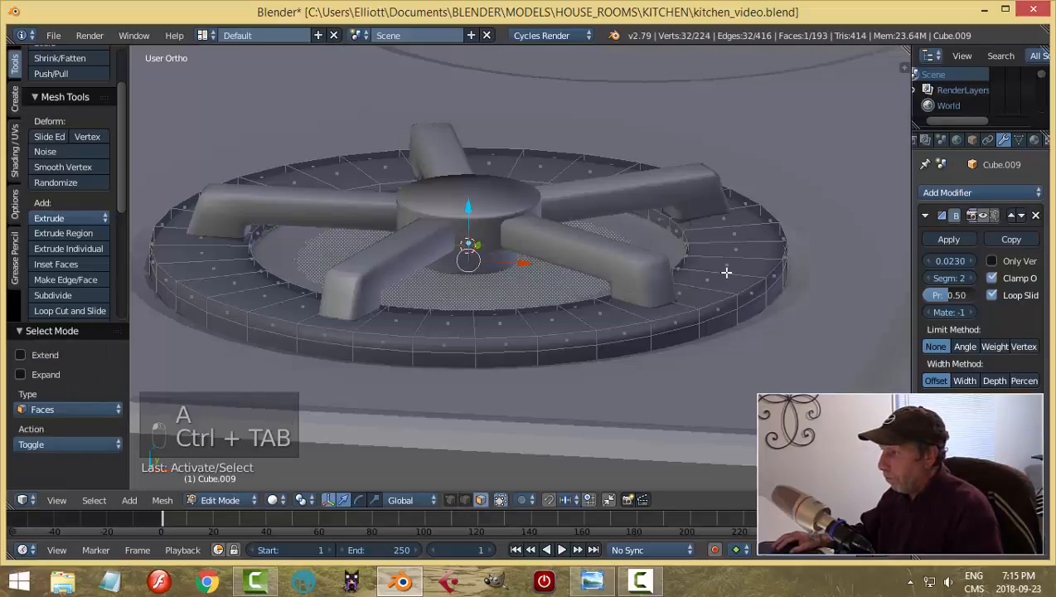
key("i")
left_click(726, 272)
key("Tab")
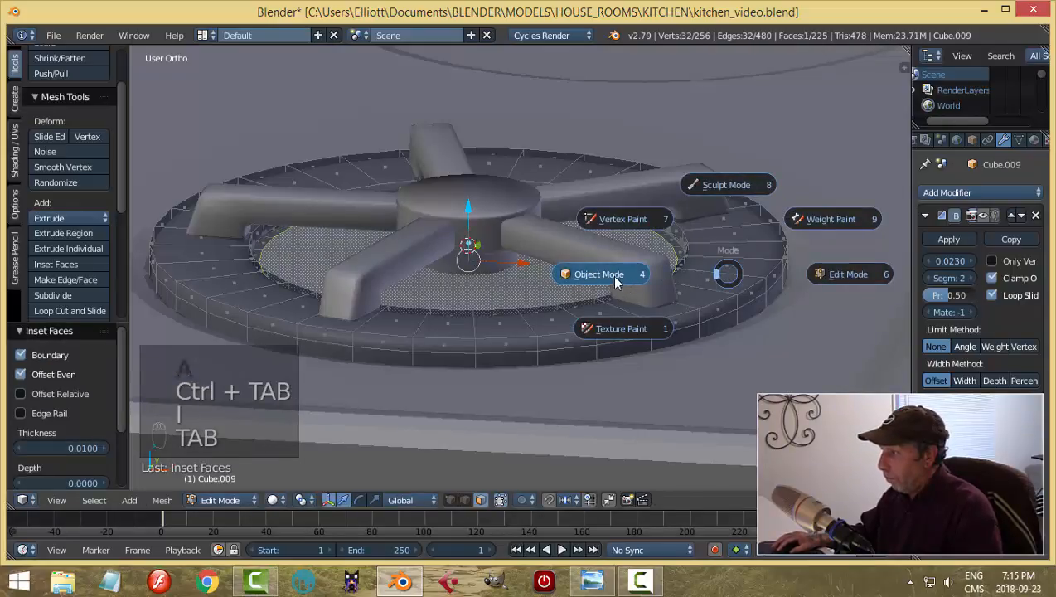
left_click(614, 282)
middle_click_drag(746, 273, 661, 288)
key("a")
key("a")
scroll(683, 274, "down", 2)
Step: Try to apply the ring's Bevel modifier
right_click(654, 303)
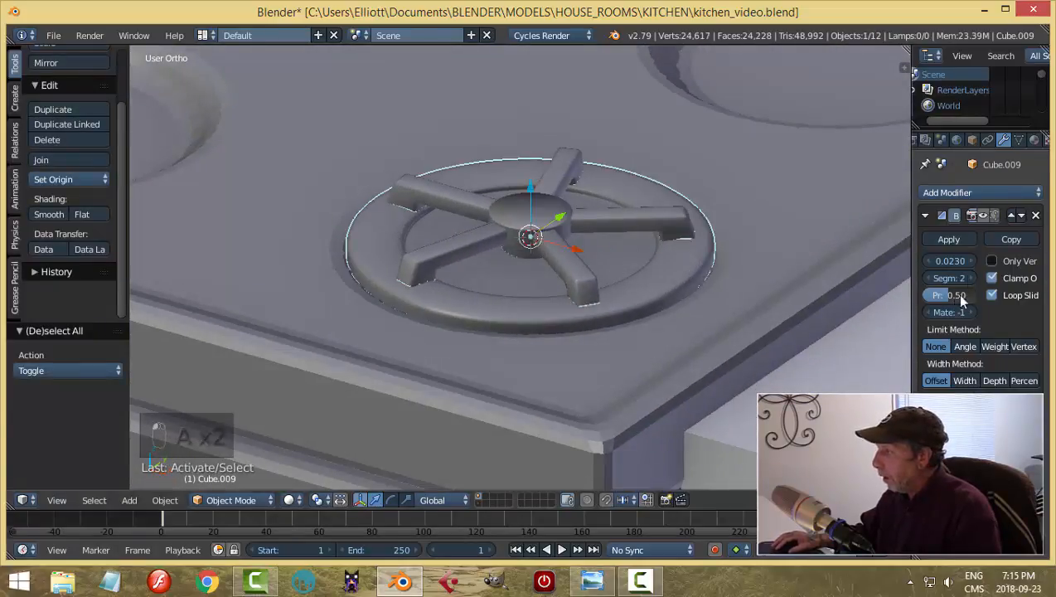
left_click(949, 239)
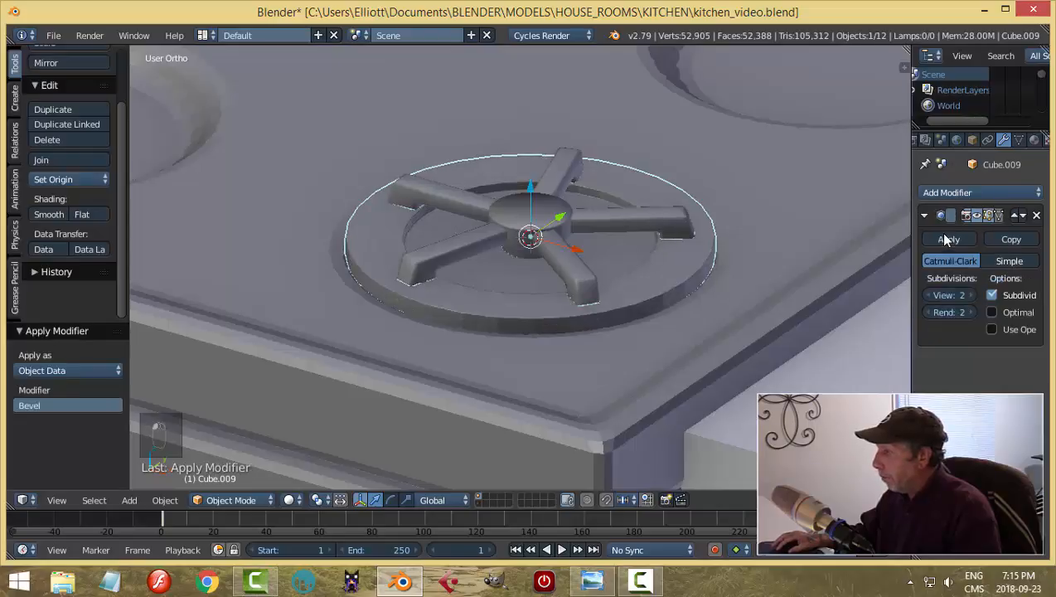
key("ctrl+z")
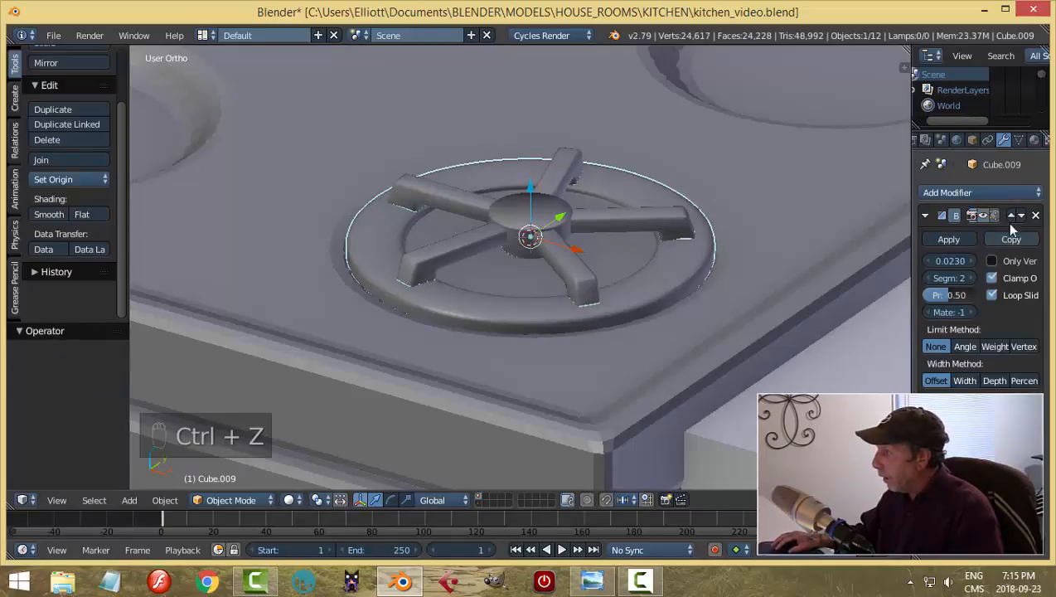
Step: Remove the ring's Bevel modifier and apply its Subdivision Surface modifier
left_click(1036, 216)
left_click(966, 240)
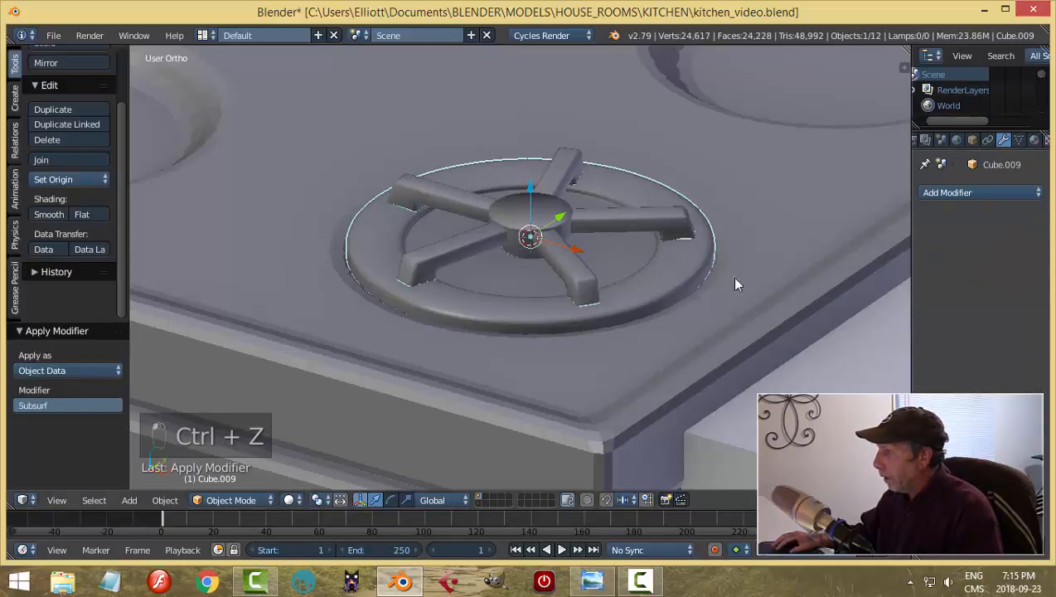
Step: Join the ring and the five-arm support into one burner object
right_click(673, 232, "shift")
key("ctrl+j")
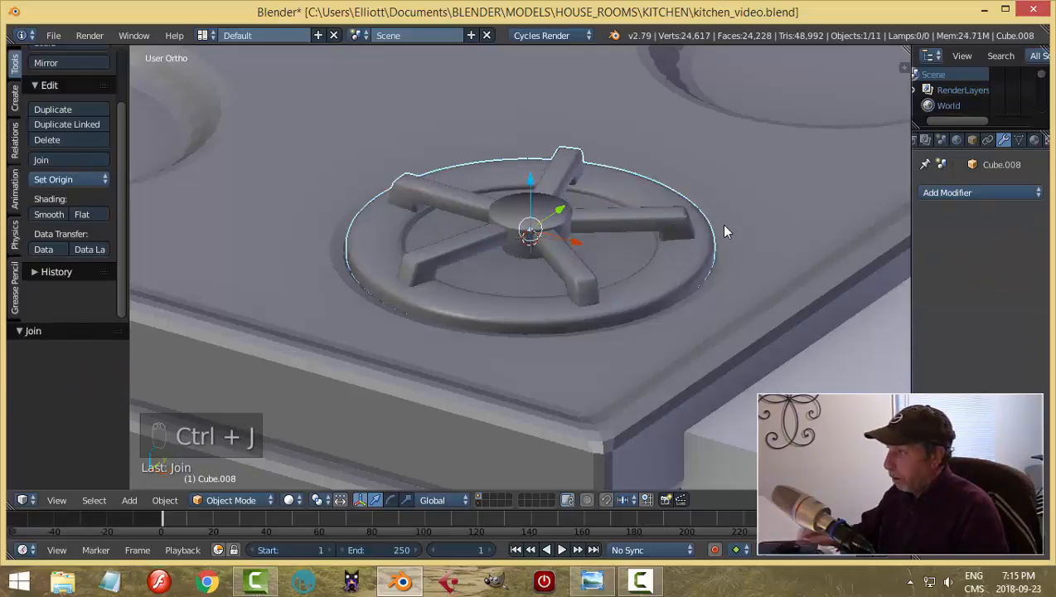
Step: Try moving the joined burner up 0.07 along Z
right_click(505, 208)
right_click(504, 213)
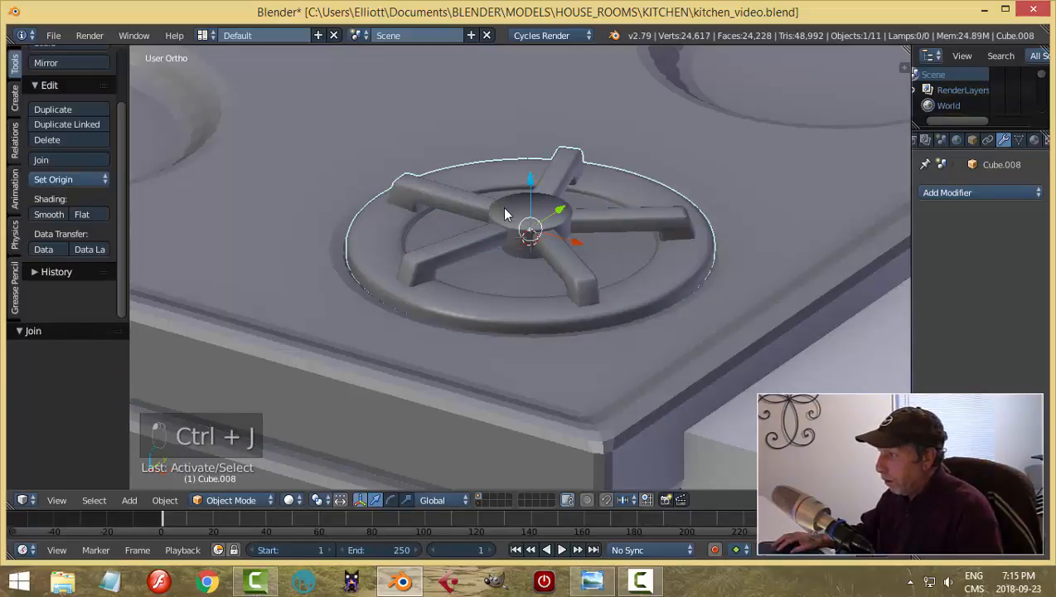
left_click_drag(525, 181, 537, 135)
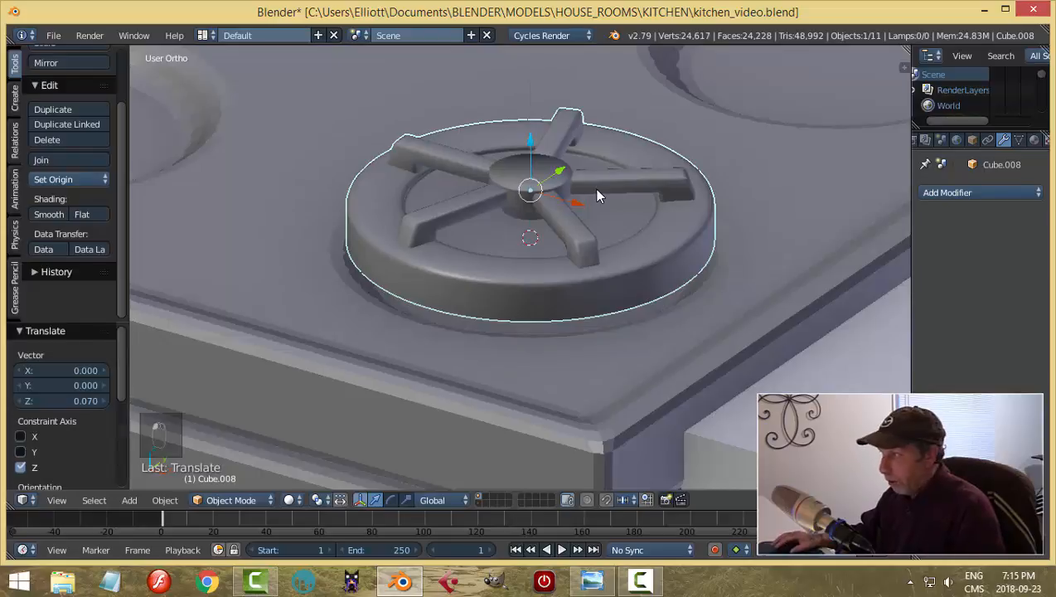
key("ctrl+z")
Step: Deselect the burner and show the stovetop's four burner recesses from directly above
scroll(593, 221, "down", 1)
key("a")
scroll(593, 222, "down", 4)
middle_click_drag(594, 221, 582, 319)
scroll(569, 275, "down", 2)
key("KP_7")
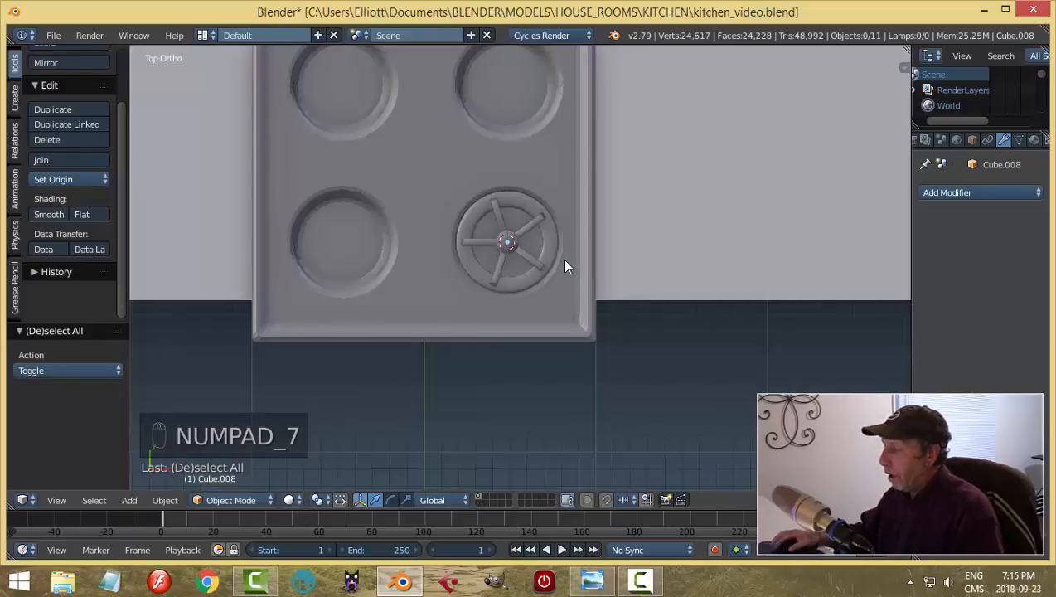
Step: Duplicate the burner and move the copy -0.958 along X into the other front recess
right_click(543, 241)
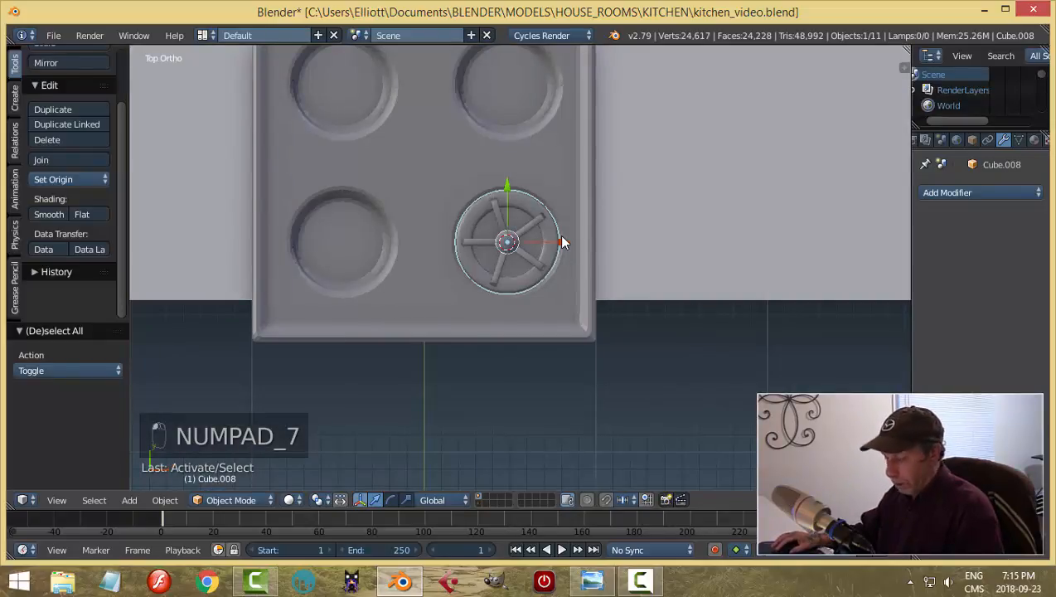
key("shift+d")
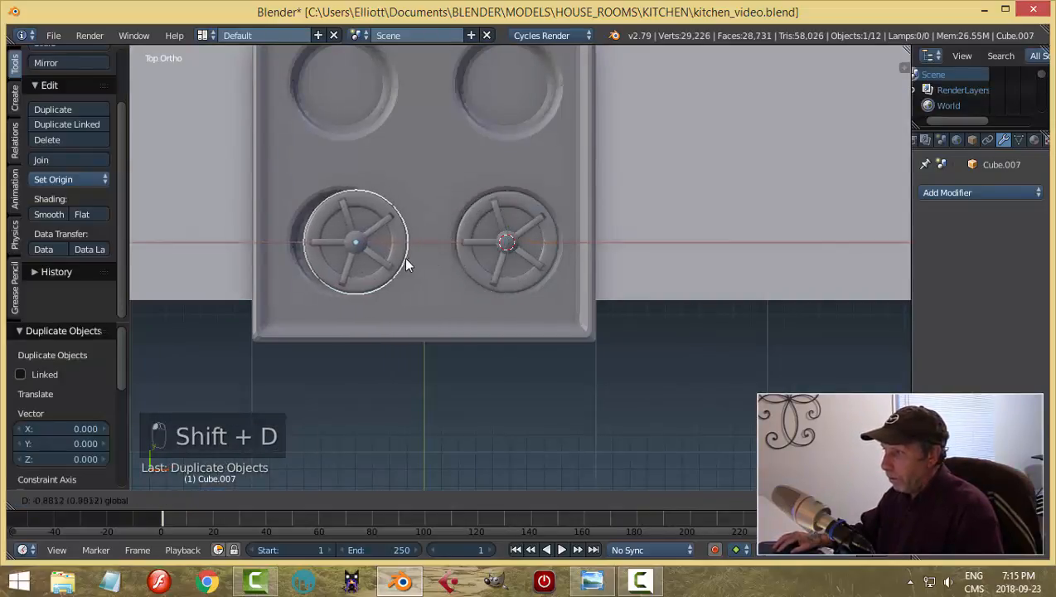
left_click(398, 264)
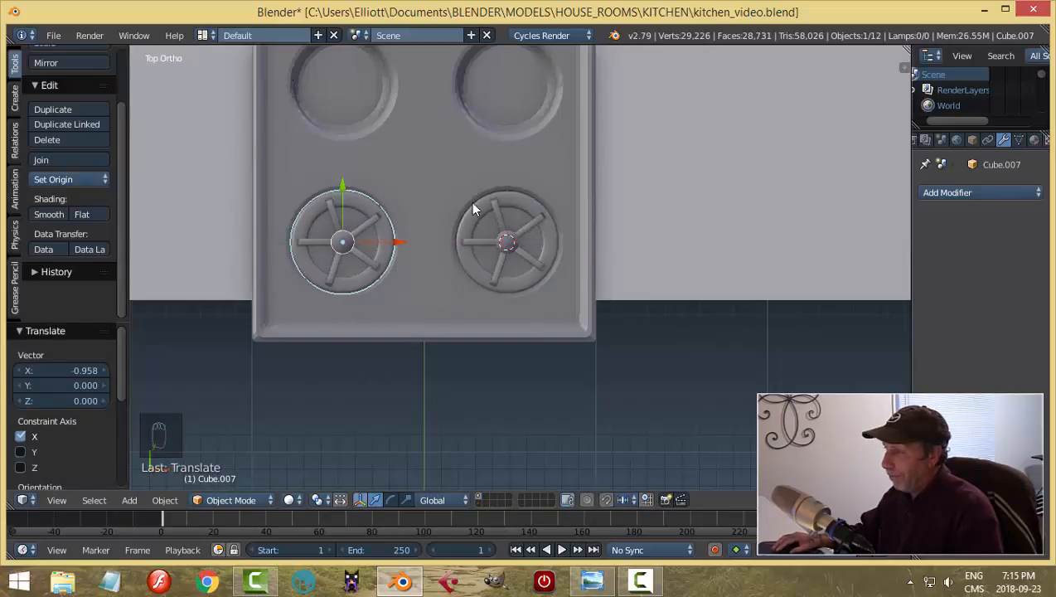
Step: Duplicate both front burners together and move the copies along Y into the two rear recesses
middle_click_drag(470, 204, 464, 284, "shift")
right_click(494, 297, "shift")
key("shift+d")
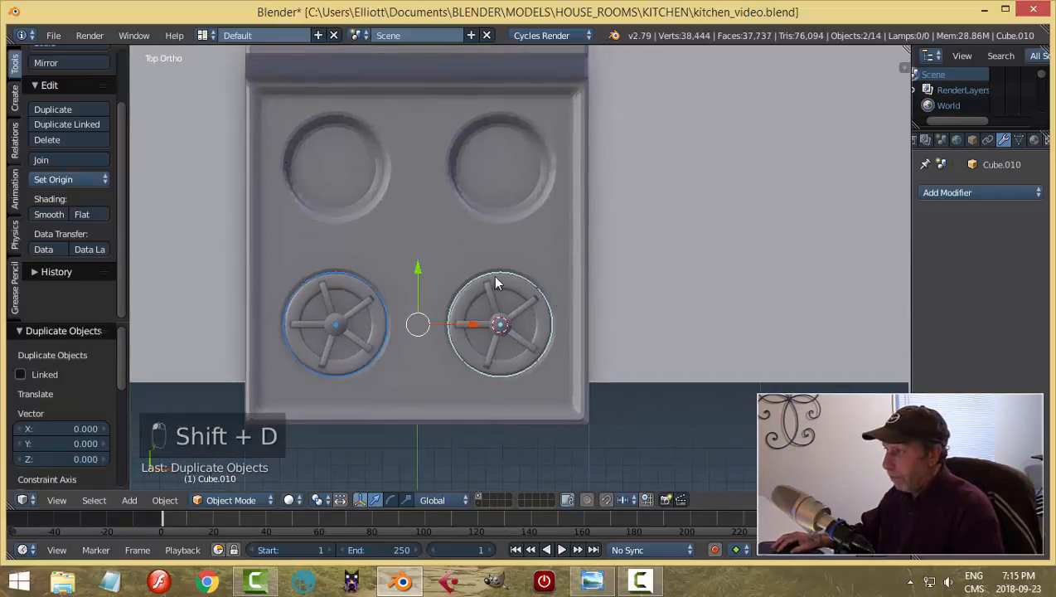
left_click_drag(422, 267, 445, 116)
key("a")
Step: Check the four burners on the stove and save kitchen_video.blend, overwriting the existing file
scroll(478, 182, "down", 3)
middle_click_drag(478, 181, 509, 278)
scroll(512, 321, "up", 3)
scroll(511, 315, "down", 4)
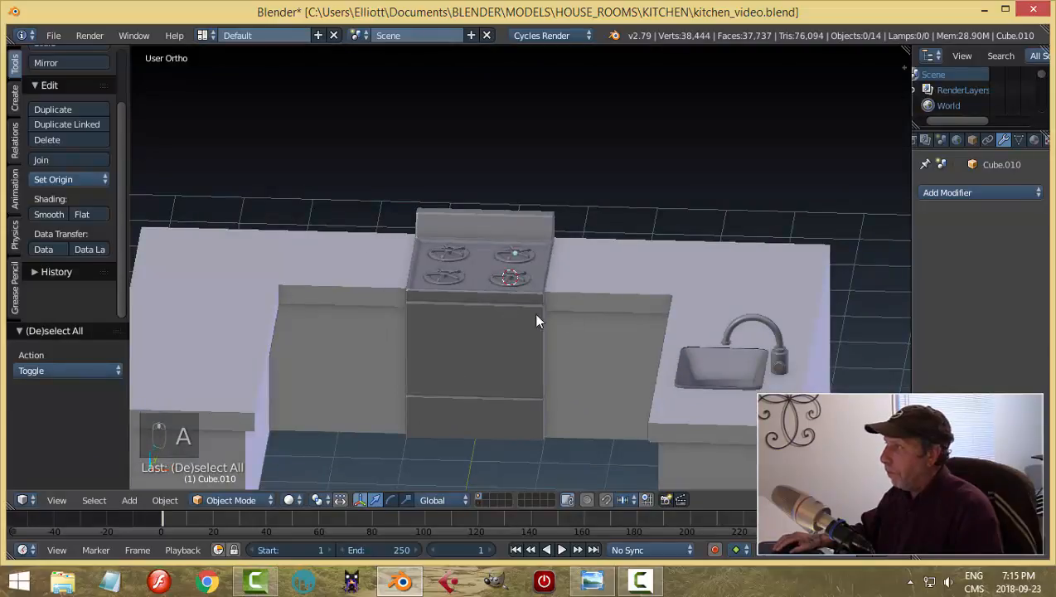
mouse_move(564, 318)
middle_mouse_down()
mouse_move(537, 284)
mouse_move(596, 311)
mouse_move(584, 338)
mouse_move(547, 327)
mouse_move(553, 315)
mouse_move(519, 337)
mouse_move(563, 354)
mouse_move(570, 327)
middle_mouse_up()
key("ctrl+s")
left_click(584, 334)
Step: Add a 32-vertex mesh circle at the 3D cursor and scale its vertices to 0.145 in Edit Mode
scroll(551, 317, "up", 4)
scroll(563, 353, "up", 1)
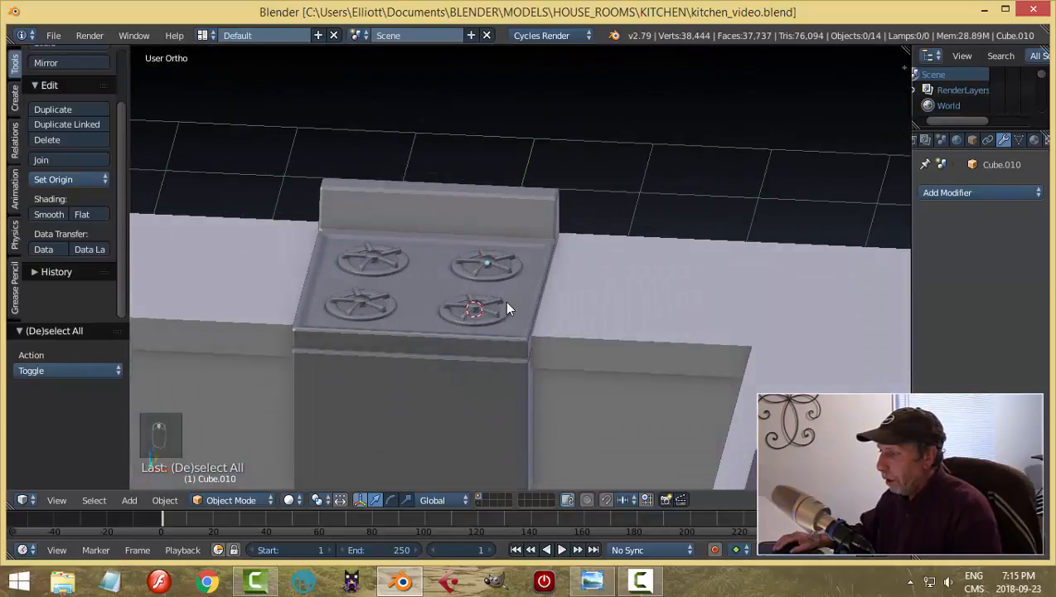
middle_click_drag(506, 304, 528, 369)
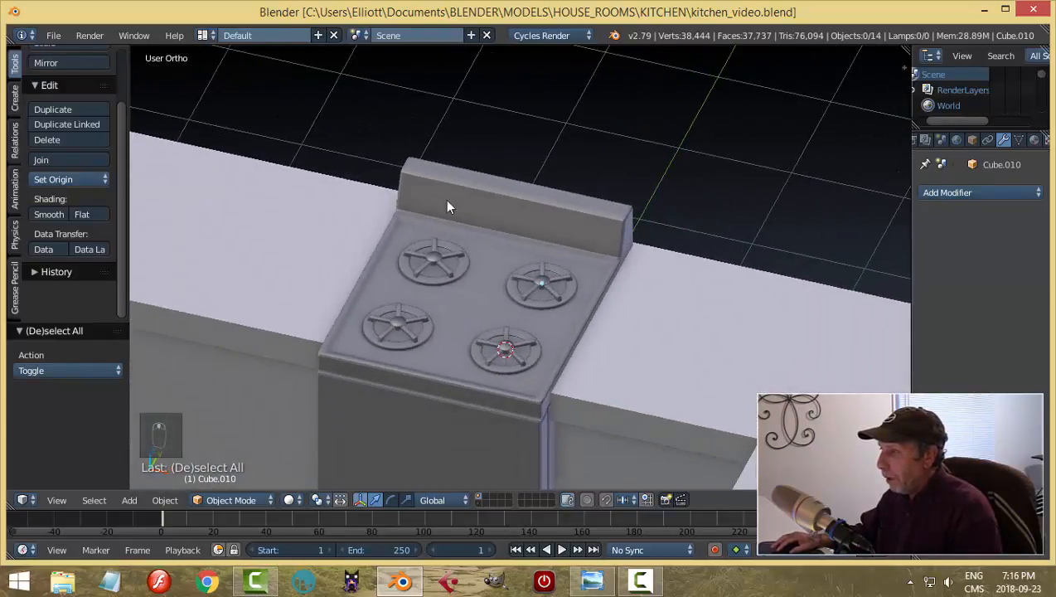
middle_click_drag(491, 232, 528, 254)
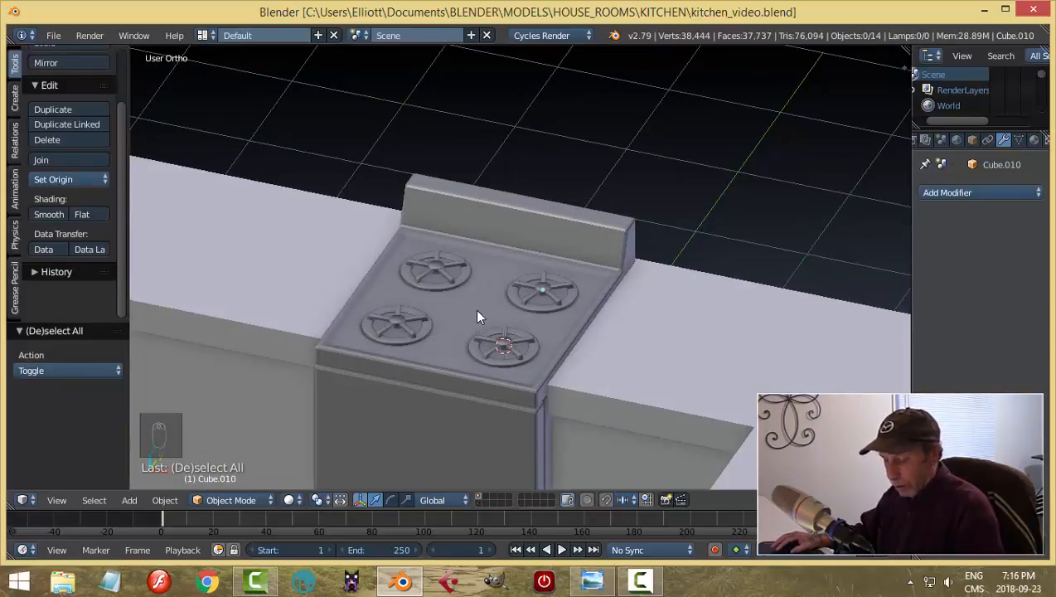
key("shift+a")
mouse_move(478, 315)
left_click(532, 343)
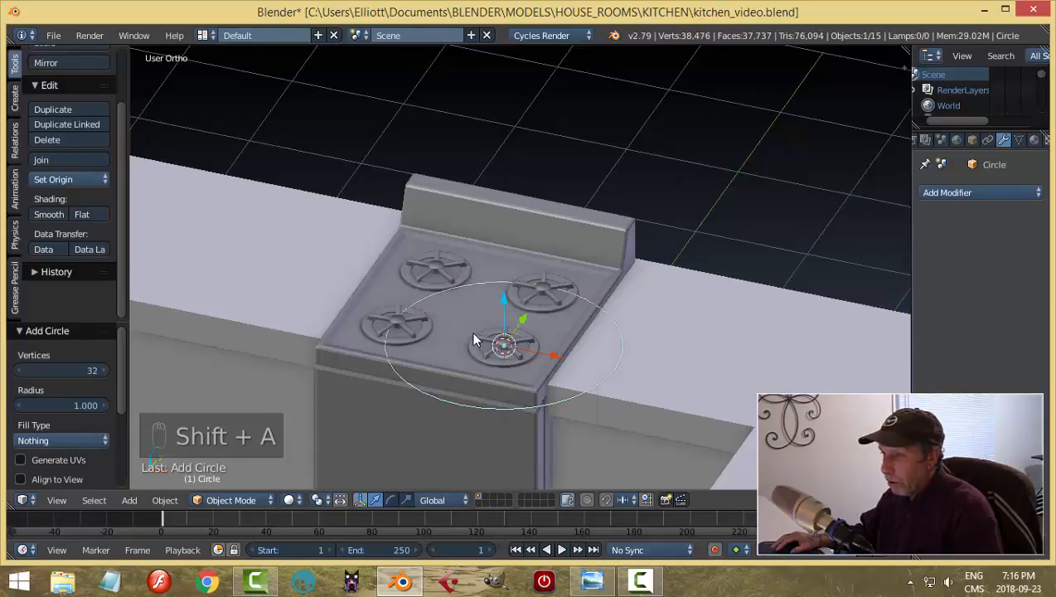
key("Tab")
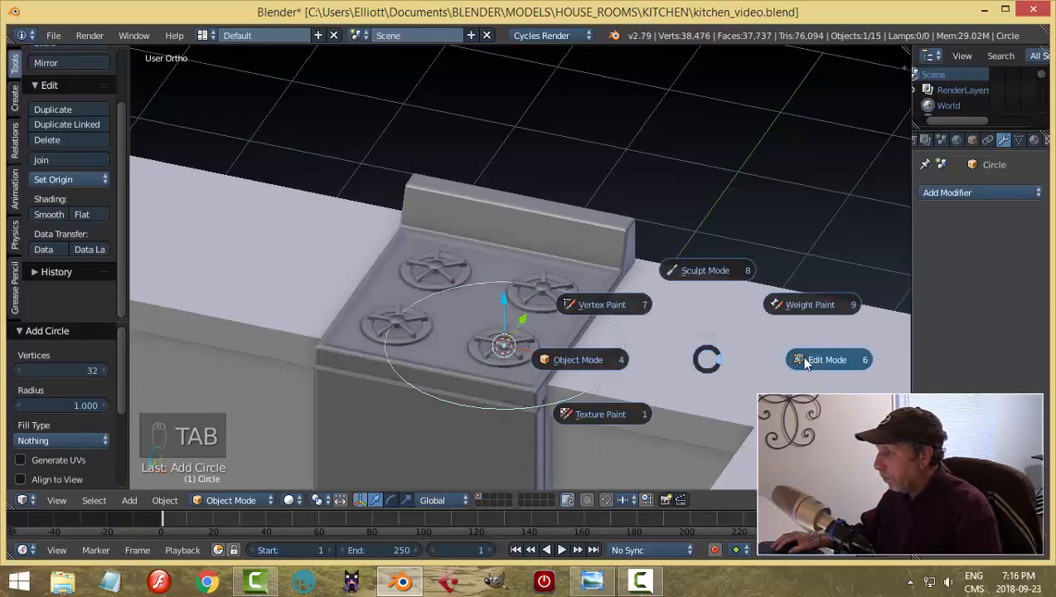
key("s")
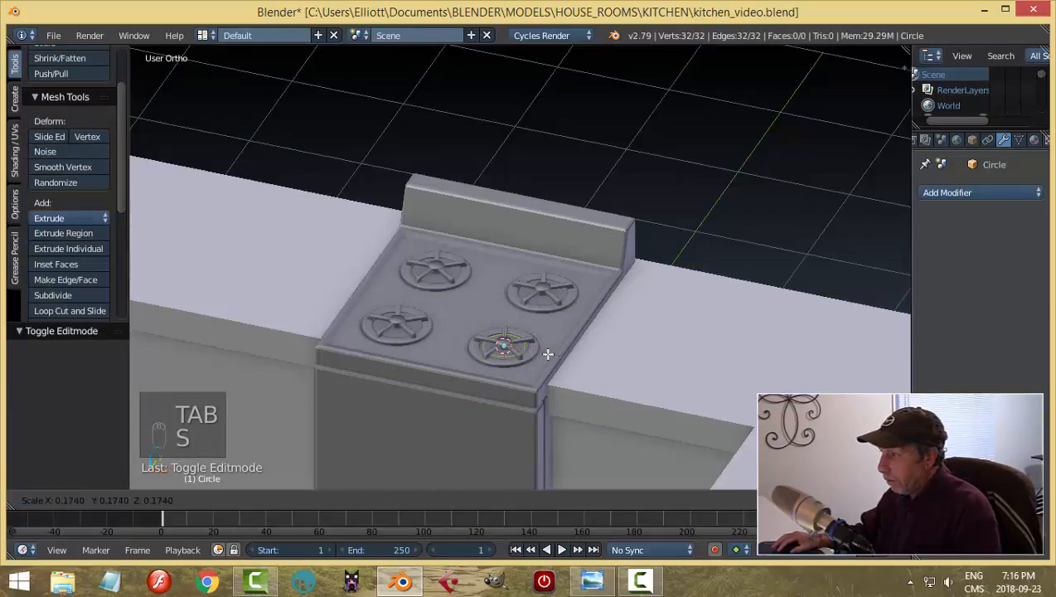
left_click(541, 352)
Step: Move the circle along Y toward the stove's back panel and rotate it 90° about X
middle_click_drag(571, 352, 521, 323)
left_click_drag(504, 315, 609, 298)
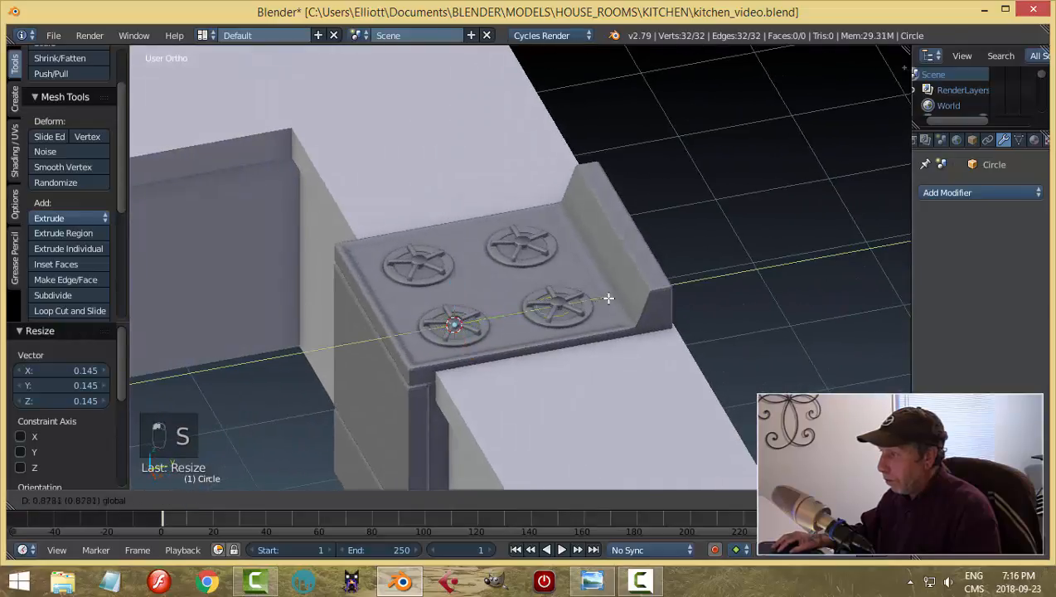
left_click(673, 292)
middle_click_drag(674, 293, 687, 330)
type("rx90")
key("Return")
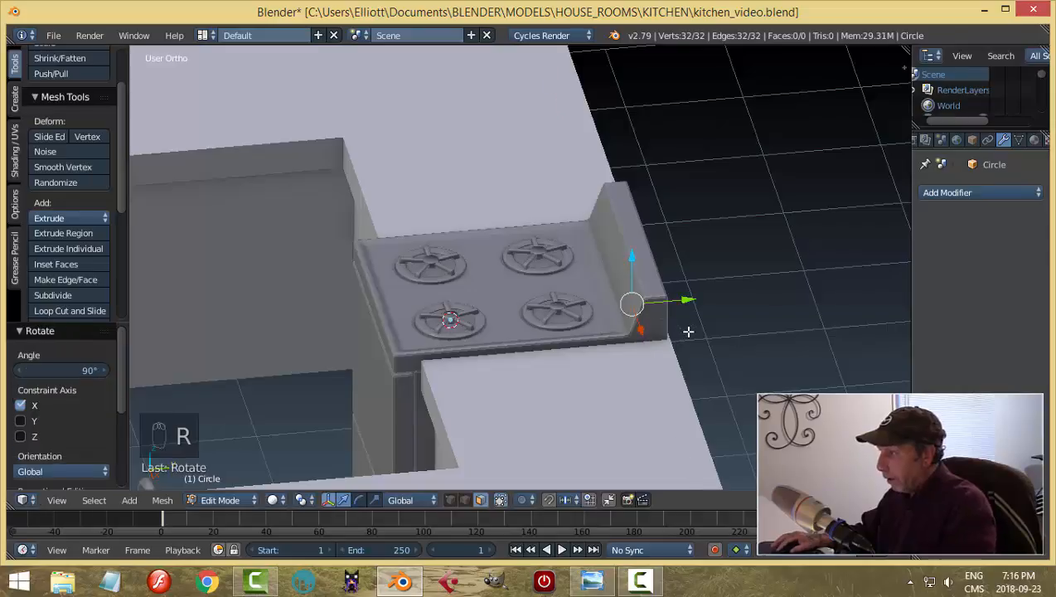
Step: Move the circle -0.151 along Y and 0.217 up Z in front of the back panel
left_click_drag(687, 306, 668, 300)
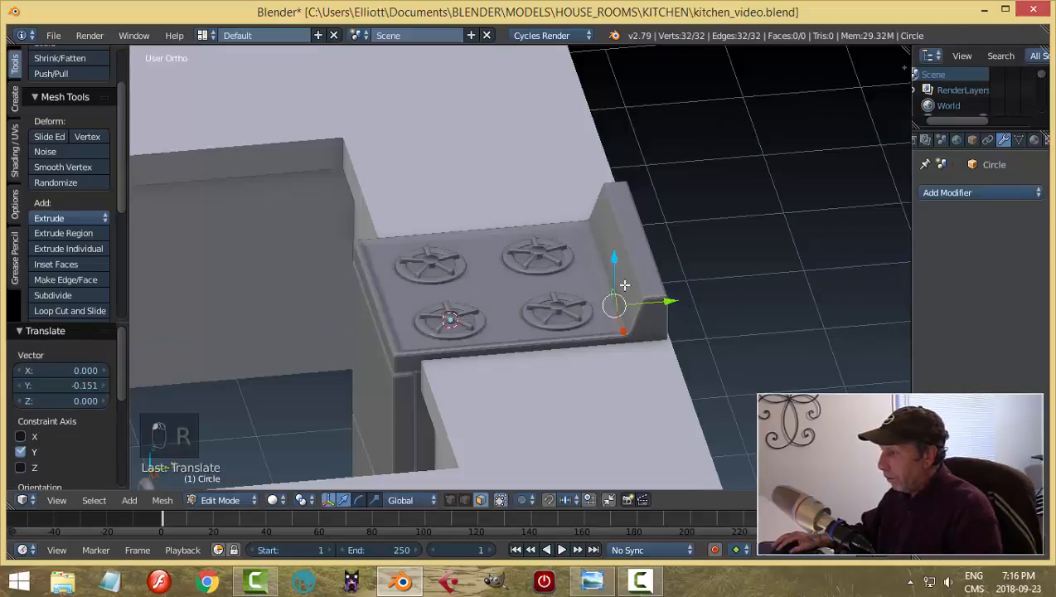
left_click_drag(616, 263, 622, 246)
key("KP_Decimal")
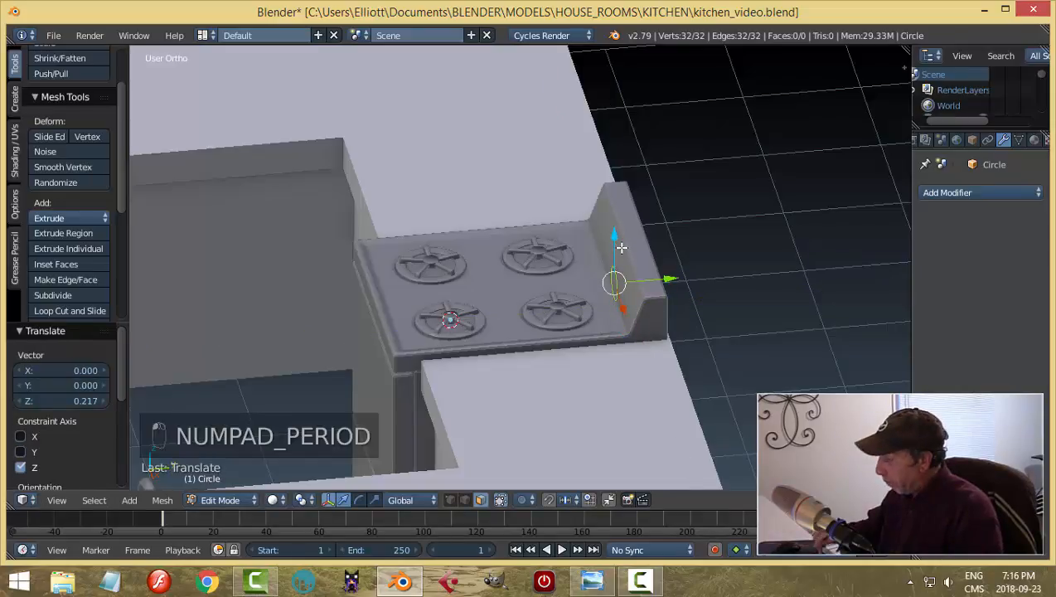
Step: Fill the circle with a face and scale the disc to 0.716
key("f")
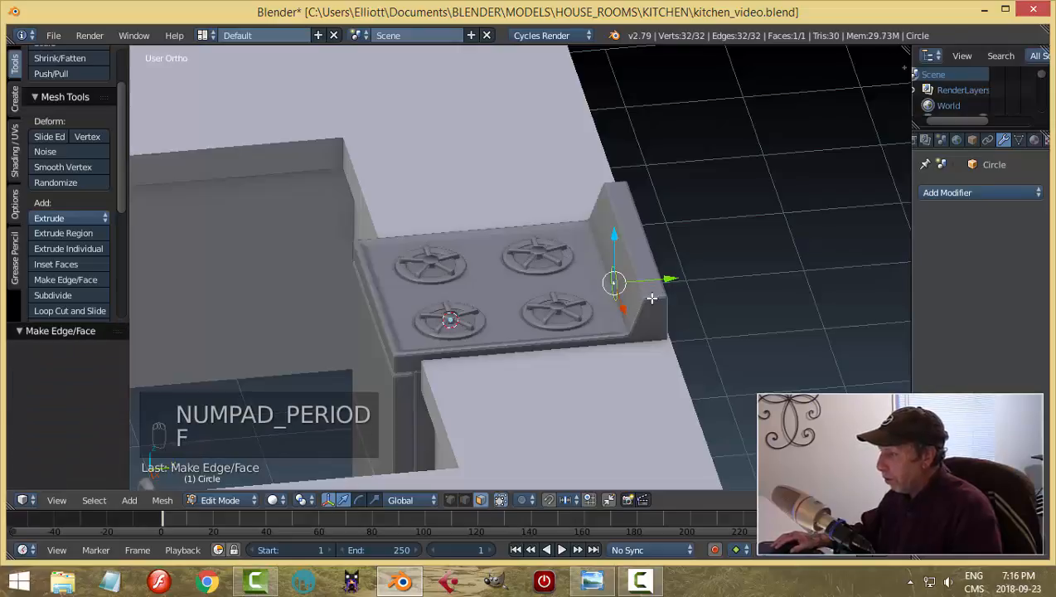
key("KP_Decimal")
middle_click_drag(582, 341, 714, 309)
key("s")
left_click(655, 322)
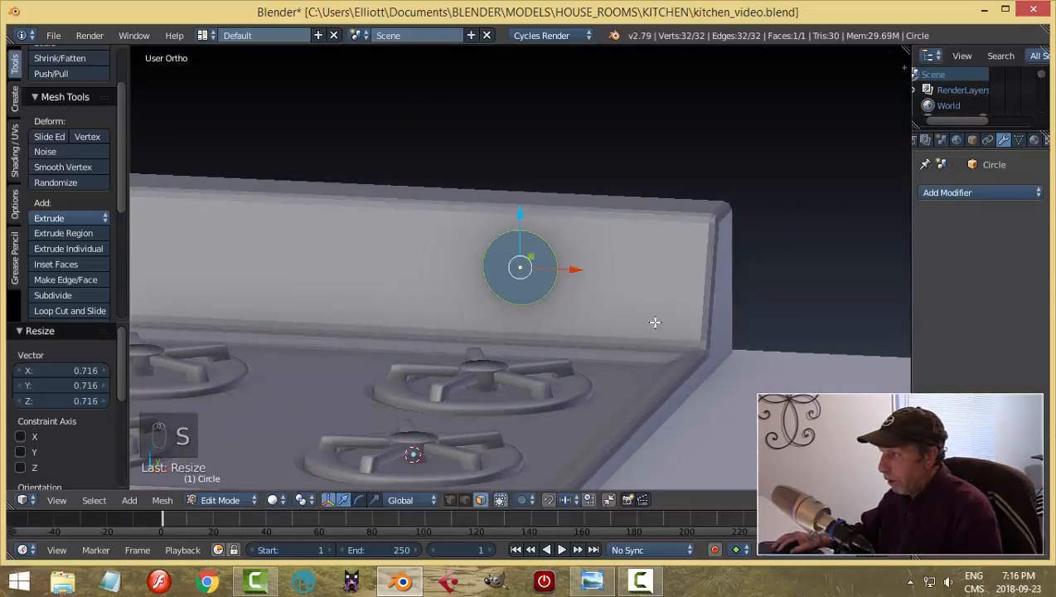
Step: Move the disc 0.064 along Y against the back panel, then scale it by 0.802 and 1.601
left_click_drag(518, 215, 519, 219)
middle_click_drag(572, 274, 549, 285)
left_click_drag(569, 270, 589, 277)
scroll(618, 289, "up", 2)
middle_click_drag(615, 294, 607, 297)
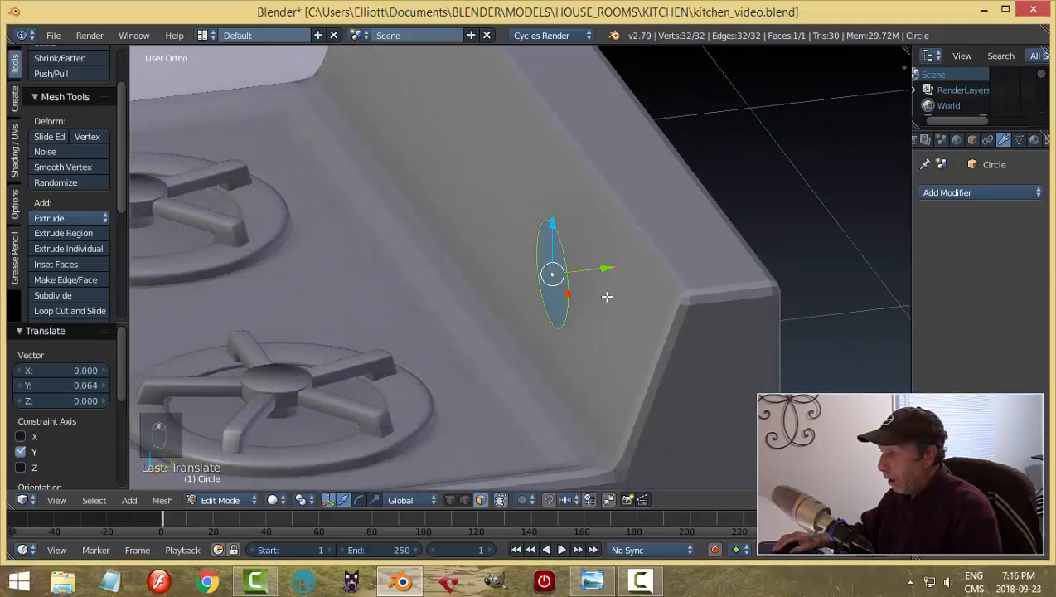
key("s")
left_click(654, 327)
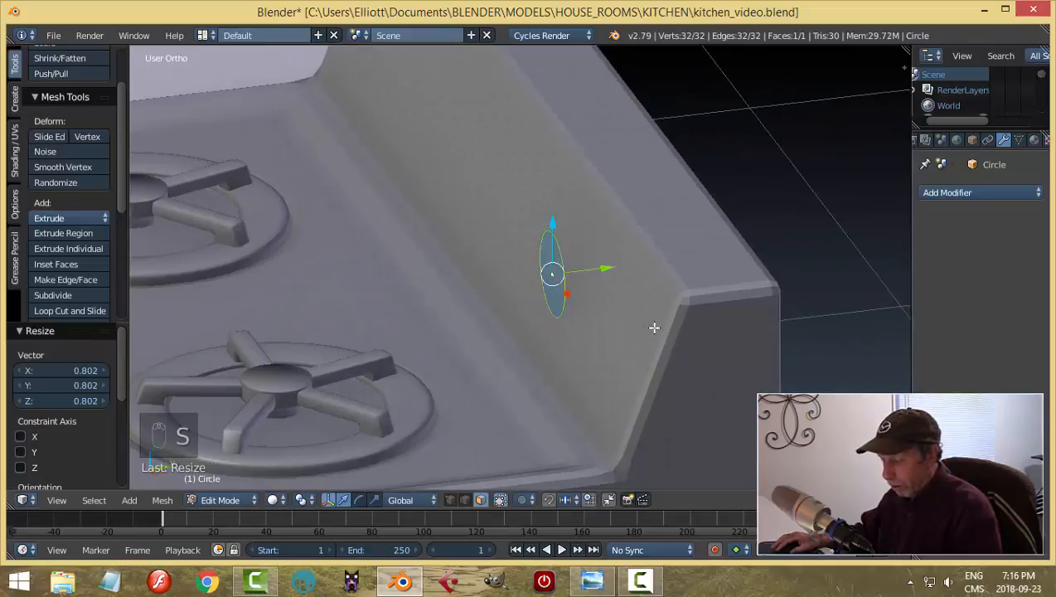
key("s")
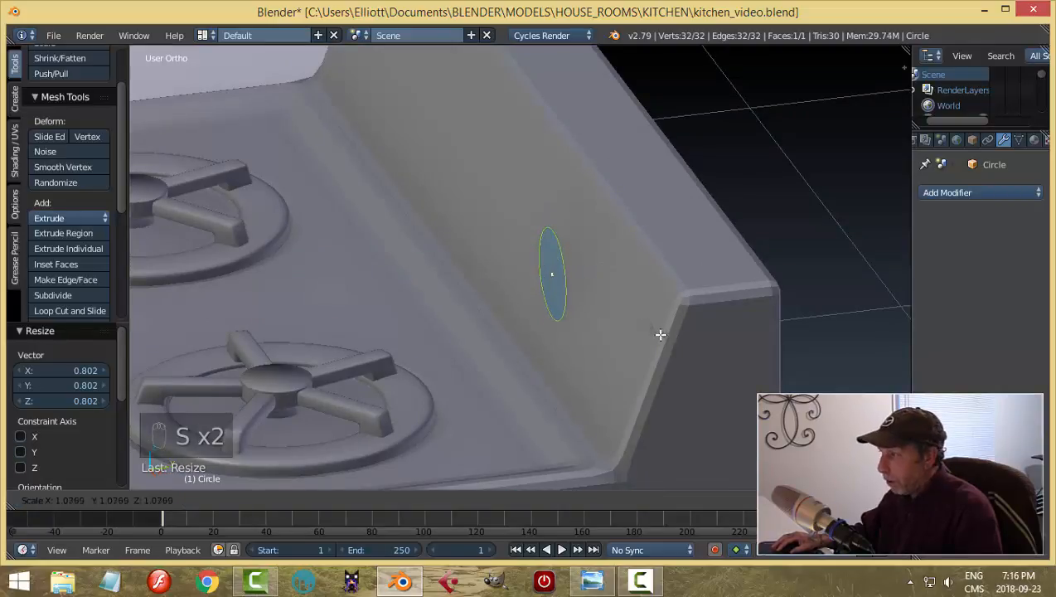
left_click(702, 362)
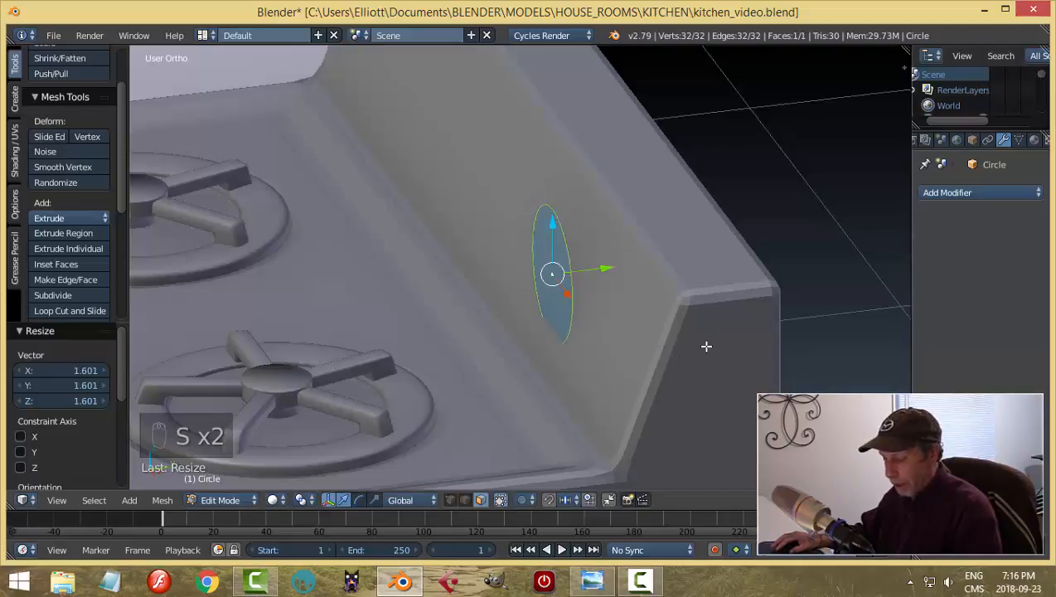
Step: Extrude the disc forward into a knob base, inset its front face 0.024 and extrude that face 0.03
key("e")
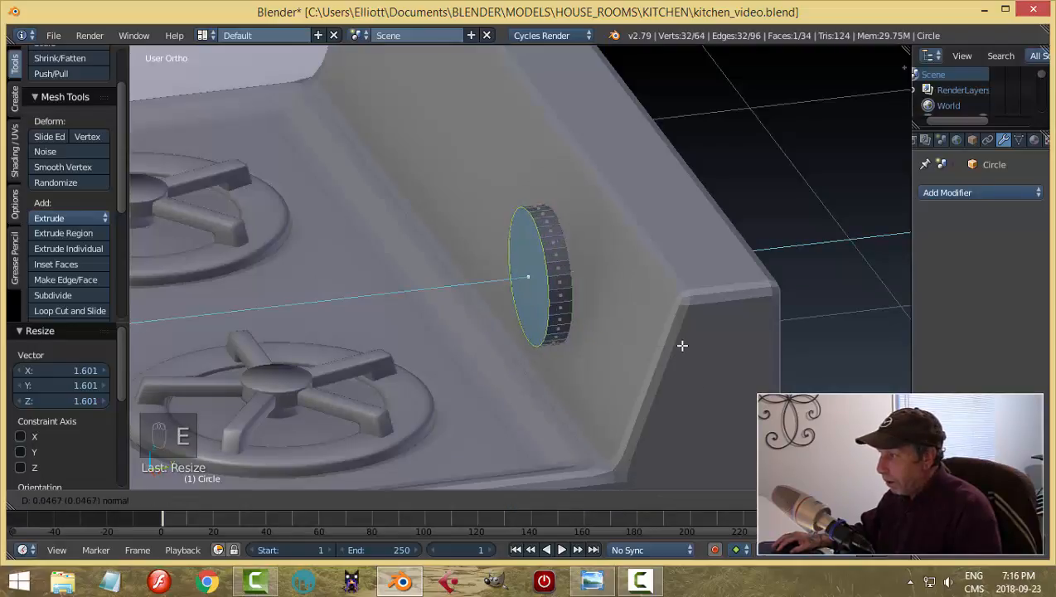
left_click(707, 315)
key("i")
left_click(703, 315)
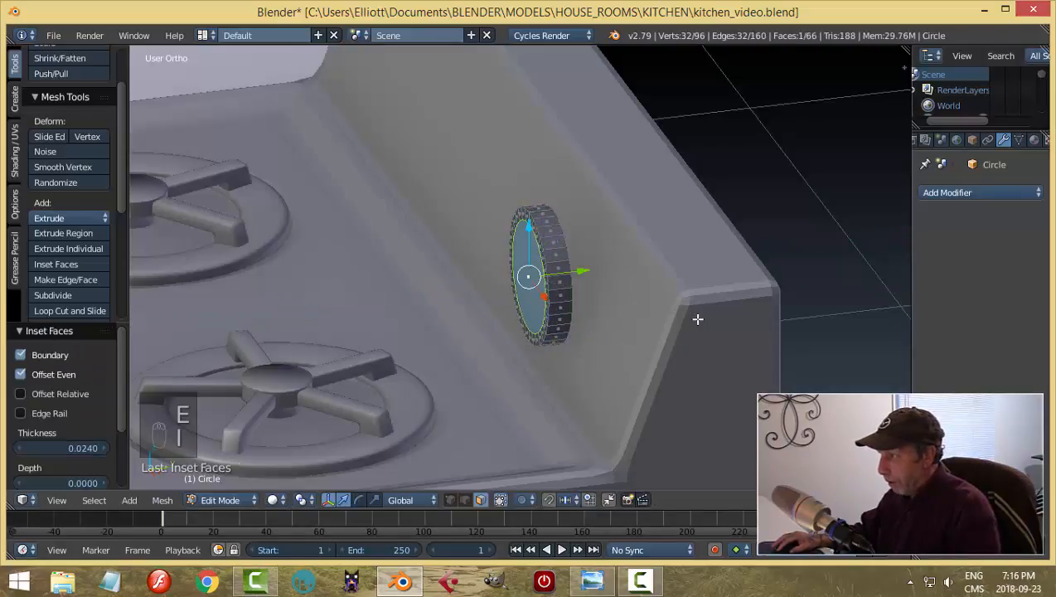
key("e")
left_click(681, 319)
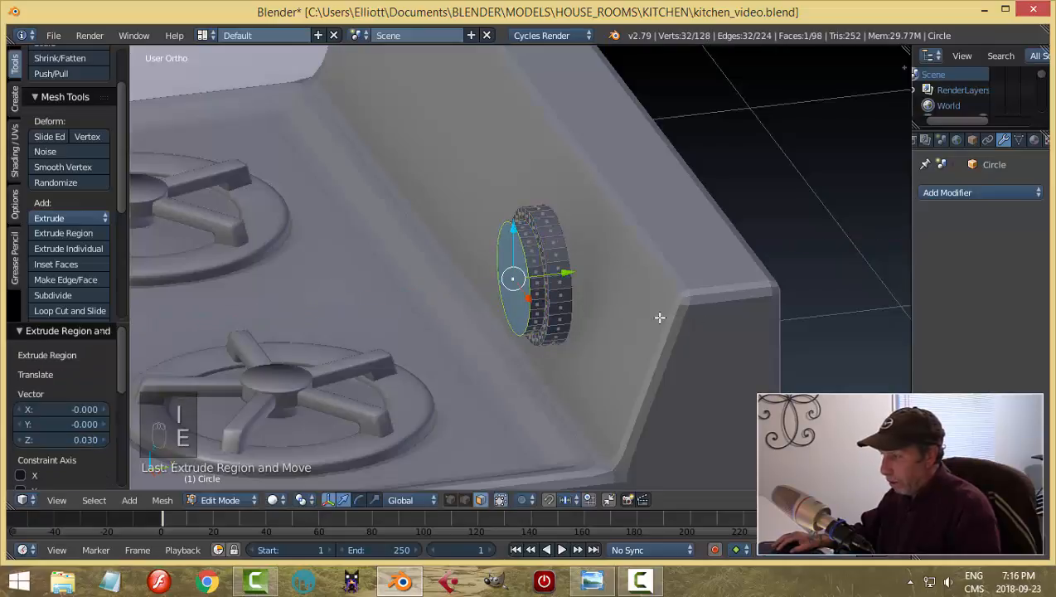
Step: Bevel the edge of the knob's front face by 0.013 with 3 segments
key("ctrl+b")
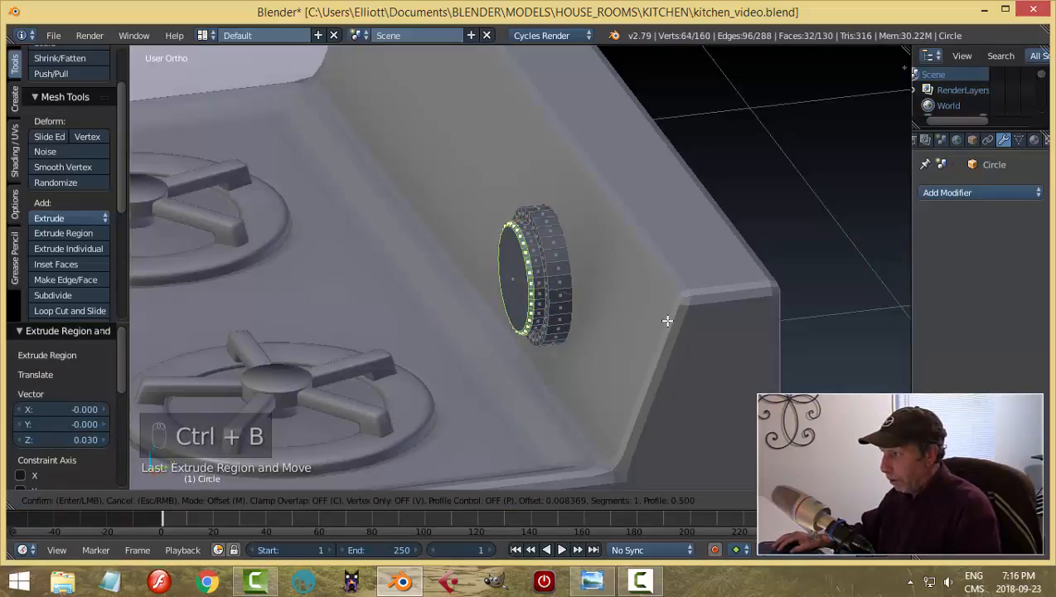
left_click(670, 320)
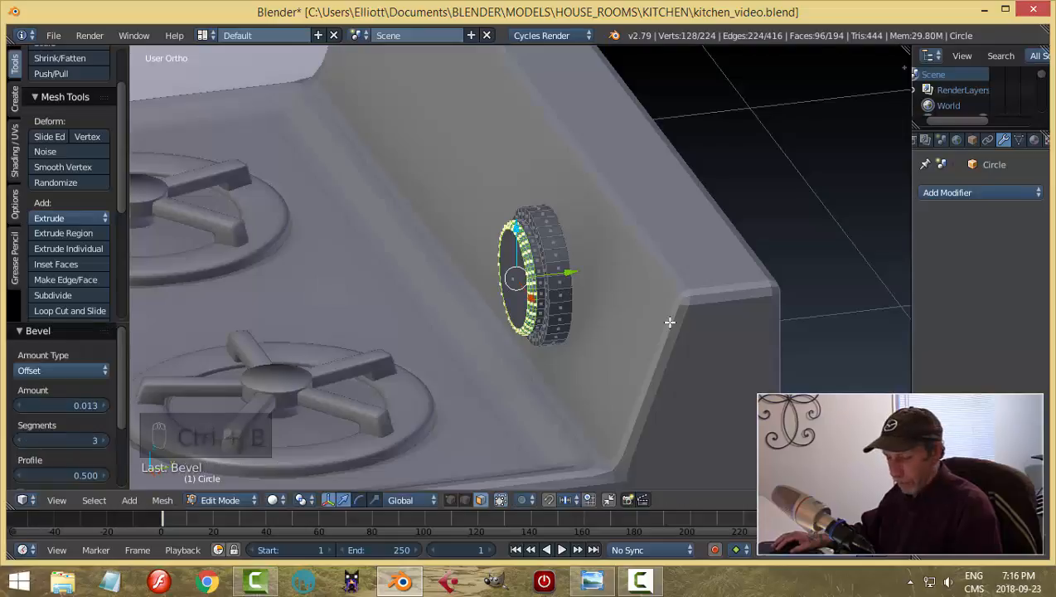
key("a")
Step: Bevel the front outer edge loop of the knob's wider base
scroll(643, 319, "up", 4)
key("ctrl+Tab")
left_click(599, 301)
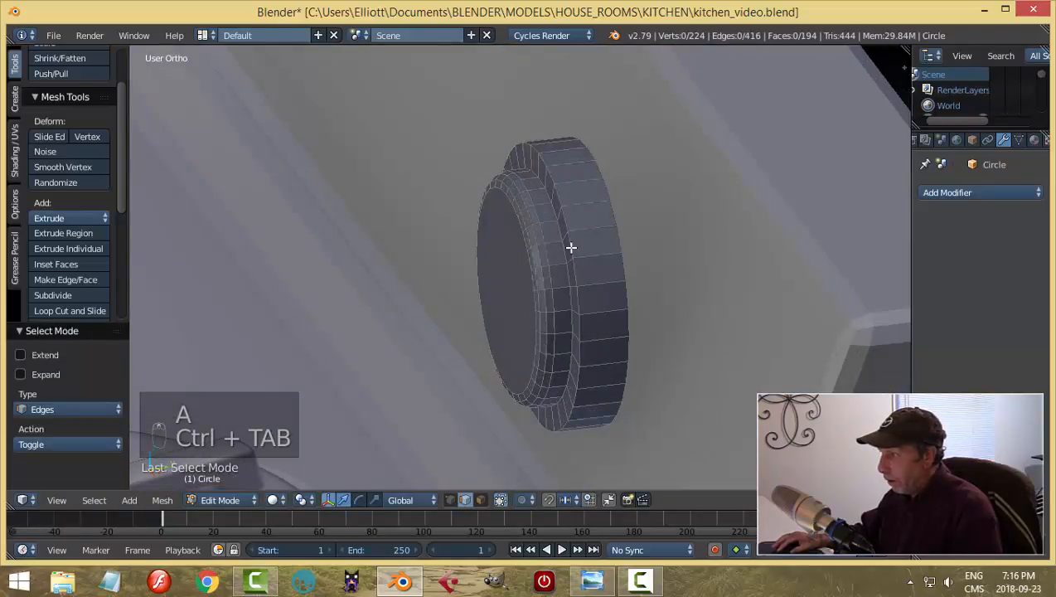
left_click(570, 245, "alt")
key("ctrl+b")
key("ctrl+b")
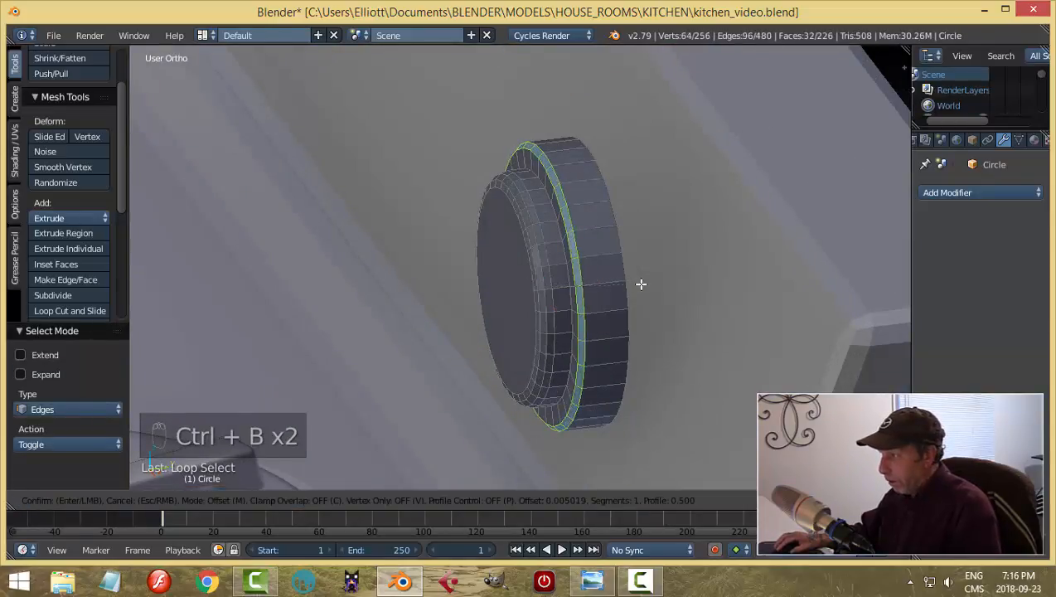
left_click(639, 285)
key("a")
Step: Delete the knob's hidden back face that faces the stove's back panel
middle_click_drag(632, 299, 605, 291)
key("ctrl+Tab")
left_click(581, 303)
left_click(599, 251)
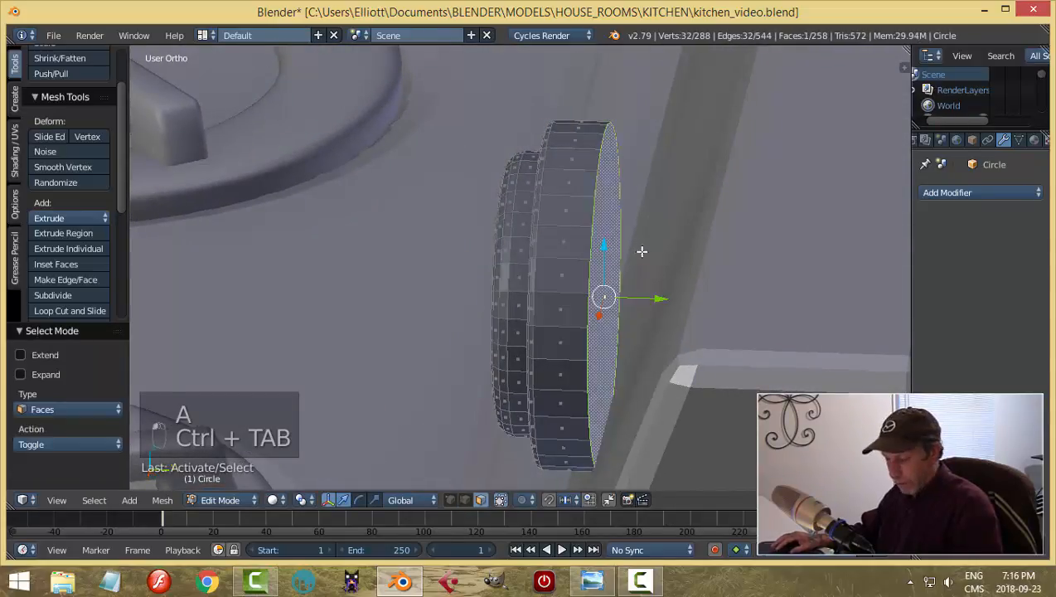
key("x")
left_click(643, 257)
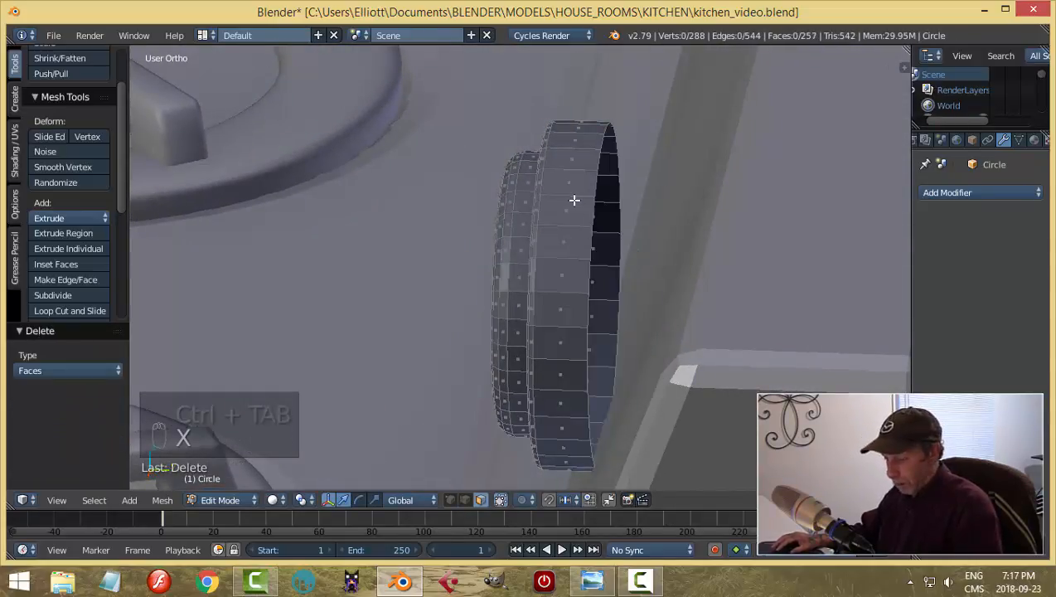
Step: Add one loop cut near the knob's open back edge and shade the knob smooth
key("ctrl+r")
left_click(576, 204)
left_click(591, 219)
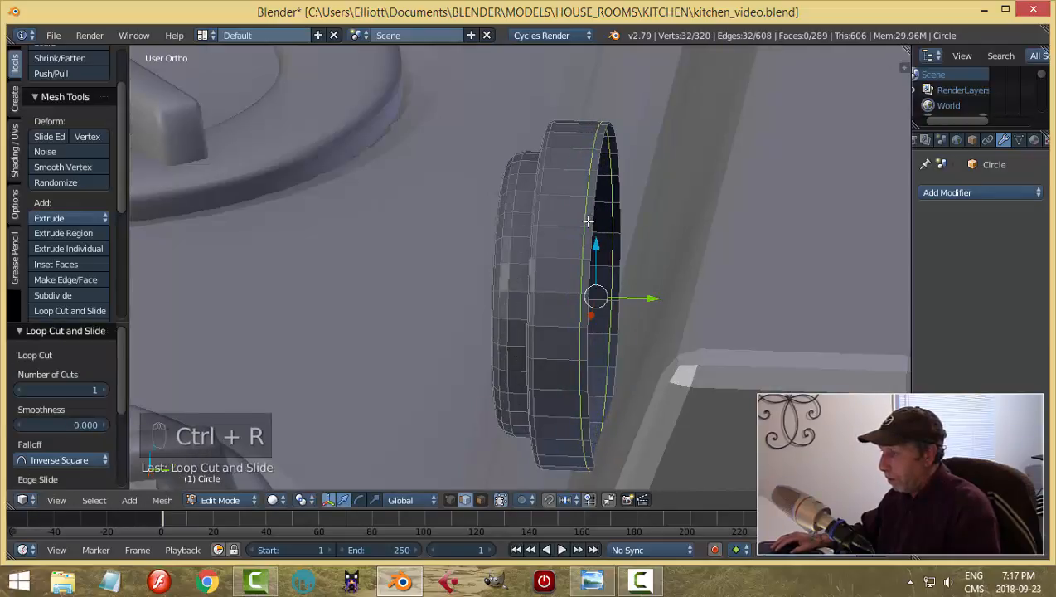
key("Tab")
left_click(448, 224)
left_click(51, 215)
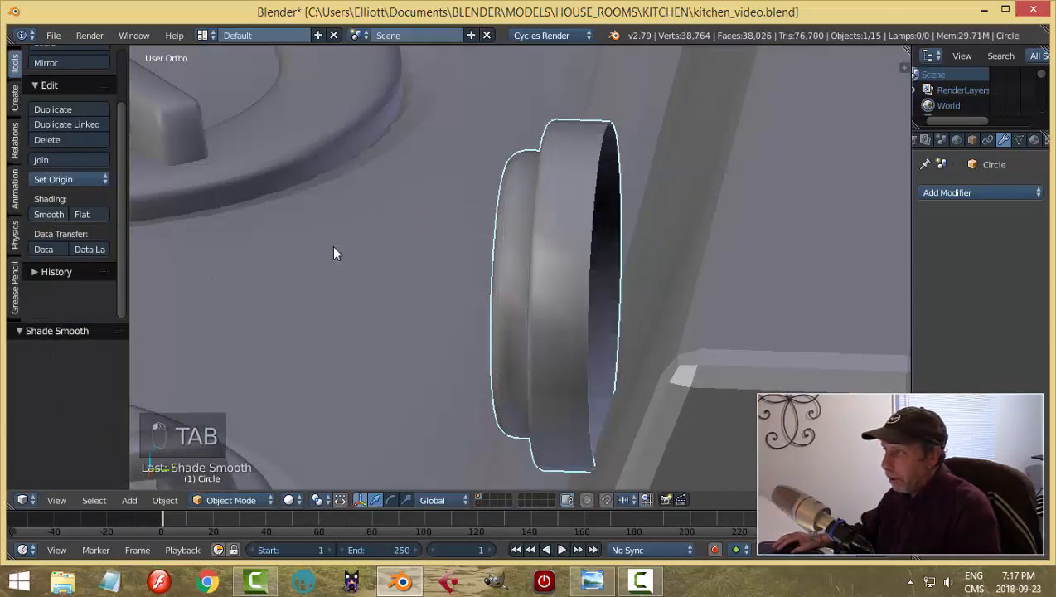
Step: Set the knob's origin to its geometry
middle_click_drag(333, 247, 533, 272)
scroll(518, 255, "down", 4)
right_click(531, 265)
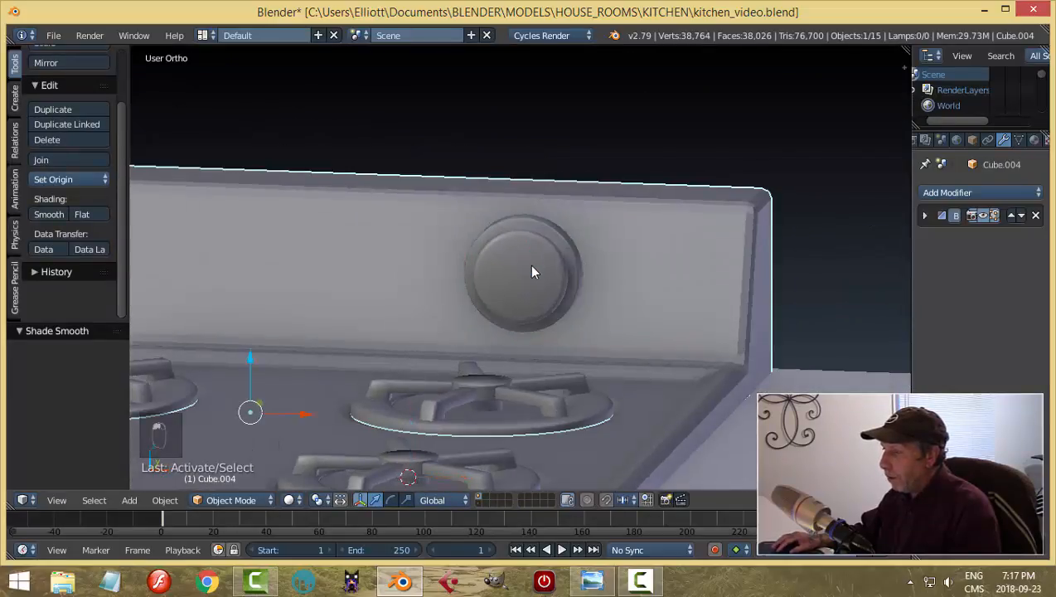
right_click(516, 264)
left_click(64, 180)
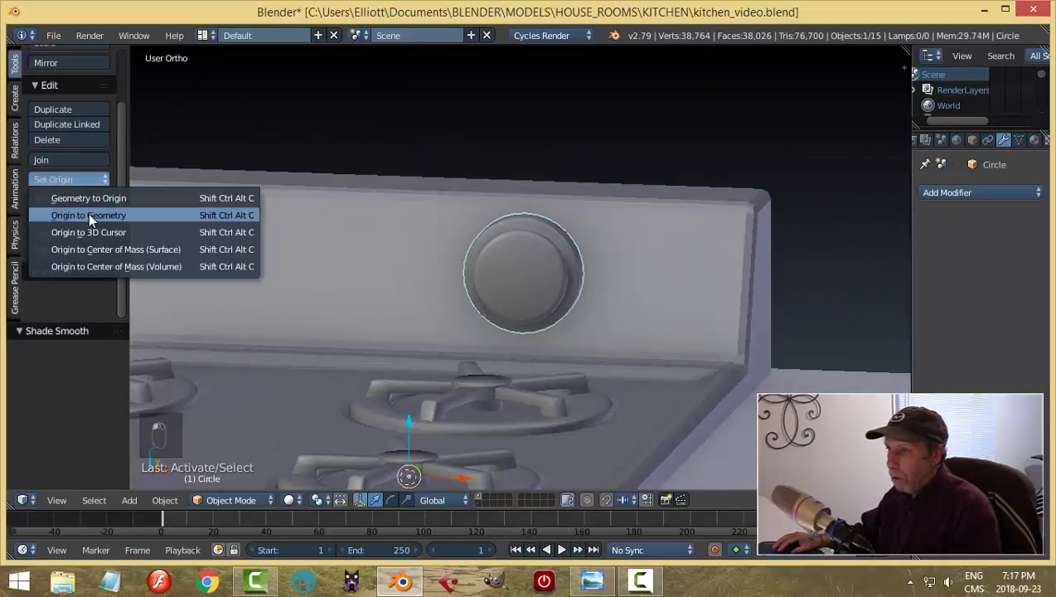
left_click(87, 214)
scroll(483, 296, "down", 4)
middle_click_drag(483, 296, 524, 303)
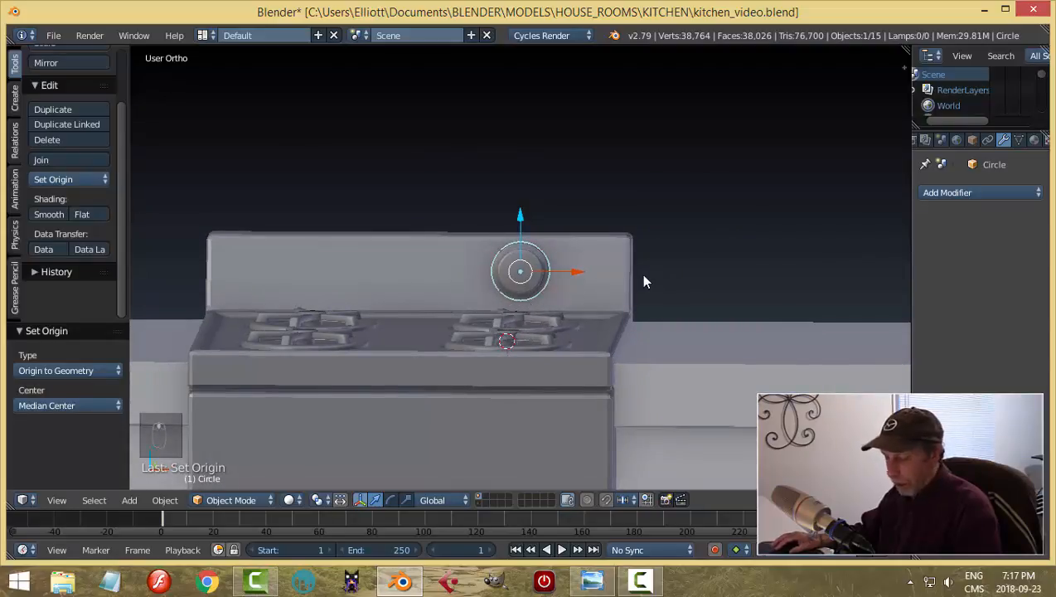
Step: Scale the knob to about 0.753 of its size and move it about 0.073 along Y toward the stove's back panel
key("s")
left_click(608, 281)
middle_click_drag(608, 281, 569, 265)
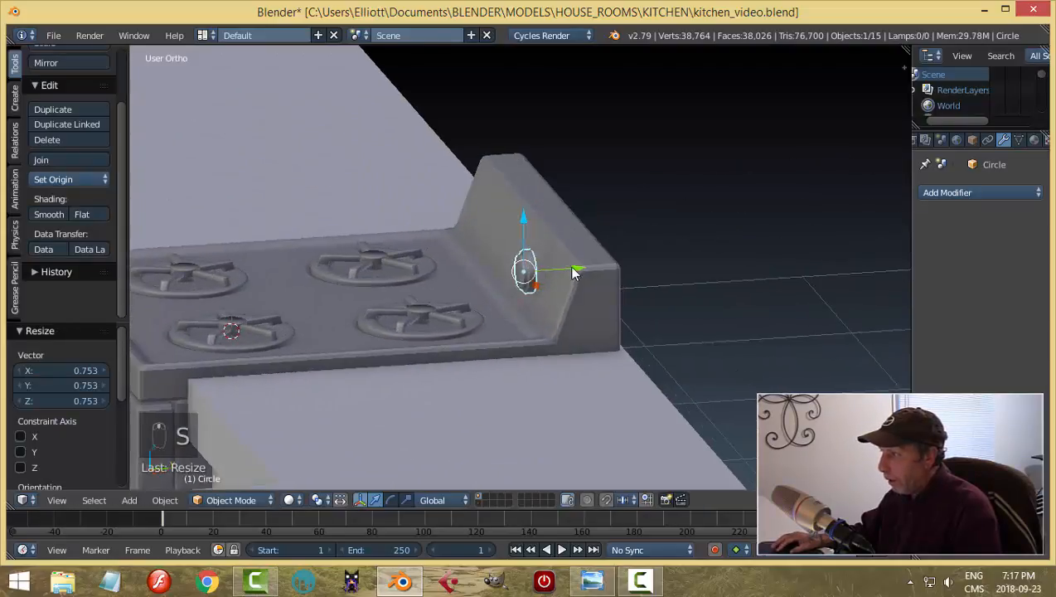
left_click_drag(577, 265, 593, 269)
Step: Rotate the knob -20° about X to match the back panel's slope and shift it along Y against the panel
key("KP_3")
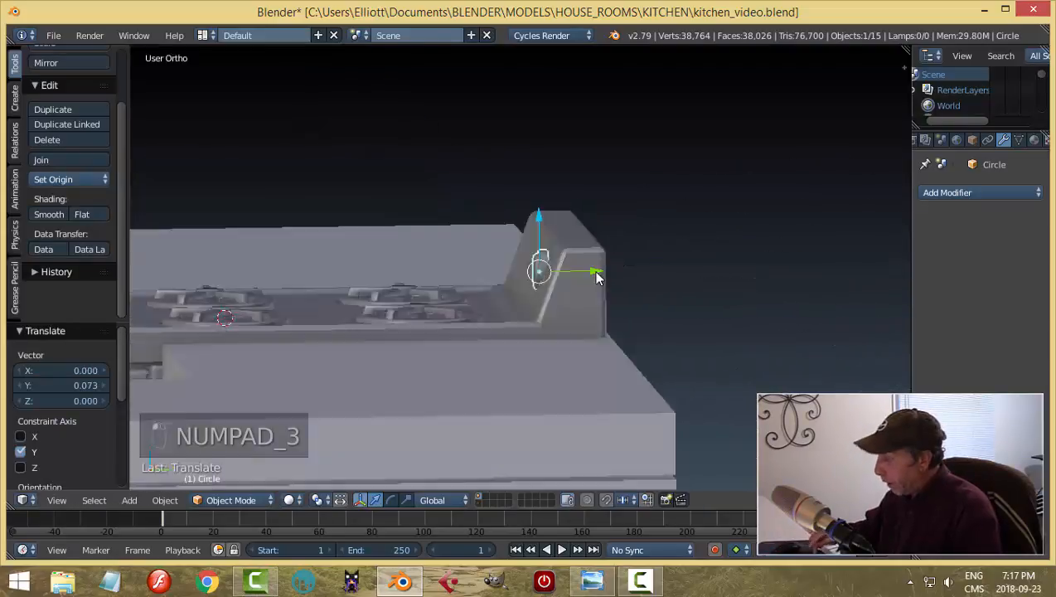
scroll(649, 269, "up", 3)
scroll(596, 331, "up", 2)
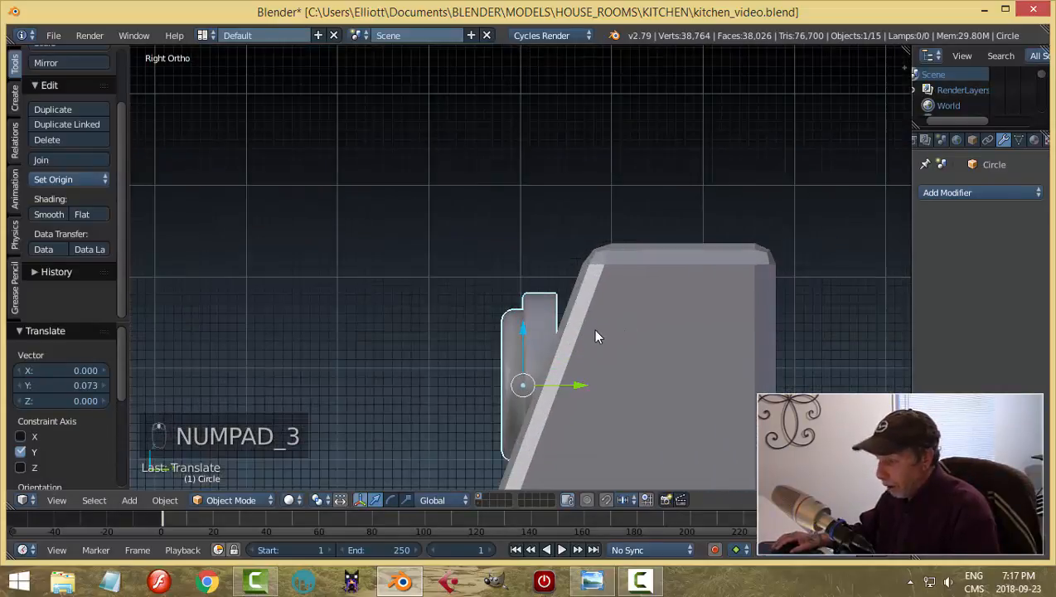
key("r")
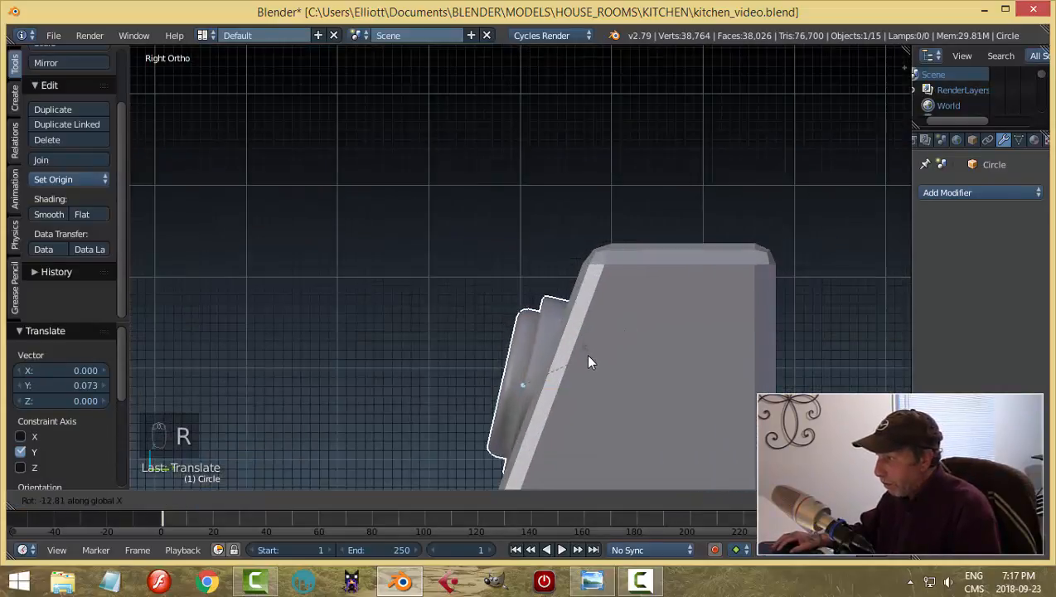
left_click(578, 375)
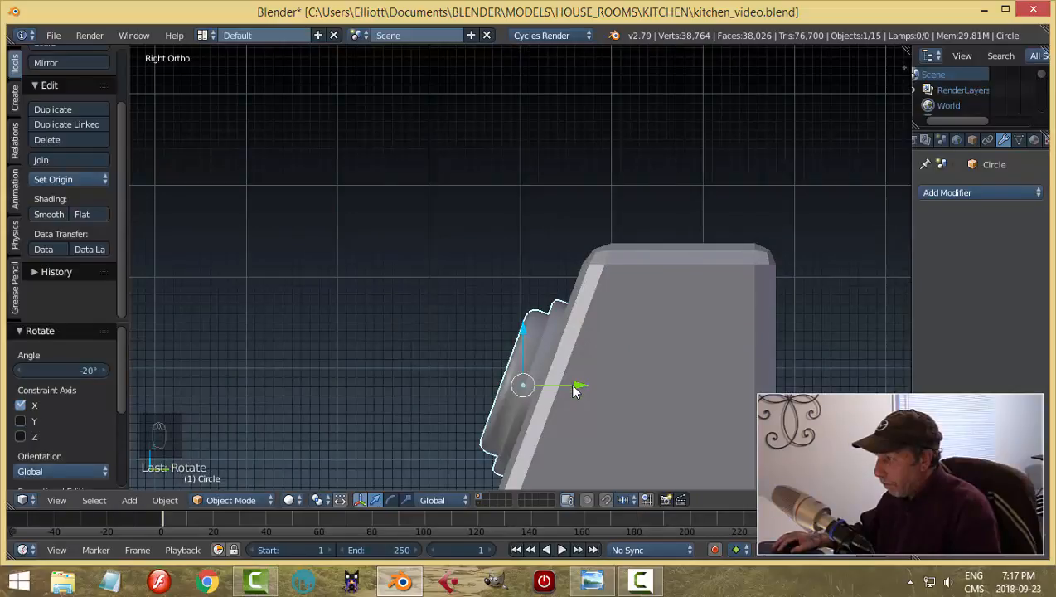
key("g")
key("y")
left_click(583, 383)
key("a")
Step: Move the knob about 0.245 along X toward the back panel's right end
scroll(565, 383, "down", 4)
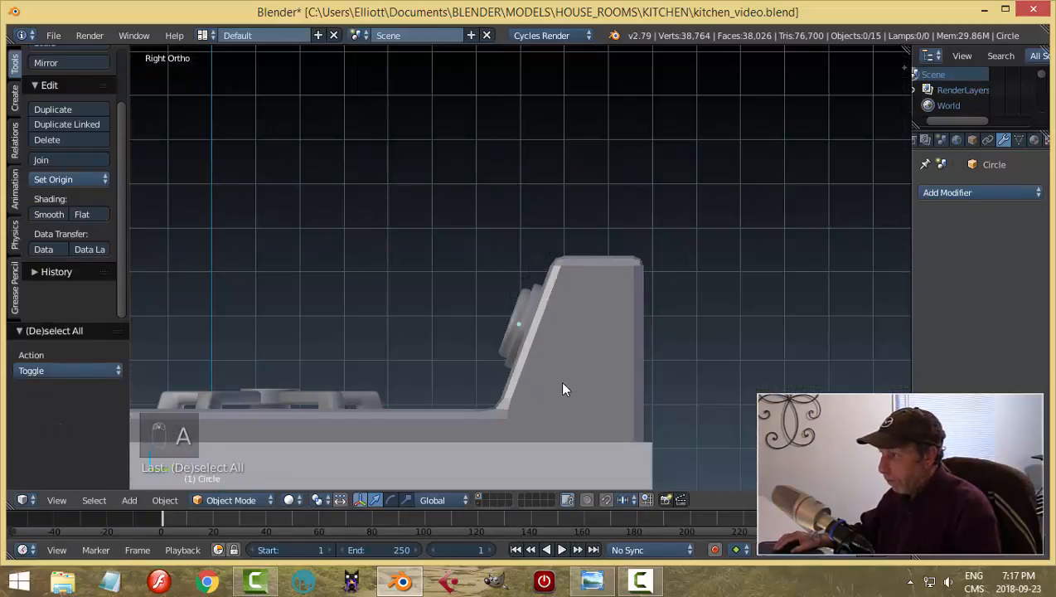
middle_click_drag(563, 383, 671, 397)
scroll(614, 375, "down", 3)
scroll(604, 370, "down", 2)
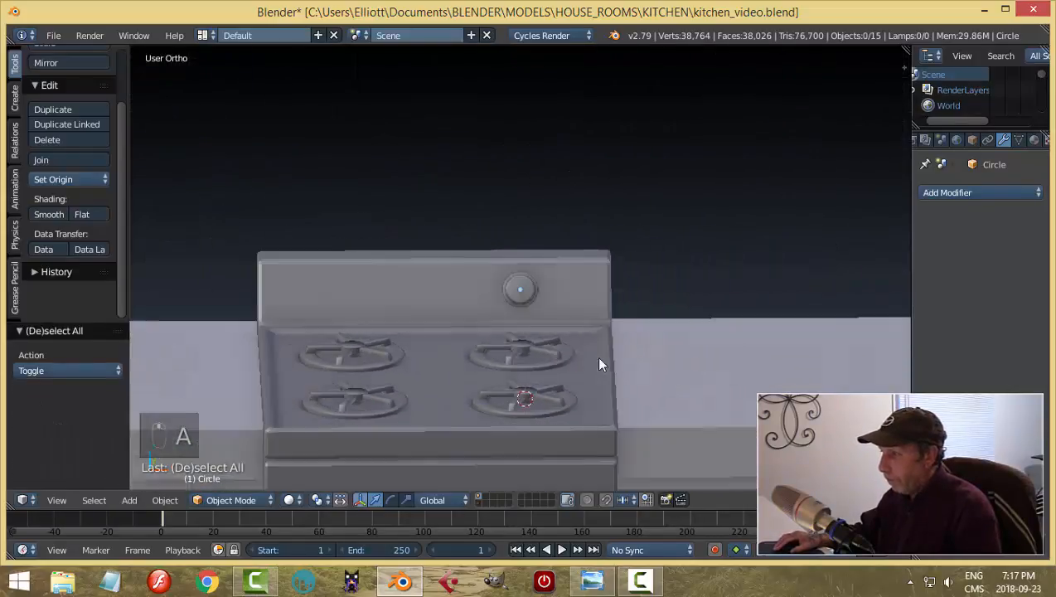
middle_click_drag(596, 355, 572, 335)
right_click(531, 287)
left_click_drag(557, 294, 620, 315)
middle_click_drag(648, 326, 580, 280)
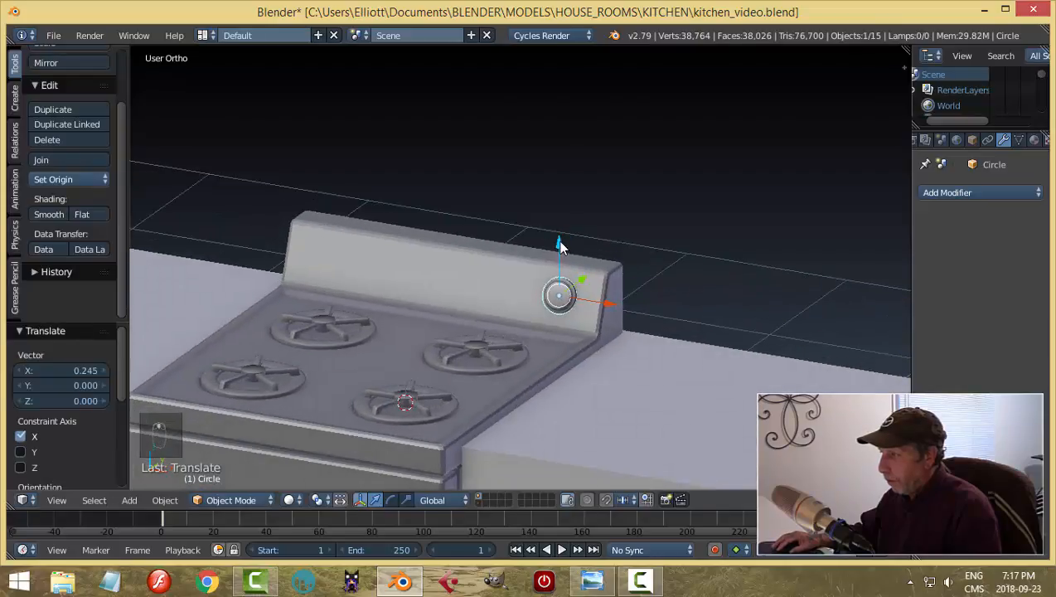
left_click_drag(560, 246, 560, 253)
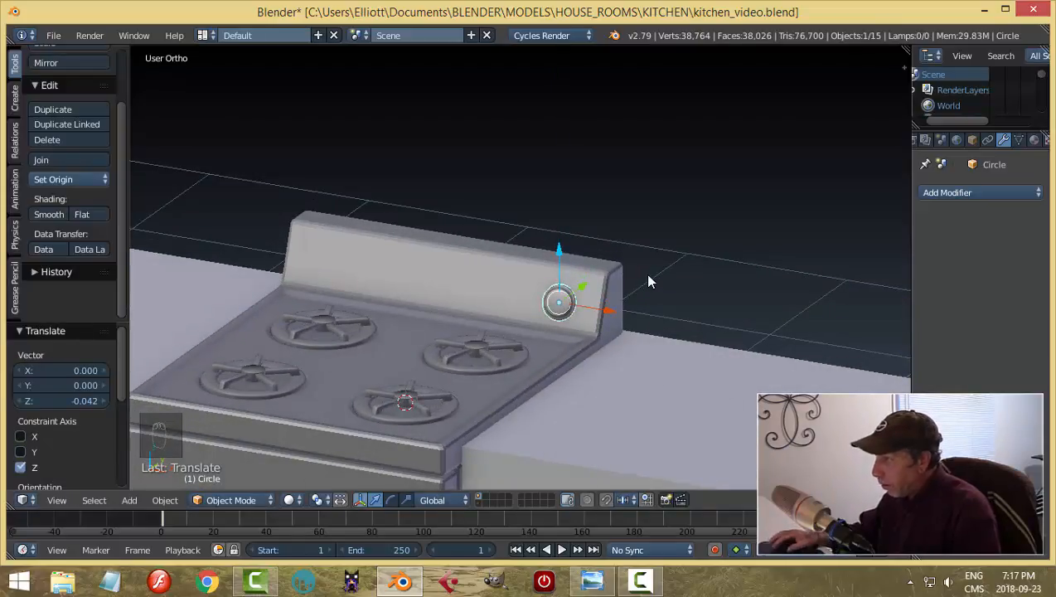
key("ctrl+z")
Step: Set the transform orientation to Normal and slide the knob about 0.014 down along the panel's sloped face
scroll(649, 282, "up", 3)
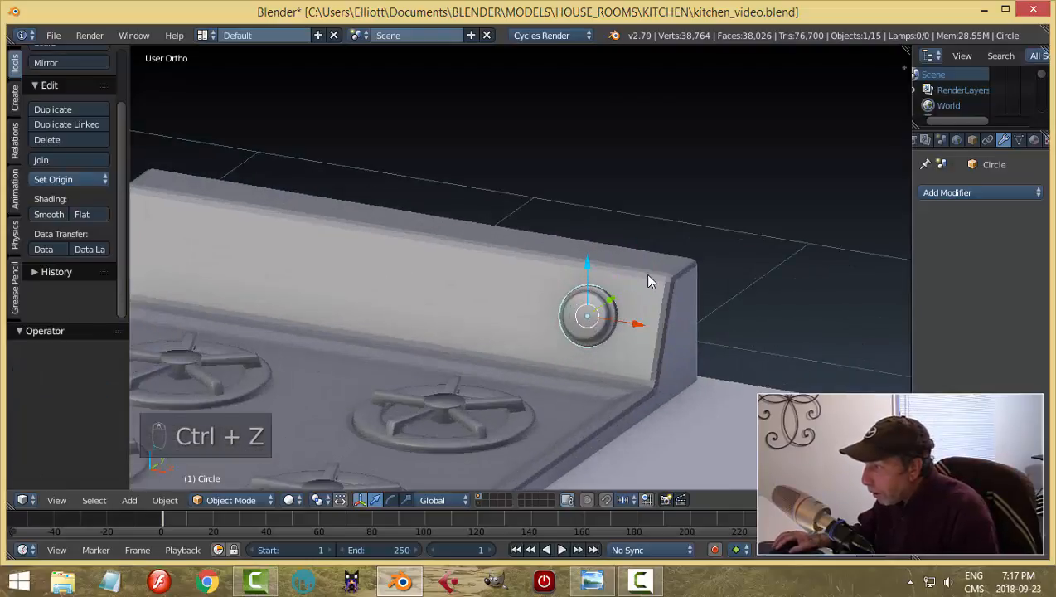
scroll(649, 282, "up", 2)
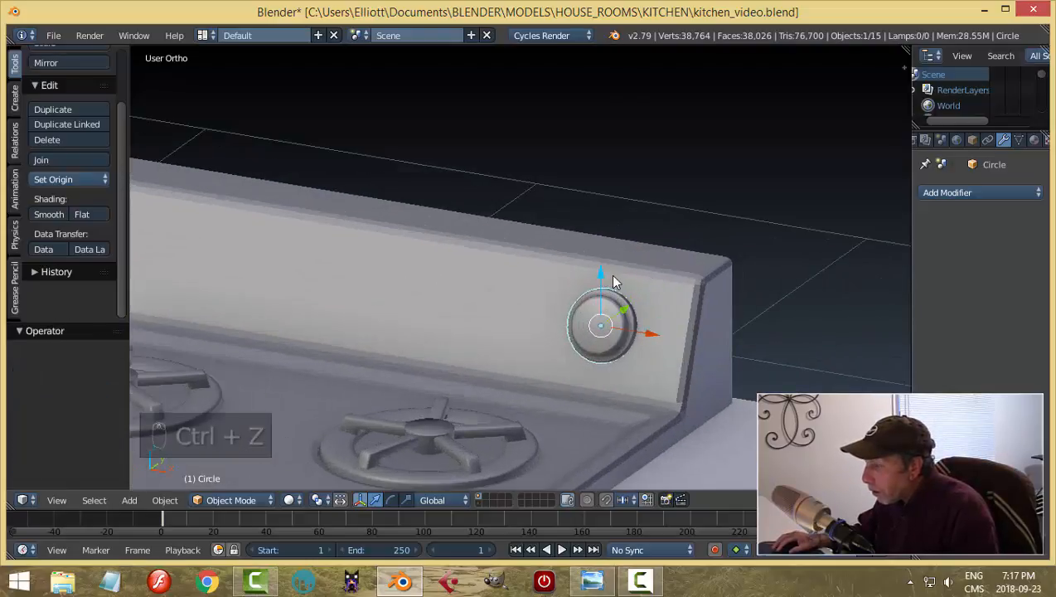
key("KP_3")
scroll(531, 351, "up", 2)
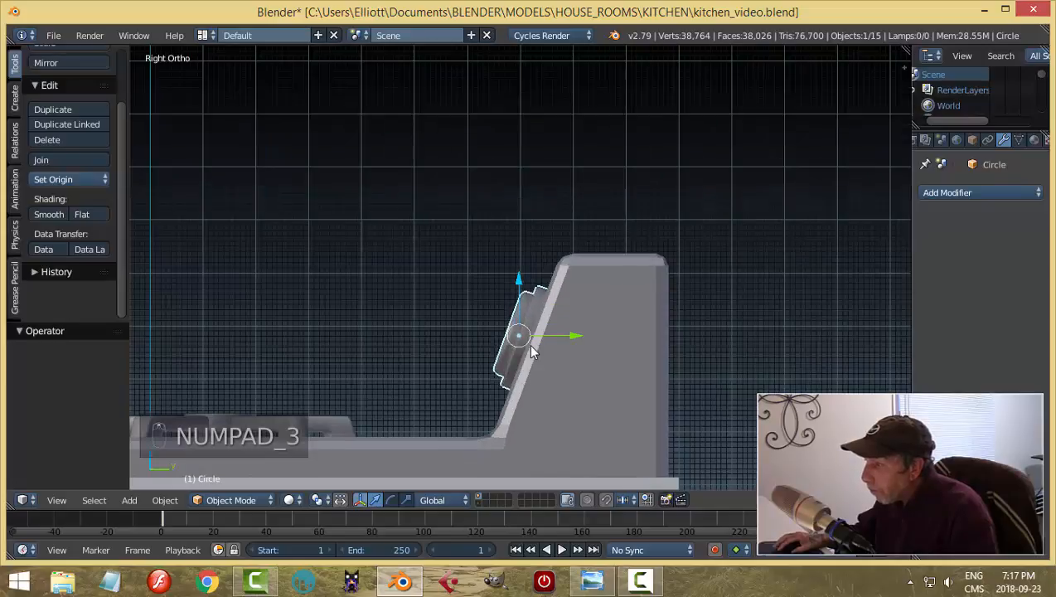
left_click(428, 501)
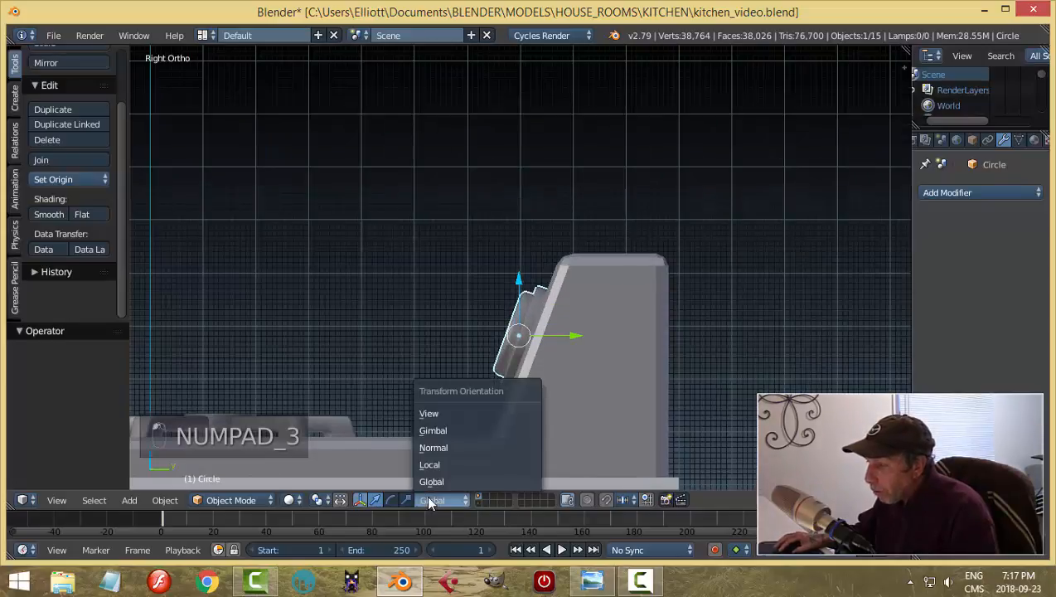
left_click(452, 446)
left_click_drag(534, 282, 538, 300)
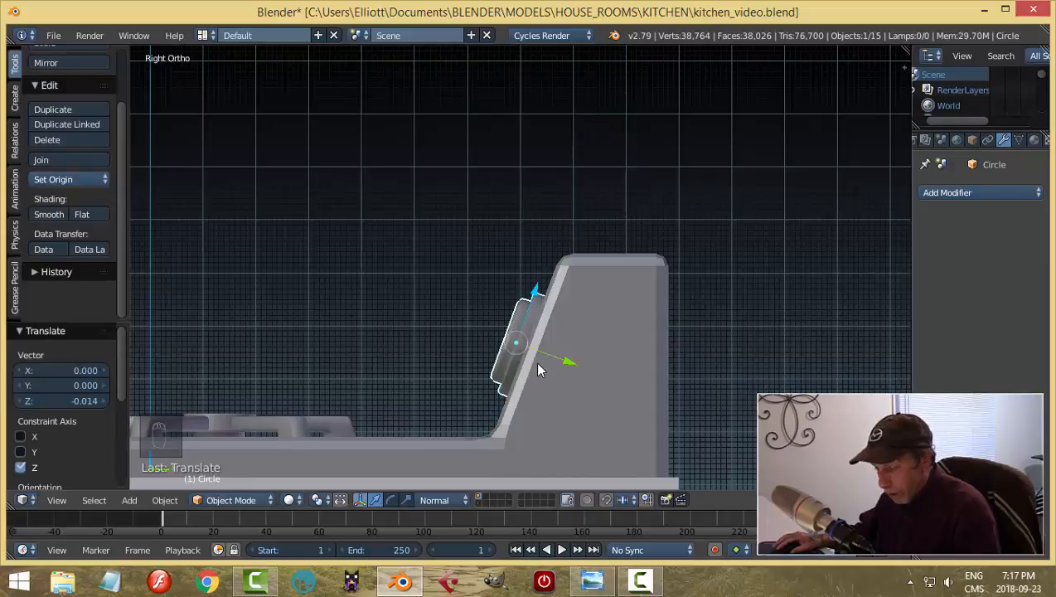
Step: Duplicate the knob and place the copy about 0.286 to its left along X on the back panel
middle_click_drag(538, 363, 695, 402)
key("shift+d")
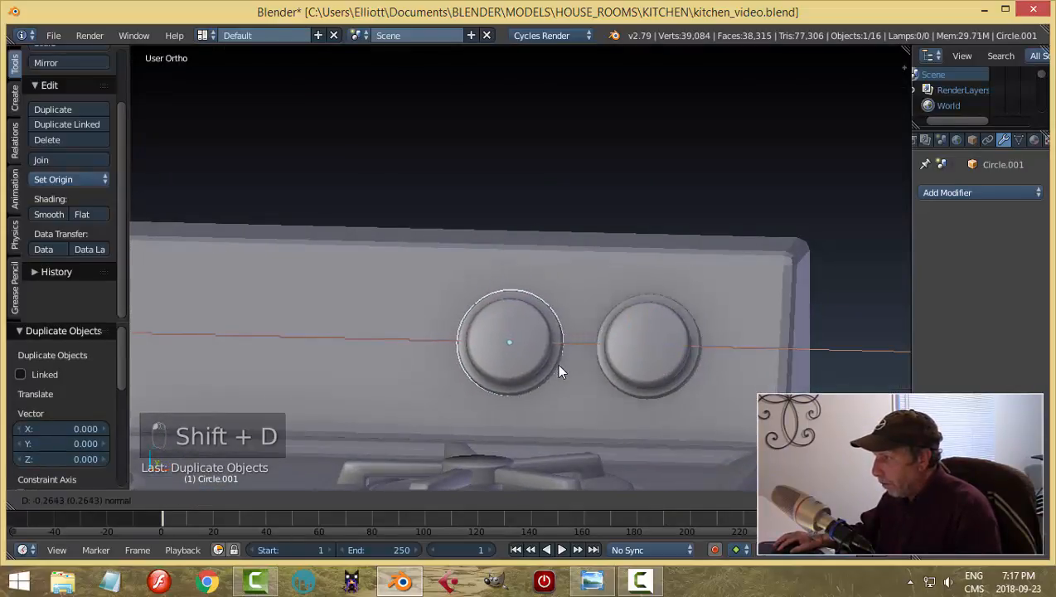
left_click(546, 367)
Step: Duplicate both knobs about 1.21 along X to the back panel's left end and save the file
key("KP_1")
scroll(548, 367, "down", 5)
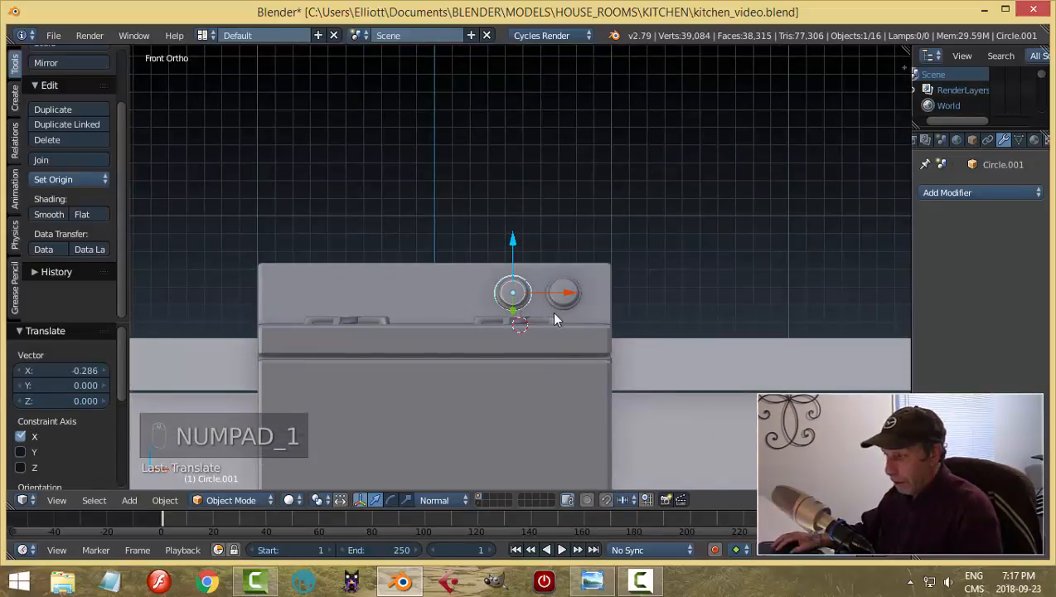
right_click(567, 290)
key("shift+d")
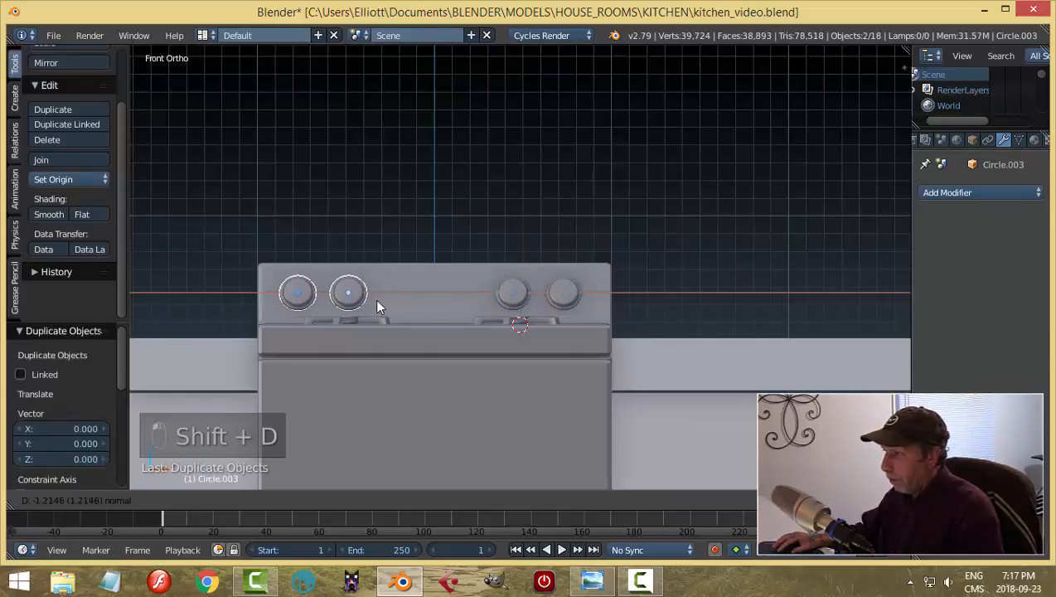
left_click(377, 306)
key("a")
middle_click_drag(458, 305, 621, 362)
key("ctrl+s")
Step: Open the oven door's mesh for editing in face selection mode and select its front face
scroll(616, 365, "up", 4)
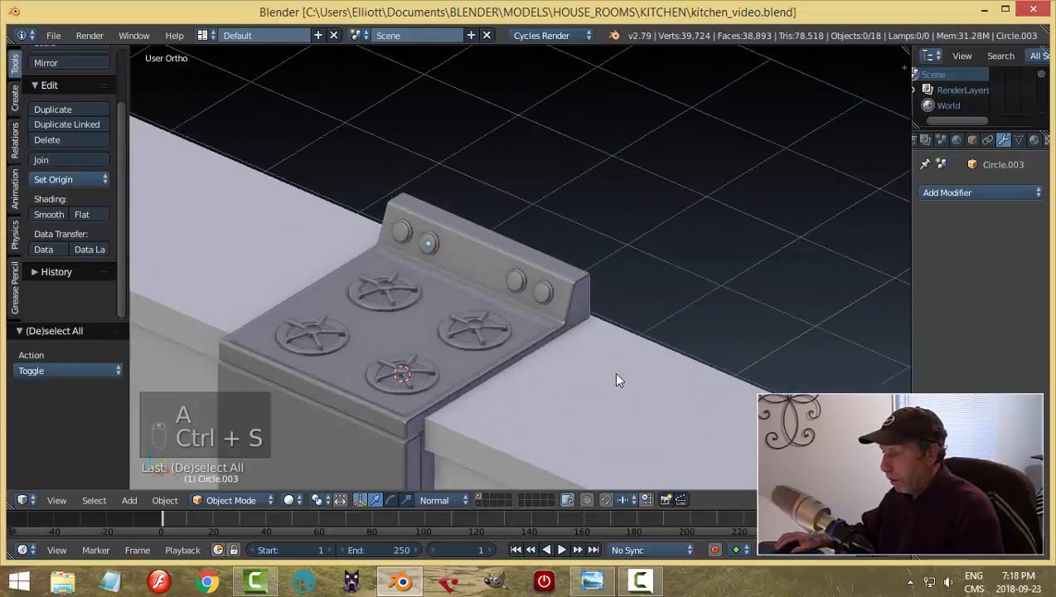
scroll(610, 369, "down", 4)
middle_click_drag(570, 377, 687, 331)
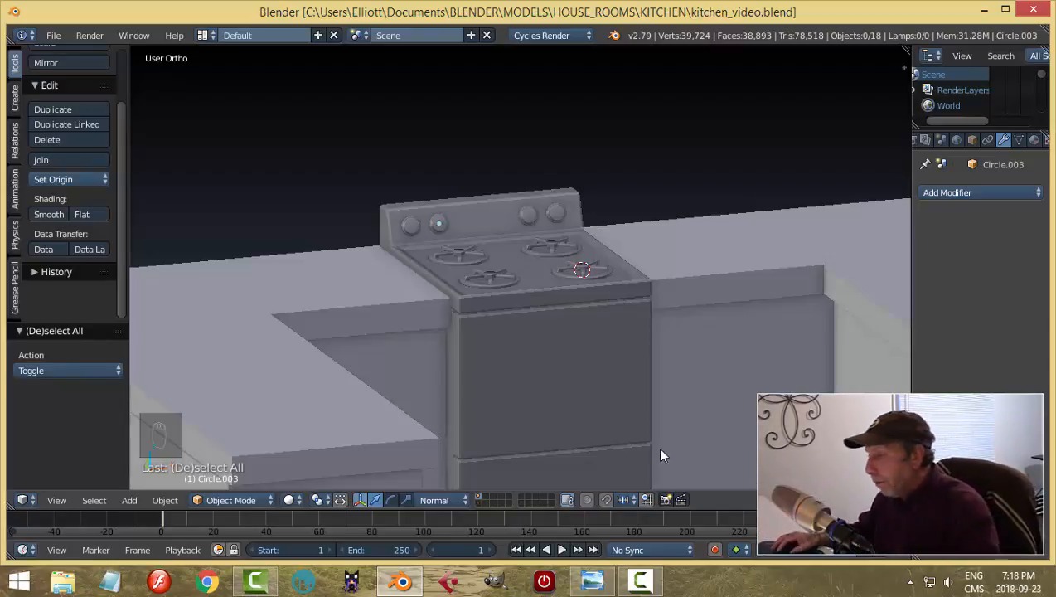
right_click(534, 390)
middle_click_drag(534, 389, 737, 435)
key("Tab")
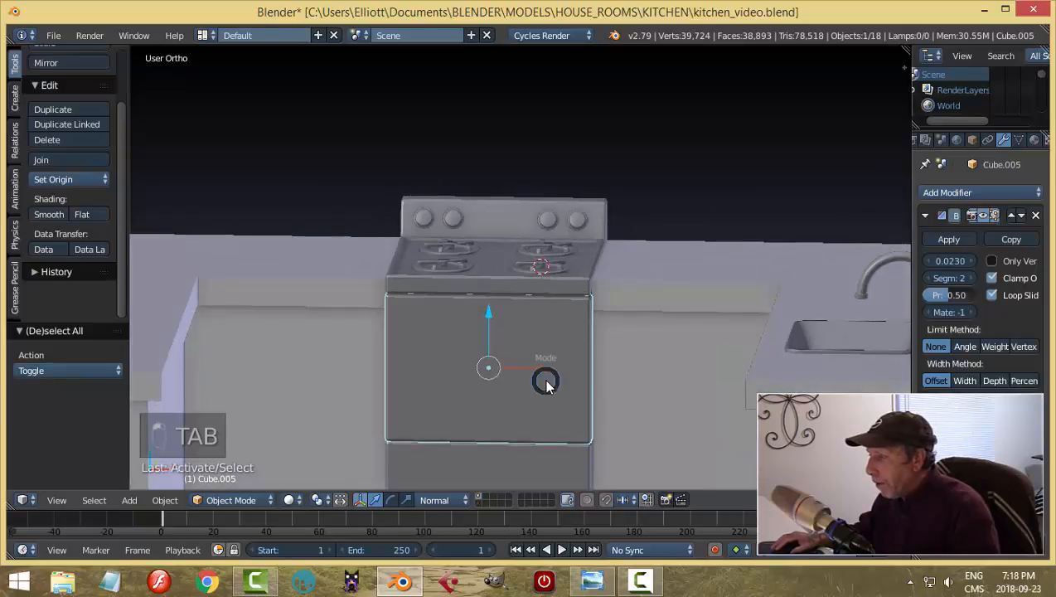
left_click(704, 385)
scroll(572, 394, "up", 2)
scroll(593, 381, "down", 4)
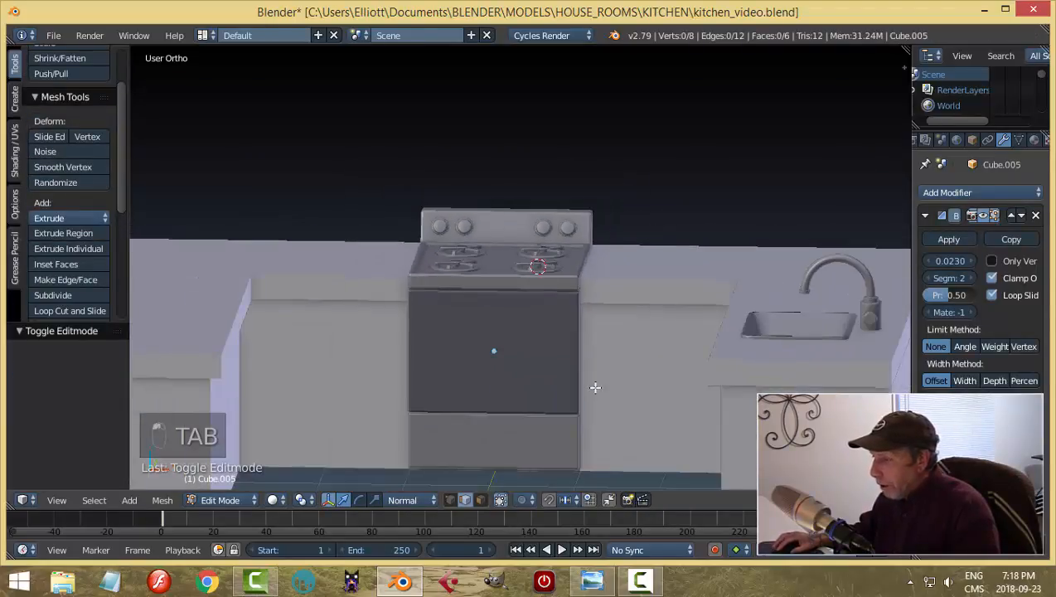
key("ctrl+Tab")
left_click(566, 394)
right_click(572, 390)
middle_click_drag(581, 394, 753, 342)
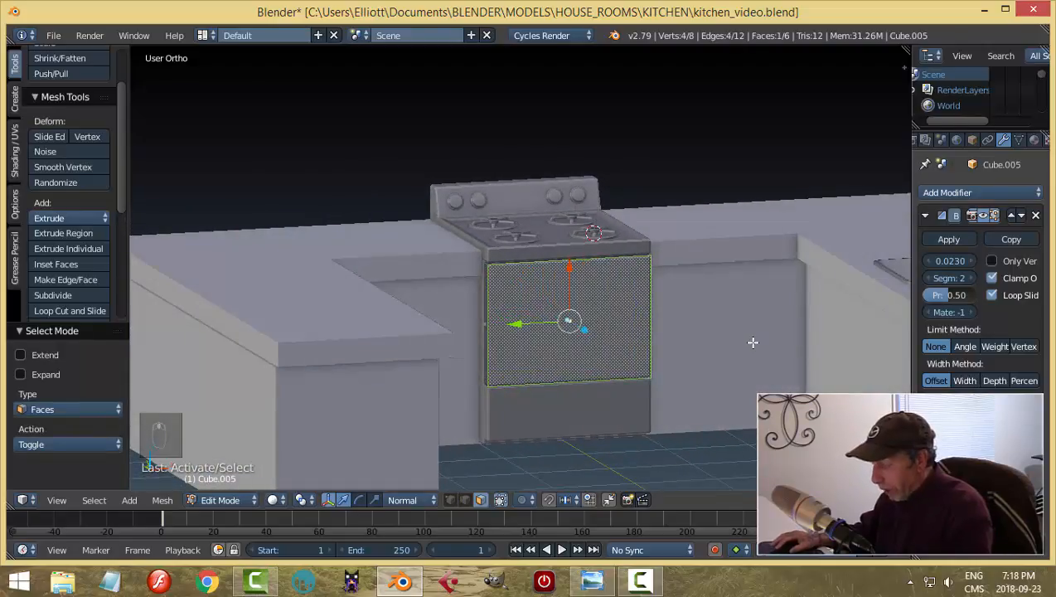
Step: Try insetting the oven door's front face by about 0.1425
key("i")
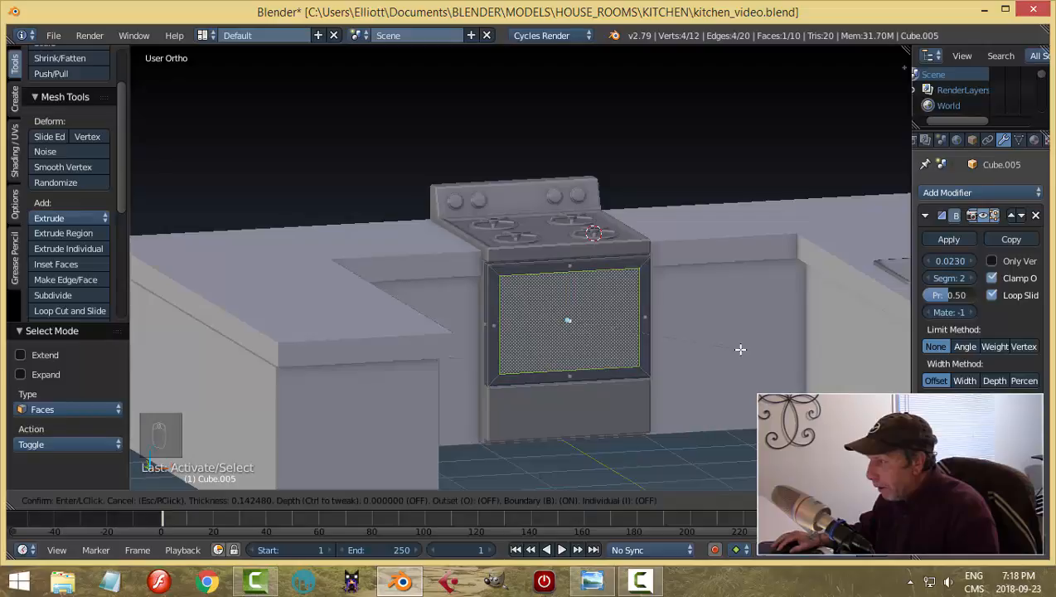
left_click(740, 349)
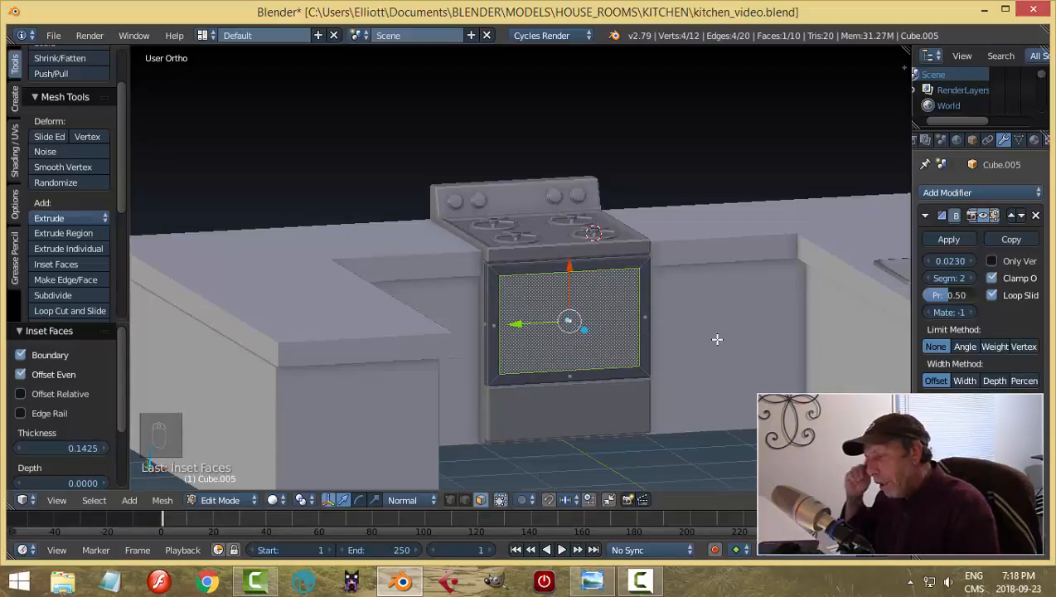
scroll(717, 339, "up", 2)
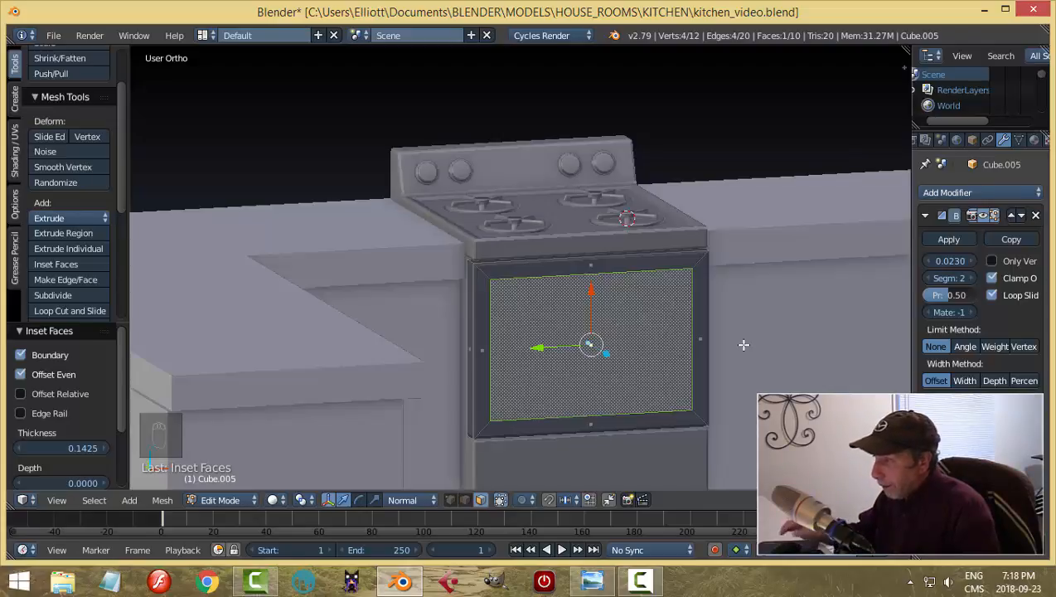
key("ctrl+z")
key("ctrl+z")
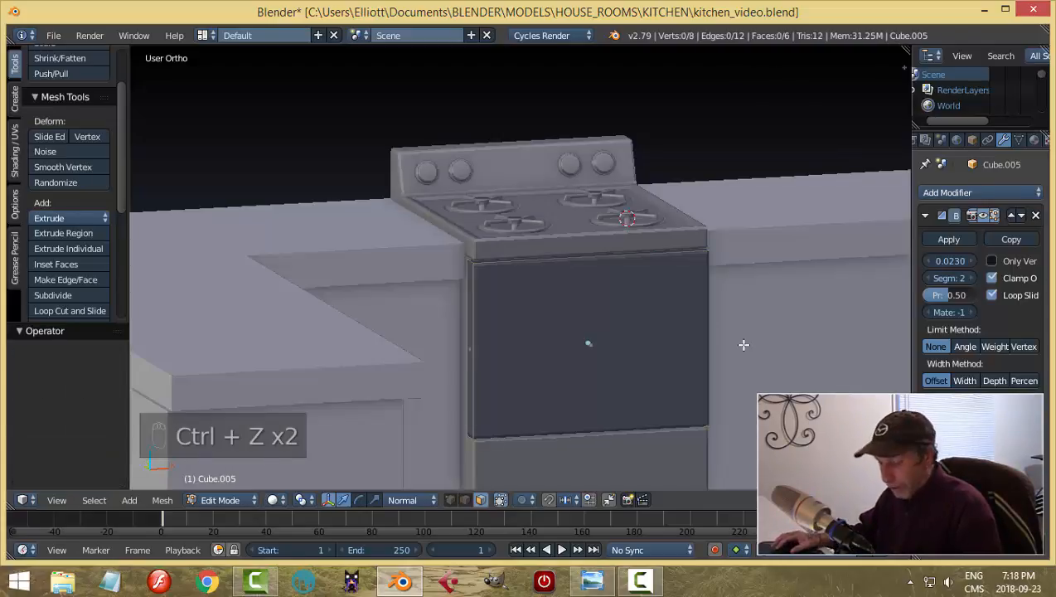
Step: Run Remove Doubles on the whole oven door mesh and return to Object Mode
key("a")
scroll(73, 259, "down", 7)
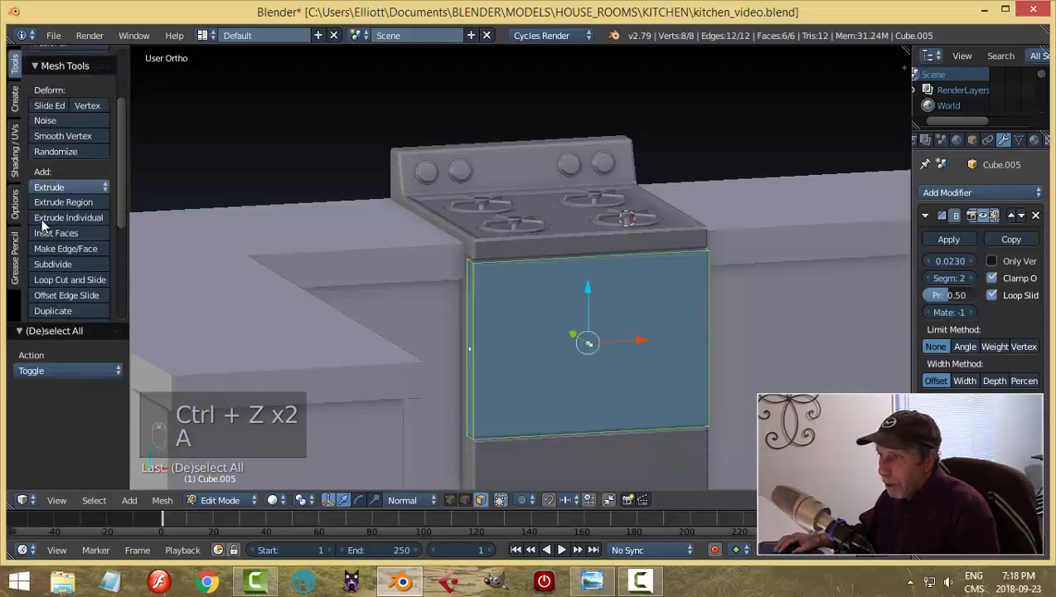
left_click(67, 252)
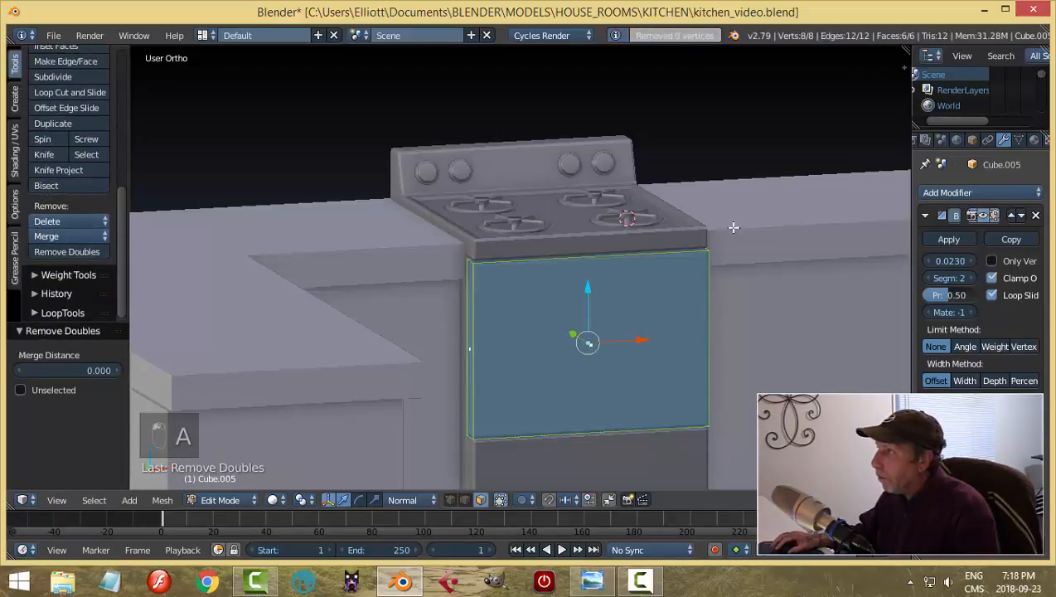
key("a")
key("Tab")
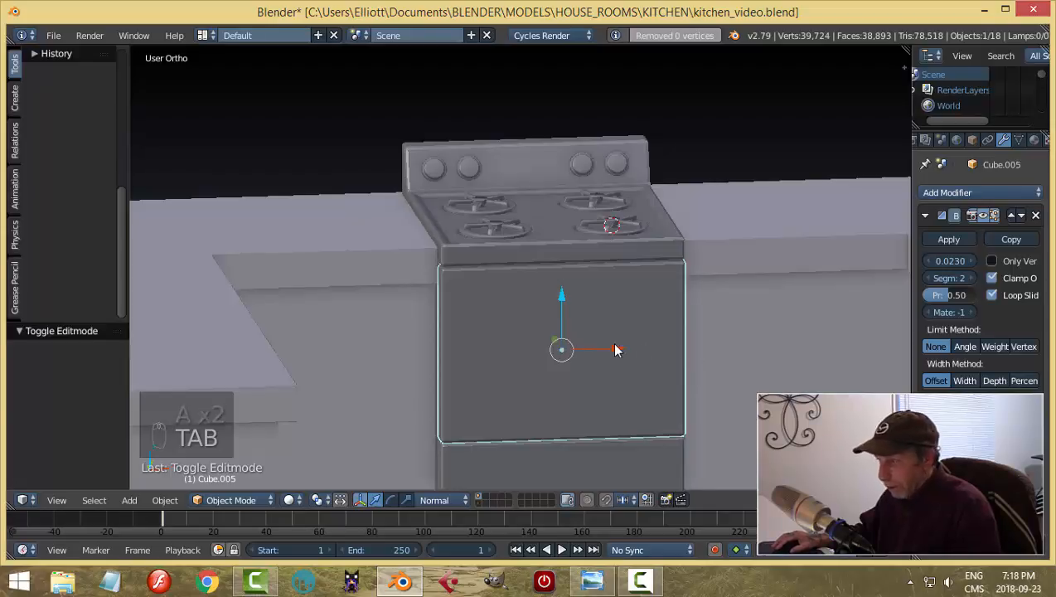
key("shift+a")
mouse_move(609, 319)
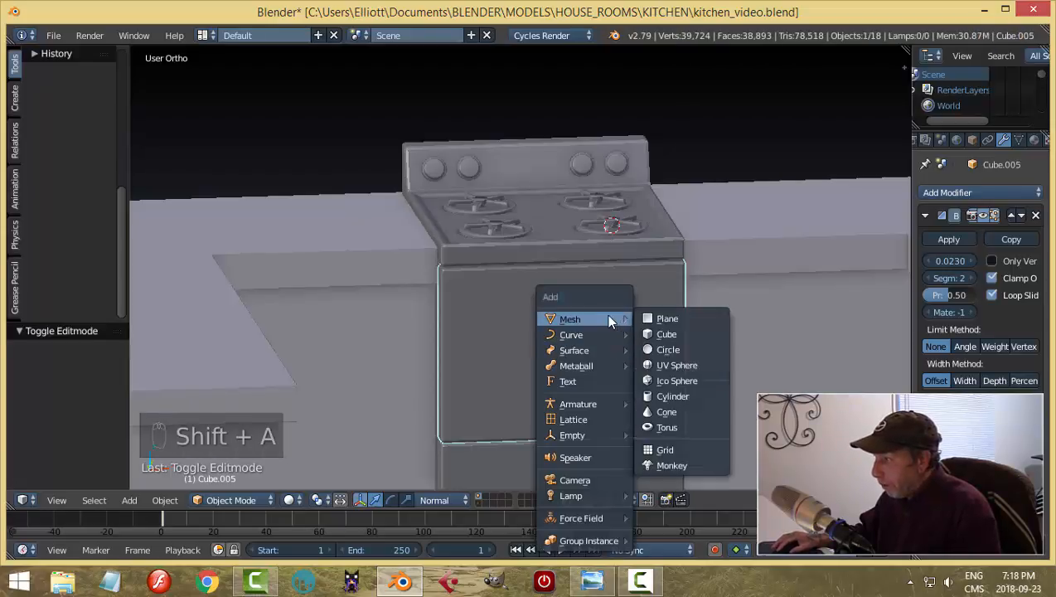
key("Escape")
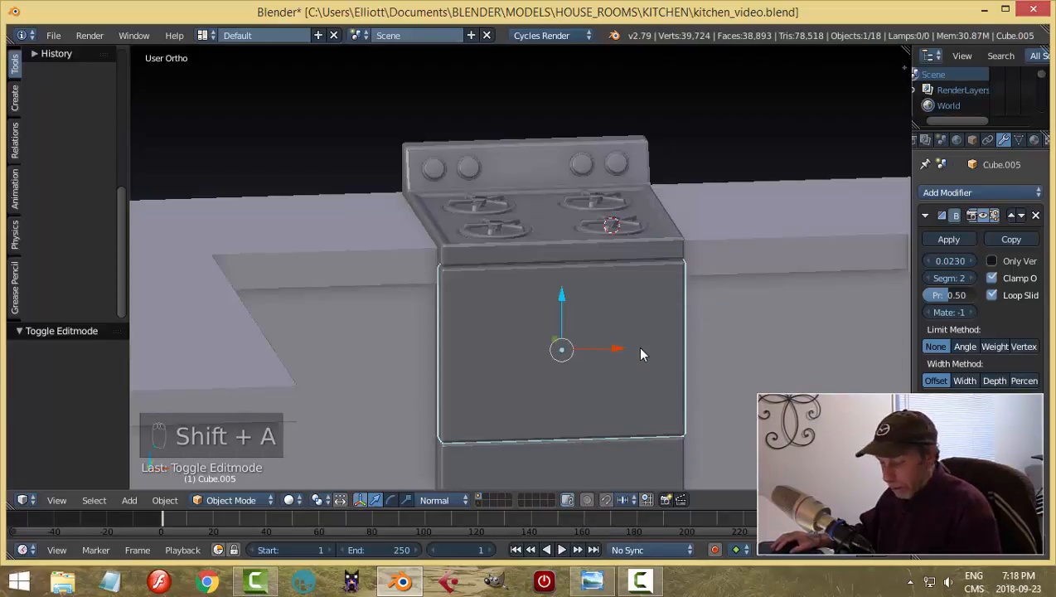
Step: Snap the 3D cursor to the oven door's centre and add a mesh plane there
key("shift+s")
left_click(640, 351)
key("shift+a")
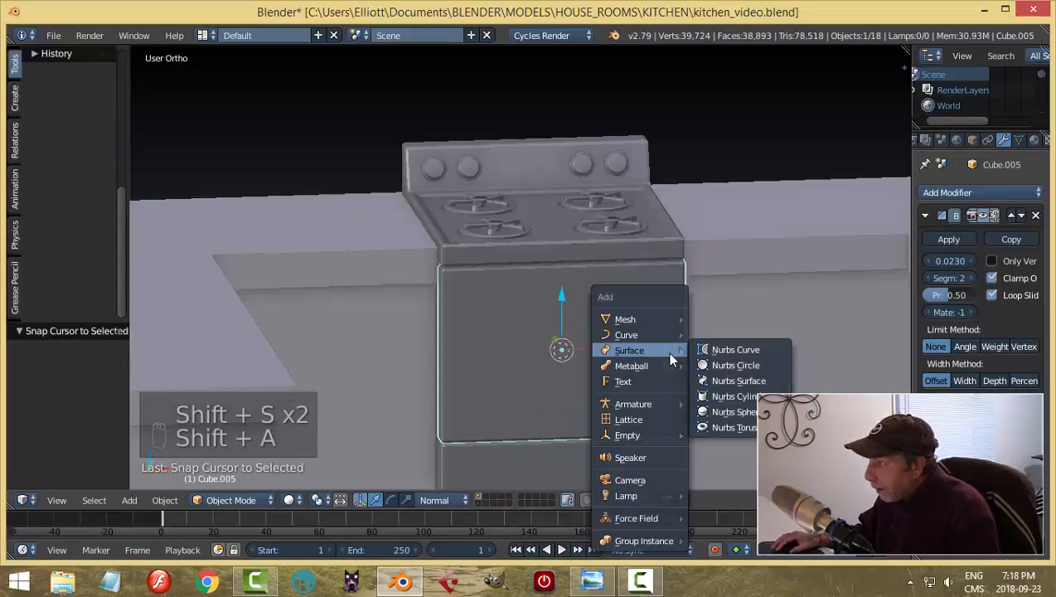
mouse_move(662, 325)
left_click(719, 319)
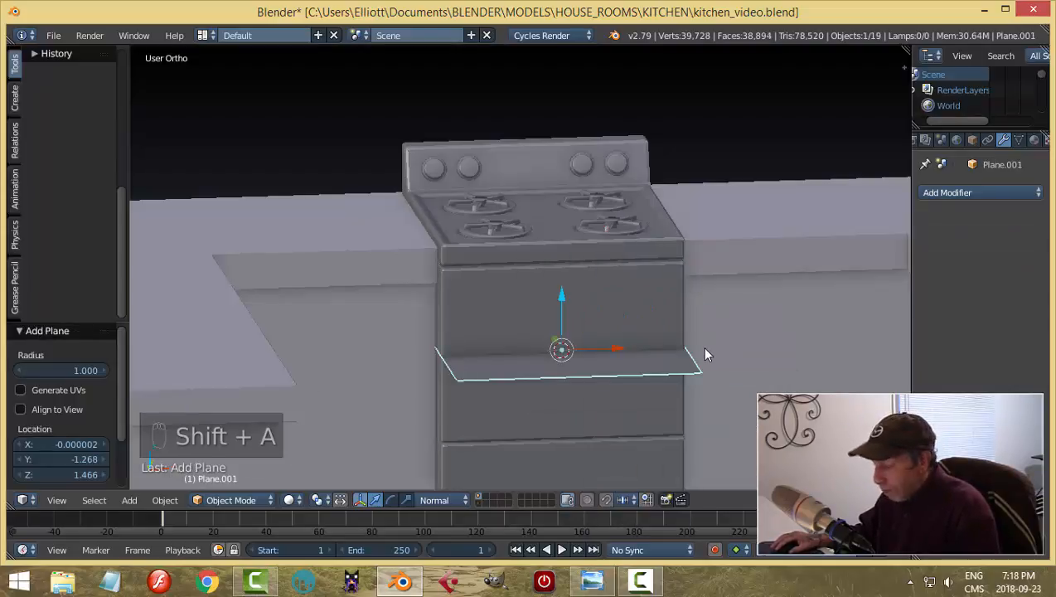
Step: Rotate the new plane 90° about the X axis and open its mesh for editing
key("r")
key("x")
key("9")
key("0")
key("Return")
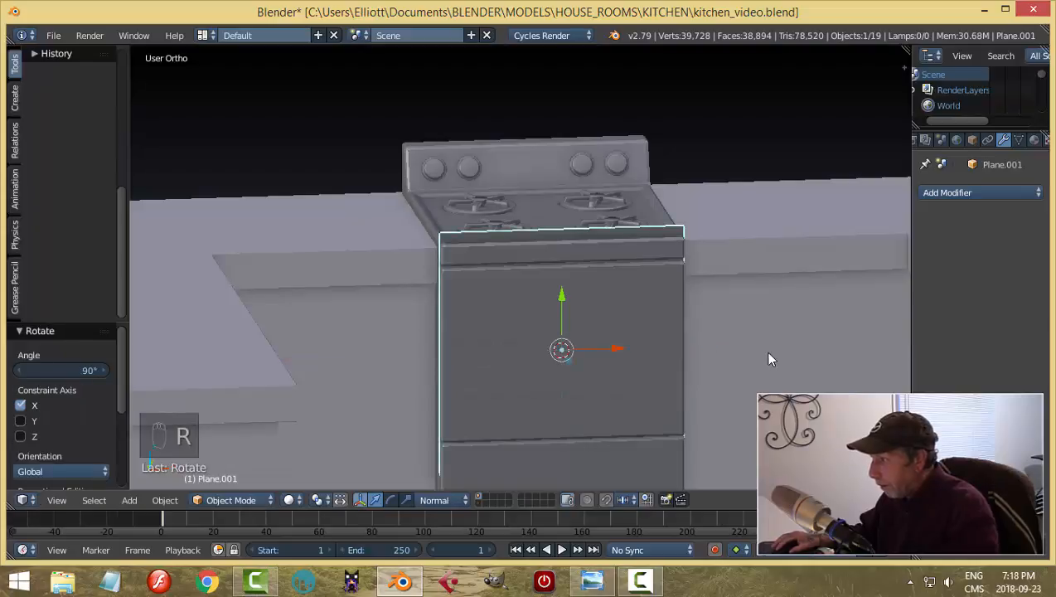
key("Tab")
left_click(865, 359)
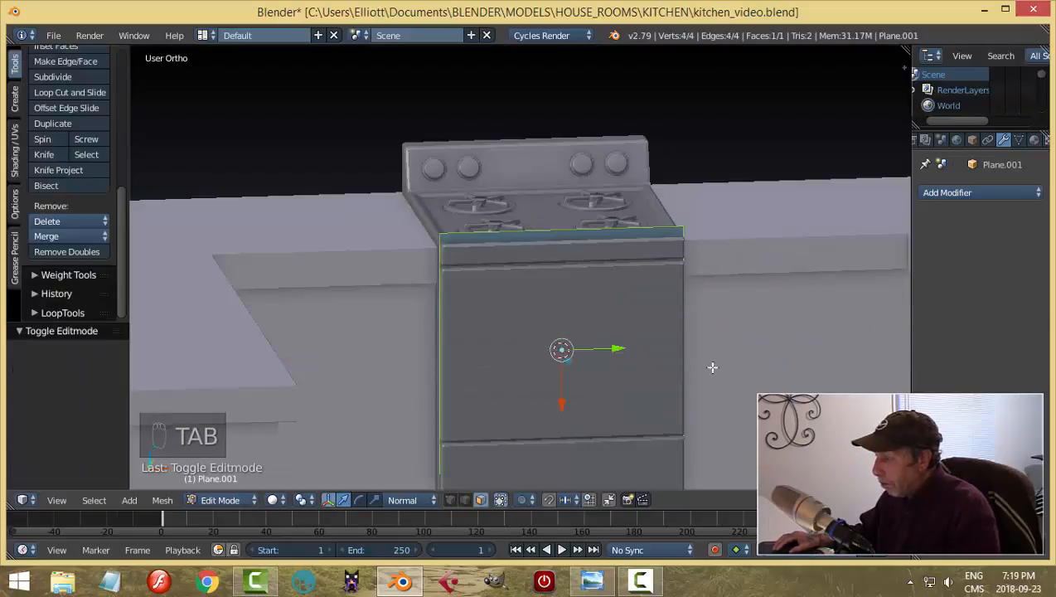
Step: Move the plane about 0.33 out in front of the oven door and set the transform orientation to Global
middle_click_drag(712, 366, 418, 406)
left_click_drag(418, 374, 404, 383)
left_click(422, 501)
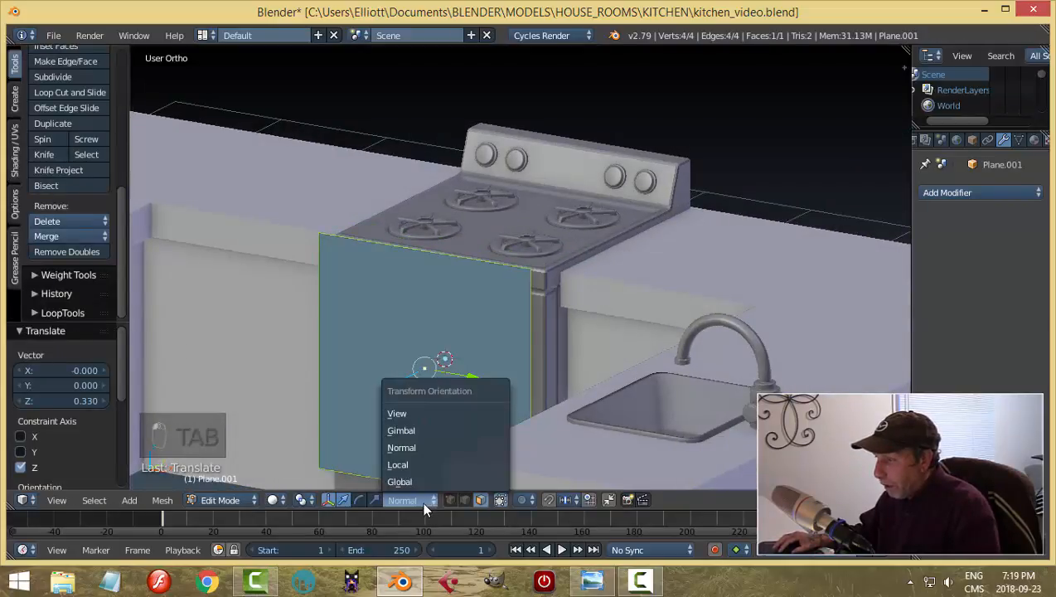
left_click(430, 471)
middle_click_drag(566, 410, 600, 405)
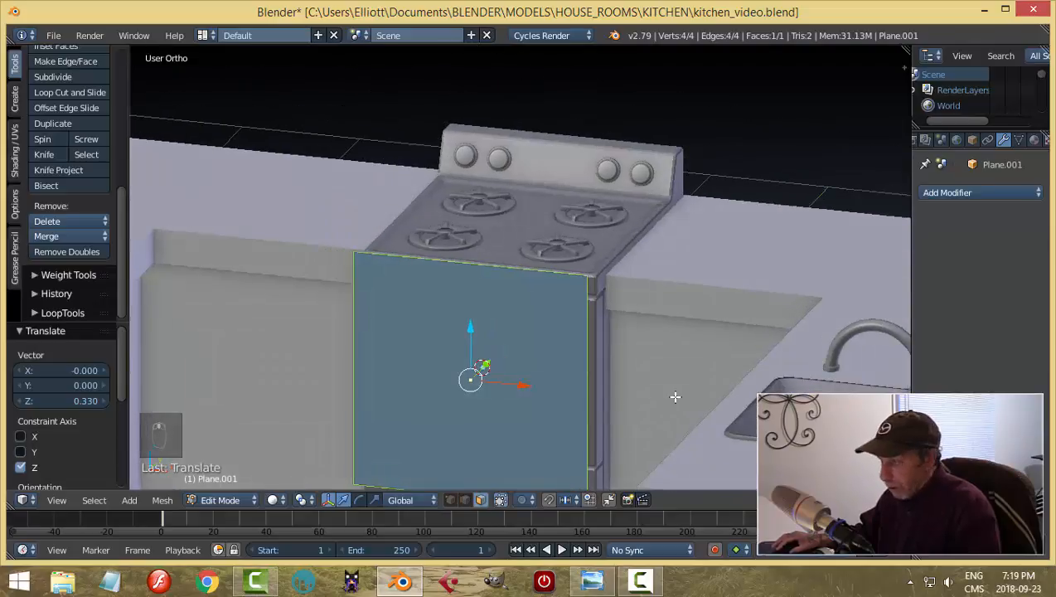
Step: Scale the plane by about 0.682 overall, and scale it by about 0.607 along Z in front view
key("s")
left_click(608, 393)
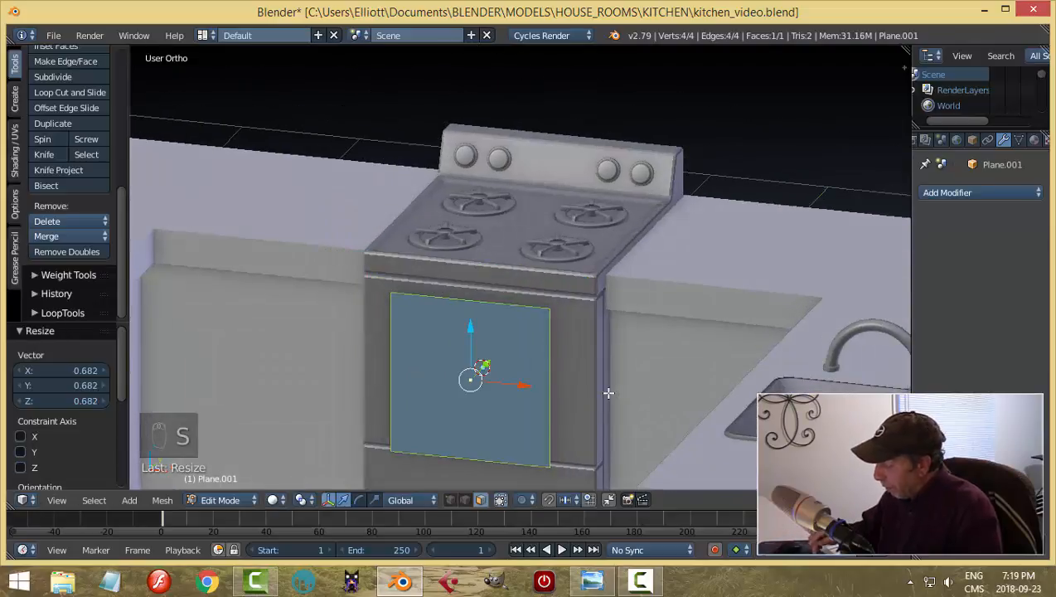
key("KP_1")
key("s")
key("z")
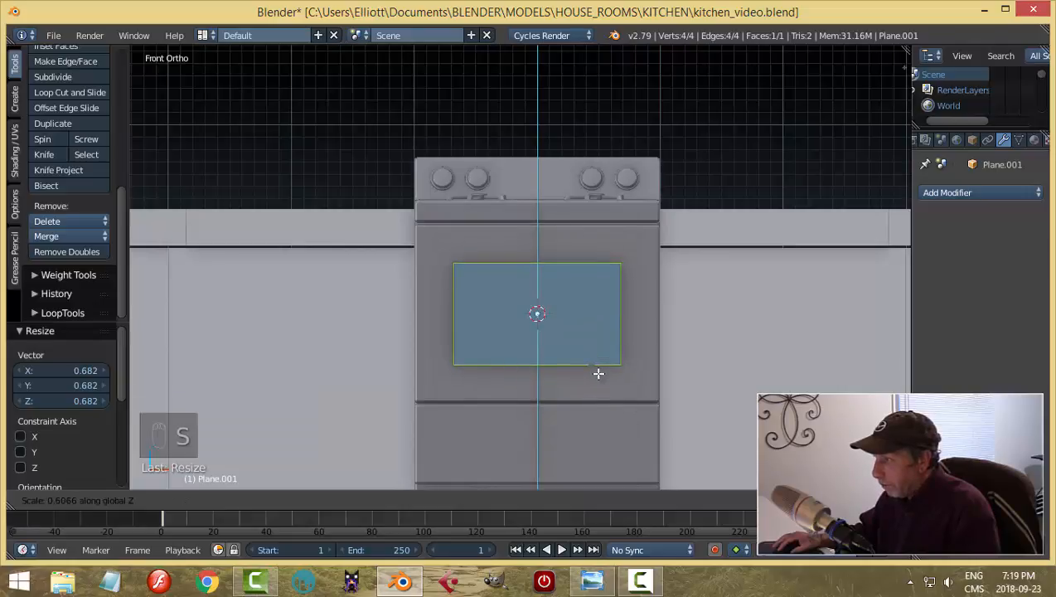
left_click(596, 372)
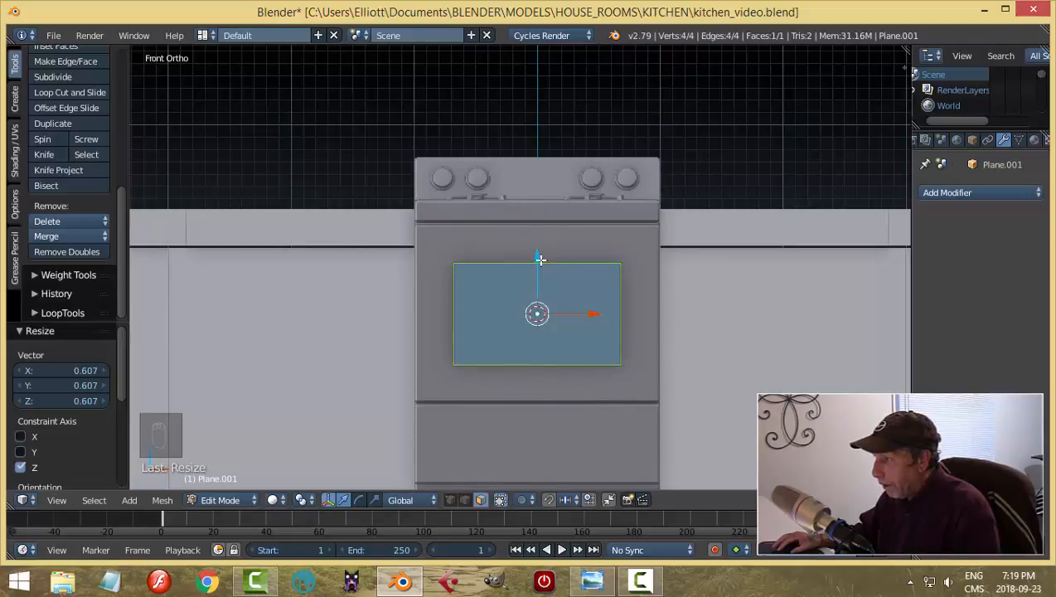
Step: Lower the plane by about 0.044 and widen it along X by a factor of about 1.14
left_click_drag(540, 259, 539, 265)
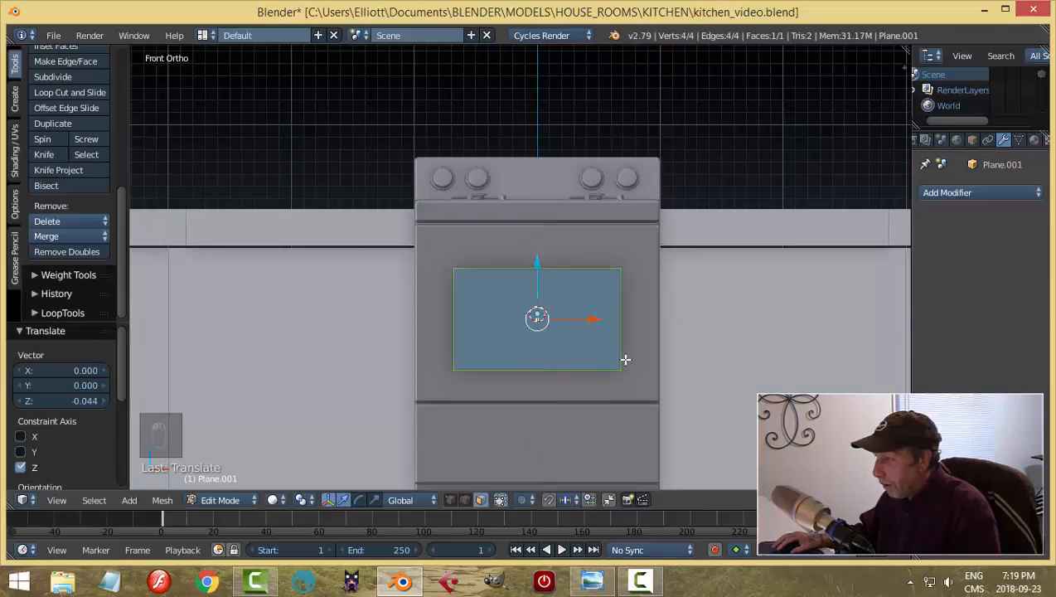
key("s")
key("x")
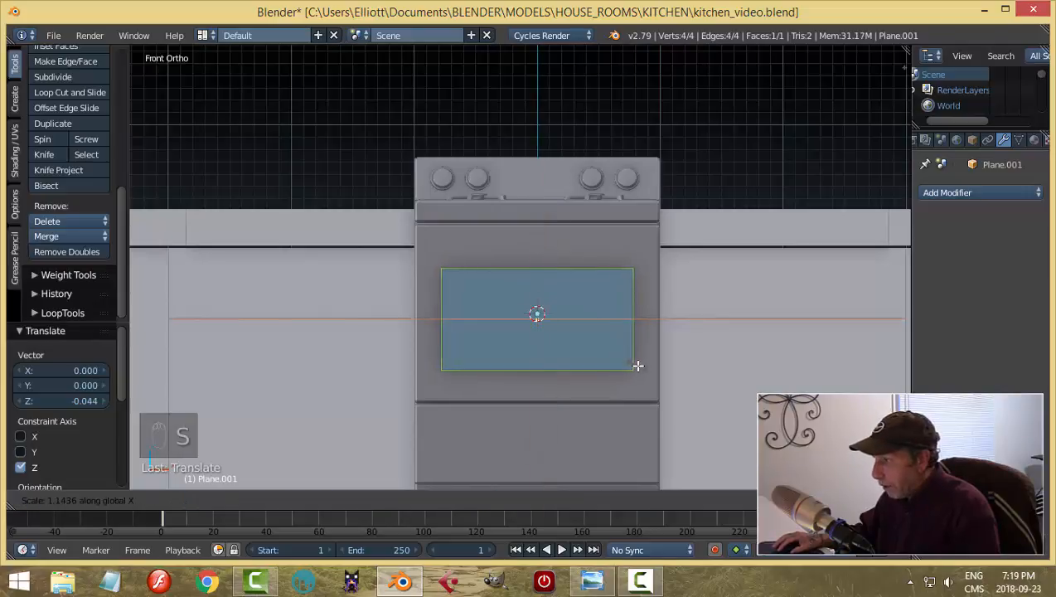
left_click(637, 365)
Step: Move the plane about 0.202 along Y towards the oven door and fine-tune its height
middle_click_drag(707, 344, 506, 344)
left_click_drag(464, 315, 488, 316)
middle_click_drag(487, 316, 653, 298)
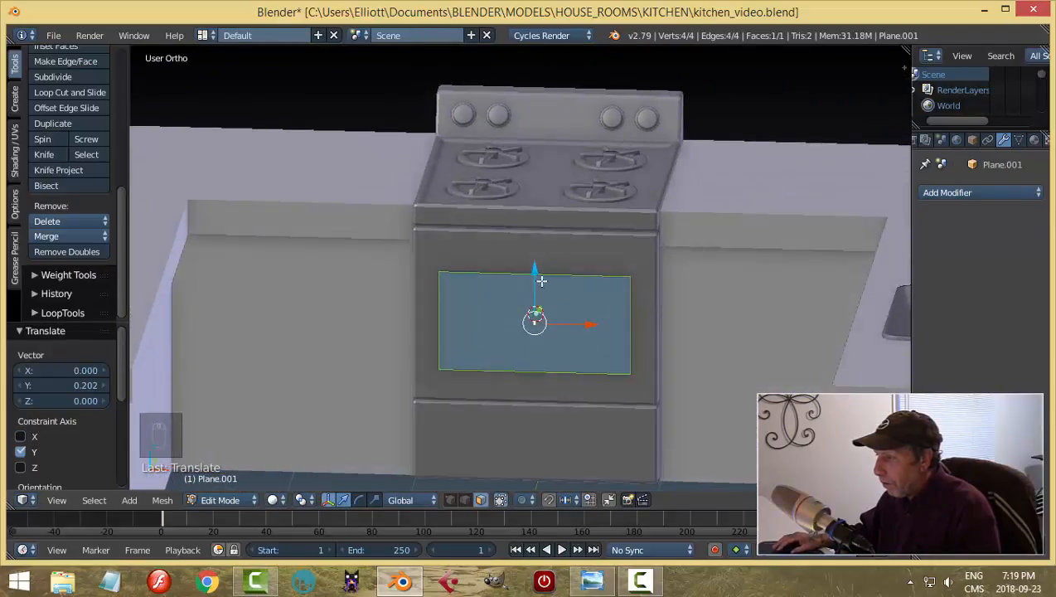
left_click_drag(541, 281, 536, 303)
Step: In edge select mode, lower the plane's bottom edge by about 0.072
key("a")
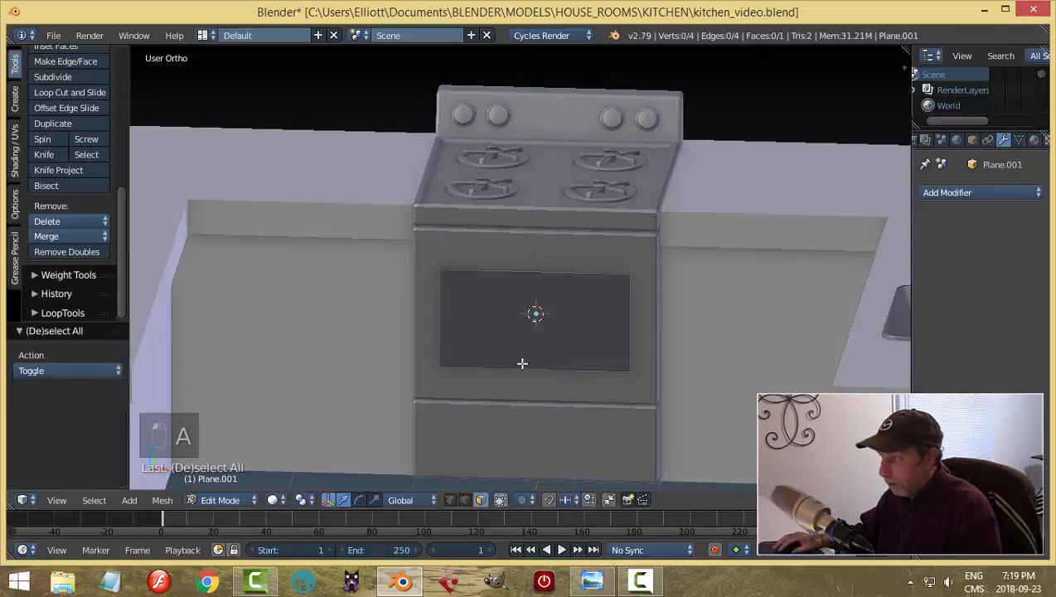
key("a")
key("a")
key("ctrl+Tab")
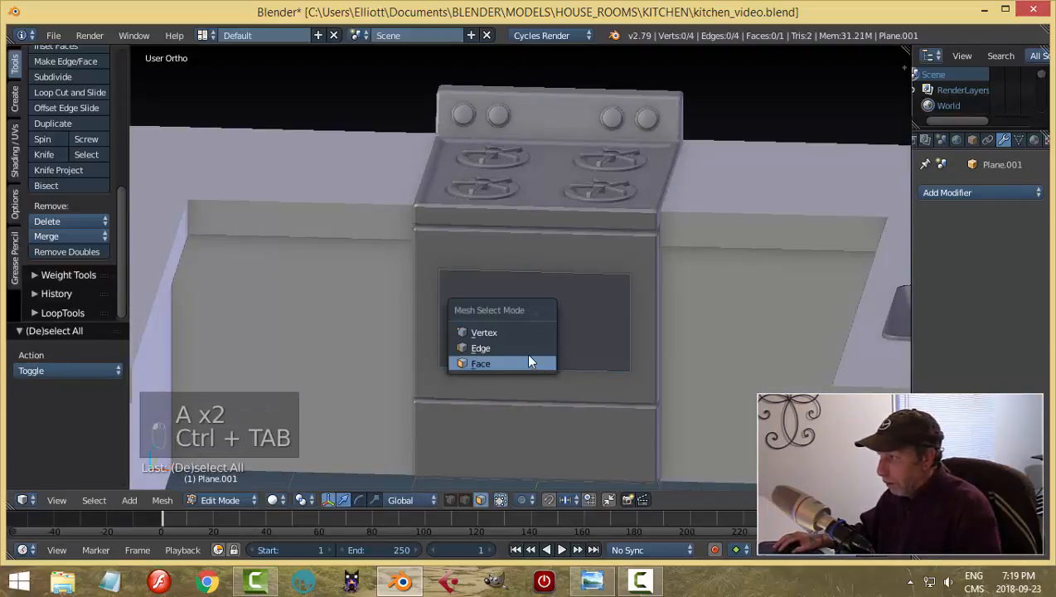
left_click(526, 347)
right_click(531, 340)
left_click_drag(535, 311, 534, 319)
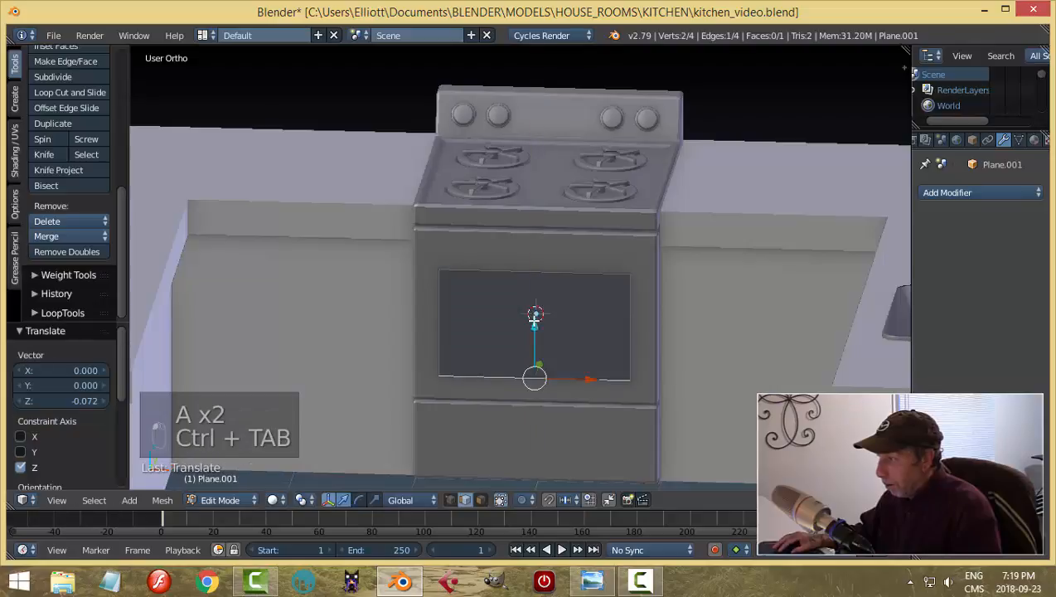
key("a")
Step: Extrude the whole plane into a thick block in front of the oven door
middle_click_drag(583, 359, 532, 313)
key("a")
key("e")
left_click(490, 362)
key("a")
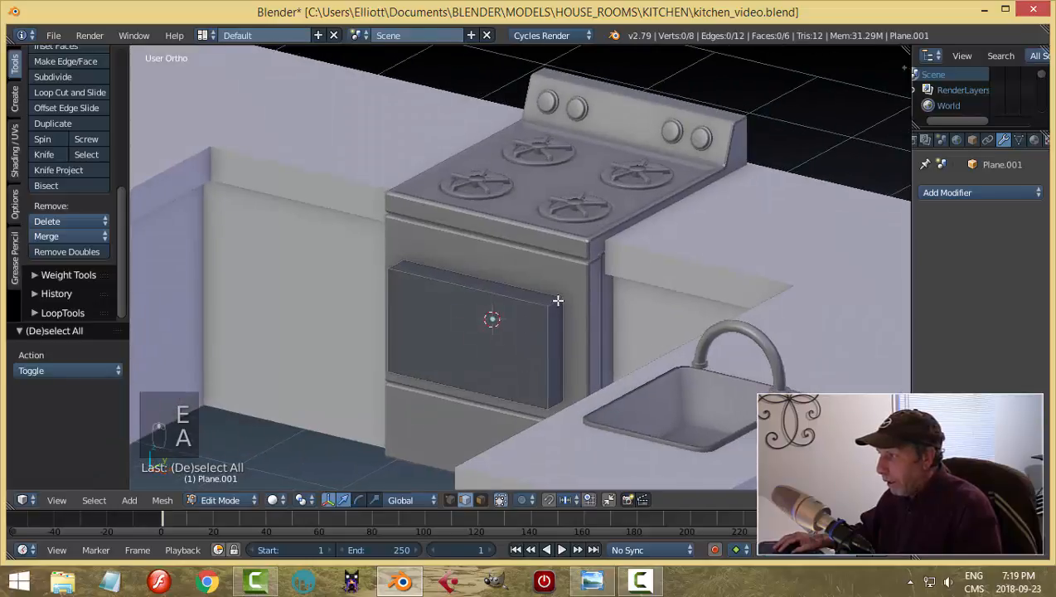
Step: Bevel the block's four corner edges running front to back with several segments to round its outline
right_click(558, 299)
right_click(418, 271, "shift")
middle_click_drag(398, 262, 528, 265)
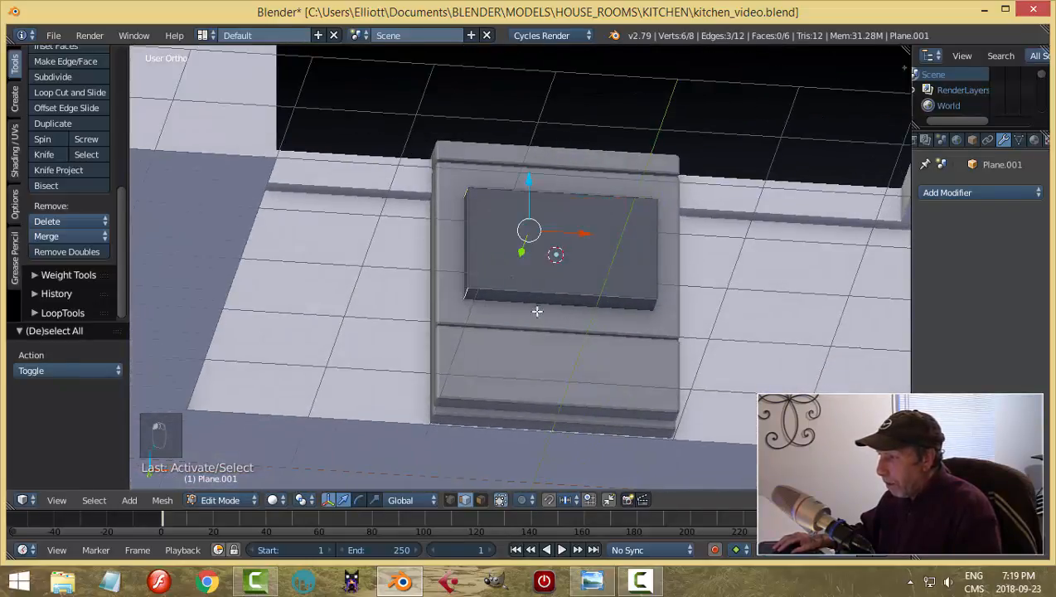
middle_click_drag(692, 312, 602, 406)
key("ctrl+b")
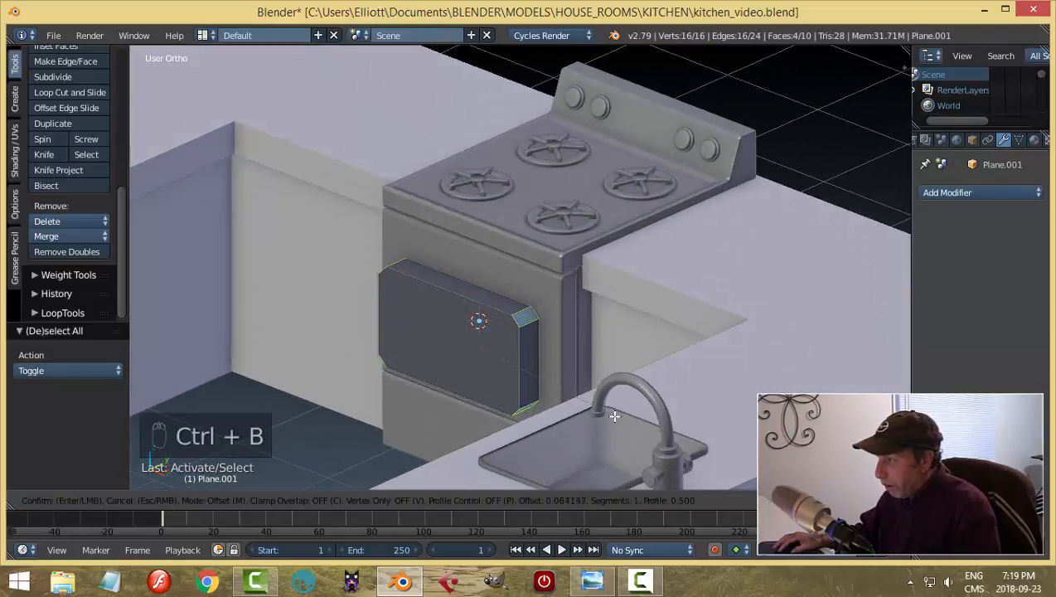
left_click(614, 416)
key("a")
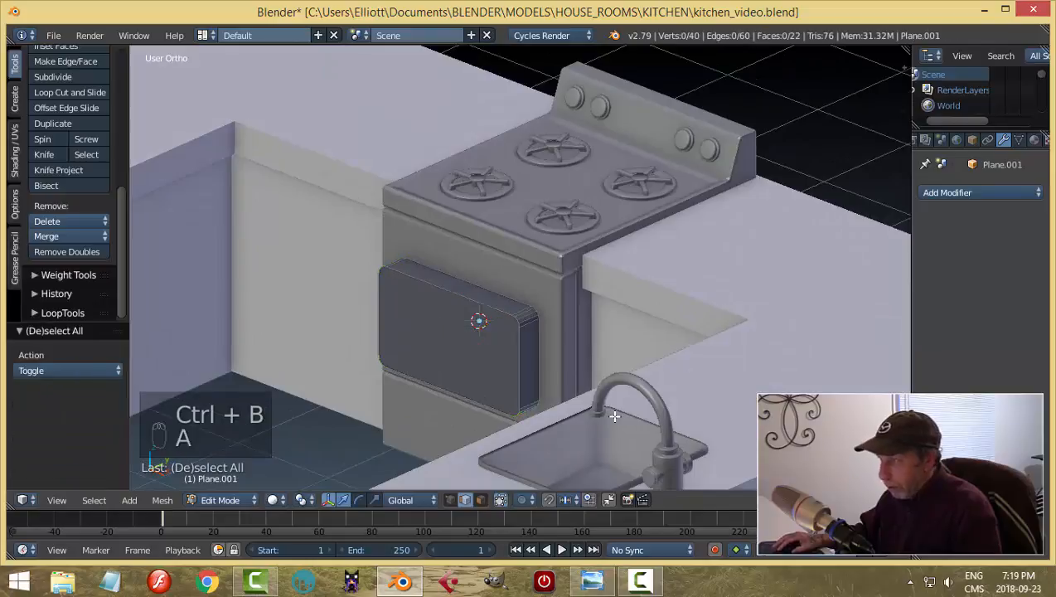
Step: Return to Object Mode and move the rounded block about 0.096 along Y so it sinks into the oven door
key("Tab")
left_click(512, 388)
left_click(488, 340)
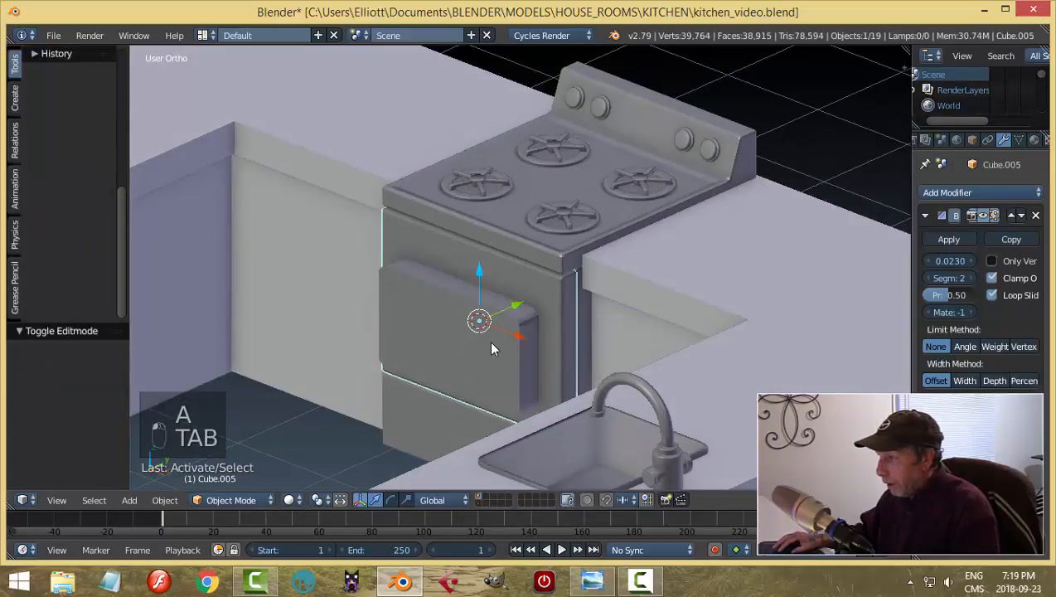
left_click(480, 349)
middle_click_drag(586, 372, 476, 365)
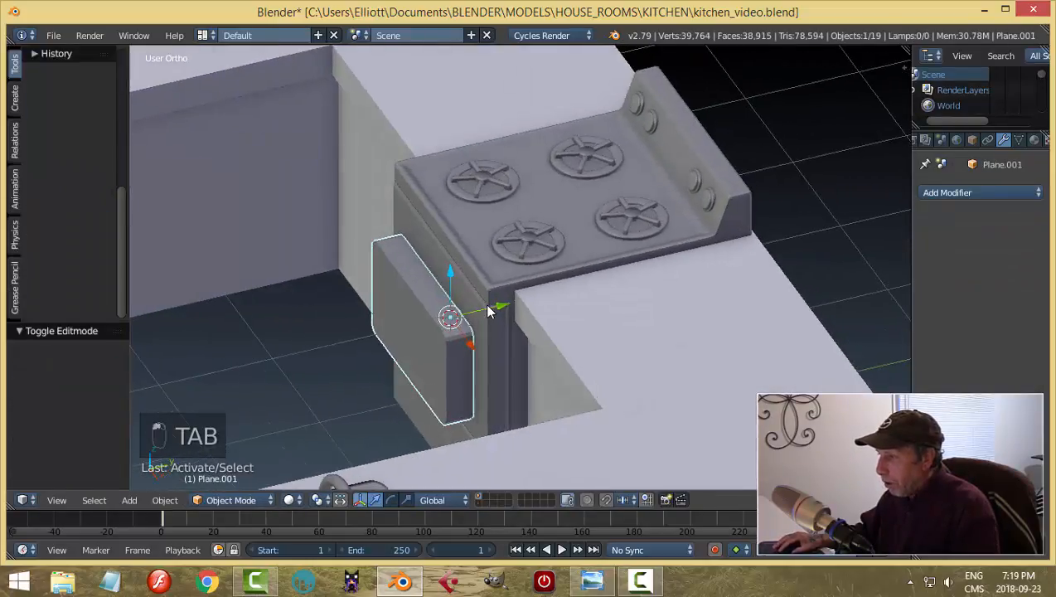
left_click_drag(496, 306, 503, 305)
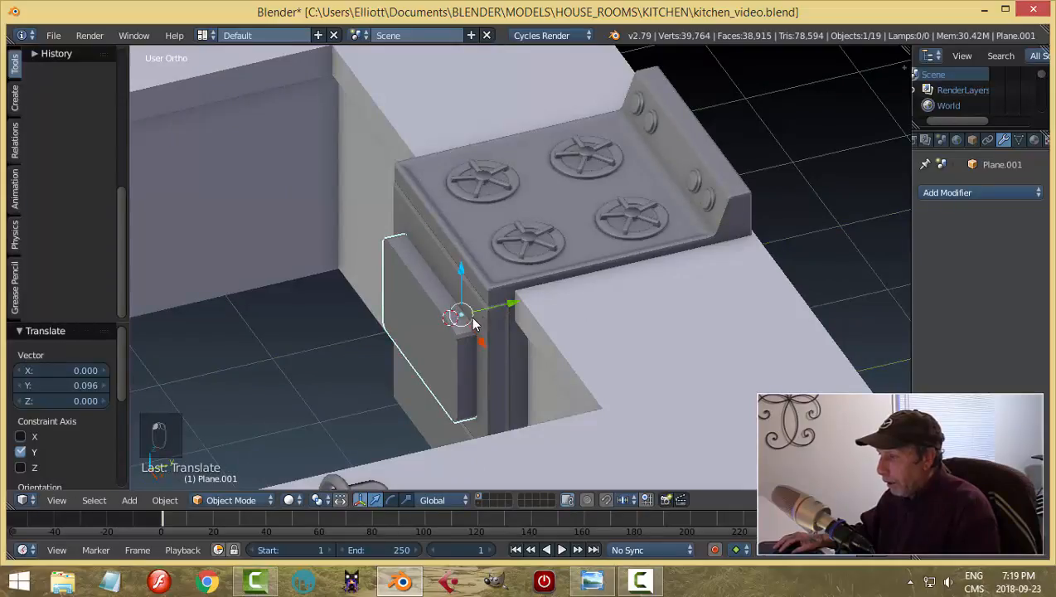
middle_click_drag(504, 305, 528, 270)
Step: Add a Boolean modifier set to Difference on the oven door with the rounded block as its object, and apply it
left_click(594, 277)
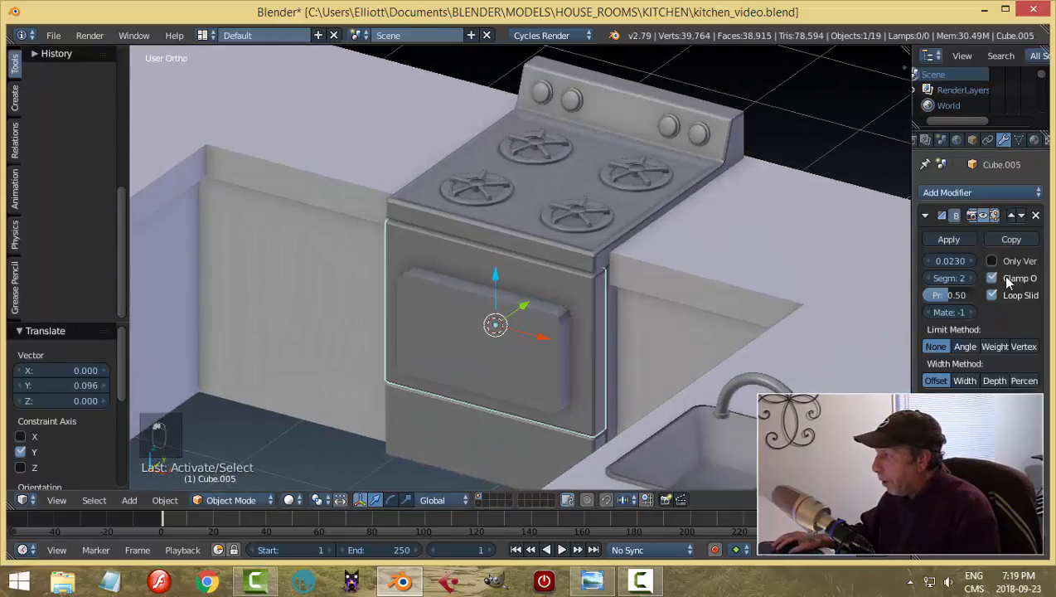
left_click(923, 216)
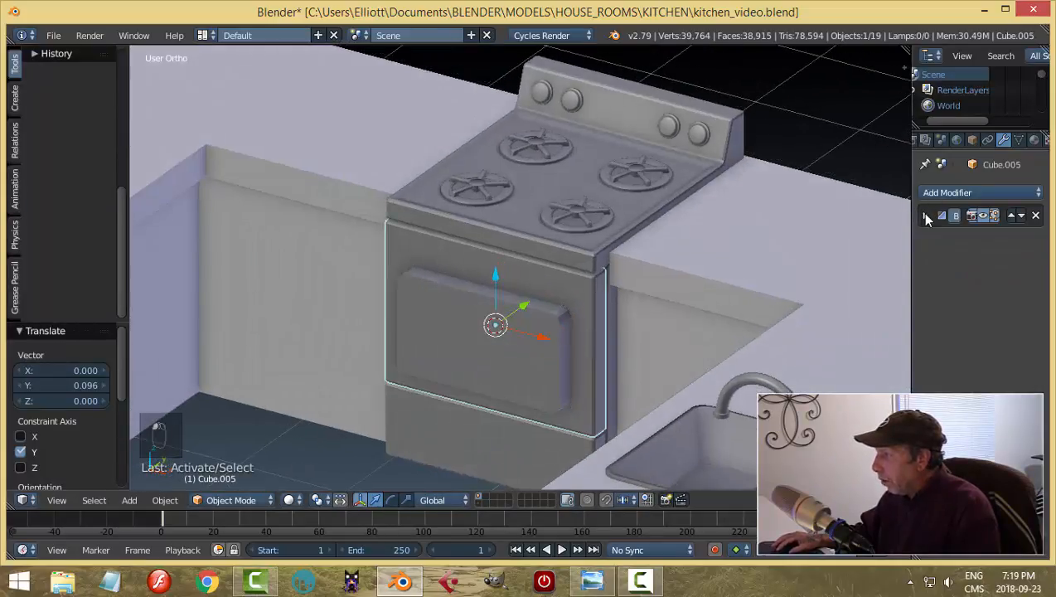
left_click(931, 193)
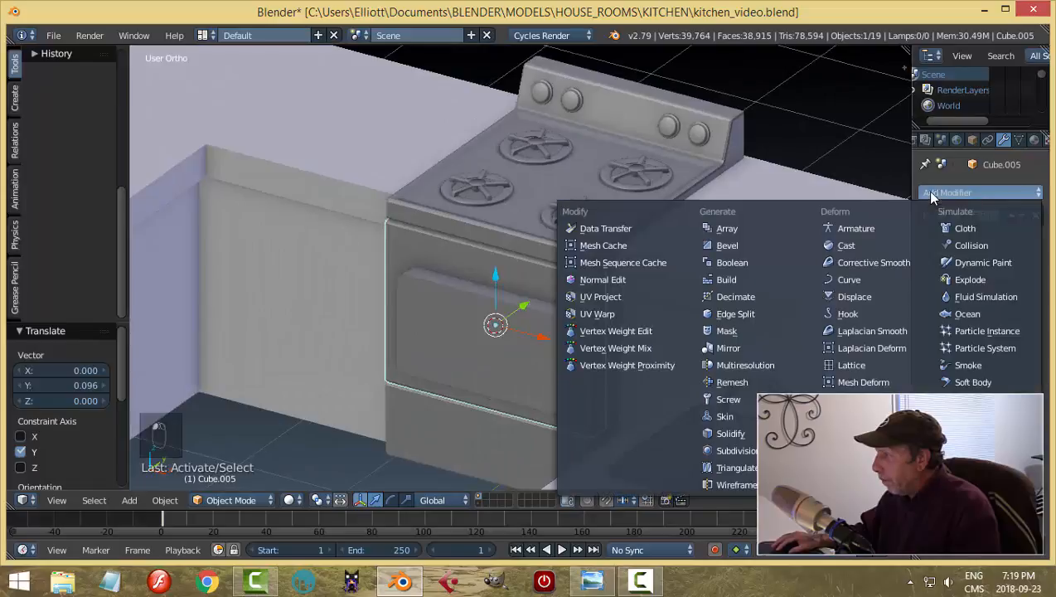
left_click(740, 261)
left_click(959, 305)
left_click(930, 252)
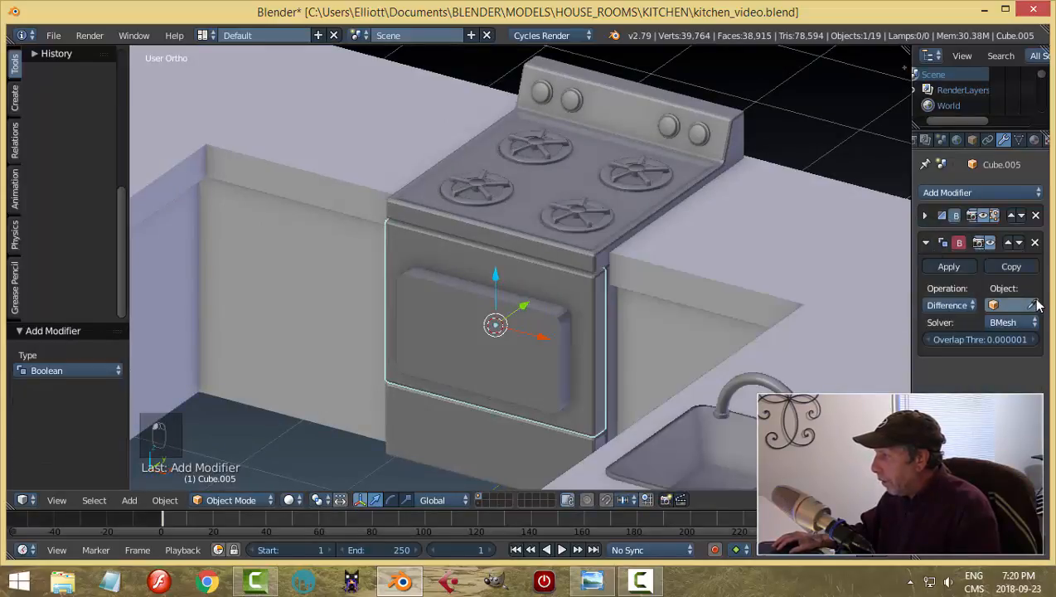
left_click(1034, 307)
left_click(552, 309)
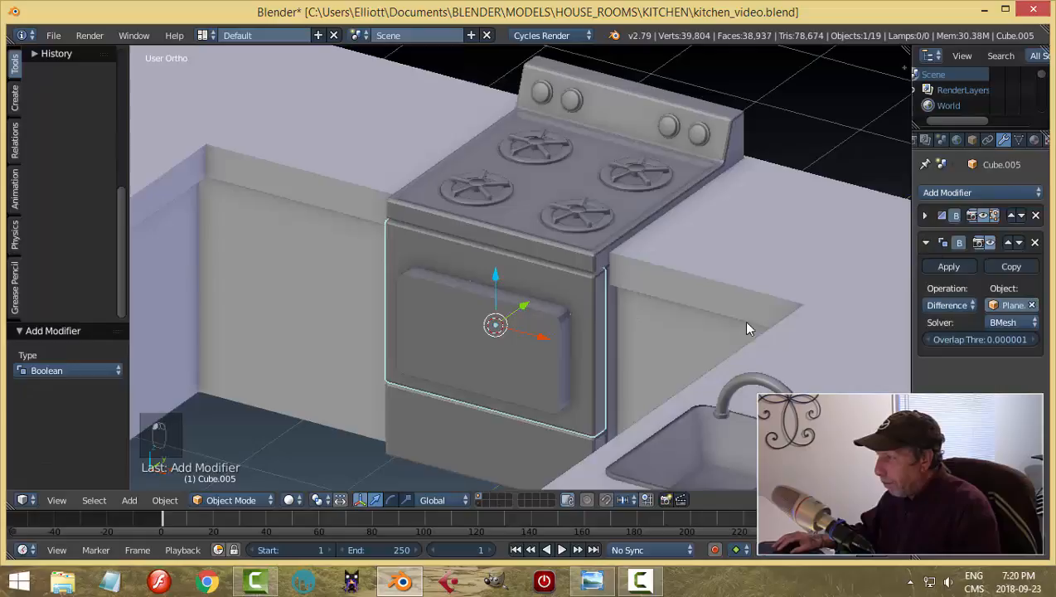
left_click(948, 266)
Step: Hide the rounded cutter block and save the file
right_click(547, 377)
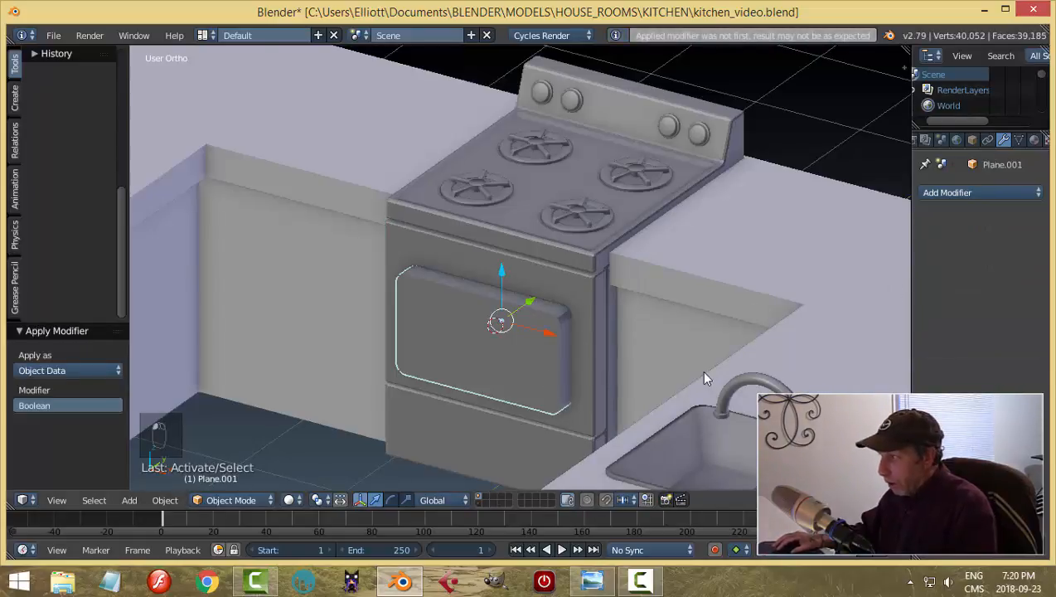
key("h")
middle_click_drag(701, 378, 603, 313)
key("ctrl+s")
Step: Open the oven door's mesh in Edit Mode with edge selection active
right_click(651, 315)
key("Tab")
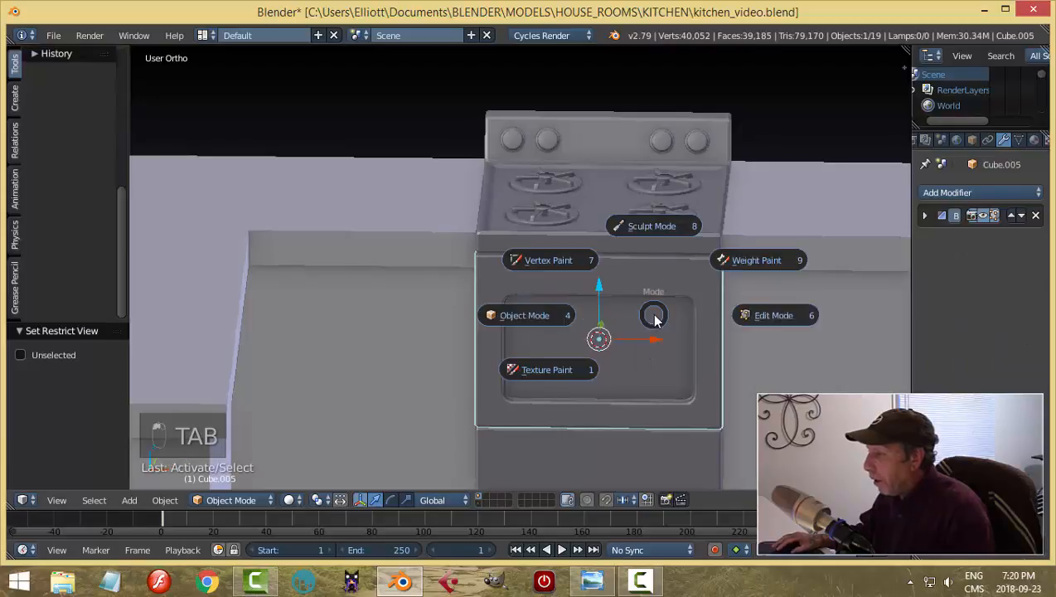
left_click(762, 316)
scroll(640, 329, "up", 3)
key("ctrl+Tab")
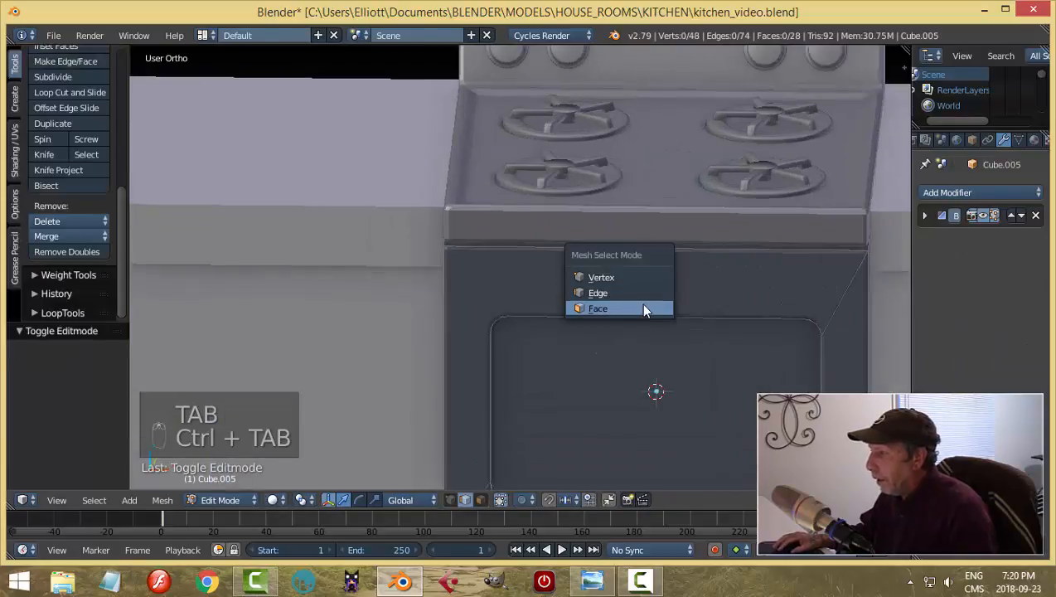
left_click(640, 305)
key("ctrl+Tab")
left_click(619, 287)
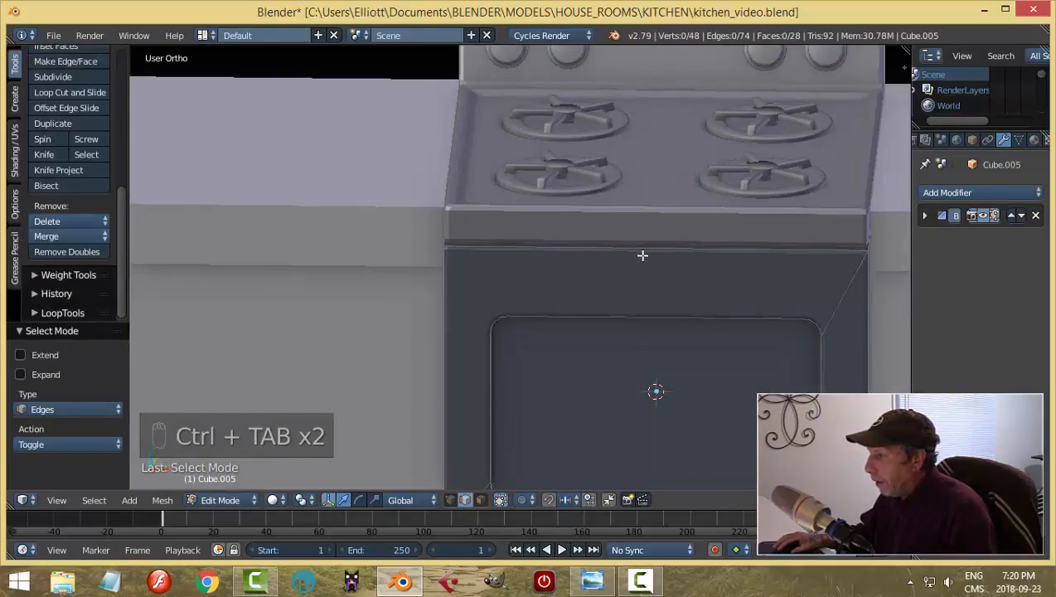
Step: Snap the 3D cursor to the oven door's top front edge and return to Object Mode
right_click(645, 250)
scroll(671, 325, "down", 5)
middle_click_drag(662, 332, 622, 335)
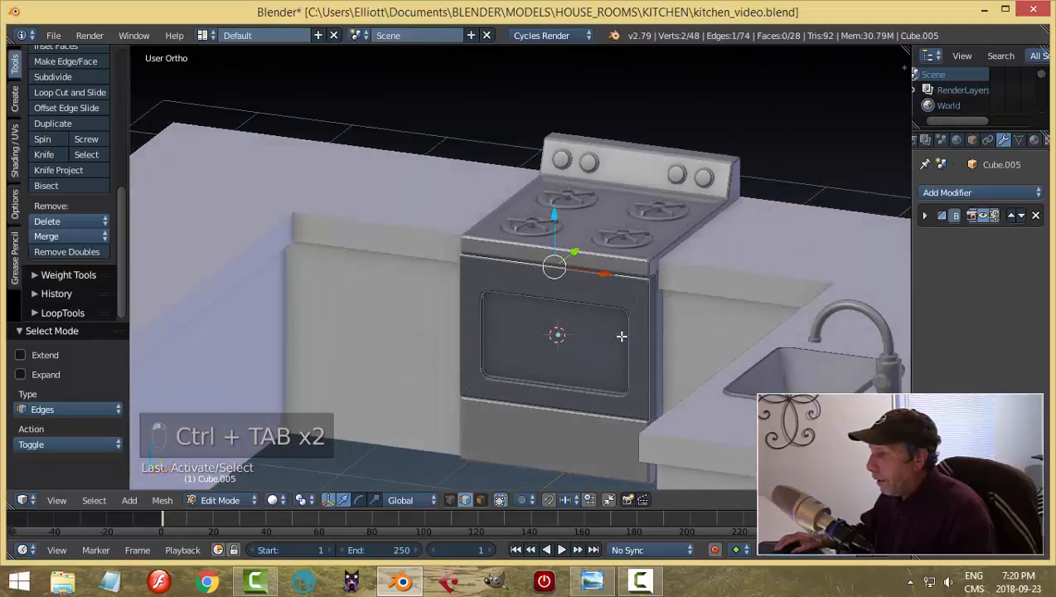
key("shift+s")
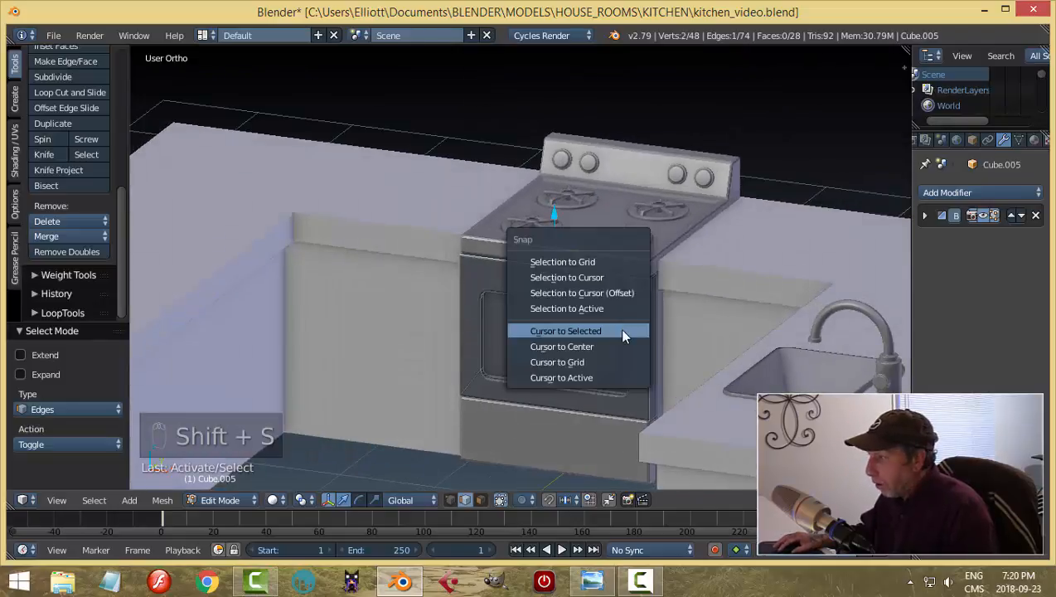
left_click(622, 331)
key("a")
key("Tab")
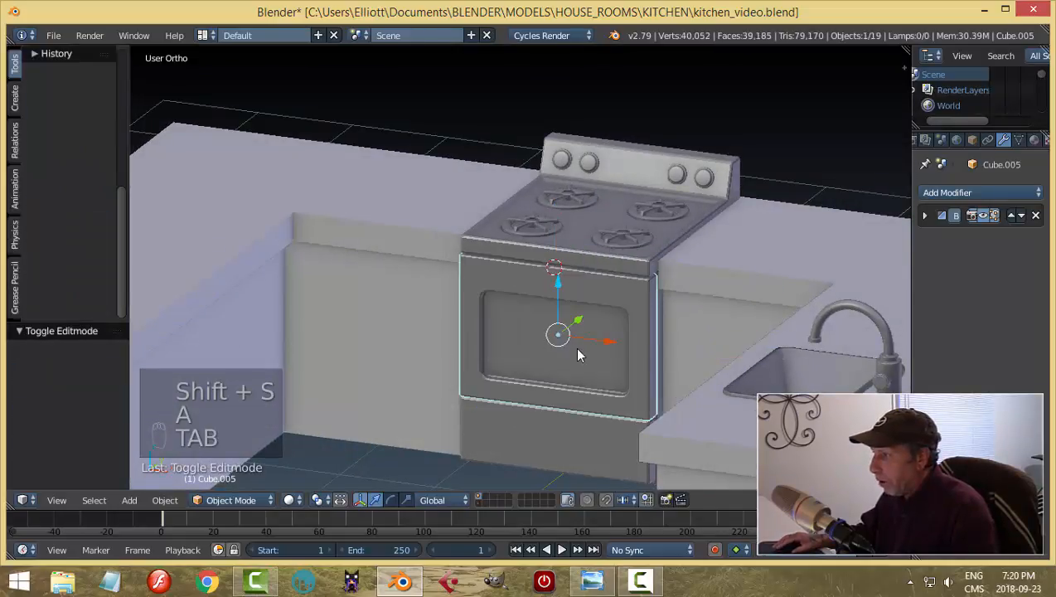
Step: Add a mesh cube at the 3D cursor and scale its geometry in Edit Mode by about 0.041
scroll(575, 356, "down", 3)
middle_click_drag(576, 355, 628, 363)
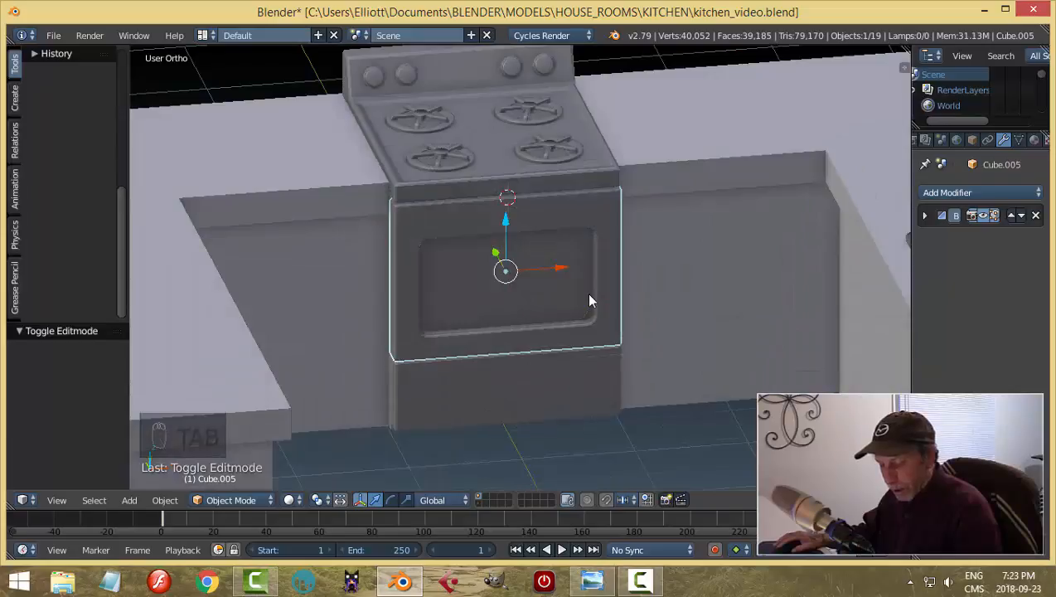
key("shift+a")
mouse_move(589, 297)
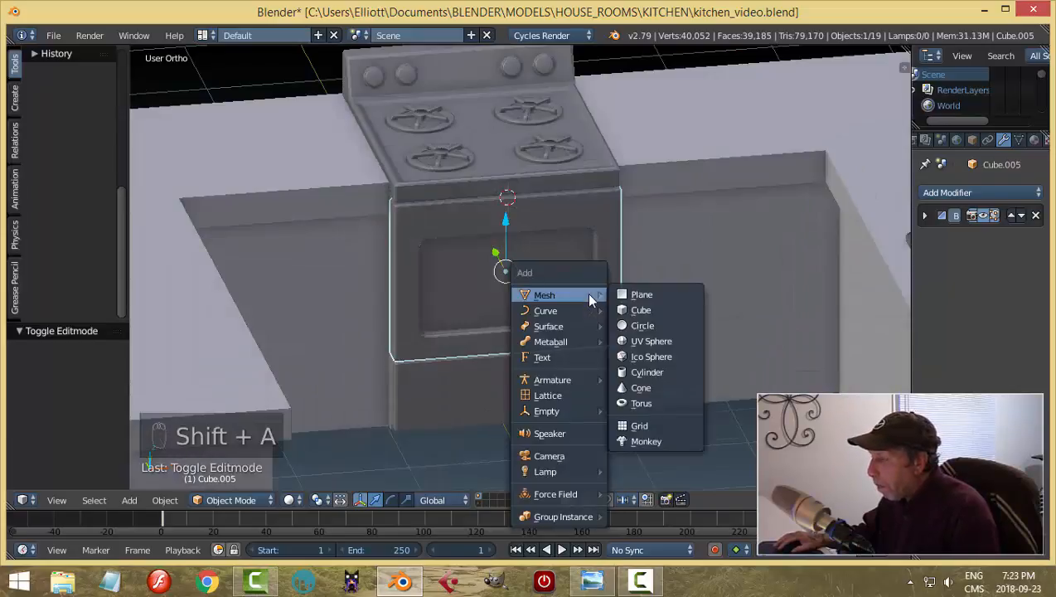
left_click(642, 310)
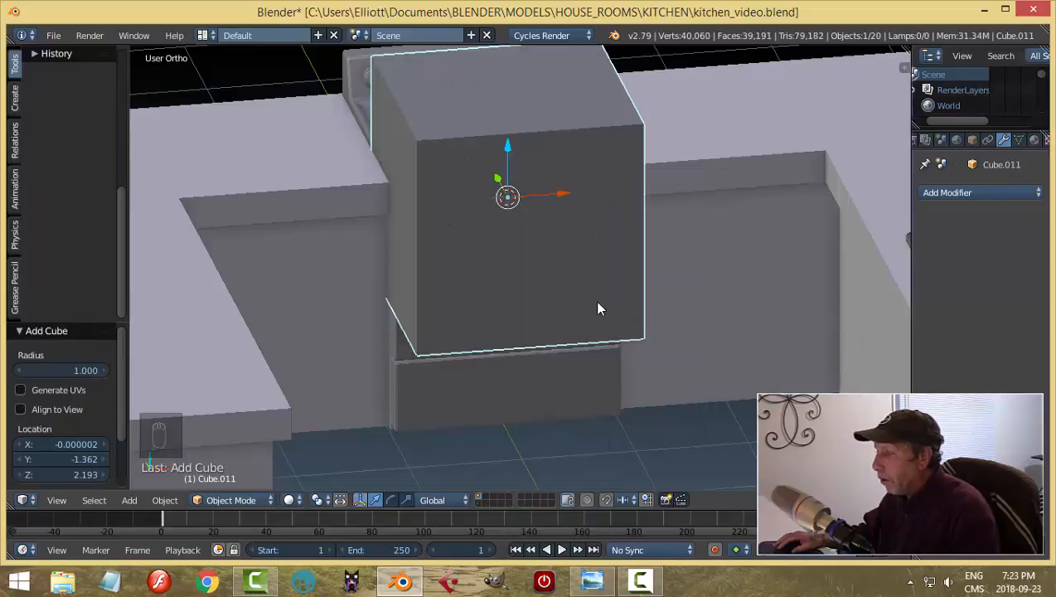
key("Tab")
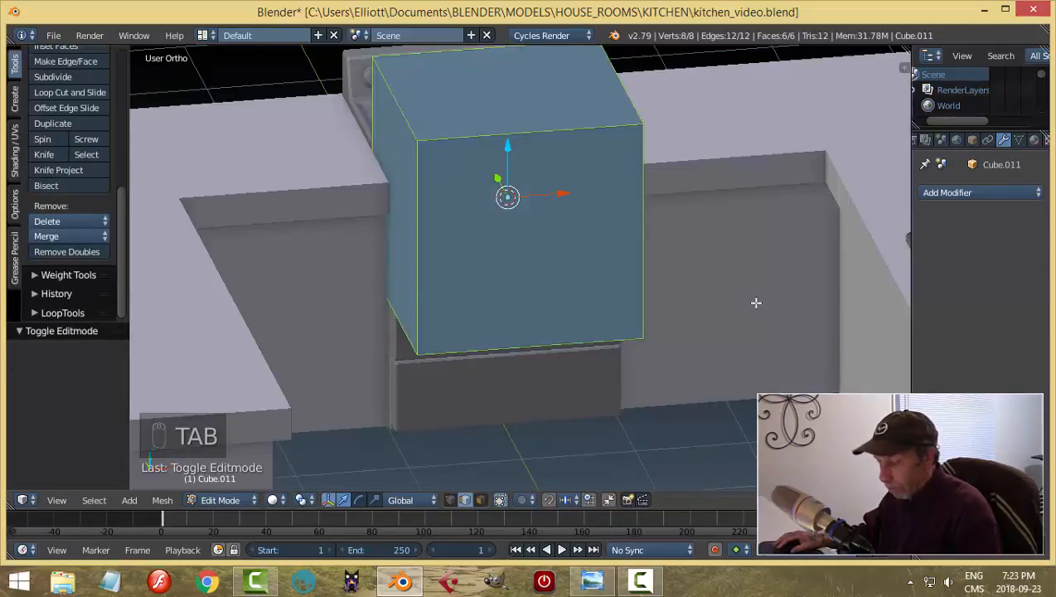
key("s")
left_click(506, 207)
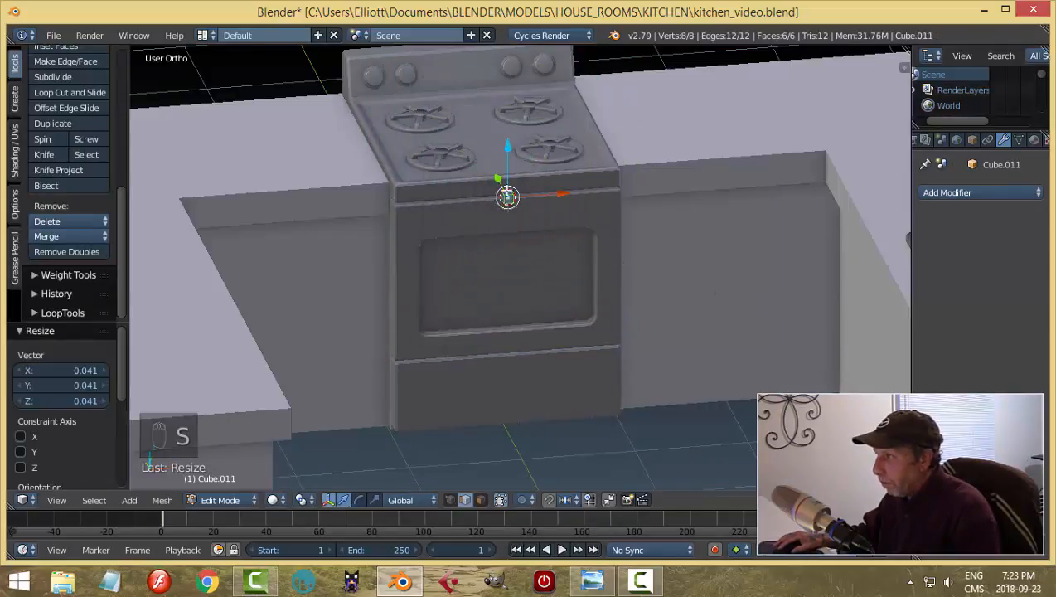
Step: Lower the cube's geometry 0.152 along Z, enlarge it by 1.43, and stretch it along X into a horizontal handle bar
left_click_drag(507, 146, 506, 163)
key("s")
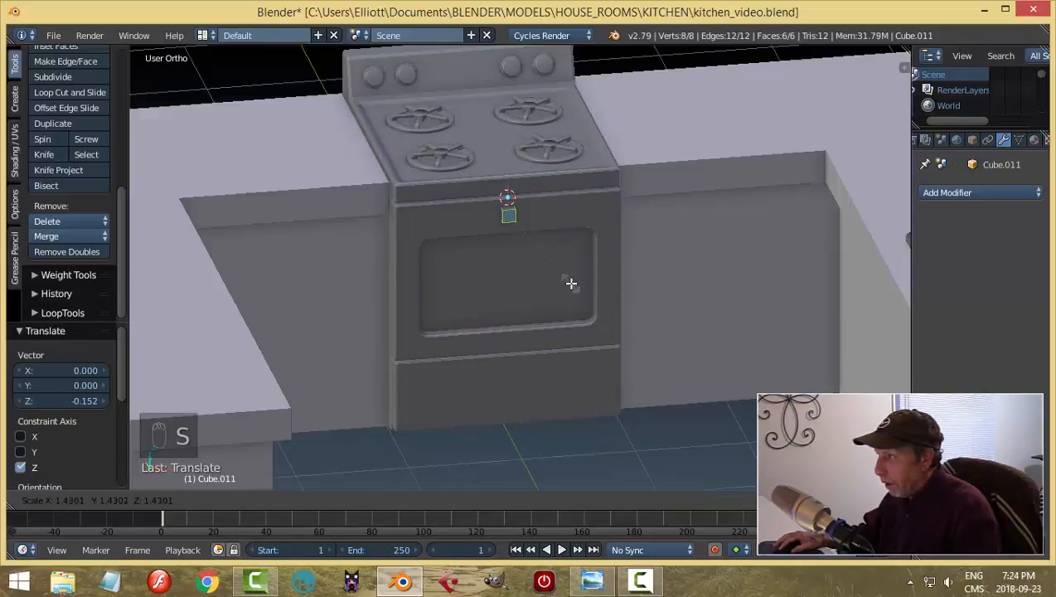
left_click(571, 284)
middle_click_drag(571, 283, 631, 282)
key("s")
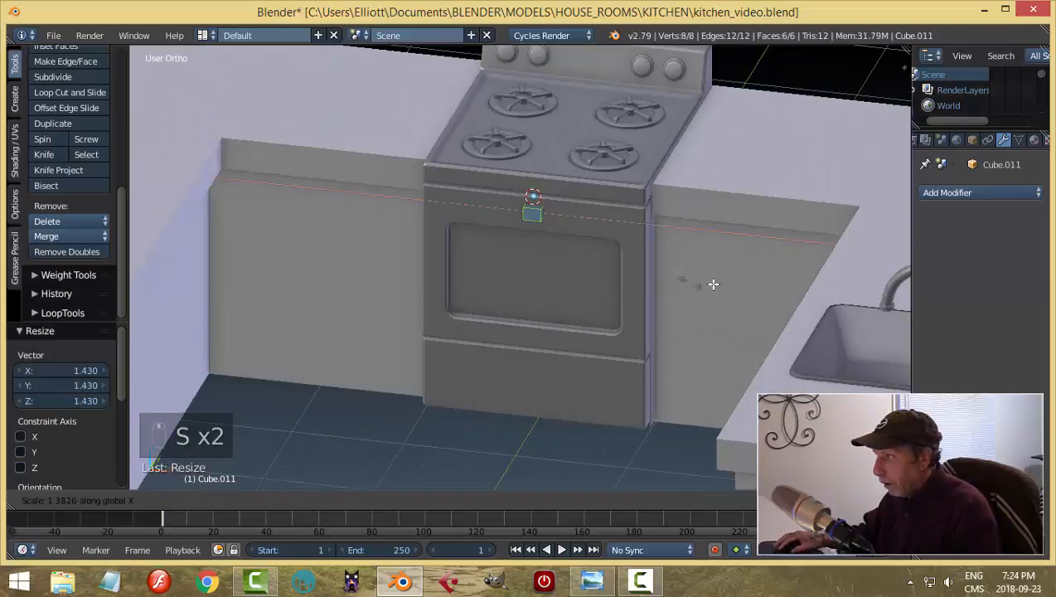
left_click(526, 320)
middle_click_drag(525, 320, 538, 303)
Step: Move the bar -0.284 along Y in front of the oven door and thin it along Y by 0.599
left_click_drag(609, 193, 588, 217)
middle_click_drag(588, 217, 689, 239)
key("s")
key("y")
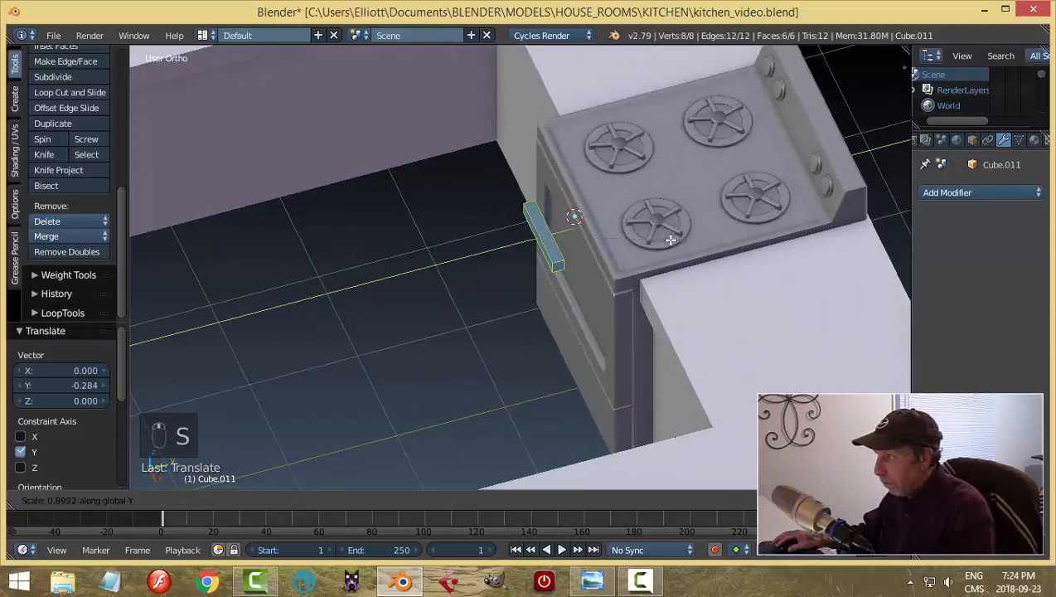
left_click(631, 242)
middle_click_drag(499, 279, 698, 256)
key("KP_Decimal")
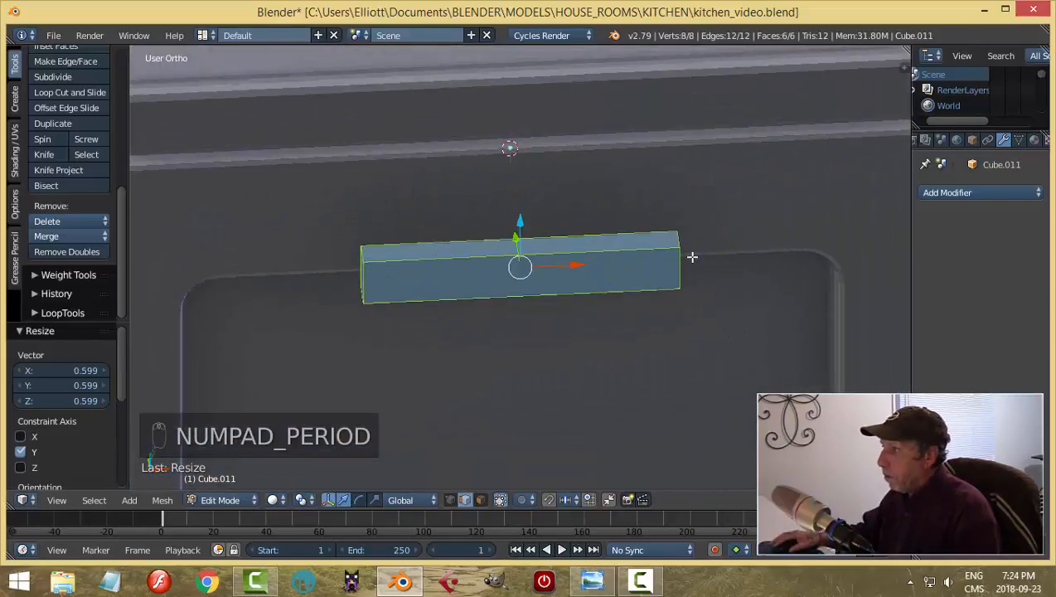
Step: Cut two vertical edge loops across the bar and spread them toward its ends along X by 2.292
key("ctrl+r")
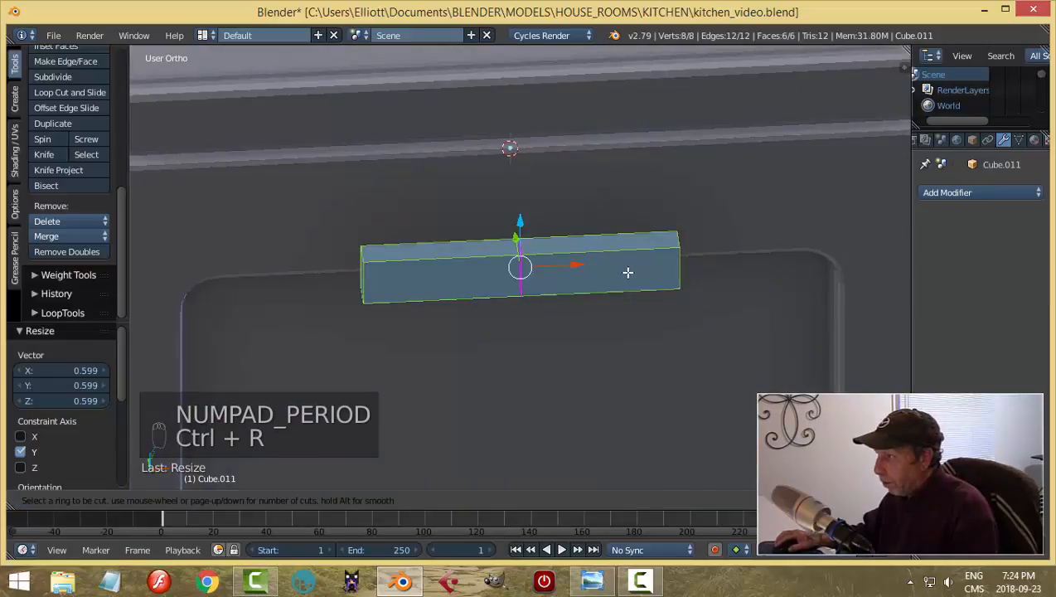
scroll(628, 272, "up", 1)
left_click(599, 281)
key("s")
key("x")
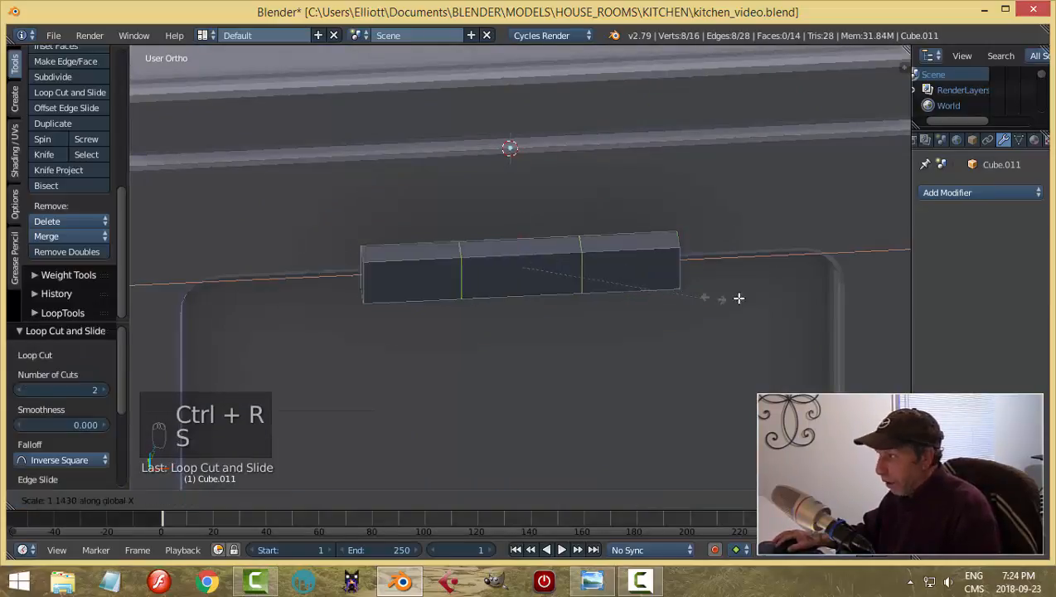
left_click(893, 290)
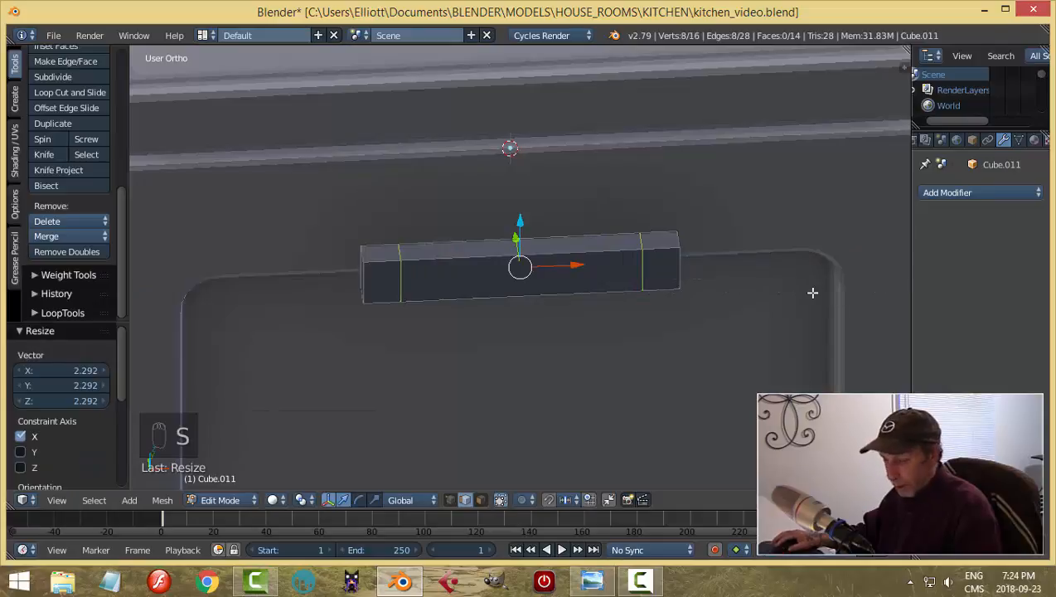
Step: Extrude the two small front faces at the bar's ends outward by 0.070 to form the handle's mounting legs
key("a")
key("ctrl+Tab")
left_click(794, 312)
right_click(662, 269)
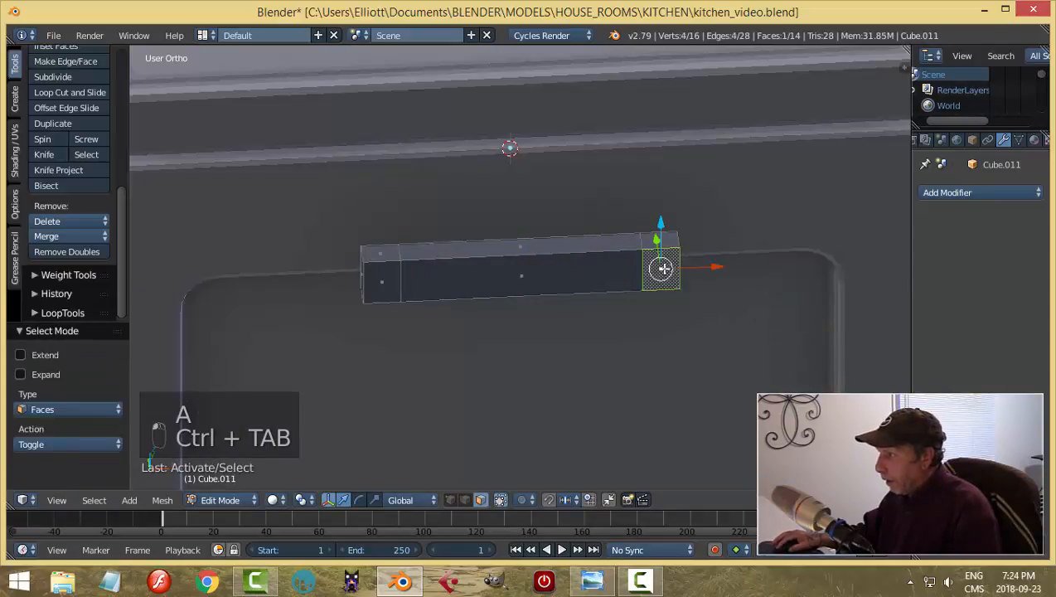
right_click(390, 275, "shift")
scroll(654, 279, "down", 3)
middle_click_drag(655, 279, 597, 298)
key("e")
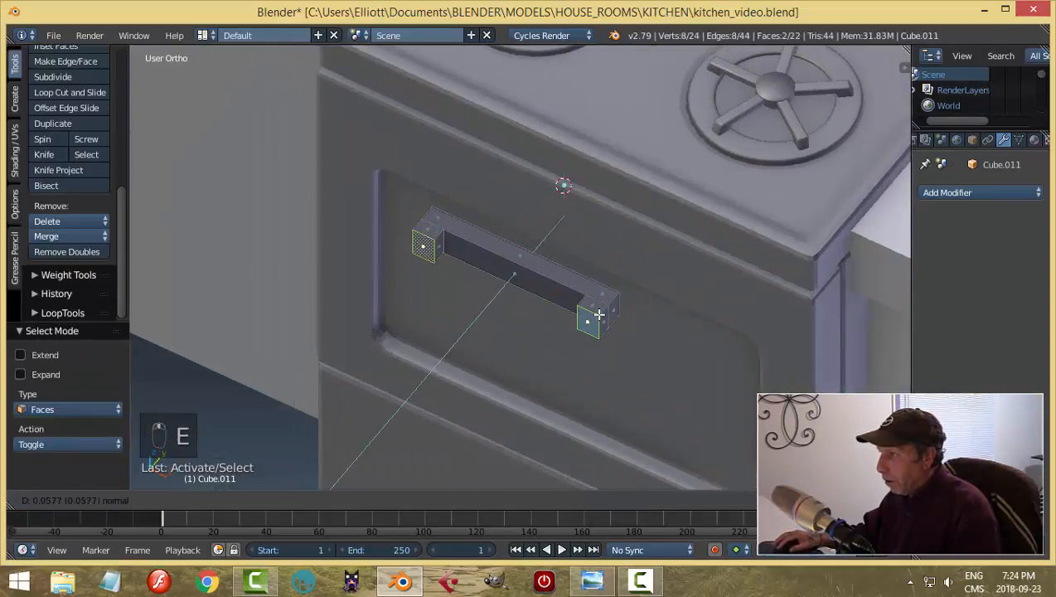
left_click(592, 315)
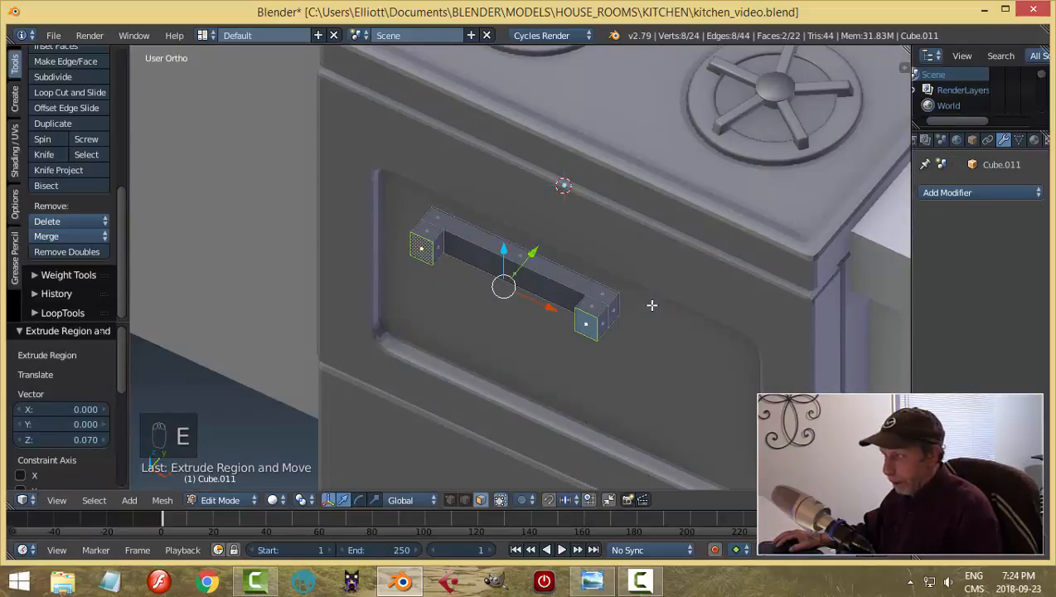
Step: Delete the end faces of both handle legs
key("a")
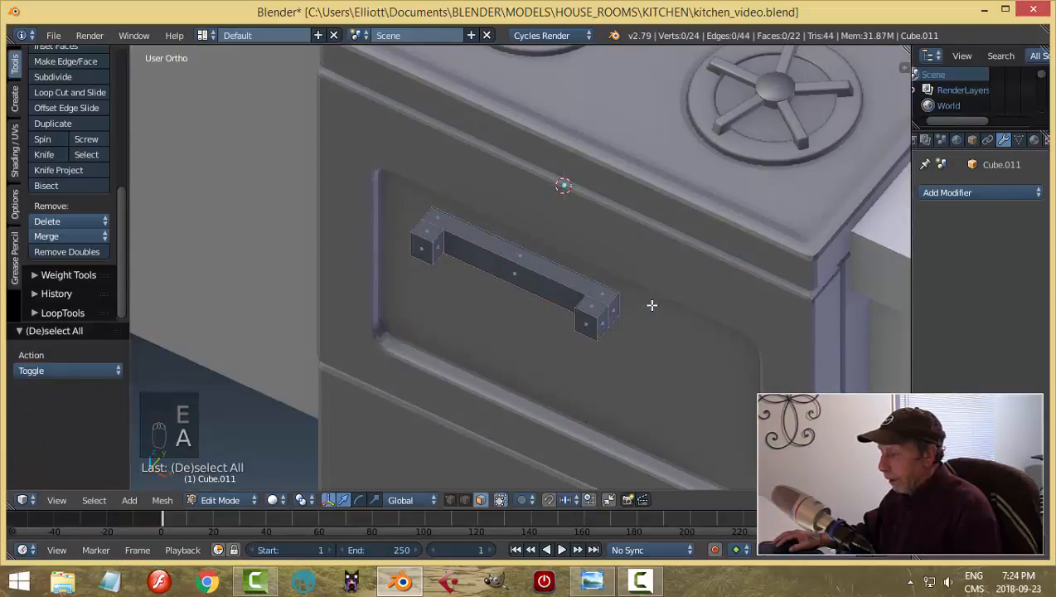
right_click(590, 334)
right_click(419, 254, "shift")
key("x")
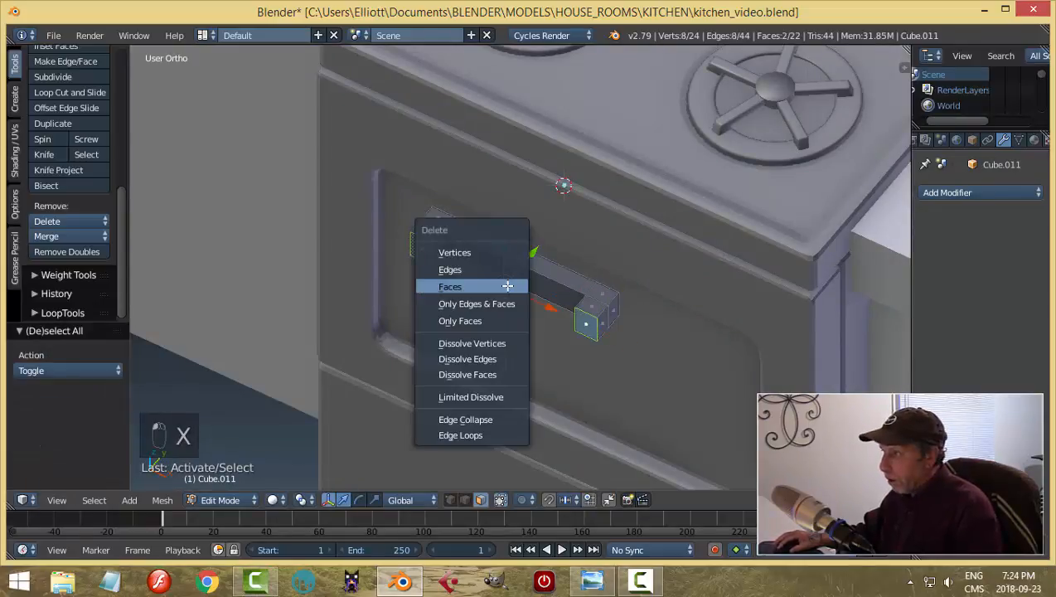
left_click(504, 285)
Step: Return to Object Mode and set the handle's origin to its geometry
key("Tab")
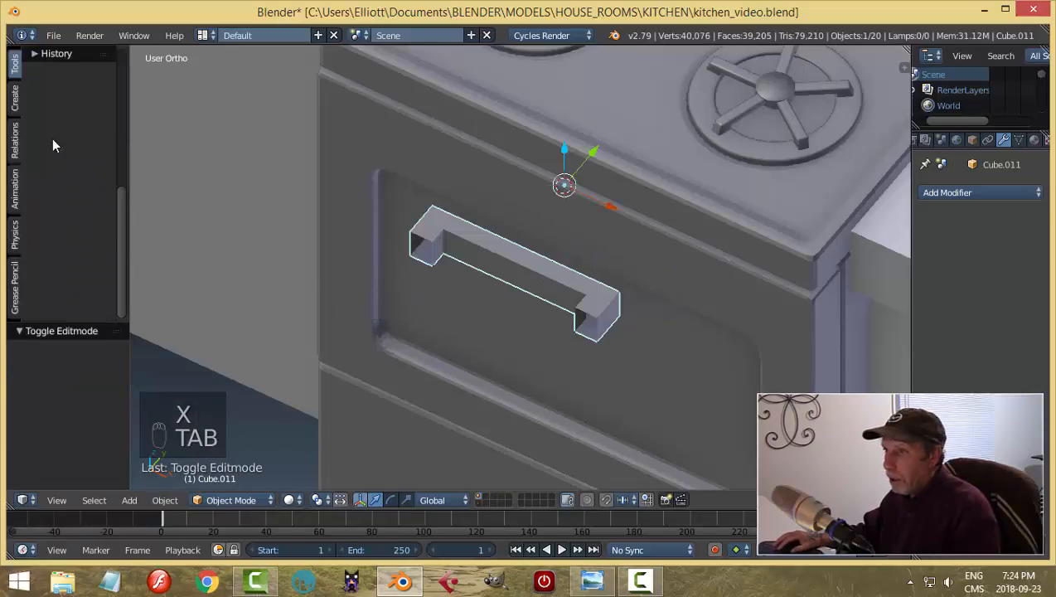
scroll(52, 146, "up", 5)
left_click(54, 87)
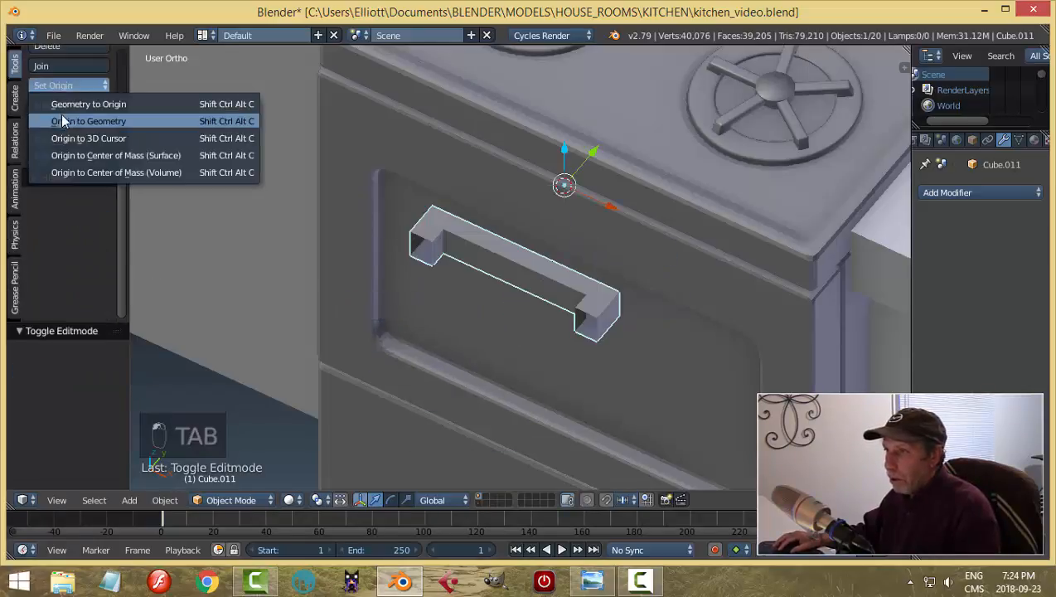
left_click(63, 121)
Step: Rotate the handle 180° about X and move it 0.257 along Y so its legs meet the oven door
middle_click_drag(617, 288, 559, 287)
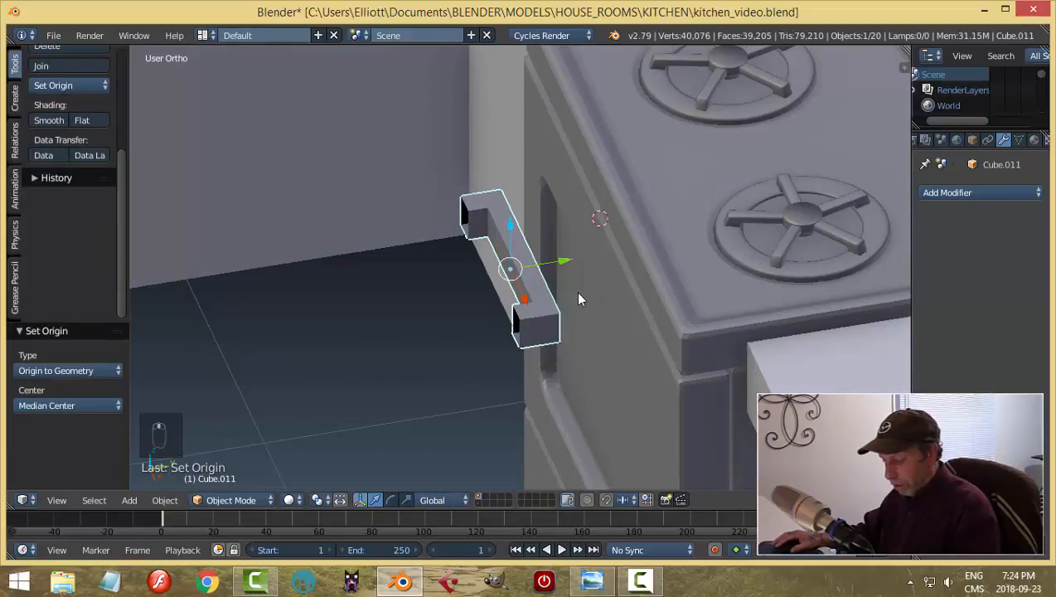
type("rx18")
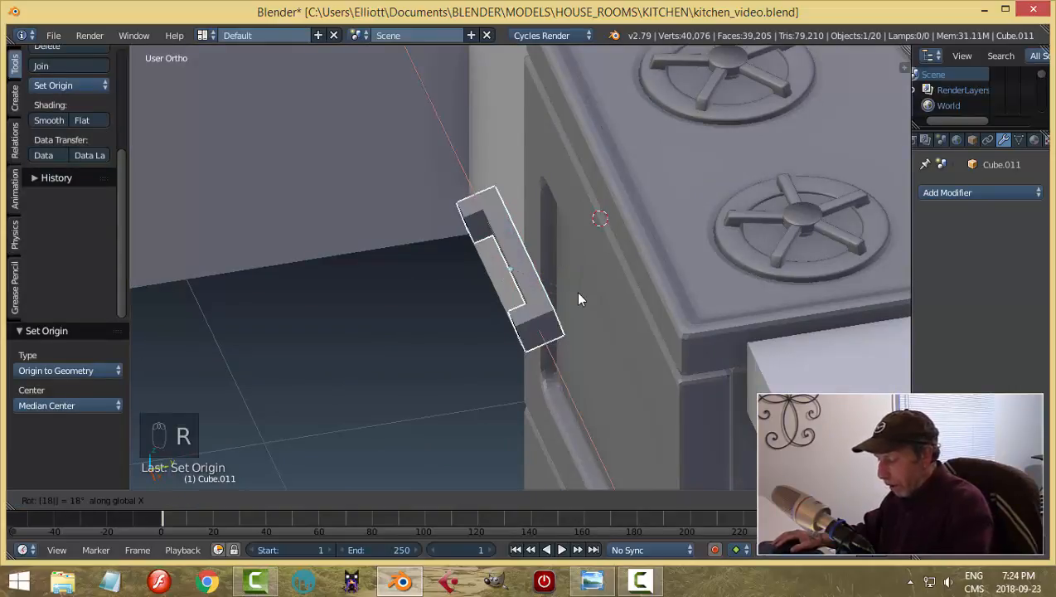
type("0")
key("Return")
key("g")
key("y")
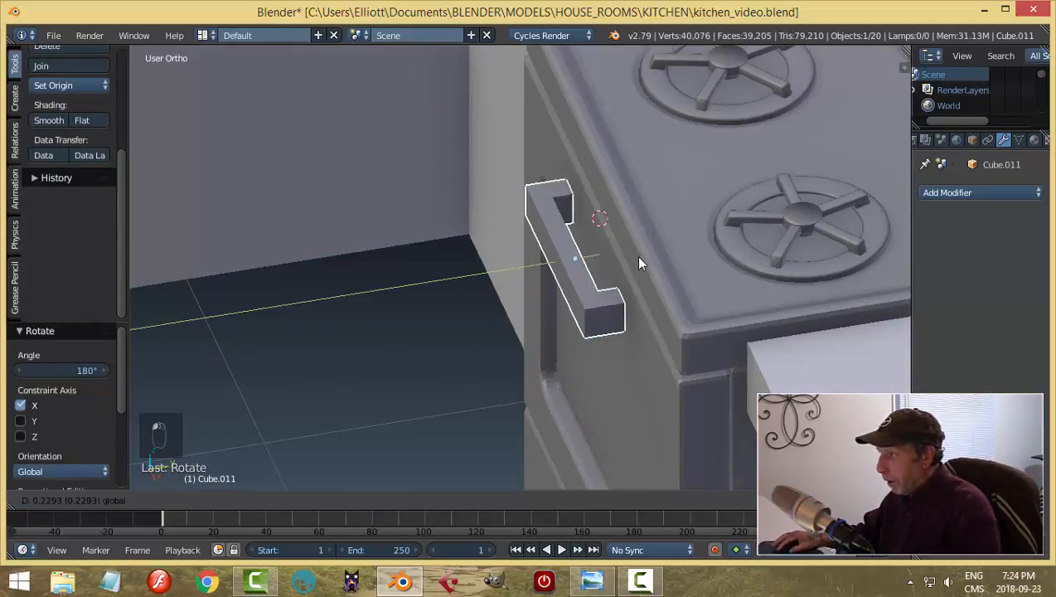
left_click(642, 255)
middle_click_drag(614, 359, 741, 284)
scroll(634, 300, "down", 3)
middle_click_drag(594, 312, 679, 355)
Step: Scale all the handle's geometry by 0.645 along Z and lengthen it along X by about 1.19
key("Tab")
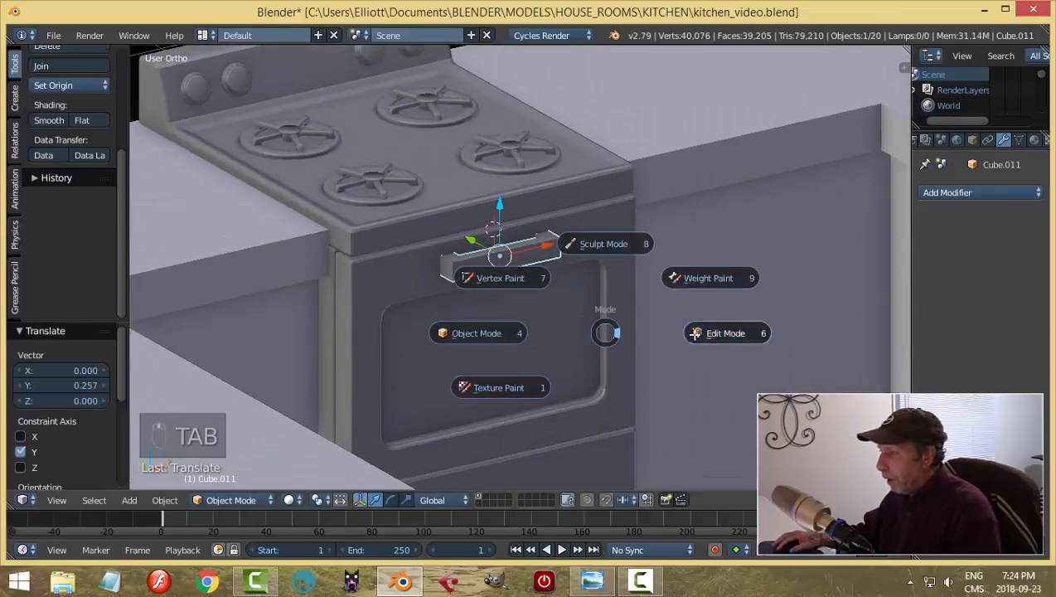
left_click(655, 334)
key("a")
key("a")
key("s")
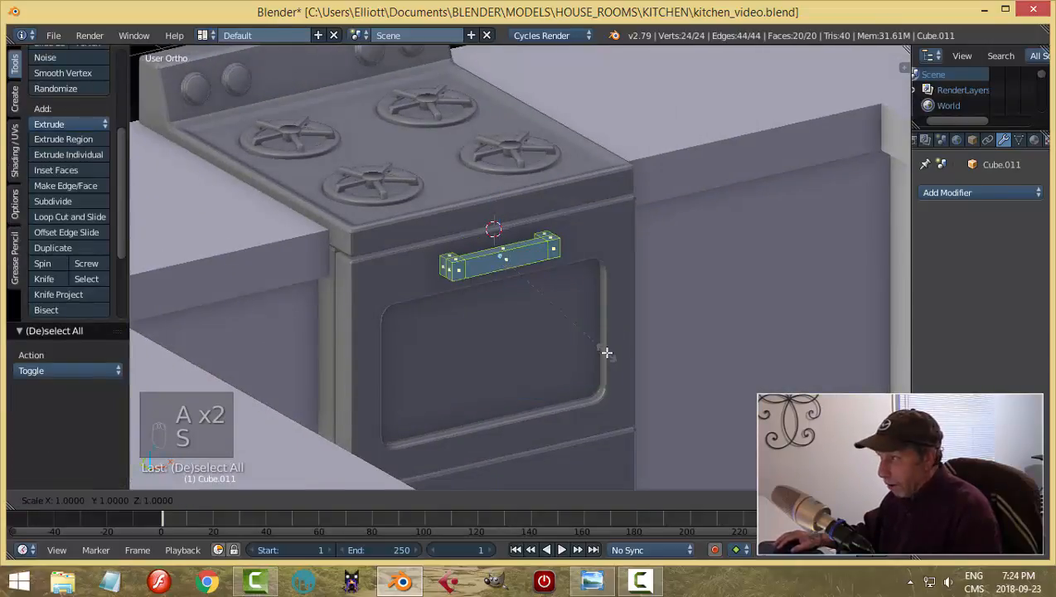
key("z")
left_click(570, 323)
key("s")
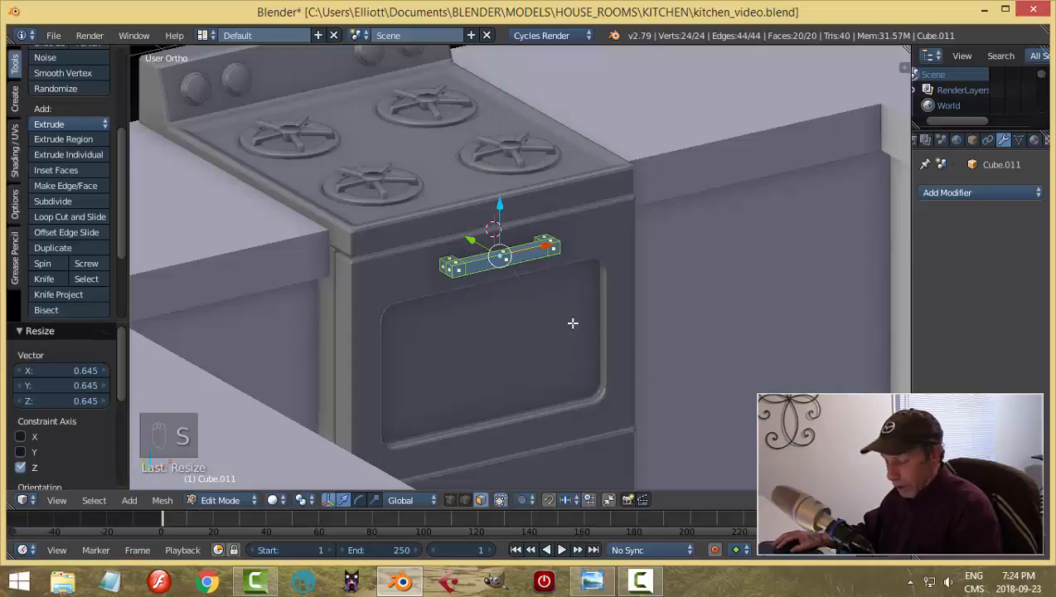
key("s")
key("x")
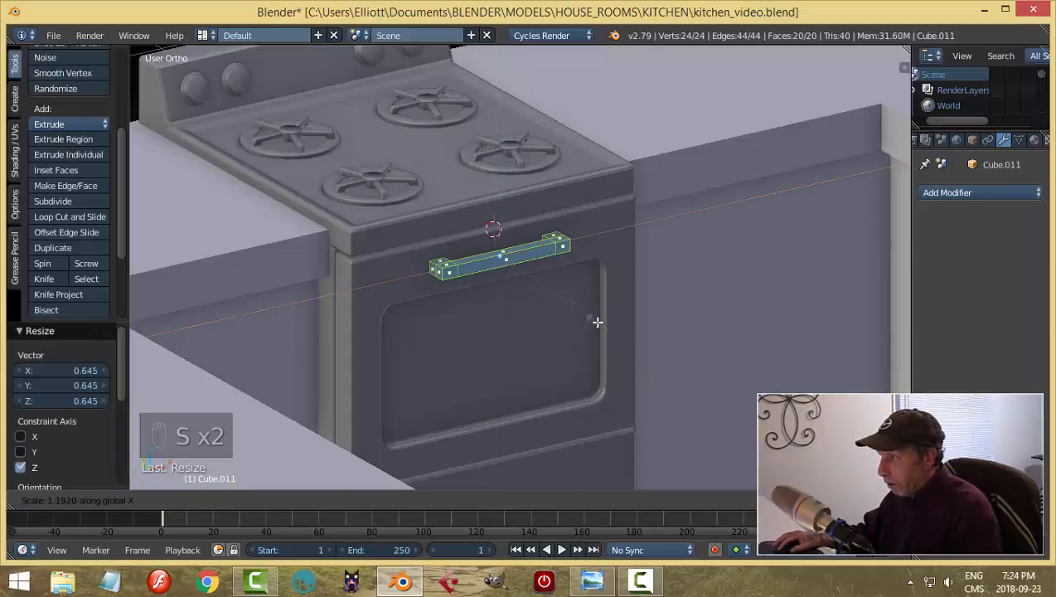
left_click(596, 321)
Step: Give the handle a Bevel modifier with width 0.0150 and 2 segments, and apply smooth shading
middle_click_drag(594, 324, 799, 301)
scroll(590, 358, "up", 2)
key("Tab")
left_click(443, 340)
scroll(575, 337, "down", 2)
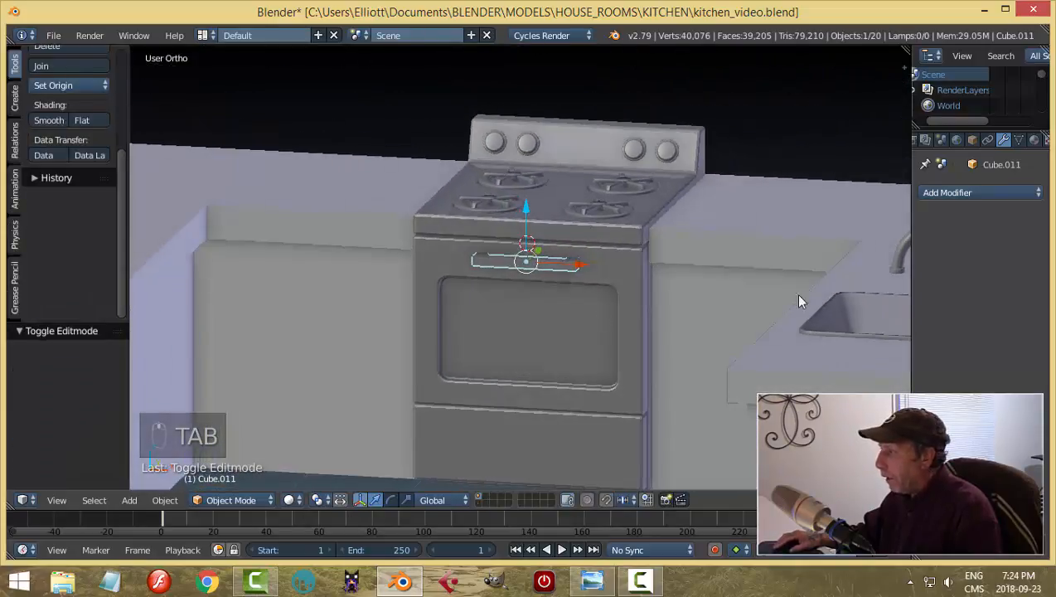
left_click(953, 196)
left_click(704, 244)
scroll(587, 330, "up", 2)
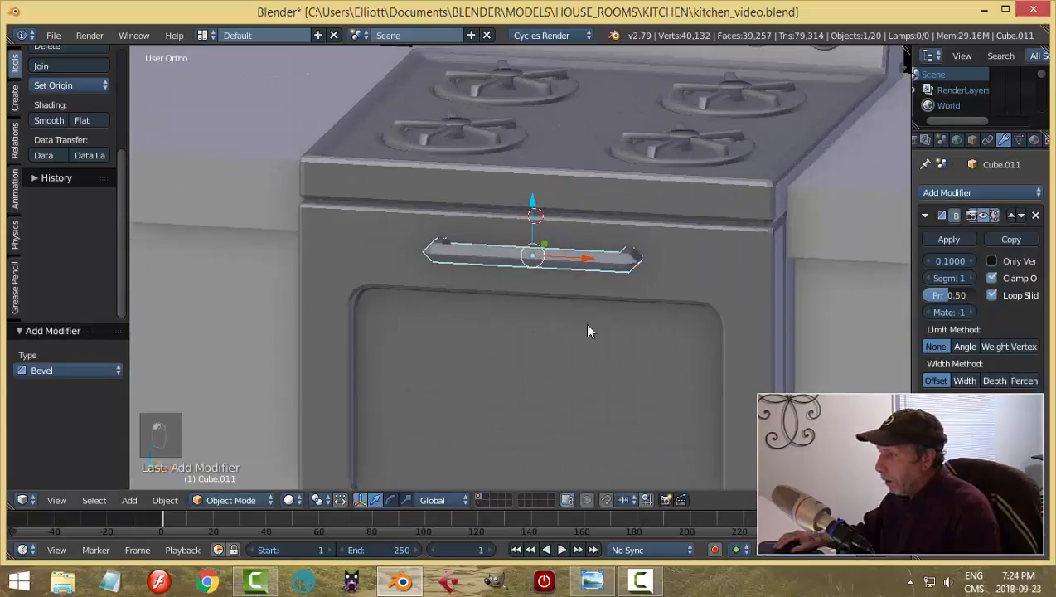
left_click(969, 278)
left_click_drag(964, 262, 951, 262)
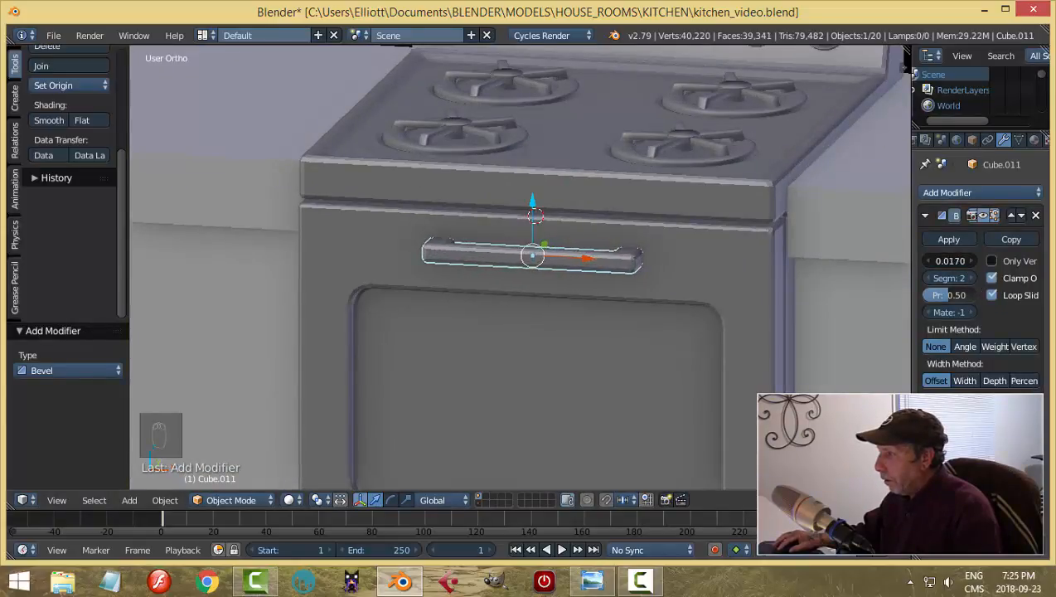
left_click(47, 122)
scroll(507, 347, "up", 3)
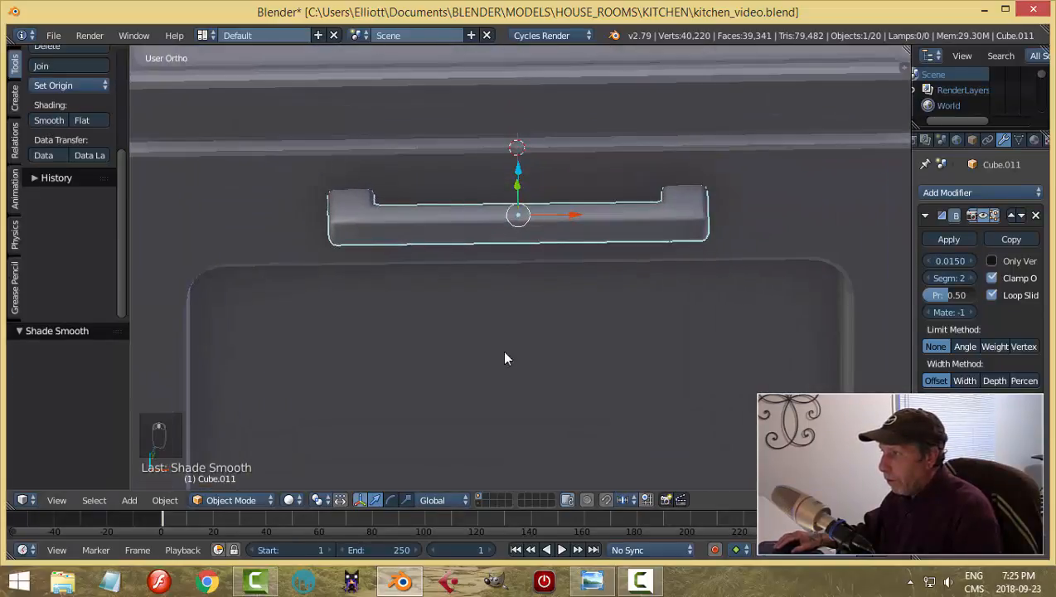
Step: Add a vertical supporting edge loop close to the outer edge of each handle leg
key("Tab")
scroll(419, 266, "up", 2)
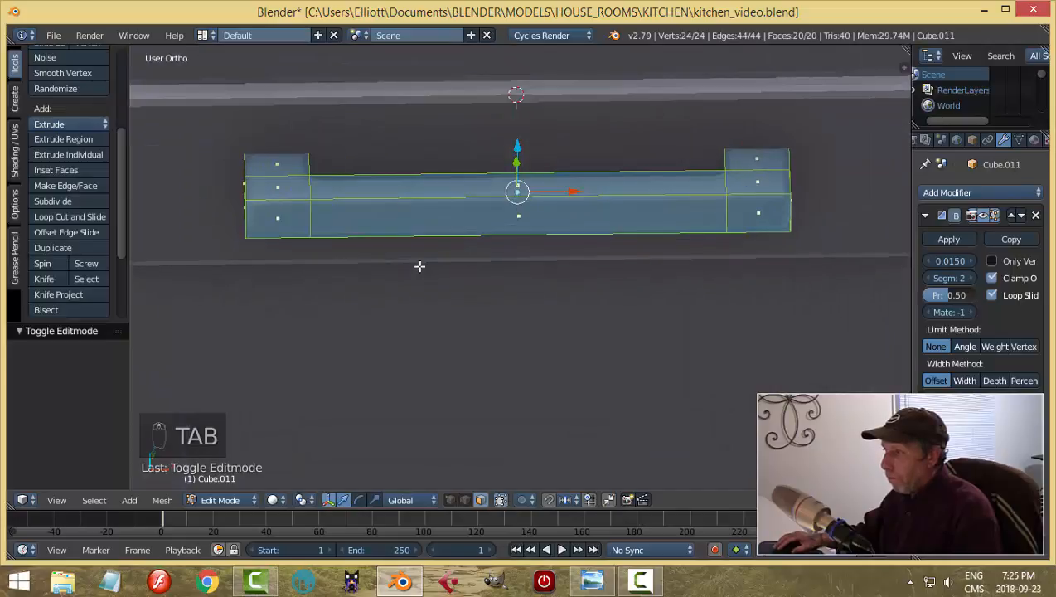
key("ctrl+r")
left_click(319, 213)
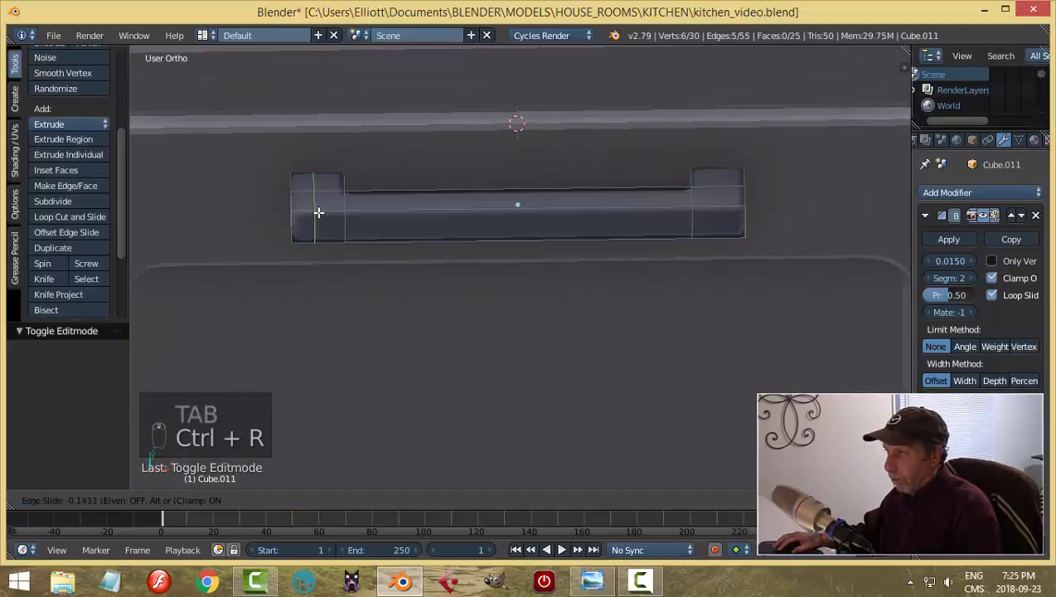
left_click(312, 213)
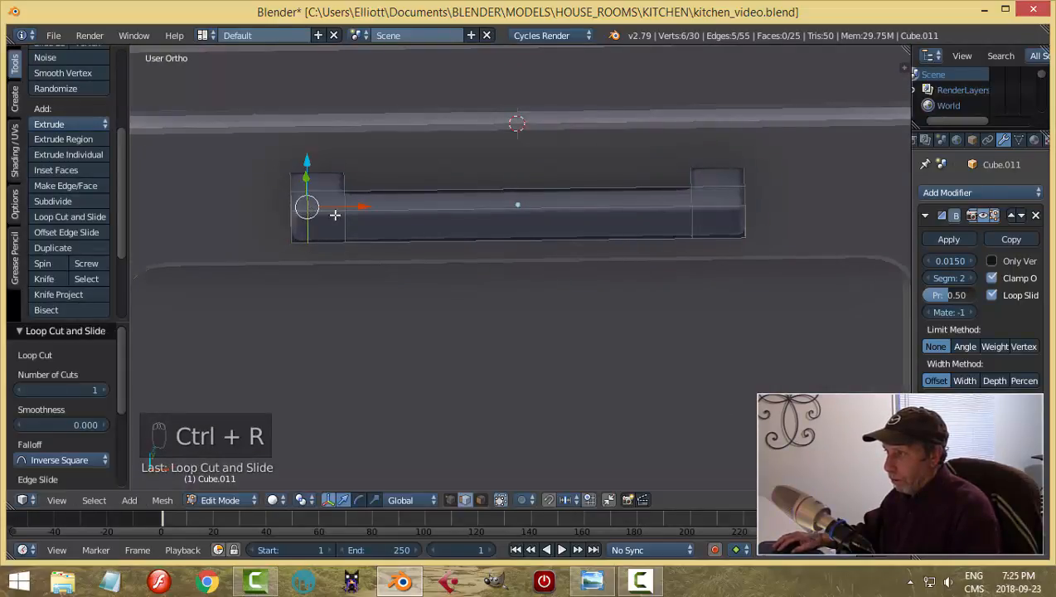
key("ctrl+r")
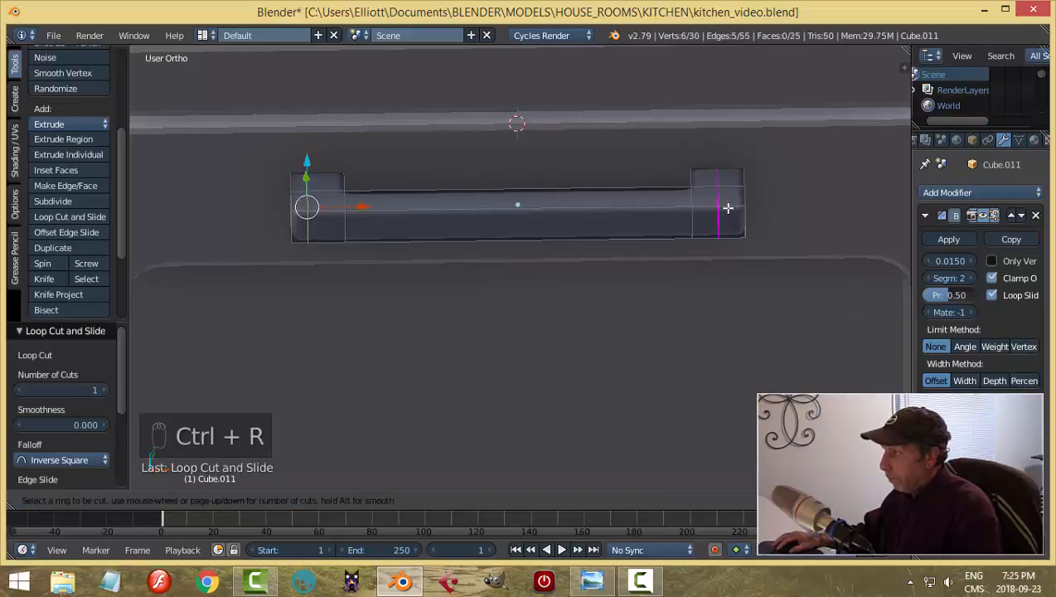
left_click(727, 208)
left_click(734, 211)
Step: Cut two edge loops in the handle's middle section and spread them along X by about 2.72 toward the legs
key("ctrl+r")
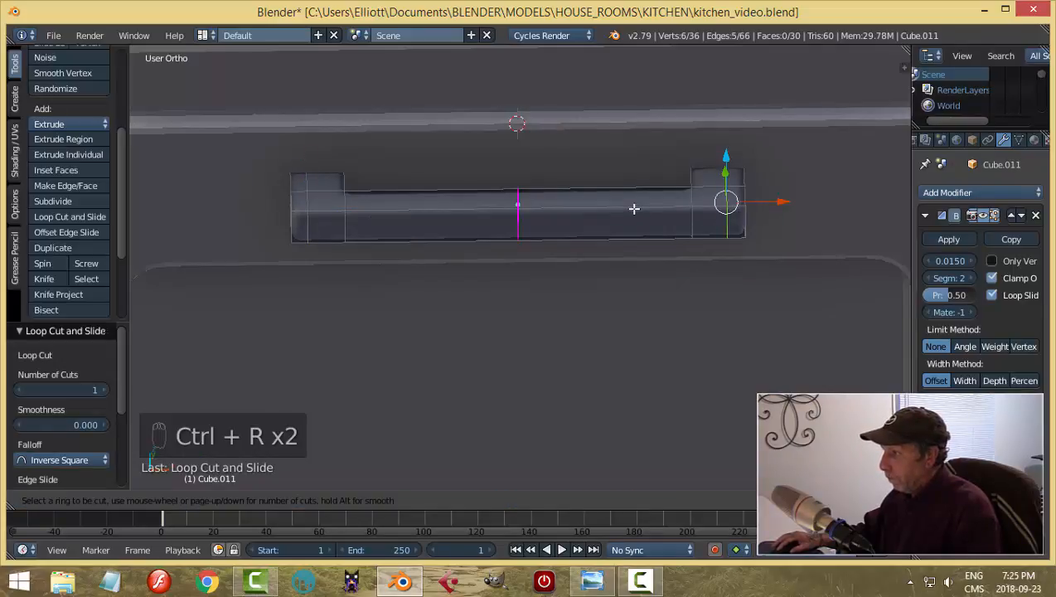
scroll(633, 208, "up", 1)
left_click(634, 208)
left_click(632, 208)
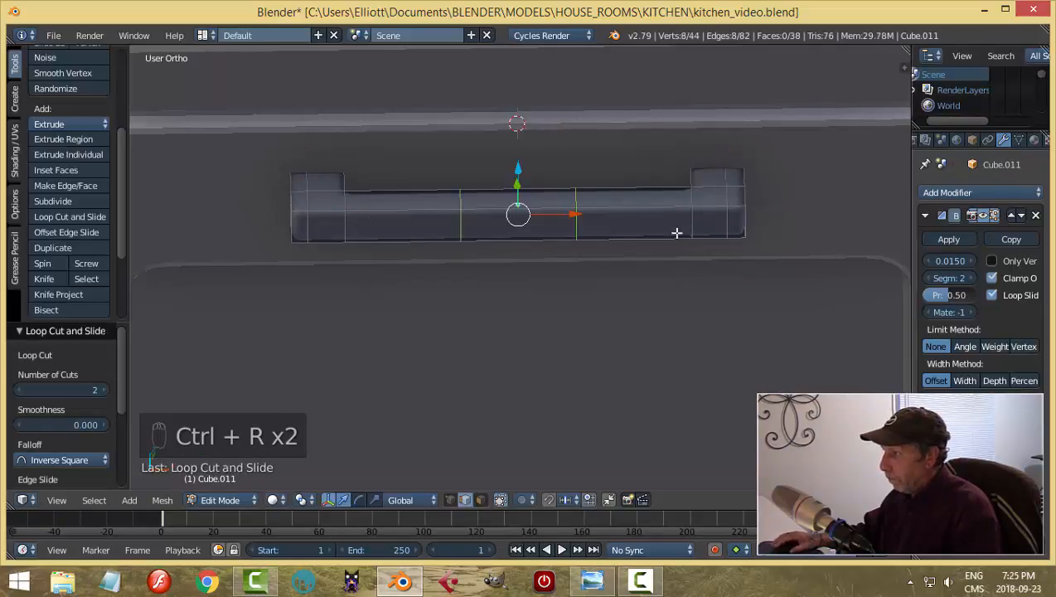
key("s")
key("x")
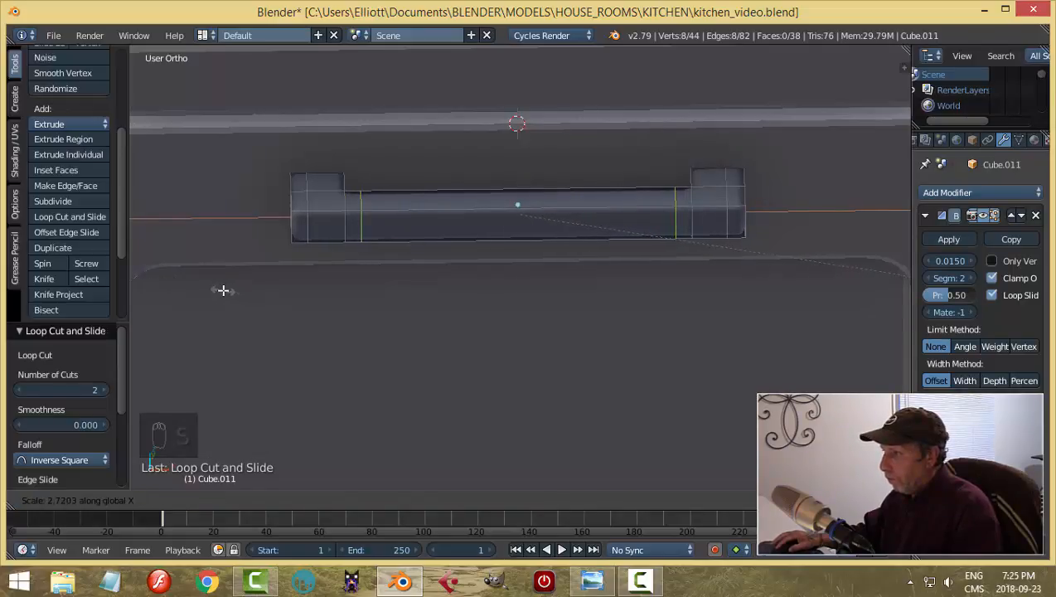
left_click(223, 290)
key("Tab")
left_click(228, 321)
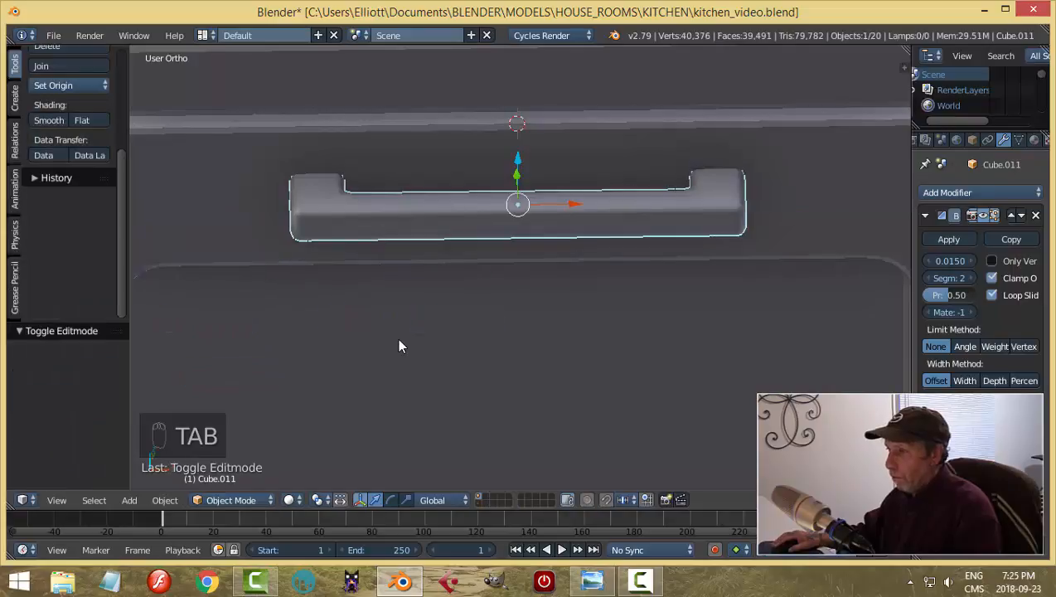
Step: Duplicate the oven door handle, lower the copy by 1.486 along Z onto the bottom drawer, and open its mesh for editing
key("a")
key("a")
scroll(470, 376, "down", 5)
middle_click_drag(472, 379, 565, 353)
scroll(532, 350, "down", 4)
scroll(547, 369, "up", 2)
scroll(547, 369, "down", 2)
key("shift+d")
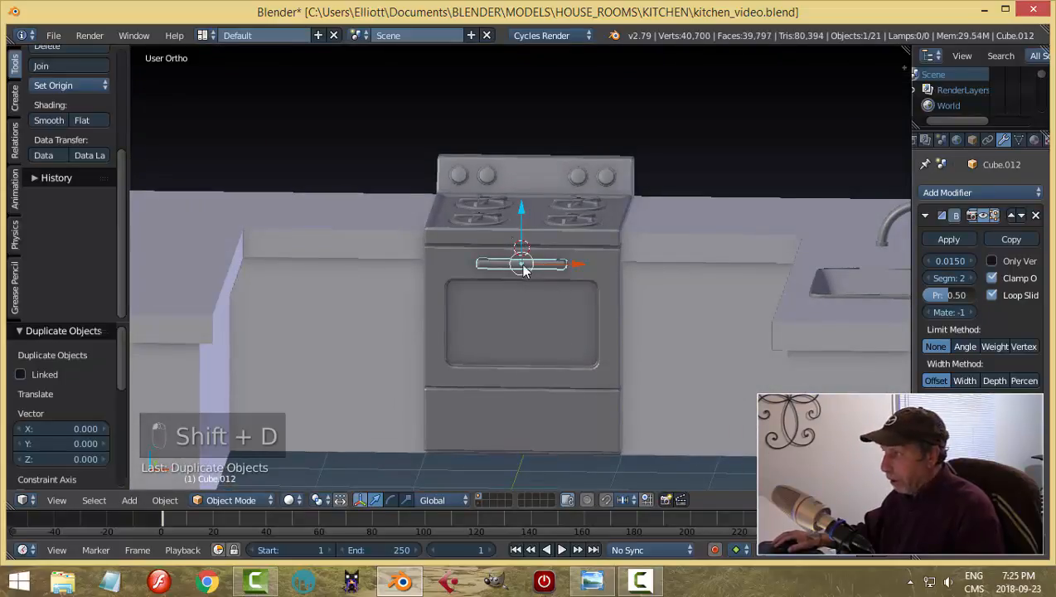
key("z")
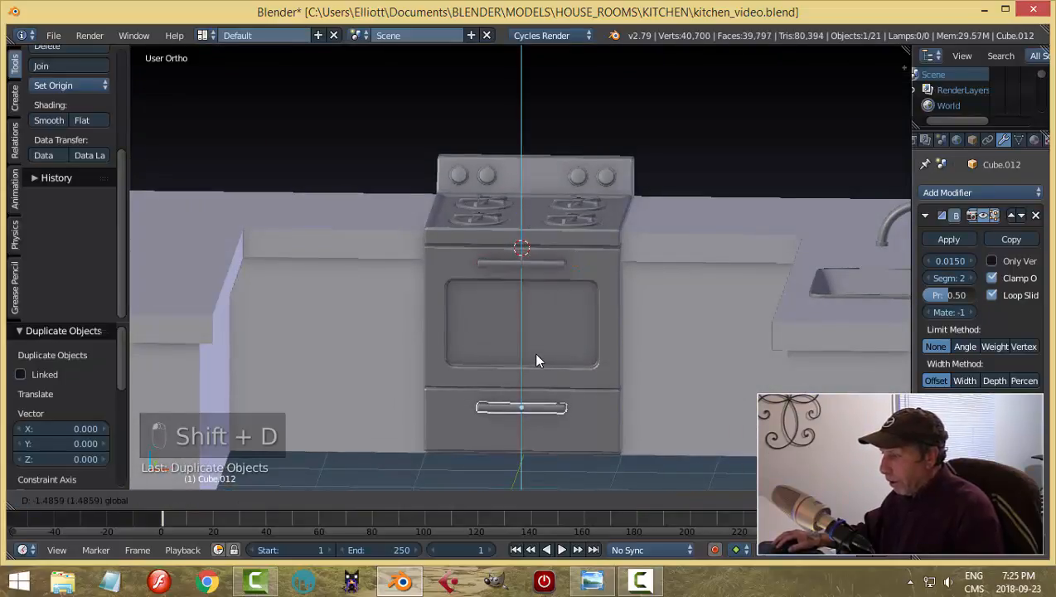
left_click(533, 354)
key("KP_Decimal")
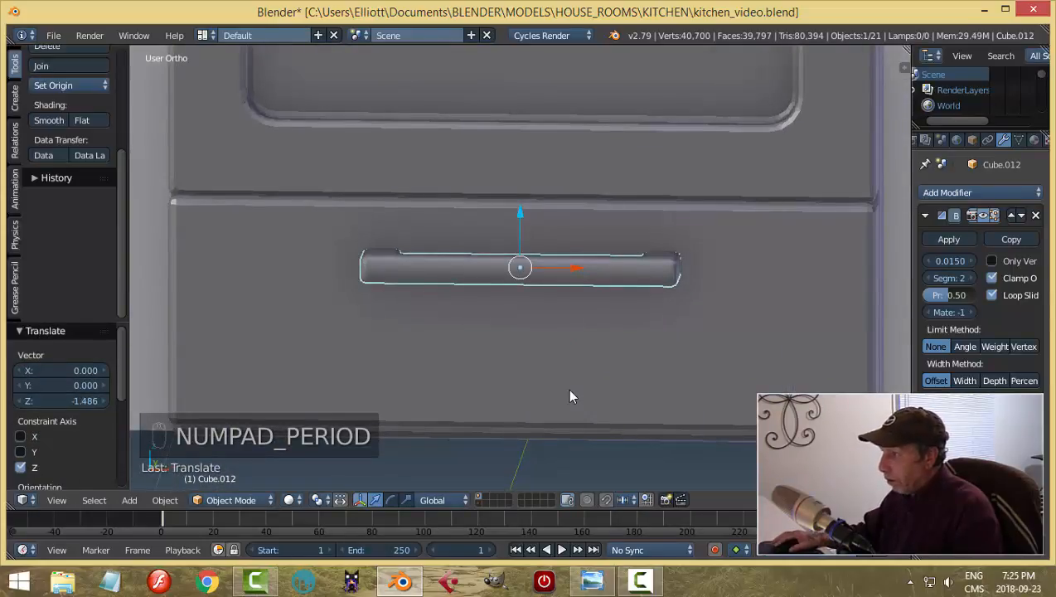
key("Tab")
key("a")
key("a")
key("a")
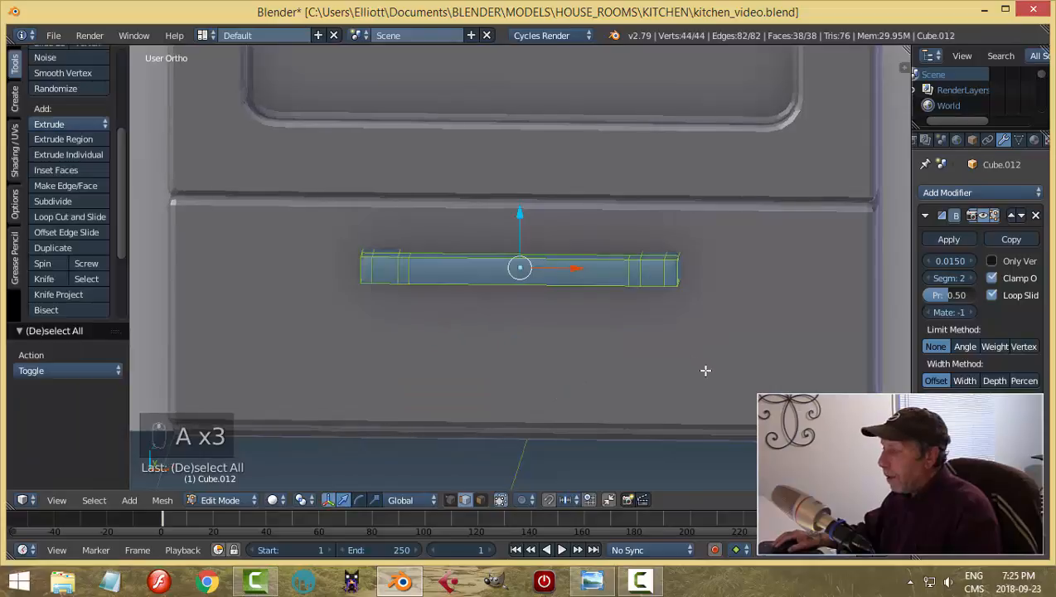
middle_click_drag(704, 370, 706, 387)
key("s")
key("x")
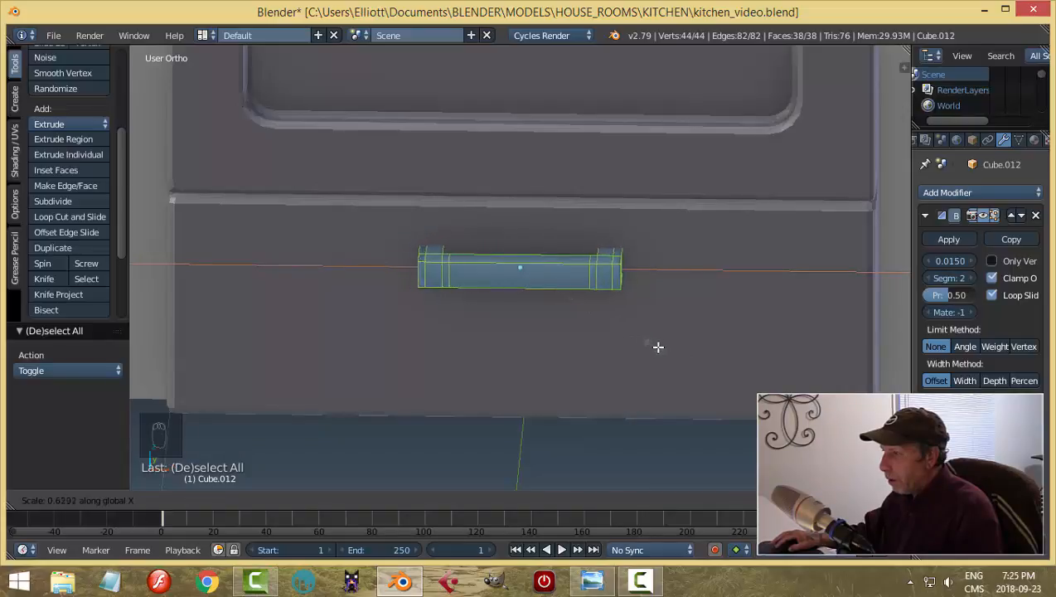
key("Escape")
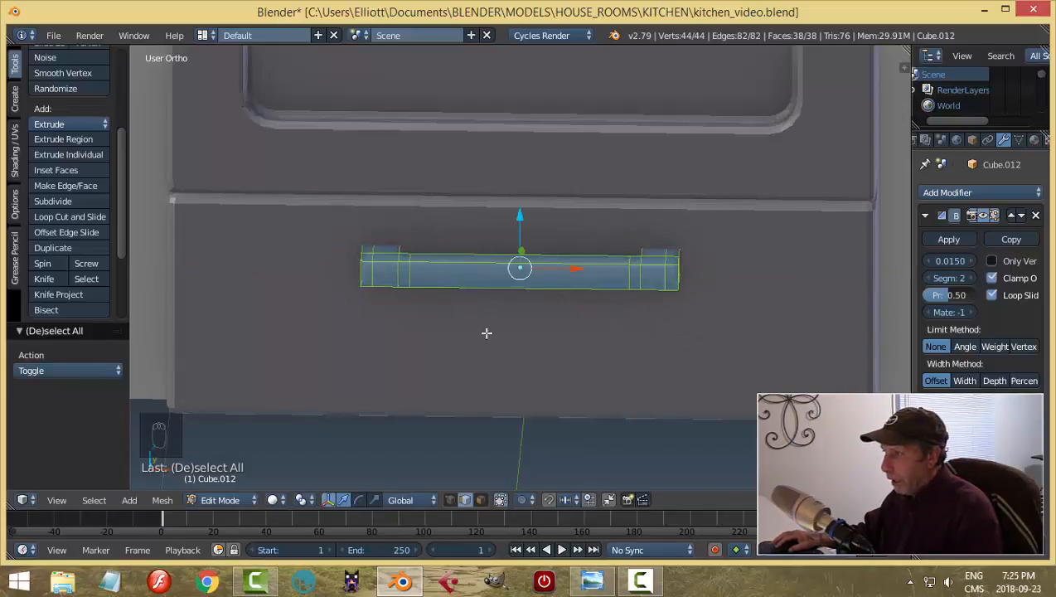
key("a")
Step: Shorten the drawer handle by moving all geometry of its left half 0.454 along X in front view, and finish mesh editing
key("KP_1")
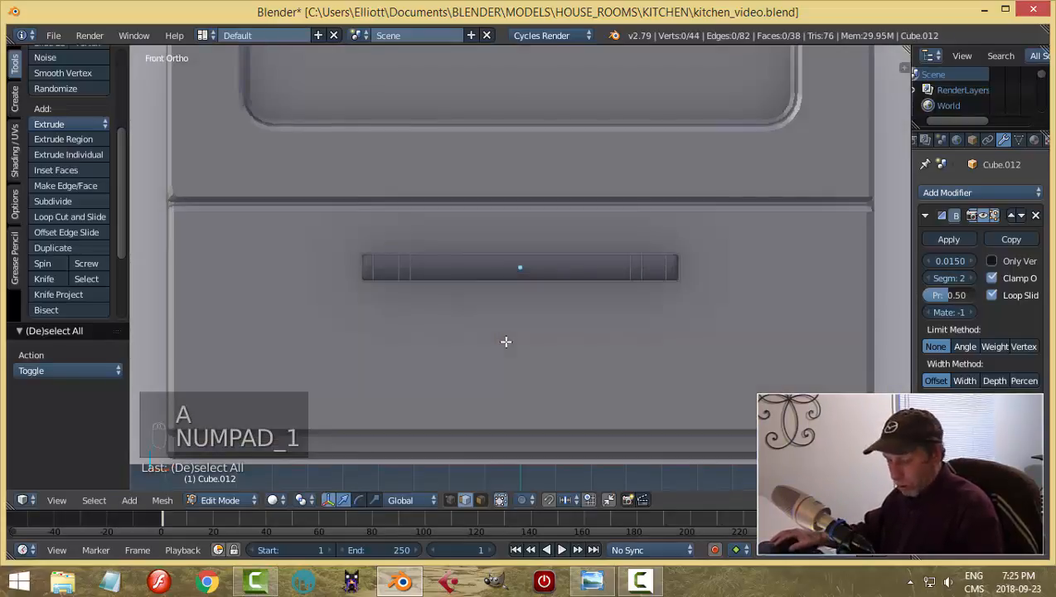
key("z")
left_click(637, 340)
key("b")
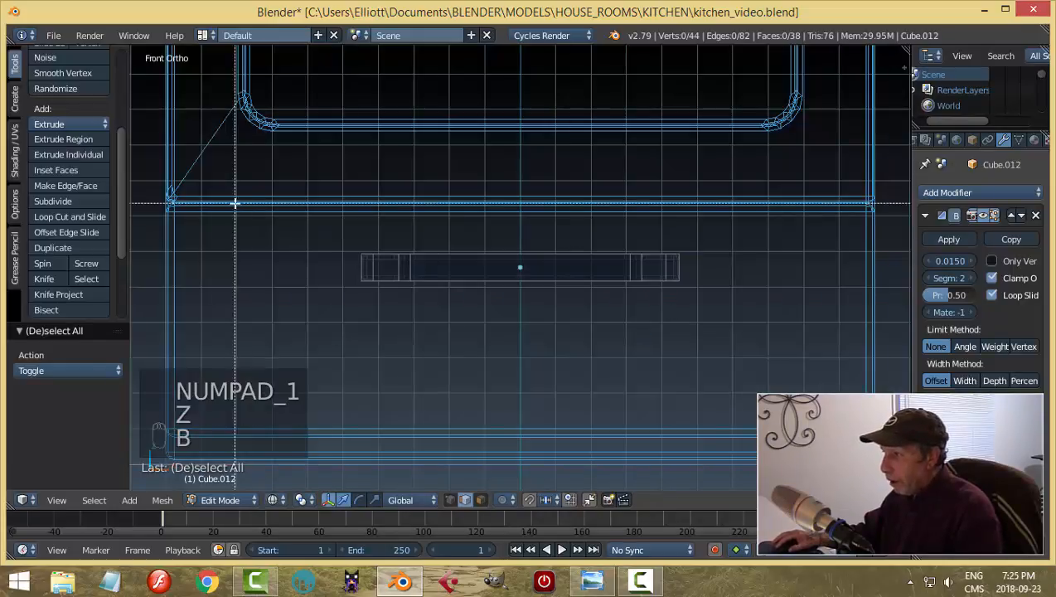
left_click_drag(247, 211, 623, 302)
middle_click_drag(623, 301, 561, 264)
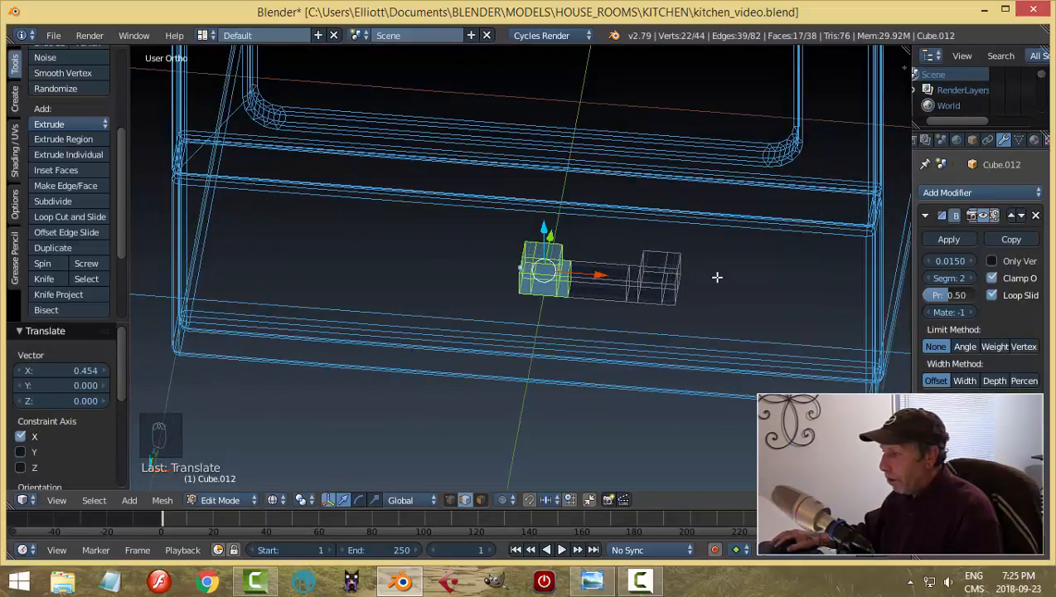
key("a")
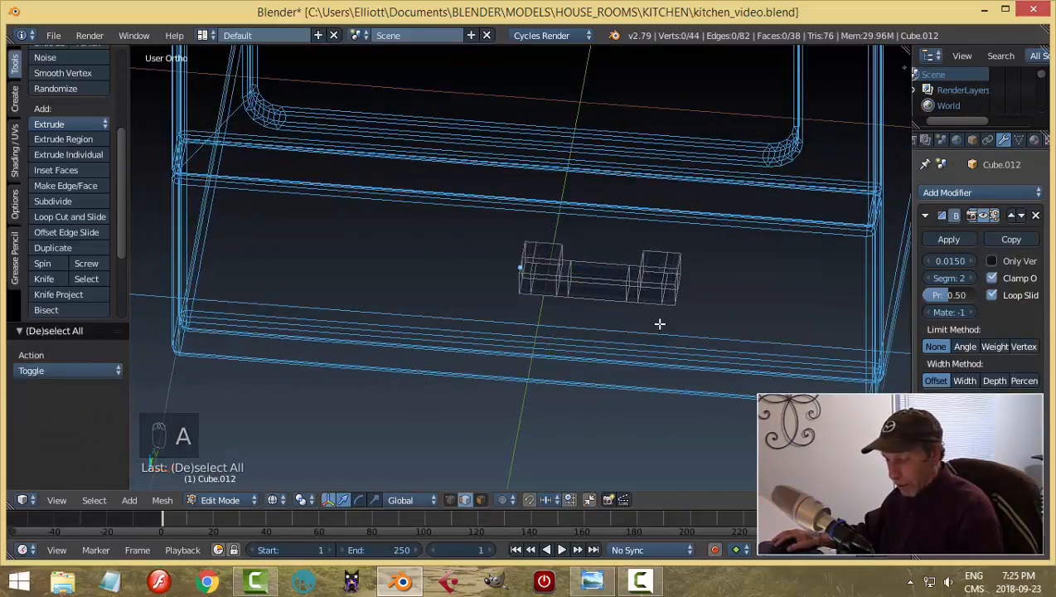
key("z")
left_click(667, 413)
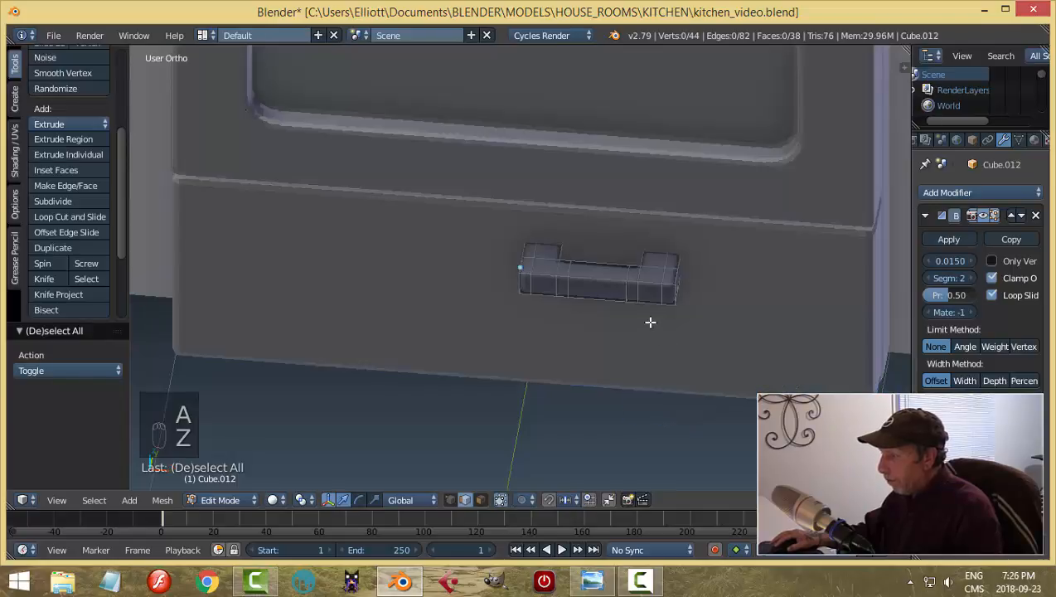
key("Tab")
Step: Set the drawer handle's origin to its geometry and move it -0.236 along X to the drawer's centre
left_click(533, 324)
key("KP_1")
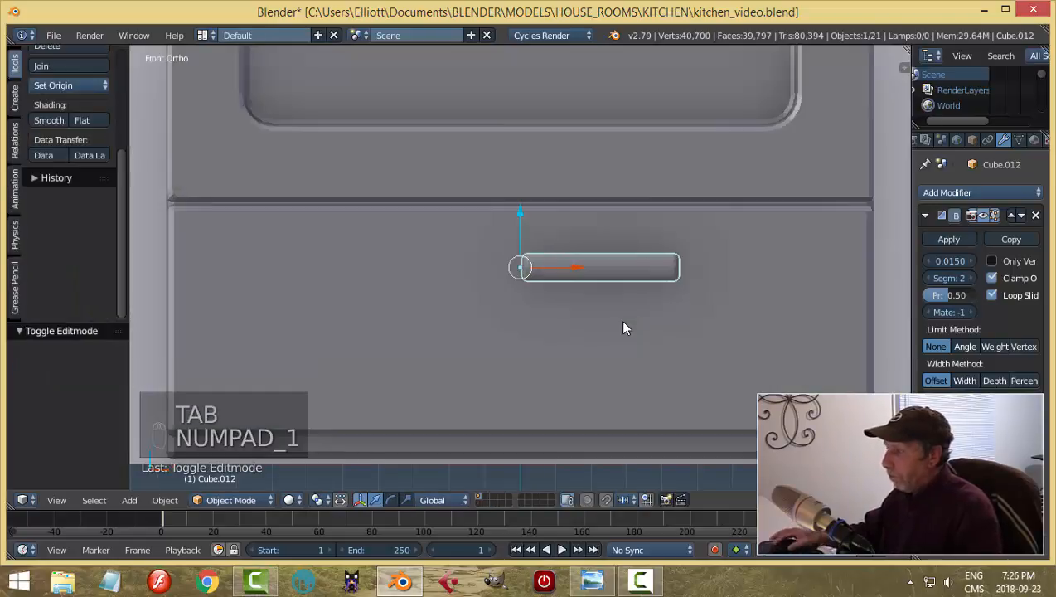
left_click(37, 83)
left_click(64, 120)
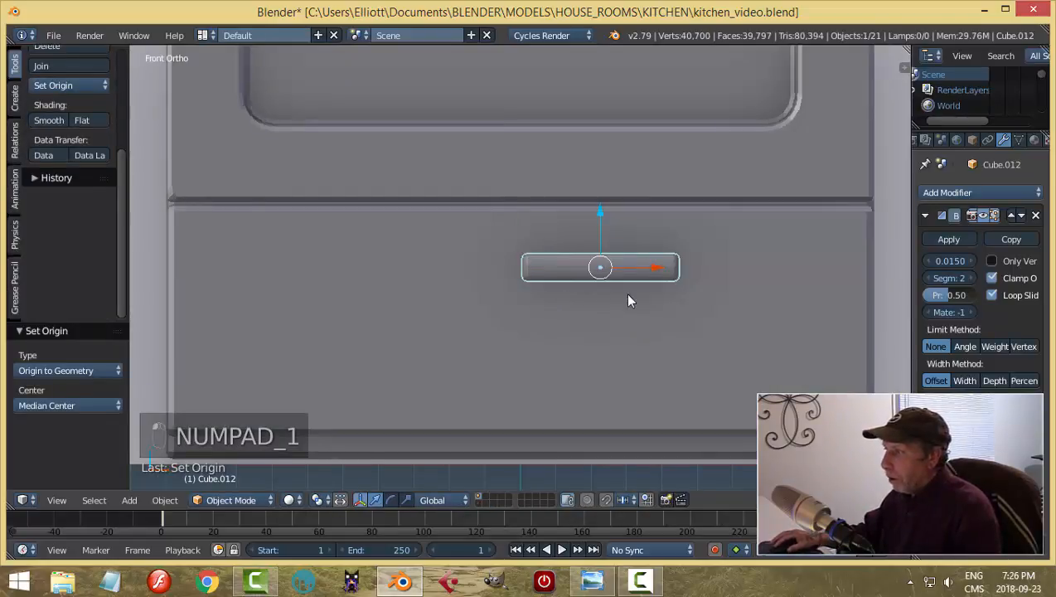
scroll(646, 271, "down", 5)
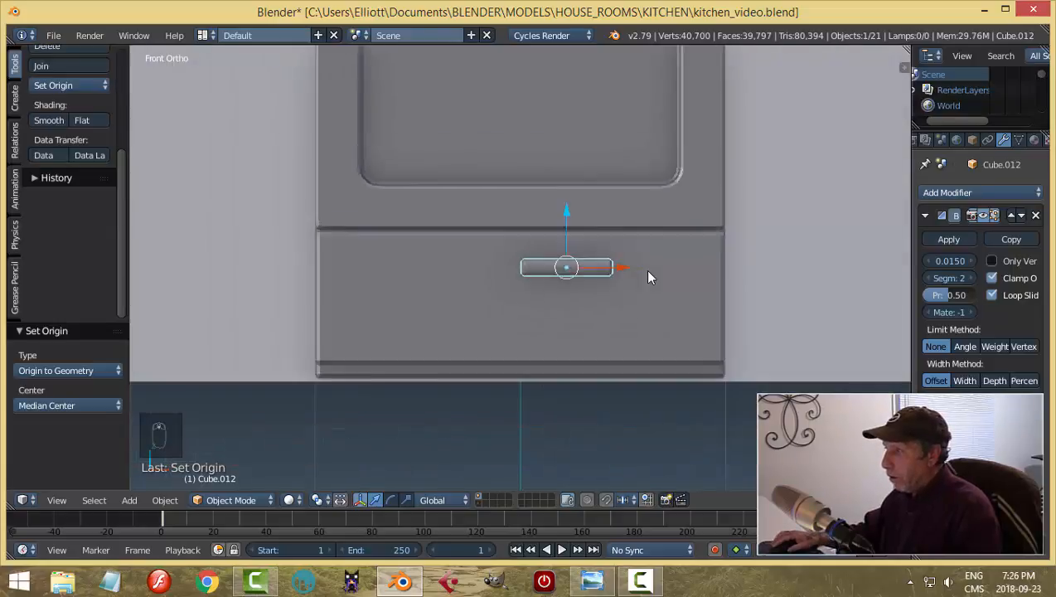
scroll(643, 286, "down", 2)
left_click_drag(597, 270, 574, 269)
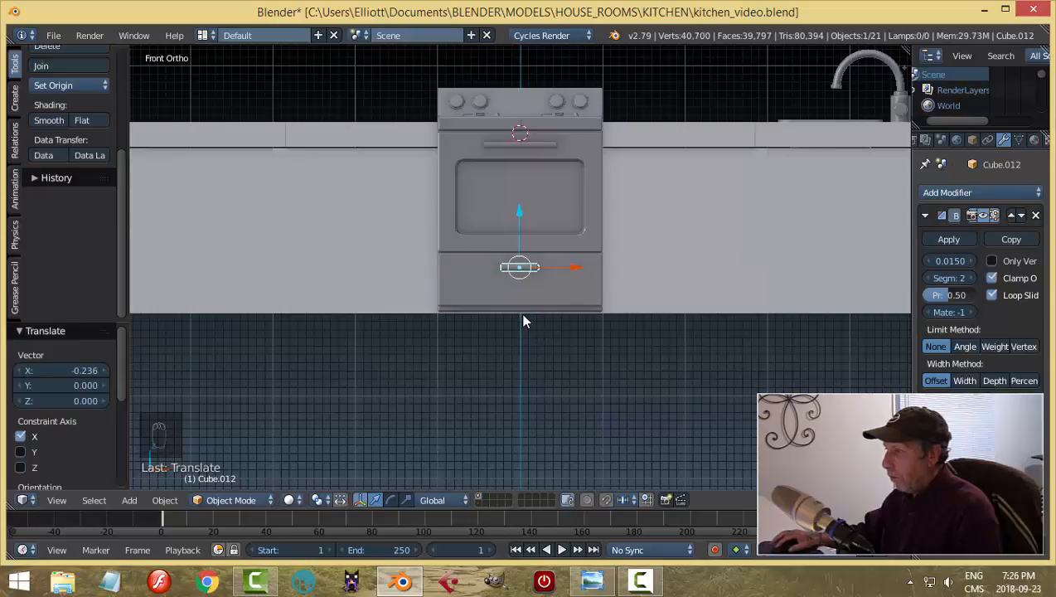
key("a")
Step: Lower the drawer handle by 0.127 along Z and save the file
middle_click_drag(563, 283, 542, 303)
scroll(543, 303, "up", 3)
right_click(527, 270)
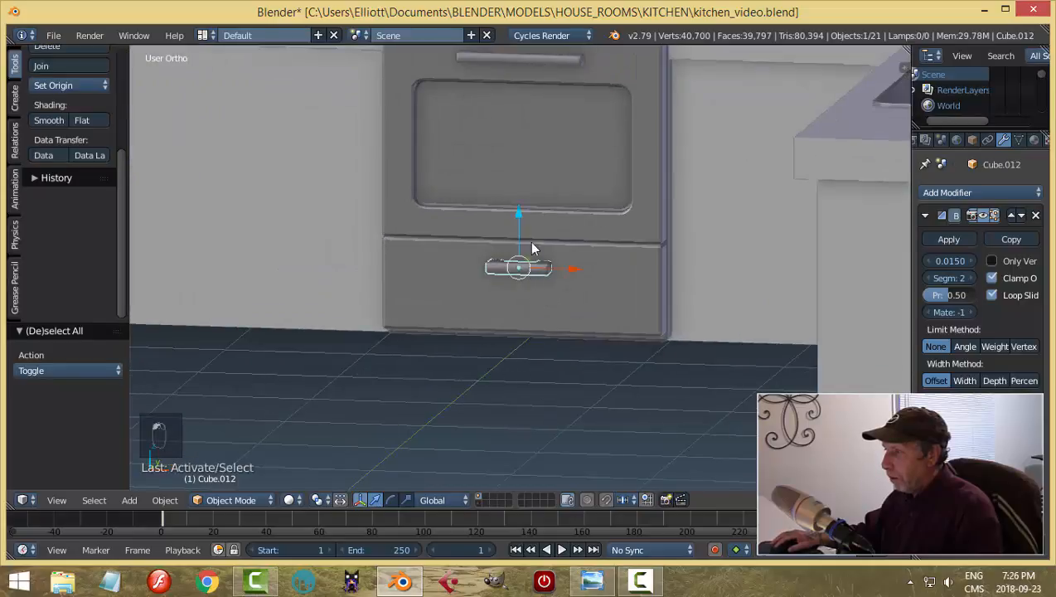
left_click_drag(517, 215, 520, 236)
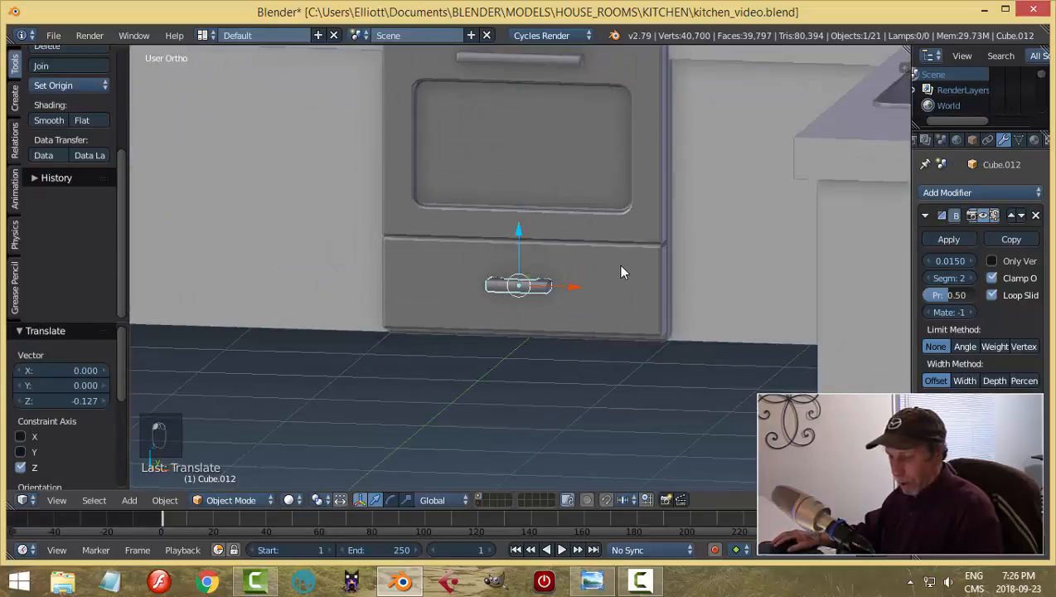
key("a")
scroll(586, 281, "down", 3)
middle_click_drag(586, 281, 648, 244)
key("ctrl+s")
left_click(598, 276)
Step: Examine the stove and its two handles within the kitchen from several angles, and save the file again
scroll(620, 279, "down", 3)
scroll(589, 264, "up", 3)
middle_click_drag(589, 264, 493, 156)
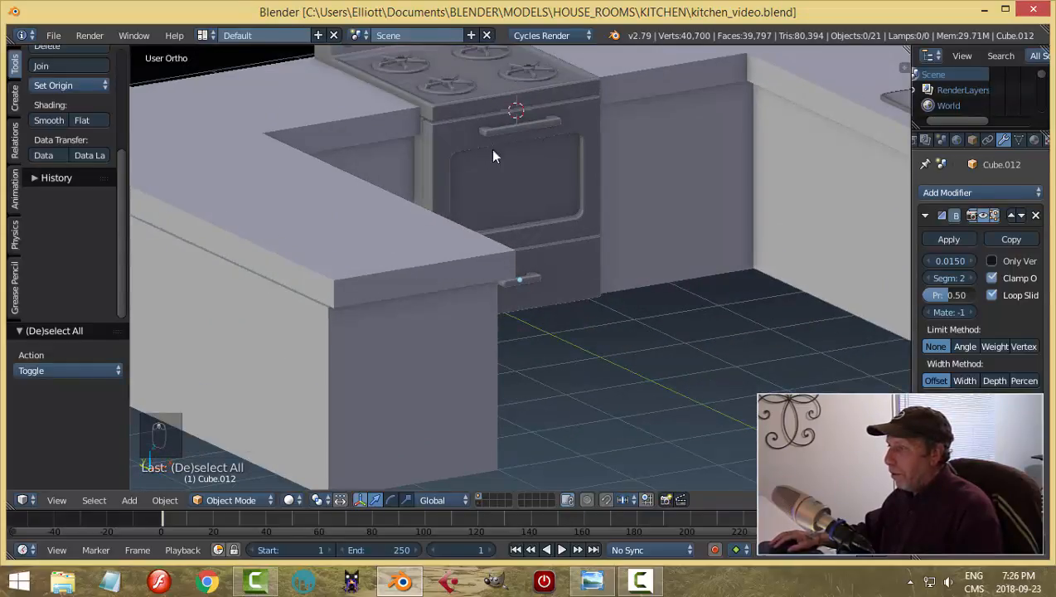
scroll(576, 214, "down", 3)
middle_click_drag(576, 214, 650, 333)
scroll(557, 282, "up", 2)
key("ctrl+s")
left_click(560, 263)
Step: Move both parts of the faucet slightly along negative X toward the sink and save the file
scroll(649, 327, "up", 2)
middle_click_drag(851, 323, 680, 328, "shift")
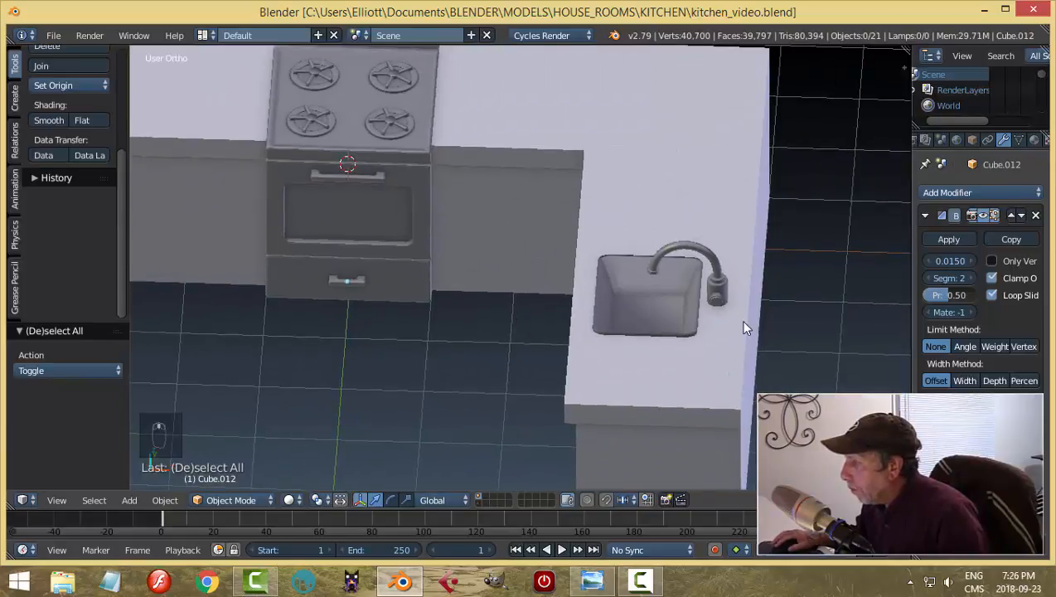
right_click(720, 304)
right_click(700, 256, "shift")
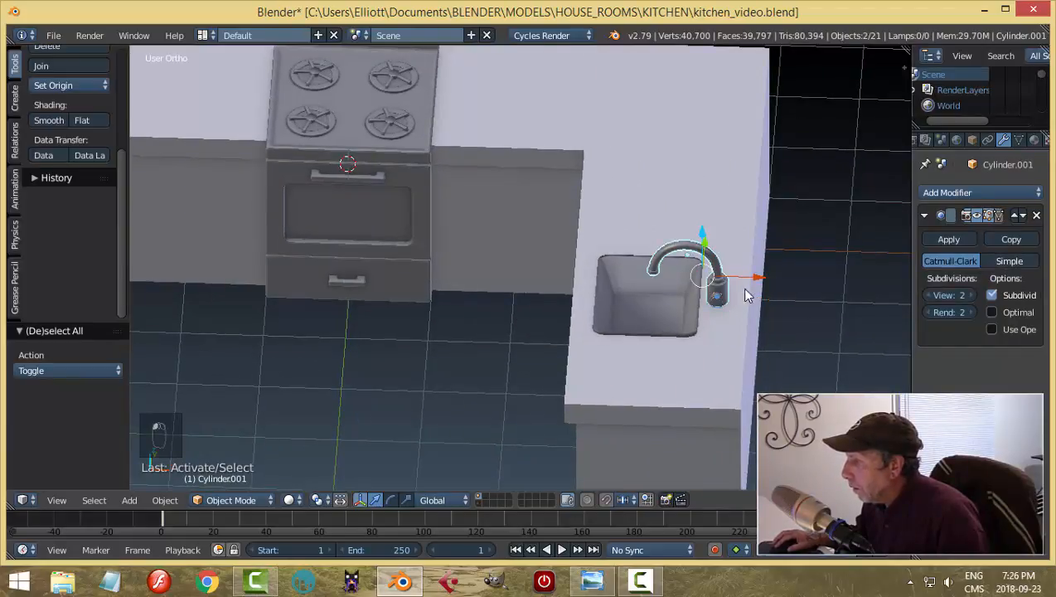
left_click_drag(761, 280, 756, 282)
key("a")
key("ctrl+s")
left_click(596, 335)
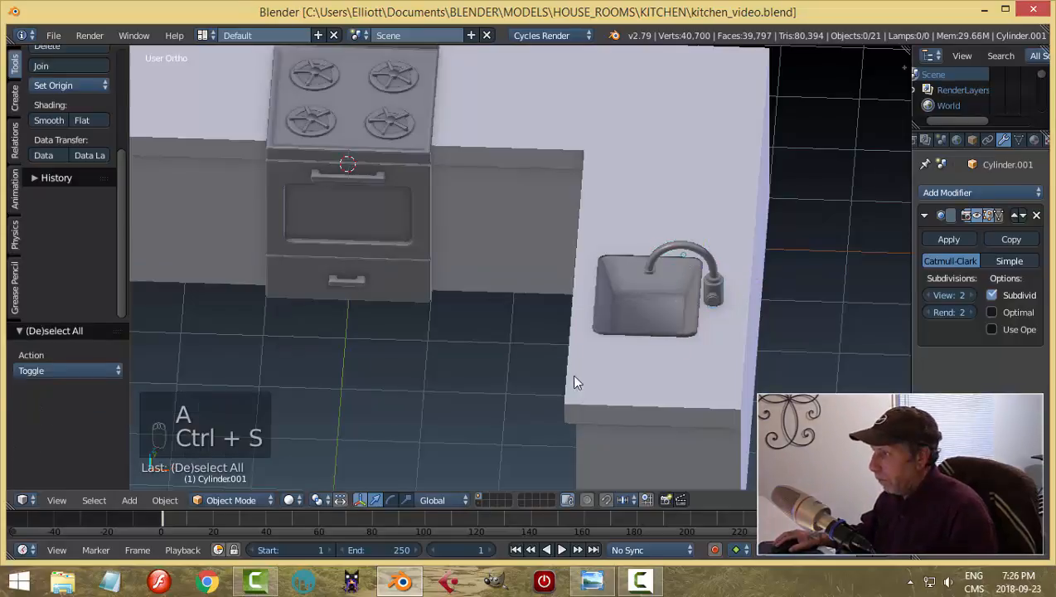
Step: Unhide all hidden objects and delete the burner cylinders and the block in the oven window
middle_click_drag(571, 376, 586, 338)
scroll(622, 346, "down", 3)
key("alt+h")
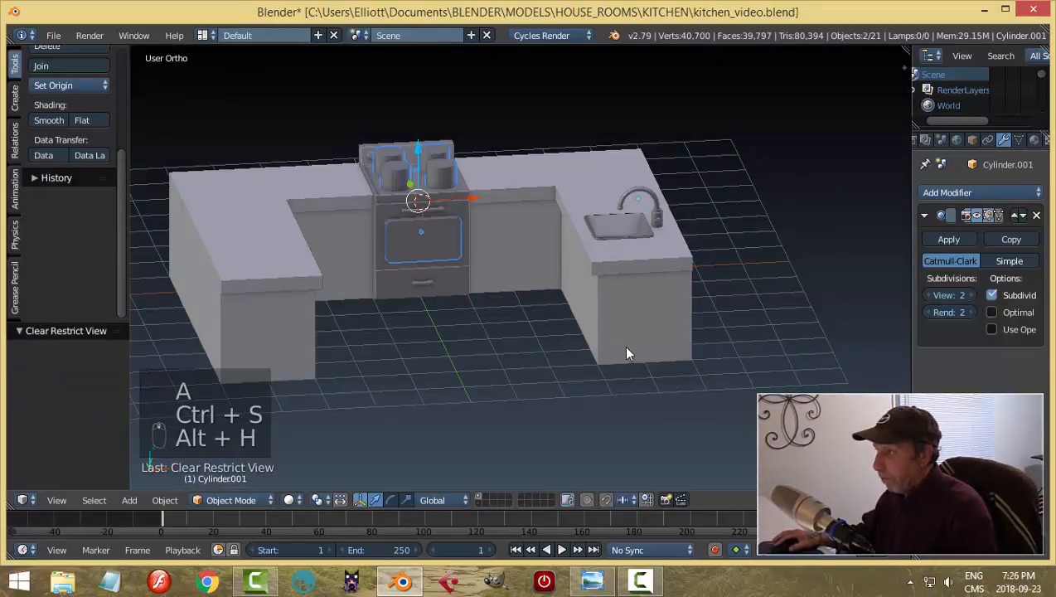
right_click(443, 180)
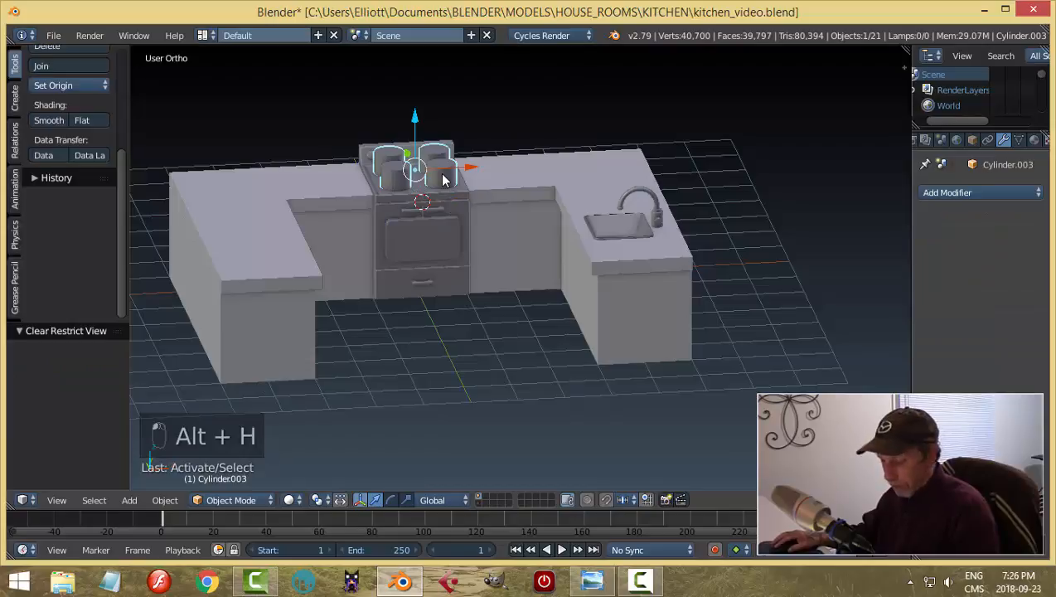
key("x")
left_click(443, 174)
right_click(433, 224)
key("x")
left_click(434, 222)
middle_click_drag(434, 222, 507, 245)
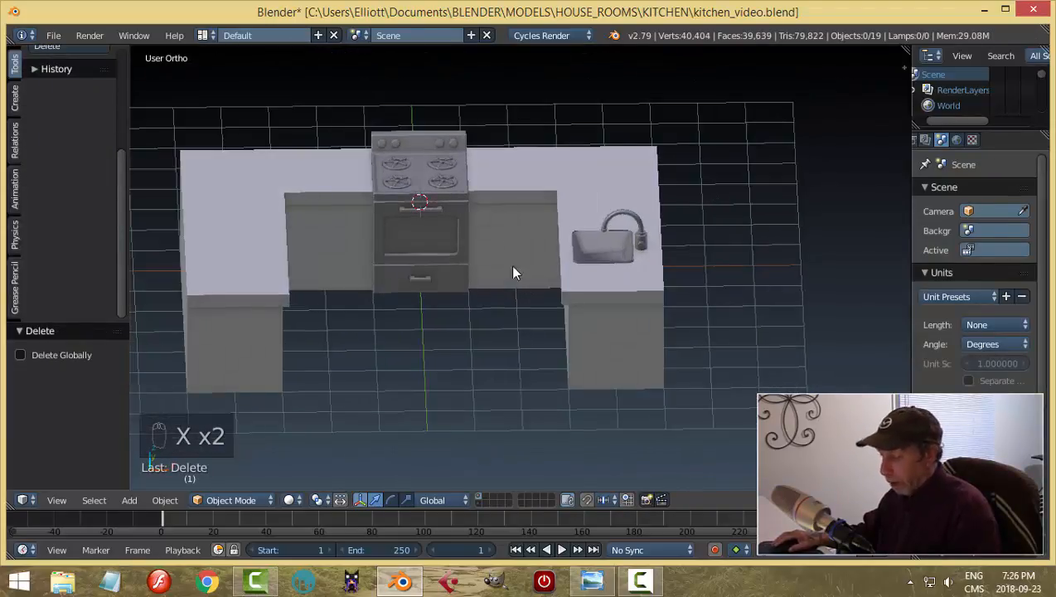
Step: Show the layer with the upper cabinets alongside the lower kitchen and save the file
left_click(479, 500)
middle_click_drag(625, 385, 583, 349)
key("ctrl+s")
scroll(549, 352, "up", 5)
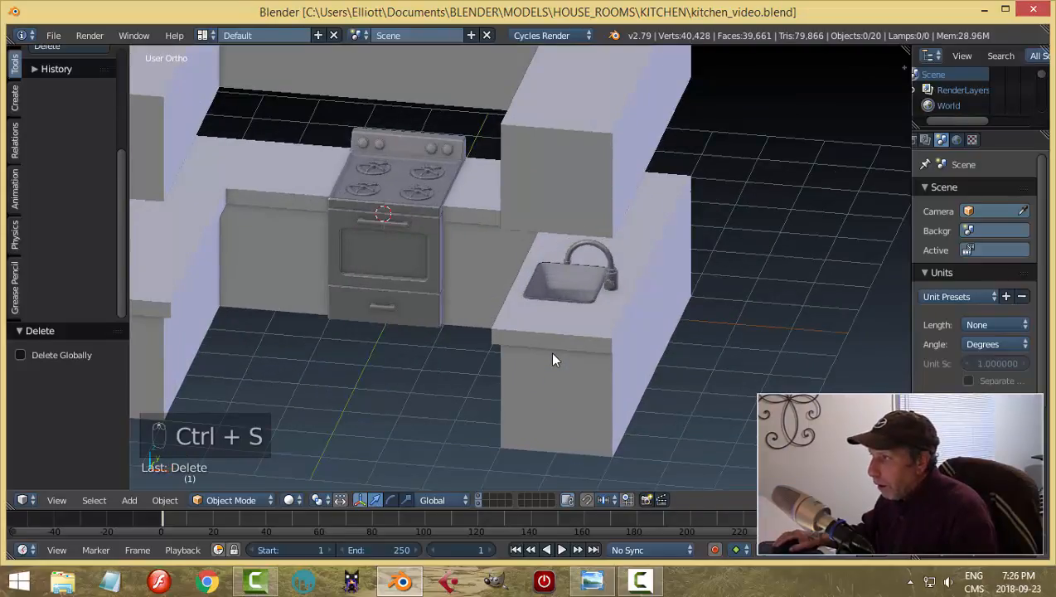
Step: Examine how the upper cabinets sit above the counters, stove and sink from several angles
scroll(553, 356, "down", 5)
middle_click_drag(554, 354, 568, 371)
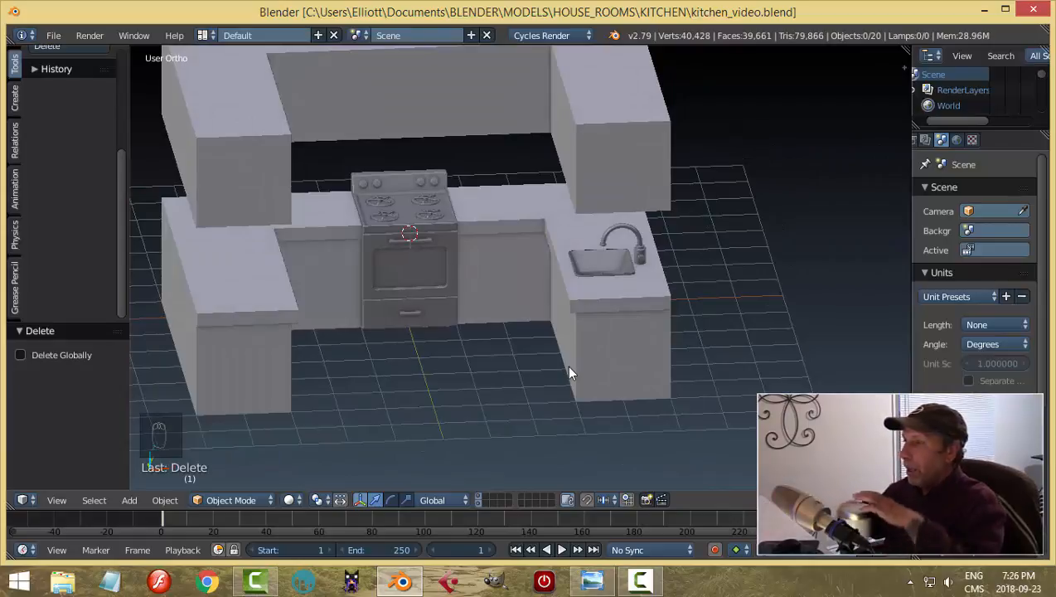
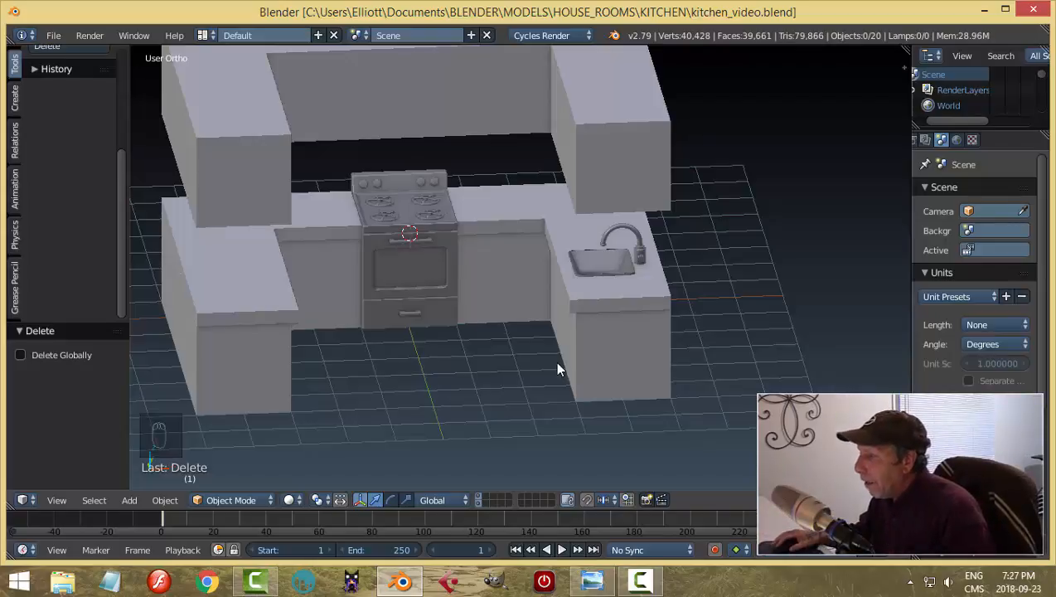
middle_click_drag(636, 319, 556, 307)
scroll(461, 282, "up", 2)
scroll(461, 282, "down", 1)
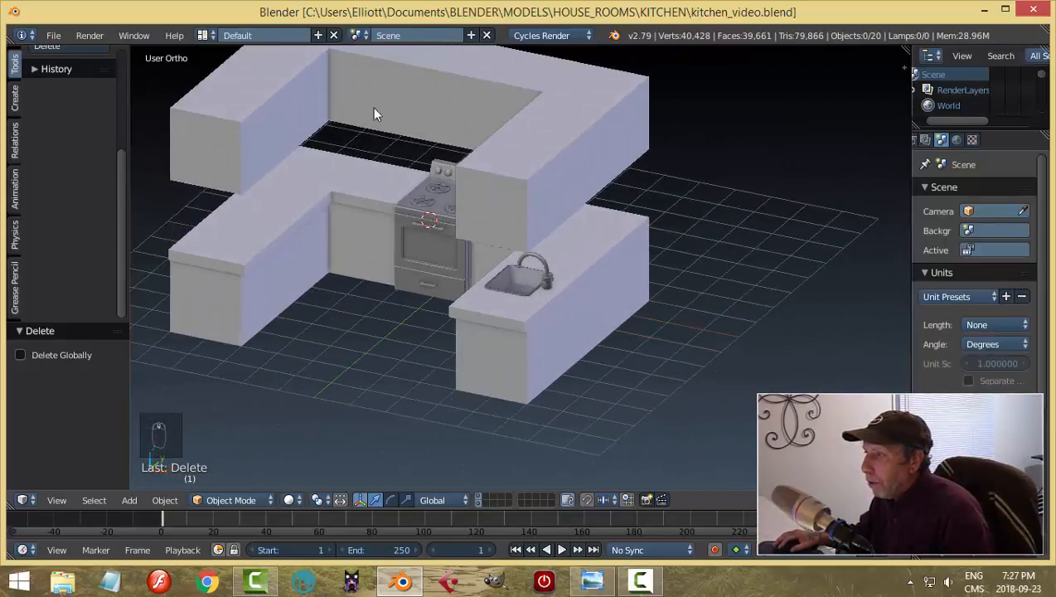
middle_click_drag(480, 138, 404, 144)
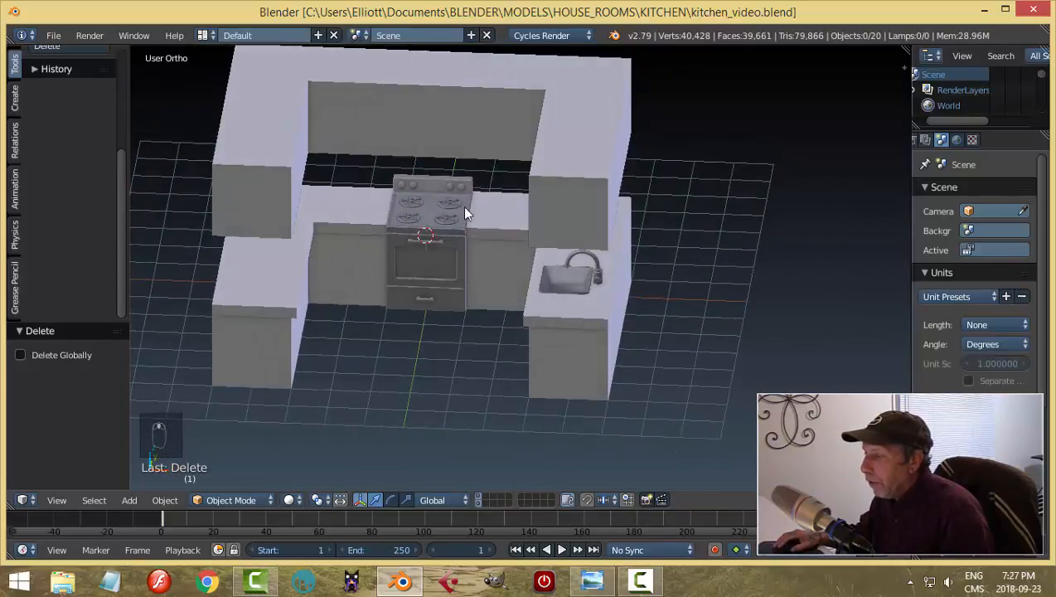
middle_click_drag(497, 233, 582, 231)
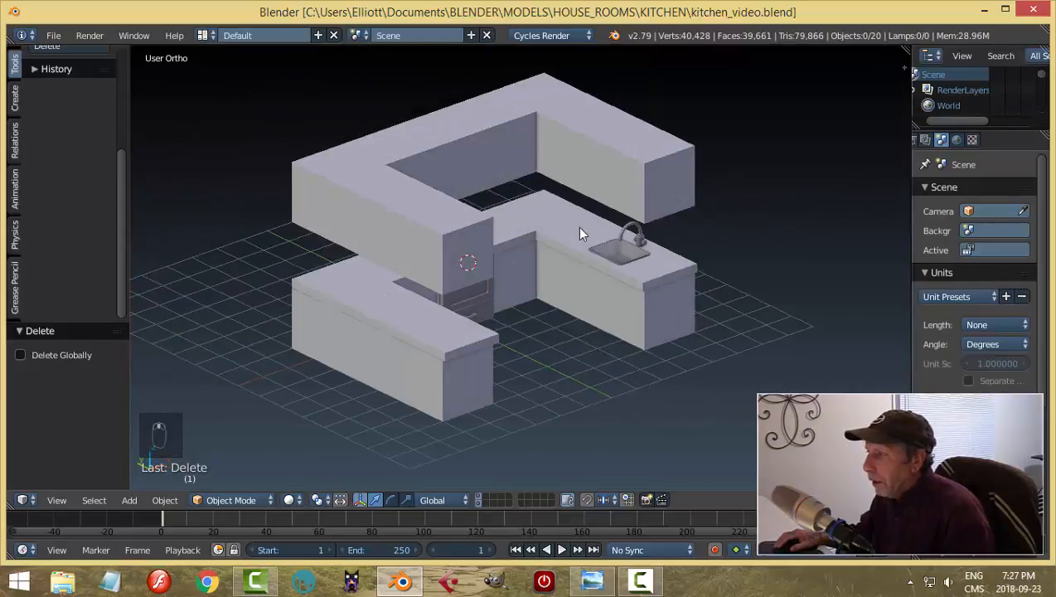
Step: Open the mesh of the U-shaped upper cabinets for editing and switch to face selection
right_click(577, 173)
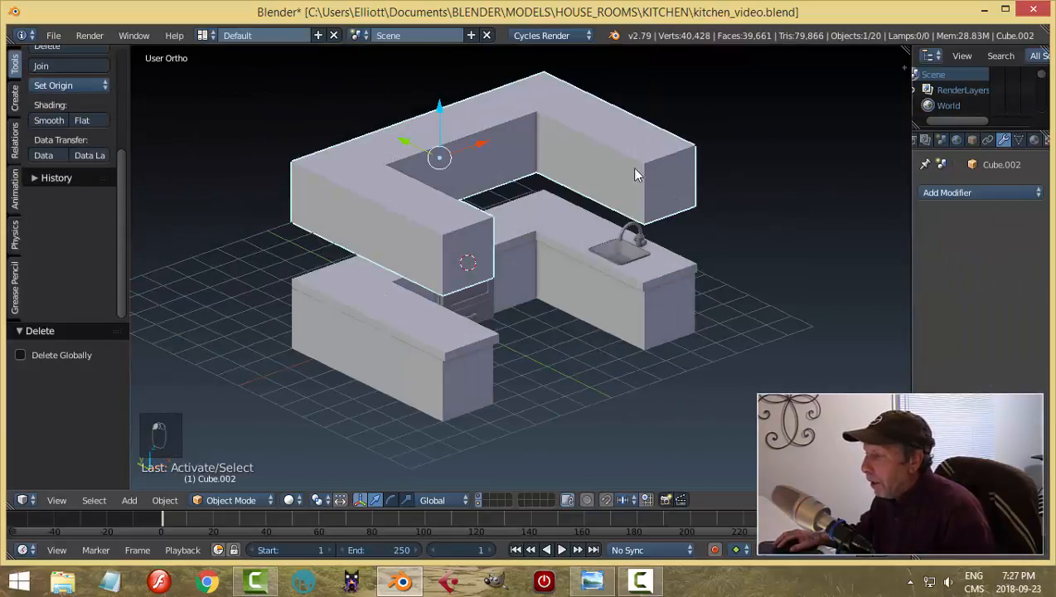
key("Tab")
left_click(763, 181)
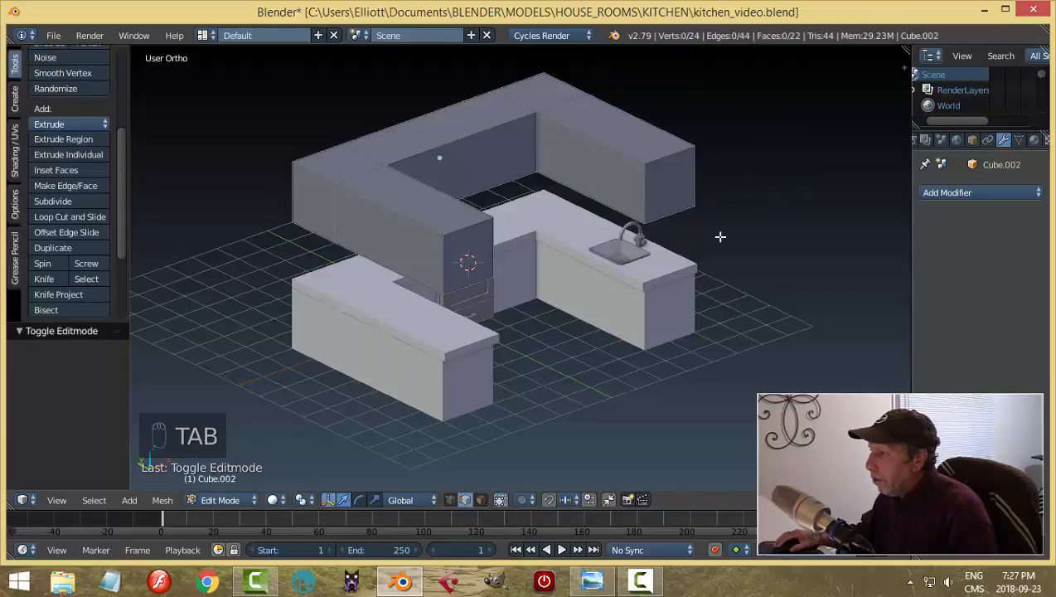
middle_click_drag(717, 236, 650, 257)
key("ctrl+Tab")
left_click(614, 247)
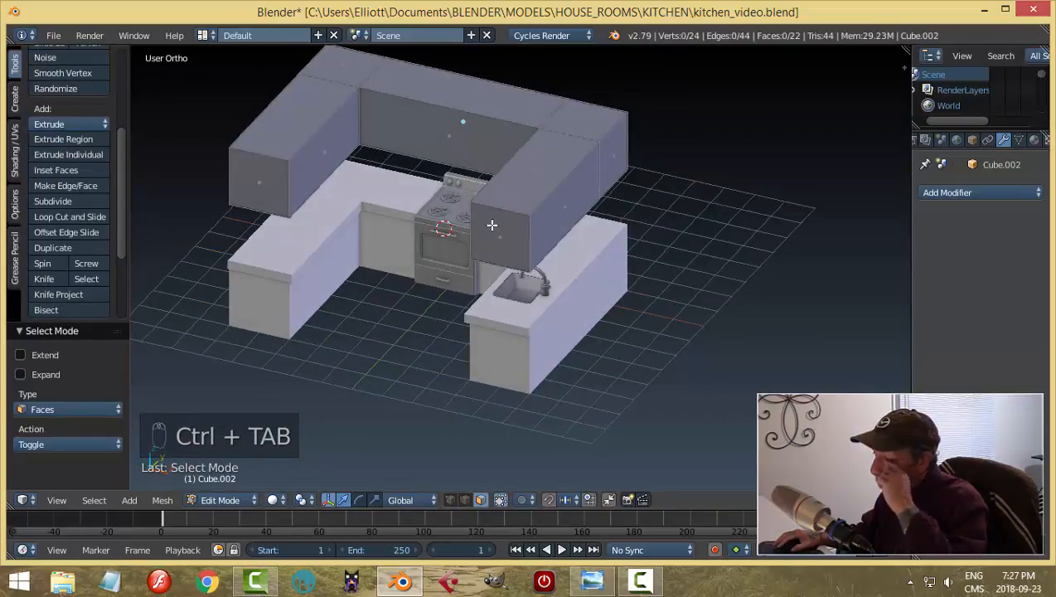
right_click(332, 147)
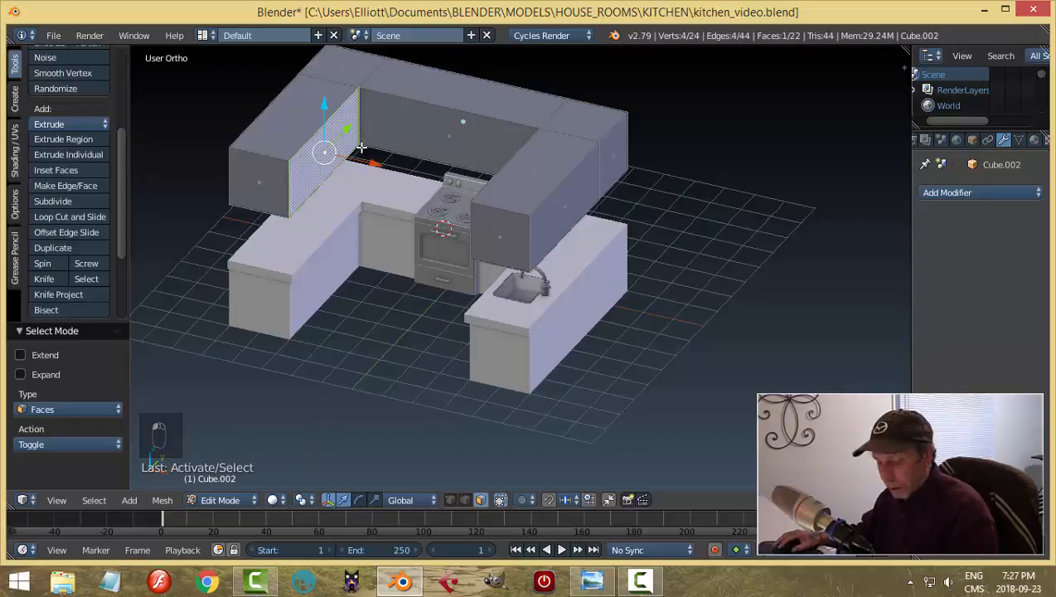
key("a")
middle_click_drag(401, 178, 425, 126)
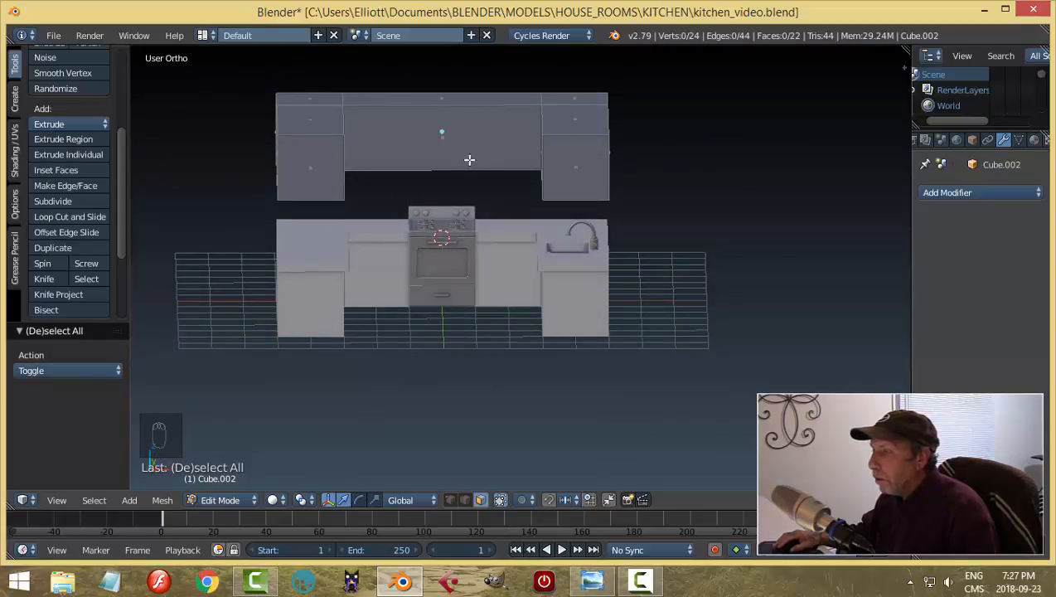
middle_click_drag(479, 174, 472, 206)
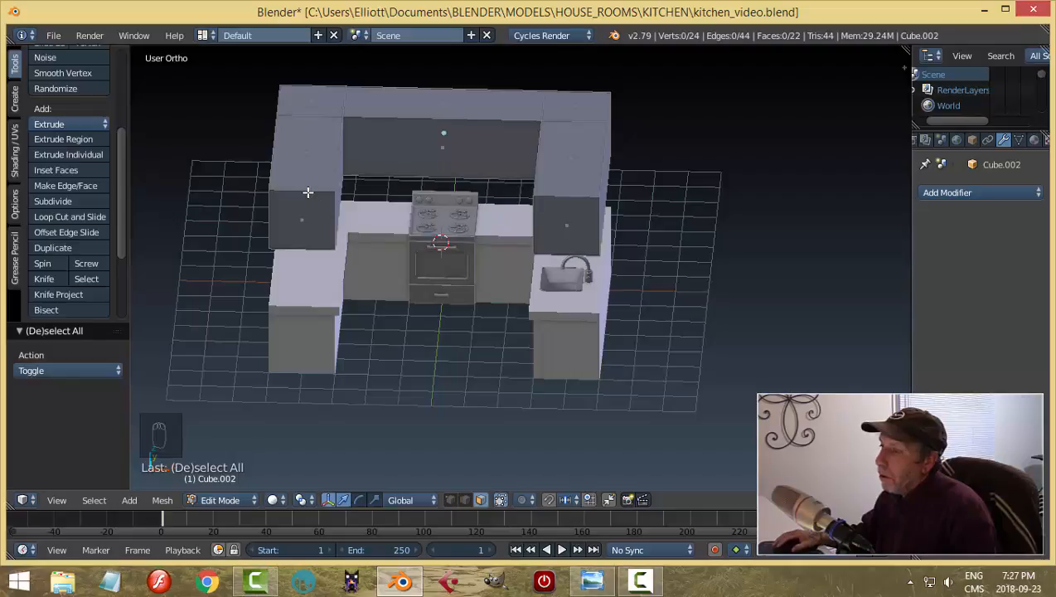
key("ctrl+r")
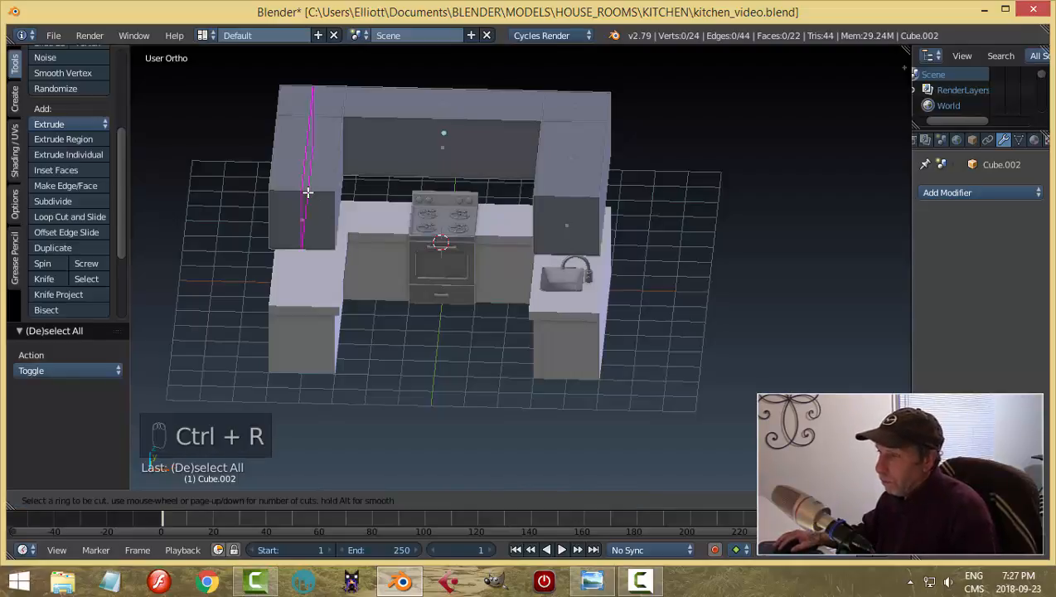
key("Escape")
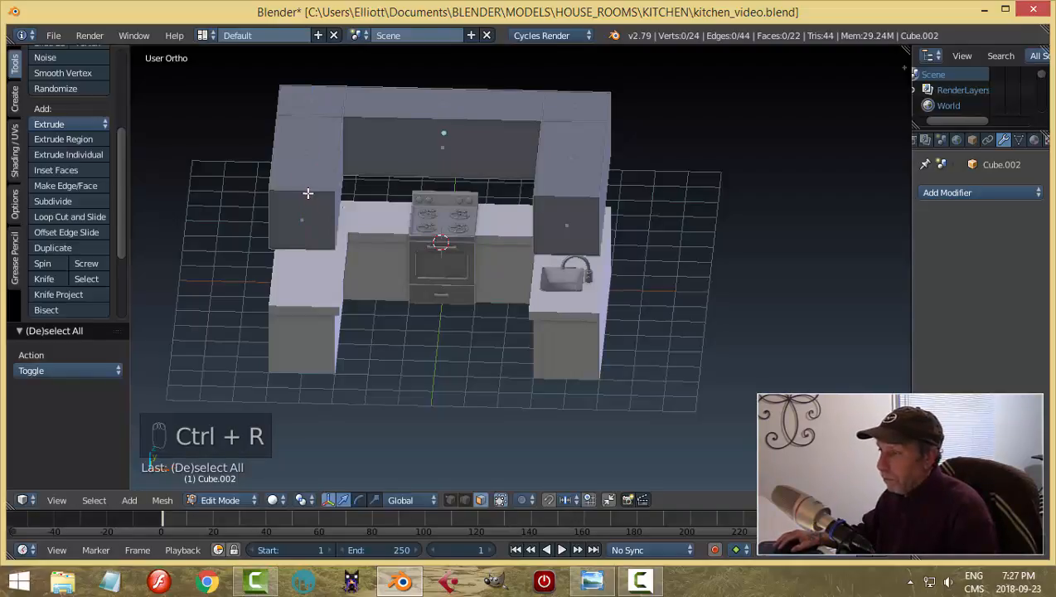
middle_click_drag(413, 224, 391, 225)
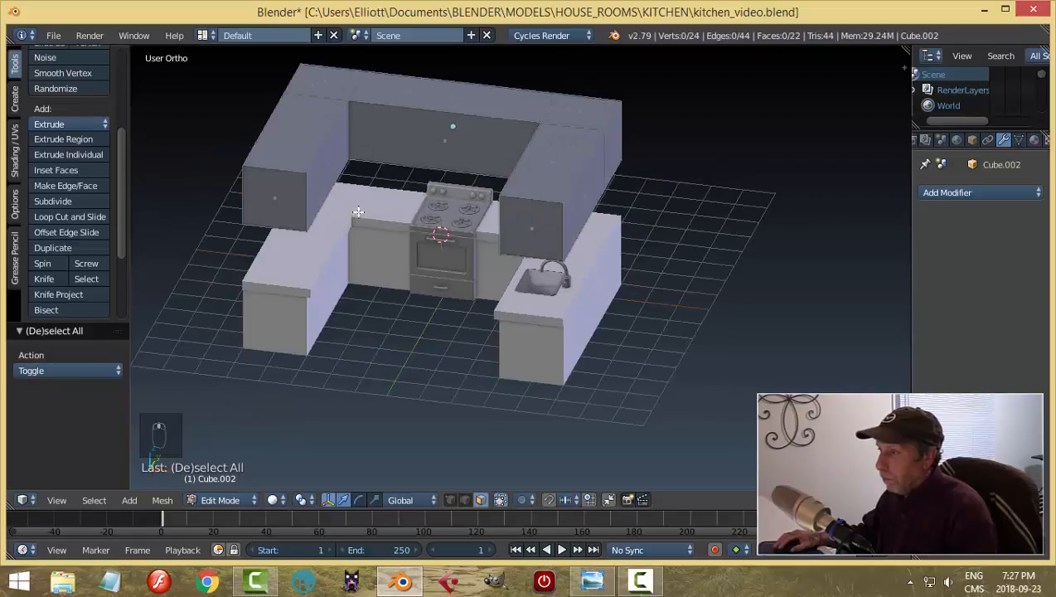
Step: Select the three inner front faces of the upper cabinets: both side runs and the back run
key("ctrl+Tab")
left_click(354, 215)
right_click(338, 168)
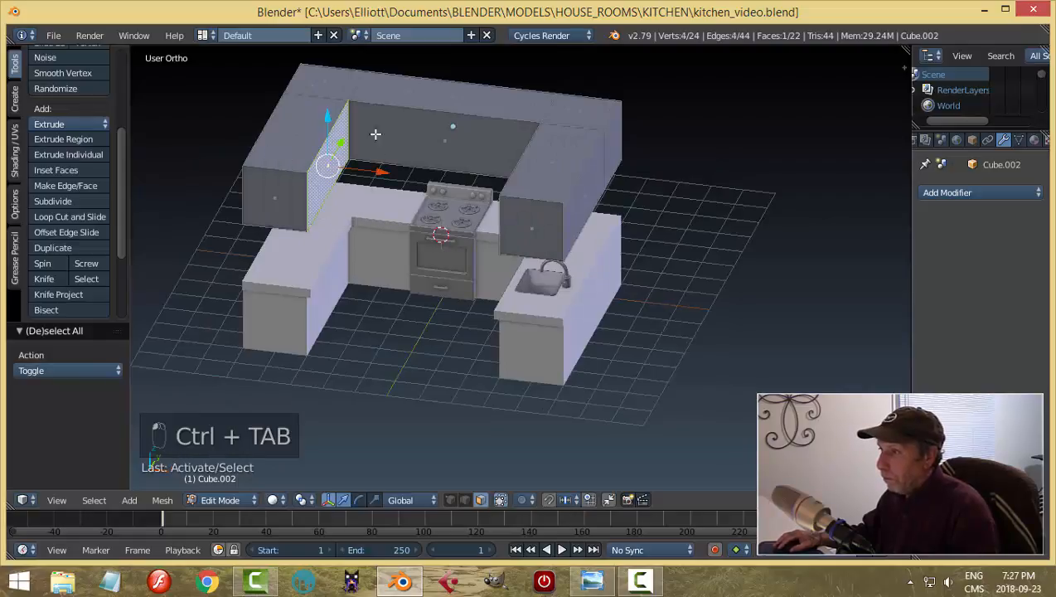
right_click(425, 125, "shift")
middle_click_drag(448, 175, 525, 179)
right_click(571, 171, "shift")
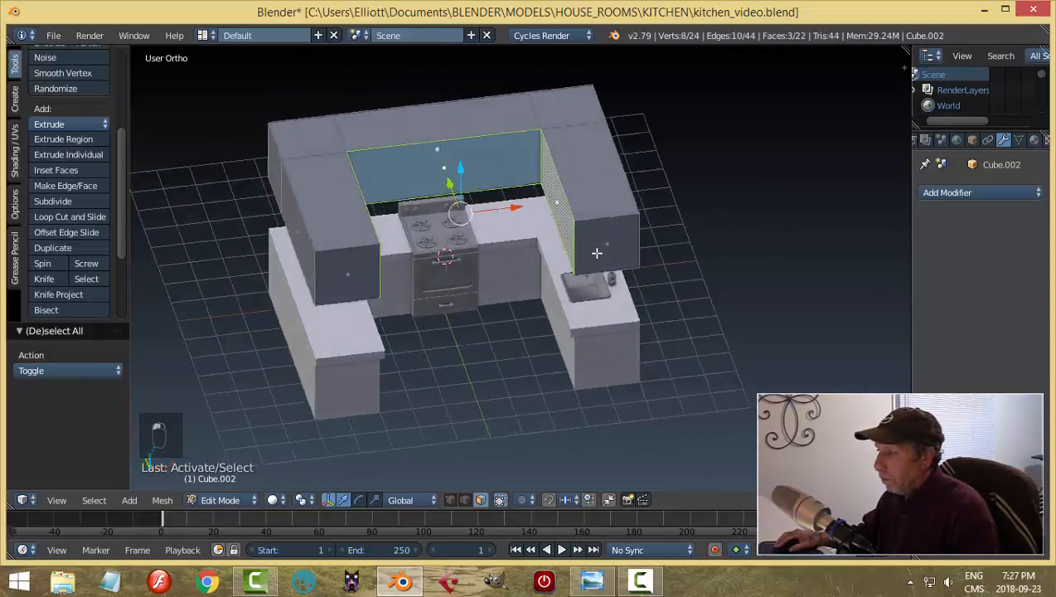
middle_click_drag(597, 253, 589, 264)
Step: Scale the selected inner faces by about 1.24 along X to make both side runs of cabinets shallower
key("alt+s")
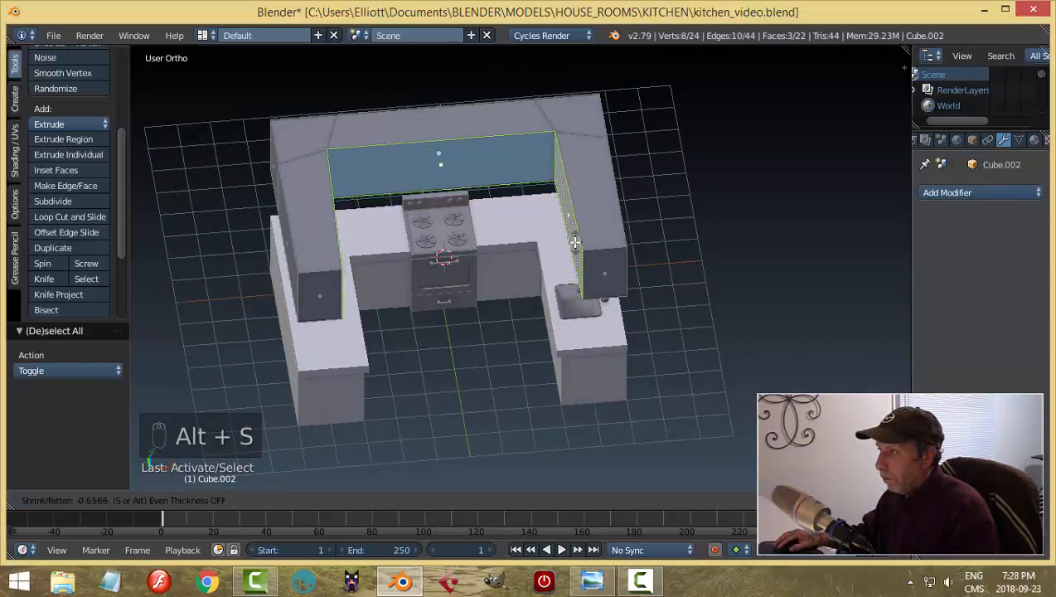
right_click(575, 241)
middle_click_drag(615, 272, 624, 310)
key("s")
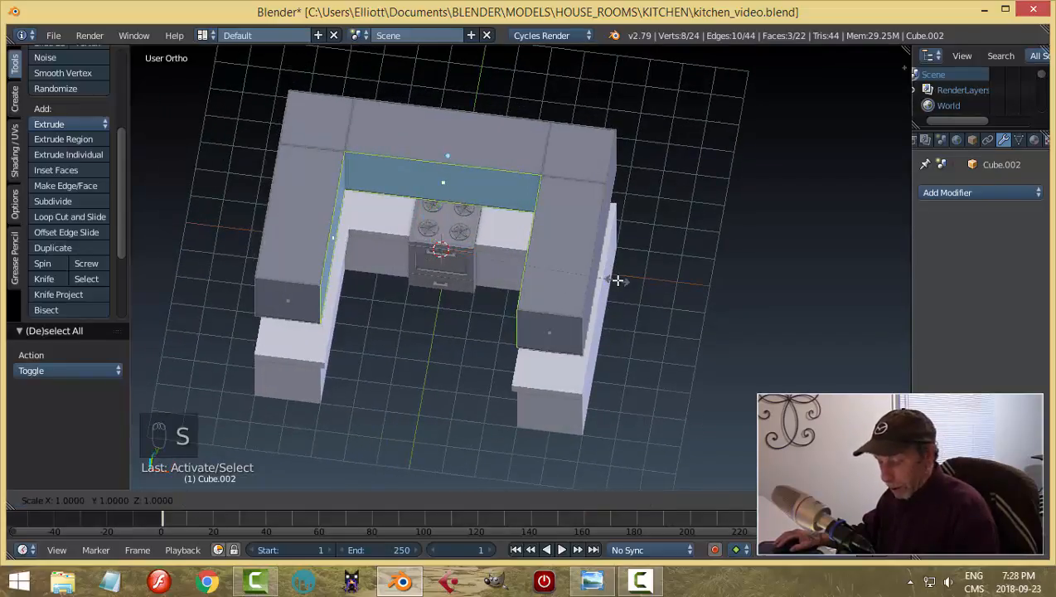
key("x")
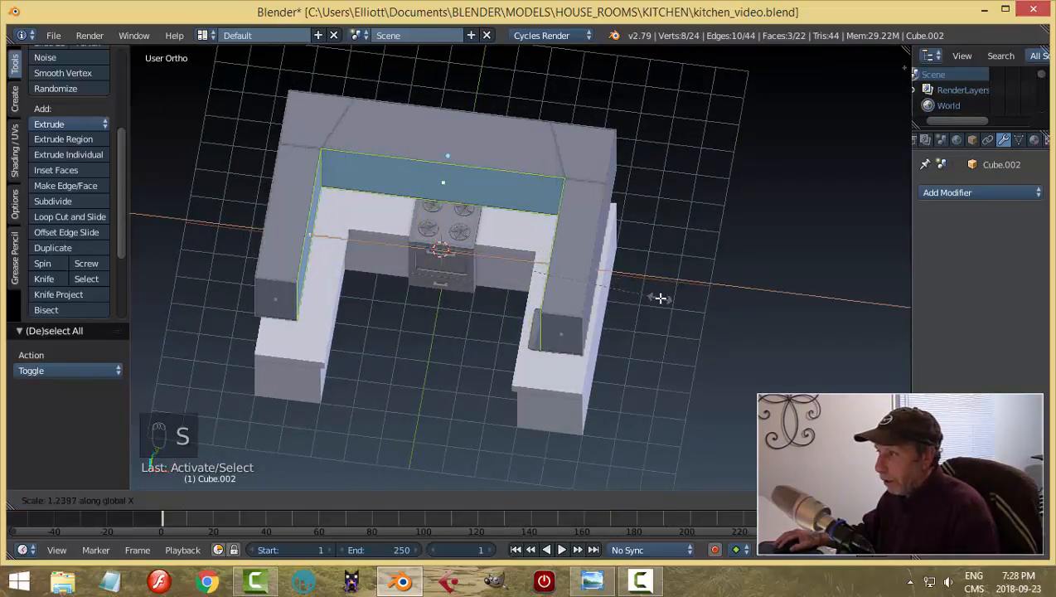
left_click(660, 297)
Step: Move the front face of the back cabinet run along Y toward the rear so that run becomes shallower too
key("KP_7")
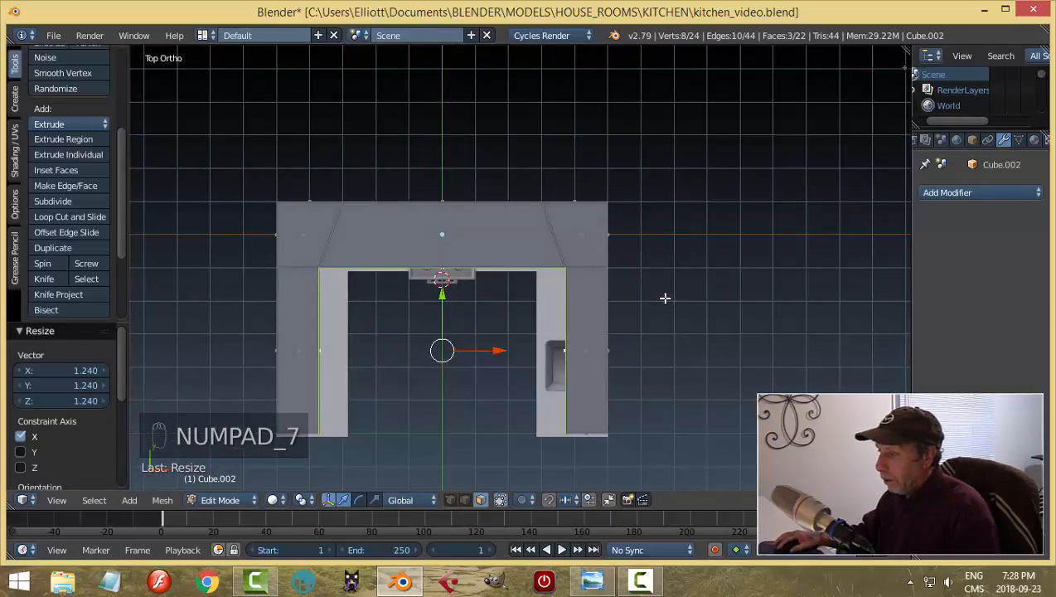
key("a")
key("a")
middle_click_drag(663, 299, 639, 255)
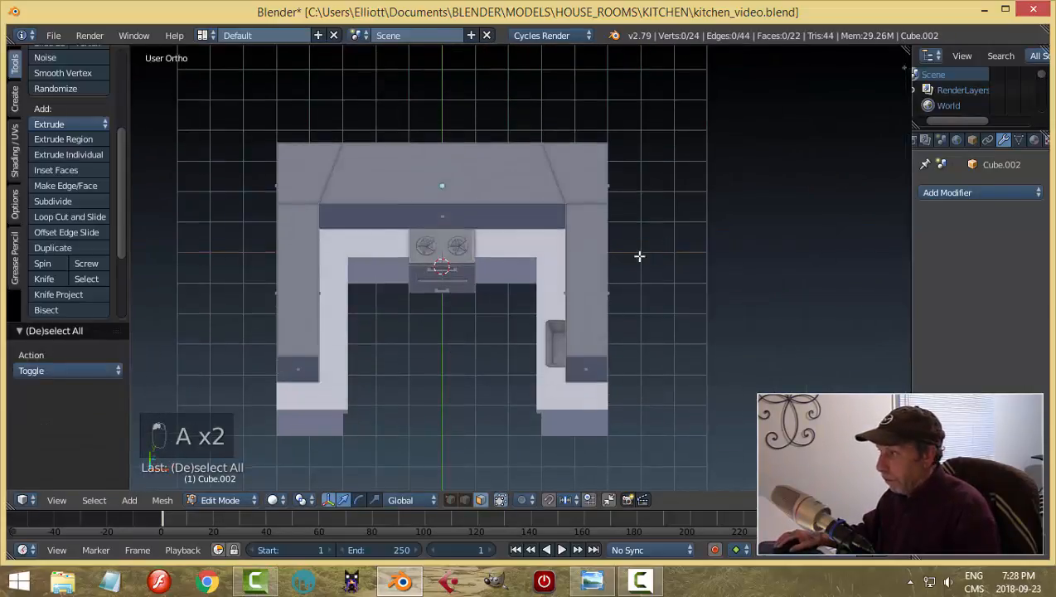
right_click(469, 204)
key("KP_7")
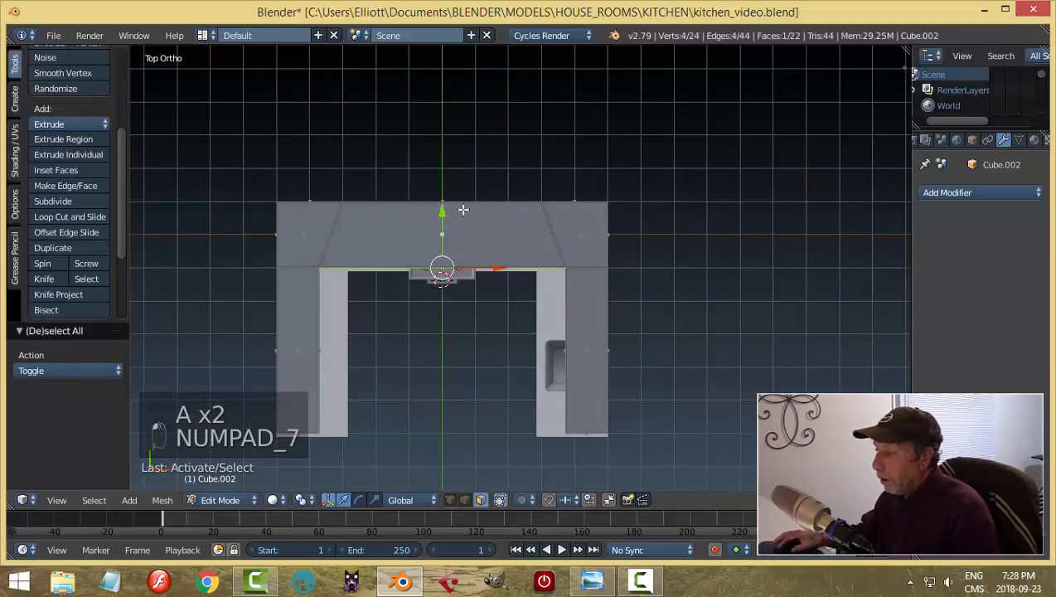
left_click_drag(439, 211, 438, 188)
key("a")
scroll(646, 262, "up", 2)
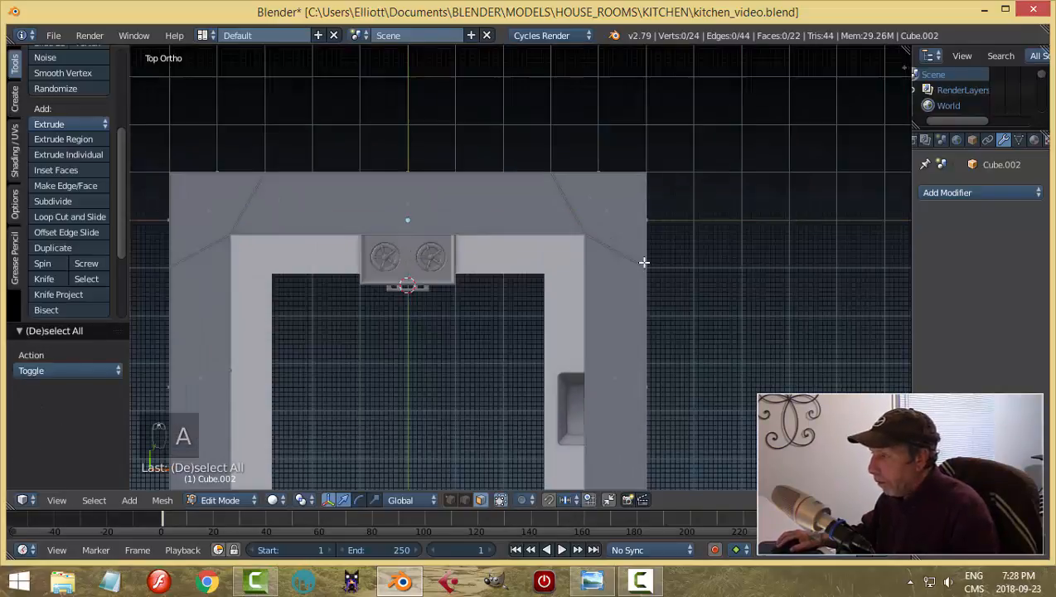
key("ctrl+Tab")
left_click(592, 239)
key("ctrl+Tab")
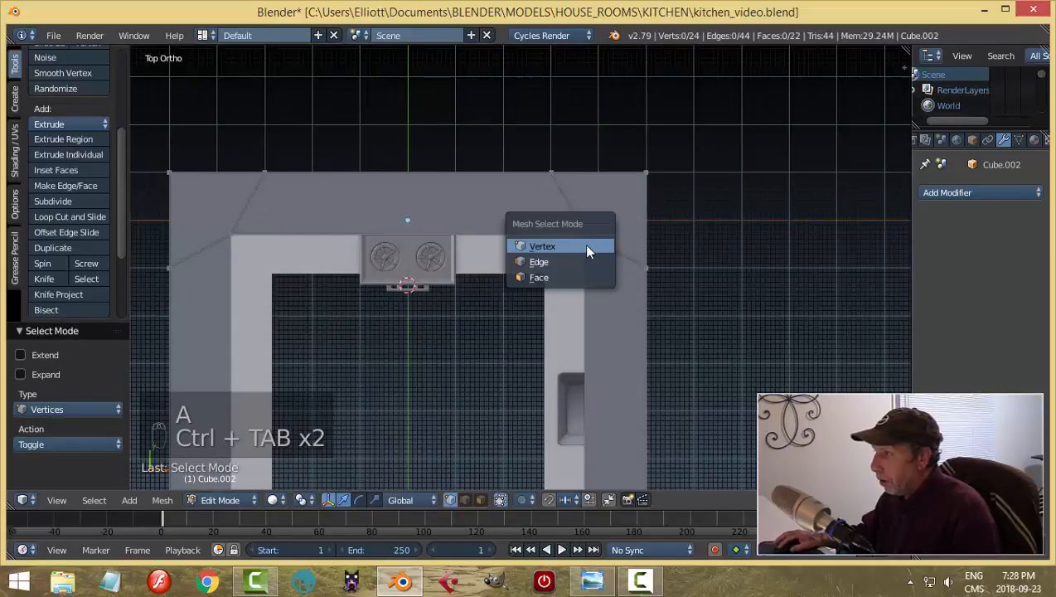
left_click(568, 256)
right_click(566, 203, "alt")
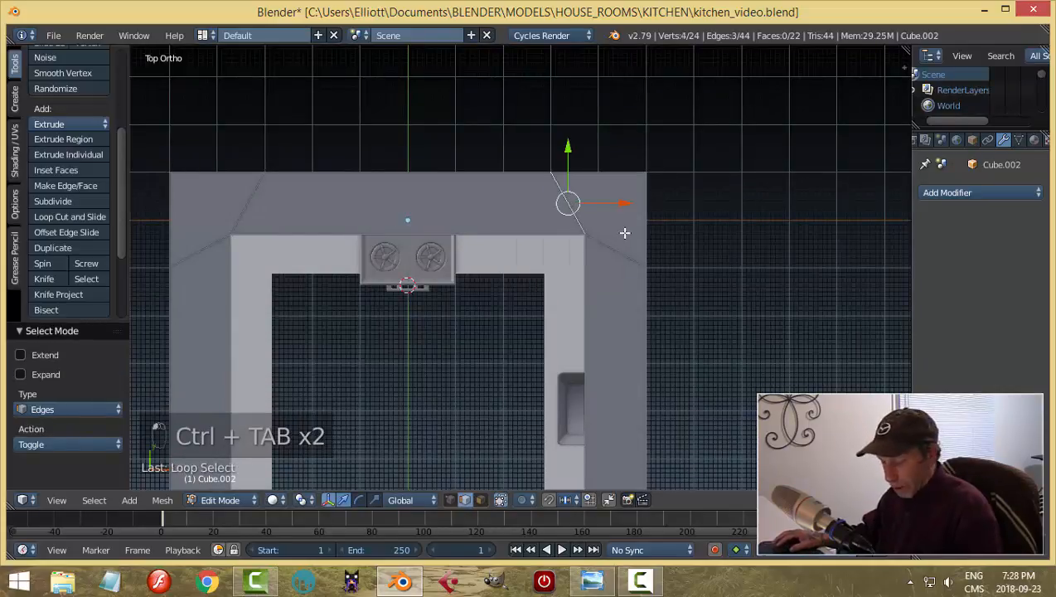
key("s")
key("x")
key("0")
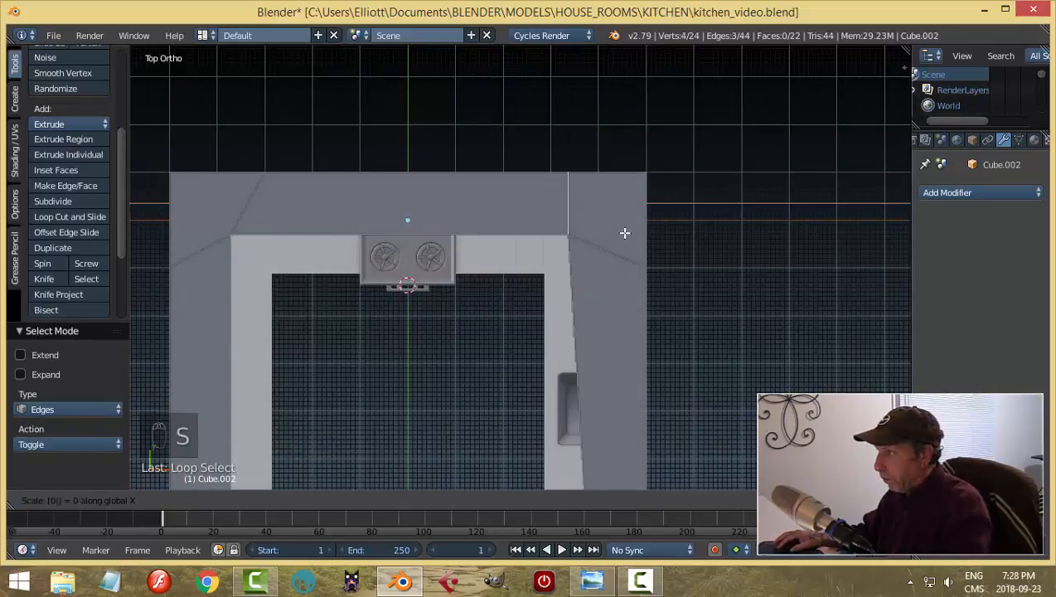
key("Escape")
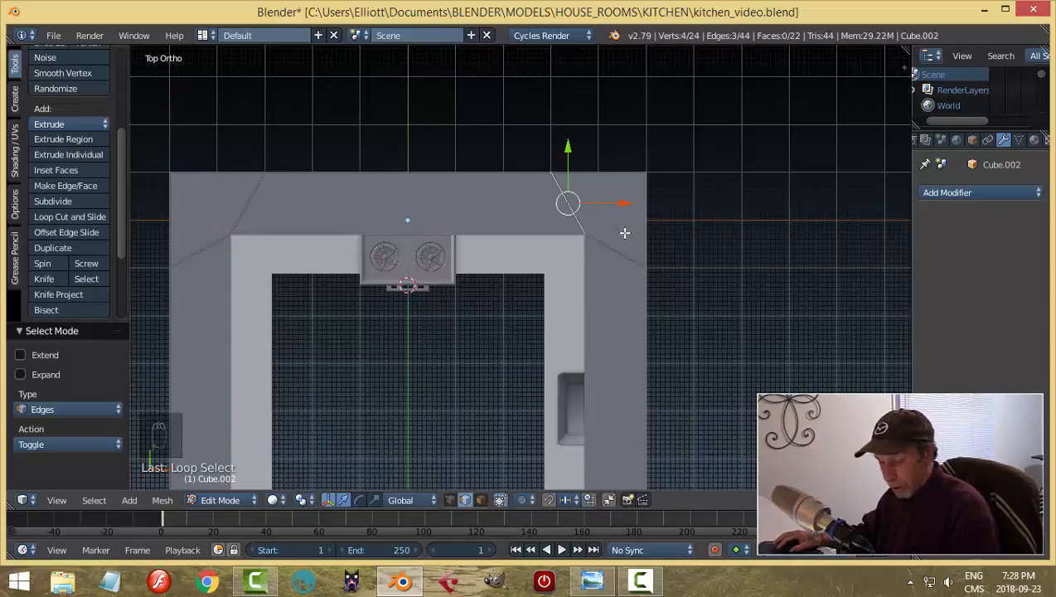
key("a")
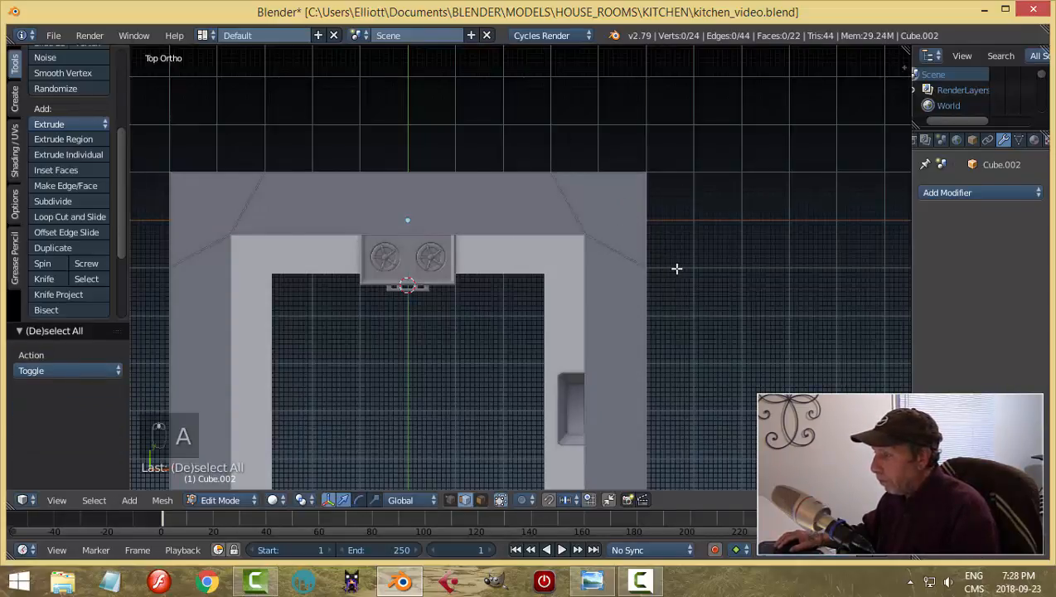
middle_click_drag(677, 268, 463, 213)
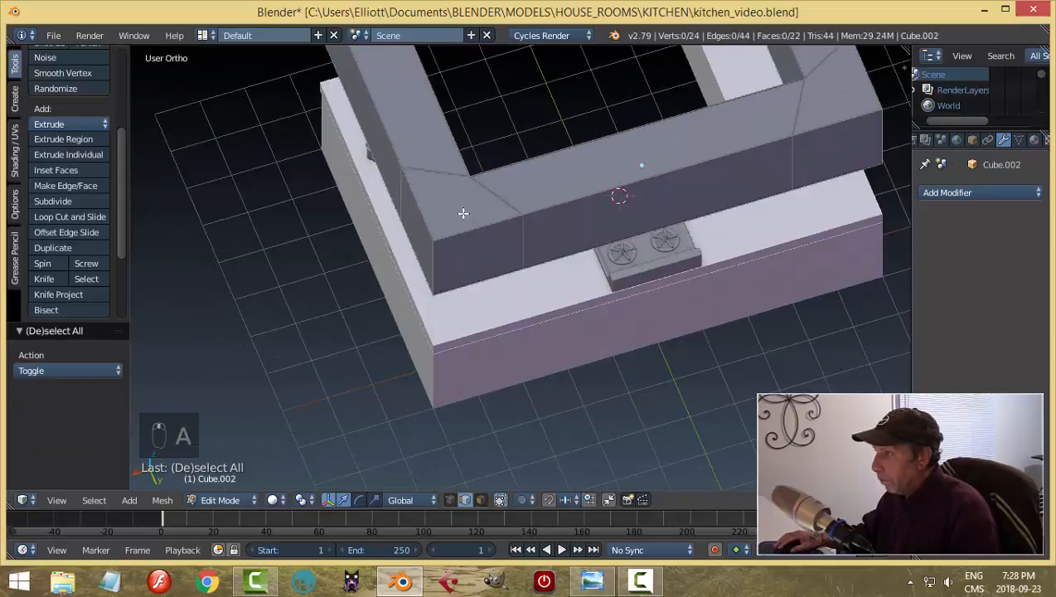
right_click(523, 229)
key("a")
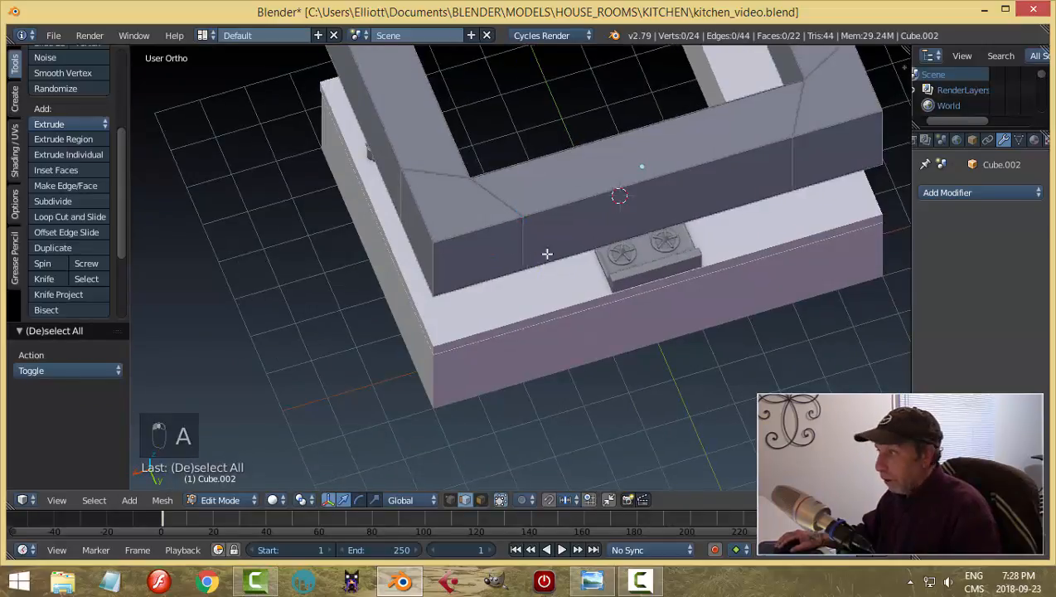
Step: Switch to vertex selection and turn on snapping to vertices
middle_click_drag(547, 252, 729, 242)
key("ctrl+Tab")
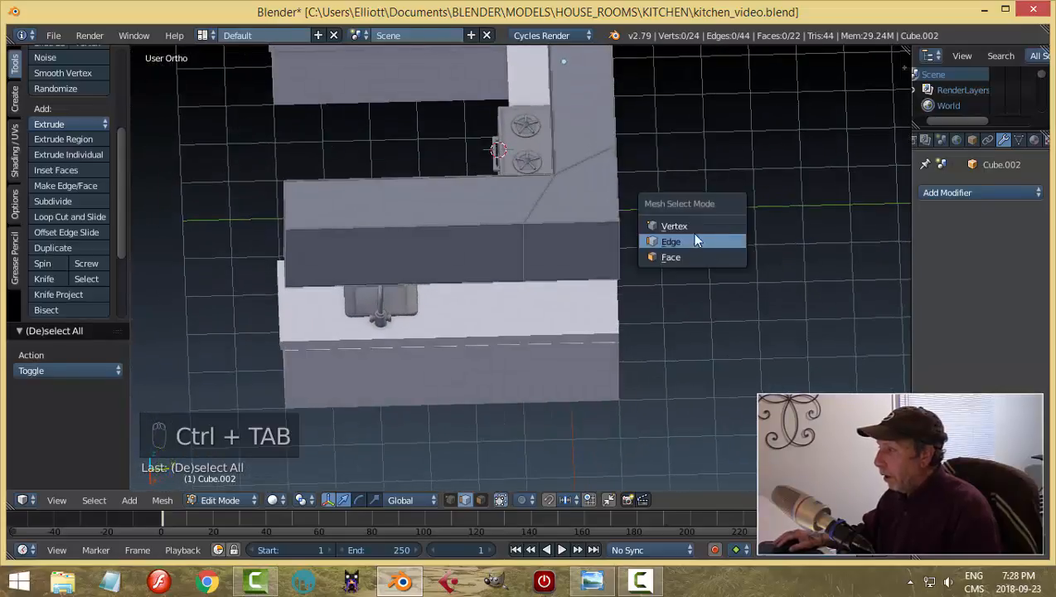
left_click(667, 239)
scroll(575, 273, "up", 1)
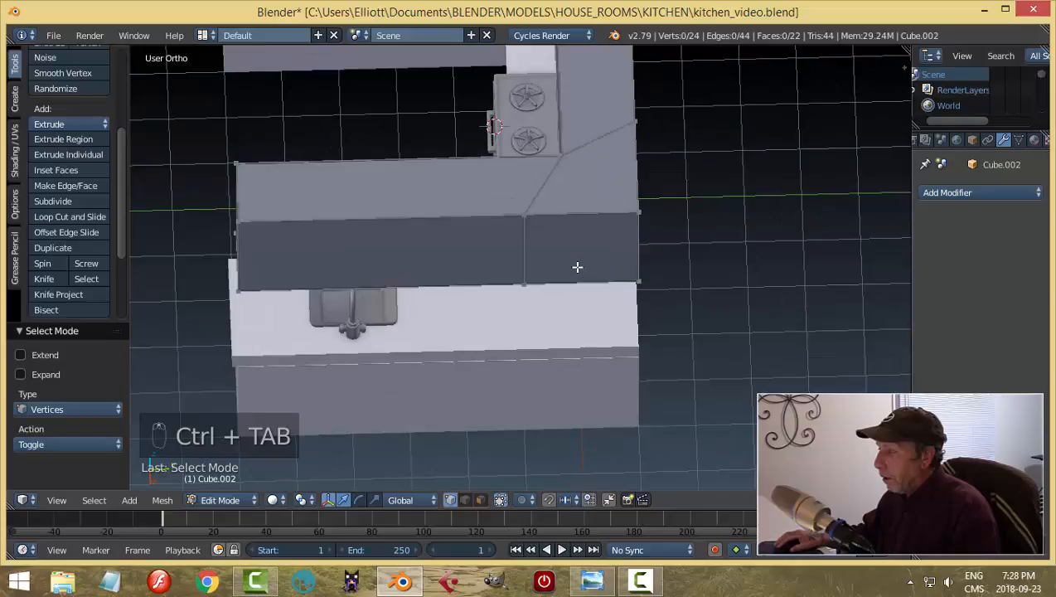
left_click(568, 500)
left_click(592, 464)
Step: Move both vertices of the vertical seam on the sink-side cabinet's outer face along Y toward the back corner
left_click(523, 217)
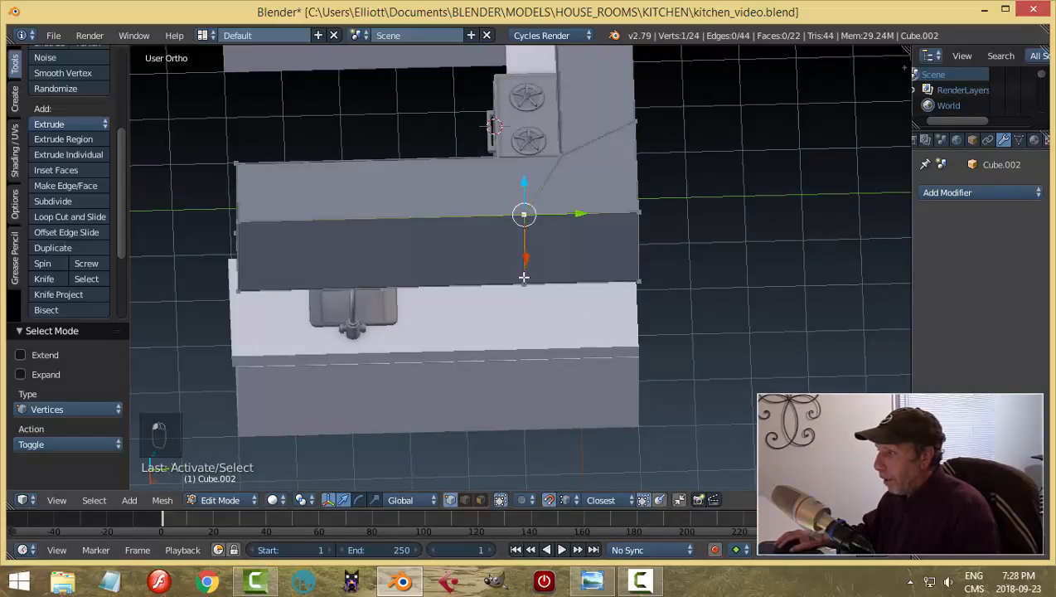
left_click(525, 285, "shift")
left_click_drag(580, 249, 598, 231)
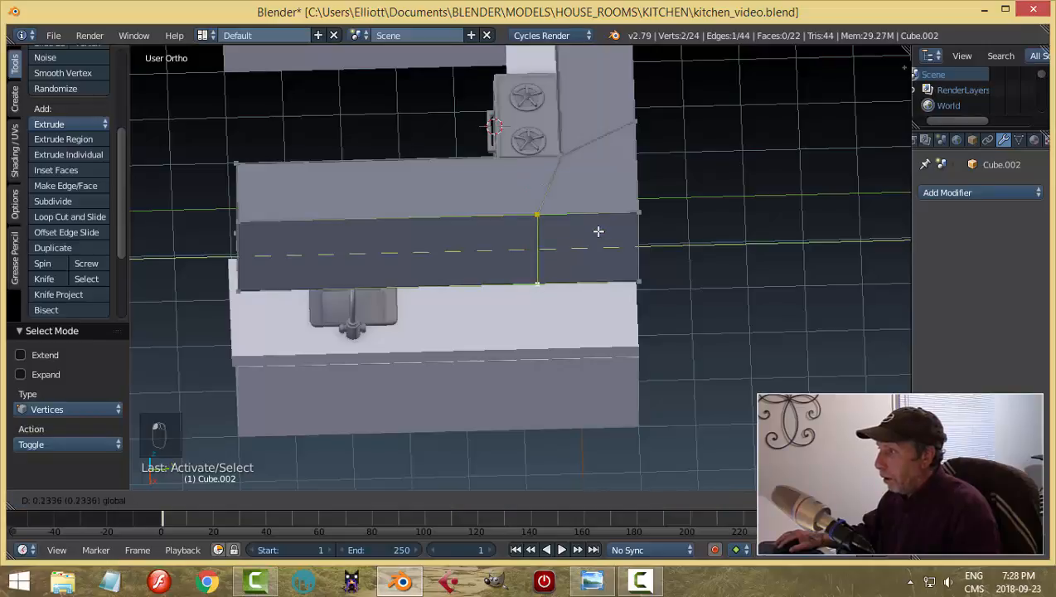
Step: Align the upper cabinets' two outer edges at the sink-side corner with the inner corner, moving one 0.703 along Y and the other 0.719 along X
left_click_drag(561, 156, 555, 163)
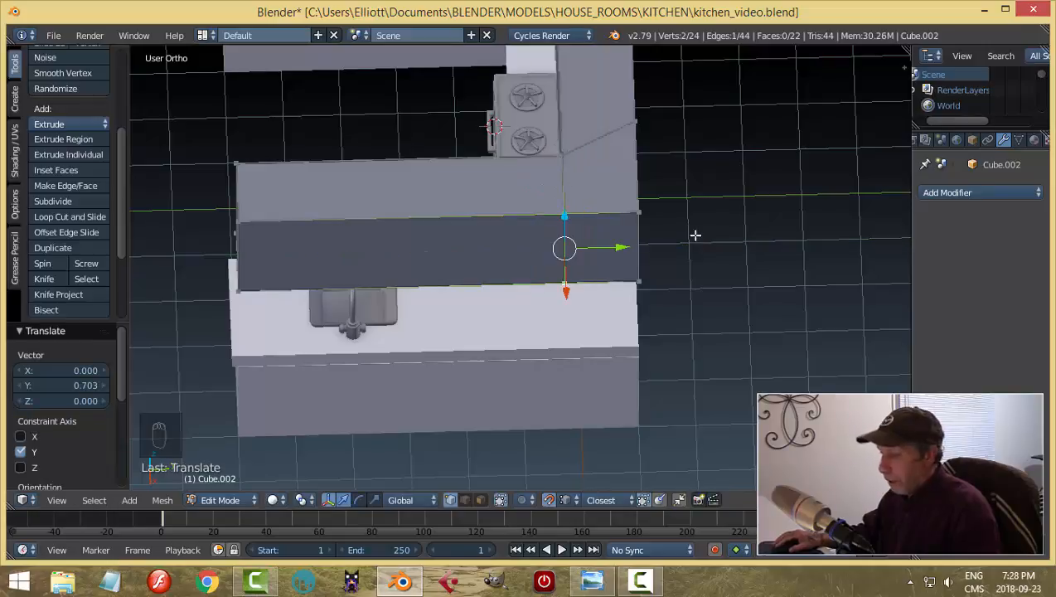
key("a")
middle_click_drag(707, 236, 491, 155)
right_click(491, 154)
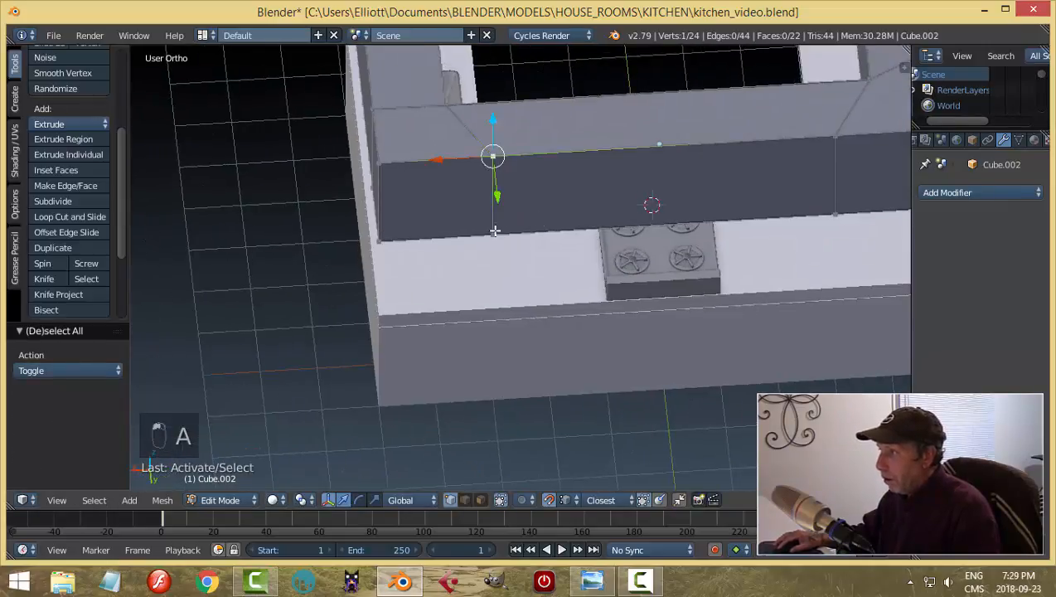
right_click(495, 230, "shift")
left_click_drag(441, 196, 446, 123)
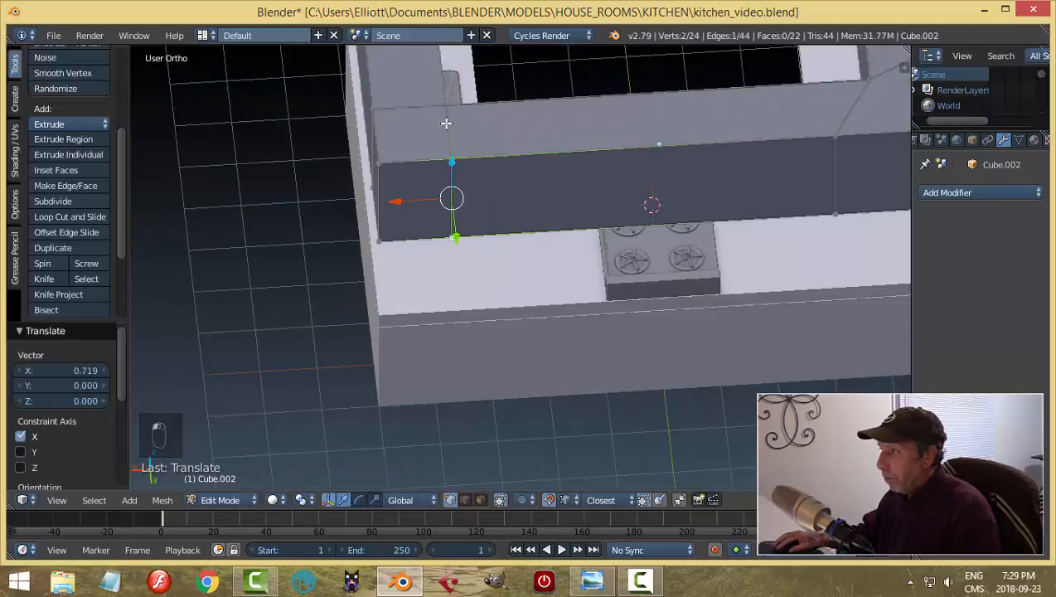
Step: Move the back vertical edge at the corner opposite the sink along X, snapping it in line with the inner corner vertex
key("a")
middle_click_drag(548, 188, 568, 265)
right_click(603, 293)
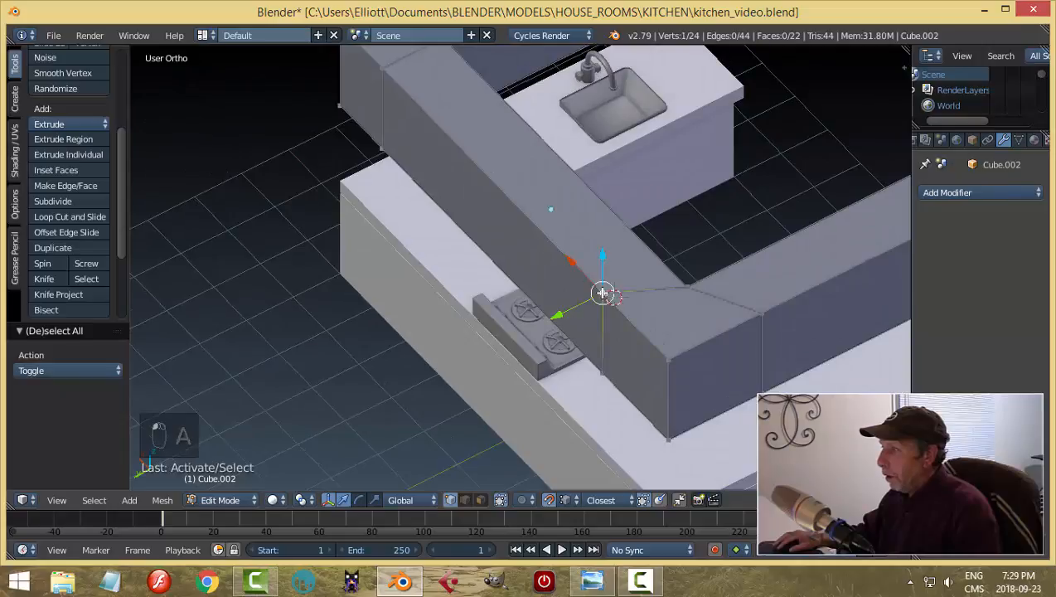
right_click(603, 368, "shift")
left_click_drag(572, 301, 690, 286)
key("a")
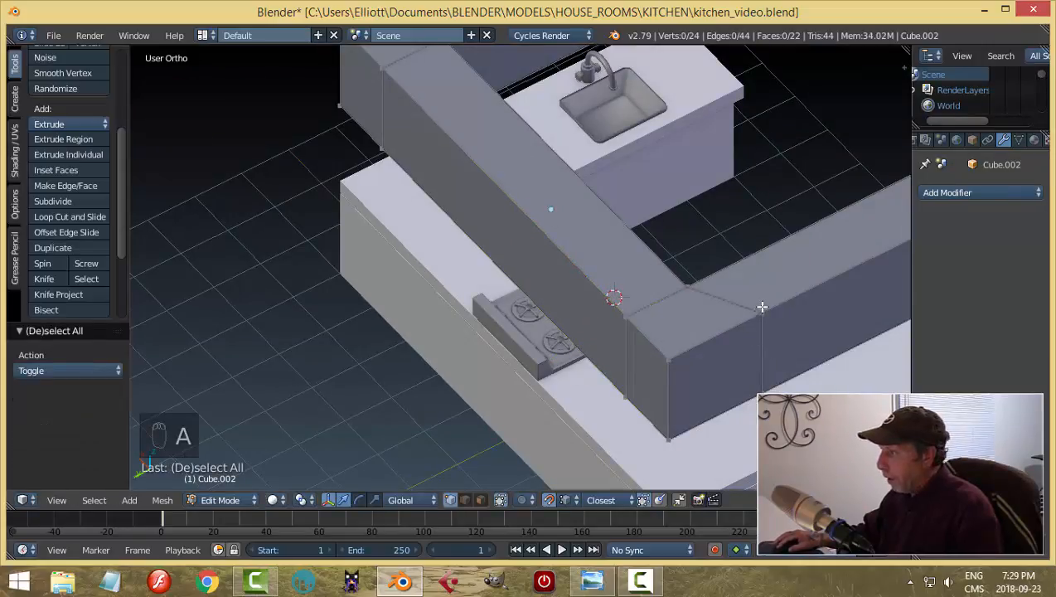
Step: Move the outer side's vertical edge at the same corner about 0.70 along Y, snapping it in line with the inner corner
right_click(761, 309)
right_click(762, 388, "shift")
left_click_drag(723, 372, 680, 338)
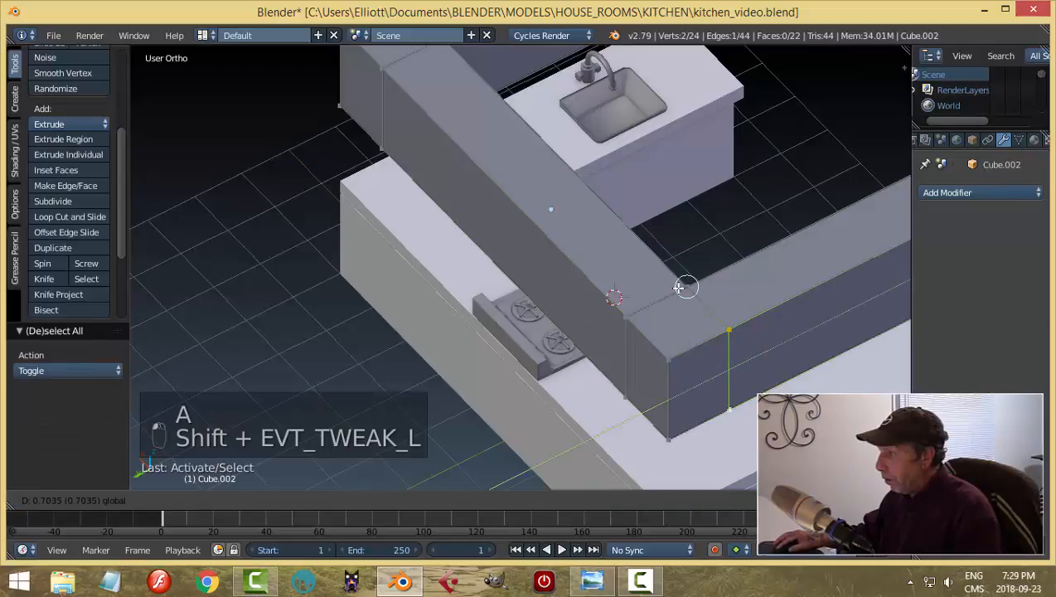
left_click_drag(679, 288, 675, 290)
key("a")
Step: Return to Object Mode, lower the upper cabinets slightly along Z and deselect everything
scroll(787, 352, "down", 3)
middle_click_drag(788, 351, 527, 280)
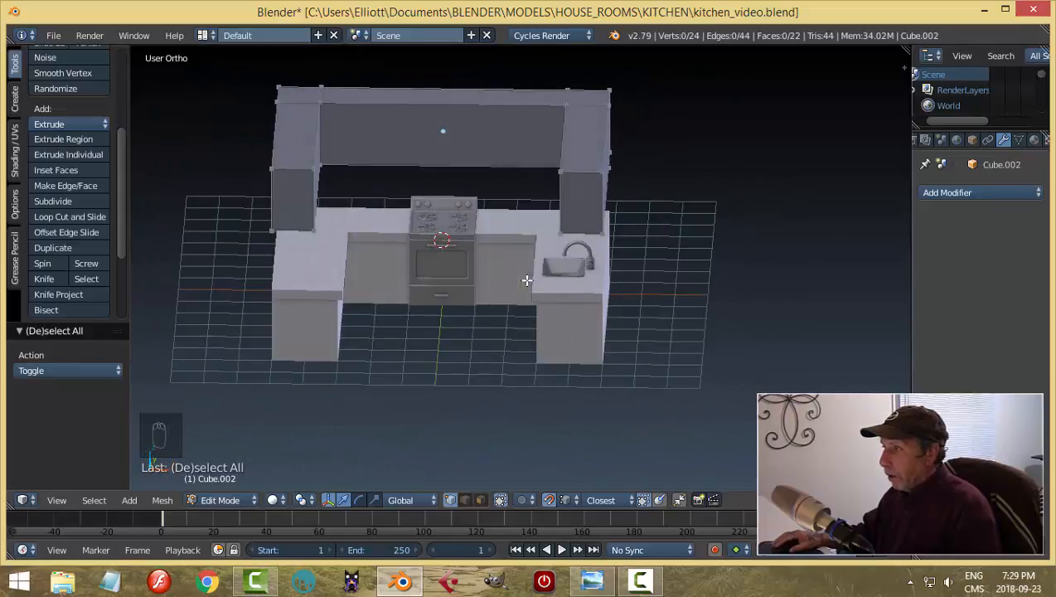
key("Tab")
left_click(397, 277)
left_click_drag(442, 87, 443, 100)
key("a")
key("a")
middle_click_drag(550, 232, 648, 286)
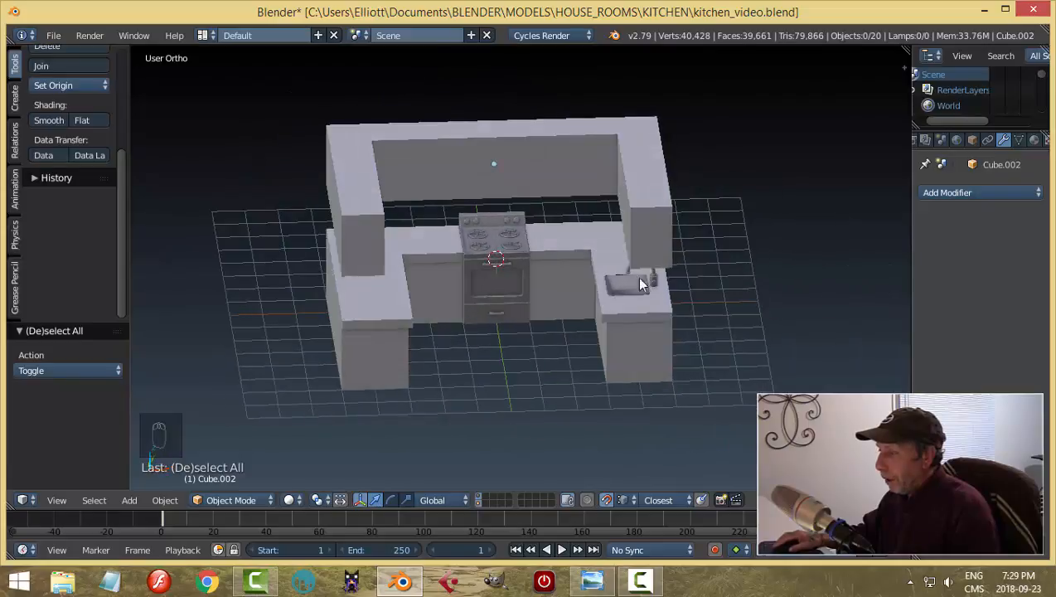
Step: Select the upper cabinets and lower them a little further toward the stove in front view
middle_click_drag(553, 241, 540, 311, "shift")
scroll(546, 307, "up", 2)
scroll(543, 274, "down", 1)
right_click(530, 278)
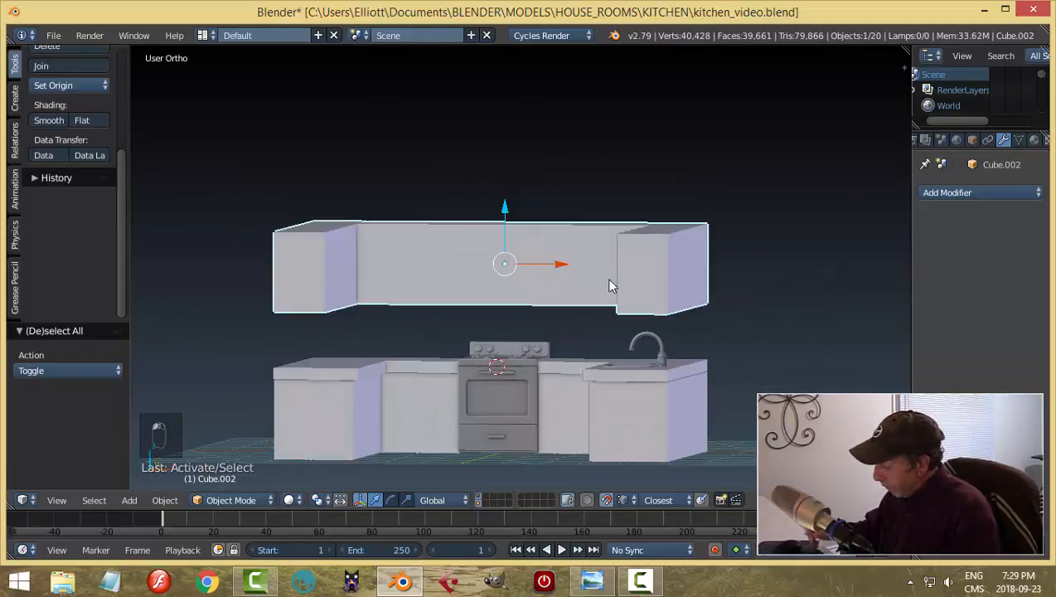
key("KP_1")
scroll(509, 323, "up", 2)
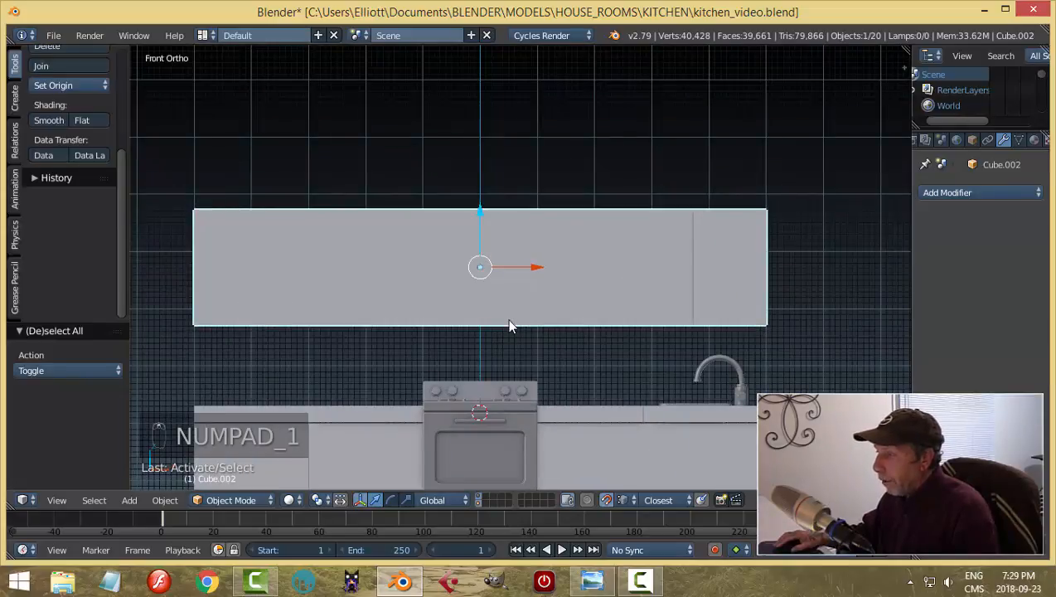
left_click_drag(482, 213, 483, 229)
Step: Add two vertical loop cuts through the middle section of the upper cabinets, leaving them evenly spaced
key("Tab")
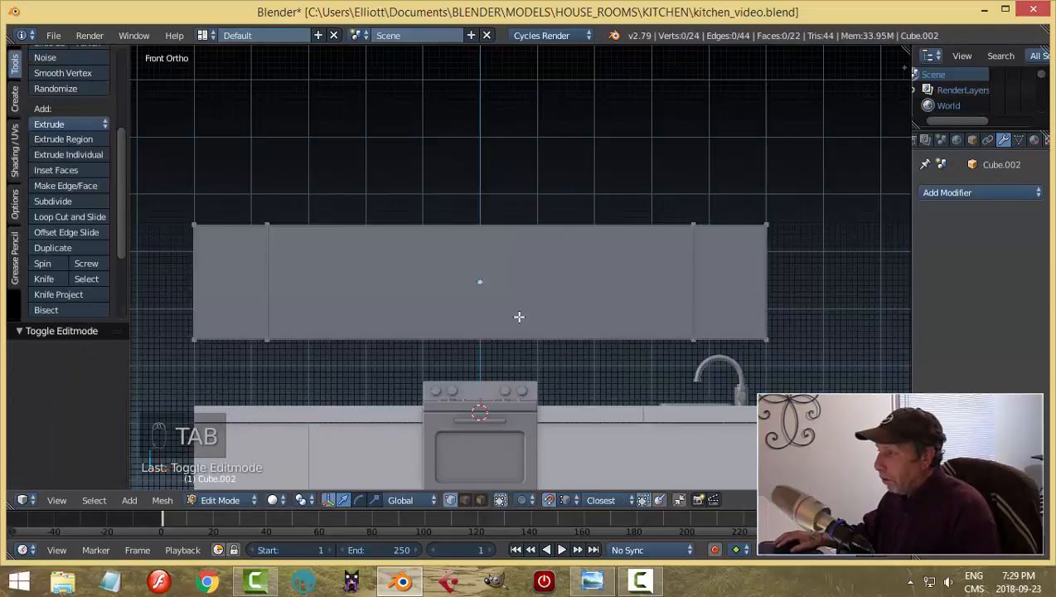
key("ctrl+r")
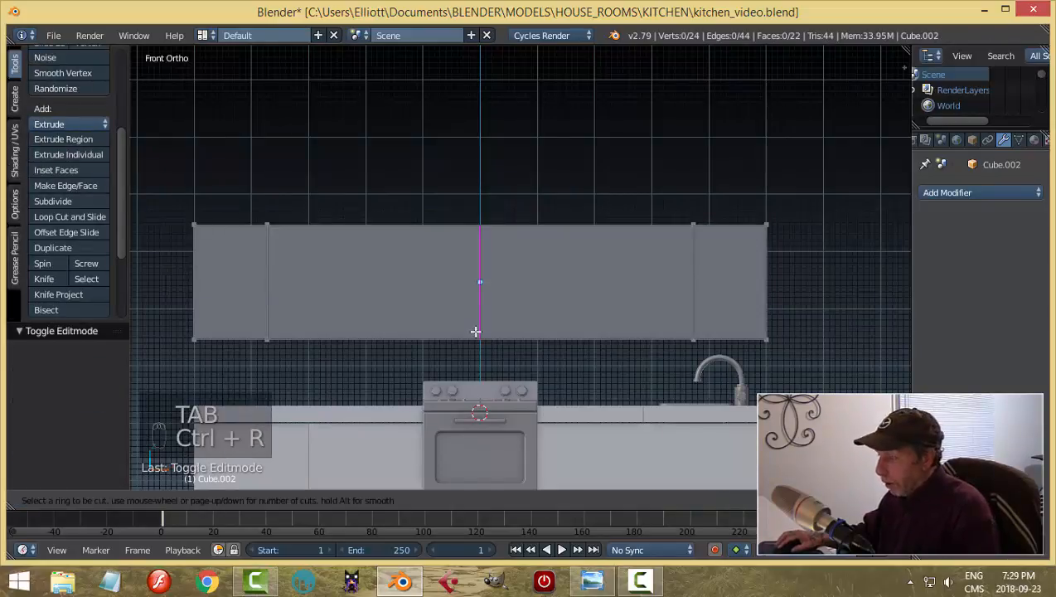
scroll(476, 332, "up", 1)
left_click(476, 330)
right_click(487, 335)
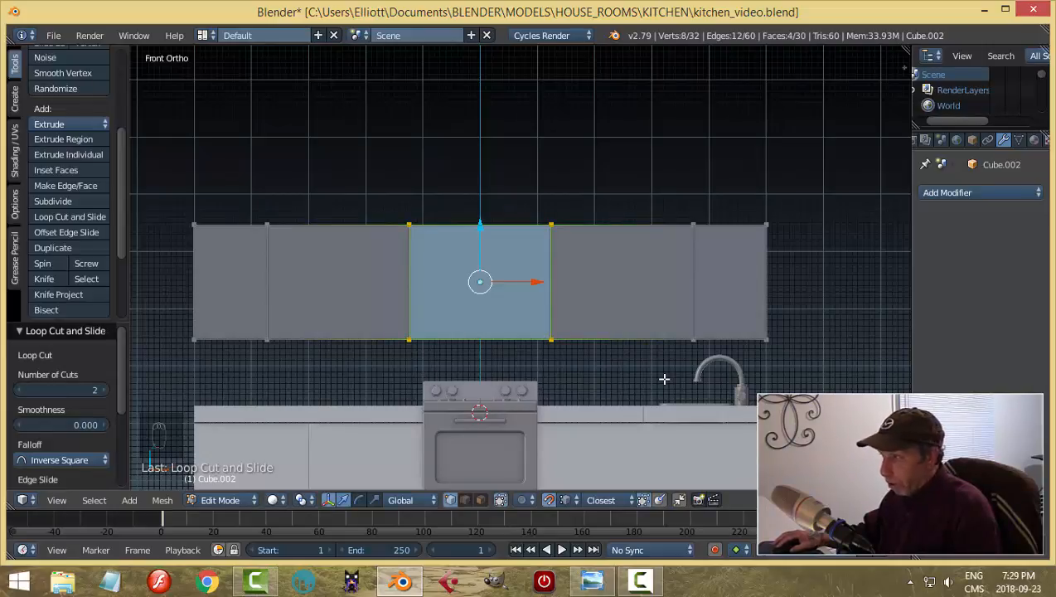
Step: Scale the two new loops to 0.714 along X so the section between them roughly matches the stove's width
key("s")
key("x")
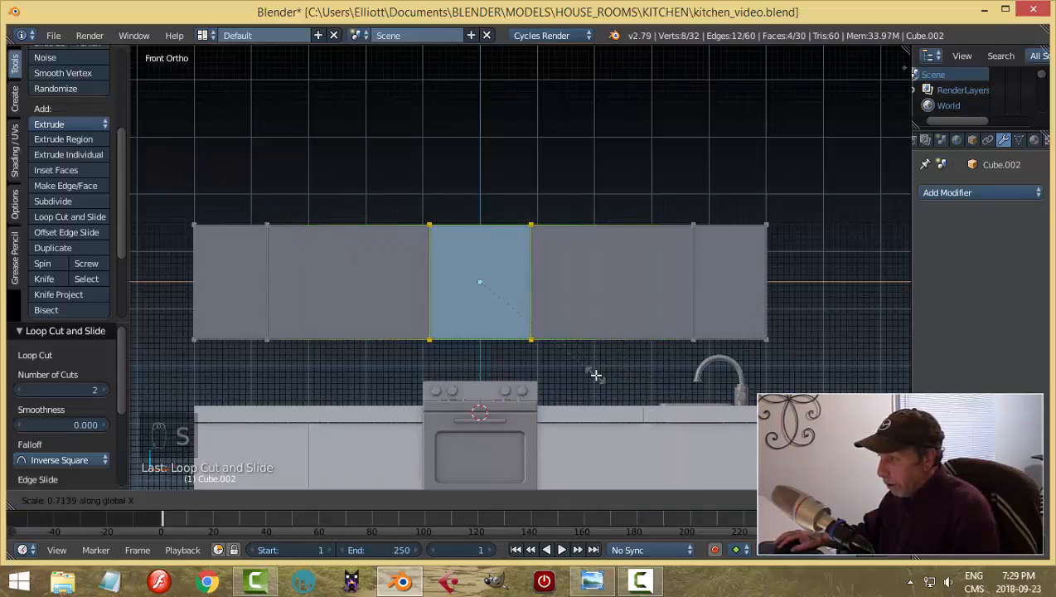
left_click(595, 375)
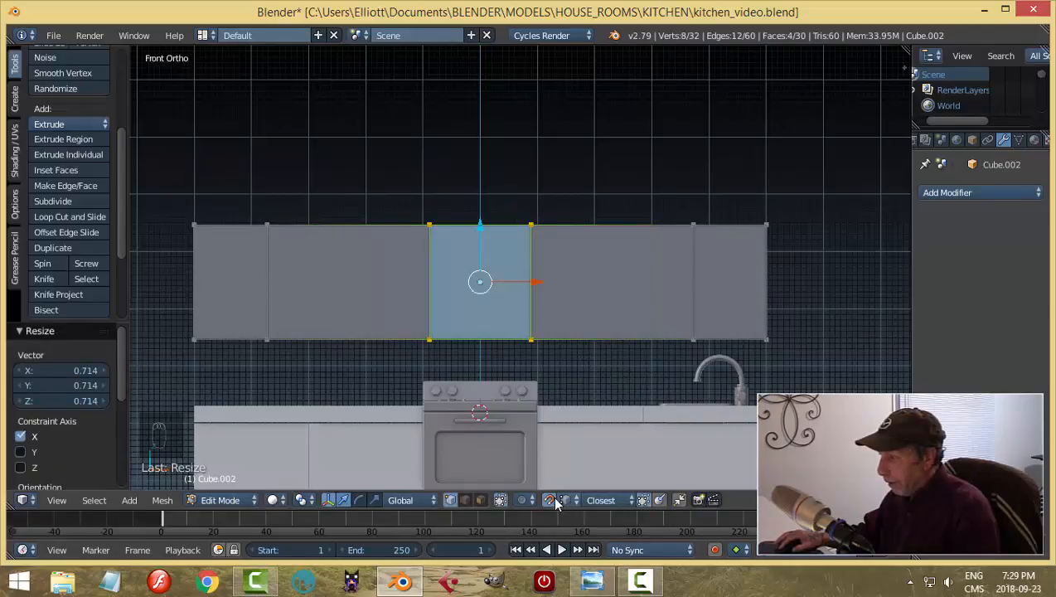
Step: Add a horizontal loop cut around all the upper cabinets and slide it down by about 0.363
middle_click_drag(625, 367, 649, 334)
key("a")
key("ctrl+r")
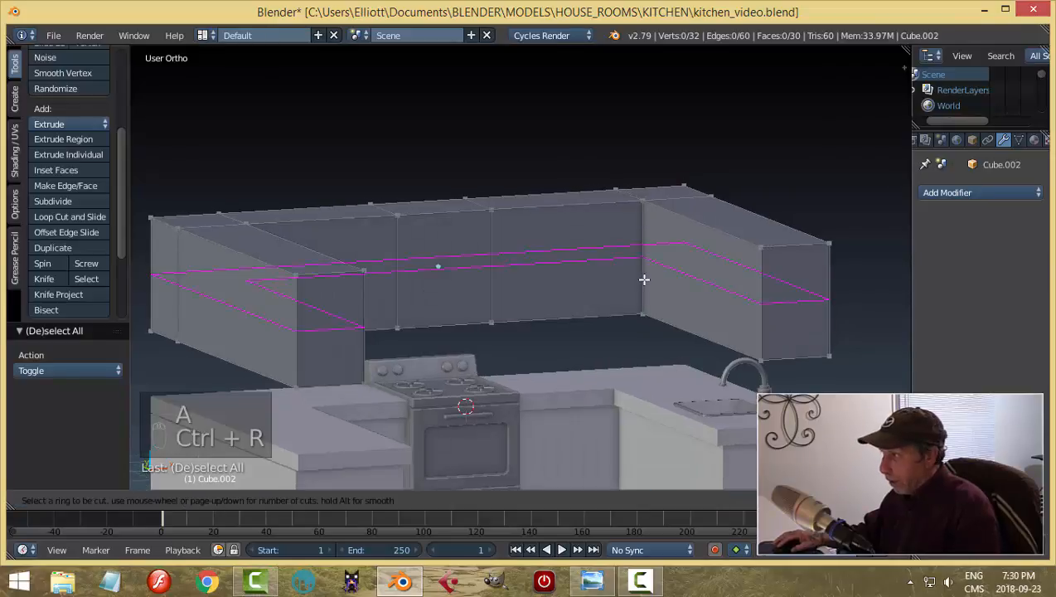
left_click(644, 280)
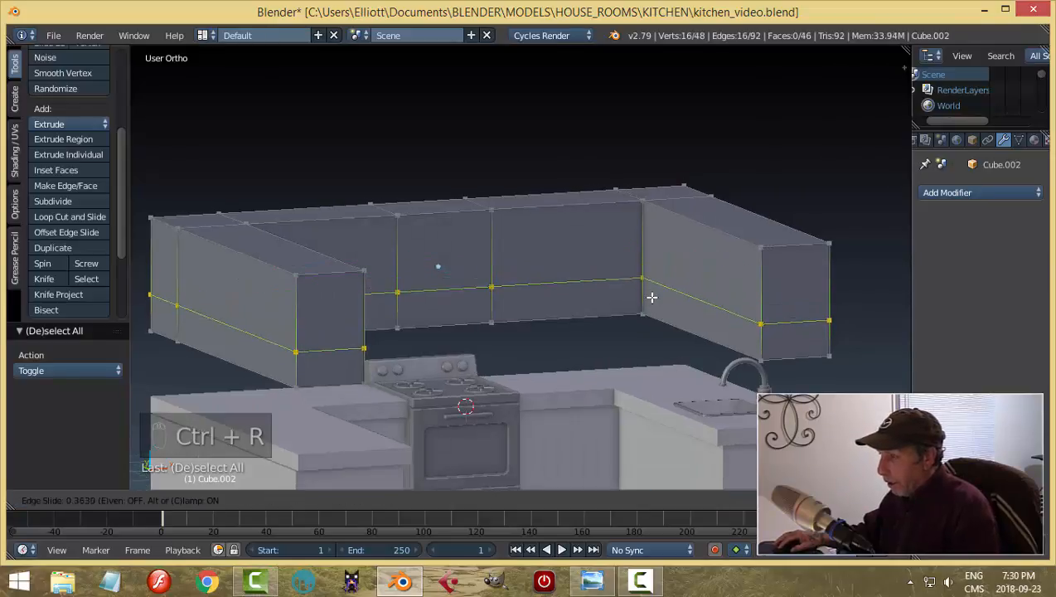
left_click(651, 297)
key("a")
Step: Delete the lower front face and the bottom face of the middle cabinet section above the stove
middle_click_drag(601, 305, 521, 278)
key("ctrl+Tab")
left_click(493, 340)
left_click(501, 297)
middle_click_drag(633, 319, 691, 384)
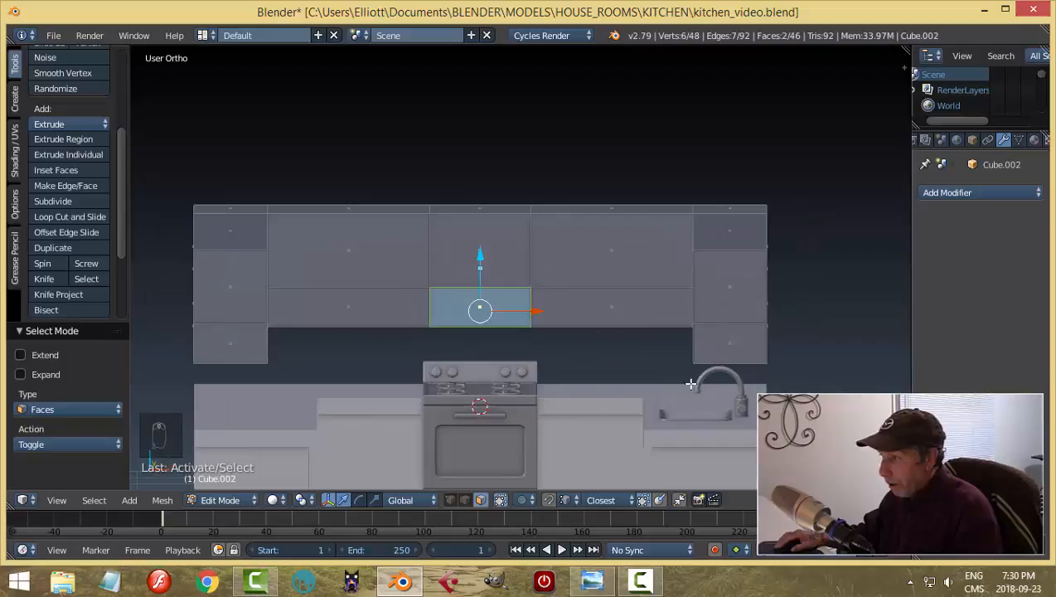
key("x")
left_click(591, 329)
Step: Fill the top of the opening above the stove with a face between its front and back edges
middle_click_drag(591, 329, 572, 351)
scroll(573, 351, "up", 5)
key("ctrl+Tab")
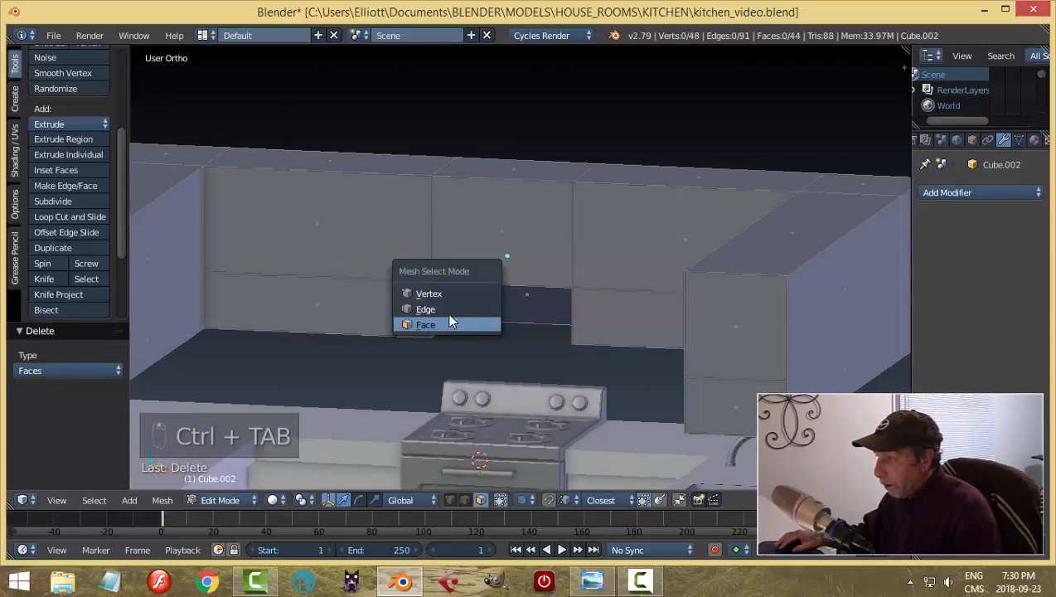
left_click(447, 309)
middle_click_drag(465, 312, 478, 292)
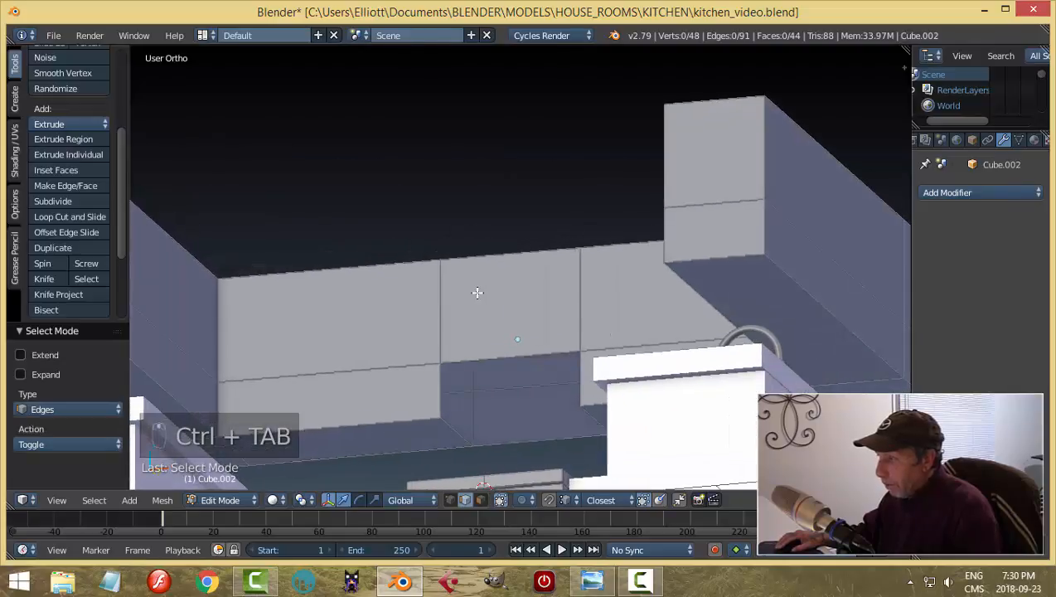
middle_click_drag(485, 379, 527, 400)
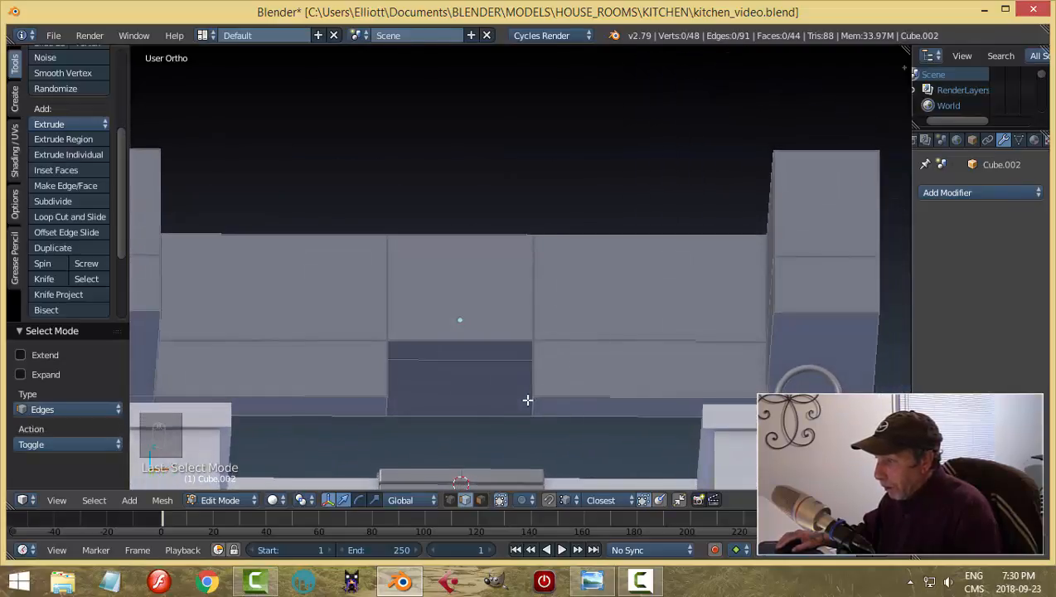
left_click(493, 339, "shift")
key("f")
mouse_move(488, 371)
middle_mouse_down()
mouse_move(556, 384)
mouse_move(458, 368)
mouse_move(479, 358)
middle_mouse_up()
key("a")
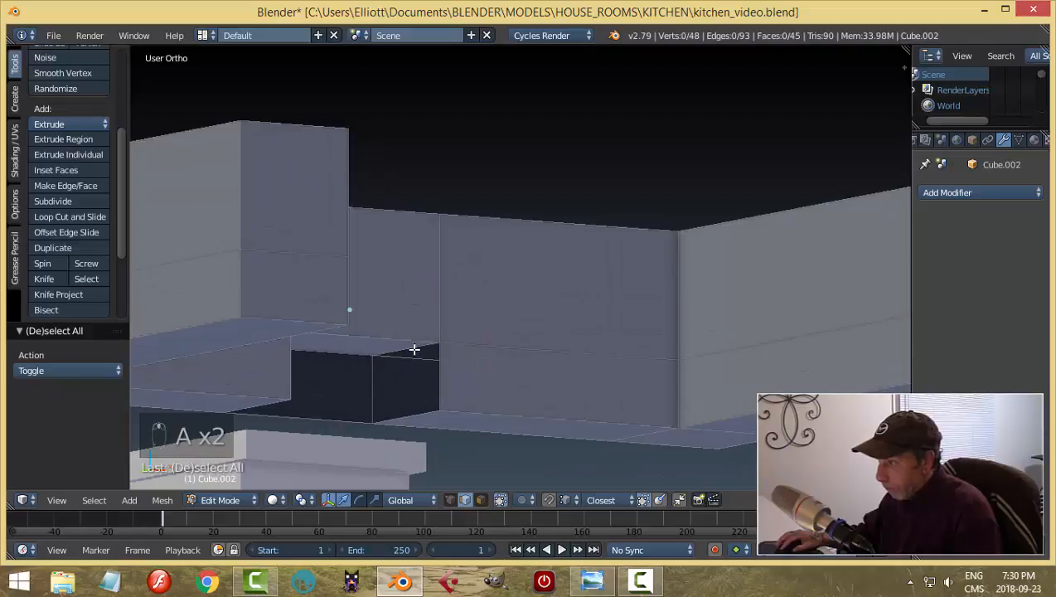
Step: Close both side walls of the opening above the stove with new faces
key("f")
middle_click_drag(509, 403, 528, 355)
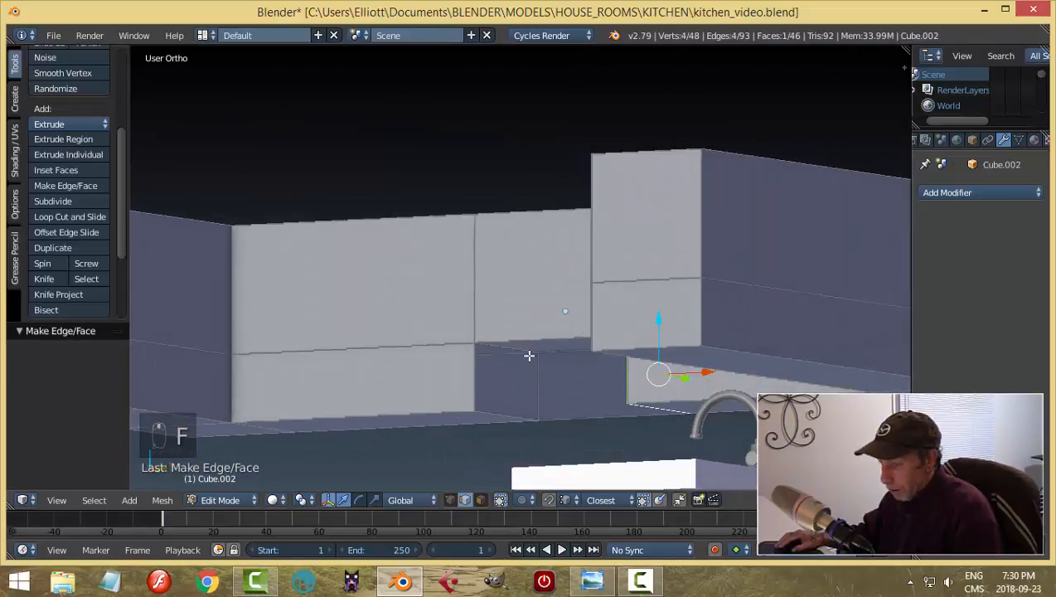
key("a")
right_click(507, 346)
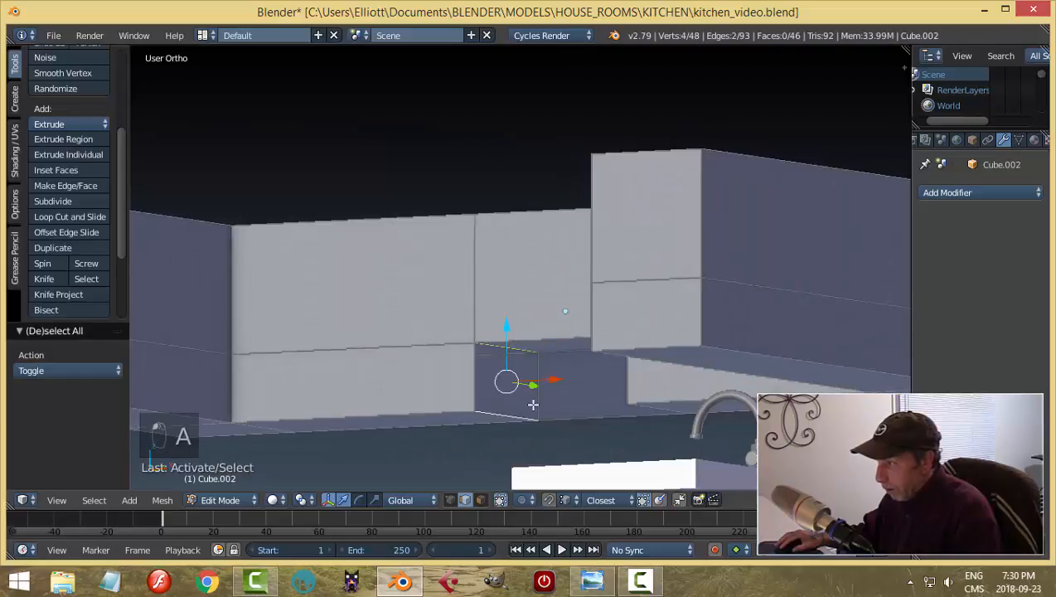
key("f")
key("a")
Step: Snap the 3D cursor to the bottom back edge of the opening above the stove
middle_click_drag(628, 397, 590, 339)
right_click(513, 322)
middle_click_drag(514, 323, 547, 372)
key("shift+s")
left_click(554, 377)
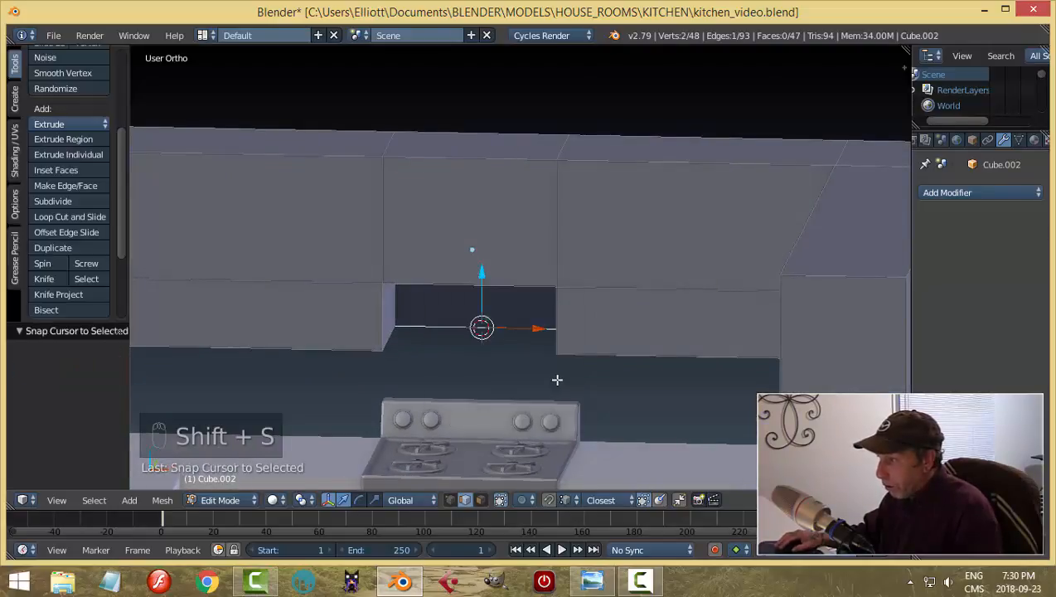
Step: Leave mesh editing and add a cube at the 3D cursor for the range hood
key("a")
key("Tab")
left_click(455, 391)
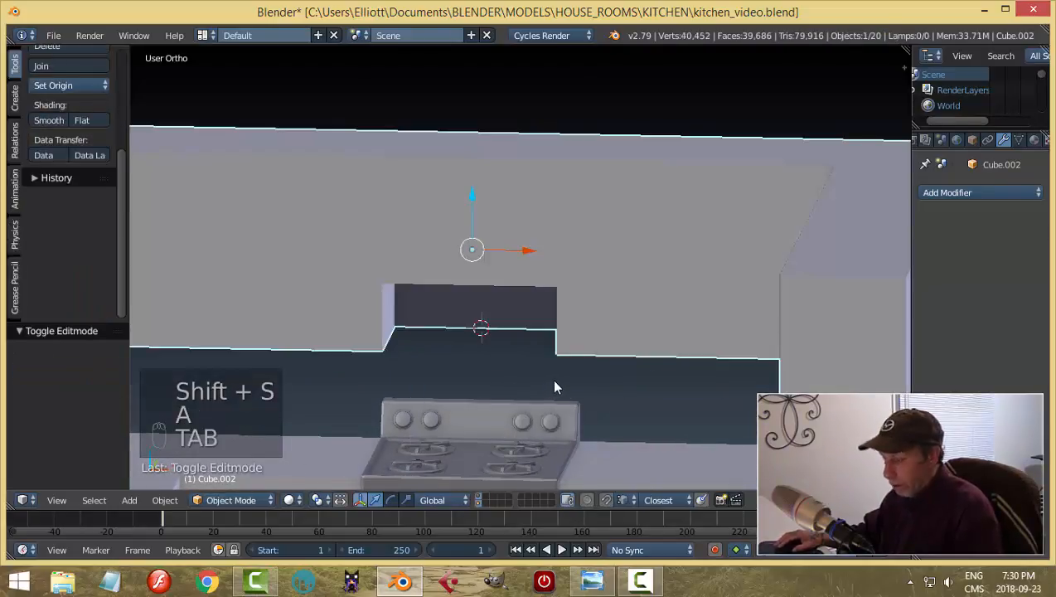
key("shift+a")
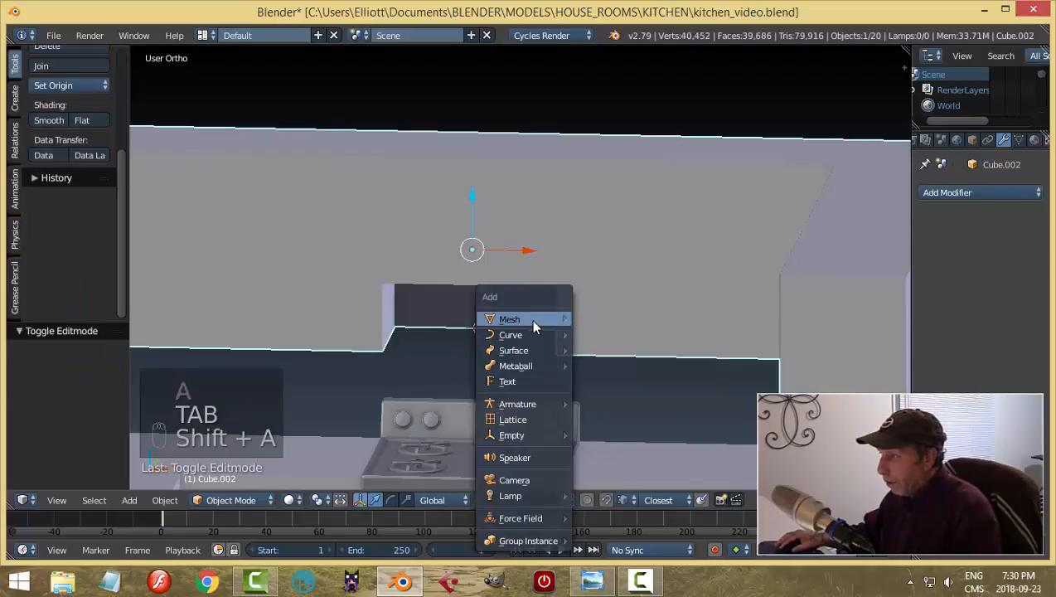
mouse_move(530, 319)
left_click(613, 335)
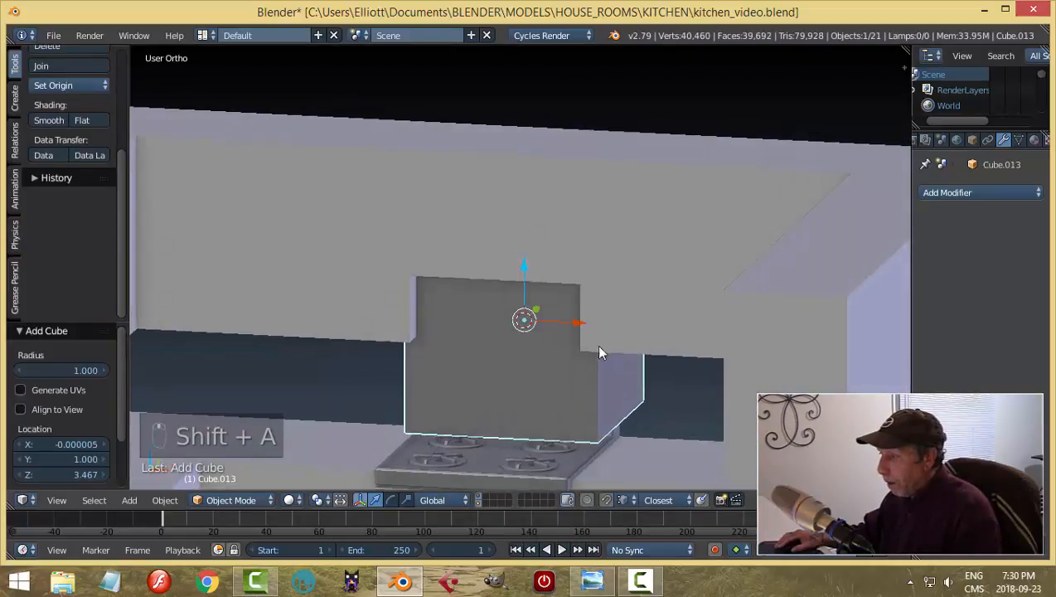
Step: Bring the new cube slightly forward and scale its mesh to 0.845 in Edit Mode
key("Tab")
left_click(745, 308)
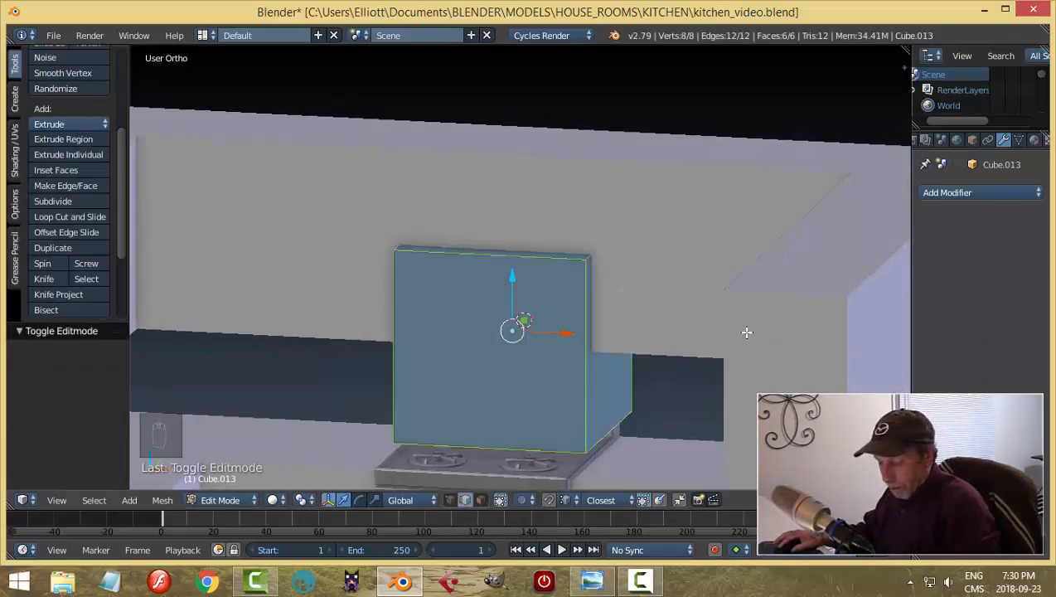
key("s")
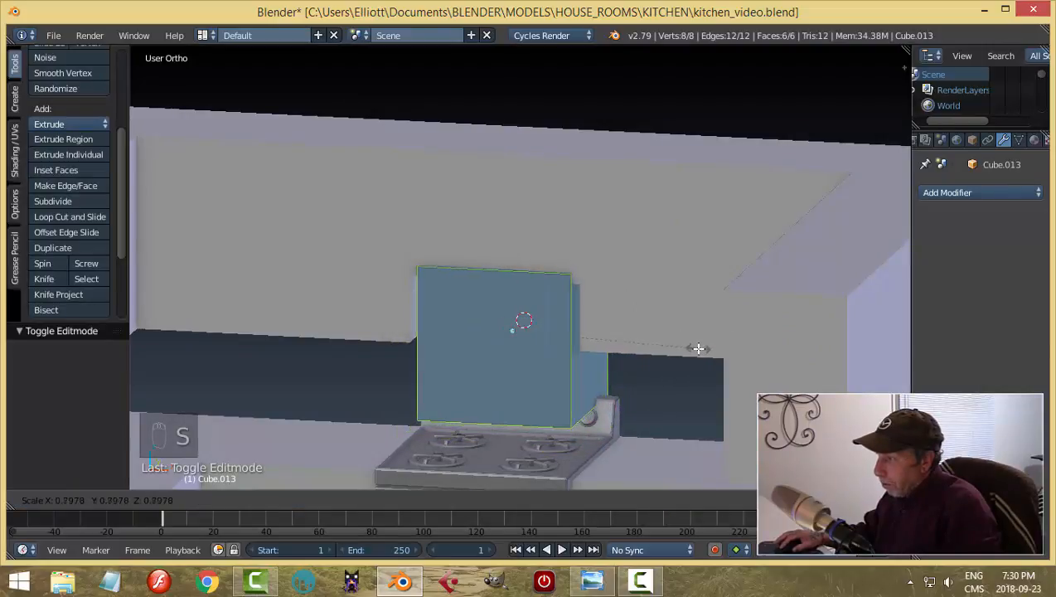
left_click(709, 352)
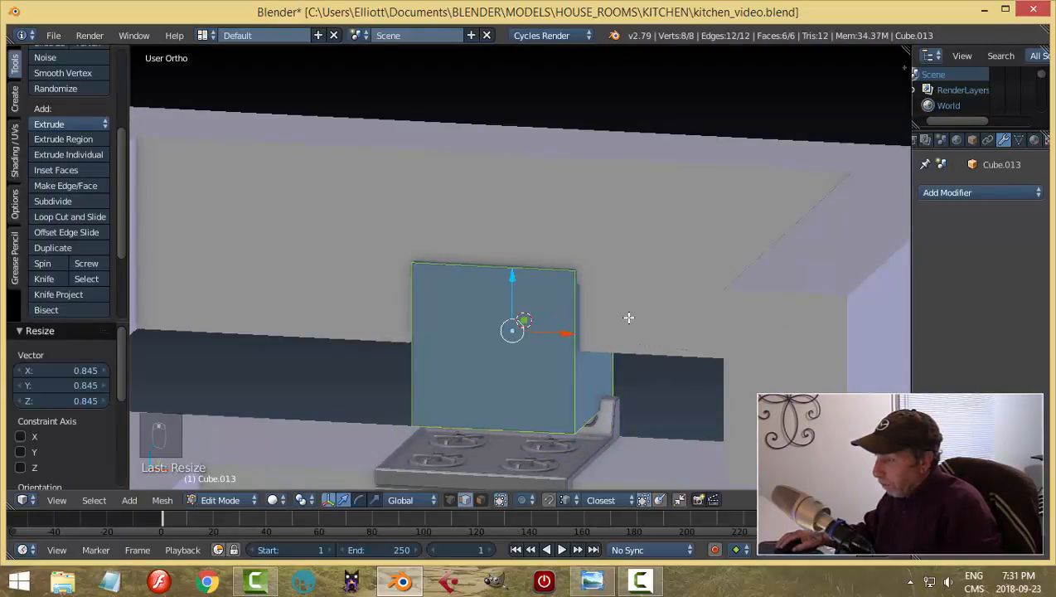
Step: Adjust the cube's height by scaling along Z and raise it 0.047 into the cabinet opening
middle_click_drag(627, 313, 594, 323)
key("s")
key("z")
left_click(592, 299)
left_click_drag(472, 320, 476, 316)
mouse_move(617, 358)
middle_mouse_down()
mouse_move(625, 349)
mouse_move(626, 360)
middle_mouse_up()
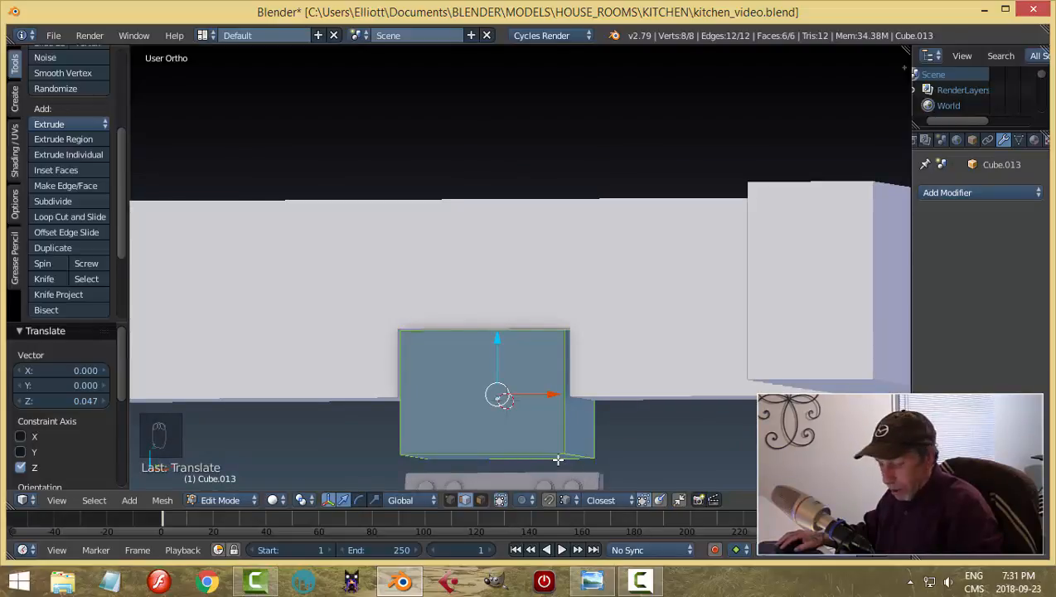
Step: Raise the cube's bottom face along Z to make the range hood shallower
key("a")
key("ctrl+Tab")
left_click(540, 476)
right_click(545, 456)
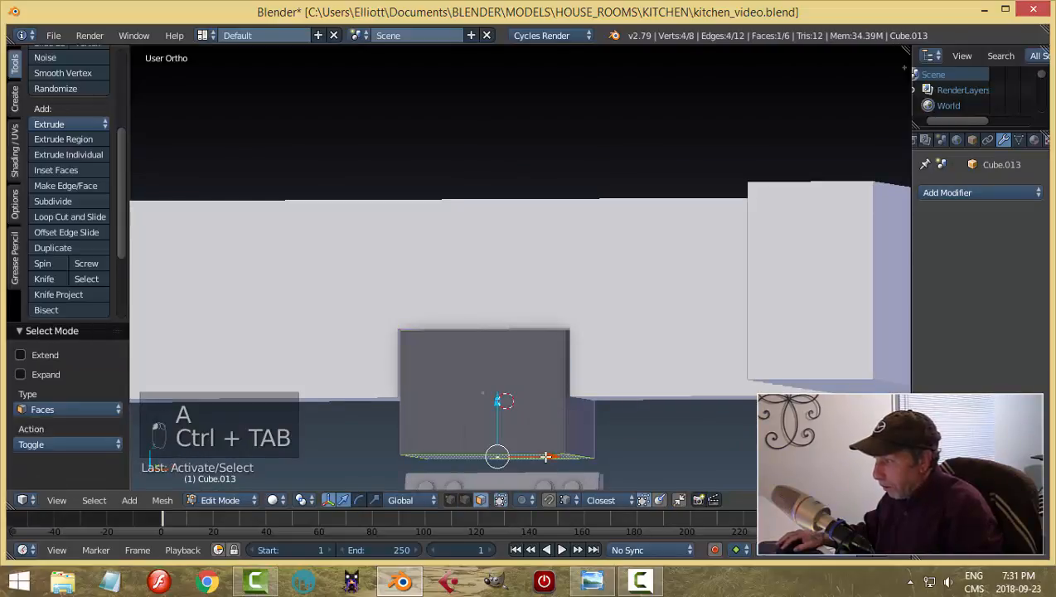
left_click_drag(500, 410, 503, 371)
Step: Switch to Windows Photo Viewer and examine the range hood and cabinets in the reference image kitchen2.png
middle_click_drag(503, 373, 489, 439)
left_click(608, 586)
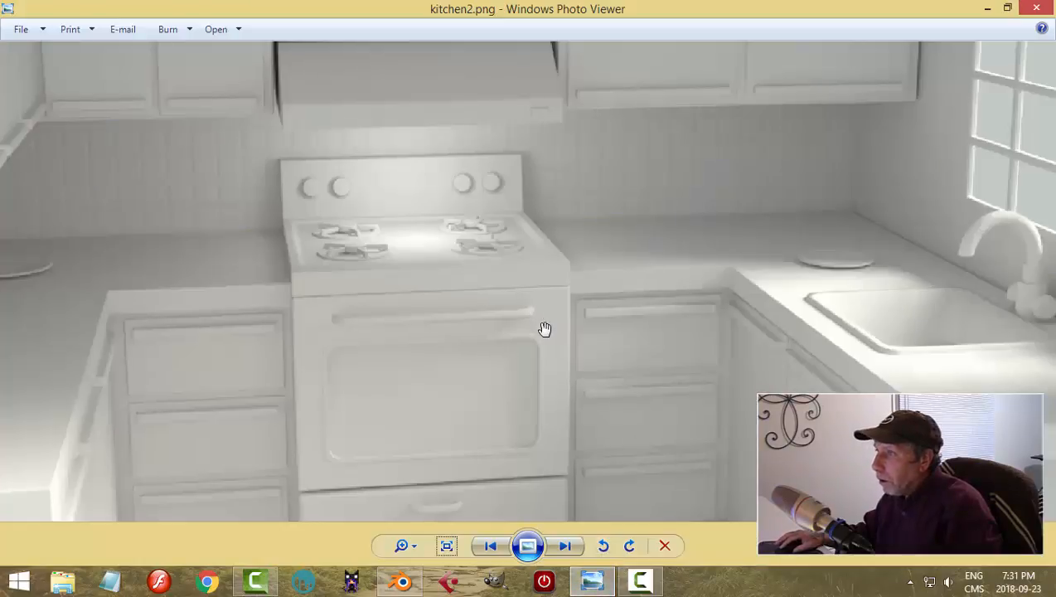
scroll(591, 309, "down", 2)
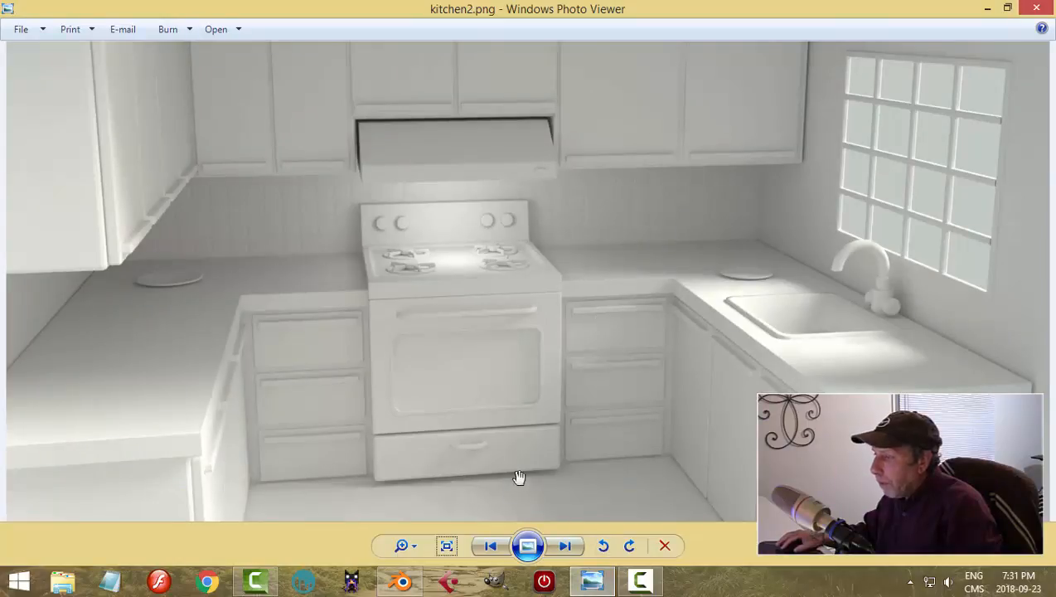
Step: Switch back to Blender and move the range hood's back face -0.433 along Y to reduce its depth
left_click(402, 582)
middle_click_drag(564, 356, 416, 280)
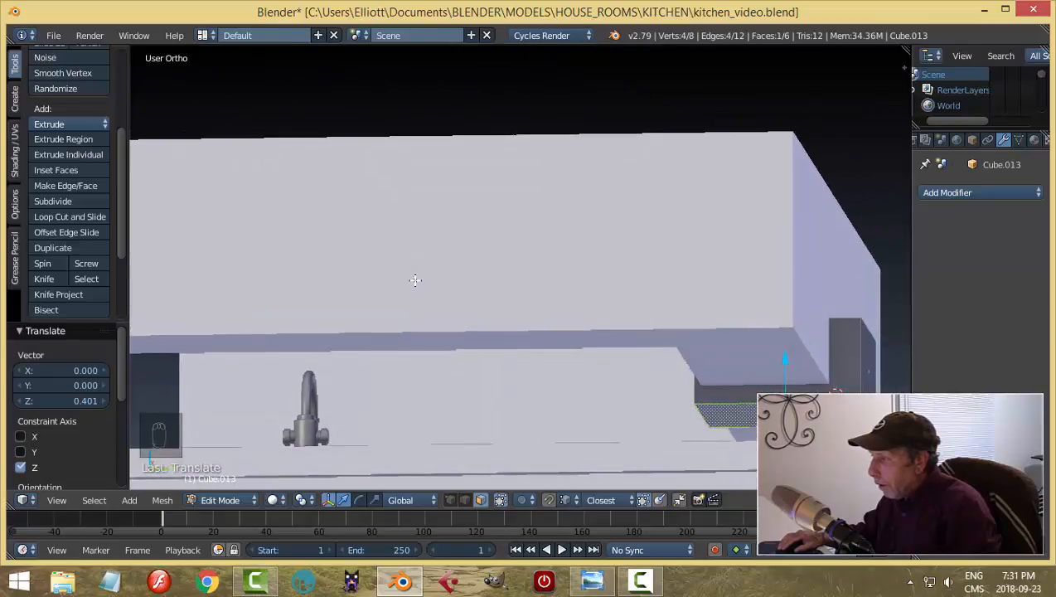
right_click(862, 360)
scroll(862, 368, "down", 2)
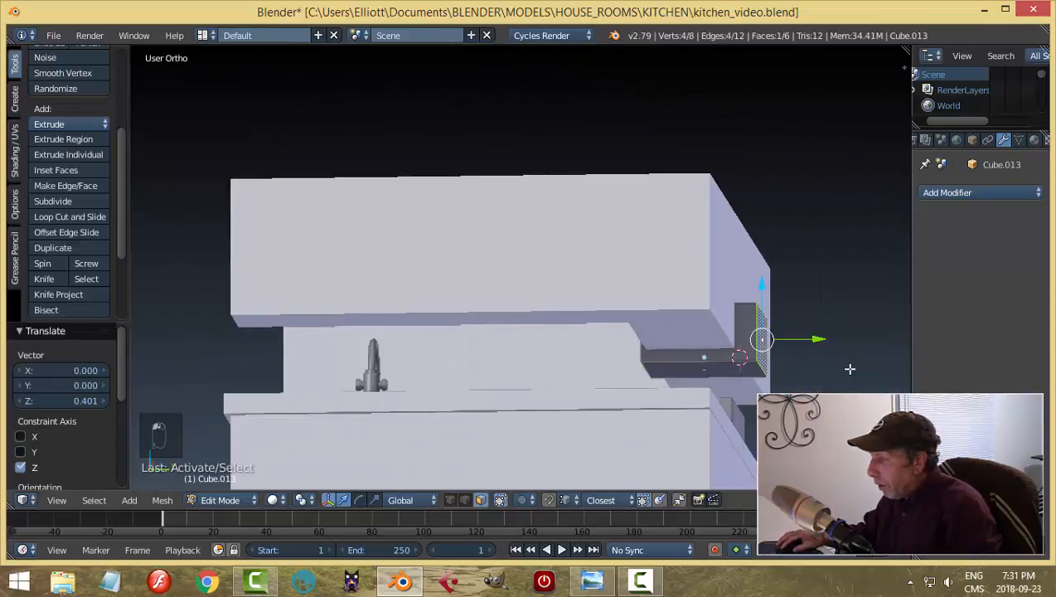
key("g")
key("y")
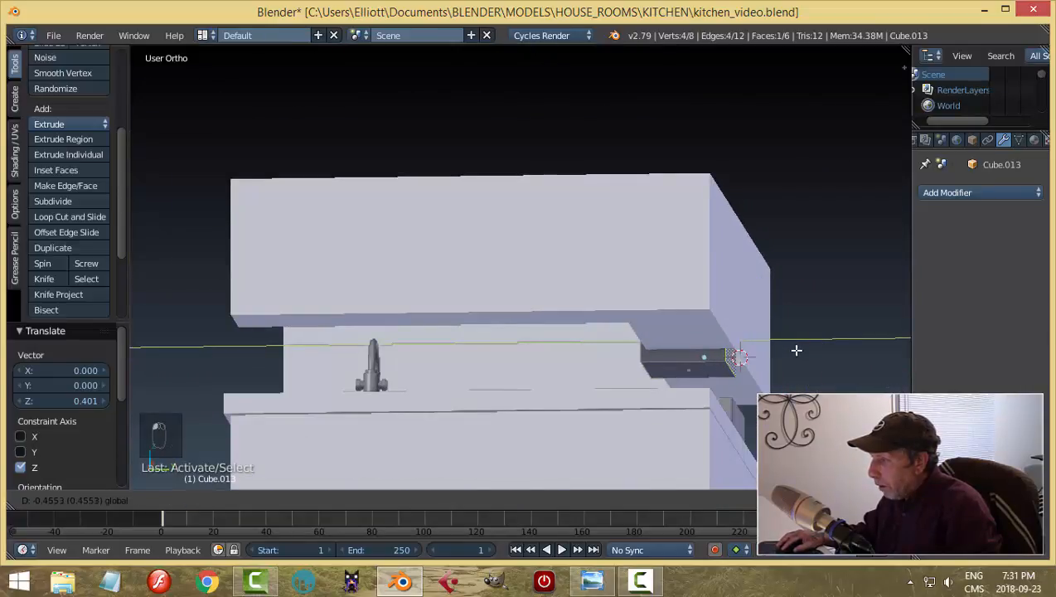
left_click(702, 353)
middle_click_drag(702, 354, 678, 366)
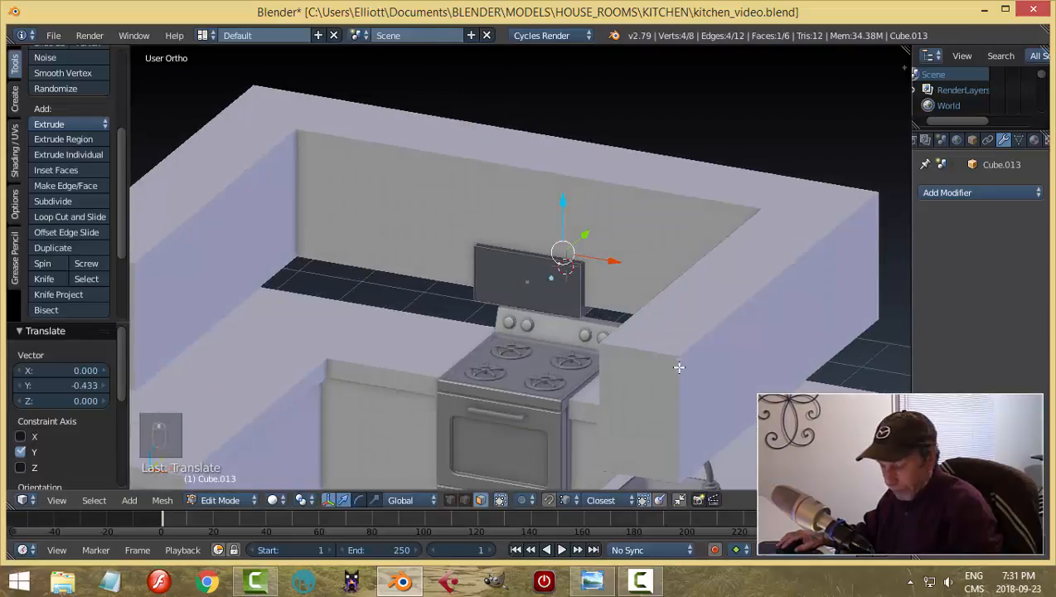
Step: Add one horizontal loop cut around the range hood in its lower half
key("a")
key("ctrl+r")
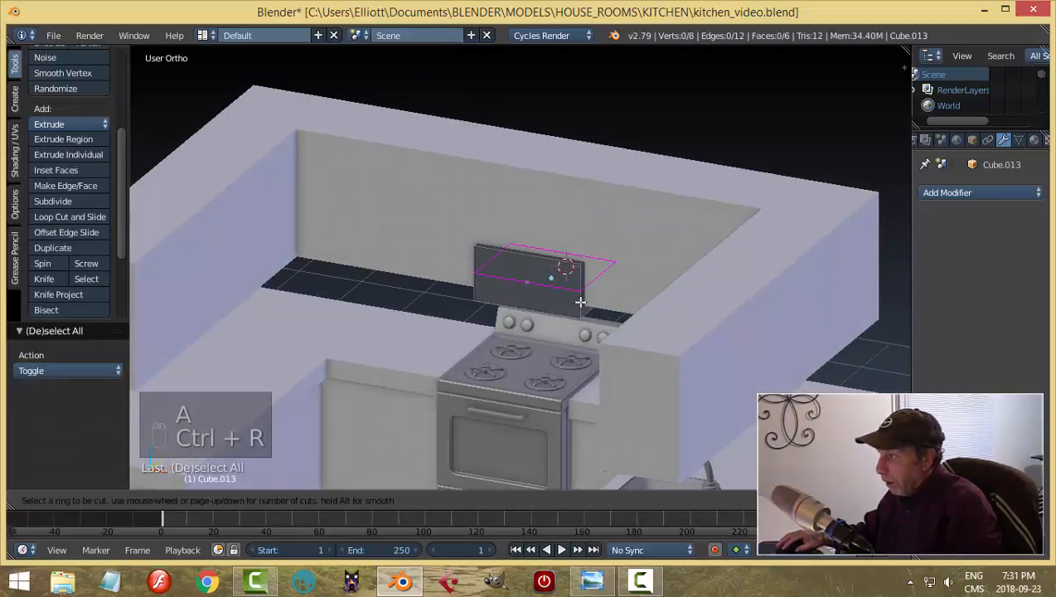
left_click(581, 306)
left_click(583, 310)
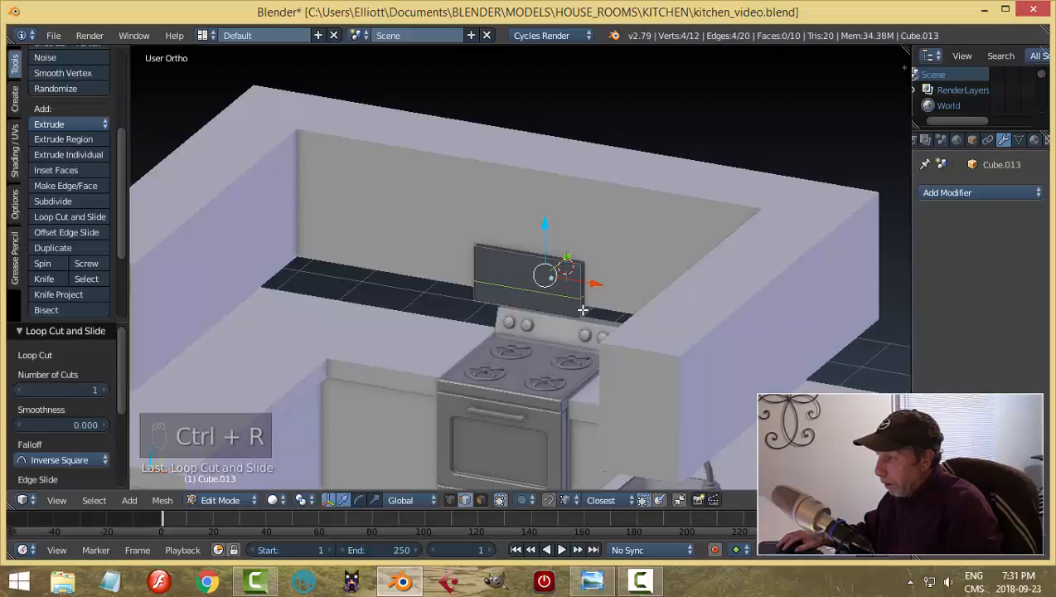
Step: In edge select mode, move the range hood's top front edge back along Y to slope the upper front
key("a")
key("ctrl+Tab")
left_click(569, 286)
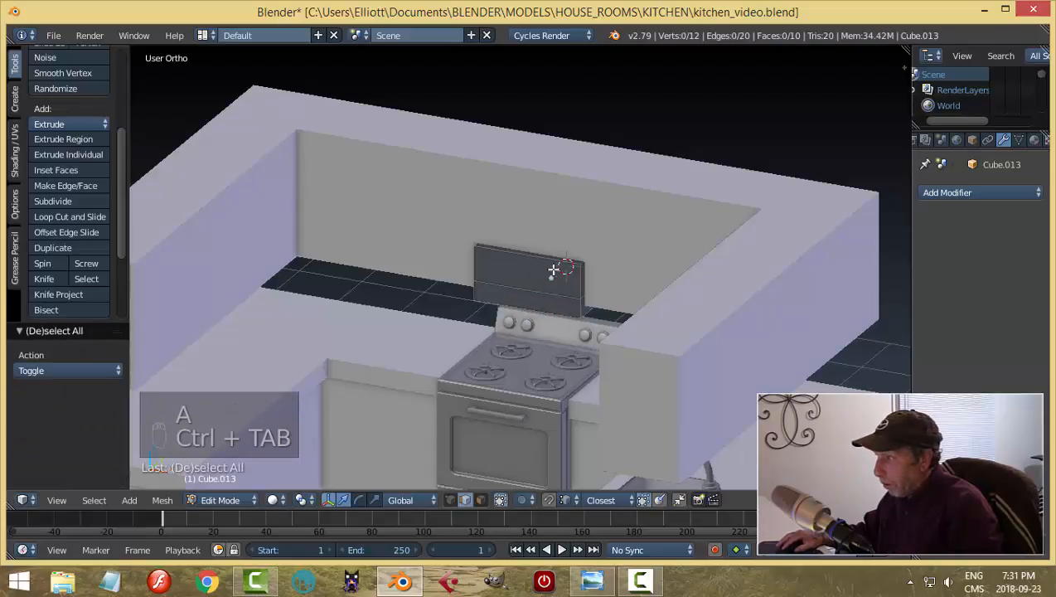
right_click(569, 253)
middle_click_drag(607, 256, 574, 268)
mouse_move(603, 227)
left_mouse_down()
mouse_move(621, 225)
mouse_move(620, 236)
left_mouse_up()
key("a")
middle_click_drag(624, 243, 548, 255)
key("a")
left_click_drag(547, 255, 557, 239)
key("a")
middle_click_drag(555, 248, 508, 319)
Step: Return to Object Mode, deselect everything, and compare the range hood with kitchen2.png in Windows Photo Viewer before switching back to Blender
scroll(553, 326, "up", 3)
key("Tab")
left_click(403, 360)
key("a")
key("a")
scroll(507, 347, "down", 3)
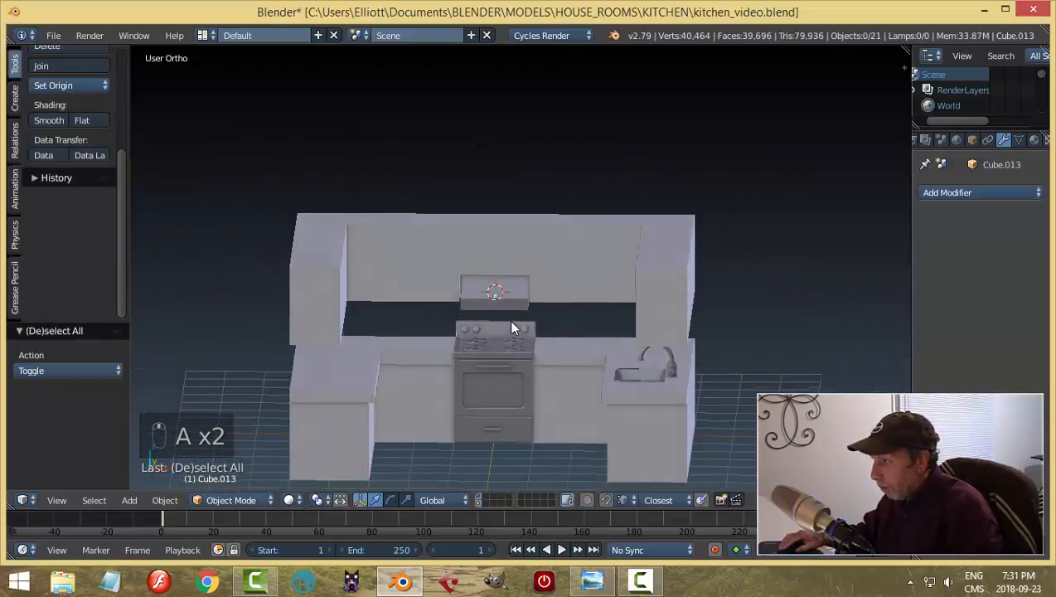
left_click(592, 580)
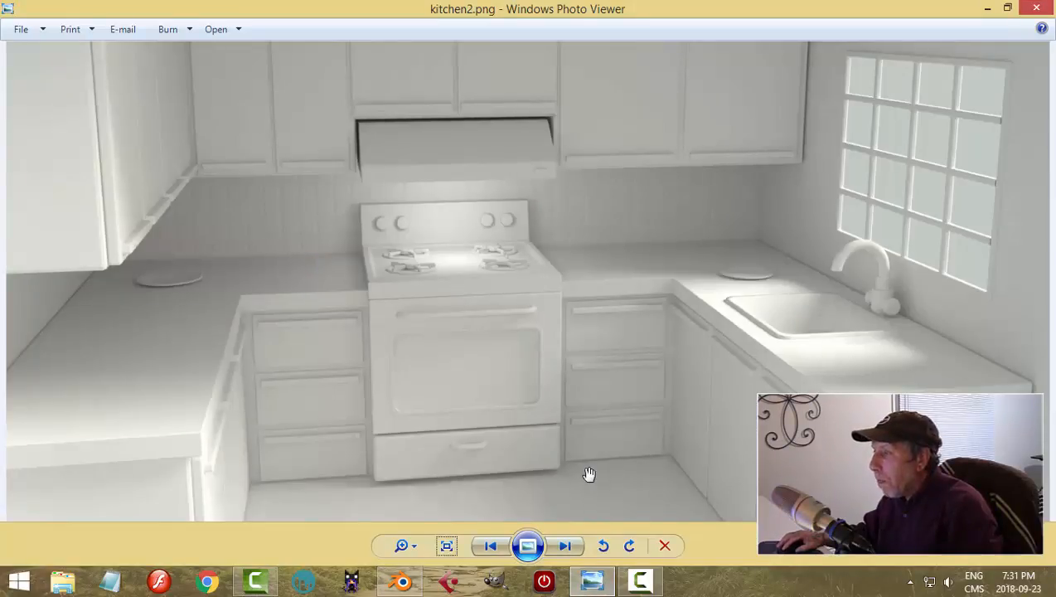
left_click(415, 584)
middle_click_drag(580, 372, 603, 382)
scroll(512, 396, "up", 3)
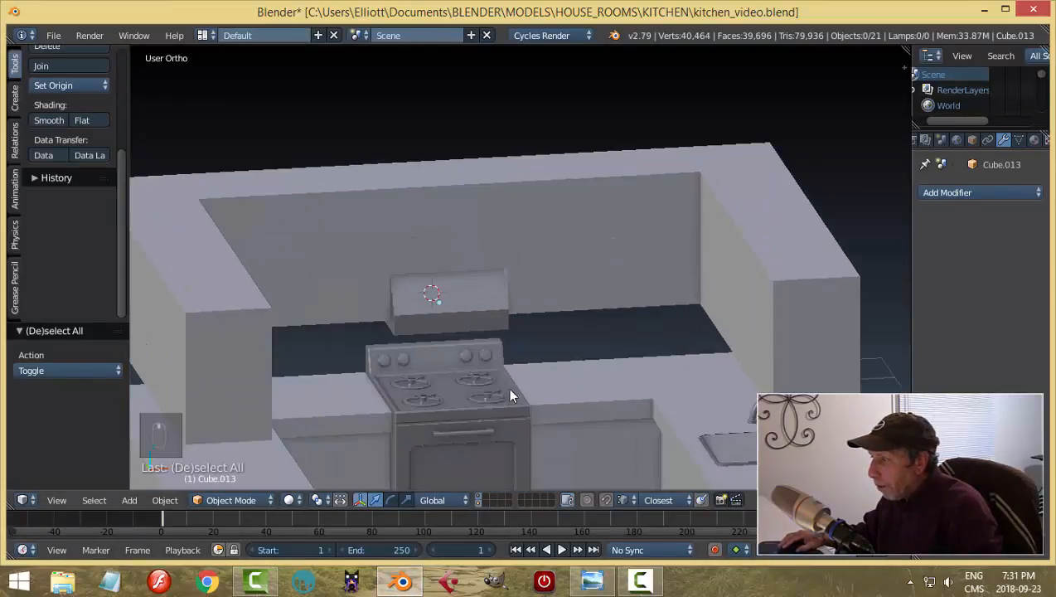
mouse_move(509, 390)
middle_mouse_down()
mouse_move(503, 371)
mouse_move(494, 392)
middle_mouse_up()
Step: Enter Edit Mode on the upper cabinets and select the vertical edge loop along one side of the stove opening
right_click(613, 291)
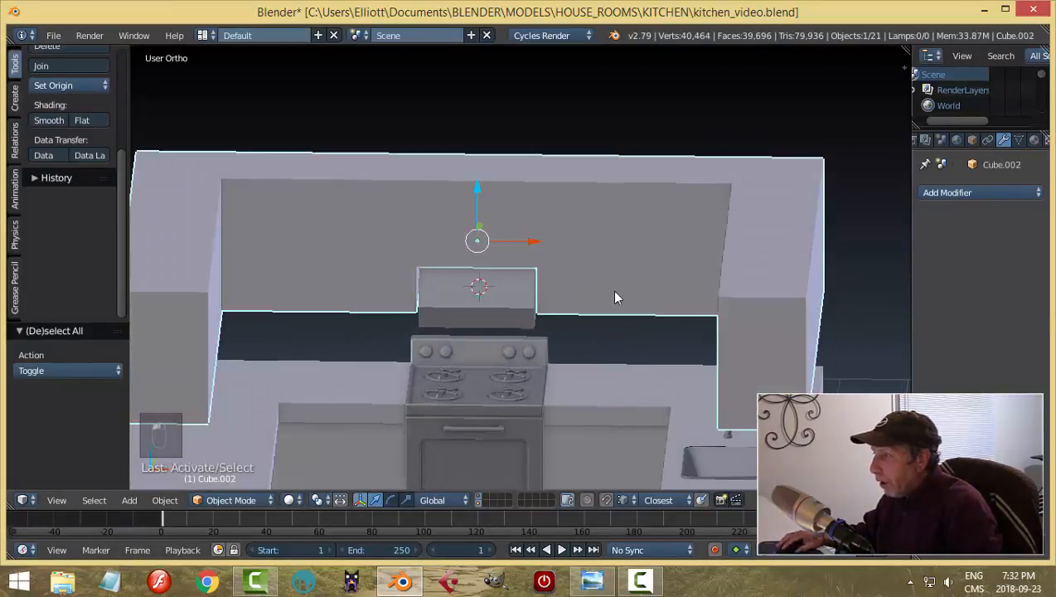
key("Tab")
left_click(736, 295)
scroll(601, 323, "up", 3)
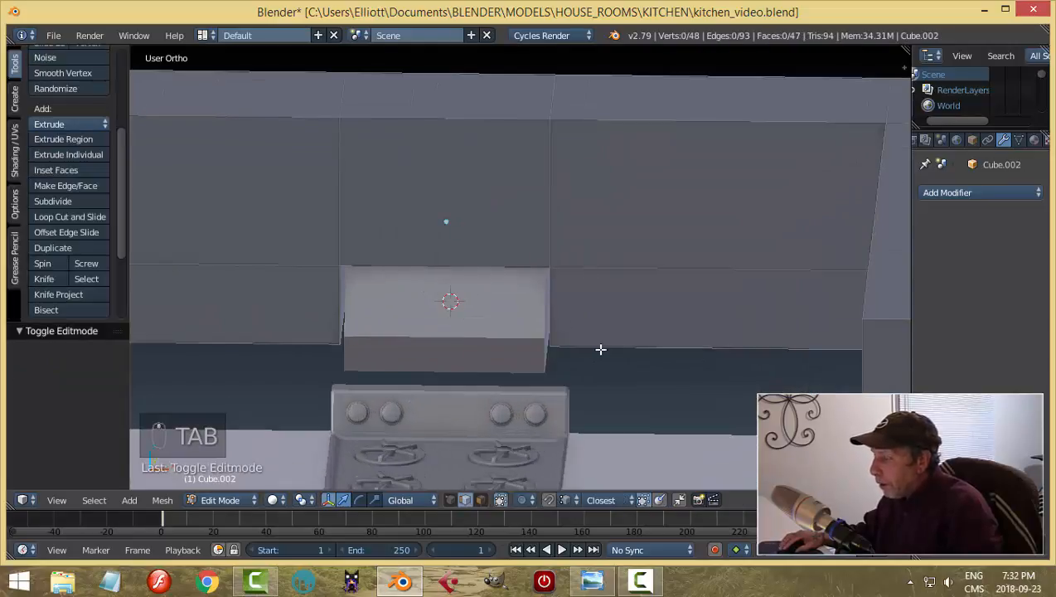
middle_click_drag(601, 349, 601, 333)
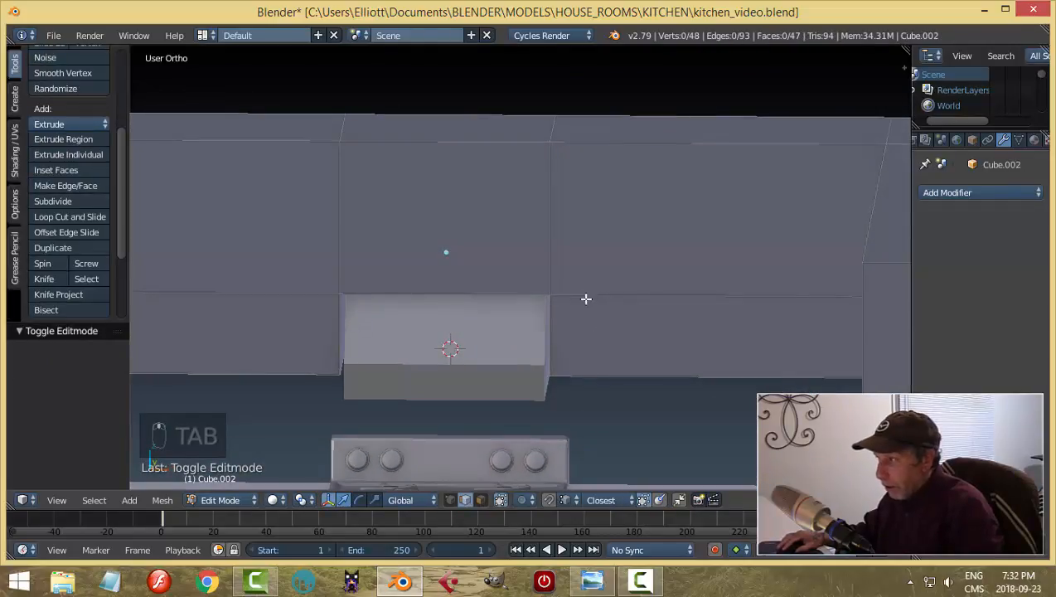
right_click(549, 253, "alt")
scroll(600, 376, "down", 6)
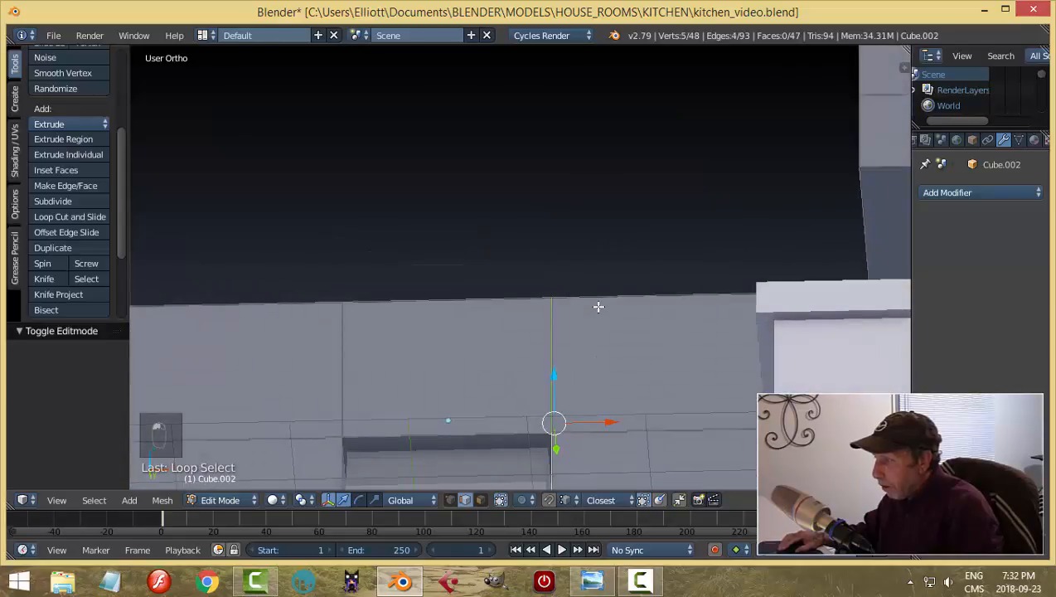
Step: Extend the selection to the vertical edges on both sides of the opening and deselect the stray cabinet edges
middle_click_drag(688, 245, 692, 228)
middle_click_drag(794, 235, 626, 222)
middle_click_drag(614, 363, 642, 266)
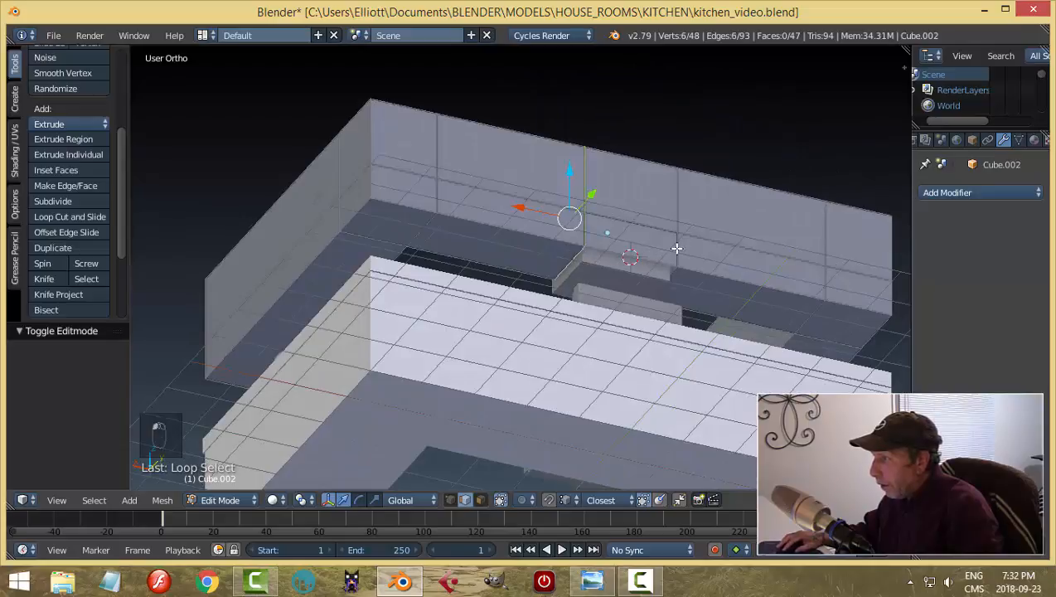
right_click(676, 248, "alt+shift")
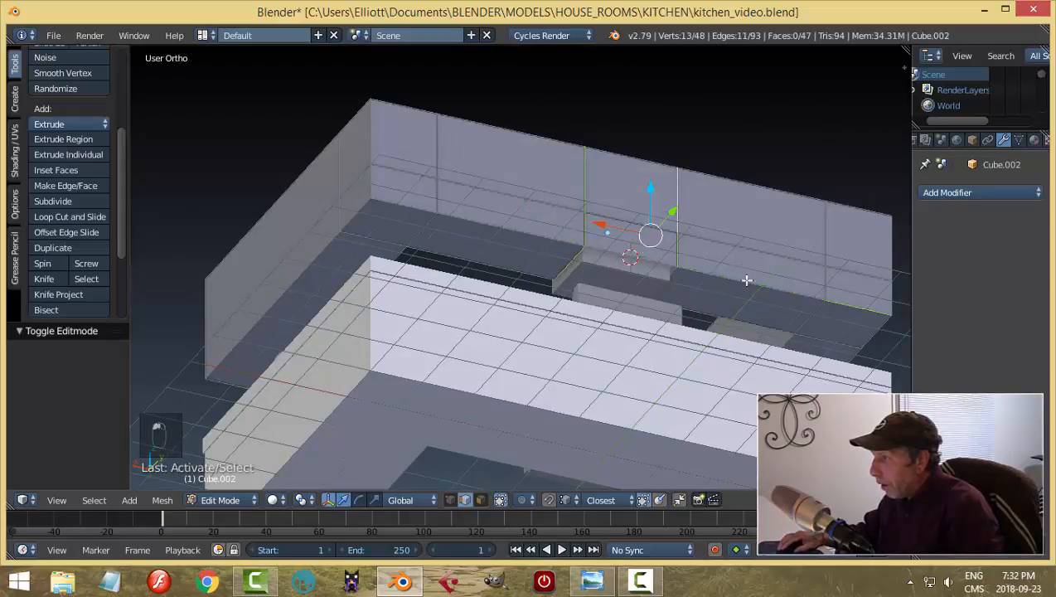
middle_click_drag(746, 281, 397, 294)
right_click(399, 274, "alt+shift")
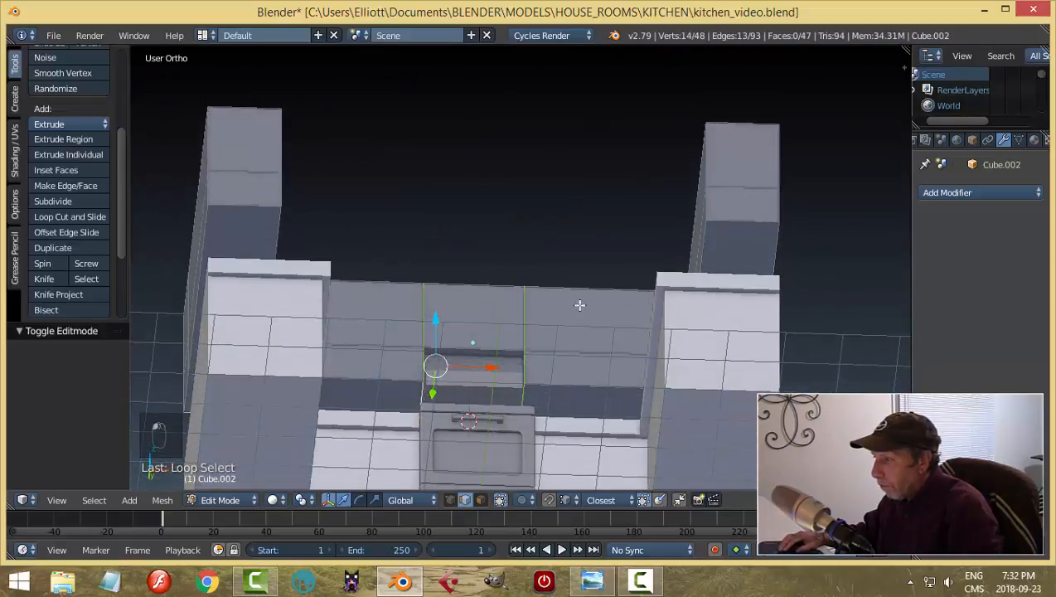
middle_click_drag(579, 305, 805, 322)
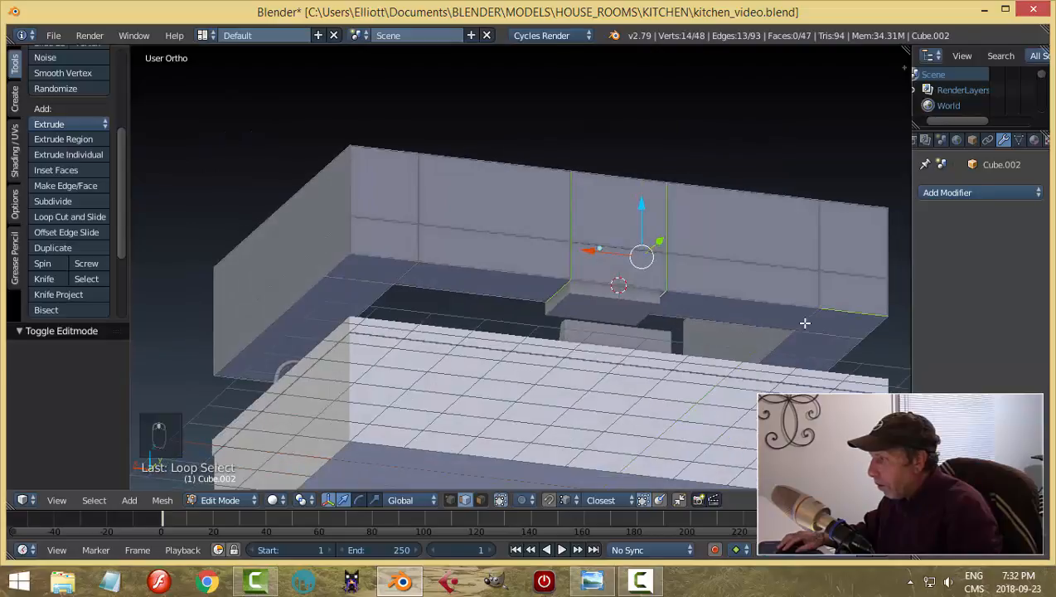
right_click(868, 312, "shift")
middle_click_drag(707, 297, 717, 365)
Step: Scale the selected opening edges by 1.252 along X, then narrow them slightly to suit the stove's width
key("s")
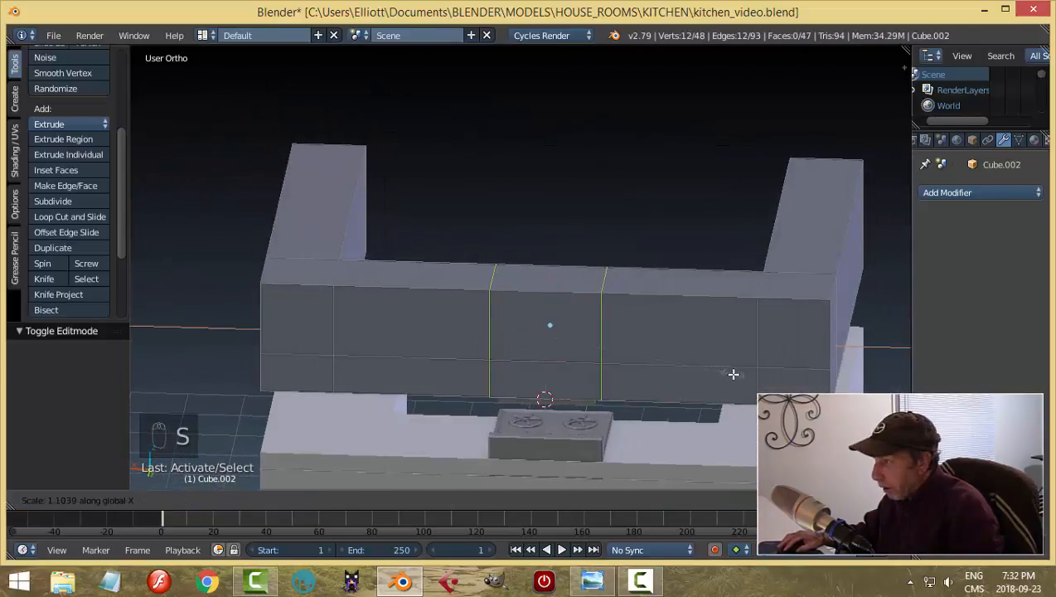
left_click(757, 382)
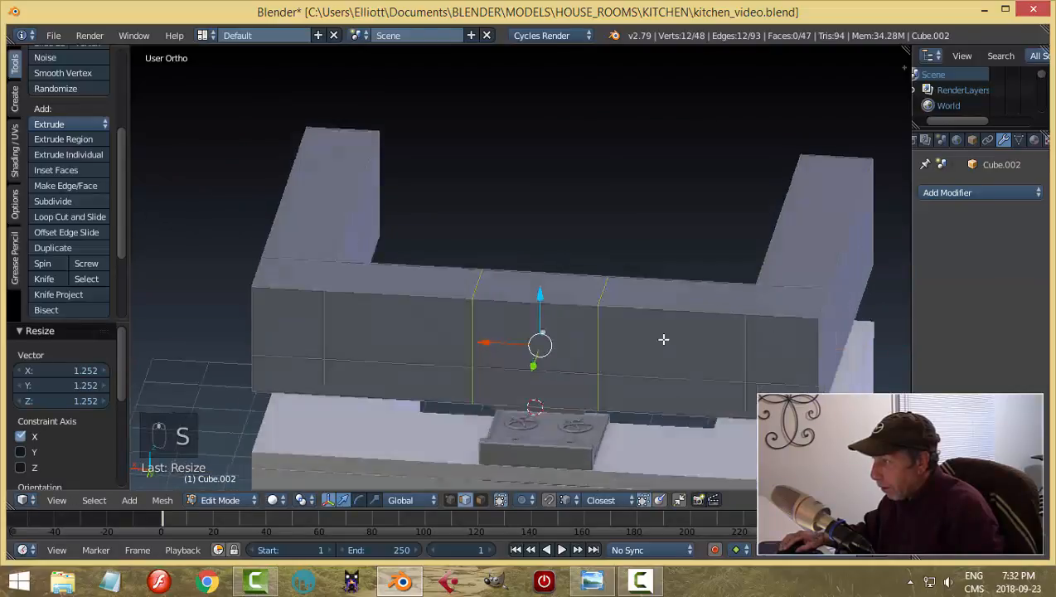
middle_click_drag(665, 340, 440, 282)
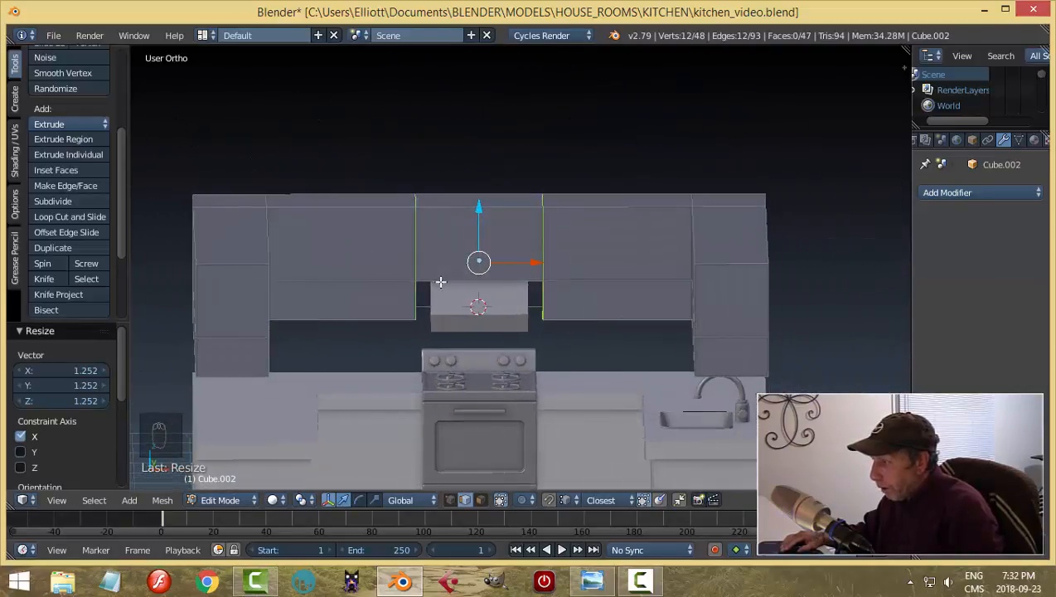
key("s")
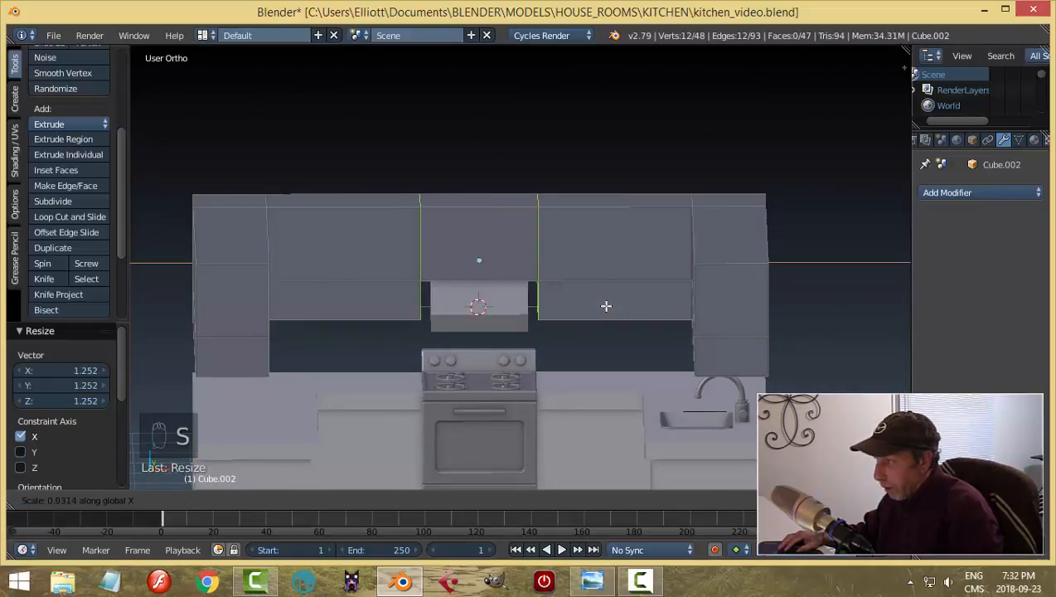
left_click(606, 307)
Step: Return to Object Mode and scale the range hood along X by about 1.17 to fill the cabinet opening's width
key("a")
key("ctrl+Tab")
left_click(596, 328)
right_click(514, 302)
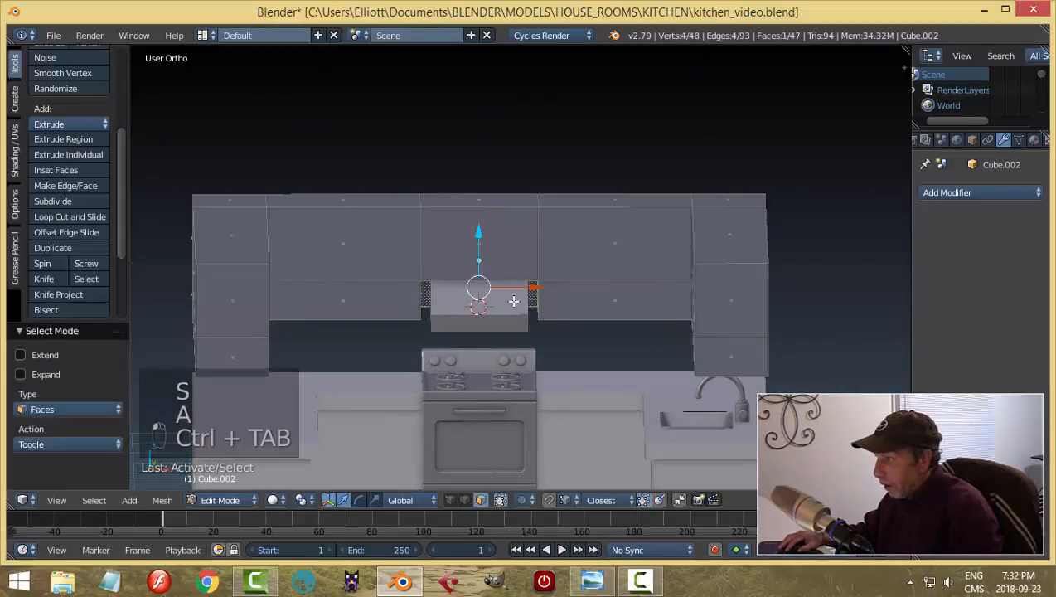
key("Tab")
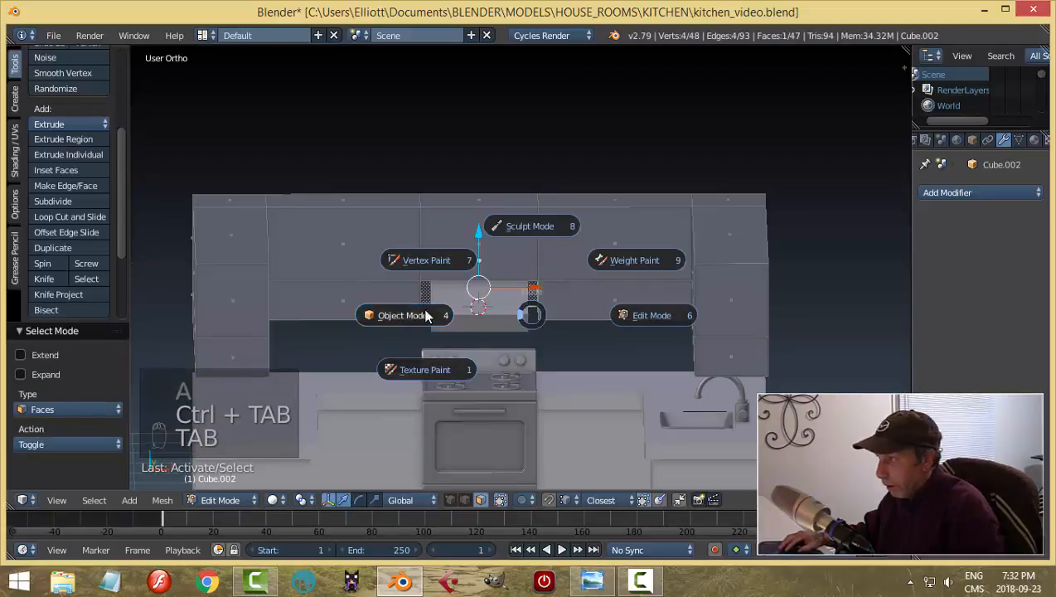
left_click(423, 315)
key("s")
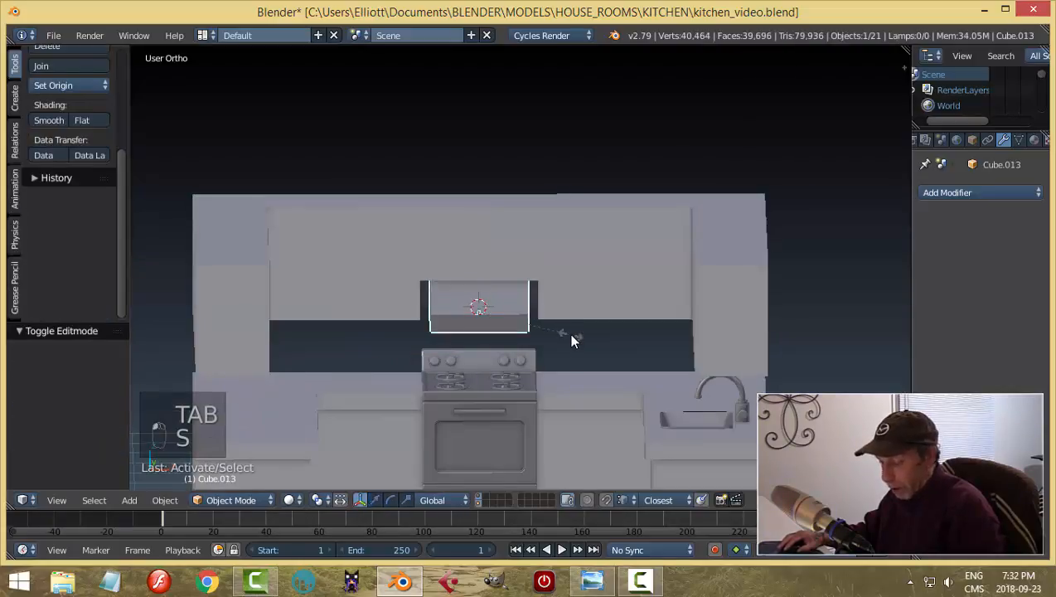
key("x")
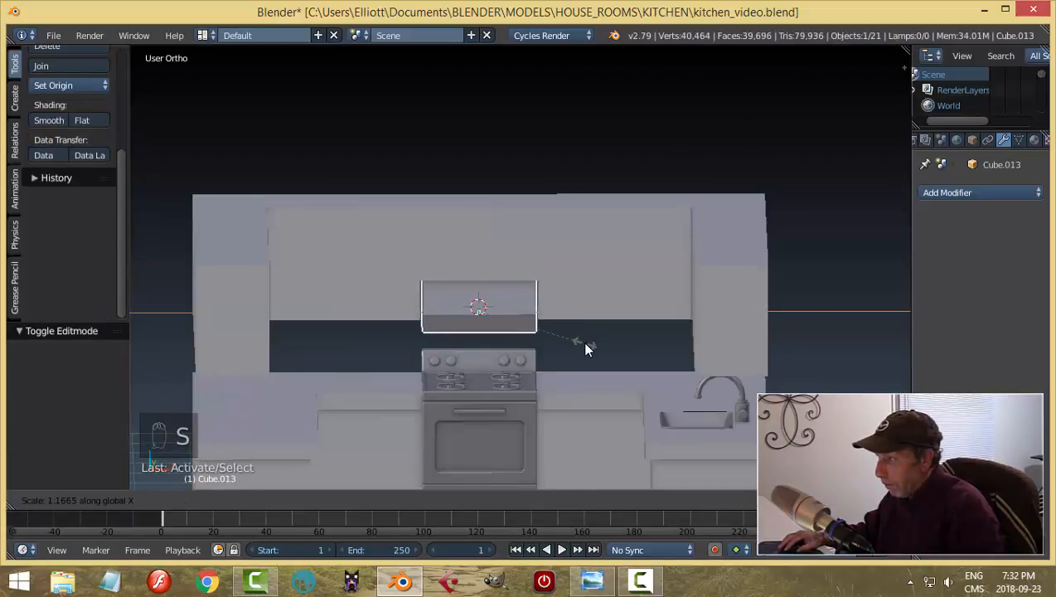
left_click(584, 348)
left_click_drag(485, 258, 481, 255)
key("a")
Step: Move the range hood's two back faces slightly backward along Y in Edit Mode, then return to Object Mode
middle_click_drag(651, 342, 438, 321)
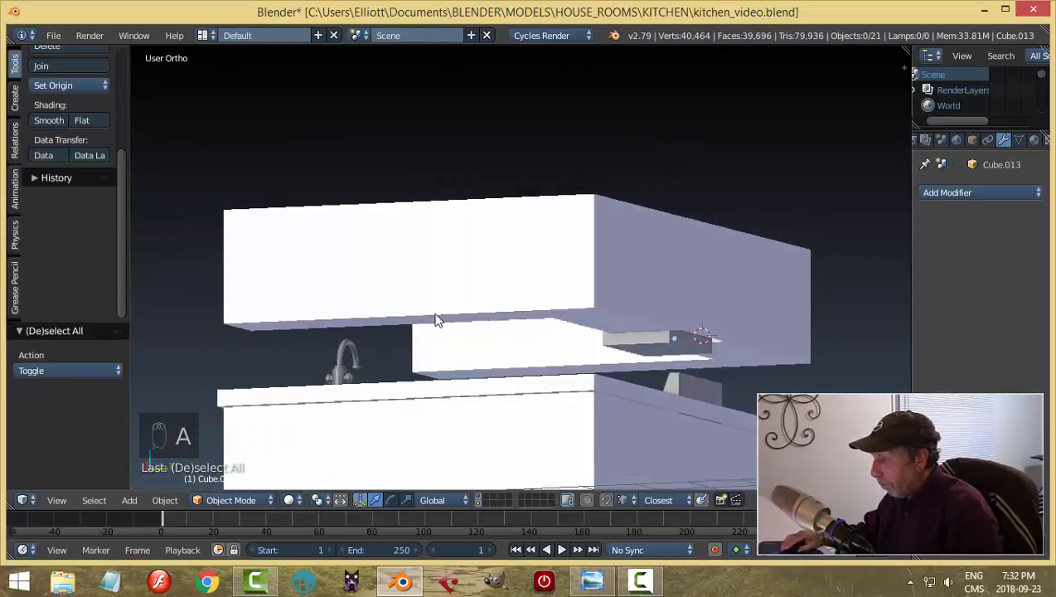
mouse_move(743, 353)
middle_mouse_down()
mouse_move(701, 355)
mouse_move(752, 358)
middle_mouse_up()
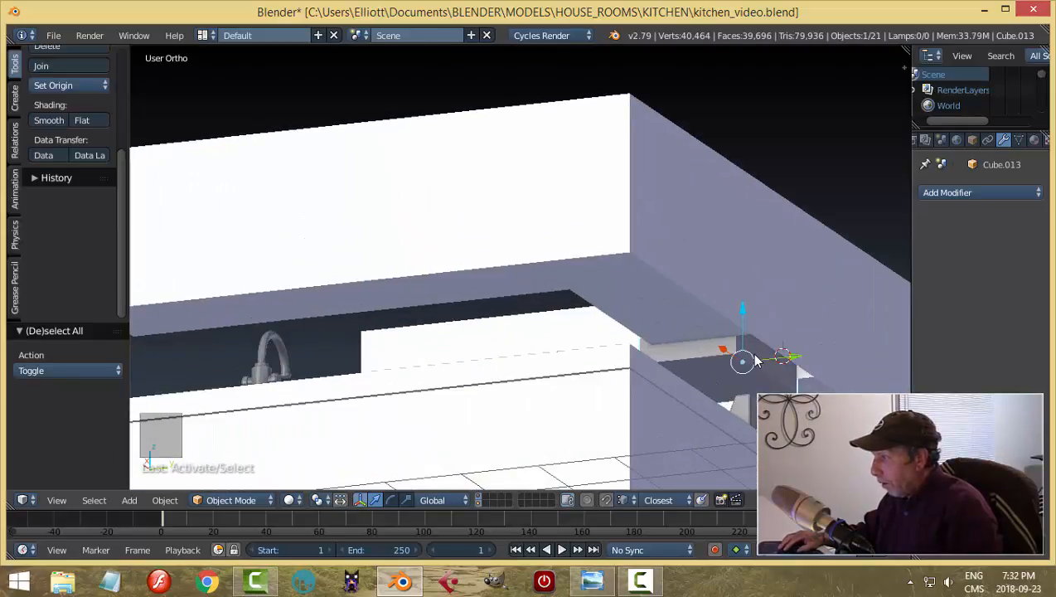
key("Tab")
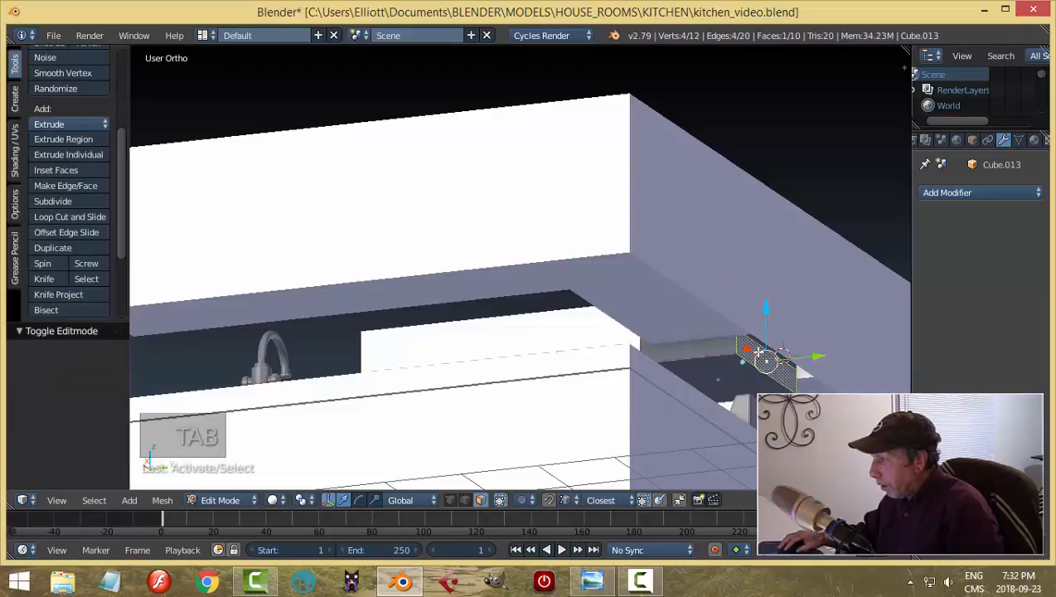
middle_click_drag(785, 357, 813, 378)
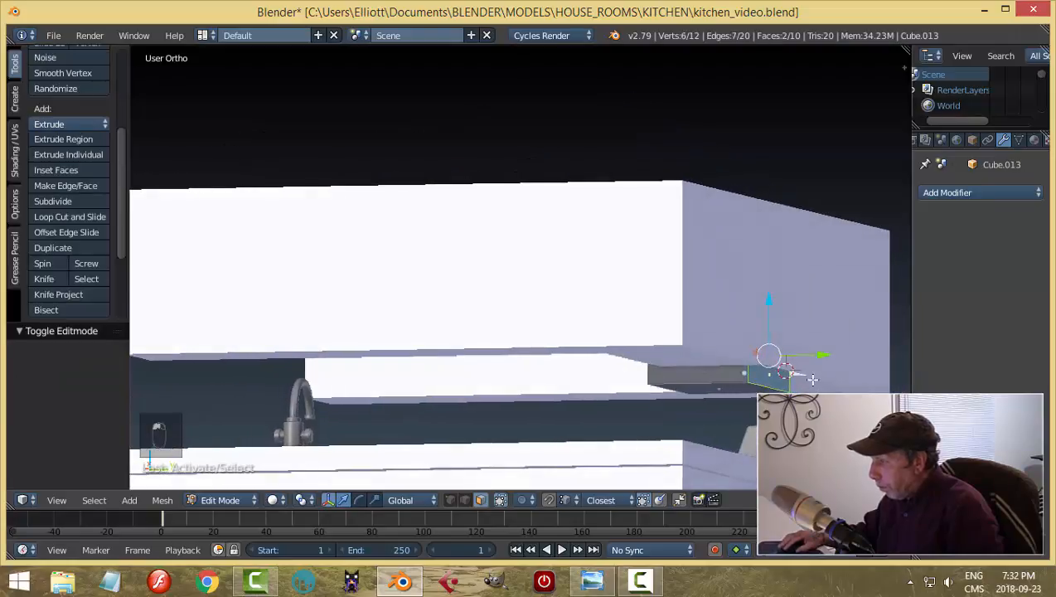
left_click_drag(819, 355, 832, 362)
key("a")
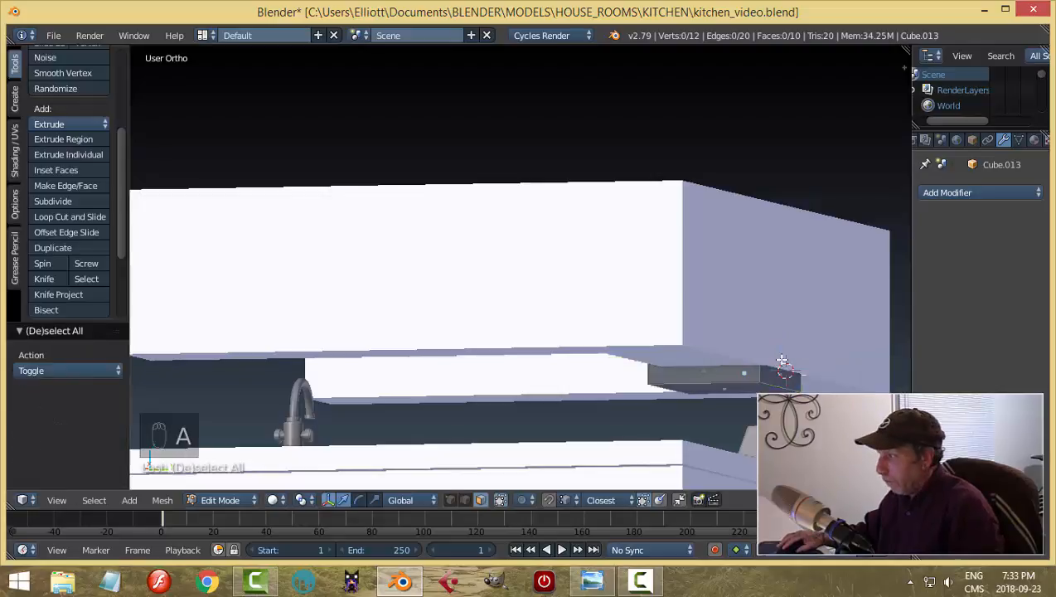
key("Tab")
left_click(638, 360)
Step: Inset the range hood's bottom face in Edit Mode with a thickness of 0.0223
scroll(565, 290, "down", 1)
scroll(565, 290, "down", 2)
middle_click_drag(565, 290, 731, 296)
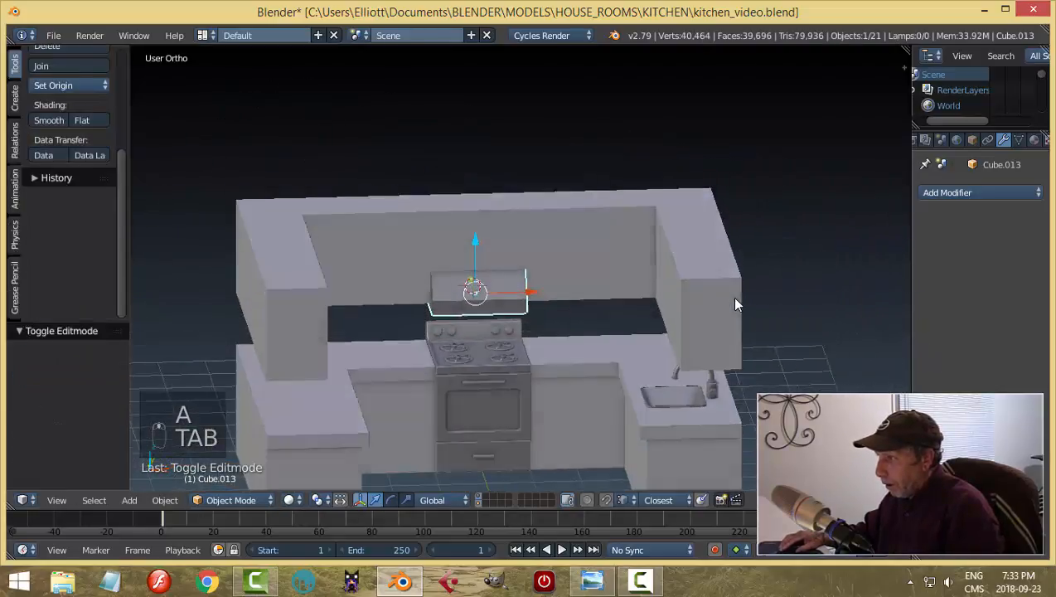
scroll(593, 349, "up", 3)
middle_click_drag(593, 349, 601, 371)
key("Tab")
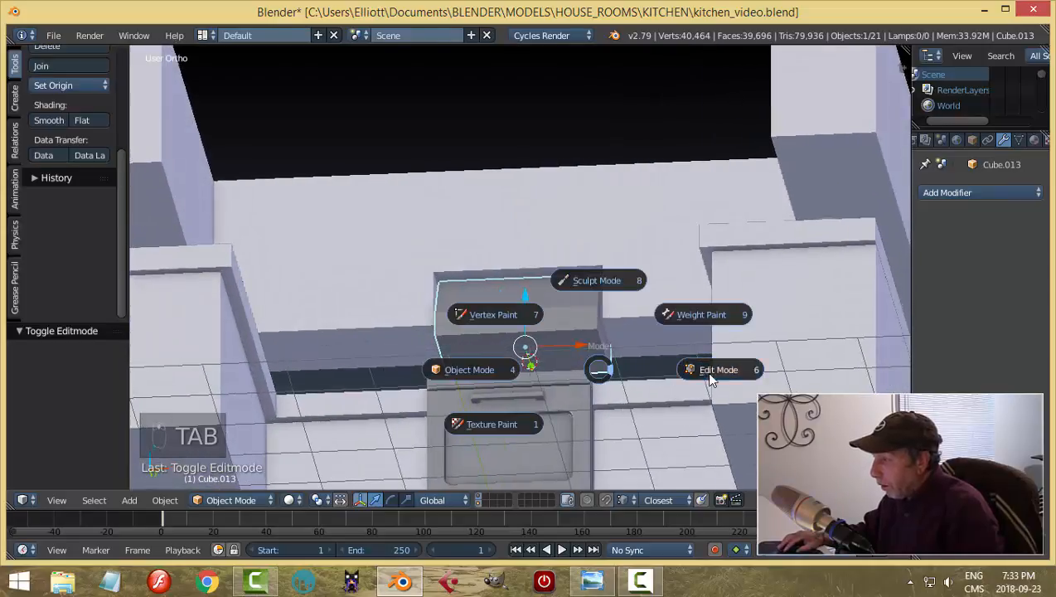
left_click(615, 377)
scroll(615, 377, "up", 2)
right_click(608, 374)
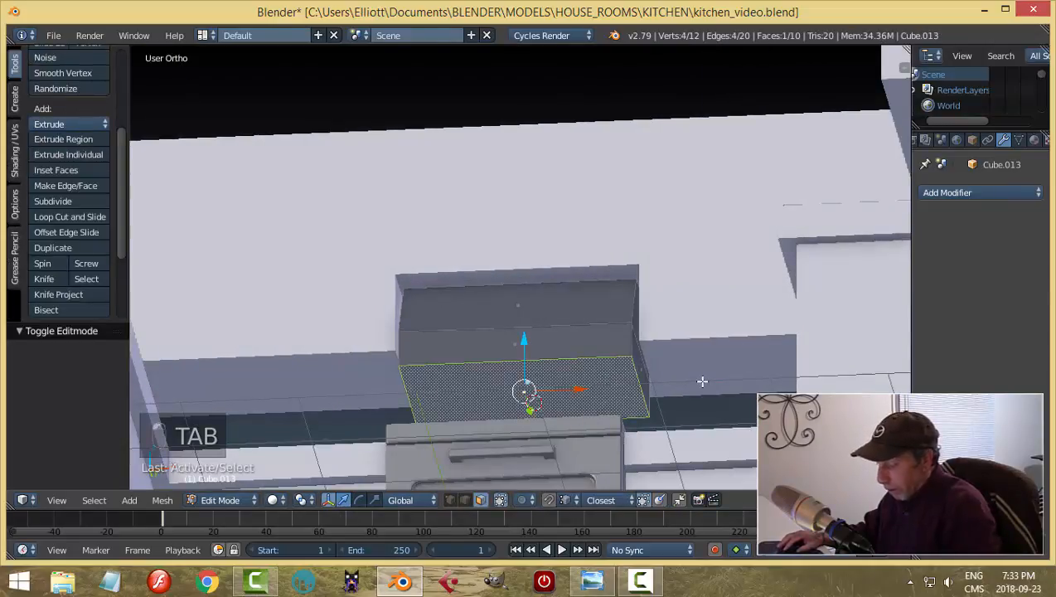
key("i")
left_click(678, 403)
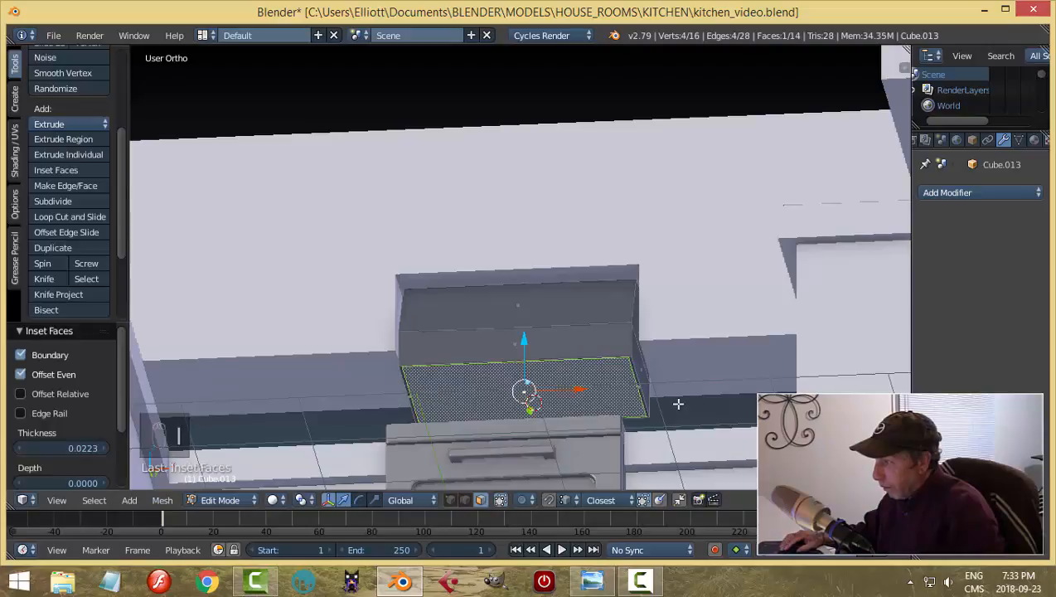
Step: Scale the range hood's inset bottom face along Y by 0.972
middle_click_drag(678, 404, 746, 444)
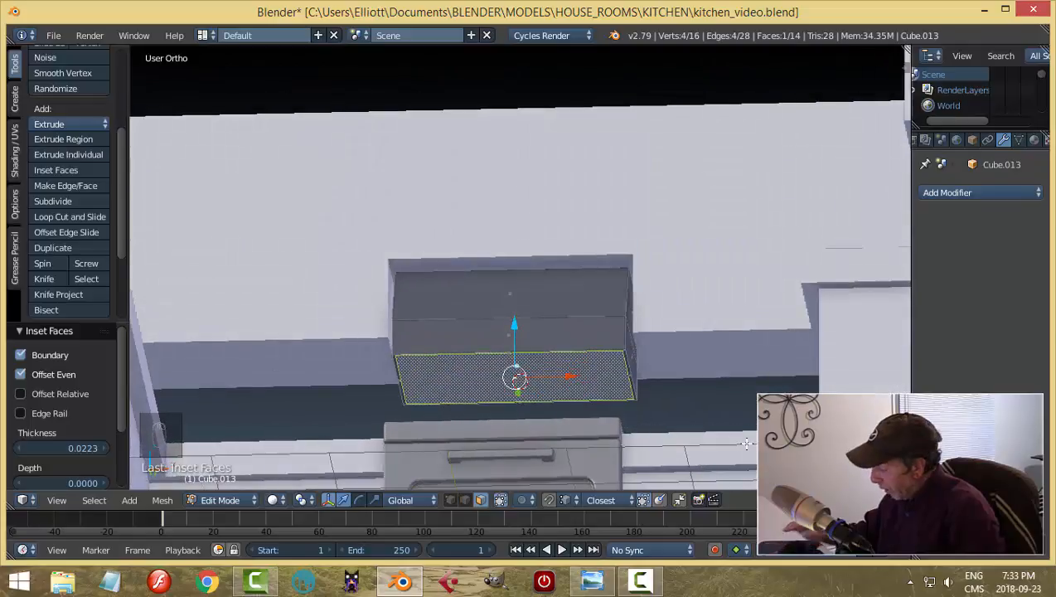
key("KP_Decimal")
middle_click_drag(713, 357, 692, 315)
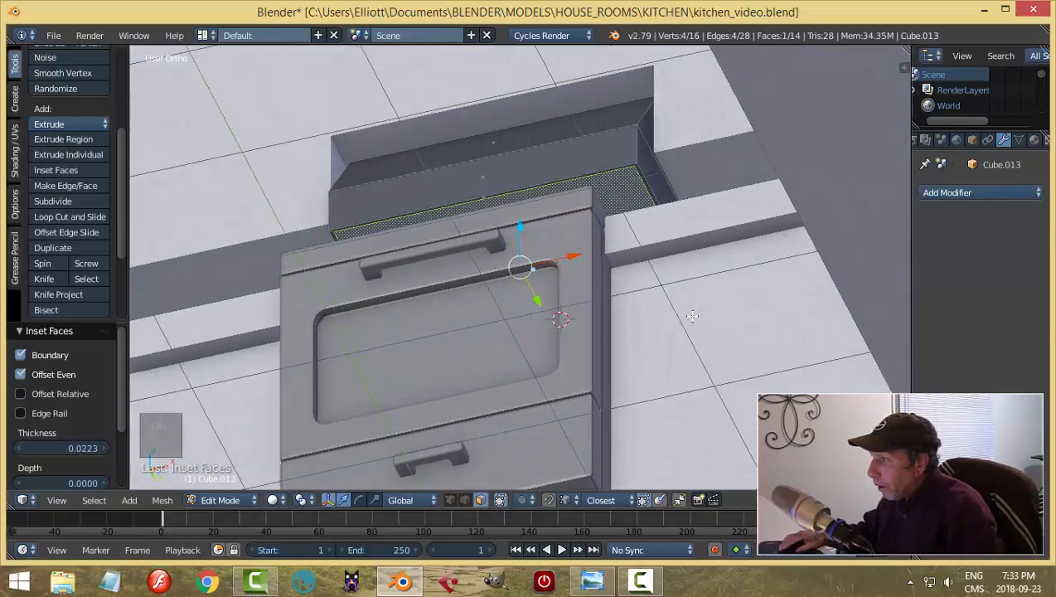
key("s")
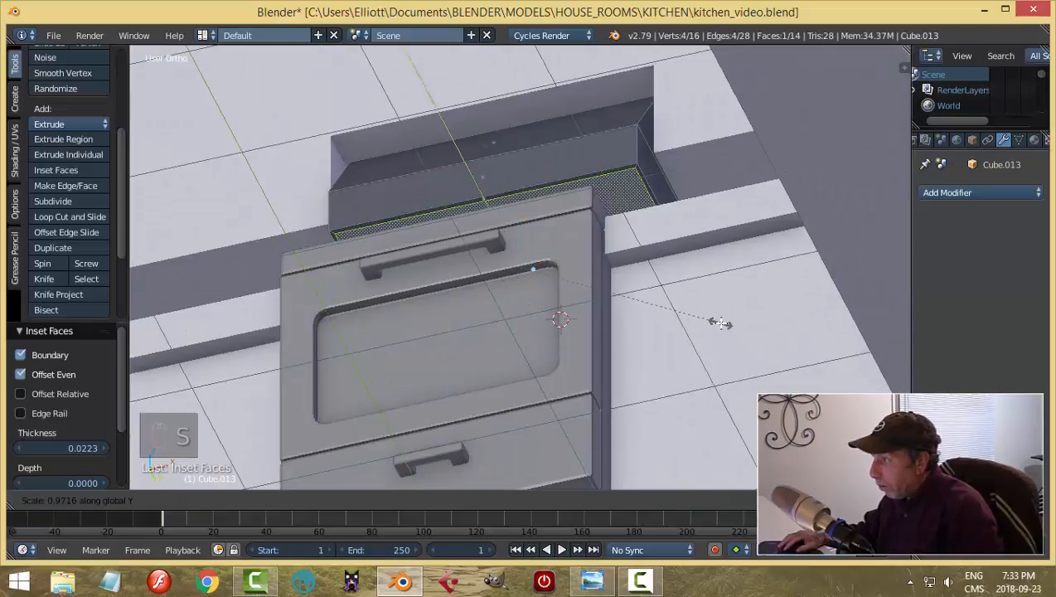
left_click(718, 321)
Step: Extrude the inset bottom face of the range hood about 0.02 inward to recess the underside, and return to Object Mode
middle_click_drag(667, 268, 670, 315)
key("e")
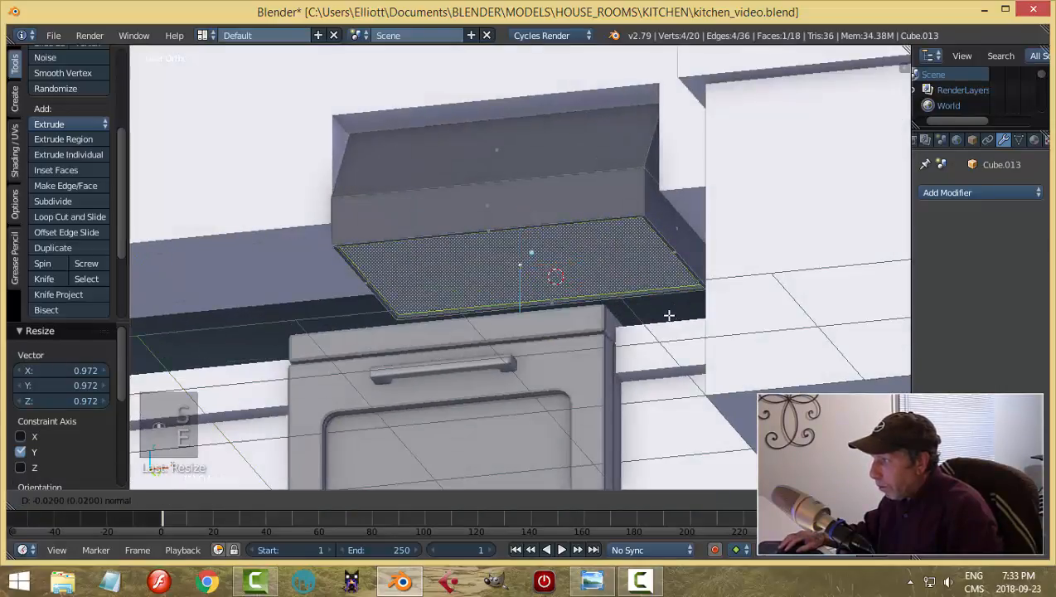
left_click(668, 315)
key("a")
key("Tab")
left_click(621, 318)
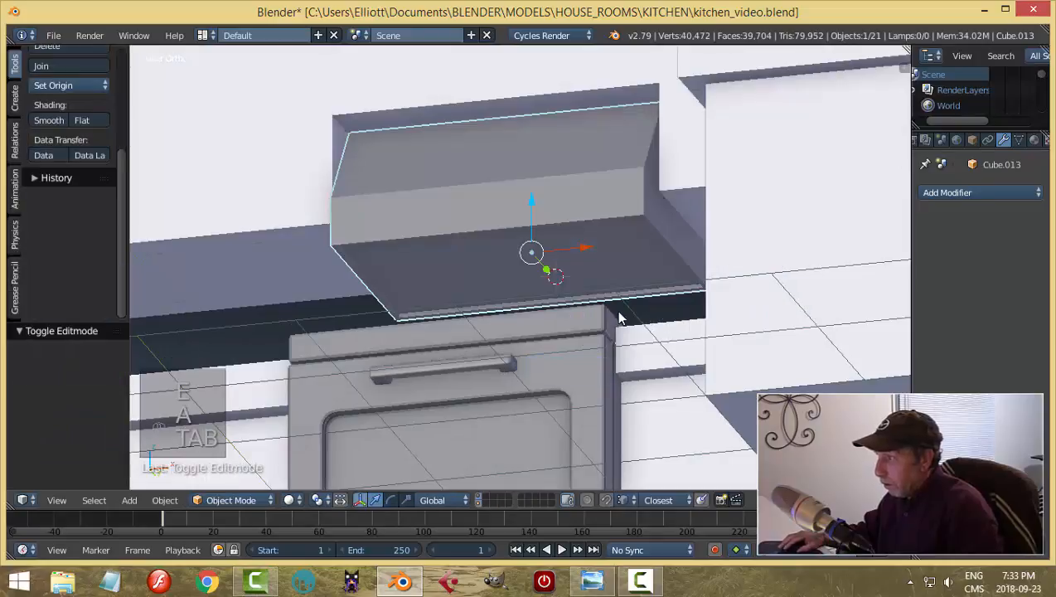
Step: Check the kitchen2.png reference image and flatten the range hood along Z to about 0.8, raising it 0.130 to meet the opening's top
scroll(618, 318, "down", 2)
middle_click_drag(567, 299, 562, 341)
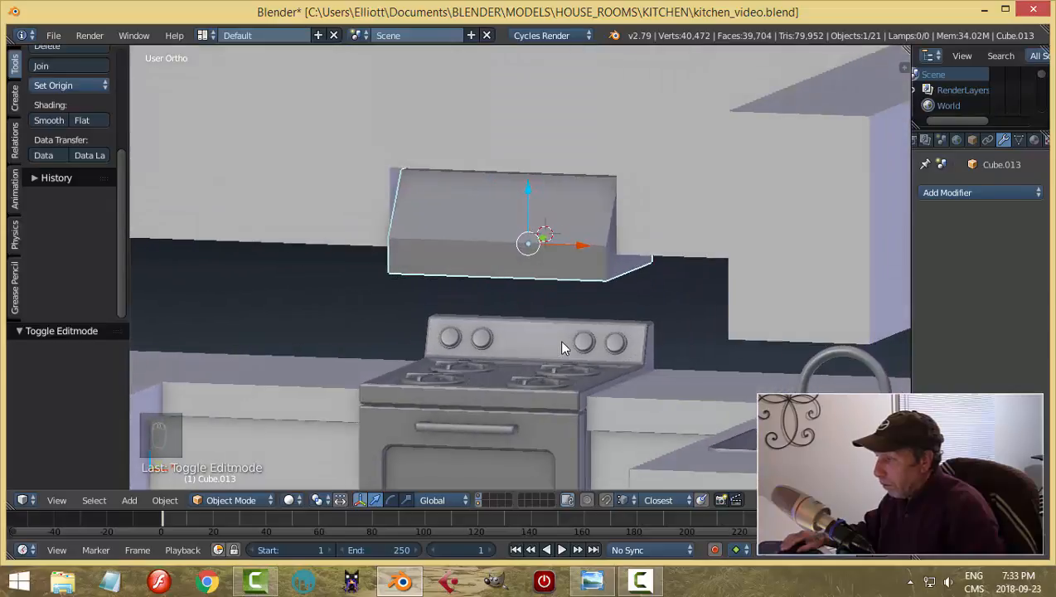
right_click(577, 259)
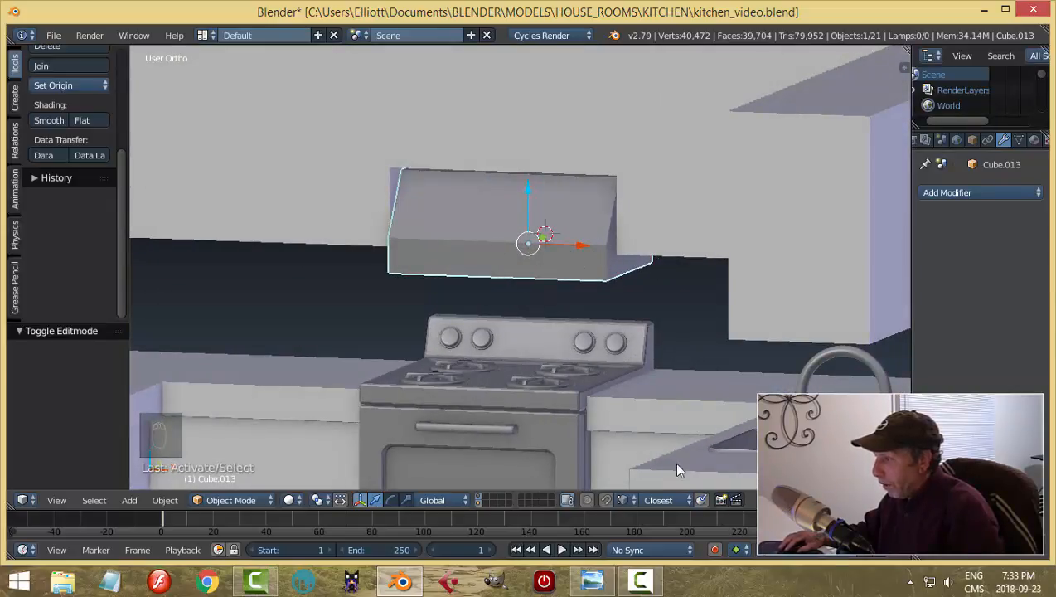
left_click(591, 581)
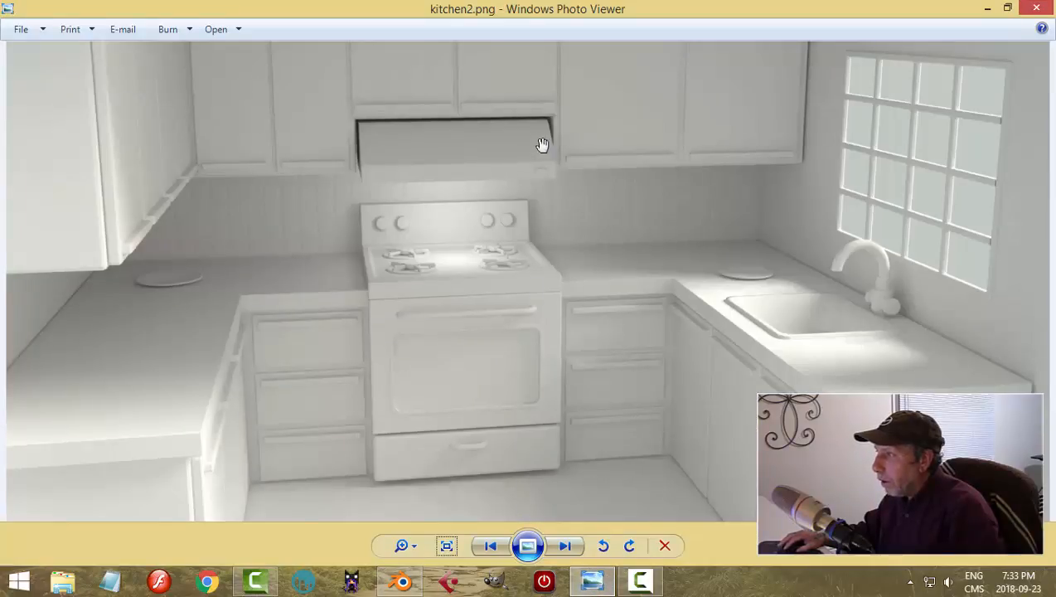
left_click(412, 580)
middle_click_drag(619, 313, 600, 313)
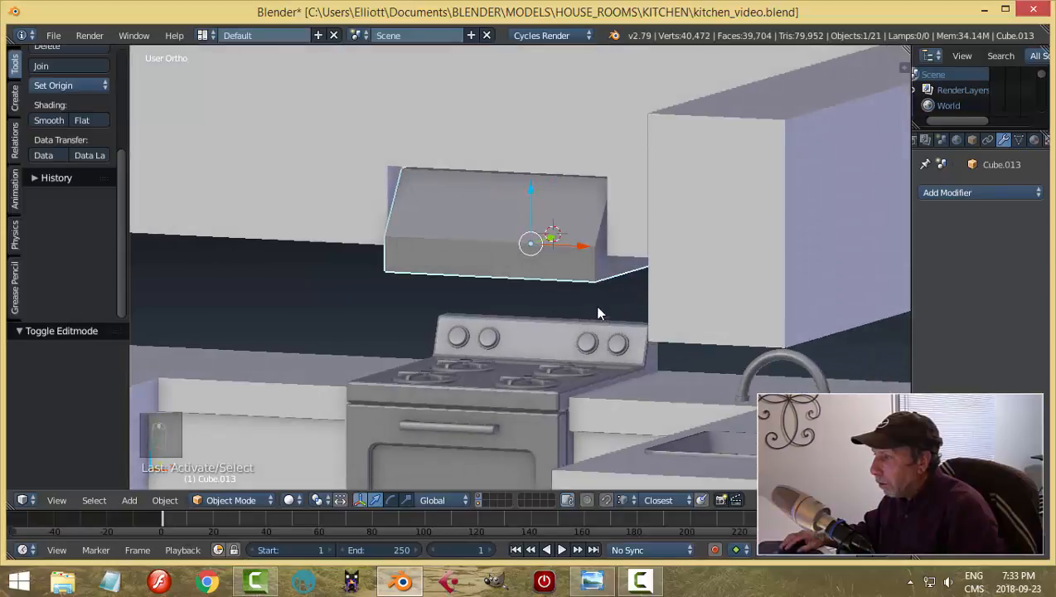
key("s")
key("z")
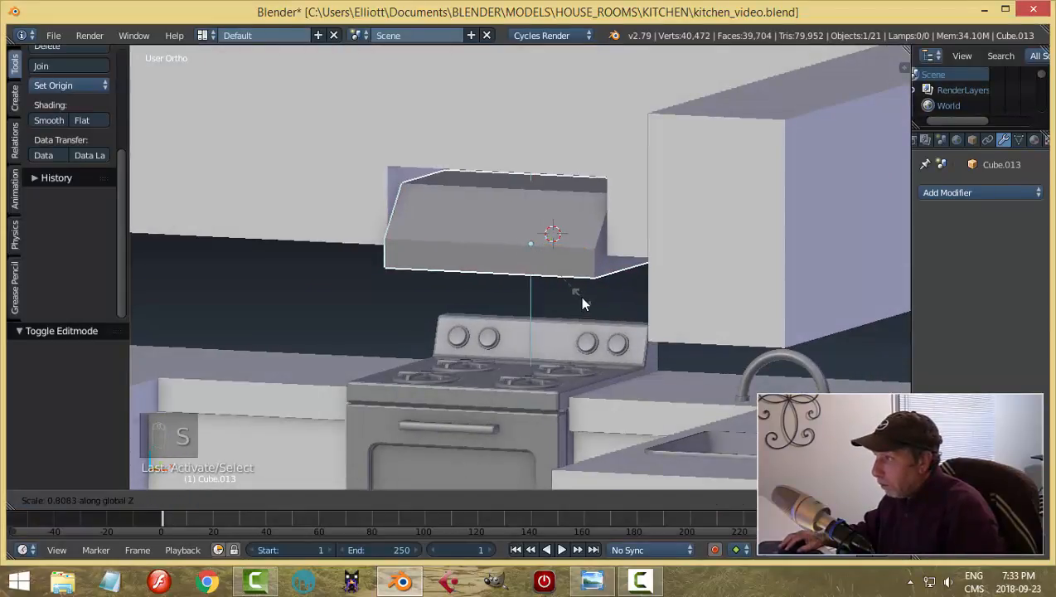
left_click(579, 295)
left_click_drag(532, 191, 532, 168)
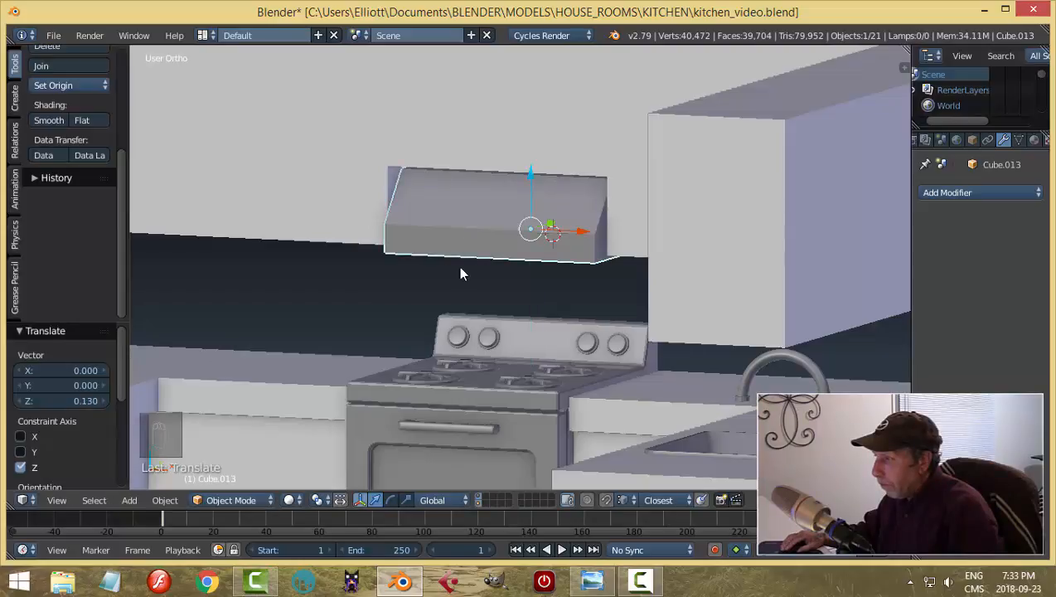
Step: Widen the range hood along X by about 1.04 to close the gaps in the cabinet opening, and deselect it
middle_click_drag(458, 265, 516, 260)
key("a")
mouse_move(582, 265)
middle_mouse_down()
mouse_move(586, 292)
mouse_move(580, 267)
middle_mouse_up()
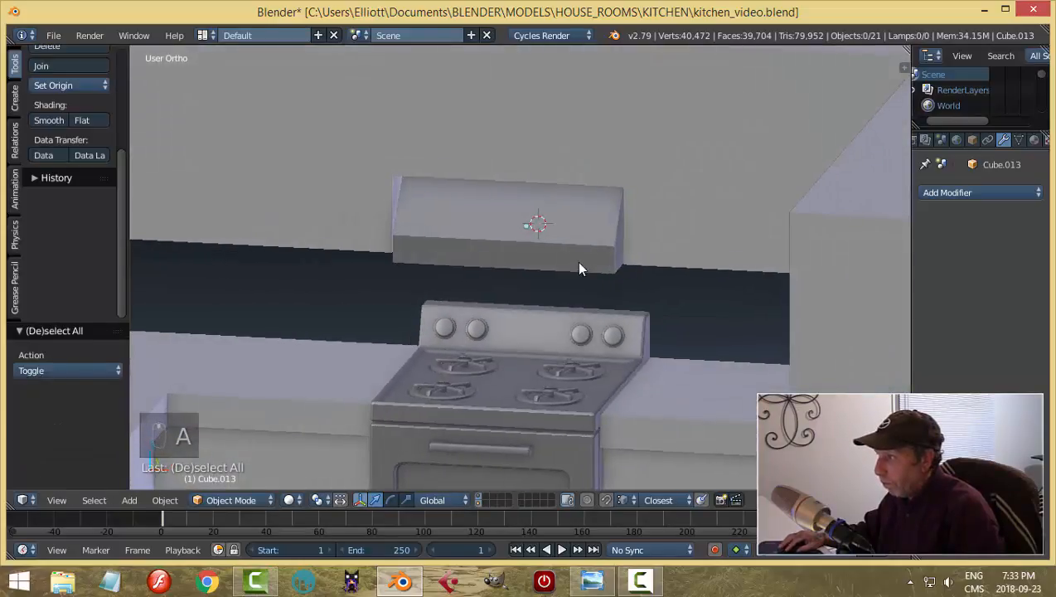
right_click(615, 269)
key("s")
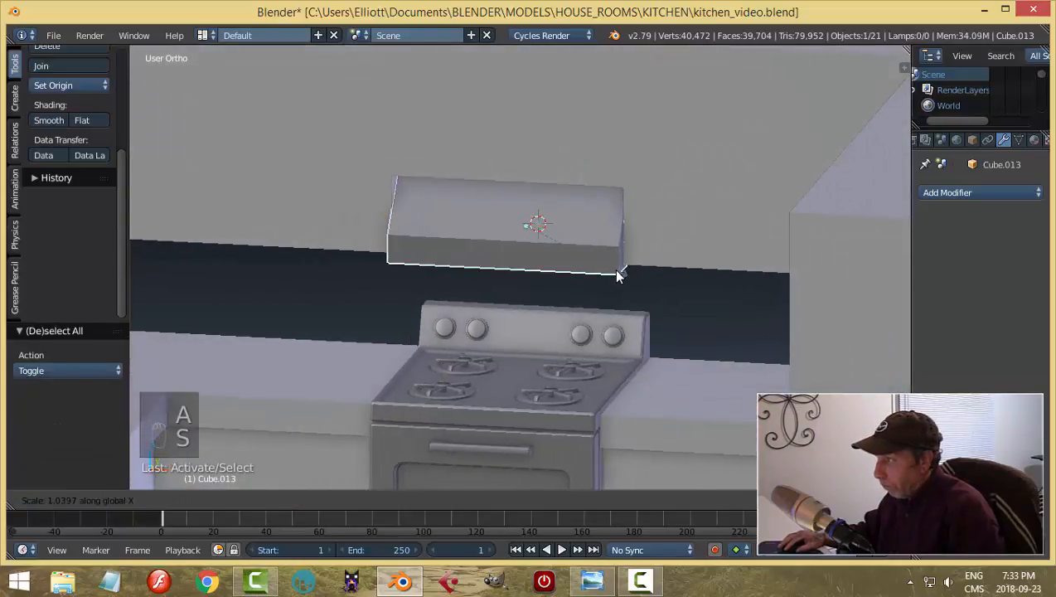
left_click(615, 275)
key("a")
middle_click_drag(618, 277, 579, 310)
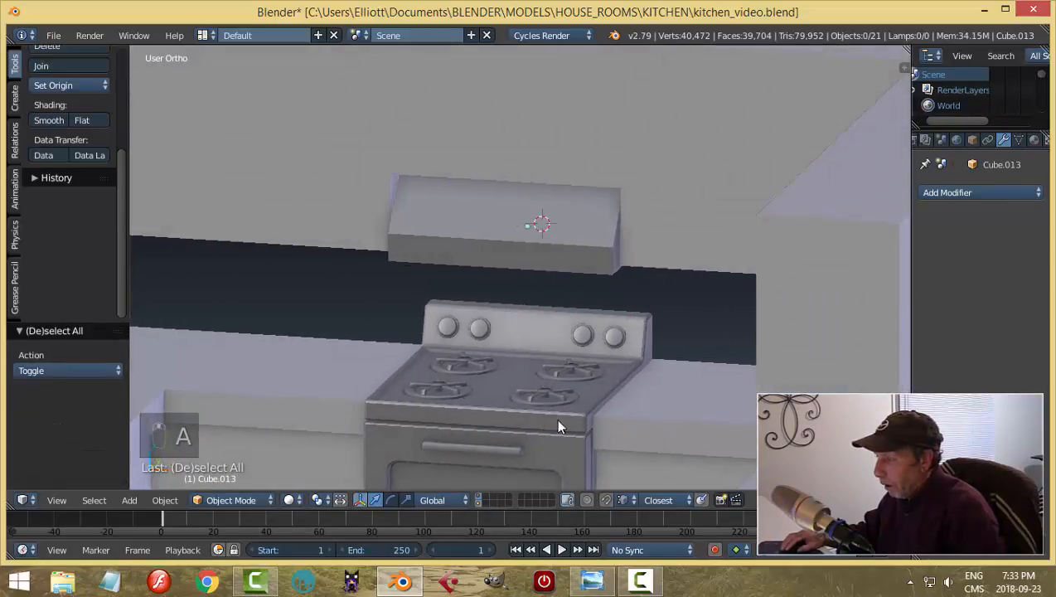
Step: Link the stove's modifiers to the range hood and save the file over the existing one
middle_click_drag(557, 426, 549, 372)
right_click(542, 334)
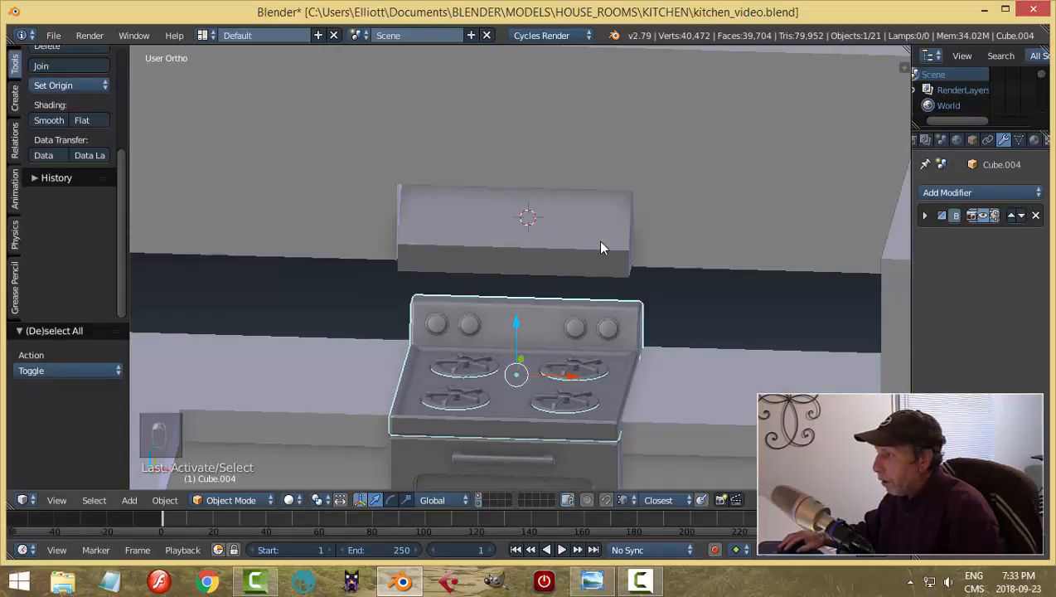
right_click(556, 245)
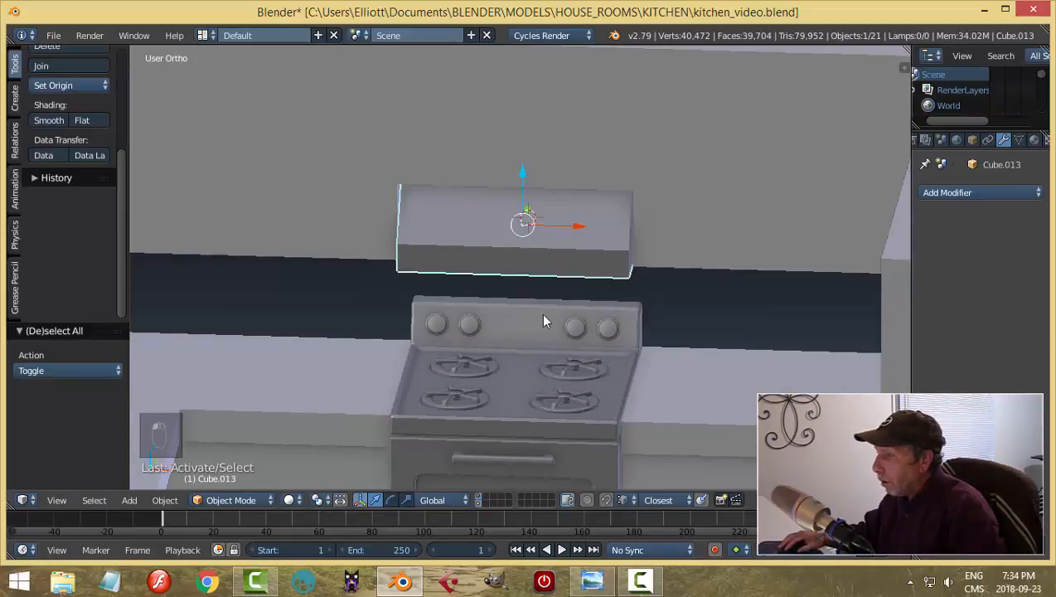
right_click(525, 326, "shift")
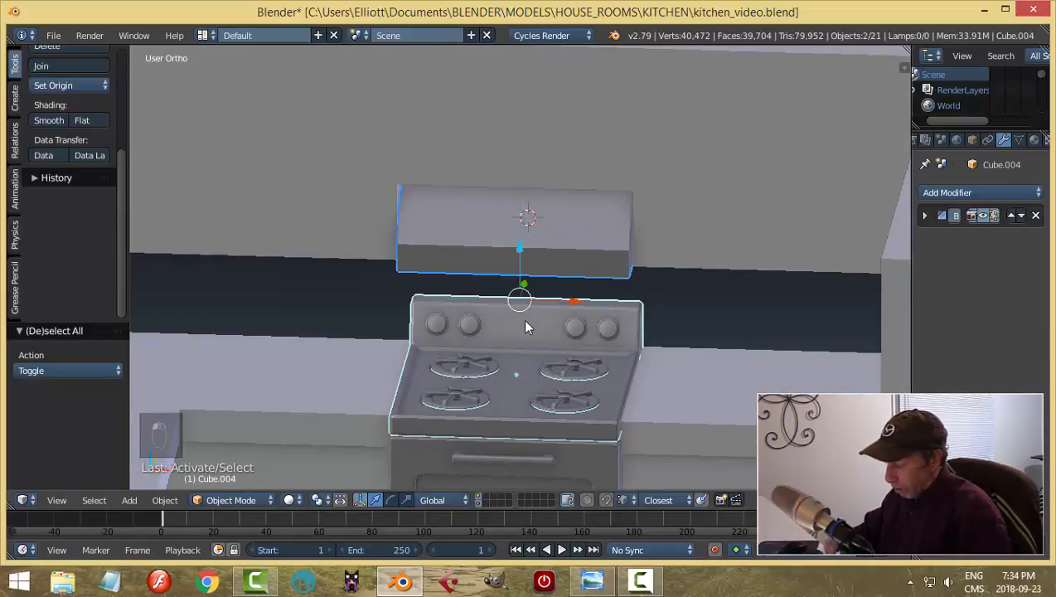
key("ctrl+l")
left_click(524, 322)
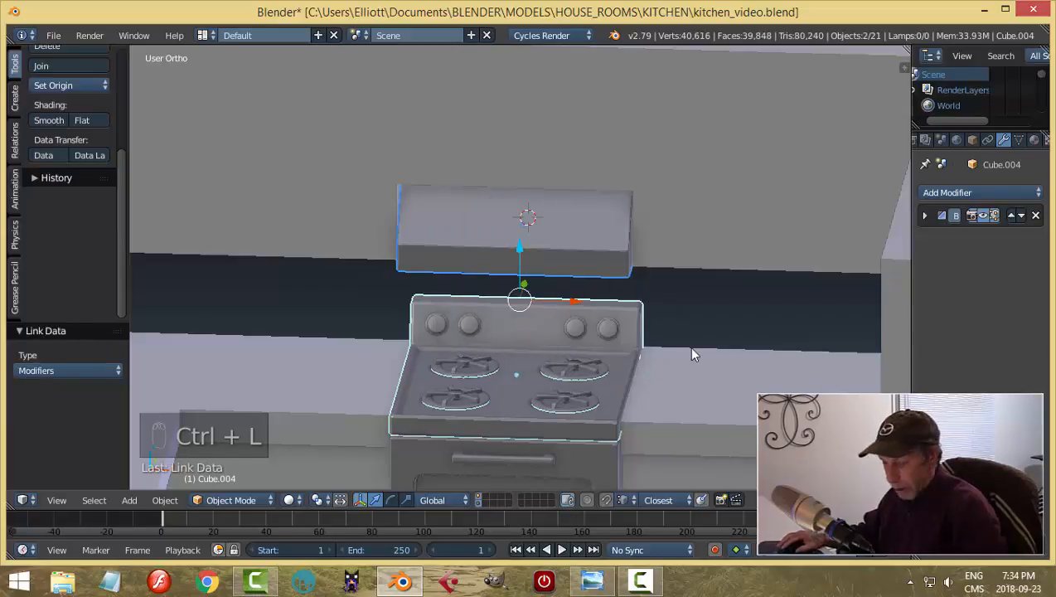
key("a")
scroll(673, 345, "down", 2)
scroll(674, 344, "down", 1)
middle_click_drag(674, 344, 592, 320)
key("ctrl+s")
left_click(699, 330)
Step: Duplicate the range hood's narrow front face in Edit Mode and move the copy -0.133 along Y
scroll(653, 283, "up", 2)
right_click(576, 283)
key("Tab")
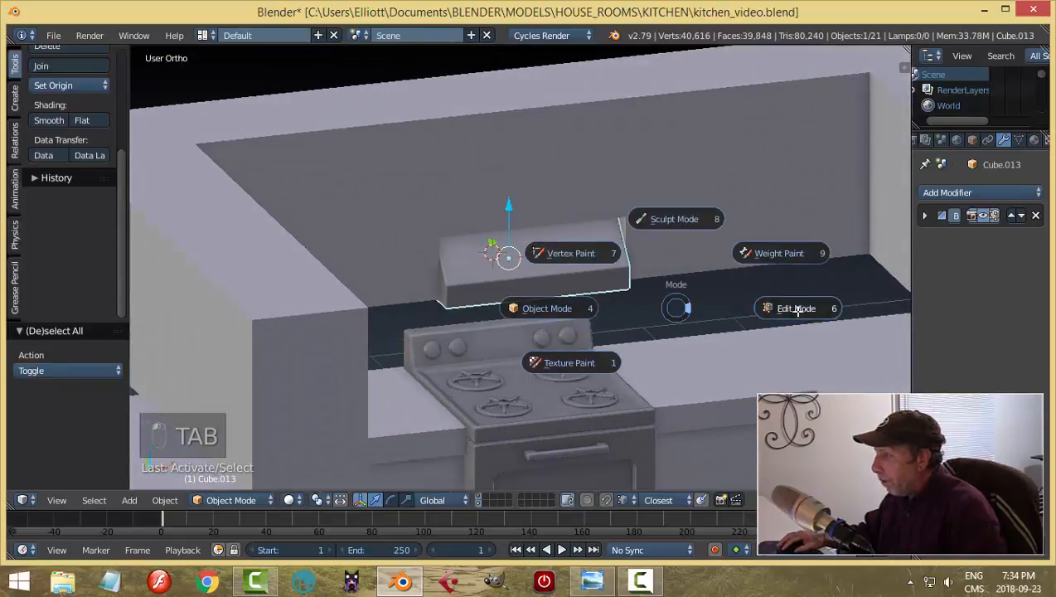
left_click(796, 306)
scroll(691, 327, "up", 4)
right_click(692, 300)
scroll(781, 338, "down", 2)
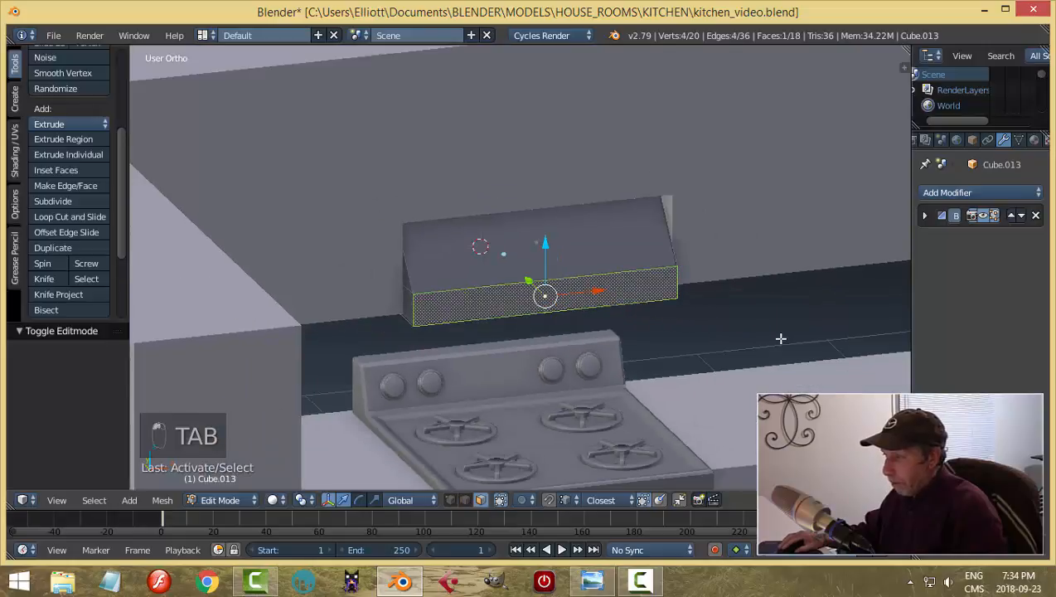
mouse_move(745, 332)
middle_mouse_down()
mouse_move(721, 345)
mouse_move(759, 335)
middle_mouse_up()
key("shift+d")
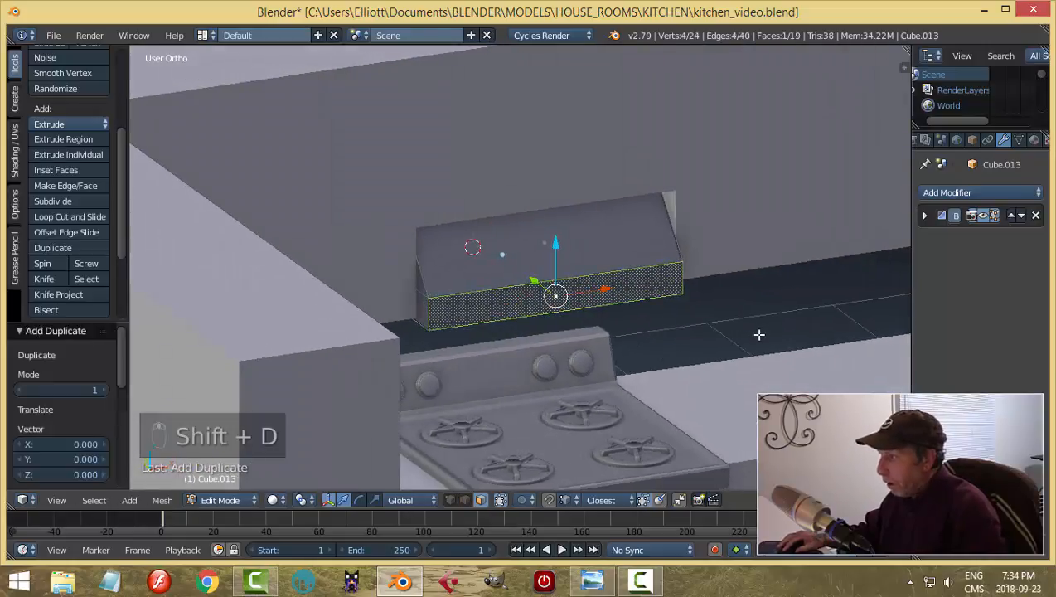
left_click_drag(529, 284, 539, 287)
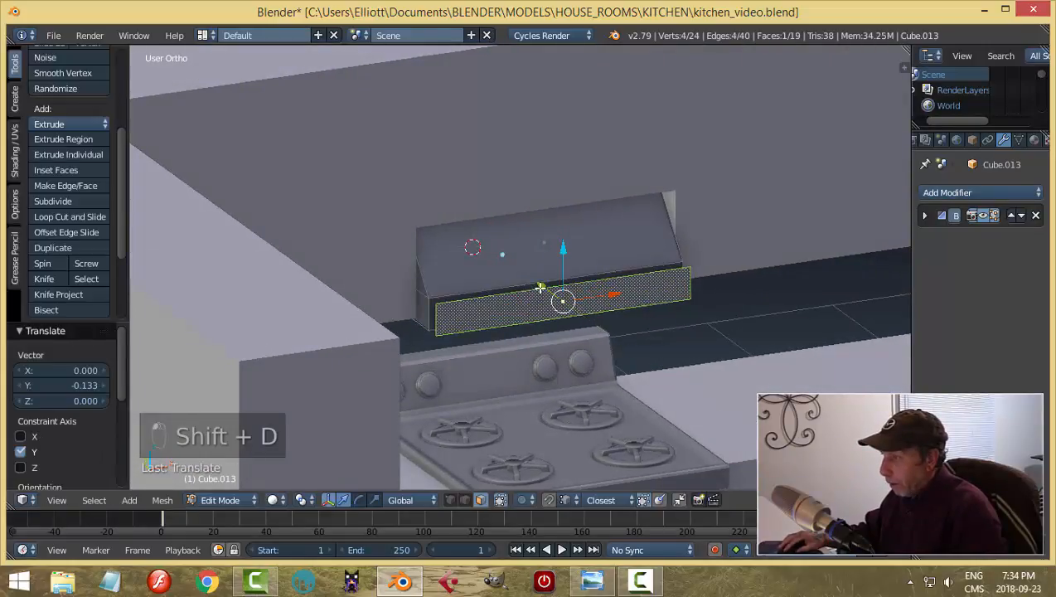
Step: Shrink the duplicated face to 0.167 along X and 0.407 along Z to form a small control panel
key("s")
key("x")
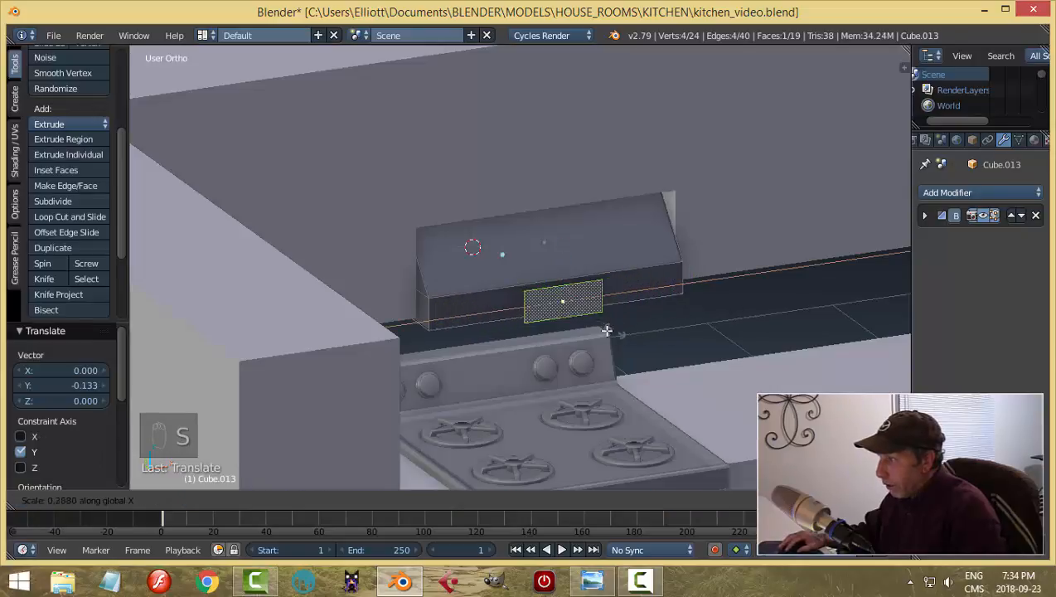
left_click(581, 331)
middle_click_drag(596, 349, 615, 359)
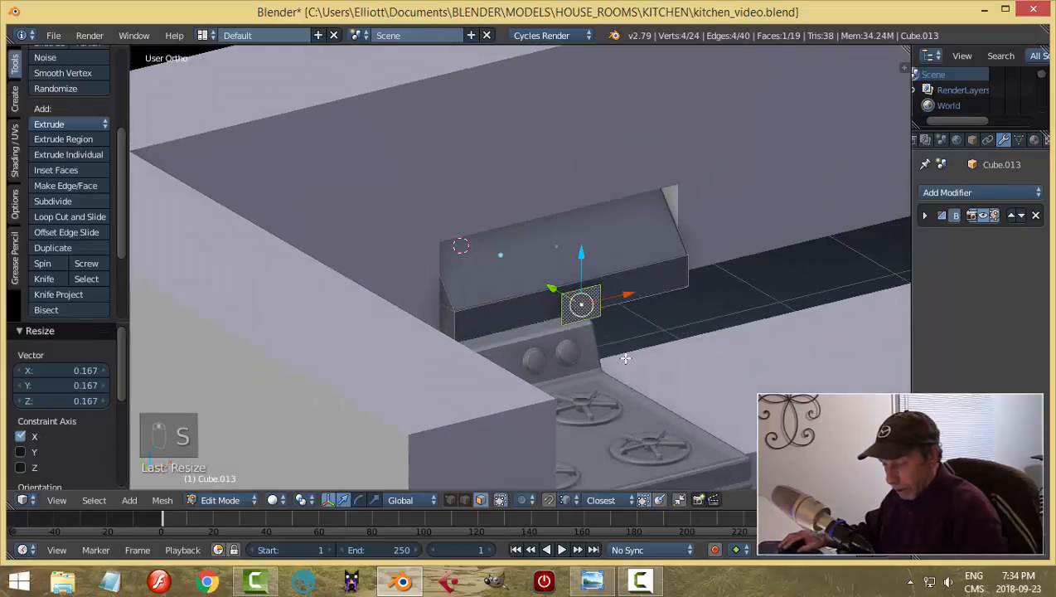
key("s")
key("z")
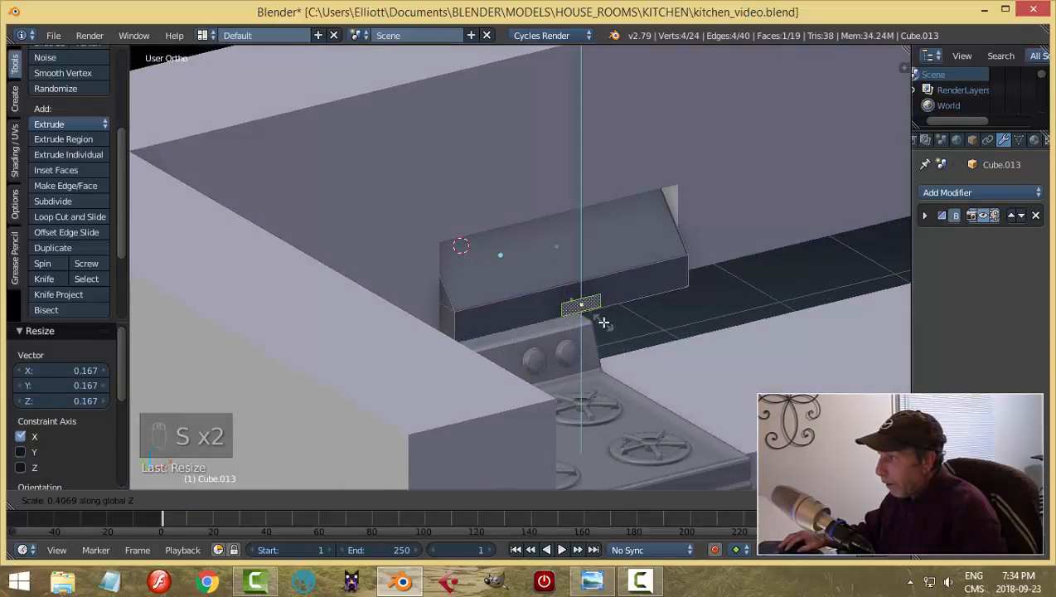
left_click(617, 337)
Step: Narrow the small panel face along X by 0.874 and extrude it 0.036 forward
scroll(624, 334, "up", 3)
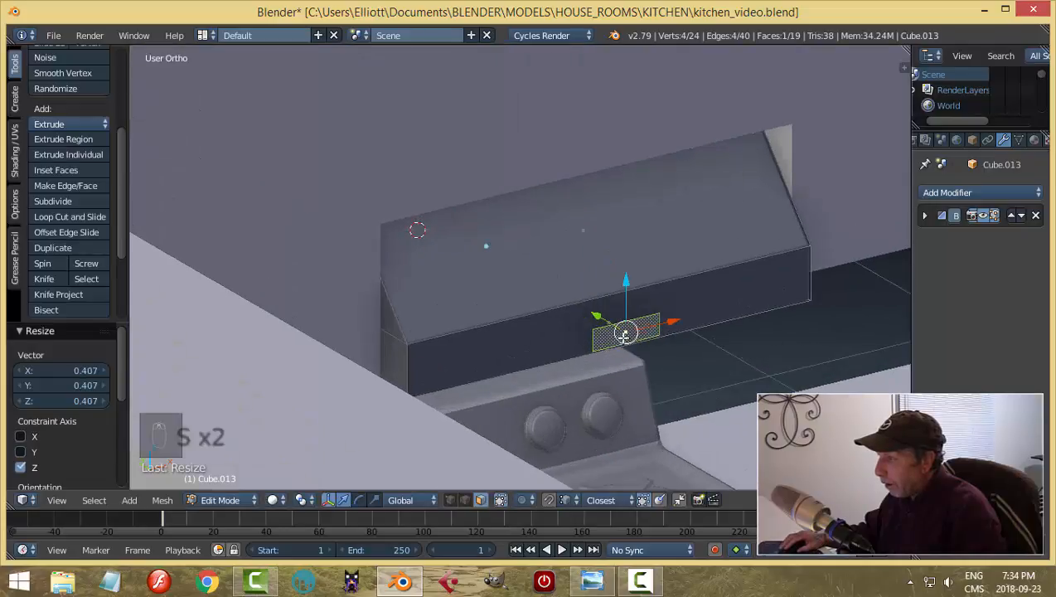
key("s")
key("x")
left_click(700, 364)
key("e")
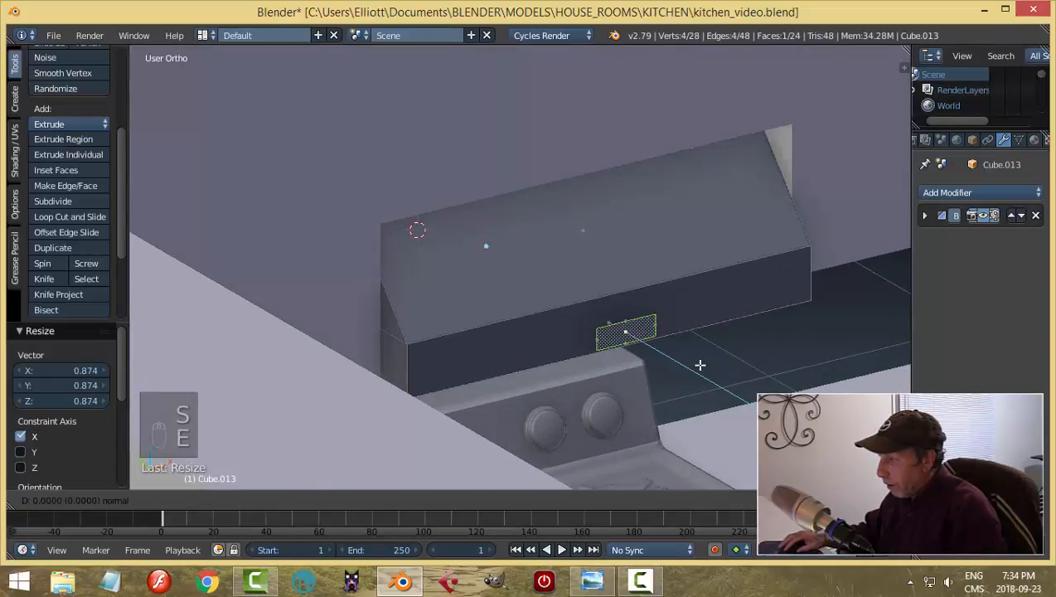
left_click(703, 371)
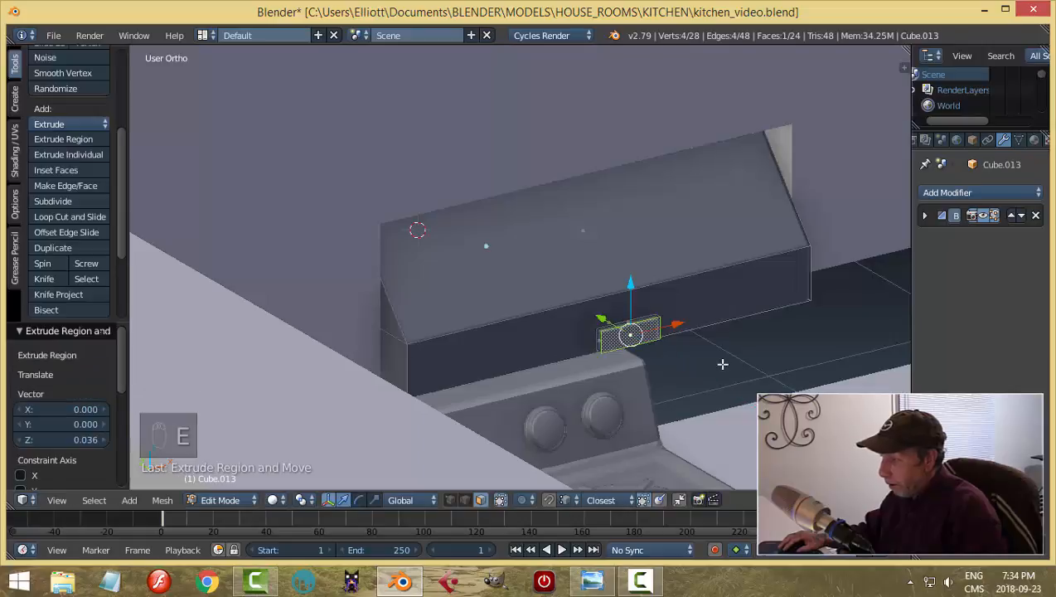
Step: Select the whole linked panel block and move it 0.144 along Y against the hood and 0.764 along X
key("a")
key("a")
key("a")
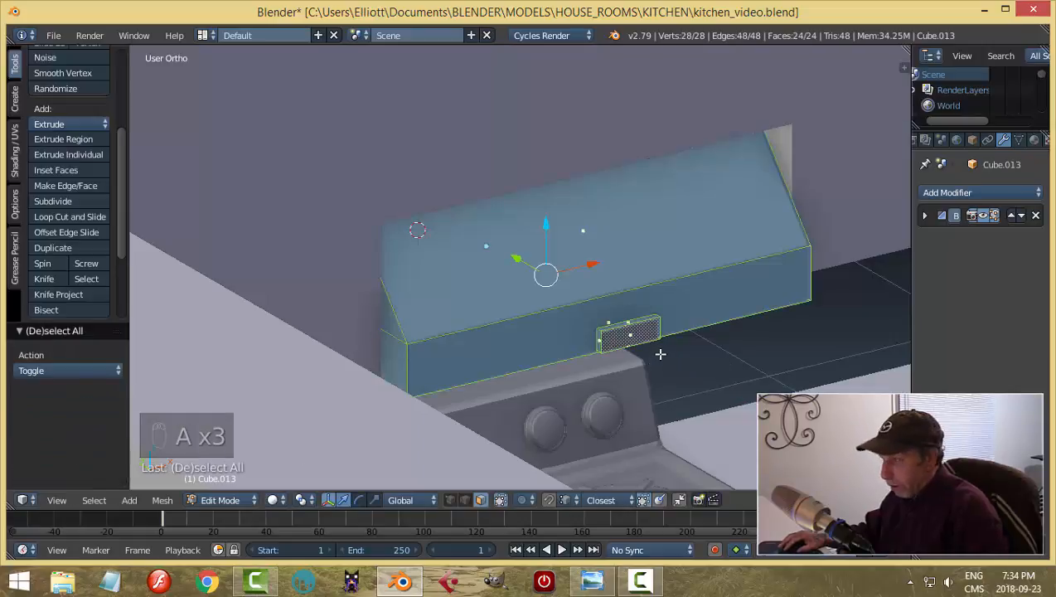
key("a")
key("ctrl+l")
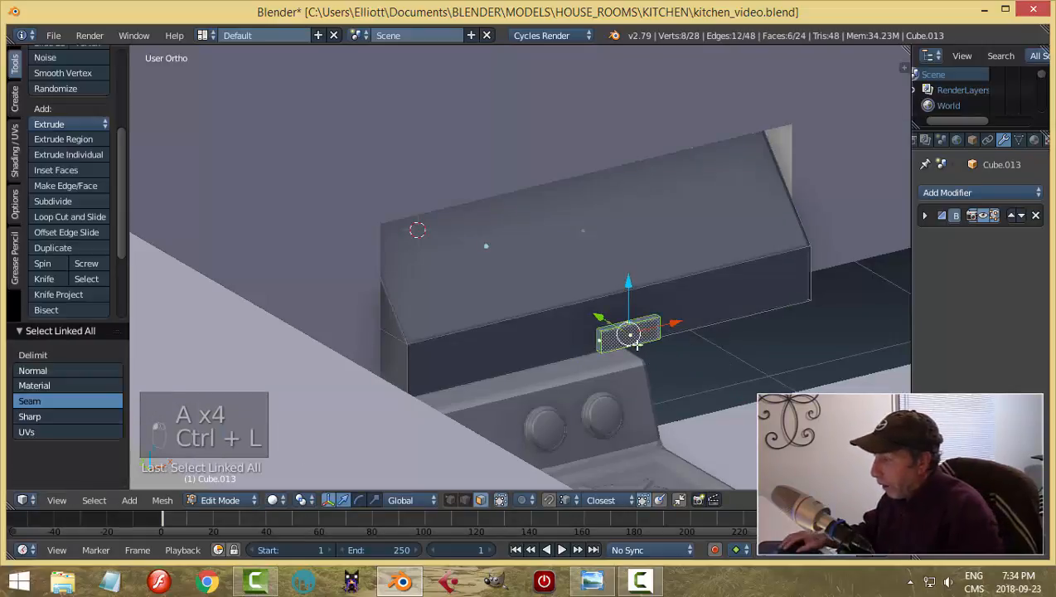
middle_click_drag(605, 349, 644, 388)
left_click_drag(644, 329, 622, 313)
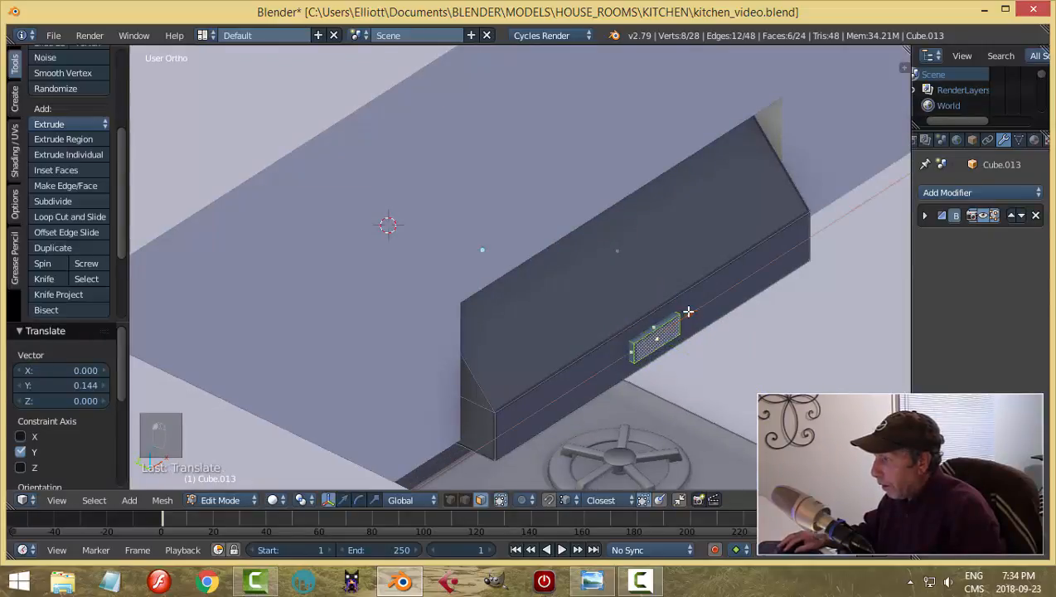
left_click_drag(688, 311, 822, 259)
scroll(827, 299, "down", 3)
middle_click_drag(827, 299, 710, 338)
scroll(713, 349, "up", 2)
Step: Scale the panel block along X by 0.843 and return to Object Mode
key("s")
key("x")
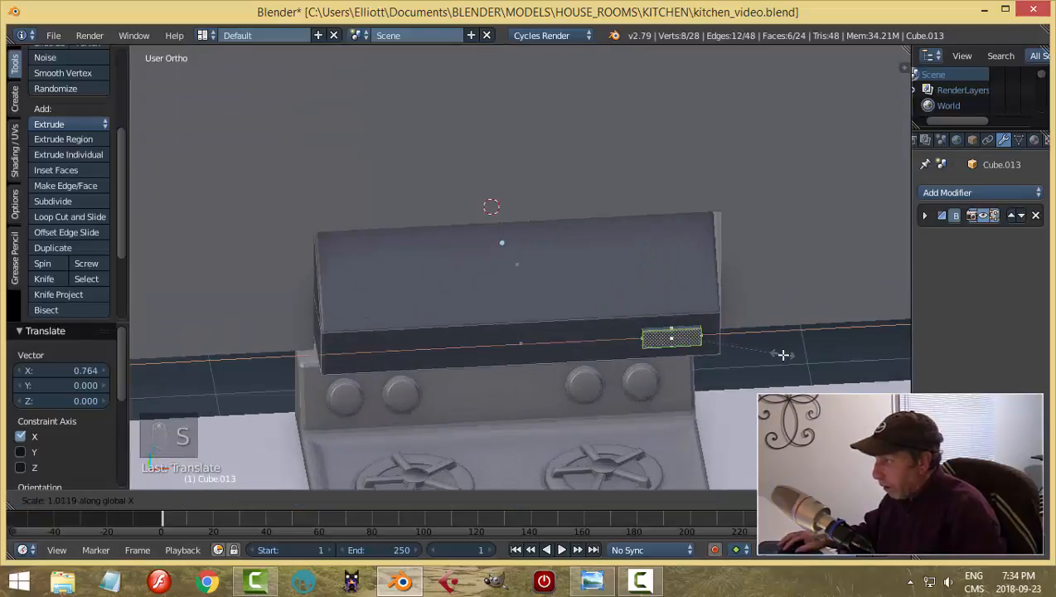
left_click(763, 355)
key("Tab")
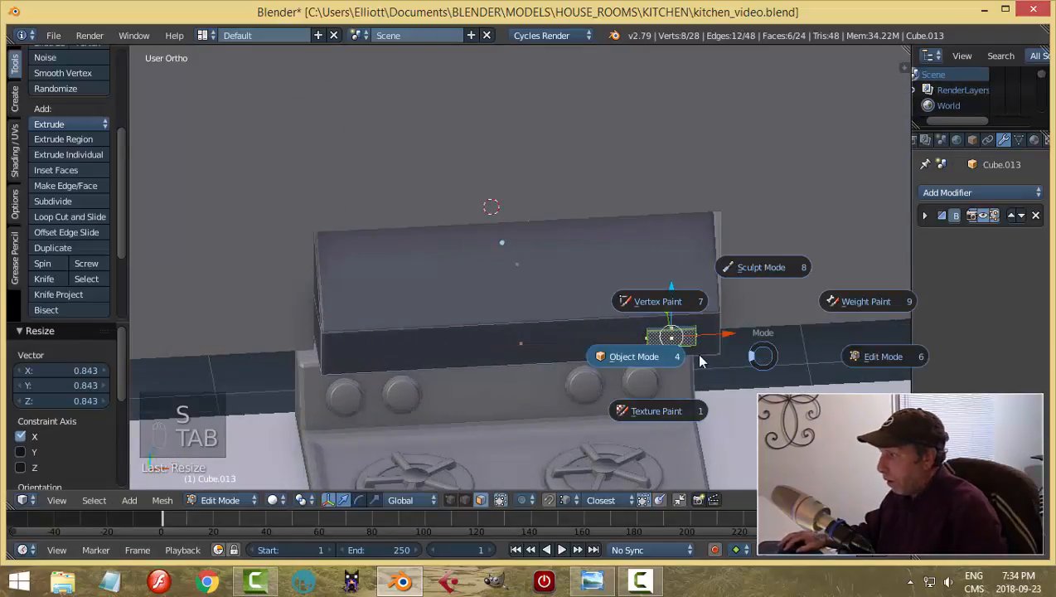
left_click(670, 357)
Step: Save the kitchen file, deselect the range hood and view the whole kitchen
scroll(732, 357, "down", 3)
middle_click_drag(732, 357, 641, 343)
scroll(701, 311, "down", 4)
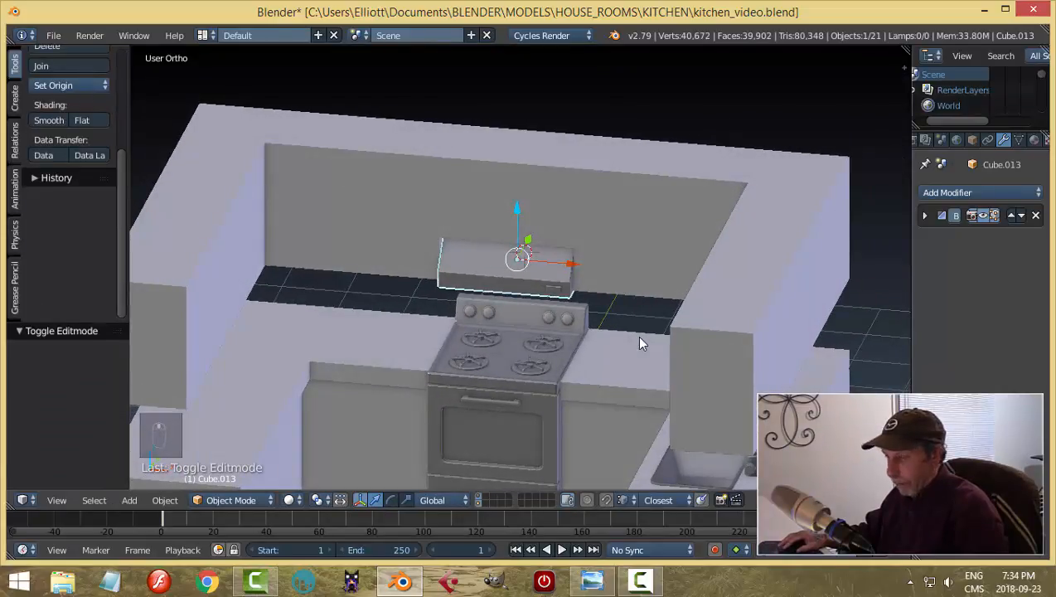
key("ctrl+s")
key("a")
scroll(580, 356, "down", 2)
middle_click_drag(567, 364, 741, 338)
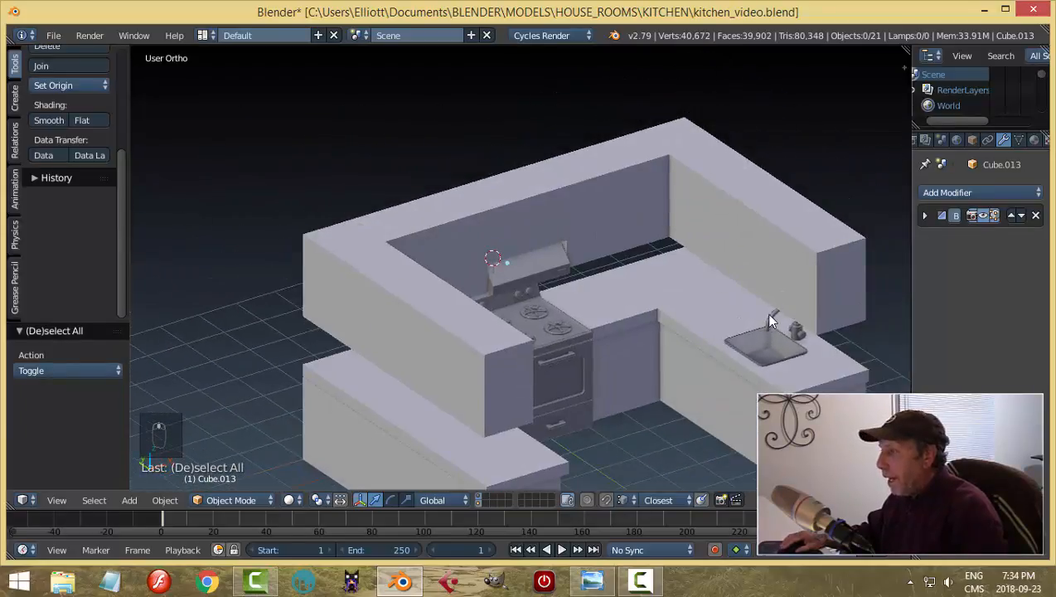
Step: Check the kitchen2.png reference and delete the vertices of the two end faces on the upper cabinet wing above the sink
left_click(586, 587)
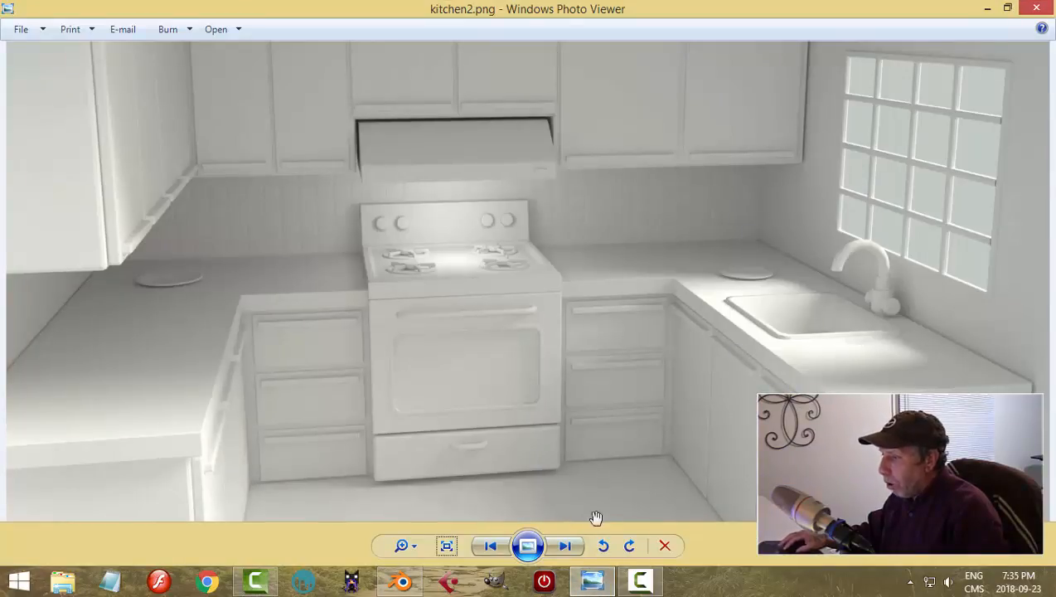
left_click(402, 581)
right_click(733, 214)
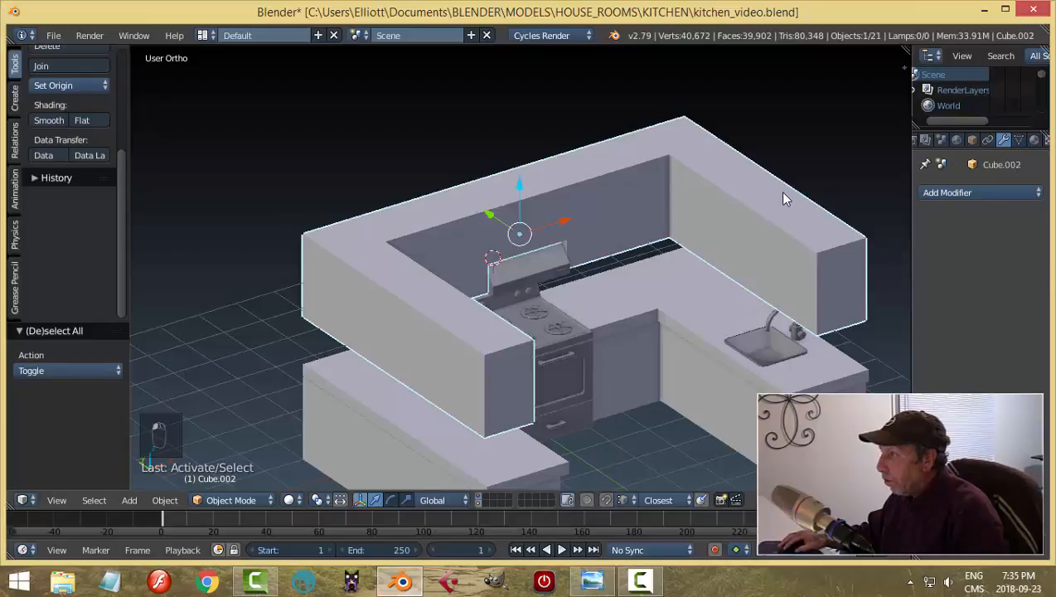
key("Tab")
left_click(909, 239)
middle_click_drag(724, 234, 738, 210)
right_click(738, 211)
key("a")
key("a")
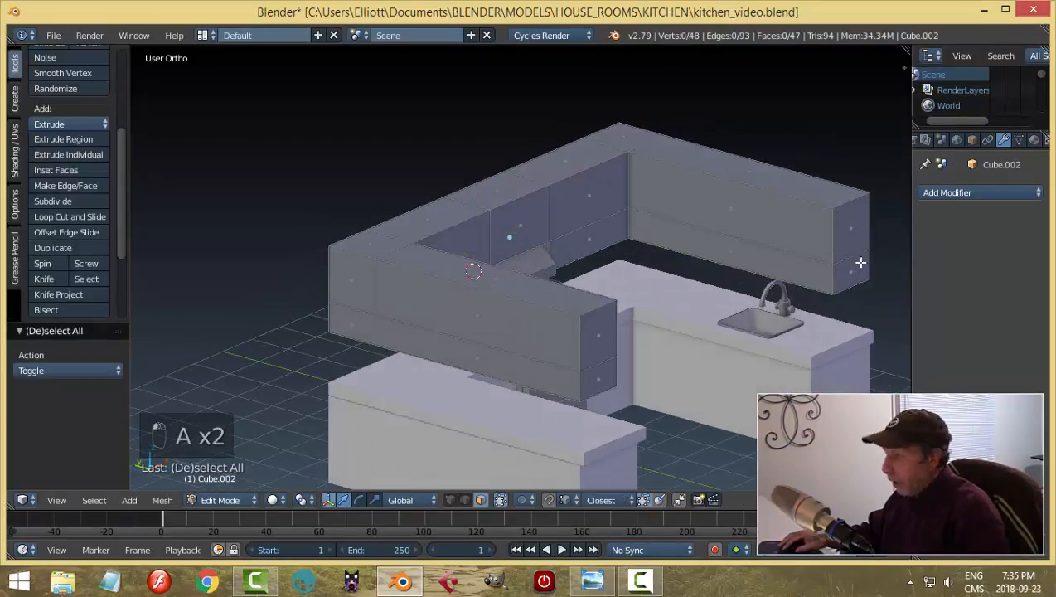
right_click(854, 262)
key("z")
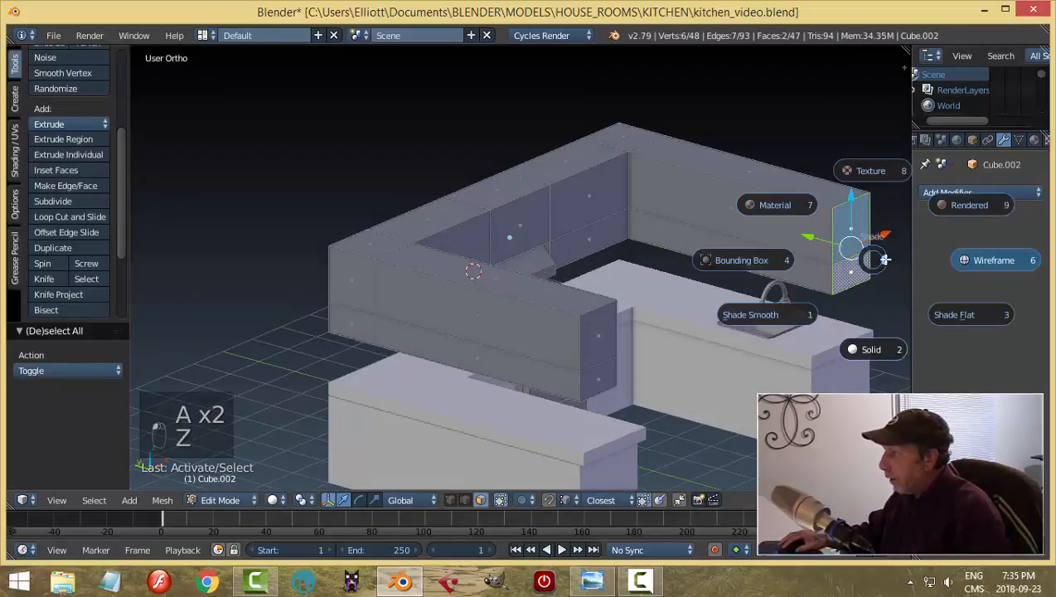
key("x")
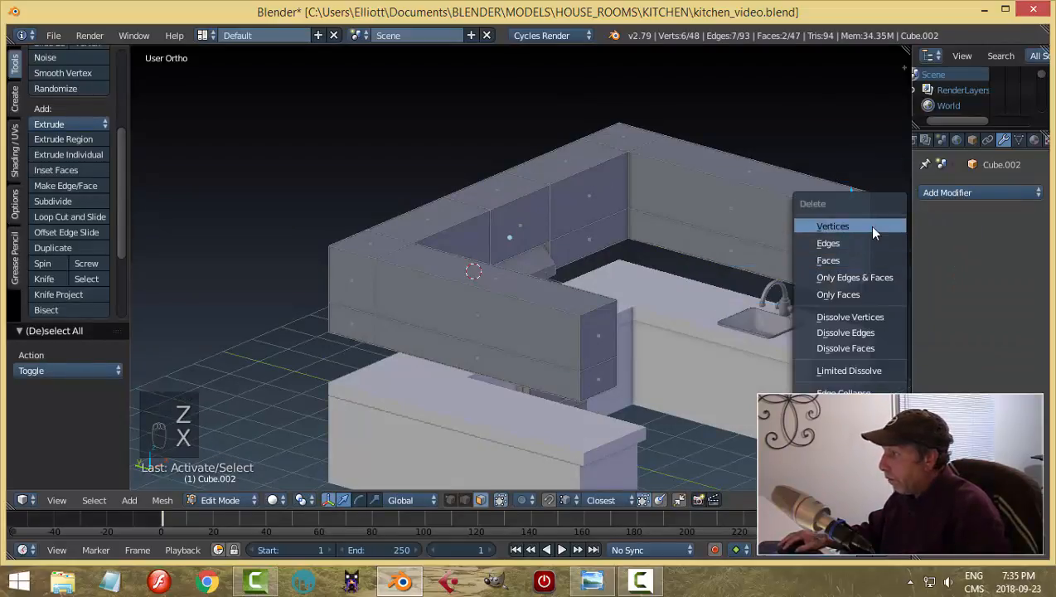
left_click(875, 227)
Step: In vertex select mode, fill the lower part of the shortened upper cabinet's open end with a face
middle_click_drag(875, 229, 569, 249)
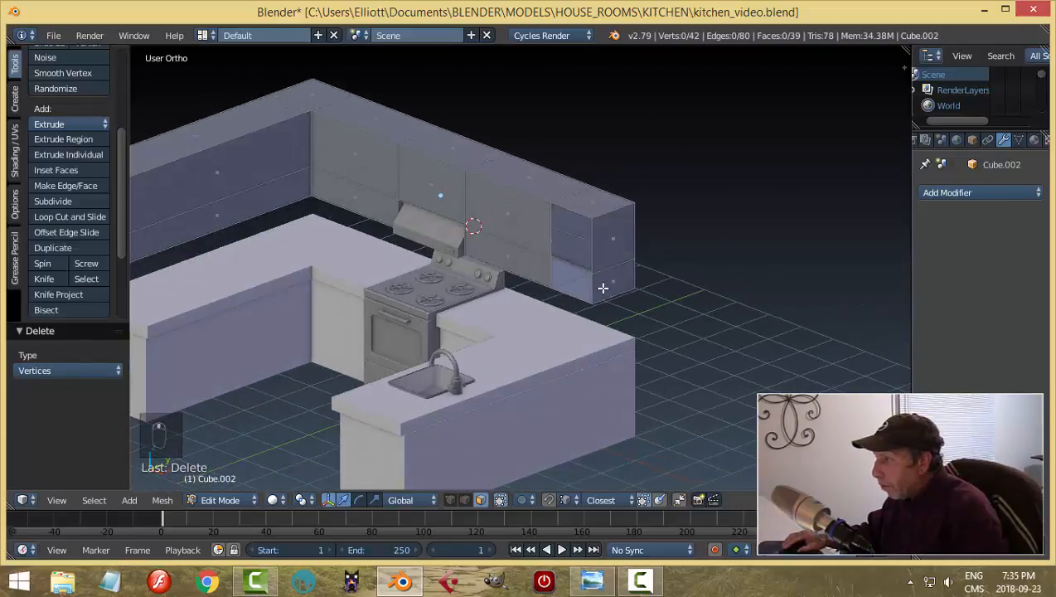
scroll(602, 287, "up", 2)
key("ctrl+Tab")
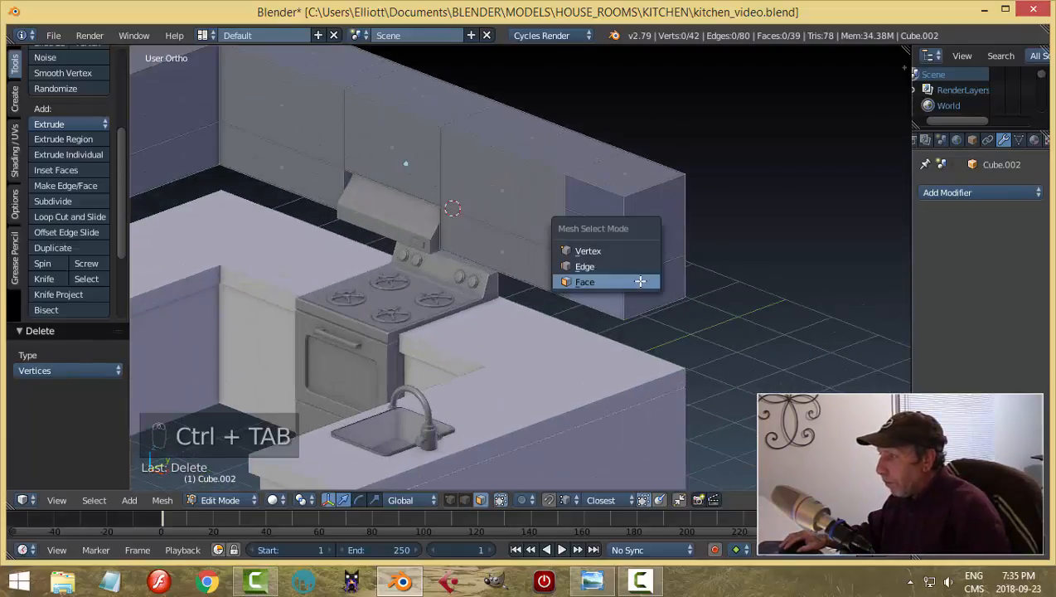
left_click(605, 252)
right_click(623, 278)
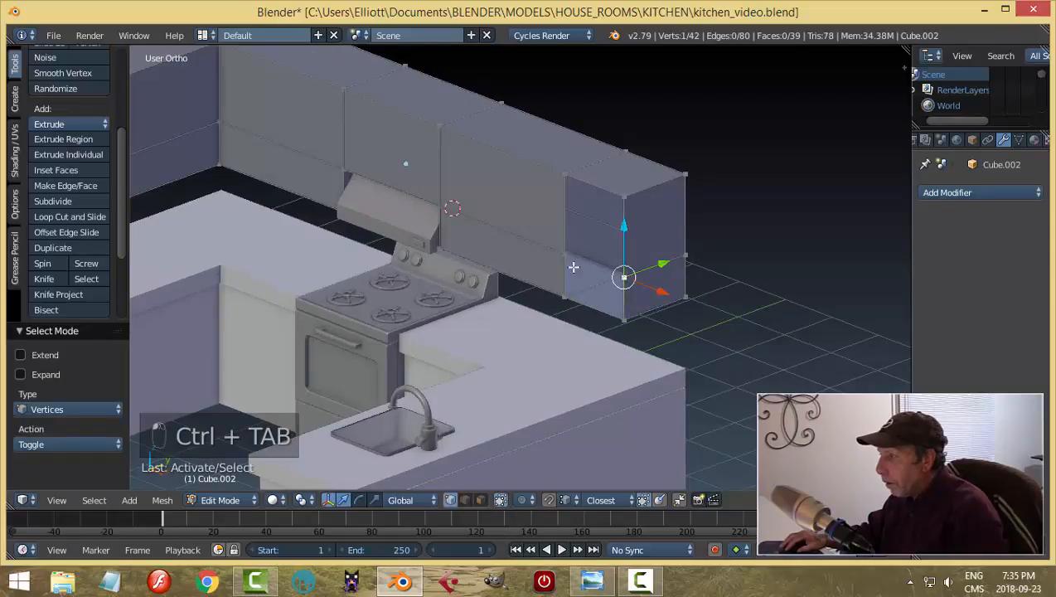
right_click(564, 257, "shift")
right_click(563, 296, "shift")
right_click(623, 318, "shift")
key("f")
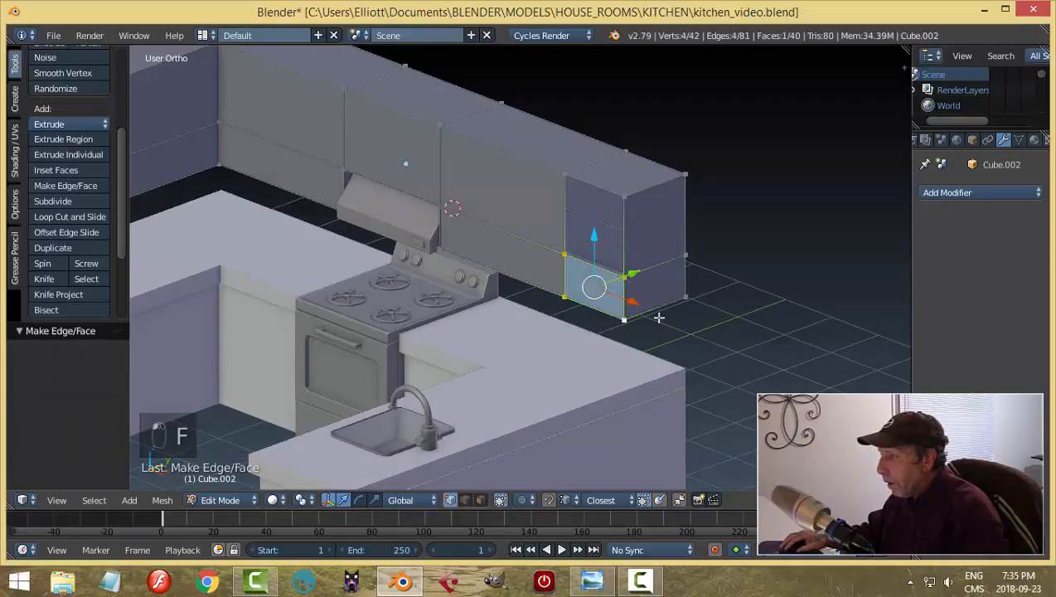
Step: Fill the upper part of the cabinet's open end with a four-vertex face and return to Object Mode
right_click(567, 171)
right_click(627, 196, "shift")
right_click(626, 279, "shift")
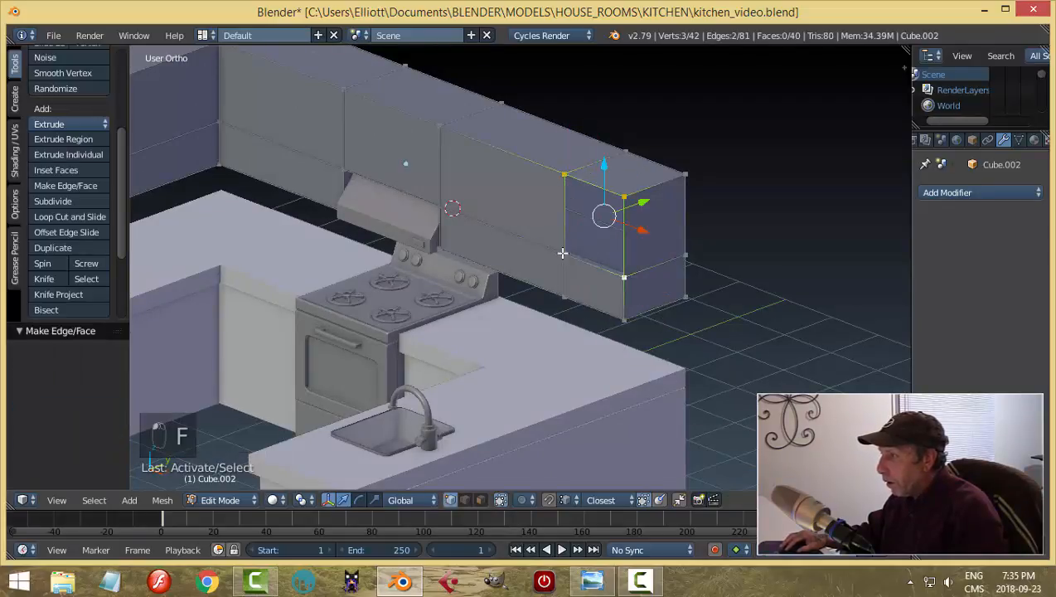
right_click(563, 253, "shift")
key("f")
key("a")
key("Tab")
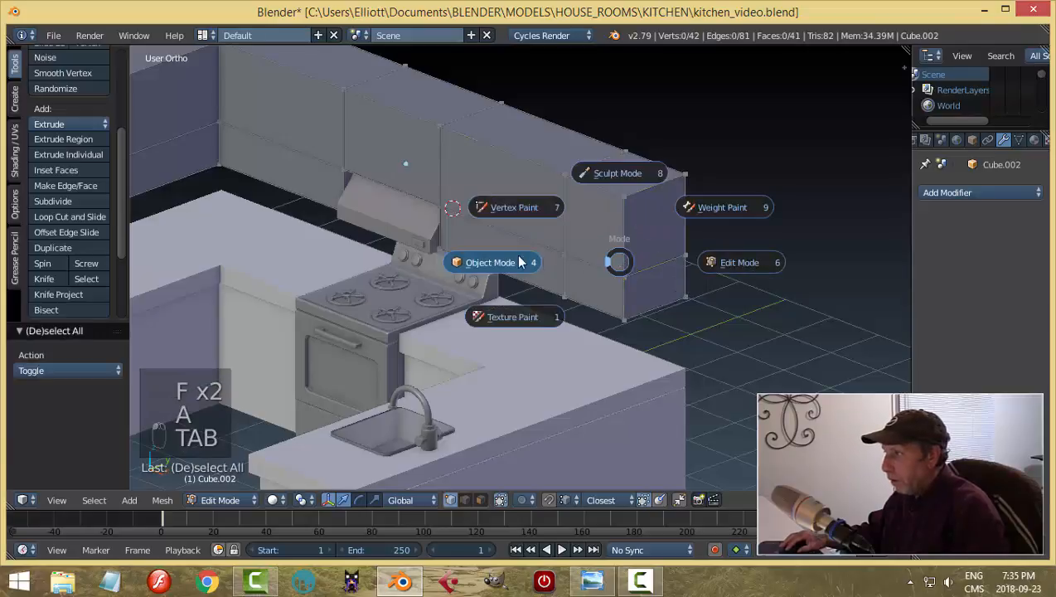
Step: Deselect the upper cabinets and save the kitchen file over the existing version
scroll(614, 246, "down", 3)
middle_click_drag(614, 246, 629, 309)
key("a")
scroll(653, 264, "down", 2)
key("ctrl+s")
left_click(654, 264)
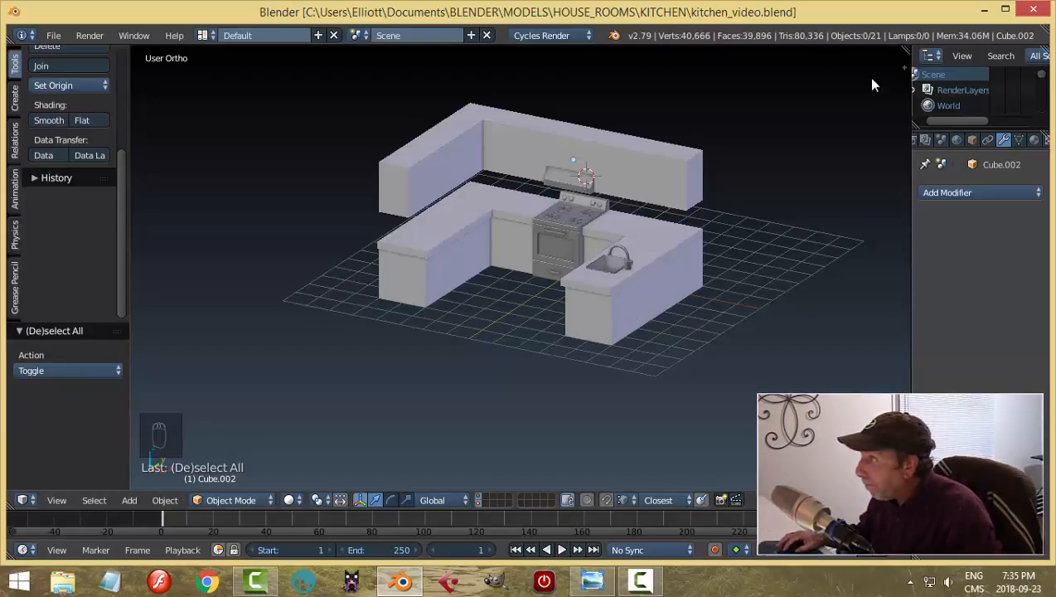
Step: Link the range hood's modifiers to the countertop
scroll(744, 201, "up", 2)
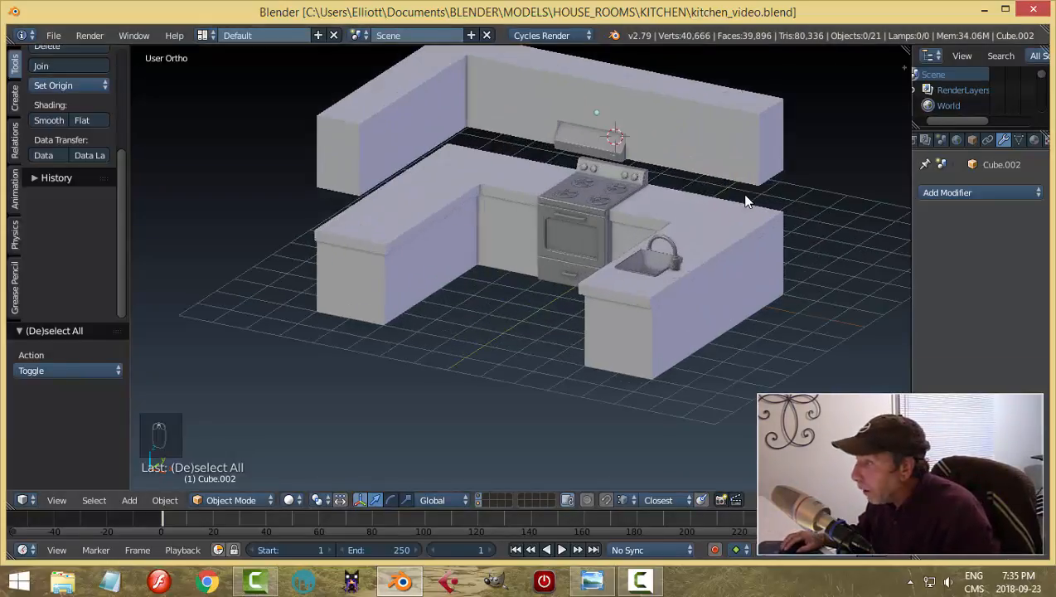
middle_click_drag(745, 194, 562, 174)
scroll(738, 256, "up", 3)
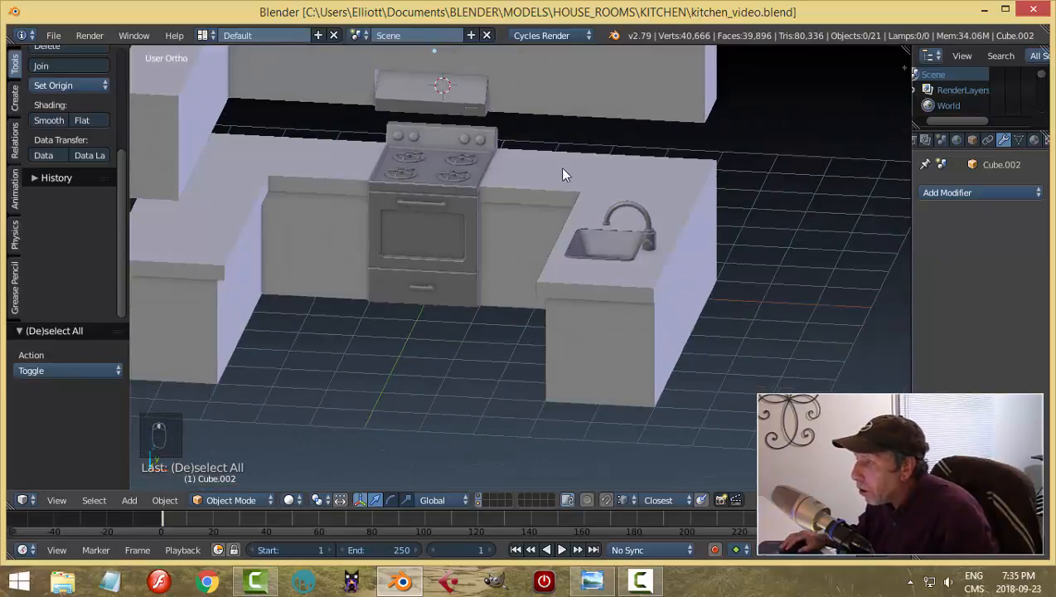
right_click(531, 182)
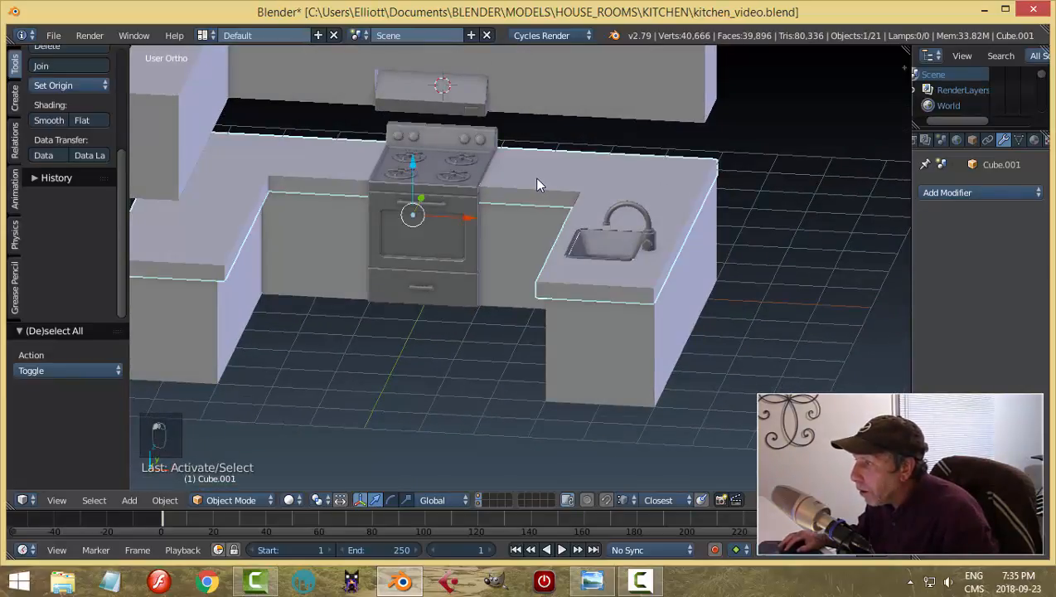
right_click(469, 92, "shift")
key("ctrl+l")
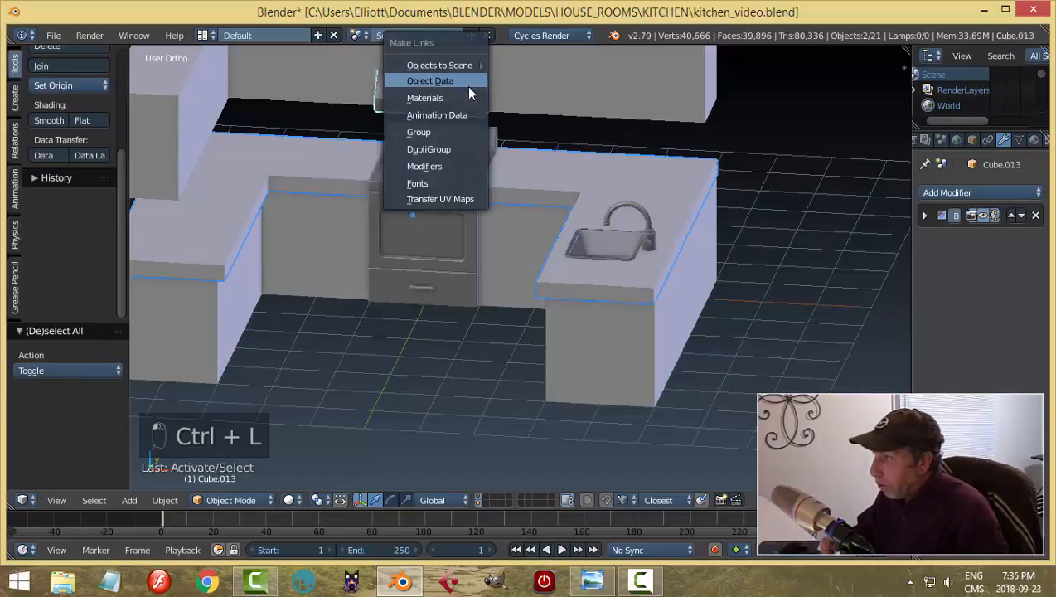
left_click(474, 165)
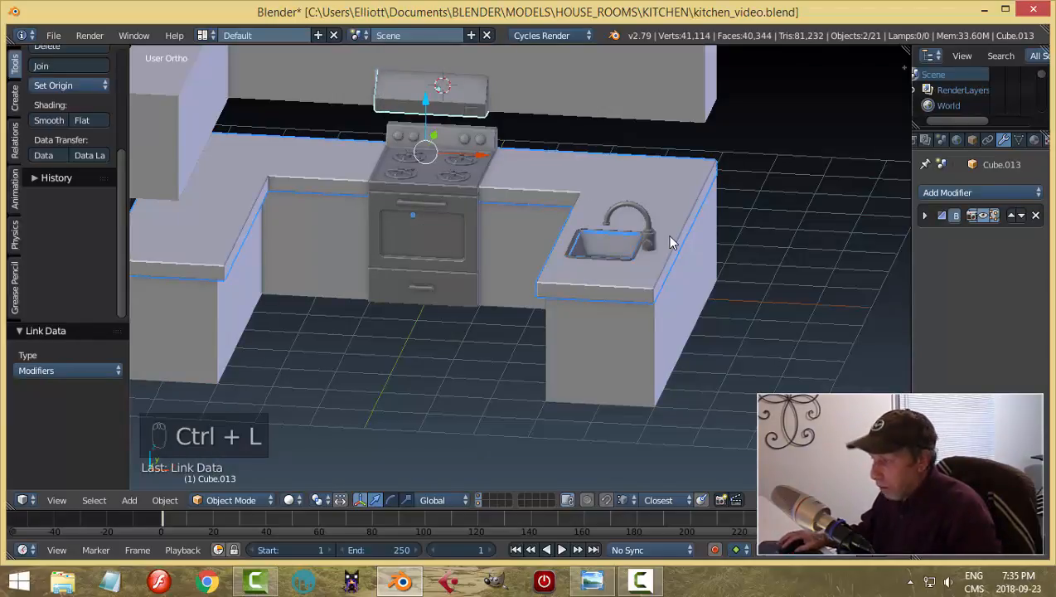
Step: Link the countertop's modifiers to the base cabinets and deselect everything
key("a")
right_click(616, 303)
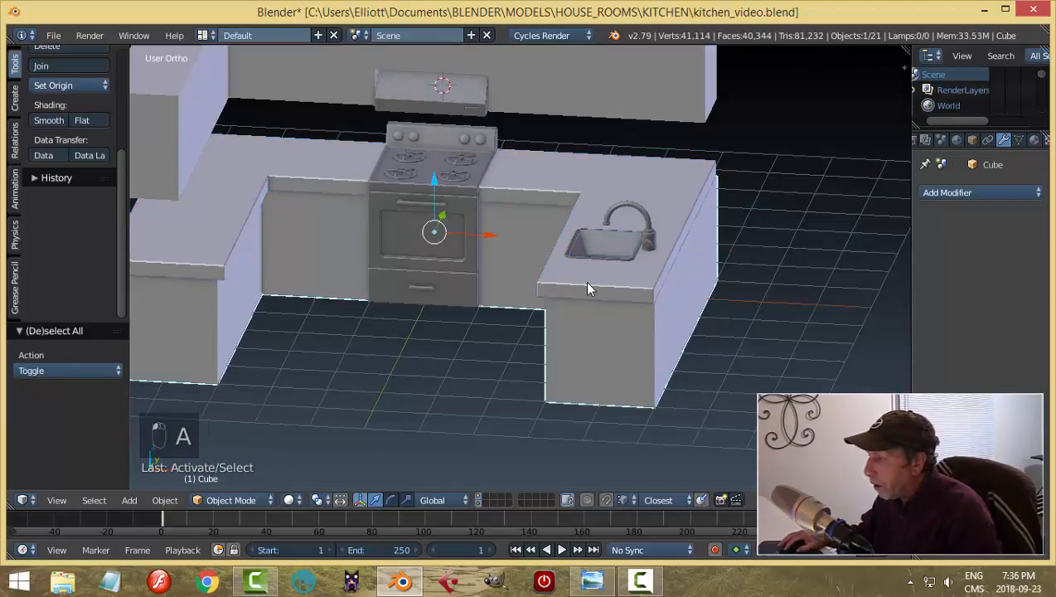
right_click(587, 288, "shift")
key("ctrl+l")
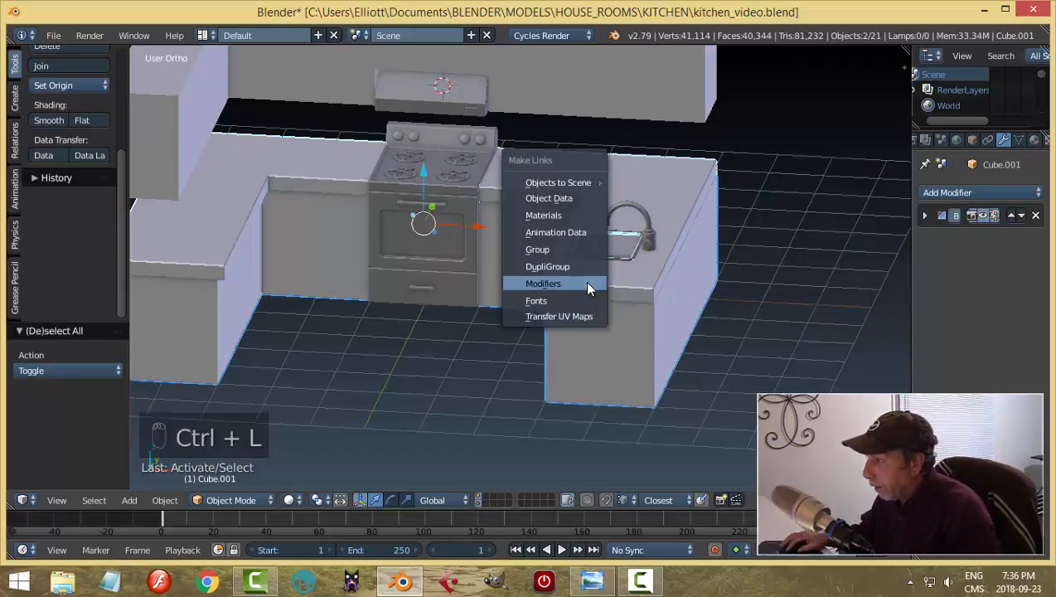
left_click(587, 286)
key("a")
Step: Move the countertop down 0.023 along Z onto the base cabinets and deselect it
middle_click_drag(667, 331, 691, 298)
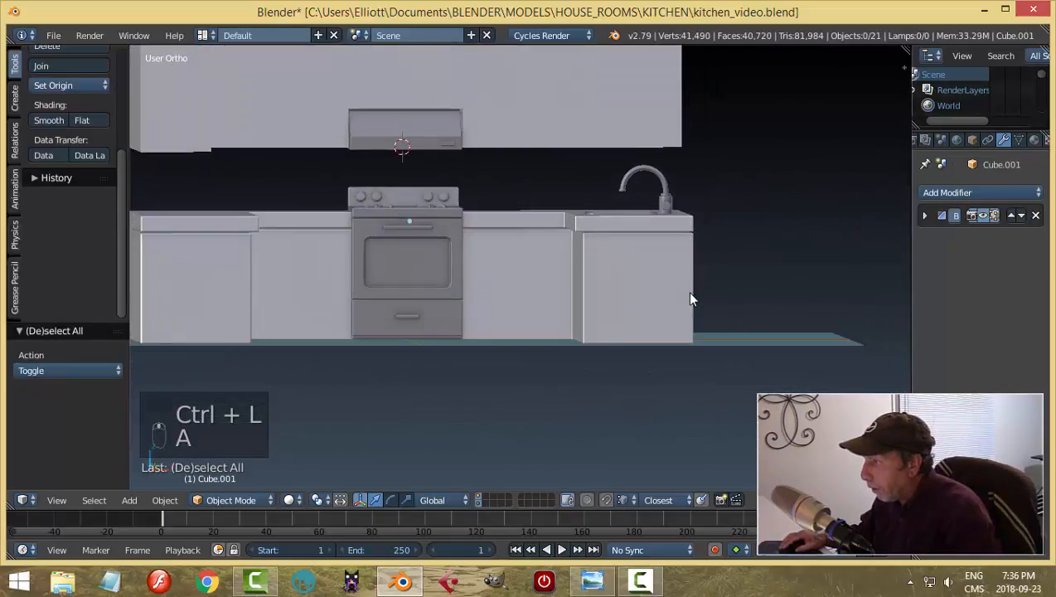
scroll(686, 297, "up", 1)
right_click(620, 214)
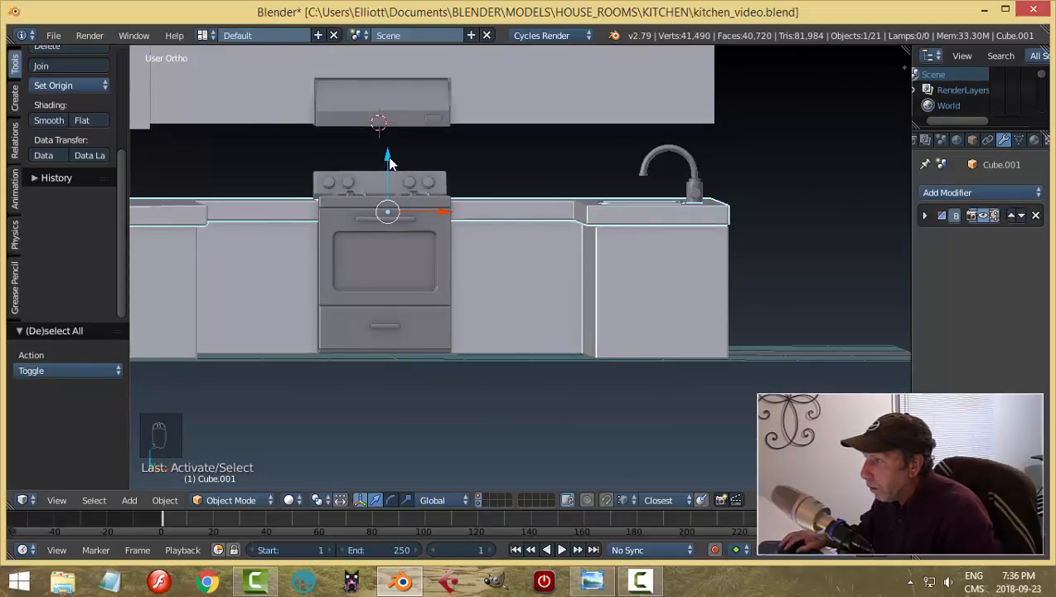
left_click_drag(390, 159, 389, 159)
key("a")
middle_click_drag(718, 271, 684, 294)
scroll(572, 269, "up", 4)
right_click(543, 194)
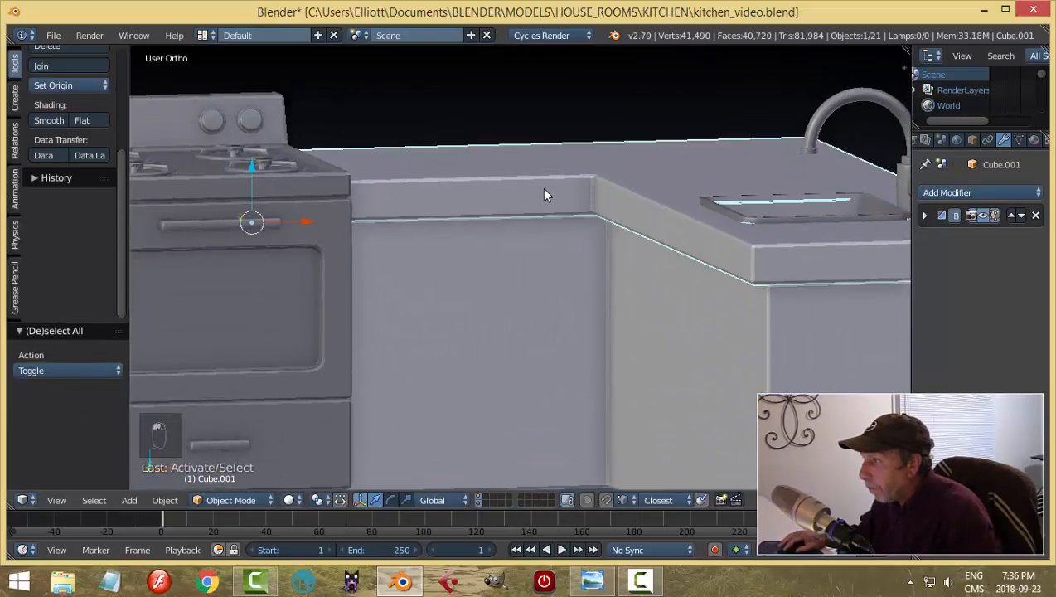
left_click_drag(248, 165, 251, 169)
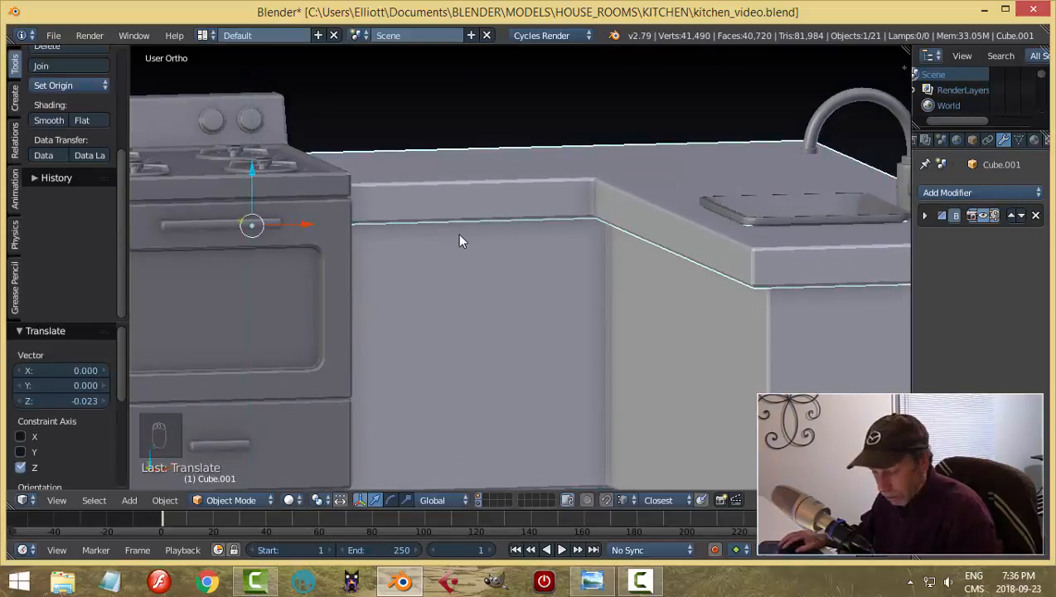
key("a")
Step: Select only the sink basin and shift it slightly along Z to fit the lowered countertop
scroll(457, 233, "down", 3)
middle_click_drag(456, 232, 638, 356)
scroll(575, 283, "up", 1)
scroll(704, 338, "up", 3)
right_click(778, 309)
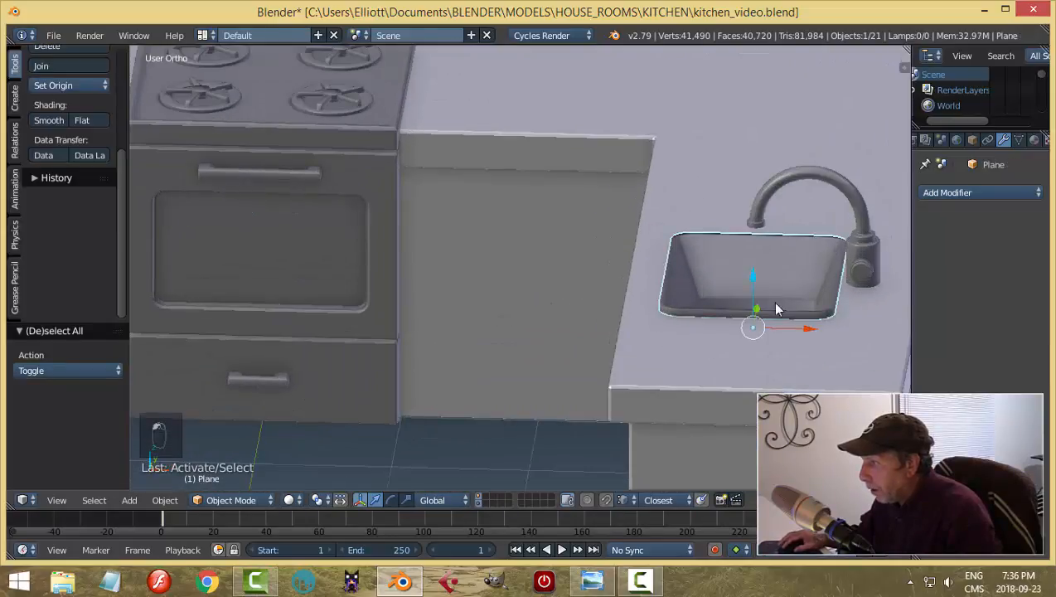
right_click(862, 242, "shift")
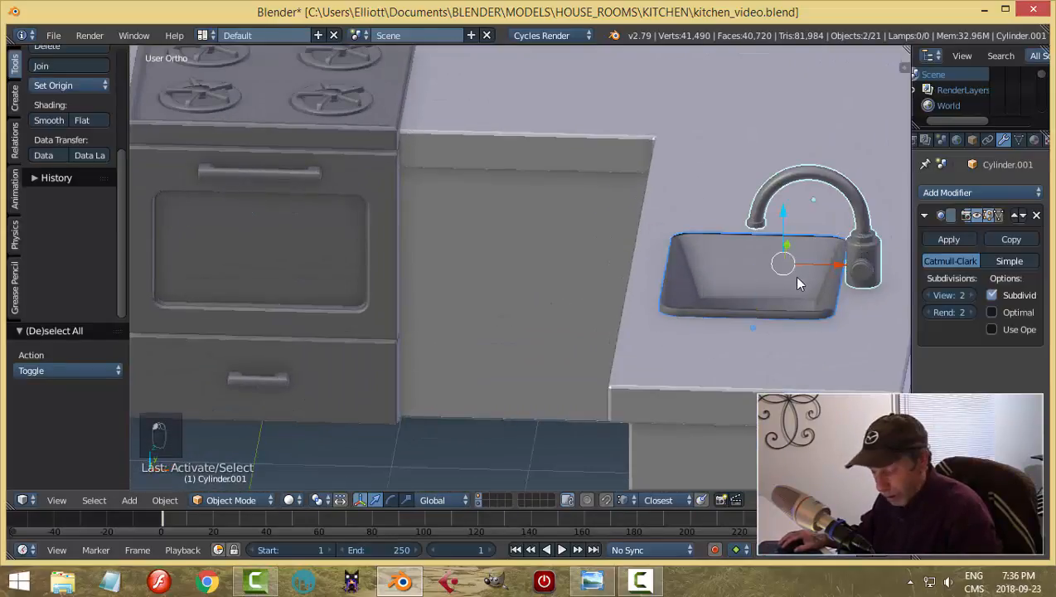
key("a")
right_click(755, 300)
left_click_drag(754, 284, 752, 280)
key("a")
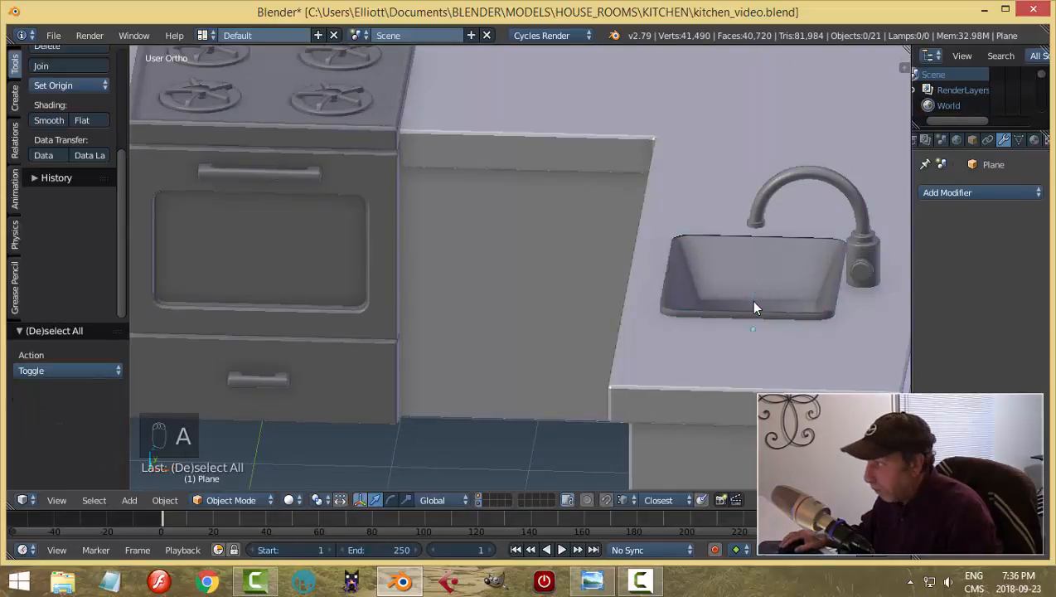
Step: Select both faucet parts beside the sink and move them down 0.036 along Z onto the countertop
middle_click_drag(750, 299, 511, 290)
scroll(678, 331, "up", 2)
middle_click_drag(720, 318, 702, 300)
right_click(649, 135)
right_click(624, 98, "shift")
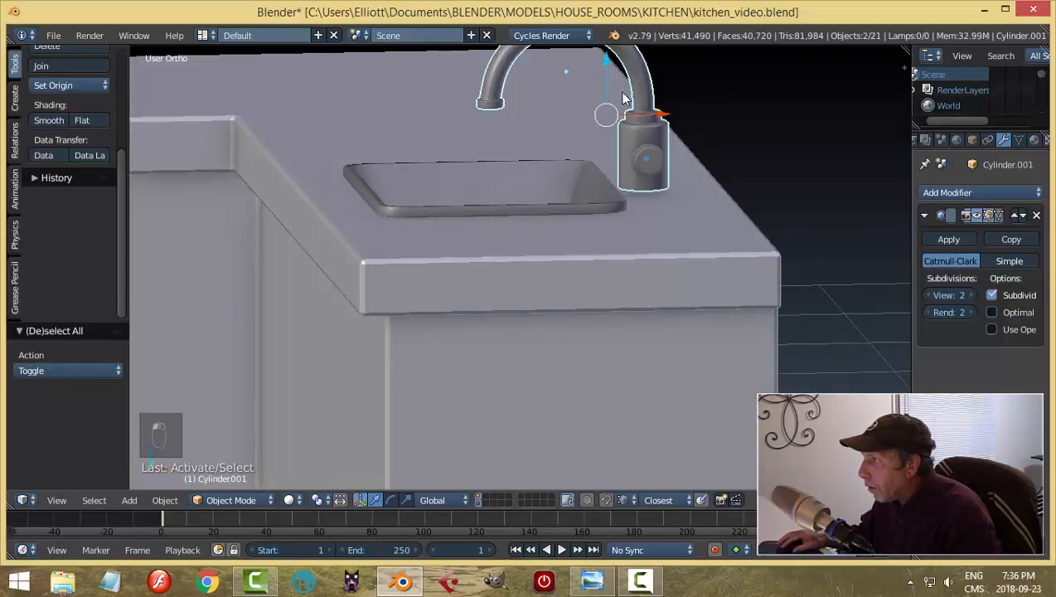
left_click_drag(608, 66, 609, 74)
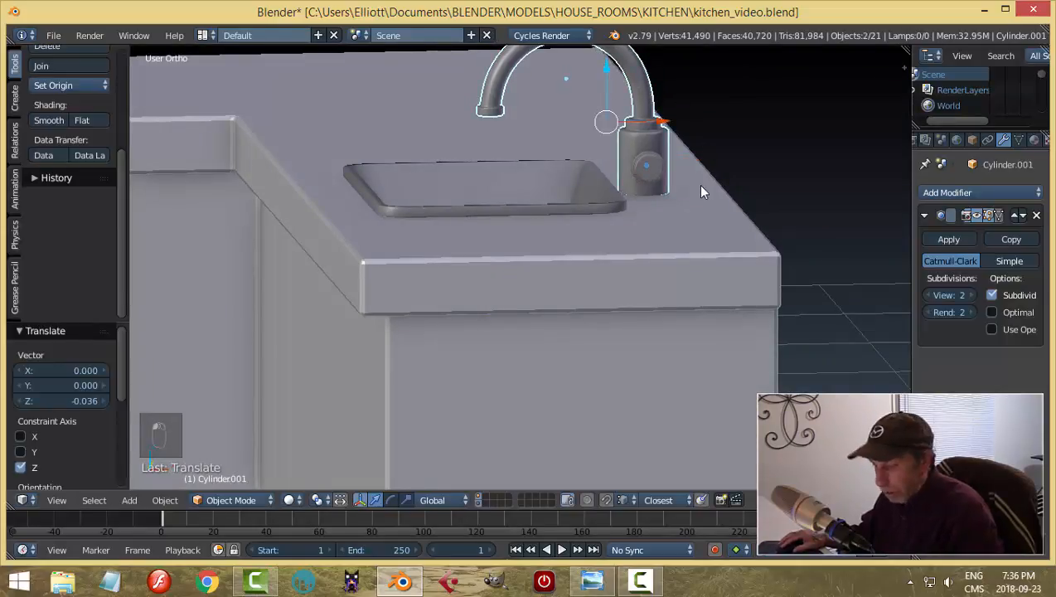
key("a")
Step: Add one vertical loop cut to the upper cabinet wing opposite the sink, slid close to its free end
scroll(377, 210, "down", 2)
middle_click_drag(375, 204, 670, 209, "shift")
scroll(566, 221, "down", 4)
middle_click_drag(522, 220, 483, 221)
middle_click_drag(482, 220, 605, 311, "shift")
right_click(495, 262)
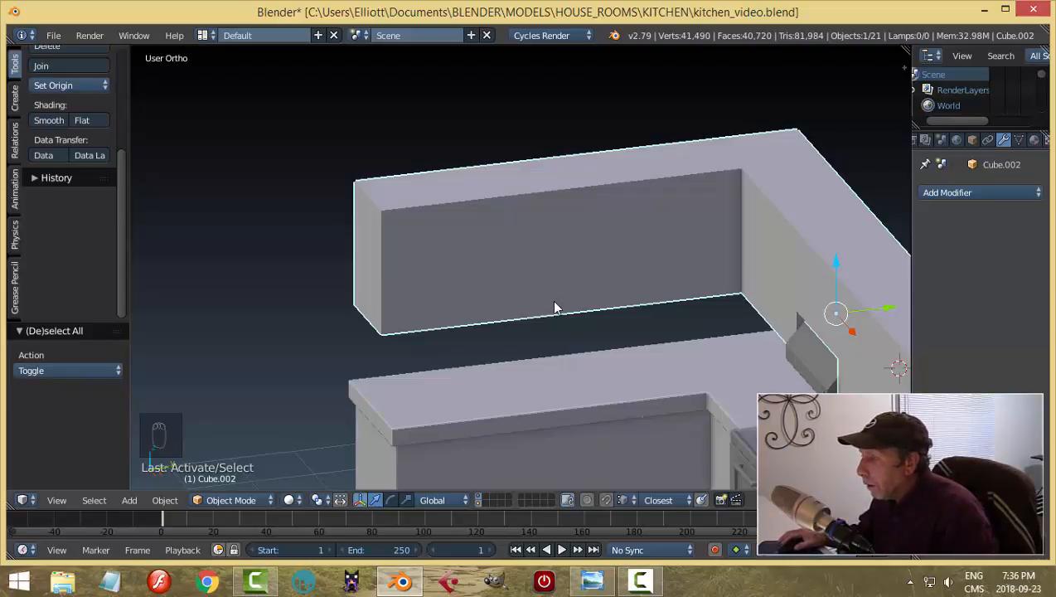
key("Tab")
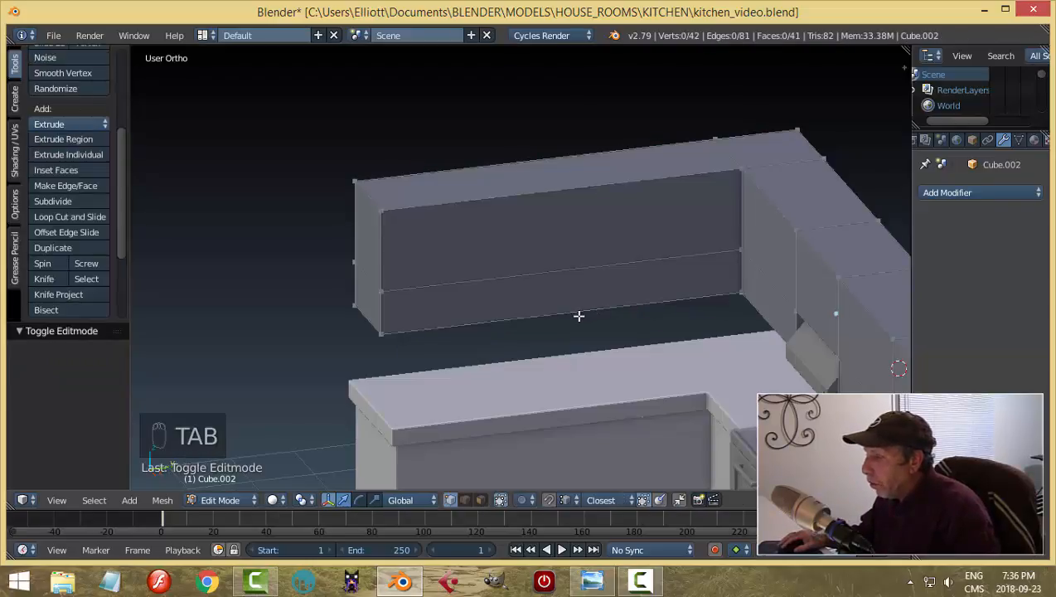
middle_click_drag(626, 305, 550, 310)
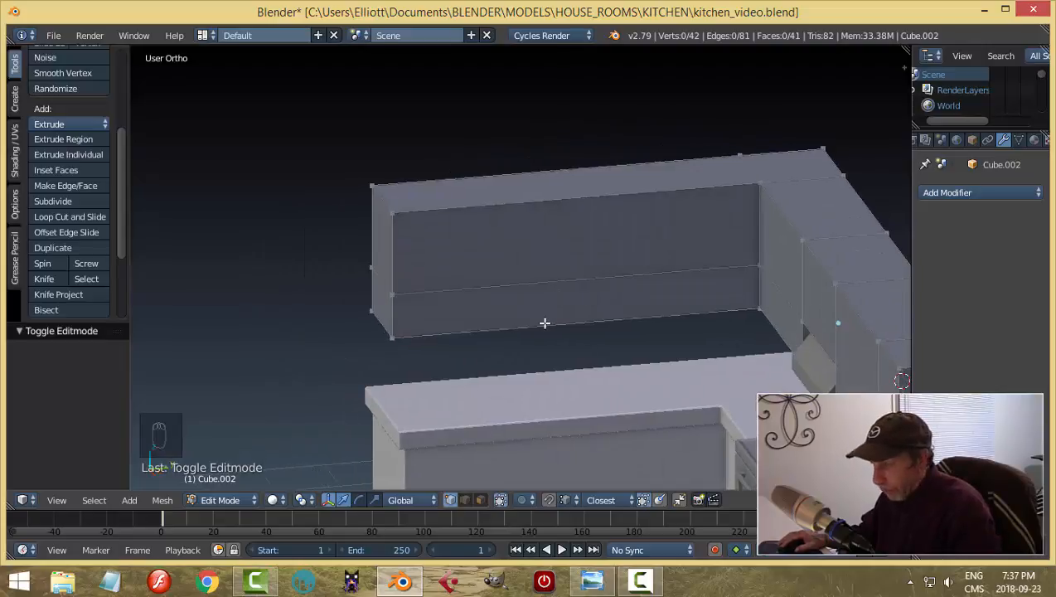
key("ctrl+r")
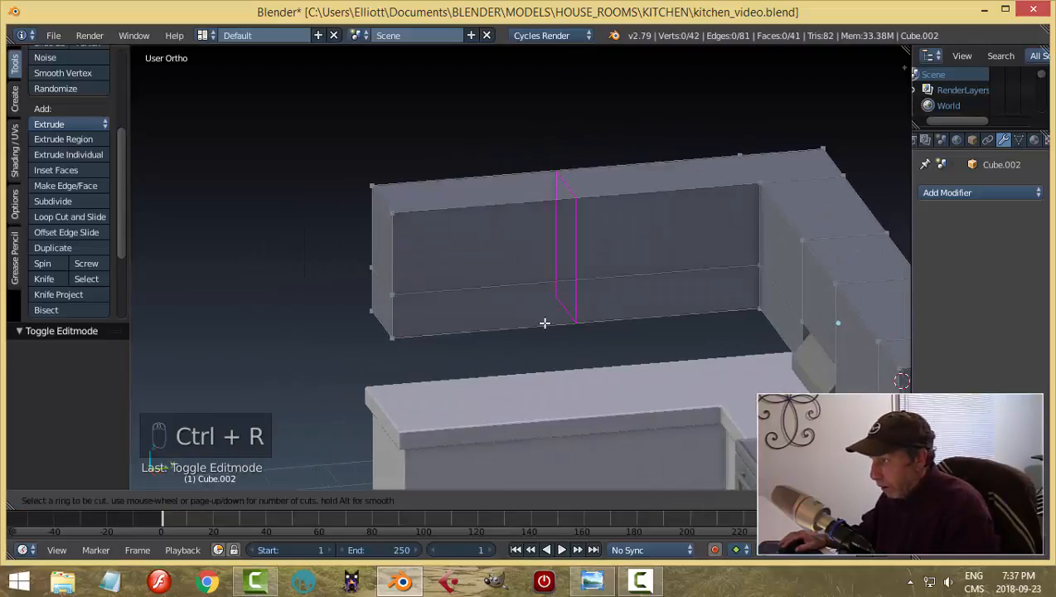
left_click(546, 322)
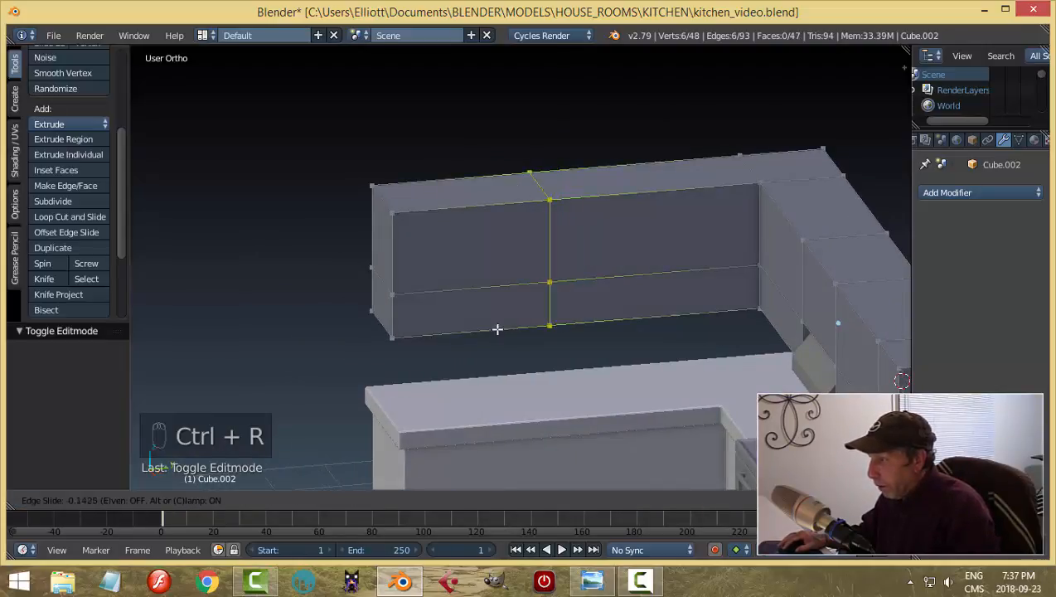
left_click(443, 339)
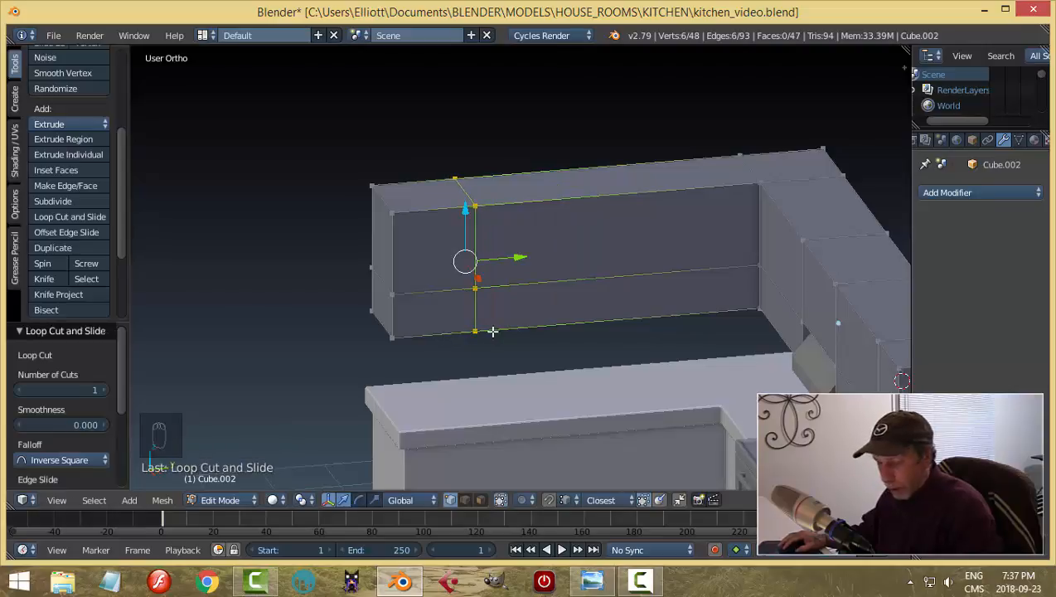
key("a")
middle_click_drag(486, 318, 507, 319)
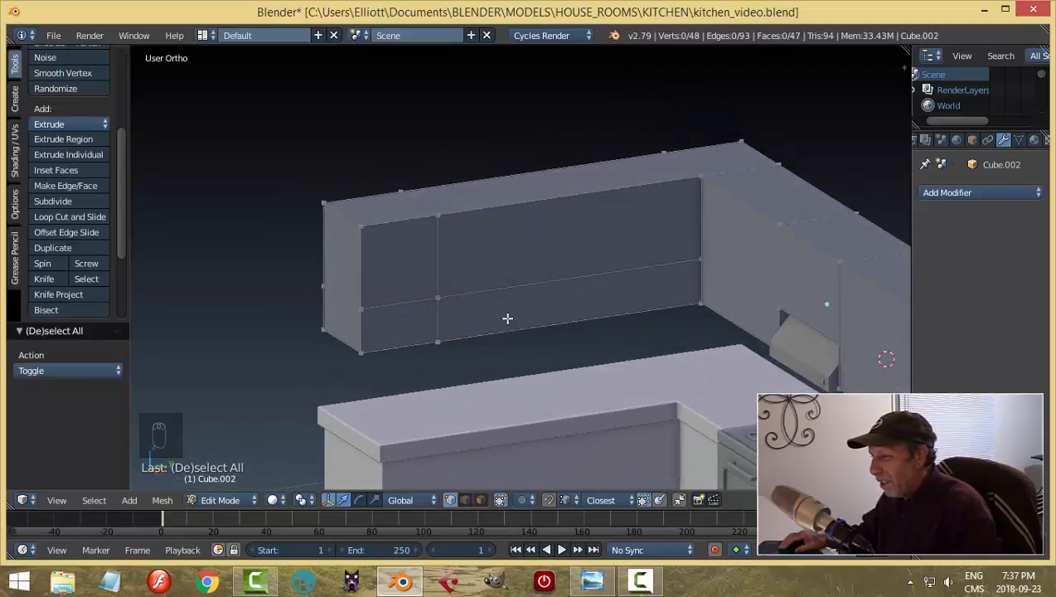
Step: Undo the last loop cut on the upper cabinets and return to Object Mode
key("ctrl+z")
key("ctrl+z")
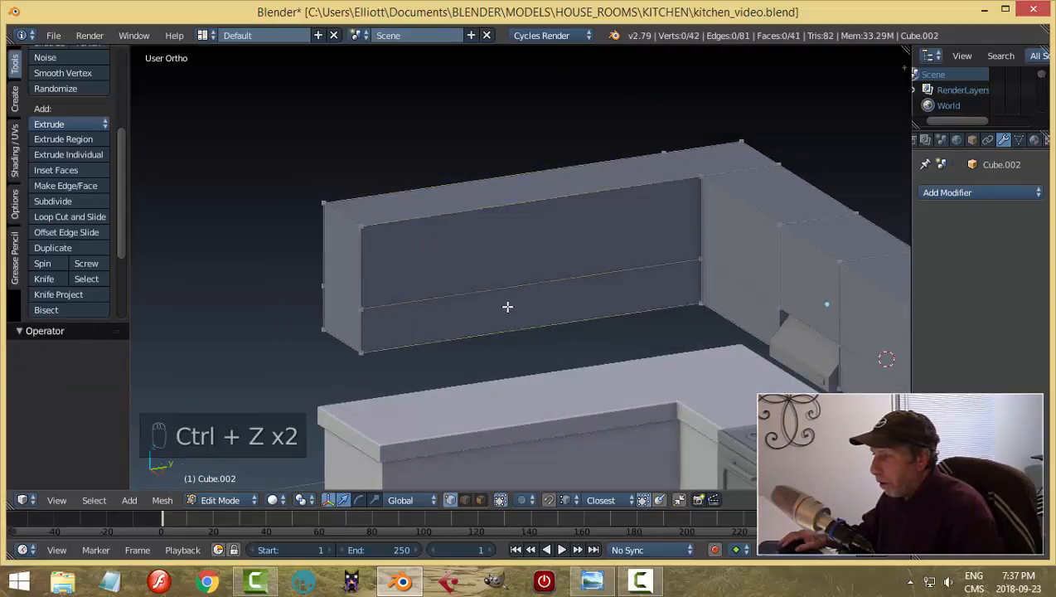
key("Tab")
left_click(356, 306)
scroll(570, 302, "down", 2)
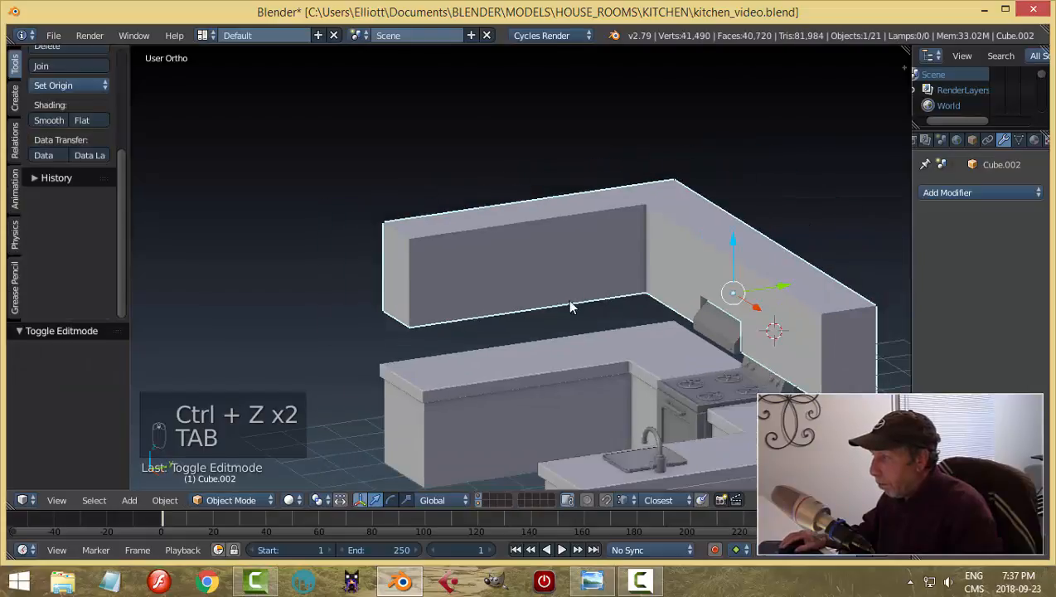
middle_click_drag(569, 302, 580, 301)
Step: Add a cube and move it along X, Y and Z against the front of the upper cabinet wing opposite the sink
key("shift+a")
mouse_move(578, 302)
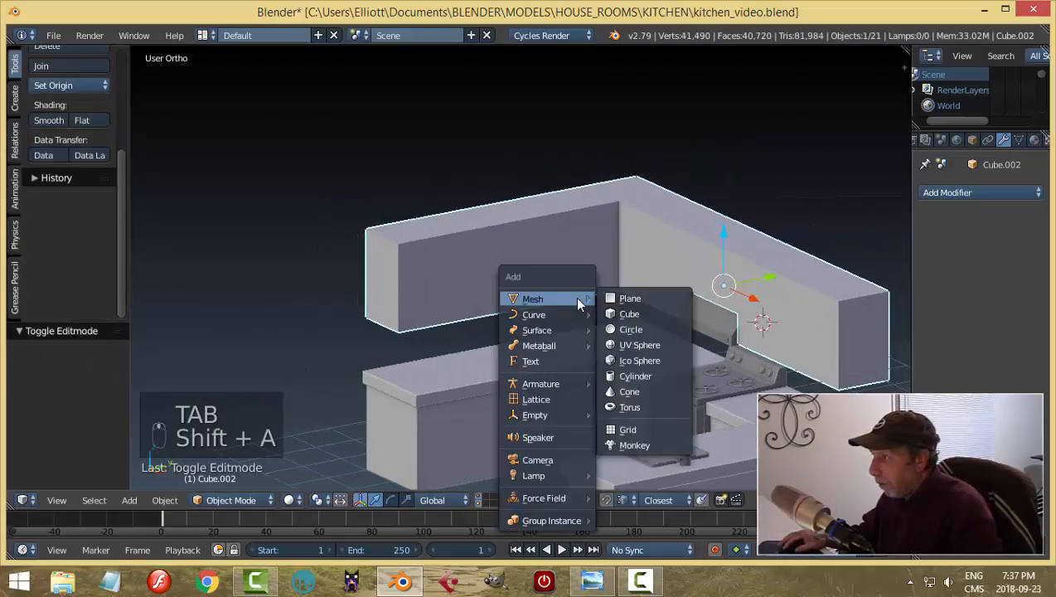
left_click(638, 311)
left_click_drag(794, 316, 554, 237)
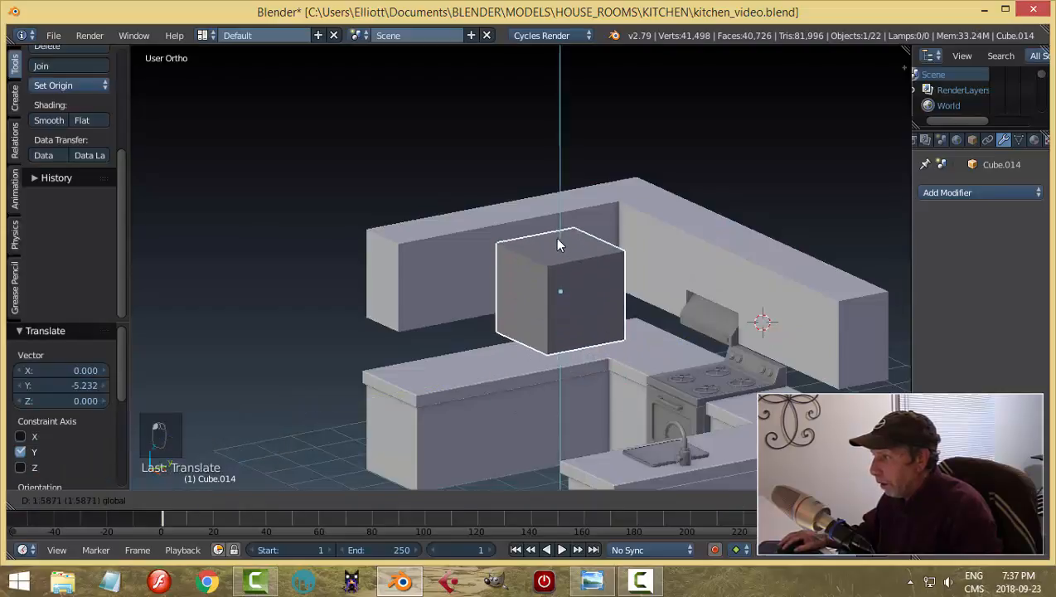
middle_click_drag(554, 237, 625, 302)
left_click_drag(617, 295, 499, 292)
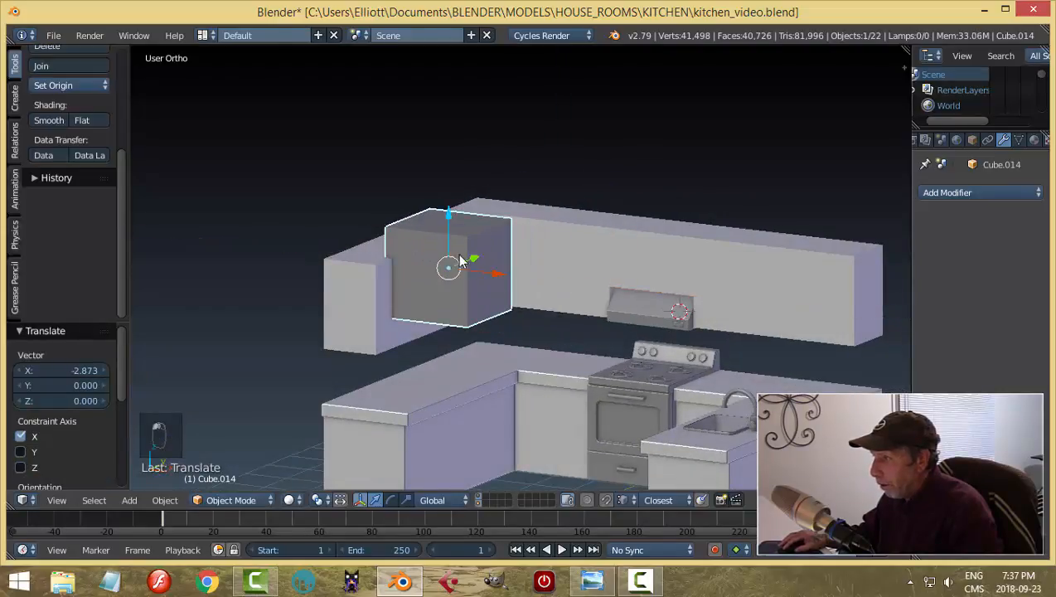
left_click_drag(449, 223, 449, 249)
Step: In Edit Mode, scale the whole cube down slightly along Z and move it 0.024 along Z to fit the cabinet height
key("Tab")
left_click(743, 358)
scroll(568, 370, "up", 3)
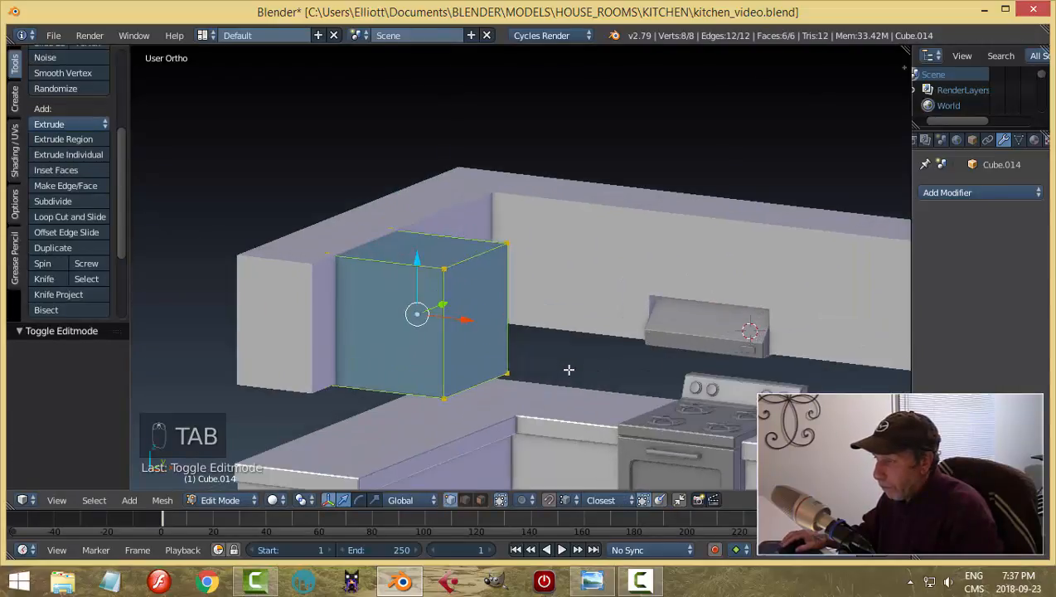
key("s")
key("z")
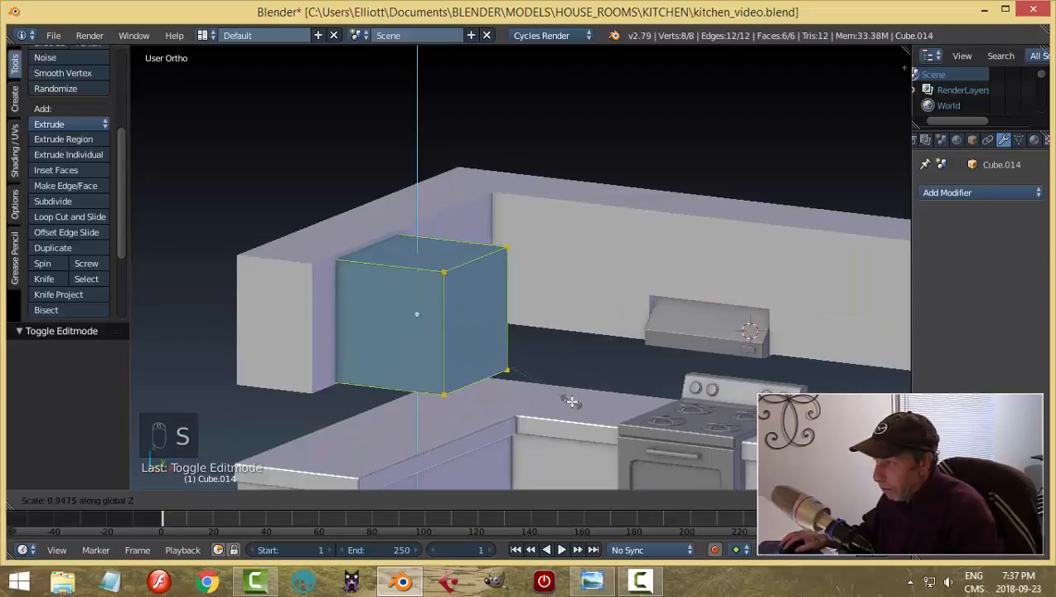
left_click(571, 401)
left_click(418, 264)
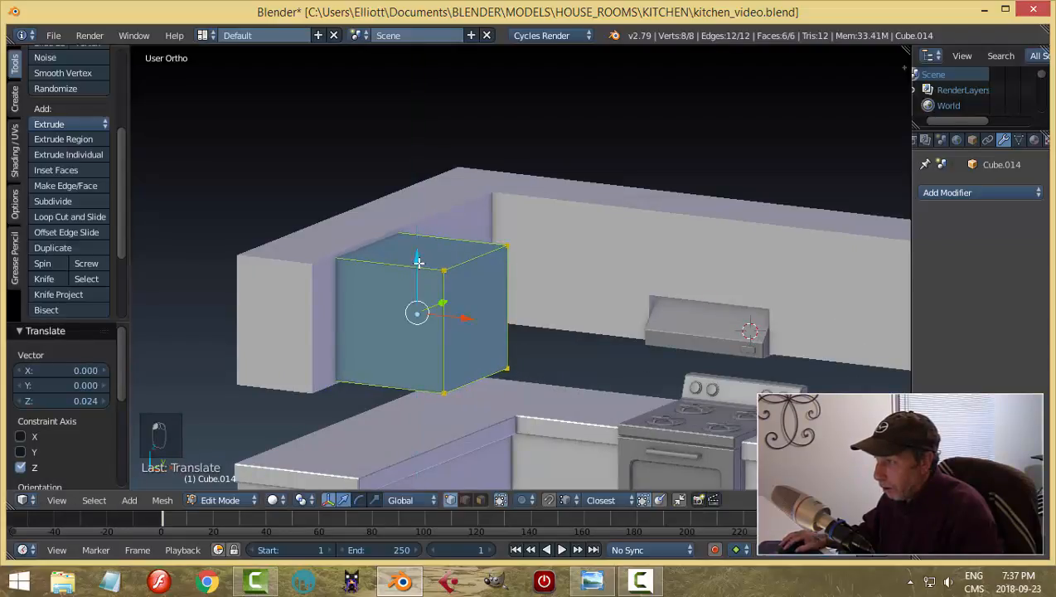
Step: Flatten the cube into a panel by moving its outer face along X, and shift the whole panel 0.261 along X out of the cabinet
key("a")
key("ctrl+Tab")
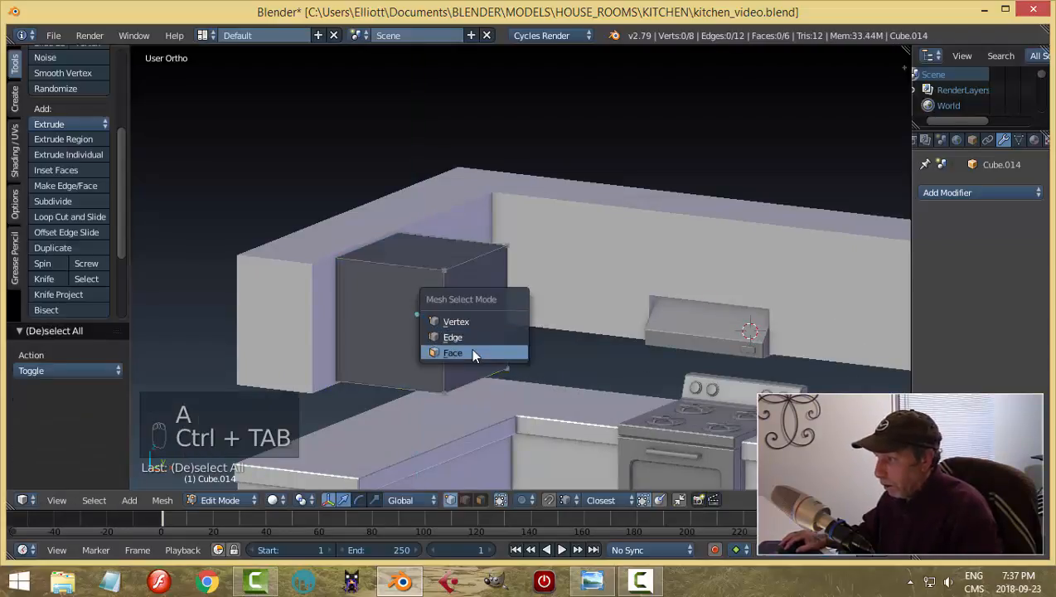
left_click(470, 349)
right_click(475, 325)
left_click_drag(520, 333, 424, 317)
key("a")
key("a")
key("a")
middle_click_drag(508, 354, 546, 365)
scroll(406, 361, "up", 2)
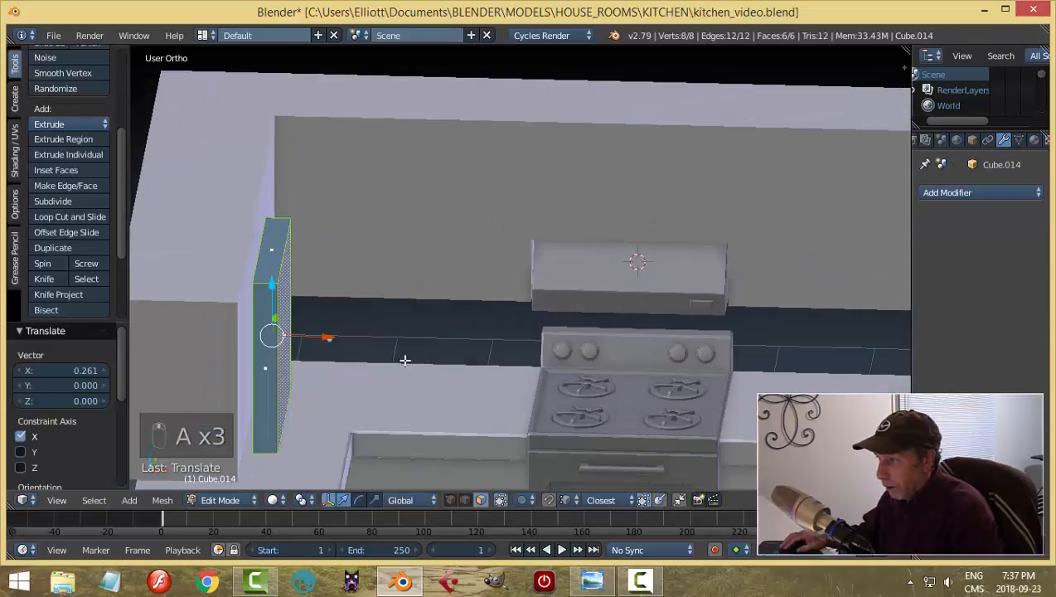
Step: Thin the door panel further by moving only its outer face along X toward the cabinet, and deselect it
key("a")
right_click(279, 361)
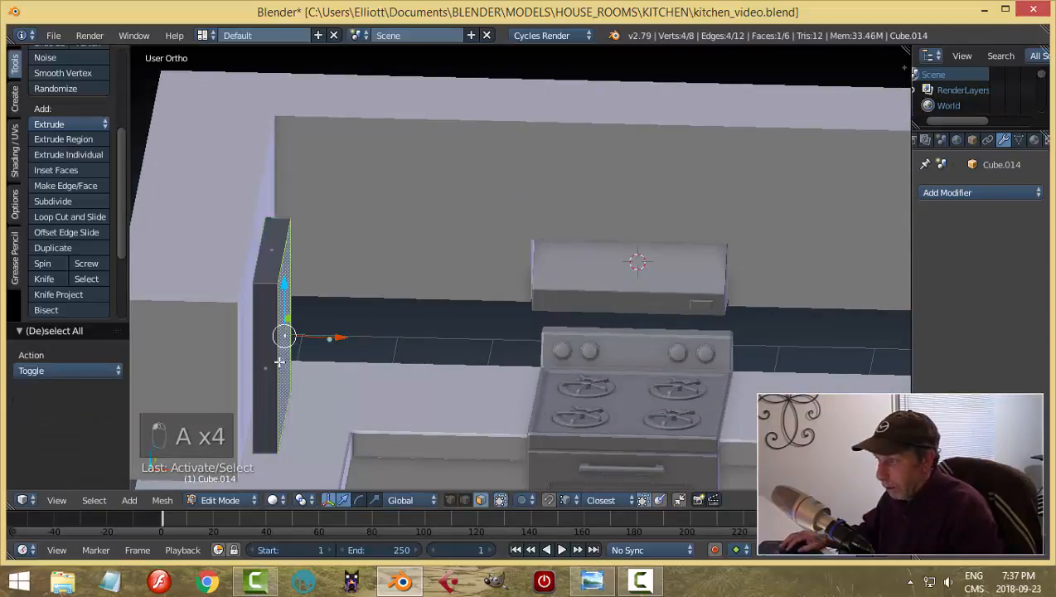
key("g")
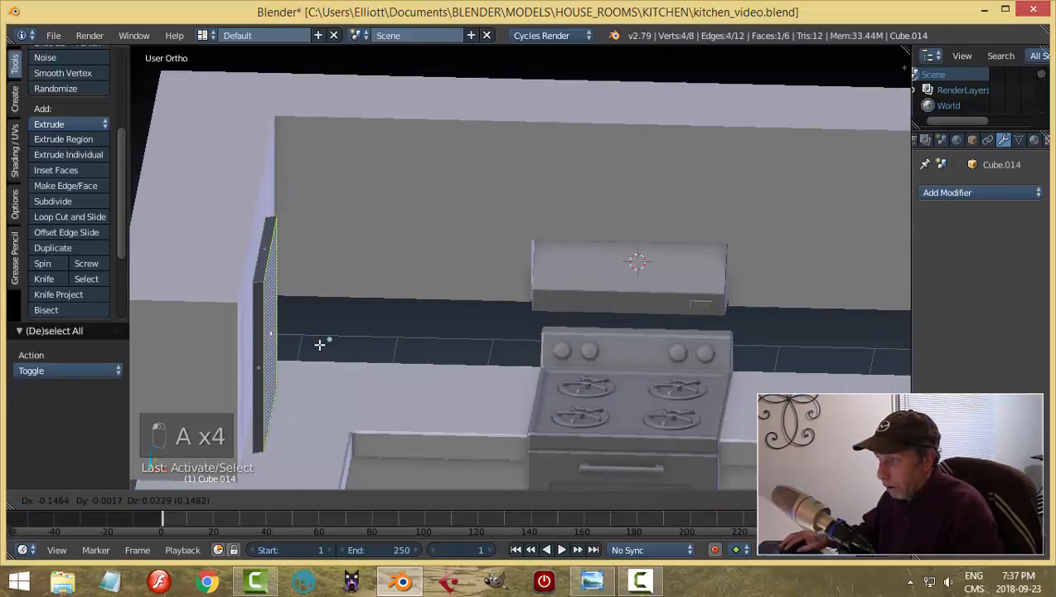
right_click(369, 347)
left_click_drag(343, 340, 324, 338)
key("a")
scroll(442, 361, "down", 3)
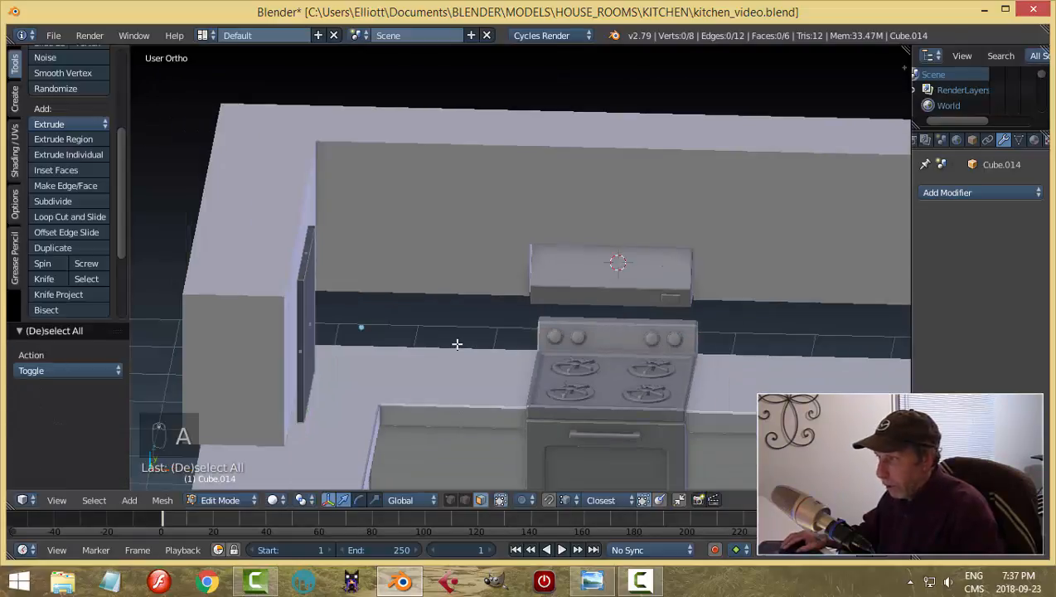
Step: Narrow the whole panel along Y to about 0.6 of its width and return to Object Mode
middle_click_drag(441, 361, 369, 339)
middle_click_drag(476, 355, 420, 335)
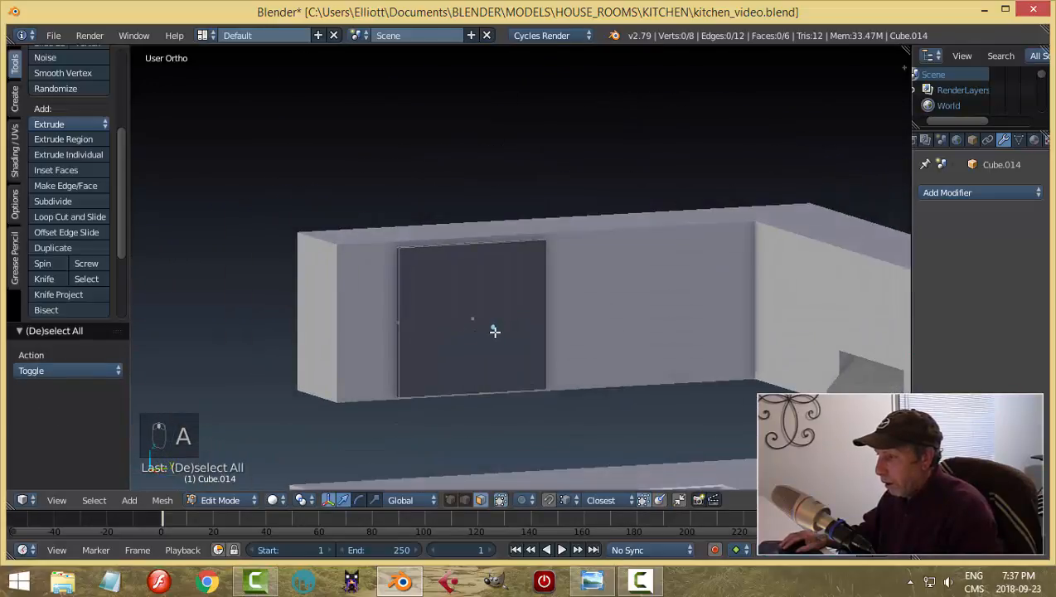
key("a")
key("s")
key("y")
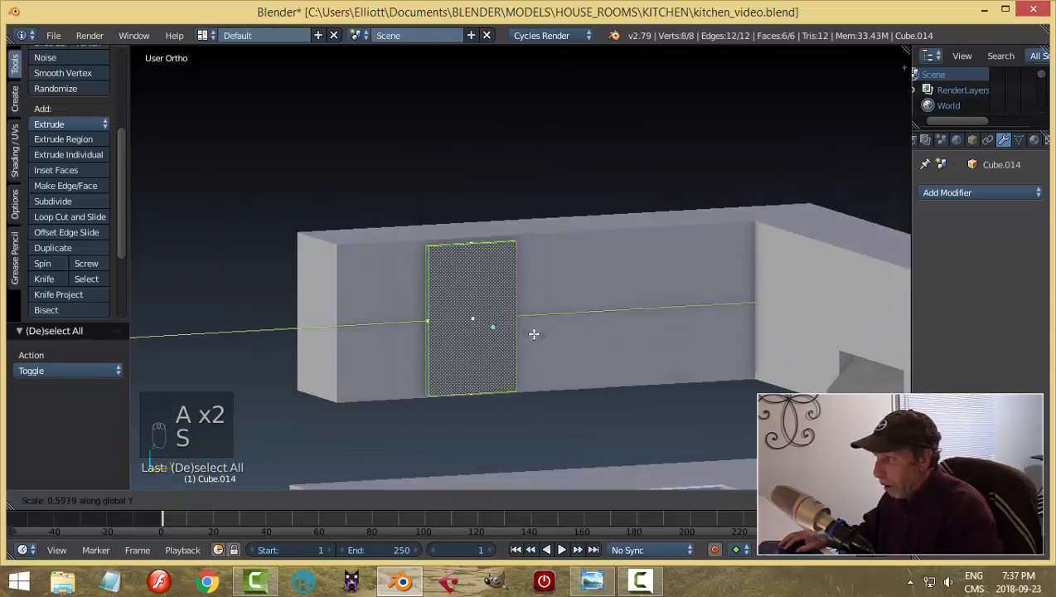
left_click(533, 333)
key("Tab")
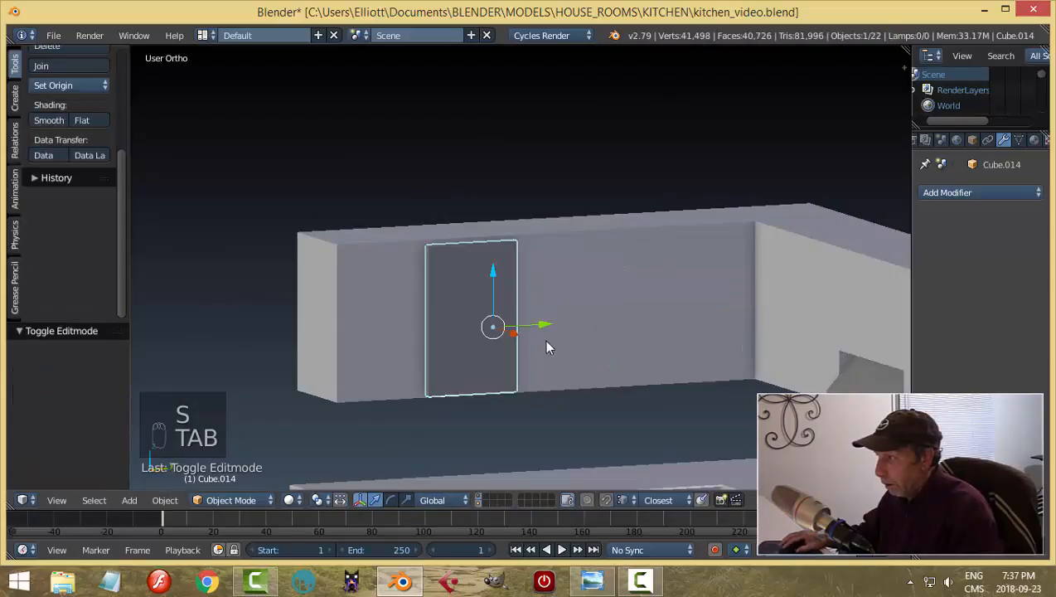
Step: Move the door -1.099 along Y to the wing's free end, nudge it along X closer to the cabinet, and deselect it
left_click_drag(543, 331, 459, 323)
middle_click_drag(460, 323, 471, 377)
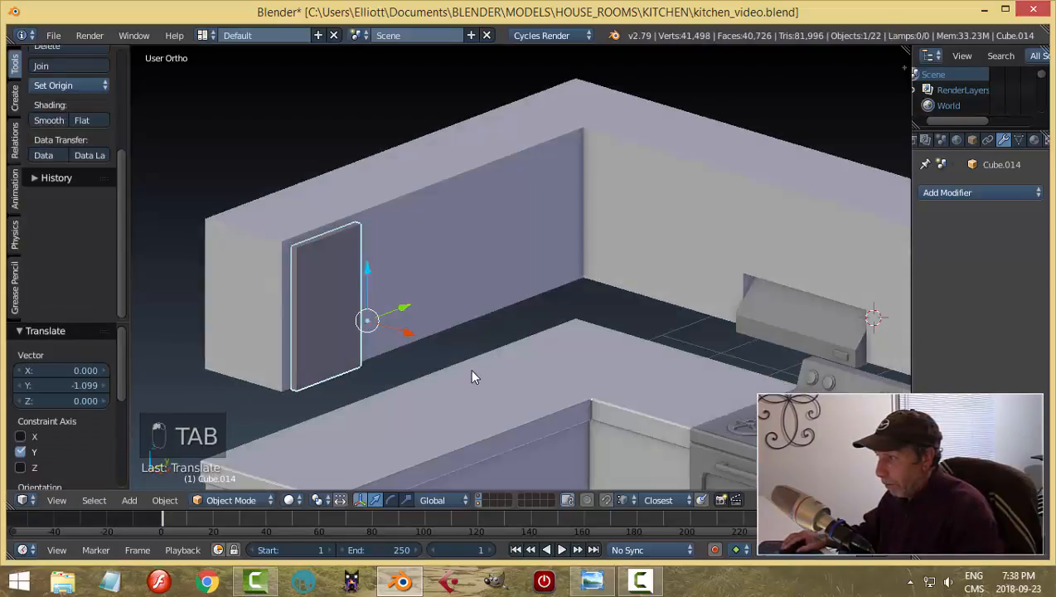
left_click_drag(405, 340, 402, 304)
key("a")
right_click(318, 299)
key("a")
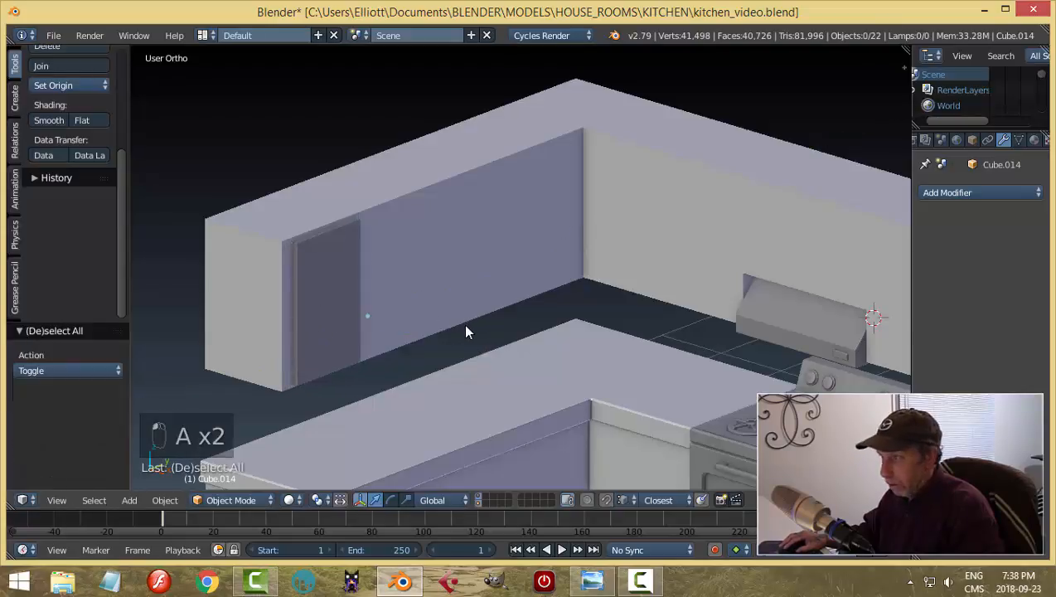
Step: Examine the upper cabinet doors in the reference image kitchen2.png in Windows Photo Viewer, and return to Blender
scroll(575, 348, "down", 3)
mouse_move(575, 348)
middle_mouse_down()
mouse_move(505, 317)
mouse_move(499, 328)
mouse_move(591, 339)
mouse_move(568, 344)
mouse_move(580, 356)
middle_mouse_up()
left_click(599, 582)
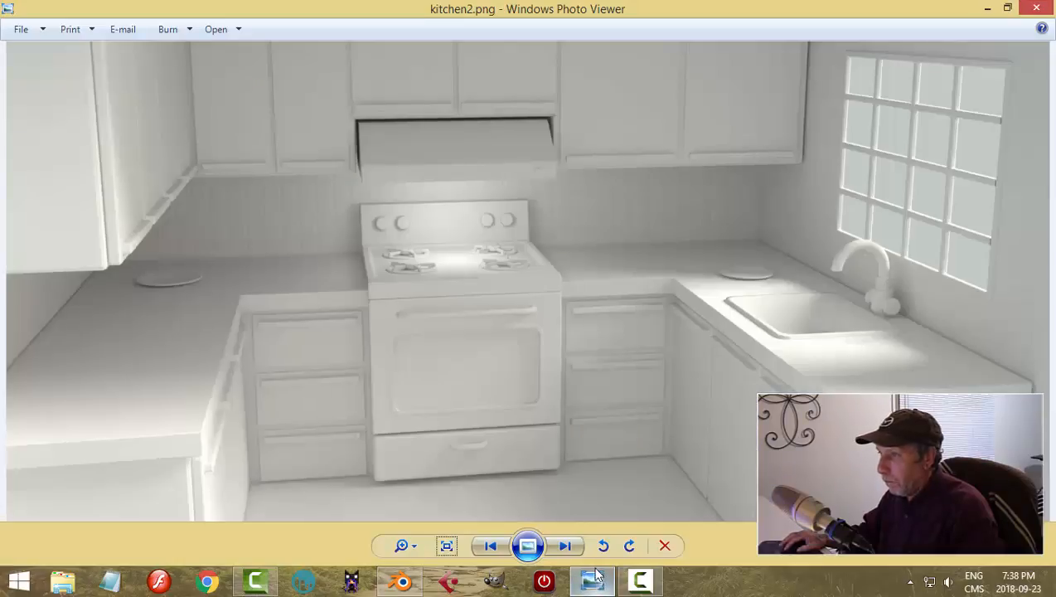
left_click(402, 582)
Step: In Edit Mode, scale the whole door by 1.163 along Y and move it 0.089 along Y
key("Tab")
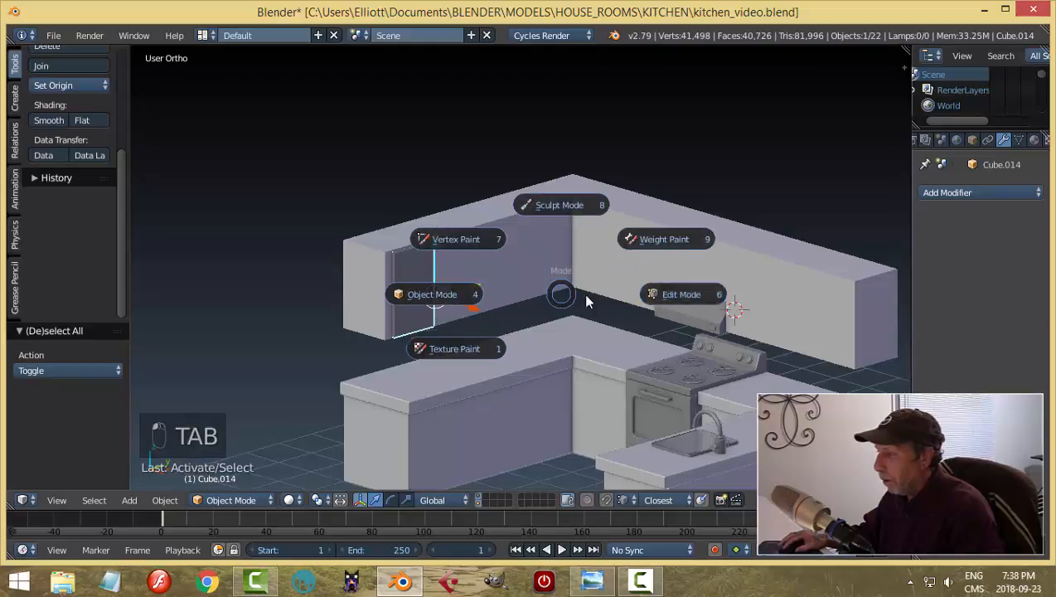
key("a")
key("a")
middle_click_drag(609, 298, 558, 307)
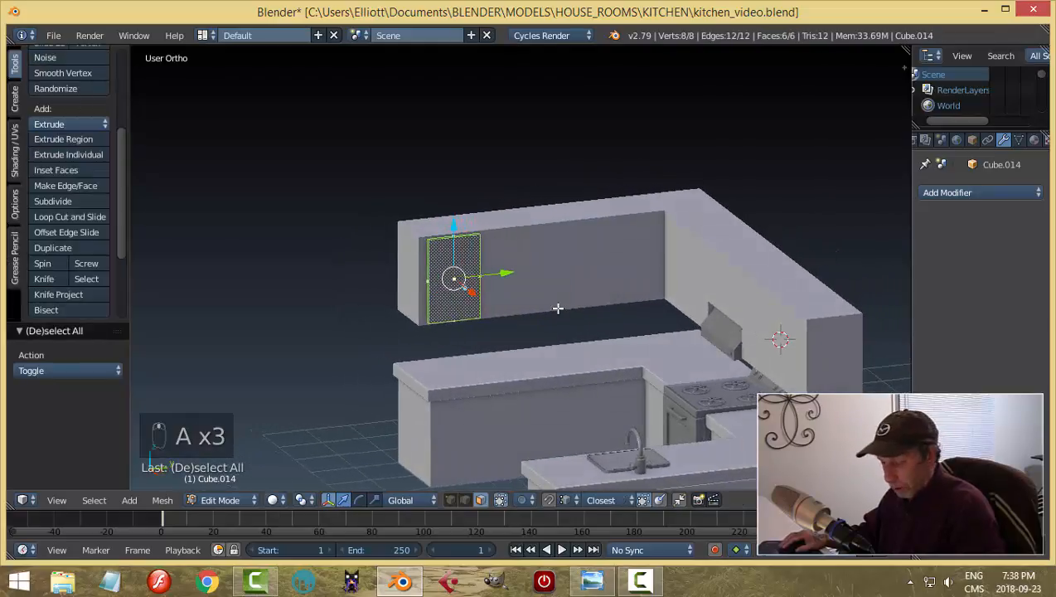
key("s")
key("y")
left_click(574, 315)
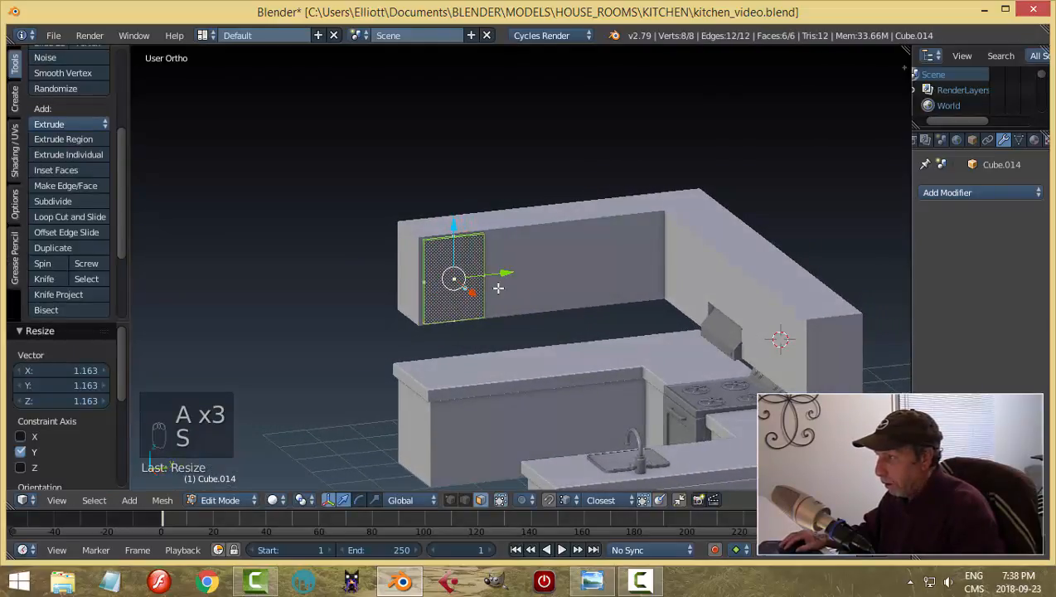
left_click_drag(503, 277, 510, 275)
Step: Return to Object Mode, set the door's origin to its geometry, and deselect it
key("Tab")
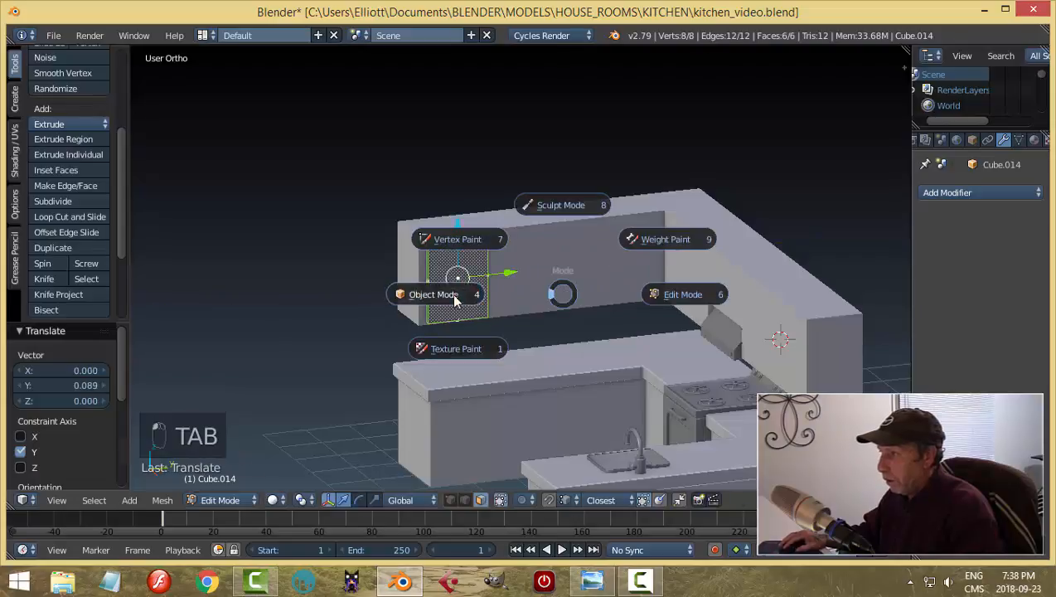
left_click(62, 87)
left_click(83, 120)
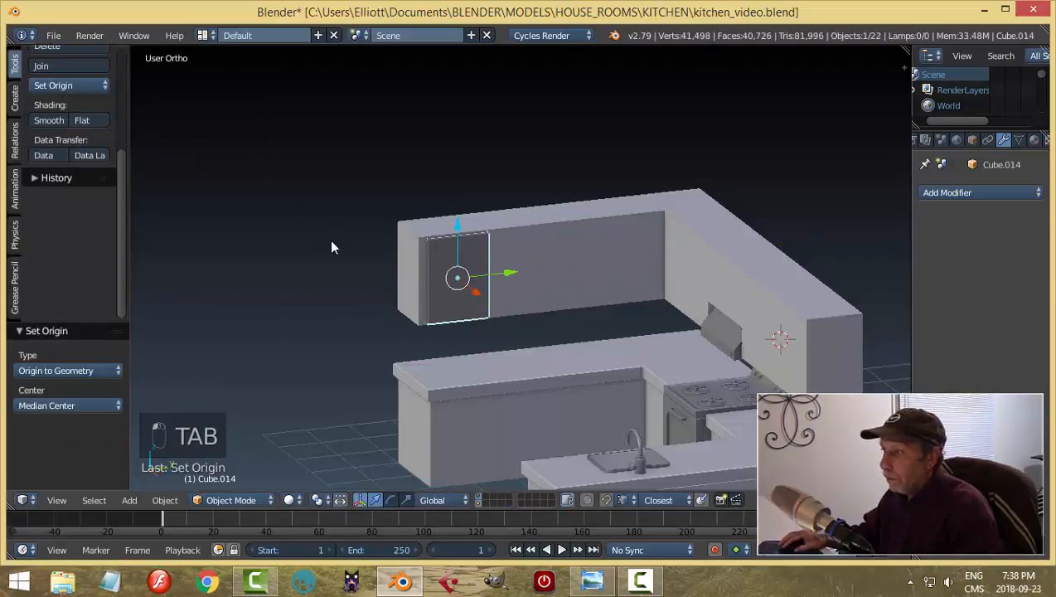
key("a")
Step: Duplicate the cabinet door and move the copy 0.140 along X in front of it
middle_click_drag(384, 269, 469, 254)
scroll(459, 290, "up", 2)
right_click(448, 289)
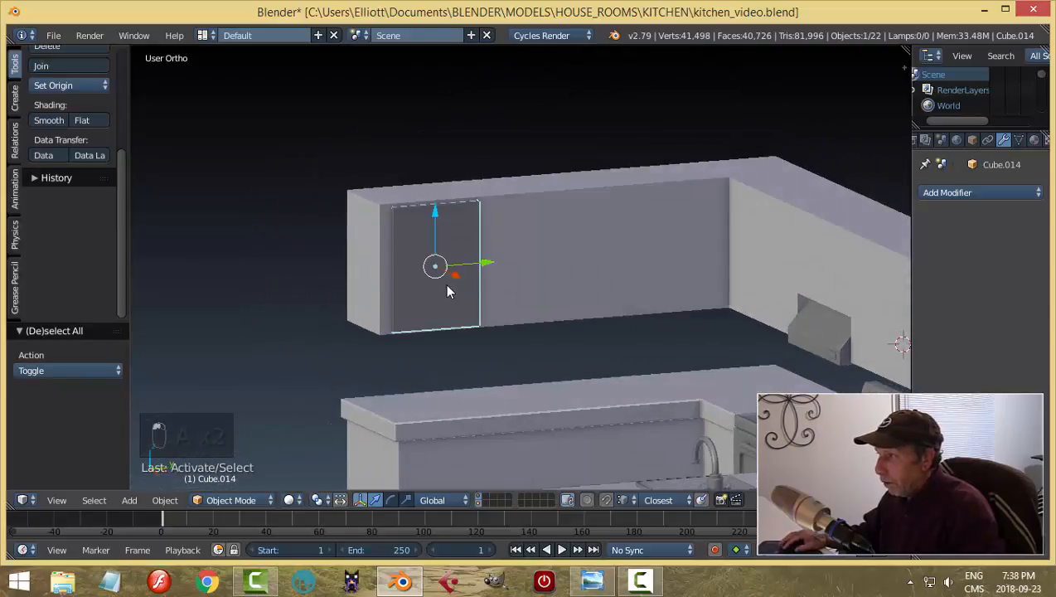
middle_click_drag(565, 300, 475, 259)
key("shift+d")
right_click(569, 273)
left_click_drag(440, 241, 446, 246)
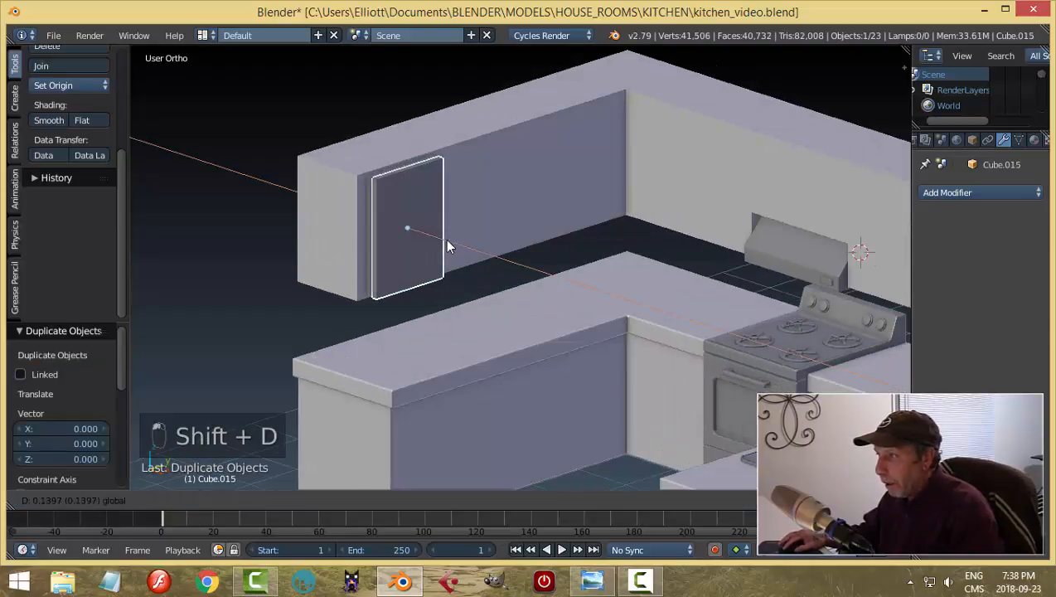
left_click(447, 246)
Step: Frame the duplicated door and, in Edit Mode, scale it by 0.036 along Z into a thin handle bar
key("KP_Decimal")
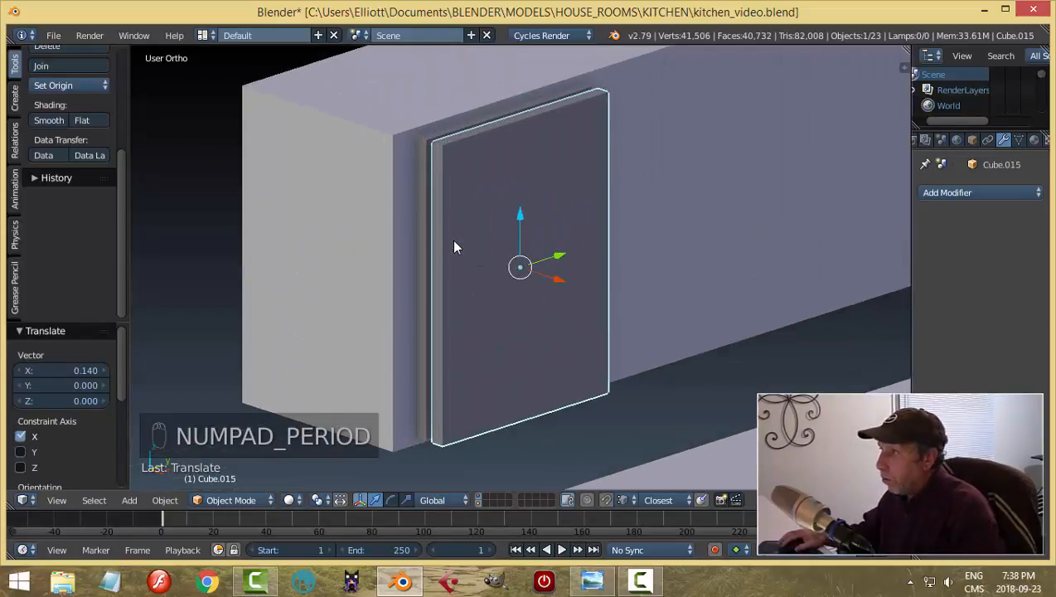
key("Tab")
left_click(653, 281)
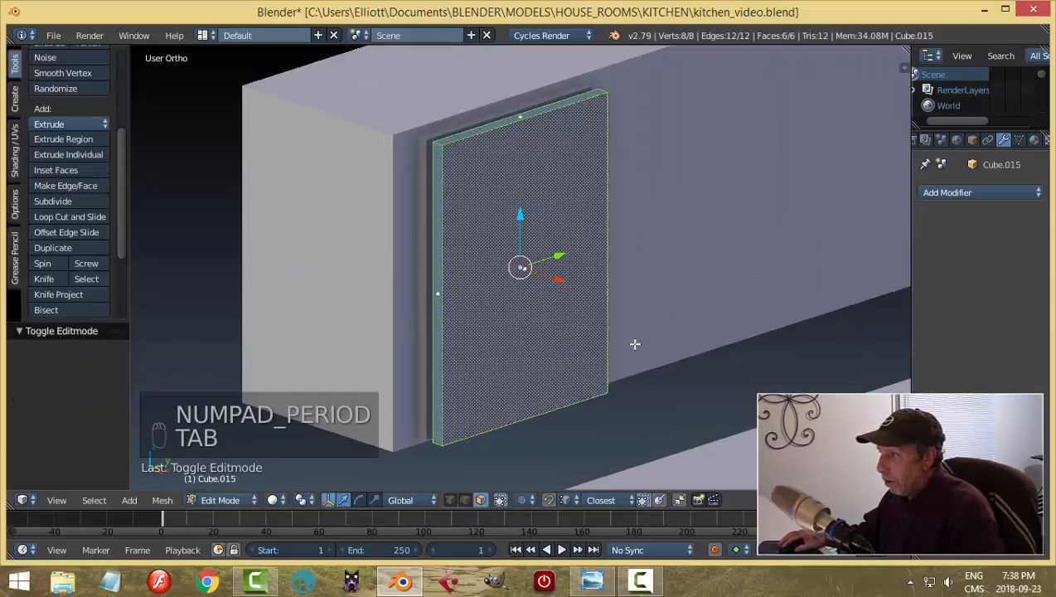
key("s")
key("z")
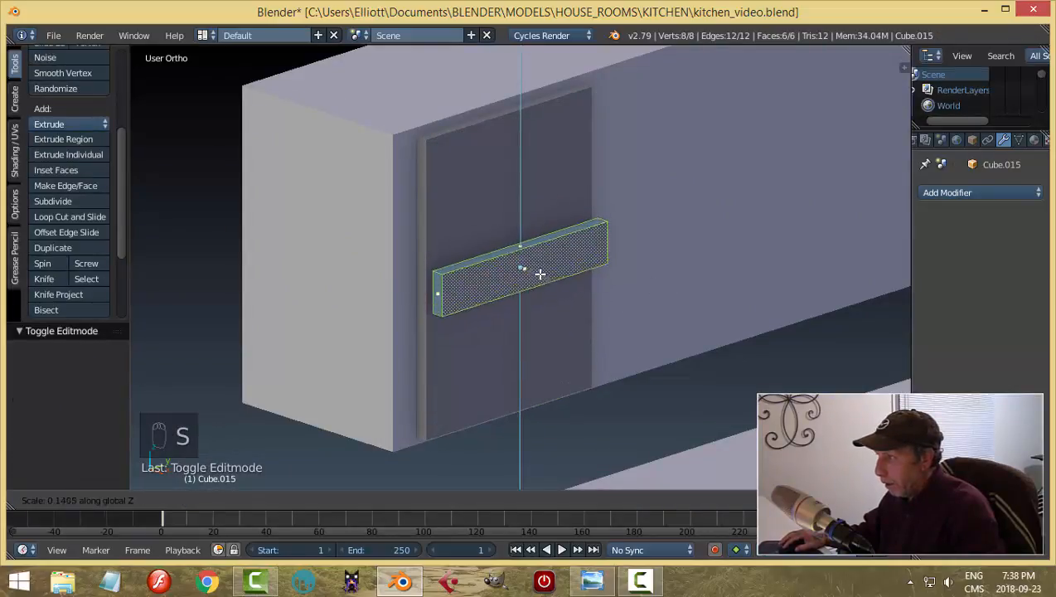
left_click(522, 269)
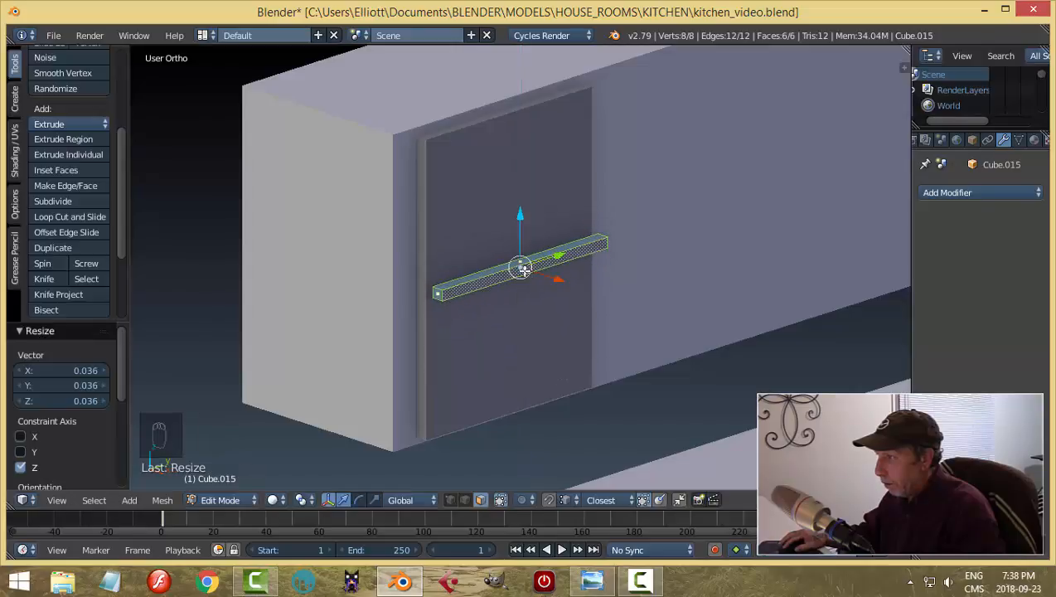
Step: Scale the handle bar by 0.902 along Y and 0.793 along X
key("s")
key("y")
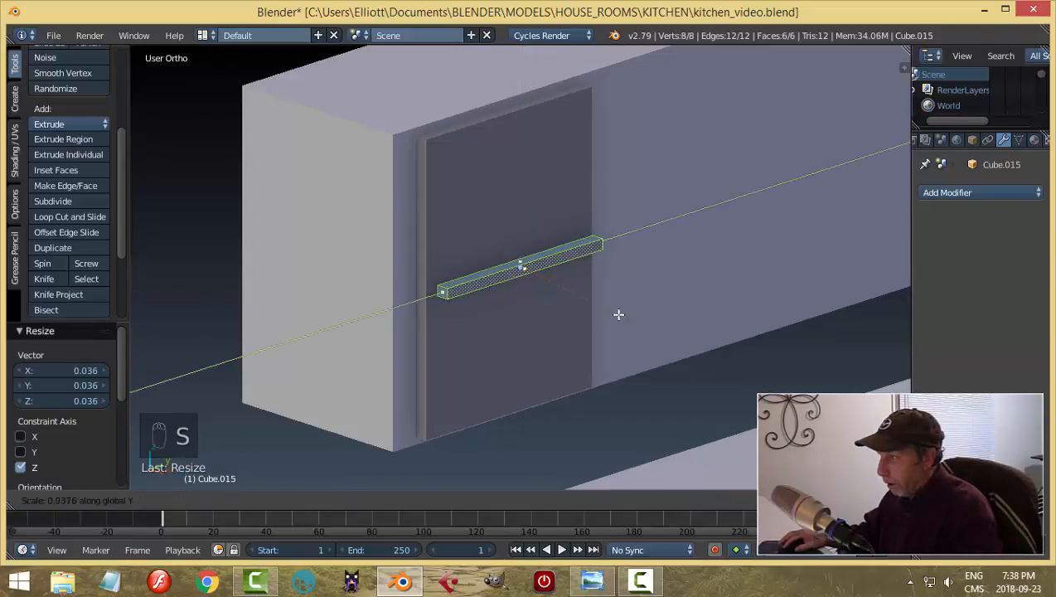
left_click(613, 313)
middle_click_drag(612, 313, 612, 341)
key("s")
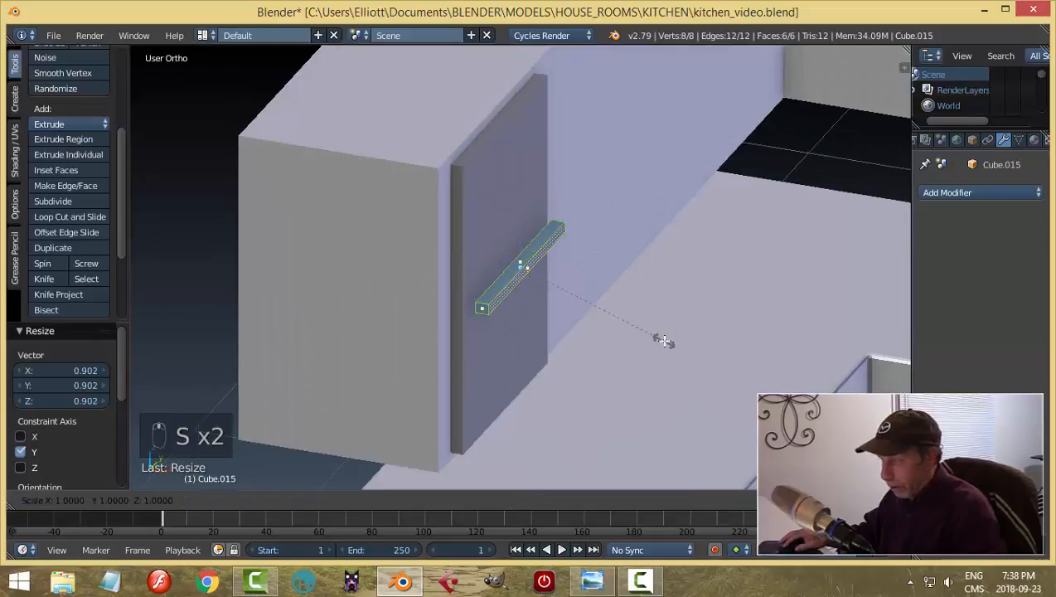
left_click(627, 333)
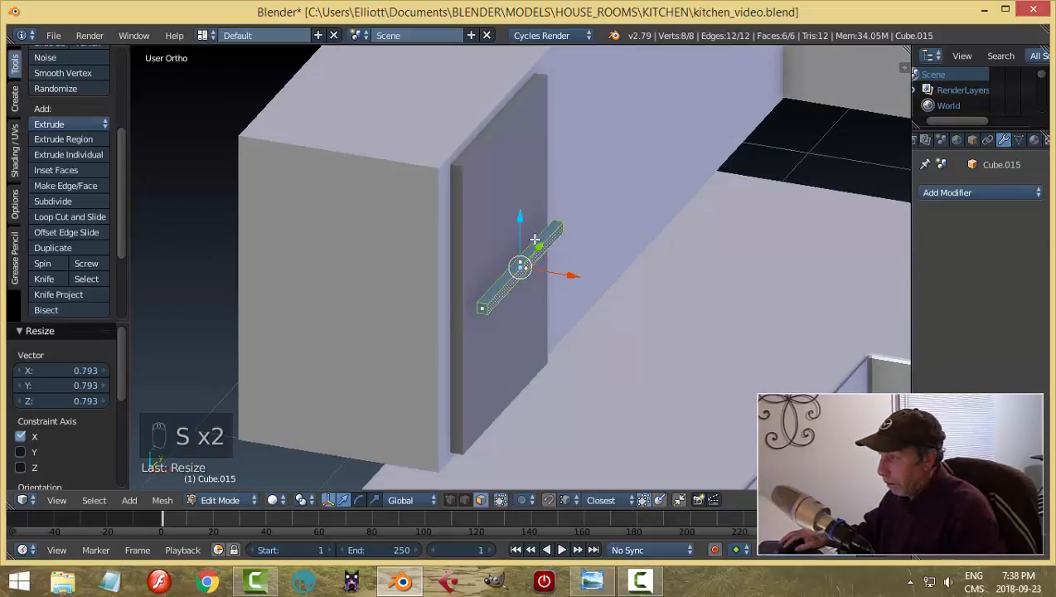
Step: Move the handle bar down along Z near the door's lower edge and in along X, and compare it with the reference image kitchen2.png
left_click_drag(521, 220, 531, 330)
left_click_drag(568, 383, 557, 384)
left_click_drag(509, 327, 513, 341)
middle_click_drag(631, 377, 533, 349)
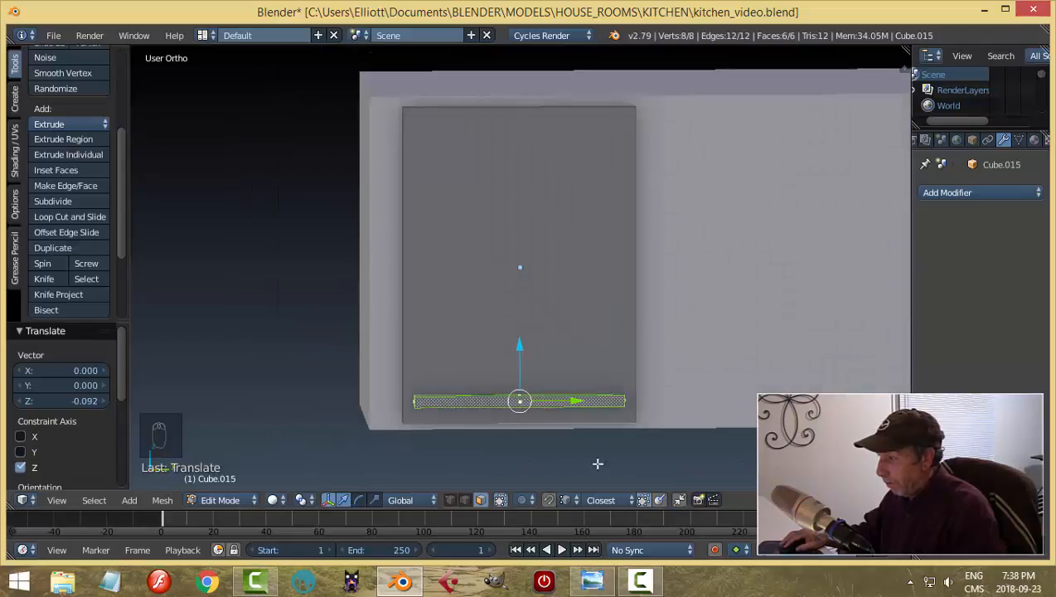
left_click(592, 580)
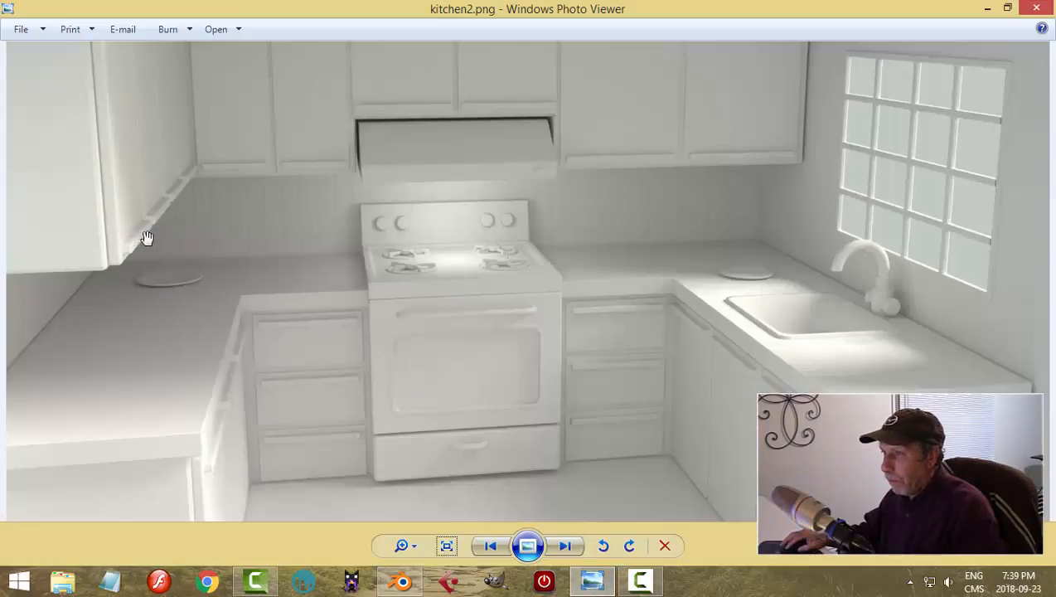
Step: Switch back to Blender, deselect the handle bar's mesh and return to Object Mode
left_click(402, 580)
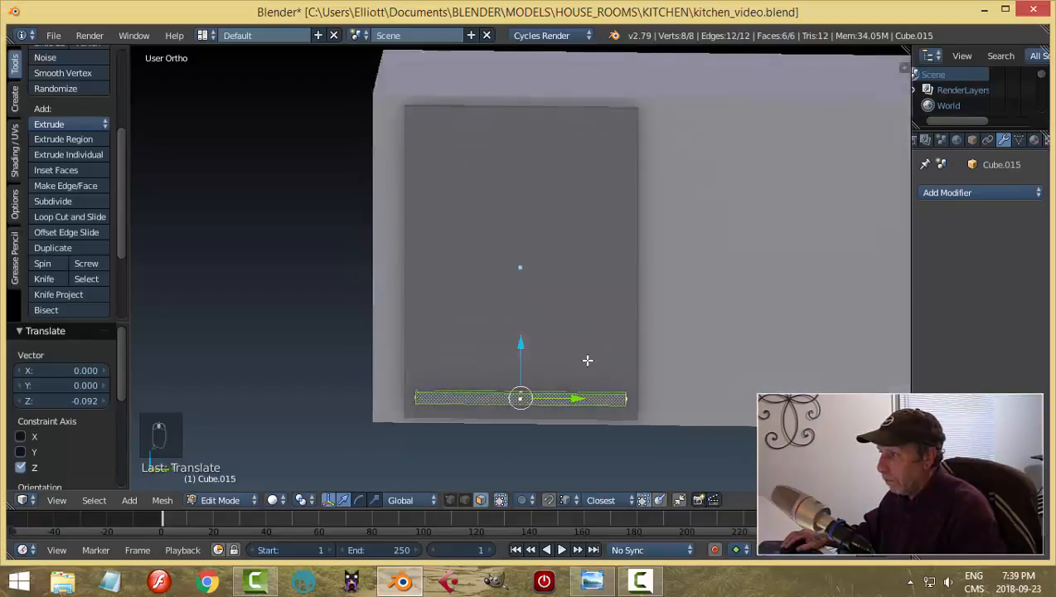
key("a")
middle_click_drag(604, 342, 701, 377)
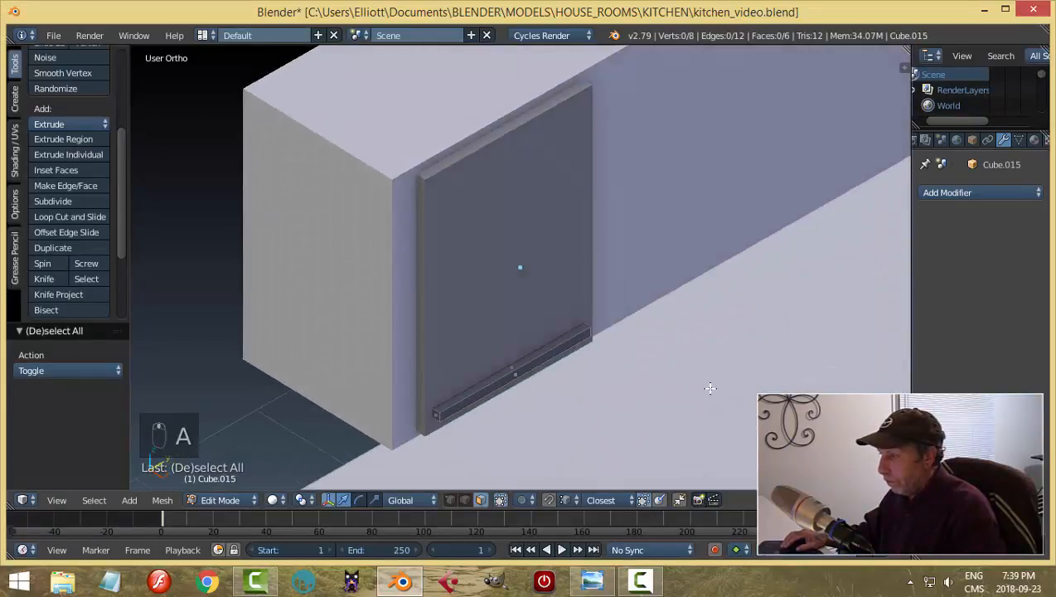
key("Tab")
scroll(723, 370, "up", 2)
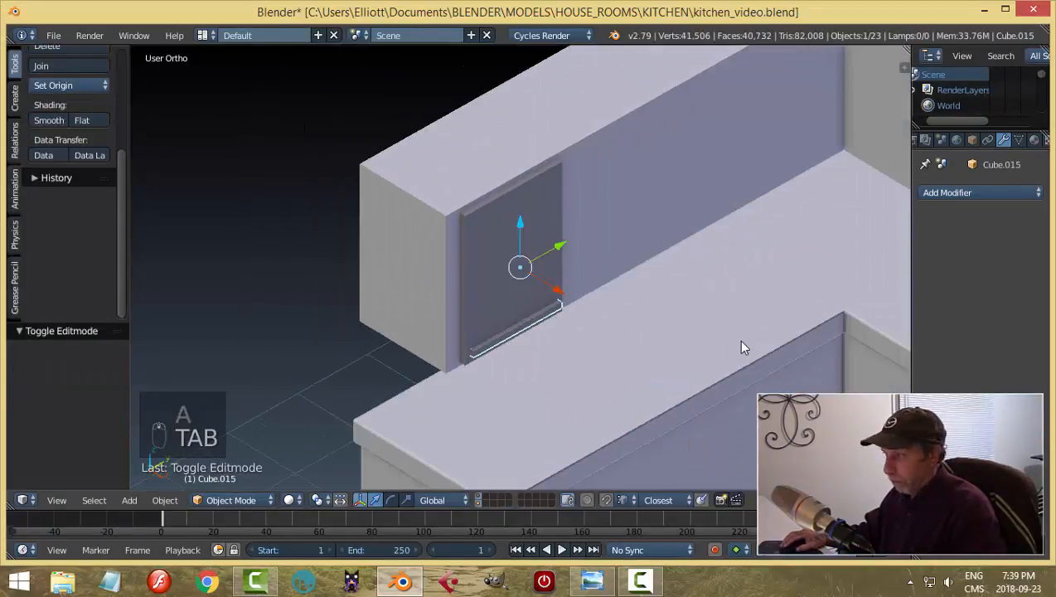
key("a")
middle_click_drag(740, 344, 559, 291)
right_click(539, 279)
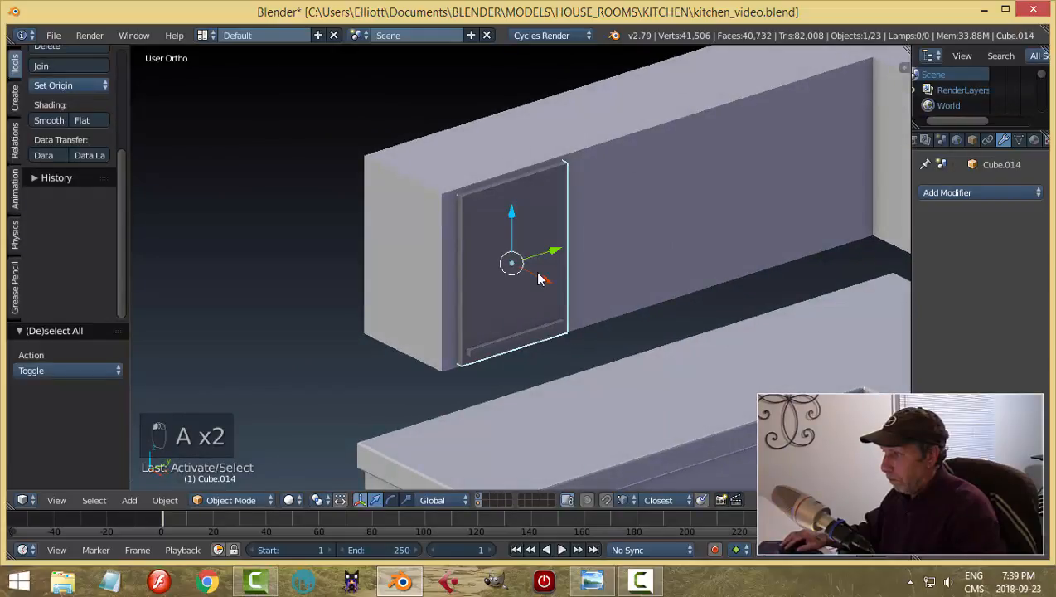
left_click_drag(548, 253, 563, 250)
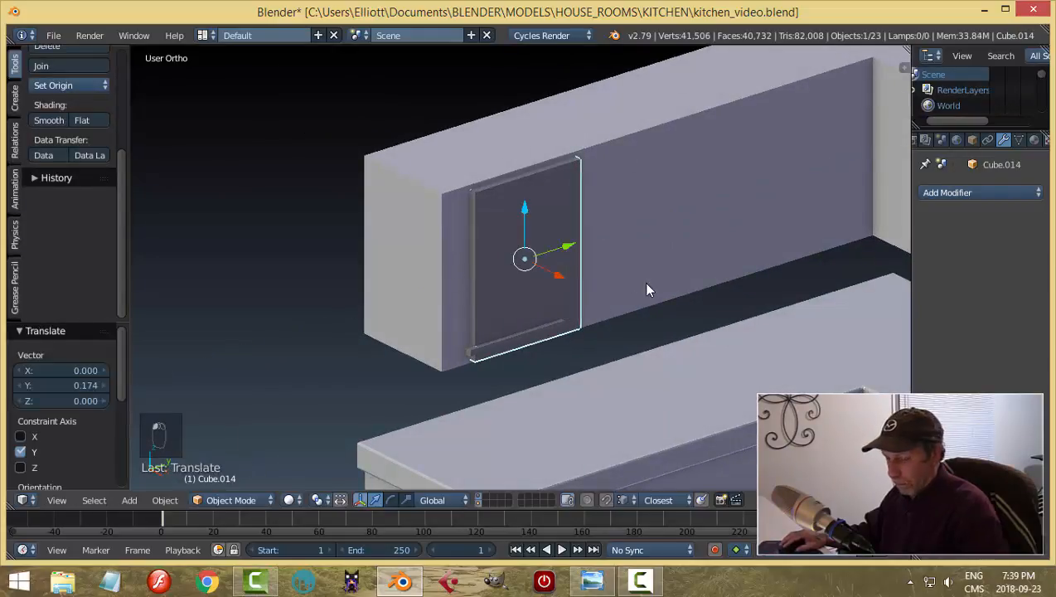
key("ctrl+z")
Step: Set the handle bar's origin to its geometry and move the bar 0.047 along X away from the door
scroll(647, 296, "down", 1)
middle_click_drag(646, 303, 523, 363)
right_click(517, 347)
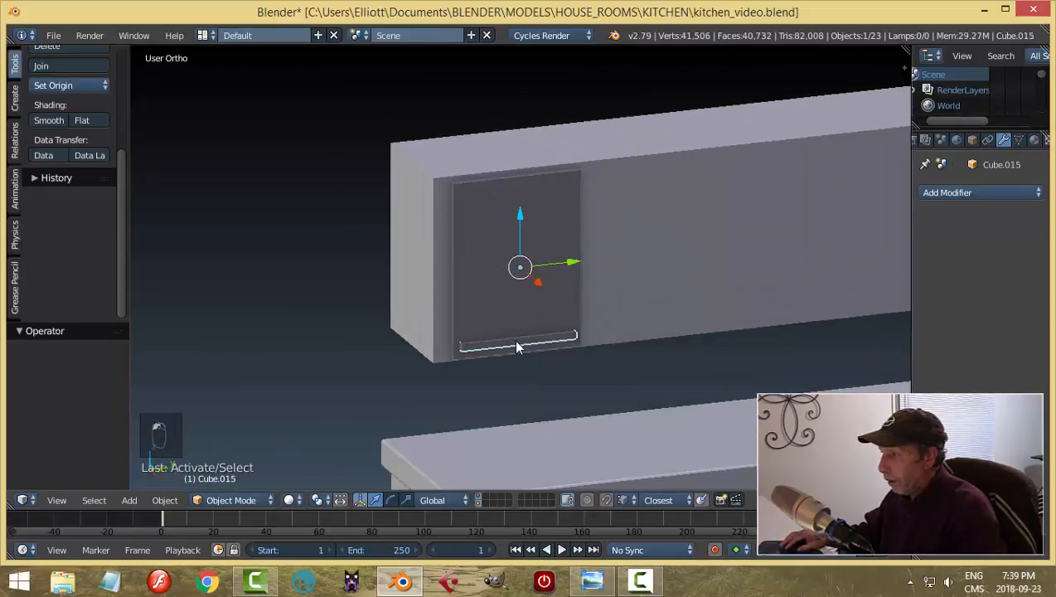
scroll(572, 364, "up", 3)
middle_click_drag(596, 382, 578, 269, "shift")
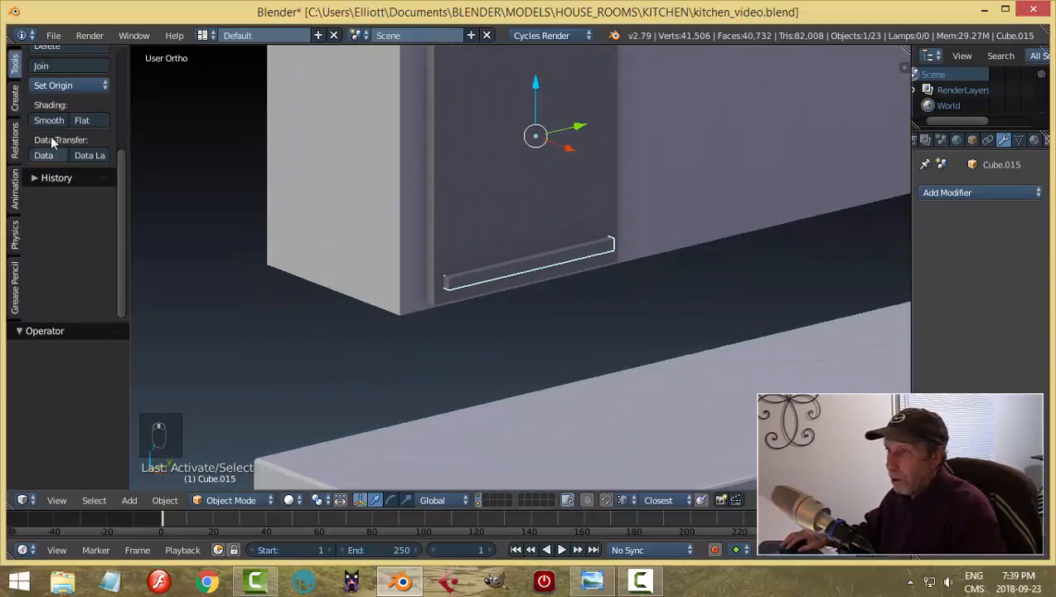
left_click(53, 85)
left_click(64, 117)
middle_click_drag(398, 298, 547, 260)
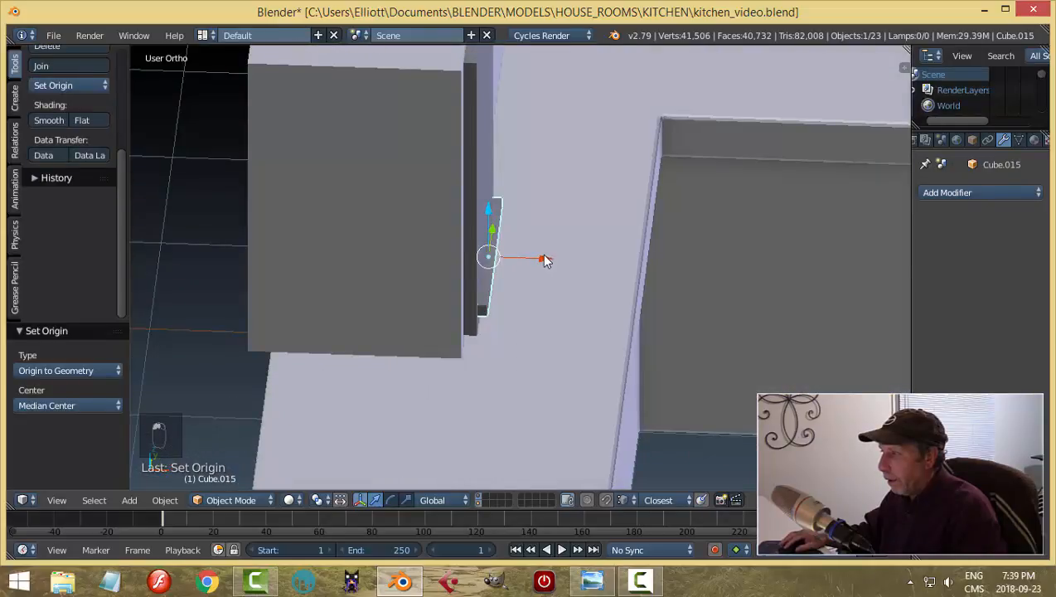
mouse_move(546, 261)
left_mouse_down()
mouse_move(618, 268)
mouse_move(554, 261)
left_mouse_up()
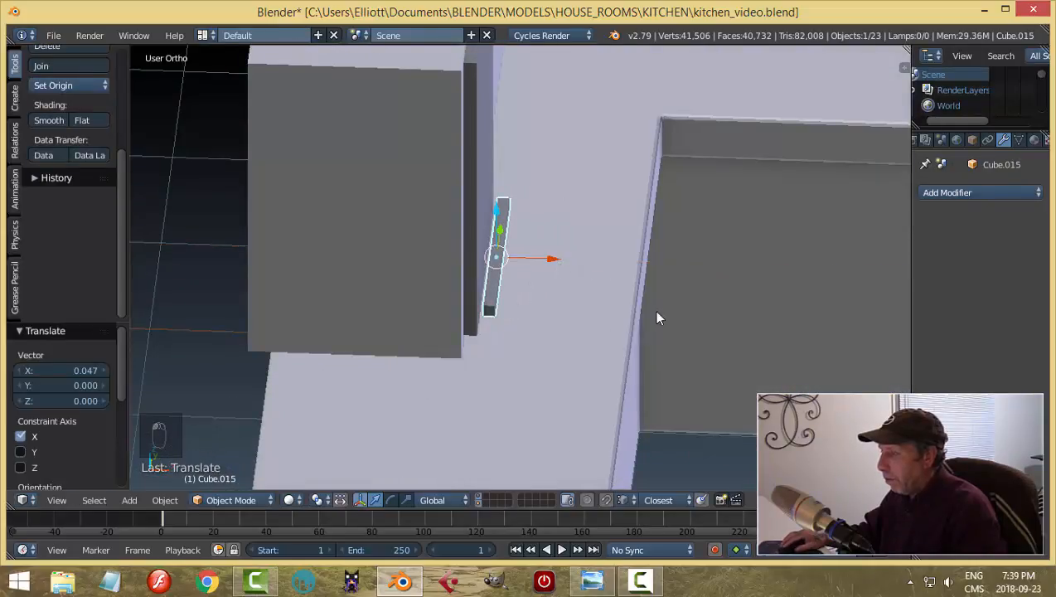
Step: In Edit Mode, delete the long front face of the handle bar, and return to Object Mode
middle_click_drag(657, 313, 547, 317)
key("Tab")
left_click(606, 329)
scroll(579, 313, "up", 3)
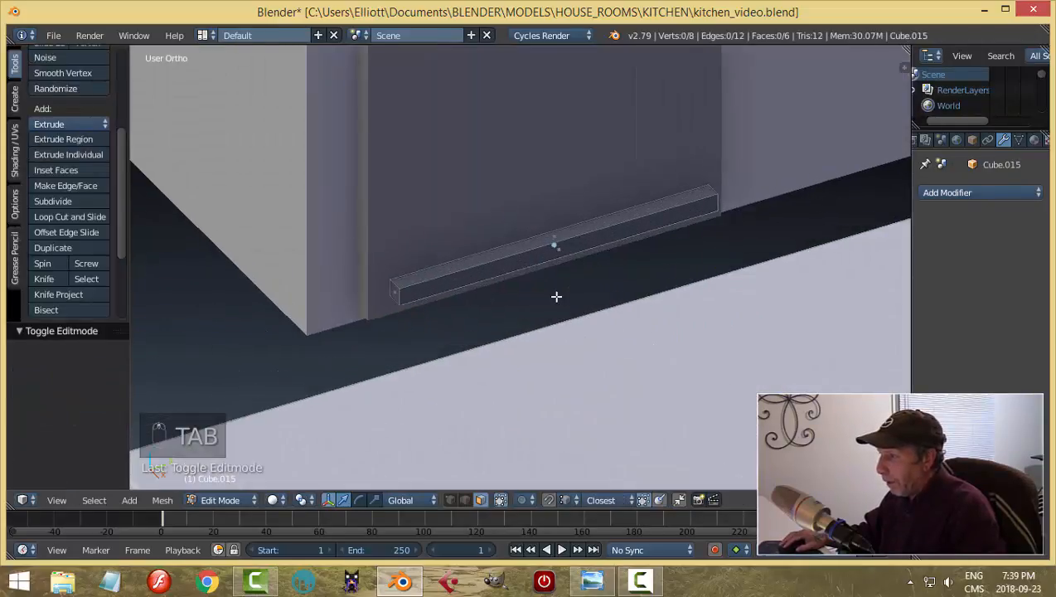
right_click(533, 271)
key("x")
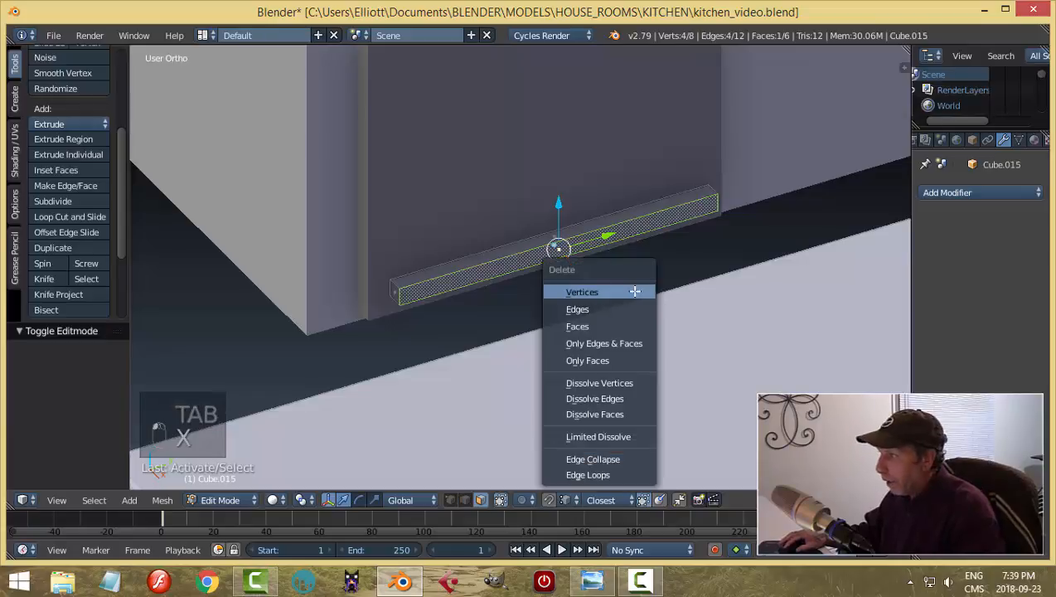
left_click(620, 326)
scroll(650, 316, "down", 3)
key("Tab")
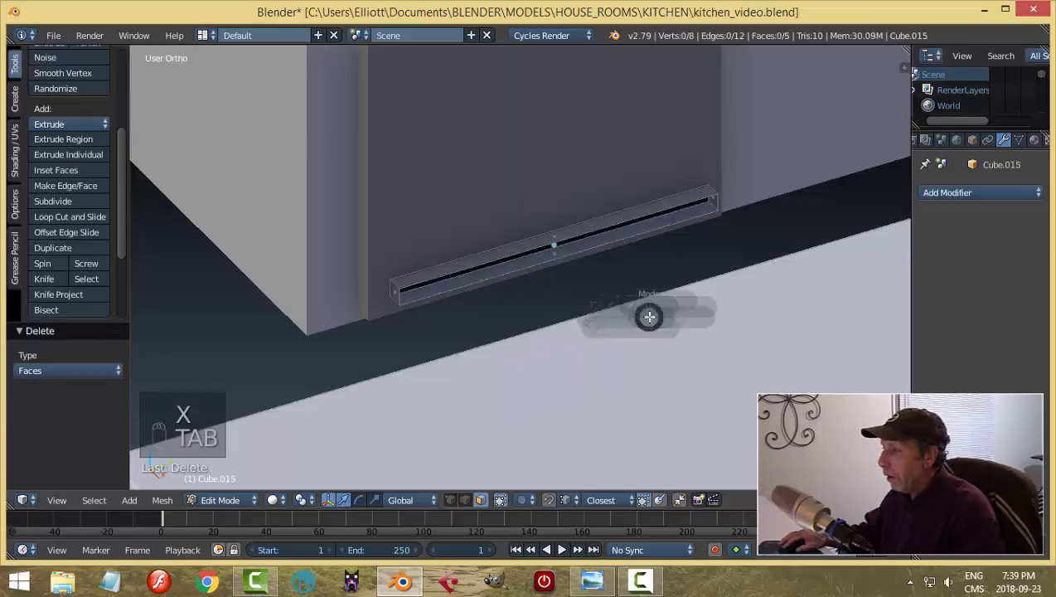
left_click(523, 313)
Step: Rotate the handle bar 180° about Y and move it -0.045 along X against the door
middle_click_drag(653, 302, 715, 310)
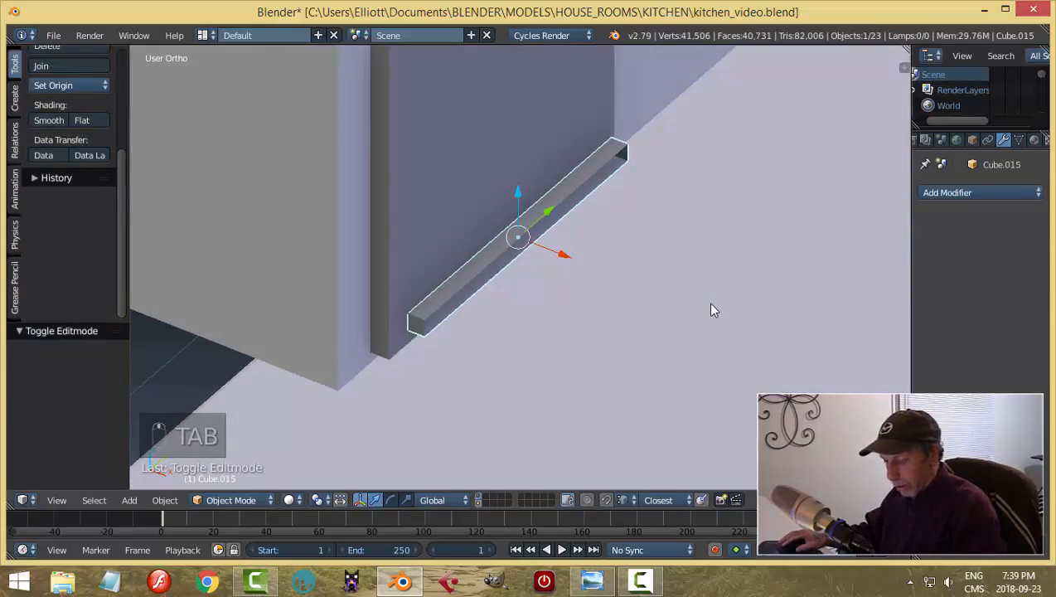
type("r180")
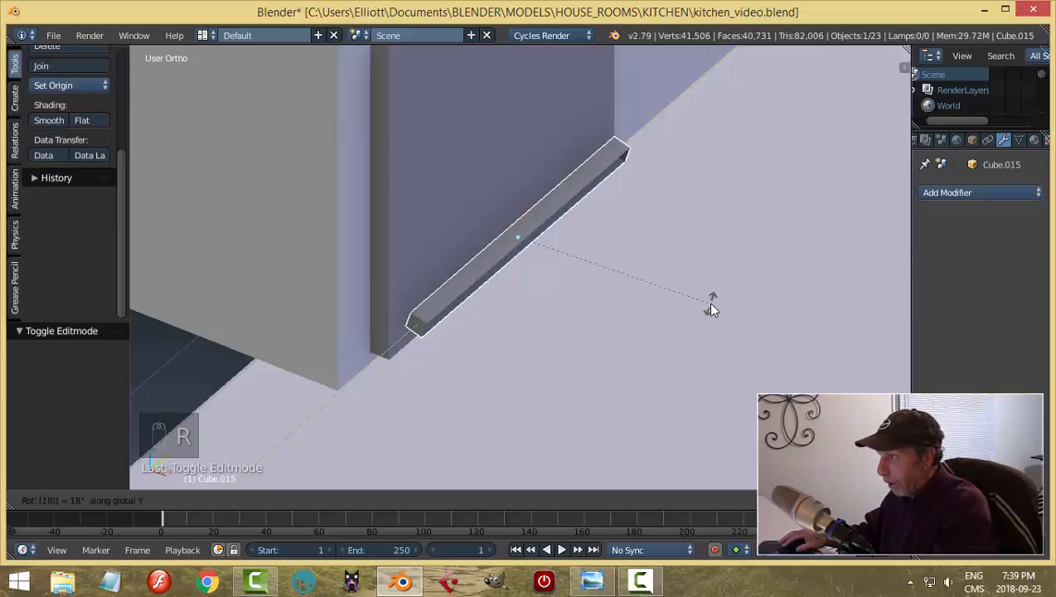
key("Return")
key("g")
key("x")
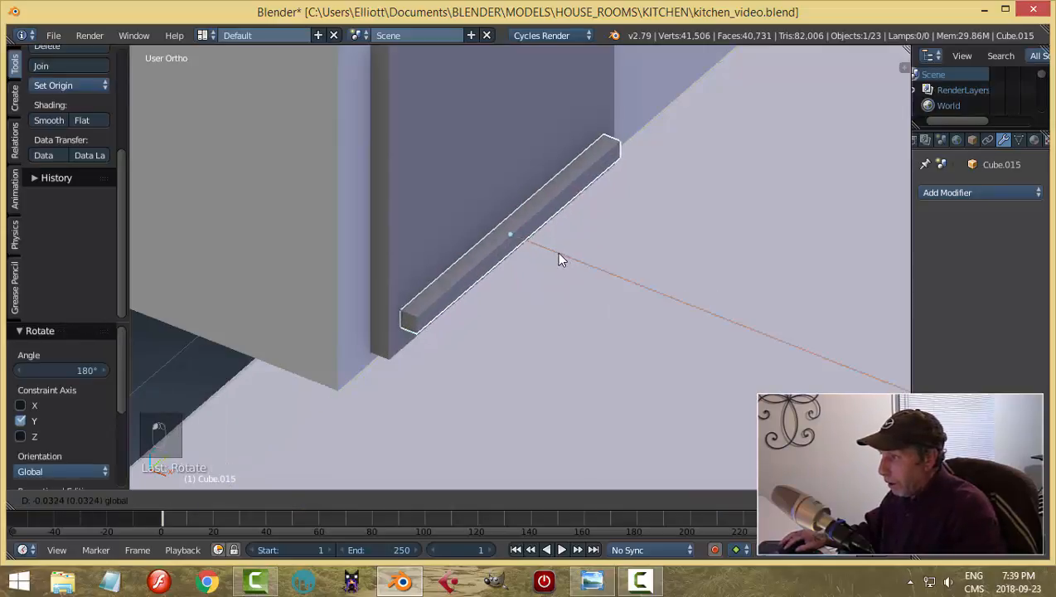
left_click(601, 275)
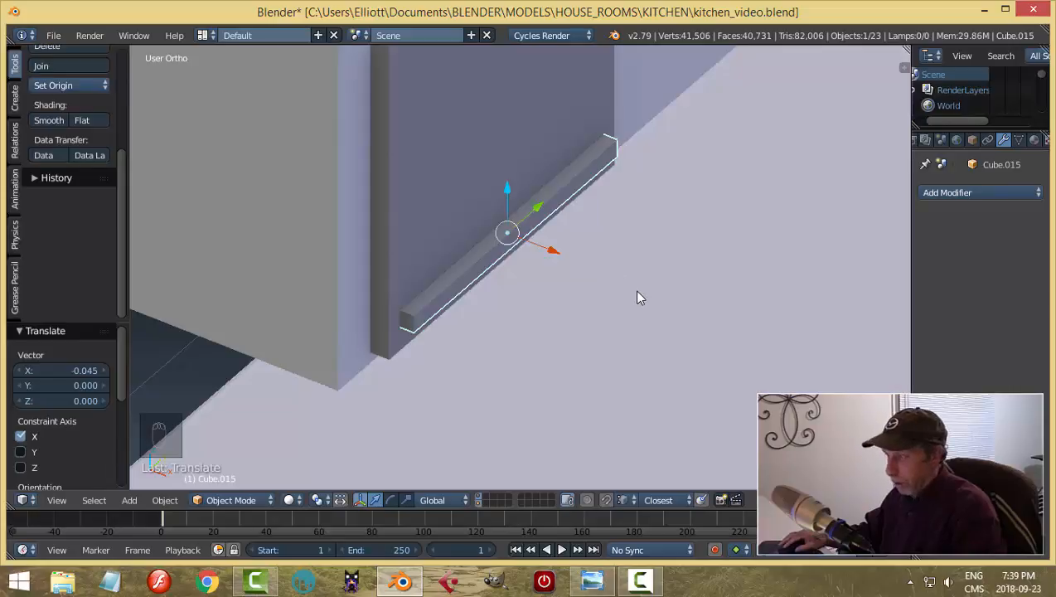
Step: Join the handle bar to the upper cabinet door as one object
key("a")
scroll(633, 286, "down", 3)
middle_click_drag(630, 283, 635, 279)
scroll(636, 280, "up", 1)
right_click(610, 253)
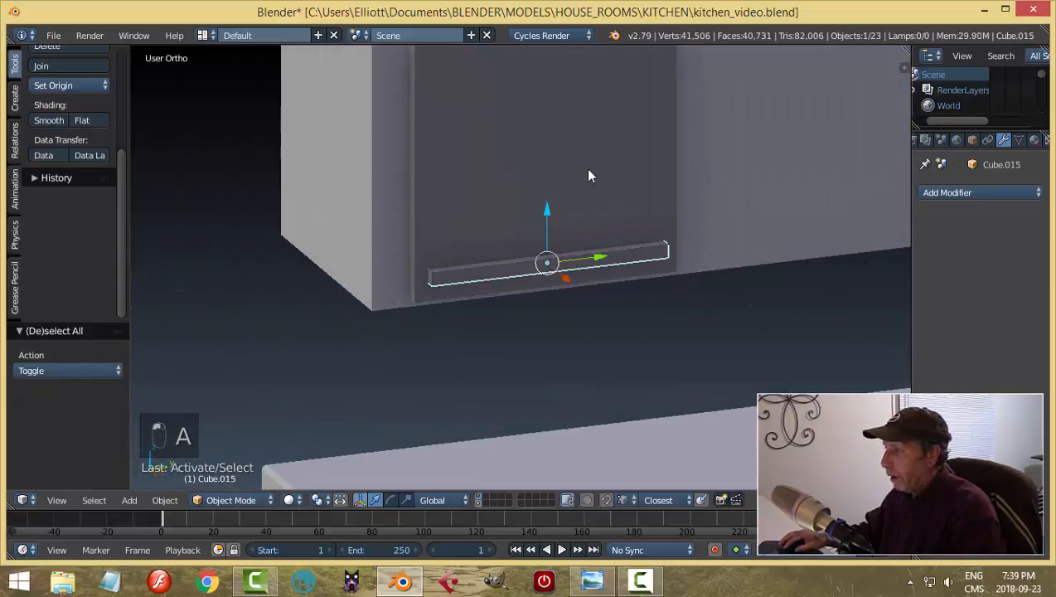
right_click(590, 177, "shift")
key("ctrl+j")
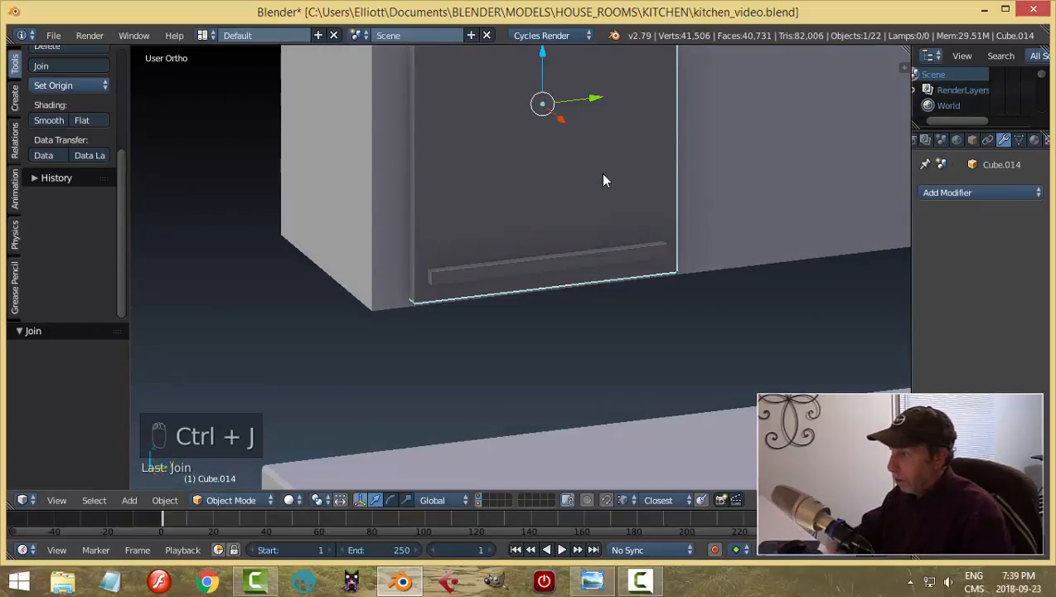
Step: Link the countertop's modifiers to the joined cabinet door
scroll(660, 366, "down", 2)
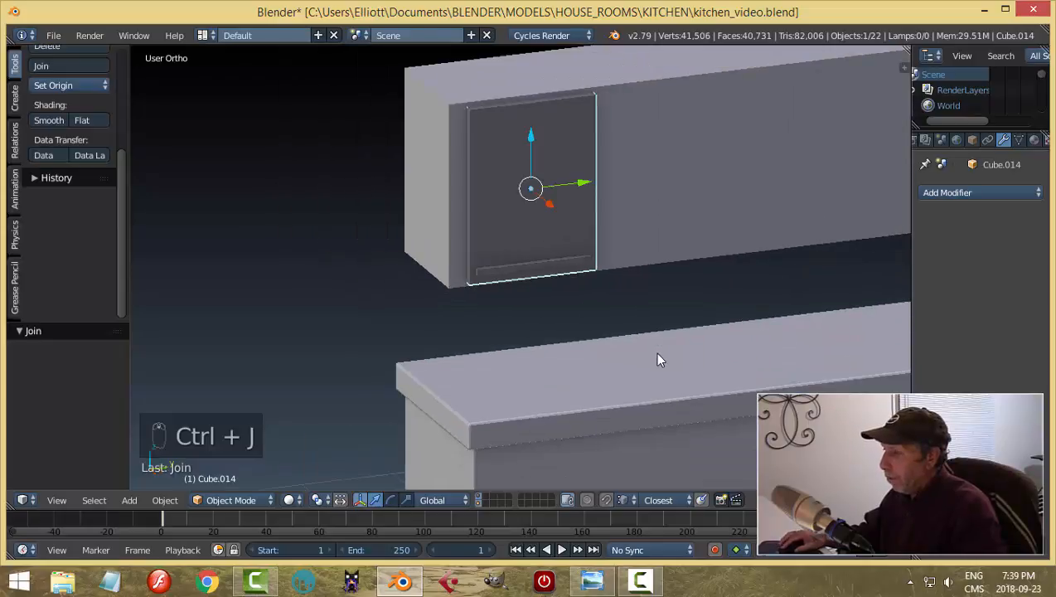
right_click(593, 373)
right_click(591, 276)
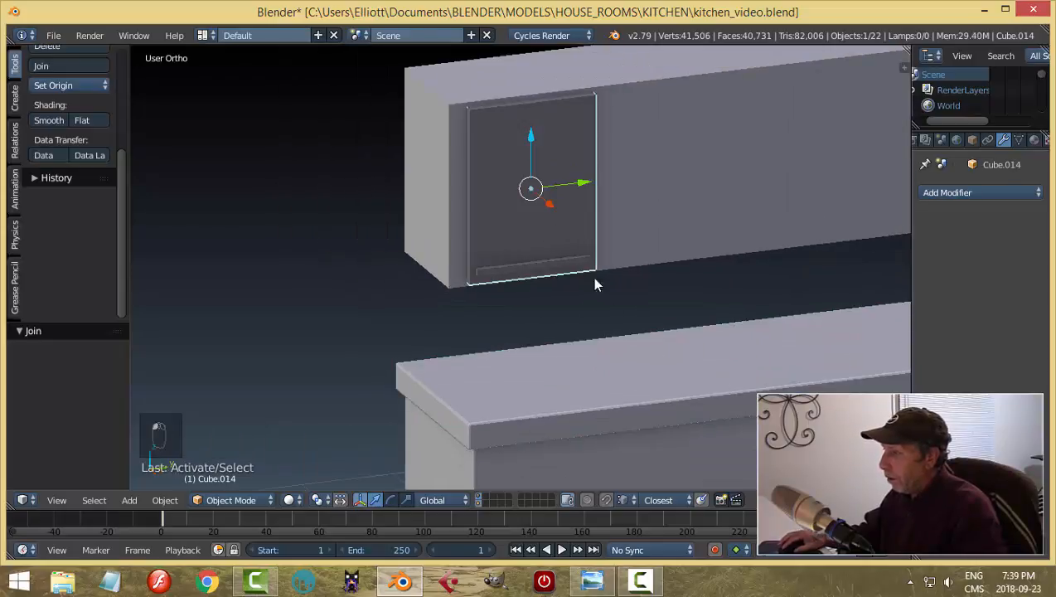
right_click(601, 363, "shift")
key("ctrl+l")
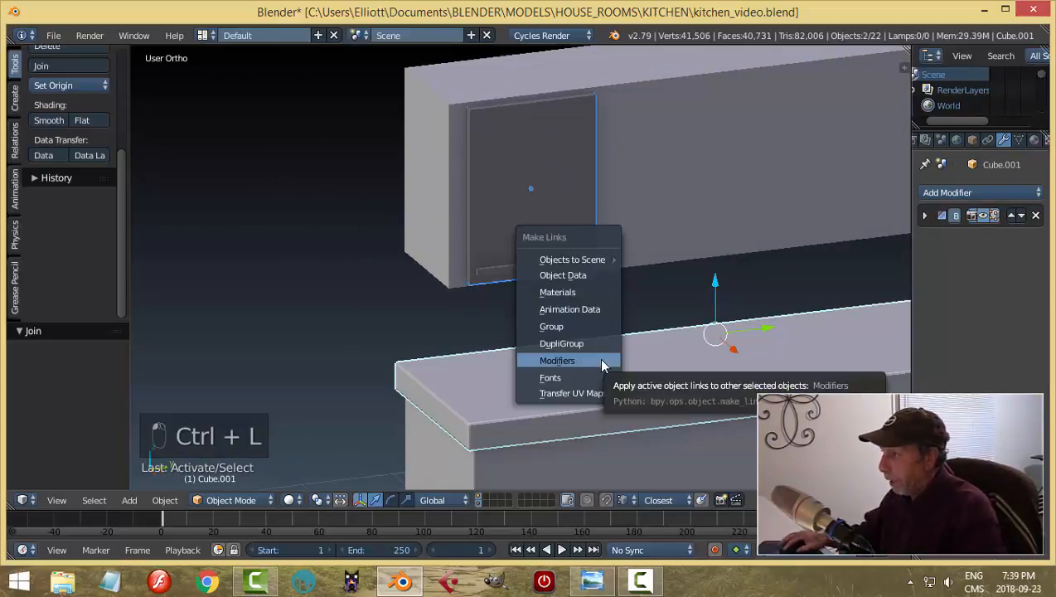
left_click(601, 364)
key("a")
Step: Adjust the cabinet door's position slightly along X so it sits against the cabinet front
middle_click_drag(613, 364, 557, 270)
right_click(512, 212)
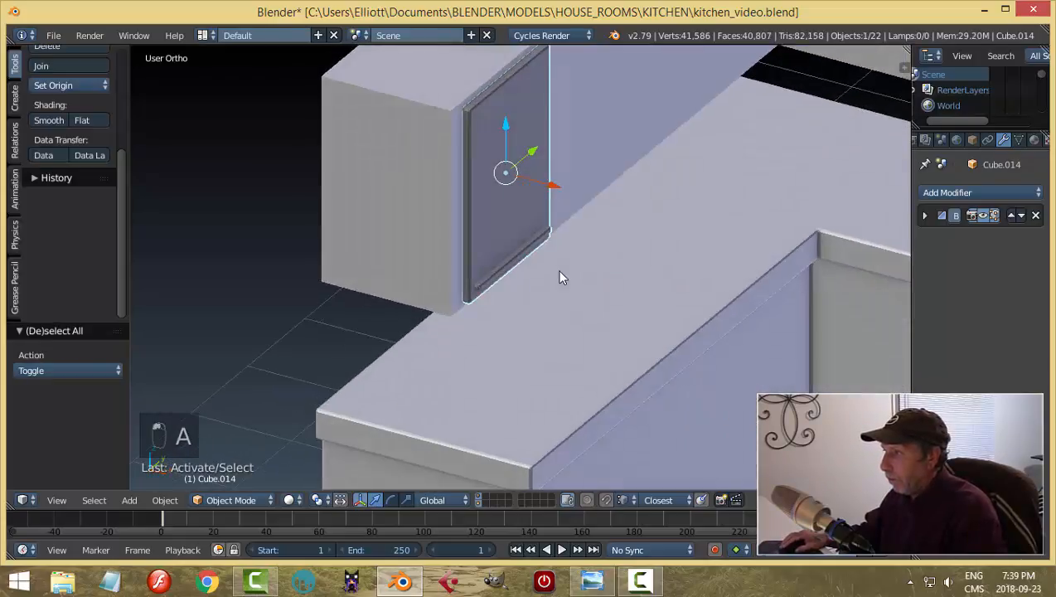
left_click_drag(552, 186, 555, 191)
key("a")
middle_click_drag(612, 216, 537, 217)
right_click(537, 217)
left_click_drag(598, 213, 581, 206)
key("a")
Step: Add an Array modifier to the cabinet door with a relative offset of 0 in X and 1.100 in Y
scroll(626, 260, "down", 4)
middle_click_drag(629, 261, 576, 270)
scroll(616, 253, "up", 3)
right_click(491, 218)
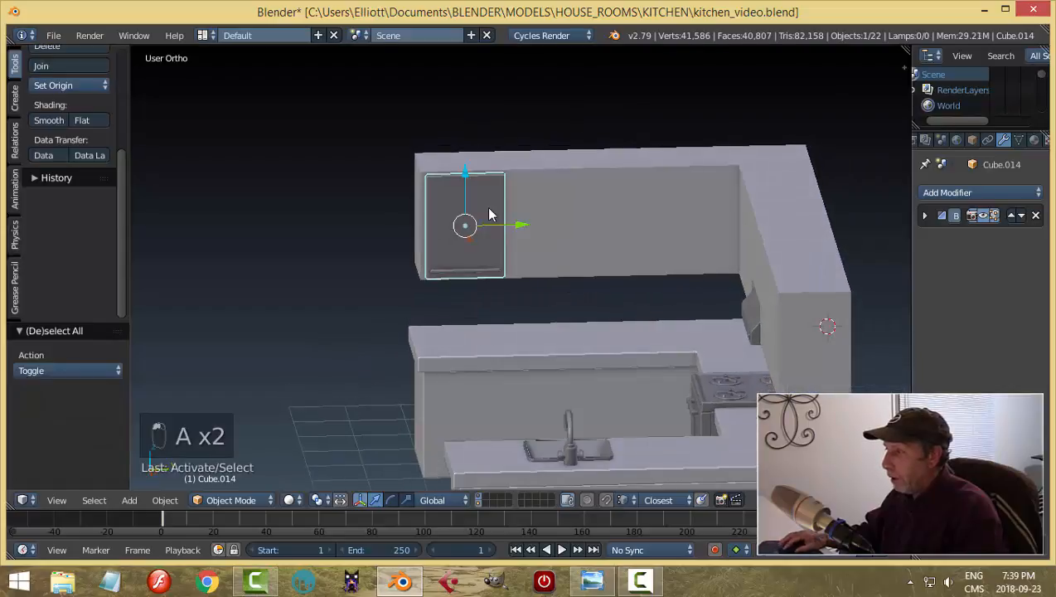
middle_click_drag(530, 236, 584, 262)
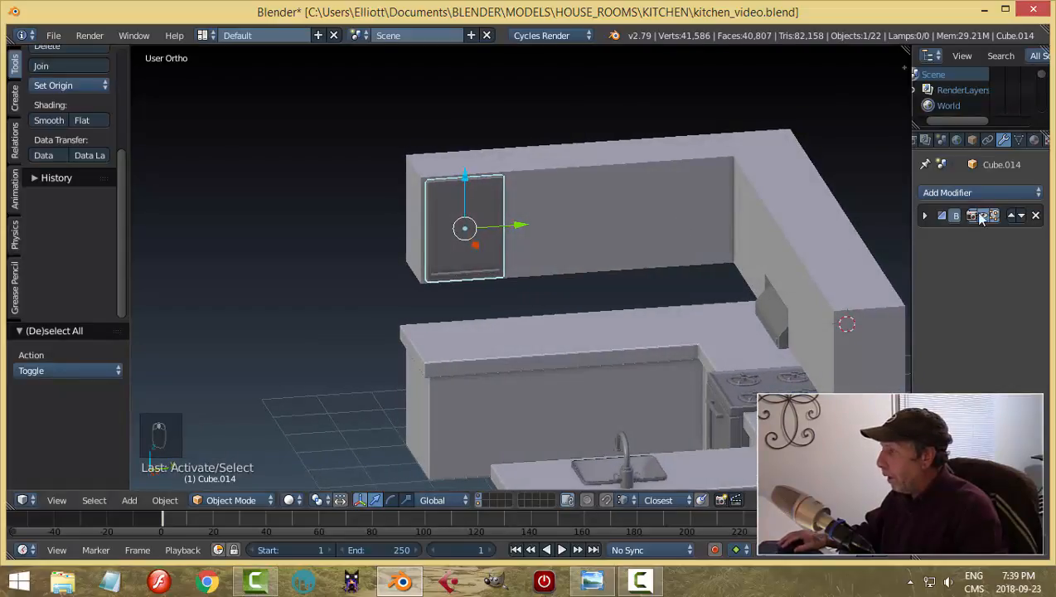
left_click(945, 192)
left_click(757, 232)
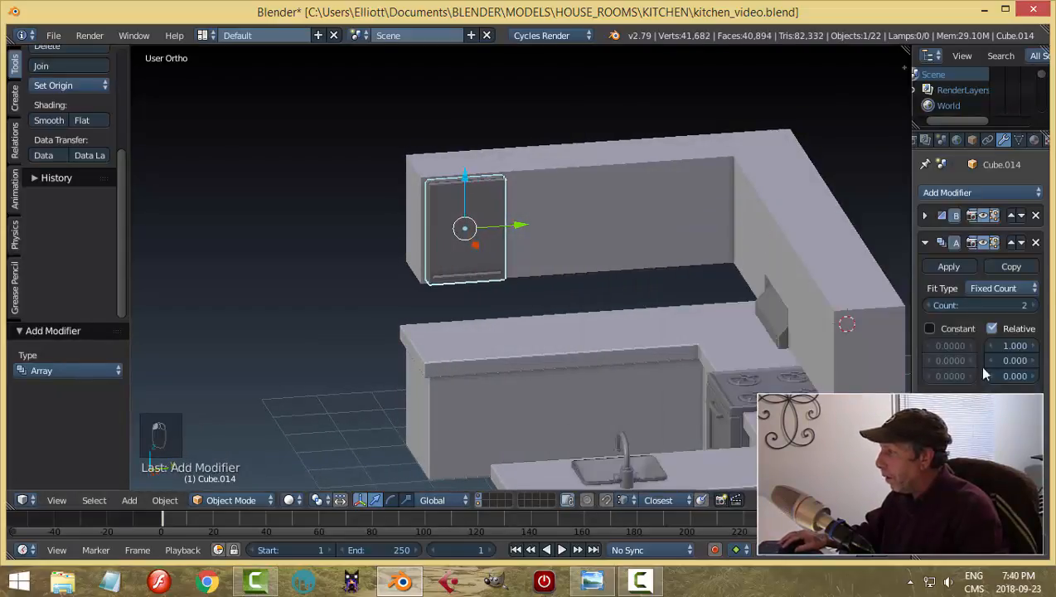
left_click_drag(1008, 365, 1034, 361)
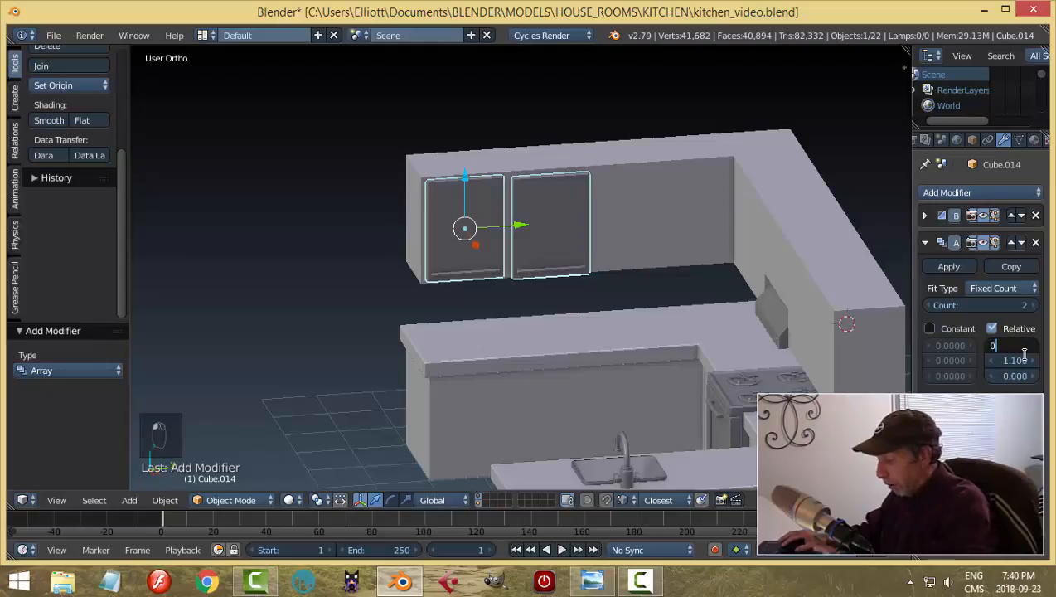
key("Return")
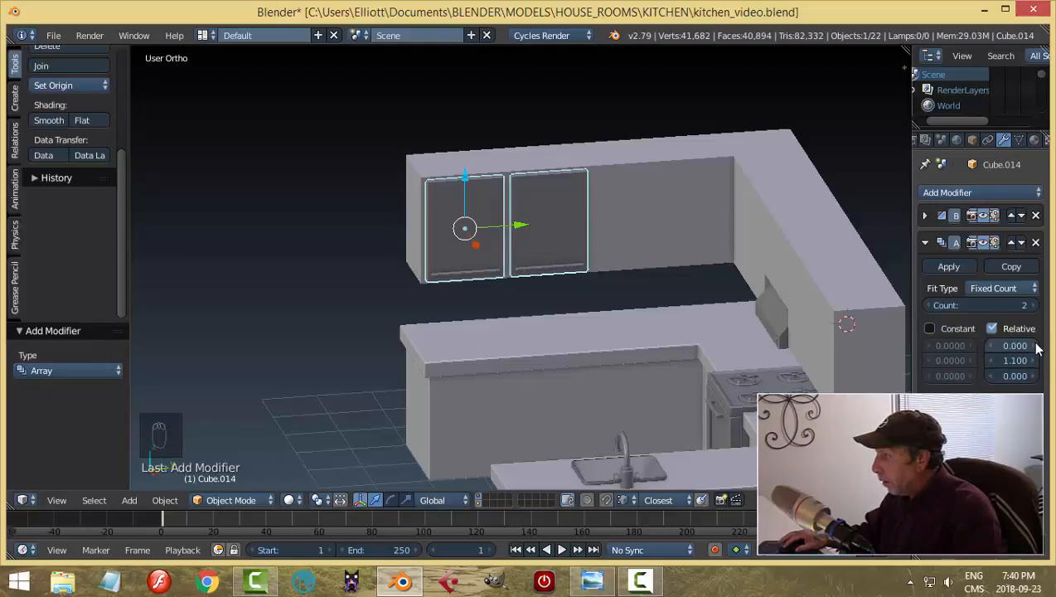
Step: Set the door array's count to 4 and its relative Y offset to 1.050
left_click(1028, 305)
left_click(1029, 305)
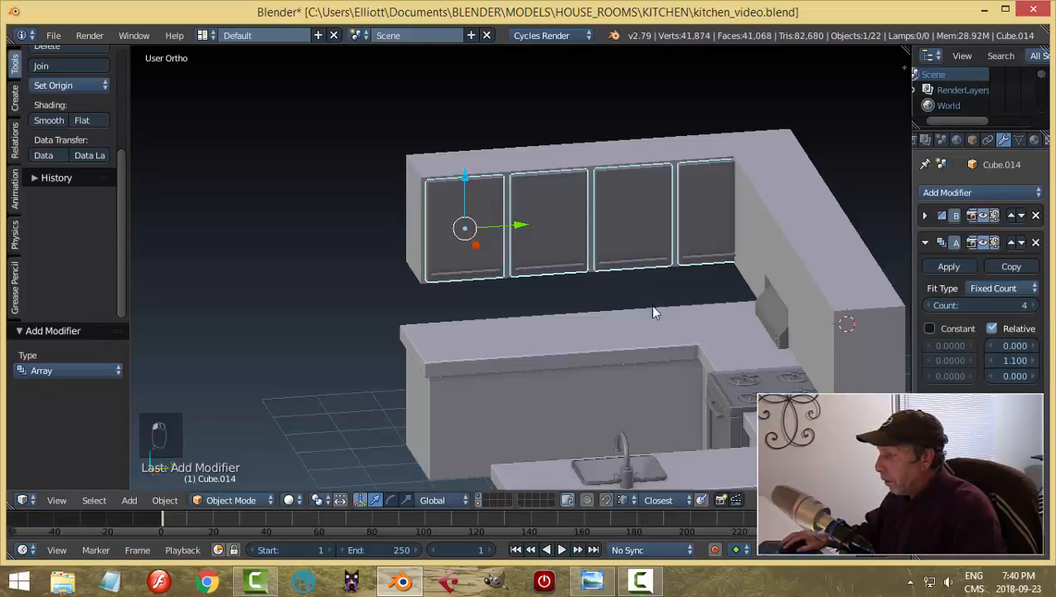
mouse_move(616, 297)
middle_mouse_down()
mouse_move(638, 295)
mouse_move(622, 291)
middle_mouse_up()
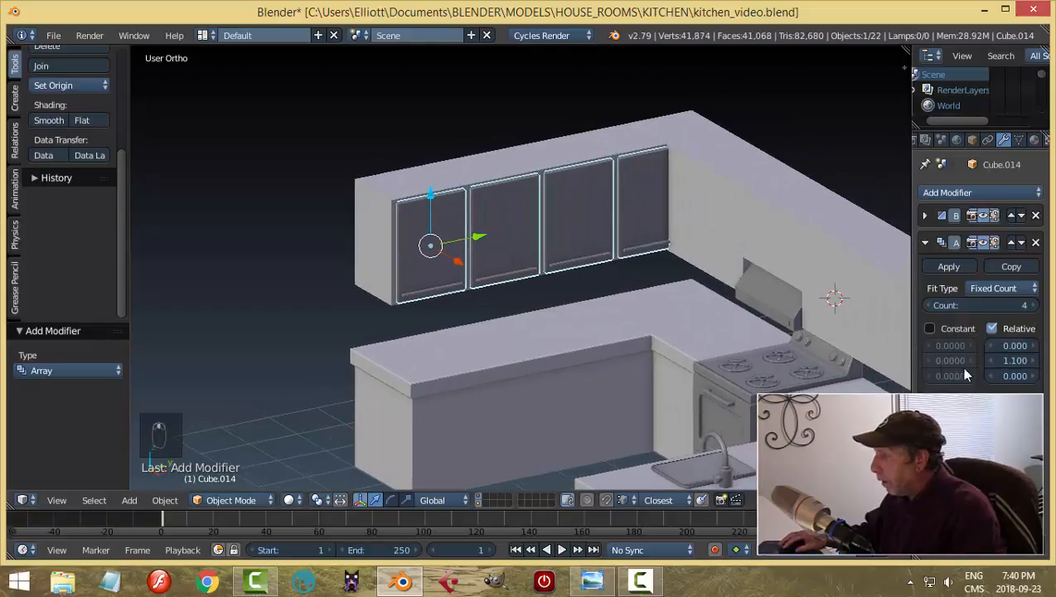
left_click(992, 362)
scroll(718, 325, "up", 3)
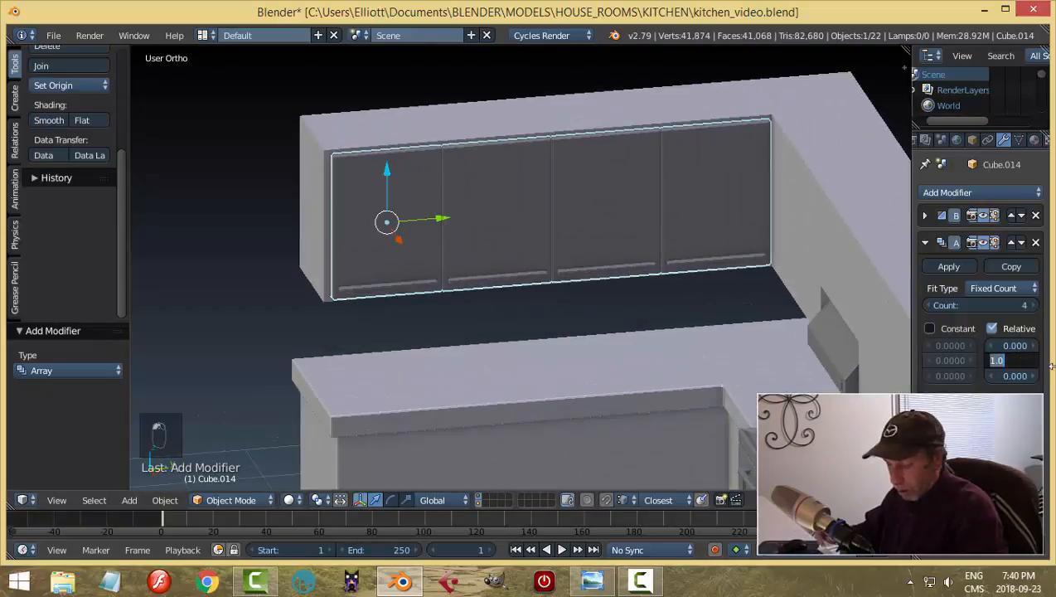
key("Return")
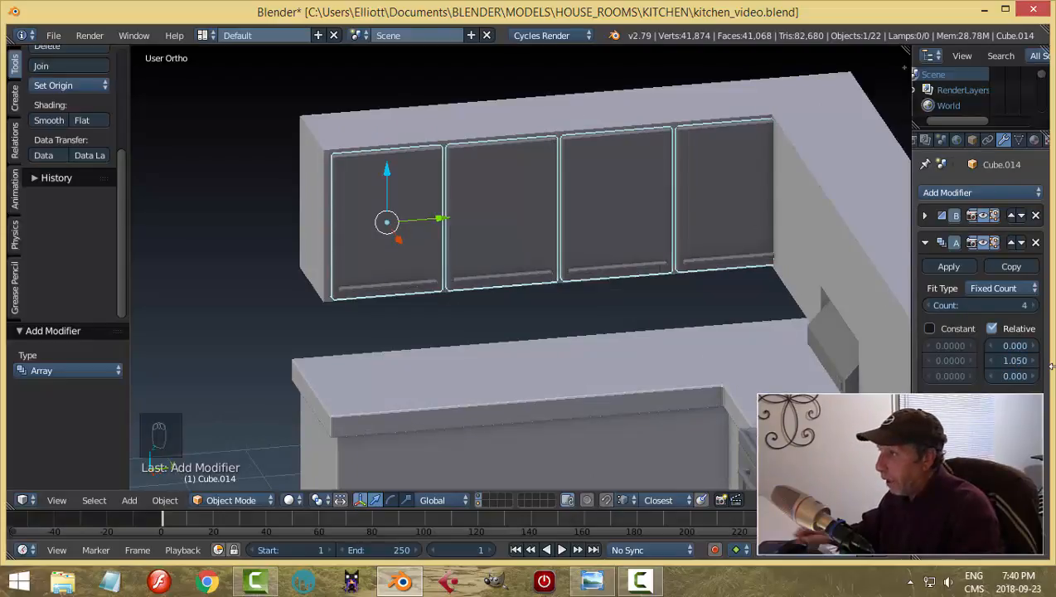
key("a")
Step: Set the upper cabinet door array's count to 3 and select all of the door's geometry in Edit Mode
mouse_move(719, 220)
middle_mouse_down()
mouse_move(714, 198)
mouse_move(725, 212)
middle_mouse_up()
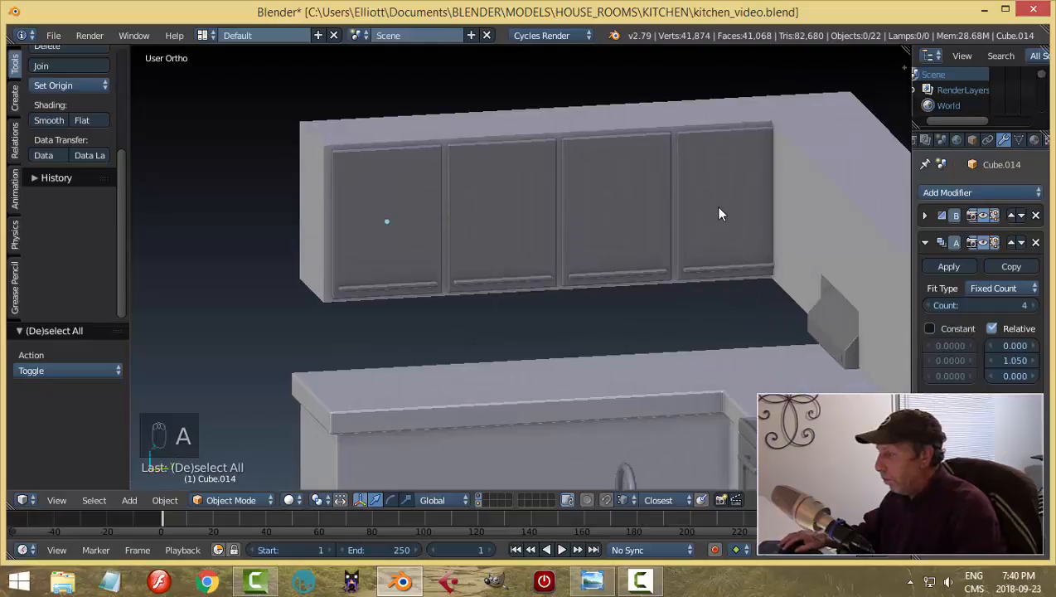
right_click(719, 213)
key("Tab")
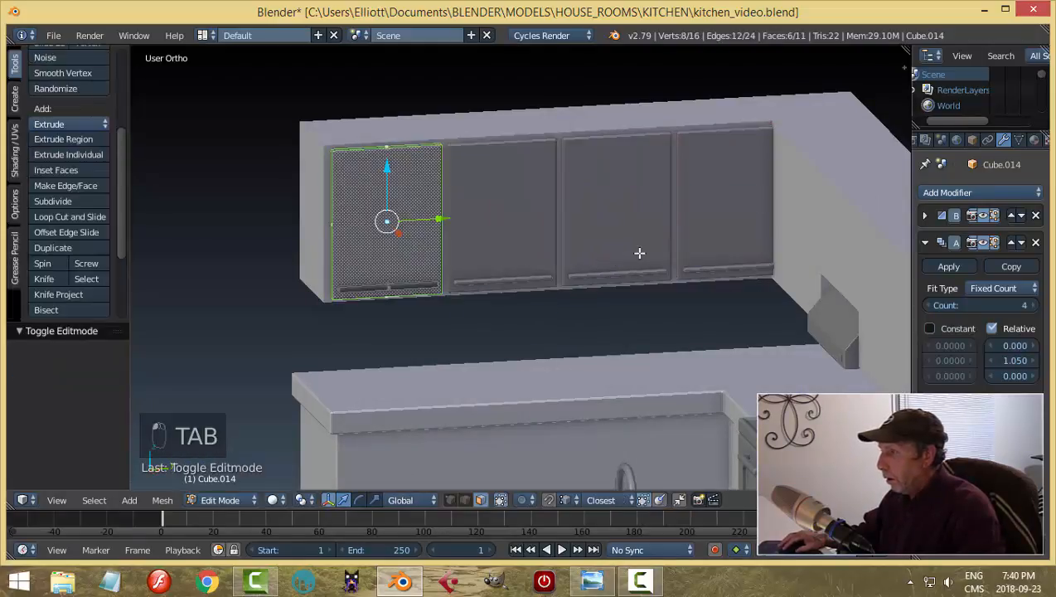
left_click(926, 305)
key("a")
key("a")
key("a")
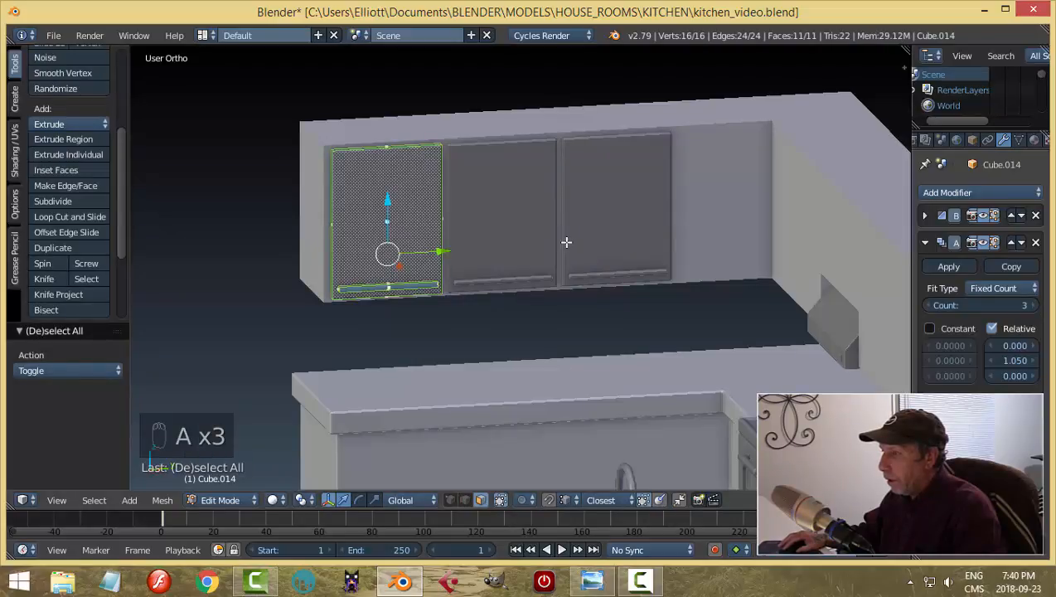
key("s")
key("y")
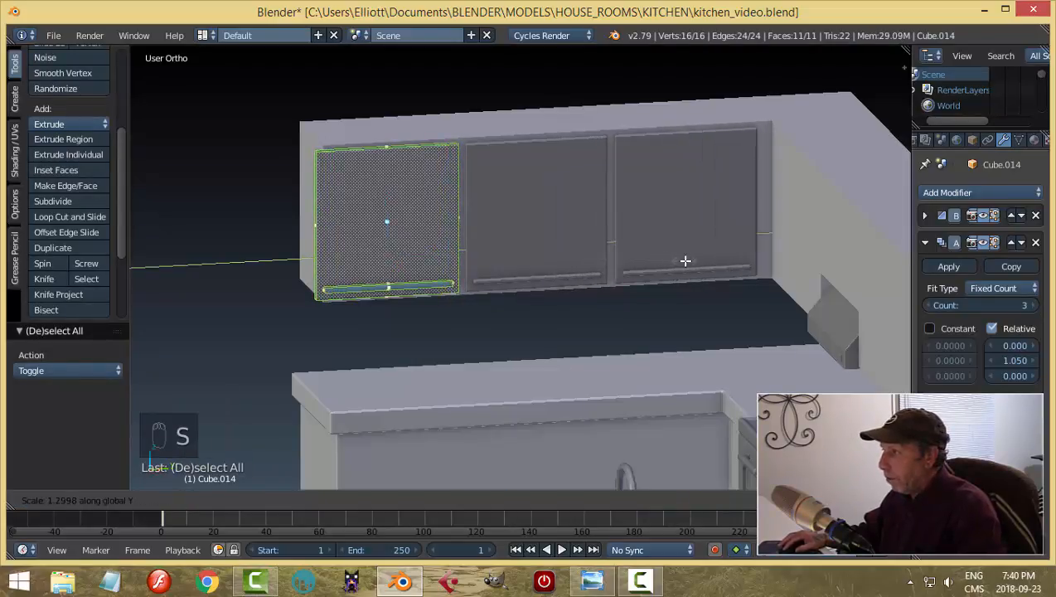
right_click(689, 262)
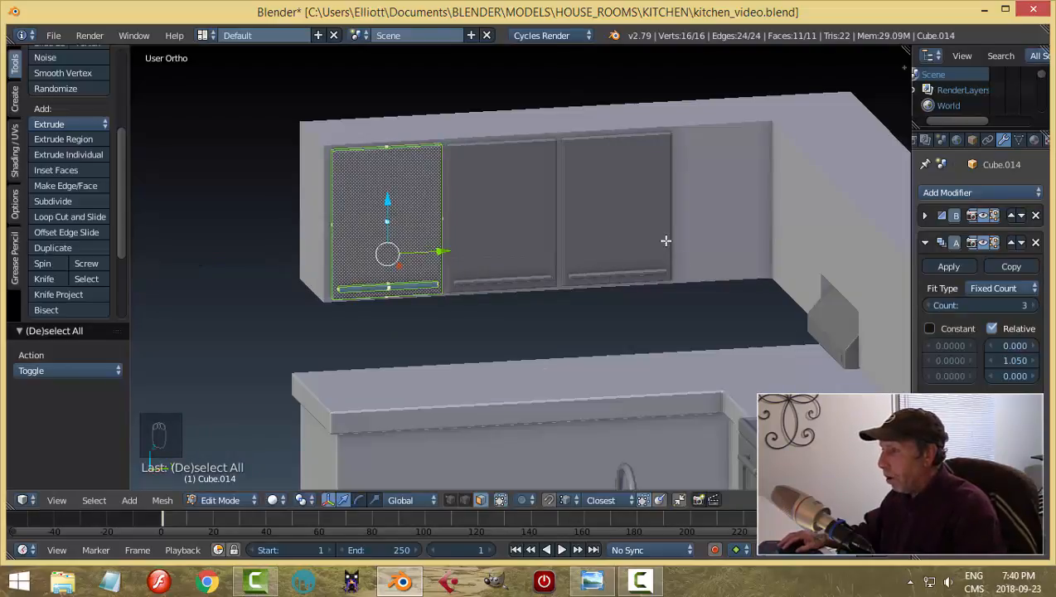
Step: Scale the arrayed door's geometry by 1.038 along Y and return to Object Mode with nothing selected
key("ctrl+Tab")
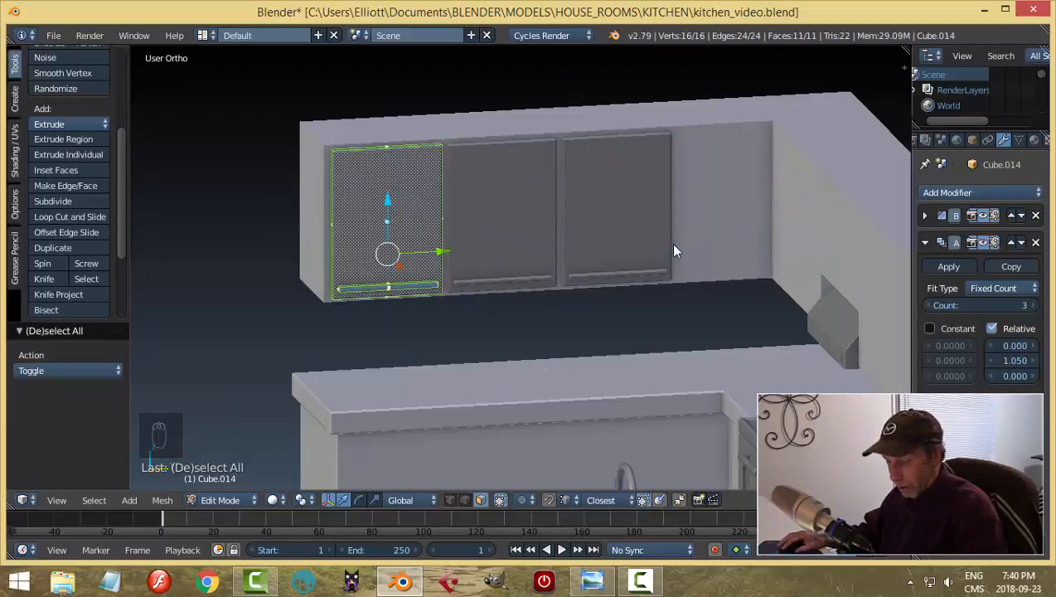
key("s")
key("y")
left_click(680, 245)
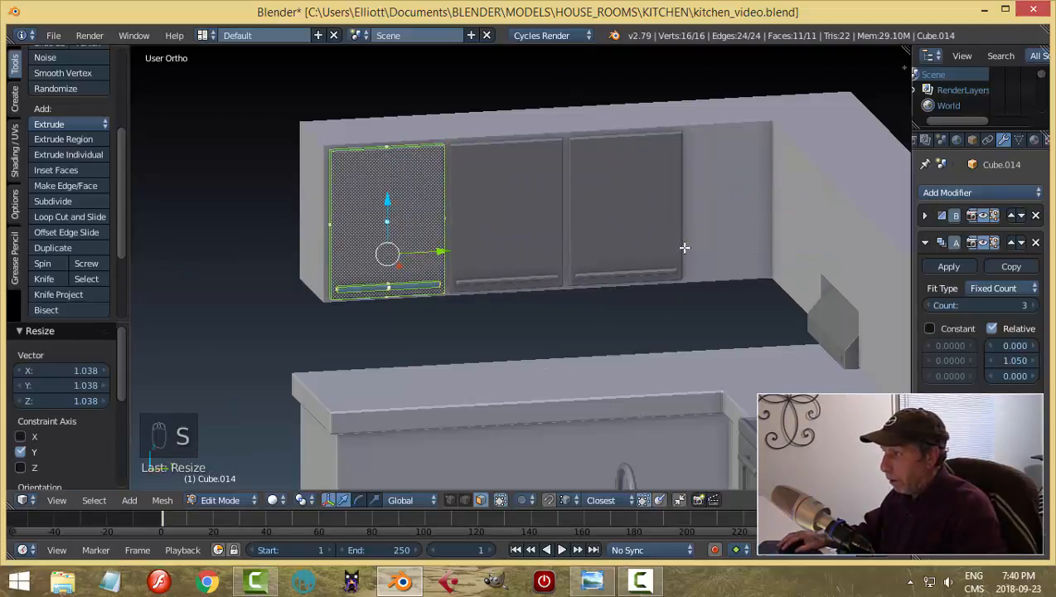
key("Tab")
left_click(533, 285)
key("a")
key("a")
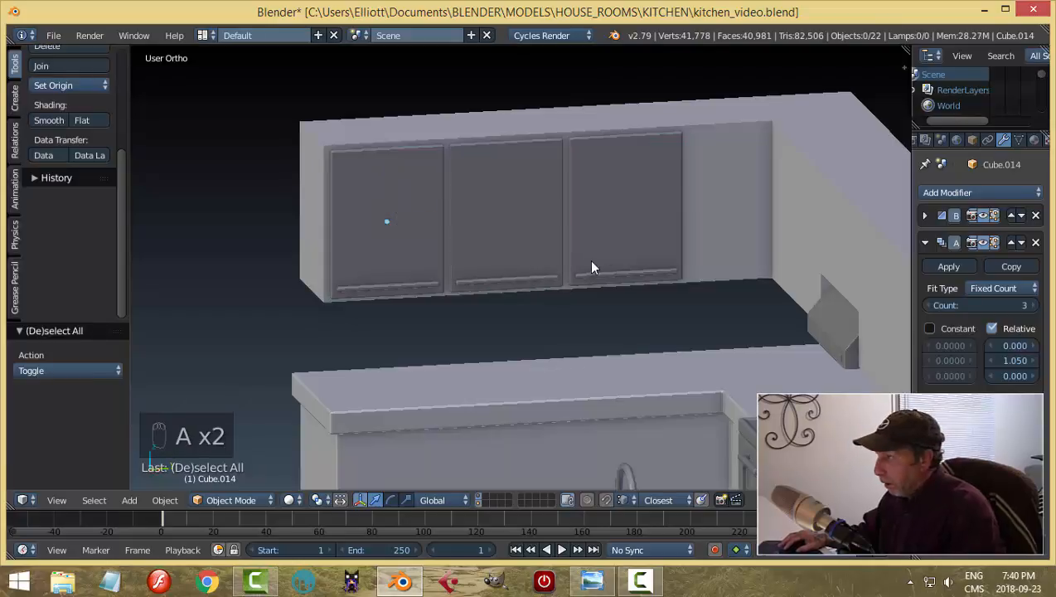
Step: Duplicate the door array along Y, remove the copy's Array modifier, and place the single door beside the third door
right_click(630, 262)
mouse_move(688, 265)
middle_mouse_down()
mouse_move(663, 256)
mouse_move(716, 265)
mouse_move(704, 271)
mouse_move(688, 260)
middle_mouse_up()
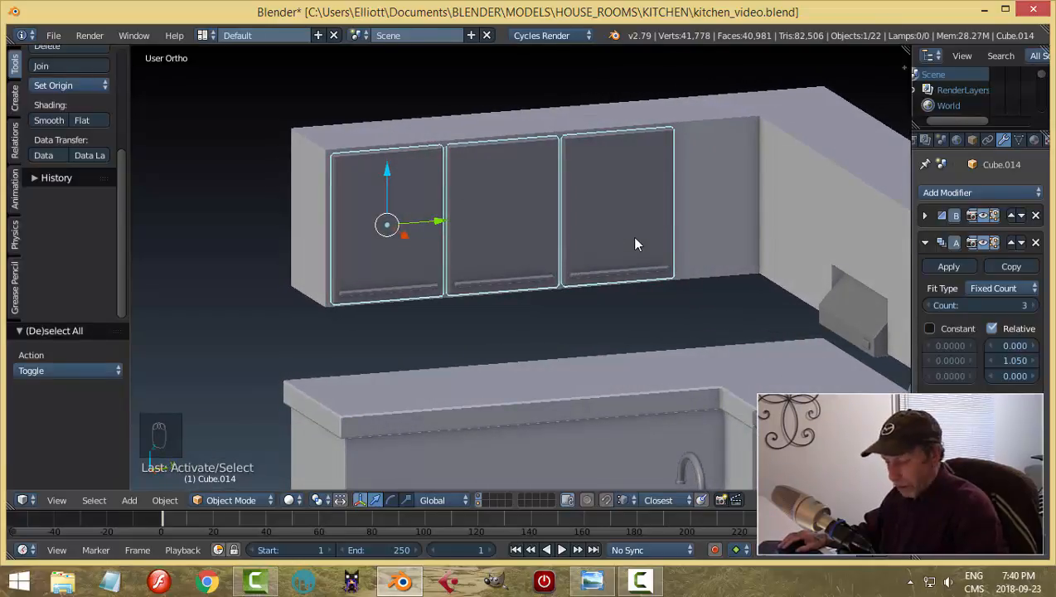
key("shift+d")
key("y")
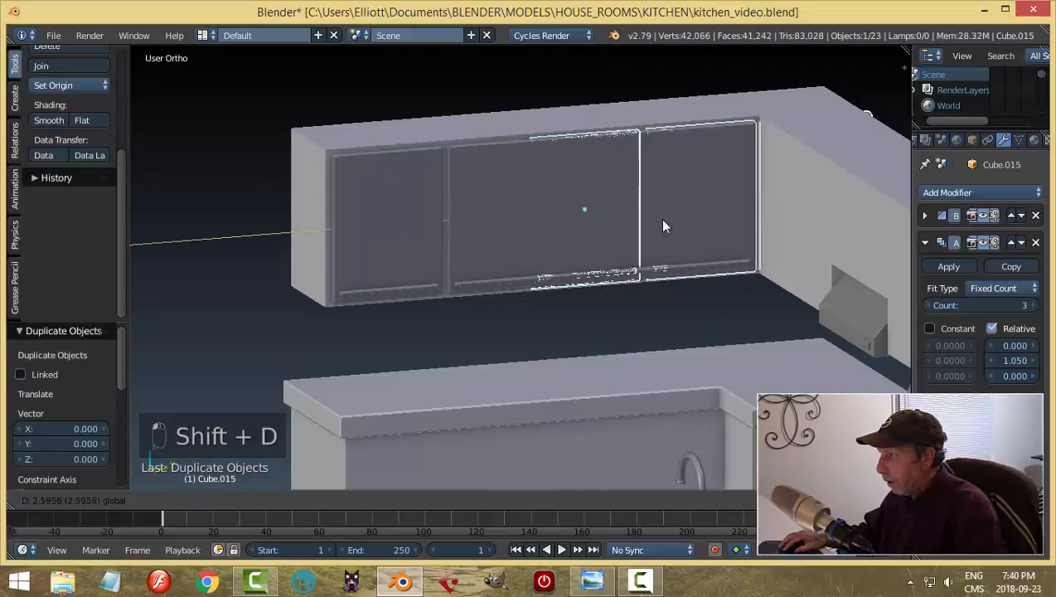
left_click(796, 219)
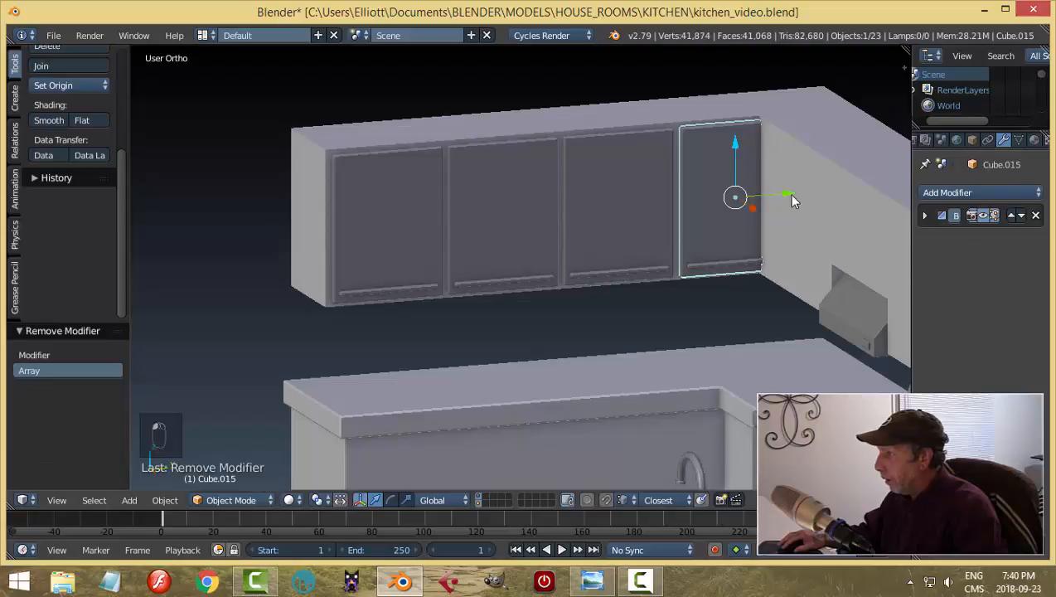
left_click_drag(788, 193, 784, 191)
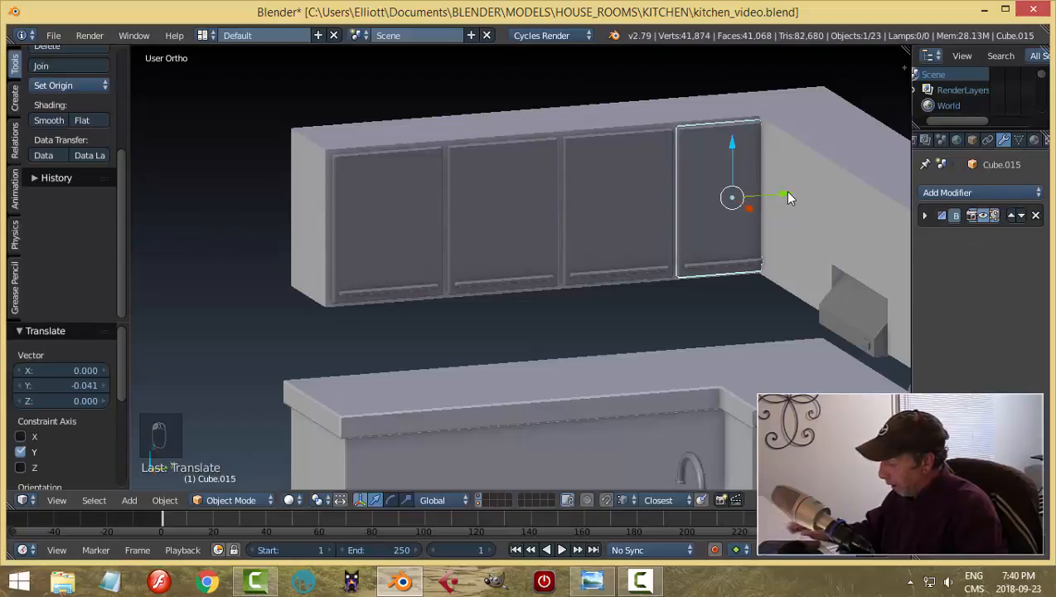
Step: Scale the fourth door's geometry by 0.550 along Y and move it -0.314 along Y, beside the third door
key("KP_3")
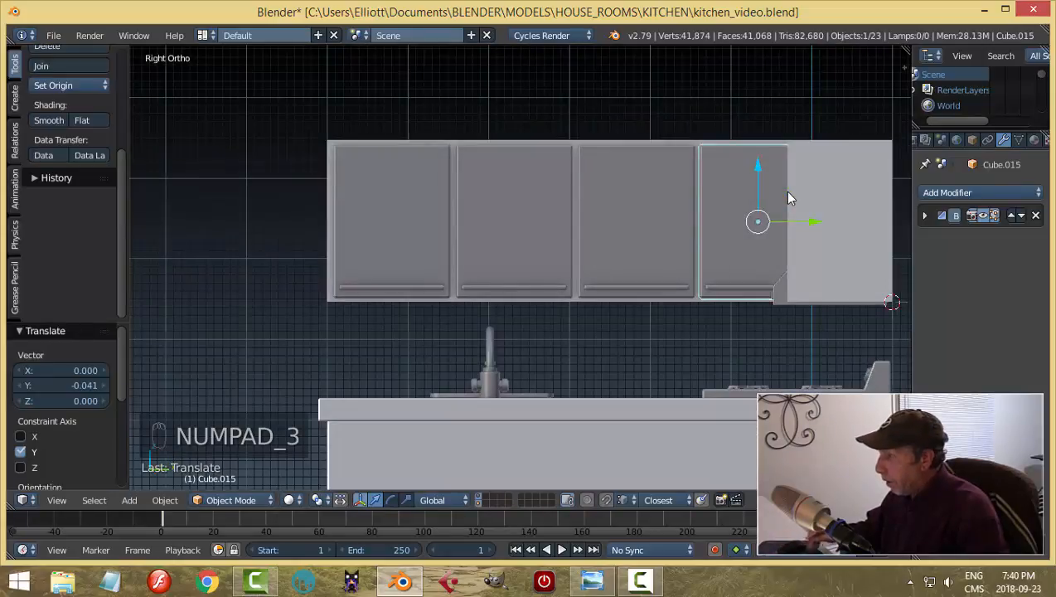
scroll(733, 268, "up", 2)
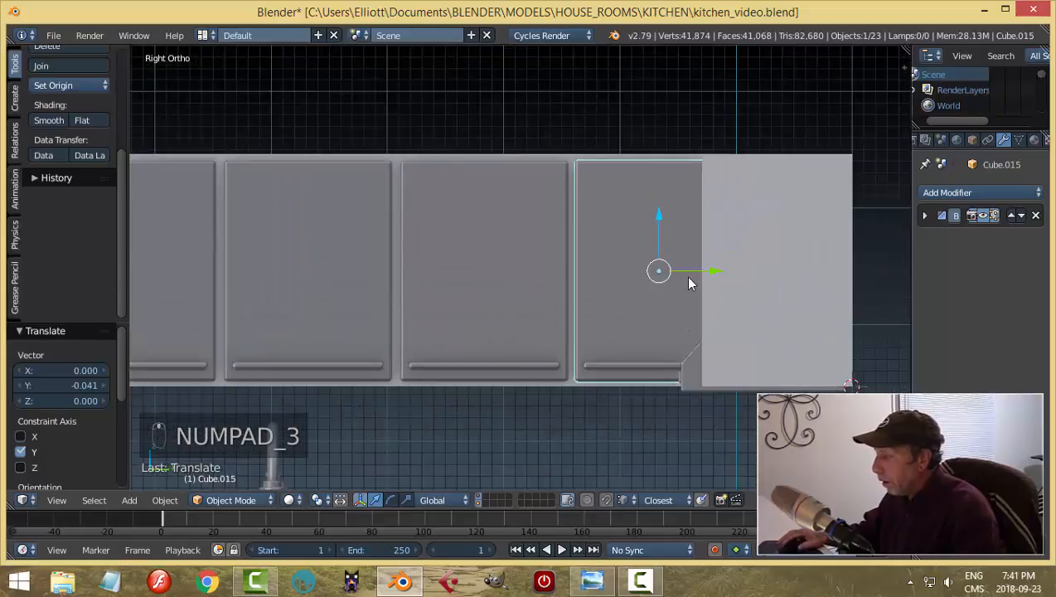
key("Tab")
key("a")
key("a")
key("a")
key("a")
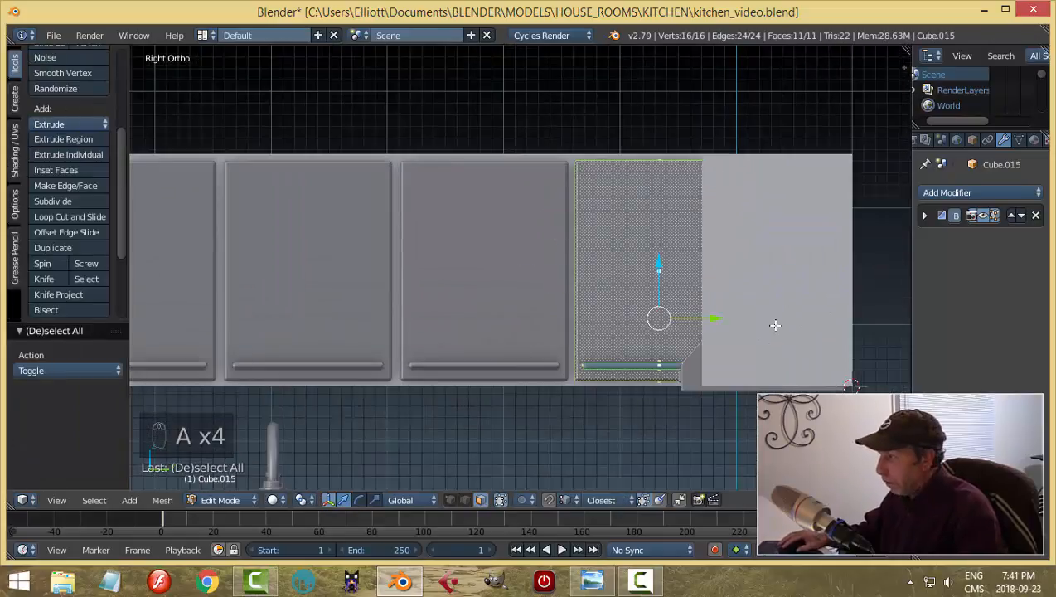
key("s")
key("y")
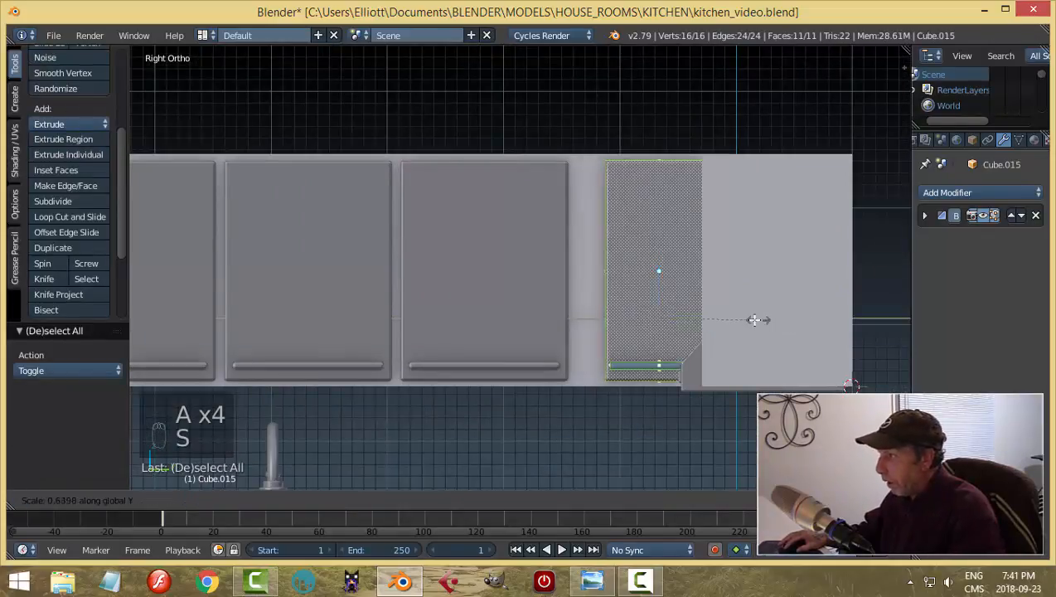
left_click(745, 317)
key("g")
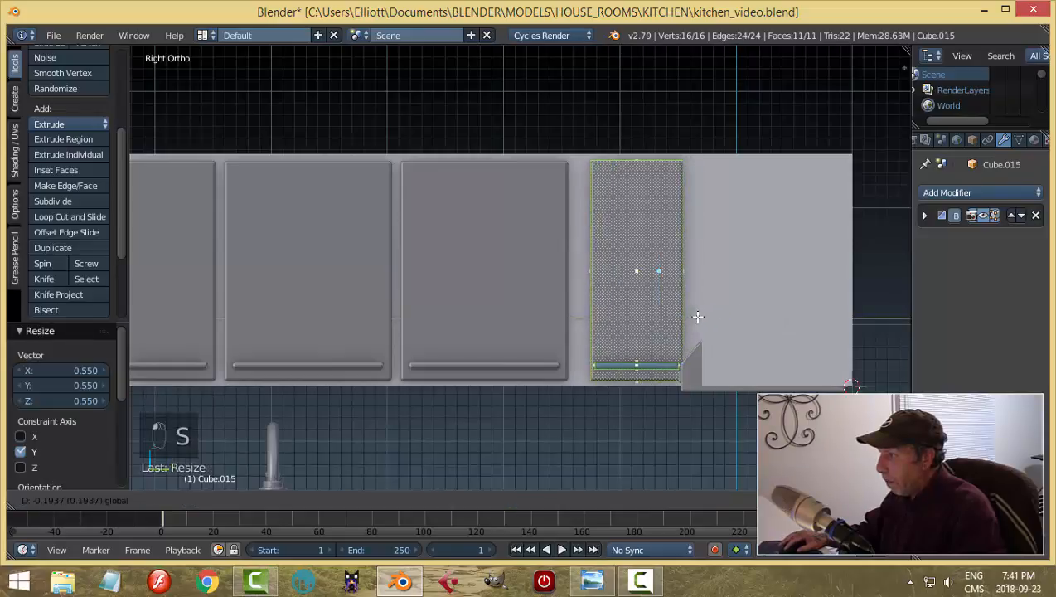
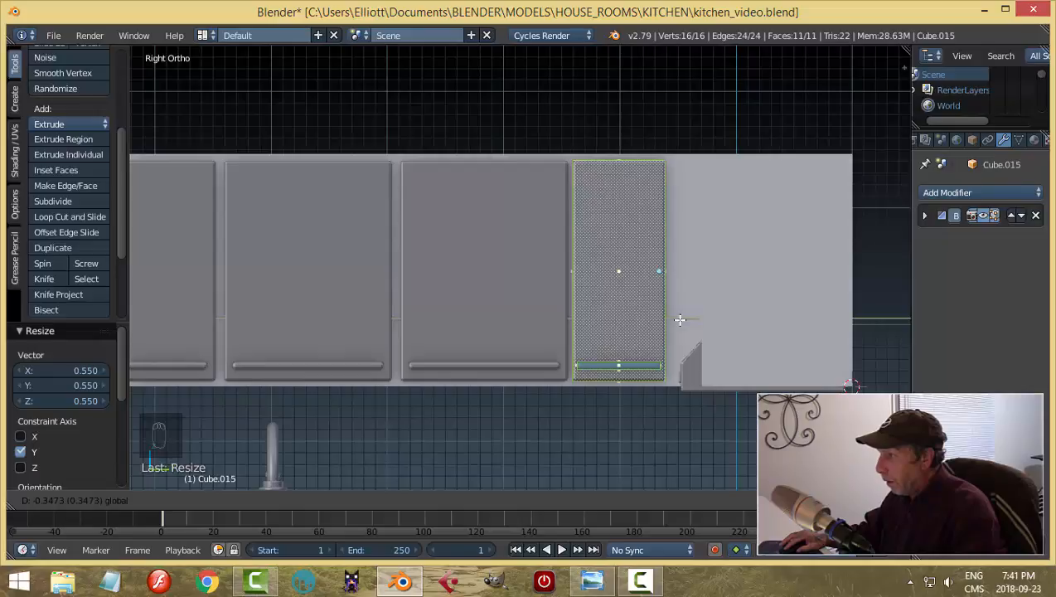
left_click(649, 322)
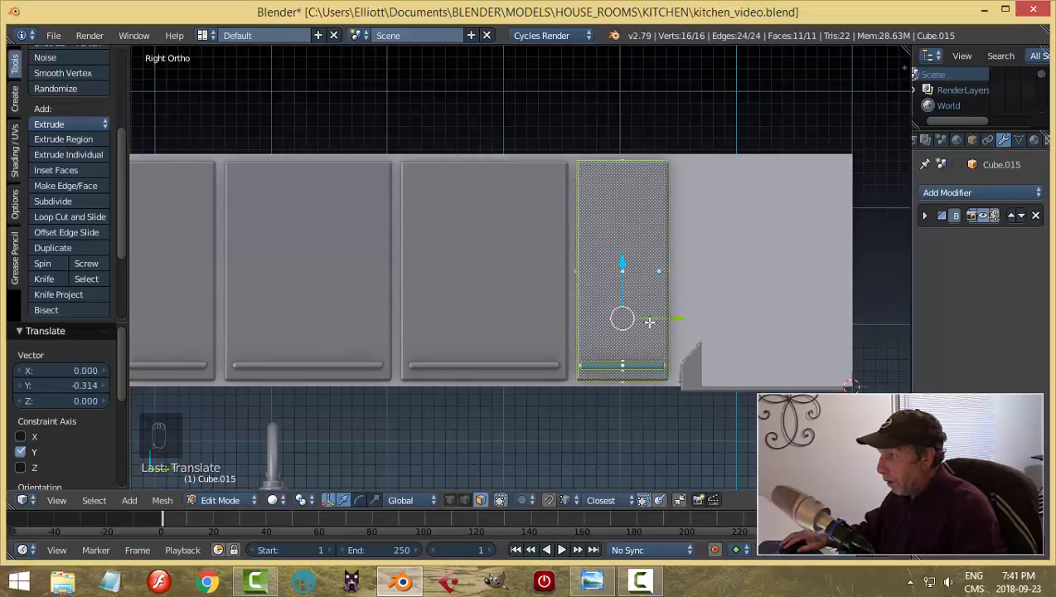
Step: Widen the fourth door by moving its vertices nearest the cabinet corner 0.214 along Y
key("a")
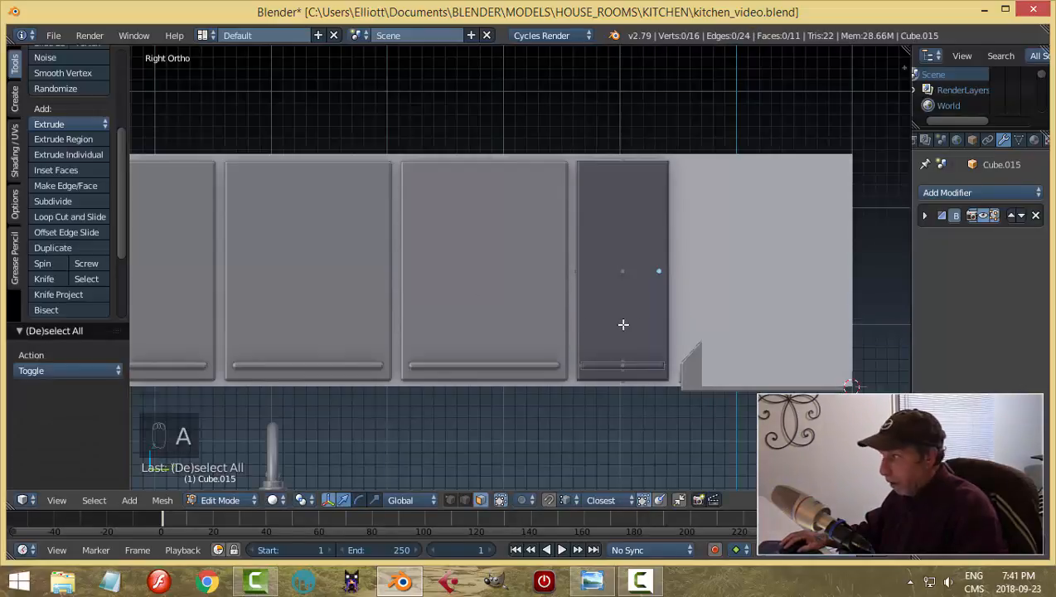
key("z")
left_click(707, 342)
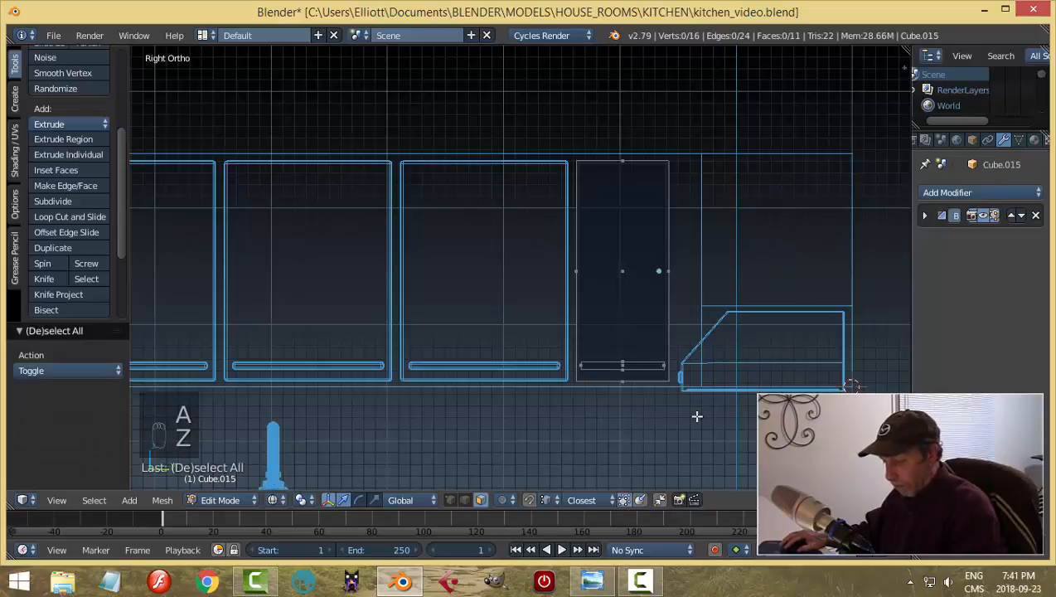
key("b")
left_click_drag(648, 109, 701, 436)
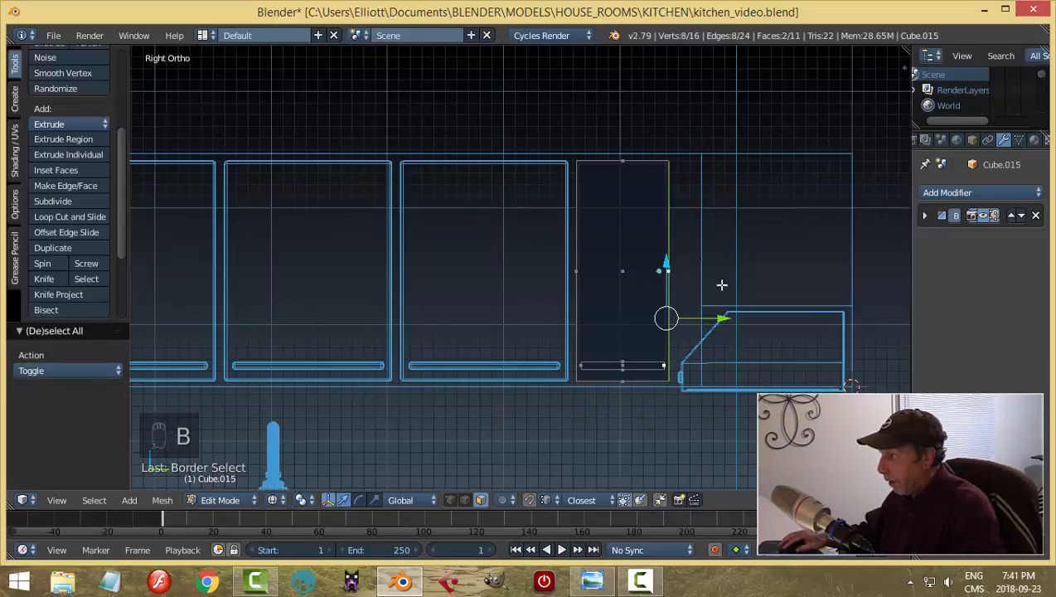
left_click_drag(728, 323, 751, 322)
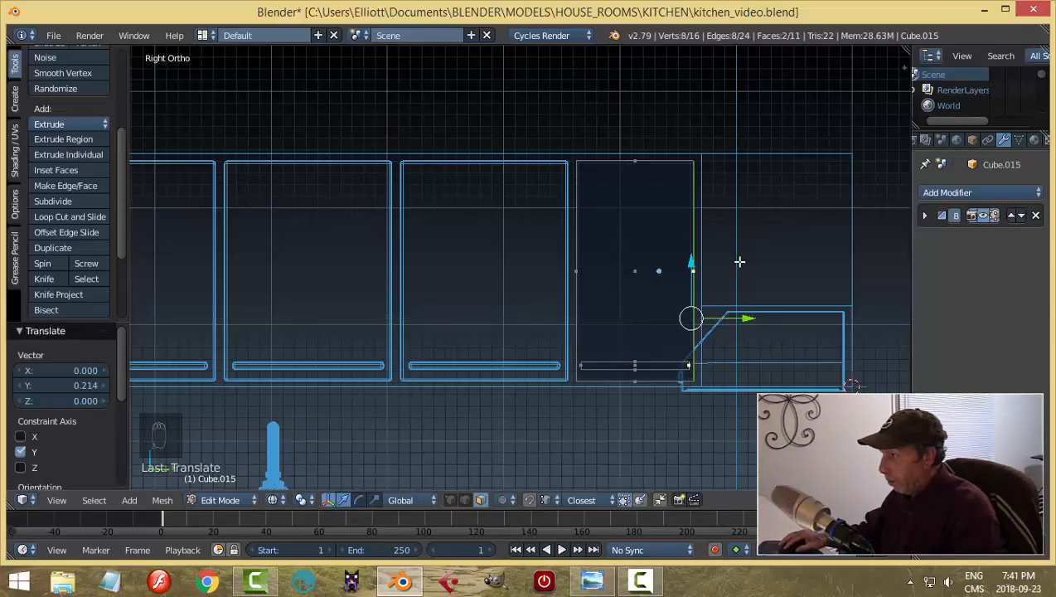
key("a")
key("z")
left_click(731, 349)
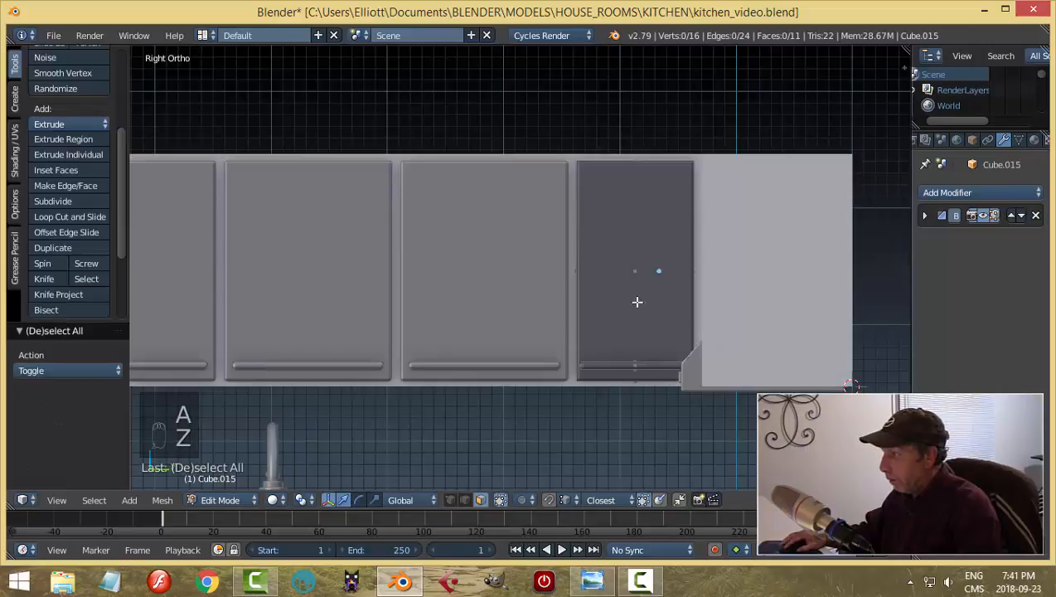
scroll(528, 273, "down", 1)
middle_click_drag(528, 273, 600, 300)
key("Tab")
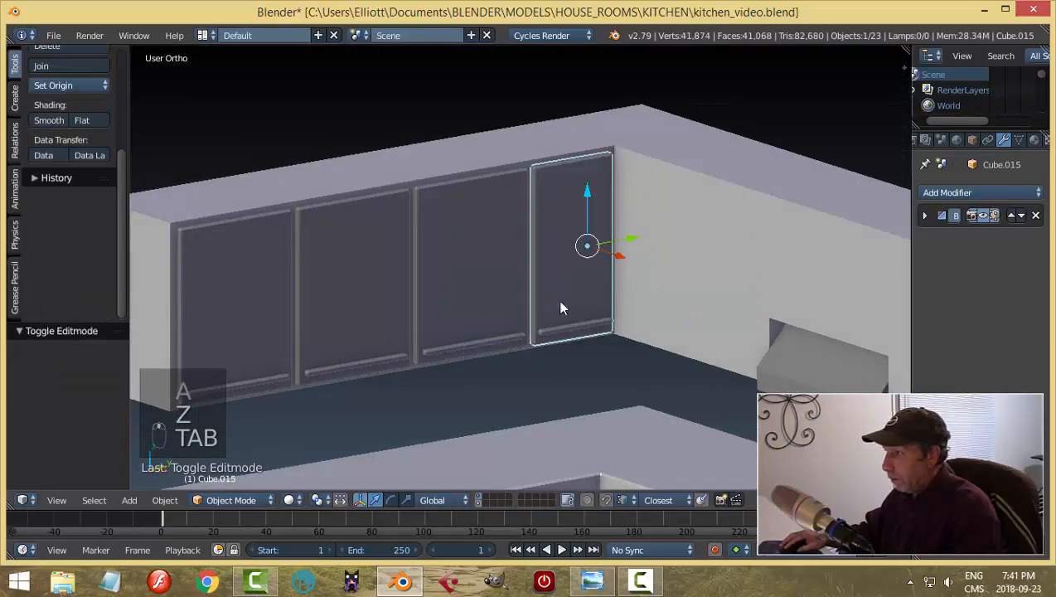
Step: Shift the three-door array and the narrow fourth door together slightly along Y, away from the cabinet corner
key("a")
key("a")
scroll(564, 332, "down", 3)
middle_click_drag(537, 337, 589, 335)
scroll(511, 329, "up", 2)
scroll(589, 334, "up", 2)
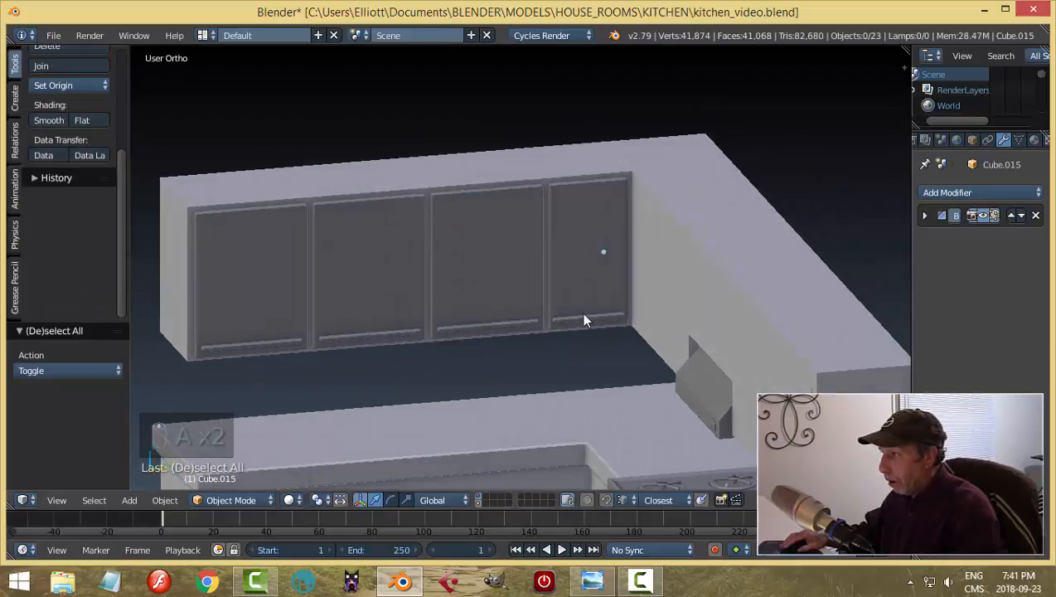
right_click(628, 299)
right_click(534, 272, "shift")
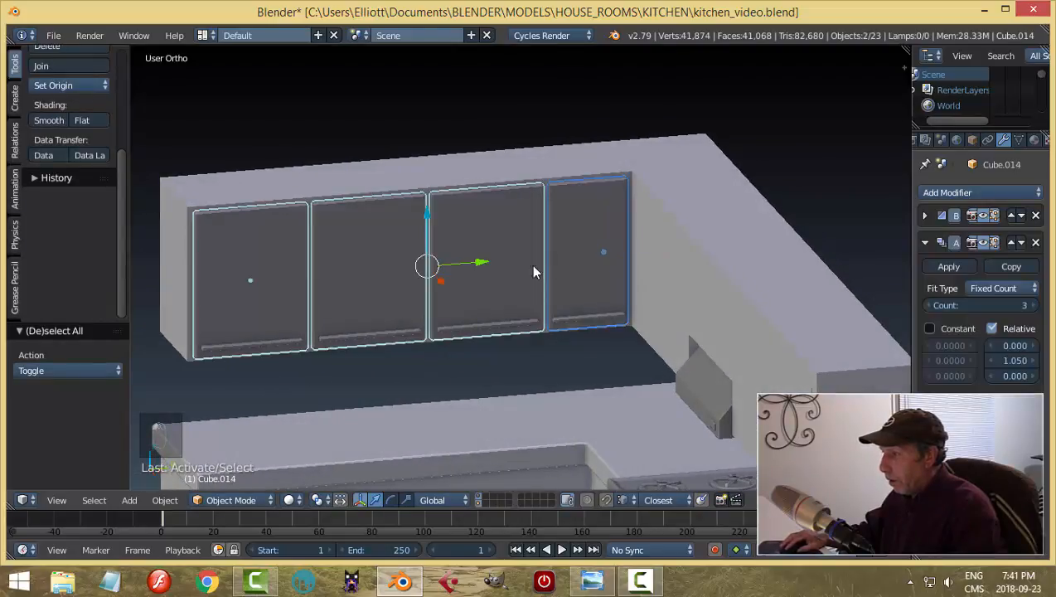
key("g")
left_click(475, 258)
key("a")
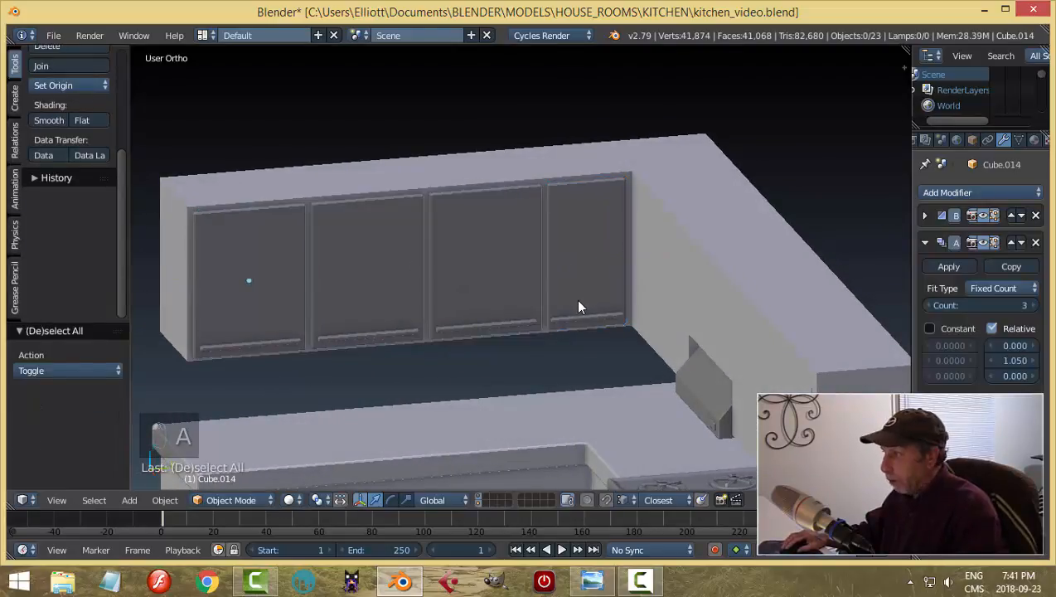
Step: Duplicate the upper cabinet's three-door array and move the copy -3.304 along Z to the base cabinet below
middle_click_drag(579, 307, 638, 290)
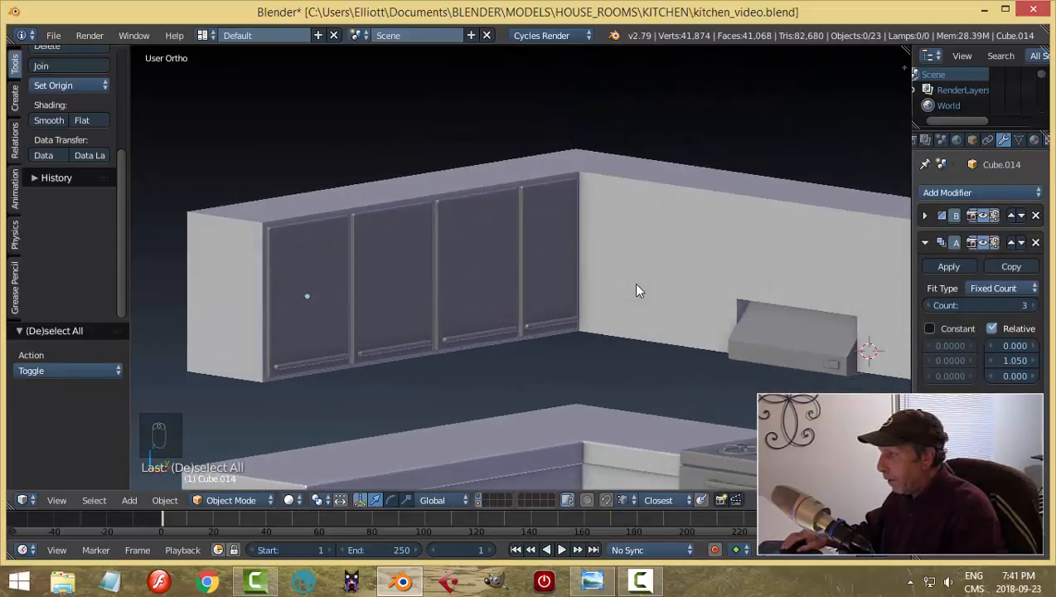
left_click(559, 249)
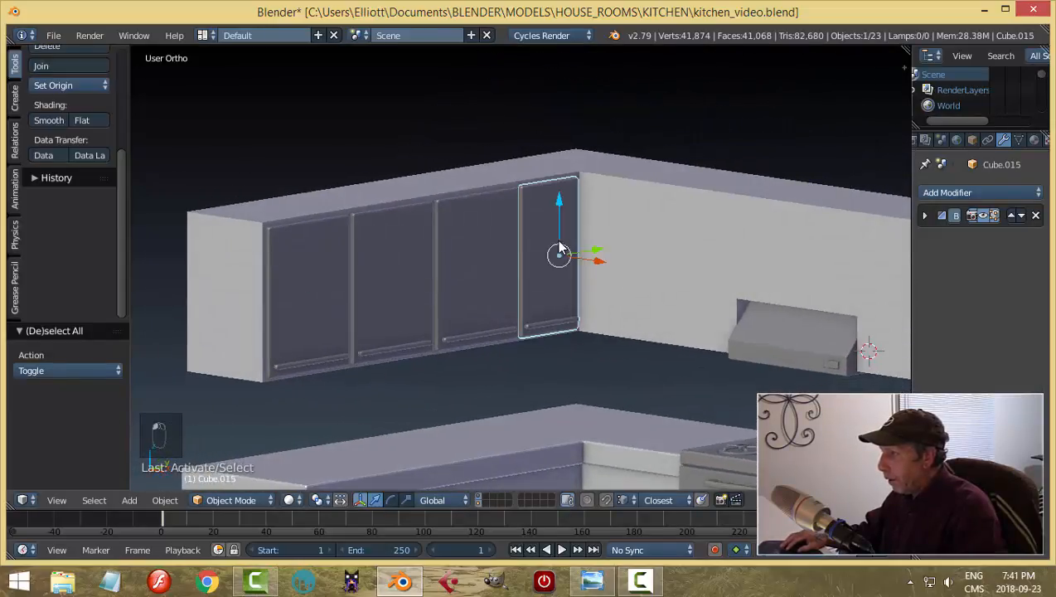
right_click(498, 249)
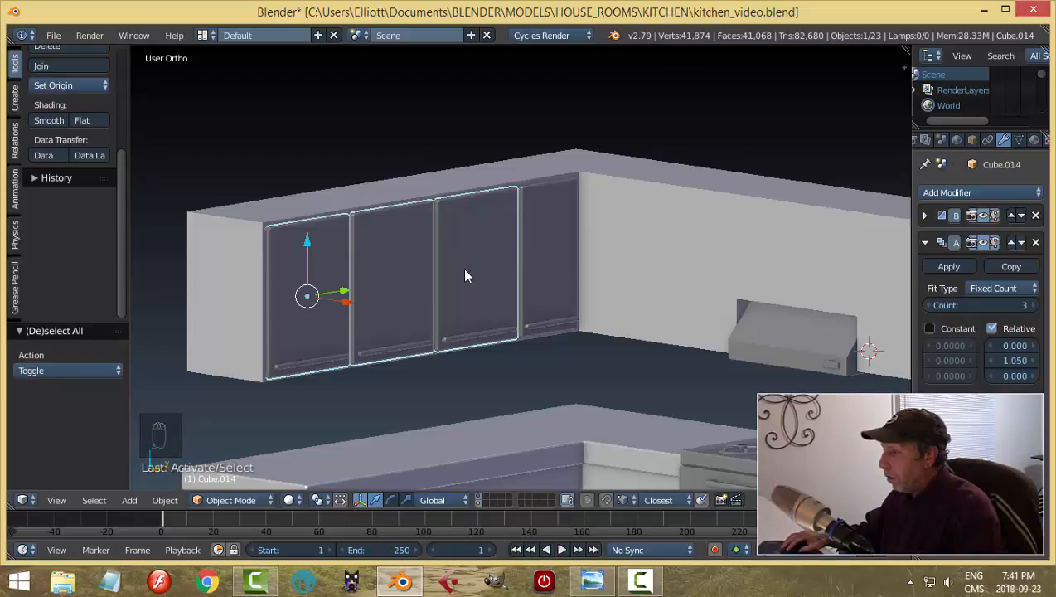
scroll(504, 290, "down", 4)
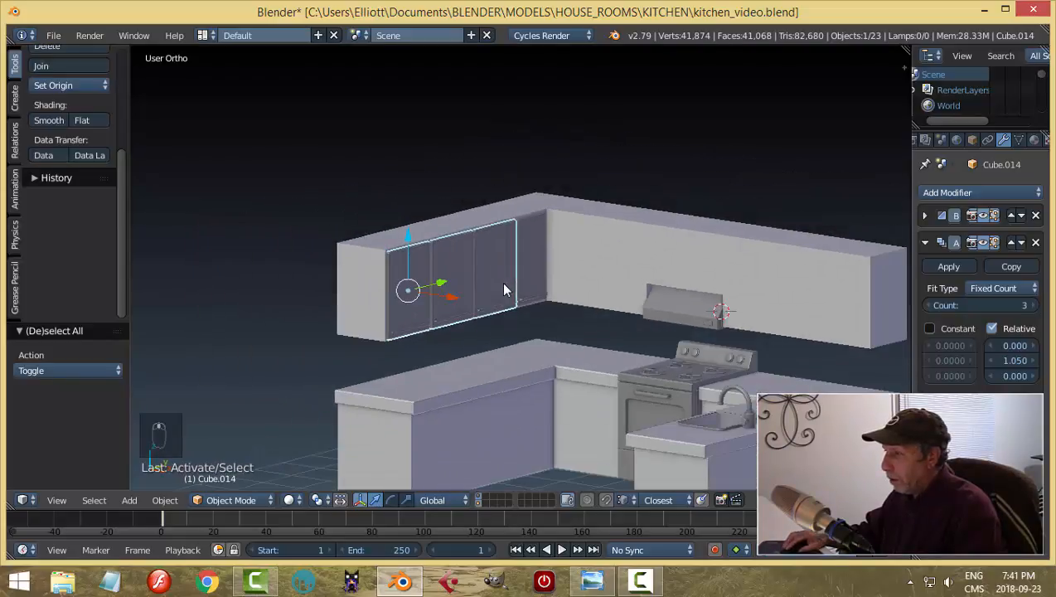
mouse_move(524, 295)
middle_mouse_down()
mouse_move(521, 310)
mouse_move(512, 307)
mouse_move(534, 324)
mouse_move(513, 308)
middle_mouse_up()
key("shift+d")
right_click(457, 269)
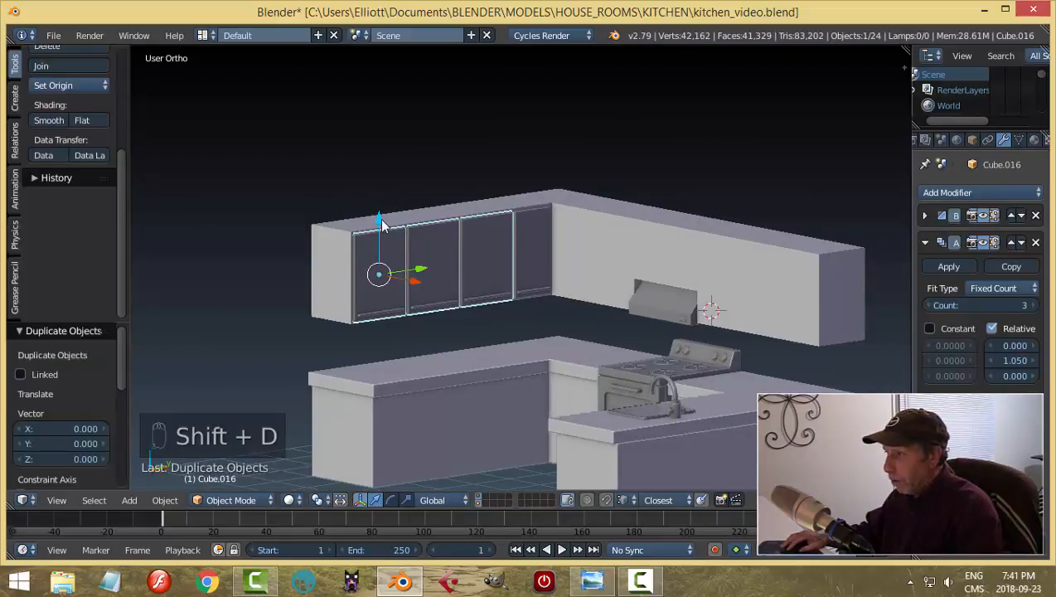
left_click_drag(379, 217, 398, 365)
left_click(398, 373)
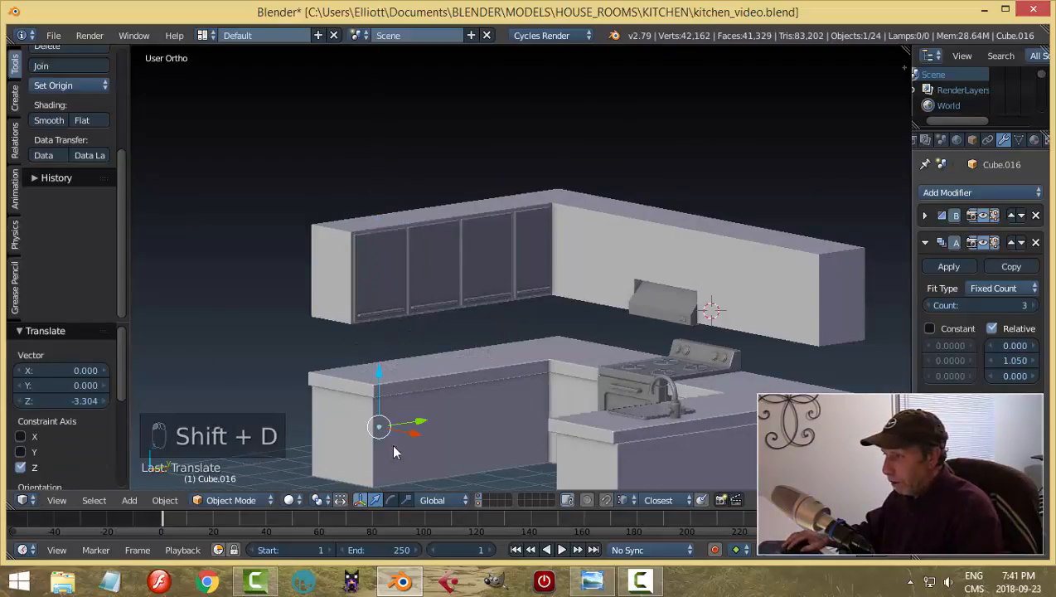
Step: Move the copied door array 0.697 along X onto the base cabinet's front and -0.152 along Z below the countertop
key("g")
key("x")
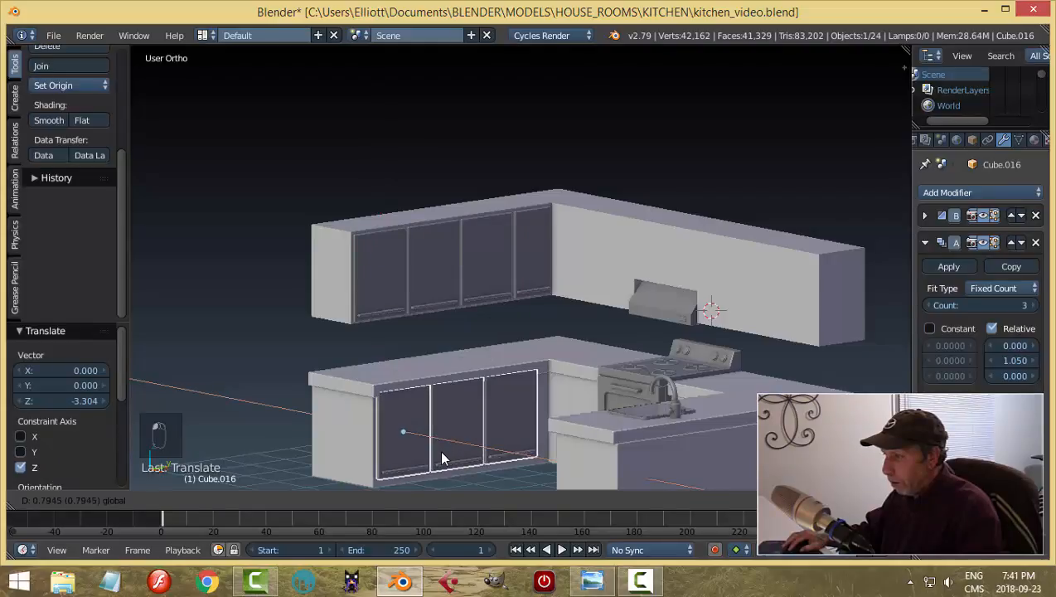
left_click(436, 449)
key("g")
key("z")
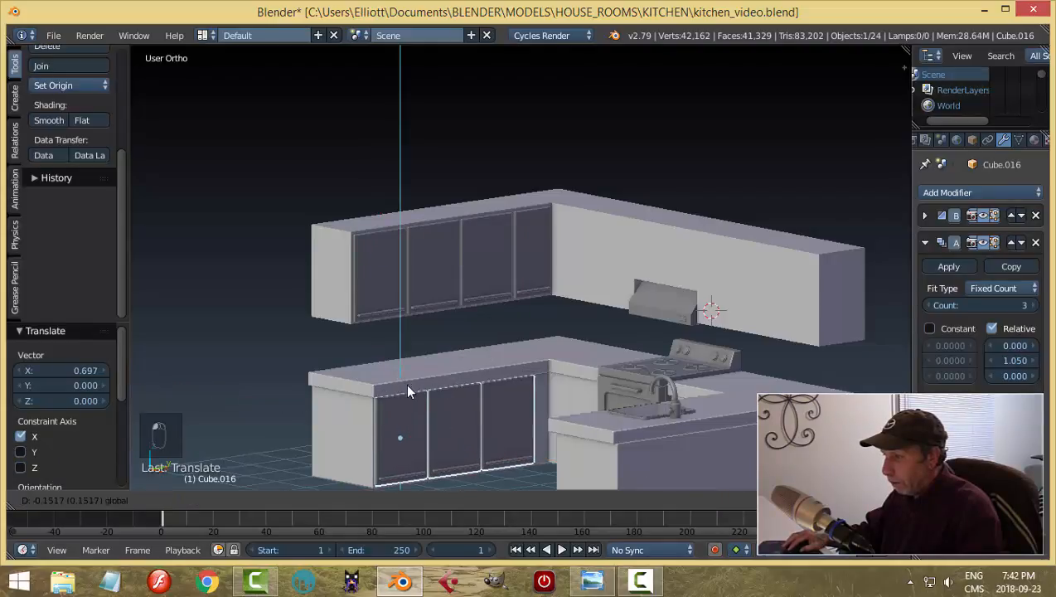
left_click(406, 383)
Step: Rotate the base door array 180° about X and move it 3.129 along Y back onto the cabinet front
scroll(623, 312, "up", 2)
middle_click_drag(581, 350, 655, 324, "shift")
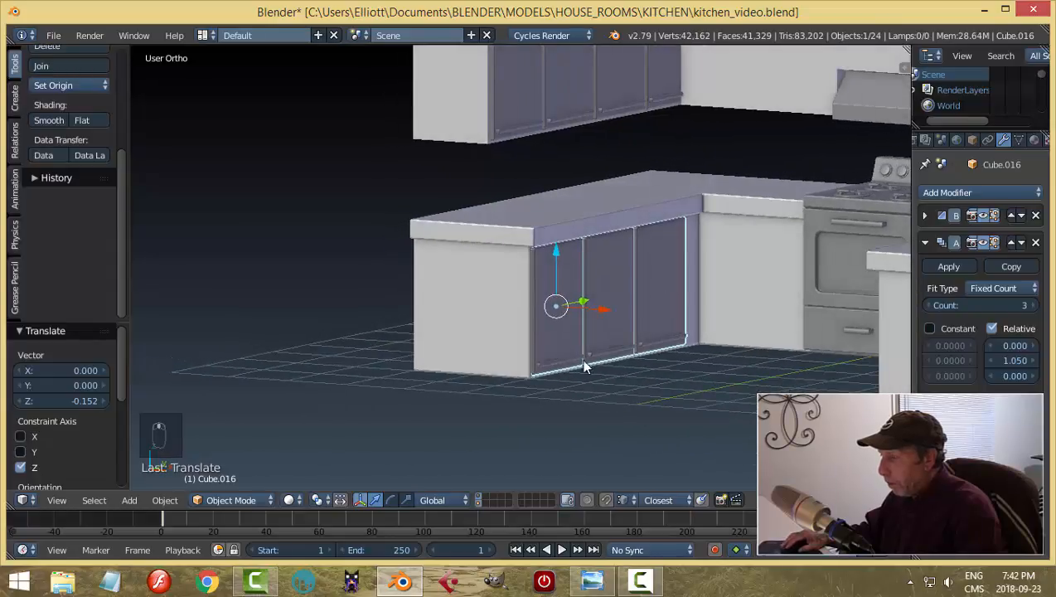
middle_click_drag(584, 344, 598, 349)
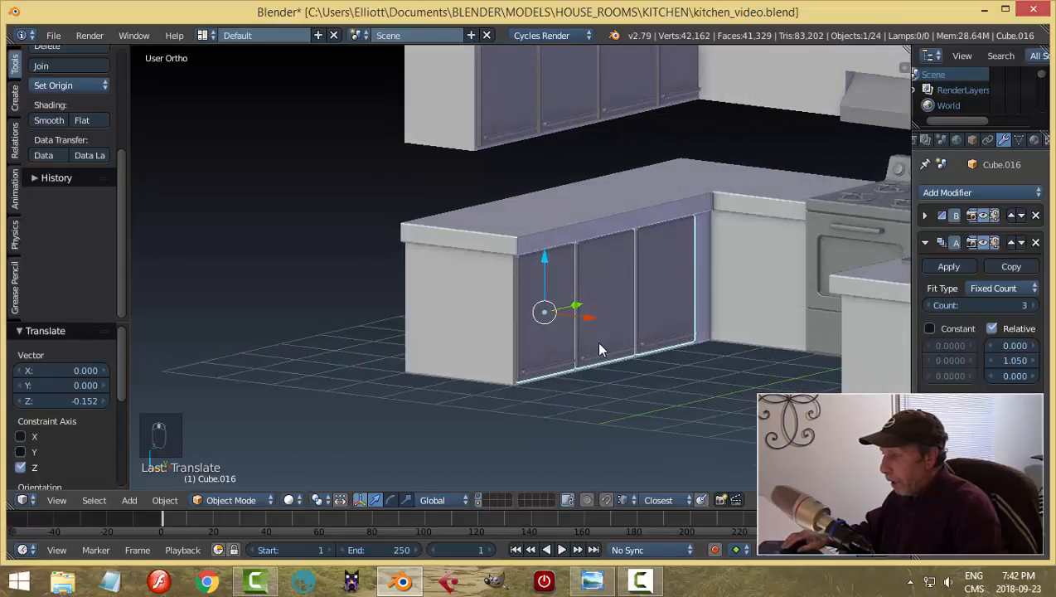
type("rx")
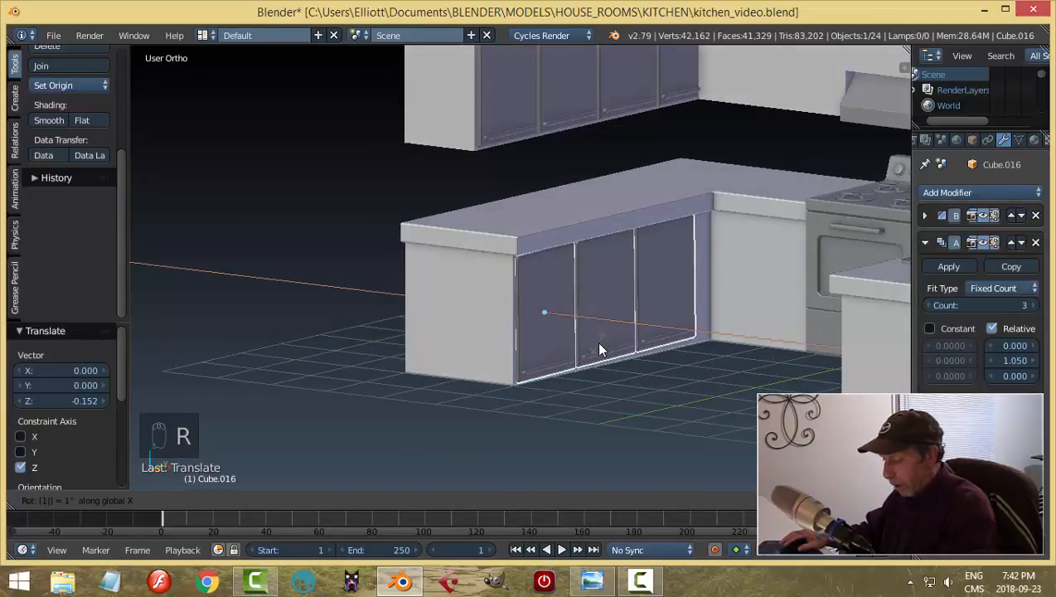
type("180")
key("Return")
key("g")
key("x")
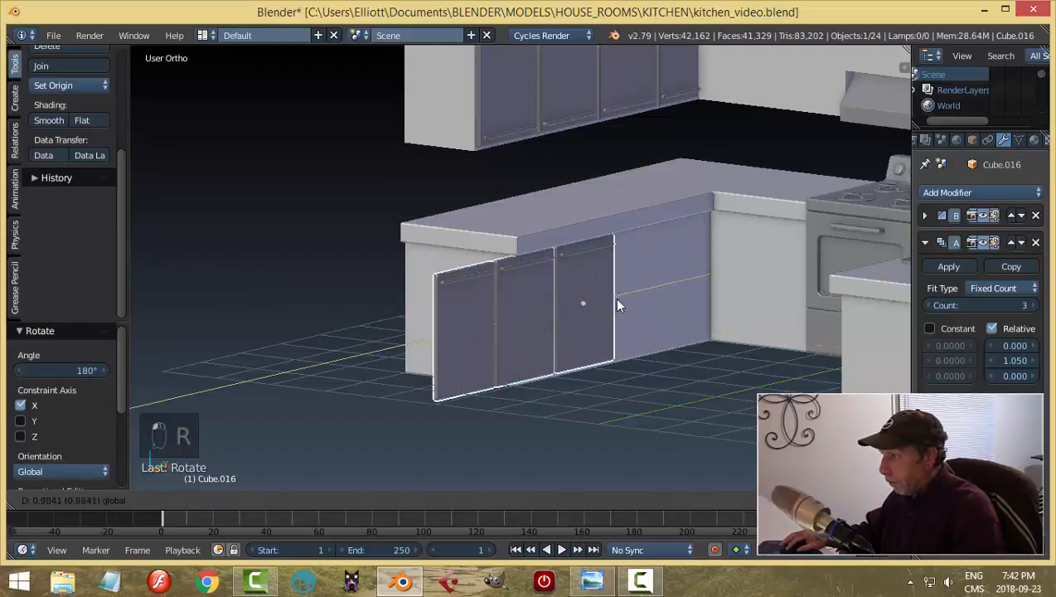
left_click(700, 295)
Step: Adjust the base door array slightly along X so it sits on the cabinet's front face, and deselect it
middle_click_drag(700, 294, 737, 289)
scroll(620, 341, "up", 3)
scroll(620, 342, "down", 1)
key("g")
key("x")
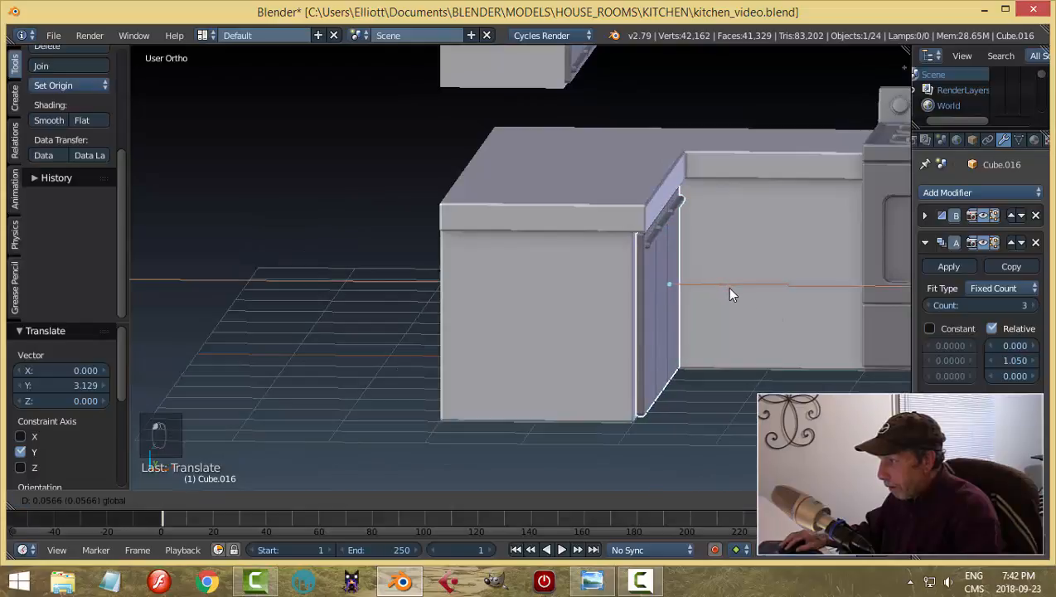
left_click(725, 289)
key("a")
Step: Shift the base door array slightly along Y toward the cabinet corner and save the file, overwriting the existing version
scroll(745, 303, "down", 2)
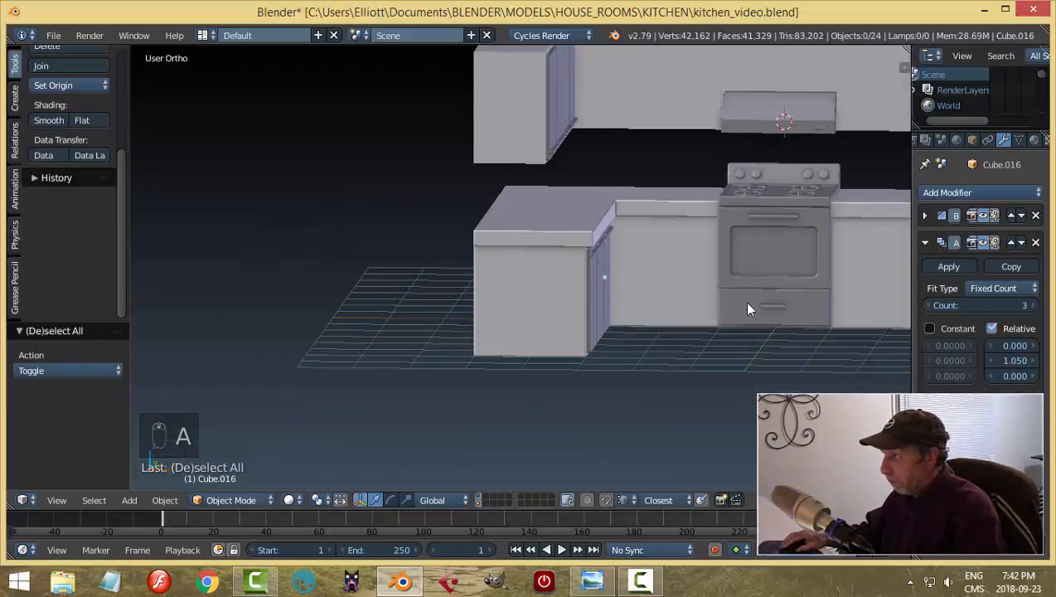
middle_click_drag(747, 309, 639, 250)
middle_click_drag(645, 301, 588, 295)
right_click(615, 302)
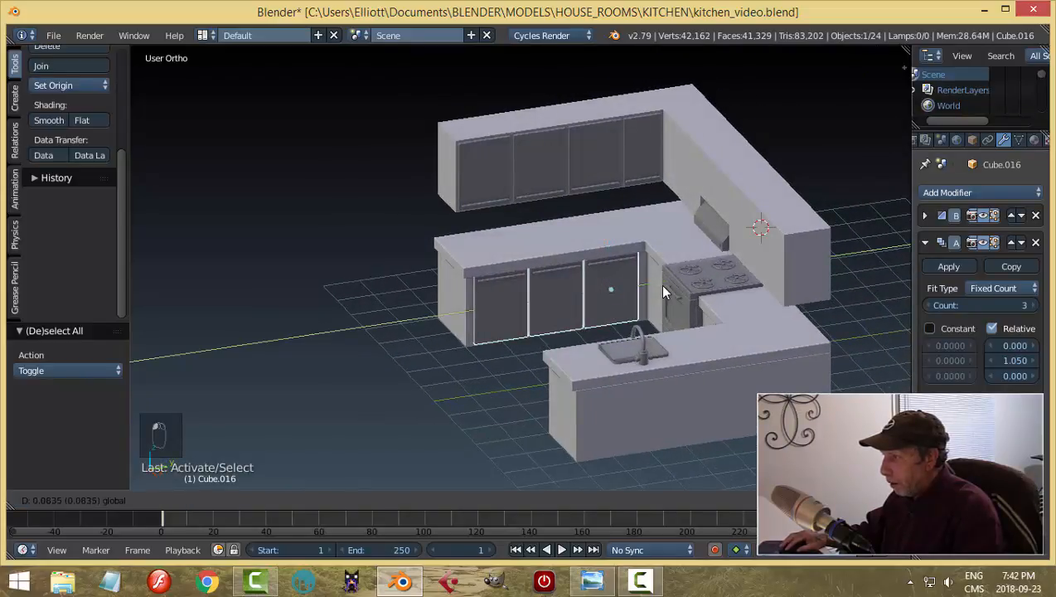
left_click(659, 285)
key("a")
middle_click_drag(623, 294, 546, 371)
key("ctrl+s")
left_click(657, 281)
Step: Duplicate the base cabinet's three-door array and rotate the copy 180° about Z
scroll(630, 336, "up", 3)
right_click(545, 371)
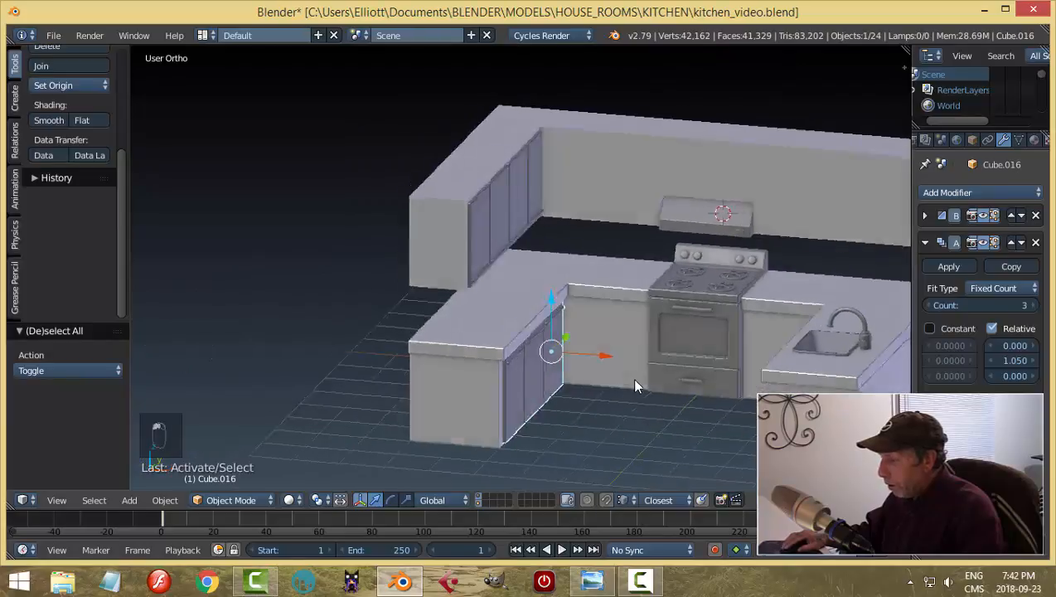
key("shift+d")
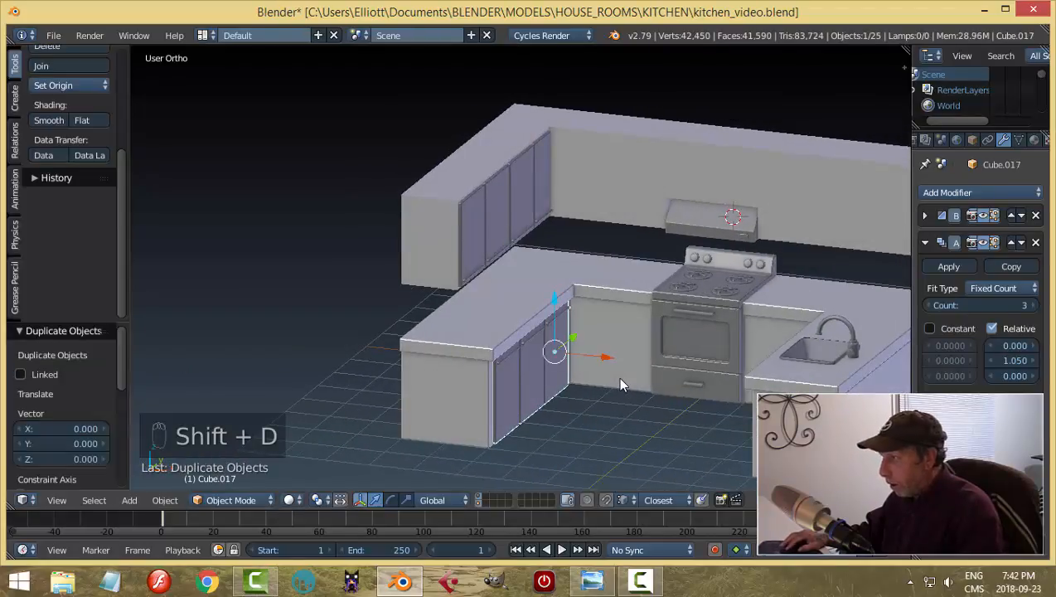
type("rz180")
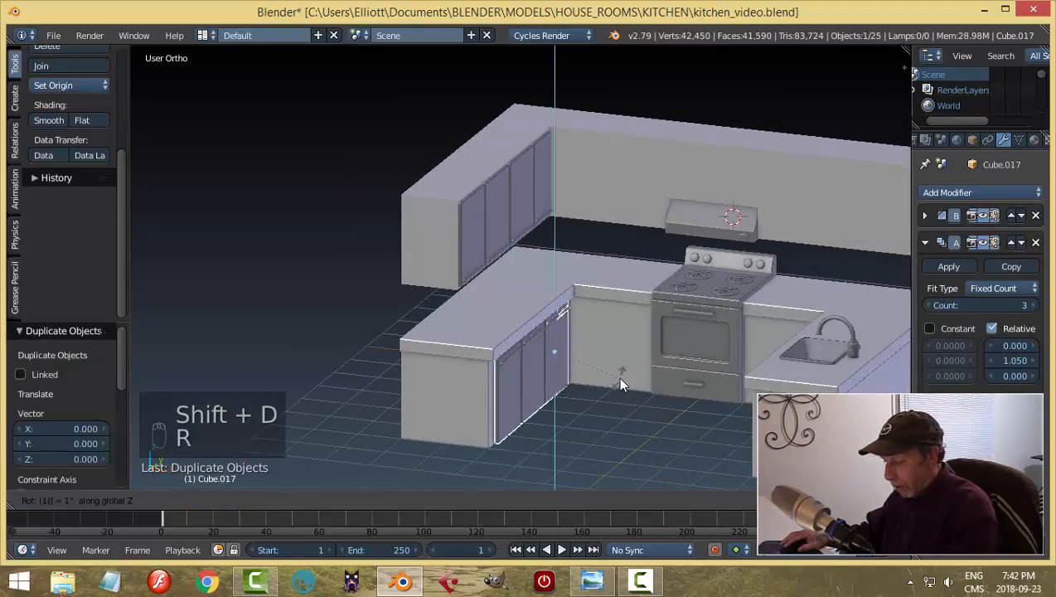
key("Return")
Step: Move the rotated door array along X to the sink cabinet's inner face and -2.910 along Y
left_click_drag(604, 357, 796, 419)
middle_click_drag(681, 308, 763, 316)
left_click_drag(761, 314, 810, 293)
left_click_drag(745, 291, 770, 362)
Step: Fine-tune the sink cabinet's door array by moving it -0.008 along X and -0.096 along Y, and deselect it
key("KP_Decimal")
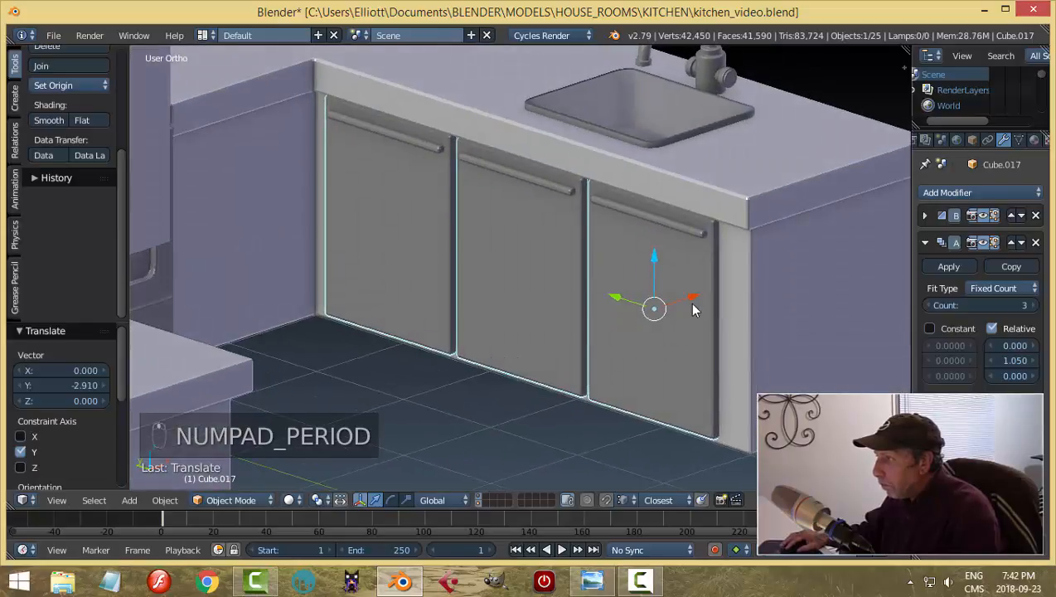
left_click(688, 298)
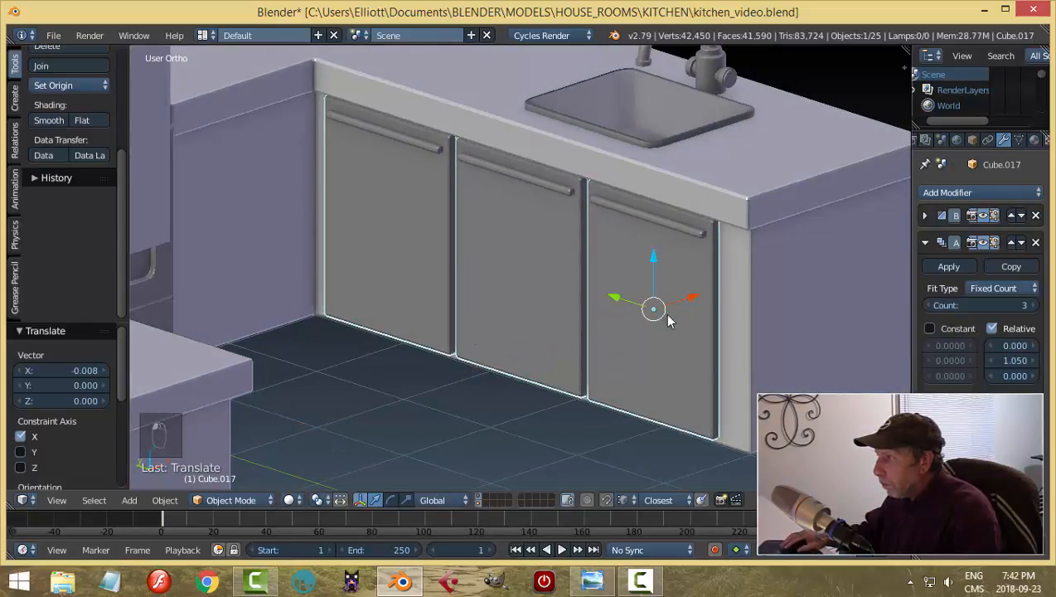
middle_click_drag(667, 315, 698, 312)
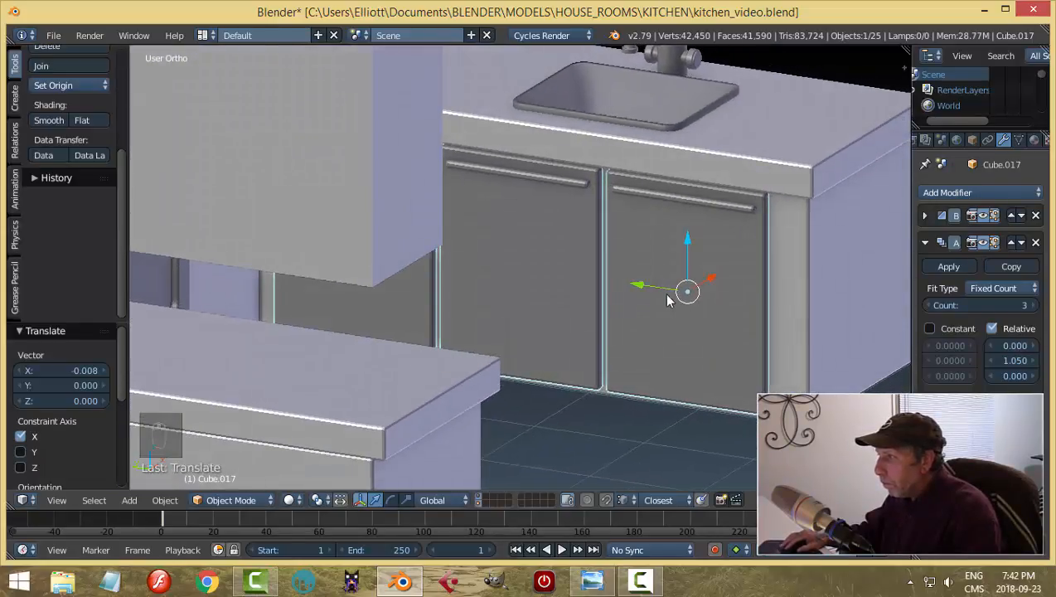
key("g")
key("x")
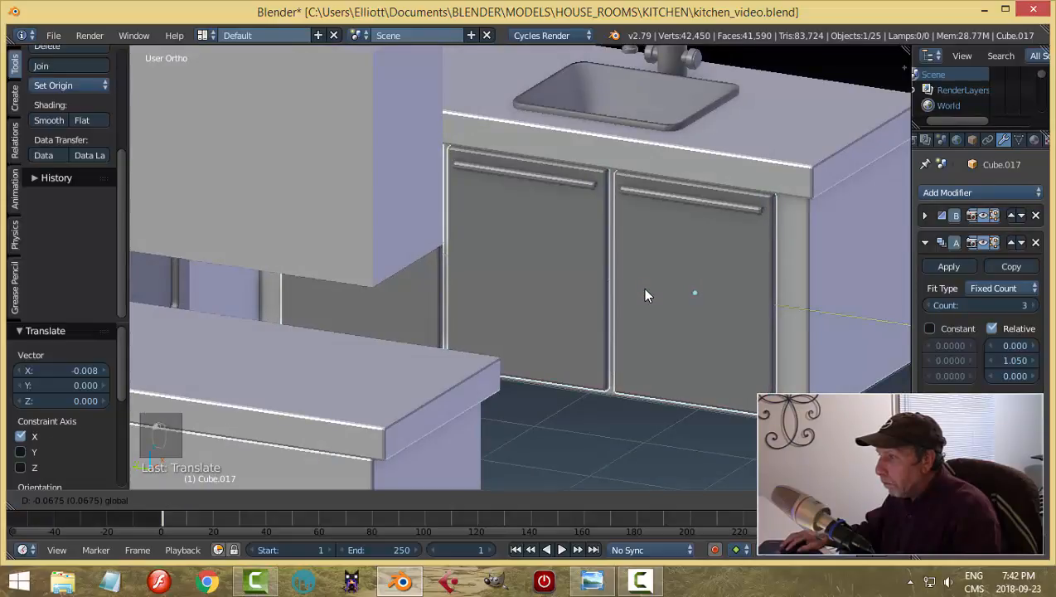
key("y")
left_click(647, 292)
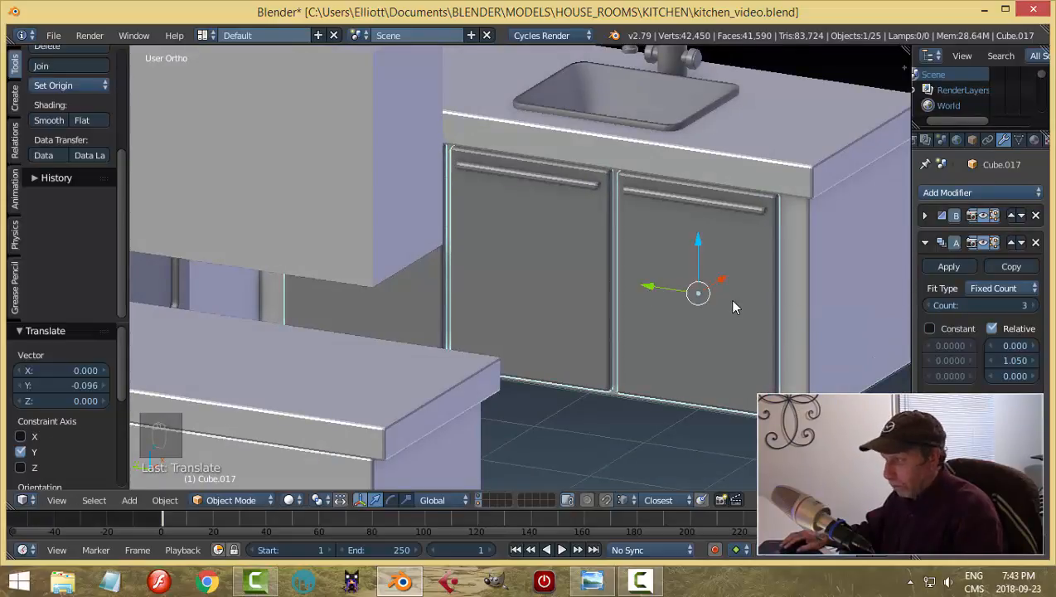
key("a")
Step: Duplicate the three-door array of the base cabinet opposite the sink and rotate the copy -90° about Z
scroll(785, 299, "down", 4)
middle_click_drag(785, 299, 525, 272)
scroll(642, 276, "down", 4)
scroll(478, 290, "up", 3)
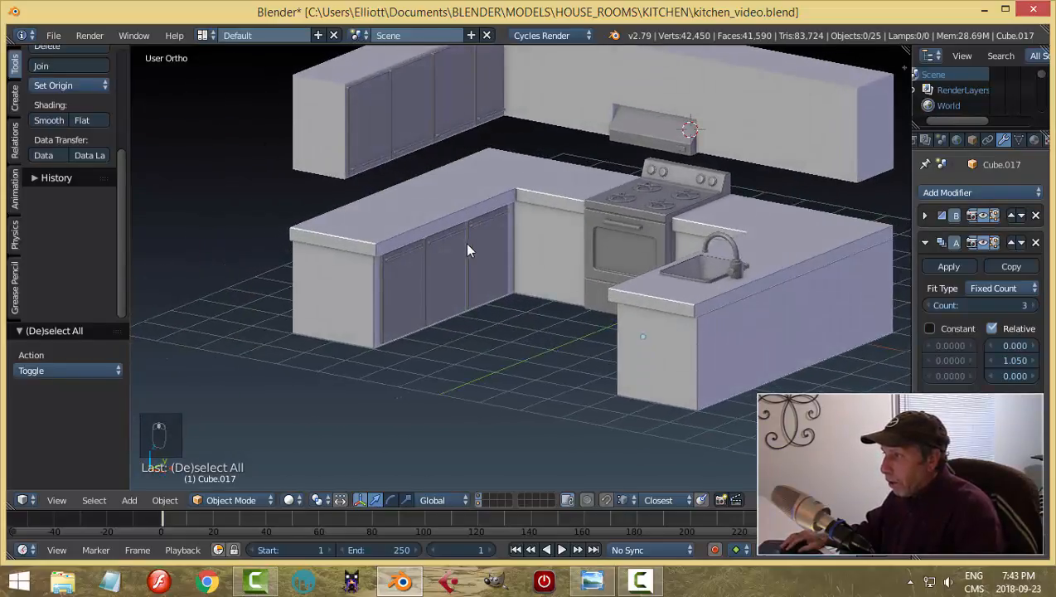
key("shift+d")
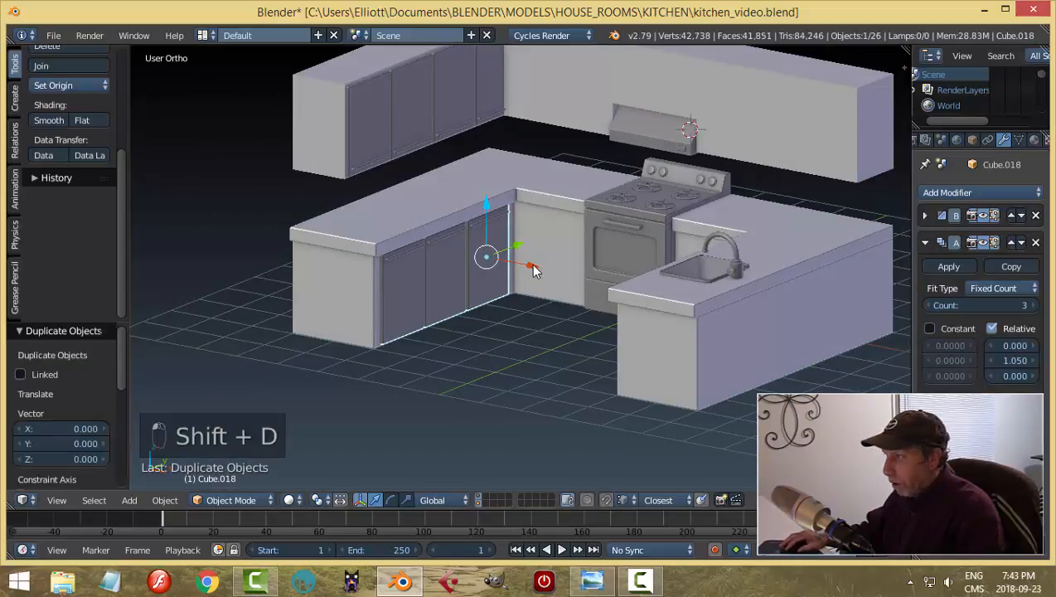
type("rz")
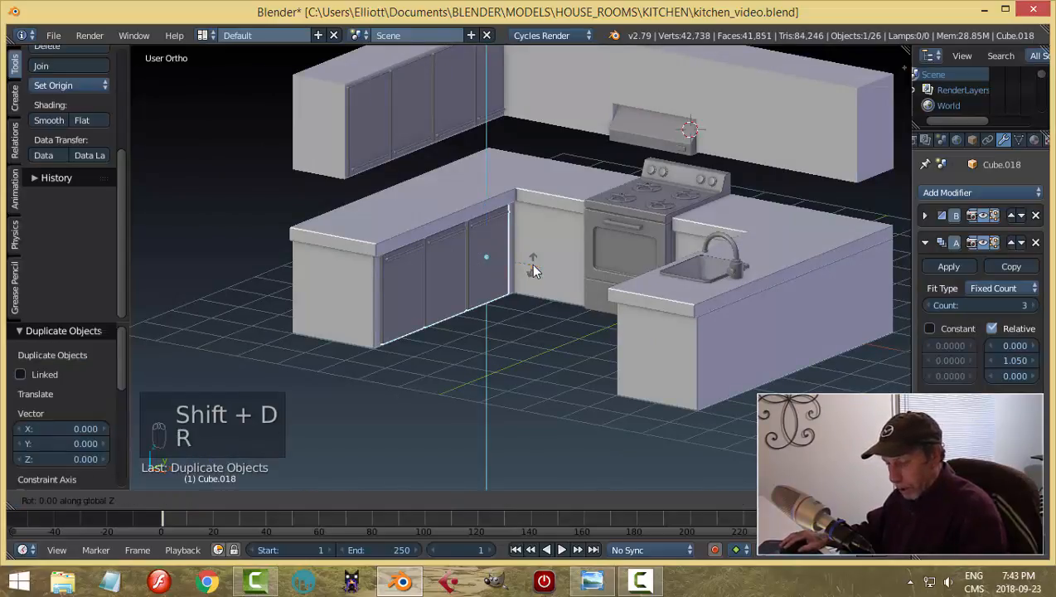
type("90-")
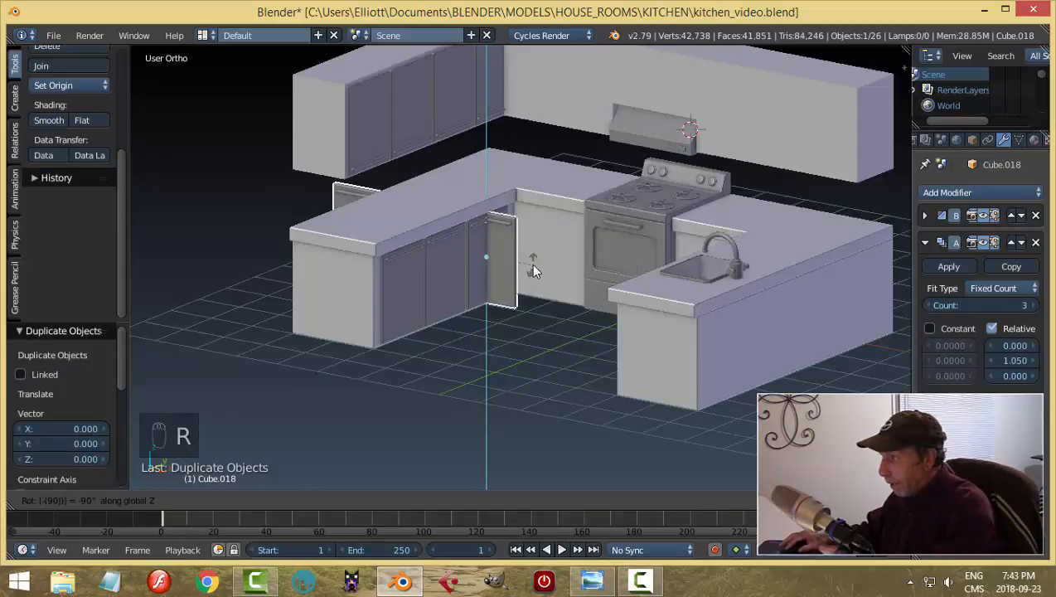
key("Return")
Step: Move the rotated door array 1.023 along Y to the stove-side cabinet front and about 3.82 along X
key("g")
key("y")
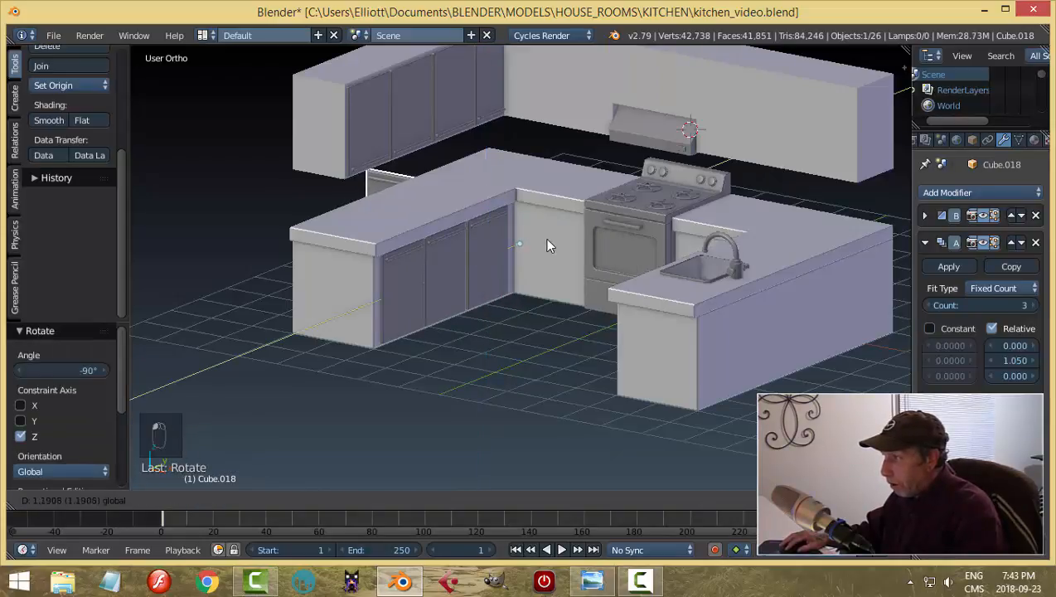
left_click(542, 241)
key("g")
key("x")
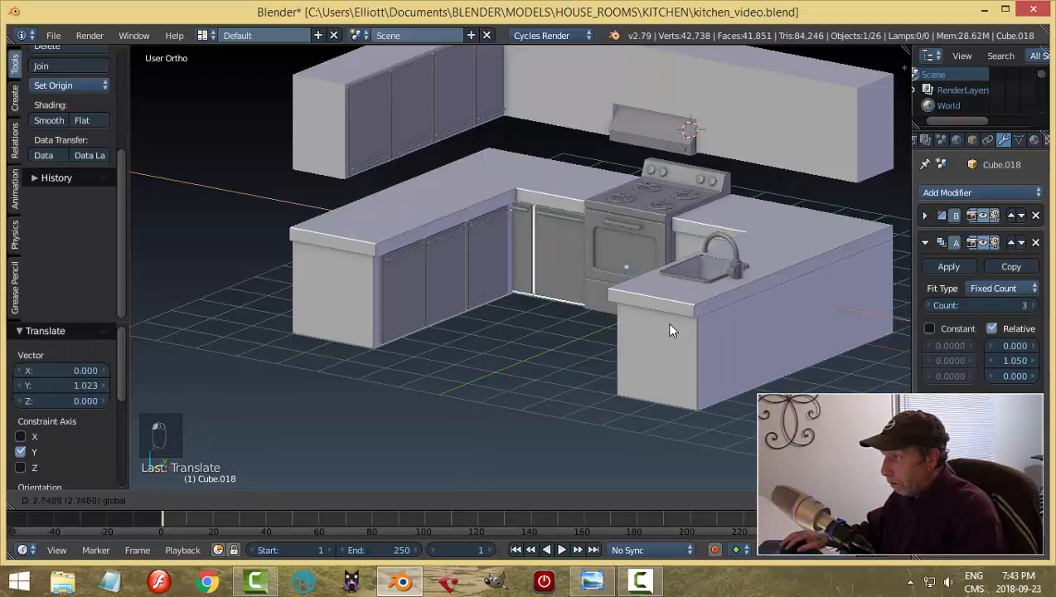
right_click(697, 338)
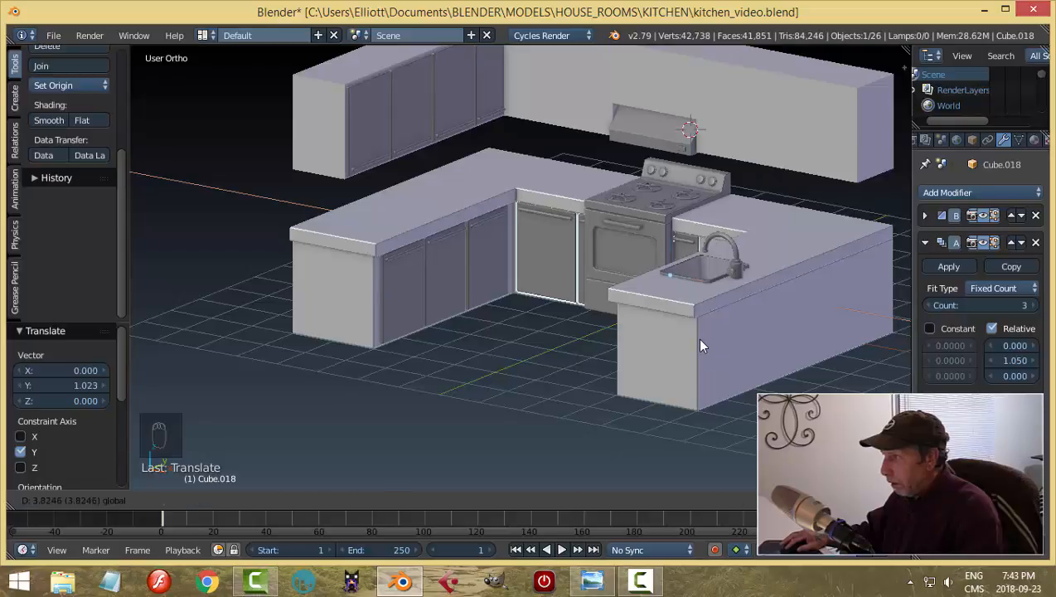
Step: Remove the copy's Array modifier and move the single door -2.955 along X between the cabinet corner and the stove
left_click(1035, 242)
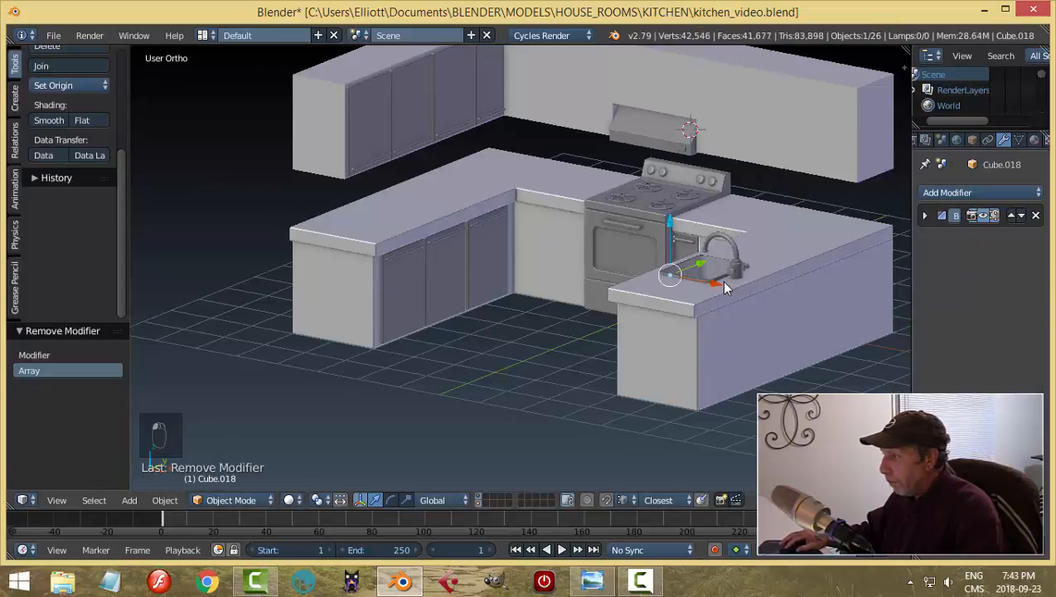
key("g")
key("x")
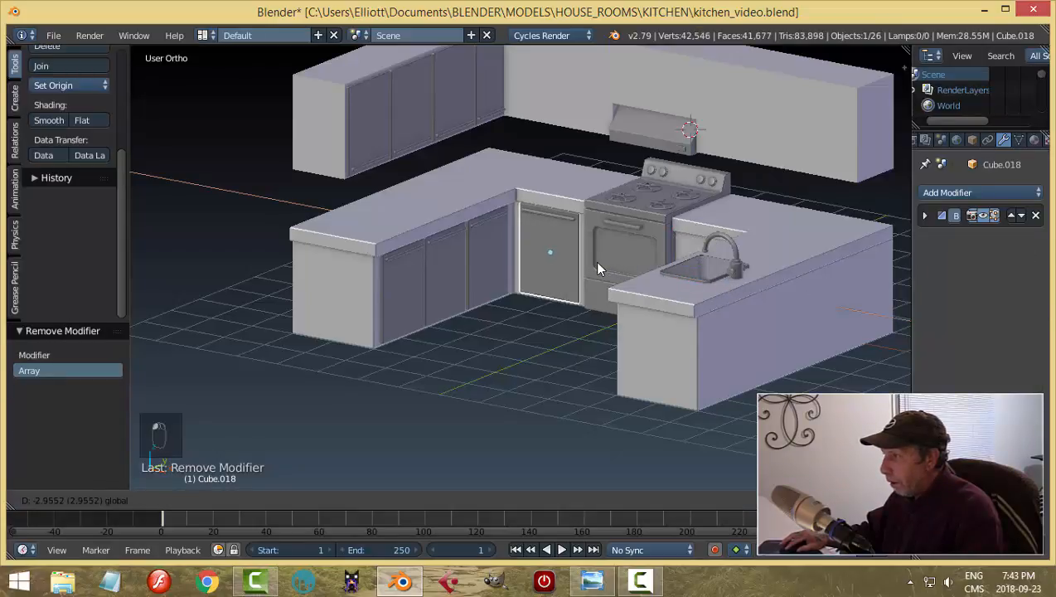
left_click(594, 261)
Step: Set the single door's origin to its geometry, shift the door about -0.06 along Y against the cabinet front, and deselect it
left_click(53, 85)
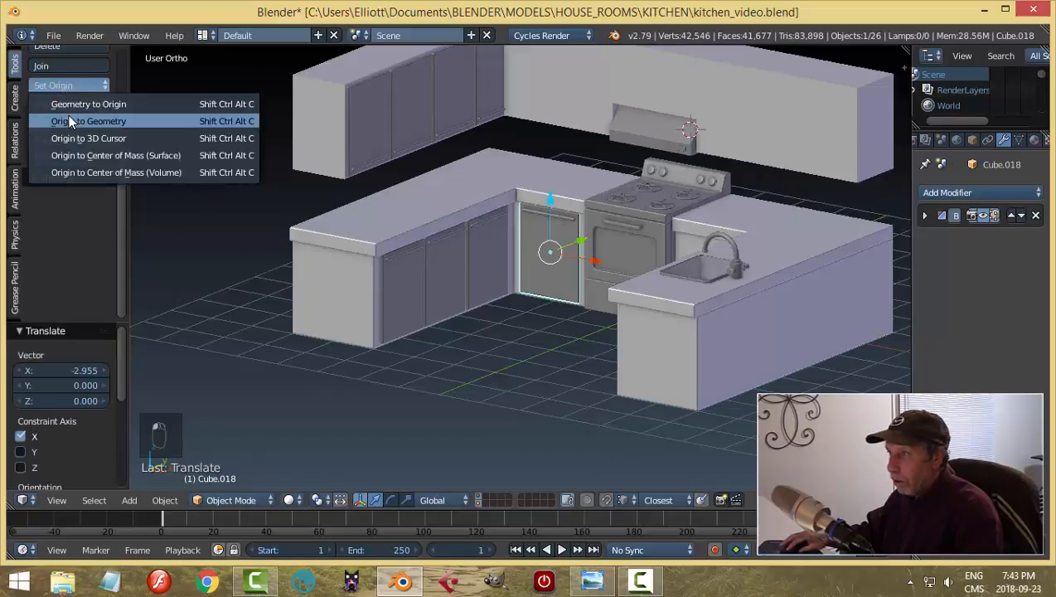
left_click(68, 113)
scroll(527, 263, "up", 3)
middle_click_drag(623, 263, 602, 279)
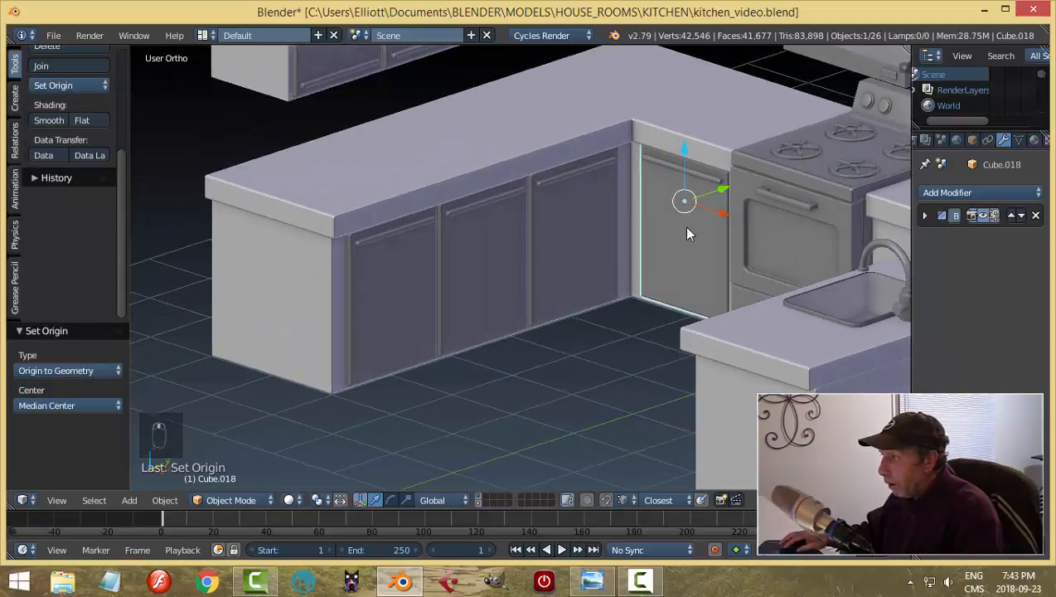
key("g")
key("x")
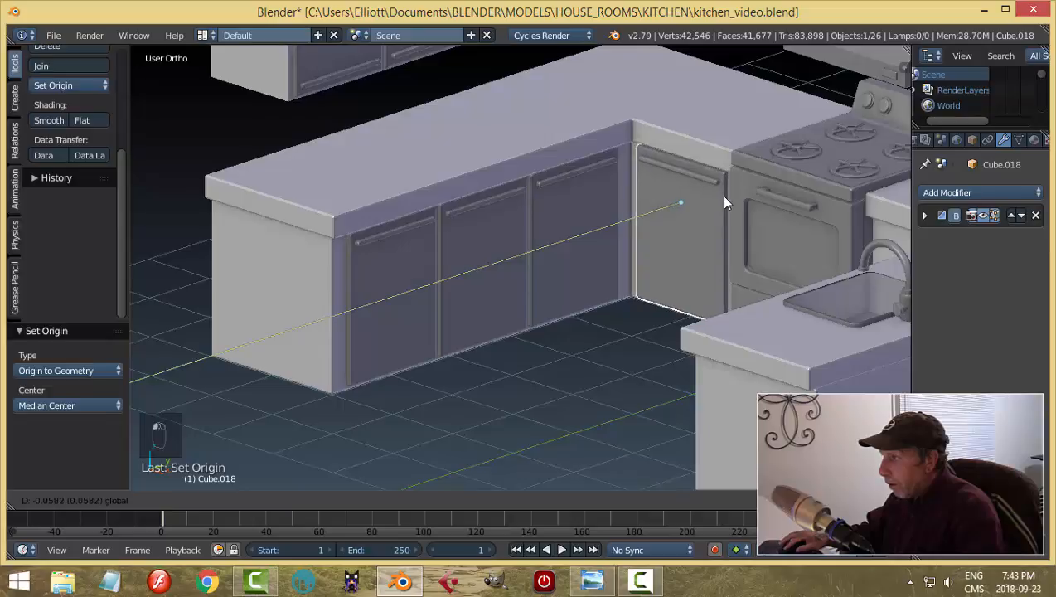
left_click(725, 196)
key("a")
middle_click_drag(648, 249, 678, 251)
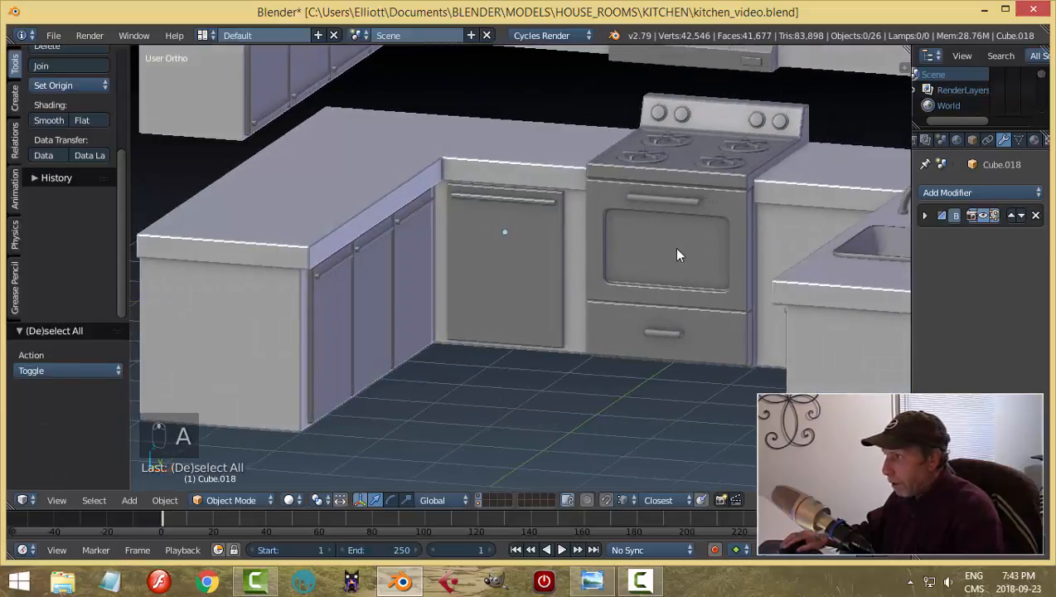
Step: Move the door between the cabinet corner and the stove 0.074 along X
right_click(540, 266)
middle_click_drag(540, 271, 571, 300)
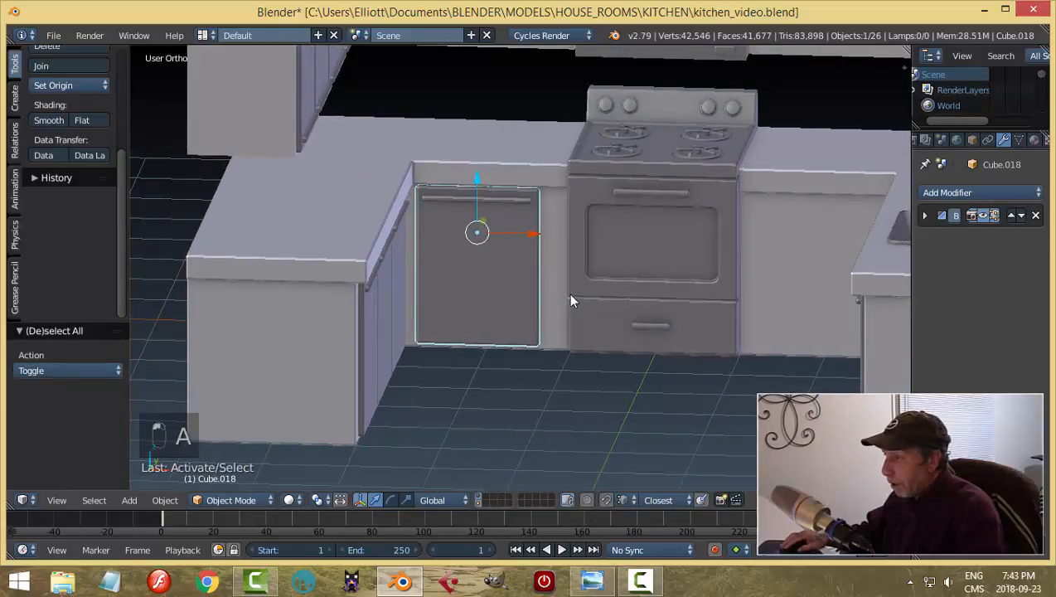
left_click_drag(536, 241, 540, 237)
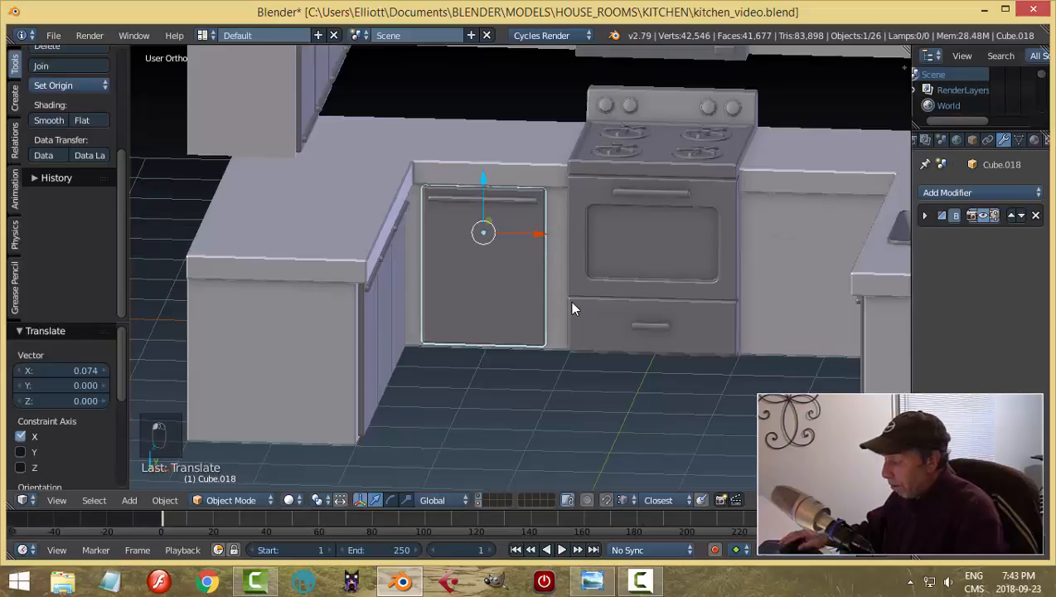
Step: In Edit Mode, scale the whole door mesh about 1.2 along X and move it 0.070 along X to fill the gap
key("KP_1")
scroll(571, 315, "up", 5)
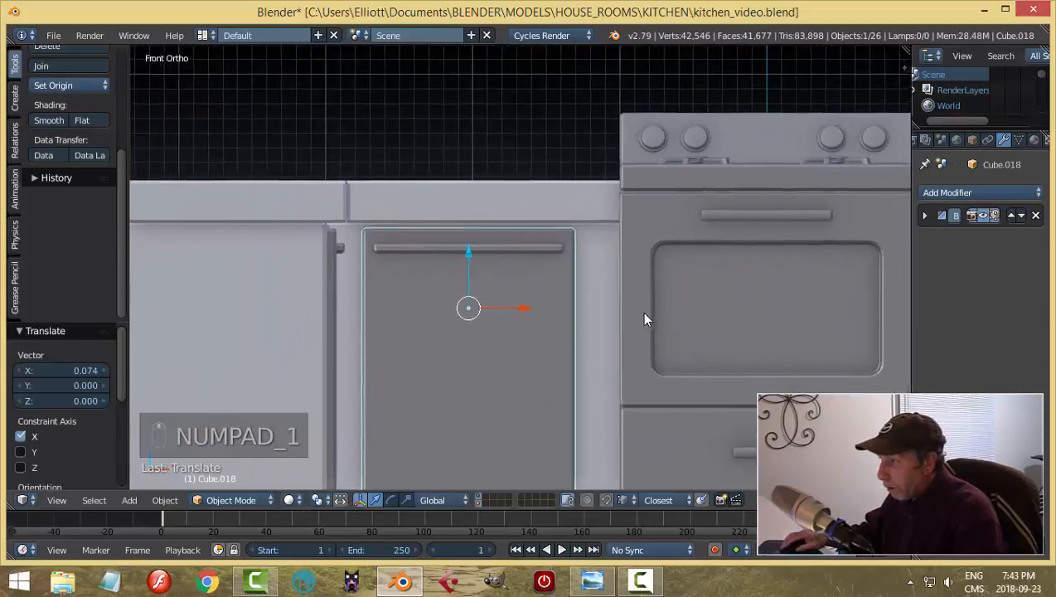
key("Tab")
key("a")
key("a")
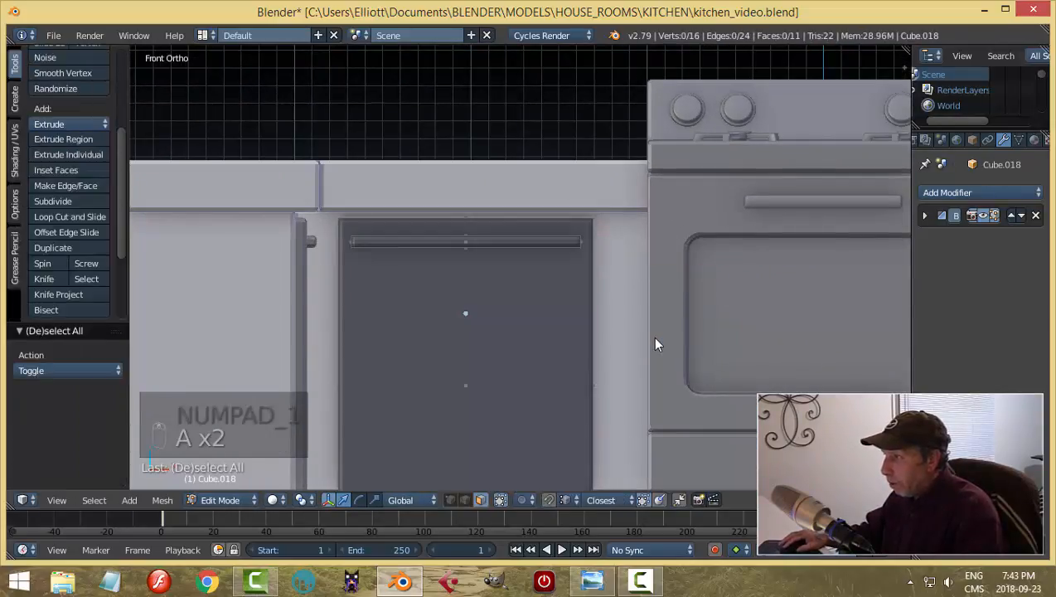
key("a")
key("a")
key("s")
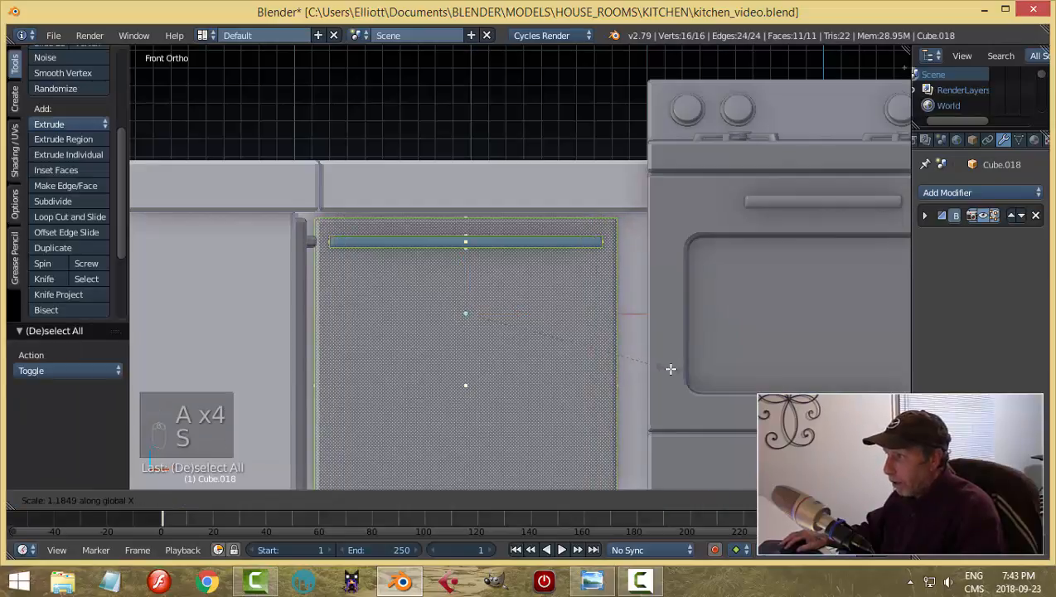
left_click(675, 372)
left_click_drag(521, 315, 535, 319)
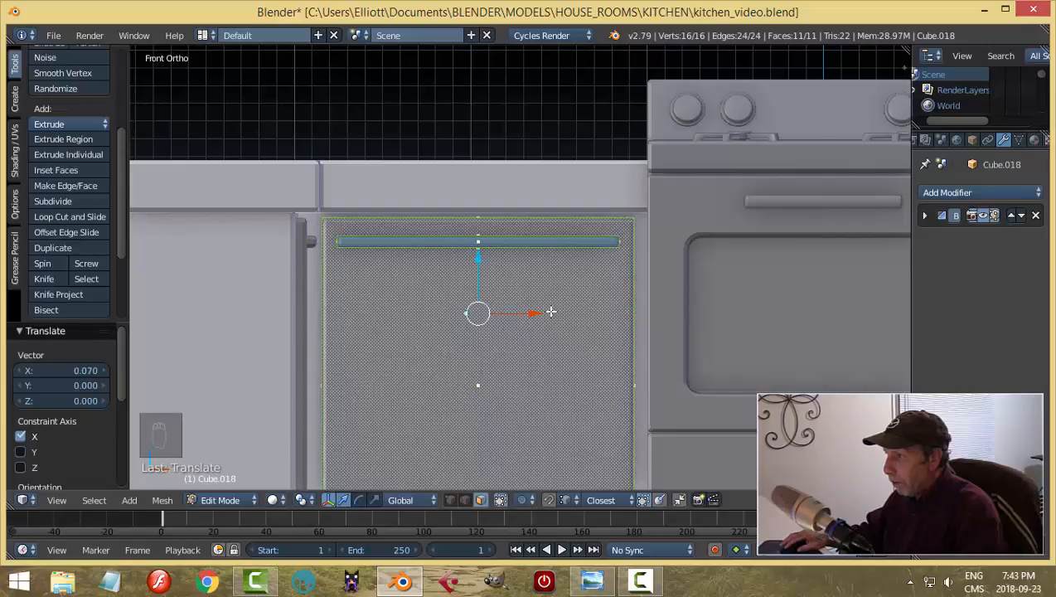
scroll(553, 310, "down", 3)
mouse_move(567, 291)
middle_mouse_down()
mouse_move(547, 307)
mouse_move(548, 299)
mouse_move(573, 301)
middle_mouse_up()
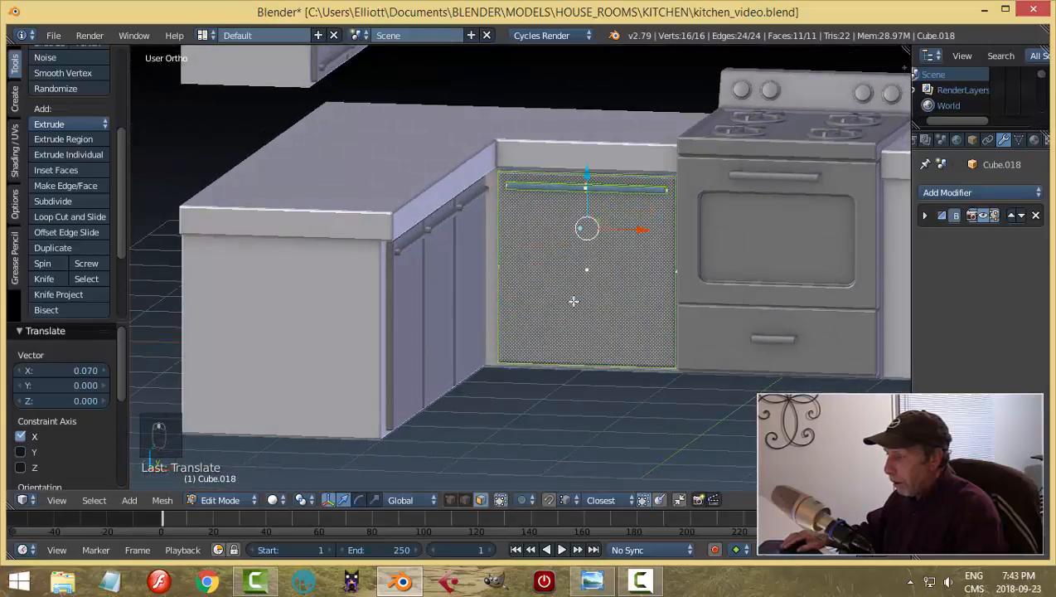
Step: In front wireframe view, raise the door's bottom edge to leave a shallow drawer front about a quarter of the door's height
key("KP_1")
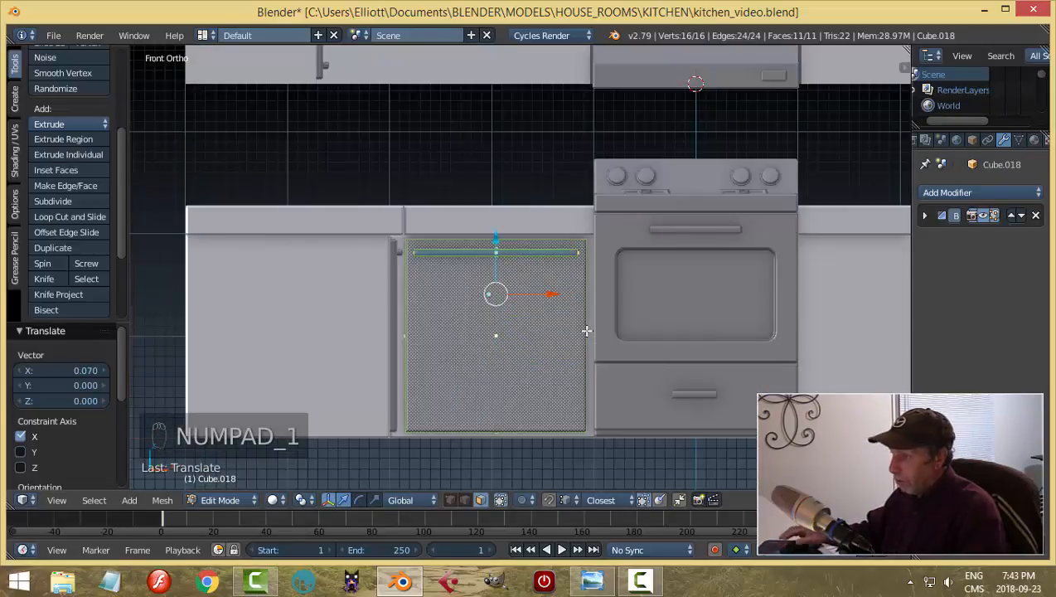
key("z")
left_click(680, 332)
key("a")
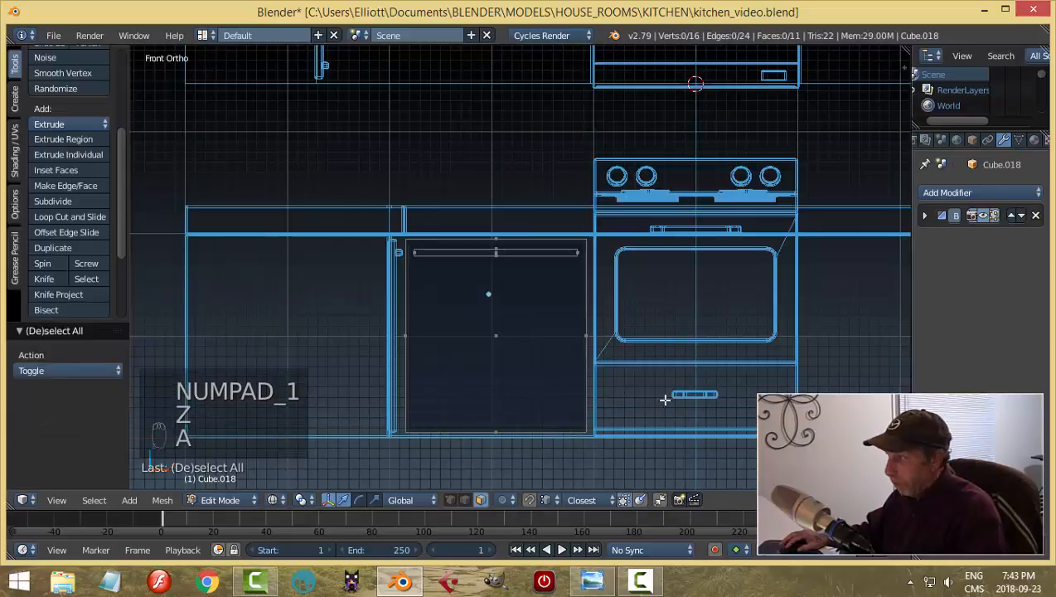
key("b")
left_click_drag(661, 467, 367, 394)
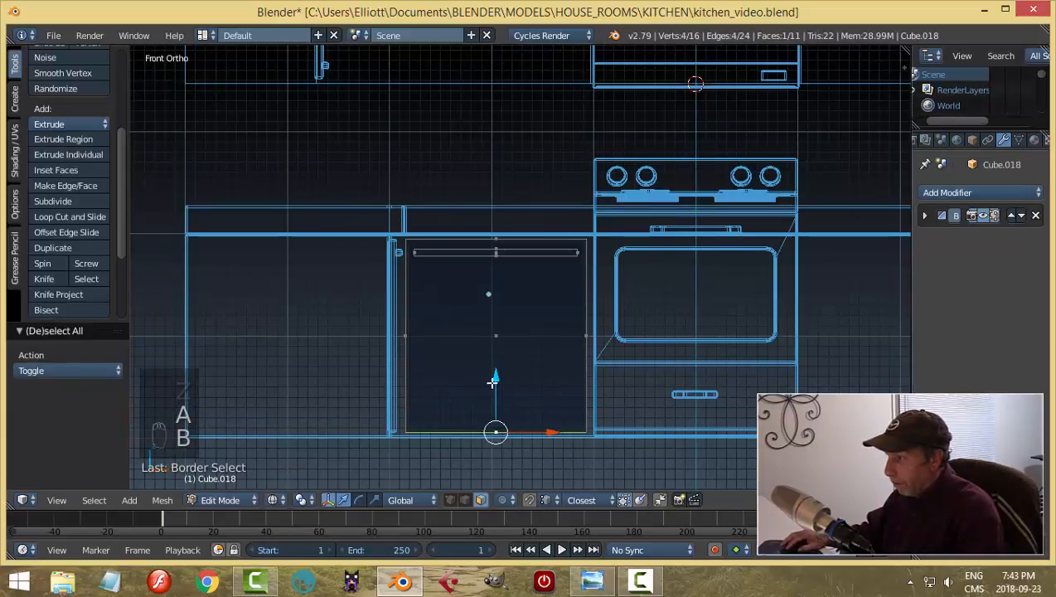
left_click_drag(493, 381, 504, 240)
key("a")
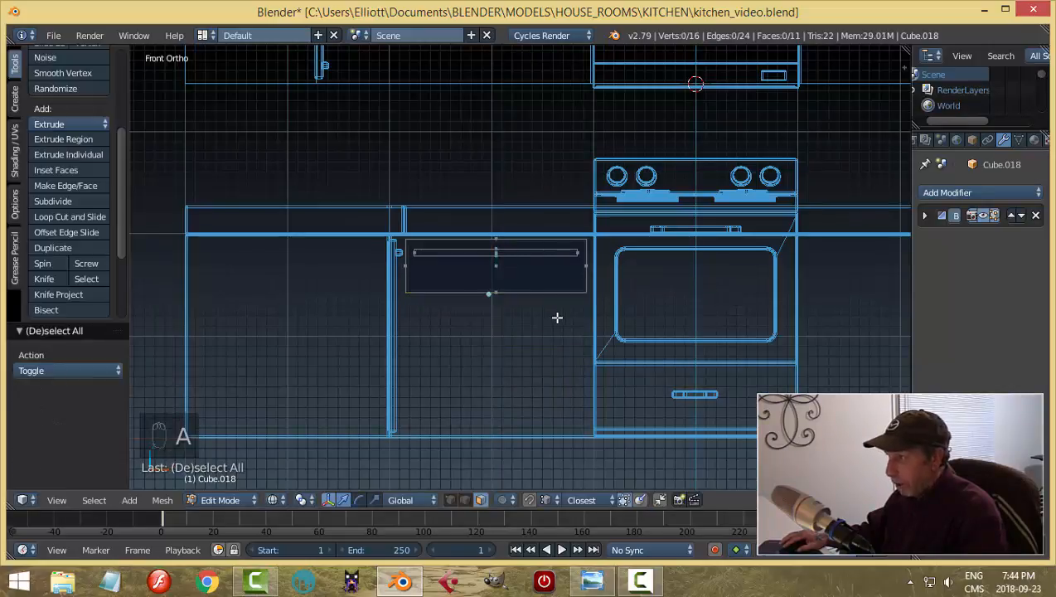
Step: Return to solid shading in Object Mode and set the drawer front's origin to its geometry
key("Tab")
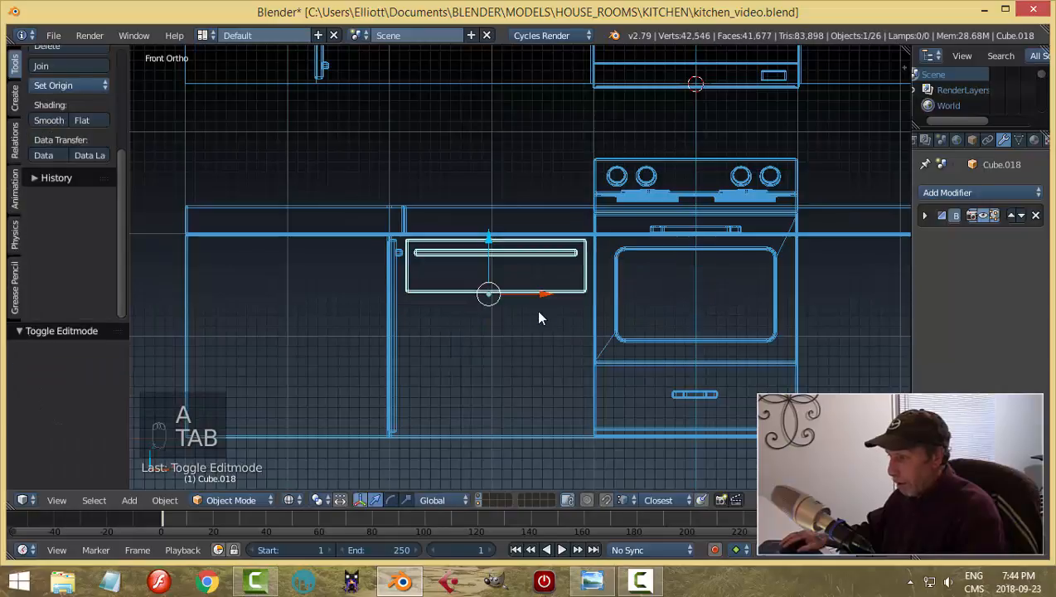
key("z")
left_click(545, 402)
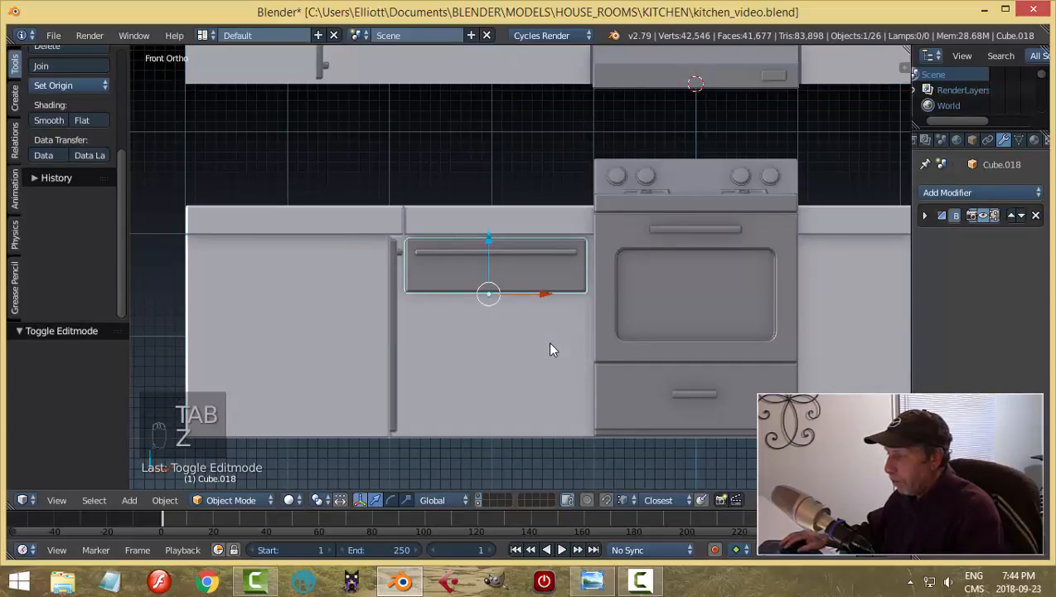
left_click(58, 85)
left_click(82, 120)
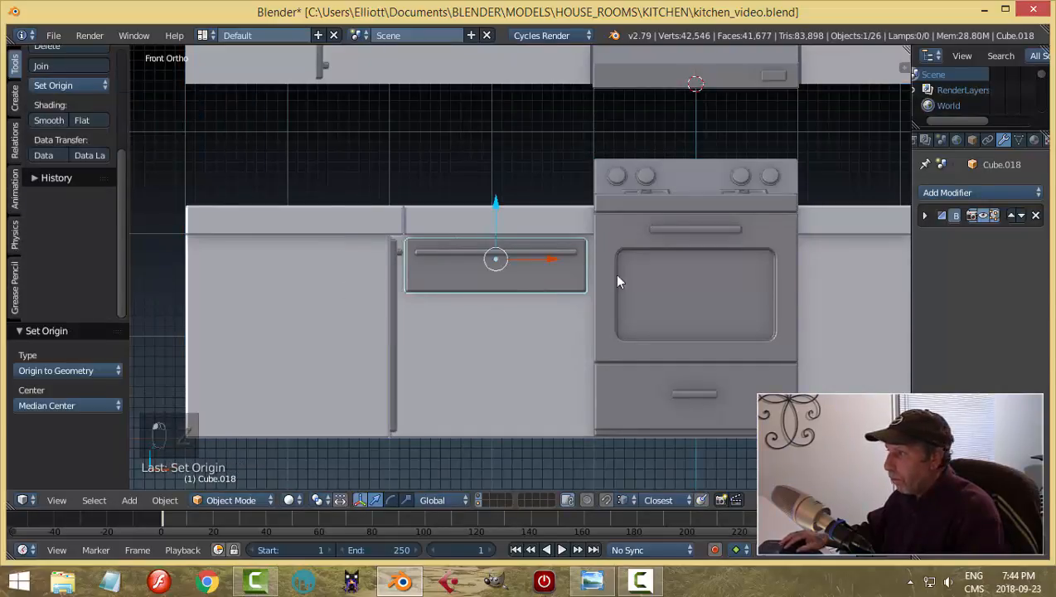
Step: Add an Array modifier to the drawer front with count 3 and relative offset X 0, Z 1.200, and deselect it
left_click(944, 192)
left_click(776, 229)
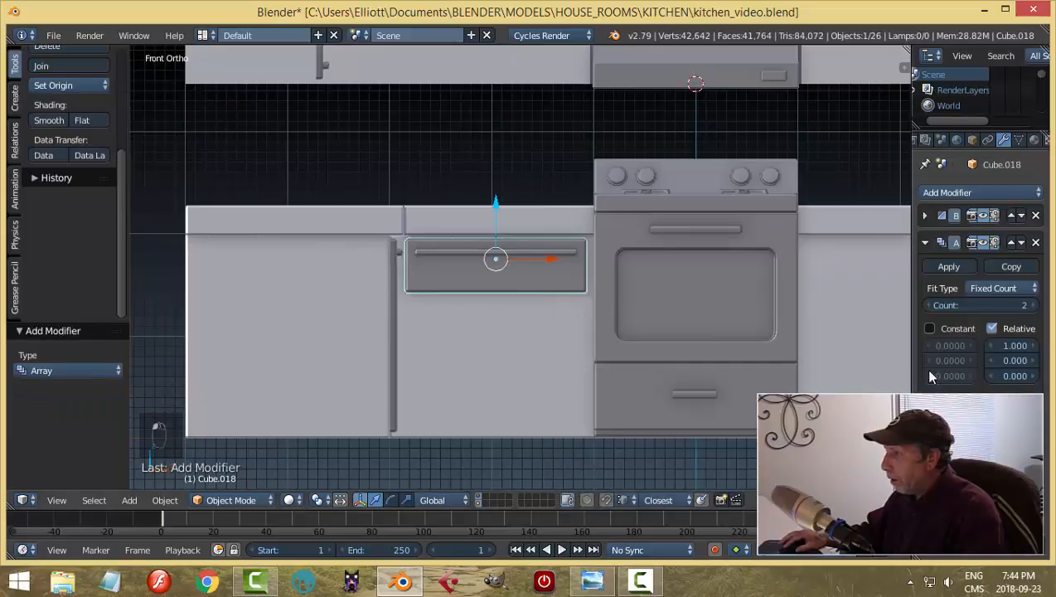
left_click_drag(1013, 377, 1034, 376)
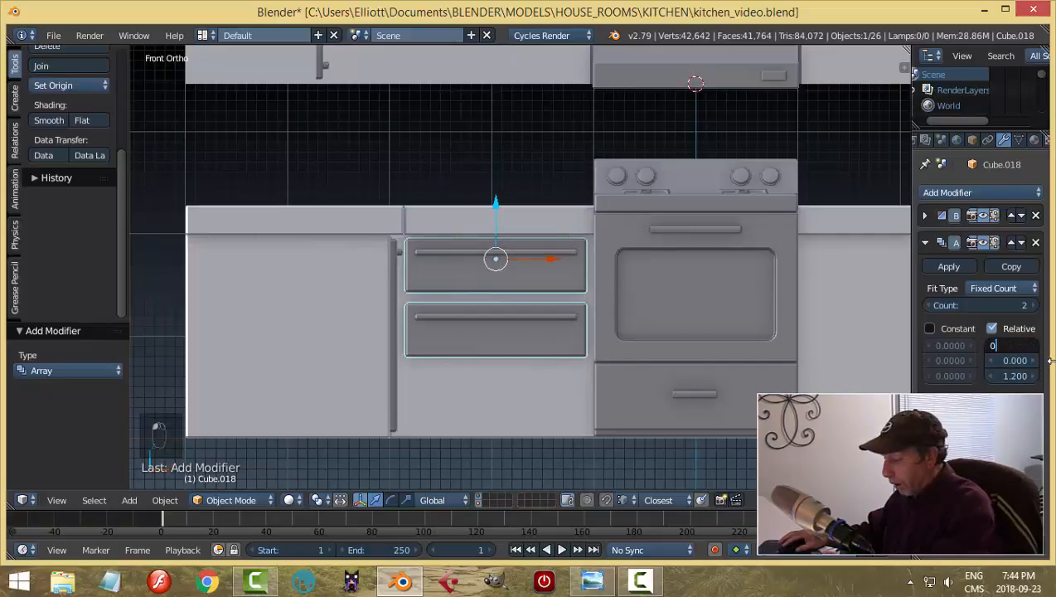
type("0")
key("Return")
left_click(1032, 305)
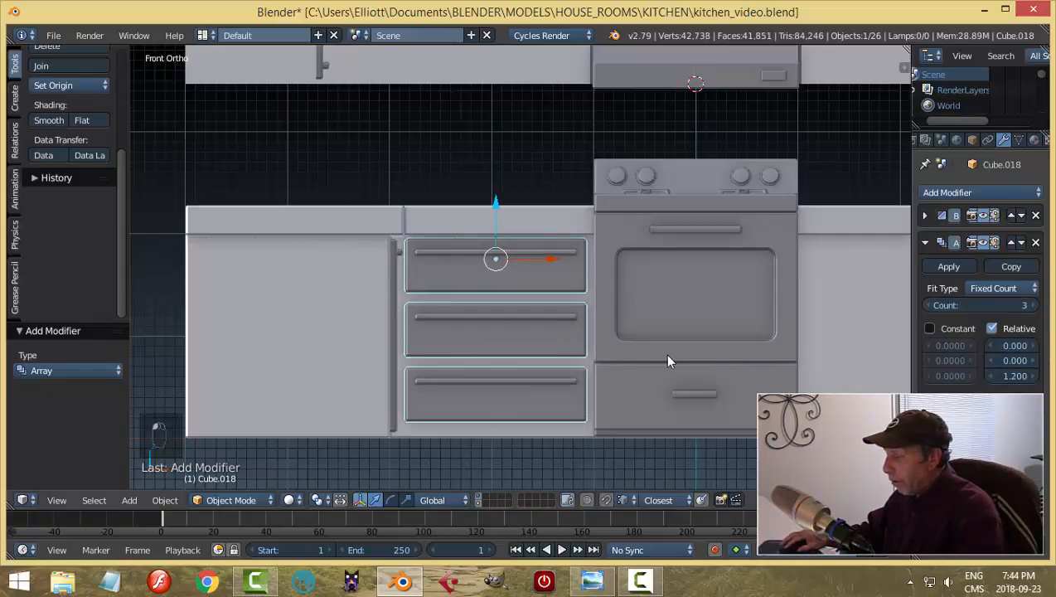
mouse_move(664, 353)
middle_mouse_down()
mouse_move(640, 358)
mouse_move(677, 365)
mouse_move(696, 333)
mouse_move(667, 359)
middle_mouse_up()
key("a")
Step: Edit the arrayed drawer front in front wireframe view and lower its bottom edge slightly to make the drawers taller
scroll(681, 355, "down", 2)
scroll(648, 359, "up", 2)
right_click(624, 293)
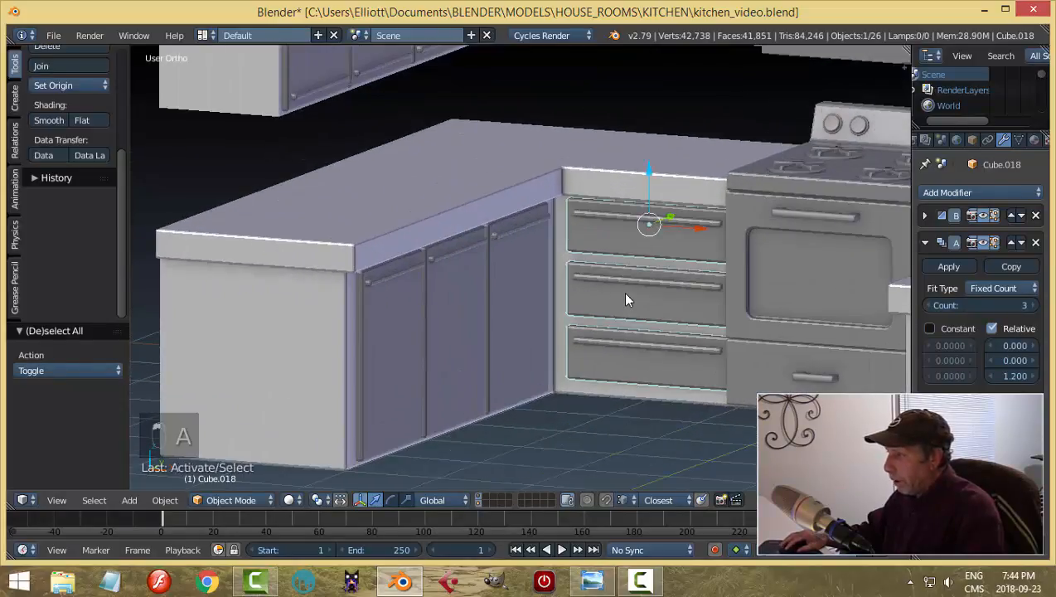
middle_click_drag(702, 321, 716, 326)
key("KP_1")
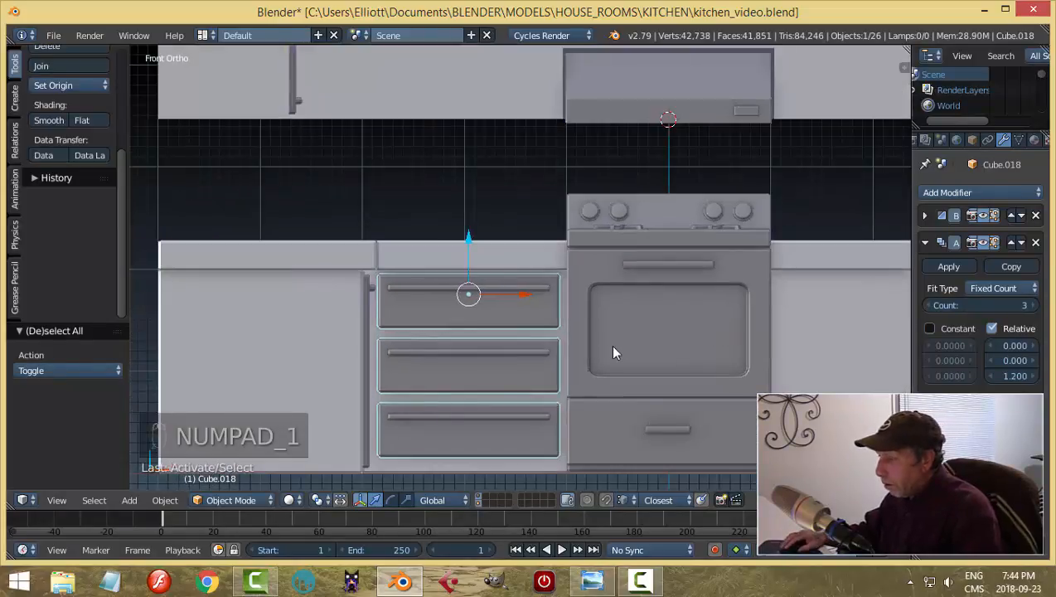
middle_click_drag(613, 351, 661, 259, "shift")
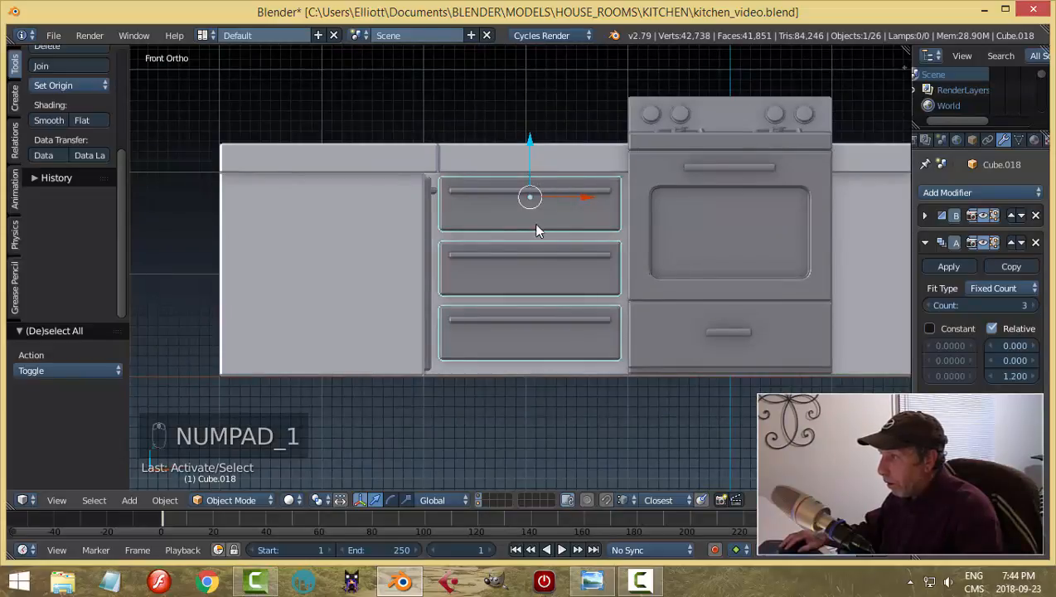
key("Tab")
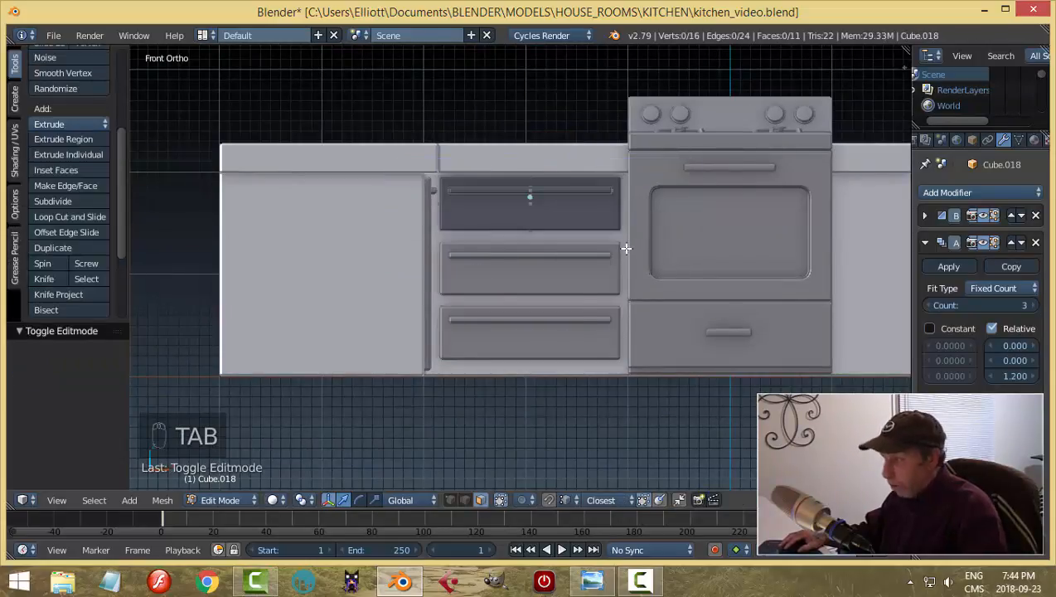
key("z")
left_click(719, 247)
key("b")
left_click_drag(683, 258, 419, 219)
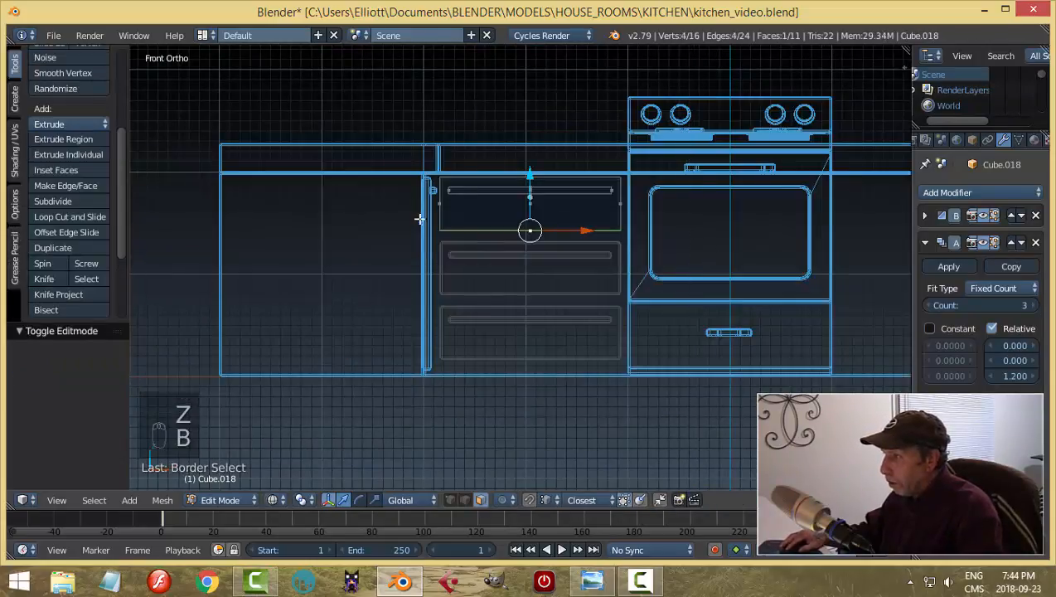
left_click_drag(530, 177, 530, 180)
key("a")
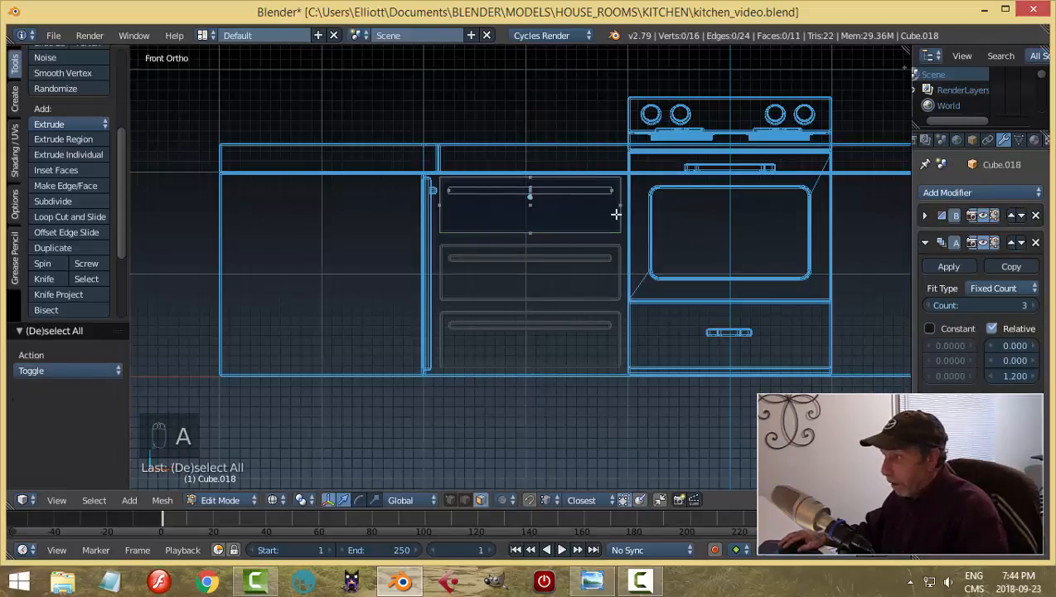
Step: Return to solid Object Mode and set the drawer array's relative Z offset to 1.100
key("z")
left_click(627, 296)
key("Tab")
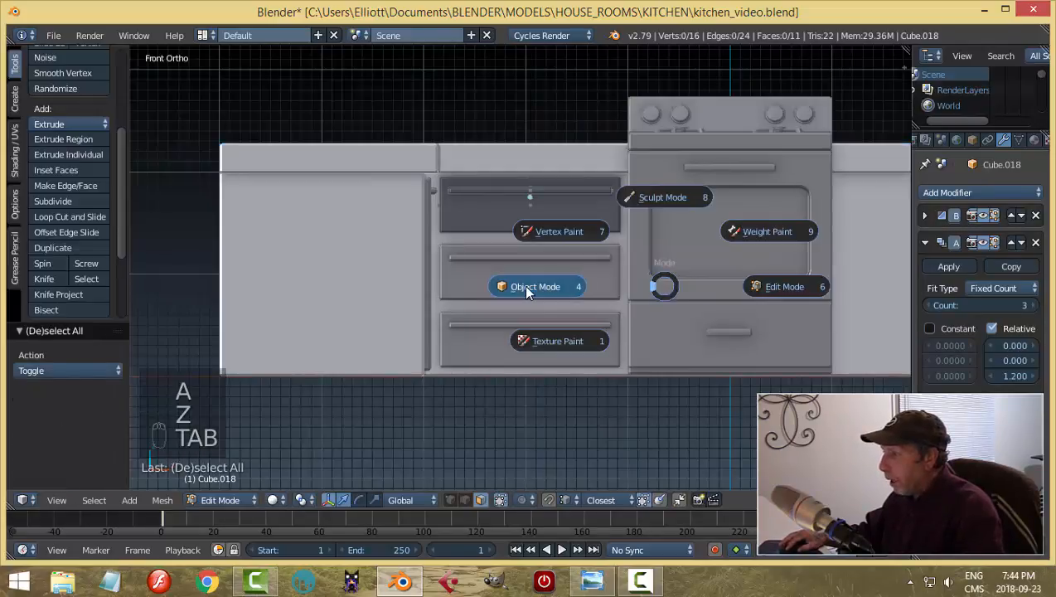
left_click(523, 286)
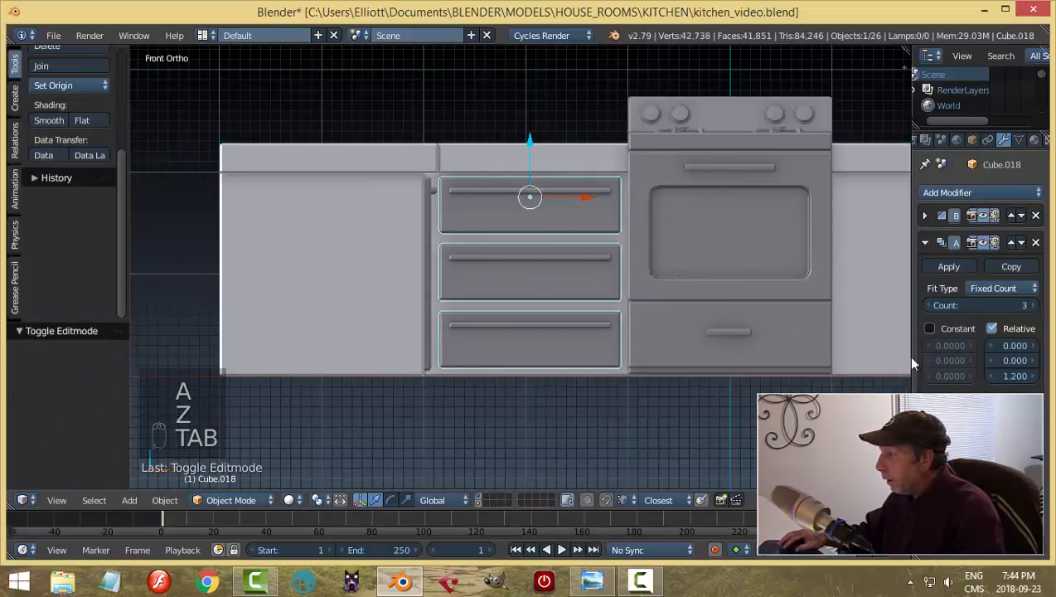
left_click(989, 376)
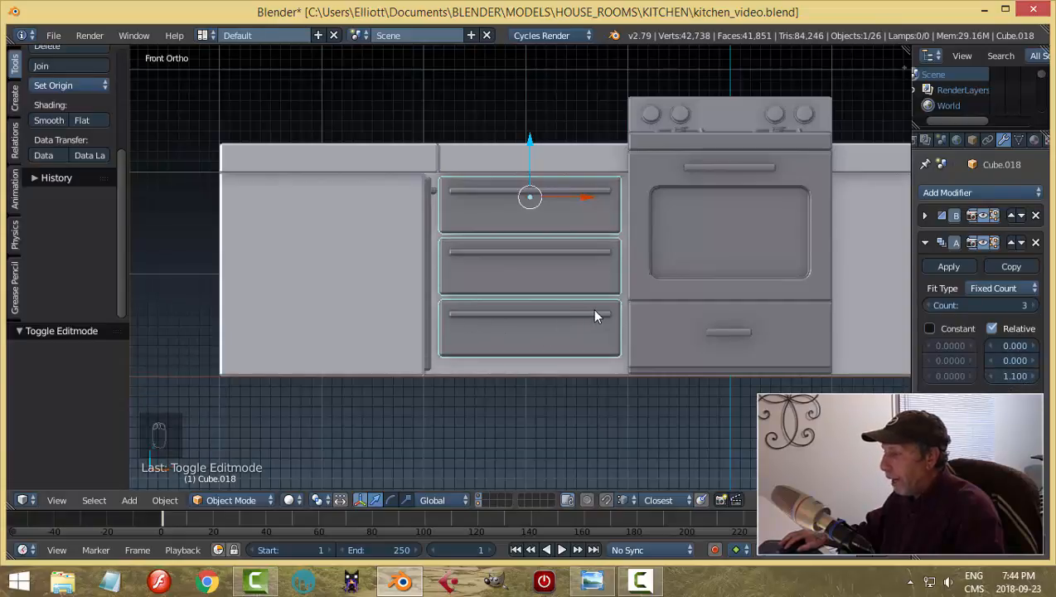
Step: Move the drawer front's bottom edge -0.038 along Z in wireframe Edit Mode and restore solid shading
key("Tab")
left_click(721, 307)
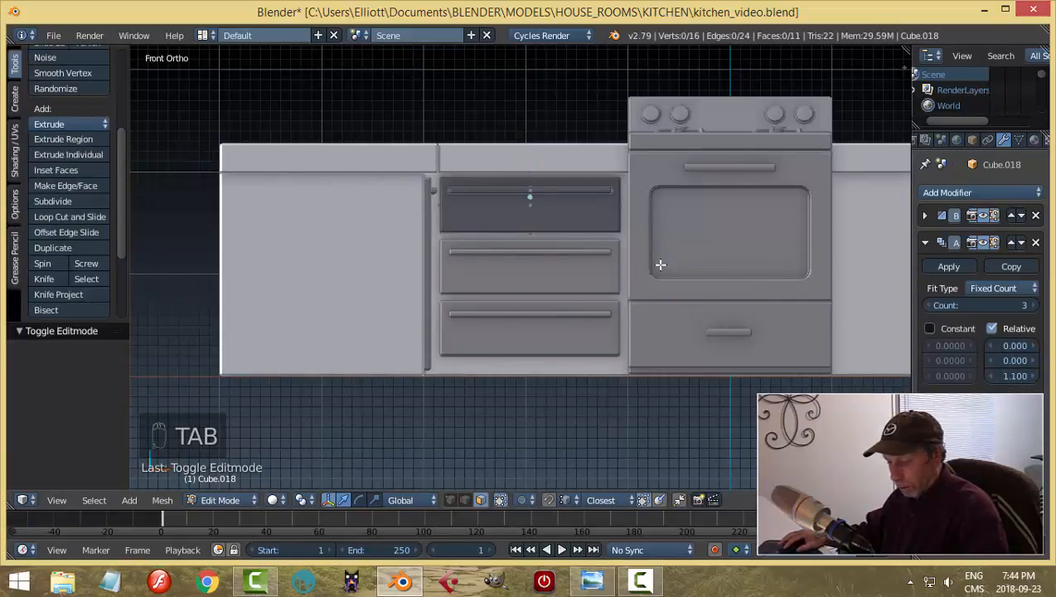
key("z")
key("z")
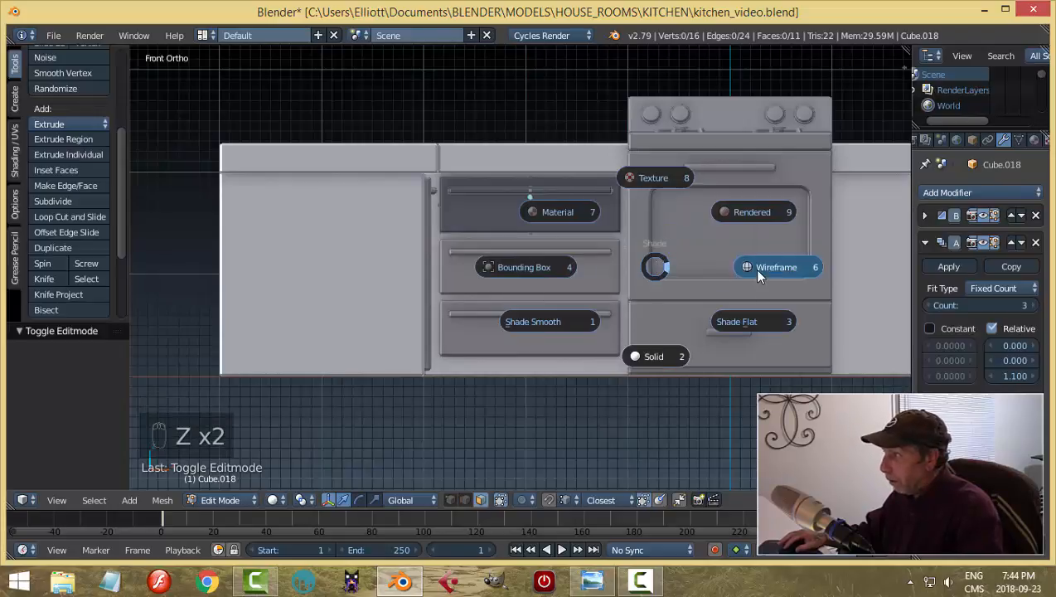
left_click(754, 268)
key("b")
left_click_drag(679, 263, 412, 217)
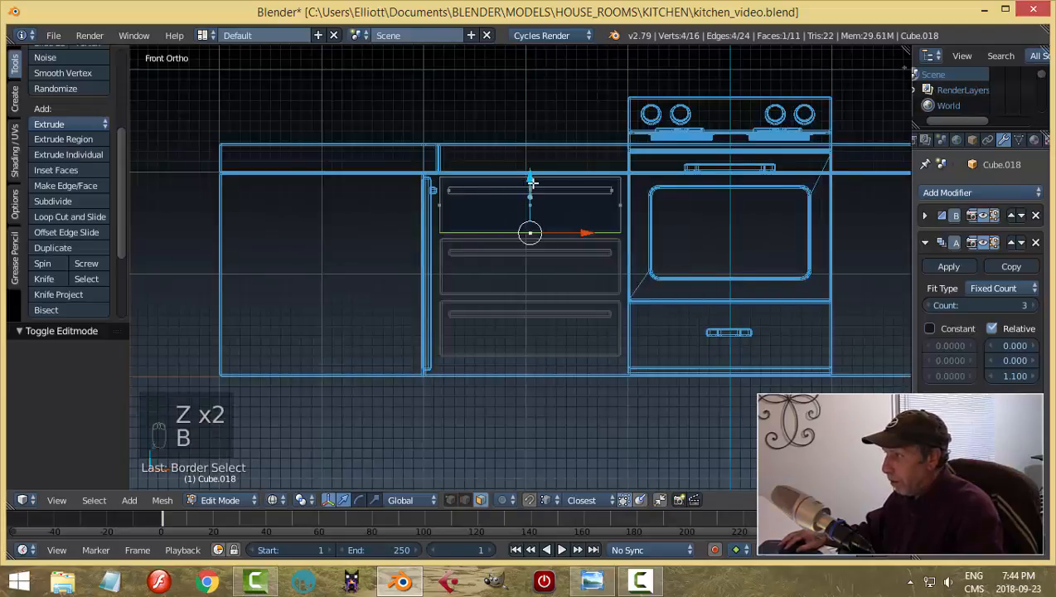
left_click_drag(532, 183, 534, 185)
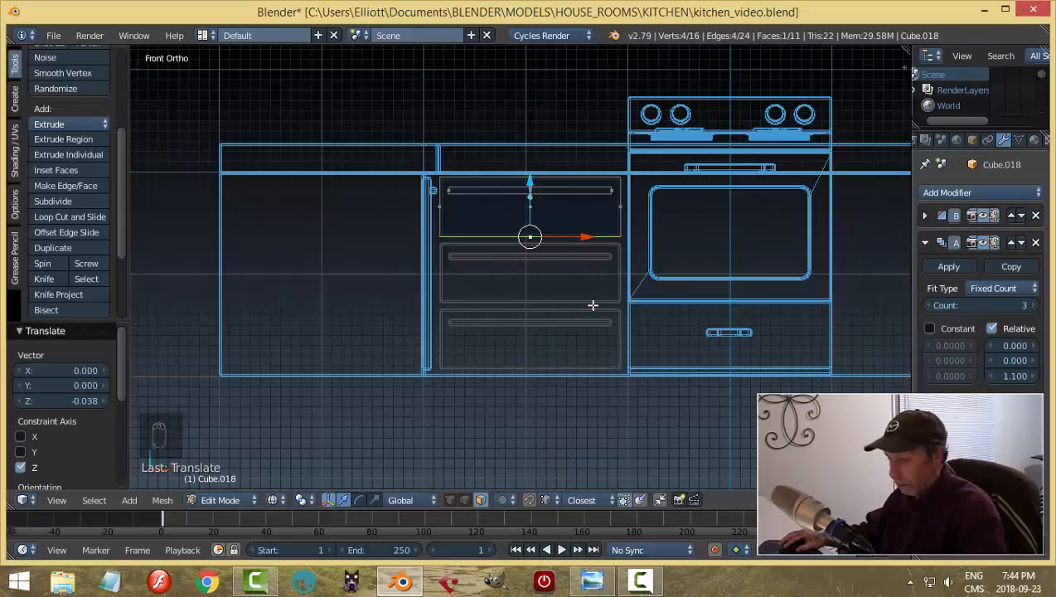
key("z")
left_click(591, 393)
key("Tab")
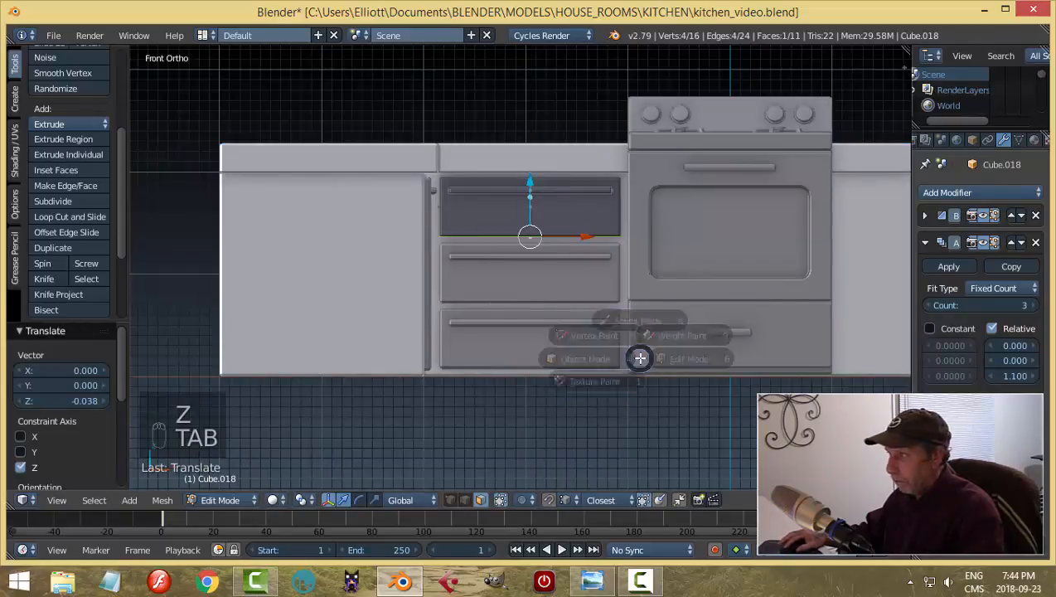
Step: Return to Object Mode, nudge the drawer stack beside the stove slightly along X, and deselect it
left_click(524, 355)
key("a")
key("a")
scroll(579, 297, "down", 2)
middle_click_drag(579, 297, 618, 290)
scroll(576, 298, "up", 2)
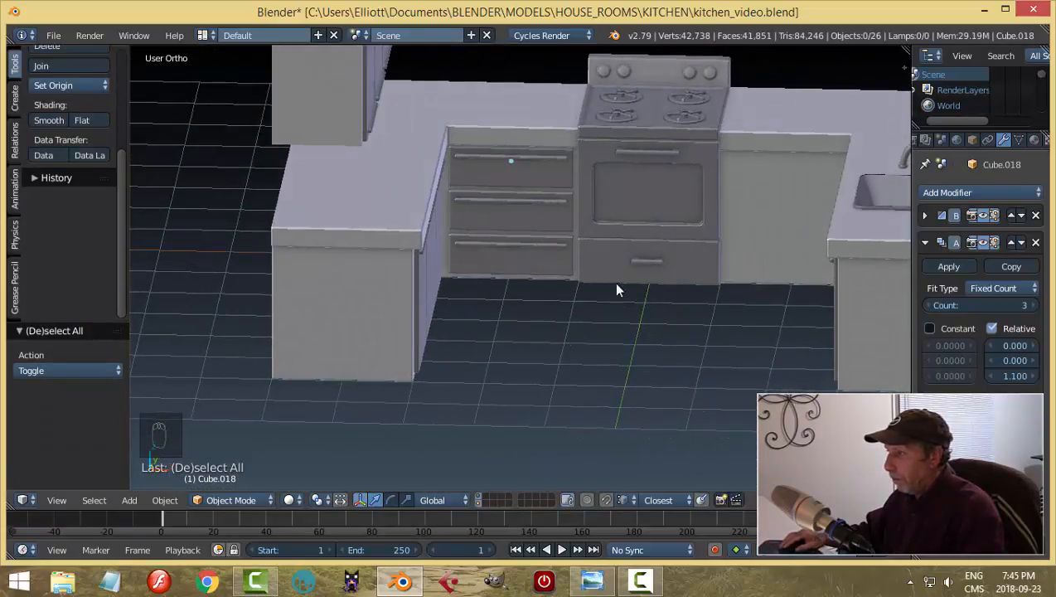
right_click(544, 205)
key("g")
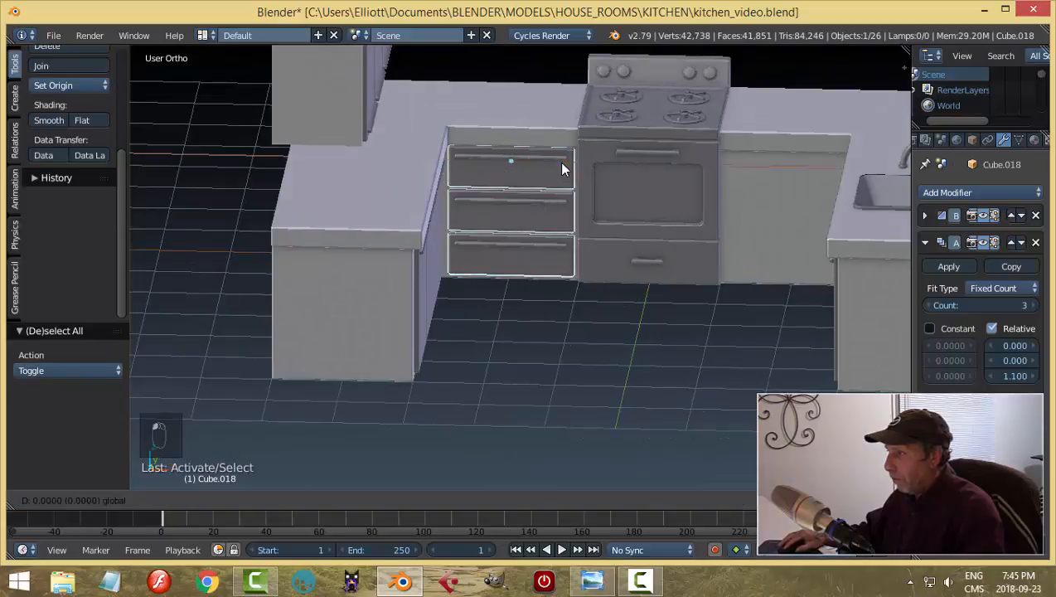
left_click(561, 169)
key("a")
Step: Duplicate the drawer stack and move the copy 3.968 along X to the cabinet on the stove's other side
scroll(608, 220, "down", 3)
middle_click_drag(610, 228, 587, 280)
scroll(513, 226, "up", 3)
right_click(514, 227)
key("shift+d")
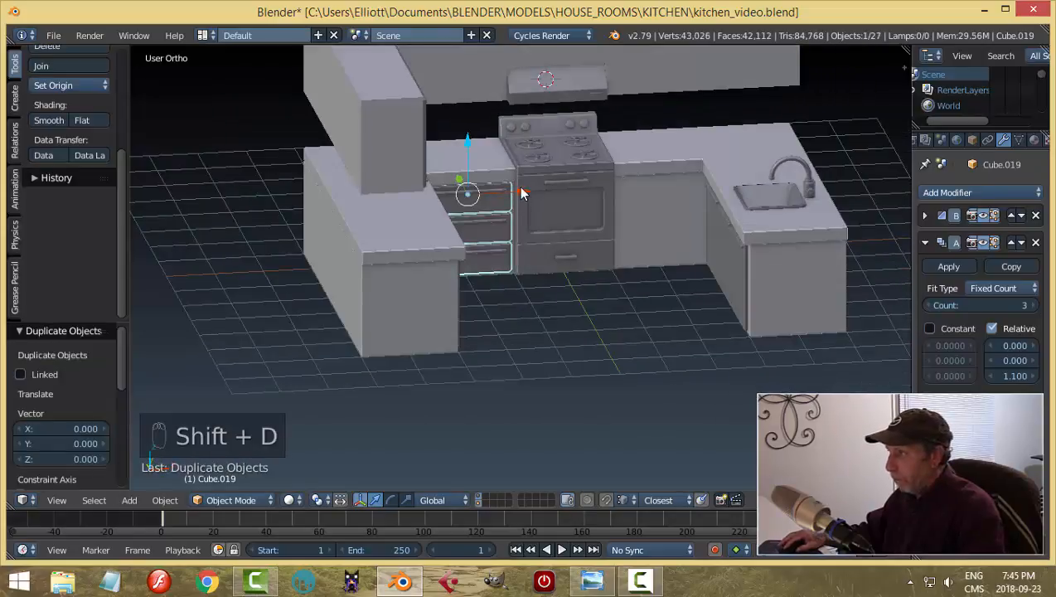
left_click(709, 222)
middle_click_drag(709, 222, 727, 247)
scroll(650, 281, "up", 3)
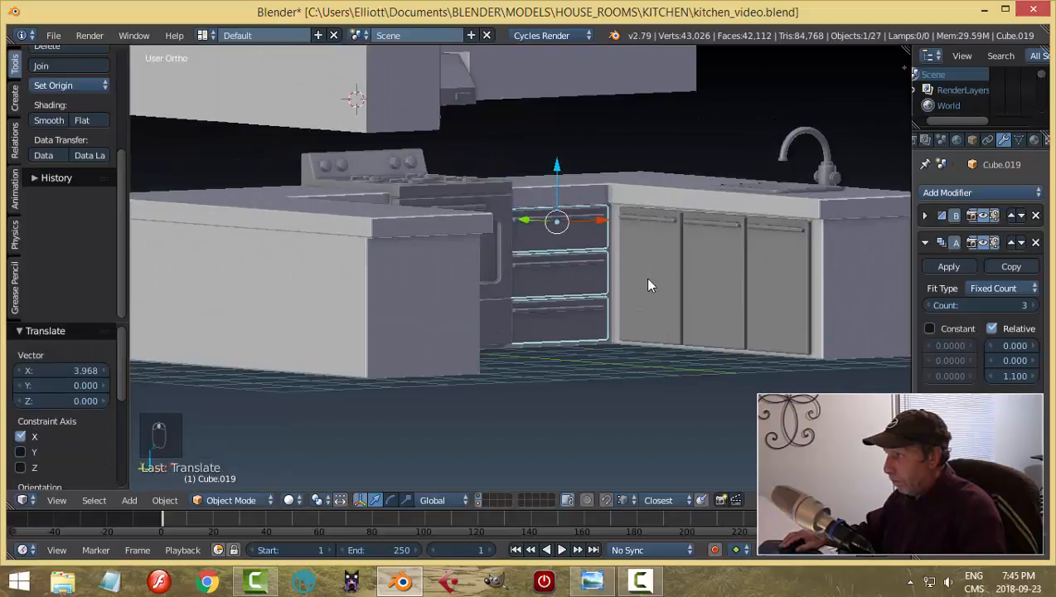
middle_click_drag(624, 292, 570, 291)
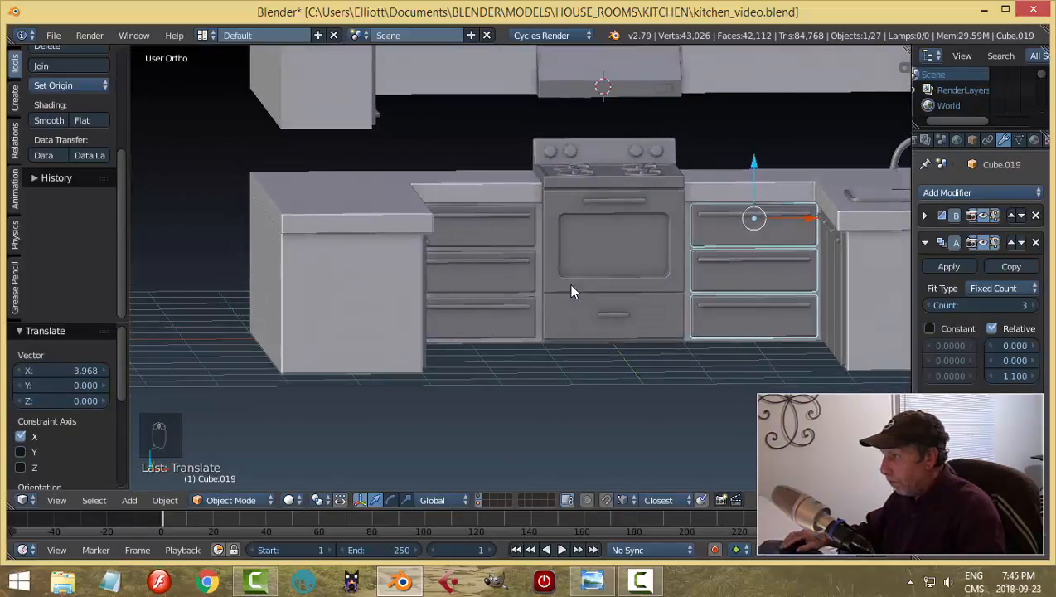
Step: In front view, shift the duplicated drawer stack -0.044 along X between the stove and the sink cabinet
key("KP_1")
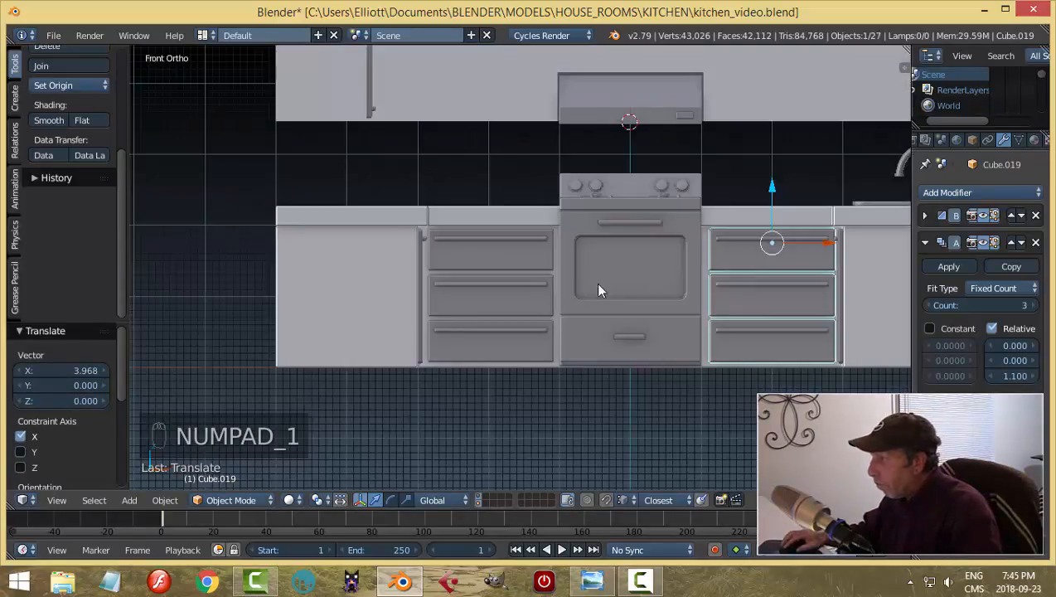
middle_click_drag(813, 293, 709, 309, "shift")
scroll(712, 309, "up", 3)
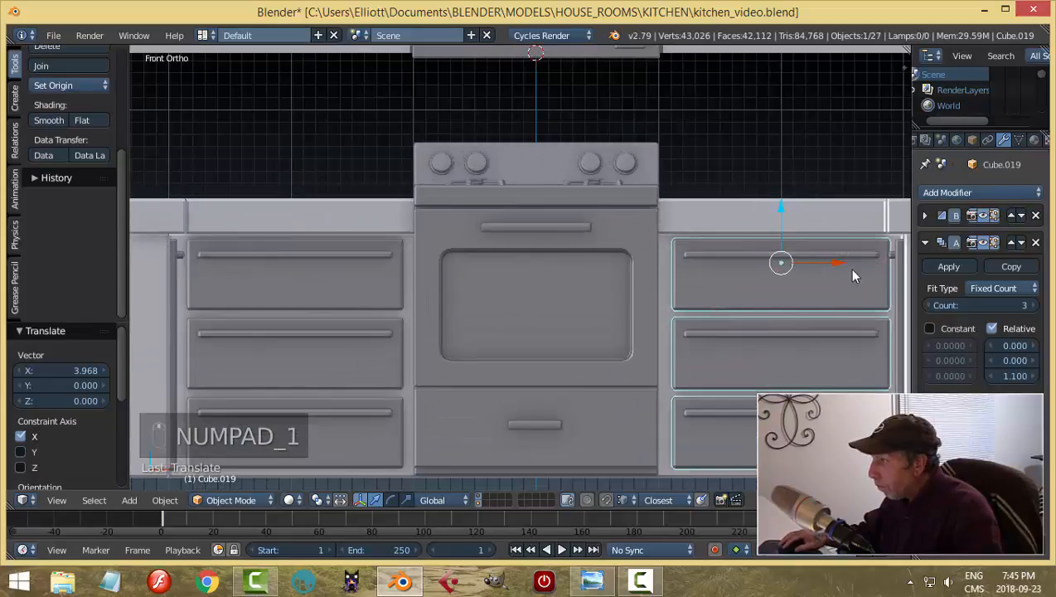
left_click_drag(832, 260, 826, 260)
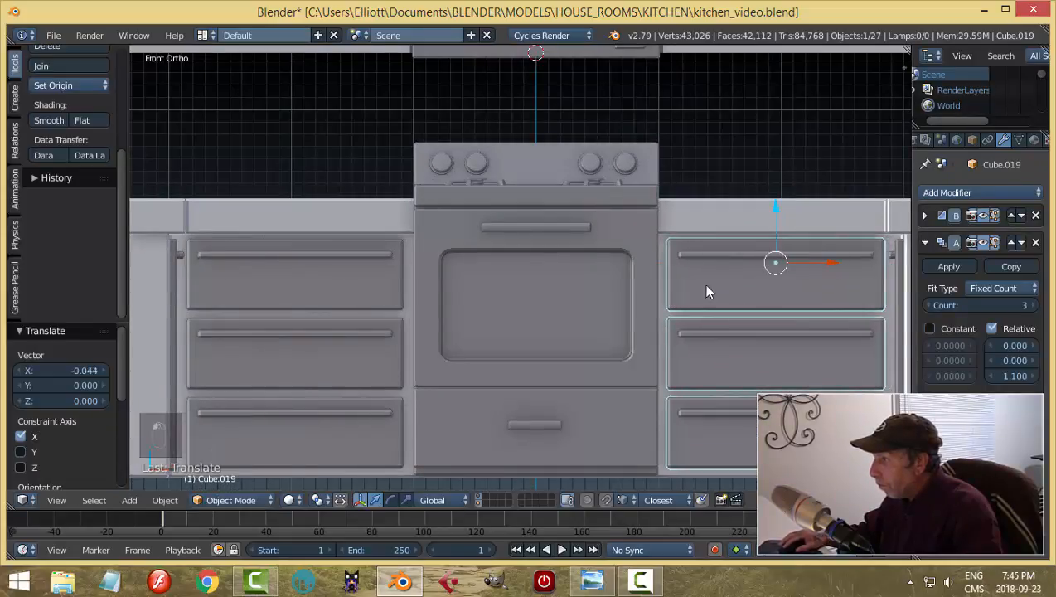
Step: Try to shift the duplicated drawer stack along Y, undo that move, and deselect everything
middle_click_drag(703, 283, 707, 327)
scroll(688, 192, "down", 3)
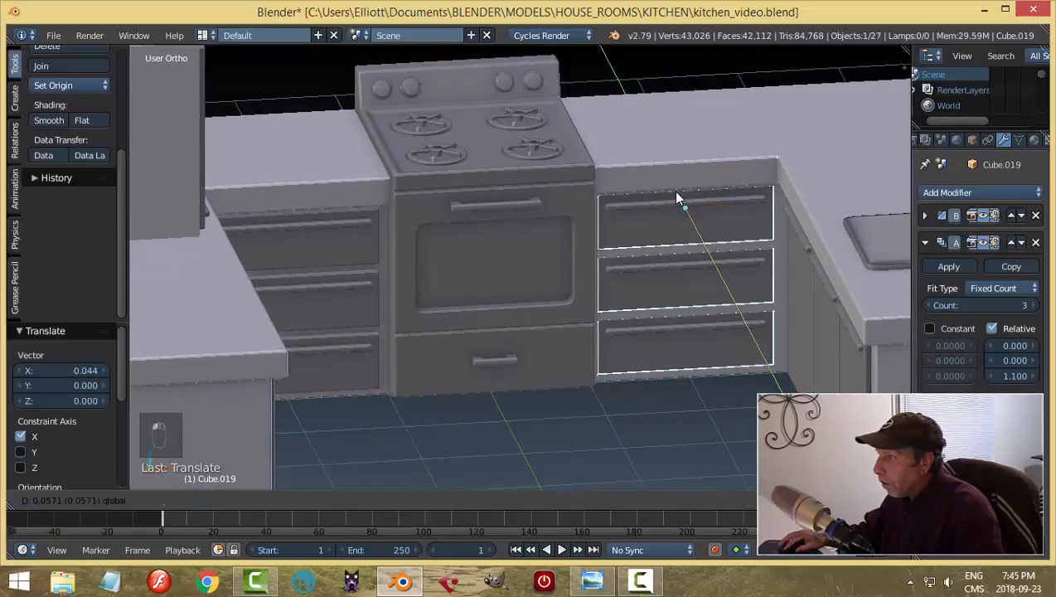
key("ctrl+z")
key("a")
scroll(677, 200, "down", 4)
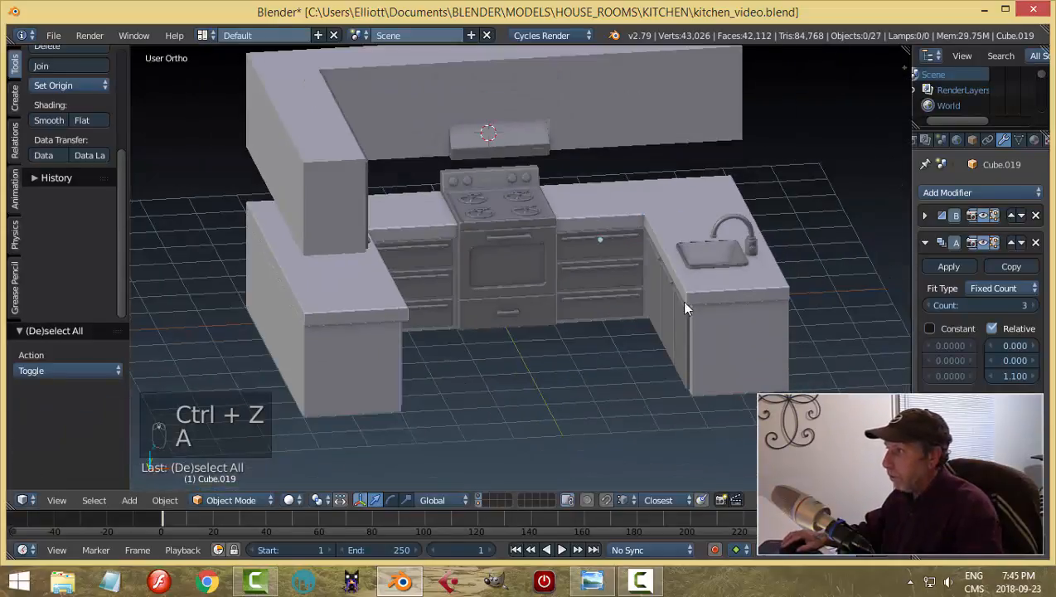
Step: Edit the arrayed base cabinet doors opposite the sink and widen the door mesh by scaling it about 1.1 along Y
middle_click_drag(686, 307, 635, 301)
right_click(618, 306)
scroll(608, 295, "up", 3)
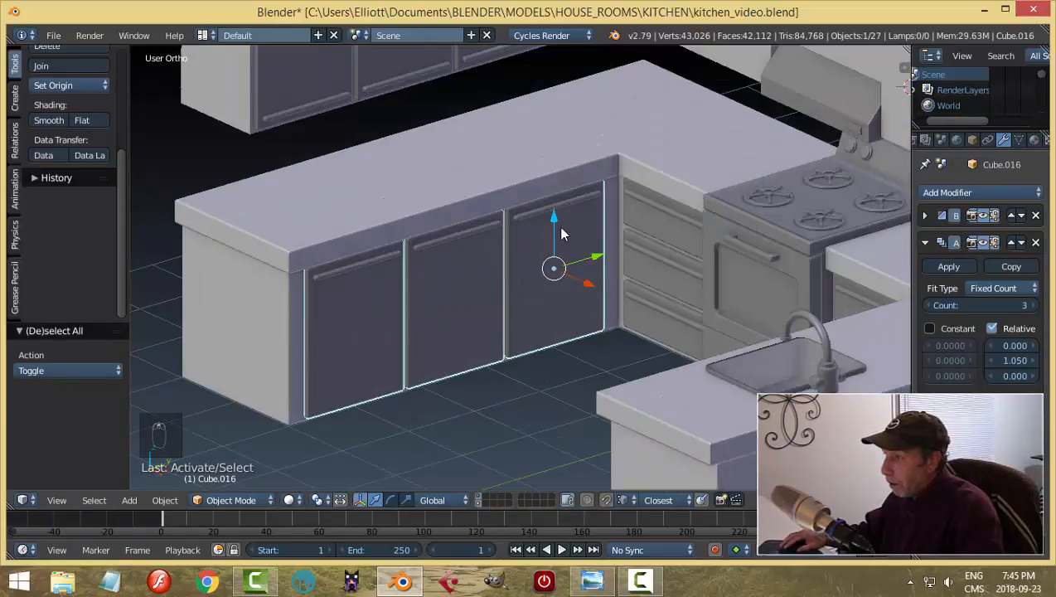
middle_click_drag(612, 265, 561, 297)
scroll(572, 291, "down", 3)
key("Tab")
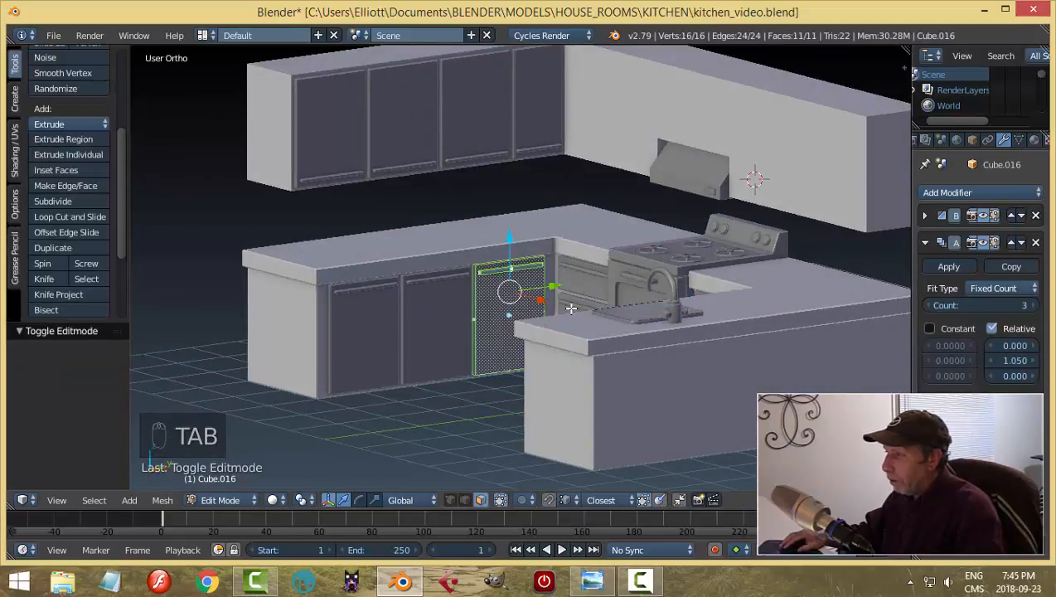
middle_click_drag(607, 306, 583, 312)
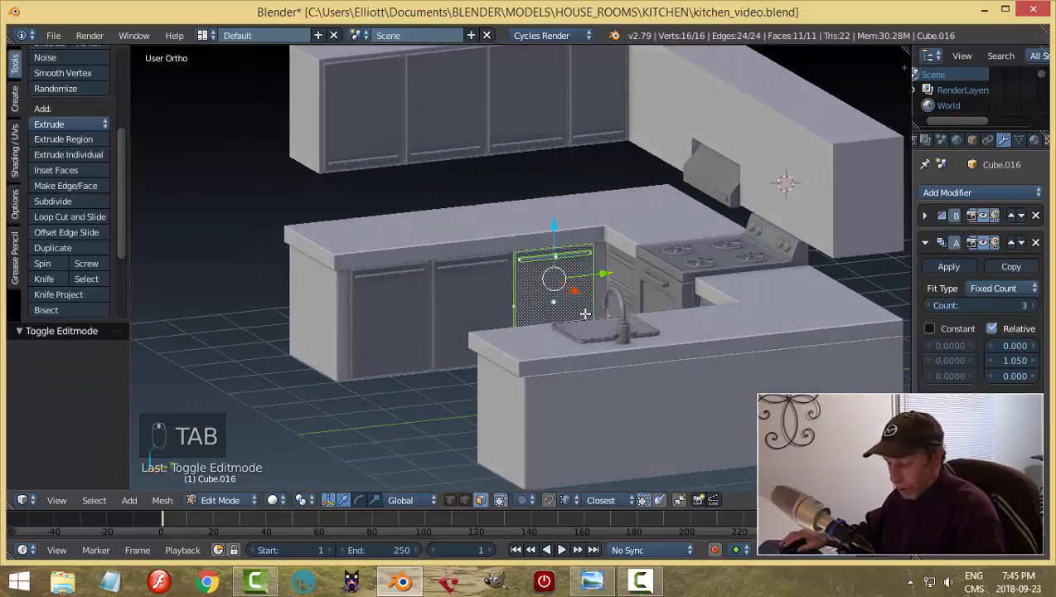
key("s")
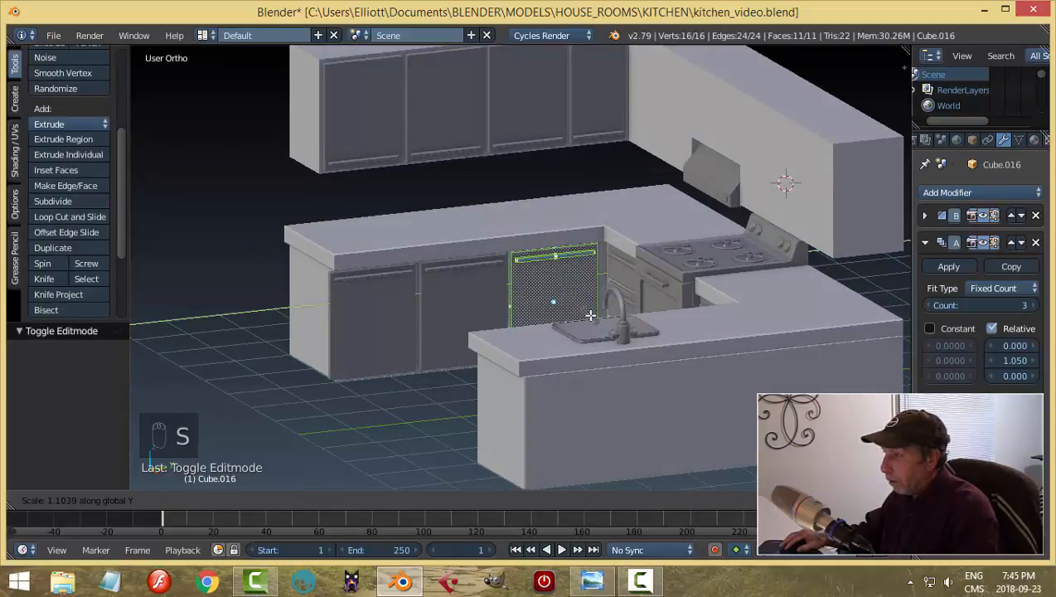
left_click(588, 304)
Step: Fine-tune the base door mesh along Y by moving it 0.181, scaling it 0.980 and moving it -0.071, and return to Object Mode
left_click_drag(606, 276, 618, 274)
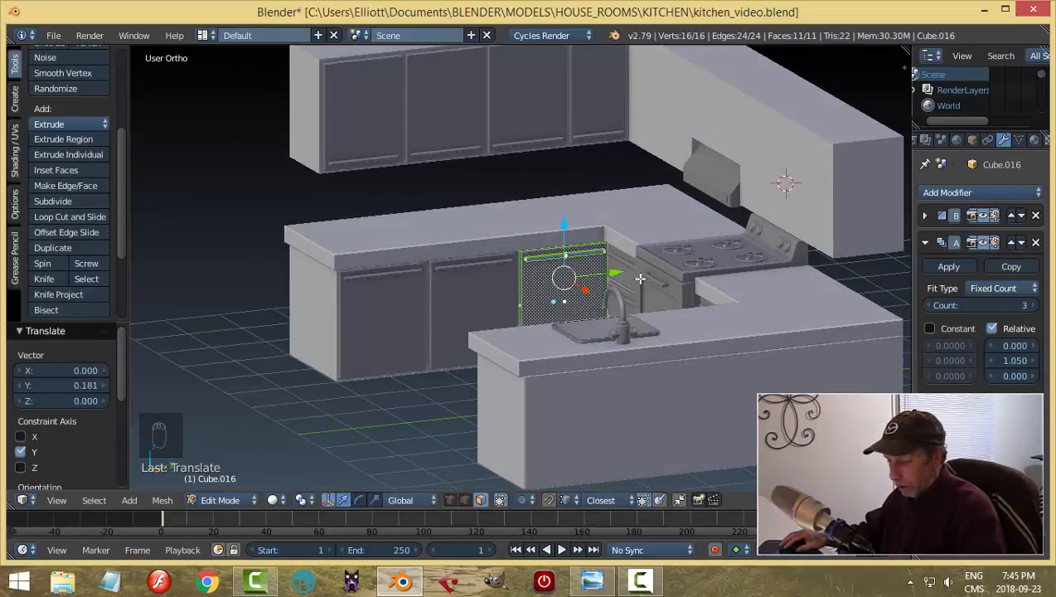
key("s")
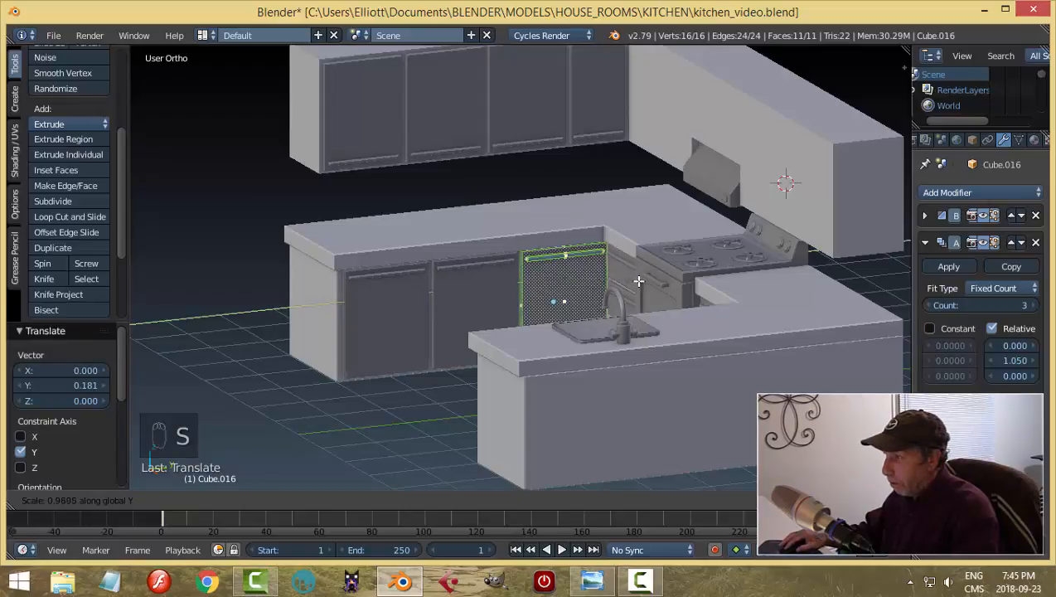
left_click(638, 282)
key("g")
key("y")
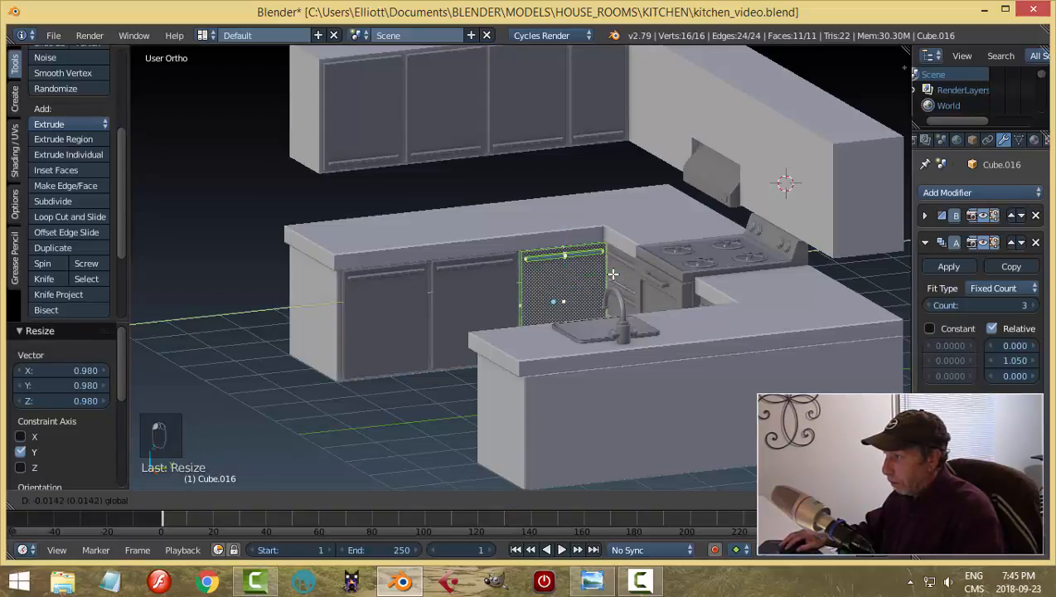
left_click(610, 273)
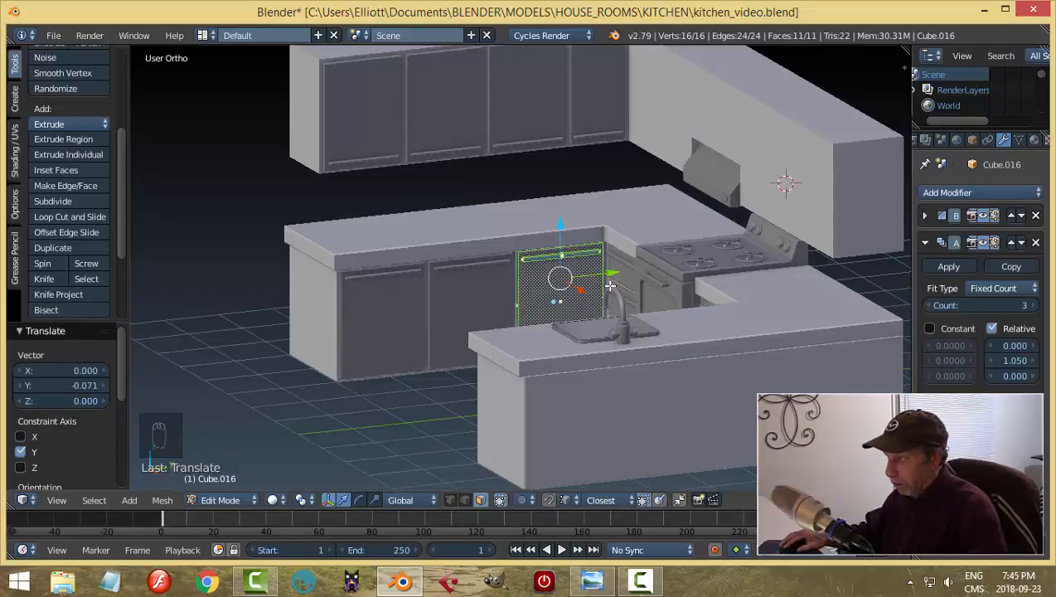
key("a")
key("Tab")
left_click(523, 286)
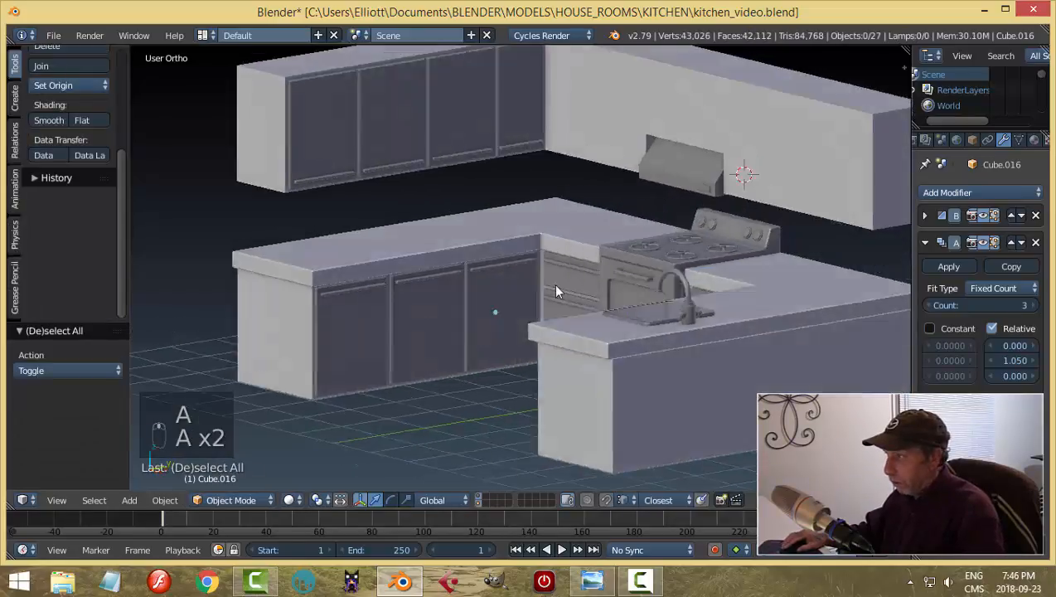
Step: Delete the old arrayed doors on the base cabinet under the sink
middle_click_drag(556, 285, 551, 296)
scroll(551, 297, "up", 2)
right_click(467, 316)
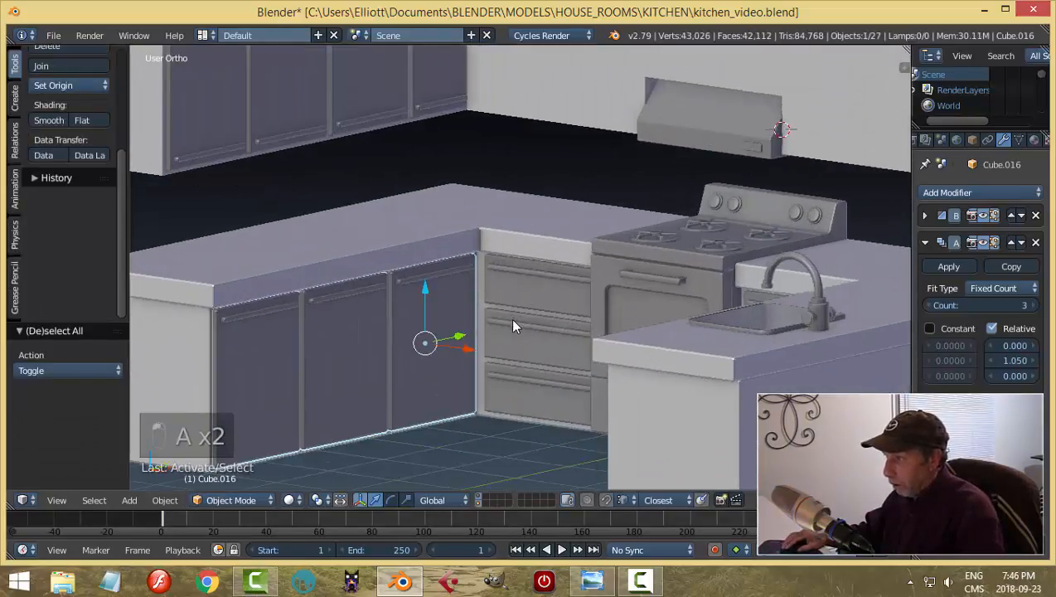
middle_click_drag(501, 310, 708, 319)
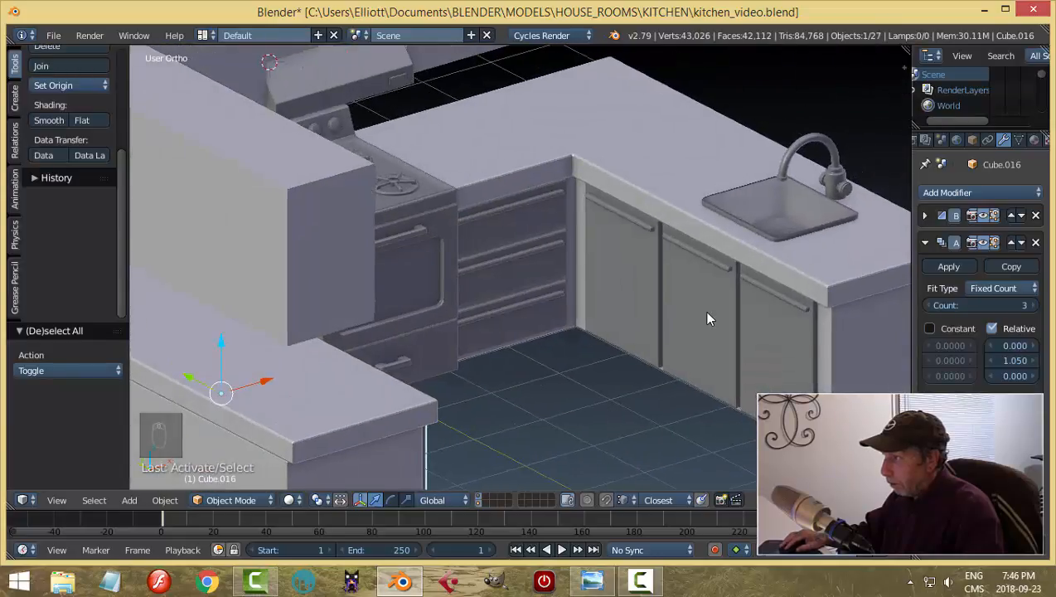
right_click(707, 318)
key("x")
left_click(705, 313)
Step: Duplicate the widened base cabinet doors in place and rotate the copy 180° about Z
middle_click_drag(638, 353, 468, 314)
right_click(479, 304)
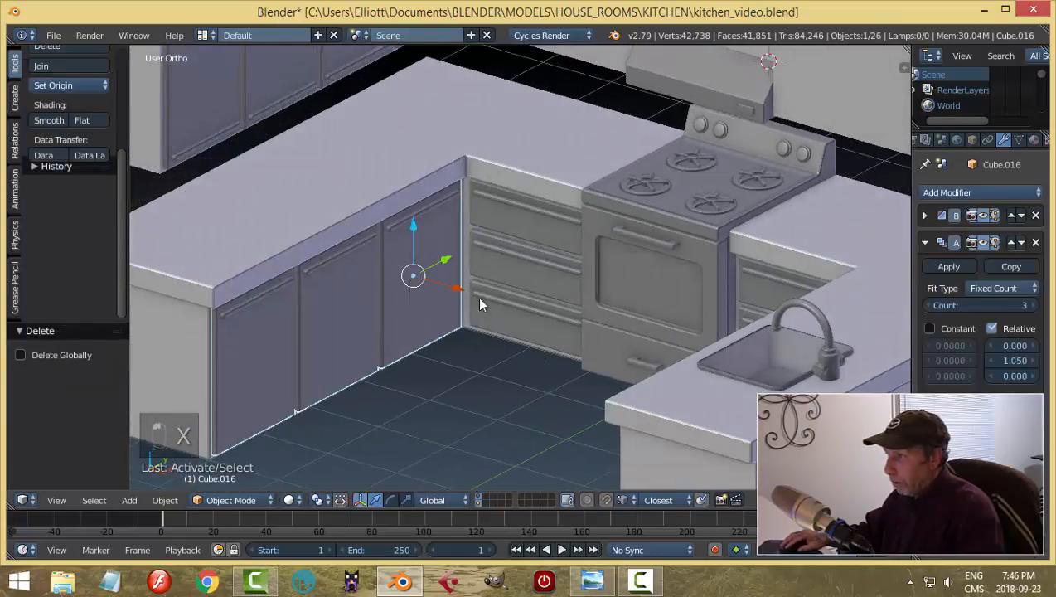
key("shift+d")
right_click(503, 305)
type("r")
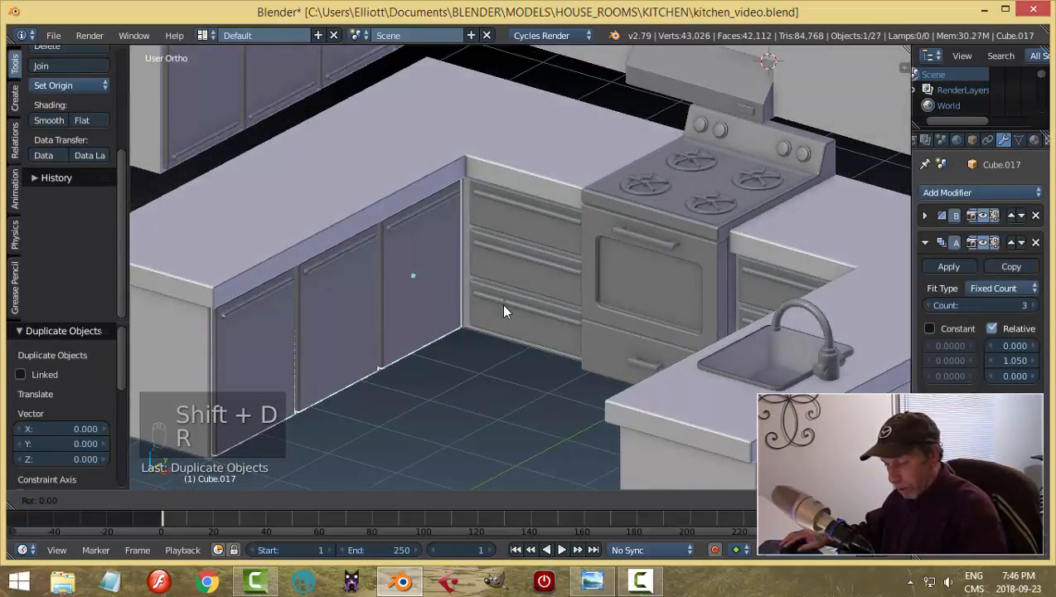
type("z")
type("180")
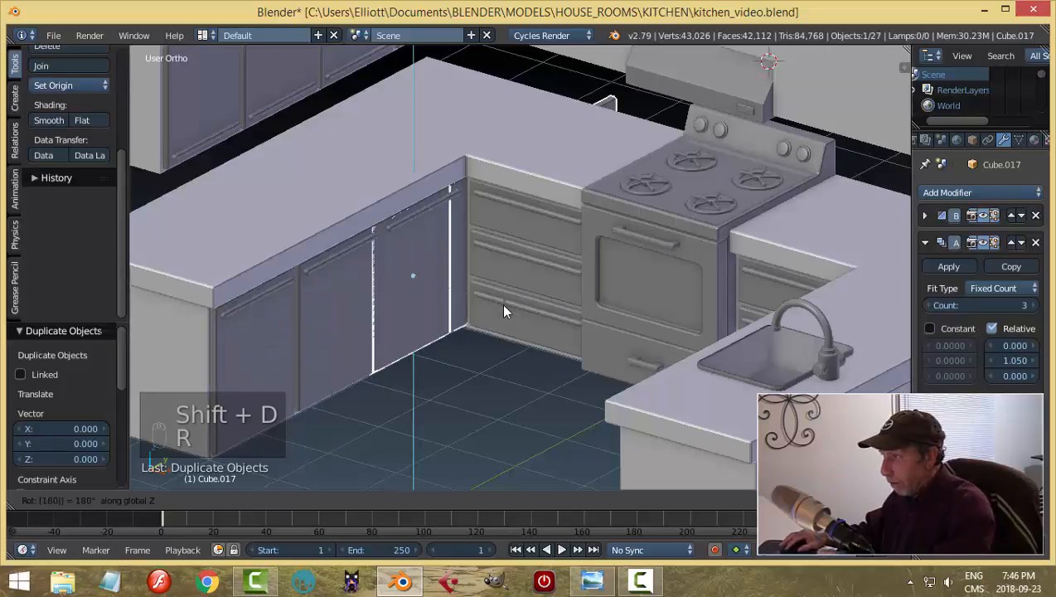
left_click(503, 305)
Step: Move the rotated door copy 5.937 along X over to the sink cabinet
scroll(500, 298, "down", 4)
scroll(500, 297, "down", 2)
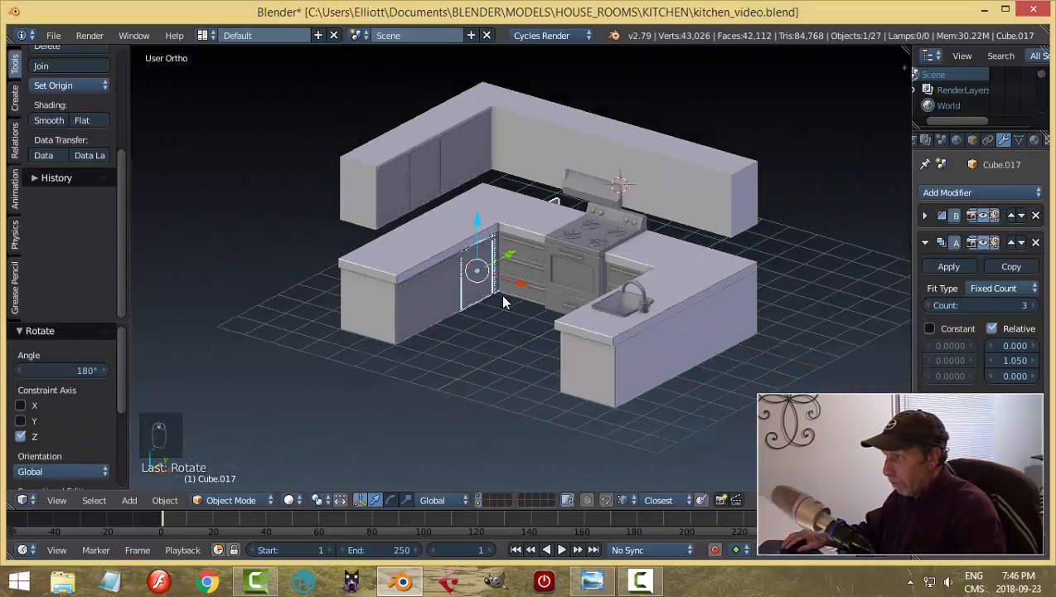
middle_click_drag(503, 296, 573, 314)
key("g")
key("x")
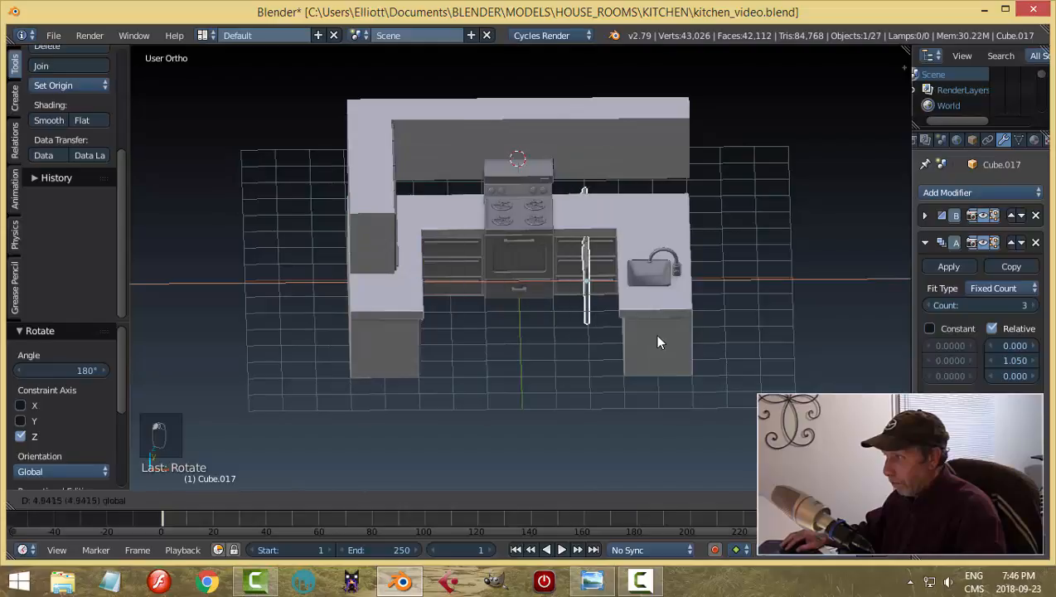
left_click(677, 346)
Step: Align the copied doors with the sink cabinet front by moving them -2.917 and another -0.116 along Y
middle_click_drag(655, 348, 637, 297)
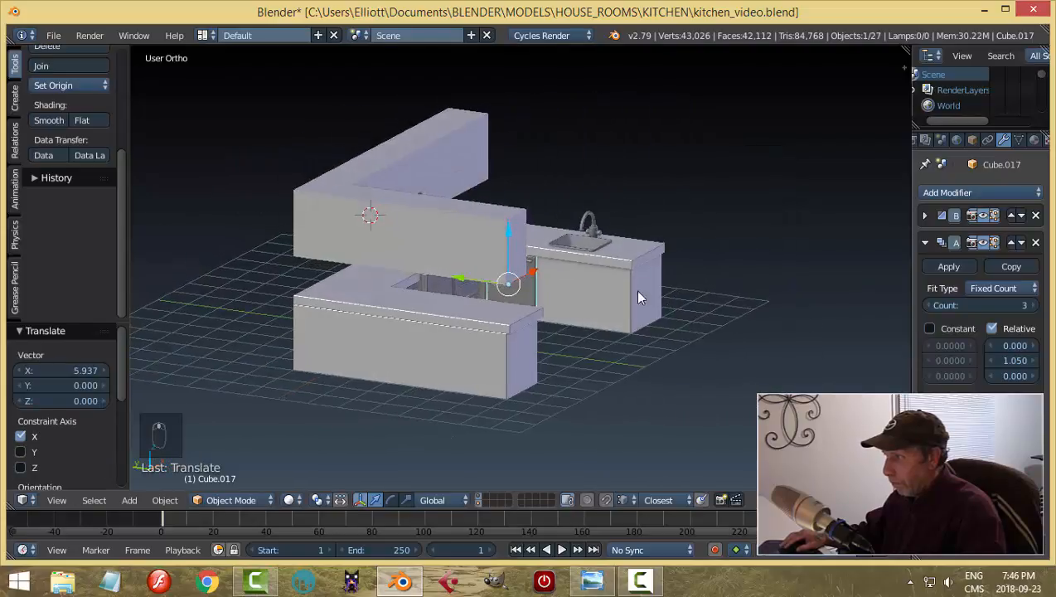
key("g")
key("y")
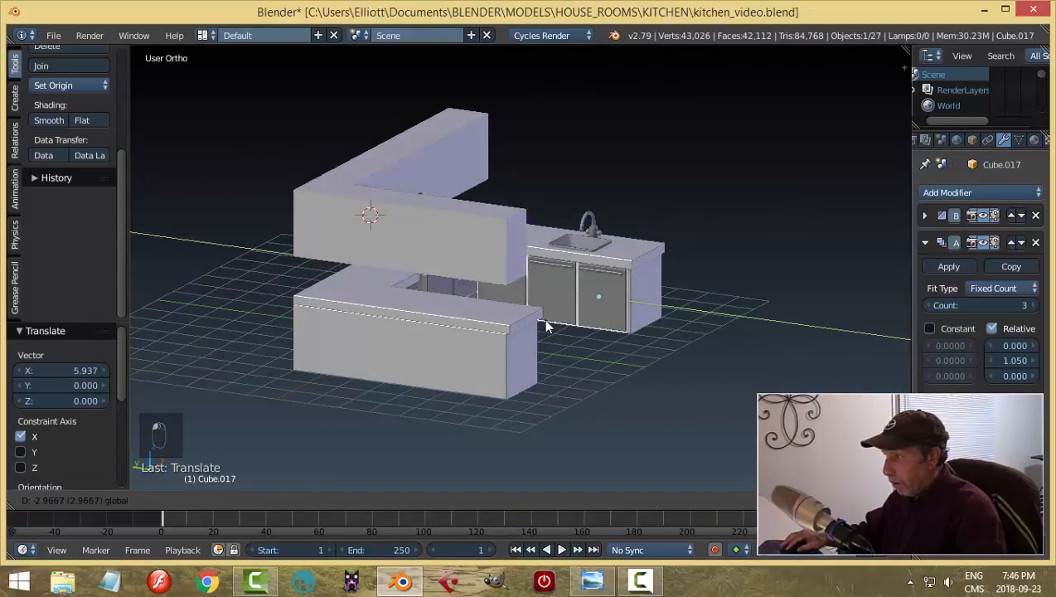
left_click(547, 327)
scroll(613, 335, "up", 5)
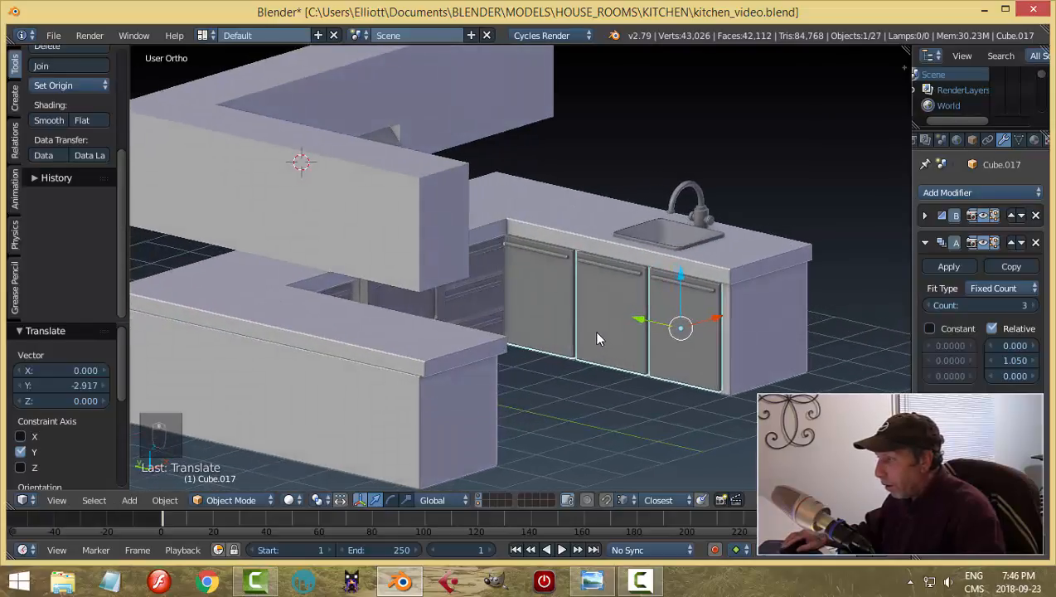
key("g")
key("y")
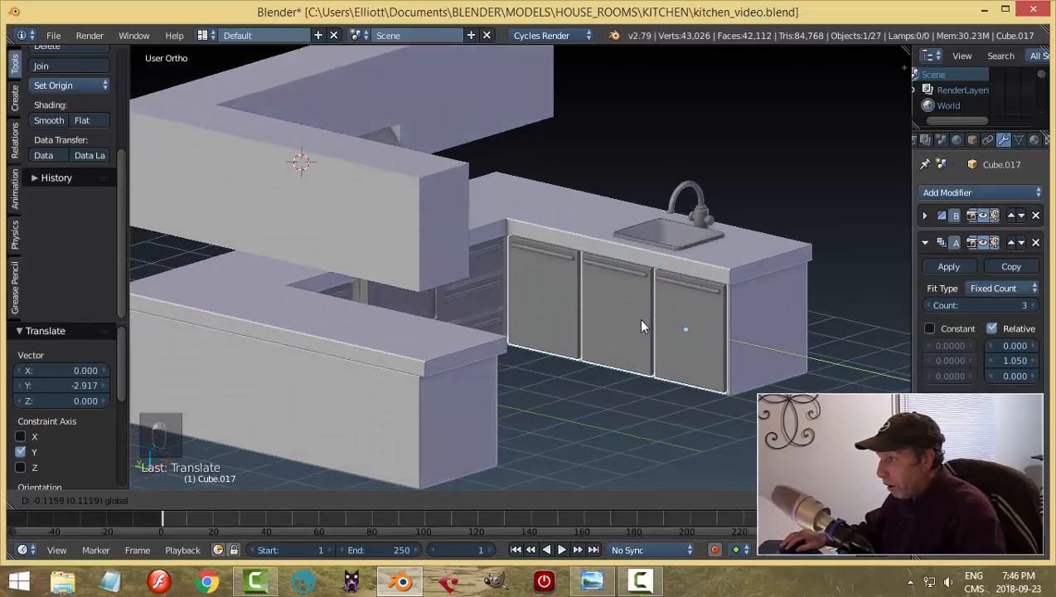
left_click(639, 326)
Step: Nudge the sink cabinet doors 0.016 along X against the cabinet face
middle_click_drag(748, 340, 765, 345)
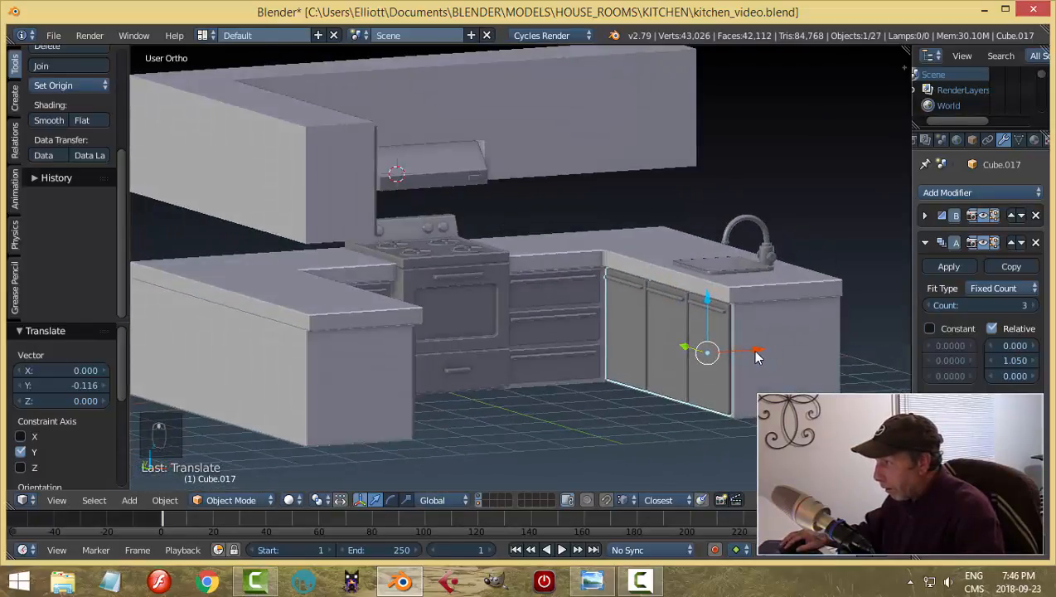
key("g")
key("x")
left_click(757, 355)
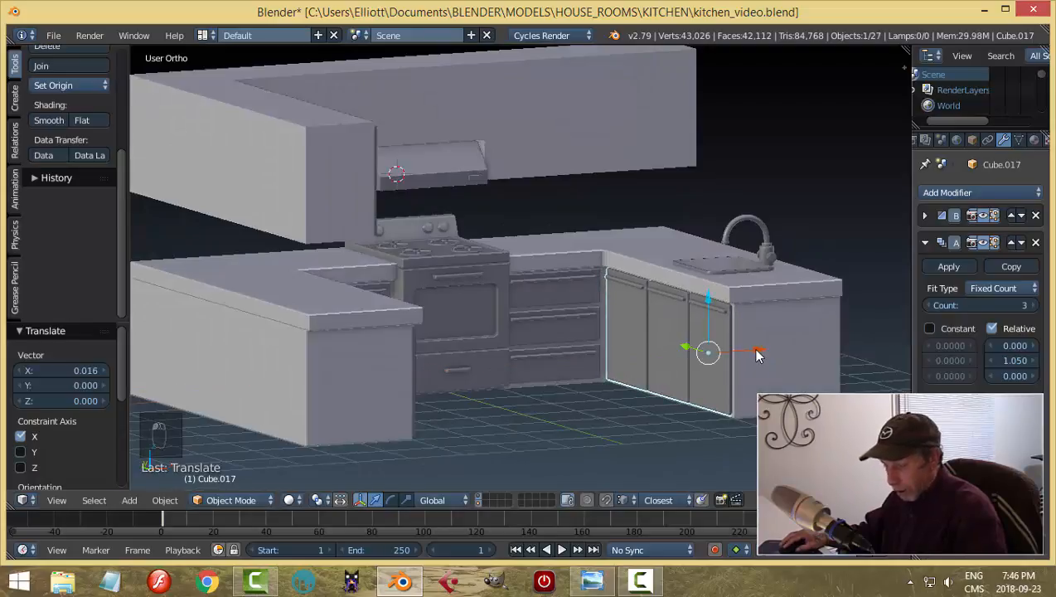
Step: Deselect everything and save the kitchen file, overwriting the existing version
key("a")
scroll(746, 353, "down", 4)
middle_click_drag(740, 351, 539, 320)
key("ctrl+s")
left_click(637, 371)
Step: Select the three arrayed doors on the upper cabinet's side run
scroll(606, 351, "up", 4)
scroll(605, 292, "down", 4)
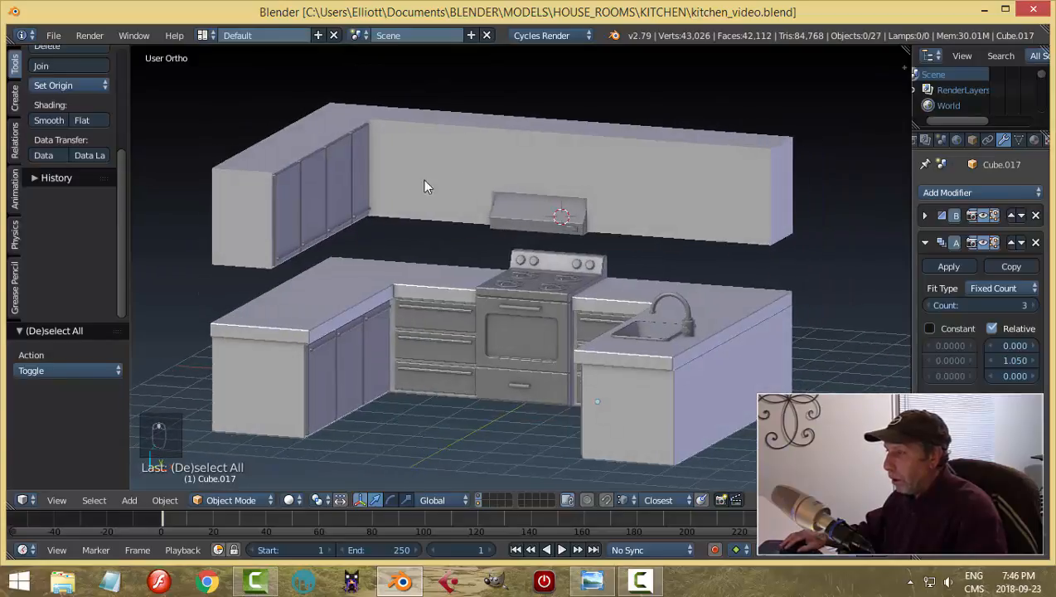
middle_click_drag(452, 263, 388, 194)
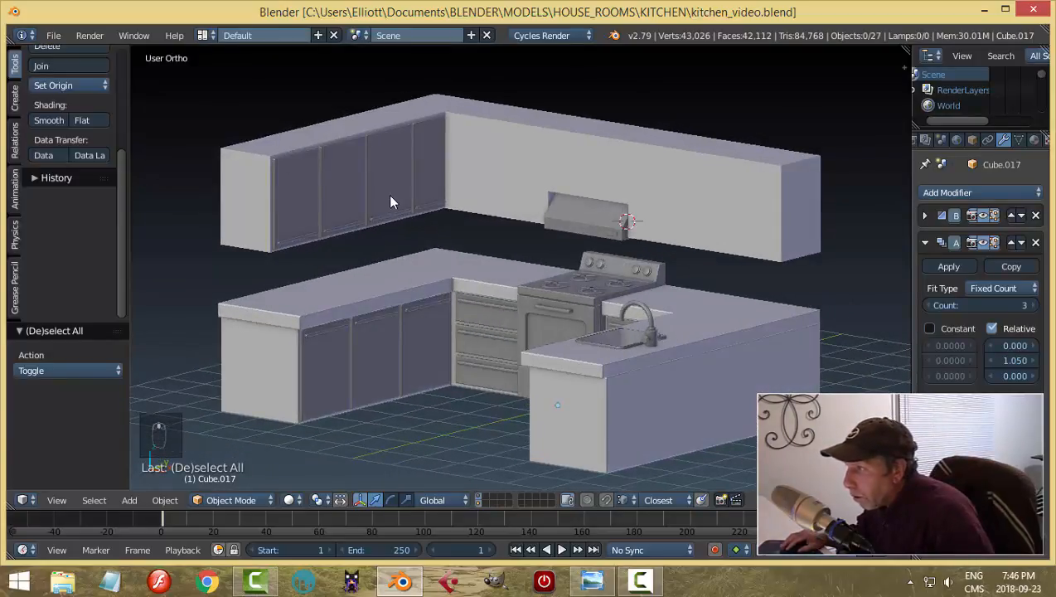
right_click(388, 194)
mouse_move(463, 255)
middle_mouse_down()
mouse_move(547, 252)
mouse_move(463, 246)
middle_mouse_up()
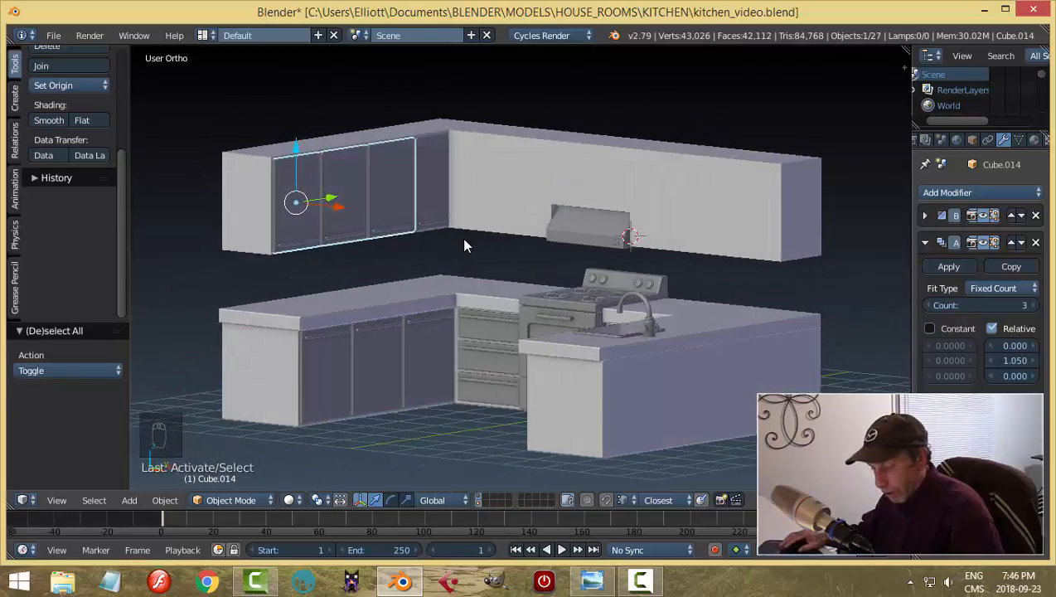
Step: Duplicate the upper side-wall cabinet doors in place and rotate the copy -90° about the Z axis
key("shift+d")
right_click(464, 245)
type("r")
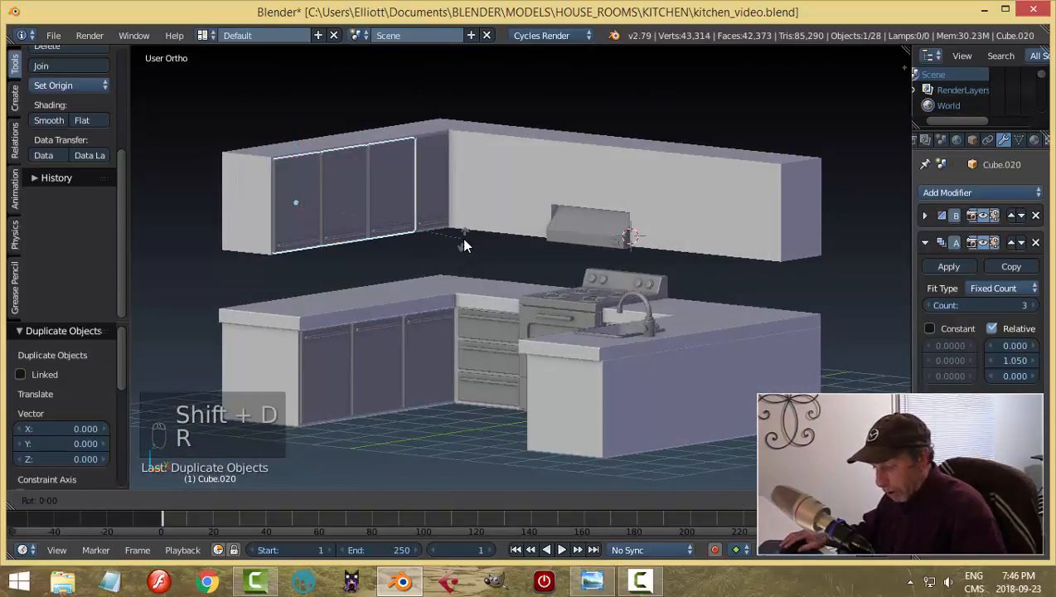
type("z90")
key("minus")
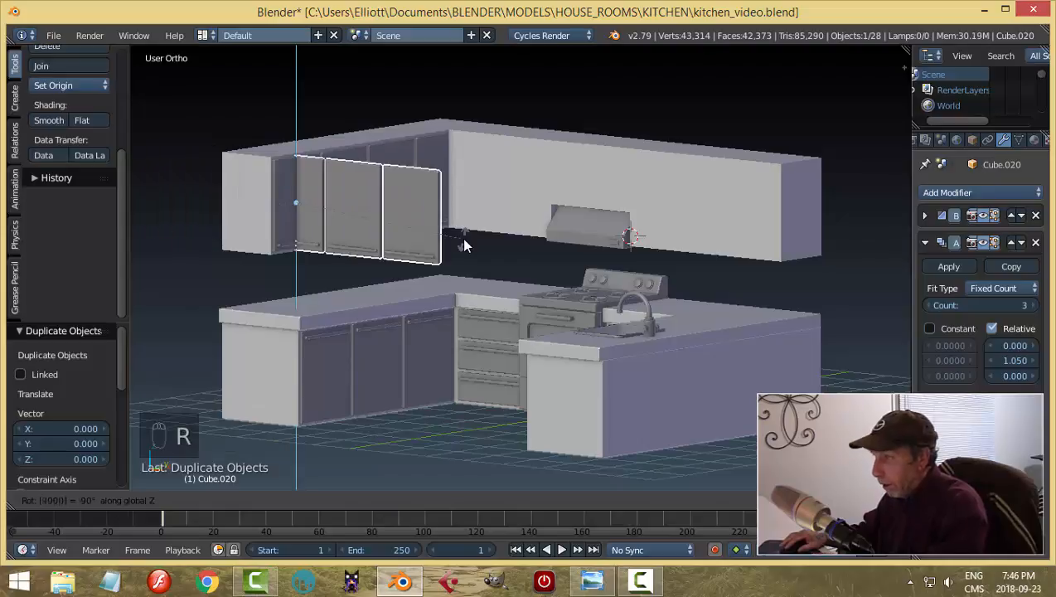
key("Return")
Step: Move the rotated doors about 4.88 along Y and about 0.85 along X to the corner end of the back-wall upper cabinet
left_click_drag(332, 202, 489, 202)
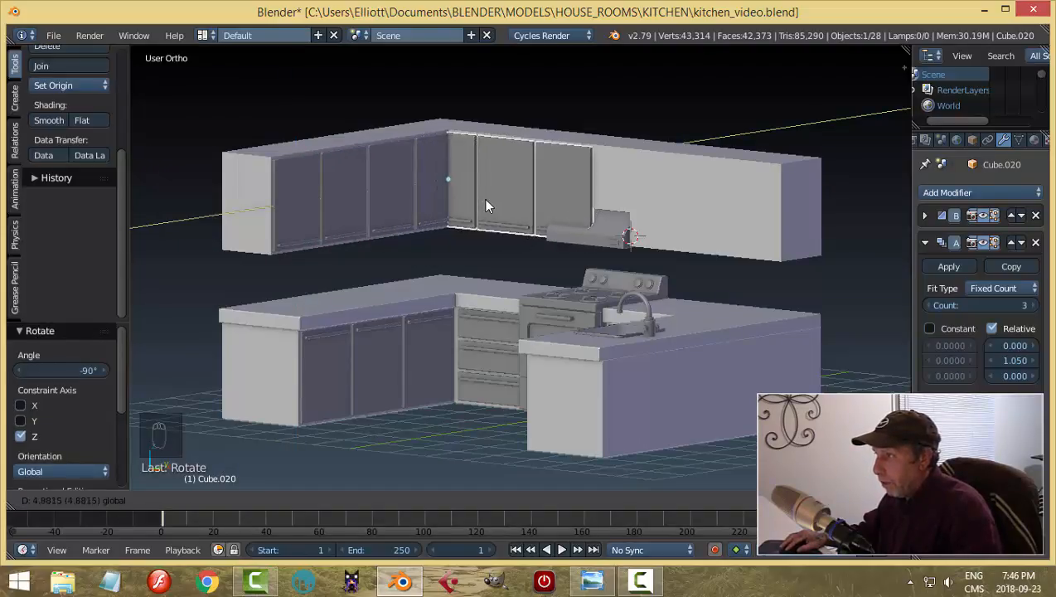
left_click(483, 198)
key("g")
key("x")
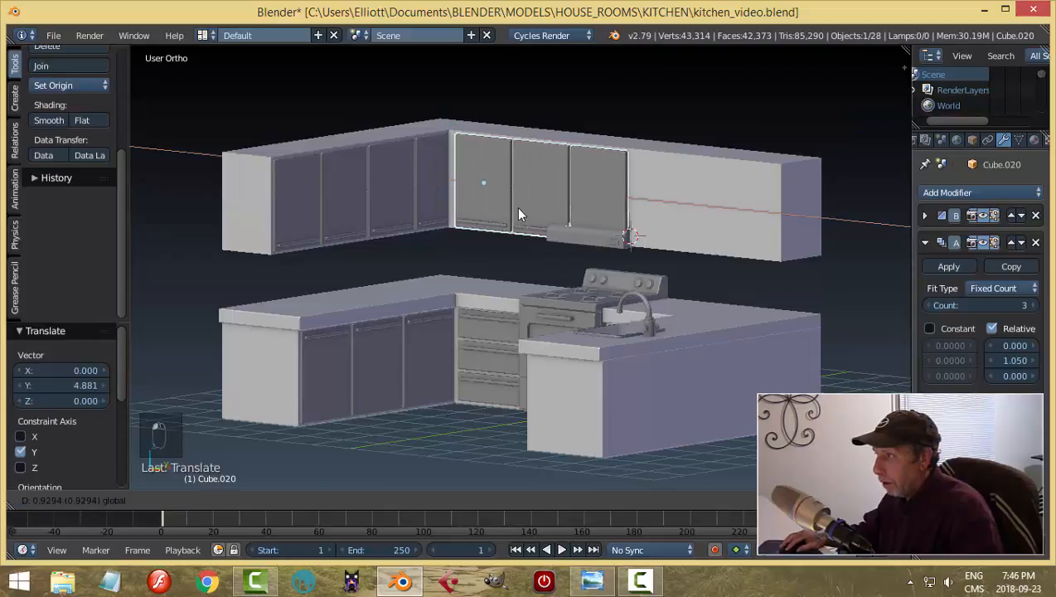
left_click(513, 205)
Step: Fine-tune the back-wall doors' position along X so the first door fits into the corner beside the side-wall doors
middle_click_drag(597, 200, 590, 253)
scroll(594, 173, "up", 6)
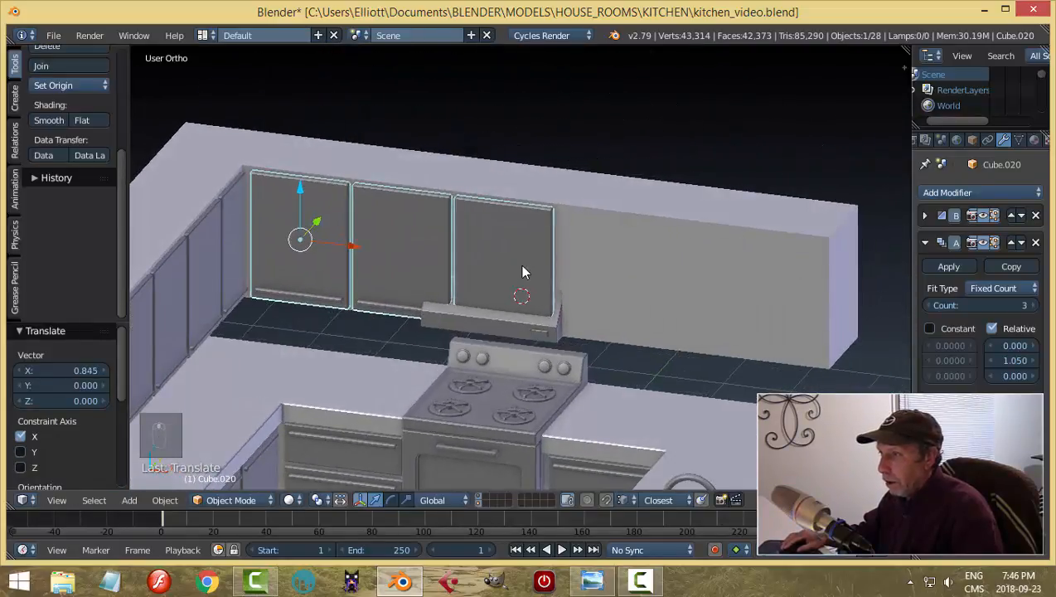
middle_click_drag(522, 271, 393, 305)
key("g")
key("x")
left_click(348, 256)
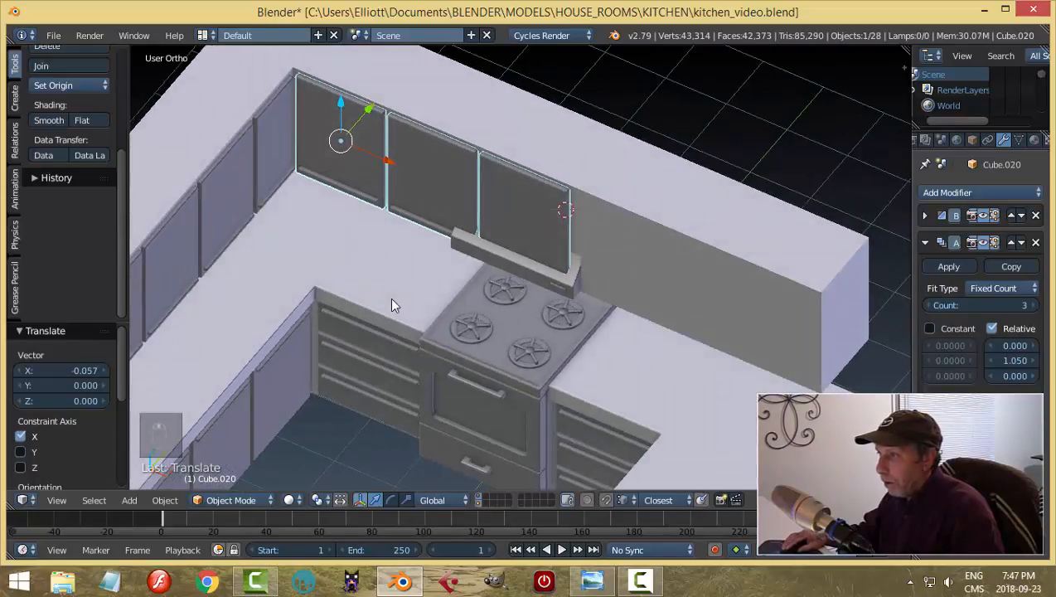
key("g")
key("x")
left_click(385, 161)
Step: Shift the back-wall doors along Y to fit them against the front of the upper cabinet
middle_click_drag(385, 160, 462, 254)
key("g")
key("y")
left_click(399, 76)
Step: Reduce the Array modifier count of the back-wall doors to 2
key("Tab")
left_click(578, 251)
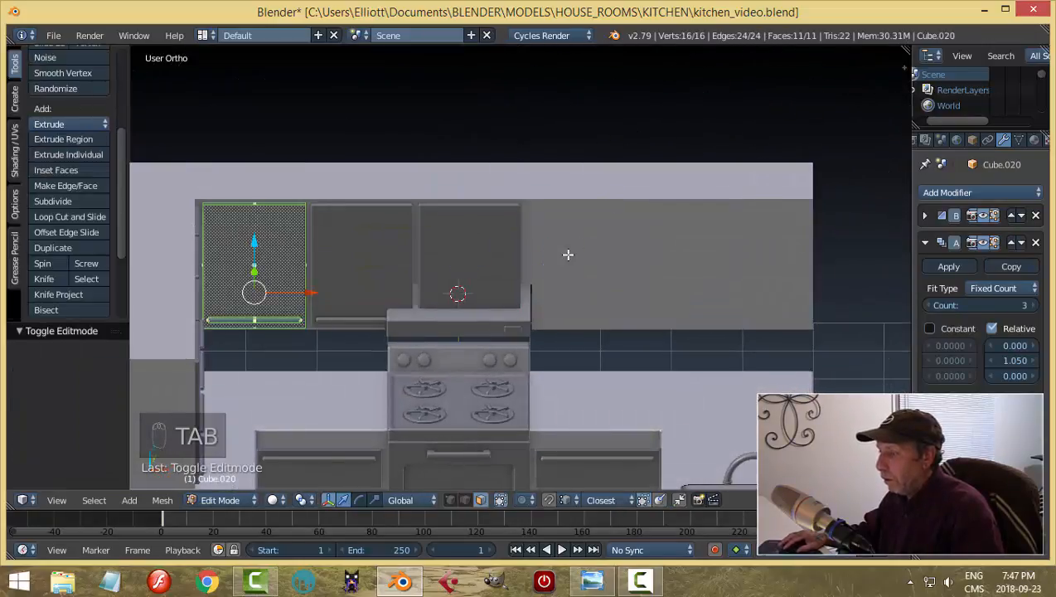
key("Tab")
key("Tab")
left_click(331, 254)
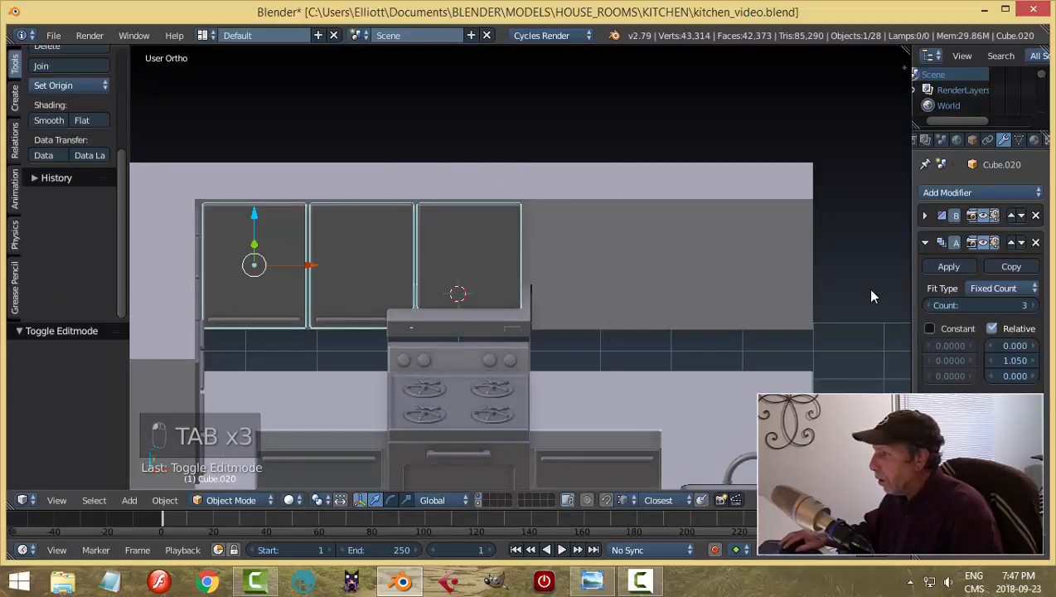
left_click(939, 307)
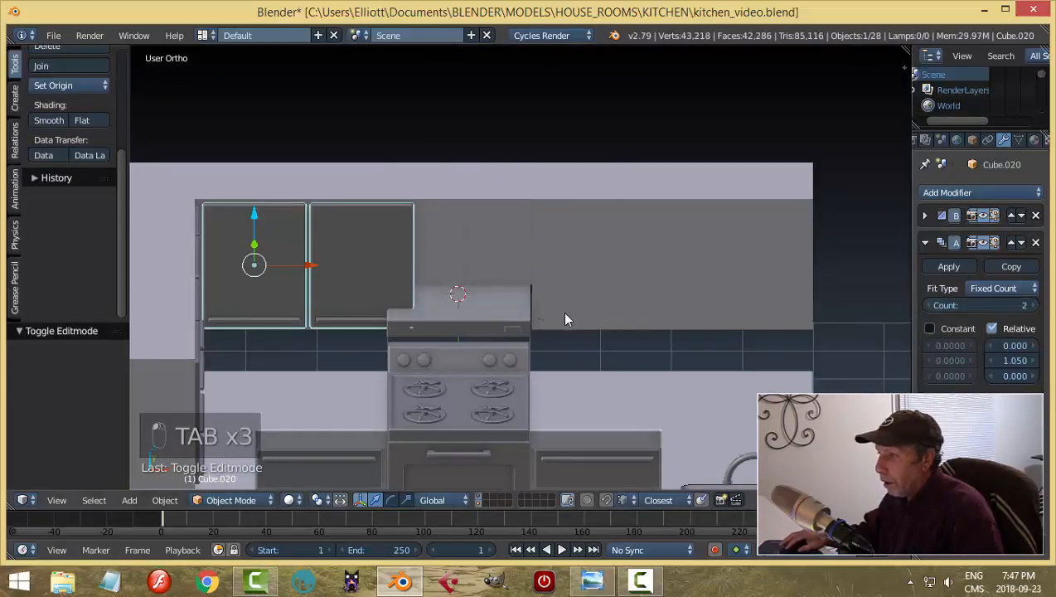
Step: In Edit Mode, scale the whole door mesh to about 0.873 along X and move it about -0.14 along X toward the corner
key("Tab")
left_click(497, 281)
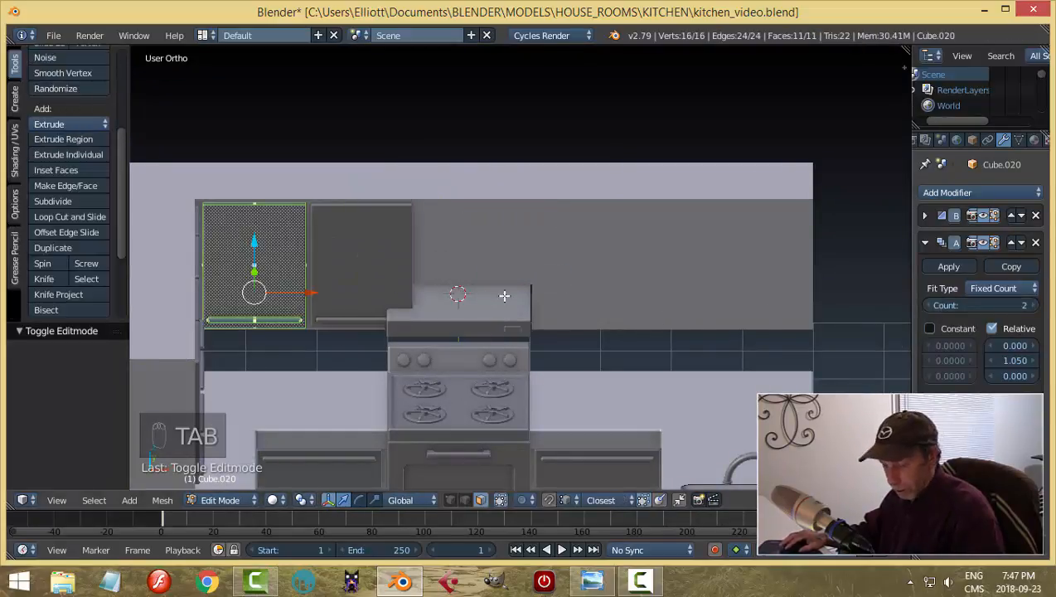
key("s")
right_click(504, 296)
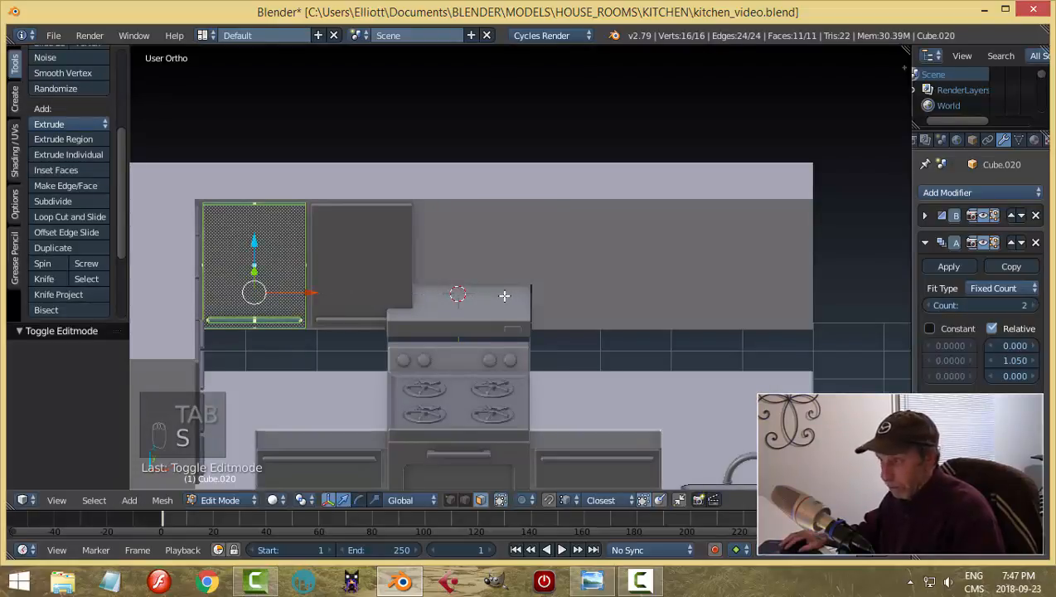
key("a")
key("a")
key("s")
key("x")
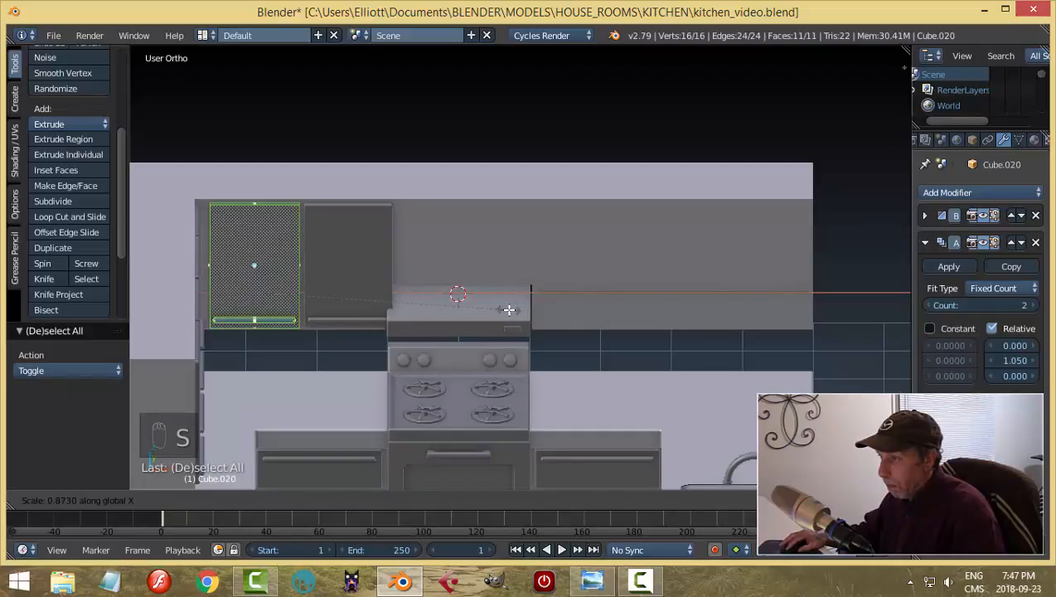
left_click(508, 307)
key("g")
key("x")
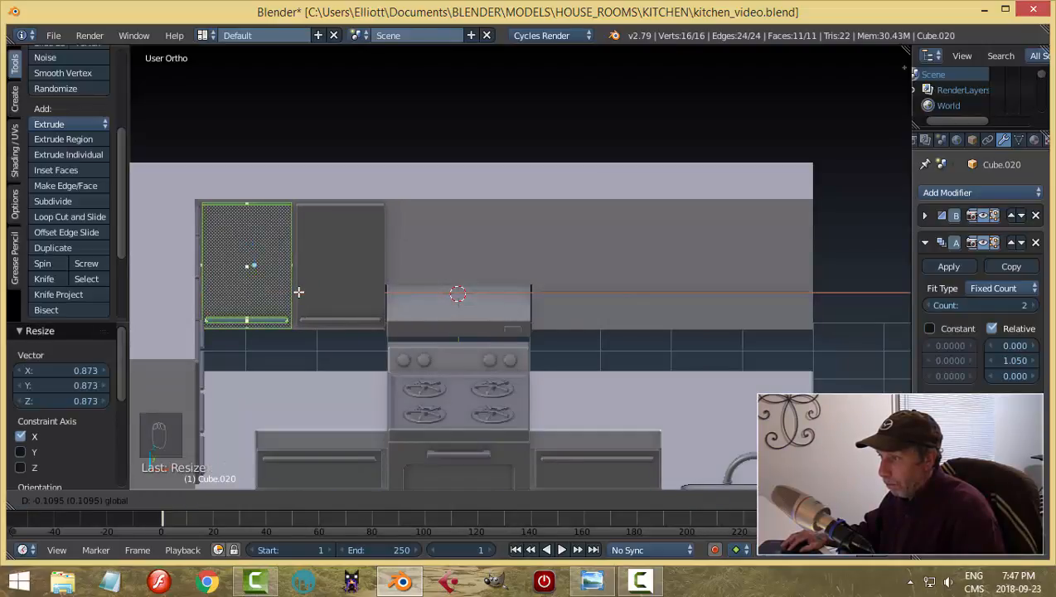
left_click(297, 292)
Step: Scale the door mesh to about 0.976 along X, shift it about 0.05 toward the range hood, and return to Object Mode
key("s")
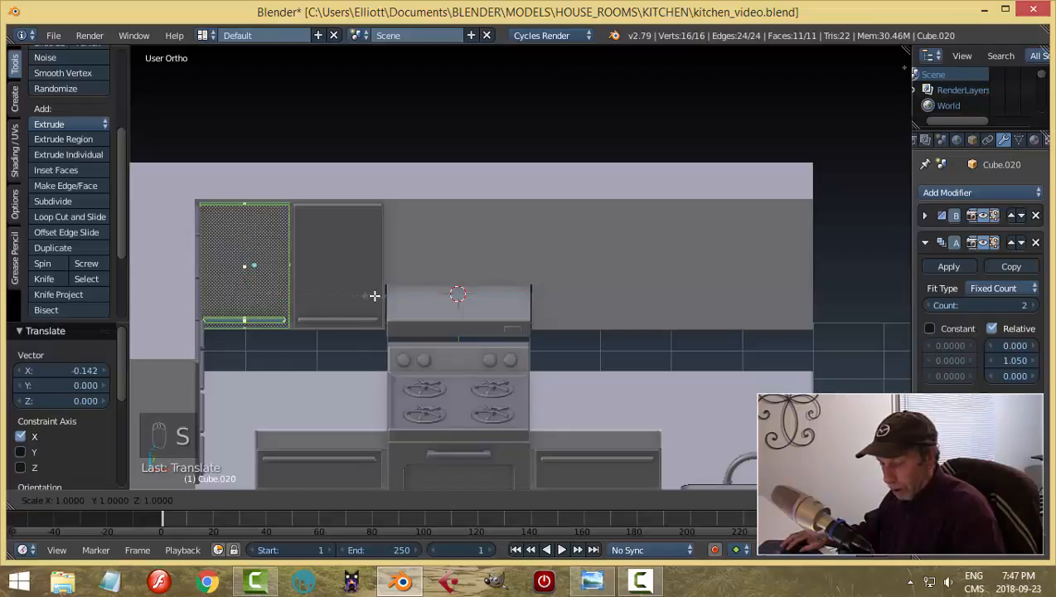
left_click(369, 296)
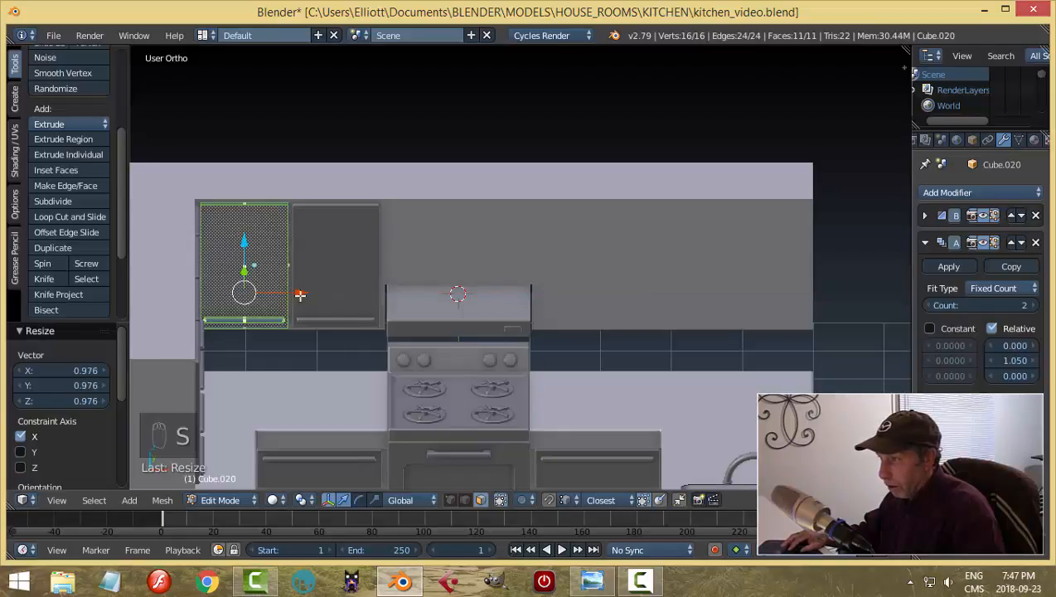
left_click_drag(305, 293, 309, 292)
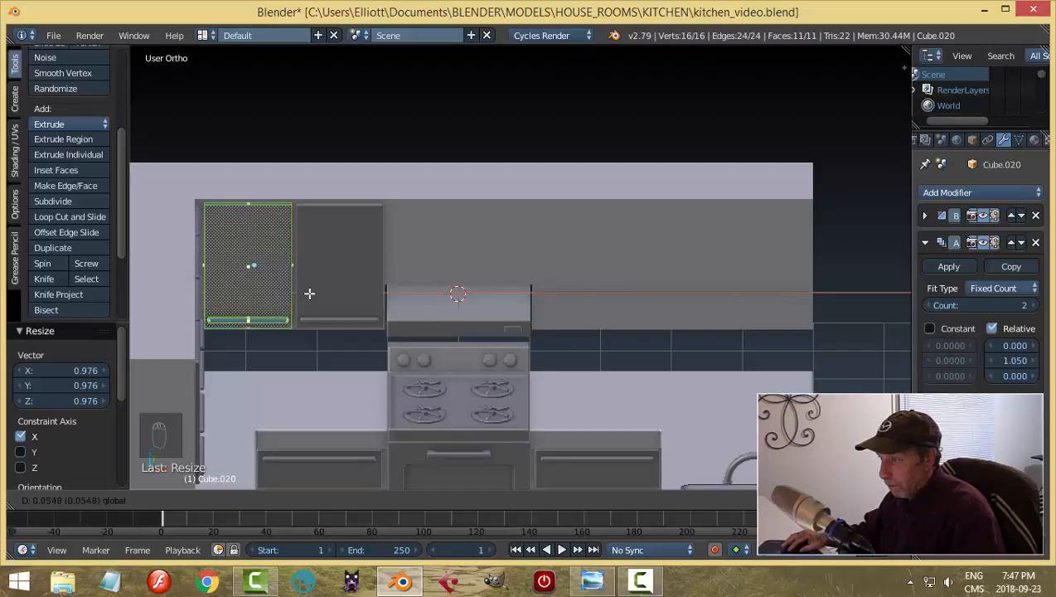
left_click(309, 293)
key("a")
key("z")
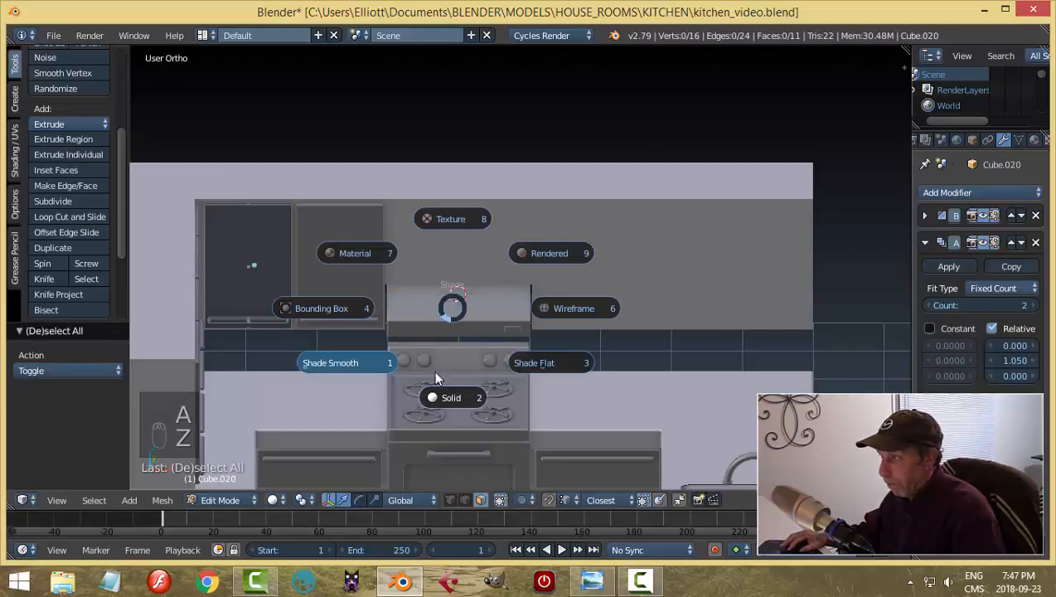
left_click(443, 388)
middle_click_drag(566, 314, 517, 320)
key("Tab")
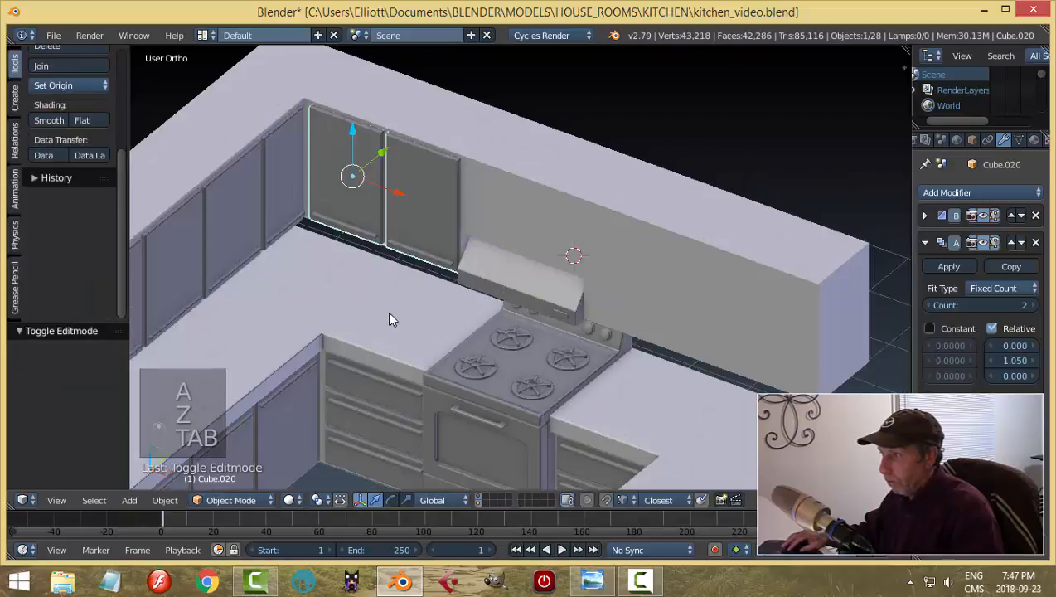
Step: Duplicate the two back-wall doors and move the copy about 4.67 along X to the other side of the range hood
key("a")
key("a")
middle_click_drag(443, 280, 521, 268)
scroll(452, 274, "up", 2)
scroll(450, 273, "down", 3)
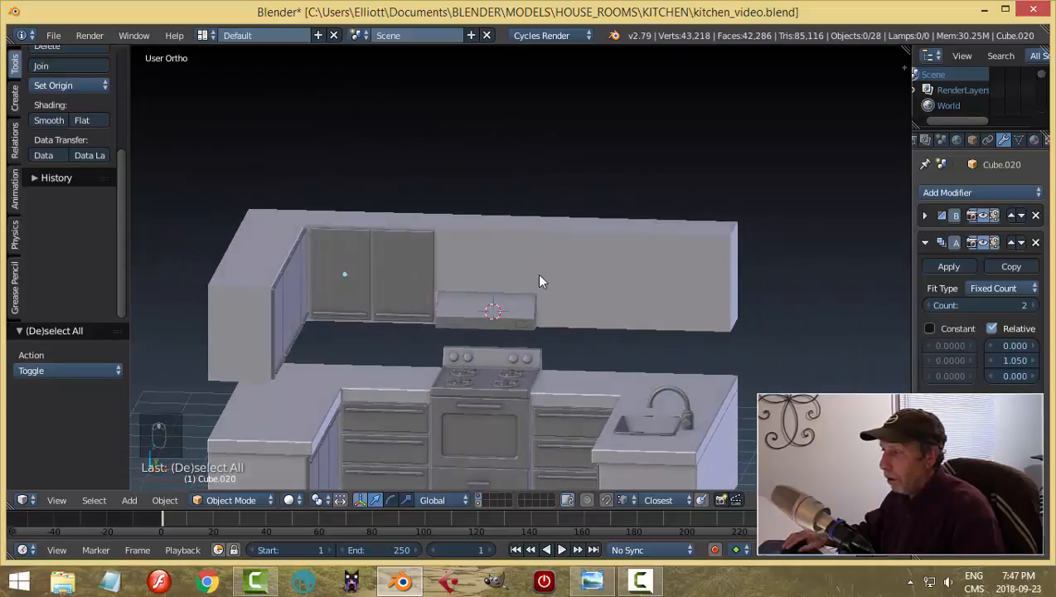
right_click(419, 284)
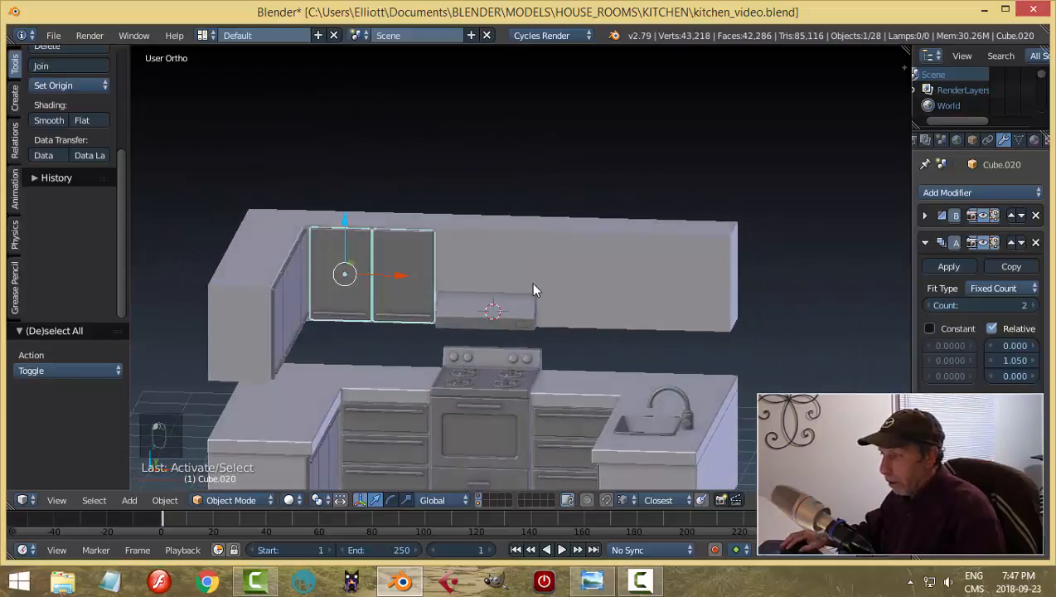
key("shift+d")
key("x")
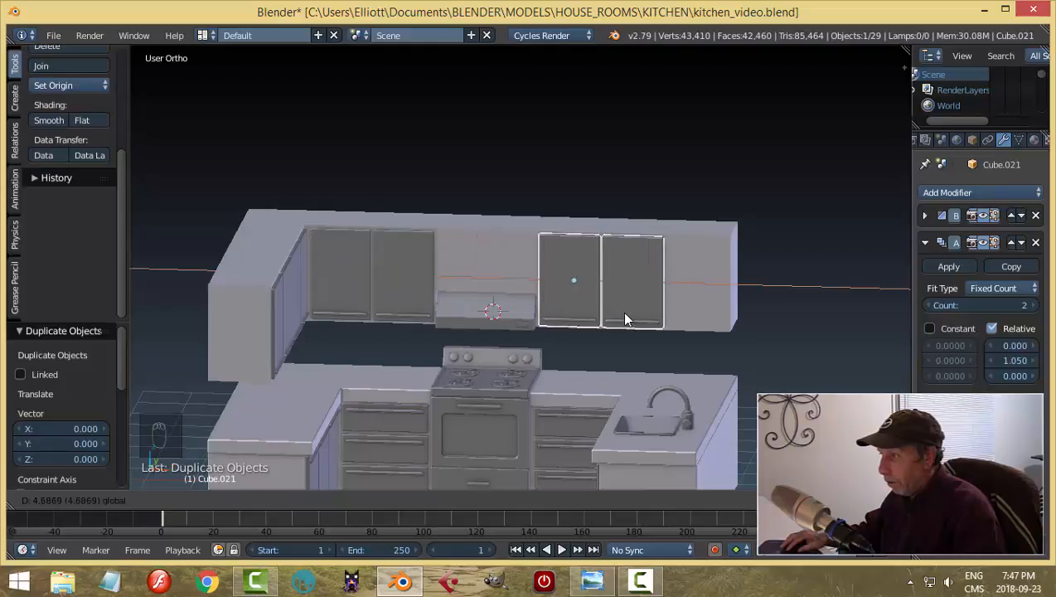
left_click(626, 318)
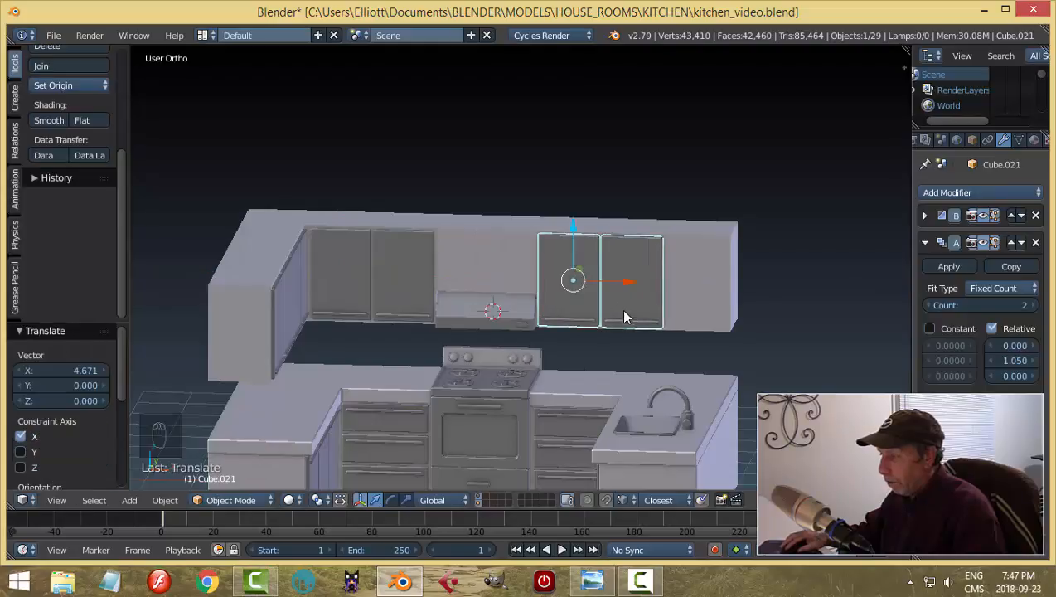
Step: Increase the copied doors' array count to 3 and fine-tune their position on the cabinet front
left_click(1027, 305)
key("a")
middle_click_drag(762, 319, 735, 316)
right_click(673, 323)
left_click_drag(638, 295, 638, 291)
key("a")
middle_click_drag(675, 309, 645, 326)
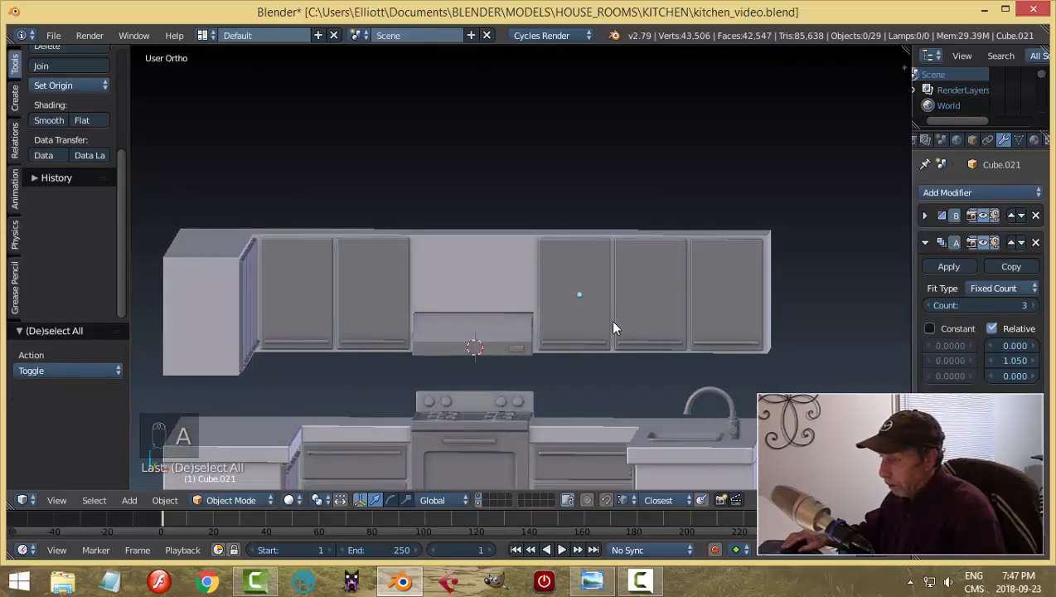
Step: Duplicate the two-door set beside the corner and move the copy about 2.2 along X to above the range hood
scroll(613, 327, "down", 1)
scroll(594, 317, "up", 1)
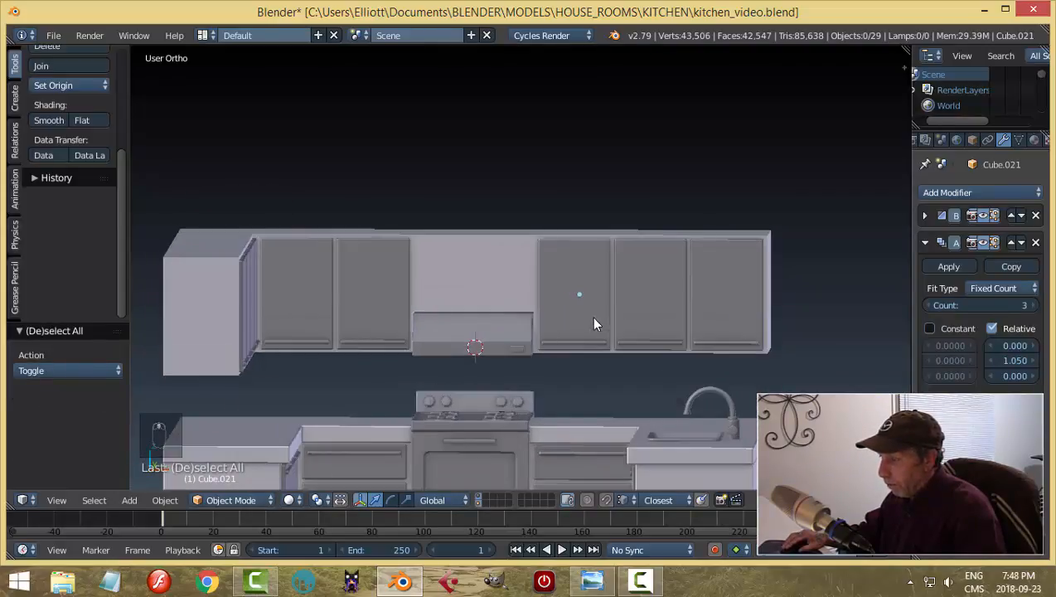
right_click(566, 294)
right_click(466, 291)
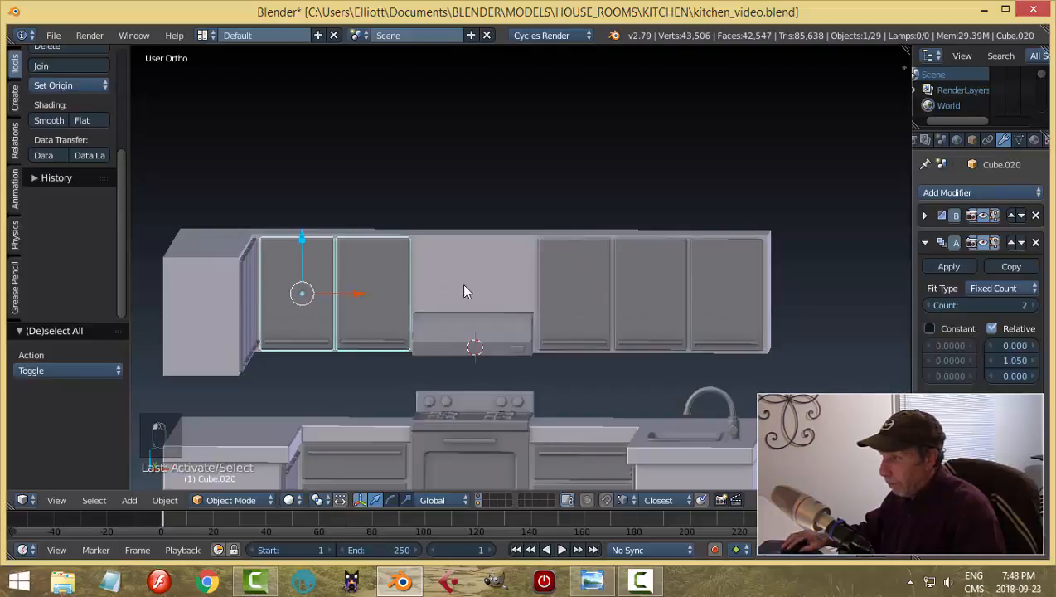
key("shift+d")
key("x")
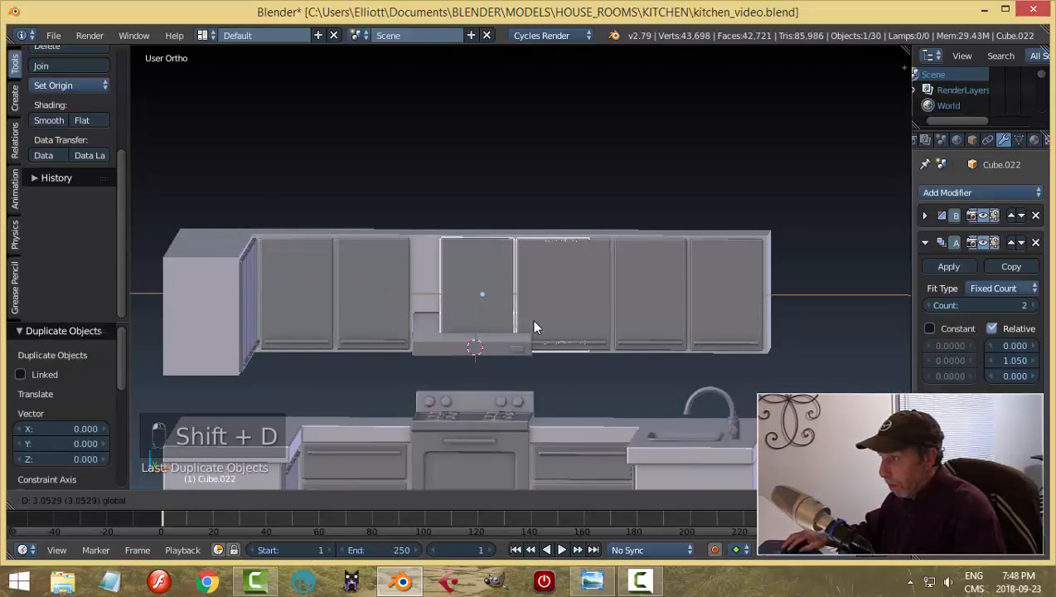
left_click(486, 320)
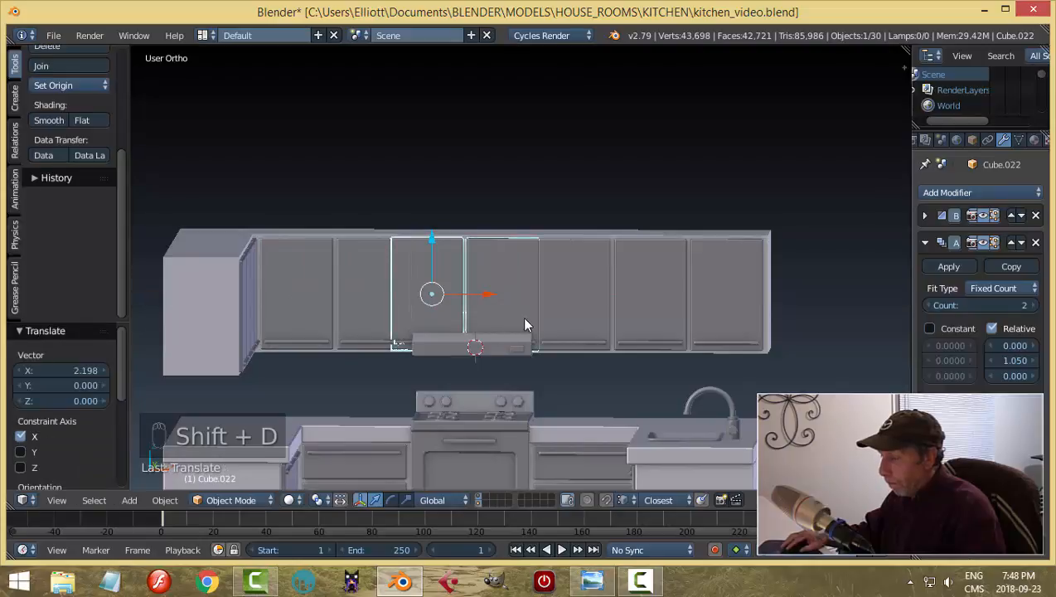
Step: In wireframe Edit Mode, box-select the top of the door mesh above the range hood and lower it about 0.78 along Z
key("Tab")
left_click(630, 320)
key("a")
key("a")
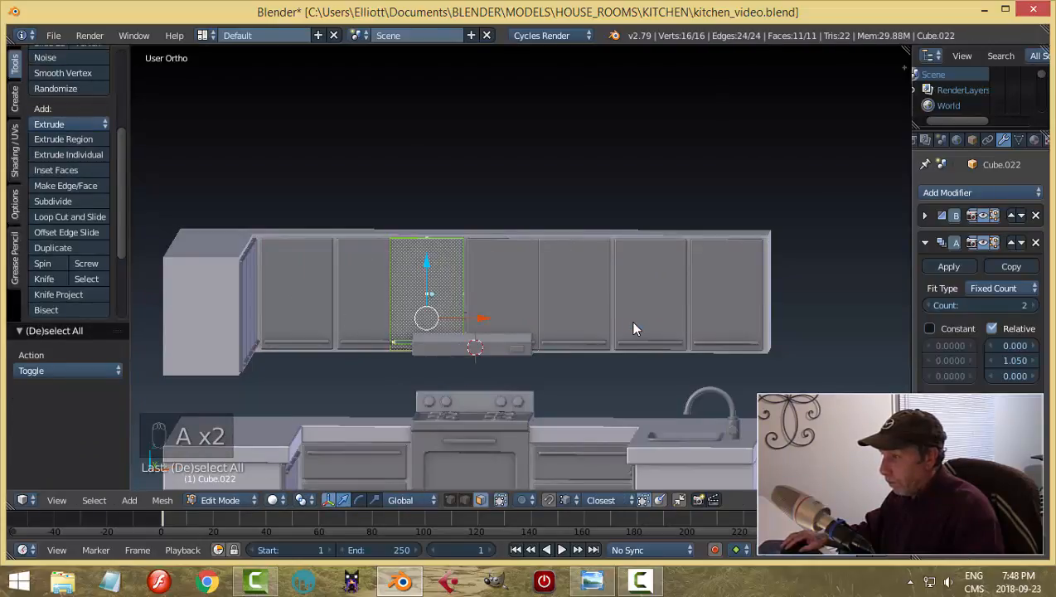
key("a")
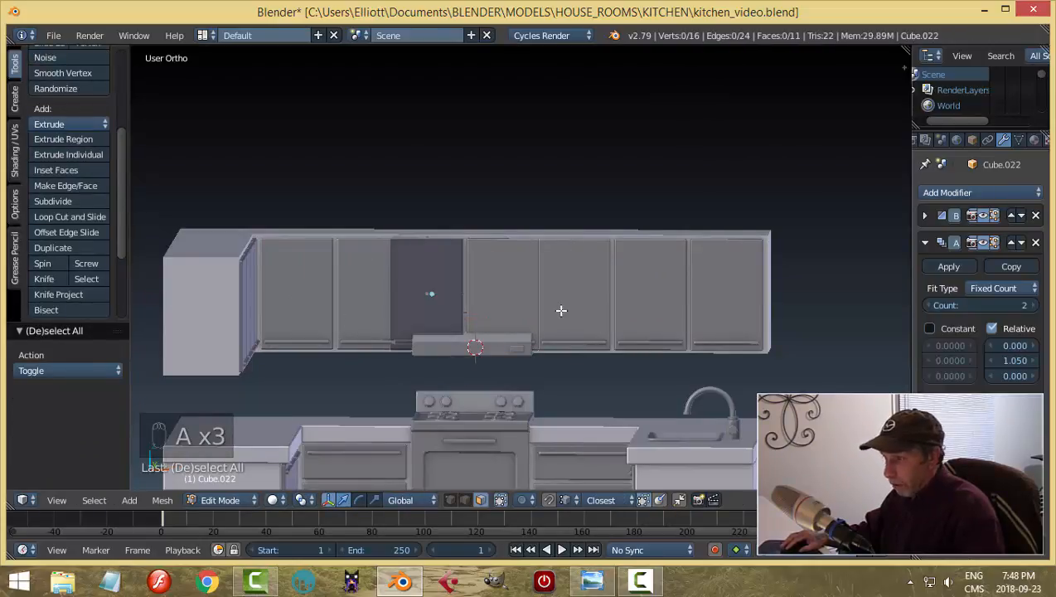
key("z")
left_click(572, 310)
key("b")
left_click_drag(316, 192, 535, 284)
left_click_drag(427, 189, 431, 238)
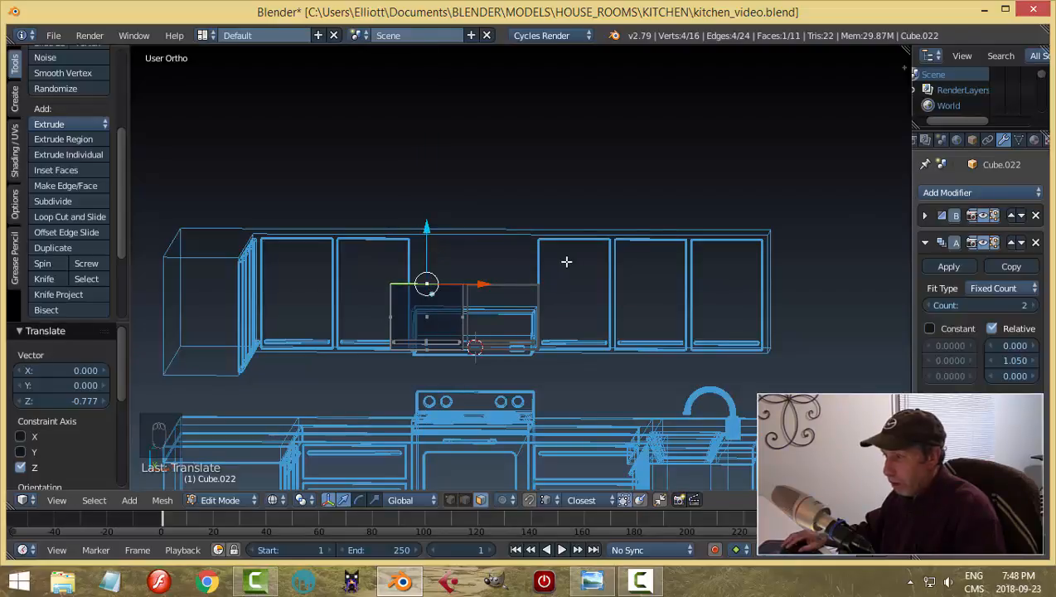
Step: Select the whole shortened door mesh and raise it about 0.8 along Z to clear the range hood
key("a")
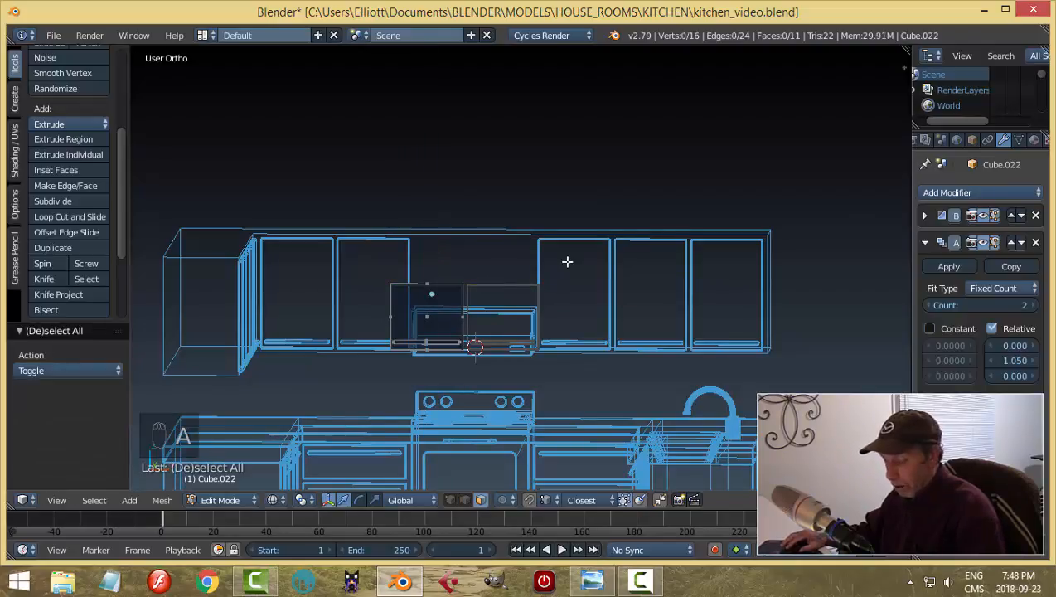
key("a")
left_click_drag(431, 274, 447, 227)
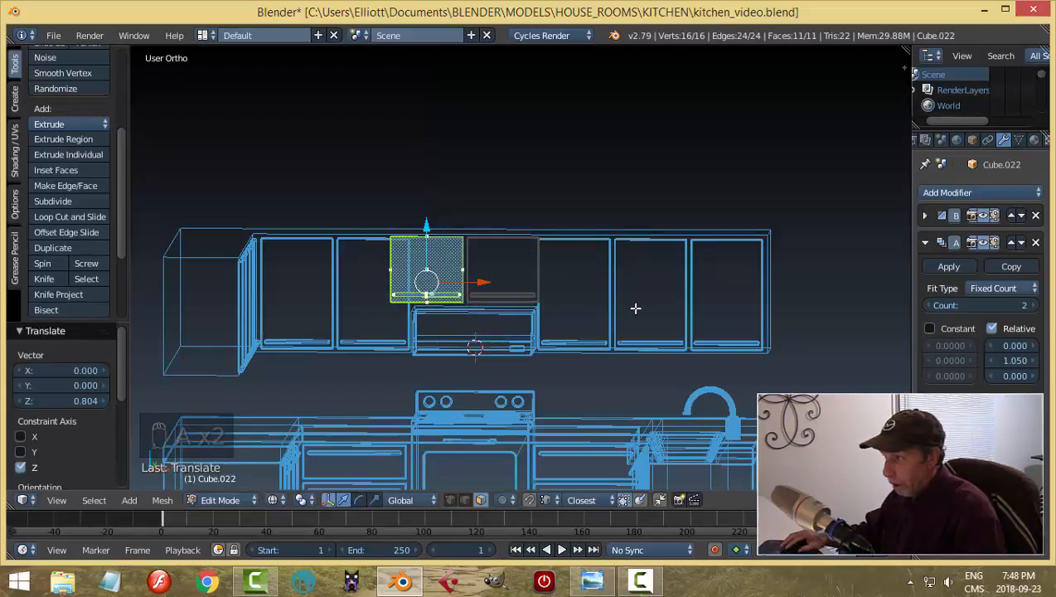
Step: Scale the short door mesh to about 0.829 along X and move it about 0.28 along X to fit the gap above the range hood
key("s")
key("x")
left_click(597, 306)
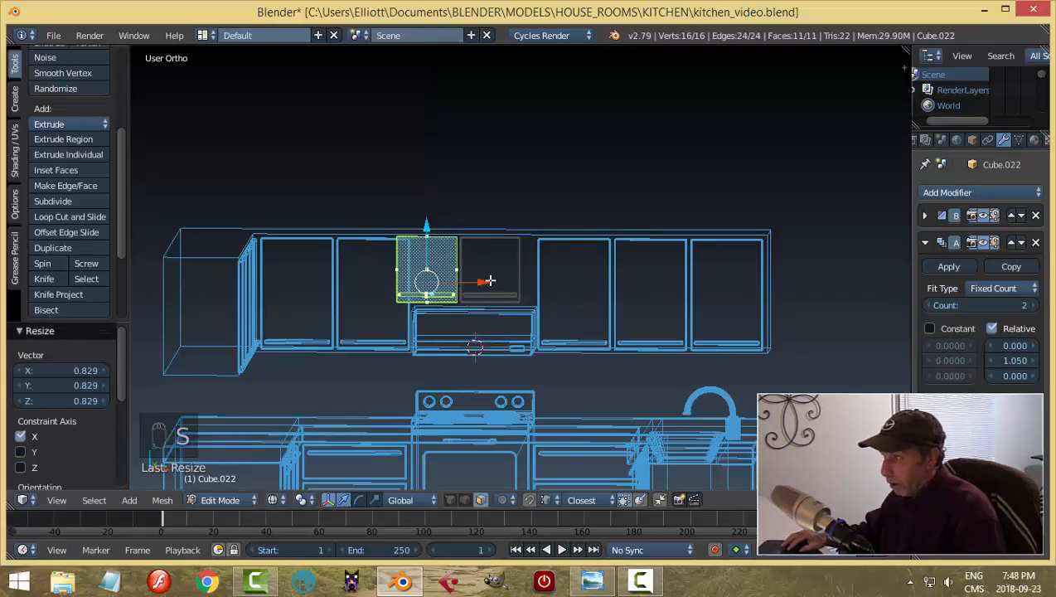
key("g")
key("x")
left_click(503, 288)
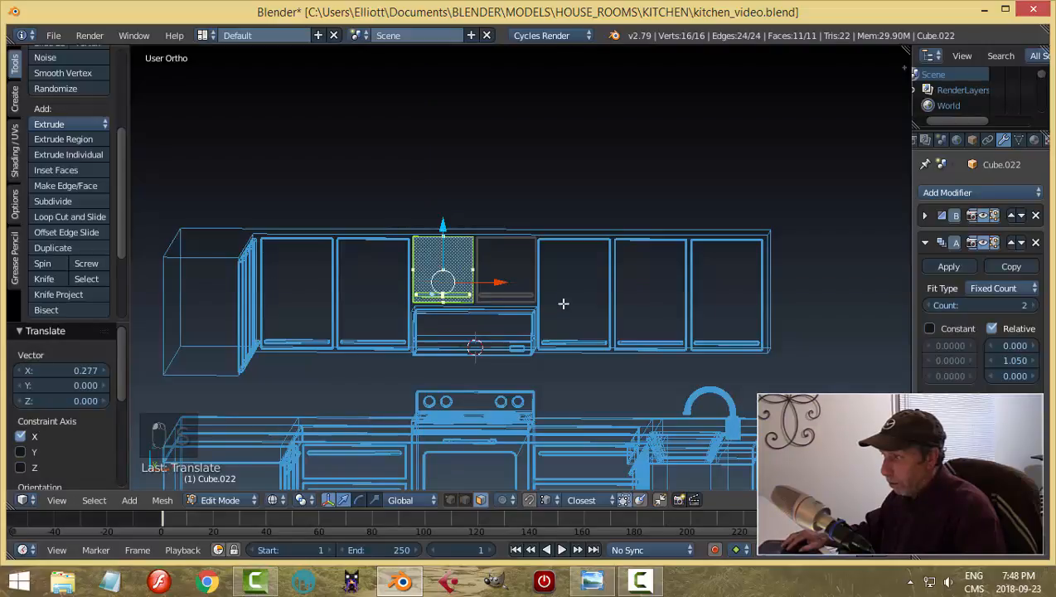
scroll(551, 337, "up", 2)
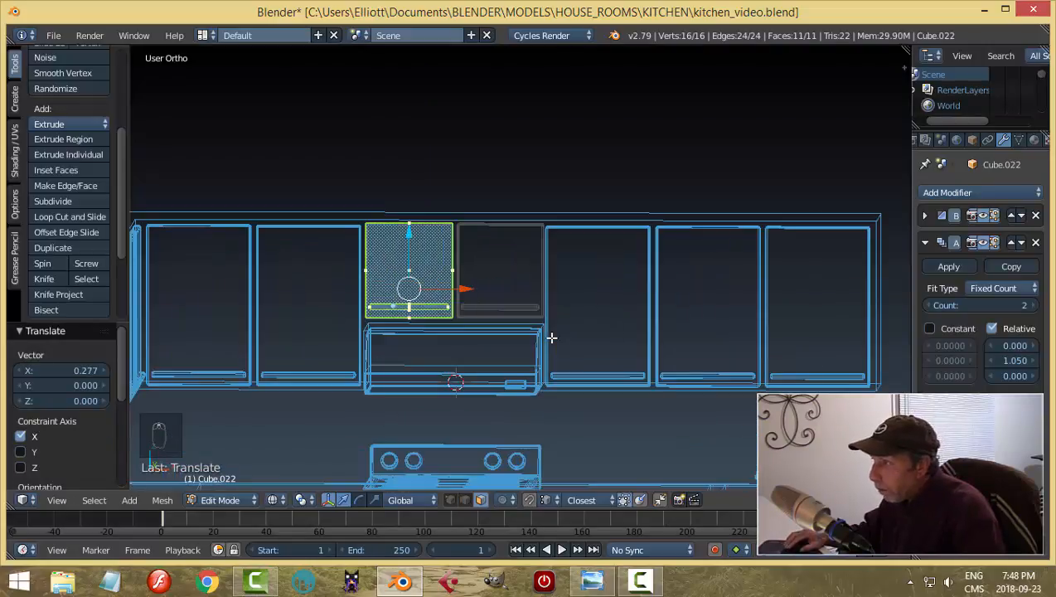
Step: Lower the whole short door mesh about 0.018 along Z and its top edge about 0.009 along Z
left_click(410, 236)
left_click(416, 239)
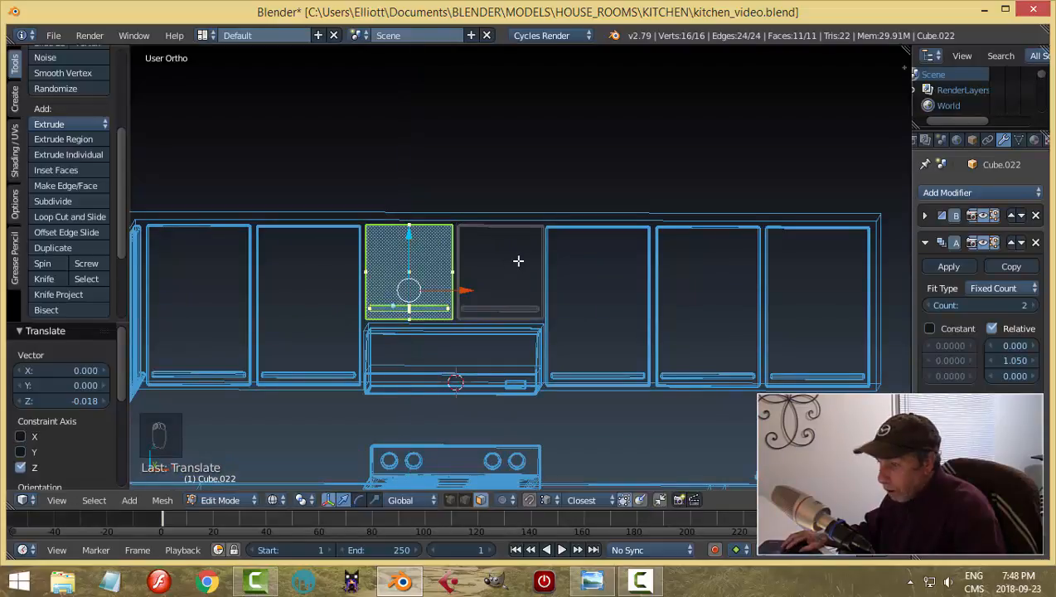
key("a")
key("b")
left_click_drag(309, 176, 464, 234)
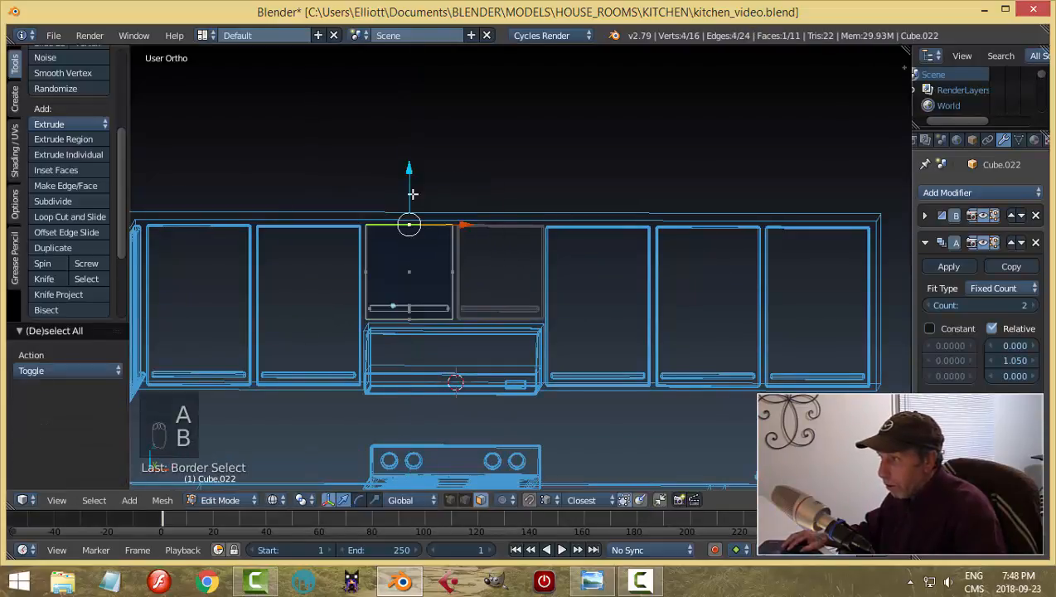
left_click(416, 178)
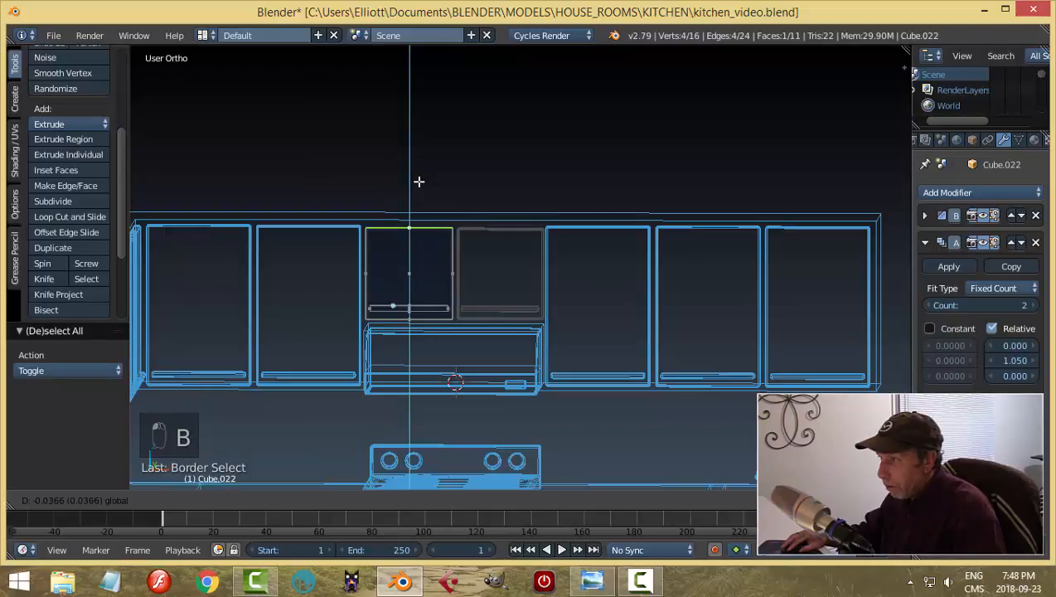
left_click(417, 182)
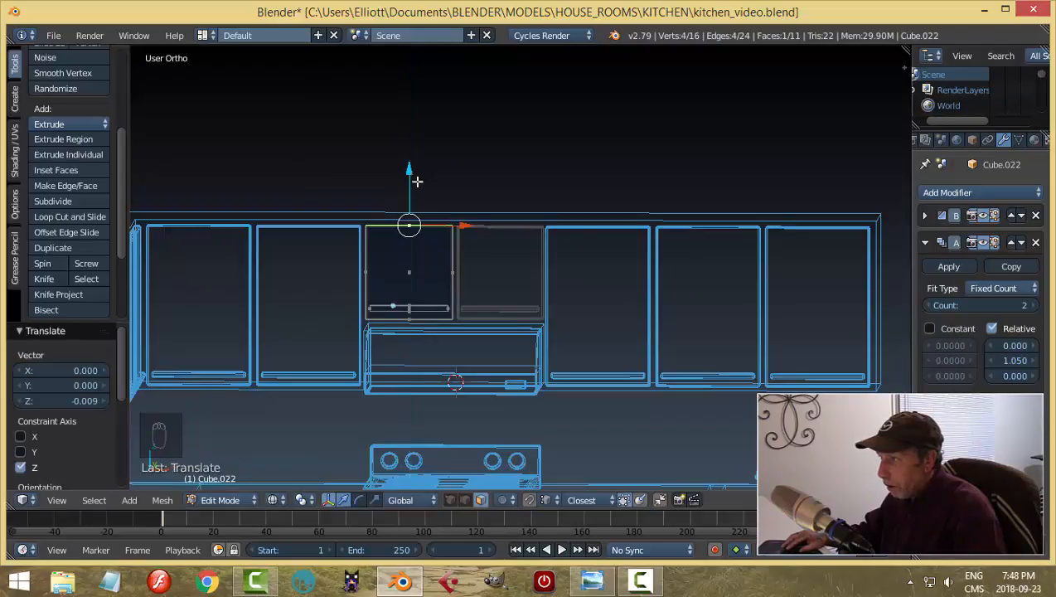
Step: Return to solid shading and Object Mode with everything deselected
key("z")
left_click(571, 321)
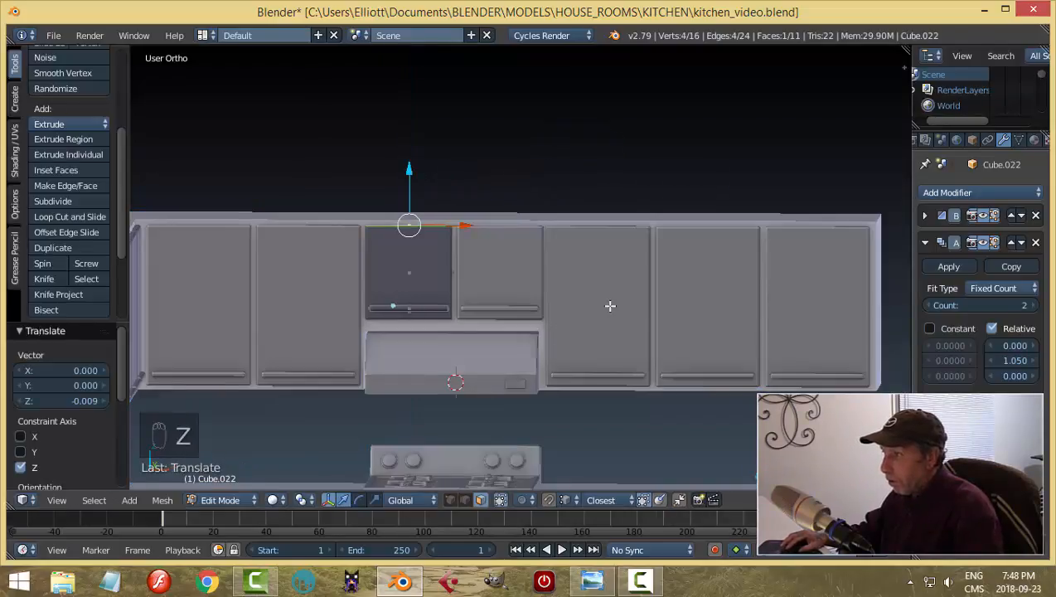
key("Tab")
left_click(505, 307)
key("a")
key("a")
scroll(622, 302, "down", 3)
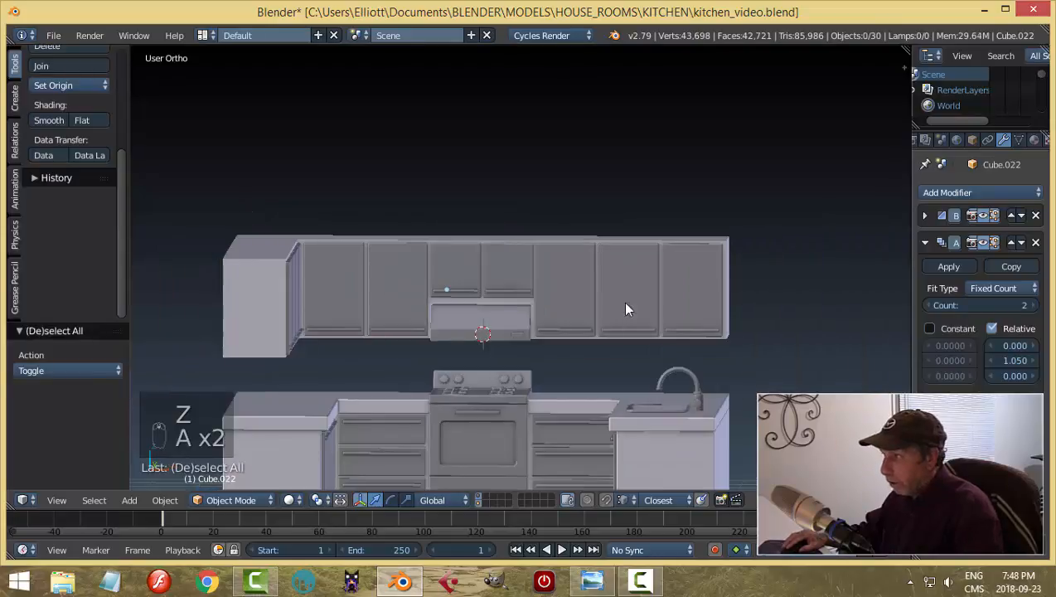
mouse_move(626, 309)
middle_mouse_down()
mouse_move(566, 330)
mouse_move(551, 354)
mouse_move(637, 325)
mouse_move(632, 308)
middle_mouse_up()
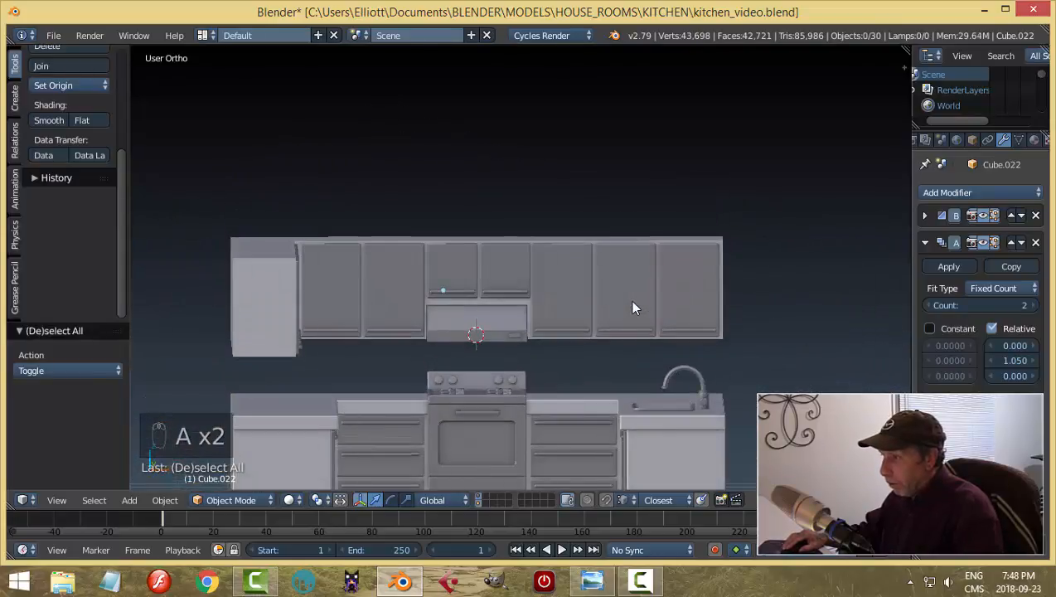
Step: Select the short door pair above the range hood and lower it about 0.077 along Z
right_click(501, 273)
scroll(531, 315, "up", 1)
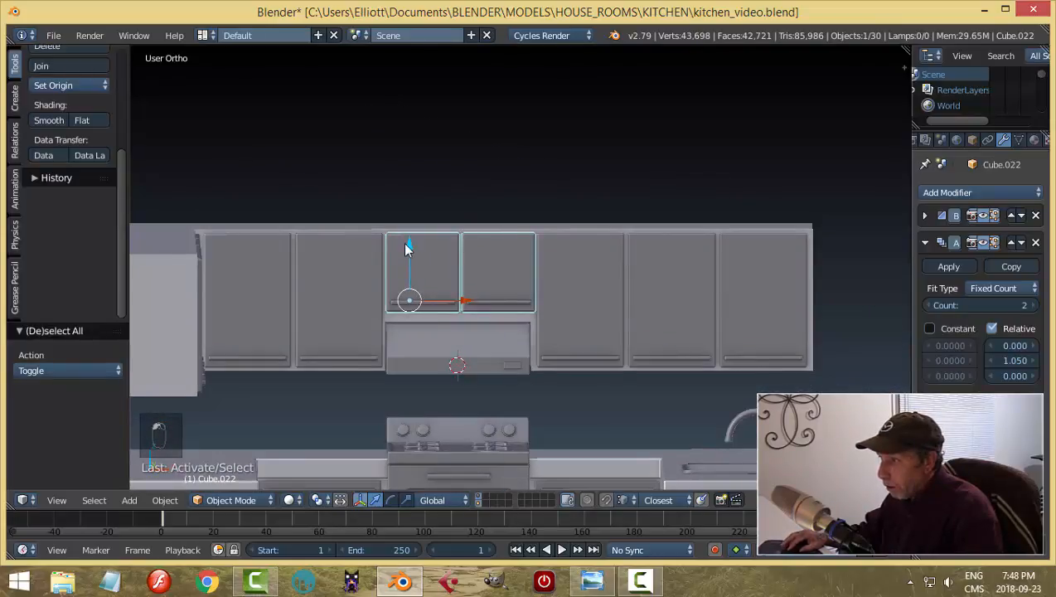
left_click_drag(407, 243, 414, 252)
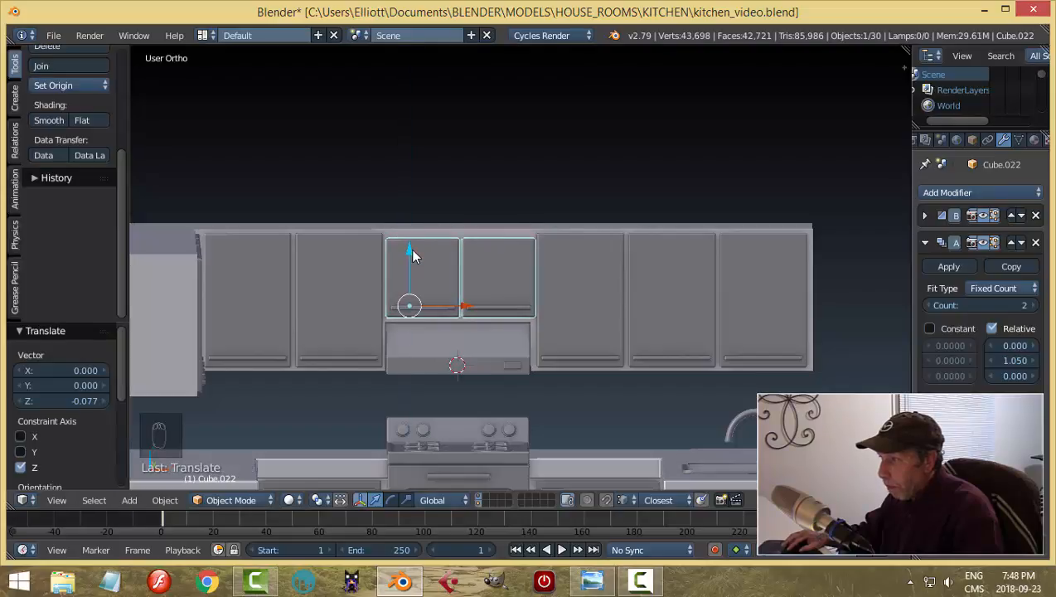
Step: In Edit Mode, raise the top of the short door mesh about 0.055 along Z
key("Tab")
left_click(650, 248)
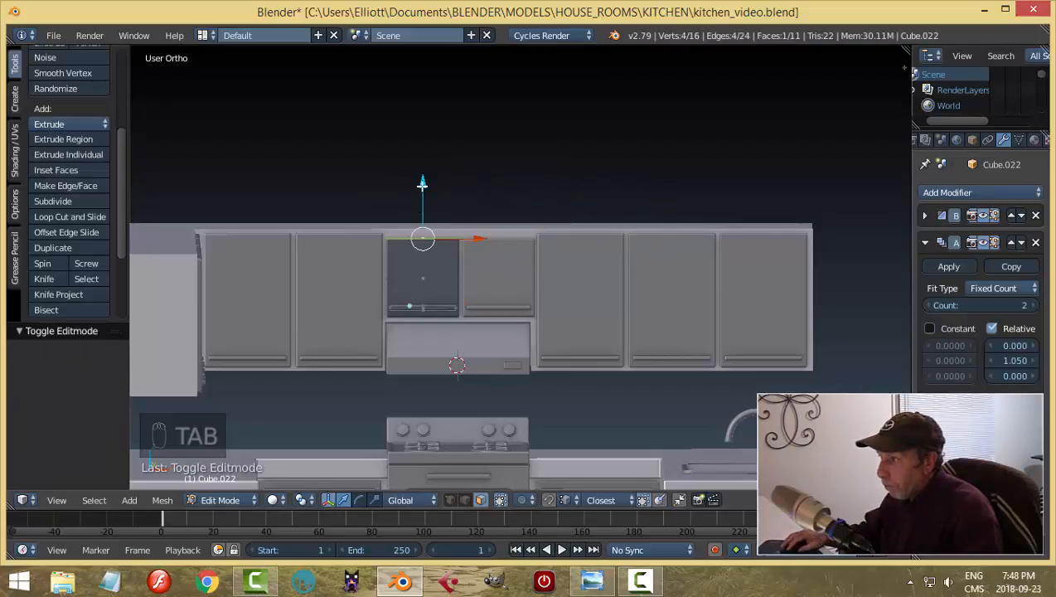
left_click_drag(422, 184, 423, 184)
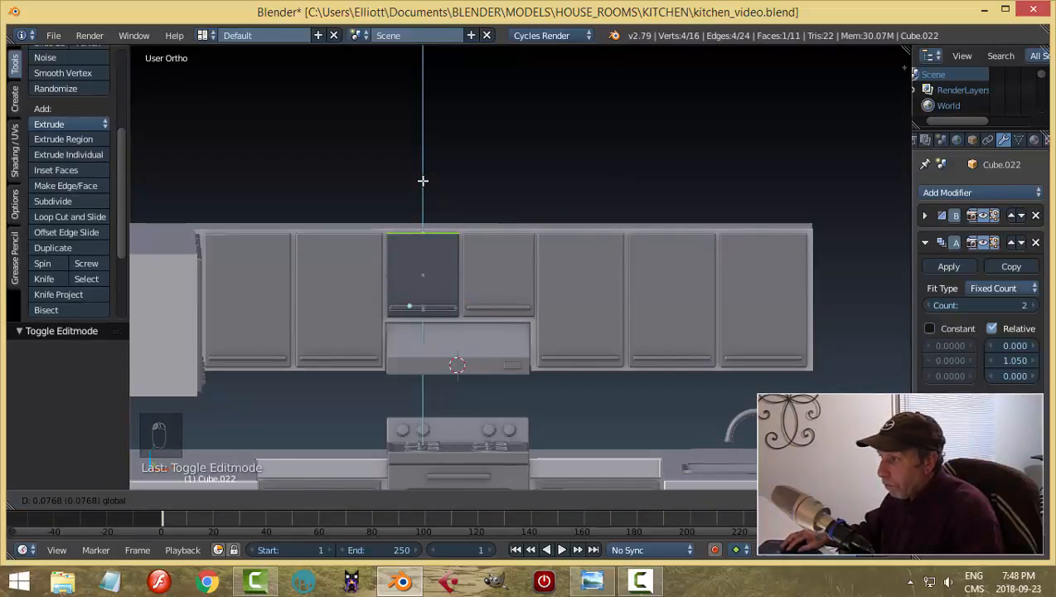
left_click(423, 182)
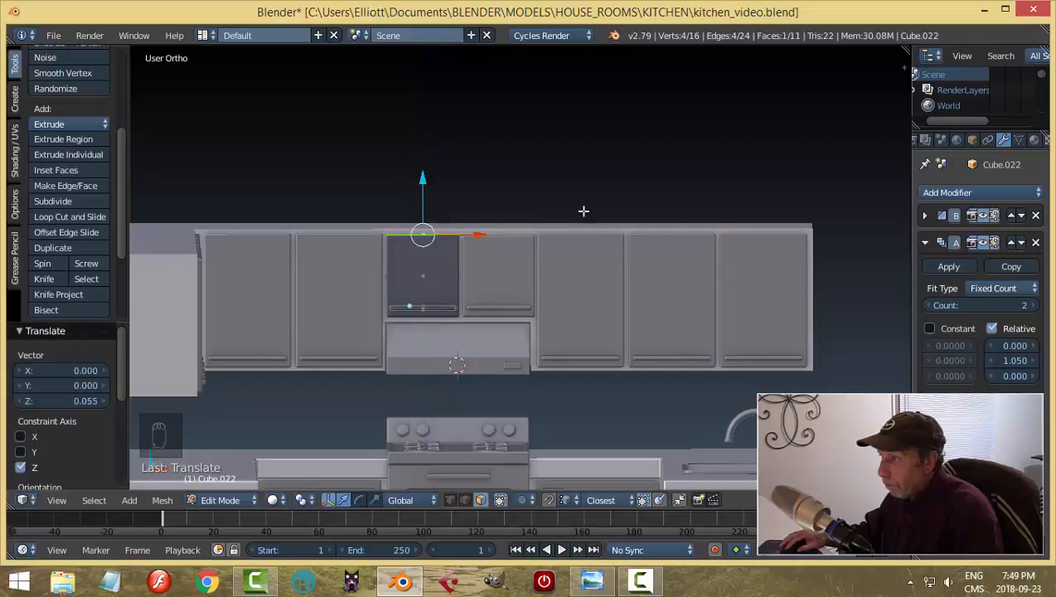
Step: Return to Object Mode, deselect everything and save the kitchen file
key("Tab")
left_click(643, 229)
key("a")
scroll(692, 253, "down", 4)
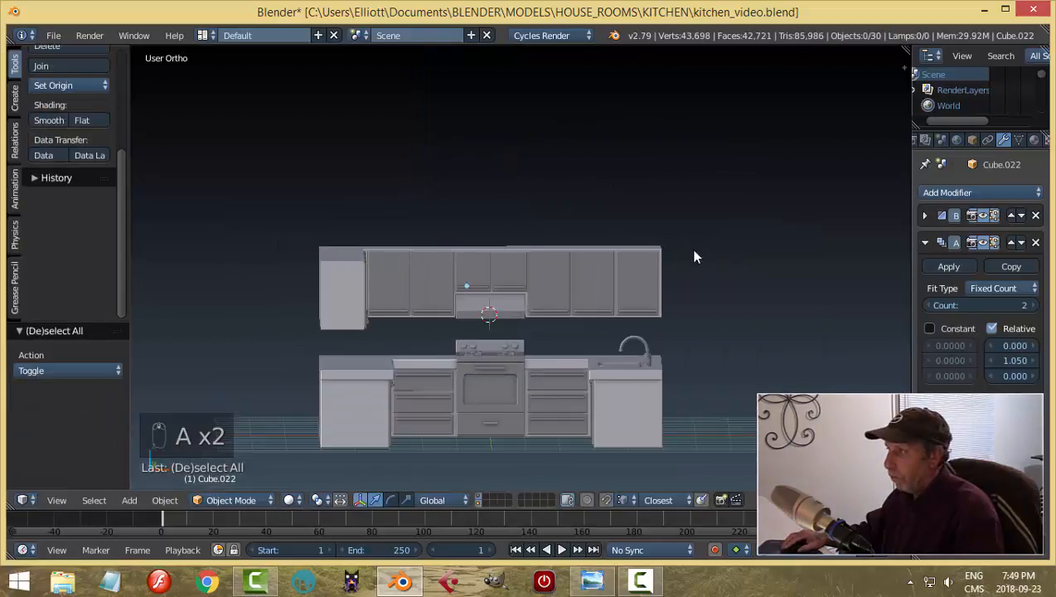
middle_click_drag(693, 252, 700, 285)
scroll(597, 346, "up", 5)
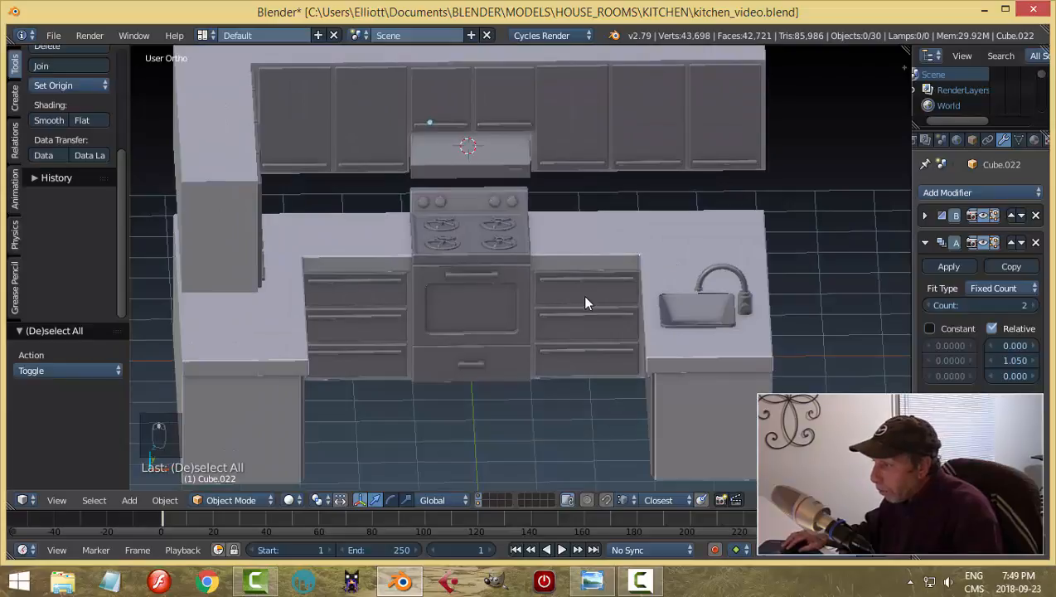
mouse_move(635, 293)
middle_mouse_down()
mouse_move(631, 277)
mouse_move(642, 275)
middle_mouse_up()
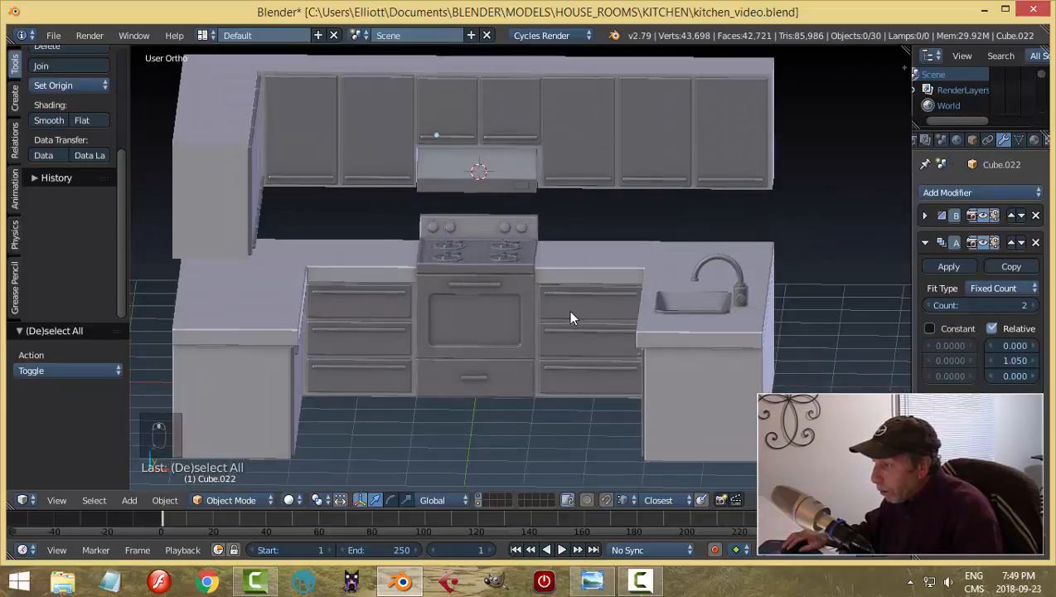
mouse_move(569, 312)
middle_mouse_down()
mouse_move(613, 299)
mouse_move(542, 308)
mouse_move(579, 302)
middle_mouse_up()
key("ctrl+s")
Step: Switch to Windows Photo Viewer to check the kitchen2.png reference render, and return to Blender
middle_click_drag(637, 280, 671, 274)
scroll(679, 273, "down", 2)
left_click(592, 580)
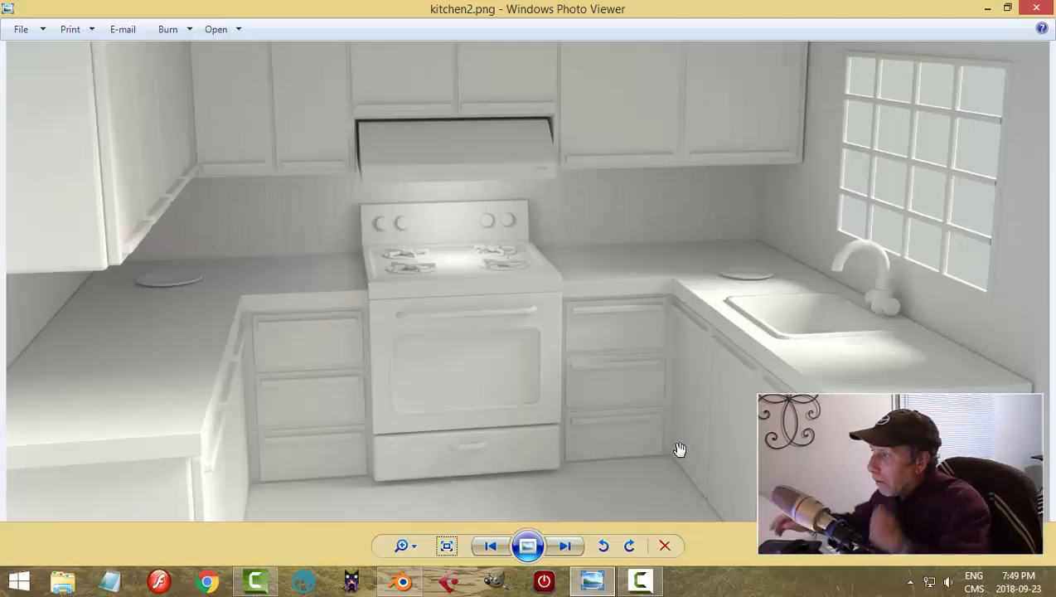
left_click(404, 583)
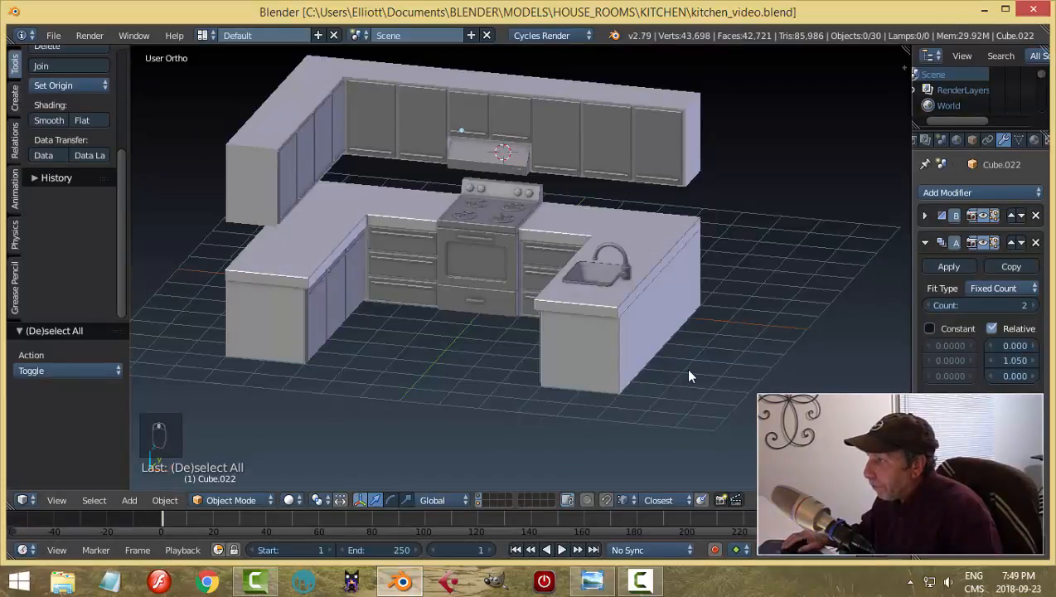
Step: Snap the 3D cursor to the middle back-edge face of the countertop mesh and return to Object Mode
middle_click_drag(687, 370, 528, 370)
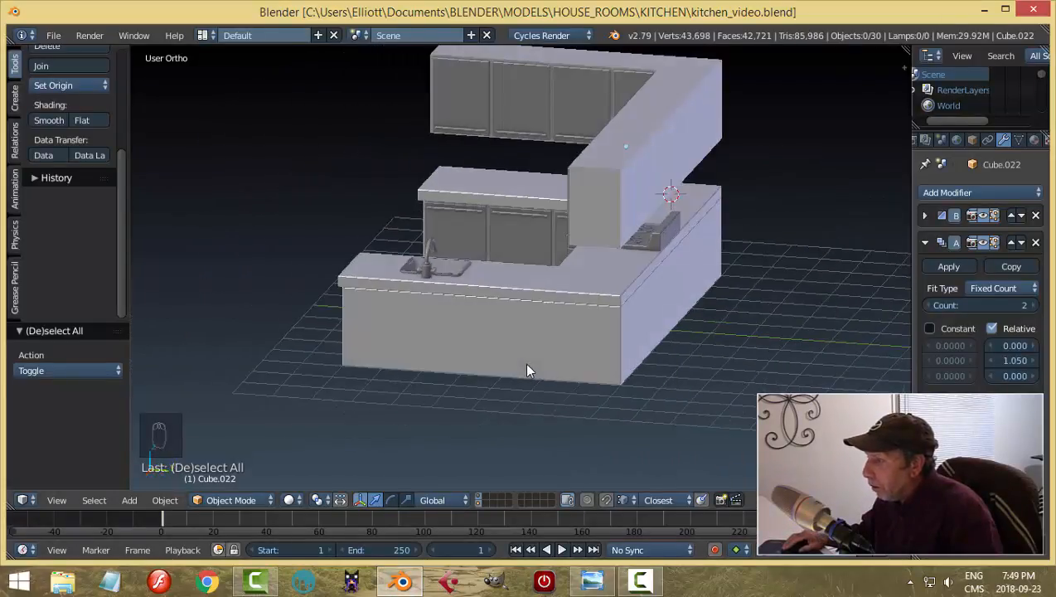
right_click(729, 291)
key("Tab")
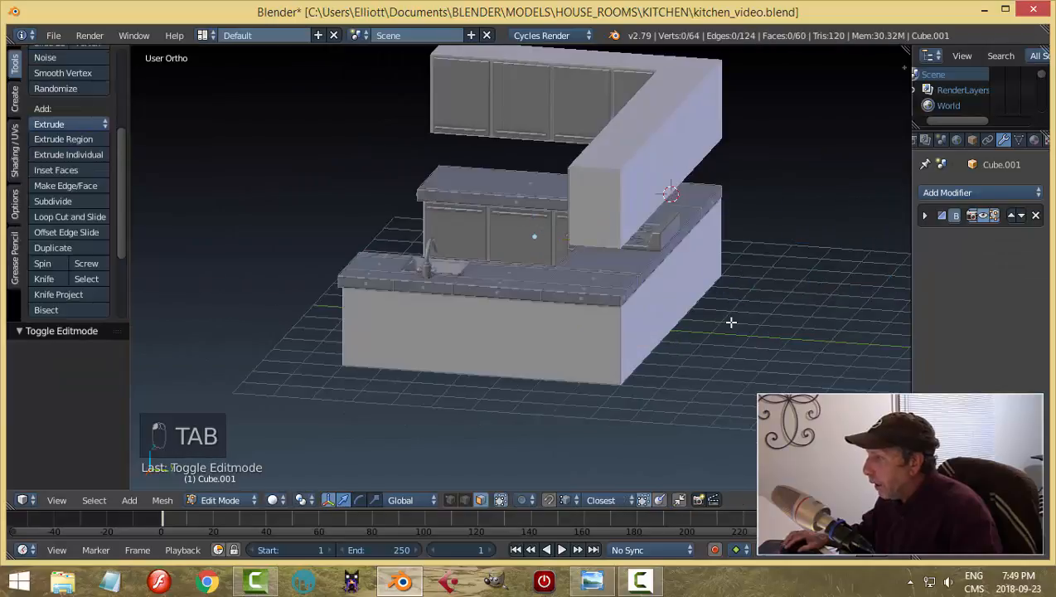
scroll(737, 315, "up", 3)
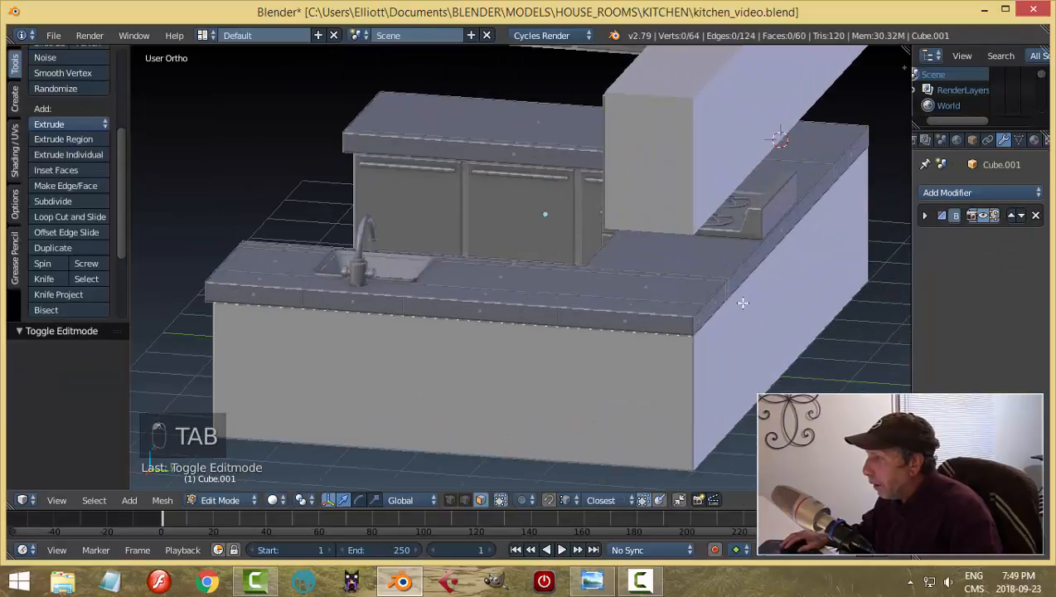
right_click(760, 257)
middle_click_drag(799, 335, 807, 331)
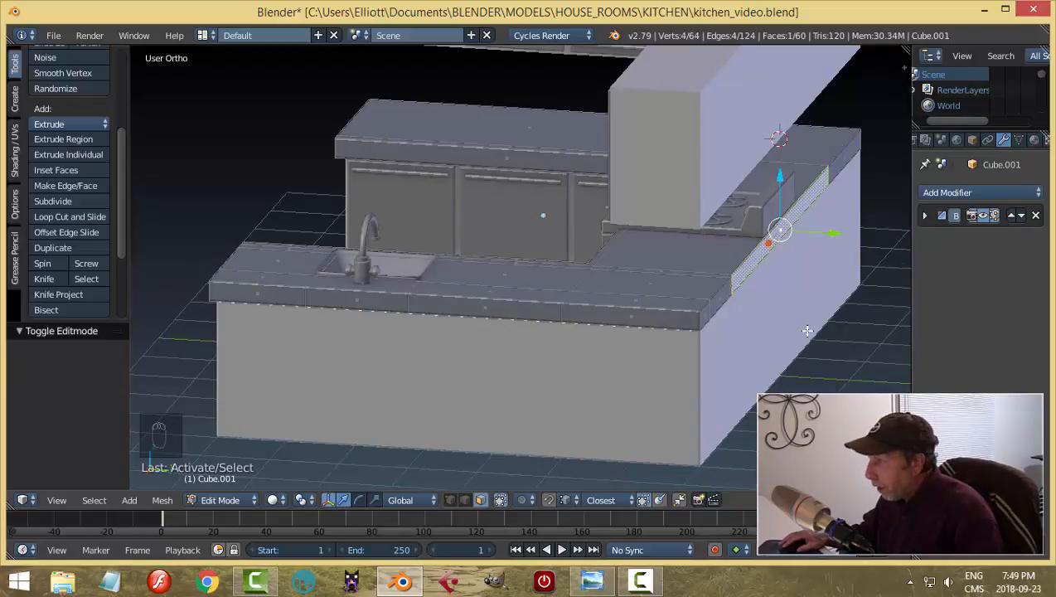
key("shift+s")
left_click(746, 331)
key("a")
key("Tab")
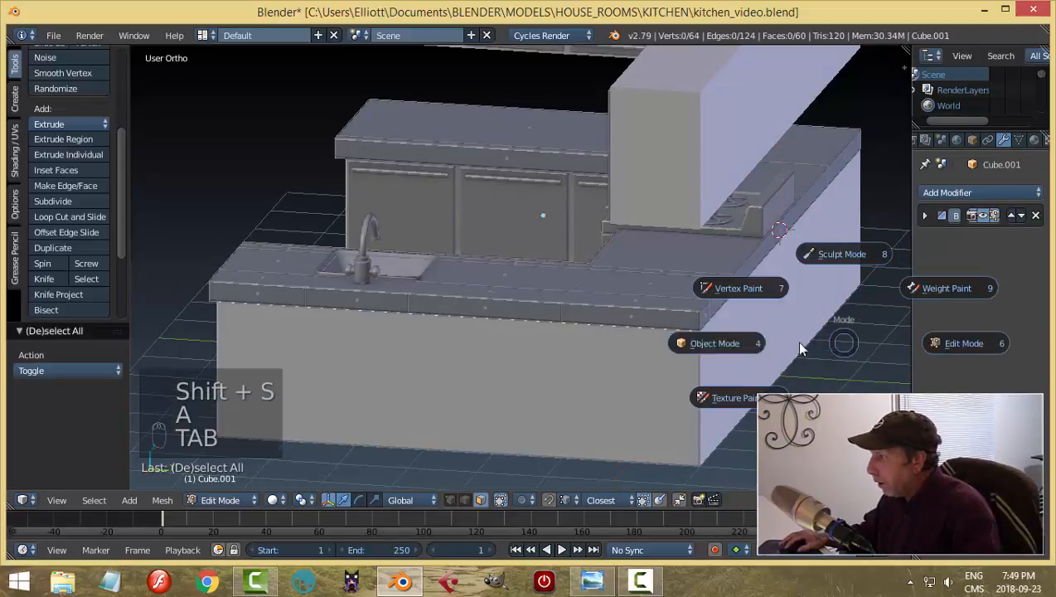
Step: Add a plane at the 3D cursor, rotated 90° about X and shifted about 0.027 along Y behind the countertop
key("shift+a")
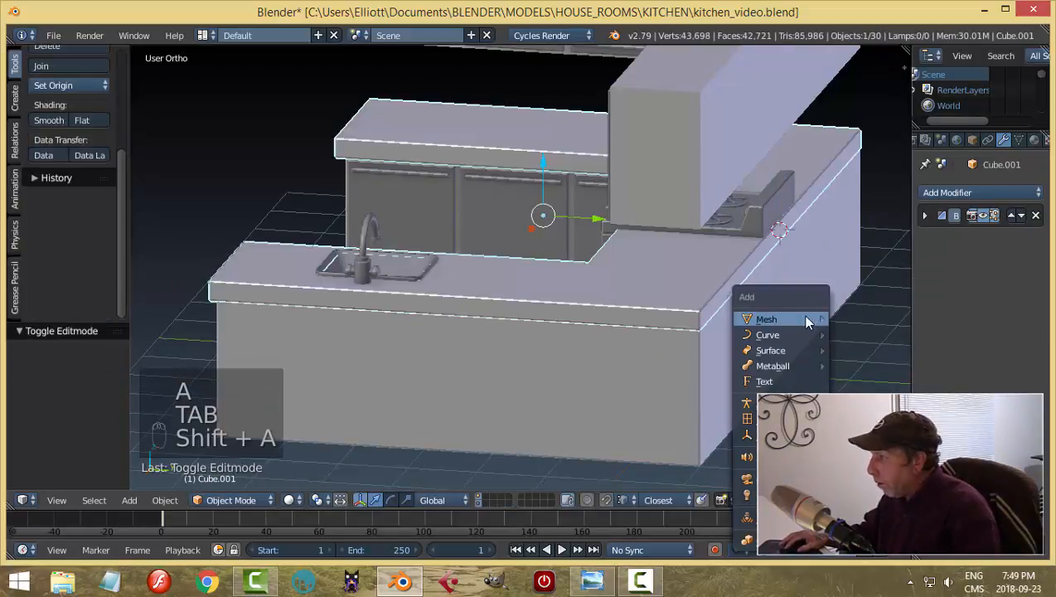
mouse_move(801, 316)
left_click(850, 318)
scroll(837, 327, "down", 1)
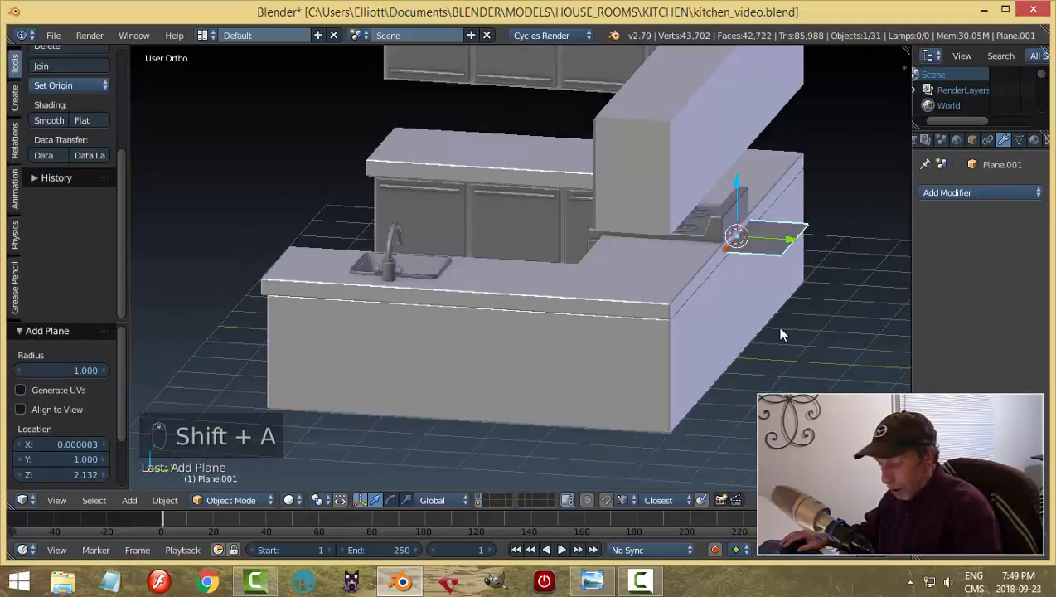
type("rx90")
key("Return")
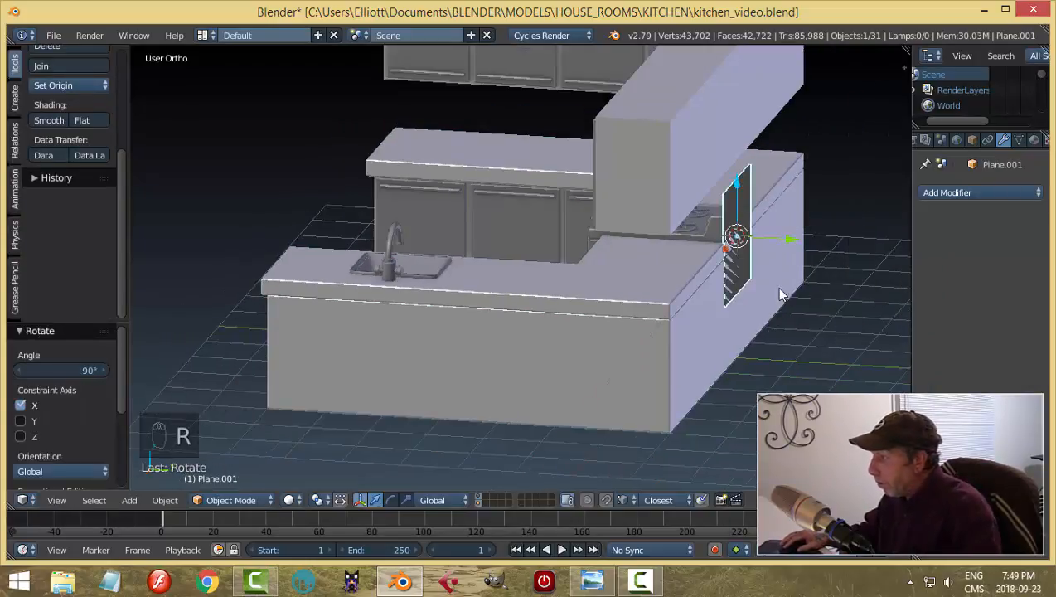
left_click_drag(793, 242, 791, 239)
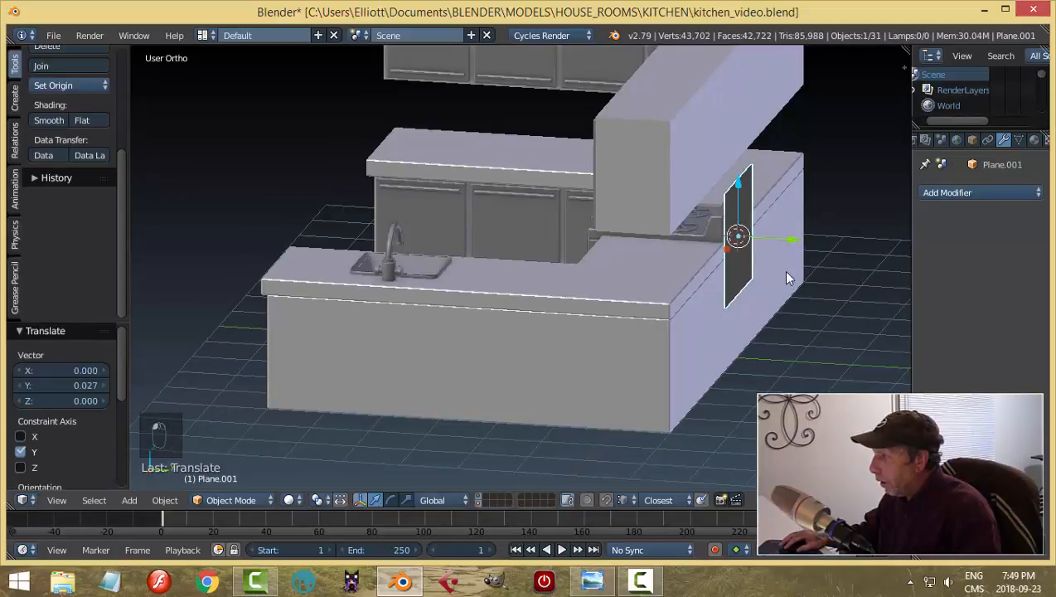
Step: In Edit Mode, scale the whole plane along X to span the full width of the back cabinets
key("Tab")
left_click(896, 282)
key("a")
key("a")
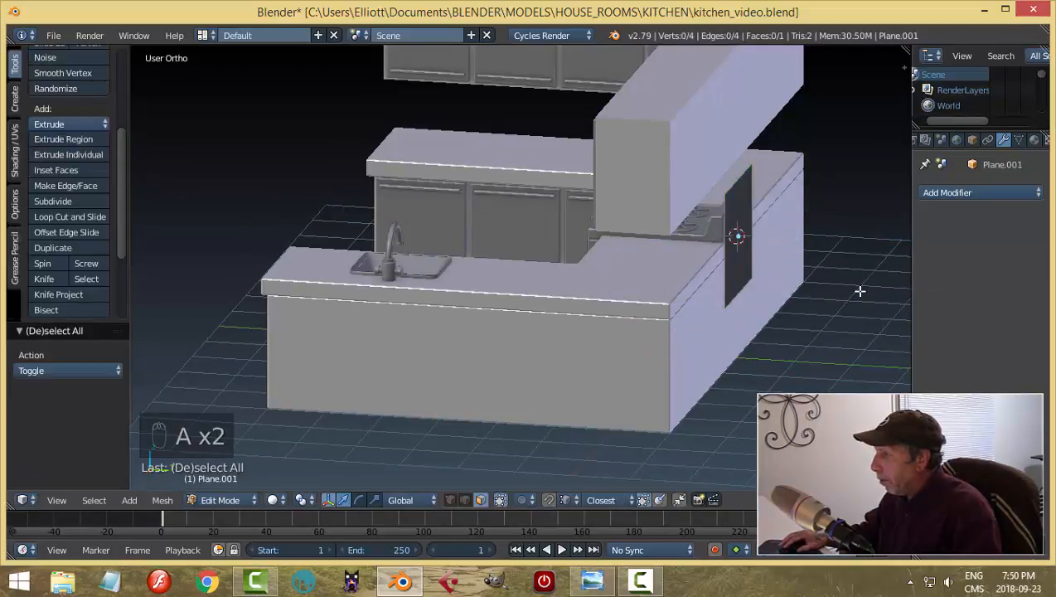
key("a")
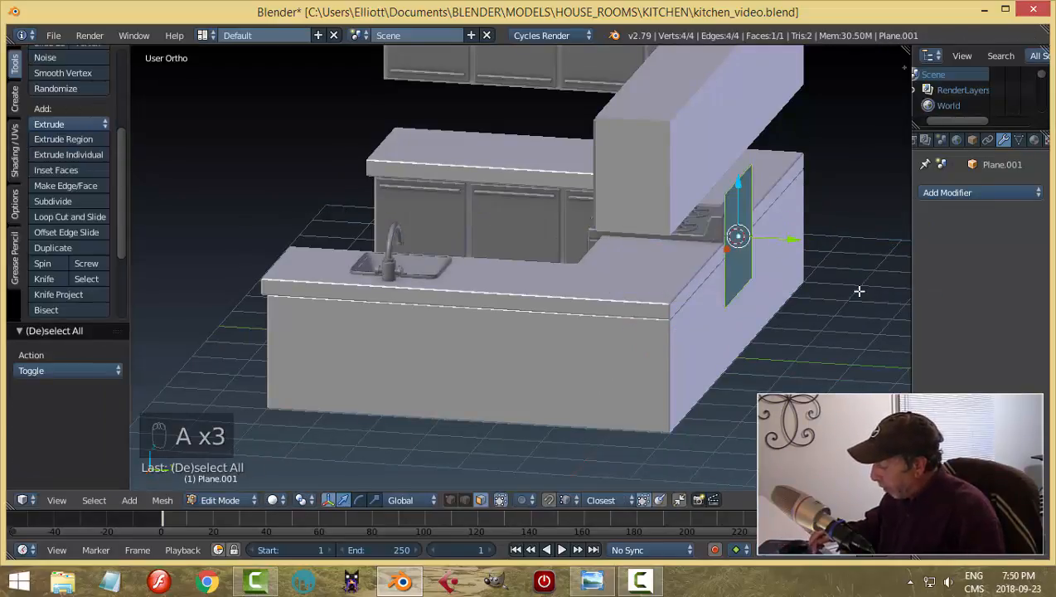
key("ctrl+KP_1")
scroll(643, 308, "down", 4)
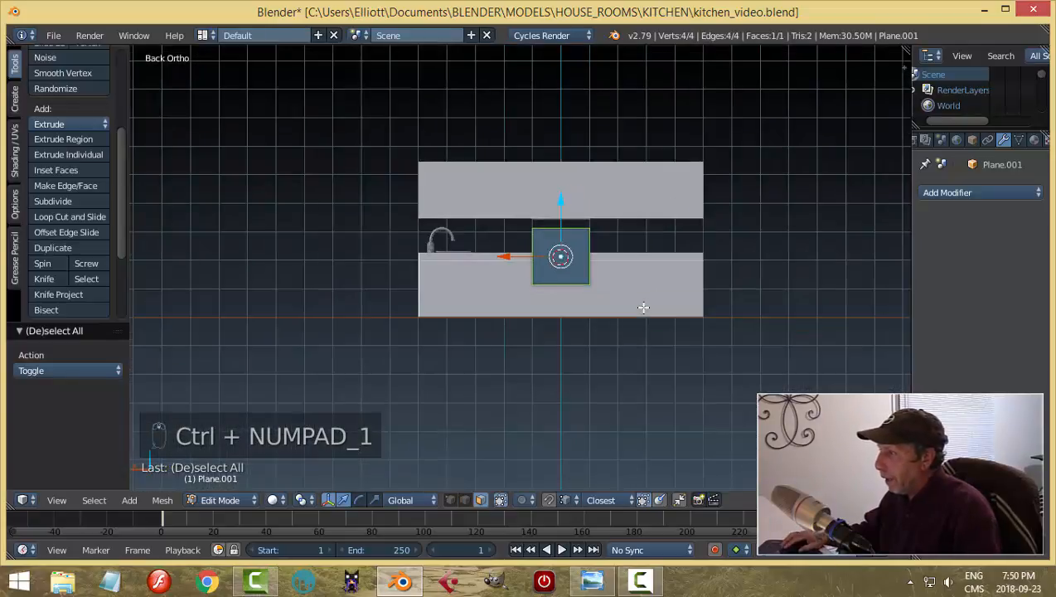
key("s")
key("x")
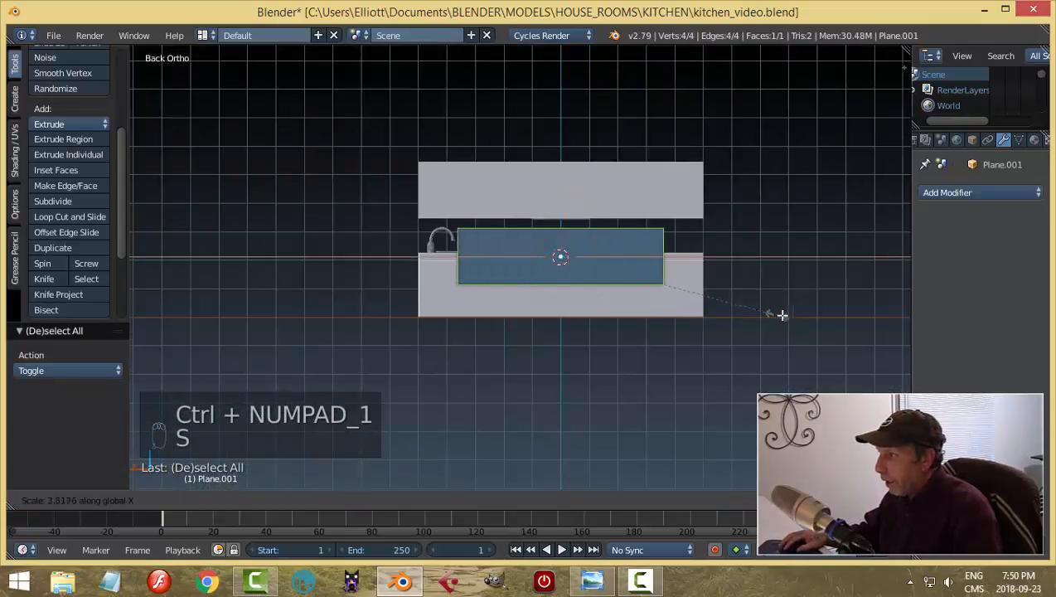
left_click(862, 317)
Step: In edge select mode, raise the wall plane's top edge about 3.05 along Z, above the upper cabinets
middle_click_drag(841, 305, 757, 320)
key("a")
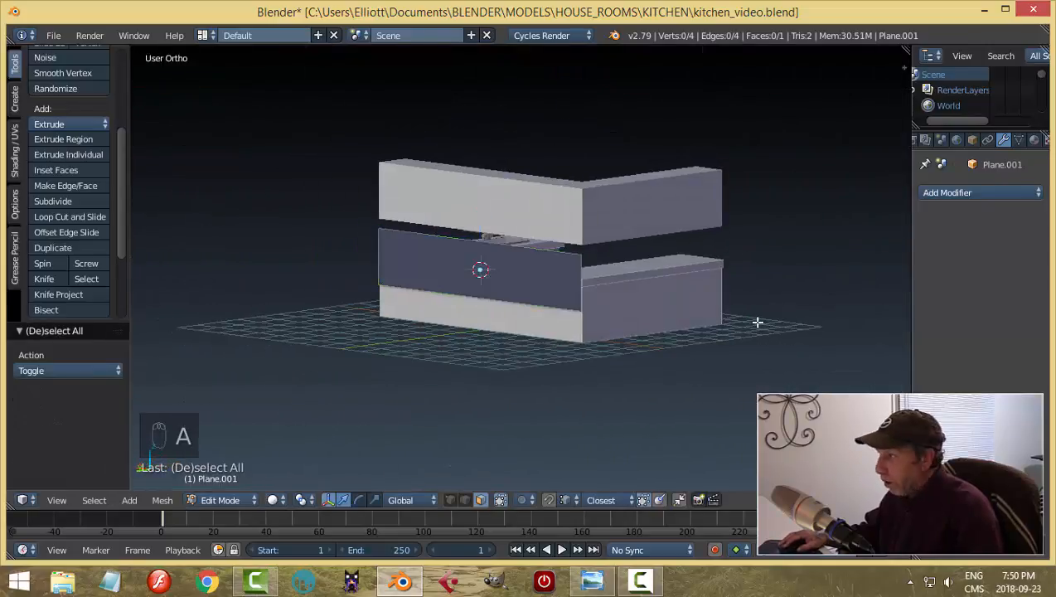
key("ctrl+Tab")
left_click(696, 308)
right_click(523, 246)
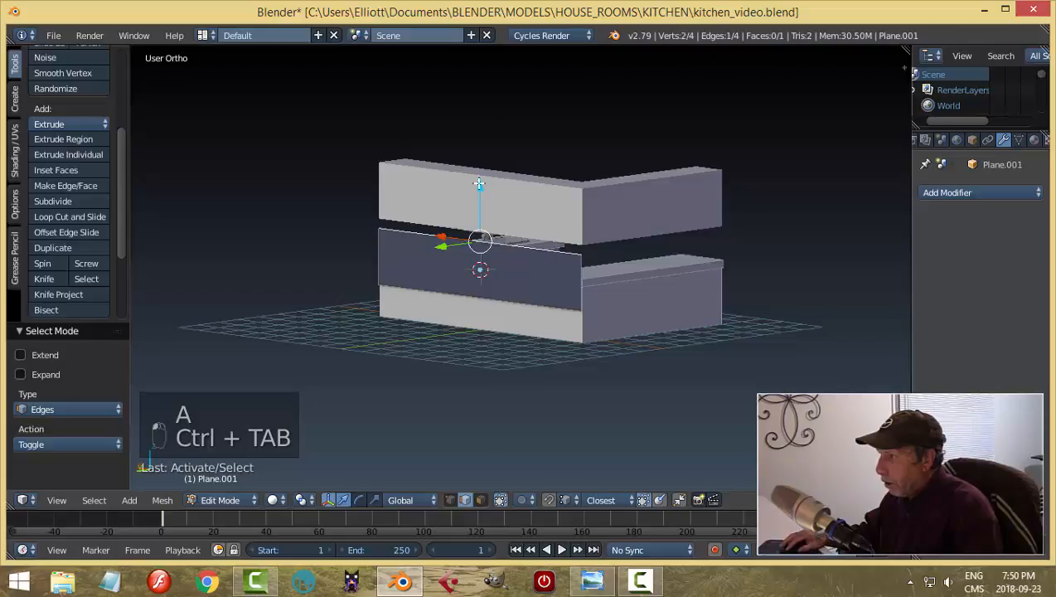
left_click_drag(479, 183, 491, 98)
Step: Lower the wall plane's bottom edge about 1.21 along Z to the base of the lower cabinets
right_click(524, 294)
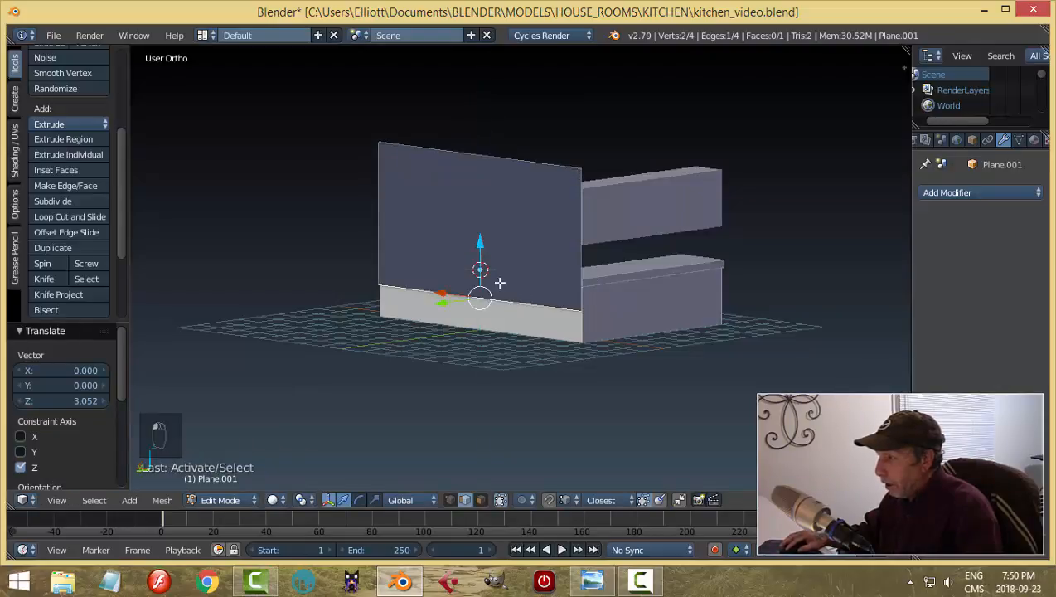
key("g")
key("z")
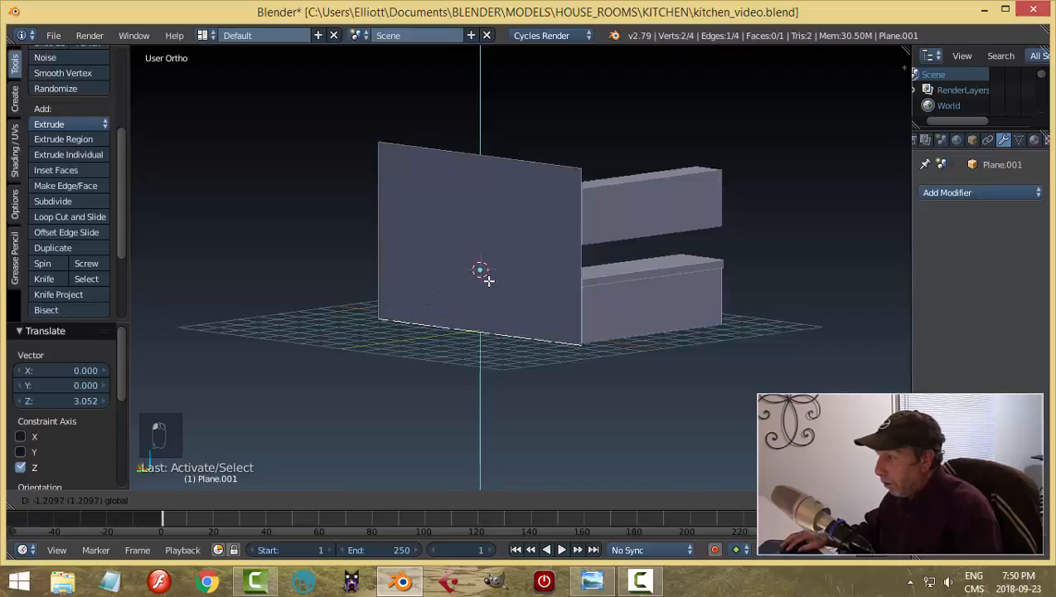
left_click(488, 280)
key("a")
middle_click_drag(708, 292, 658, 262)
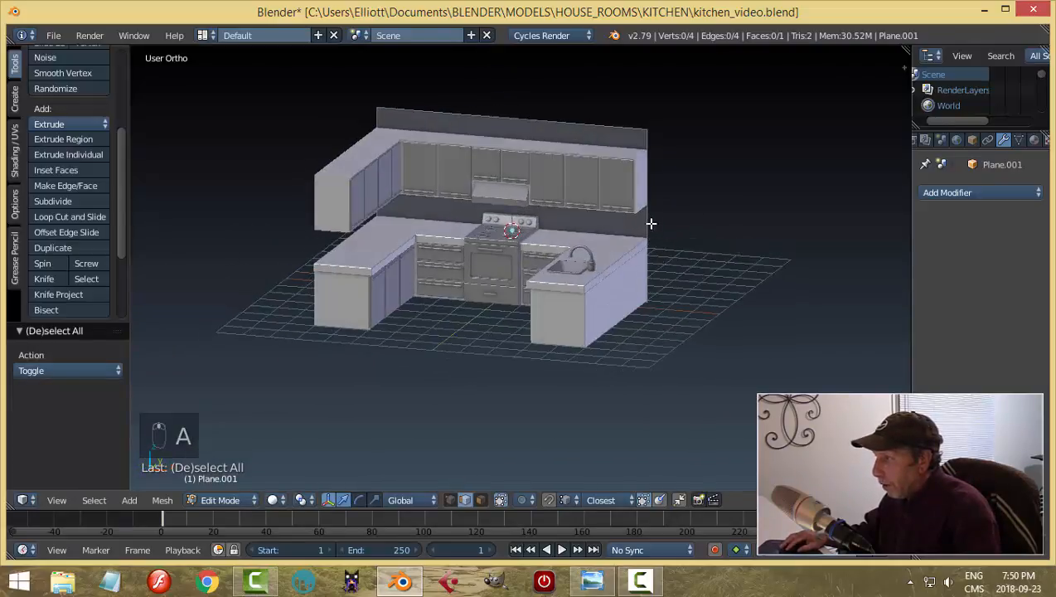
Step: Move the back wall's vertical edge on the sink side about 0.088 outward along X, just past the cabinets
right_click(647, 223)
key("g")
key("x")
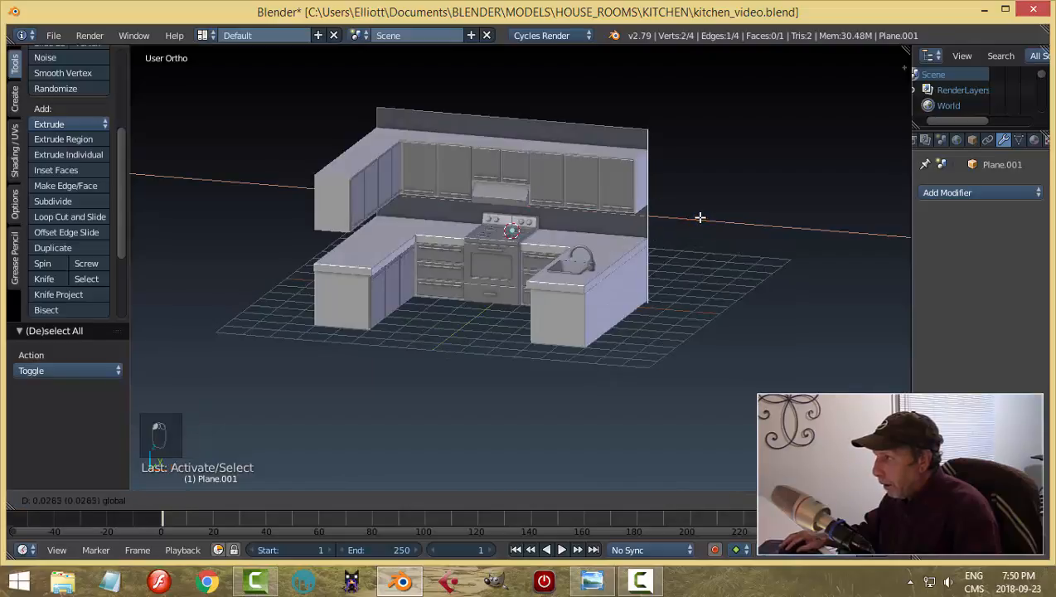
left_click(701, 218)
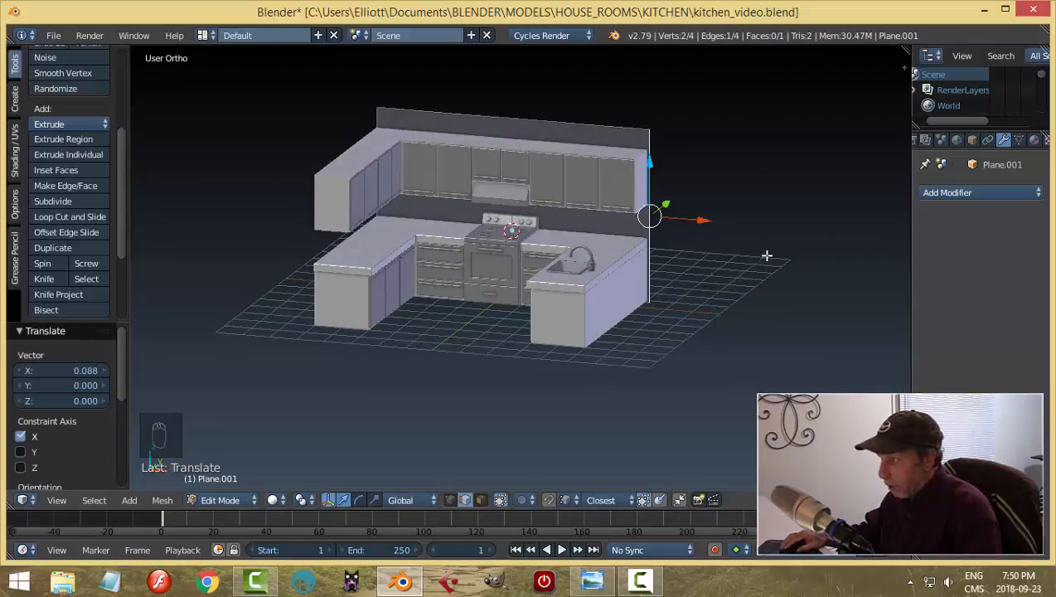
Step: Move the back wall's opposite vertical edge about -0.043 along X, just past the cabinets on that side
middle_click_drag(767, 256, 518, 271)
right_click(610, 332)
scroll(684, 321, "up", 1)
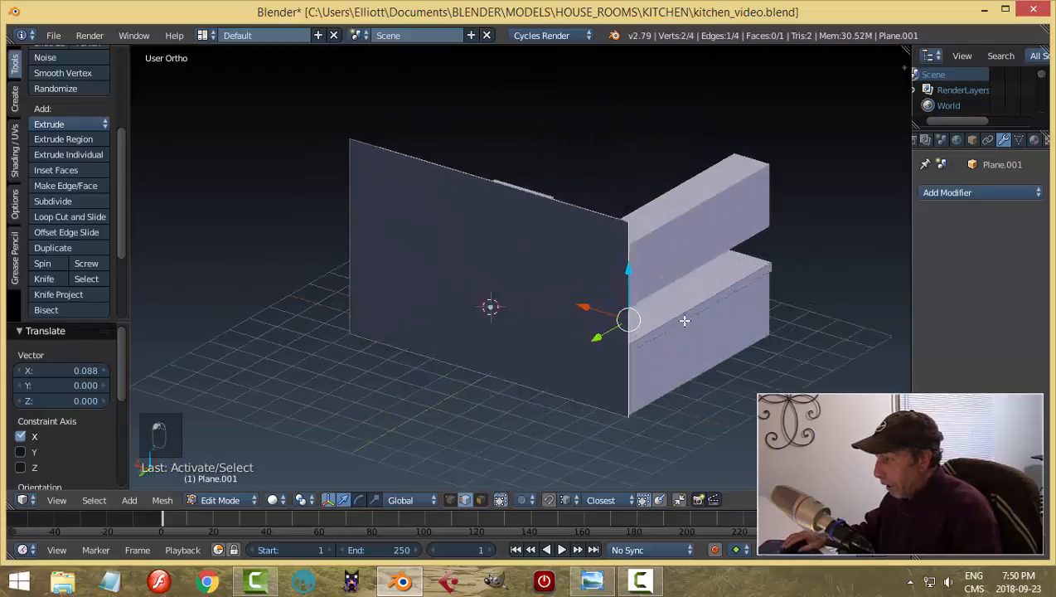
scroll(685, 320, "up", 2)
middle_click_drag(684, 321, 447, 323)
middle_click_drag(372, 270, 554, 280, "shift")
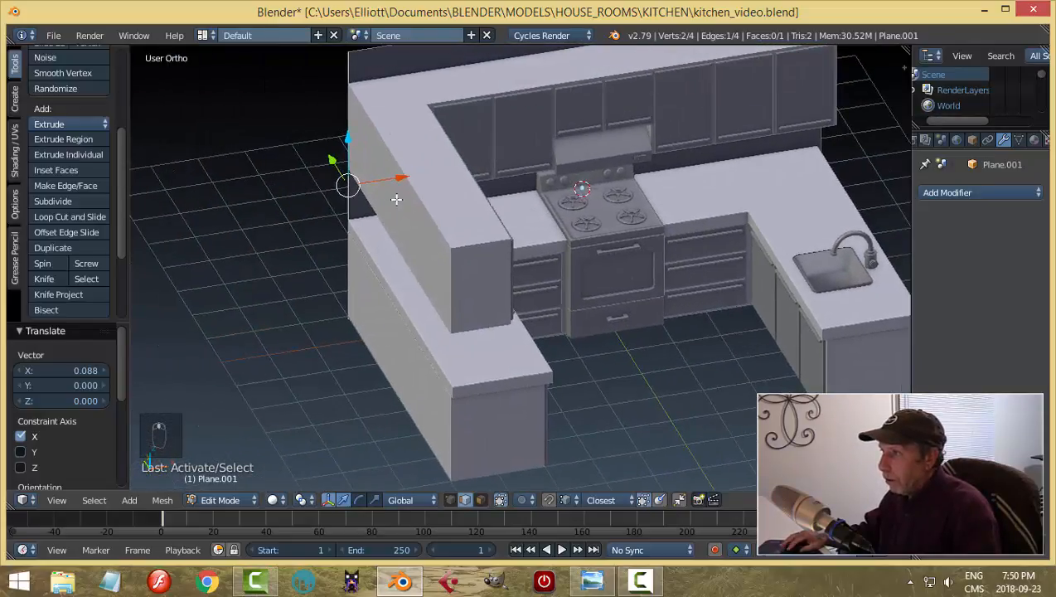
left_click_drag(404, 177, 404, 177)
Step: Extrude both vertical end edges of the back wall forward along Y to form the two side walls, extending past the counters
middle_click_drag(793, 222, 859, 236)
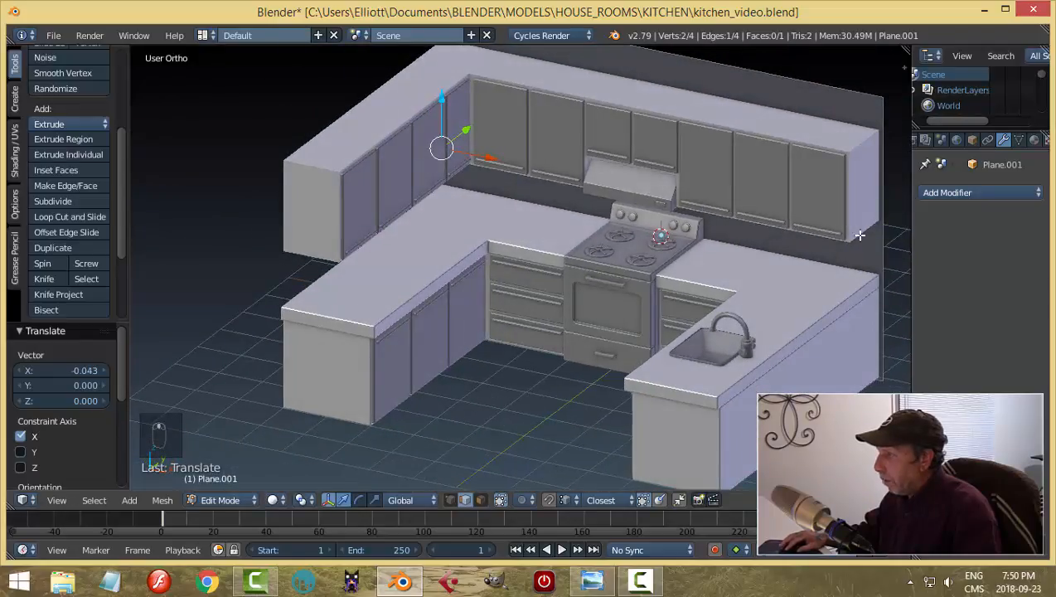
right_click(882, 251, "shift")
scroll(829, 308, "down", 2)
middle_click_drag(816, 318, 773, 314)
key("e")
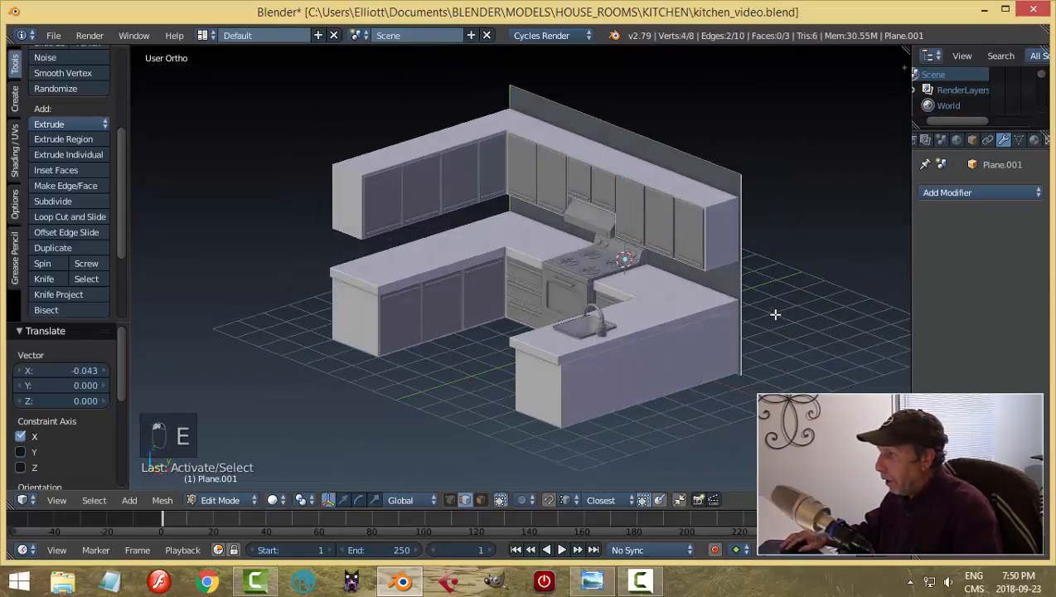
left_click(773, 313)
left_click_drag(664, 219, 424, 349)
middle_click_drag(424, 349, 744, 328)
Step: Deselect the wall geometry and save over the existing file kitchen_video.blend
key("a")
scroll(672, 342, "up", 4)
key("ctrl+s")
left_click(657, 358)
Step: Add two vertical loop cuts to the sink-side wall and shift both along Y, the last move about -0.308, to flank the sink
key("ctrl+r")
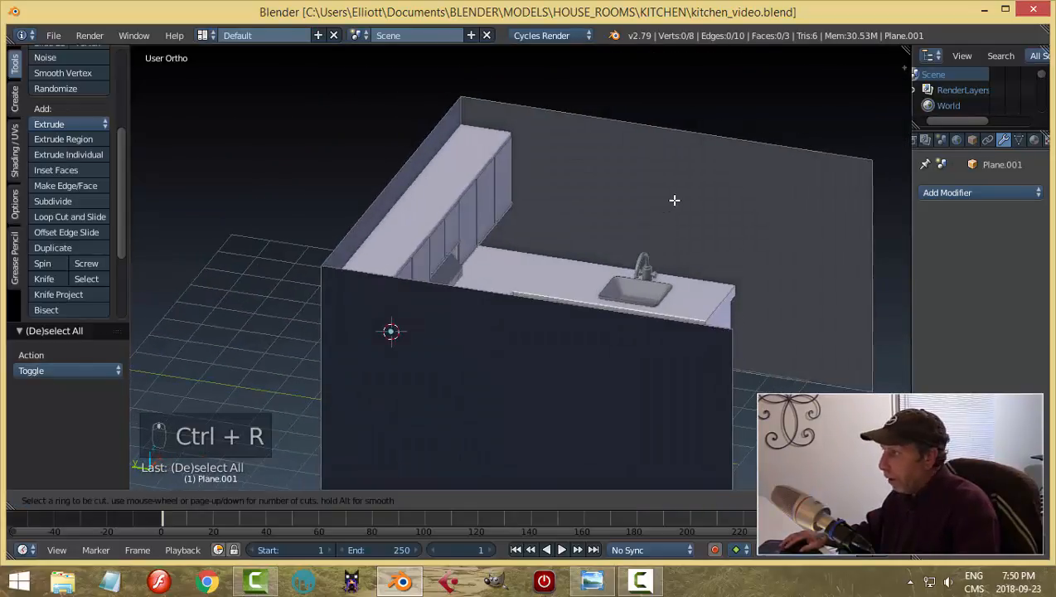
scroll(673, 136, "up", 1)
left_click(672, 135)
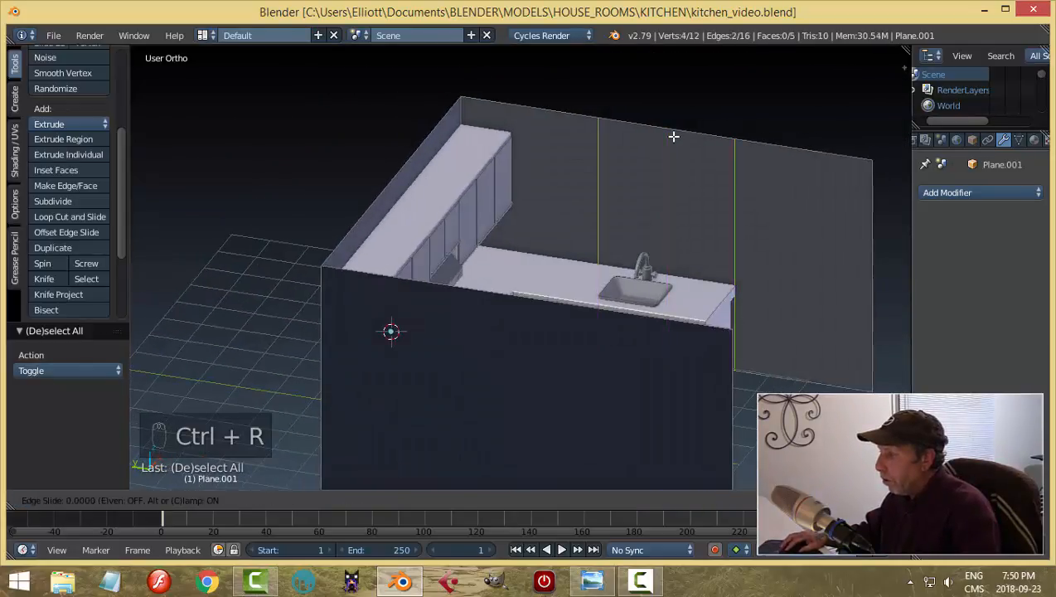
right_click(673, 136)
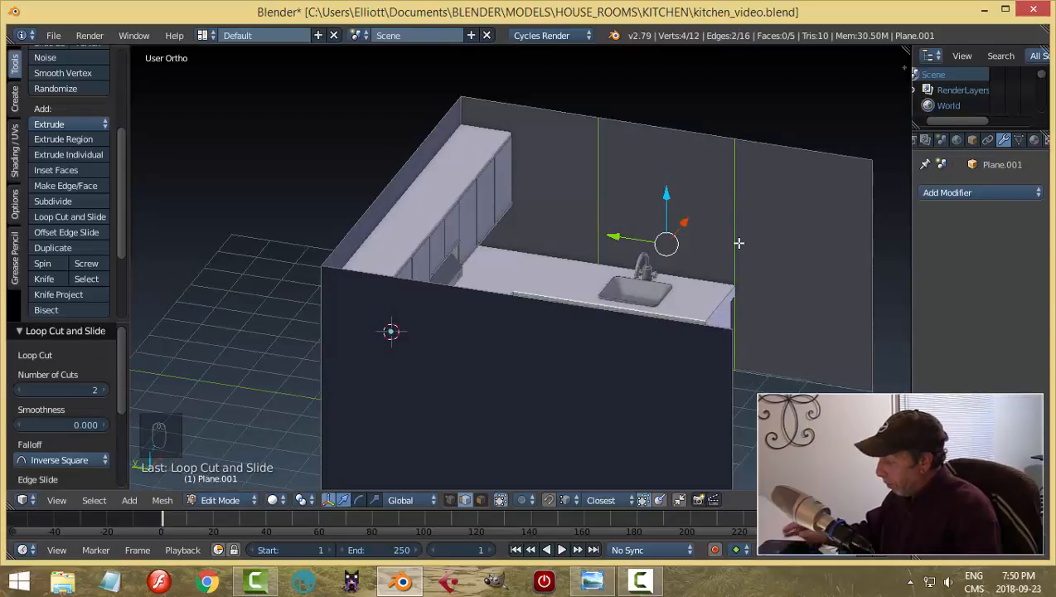
middle_click_drag(738, 243, 677, 245)
left_click_drag(538, 227, 507, 223)
middle_click_drag(625, 248, 614, 283)
left_click_drag(524, 182, 538, 188)
middle_click_drag(630, 248, 627, 238)
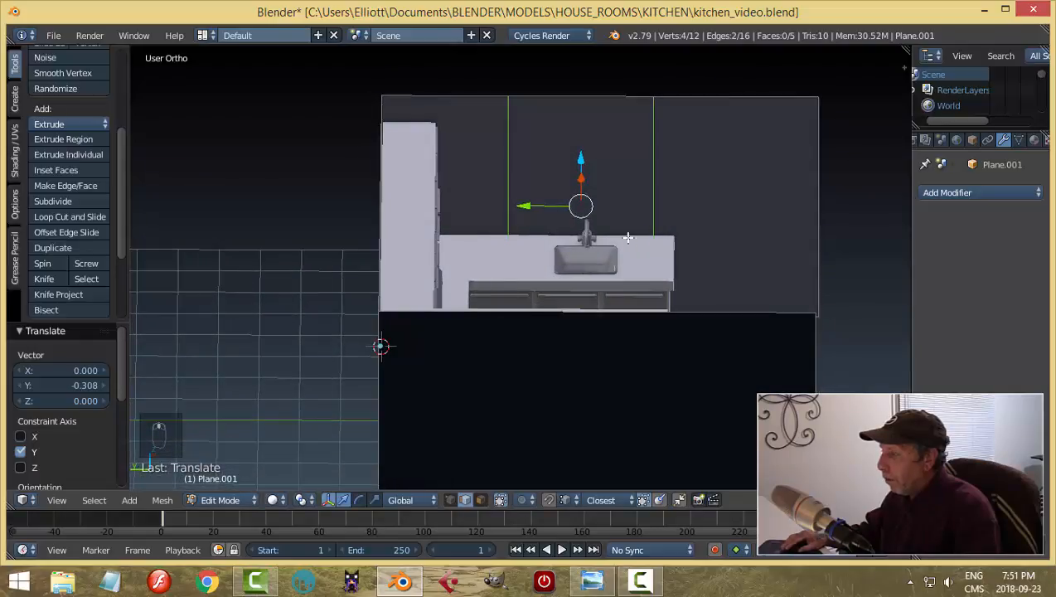
Step: Move only the vertical cut nearest the upper cabinets along Y toward the sink, narrowing the planned window width
key("a")
right_click(513, 177)
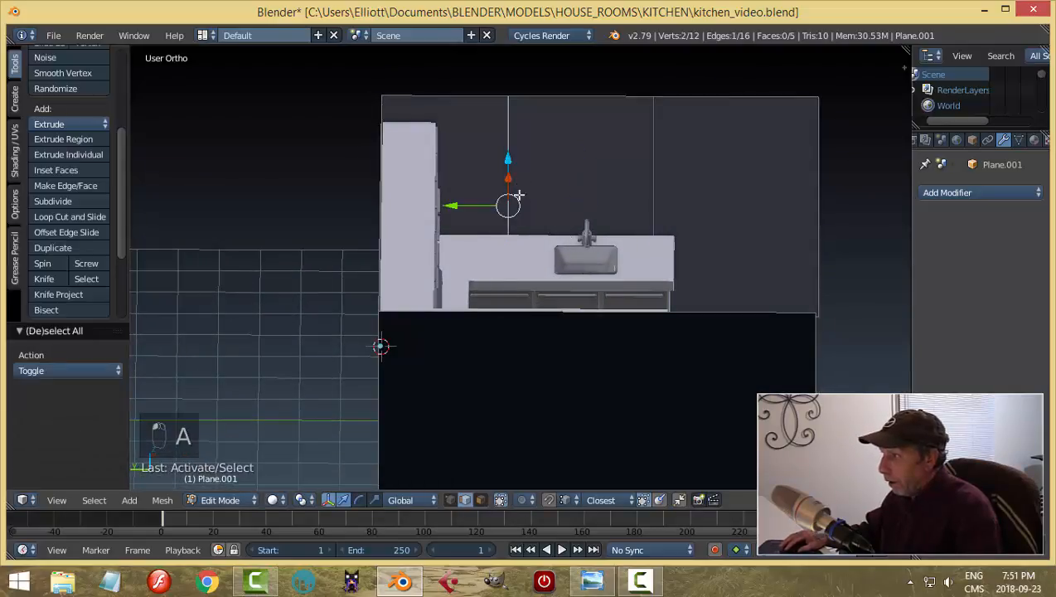
left_click_drag(445, 209, 469, 212)
middle_click_drag(469, 212, 651, 217)
key("a")
middle_click_drag(757, 238, 807, 253)
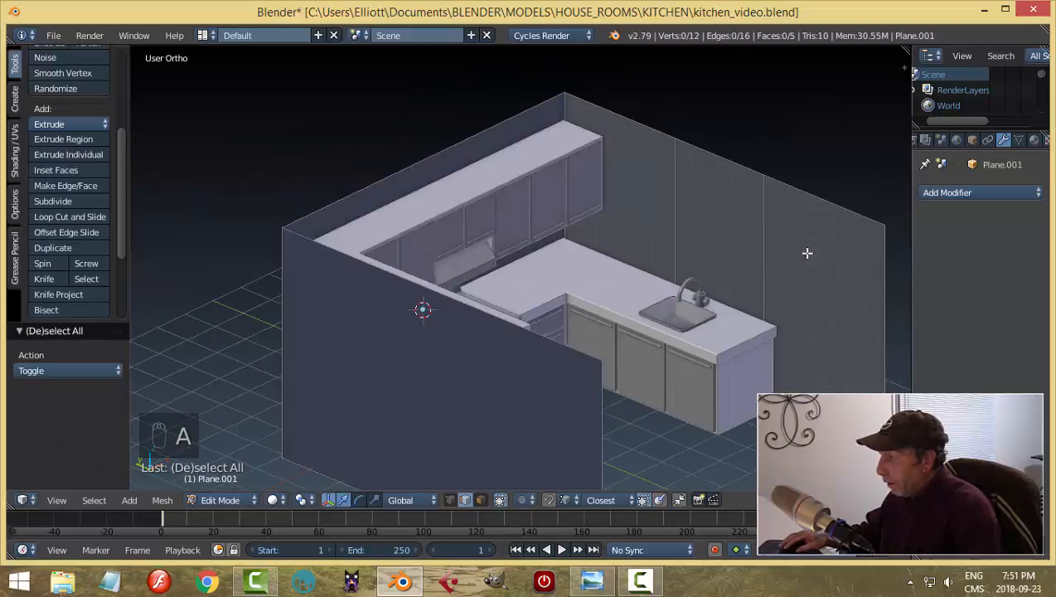
Step: Add two horizontal loop cuts around the walls, one just above the countertop and one below the wall top, for the window's height
key("ctrl+r")
left_click(877, 292)
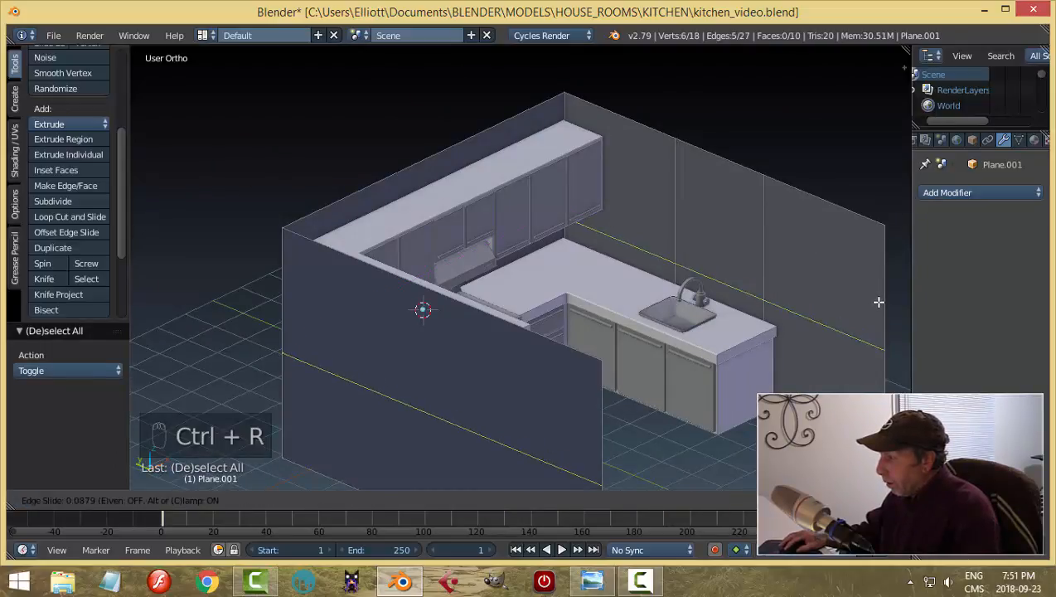
left_click(879, 301)
key("ctrl+r")
left_click(884, 292)
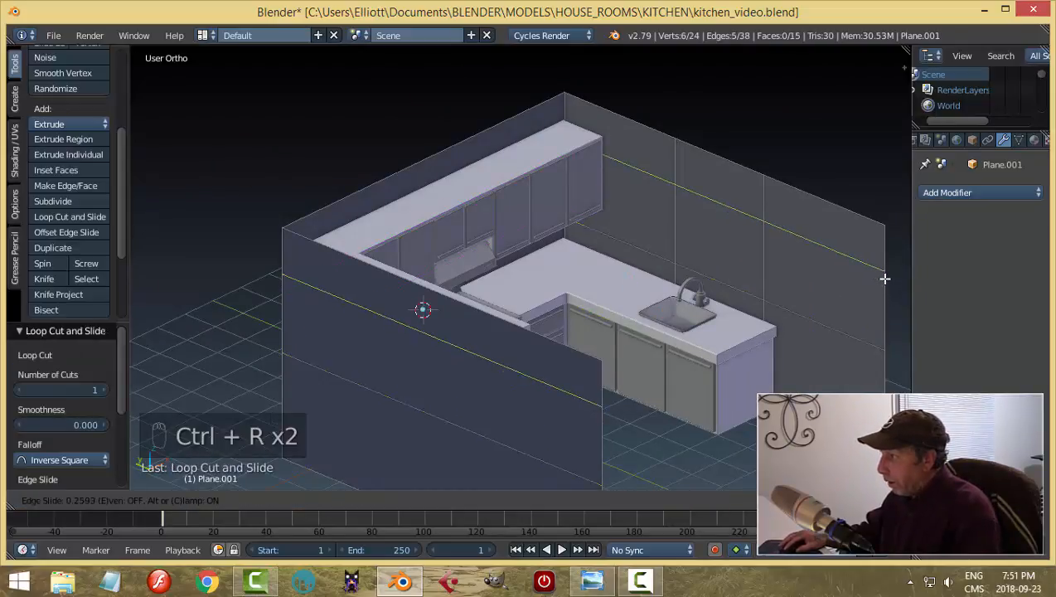
left_click(884, 278)
key("a")
middle_click_drag(843, 270, 862, 302)
Step: In face select mode, delete the wall face above the sink to open a window, and return to Object Mode
key("ctrl+Tab")
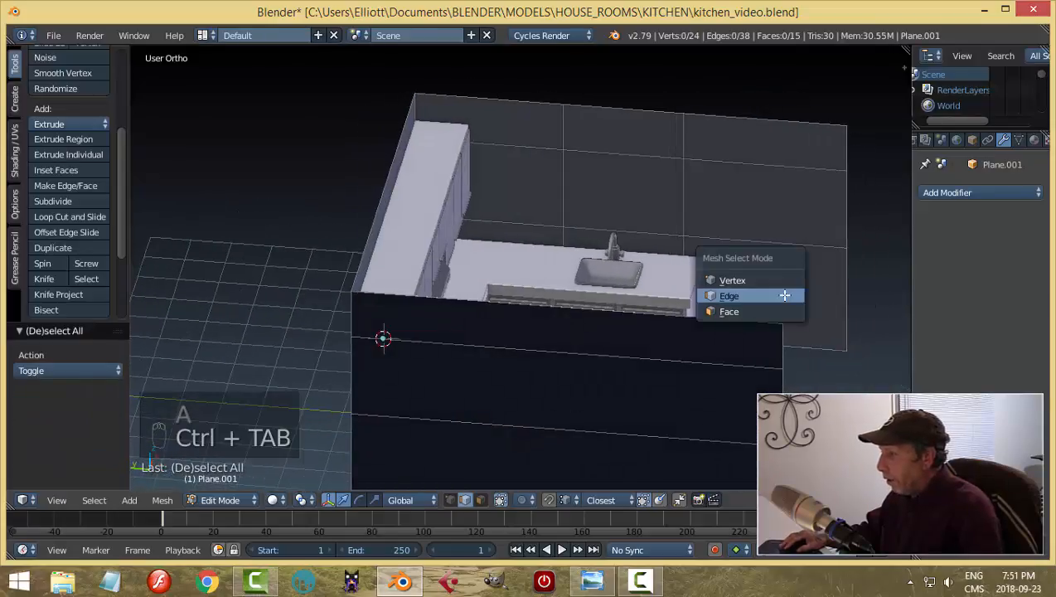
left_click(775, 309)
right_click(647, 207)
key("x")
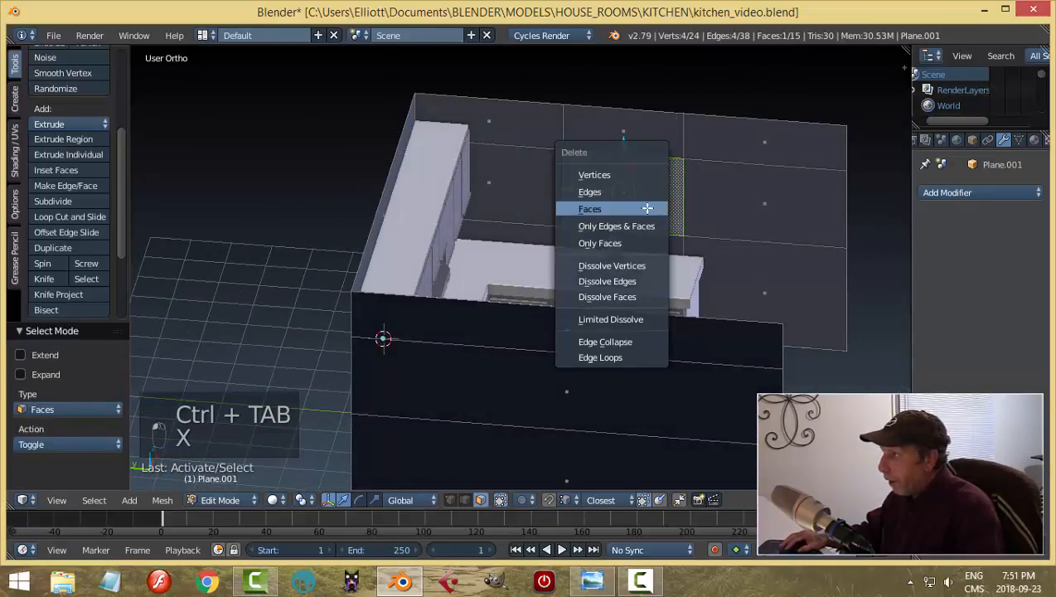
left_click(641, 207)
middle_click_drag(721, 238, 597, 247)
key("Tab")
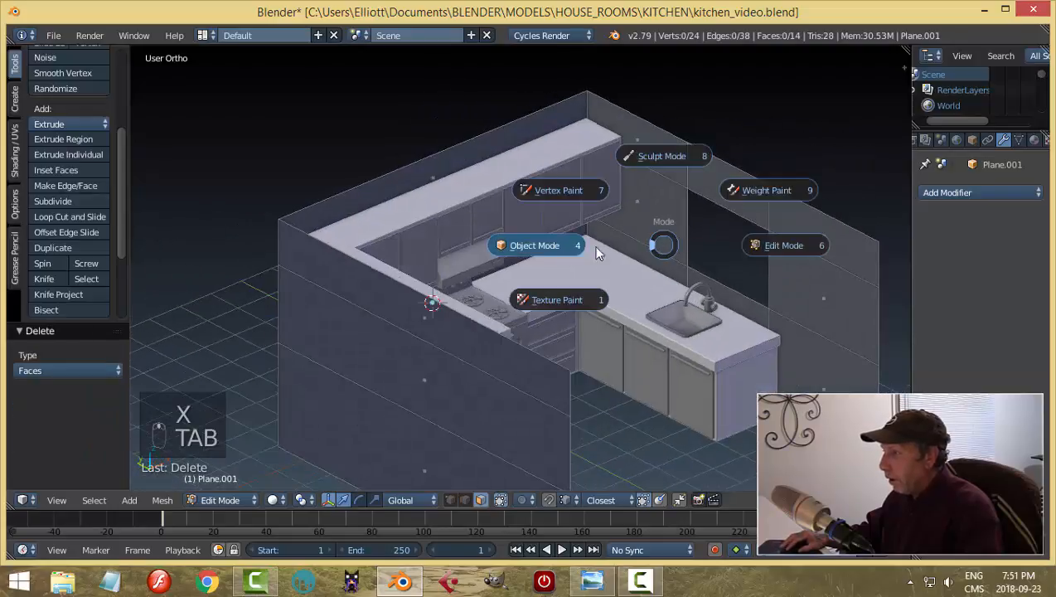
left_click(671, 252)
key("a")
key("a")
middle_click_drag(709, 274, 783, 266)
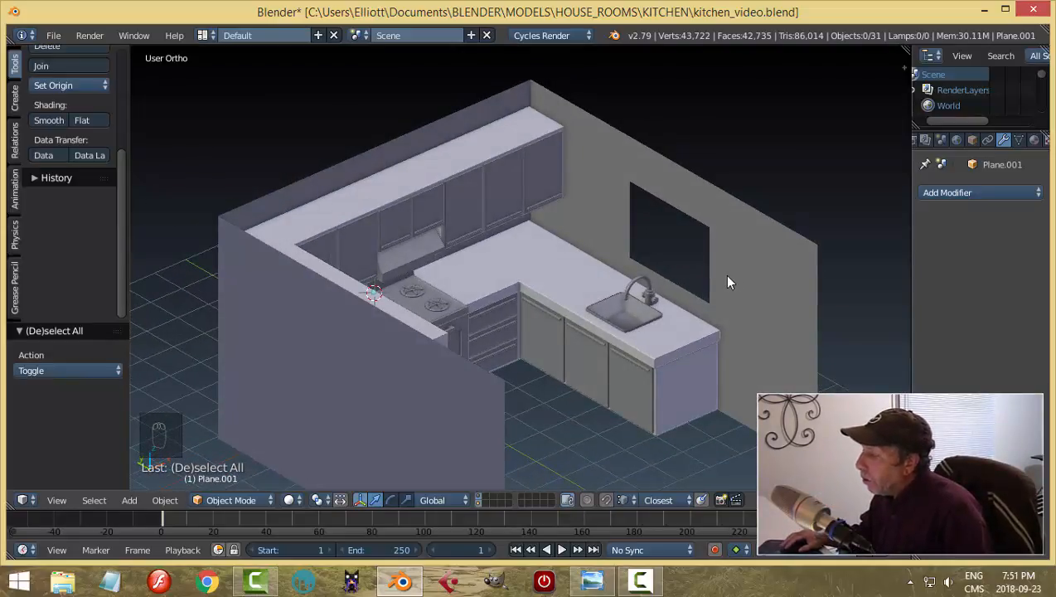
mouse_move(785, 307)
middle_mouse_down()
mouse_move(657, 273)
mouse_move(779, 308)
middle_mouse_up()
Step: Edit the wall in edge select mode and select the edge loop around the window opening
right_click(750, 270)
key("Tab")
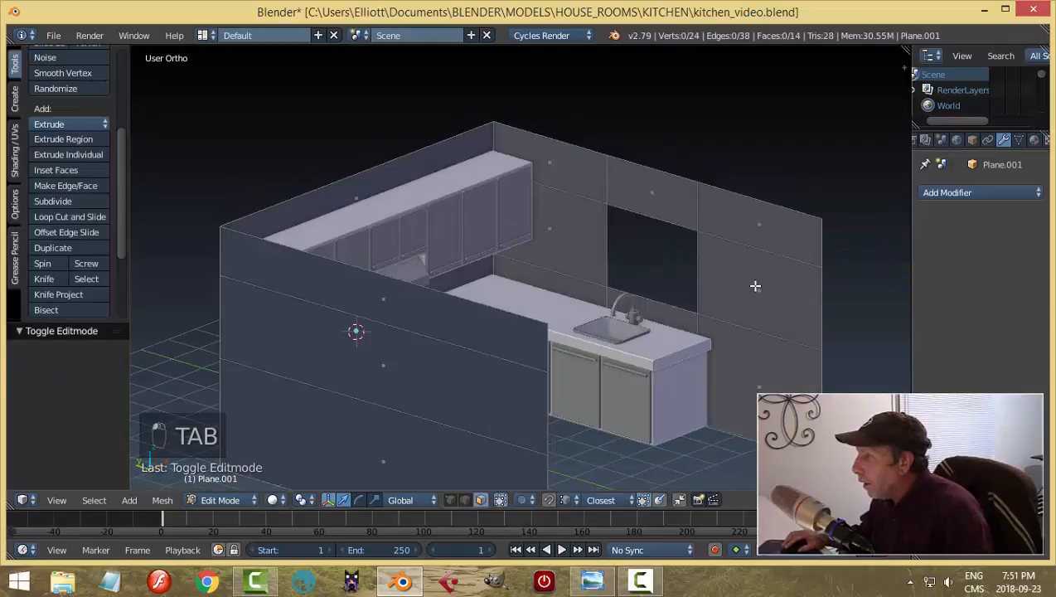
scroll(754, 261, "up", 2)
key("ctrl+Tab")
left_click(688, 247)
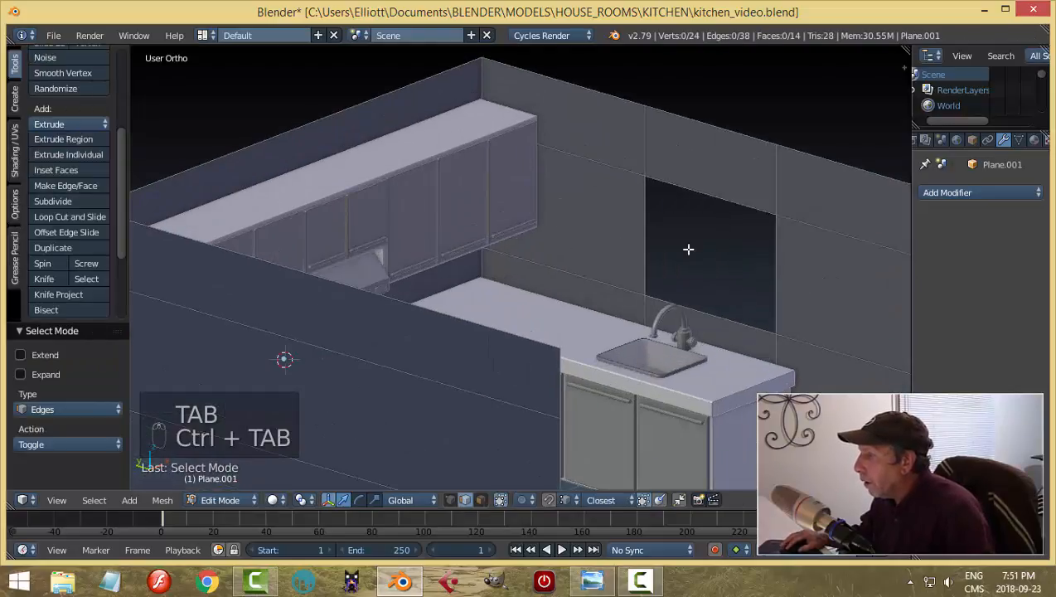
right_click(647, 224)
scroll(728, 258, "down", 1)
middle_click_drag(721, 259, 675, 255, "shift")
right_click(619, 214, "alt")
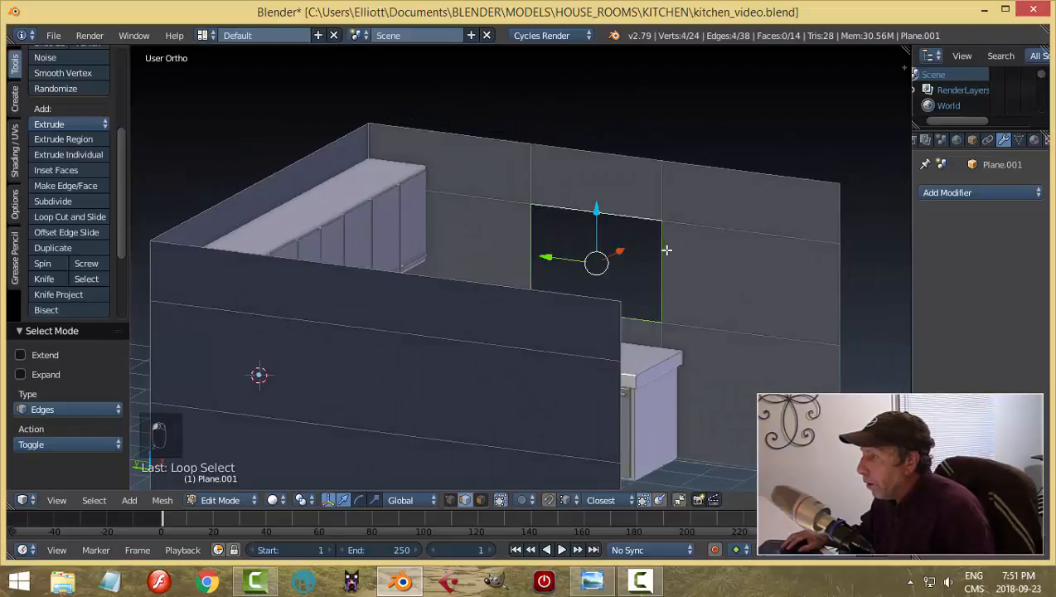
Step: Duplicate the window edge loop in place, separate it into its own object, and return to Object Mode
middle_click_drag(744, 276, 707, 280)
key("shift+d")
right_click(708, 280)
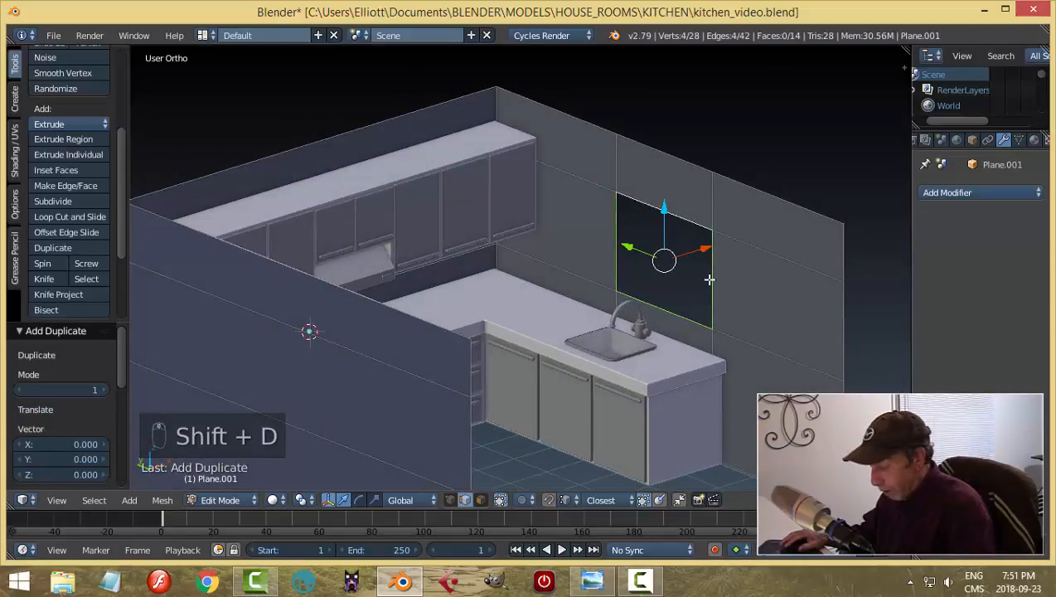
key("p")
left_click(671, 280)
key("Tab")
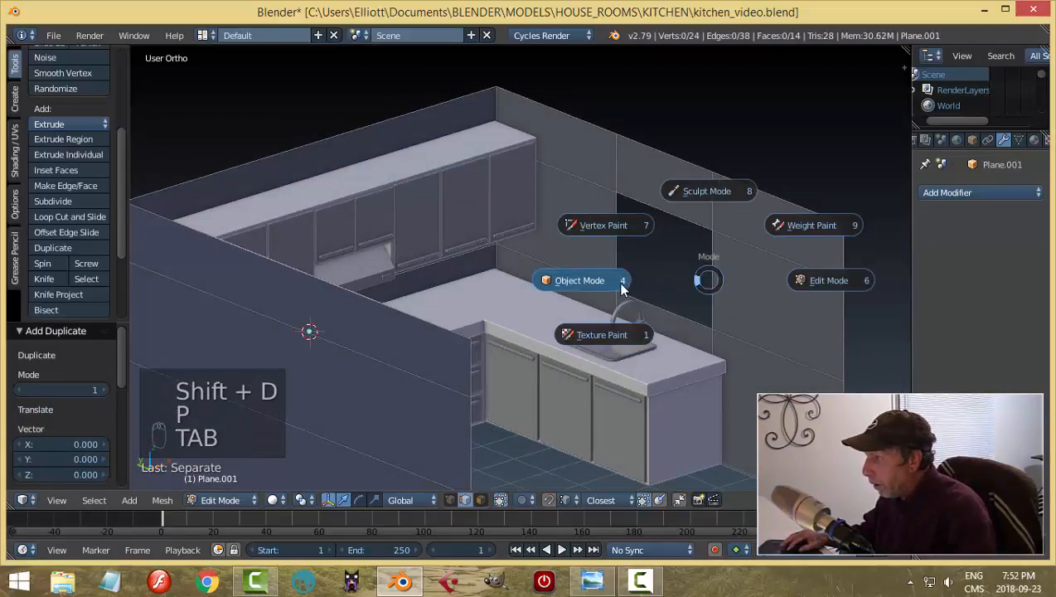
left_click(655, 291)
Step: Set the separated window outline's origin to its geometry and move it about -0.150 along X into the room
right_click(619, 264)
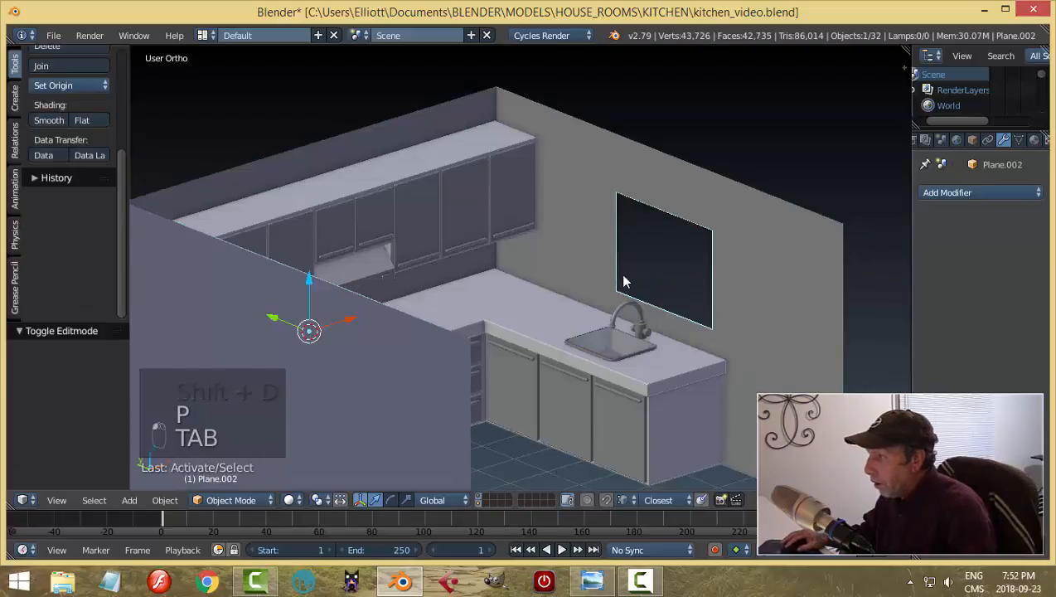
left_click(70, 85)
left_click(81, 118)
middle_click_drag(599, 242, 686, 259)
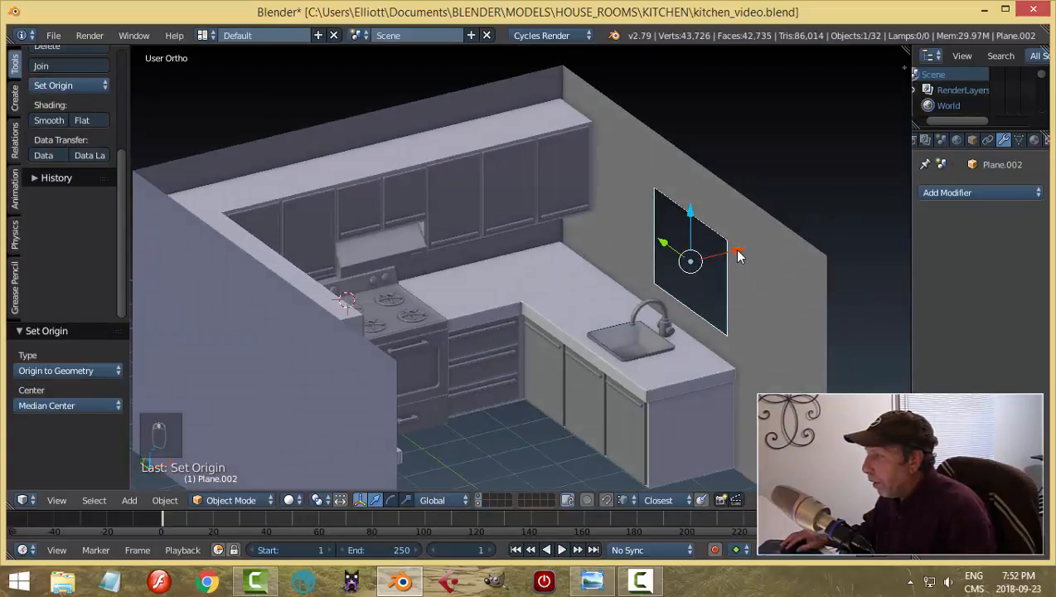
left_click_drag(737, 257, 715, 249)
scroll(734, 265, "up", 3)
Step: In Edit Mode, extrude the whole window outline in place and scale the new edges to about 1.076 to form a flat frame
key("Tab")
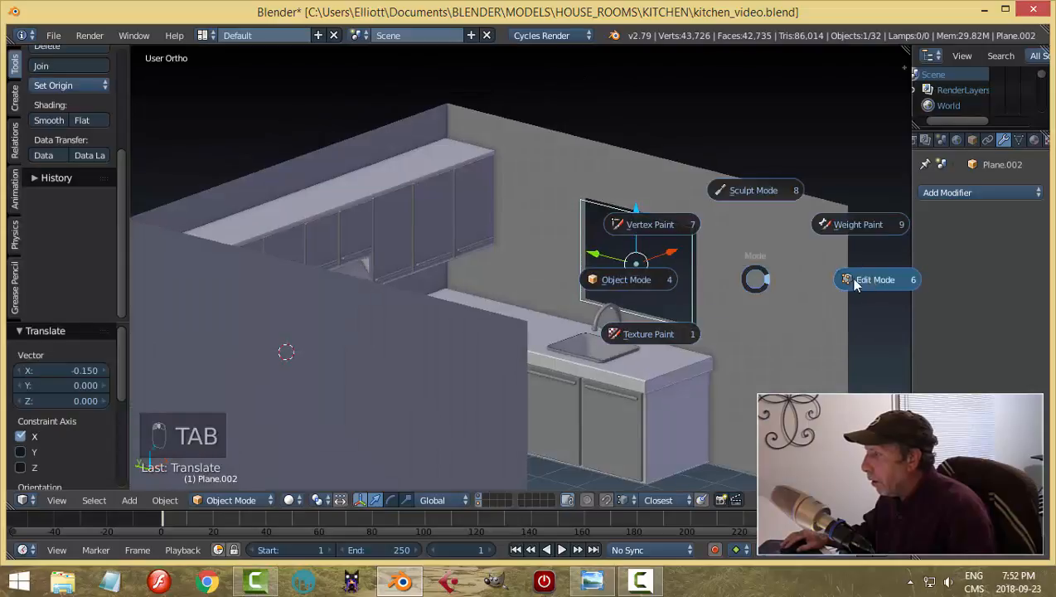
left_click(856, 282)
scroll(804, 286, "up", 2)
key("a")
key("a")
scroll(820, 285, "up", 2)
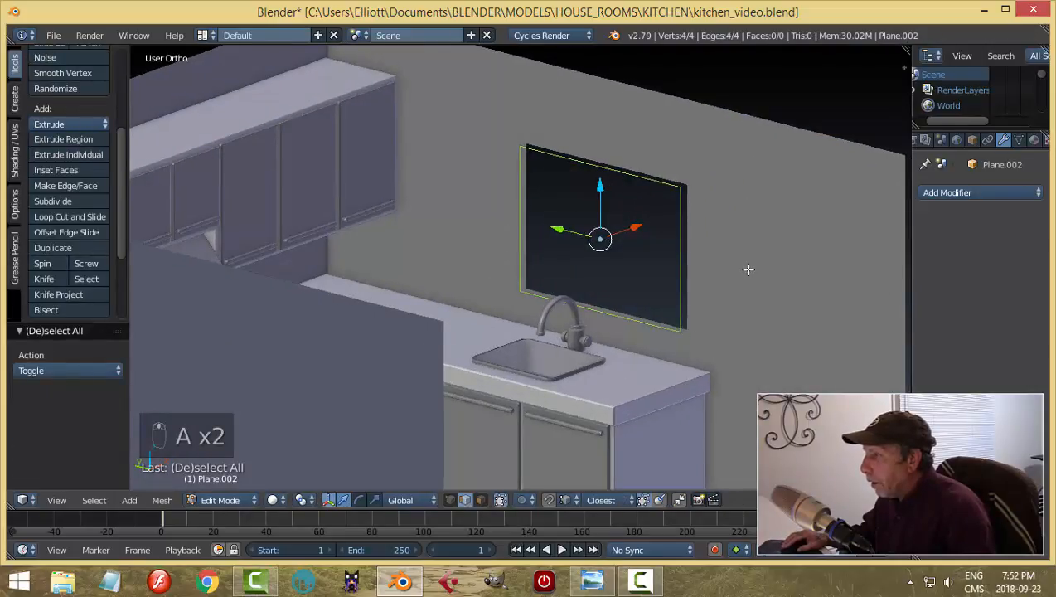
middle_click_drag(749, 269, 756, 263)
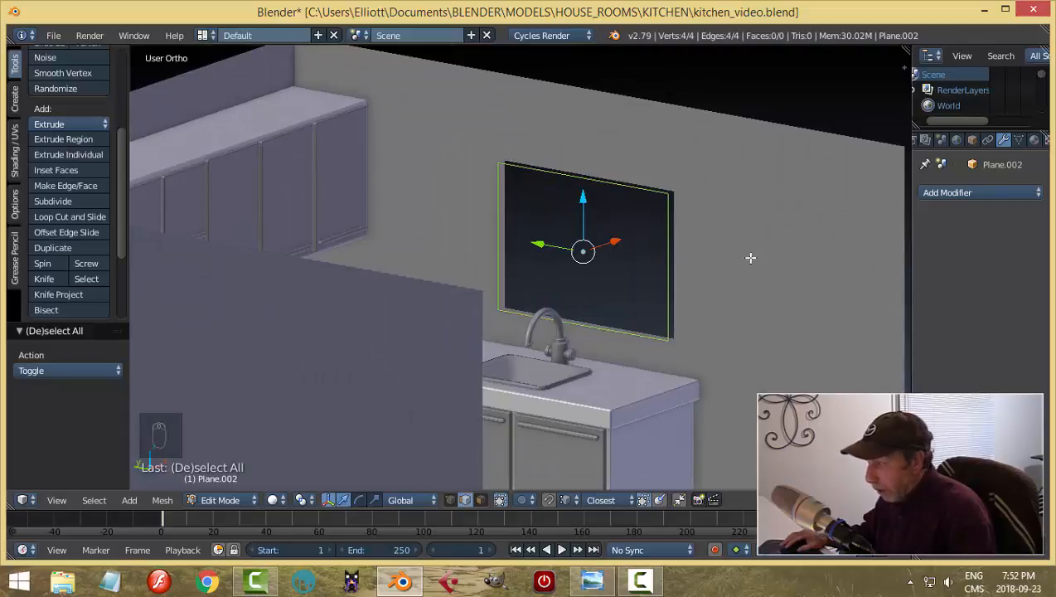
key("e")
right_click(750, 257)
key("s")
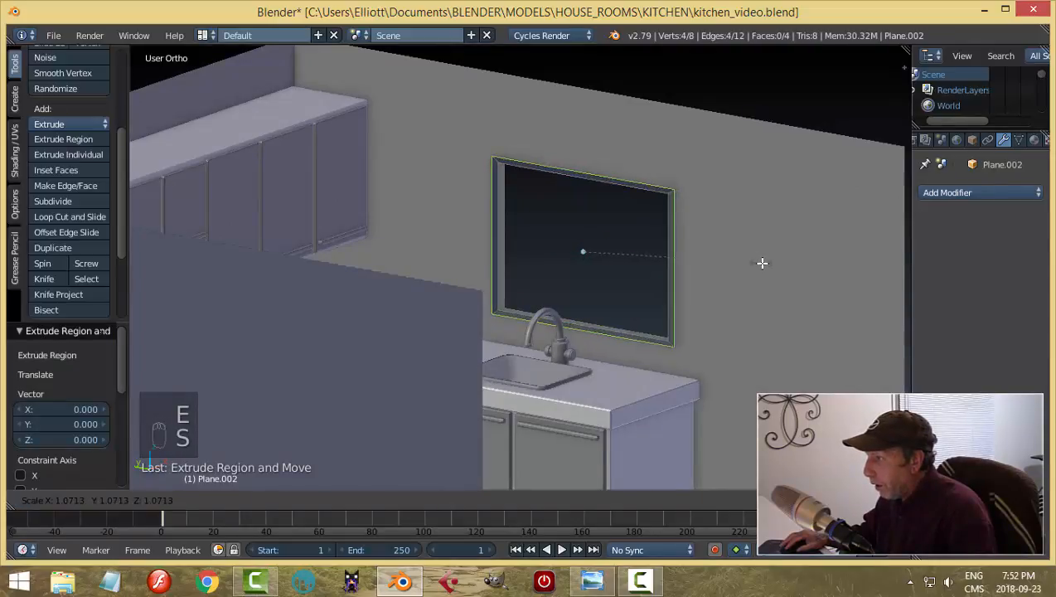
left_click(763, 263)
Step: Scale the frame's outer edges to about 1.02 along Z to even out the border thickness
middle_click_drag(776, 263, 719, 240)
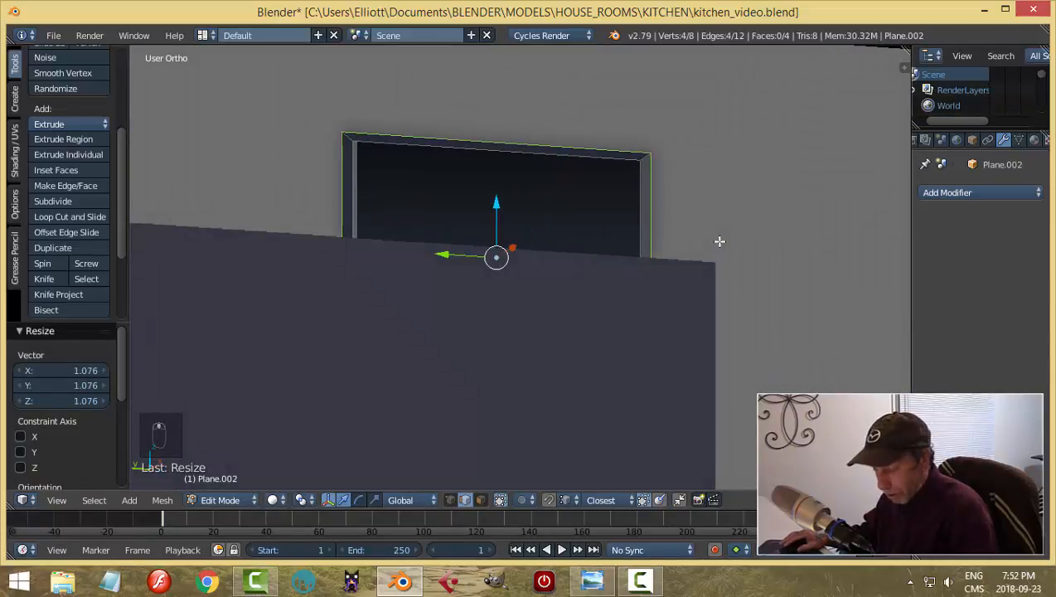
key("s")
key("z")
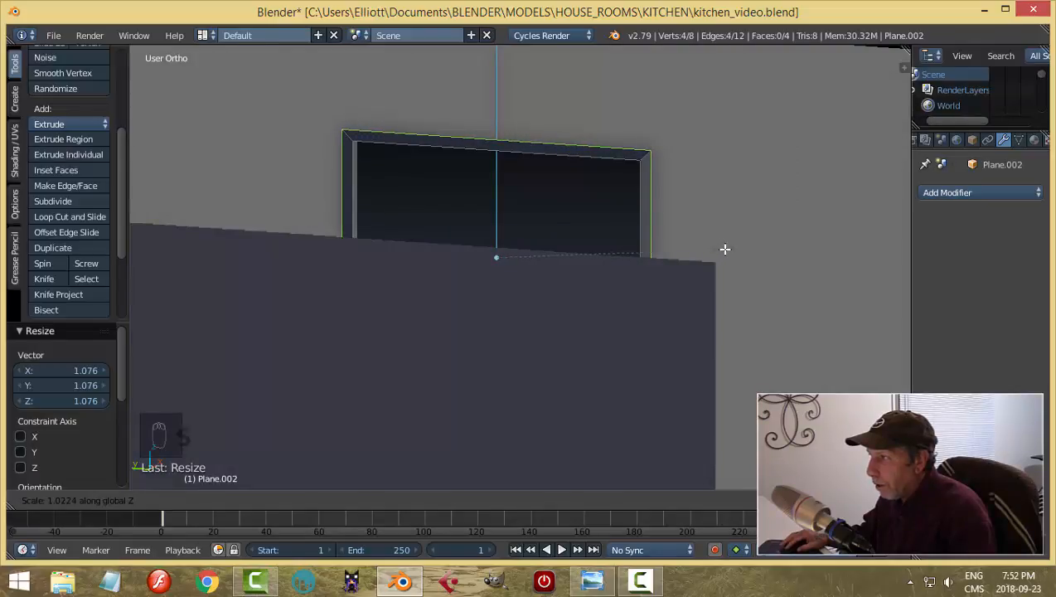
left_click(724, 247)
Step: Select the entire window frame and extrude it about -0.07 along X to give it thickness
middle_click_drag(749, 224, 782, 271)
key("a")
key("a")
key("a")
key("e")
right_click(759, 260)
key("e")
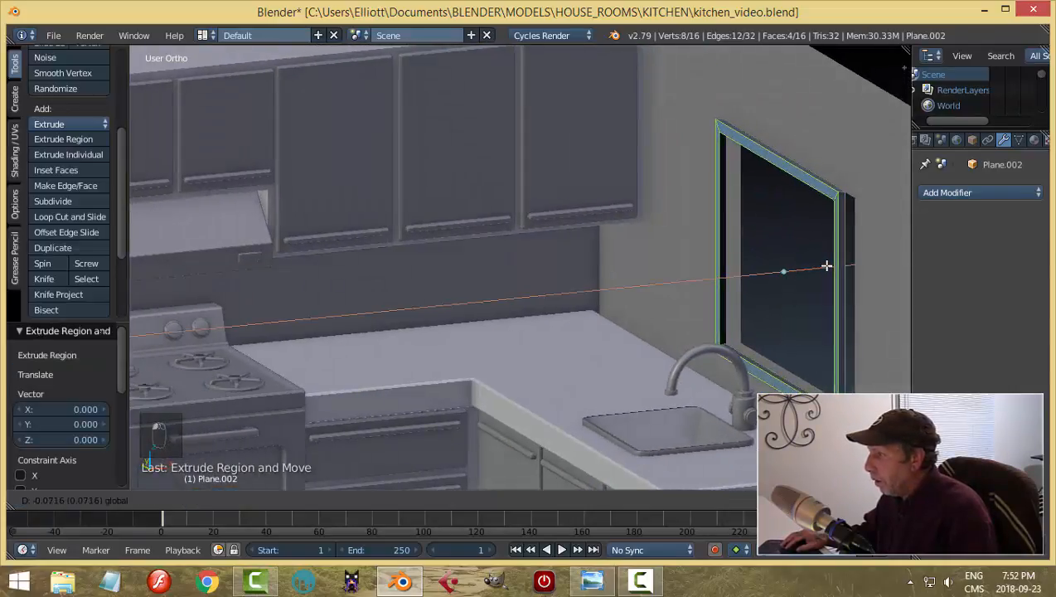
left_click(826, 265)
Step: Recalculate the normals of the whole window frame and return to Object Mode
key("a")
key("a")
key("a")
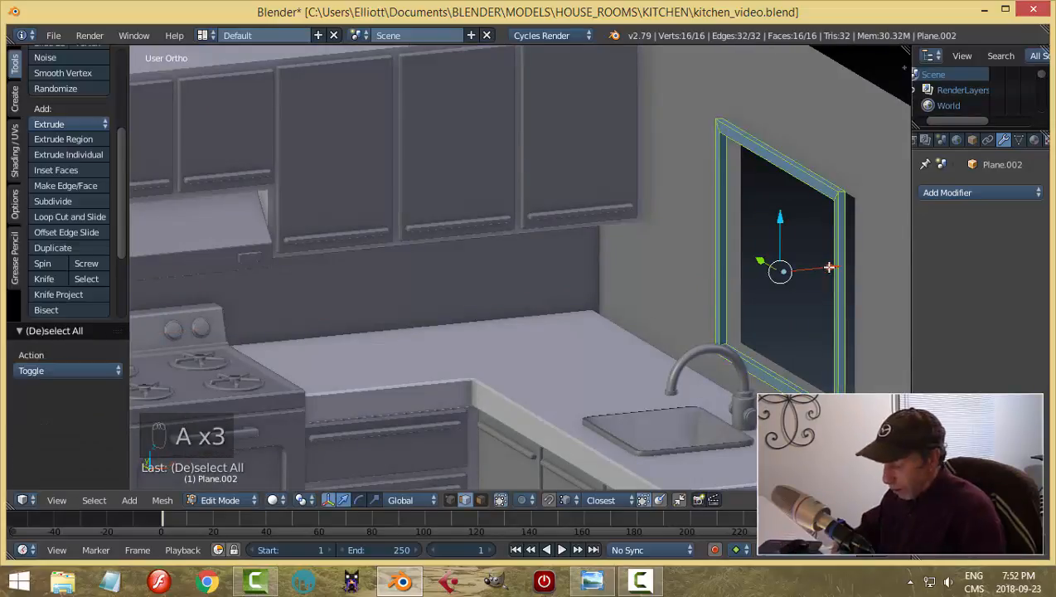
key("ctrl+n")
key("a")
key("Tab")
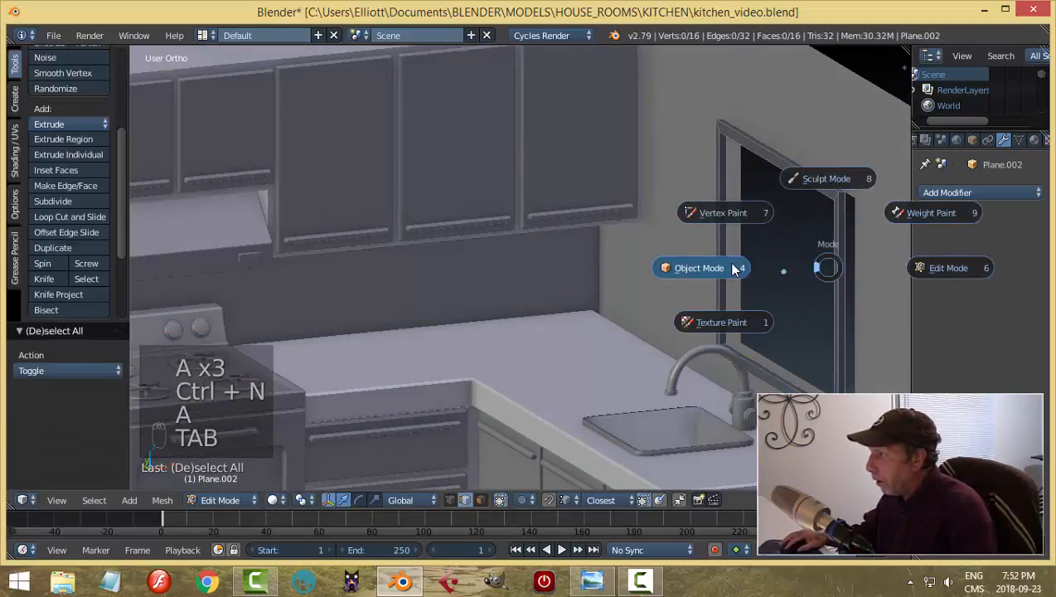
left_click(729, 267)
Step: Move the window frame along X back against the wall opening and reselect it
left_click_drag(841, 268, 856, 264)
key("a")
middle_click_drag(842, 275, 709, 282)
right_click(612, 219)
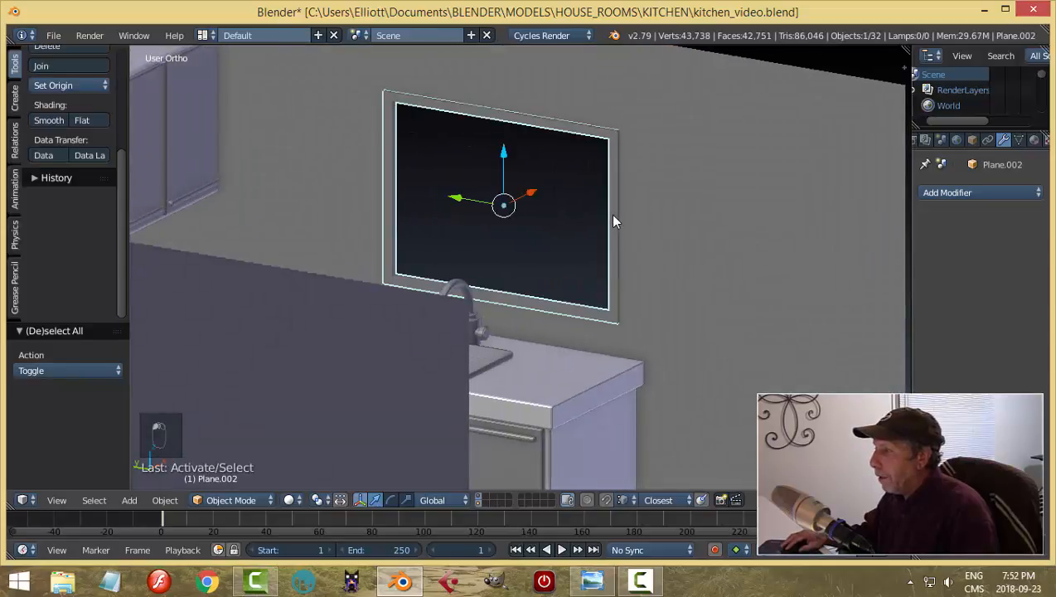
Step: In face select mode, duplicate the window frame's inner side face and move the copy about -0.839 along Y into the opening
middle_click_drag(612, 219, 627, 249)
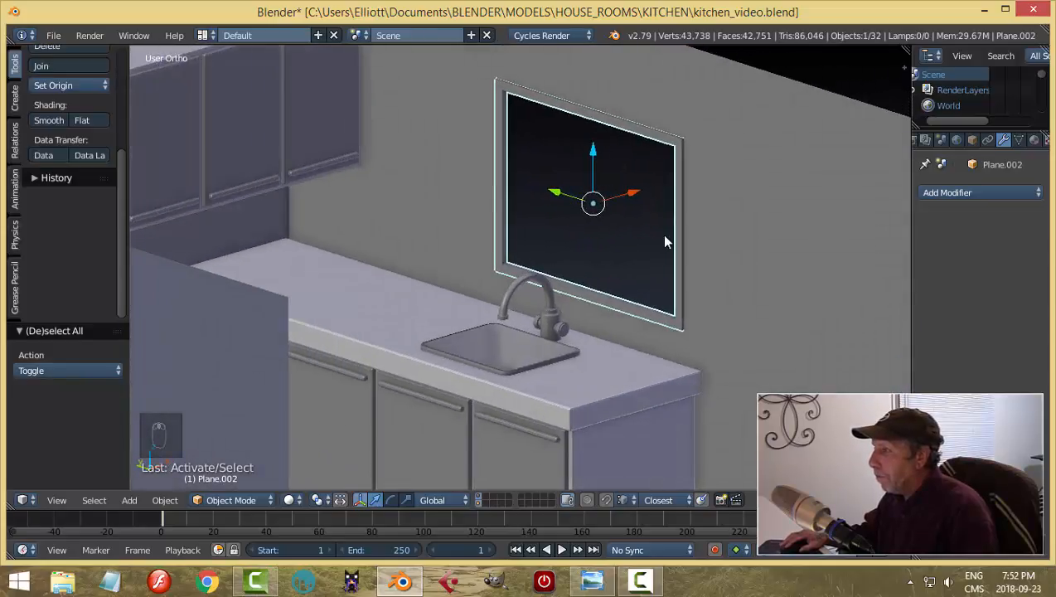
key("Tab")
left_click(771, 241)
middle_click_drag(681, 238, 621, 251)
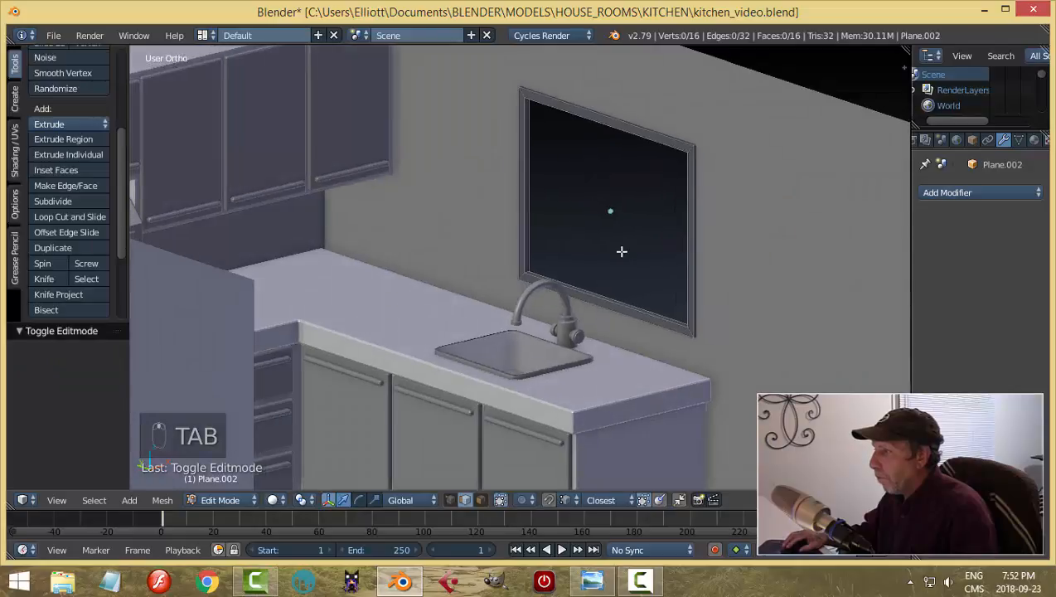
scroll(621, 251, "up", 2)
key("ctrl+Tab")
left_click(526, 221)
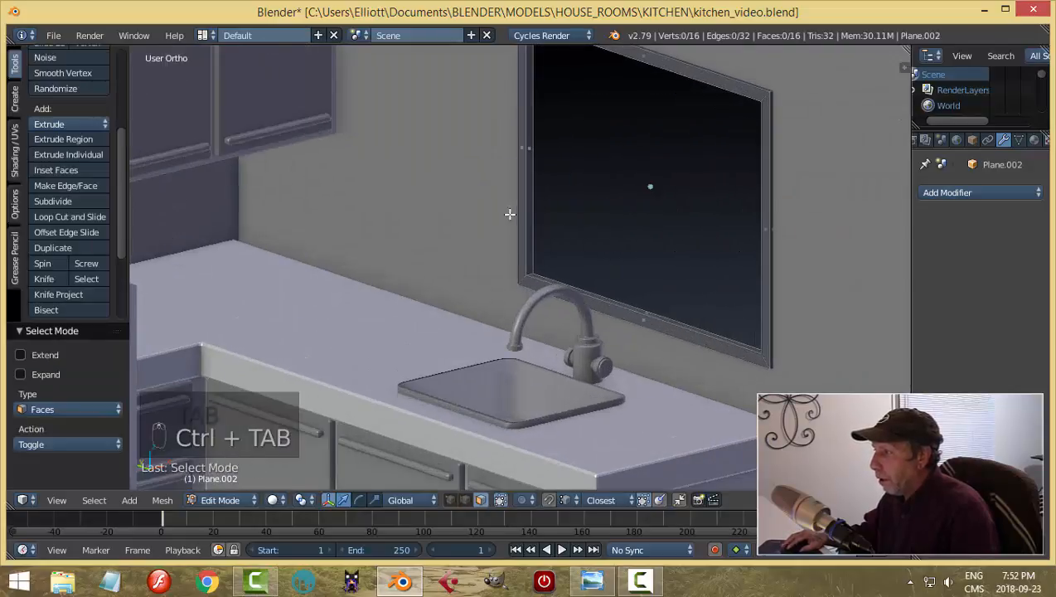
right_click(529, 192)
scroll(601, 231, "down", 1)
mouse_move(610, 216)
middle_mouse_down()
mouse_move(614, 194)
mouse_move(625, 227)
middle_mouse_up()
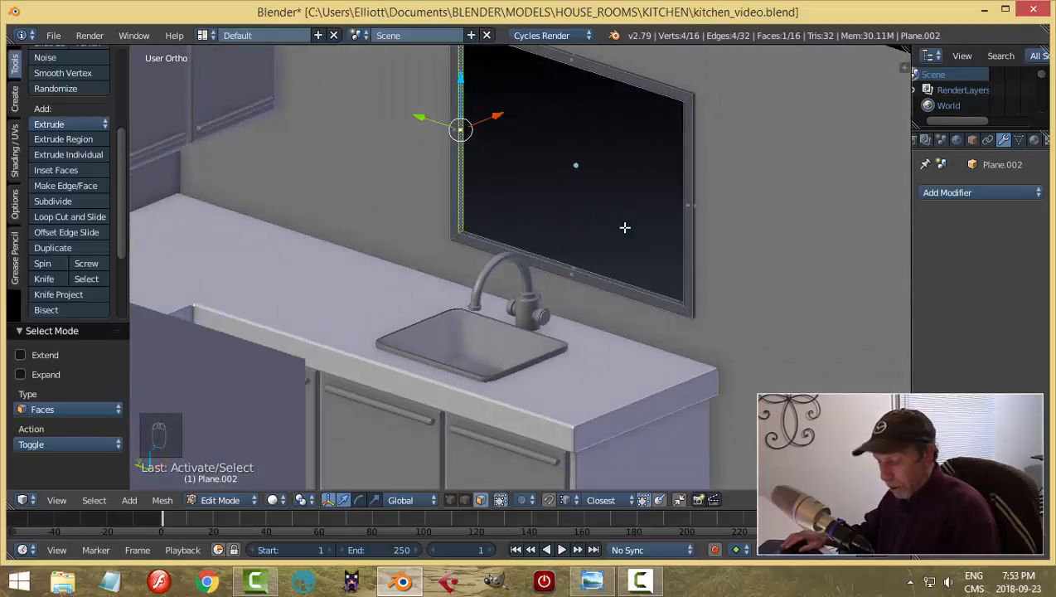
key("shift+d")
left_click_drag(417, 120, 494, 174)
Step: Extrude the duplicated face by about -0.07 to form a vertical window bar
middle_click_drag(587, 179, 635, 176)
key("e")
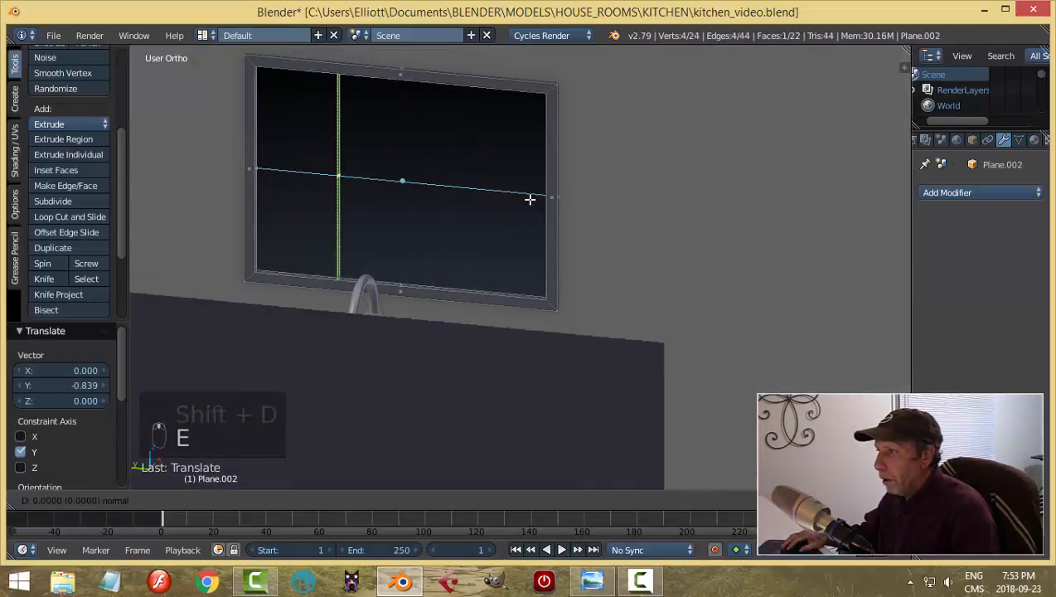
left_click(523, 199)
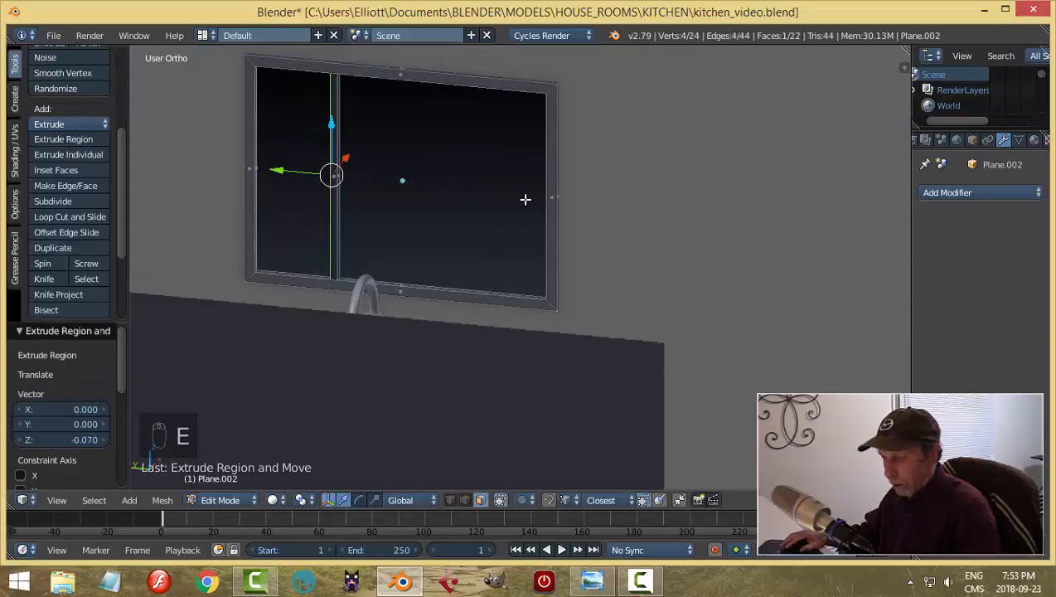
Step: Recalculate the normals of the whole frame and bar, then return to Object Mode
key("a")
key("a")
key("a")
key("ctrl+n")
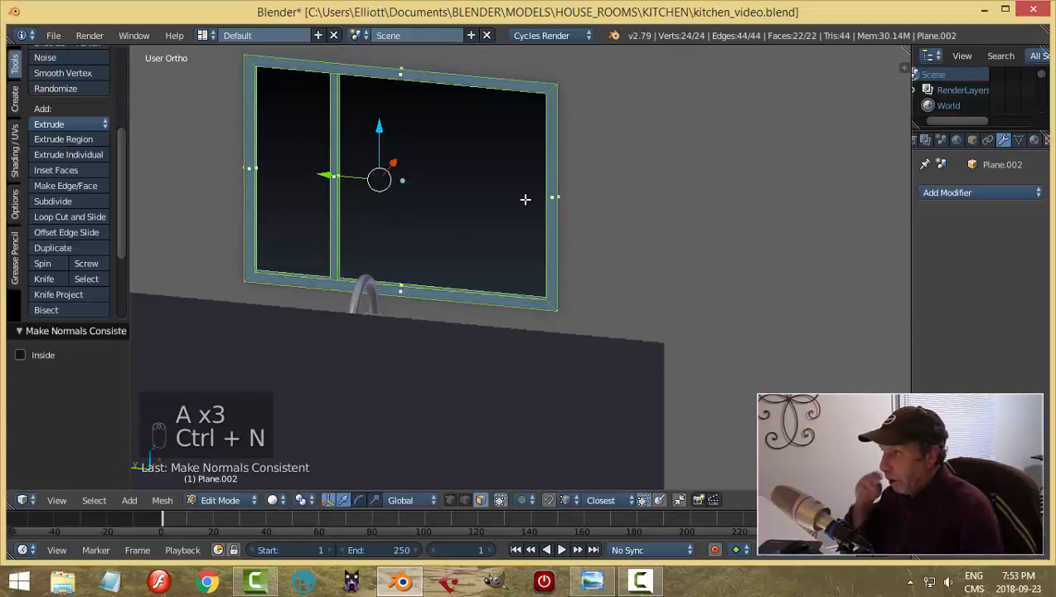
key("a")
key("Tab")
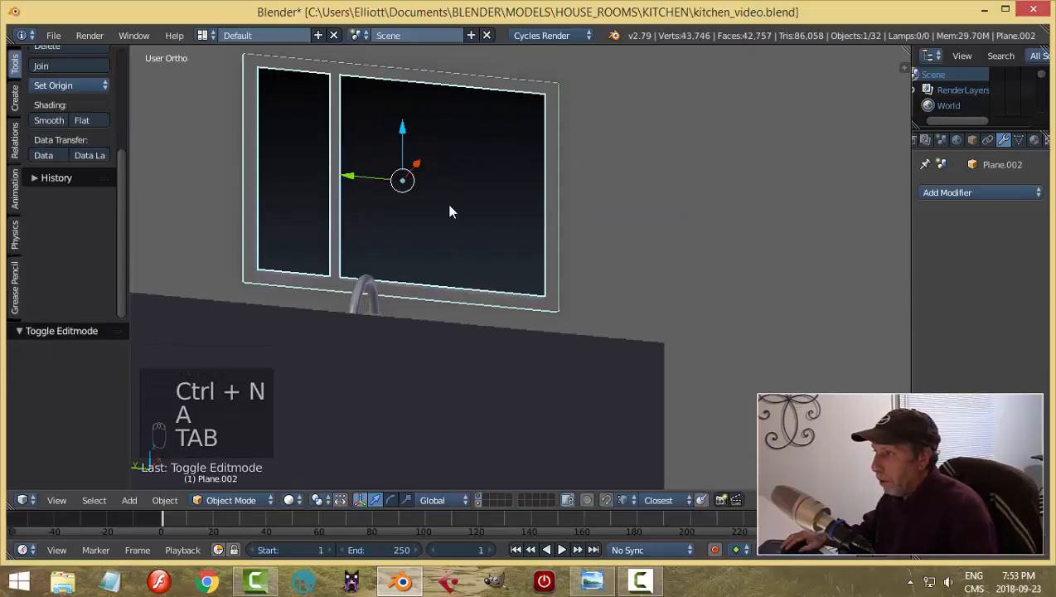
Step: In Edit Mode, select the entire vertical bar and move it about -0.684 along Y to the middle of the window
middle_click_drag(470, 239, 458, 233)
key("Tab")
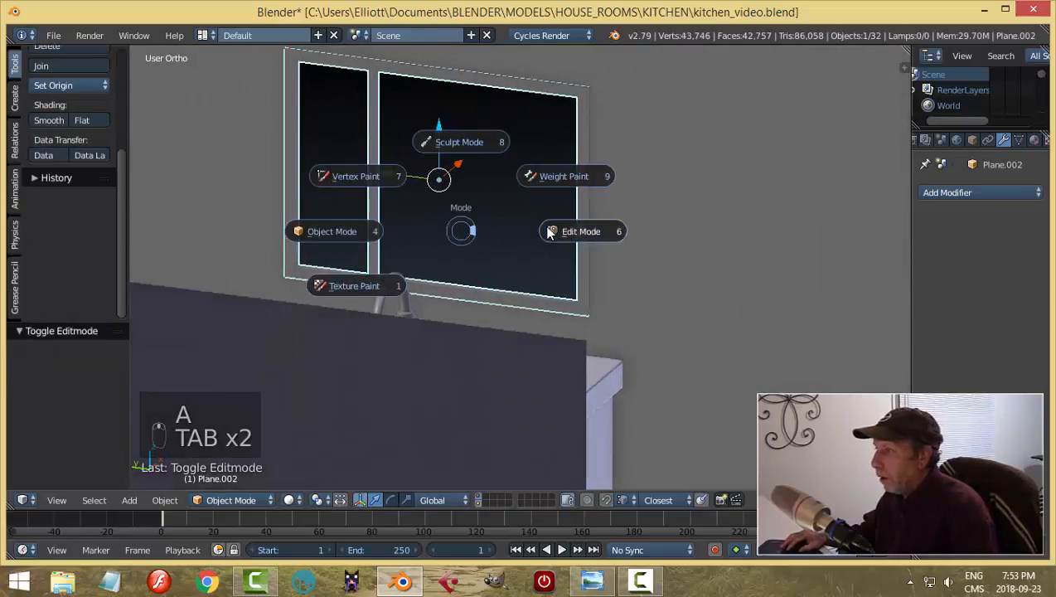
right_click(371, 173)
key("ctrl+l")
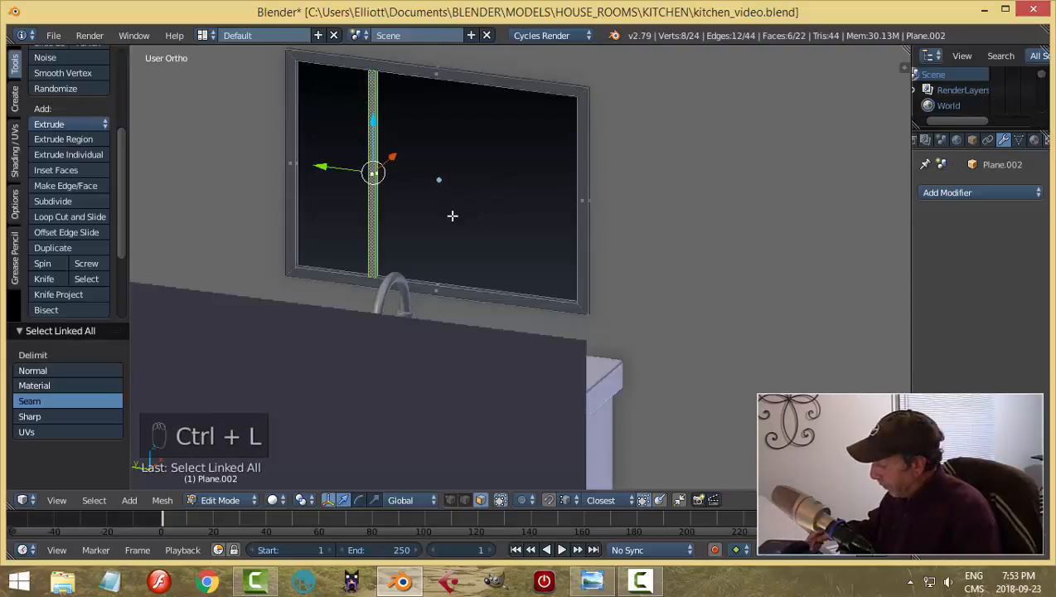
key("KP_3")
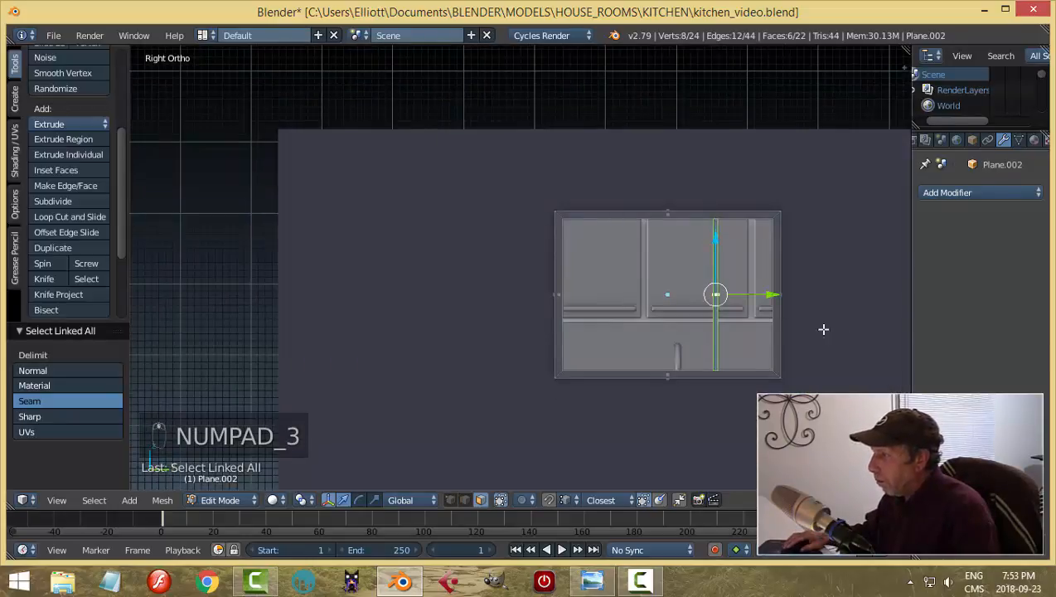
middle_click_drag(823, 329, 688, 330, "shift")
scroll(688, 330, "up", 2)
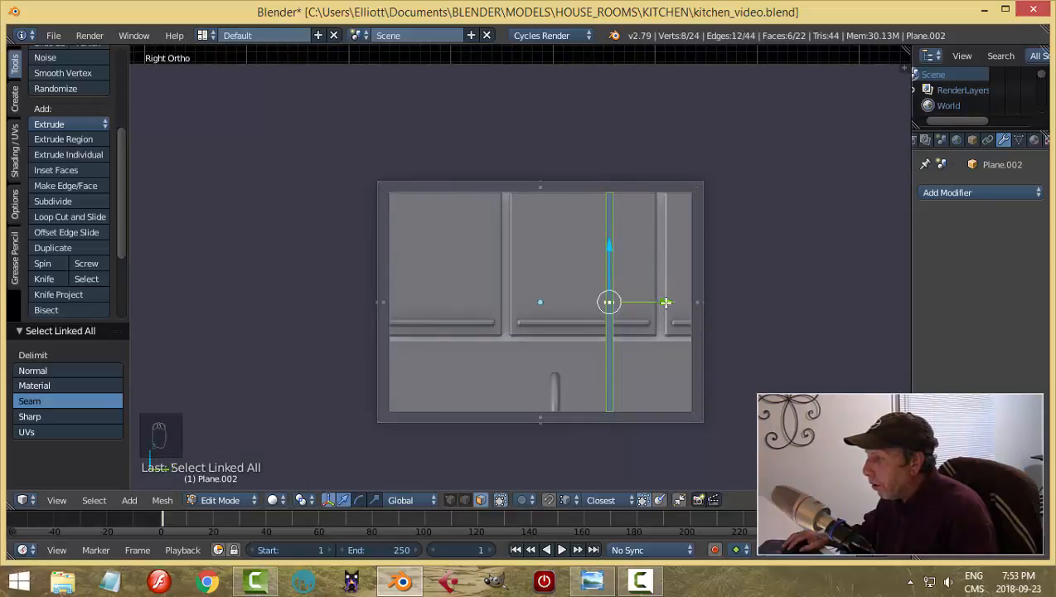
left_click_drag(666, 302, 596, 302)
Step: Duplicate the vertical bar twice along Y, placing one copy midway between the centre bar and each side of the frame
key("shift+d")
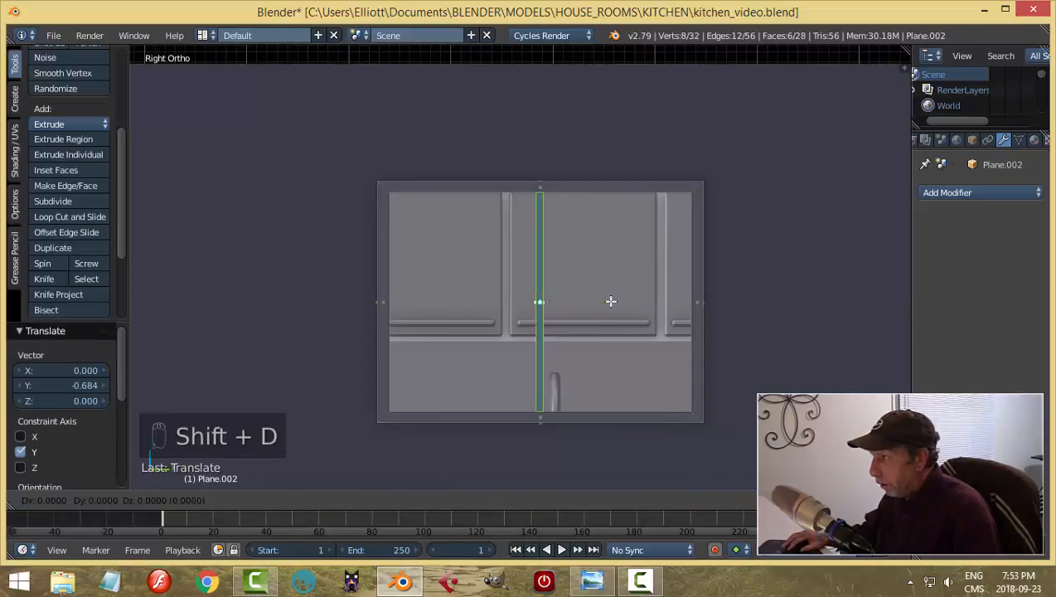
left_click(671, 325)
key("shift+d")
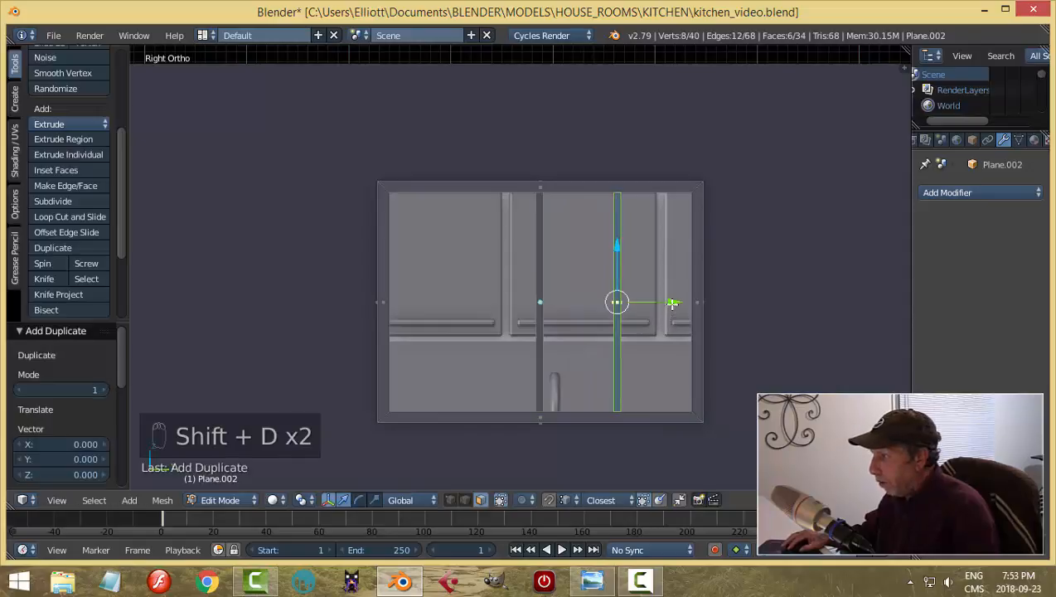
left_click(515, 302)
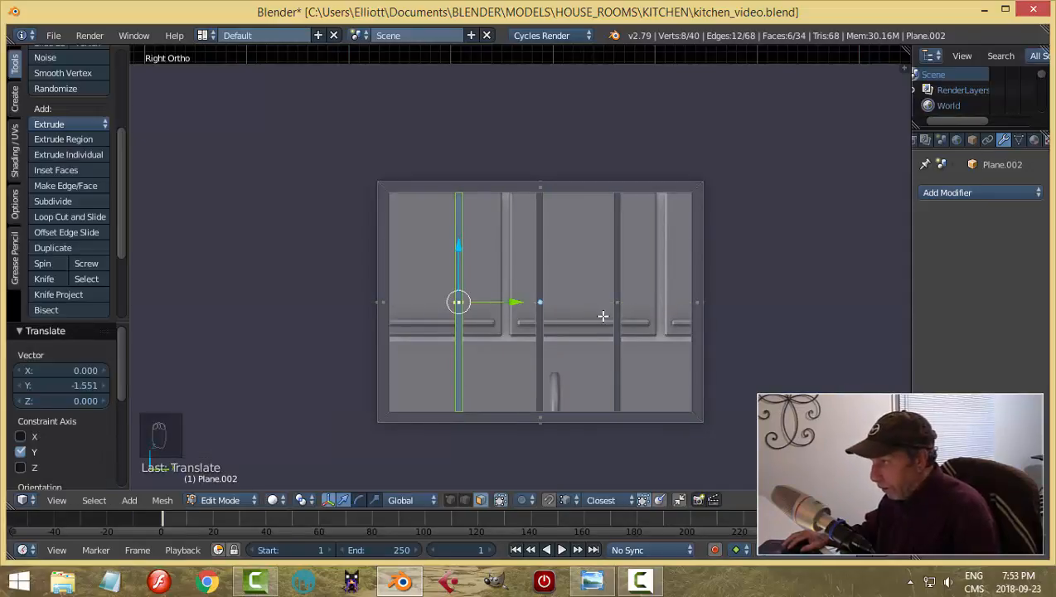
Step: Duplicate the last vertical bar in place and rotate the copy 90° to make a horizontal bar
key("shift+d")
type("r")
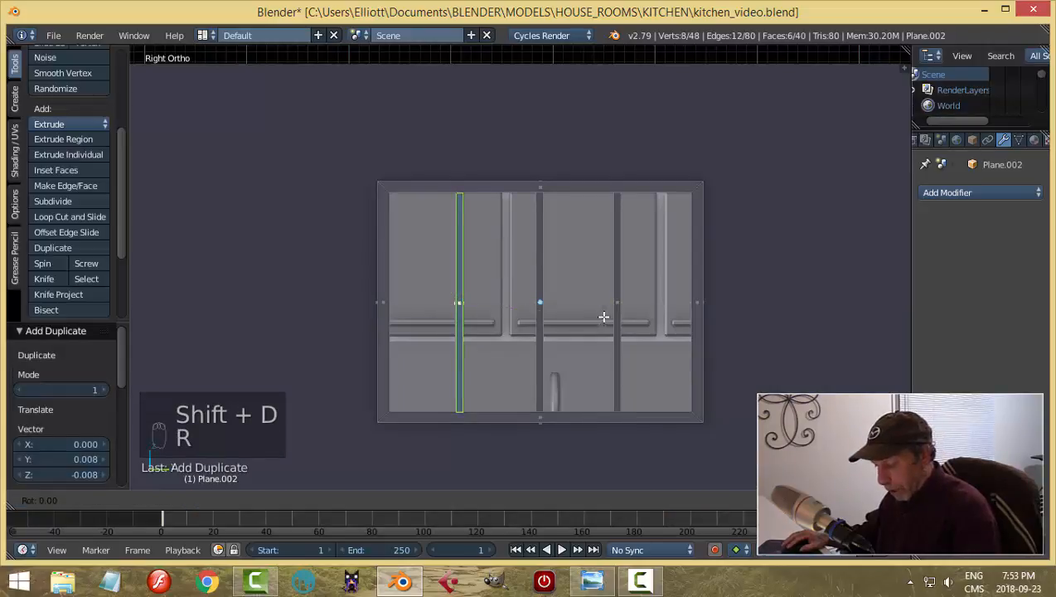
type("90")
key("Return")
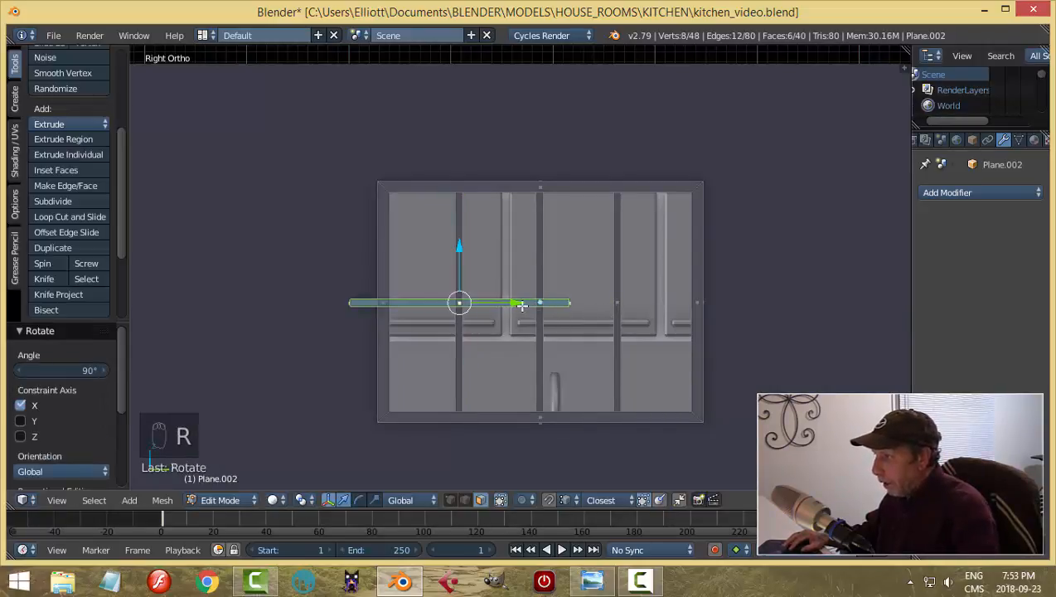
Step: Centre the horizontal bar in the window by moving it about 0.791 along Y, and scale it to about 1.415 along Y
left_click_drag(519, 304, 538, 304)
left_click_drag(600, 316, 602, 316)
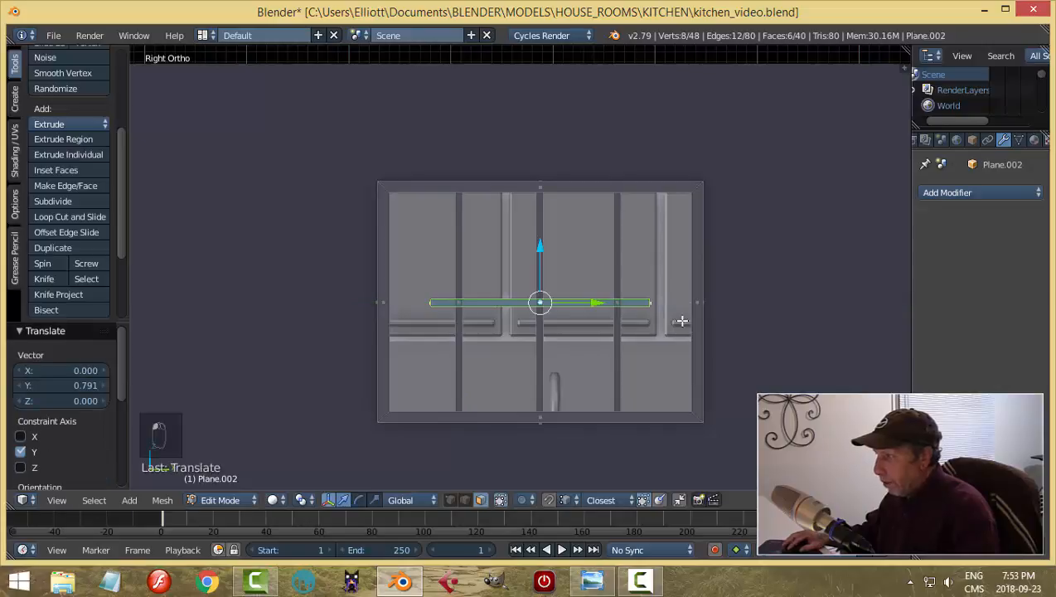
key("s")
key("y")
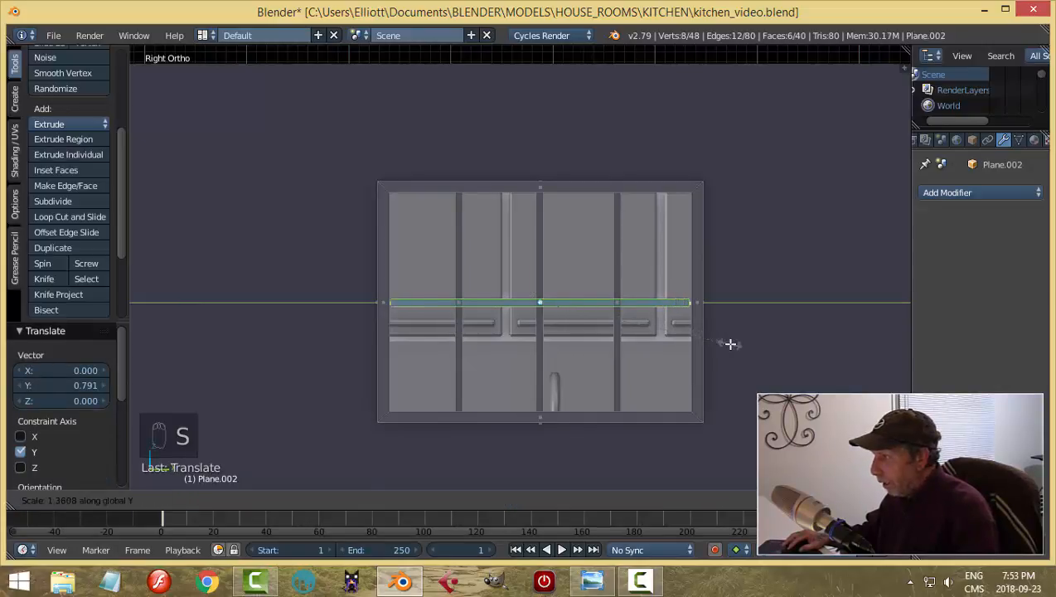
left_click(738, 348)
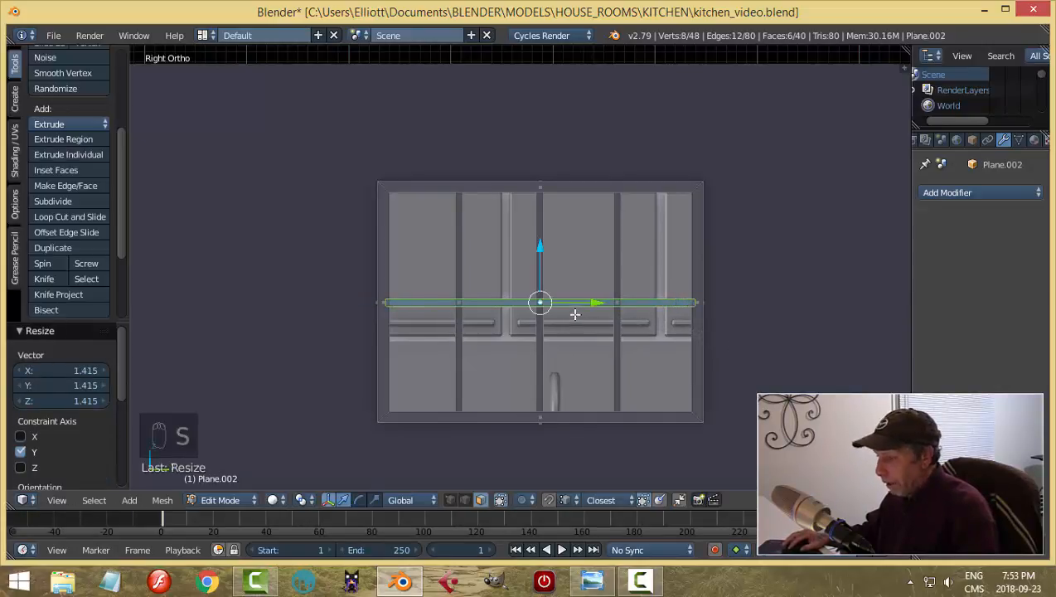
Step: Duplicate the horizontal bar along Z once above and once below the middle bar, then return to Object Mode
key("shift+d")
key("z")
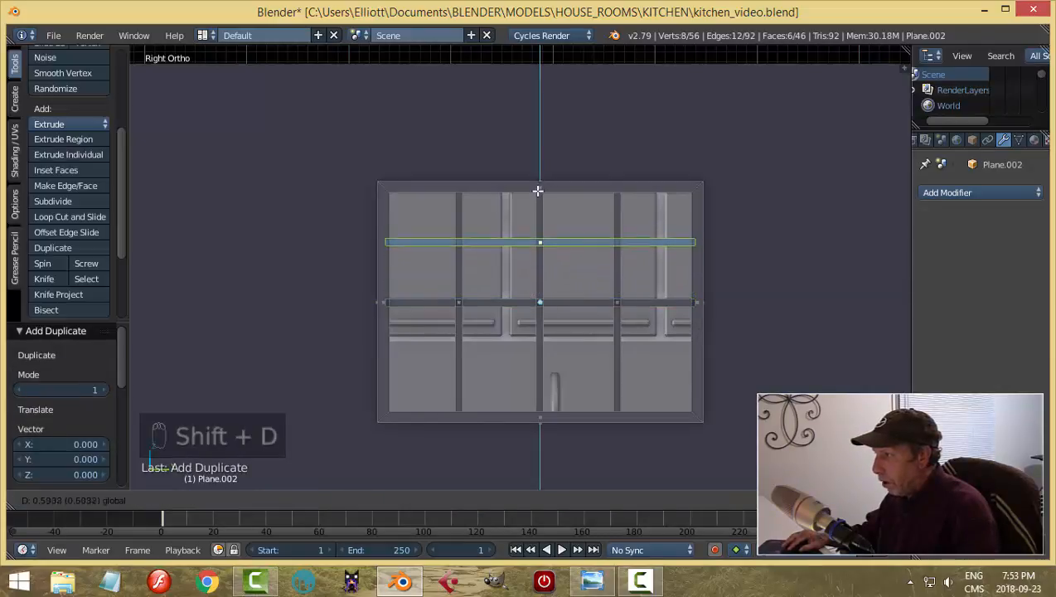
left_click(547, 207)
key("shift+d")
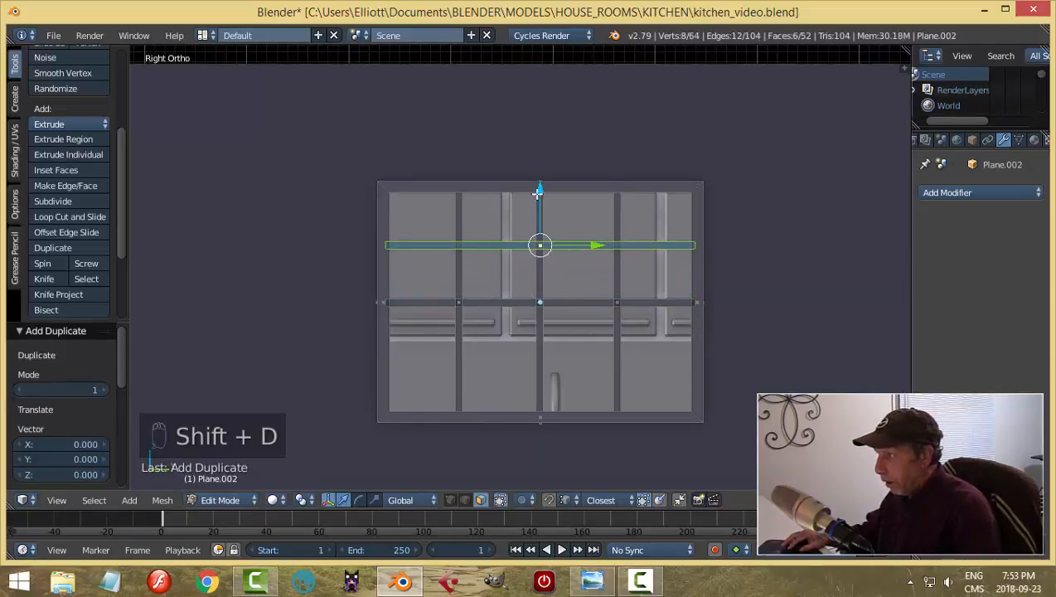
key("z")
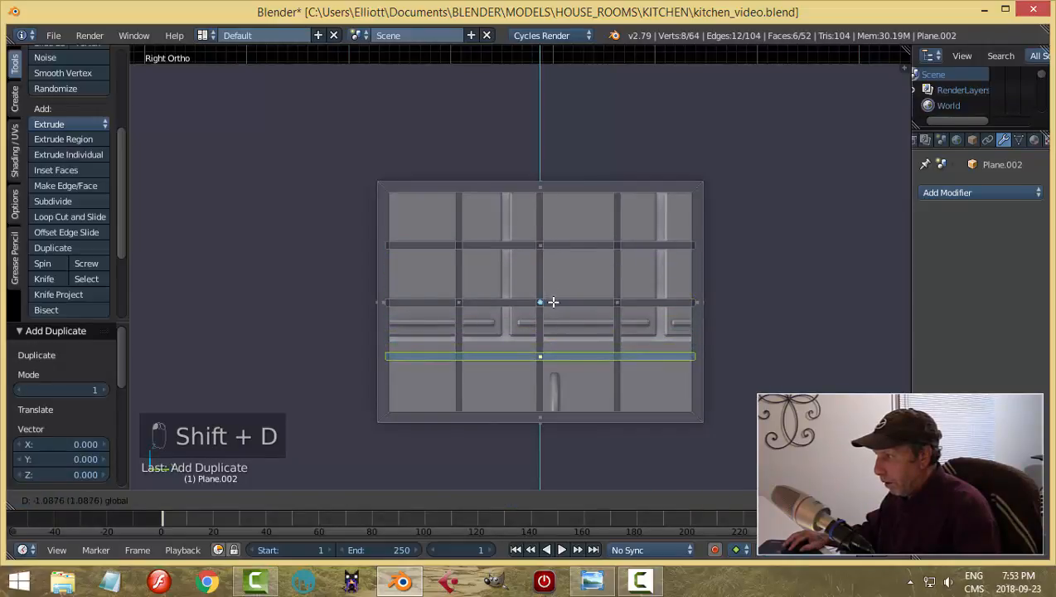
left_click(551, 302)
key("a")
key("Tab")
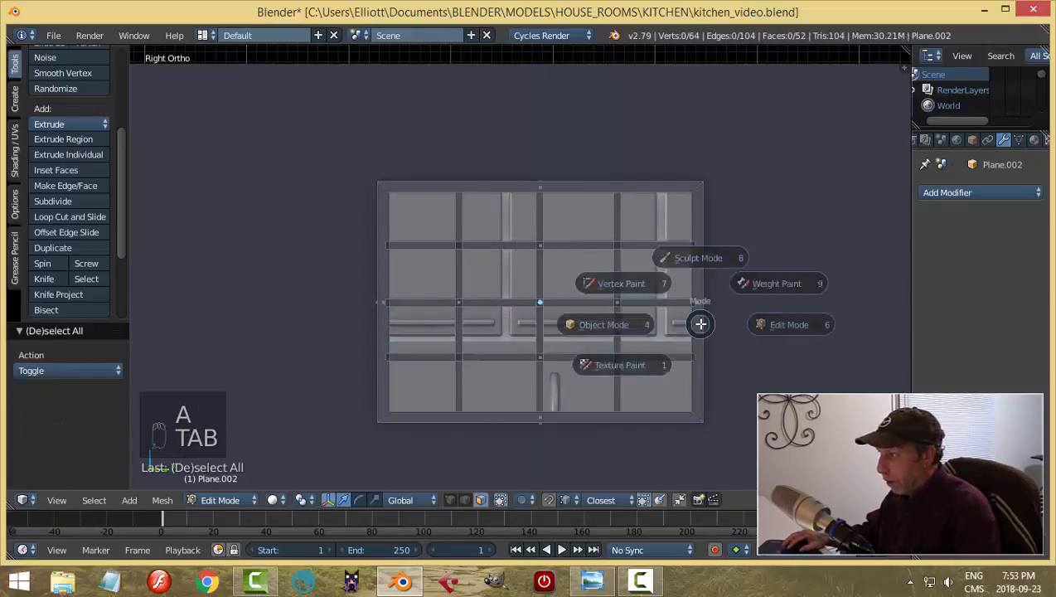
left_click(599, 329)
Step: Add a Bevel modifier to the window frame with a width of 0.0140 and 2 segments
middle_click_drag(484, 310, 760, 354)
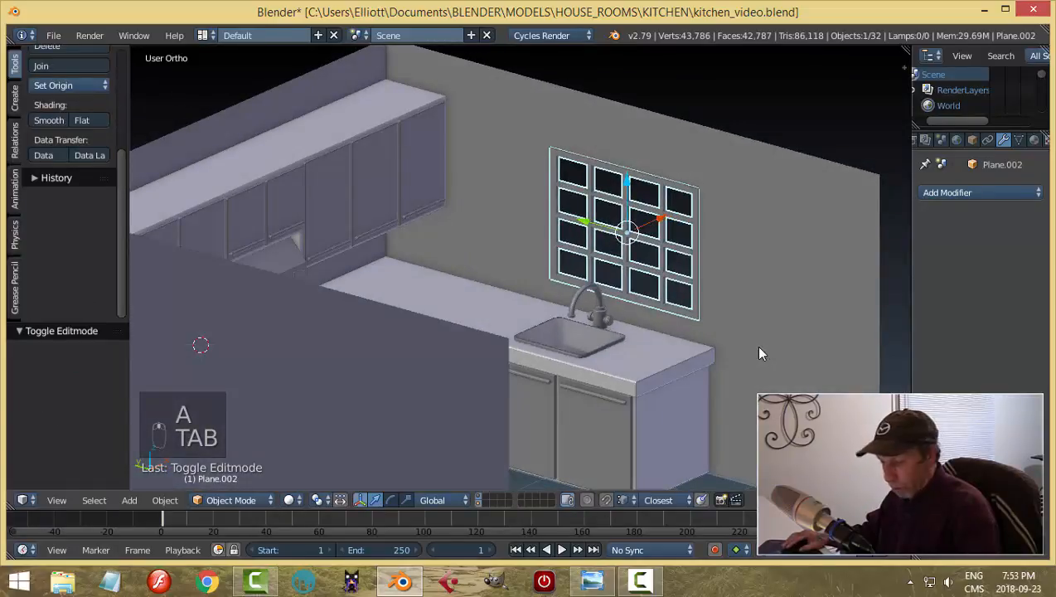
key("a")
key("a")
scroll(758, 340, "up", 6)
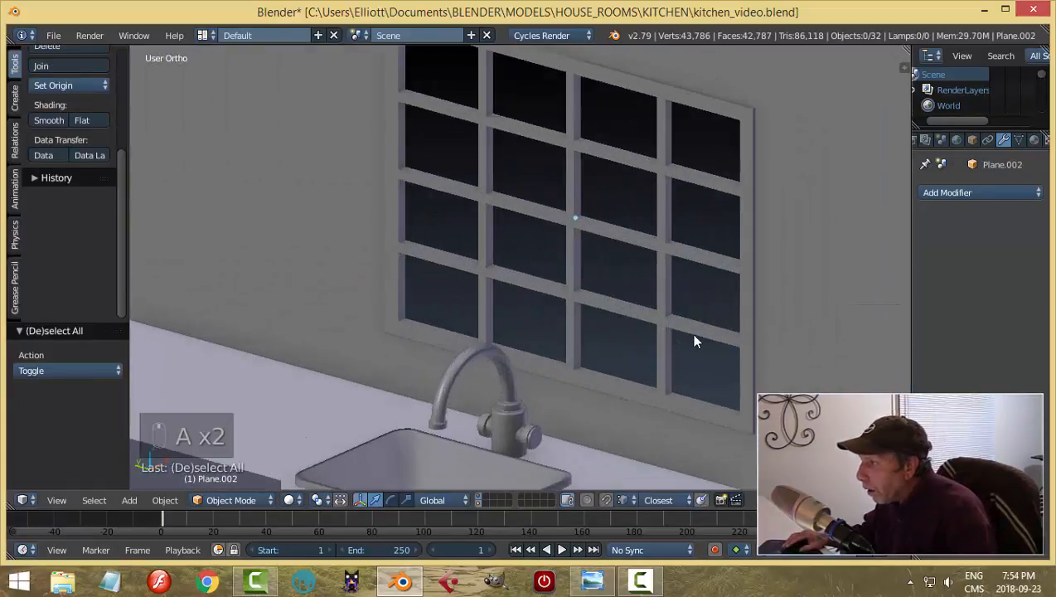
scroll(695, 332, "down", 2)
middle_click_drag(737, 342, 677, 258)
right_click(678, 228)
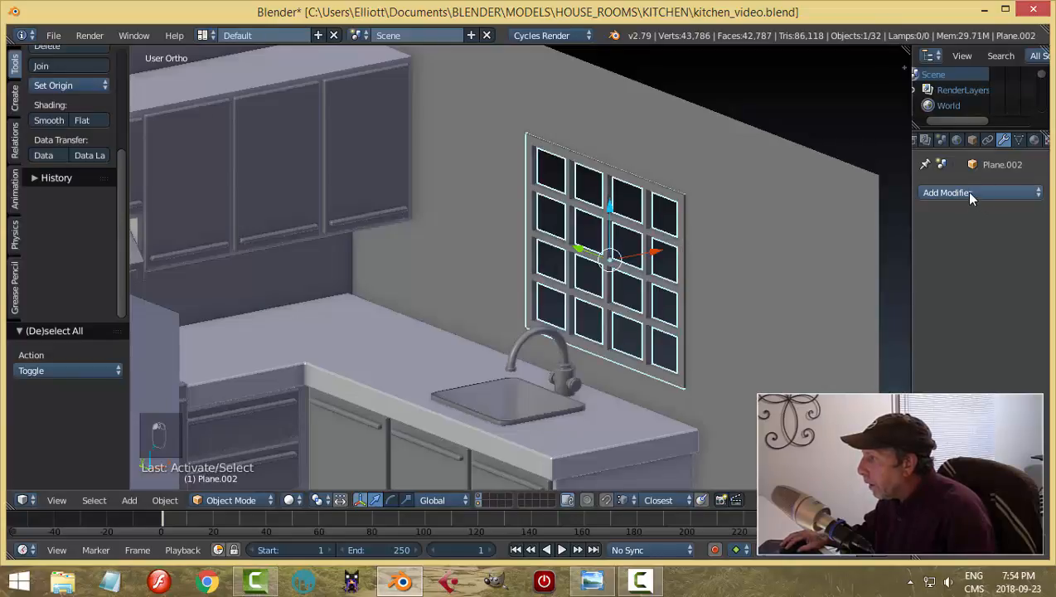
left_click(969, 194)
left_click(771, 244)
scroll(756, 324, "up", 2)
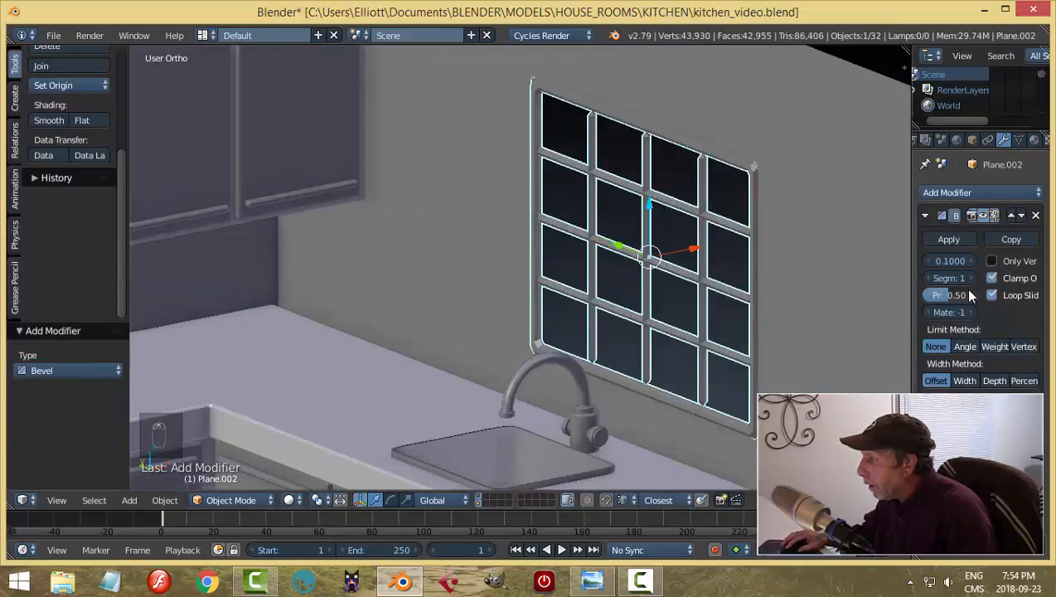
left_click_drag(955, 261, 905, 261)
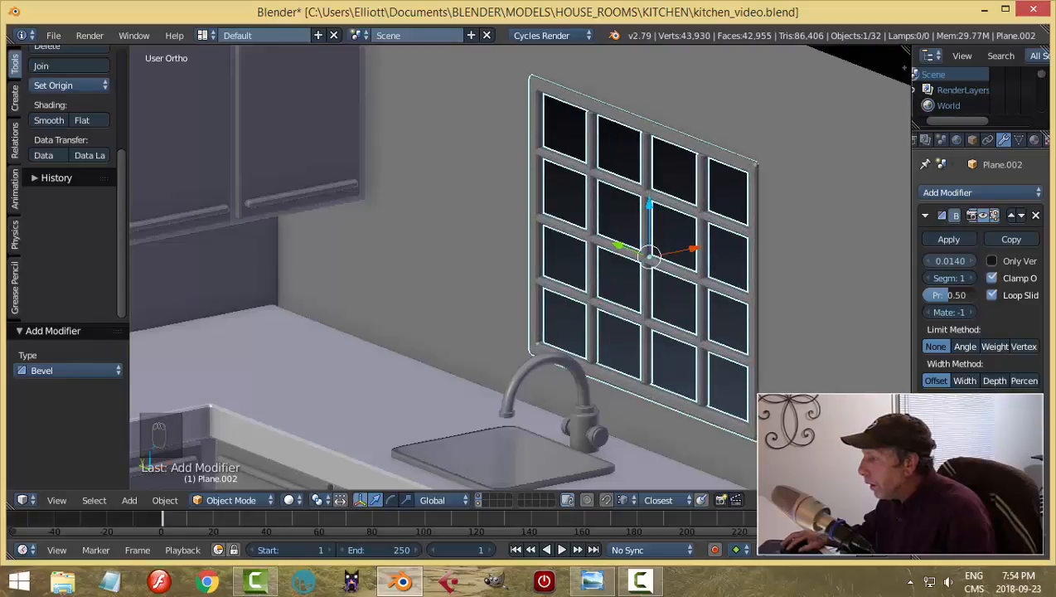
scroll(742, 246, "up", 1)
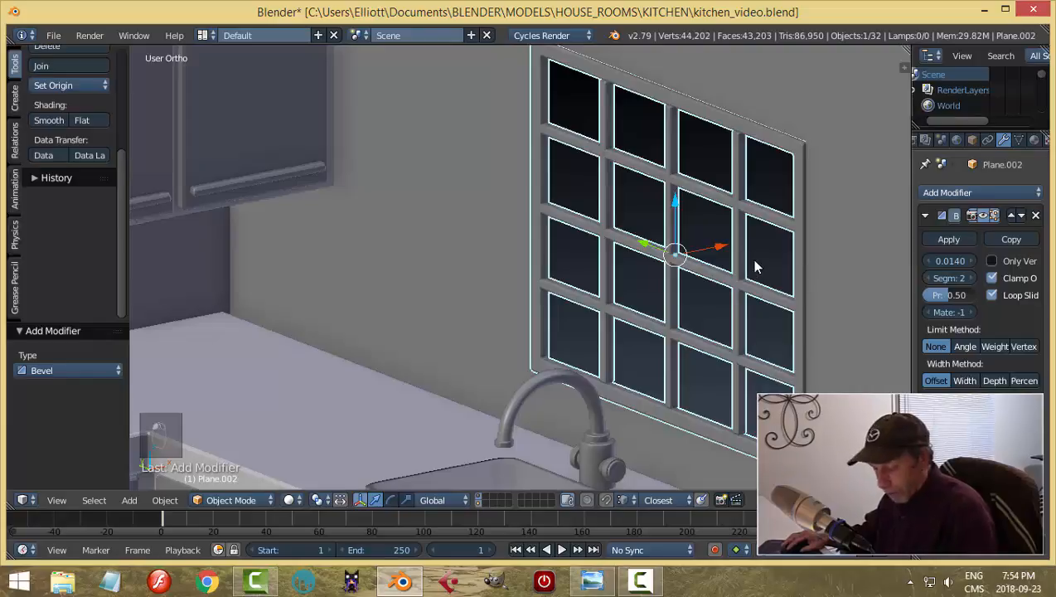
key("a")
Step: Select the face loop on the frame's front border, move it slightly out from the wall along X, and return to Object Mode
scroll(751, 259, "down", 4)
middle_click_drag(753, 251, 722, 239)
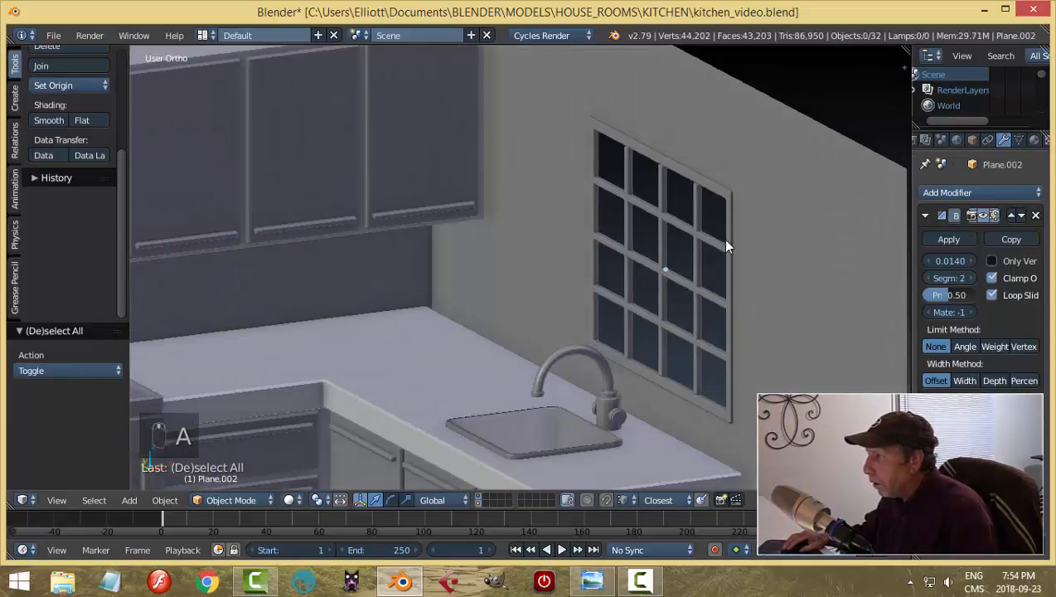
scroll(721, 241, "up", 4)
right_click(736, 215)
key("Tab")
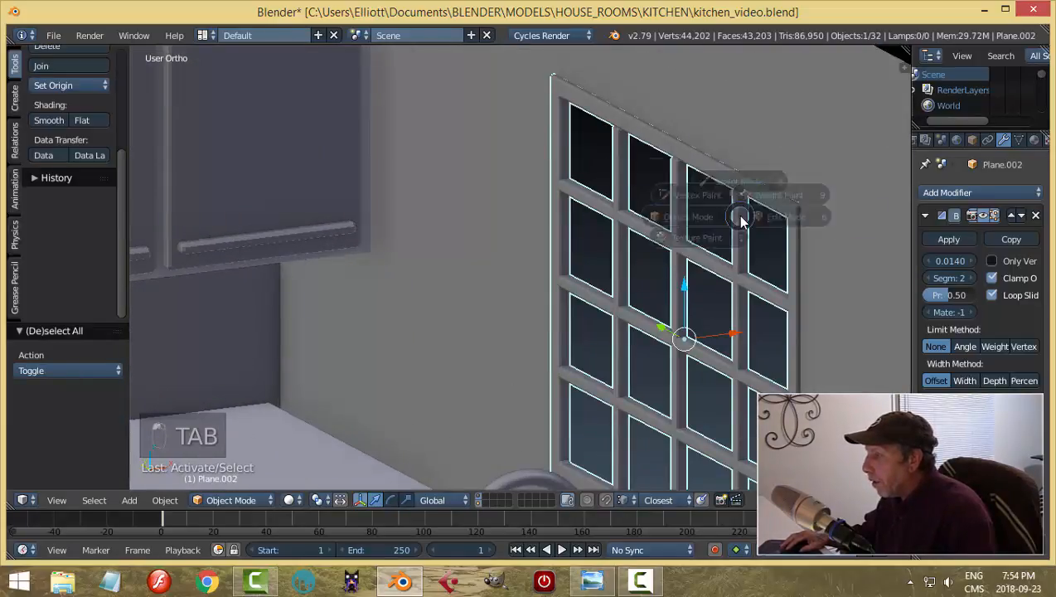
left_click(855, 219)
key("ctrl+Tab")
left_click(785, 223)
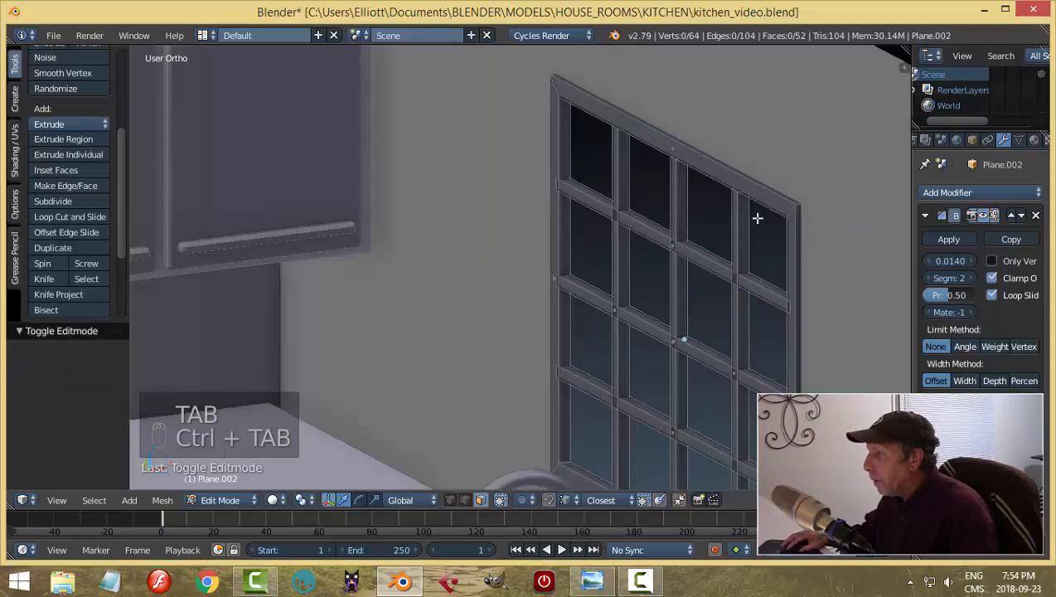
right_click(789, 212, "alt")
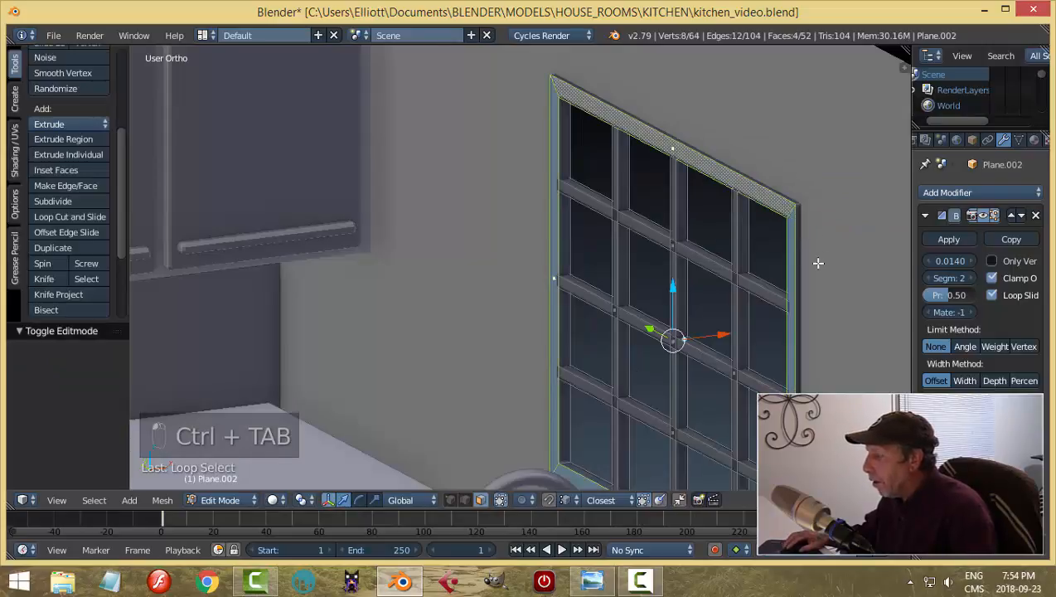
scroll(818, 263, "down", 4)
left_click_drag(722, 310, 718, 310)
key("a")
key("Tab")
left_click(678, 318)
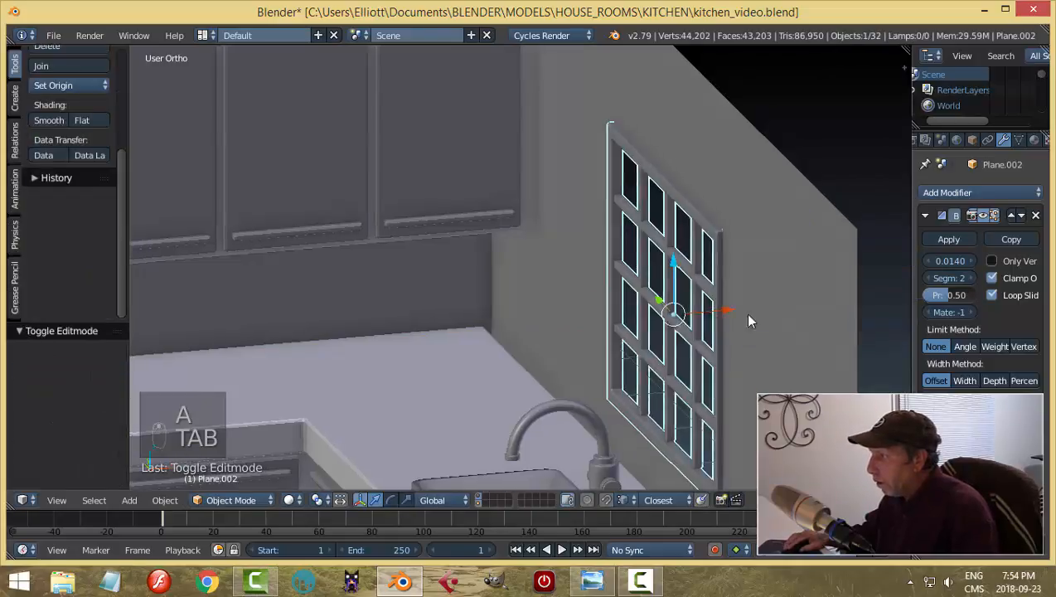
Step: Deselect the window frame and save kitchen_video.blend over the existing file
middle_click_drag(746, 314, 710, 358)
key("a")
scroll(744, 312, "down", 2)
scroll(676, 342, "down", 1)
middle_click_drag(673, 428, 754, 298, "shift")
scroll(684, 334, "up", 1)
key("ctrl+s")
left_click(703, 319)
Step: Open the wall object in Edit Mode with edge selection
scroll(711, 323, "down", 2)
scroll(672, 320, "up", 2)
right_click(760, 298)
key("Tab")
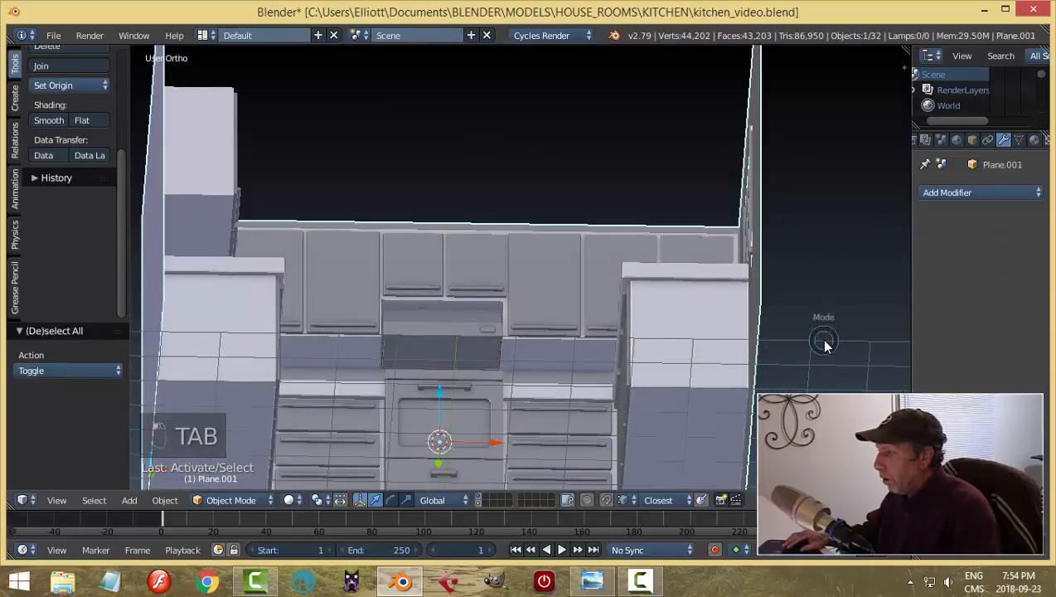
key("ctrl+Tab")
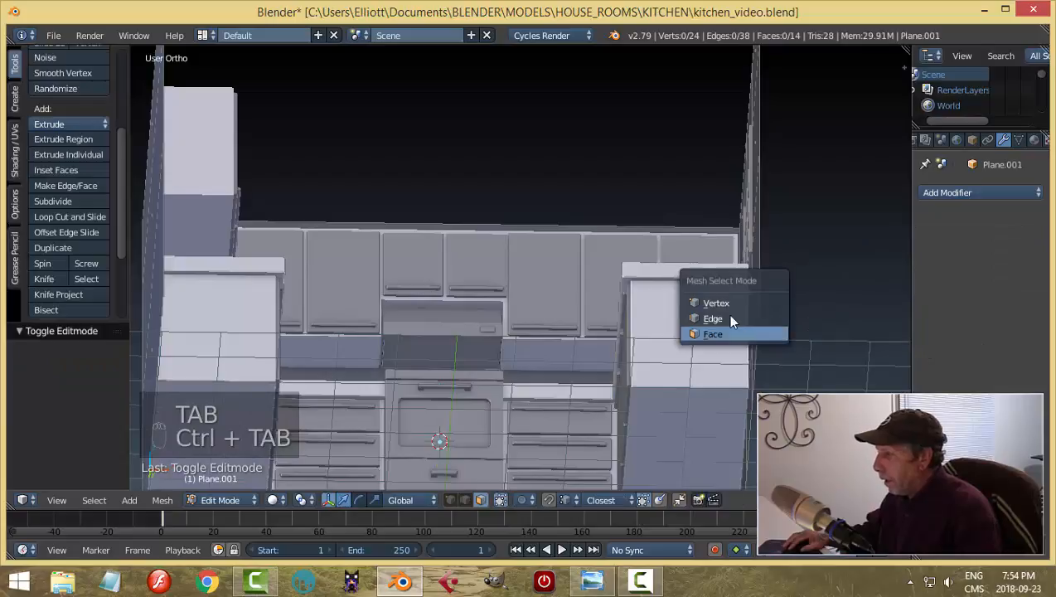
left_click(731, 320)
Step: Try to snap the 3D cursor midway between one edge of each side wall
right_click(758, 320)
scroll(746, 328, "down", 3)
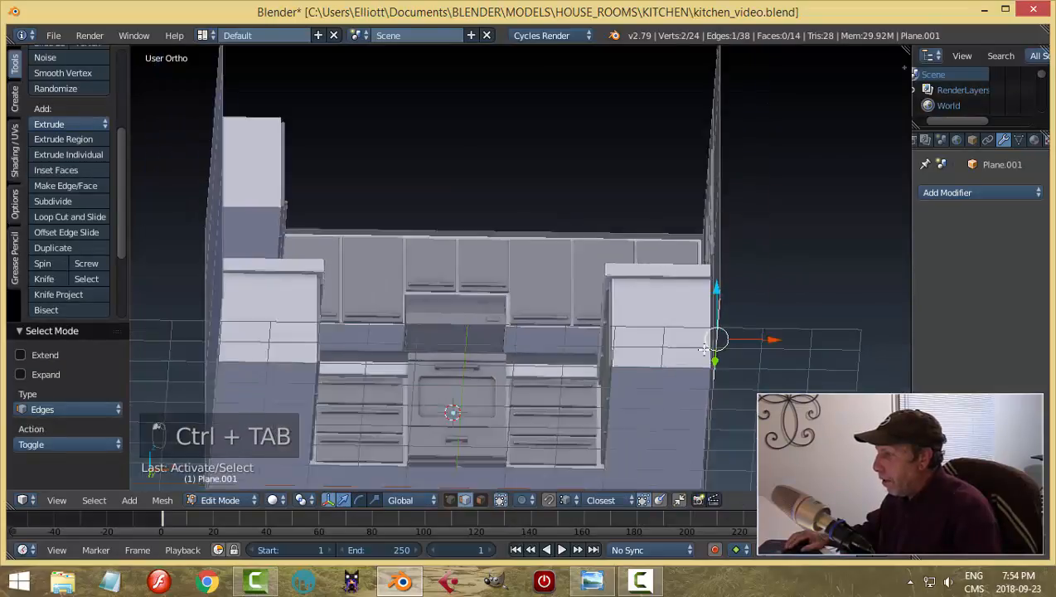
middle_click_drag(688, 336, 860, 303, "shift")
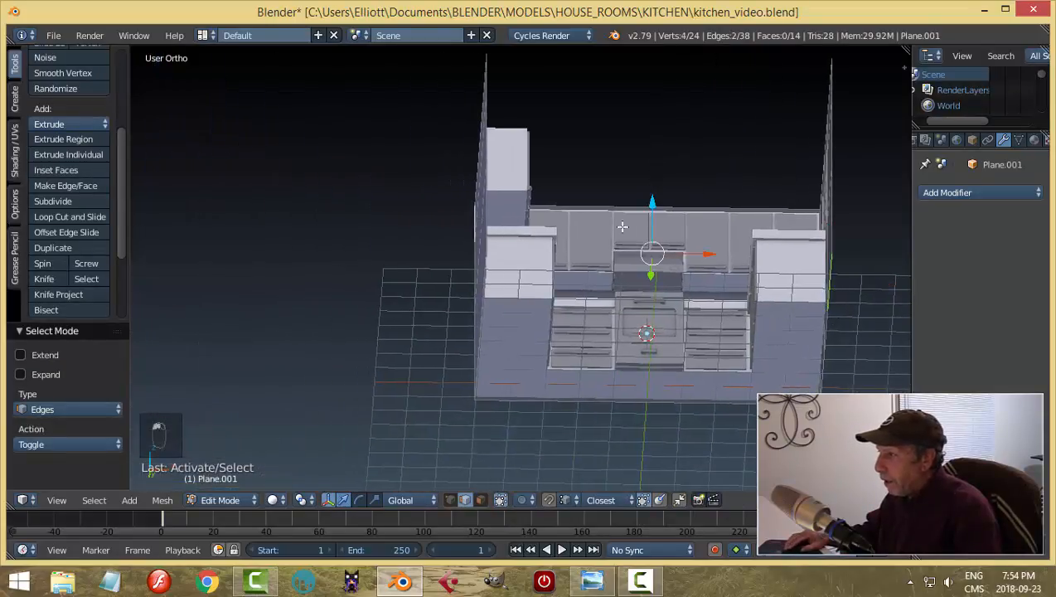
middle_click_drag(623, 226, 658, 342)
key("shift+s")
left_click(577, 273)
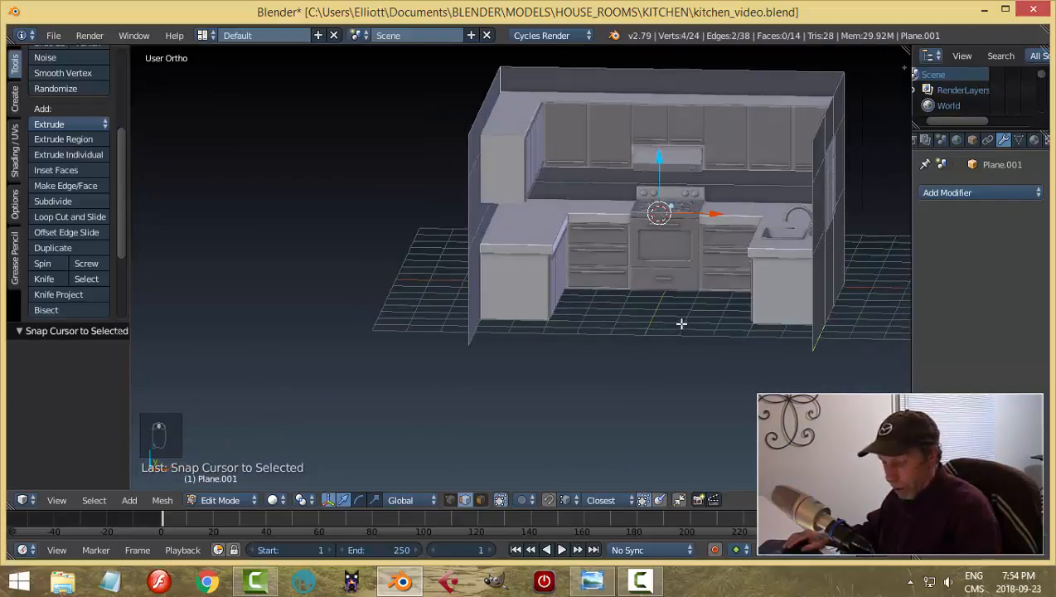
Step: Snap the 3D cursor midway between the bottom edges of the two side walls, and return to Object Mode
key("a")
middle_click_drag(567, 333, 573, 313)
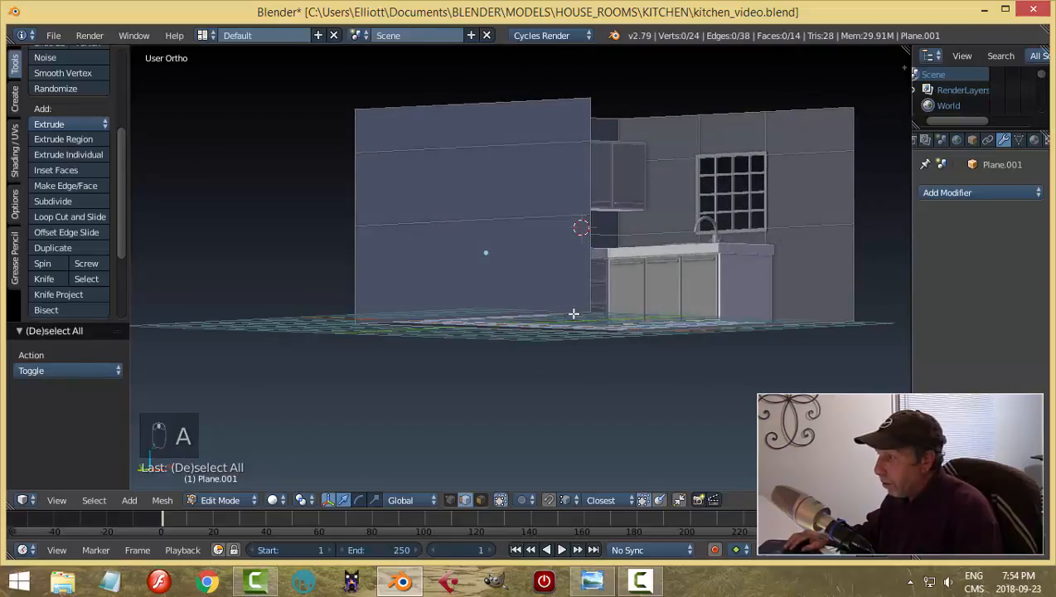
key("shift+s")
left_click(859, 328)
middle_click_drag(849, 349, 766, 381)
key("a")
key("Tab")
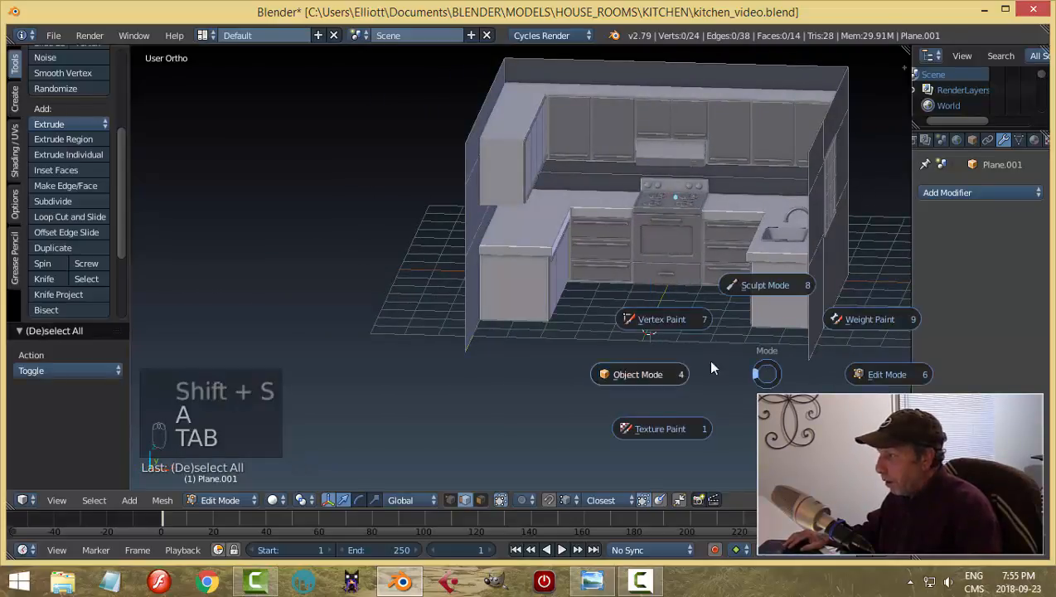
Step: Add a plane at the 3D cursor for the floor and scale it in Edit Mode by about 5.068 along X
key("shift+a")
mouse_move(760, 324)
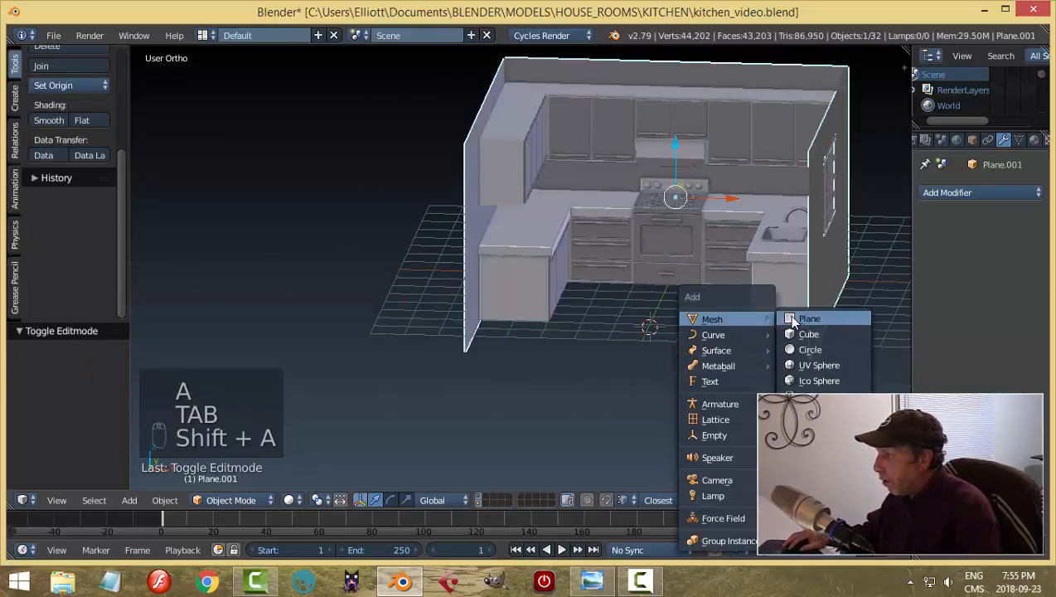
left_click(792, 321)
middle_click_drag(710, 355, 695, 384)
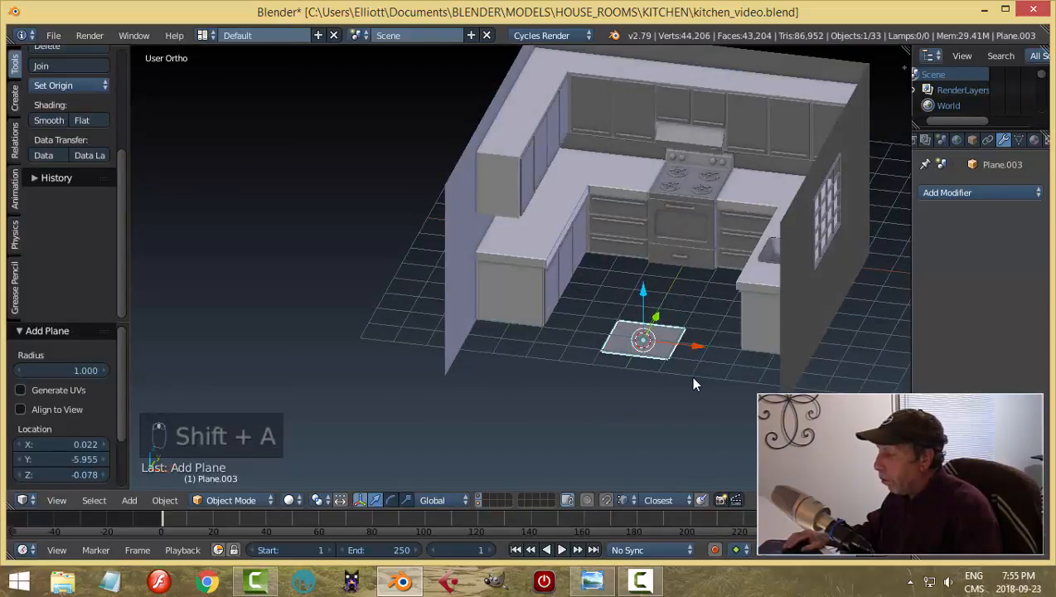
key("Tab")
key("s")
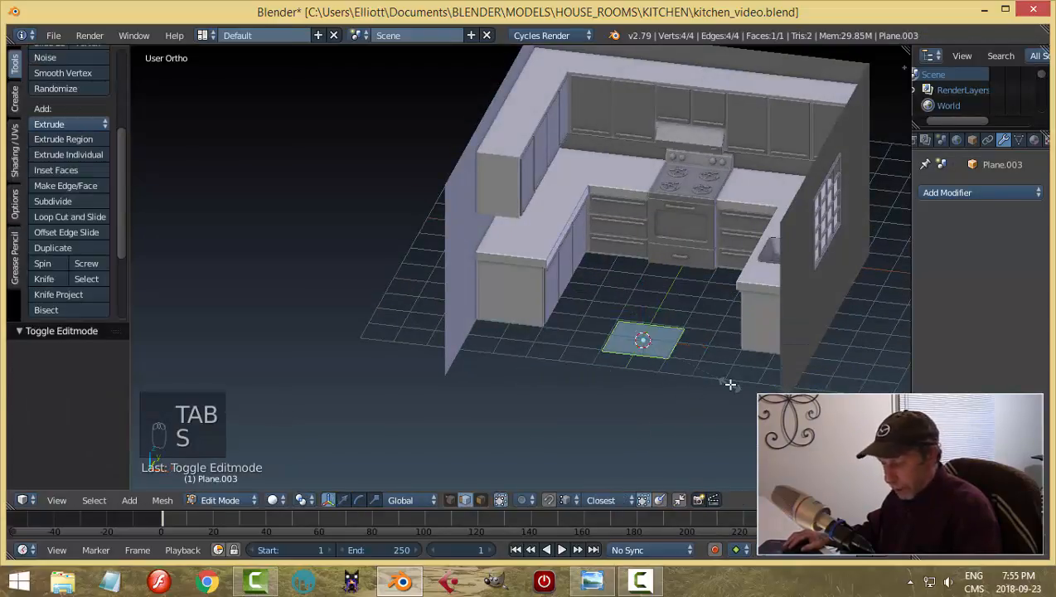
key("x")
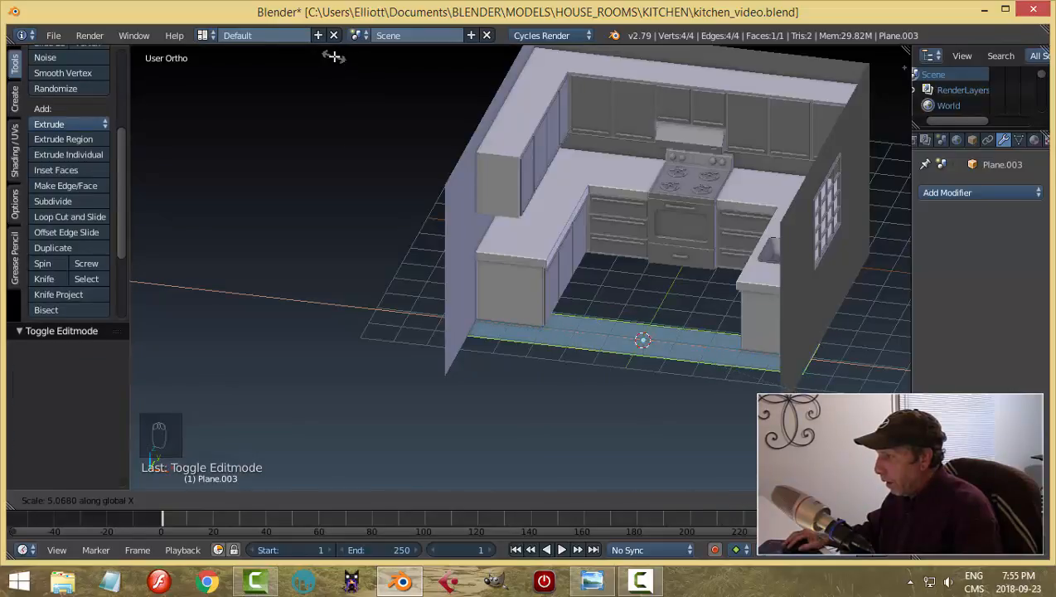
left_click(334, 56)
Step: Move the floor plane's front edge about -2.689 along Y to the front ends of the side walls
key("a")
right_click(608, 352)
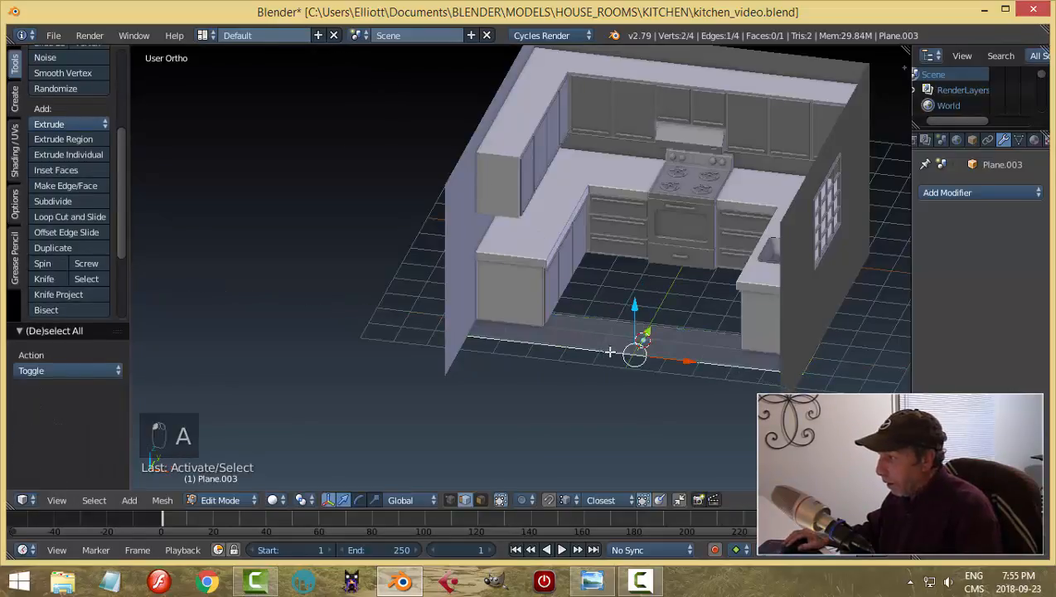
left_click_drag(653, 333, 632, 363)
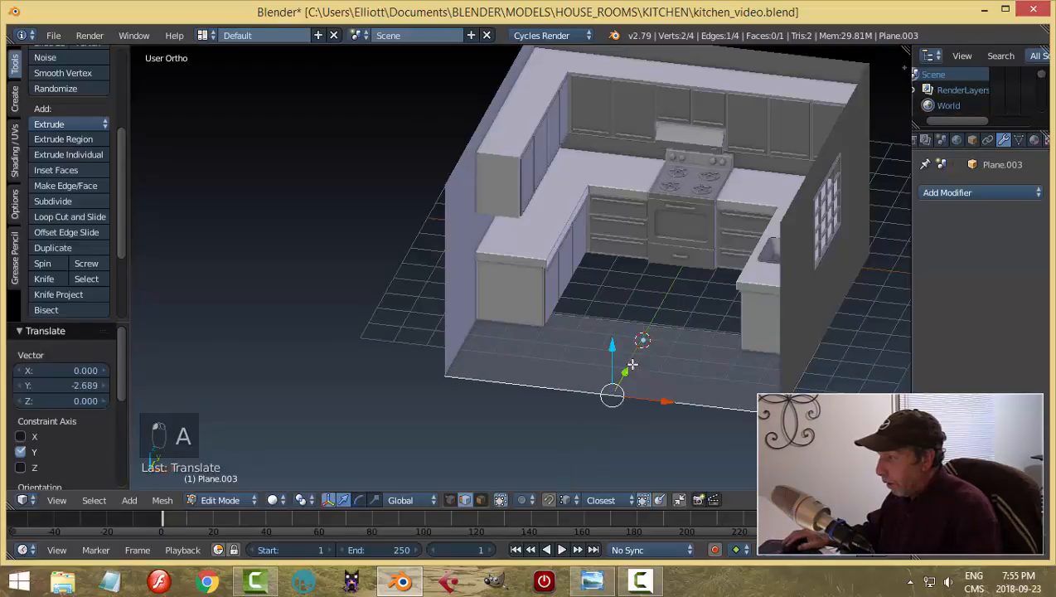
Step: Move the floor plane's back edge along Y to the back wall, and return to Object Mode
right_click(677, 331)
middle_click_drag(757, 317, 668, 284)
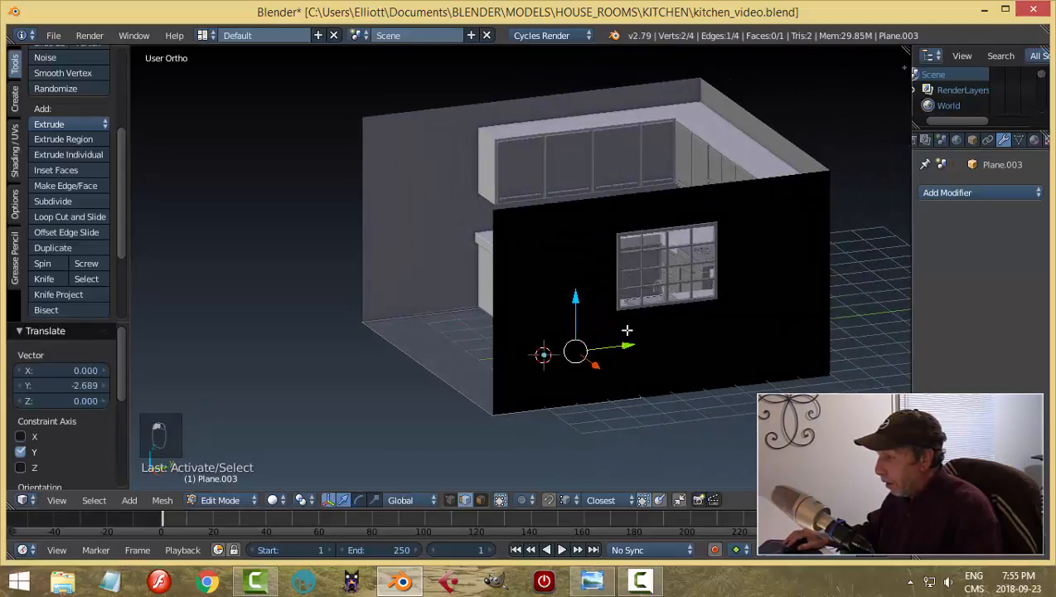
middle_click_drag(652, 344, 580, 310)
key("g")
key("y")
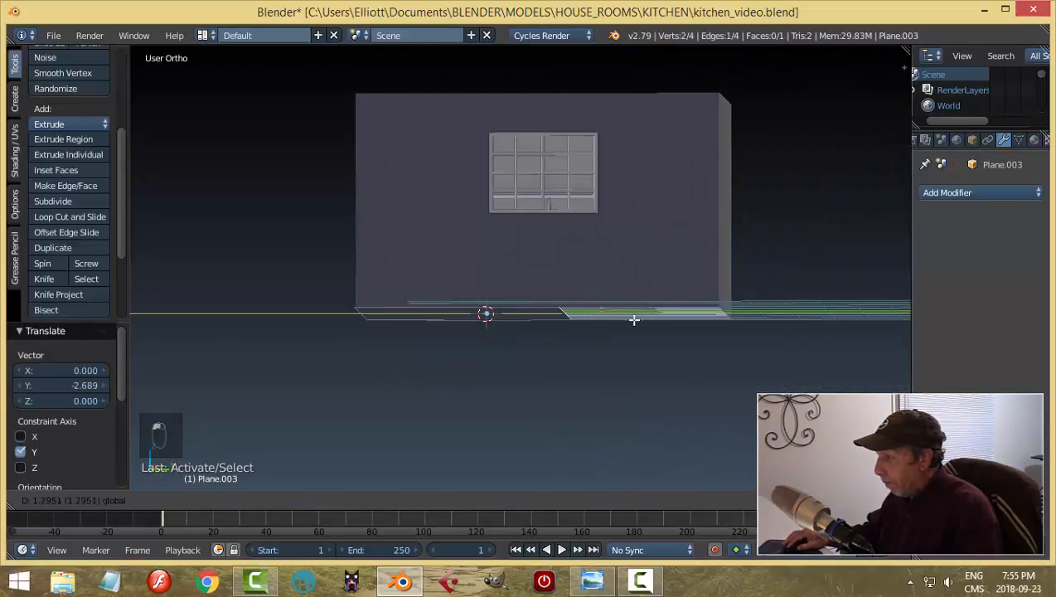
left_click(775, 335)
key("a")
key("Tab")
Step: Raise the floor plane slightly along Z in front view to meet the undersides of the cabinets, and deselect it
middle_click_drag(632, 297, 712, 281)
scroll(671, 332, "up", 4)
key("a")
key("a")
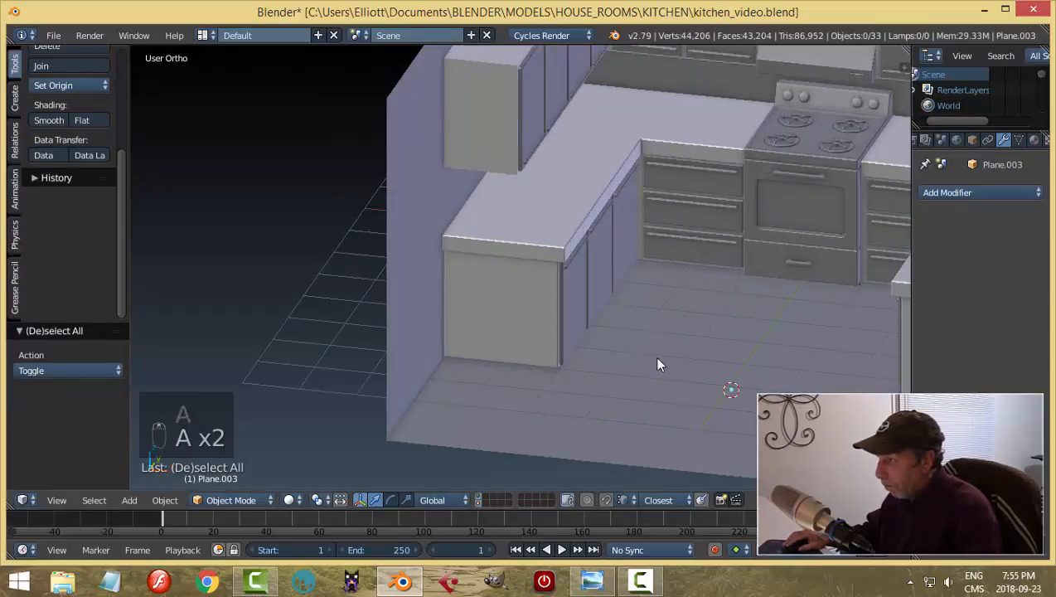
scroll(659, 359, "down", 2)
middle_click_drag(702, 345, 727, 358)
right_click(675, 362)
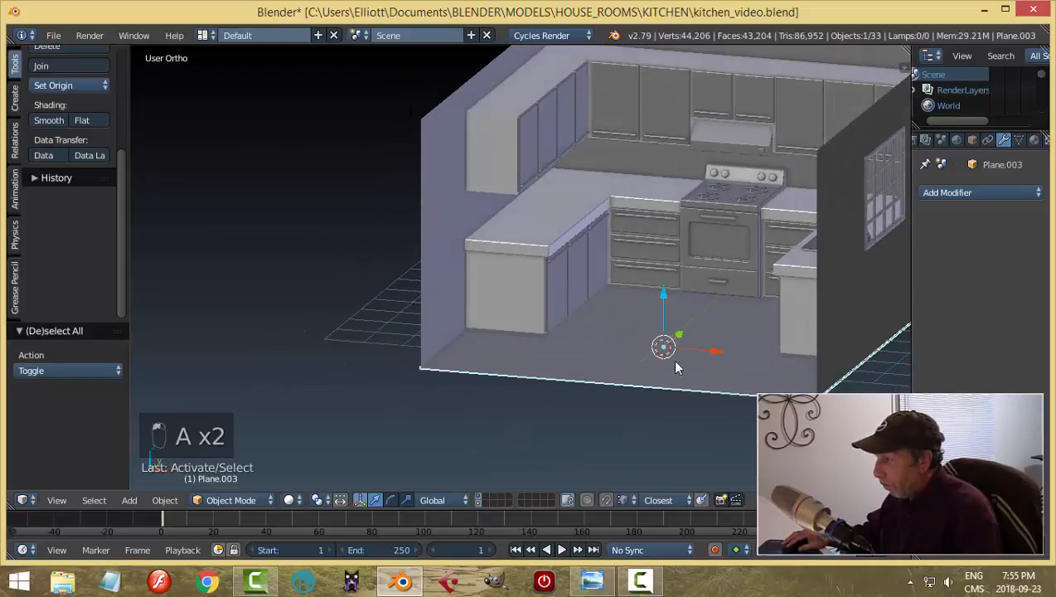
key("KP_1")
scroll(662, 367, "up", 4)
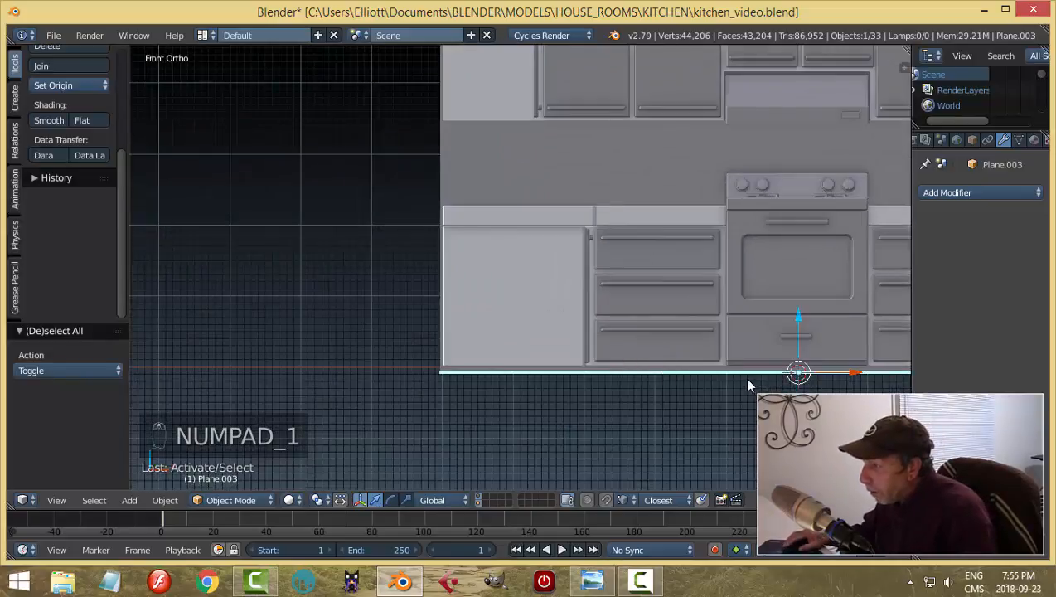
scroll(624, 375, "up", 2)
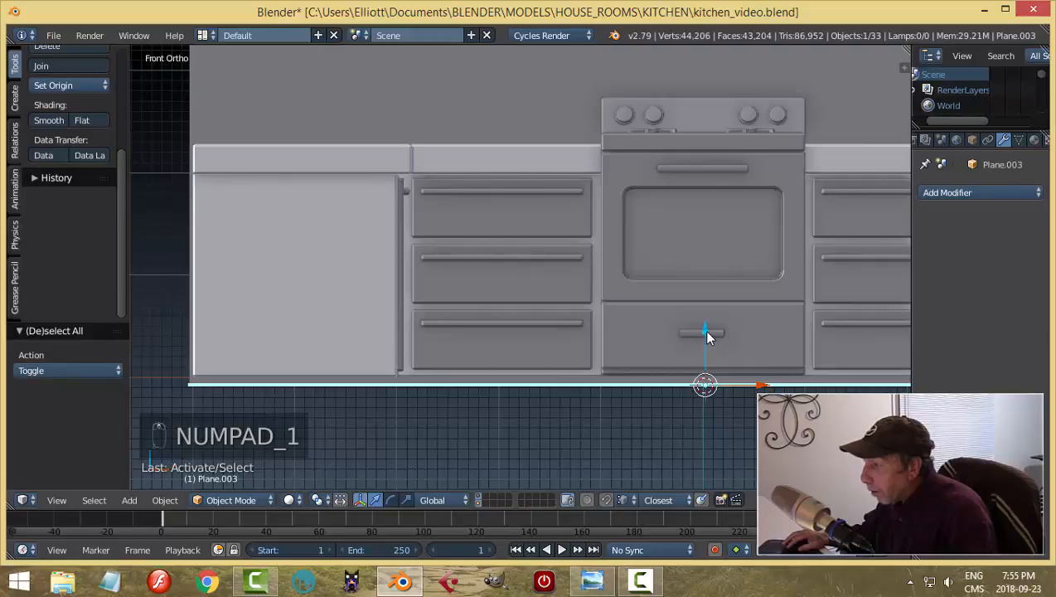
mouse_move(707, 330)
left_mouse_down()
mouse_move(709, 311)
mouse_move(707, 322)
left_mouse_up()
key("a")
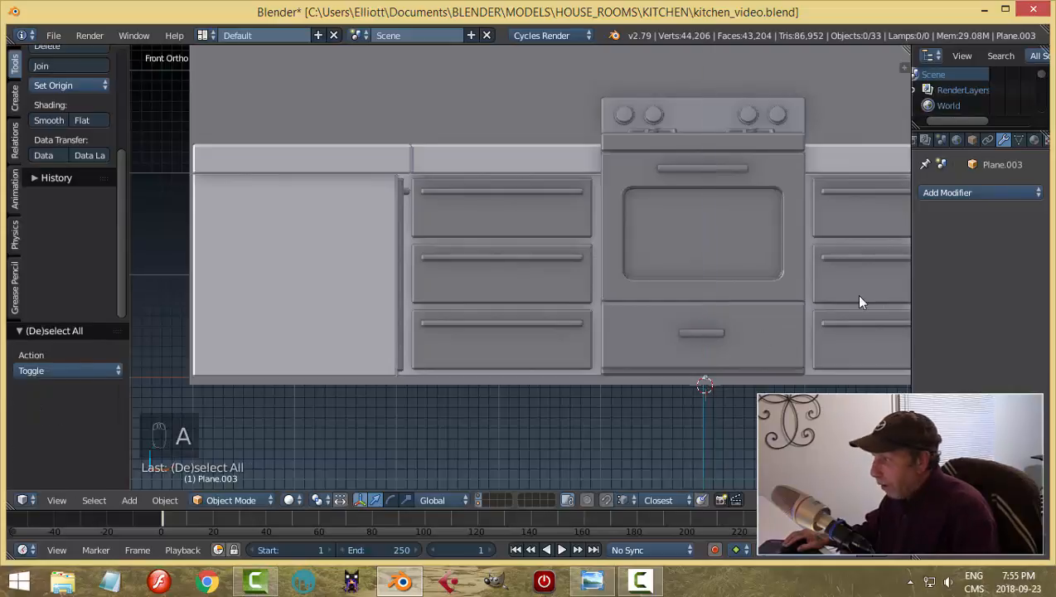
Step: Save the kitchen file with the new floor, overwriting the existing version
middle_click_drag(860, 302, 657, 364)
key("ctrl+s")
left_click(620, 345)
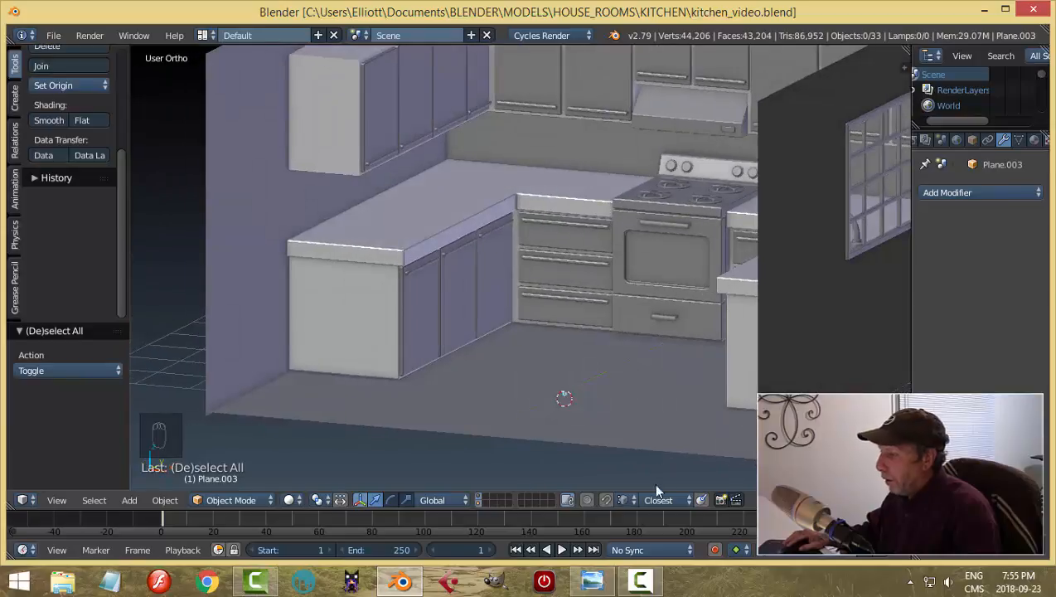
Step: Examine the reference render kitchen2.png in Windows Photo Viewer, and switch back to Blender
left_click(594, 580)
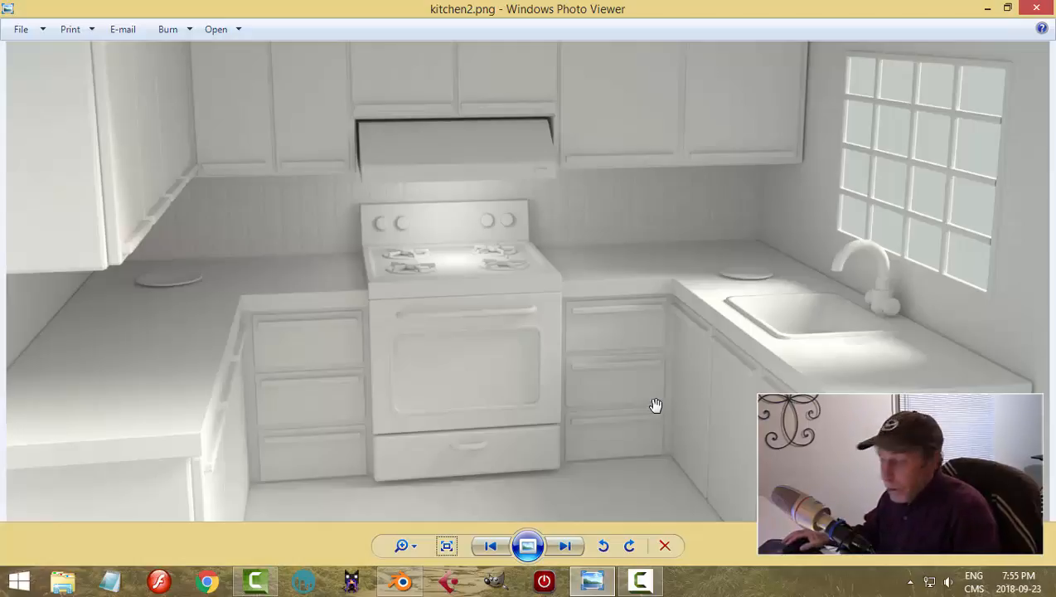
left_click(648, 585)
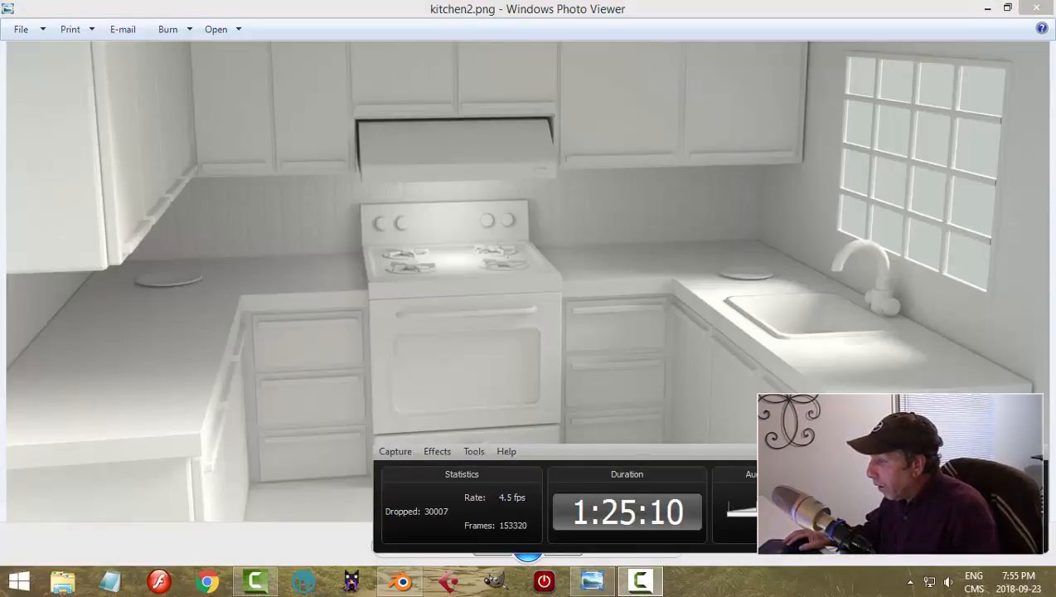
left_click(1016, 452)
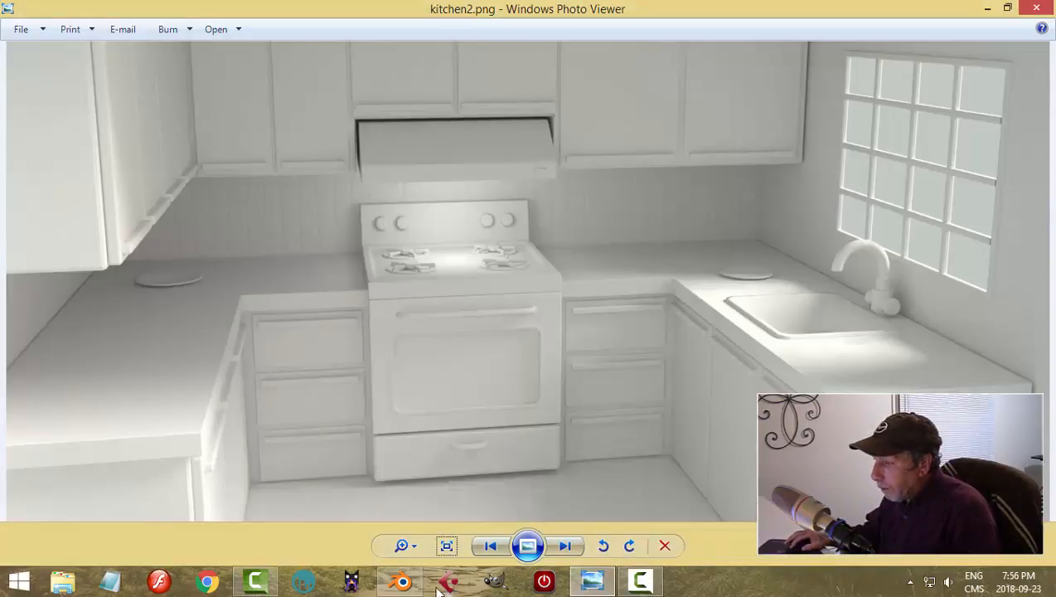
left_click(402, 582)
Step: Try a red matcap on the kitchen in the viewport, and turn Matcap shading off again
middle_click_drag(649, 365, 517, 344)
middle_click_drag(643, 370, 707, 372)
key("n")
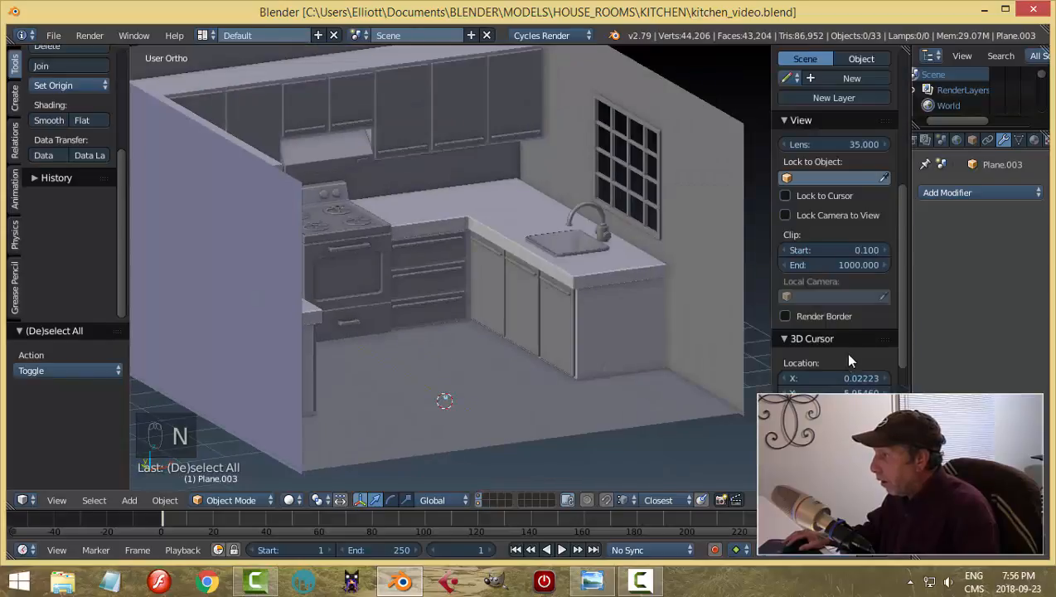
left_click_drag(902, 264, 910, 378)
left_click(805, 278)
left_click(816, 322)
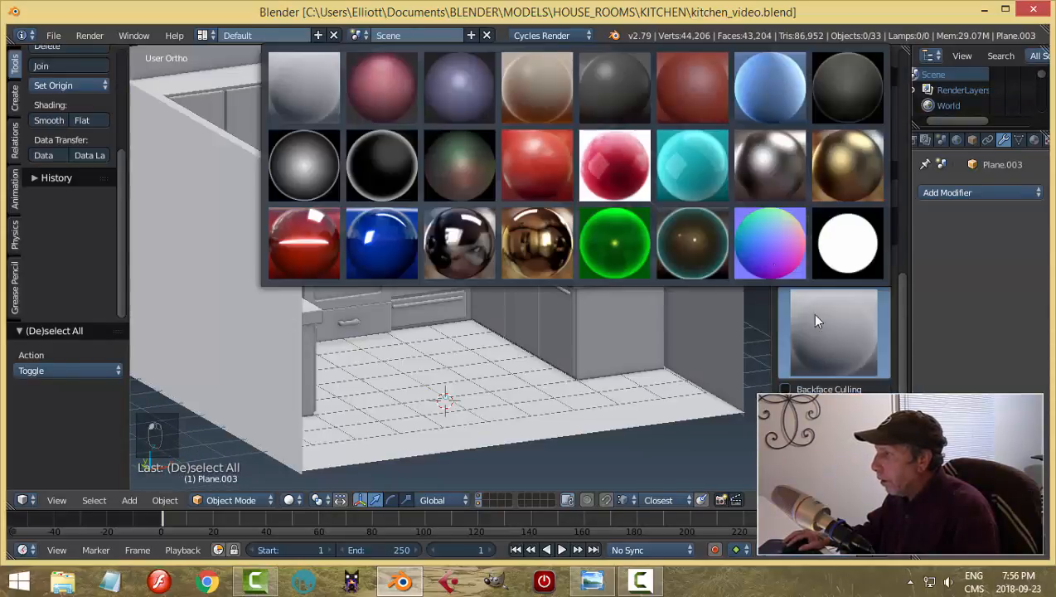
left_click(696, 87)
middle_click_drag(626, 297, 708, 331)
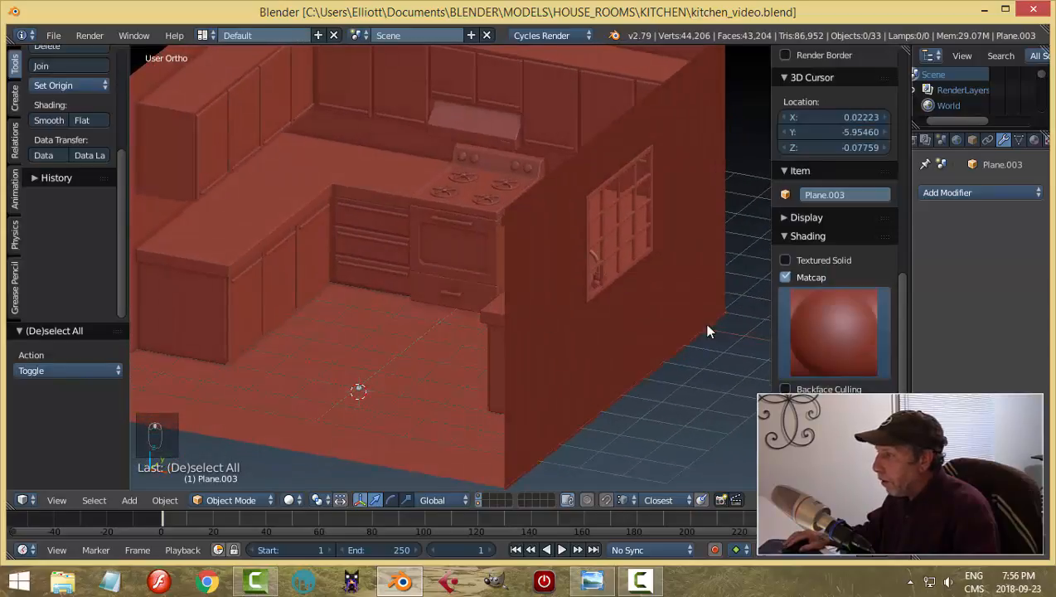
left_click(792, 279)
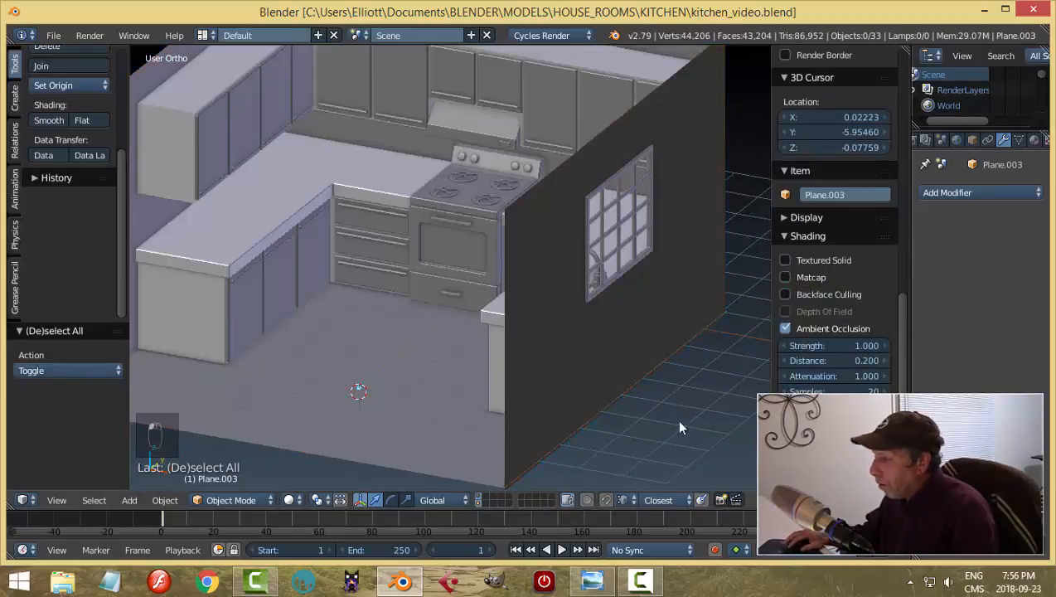
key("n")
Step: Set the viewport shading to Material and save the file
left_click(292, 500)
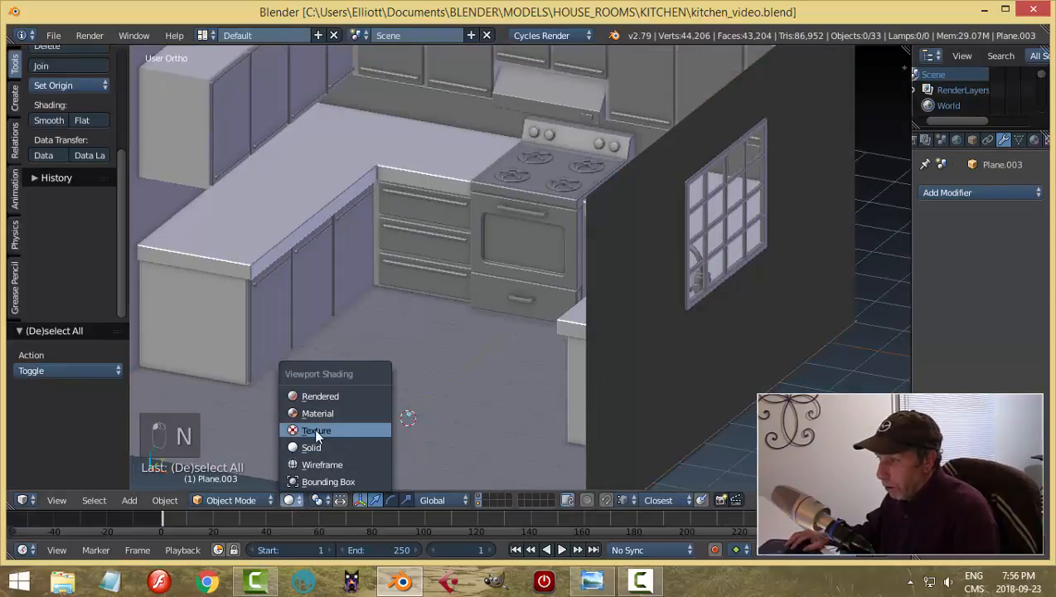
left_click(348, 413)
mouse_move(544, 349)
middle_mouse_down()
mouse_move(598, 331)
mouse_move(687, 355)
mouse_move(731, 354)
mouse_move(586, 342)
mouse_move(586, 318)
mouse_move(542, 326)
mouse_move(566, 330)
mouse_move(590, 306)
mouse_move(581, 251)
mouse_move(580, 319)
mouse_move(595, 322)
mouse_move(613, 389)
mouse_move(603, 464)
middle_mouse_up()
scroll(630, 343, "up", 2)
key("ctrl+s")
scroll(593, 319, "up", 2)
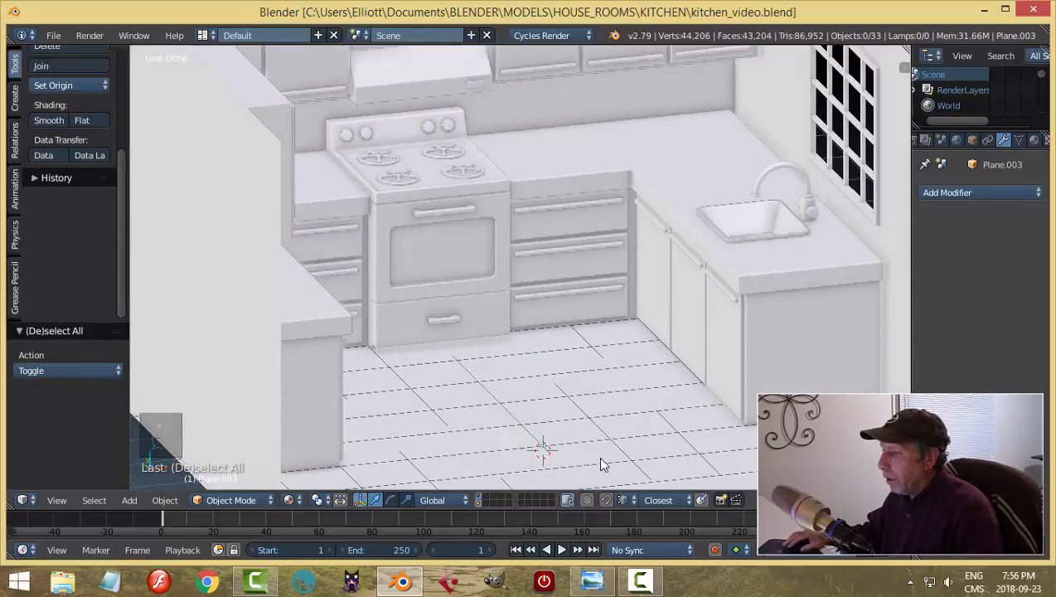
Step: Isolate the other layer in use, move all its objects to the first layer, and display the first layer
left_click(483, 503)
scroll(640, 439, "down", 5)
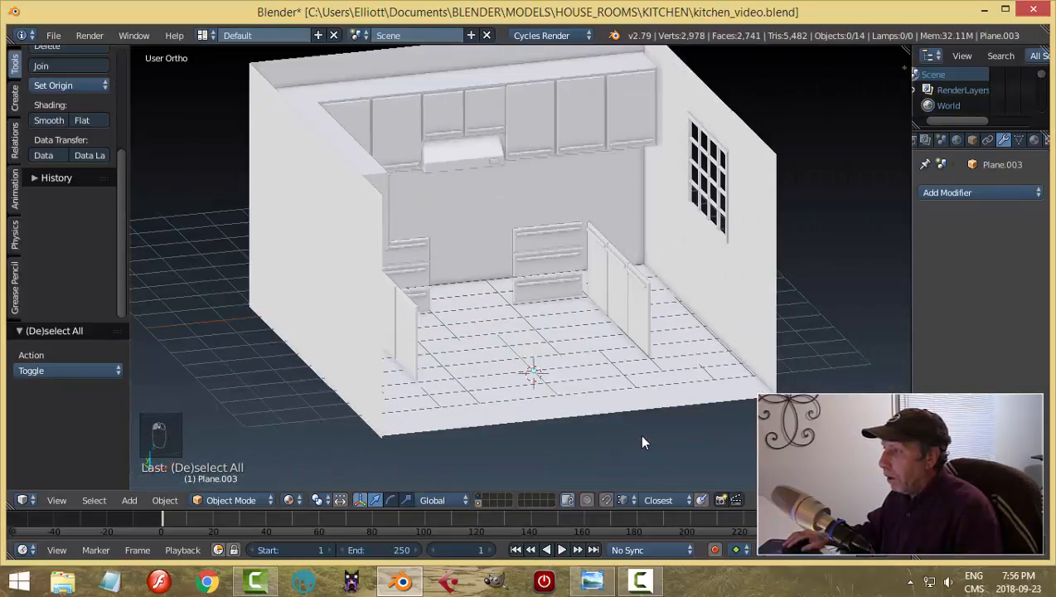
key("a")
key("m")
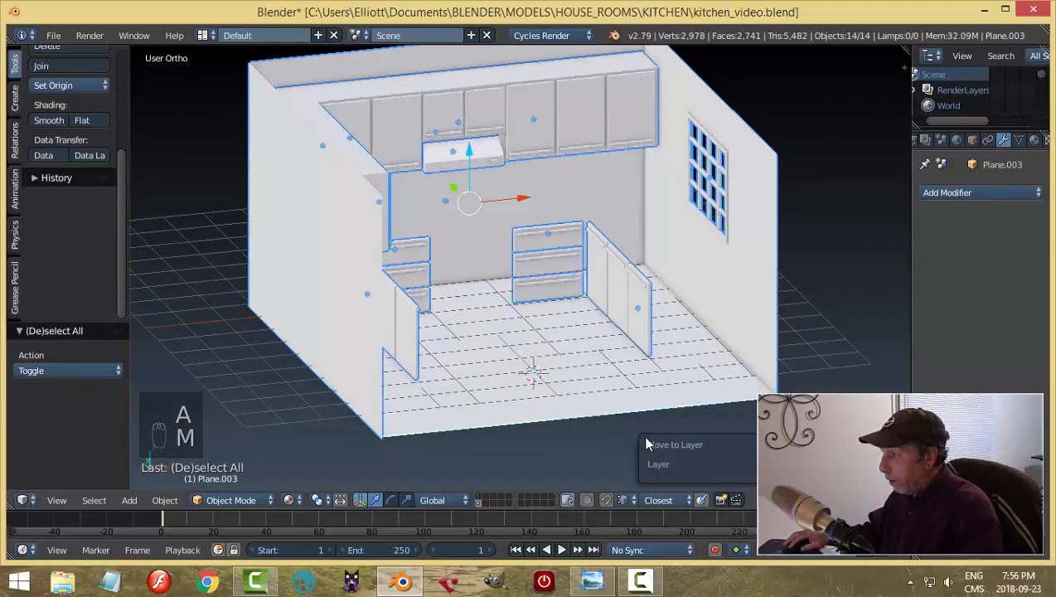
left_click(770, 461)
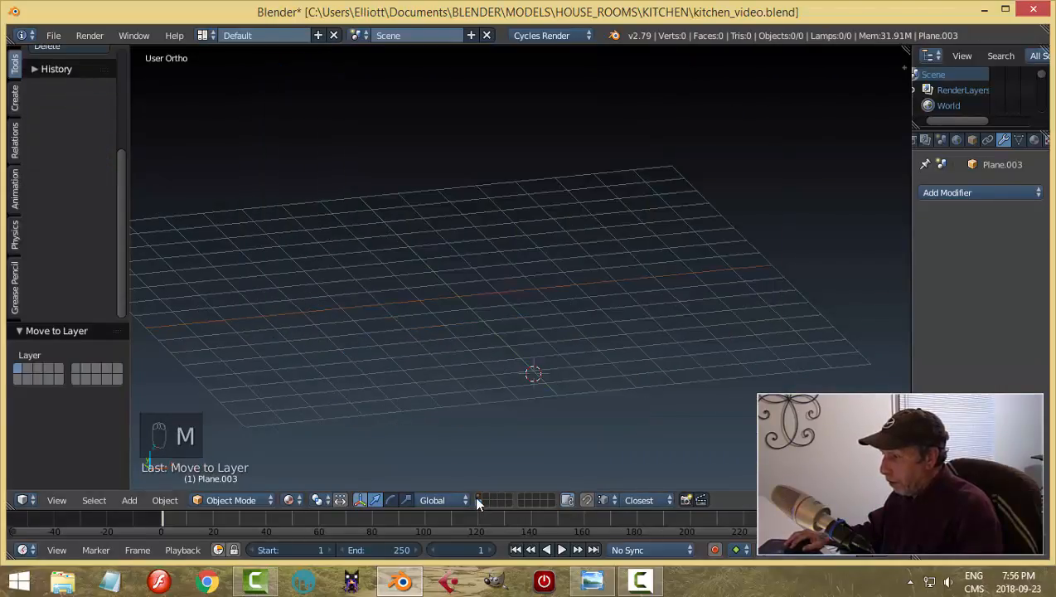
left_click(478, 497)
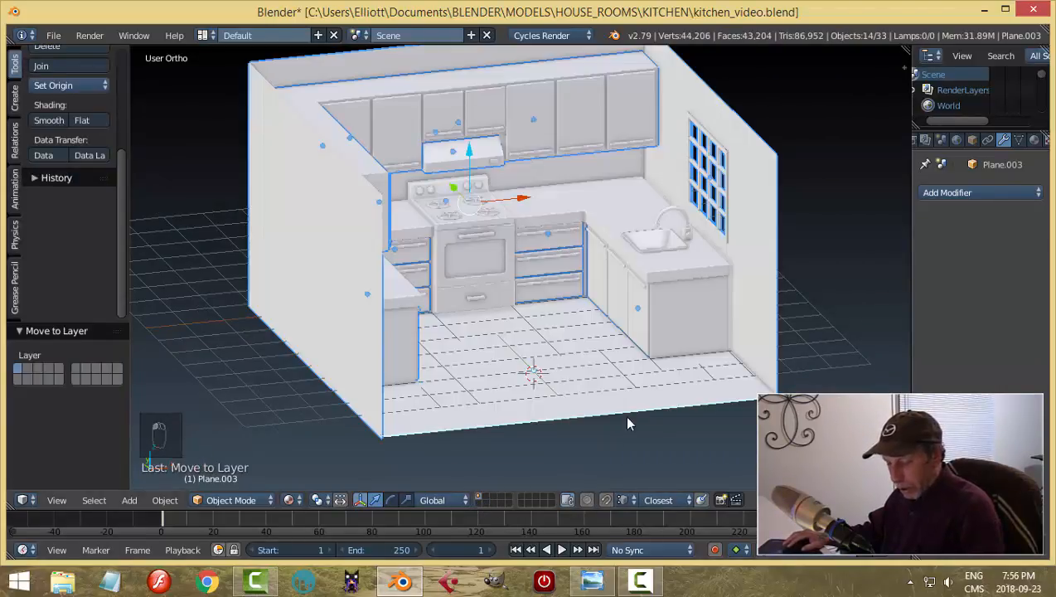
Step: Deselect all objects and reset the 3D cursor to the world origin
key("a")
key("shift+c")
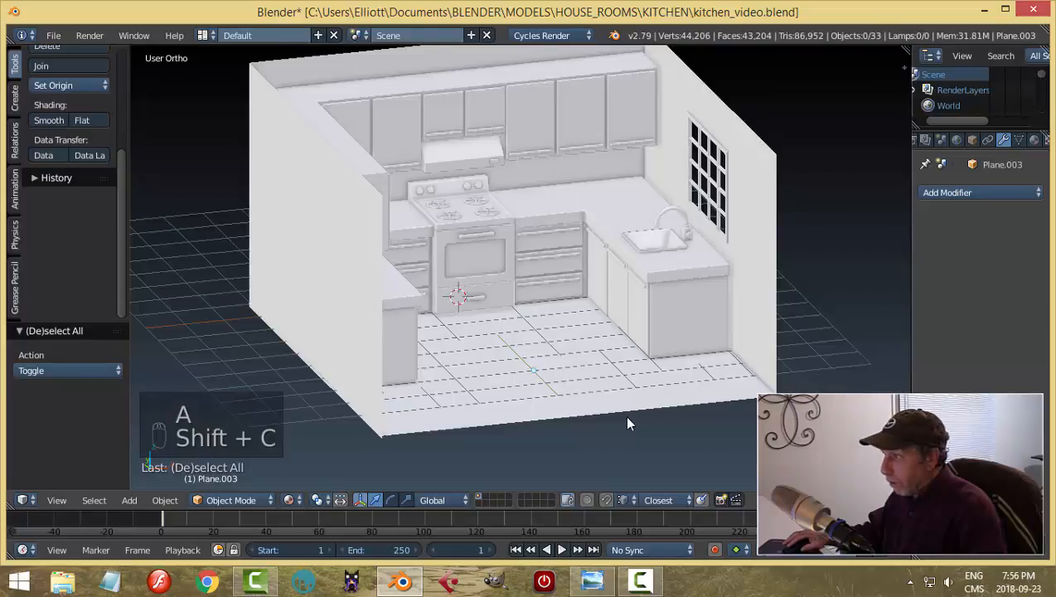
Step: Save the file over the existing kitchen_video.blend
middle_click_drag(624, 414, 663, 381)
scroll(638, 417, "up", 5)
key("ctrl+s")
left_click(630, 401)
scroll(693, 393, "up", 2)
scroll(654, 382, "up", 2)
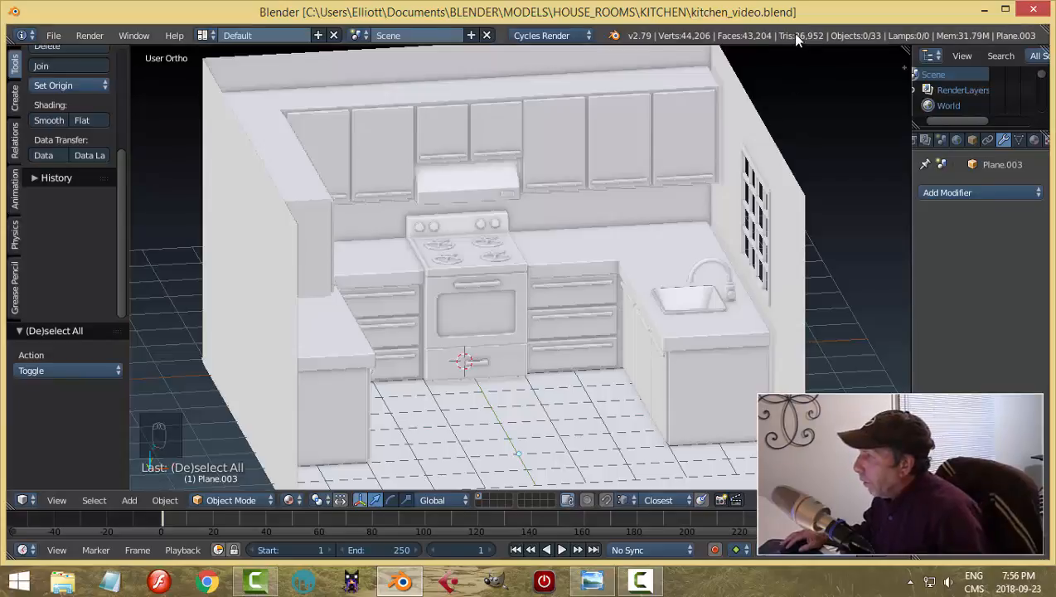
Step: Add a Sun lamp at the world origin
middle_click_drag(608, 346, 590, 328)
scroll(595, 333, "down", 2)
key("shift+a")
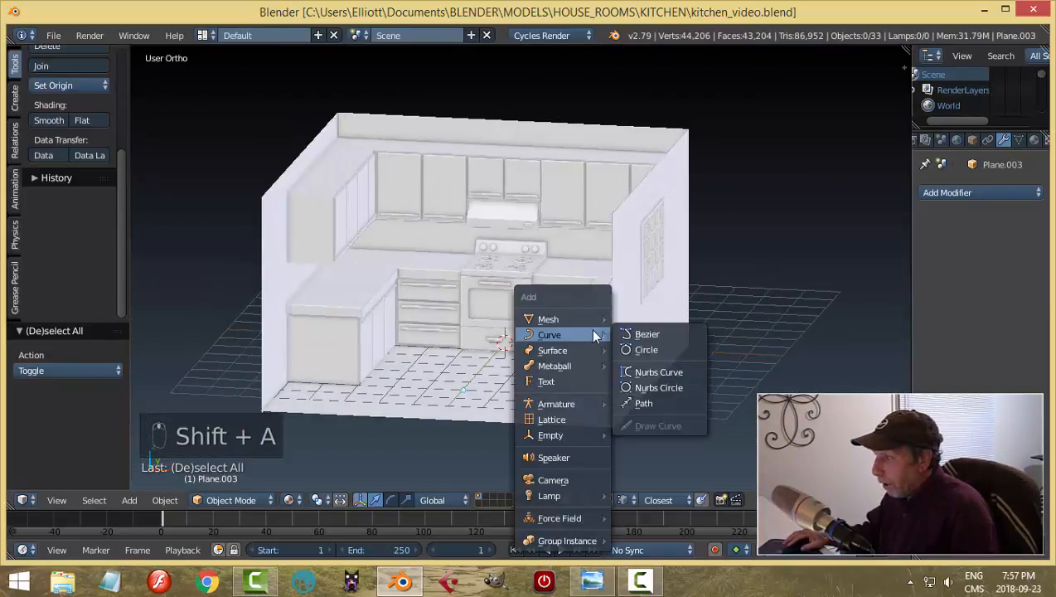
mouse_move(570, 494)
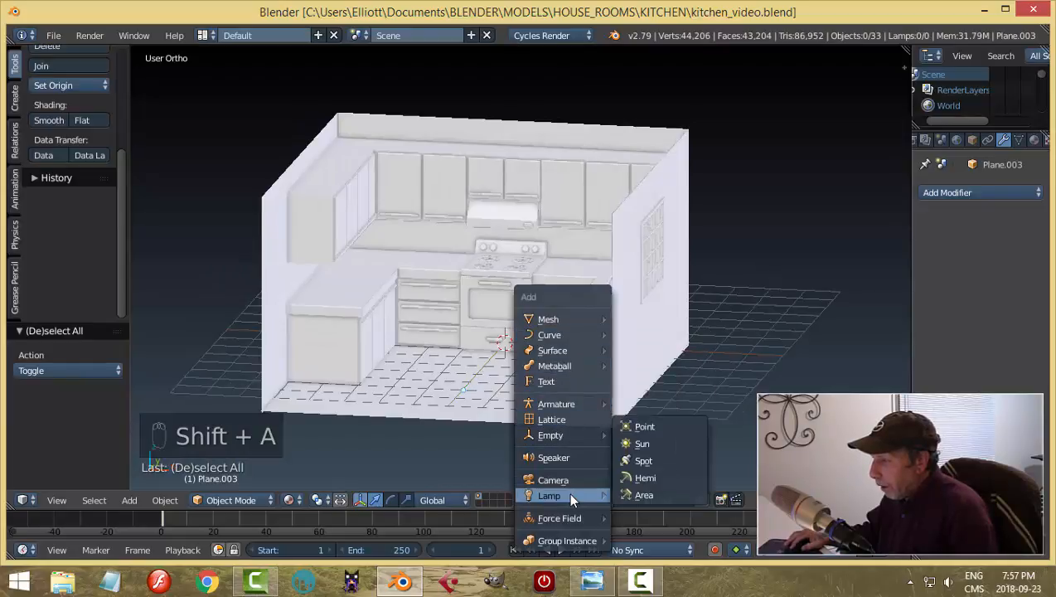
left_click(648, 440)
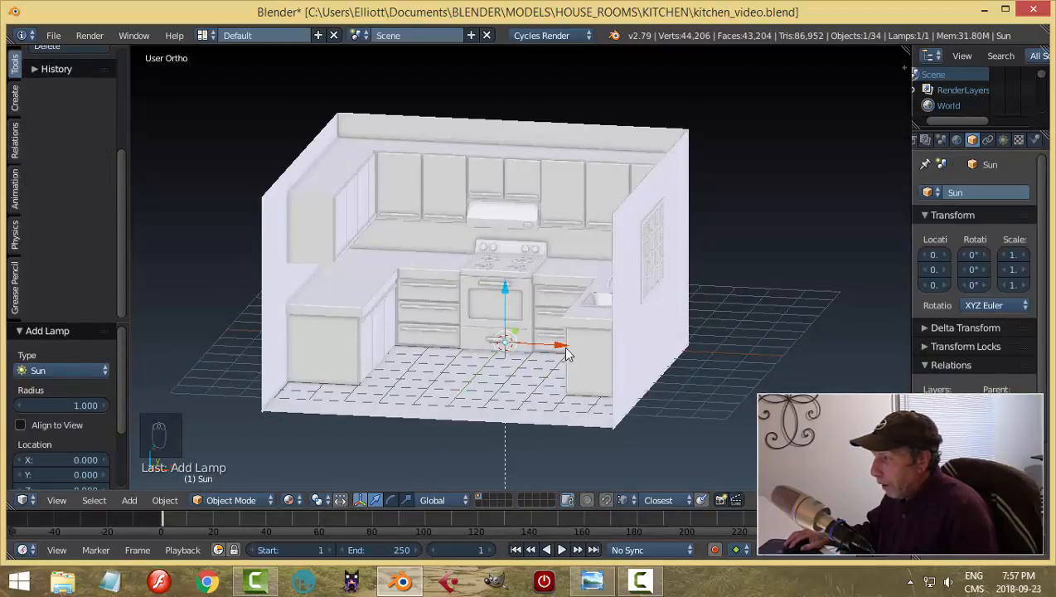
Step: Move the sun lamp along X to just outside the window wall and raise it above the top of the walls
left_click_drag(566, 354, 688, 354)
left_click(729, 354)
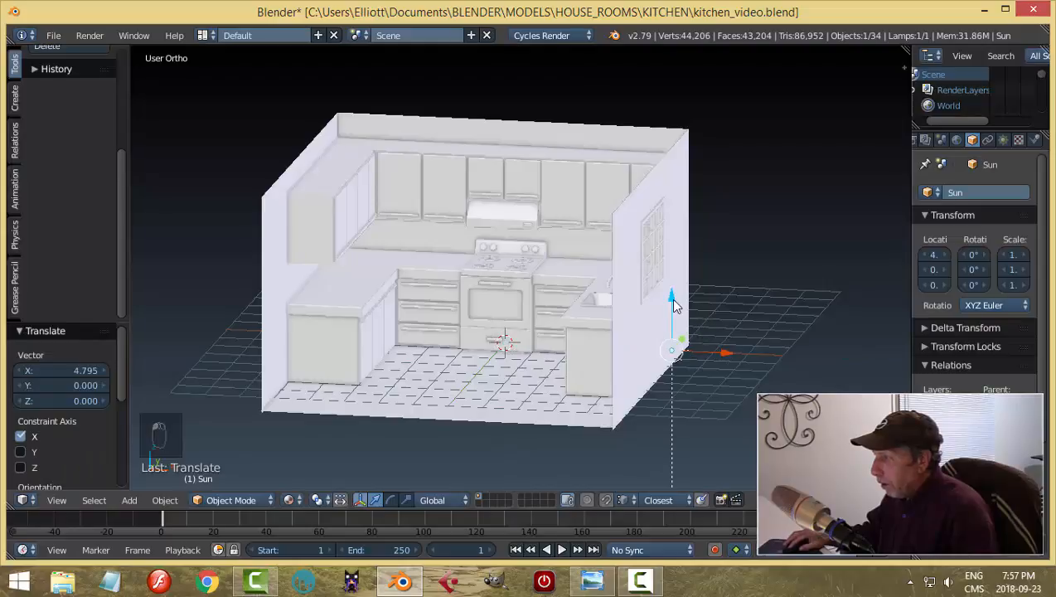
left_click_drag(674, 305, 673, 208)
key("KP_1")
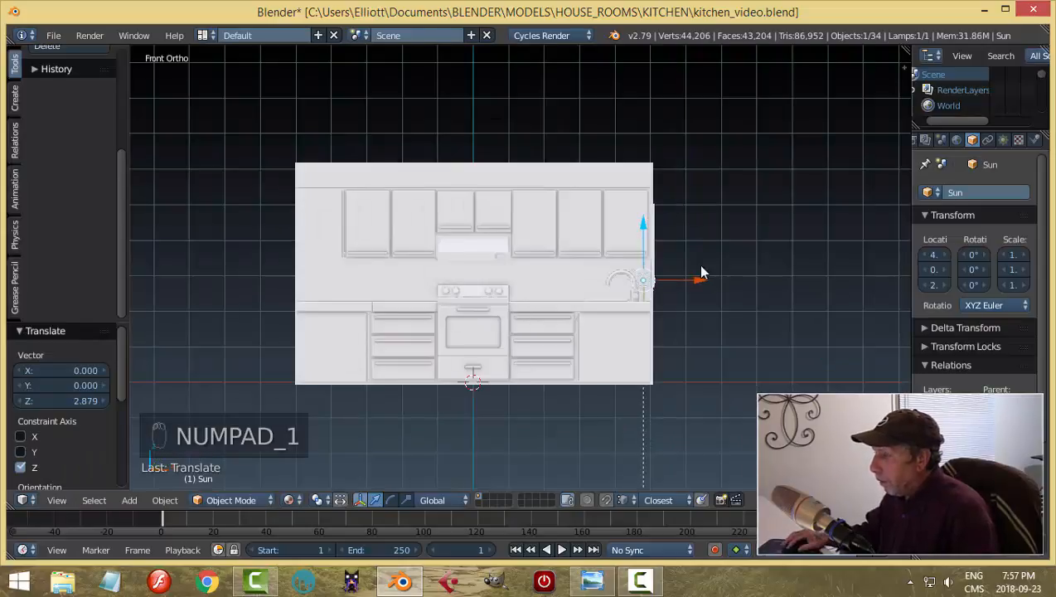
left_click_drag(701, 278, 766, 287)
left_click_drag(709, 217, 722, 137)
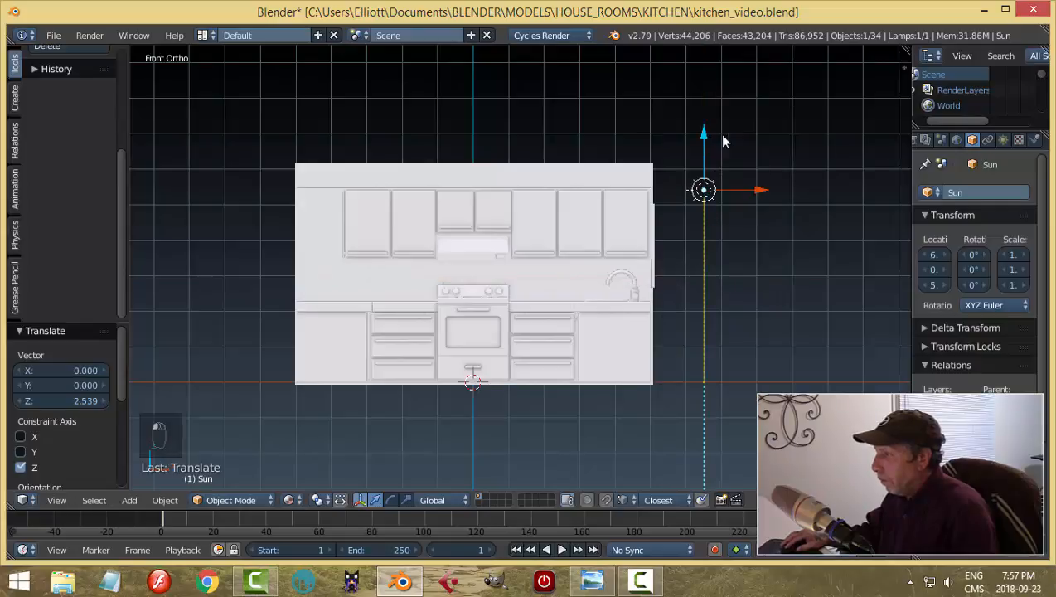
Step: Rotate the sun lamp about 50° in the front view to aim into the room, and move it about 4.2 units towards the open front along Y
key("r")
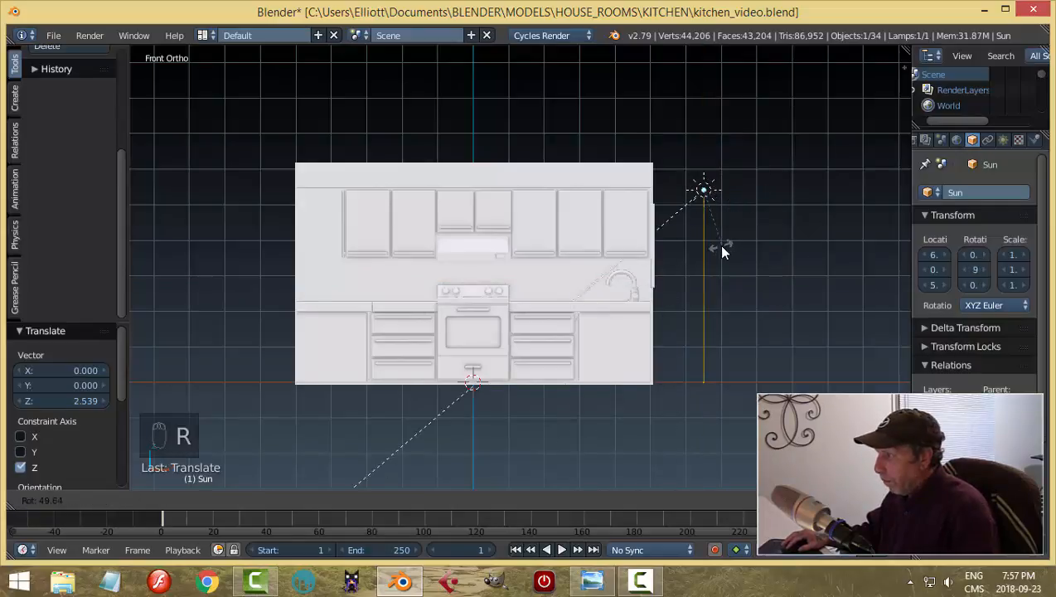
left_click(718, 245)
middle_click_drag(718, 245, 659, 309)
left_click_drag(771, 279, 704, 316)
middle_click_drag(705, 316, 811, 193)
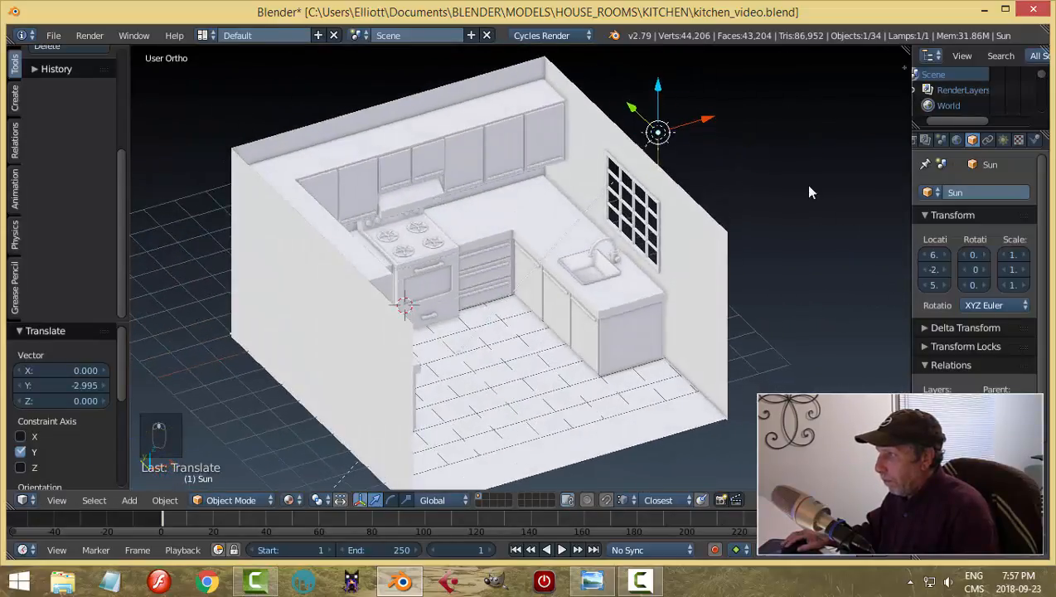
left_click_drag(632, 108, 646, 130)
middle_click_drag(791, 229, 754, 205)
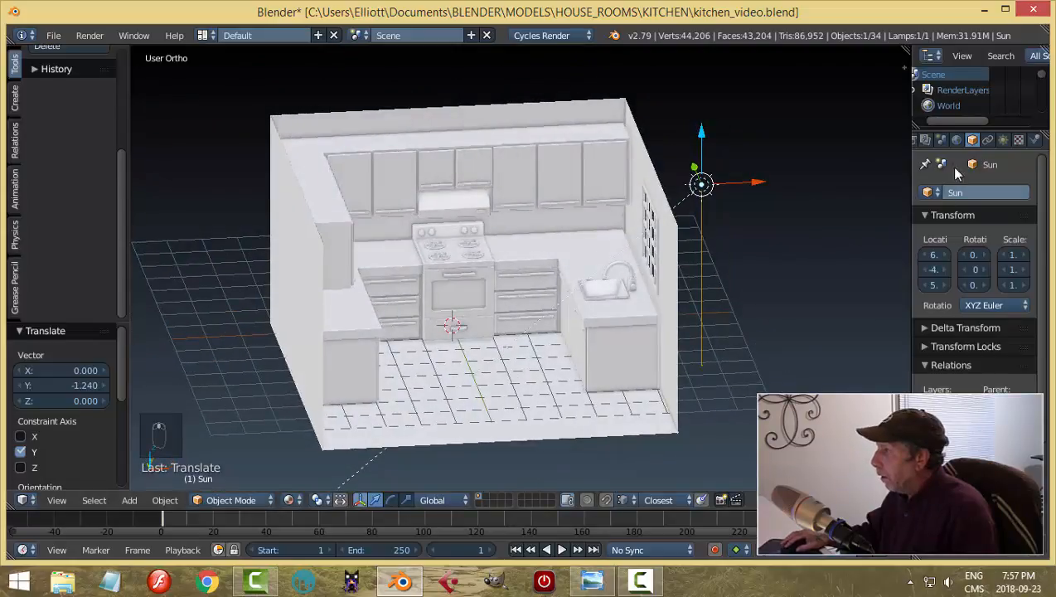
Step: Set the sun lamp's size to 0.3
left_click(1003, 140)
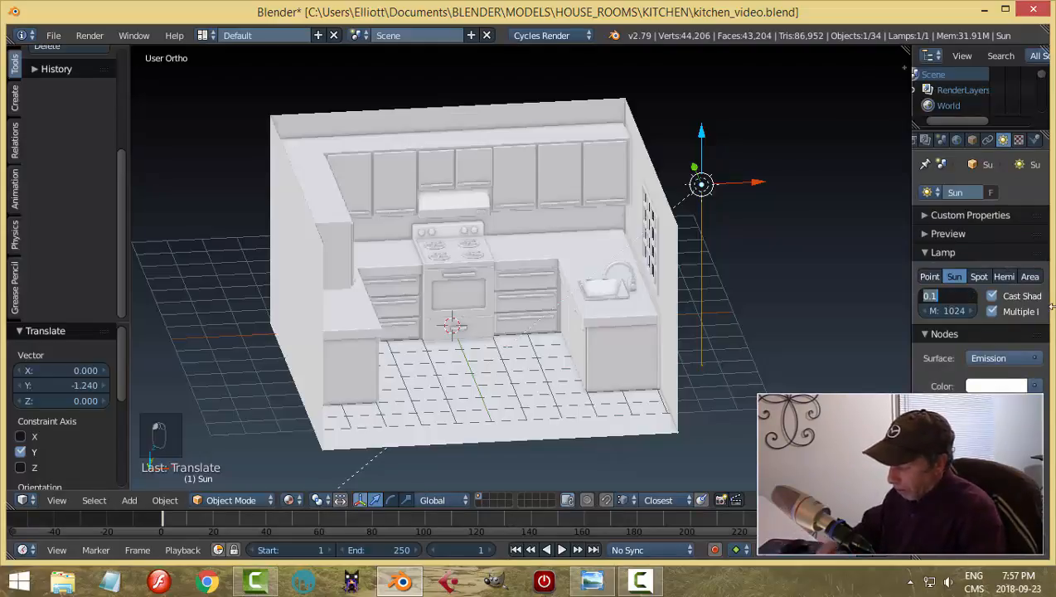
type("0.3")
key("Return")
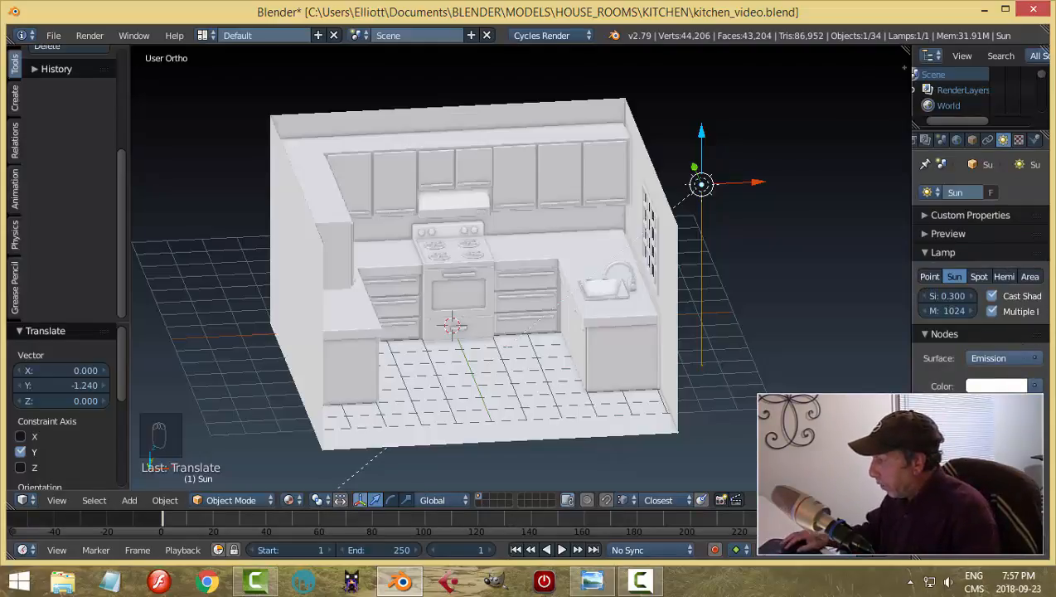
Step: Give the sun lamp's emission a pale warm yellow colour and save the file
left_click(999, 386)
left_click(939, 226)
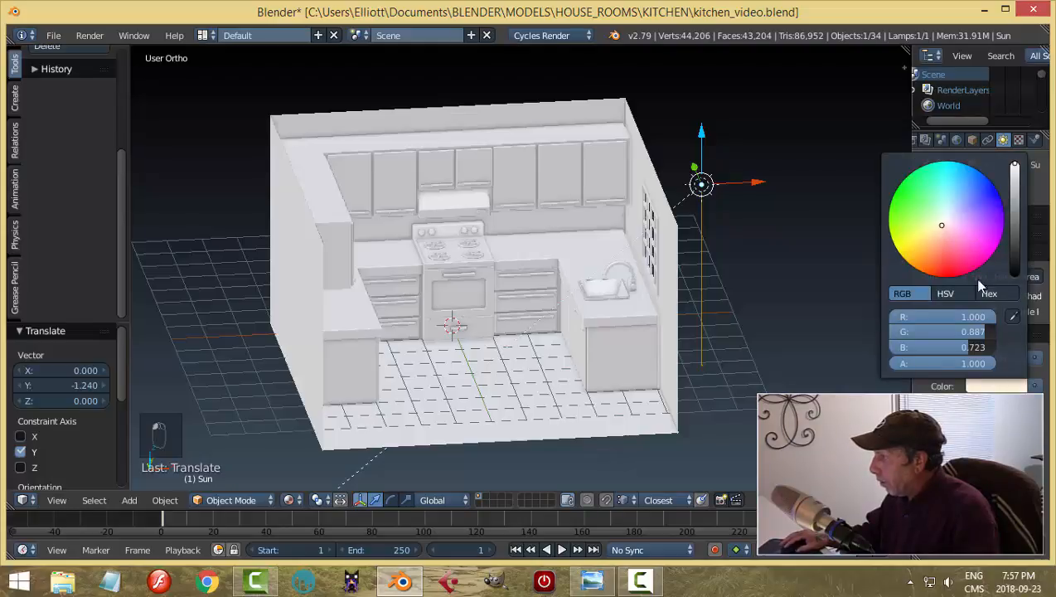
key("ctrl+s")
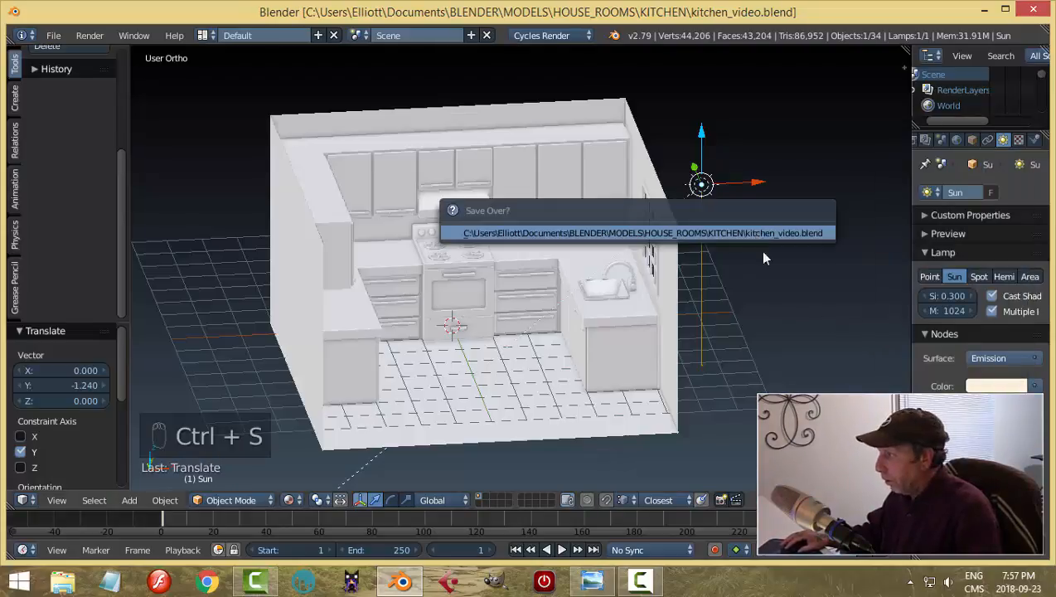
left_click(757, 236)
left_click(969, 386)
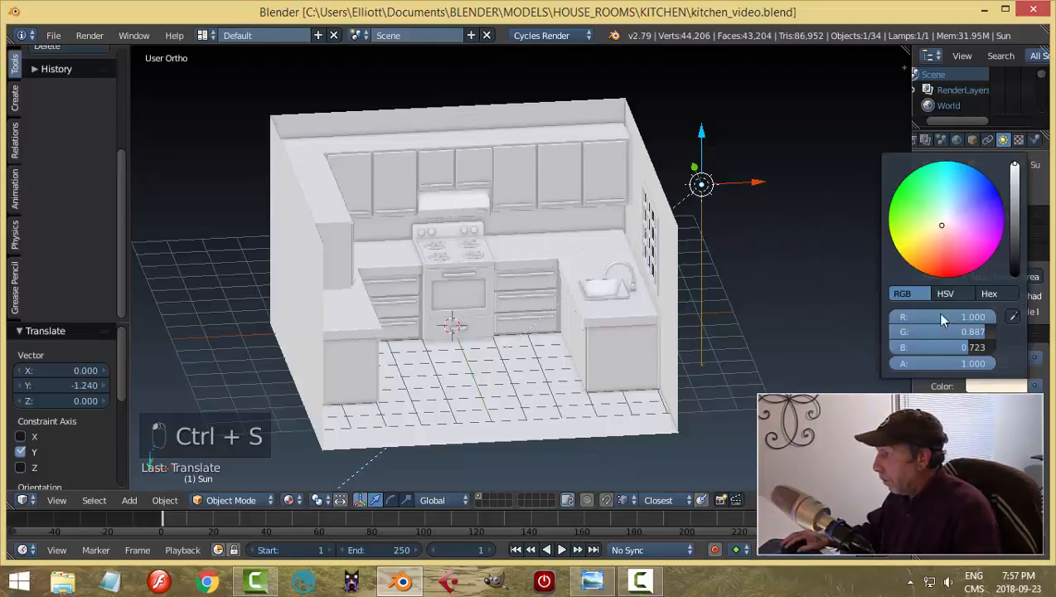
left_click(935, 225)
left_click(934, 228)
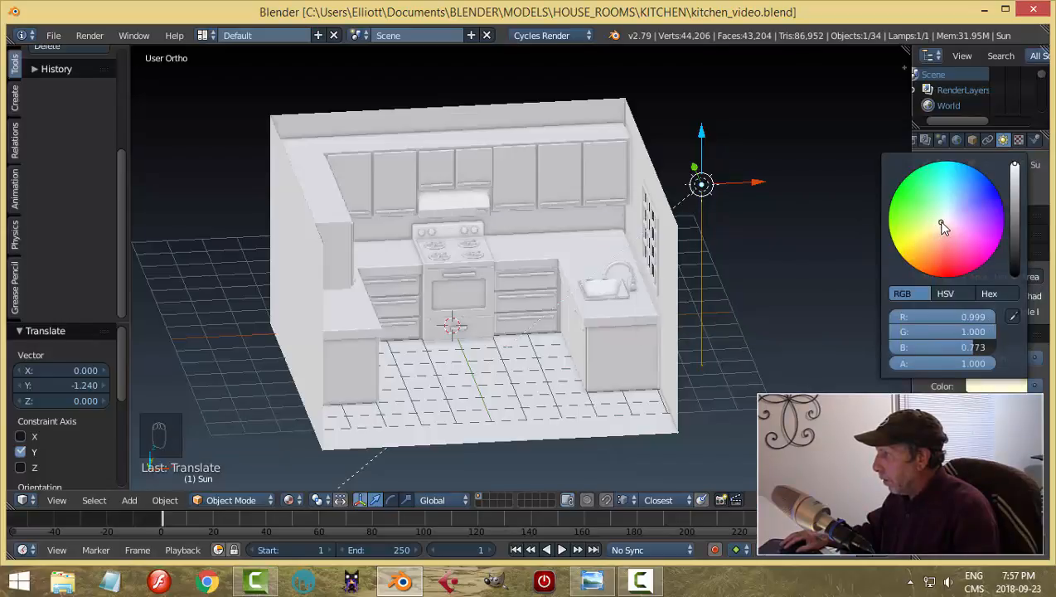
key("ctrl+s")
left_click(767, 335)
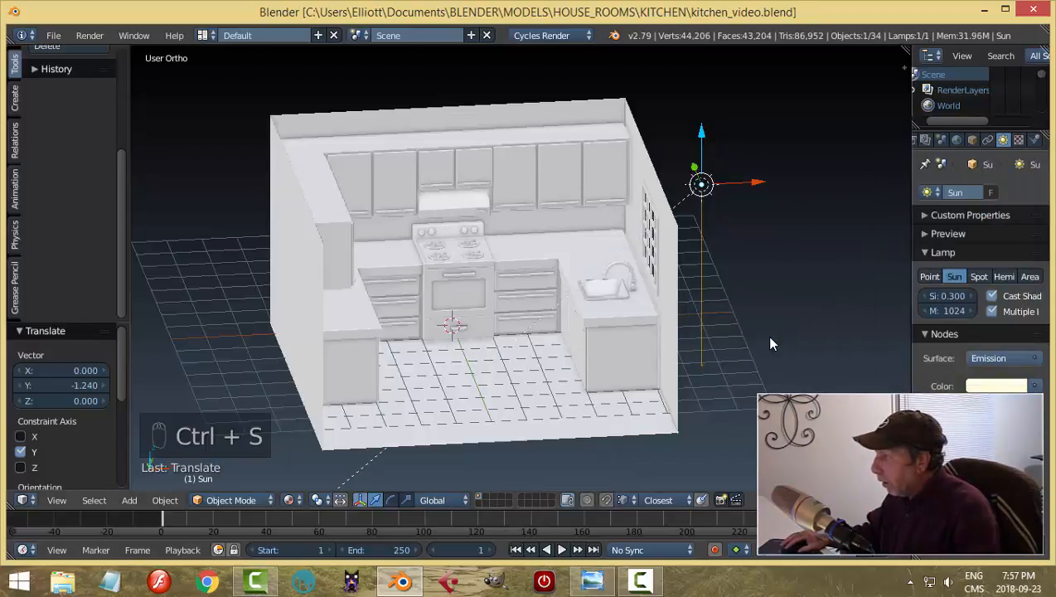
Step: Add a camera at the world origin, move it out past the room's open front, and raise it about 3.05 units
middle_click_drag(697, 367, 753, 354)
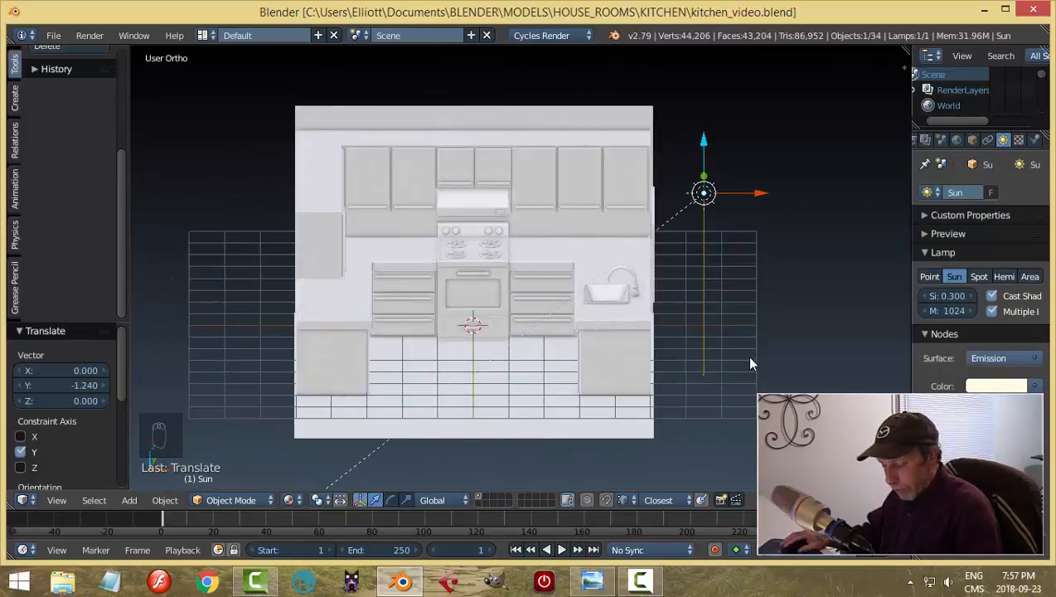
key("shift+a")
mouse_move(749, 363)
left_click(733, 342)
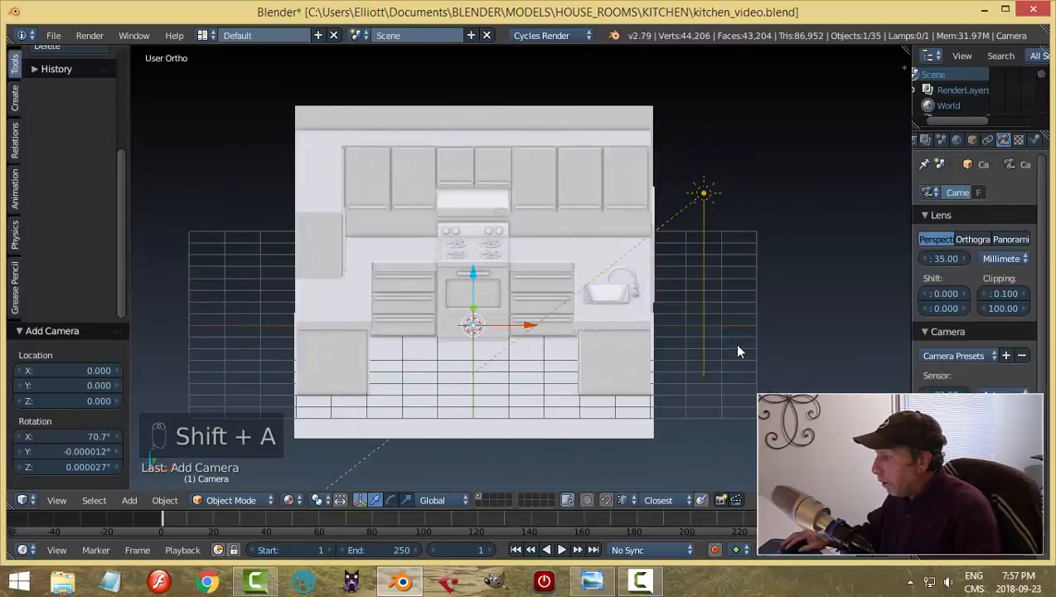
middle_click_drag(711, 356, 690, 348)
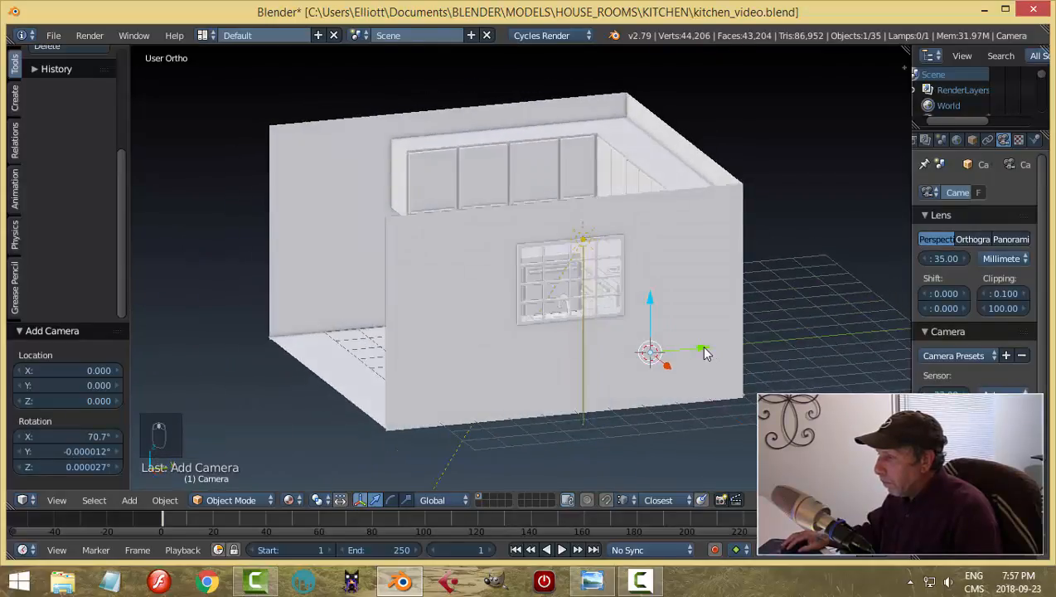
left_click_drag(696, 350, 283, 230)
Step: Make sure Lock Camera to View is on and look through the camera
key("n")
scroll(827, 189, "down", 2)
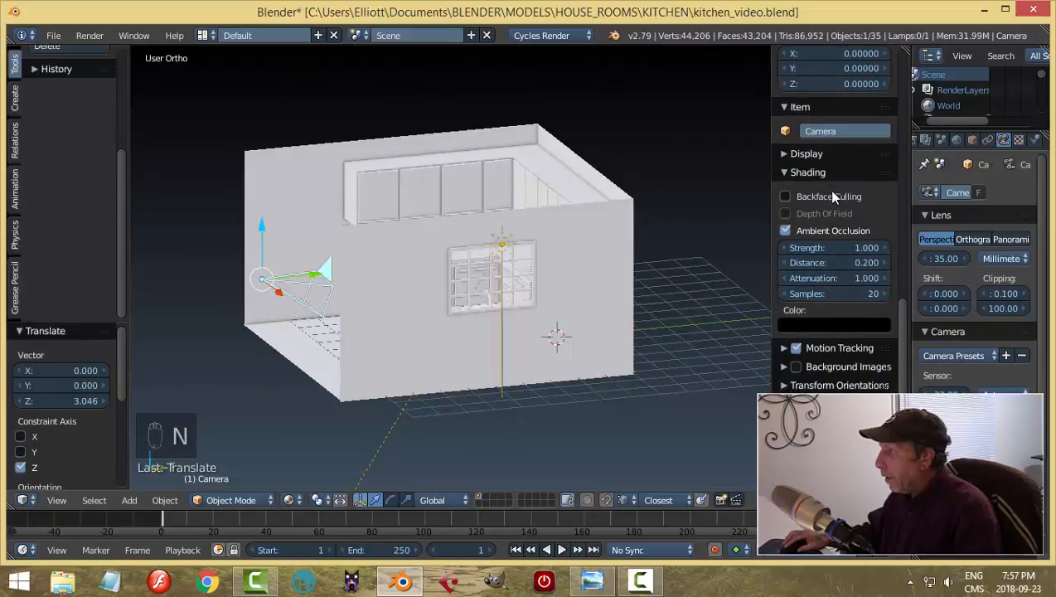
scroll(834, 203, "up", 9)
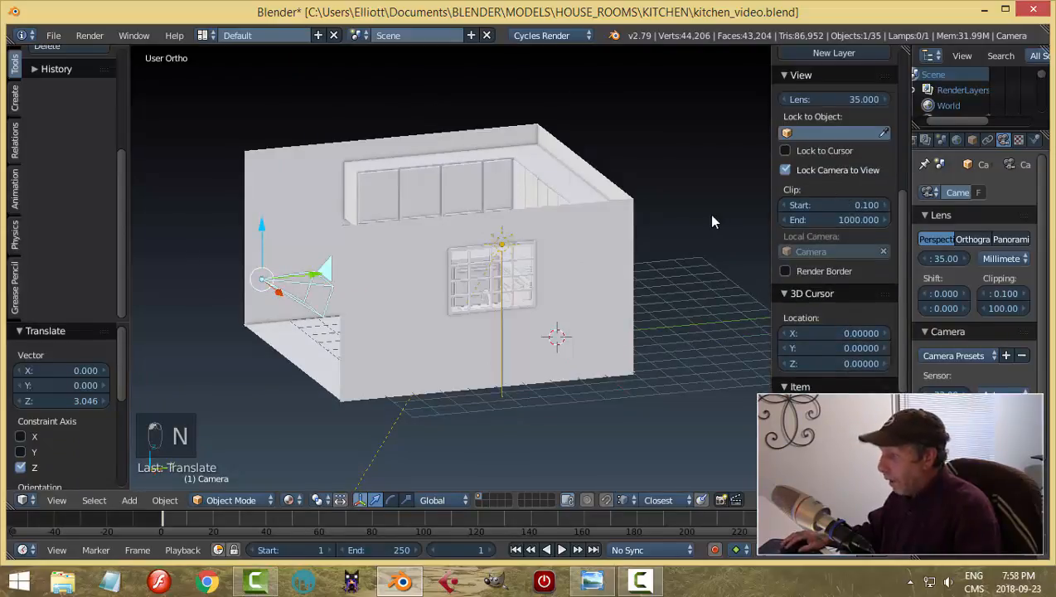
key("n")
key("KP_0")
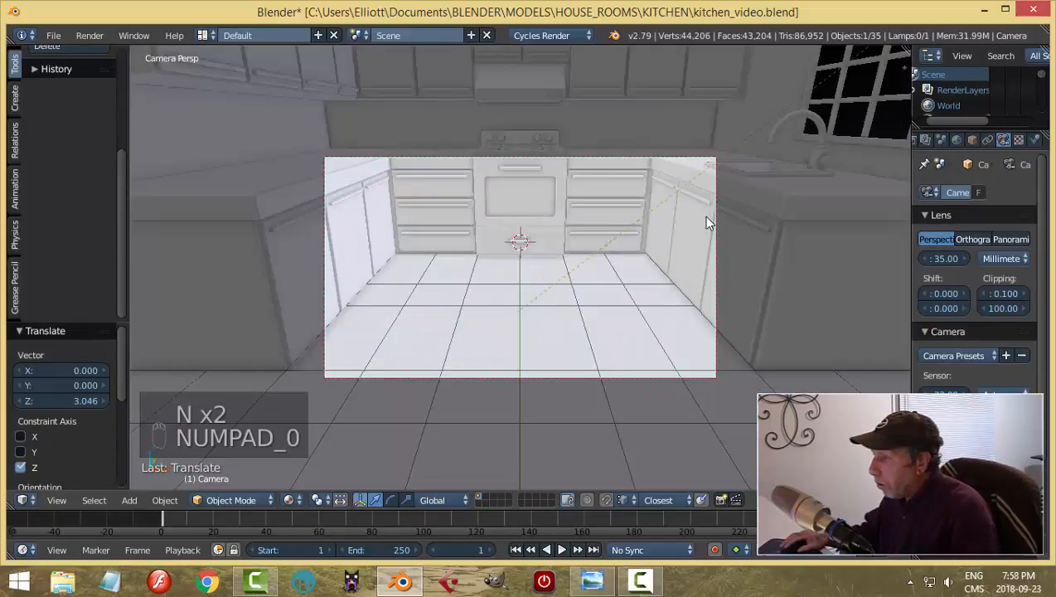
Step: Frame the stove, sink and window from a raised angle through the camera, and save the file
middle_click_drag(708, 216, 631, 324)
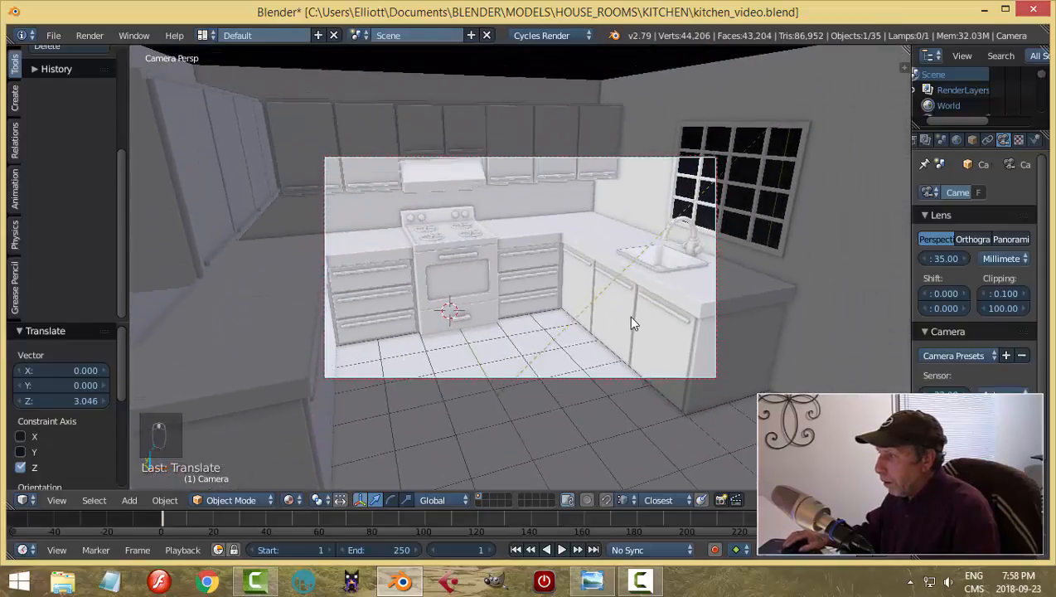
scroll(628, 308, "down", 4)
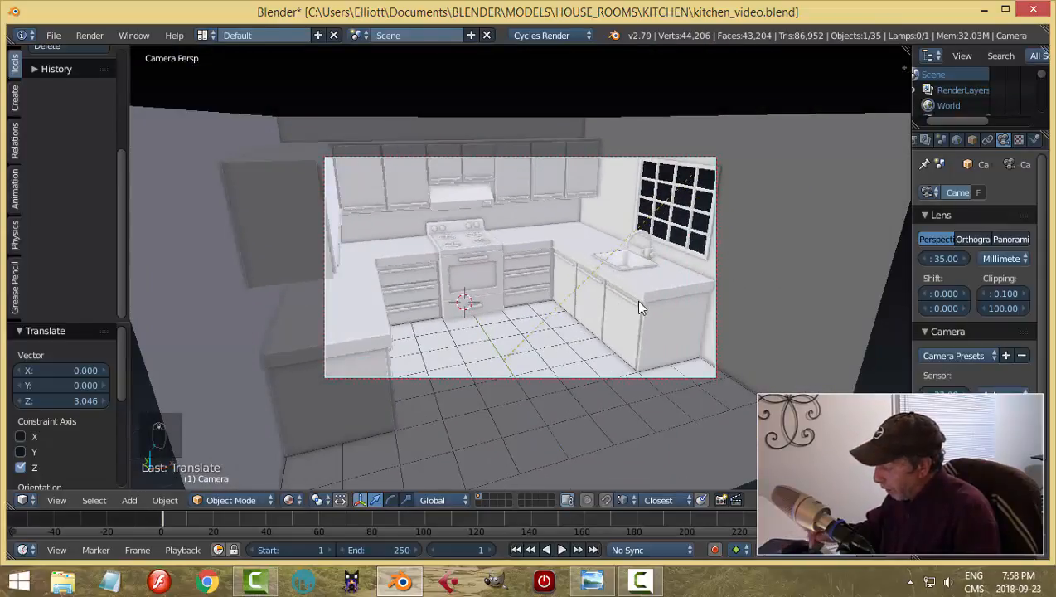
key("Home")
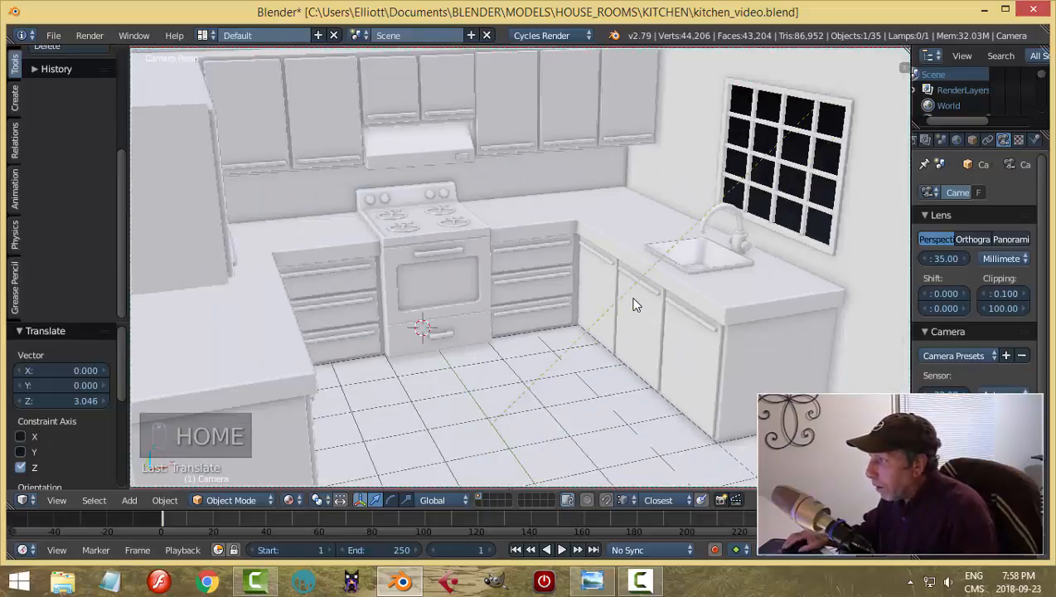
middle_click_drag(632, 305, 600, 307)
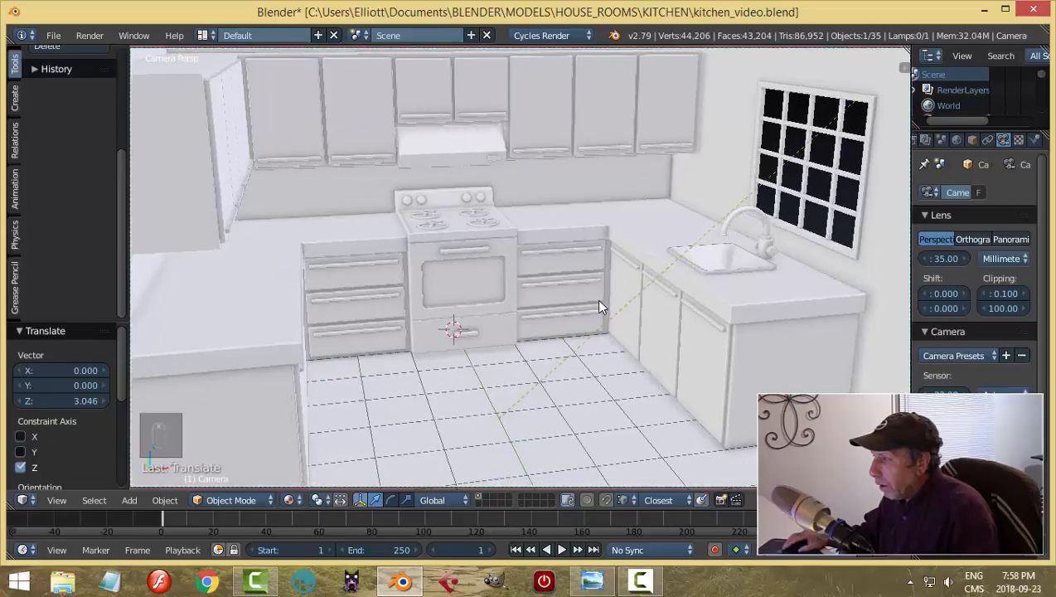
key("ctrl+s")
left_click(609, 290)
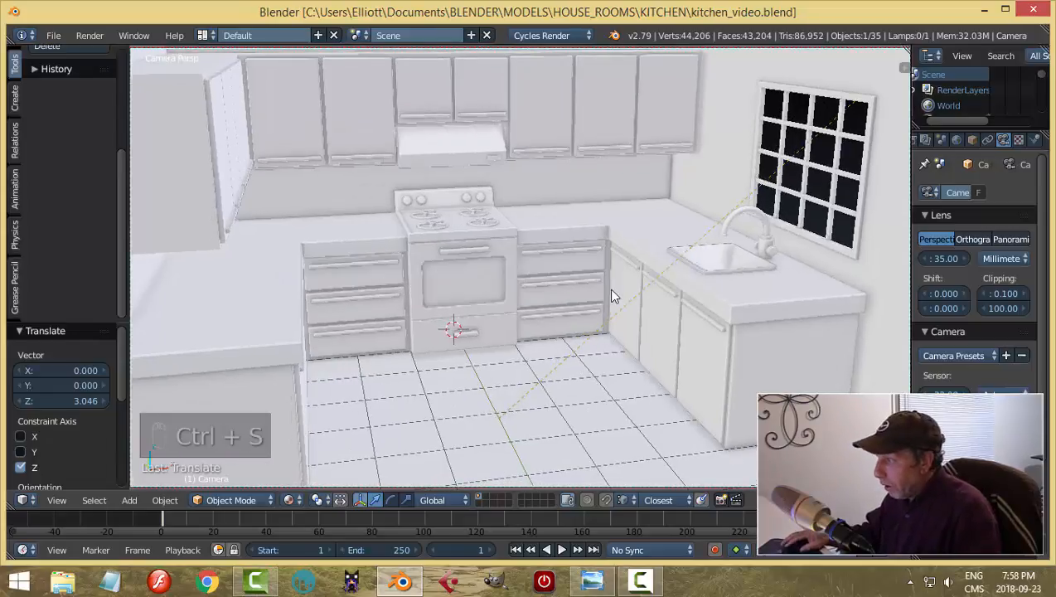
Step: Preview the kitchen lighting from the camera in Rendered shading, and switch the shading back
key("shift+z")
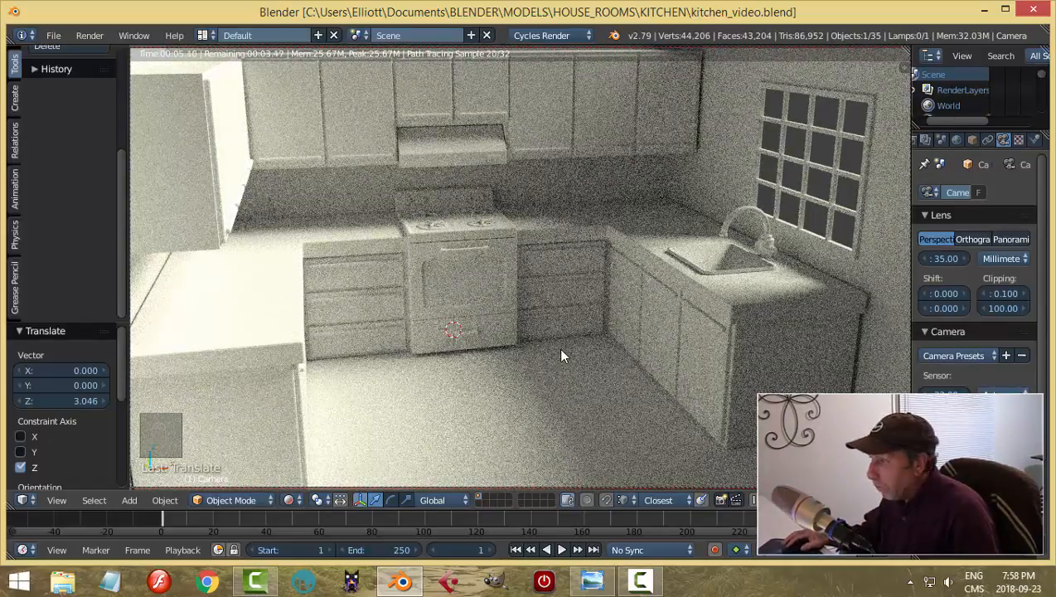
key("shift+z")
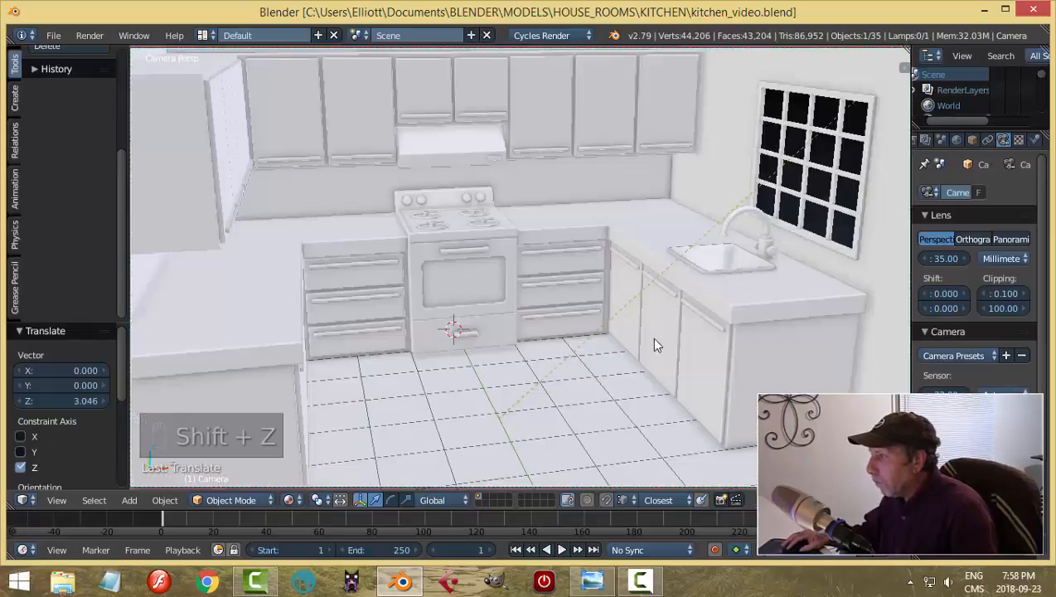
Step: Leave the camera view, lower the sink slightly along Z into the countertop, and deselect everything
right_click(702, 274)
key("KP_0")
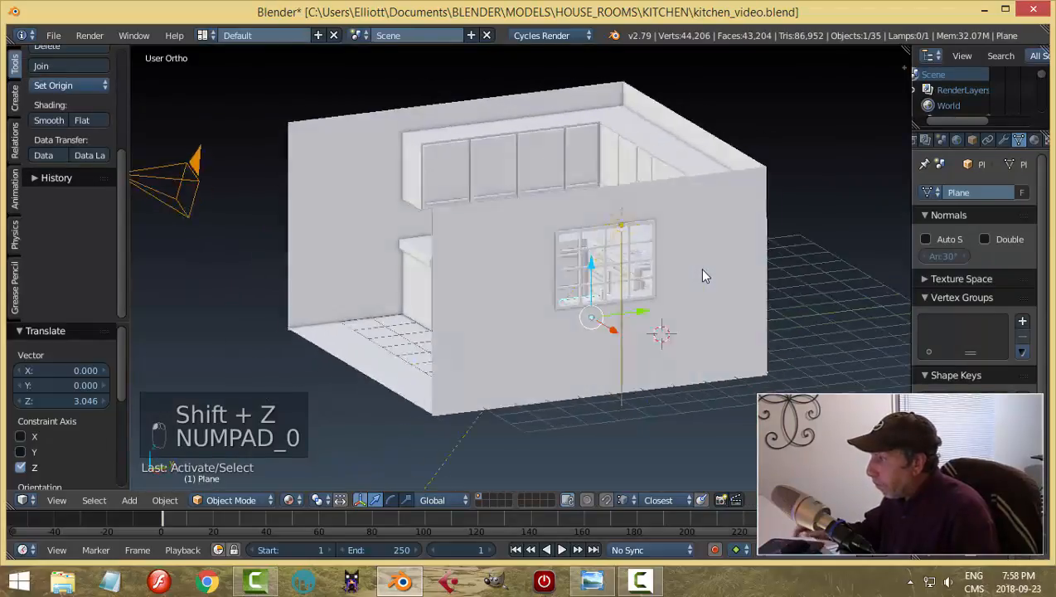
key("KP_Decimal")
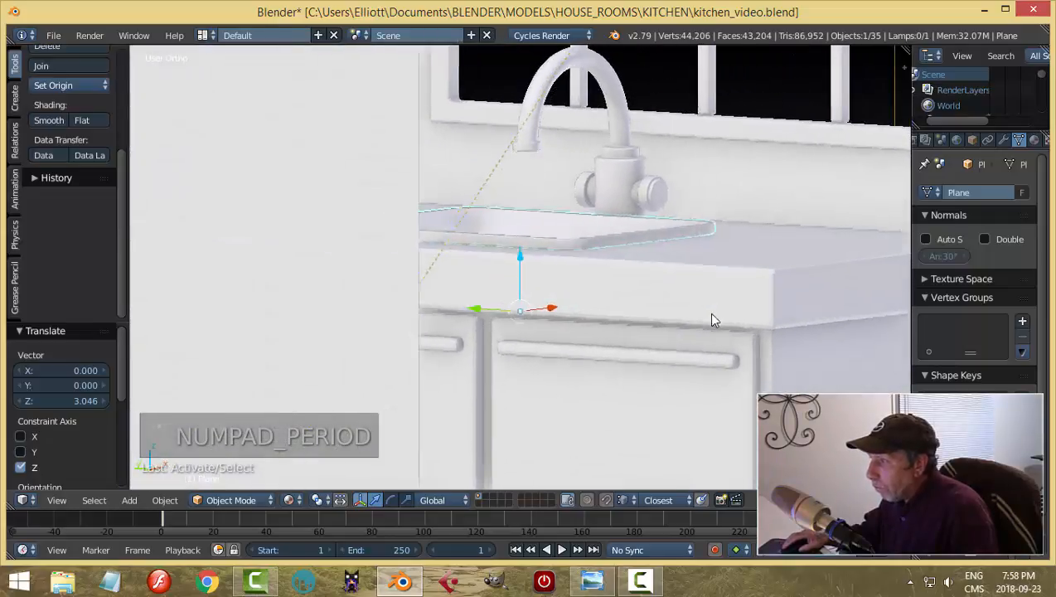
middle_click_drag(630, 312, 615, 318)
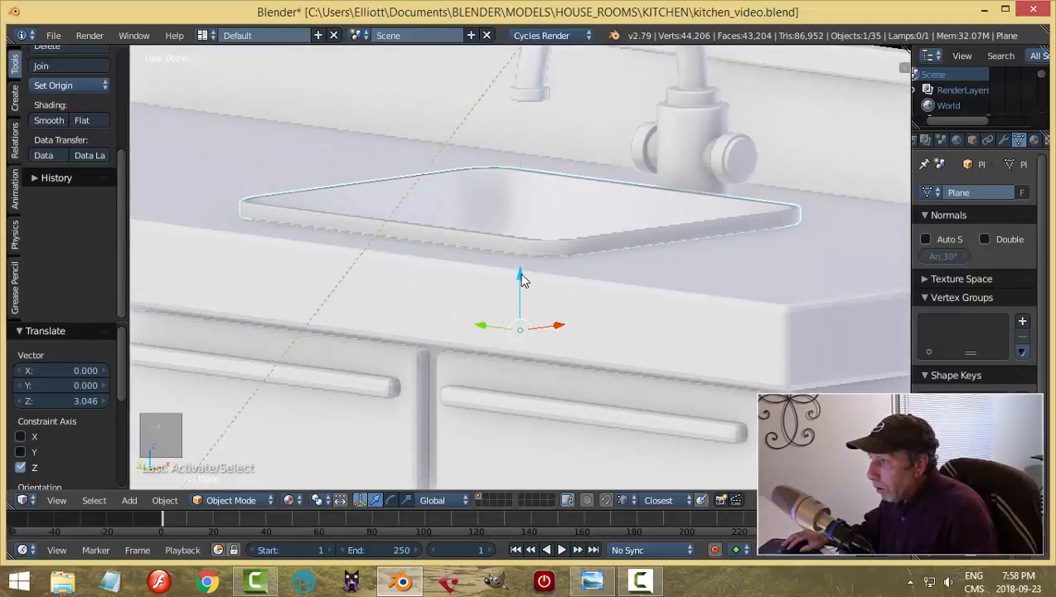
left_click_drag(521, 274, 524, 278)
key("a")
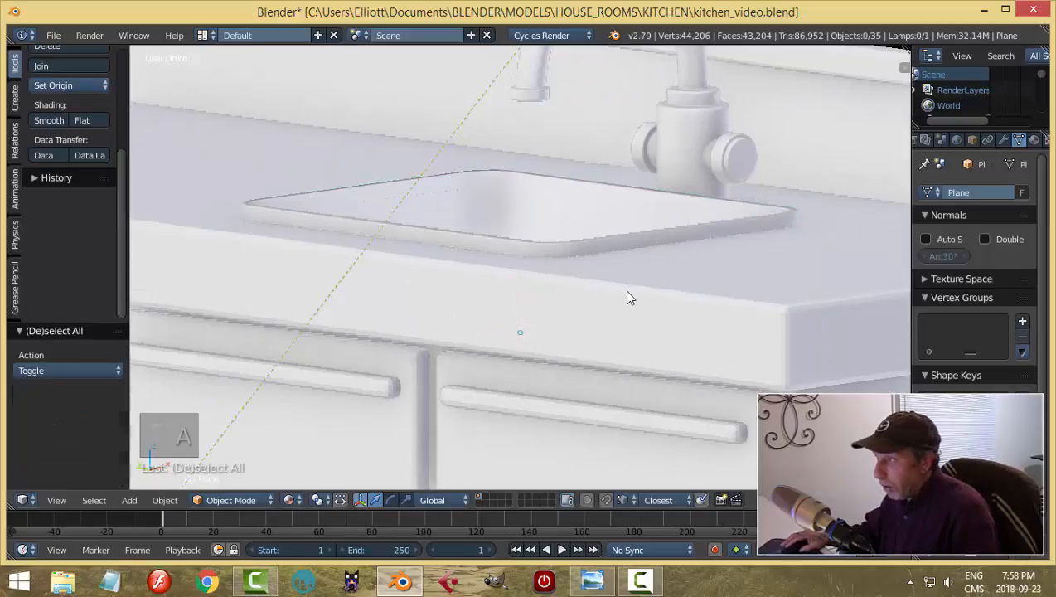
scroll(627, 291, "down", 2)
middle_click_drag(646, 282, 638, 318)
scroll(436, 272, "up", 3)
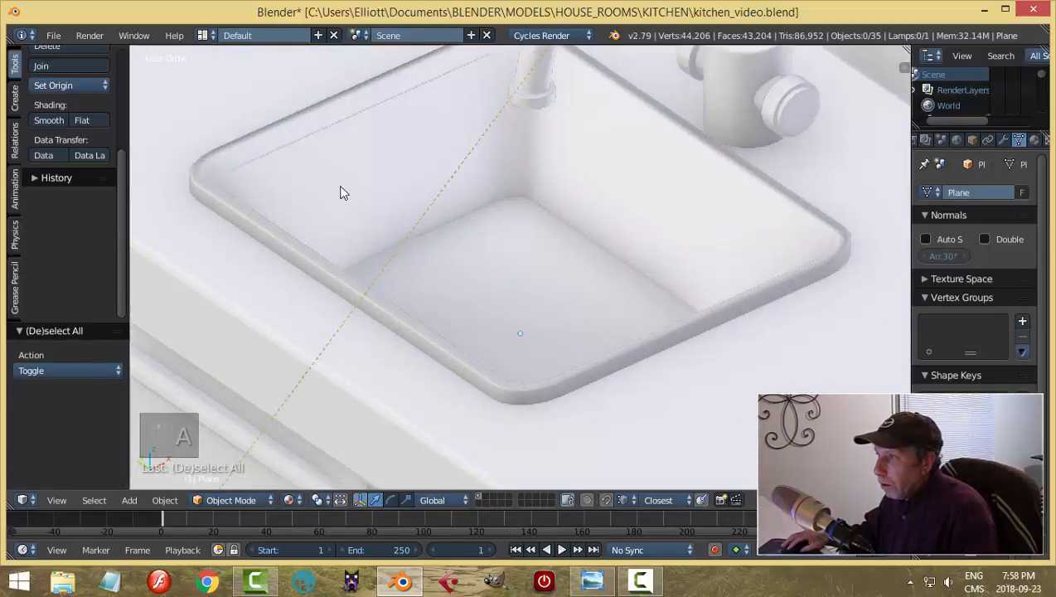
Step: Select the sink and move it about -0.005 along Y within the countertop
right_click(399, 233)
key("g")
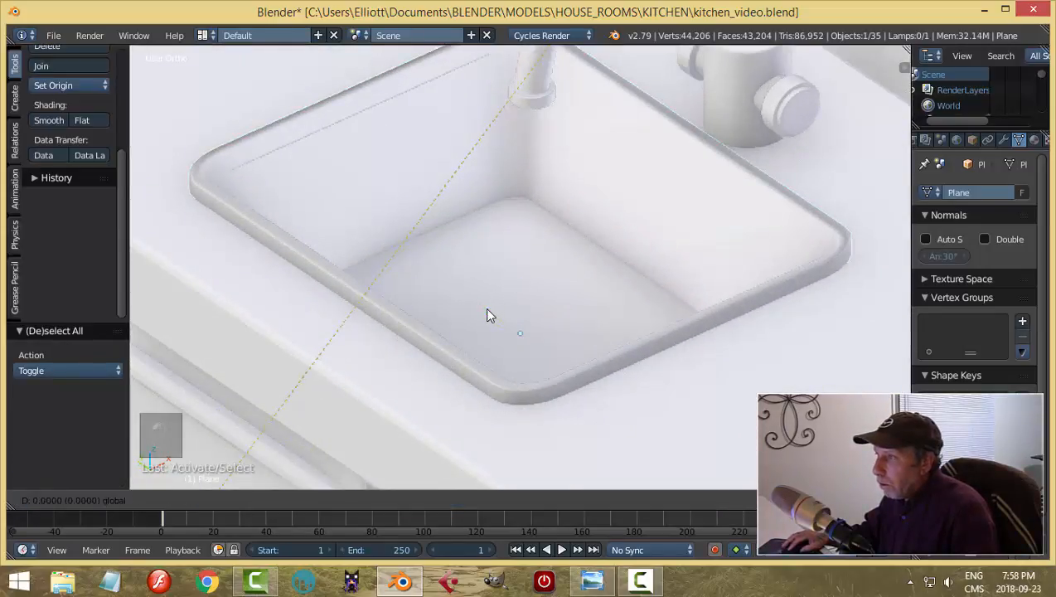
key("y")
left_click(487, 308)
middle_click_drag(514, 301, 640, 296)
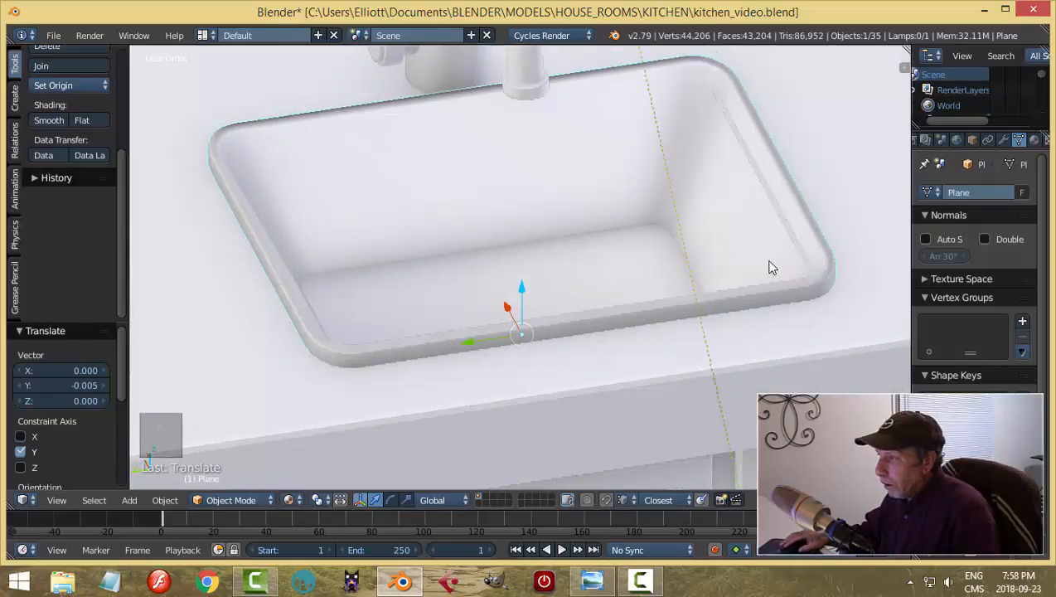
Step: Scale the sink to about 0.972 along the Y axis and deselect it
middle_click_drag(769, 267, 820, 277)
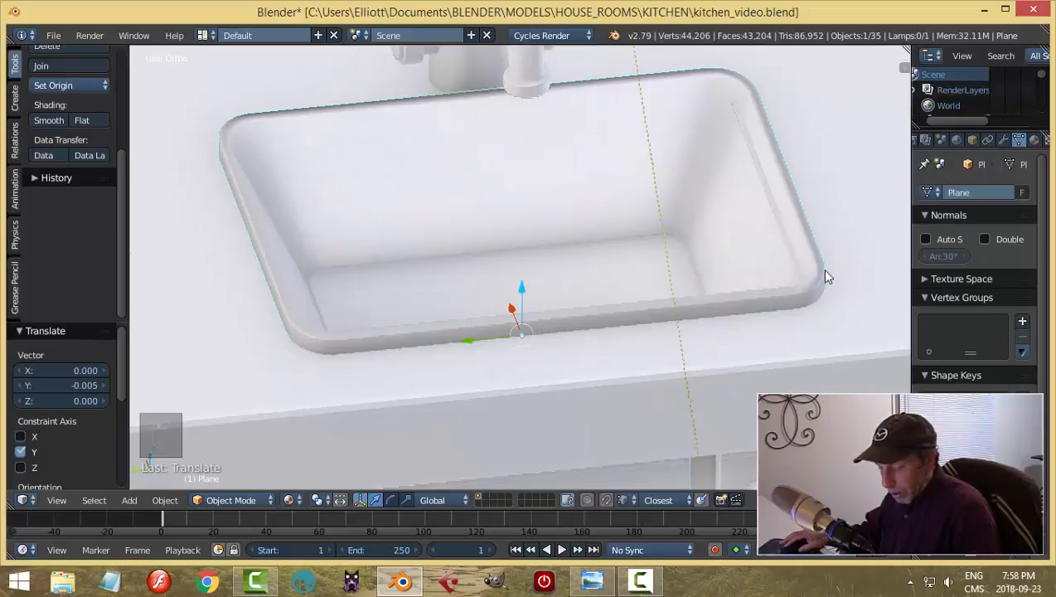
key("s")
key("y")
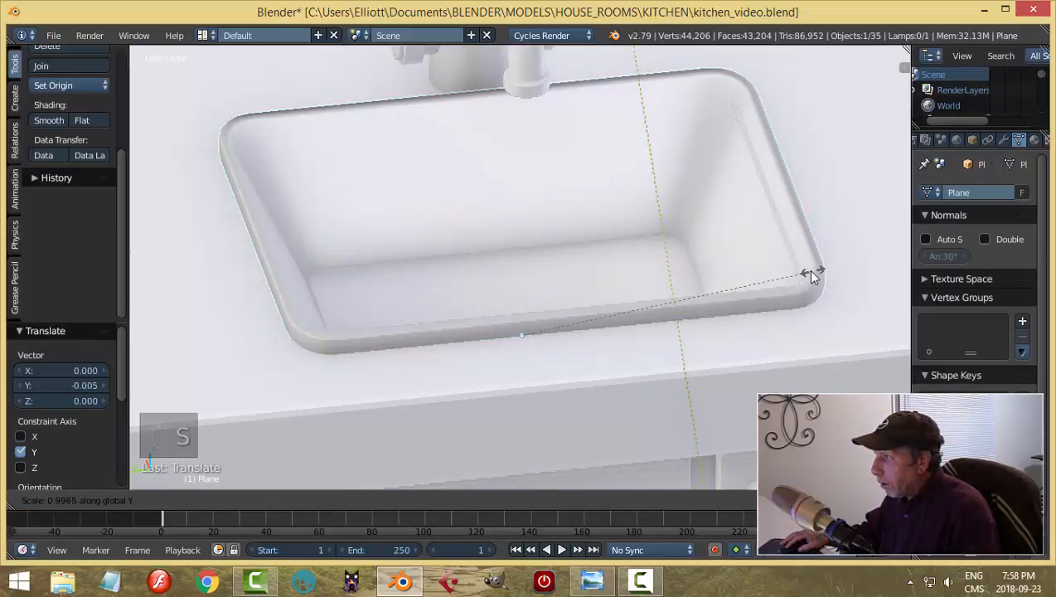
left_click(737, 276)
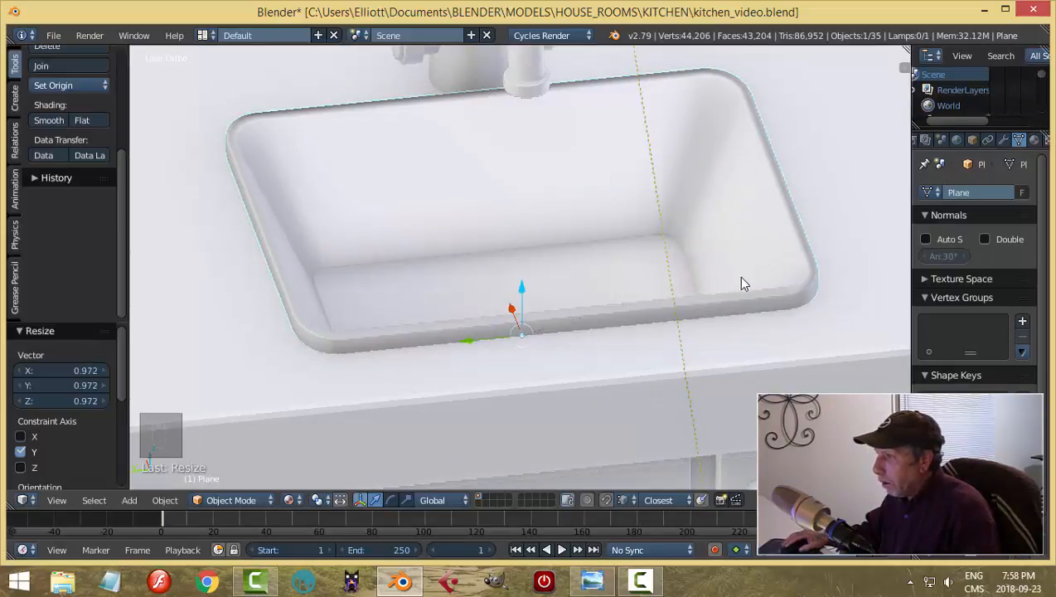
middle_click_drag(743, 284, 611, 280)
key("a")
Step: Lower the sink slightly along Z, save the file, and check the sink through the camera
scroll(731, 307, "down", 1)
right_click(580, 276)
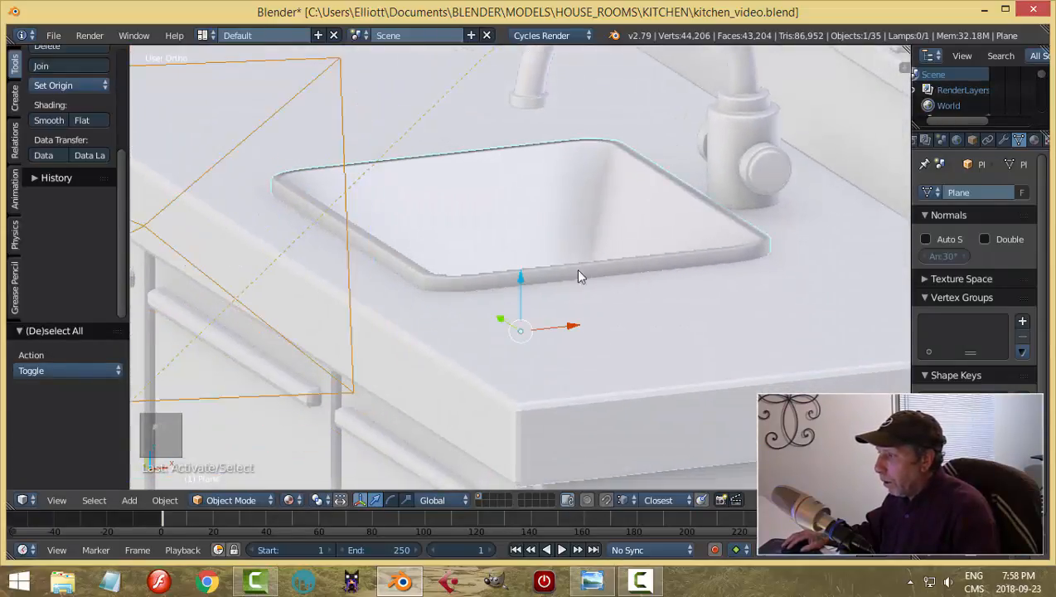
left_click_drag(524, 286, 520, 286)
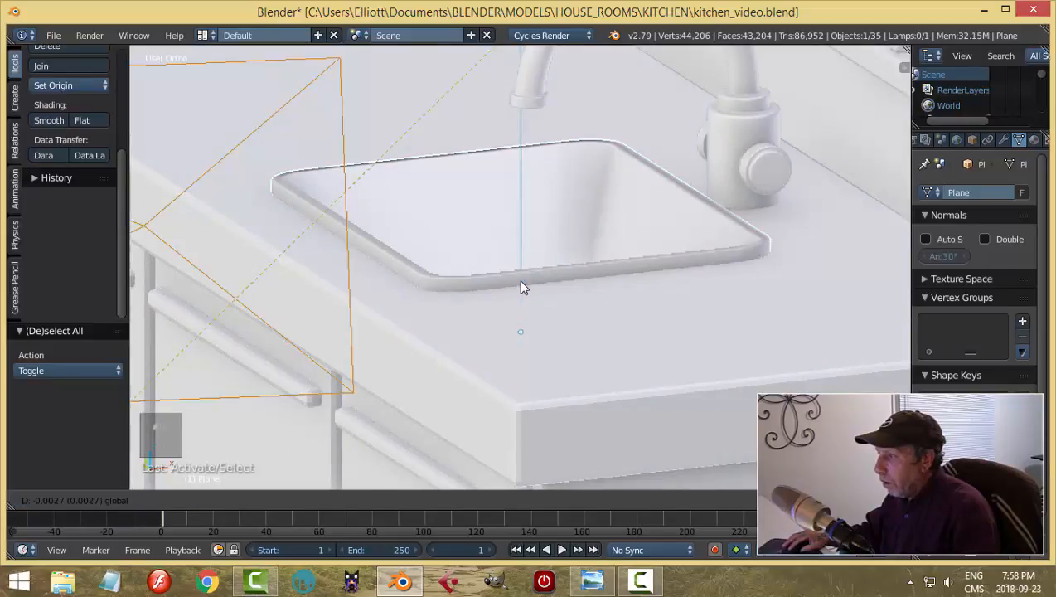
key("a")
middle_click_drag(603, 280, 603, 287)
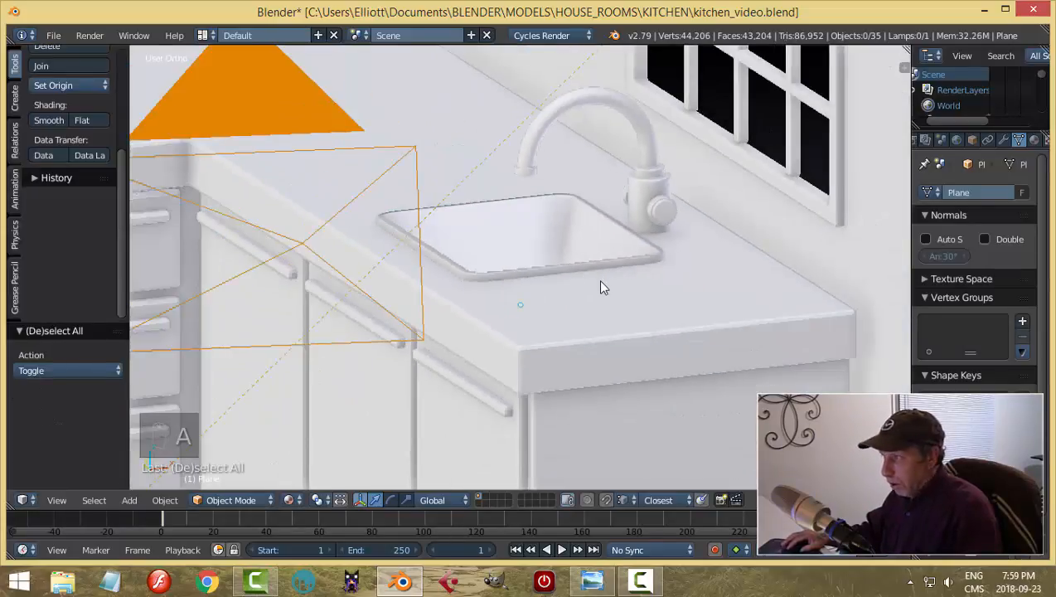
key("ctrl+s")
key("KP_0")
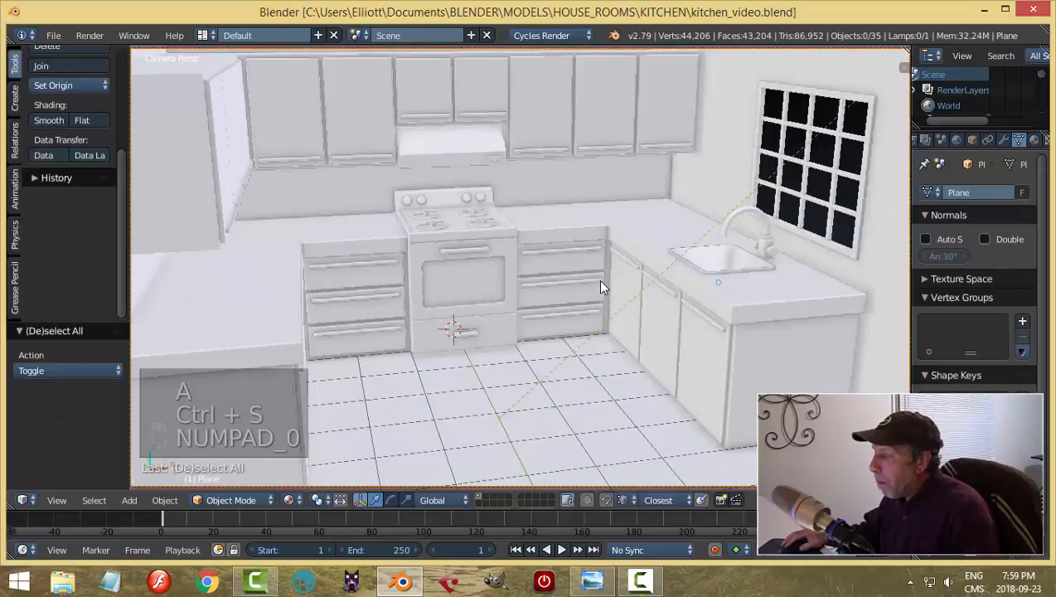
key("KP_0")
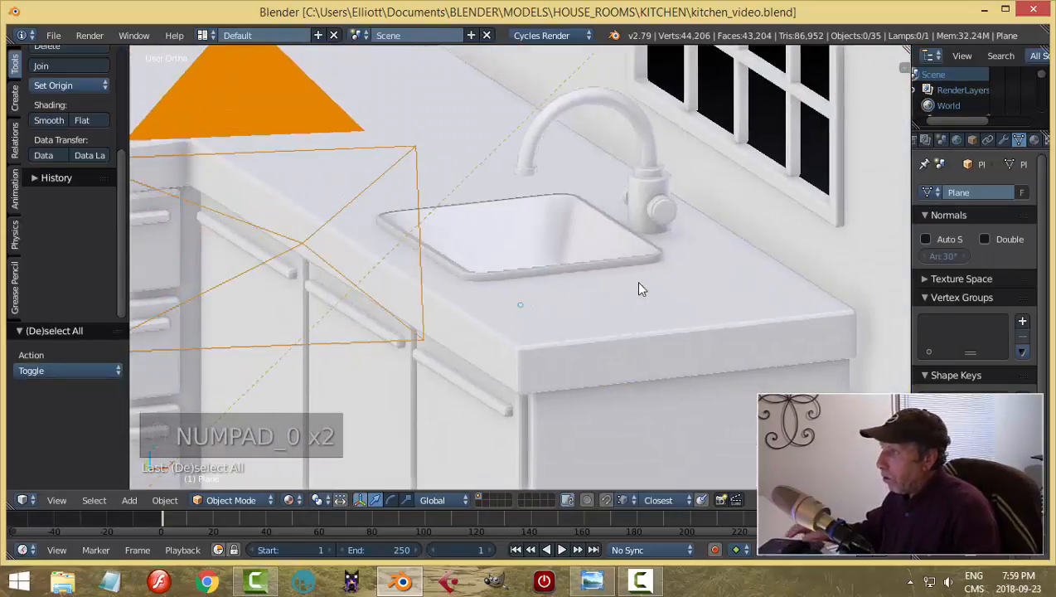
Step: Select the range hood above the stove and snap the 3D cursor to it
scroll(609, 289, "down", 6)
middle_click_drag(610, 289, 808, 316)
right_click(535, 83)
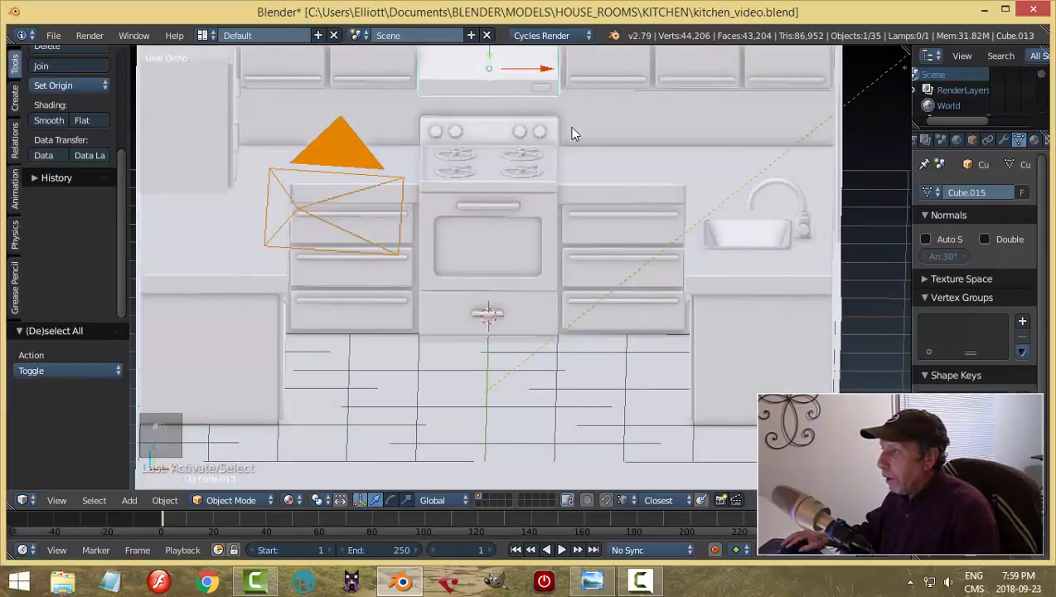
key("shift+s")
left_click(663, 227)
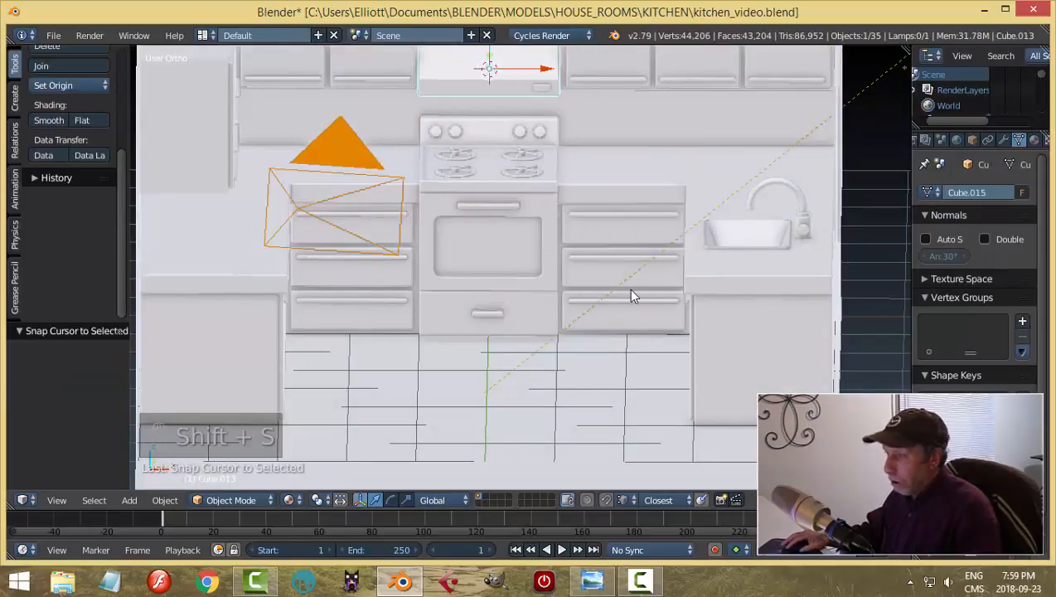
Step: Add a Point lamp at the range hood and lower it about 0.275 along Z to sit just beneath the hood
key("shift+a")
mouse_move(634, 307)
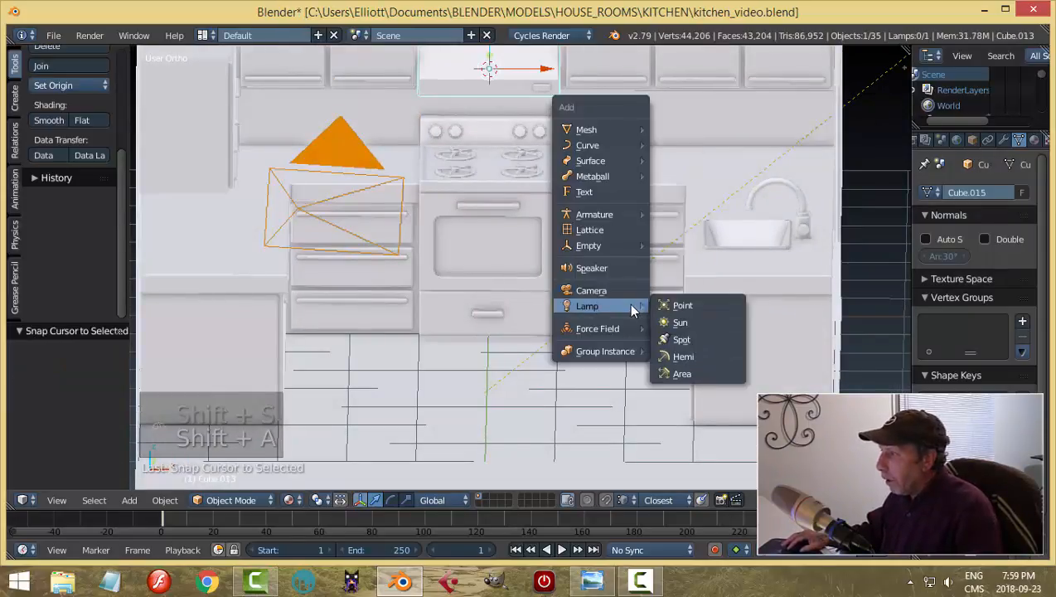
left_click(671, 303)
middle_click_drag(670, 303, 511, 192)
left_click_drag(475, 178, 473, 190)
middle_click_drag(591, 230, 683, 286)
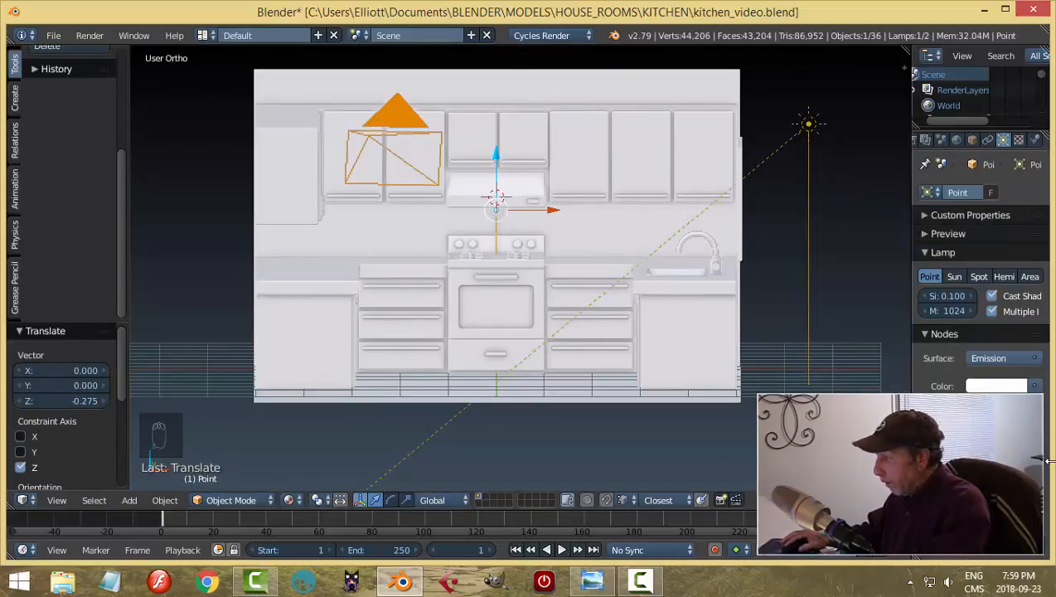
Step: Give the point lamp a slightly warm off-white colour and a size of 0.3, and save the file
left_click(996, 387)
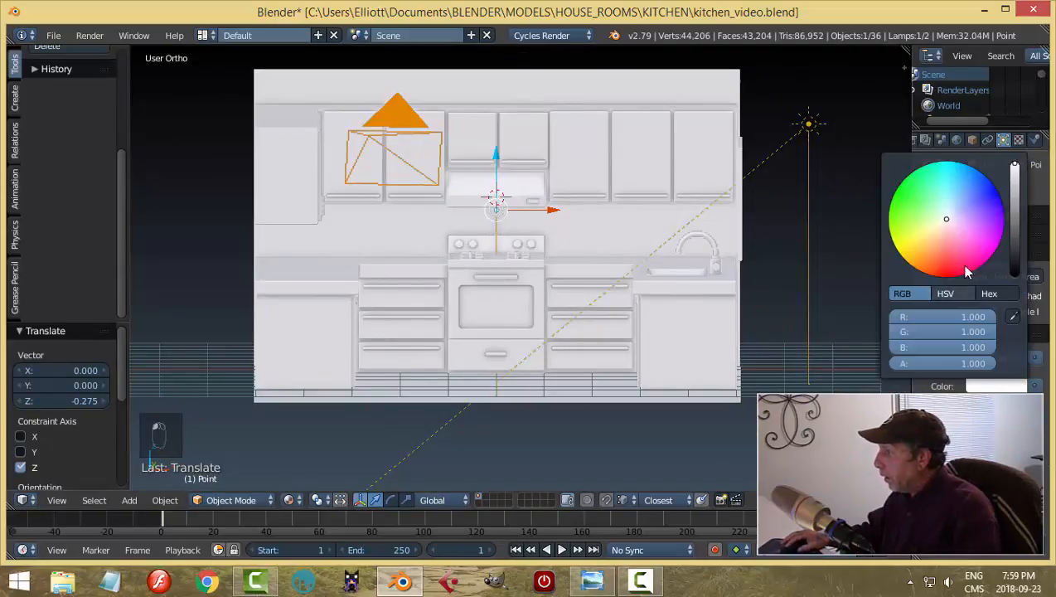
left_click(940, 224)
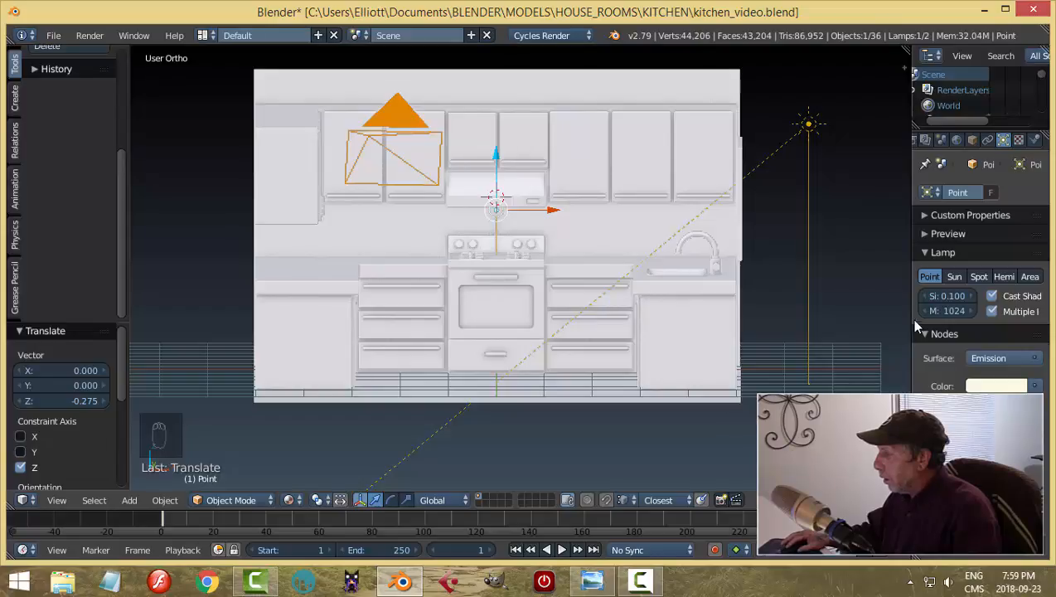
left_click(945, 296)
type("0.")
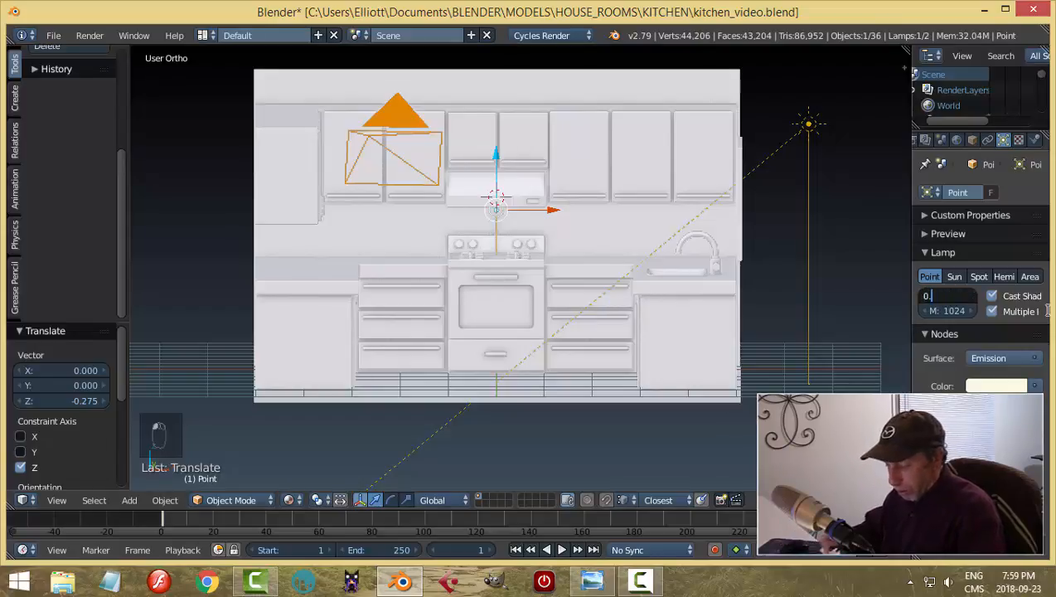
type("3")
key("Return")
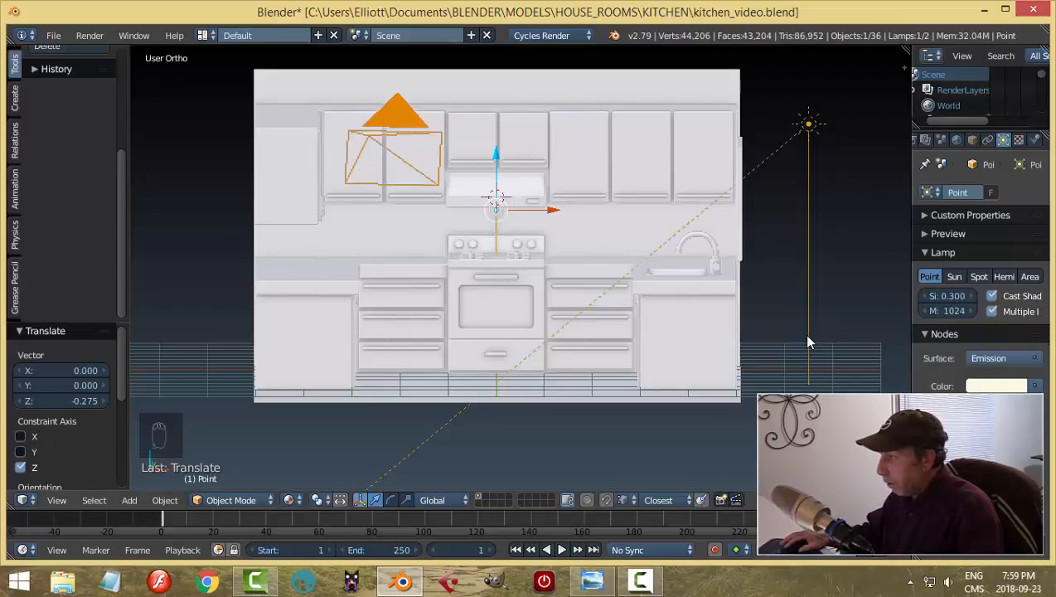
key("ctrl+s")
Step: Look through the camera and brighten the world surface colour to a medium grey
key("KP_0")
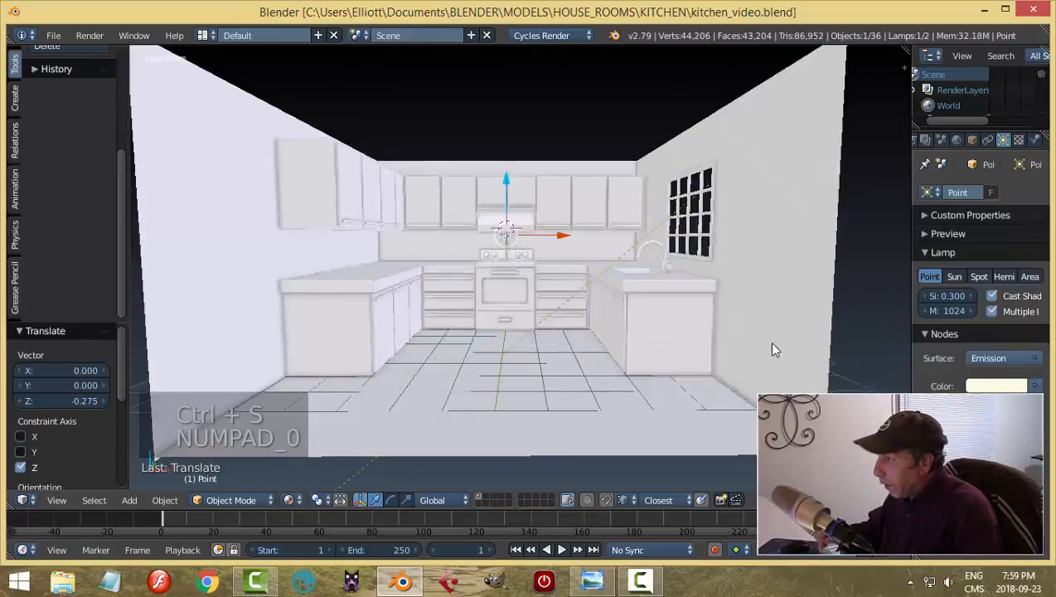
left_click(957, 140)
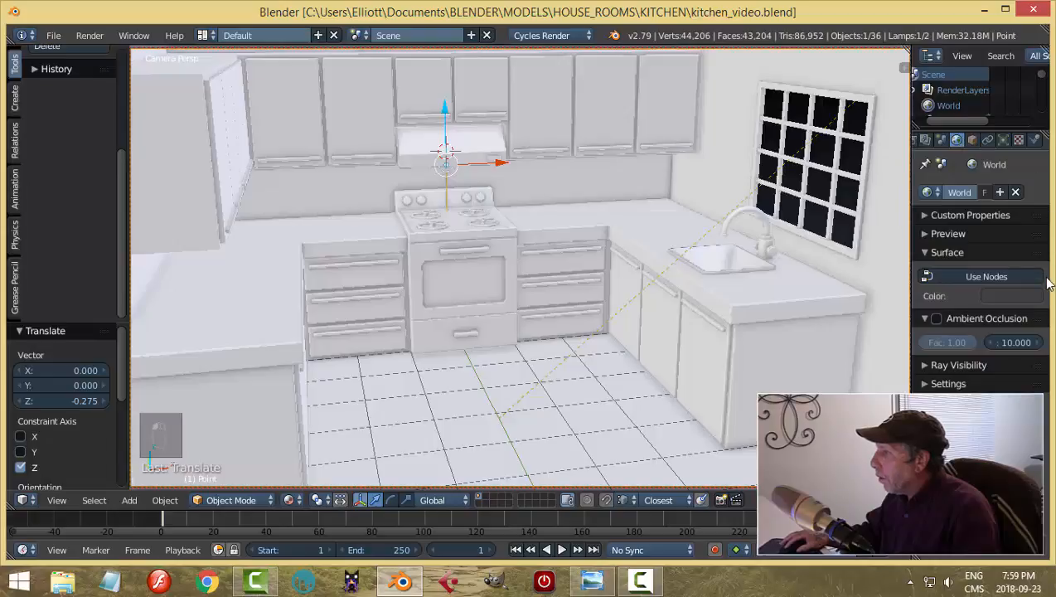
left_click(1017, 296)
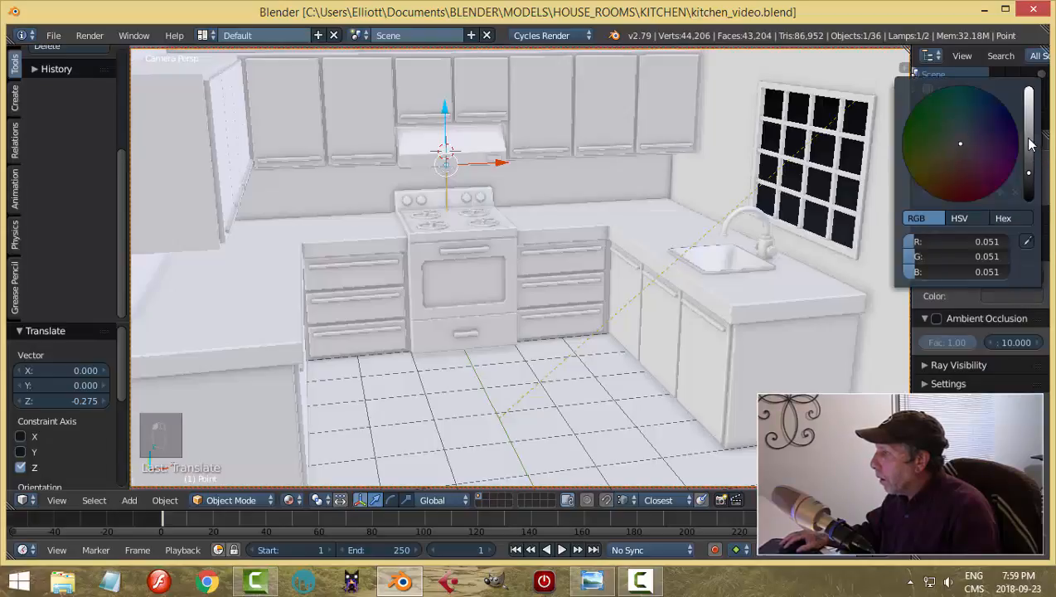
left_click(1029, 145)
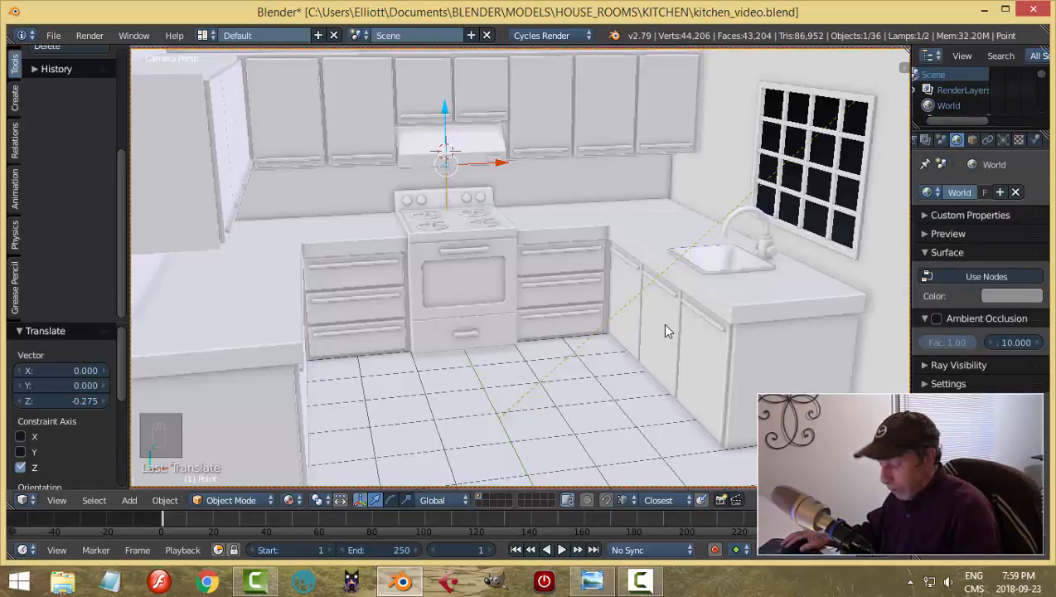
Step: Preview the kitchen lighting in Rendered shading, switch the shading back, and save the file
key("shift+z")
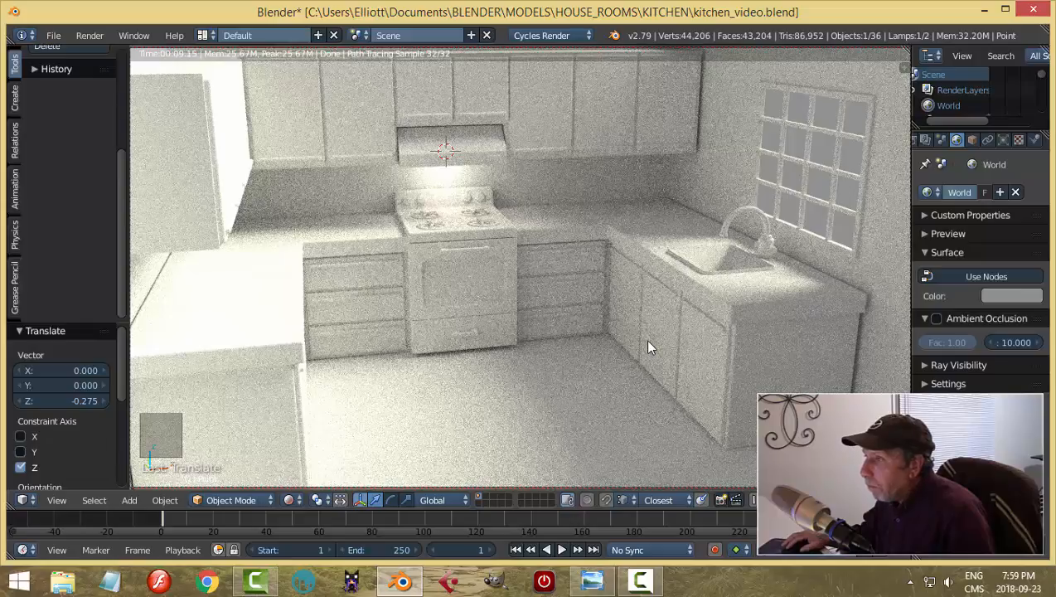
key("shift+z")
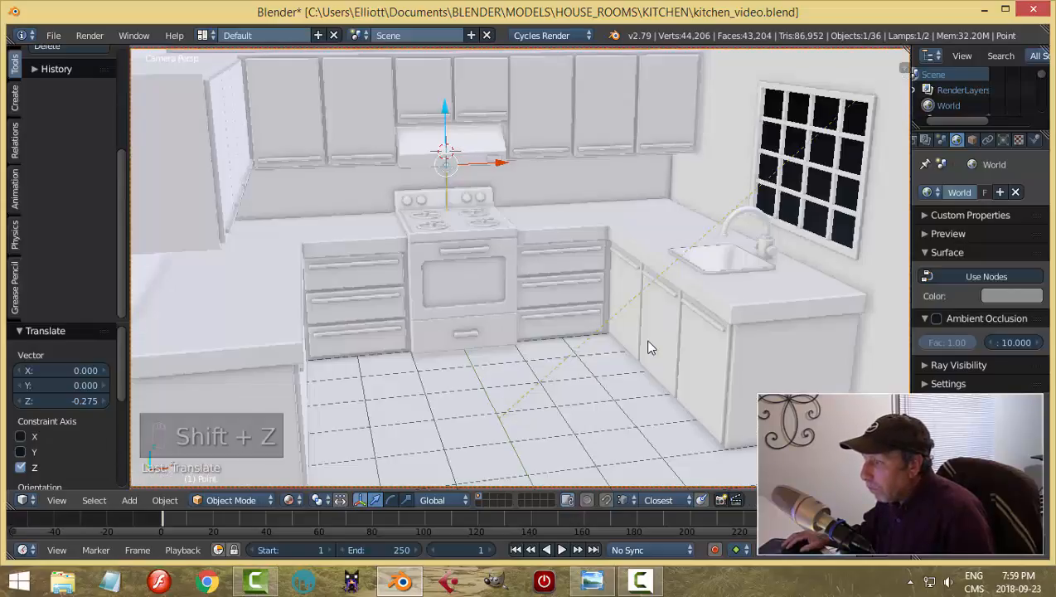
key("ctrl+s")
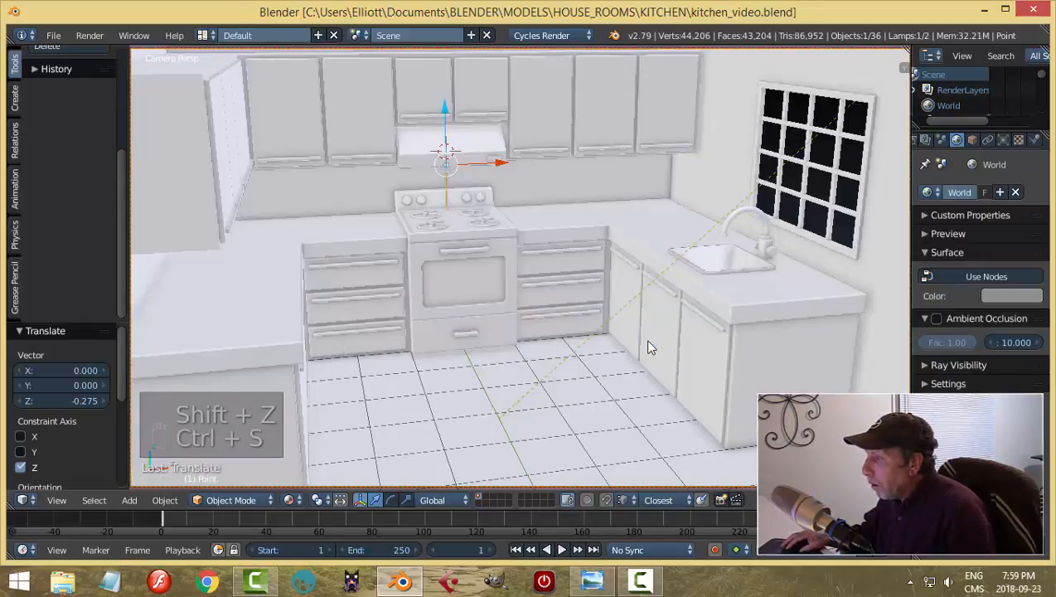
Step: Select the sun lamp and set its emission strength to 4
right_click(800, 154)
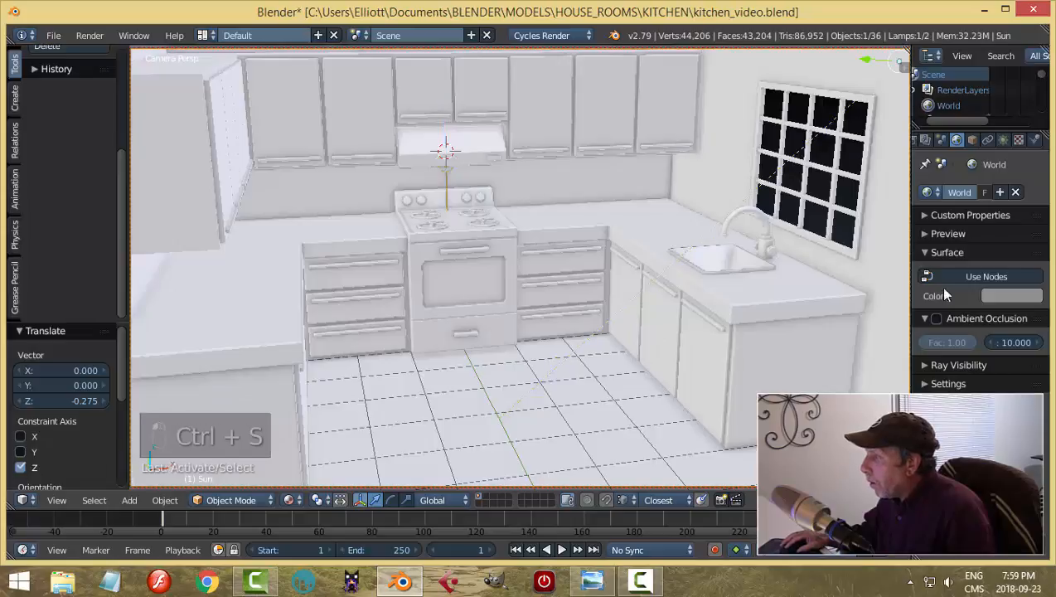
left_click(1003, 140)
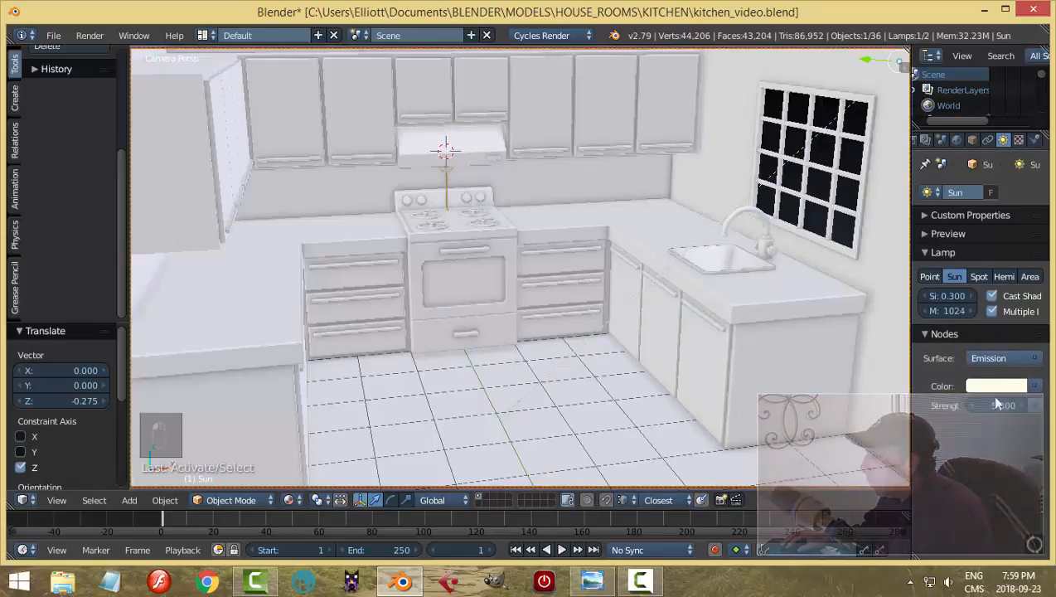
left_click(994, 404)
key("Return")
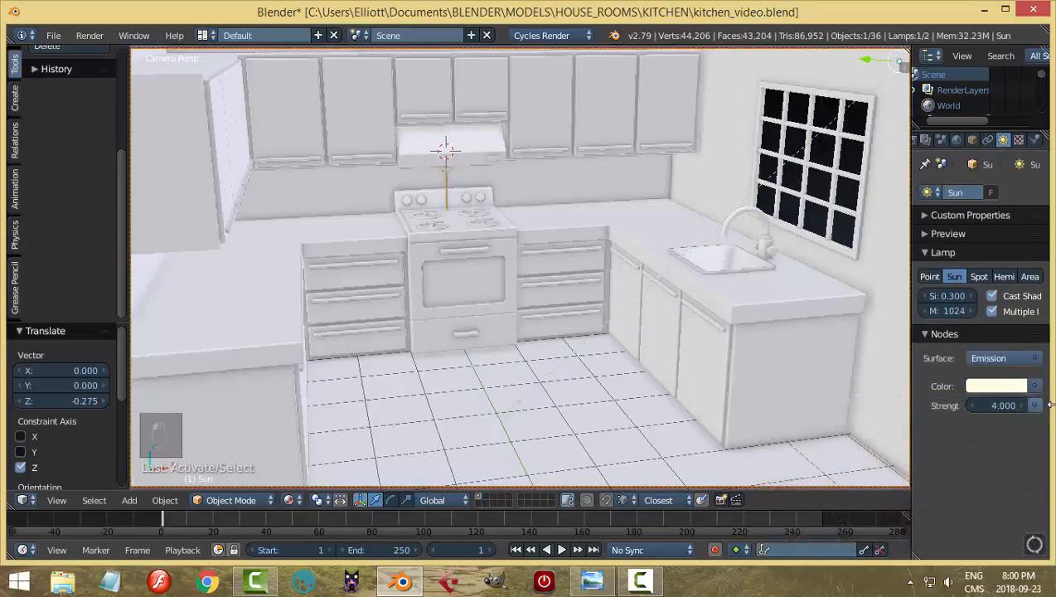
Step: Set the emission strength of the point lamp under the range hood to 15 and save the file
right_click(446, 179)
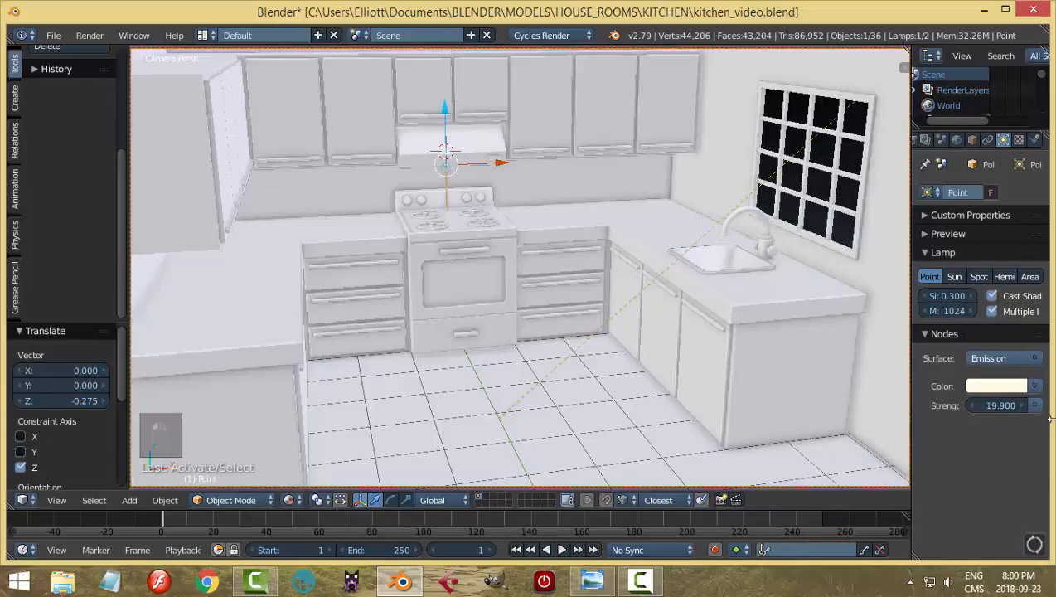
left_click(998, 406)
type("15")
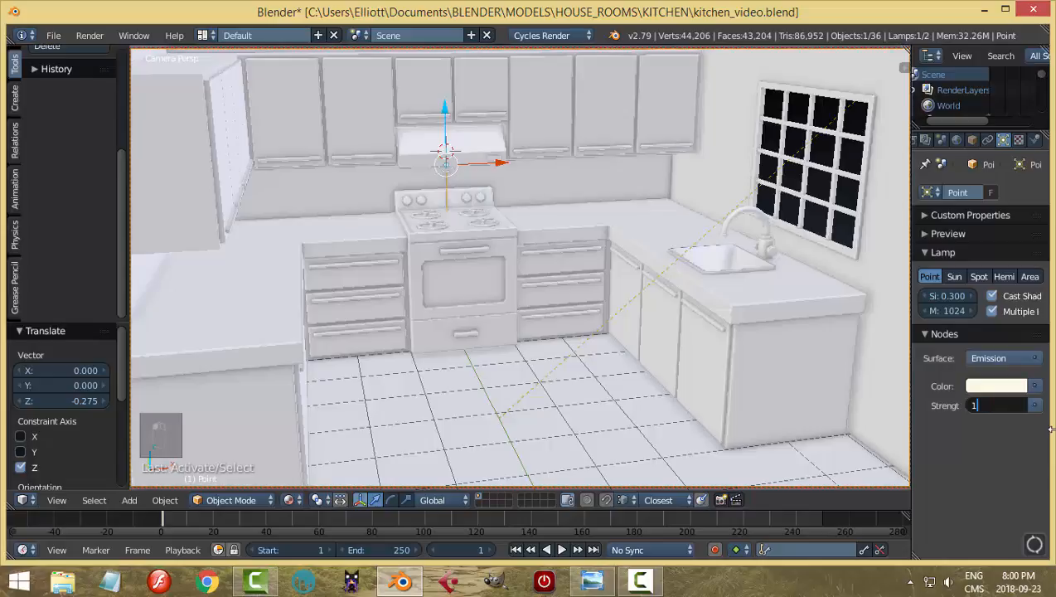
key("Return")
key("ctrl+s")
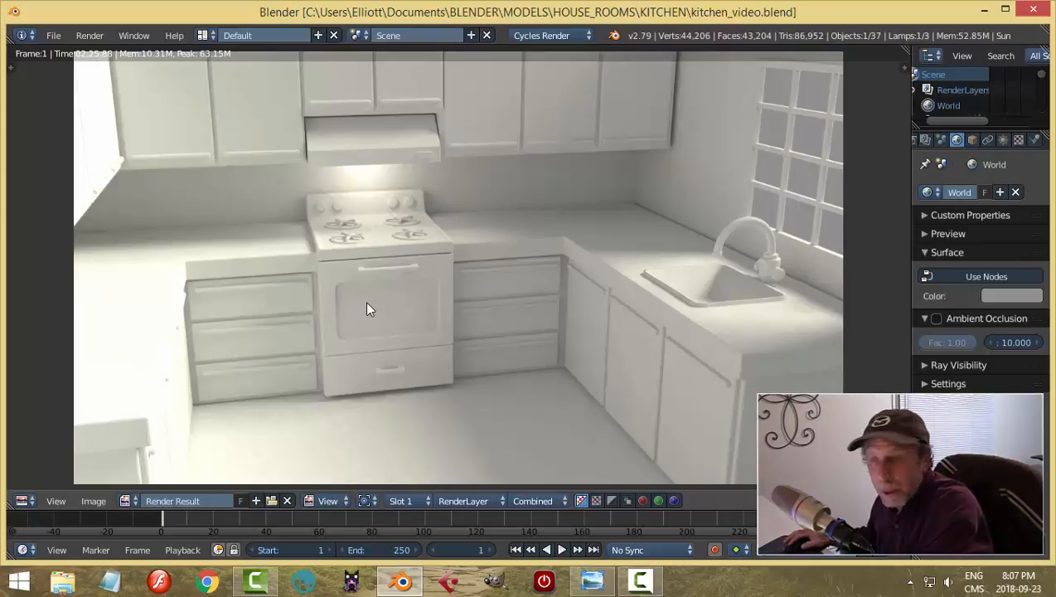
Step: Compare the finished render with kitchen2.png in Windows Photo Viewer, return to Blender, and leave the render and camera views
left_click(584, 587)
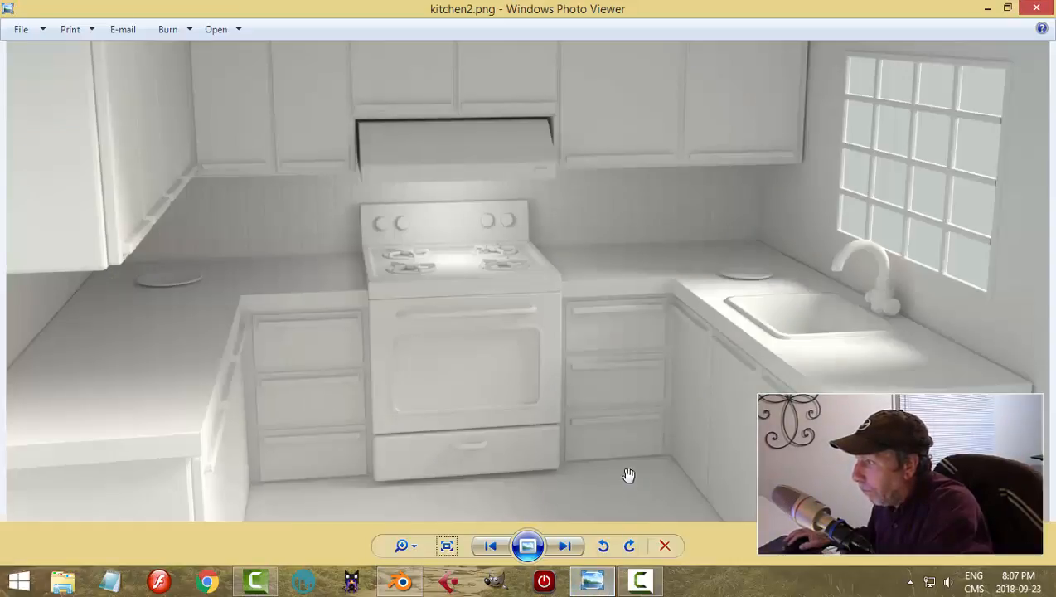
left_click(401, 582)
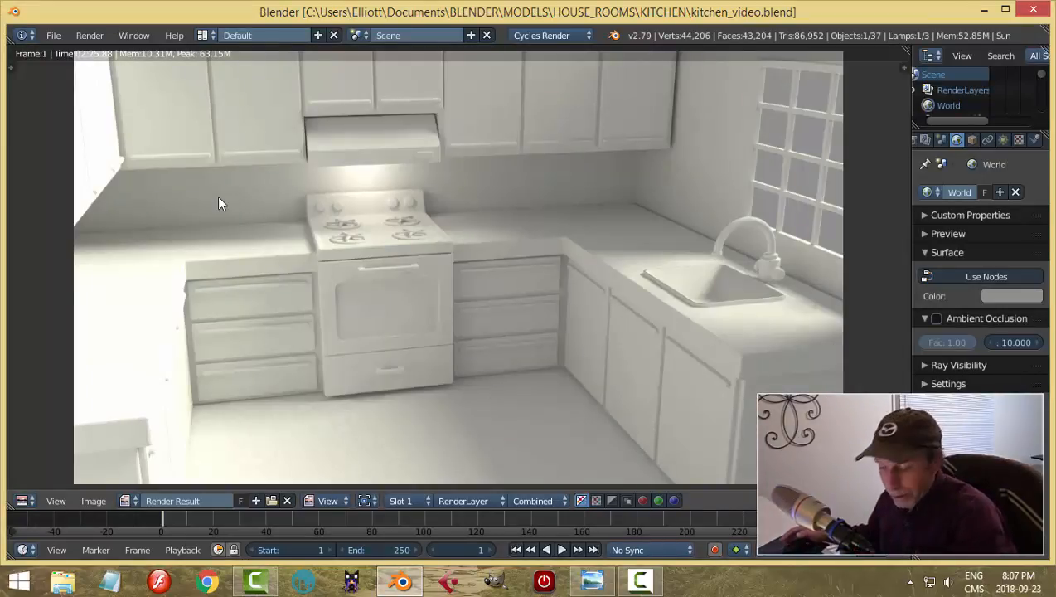
key("Escape")
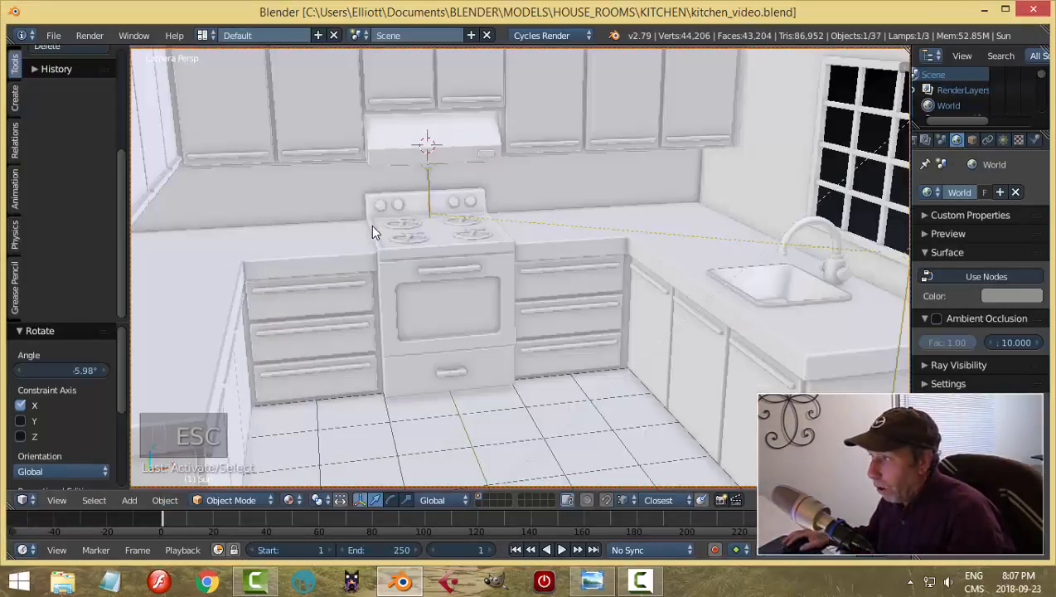
key("KP_0")
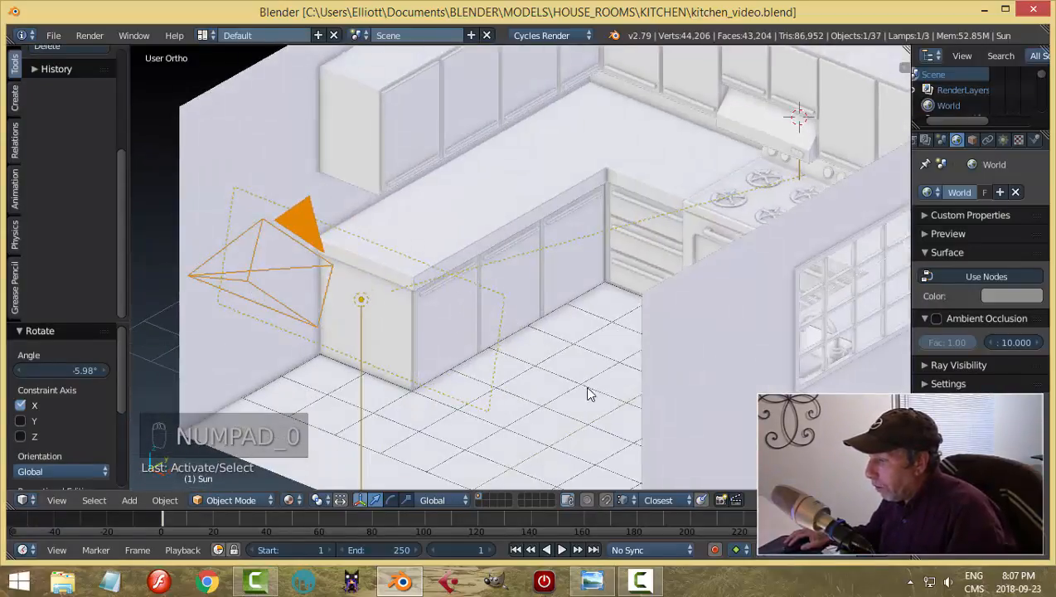
Step: Move the camera, both point lamps and the end panel of the left base cabinets to layer 11
right_click(293, 221)
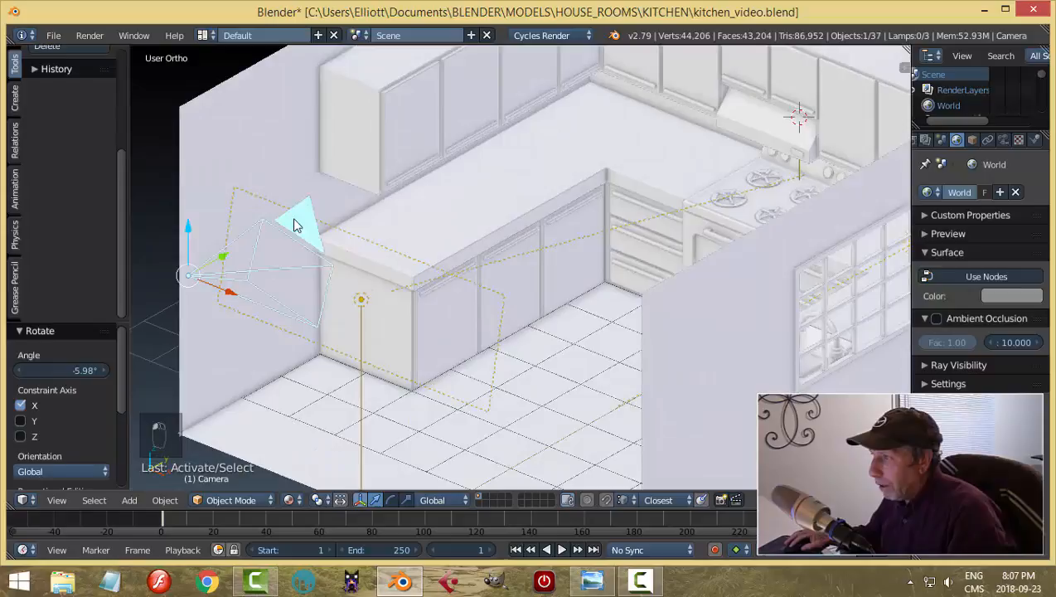
right_click(366, 240, "shift")
right_click(370, 297, "shift")
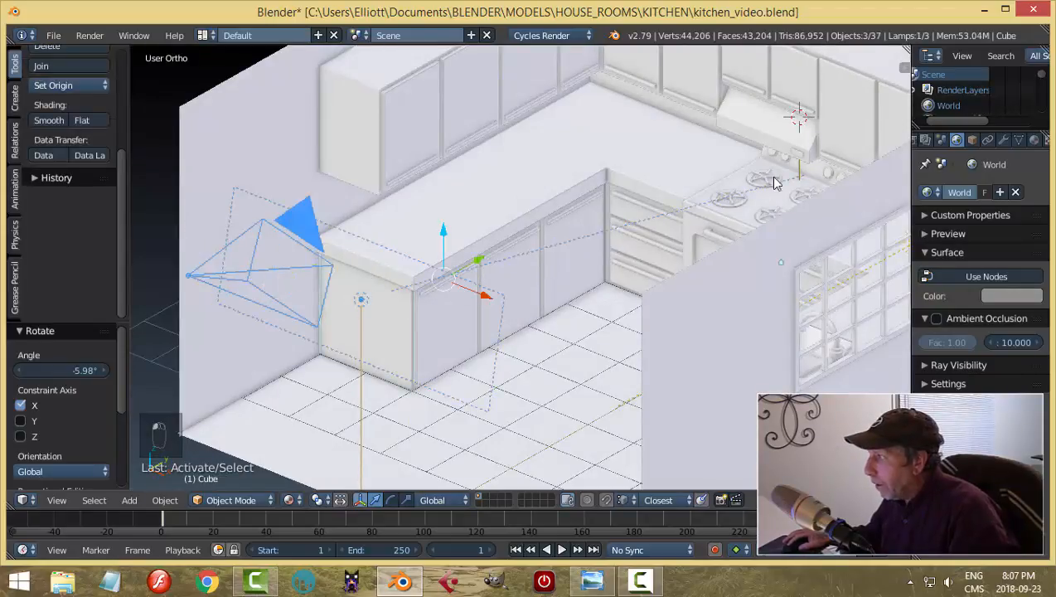
right_click(800, 178, "shift")
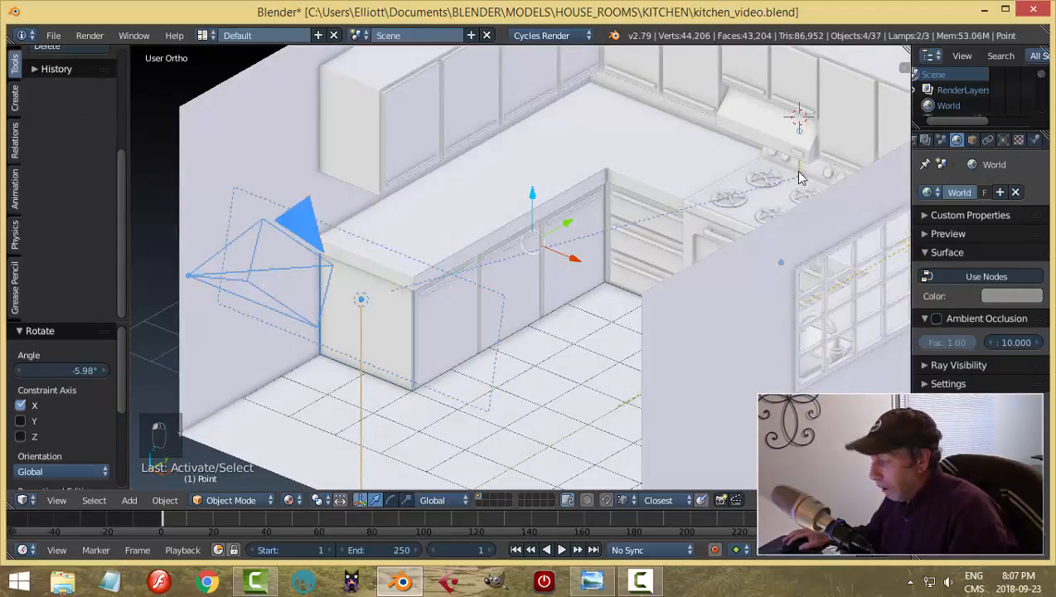
key("m")
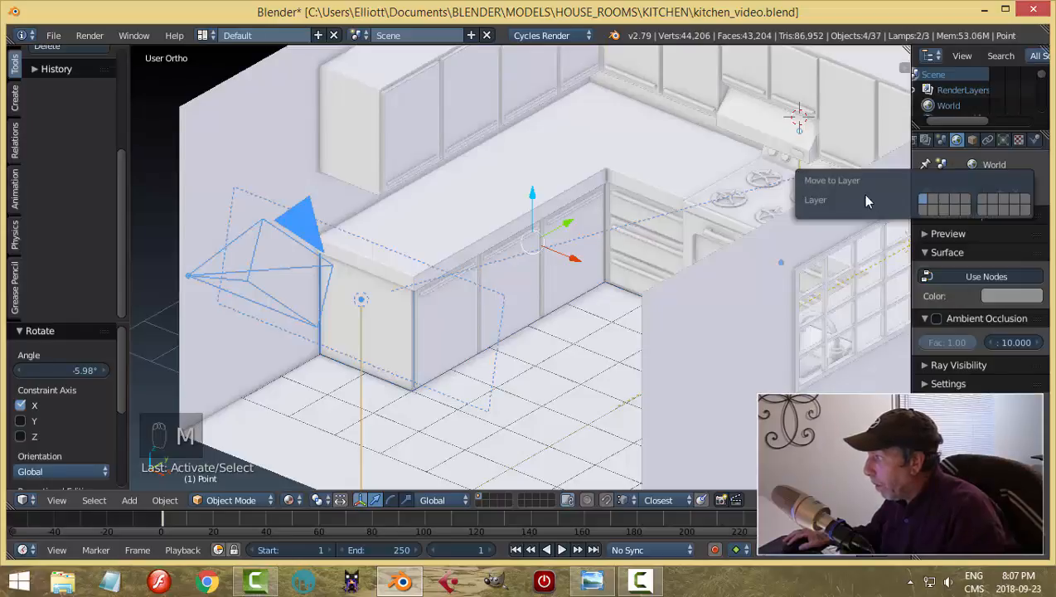
left_click(921, 211)
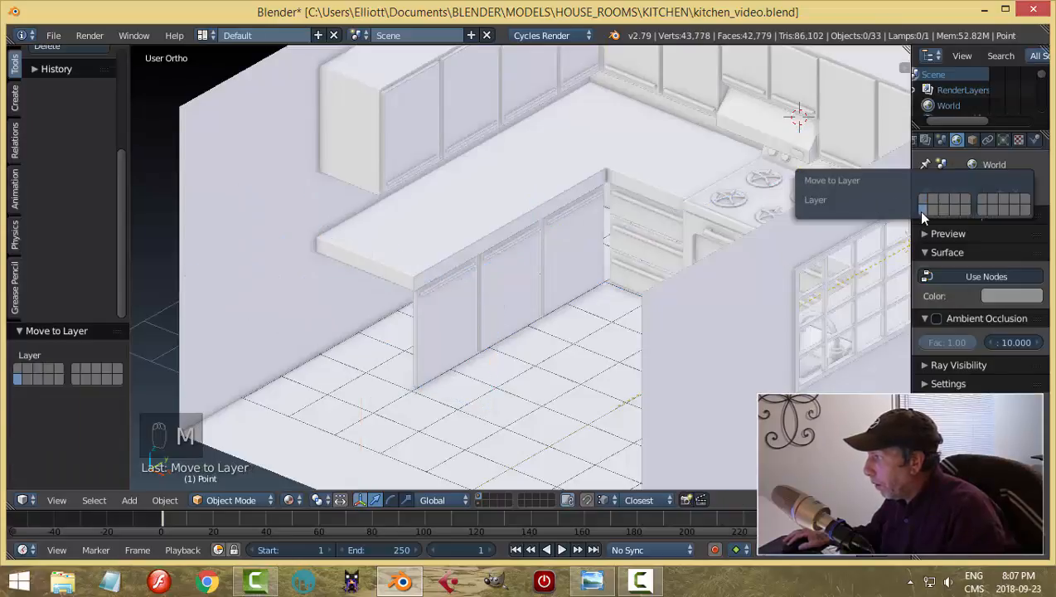
Step: Move the sun lamp to layer 11 and save the file
right_click(692, 316)
middle_click_drag(609, 275, 692, 257)
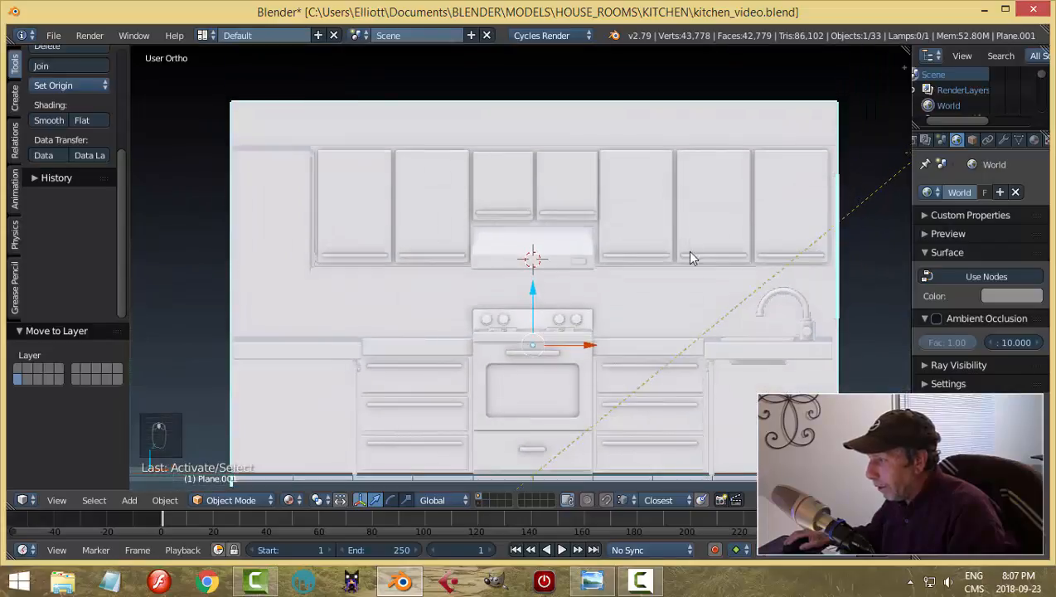
right_click(866, 195)
key("m")
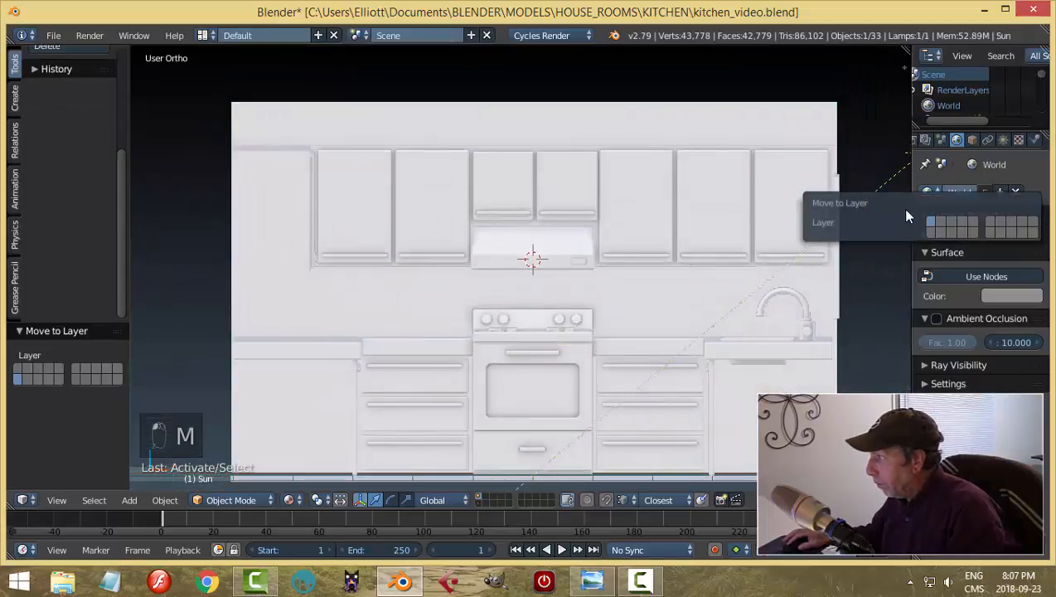
left_click(933, 234)
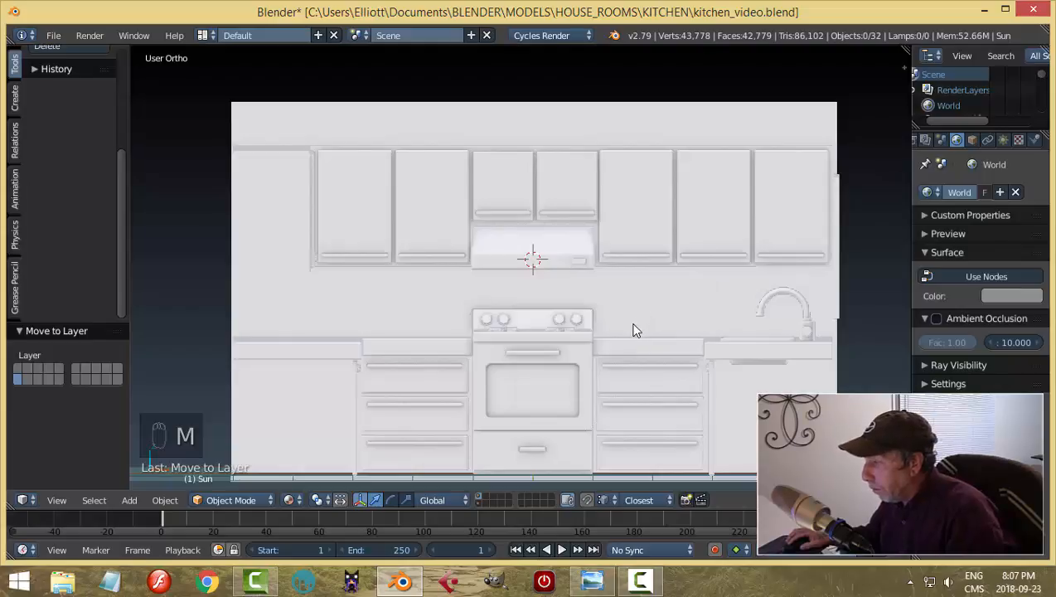
middle_click_drag(633, 330, 614, 296, "shift")
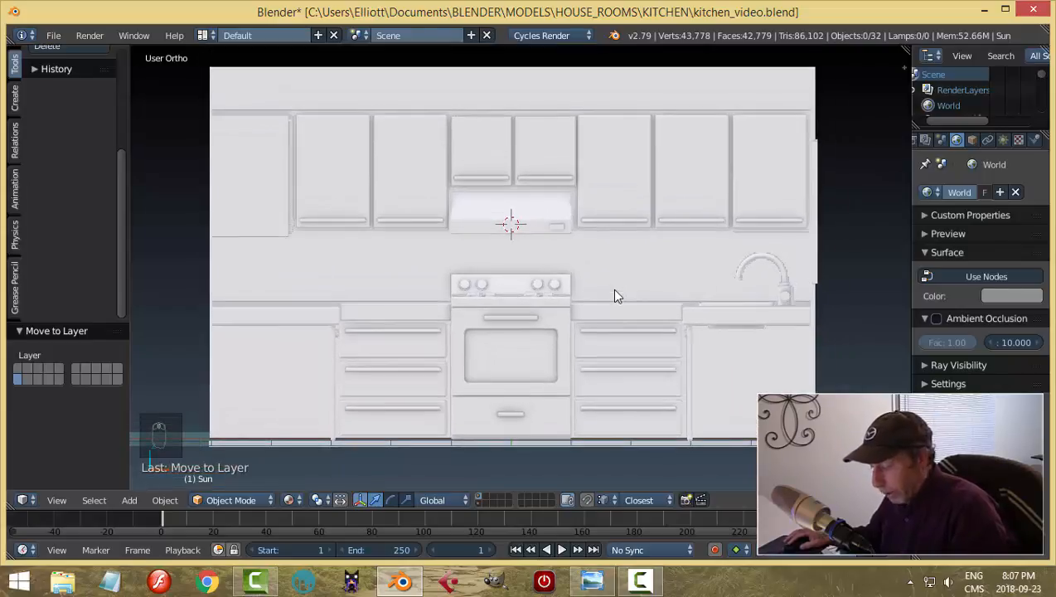
key("ctrl+s")
Step: Add a cube mesh at the range hood and move it about -3.24 along Y, out in front of the stove
left_click(612, 291)
scroll(570, 303, "up", 2)
scroll(591, 287, "down", 5)
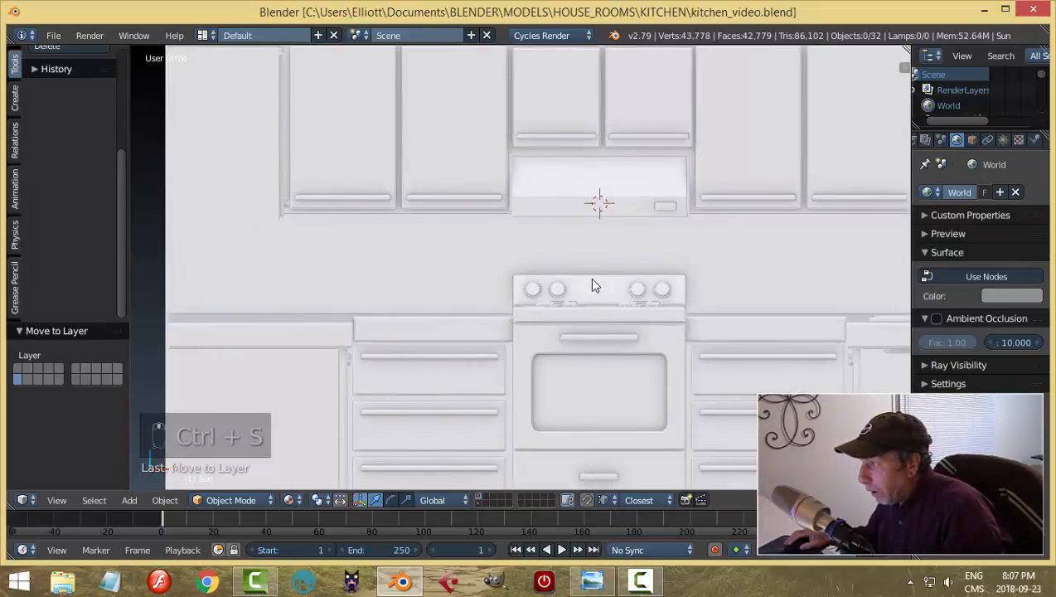
middle_click_drag(681, 263, 645, 275)
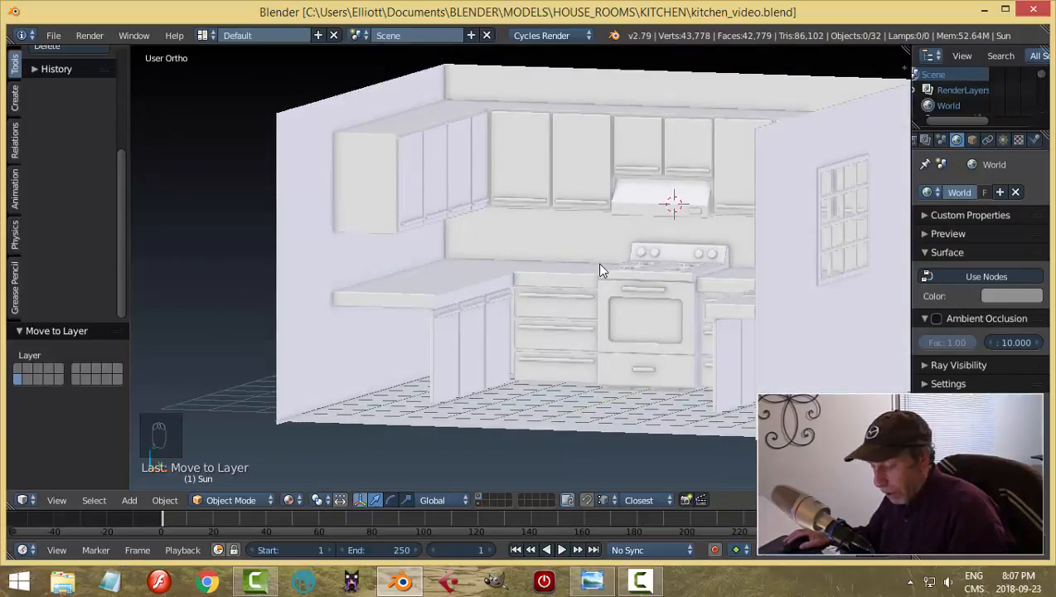
key("shift+a")
mouse_move(611, 94)
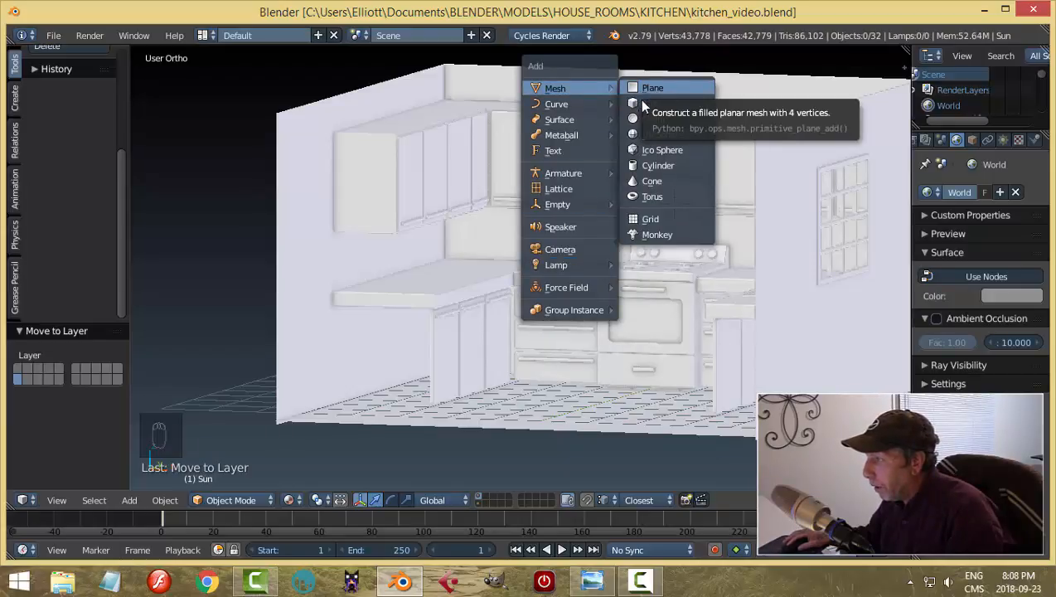
left_click(646, 104)
scroll(655, 214, "down", 1)
middle_click_drag(678, 214, 724, 205)
left_click_drag(743, 158, 668, 190)
key("KP_Decimal")
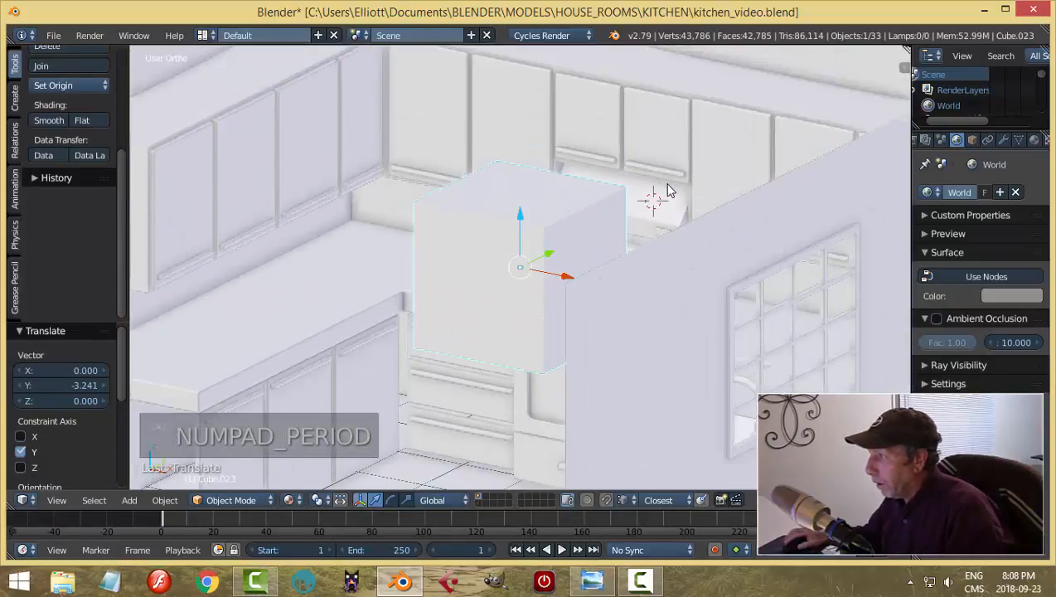
Step: In Edit Mode, scale the whole cube to about 0.109 and flatten it along Y into a small block
key("Tab")
left_click(786, 188)
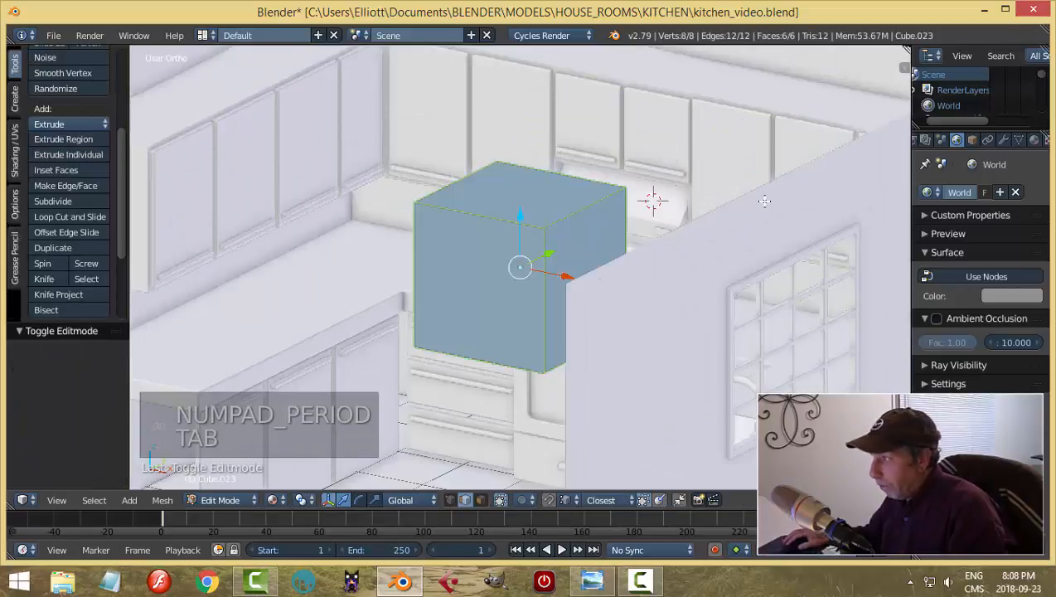
key("s")
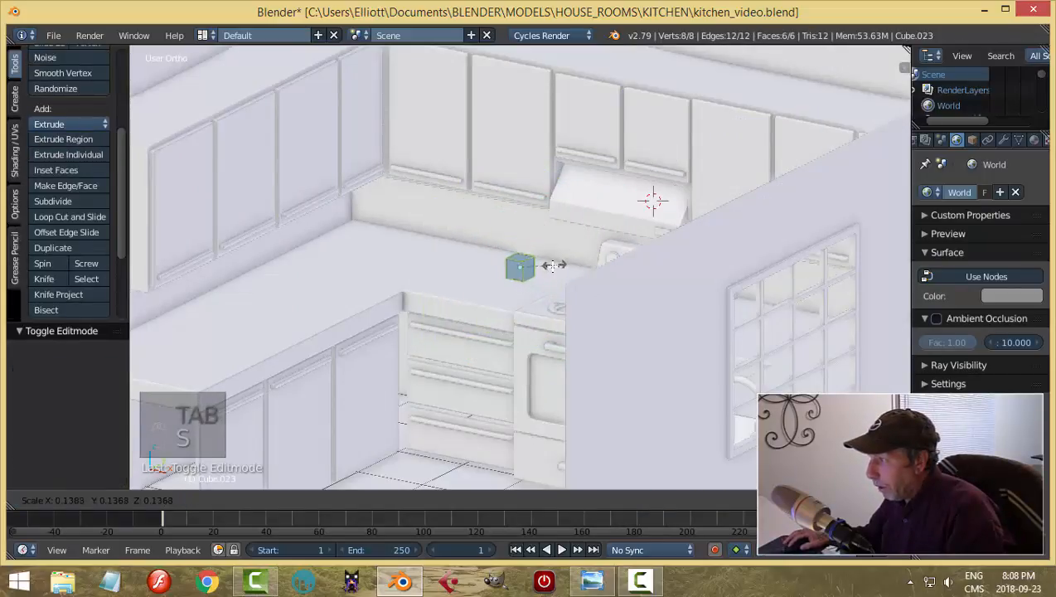
left_click(545, 266)
middle_click_drag(545, 267, 523, 278)
key("s")
key("y")
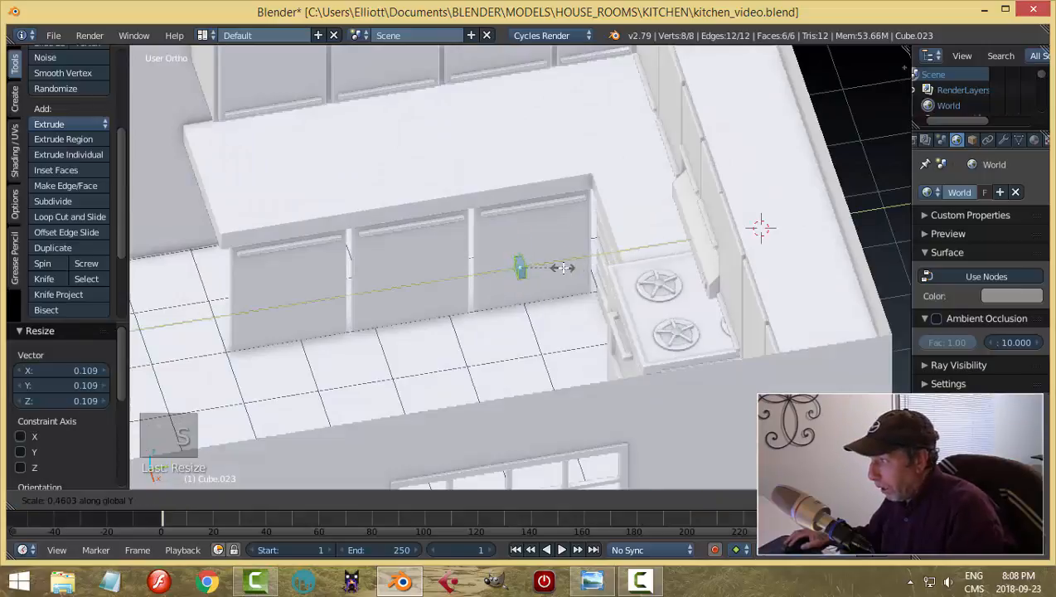
left_click(555, 270)
Step: Move the block about 2.32 along Y, -1.78 along X and down to just above the countertop beside the stove
left_click_drag(565, 262, 760, 229)
key("KP_Decimal")
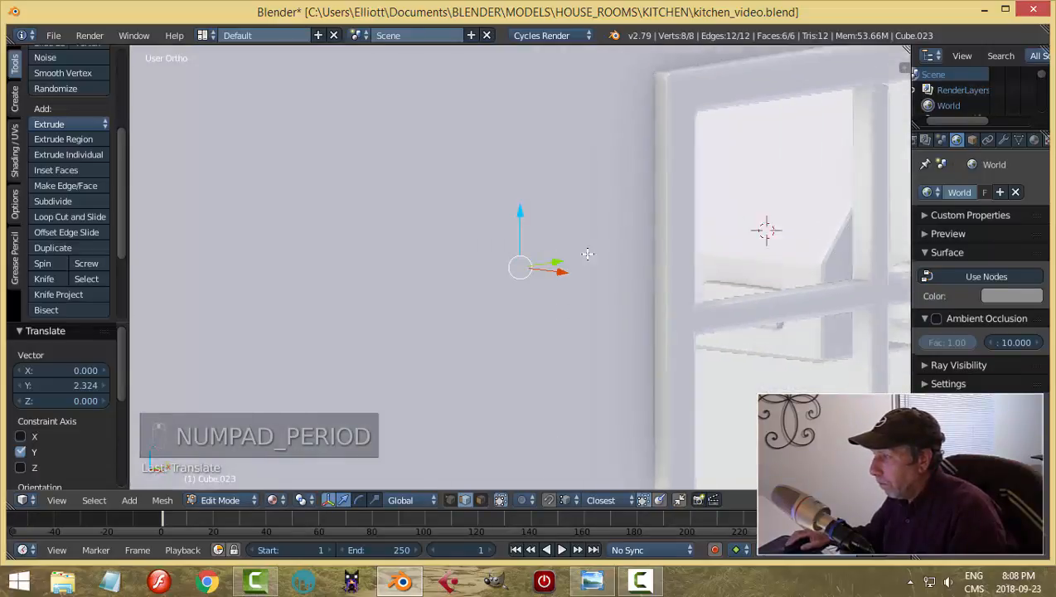
scroll(572, 245, "down", 4)
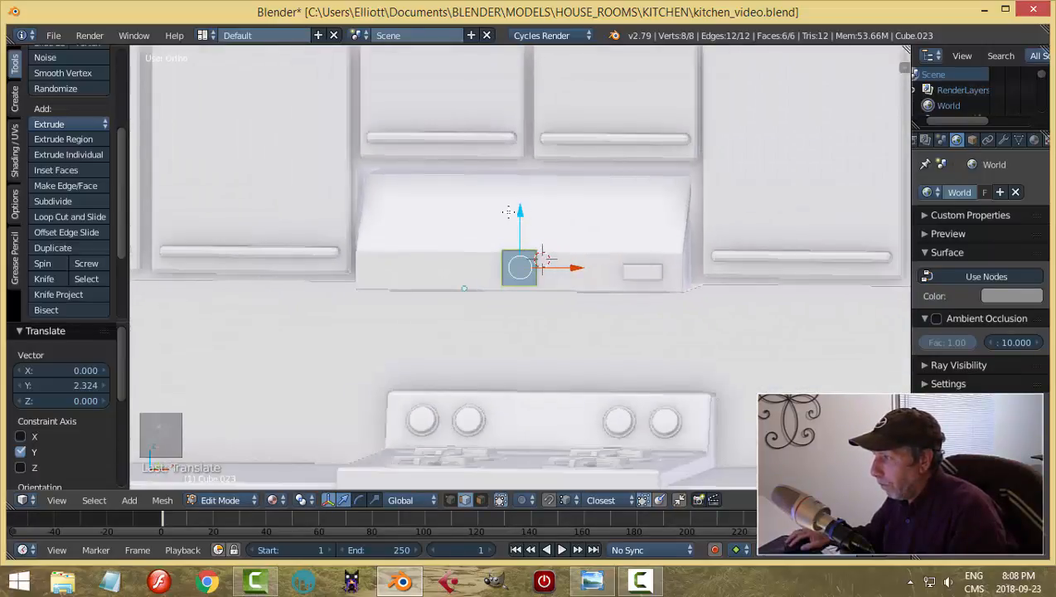
left_click_drag(520, 212, 520, 287)
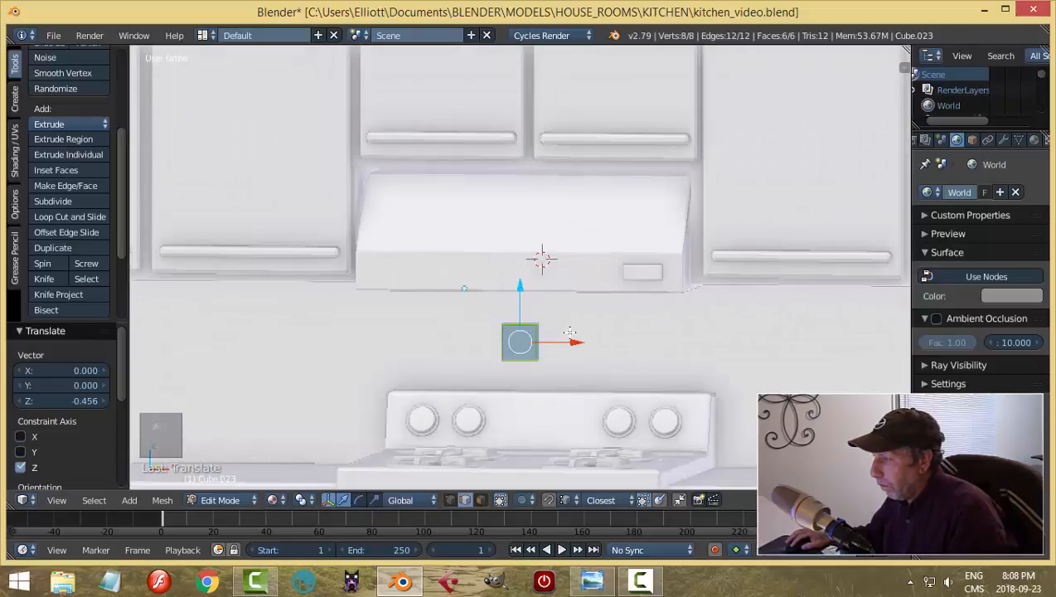
left_click_drag(578, 342, 291, 329)
scroll(298, 323, "down", 3)
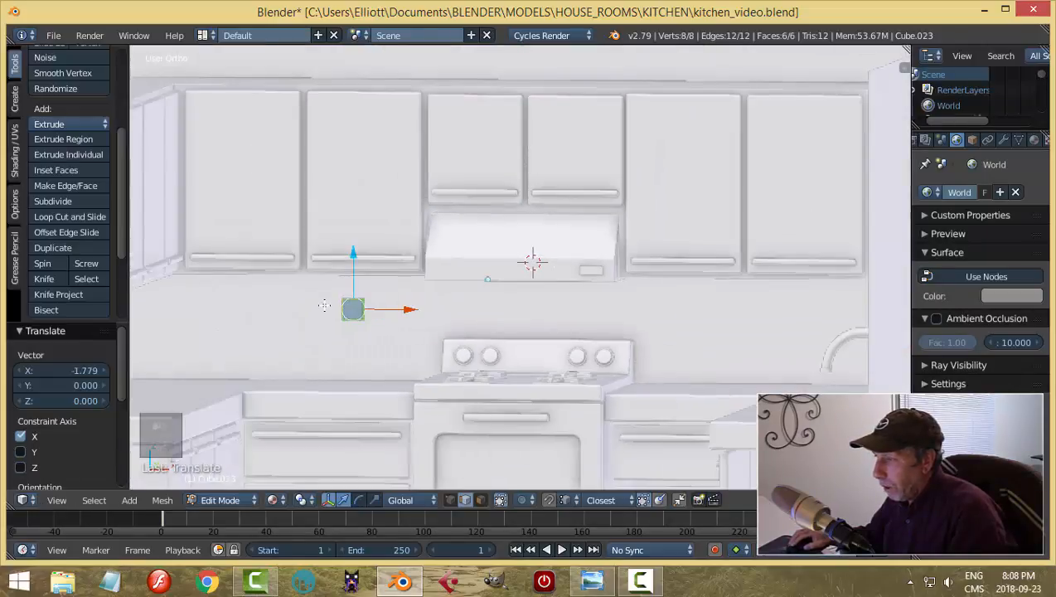
middle_click_drag(387, 305, 400, 248)
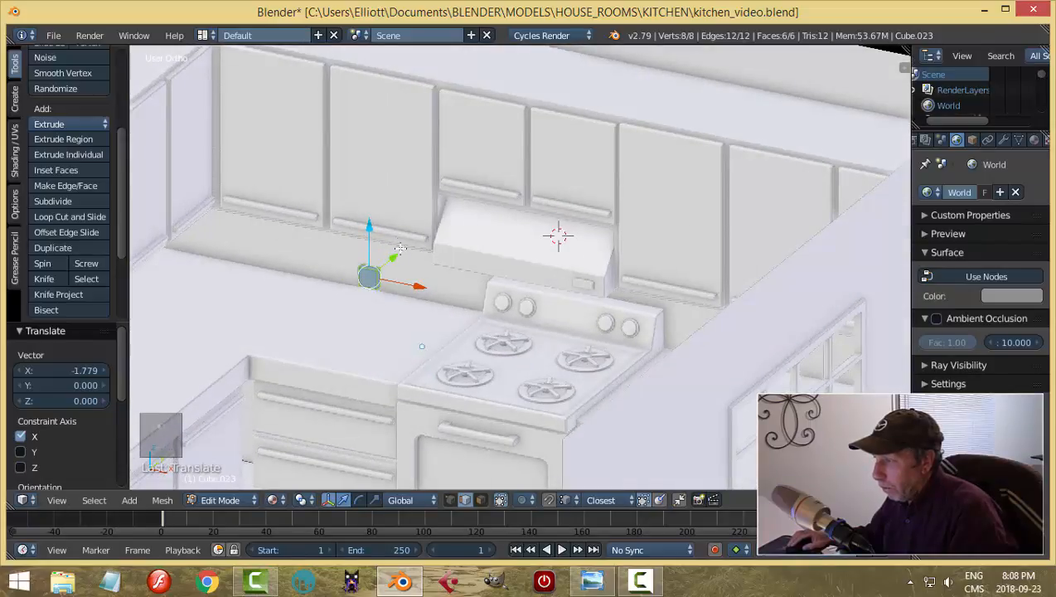
left_click_drag(370, 241, 384, 287)
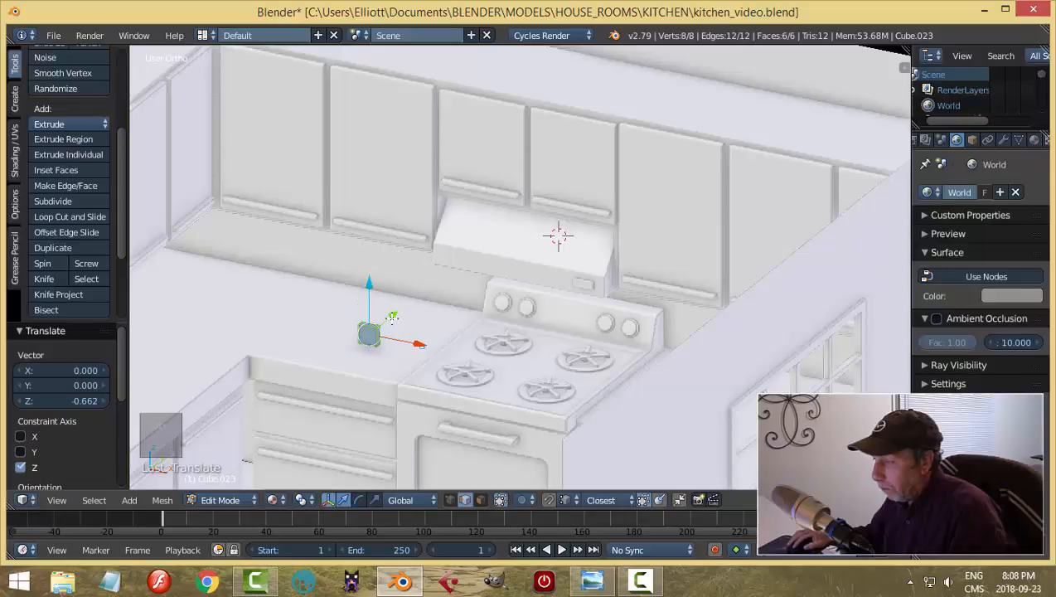
Step: Switch to face selection and delete the block's front face
key("a")
middle_click_drag(392, 301, 369, 367)
key("ctrl+Tab")
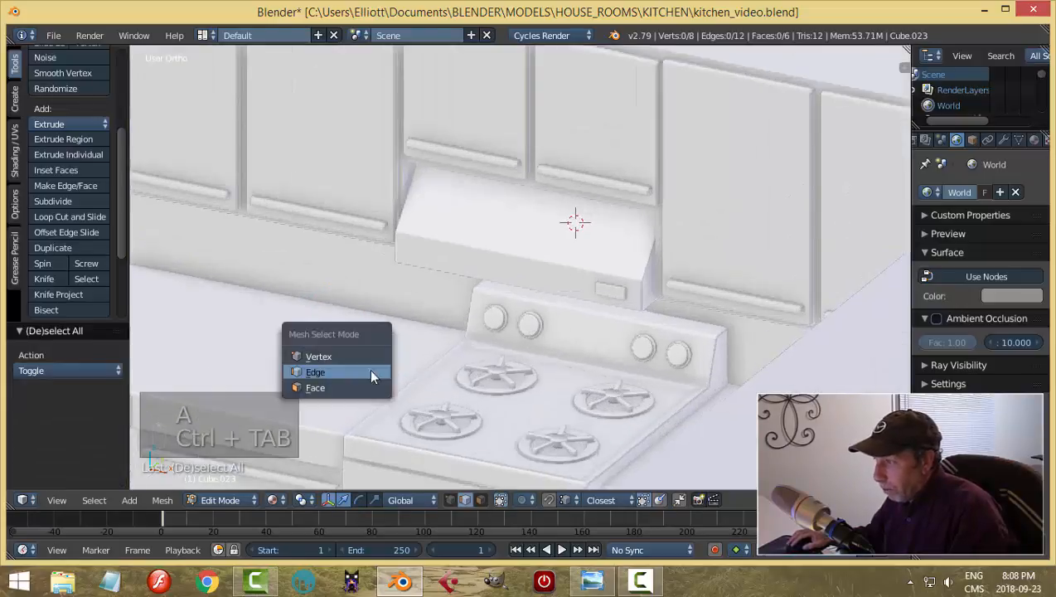
left_click(337, 390)
right_click(304, 365)
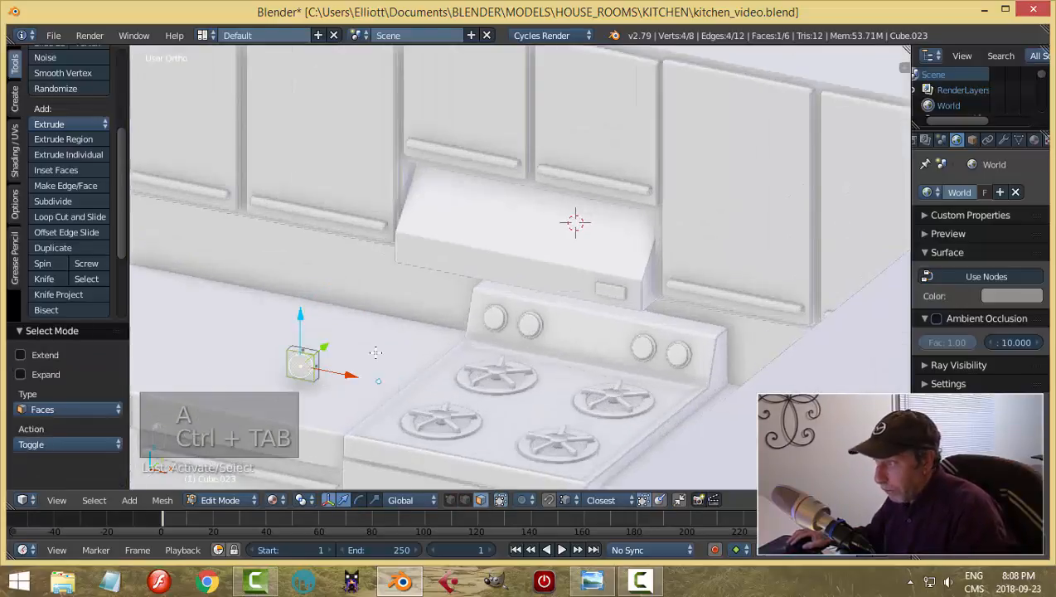
key("x")
left_click(375, 353)
Step: Rotate the whole open block 180° around the Z axis so its open side faces the wall
key("a")
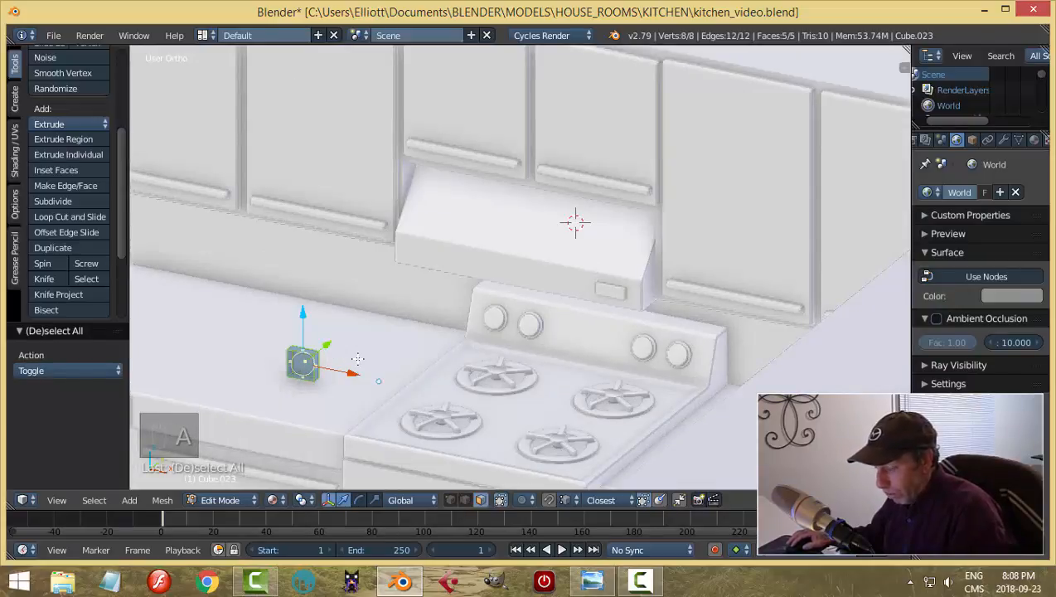
type("rz1")
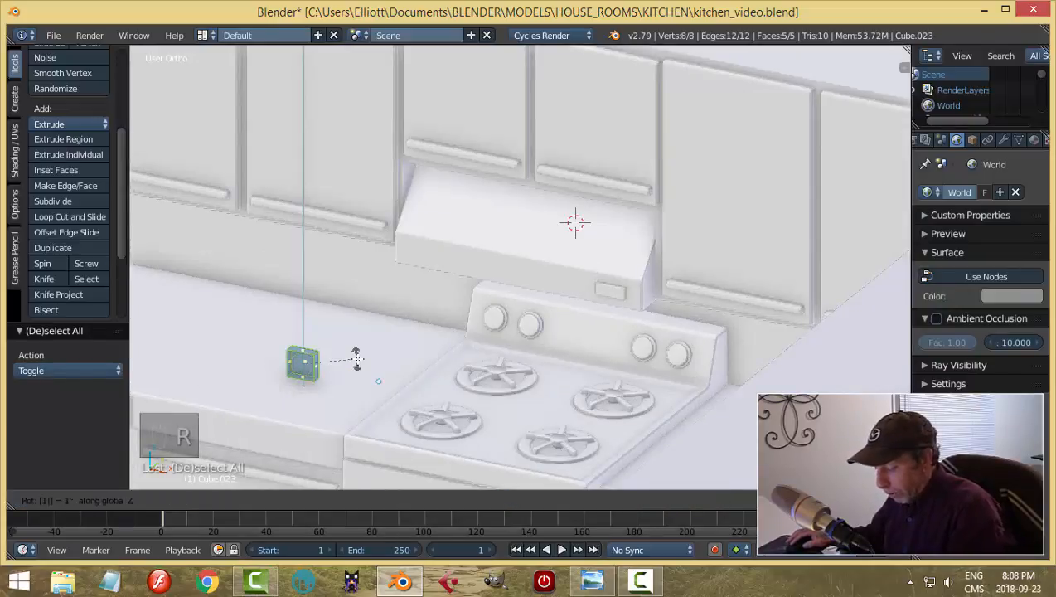
type("80")
key("Return")
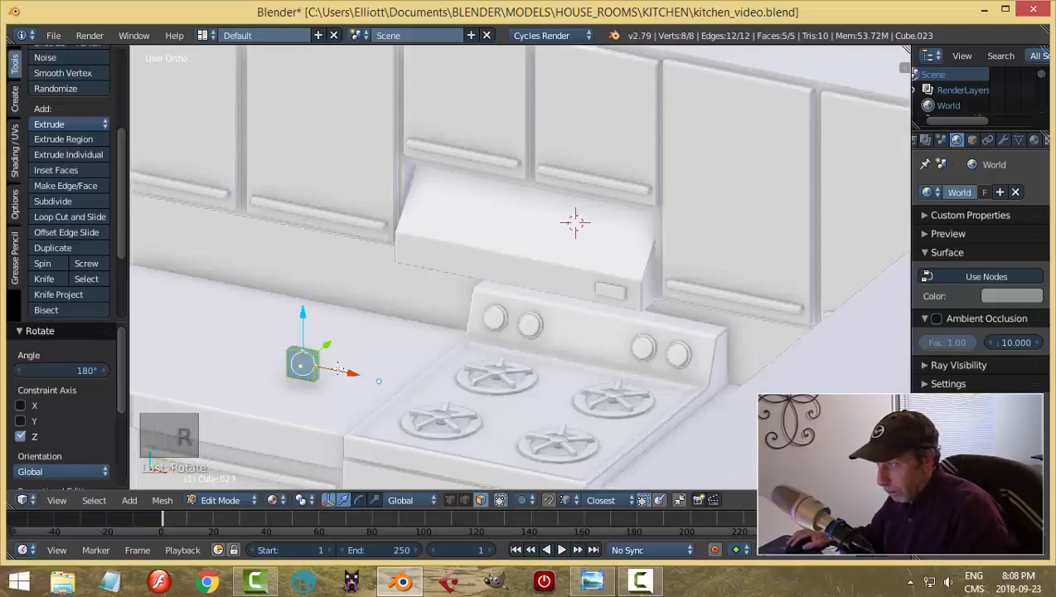
Step: Bevel the edges around the block's front face with a single segment
key("a")
right_click(360, 353)
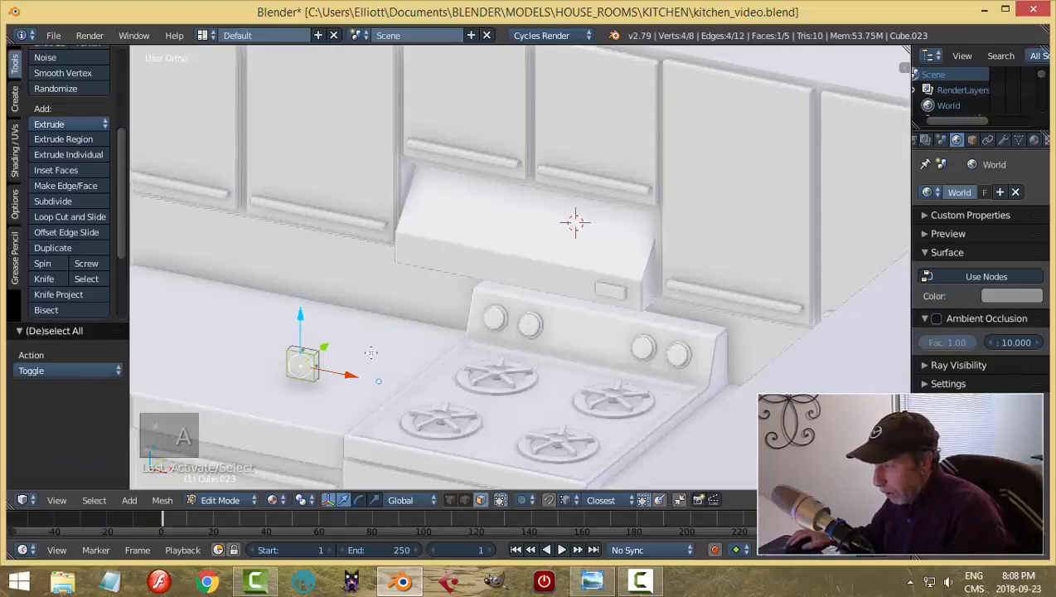
key("KP_Decimal")
scroll(551, 354, "down", 4)
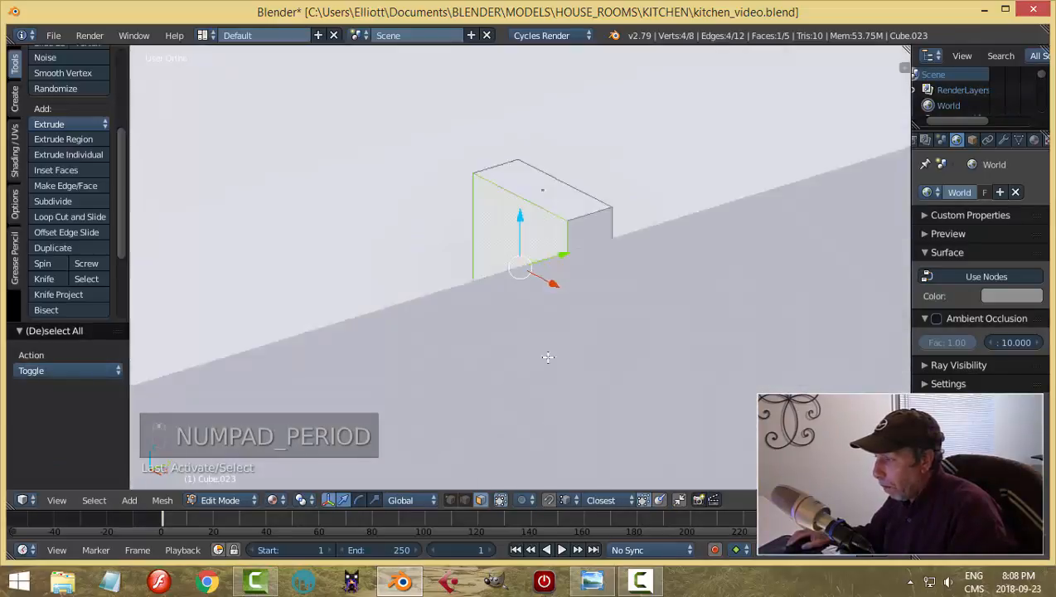
middle_click_drag(548, 357, 566, 361)
key("ctrl+b")
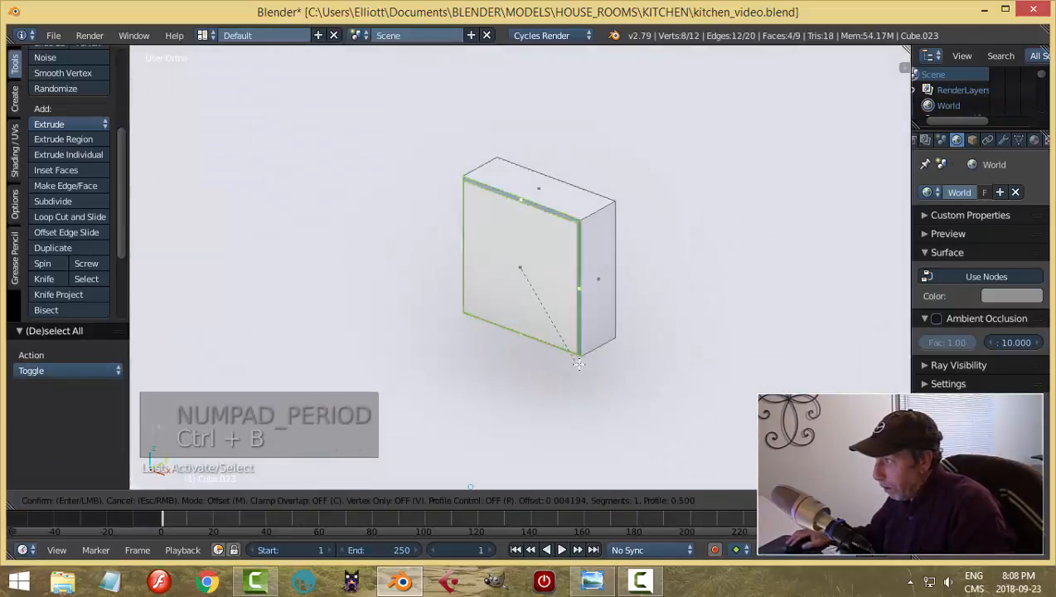
left_click(591, 368)
key("a")
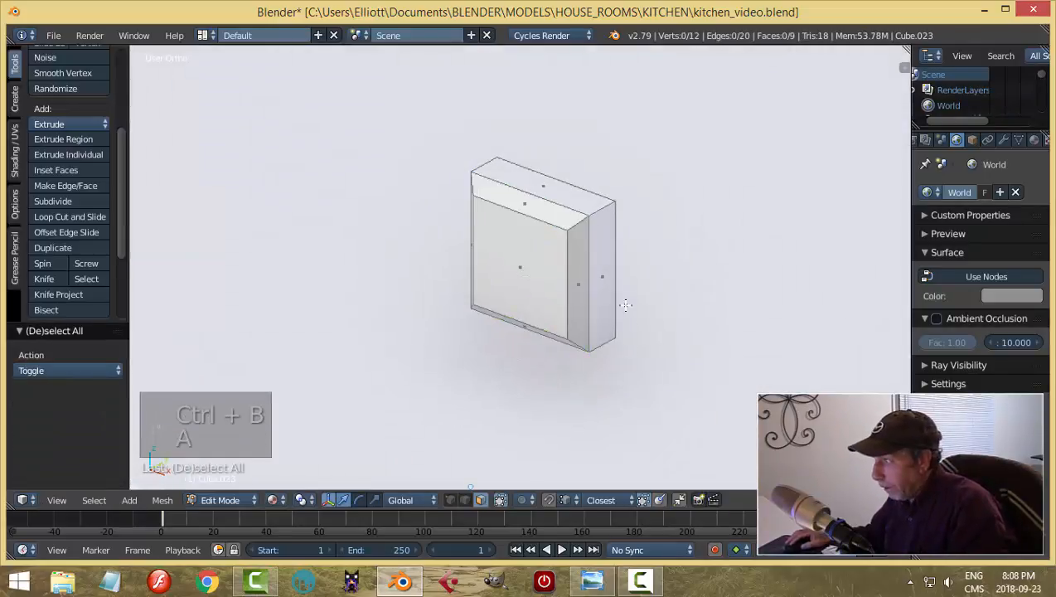
Step: Scale the entire bevelled block to about 0.361 along Y to make a thin plate
key("a")
scroll(674, 288, "down", 3)
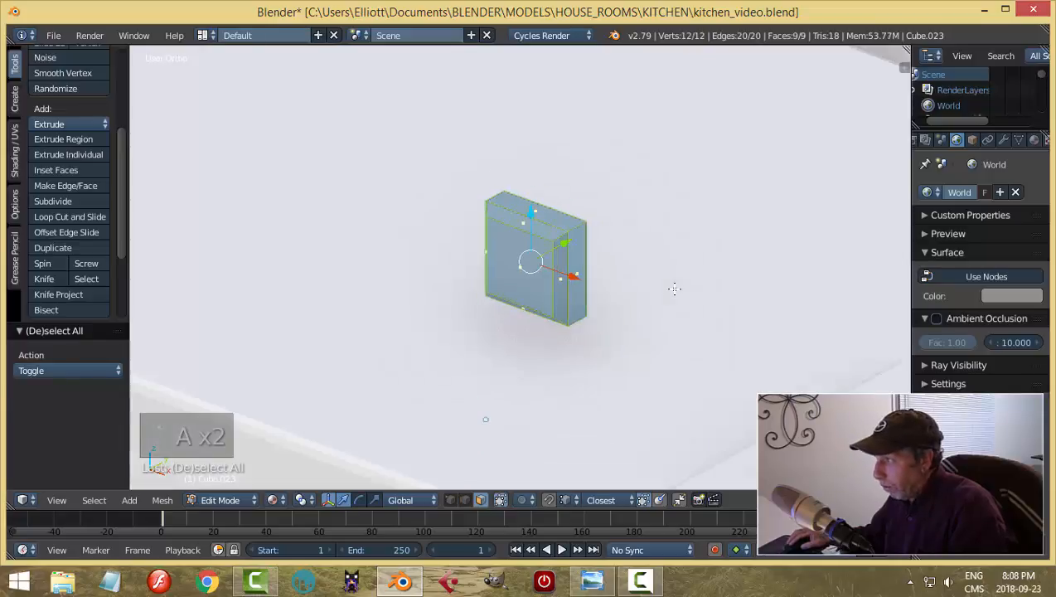
middle_click_drag(654, 287, 647, 287)
key("s")
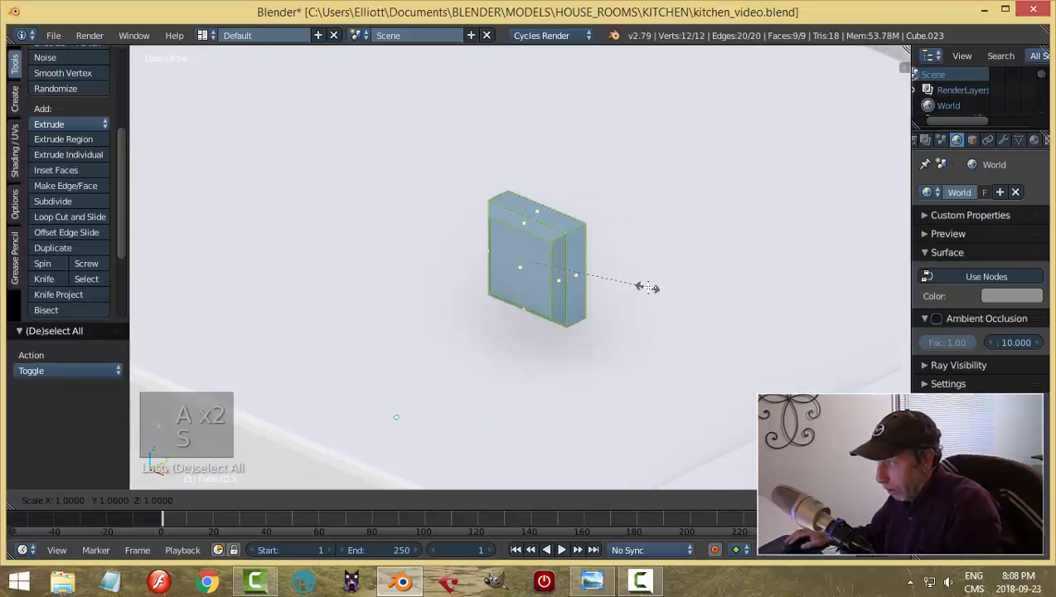
key("y")
left_click(568, 284)
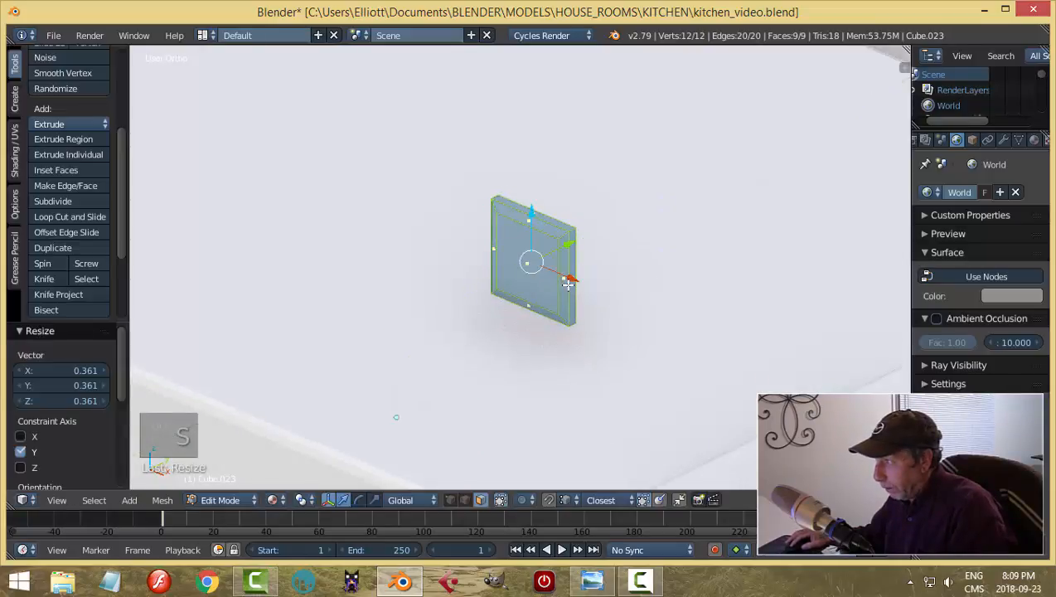
Step: Scale the thin plate's front face slightly to adjust the width of its bevelled border
key("a")
scroll(550, 274, "down", 2)
right_click(544, 266)
right_click(523, 267)
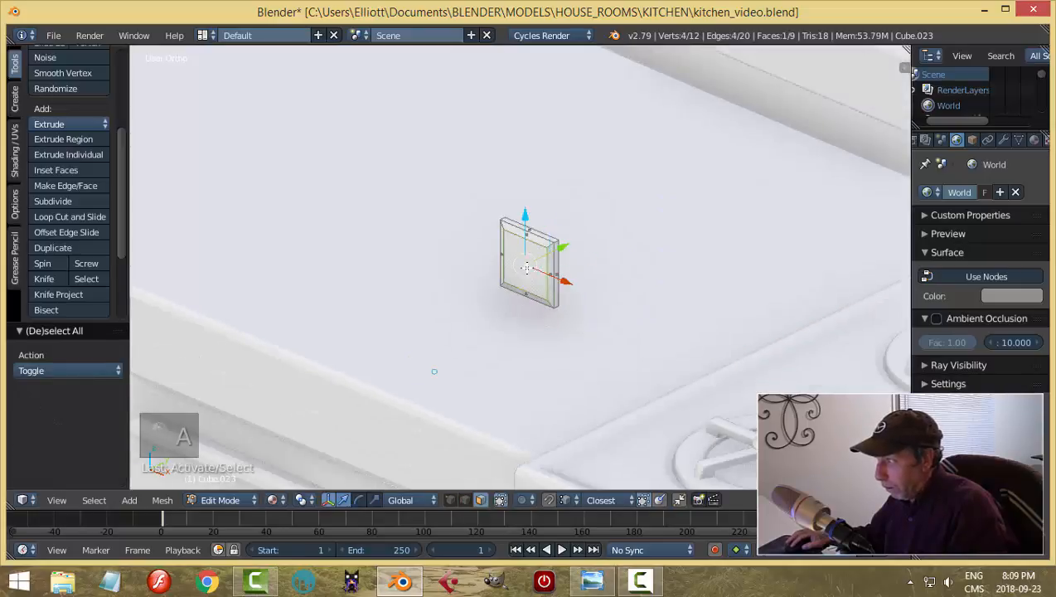
middle_click_drag(579, 279, 520, 282)
key("s")
left_click(611, 281)
key("a")
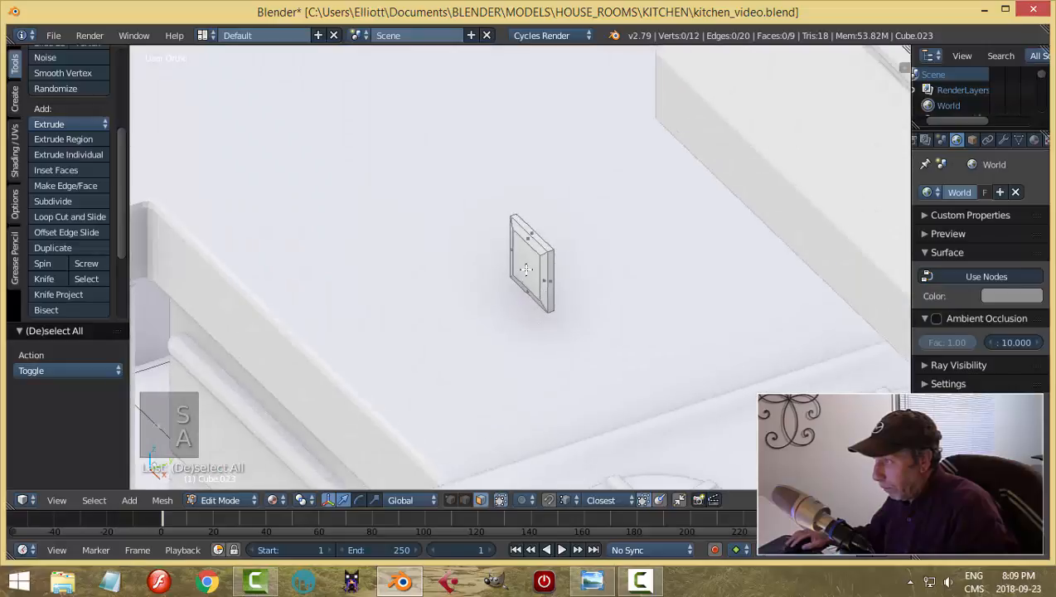
Step: Move the plate's front face about -0.009 along Y
right_click(526, 268)
left_click_drag(571, 254, 568, 255)
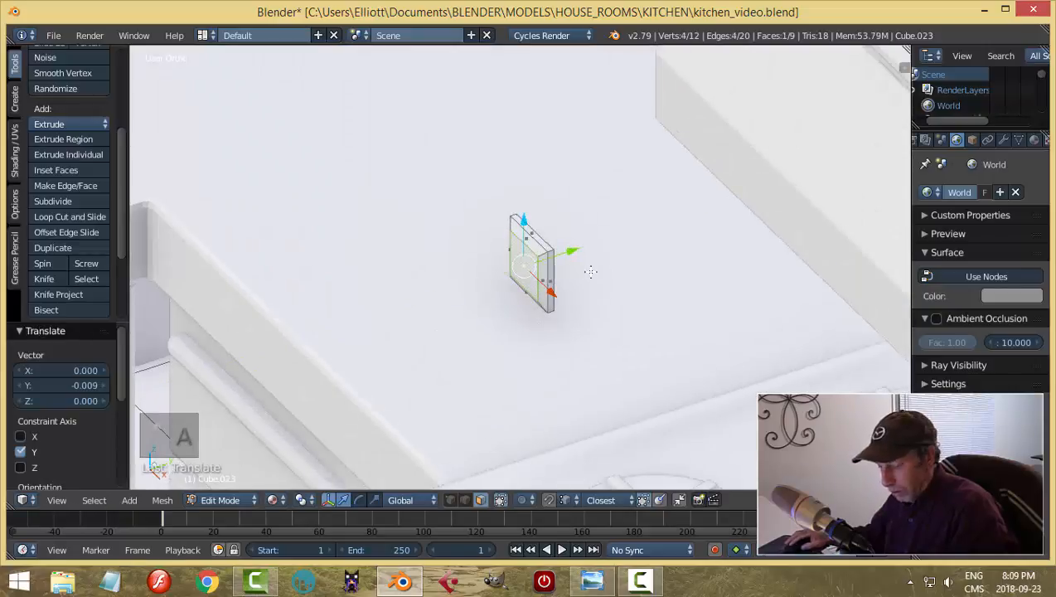
key("a")
Step: Return the plate to Object Mode and set its origin to its geometry
scroll(569, 288, "down", 4)
middle_click_drag(569, 287, 627, 259)
key("Tab")
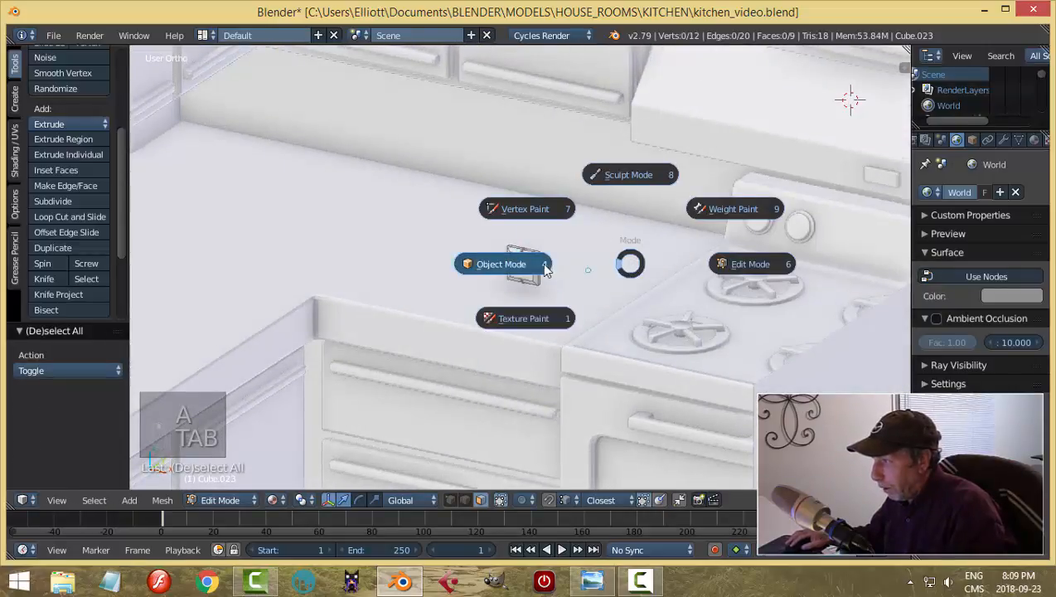
left_click(461, 290)
left_click(54, 86)
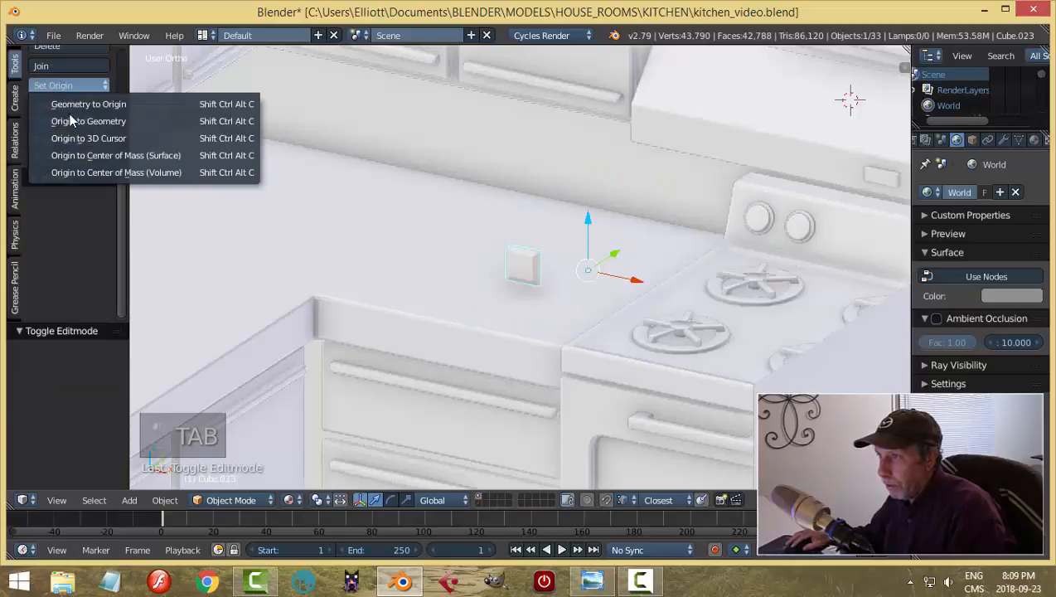
left_click(63, 117)
Step: Add an Array modifier to the small bevelled plate
middle_click_drag(251, 188, 366, 205)
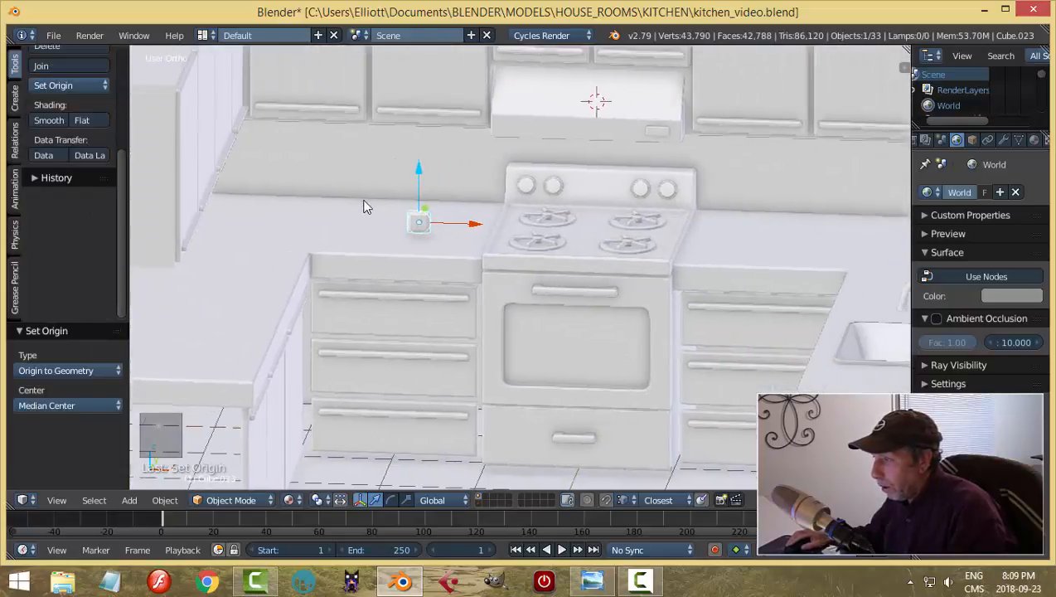
left_click(1003, 141)
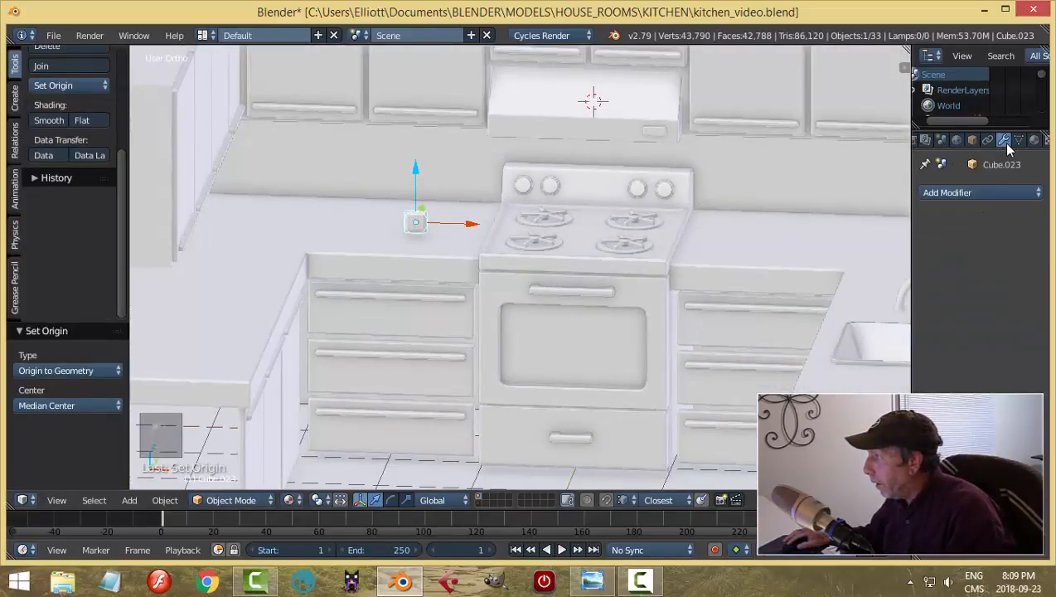
left_click(950, 193)
left_click(751, 230)
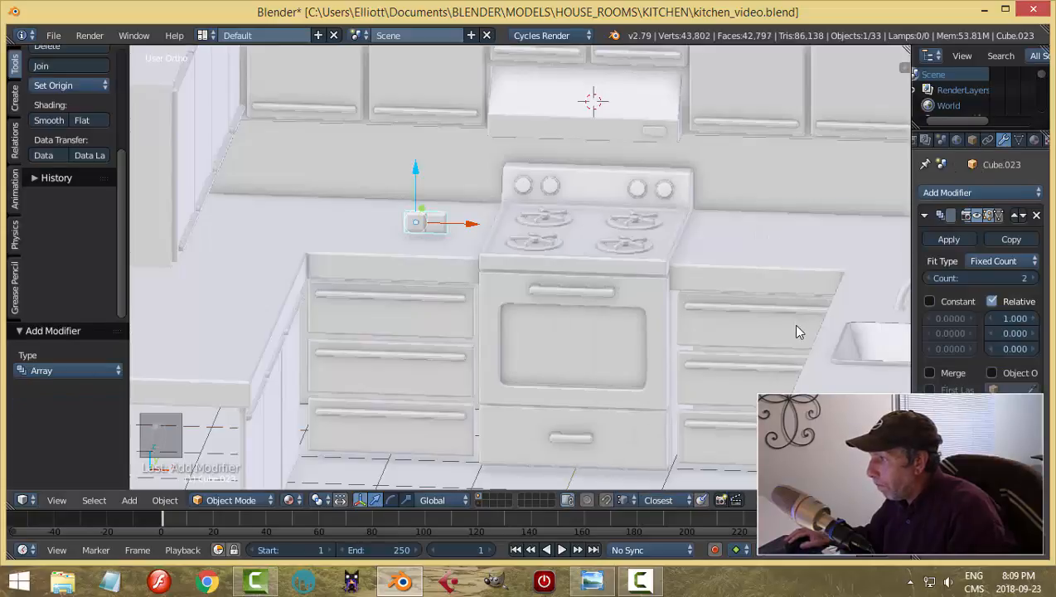
Step: Set the array's relative X offset to 1.040 to leave a narrow gap between the tiles
left_click(1014, 319)
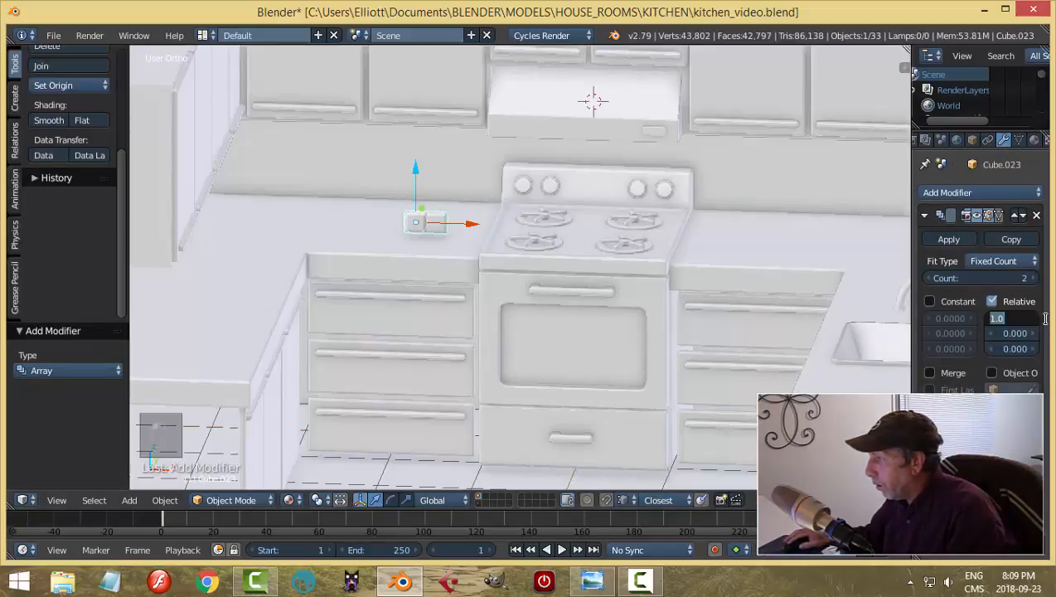
type("1.0")
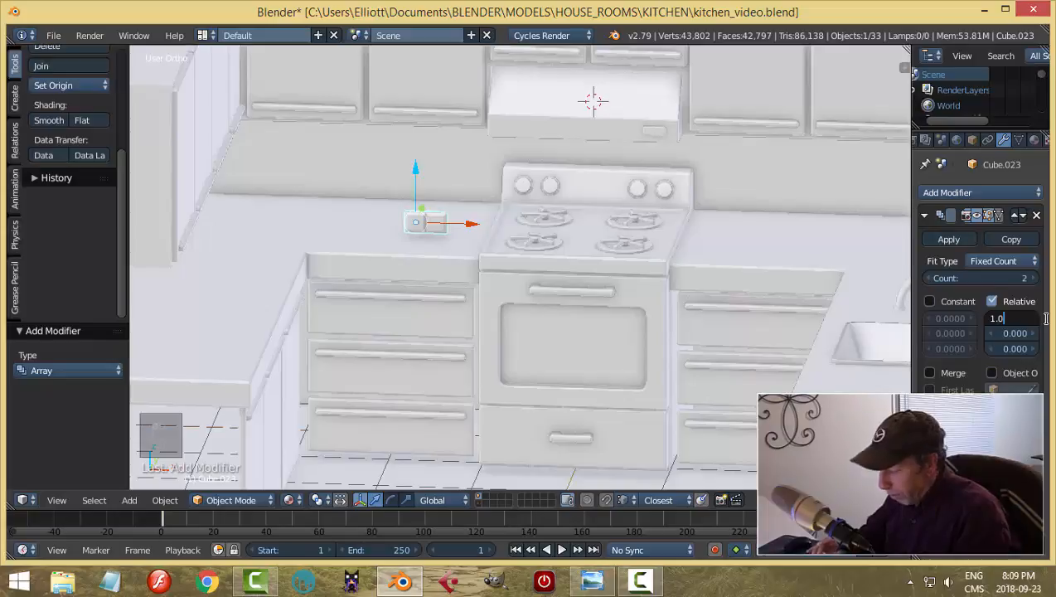
type("2")
key("Return")
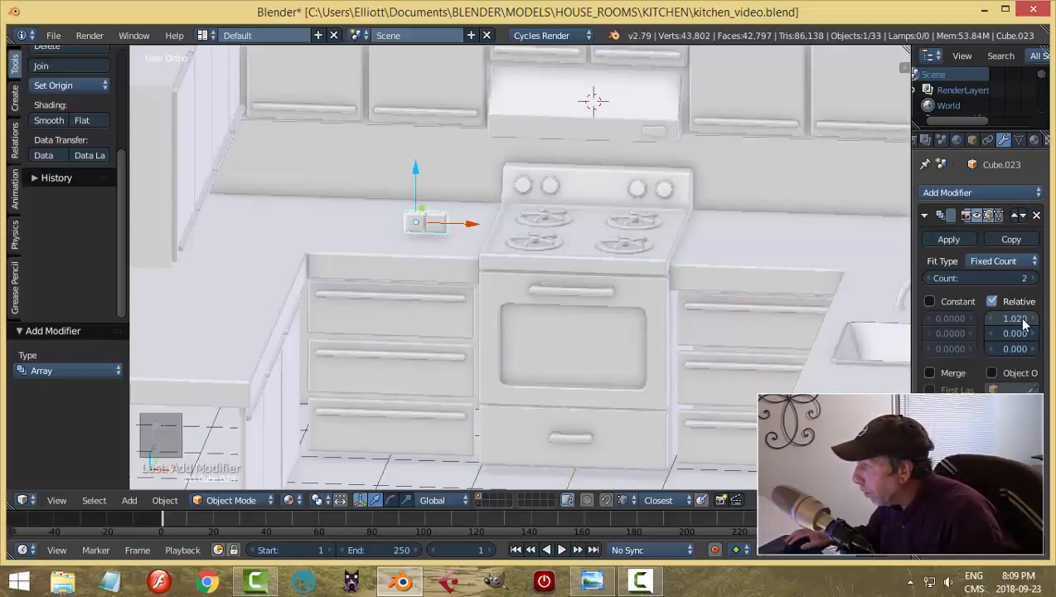
left_click(1028, 318)
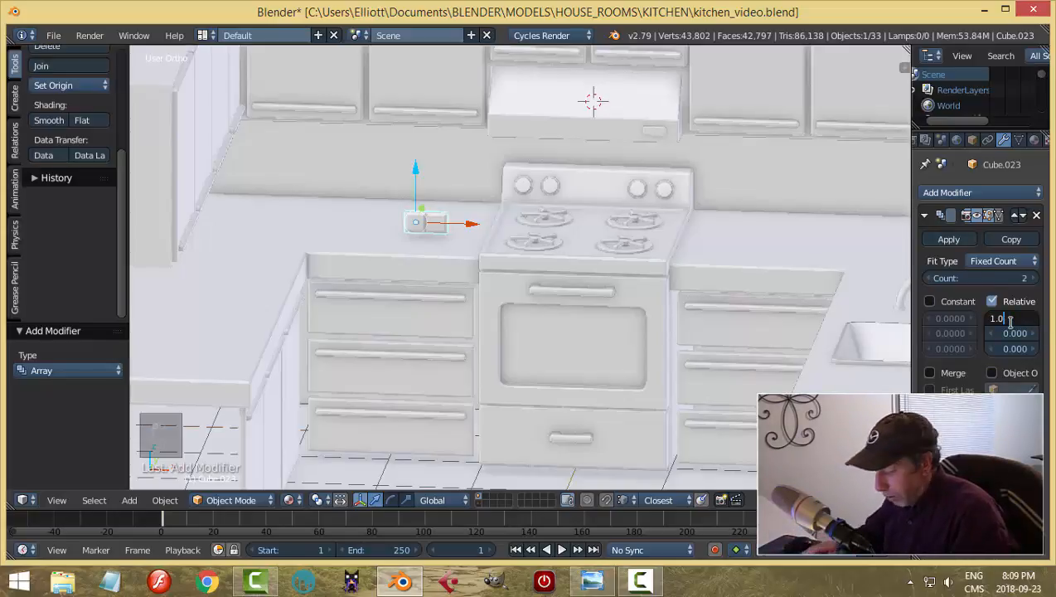
key("Return")
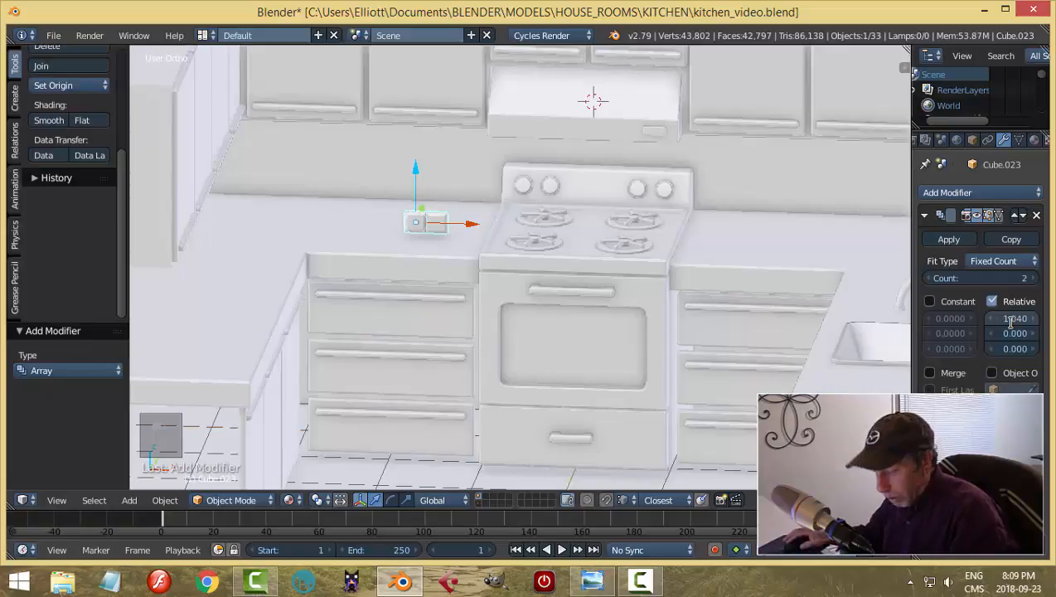
key("a")
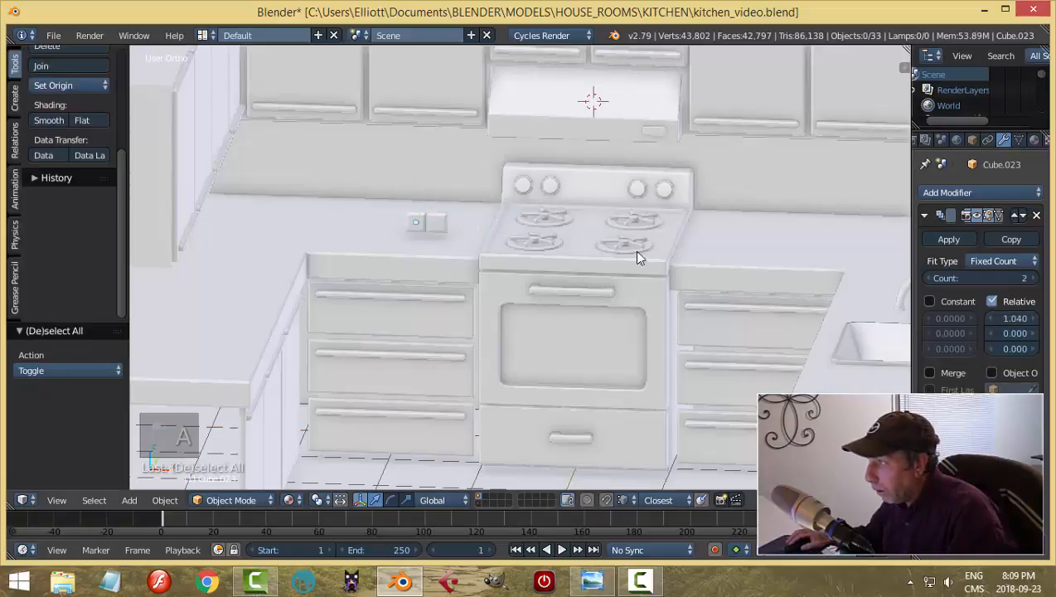
Step: Increase the array count to 6 tiles
left_click(1030, 279)
left_click(1030, 278)
left_click(1030, 278)
left_click(1030, 278)
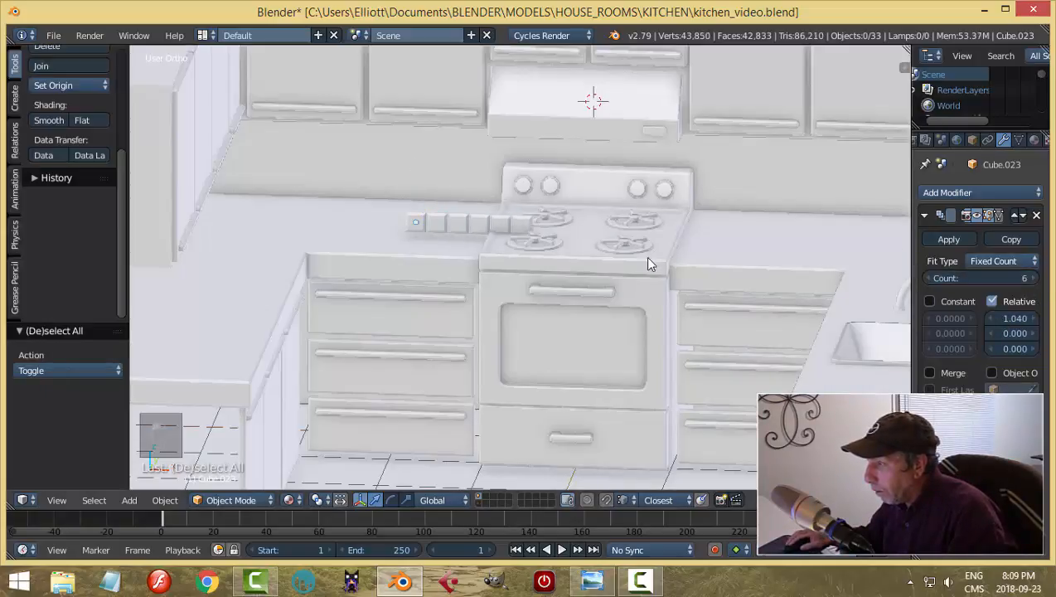
Step: Move the tile row about -0.766 along X, clear of the stove
middle_click_drag(644, 256, 684, 217)
right_click(534, 217)
scroll(571, 262, "down", 3)
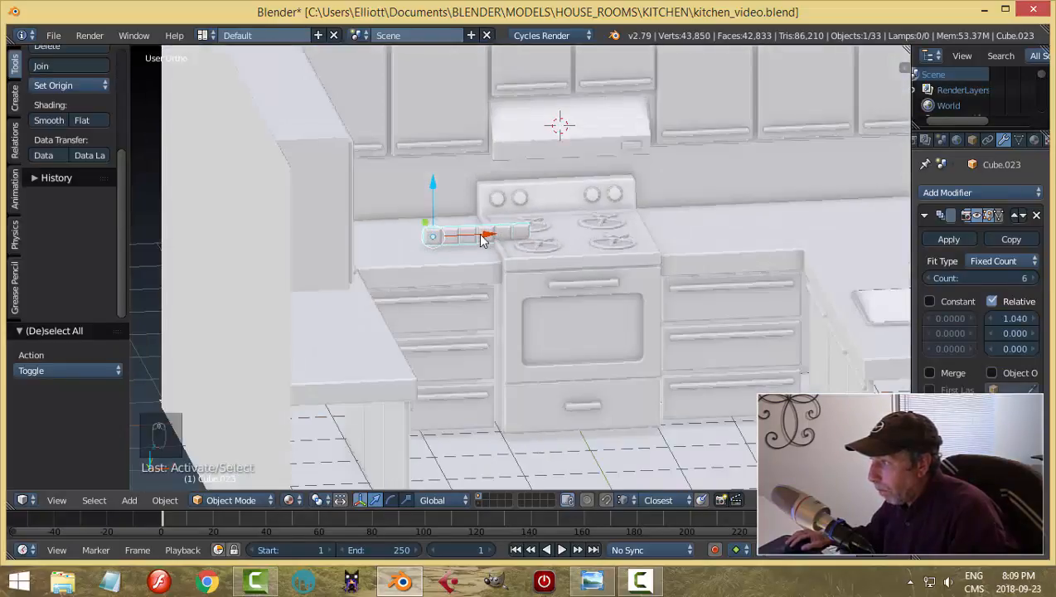
left_click_drag(483, 237, 419, 239)
Step: Move the tile row about 1.308 along Y to the back wall, and nudge it slightly further into the wall
middle_click_drag(537, 247, 475, 242)
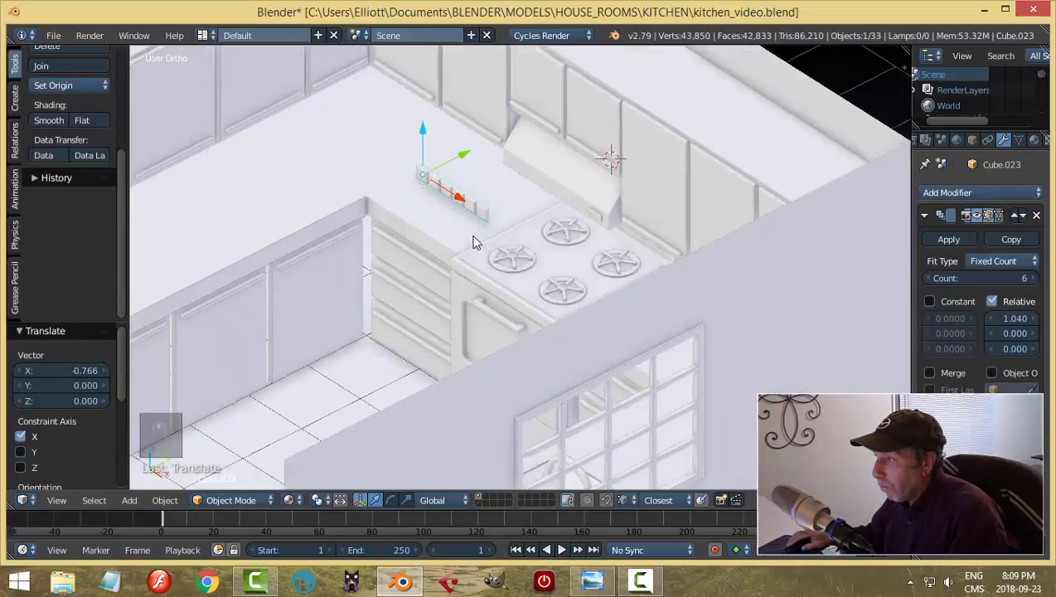
mouse_move(469, 167)
middle_mouse_down()
mouse_move(483, 160)
mouse_move(460, 160)
middle_mouse_up()
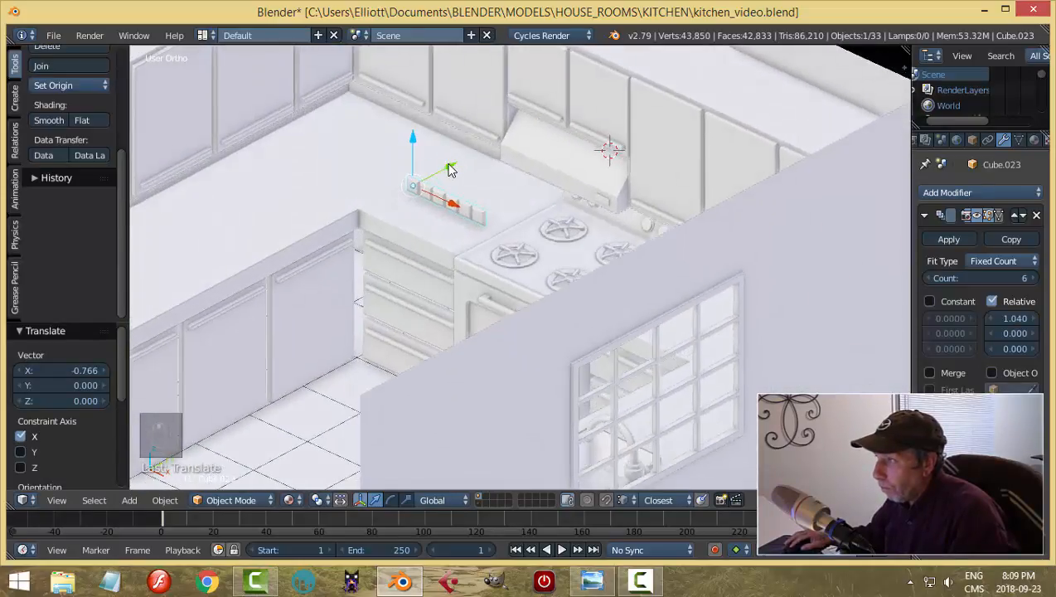
left_click_drag(447, 170, 513, 119)
middle_click_drag(493, 197, 537, 193)
key("KP_Decimal")
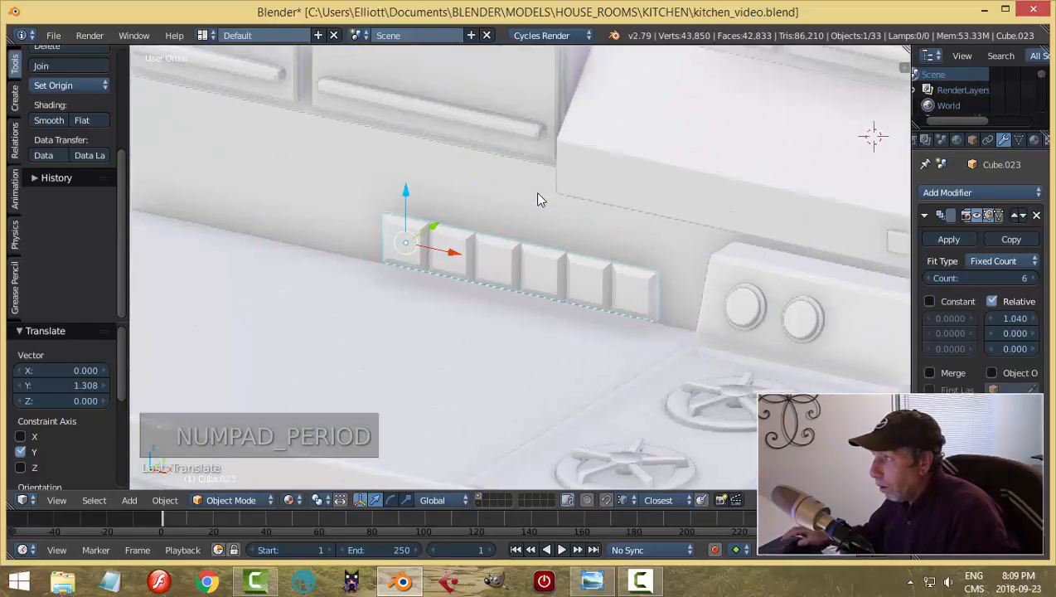
left_click_drag(434, 225, 457, 220)
key("a")
Step: Scale the tile row to about 0.38 along Y to thin the tiles against the wall
middle_click_drag(531, 234, 562, 268)
right_click(571, 266)
key("s")
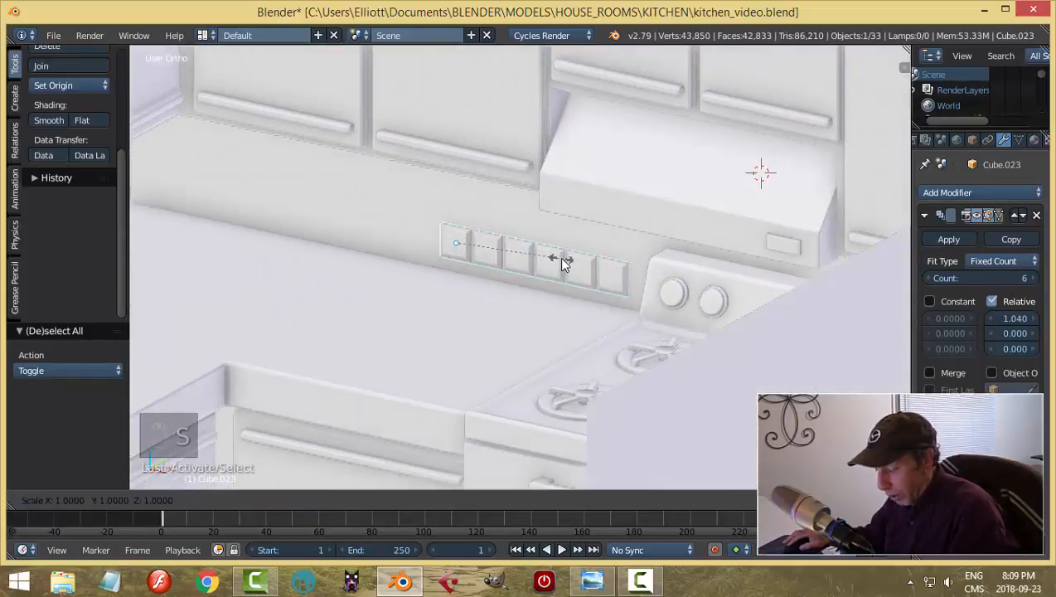
key("y")
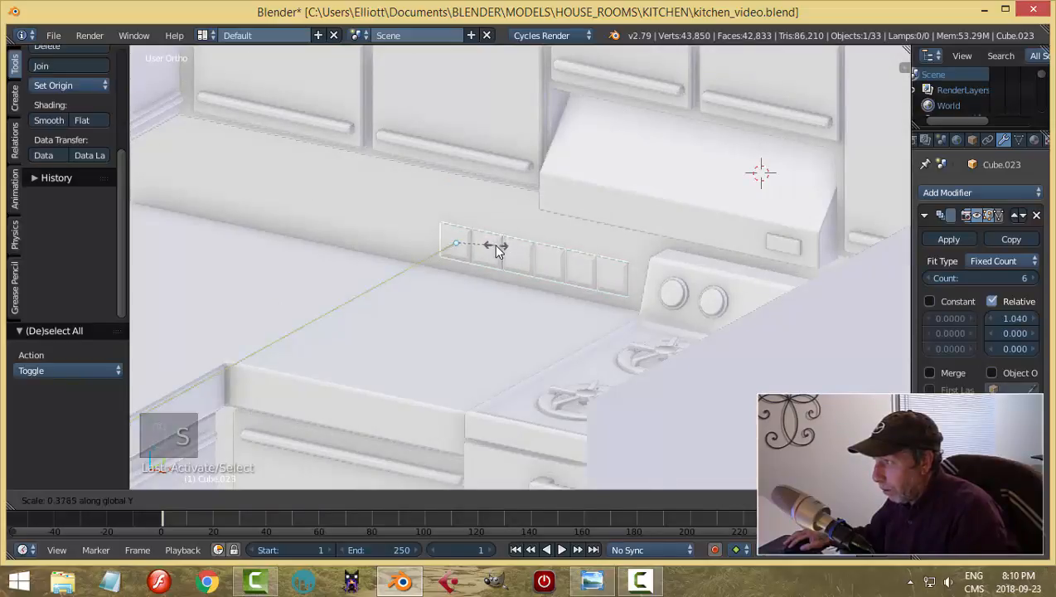
left_click(494, 249)
key("a")
middle_click_drag(549, 247, 555, 260)
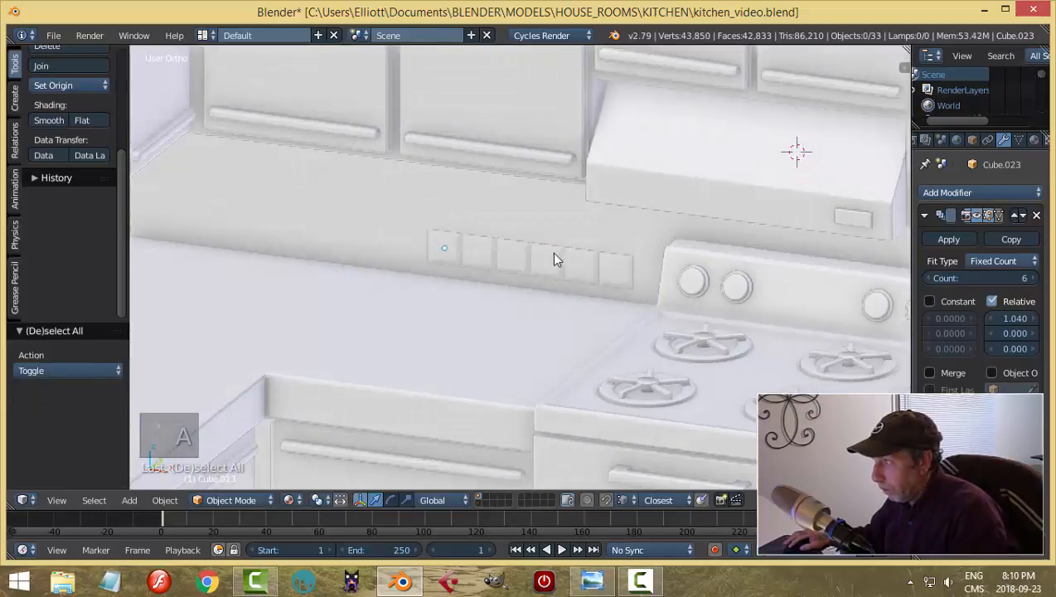
Step: Apply the scale of the tile row
right_click(555, 259)
key("ctrl+a")
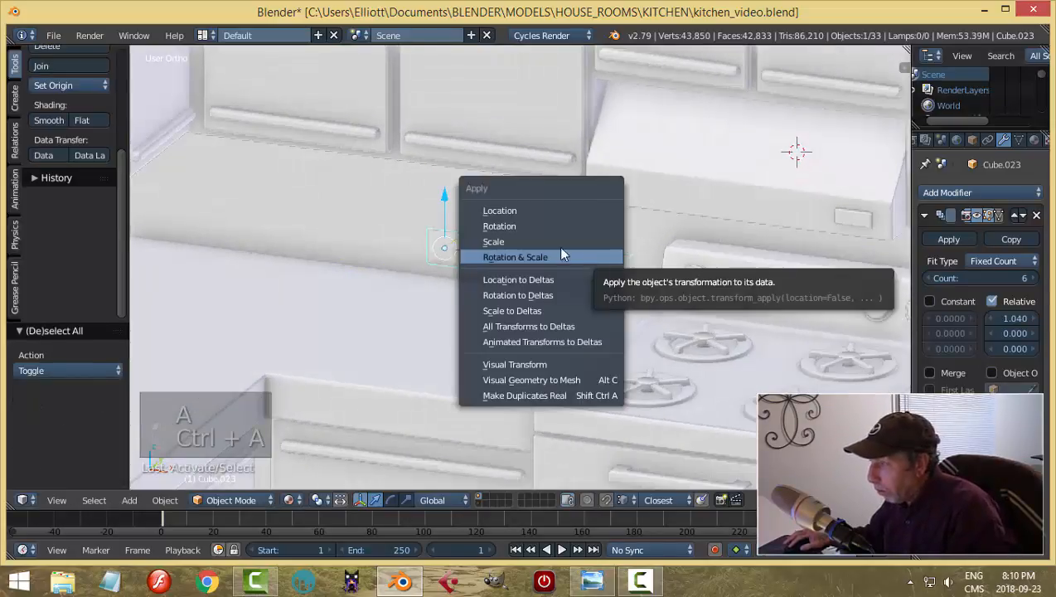
left_click(557, 242)
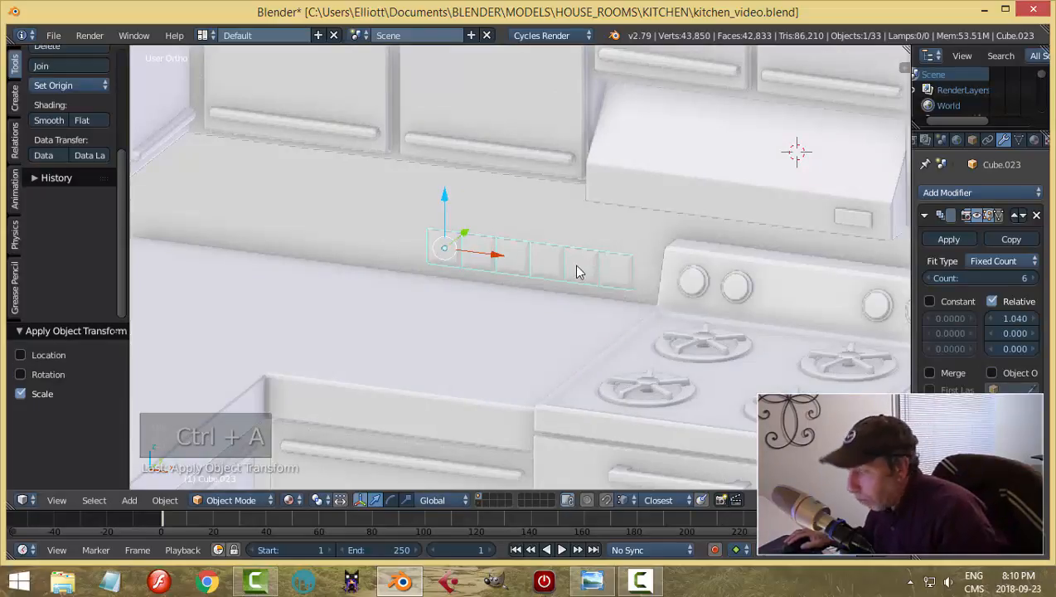
key("a")
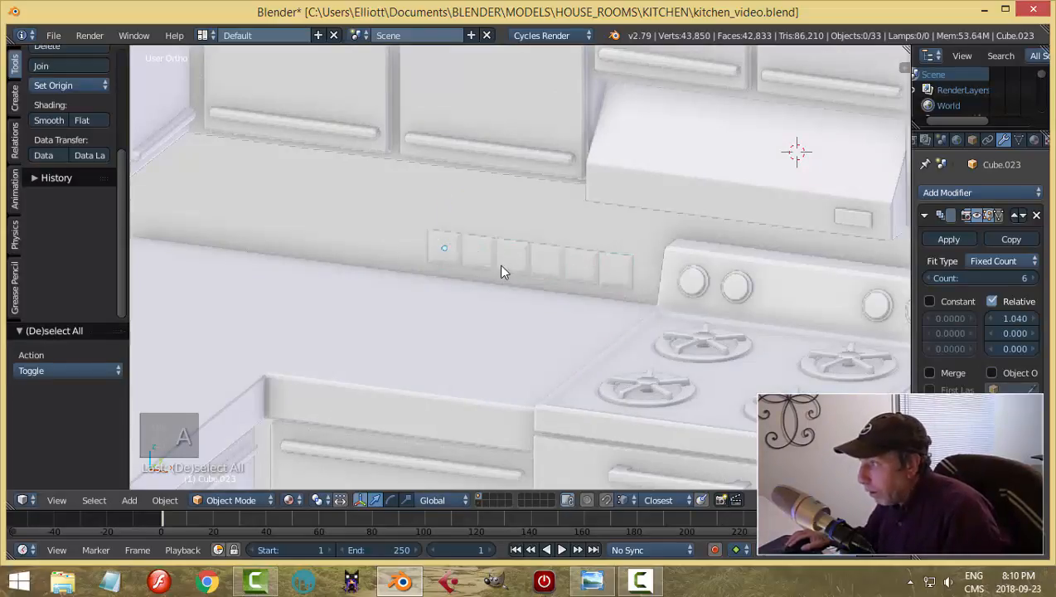
Step: Raise the tile row about 0.911 along Z to just below the upper cabinets
middle_click_drag(555, 265, 577, 243)
right_click(554, 266)
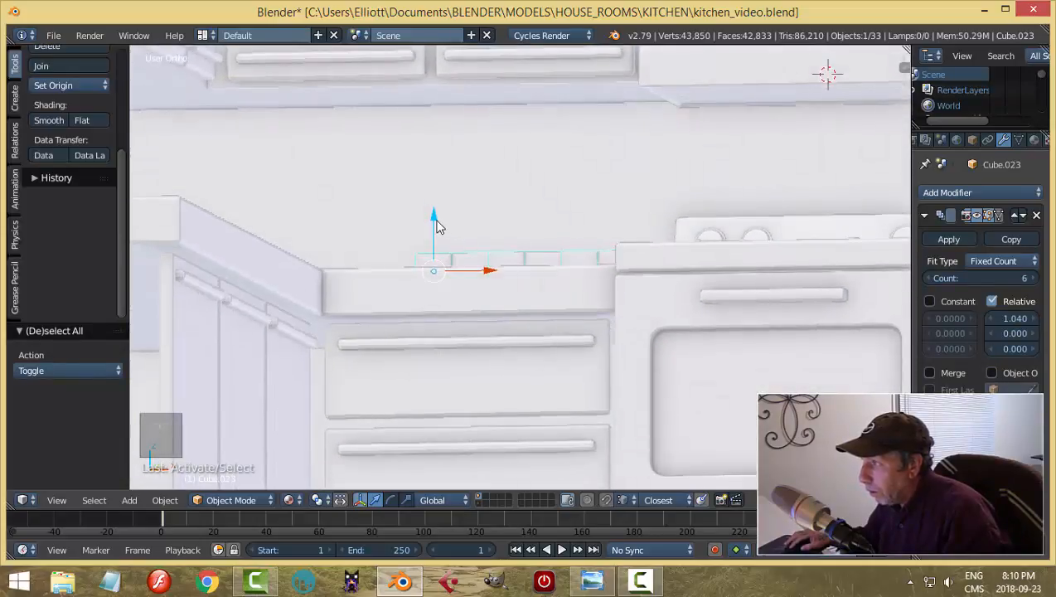
left_click_drag(437, 225, 445, 73)
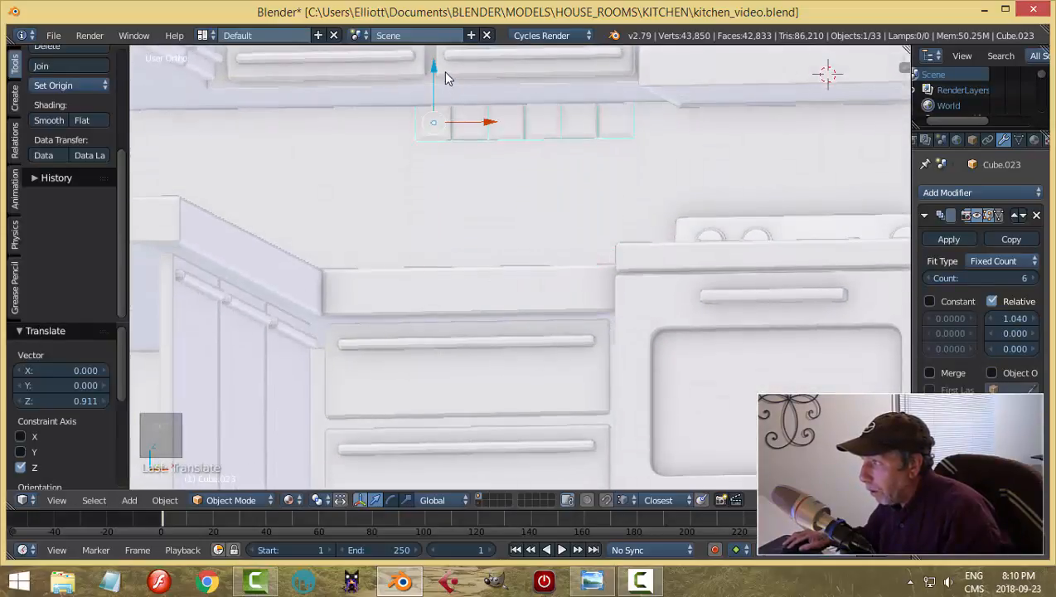
Step: Move the tile row about -2.366 along X so it starts at the corner of the back wall
scroll(497, 170, "down", 3)
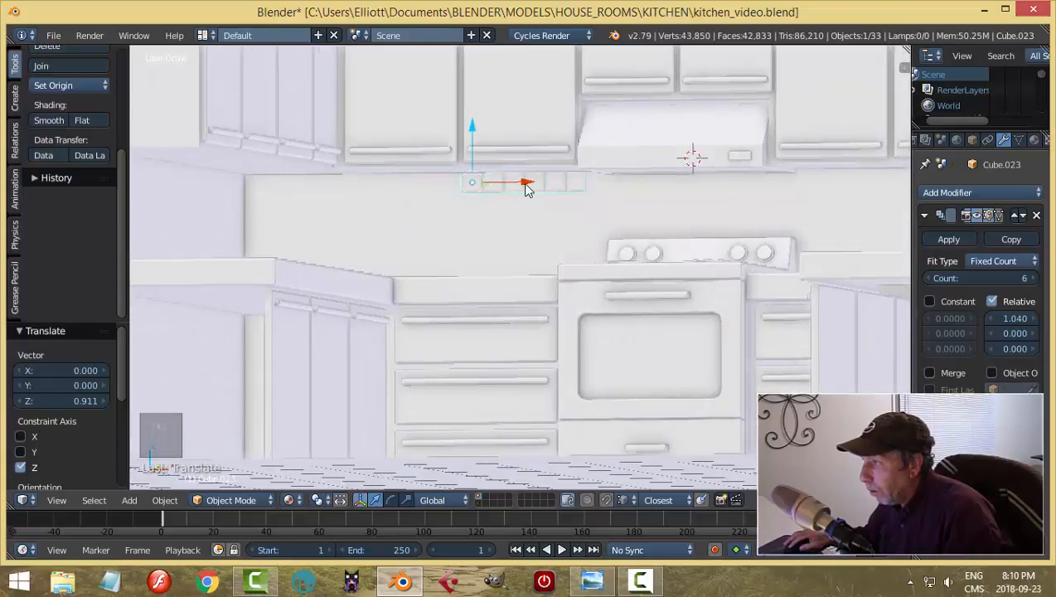
left_click_drag(528, 189, 309, 208)
scroll(414, 219, "down", 1)
Step: Set the array count to 44 so the tile row spans the whole back wall
middle_click_drag(434, 220, 414, 211)
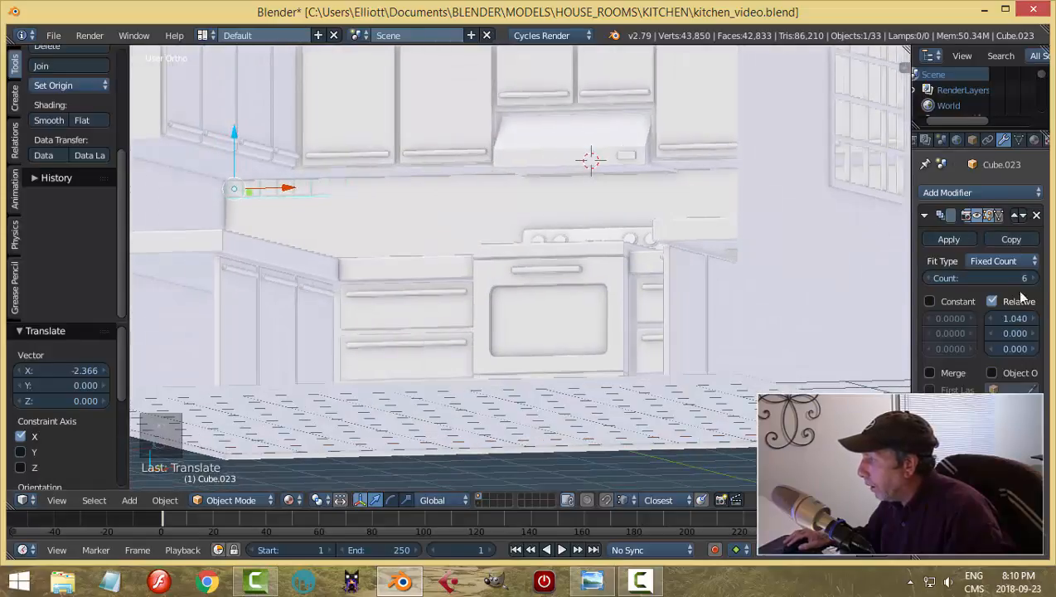
left_click_drag(950, 274, 991, 276)
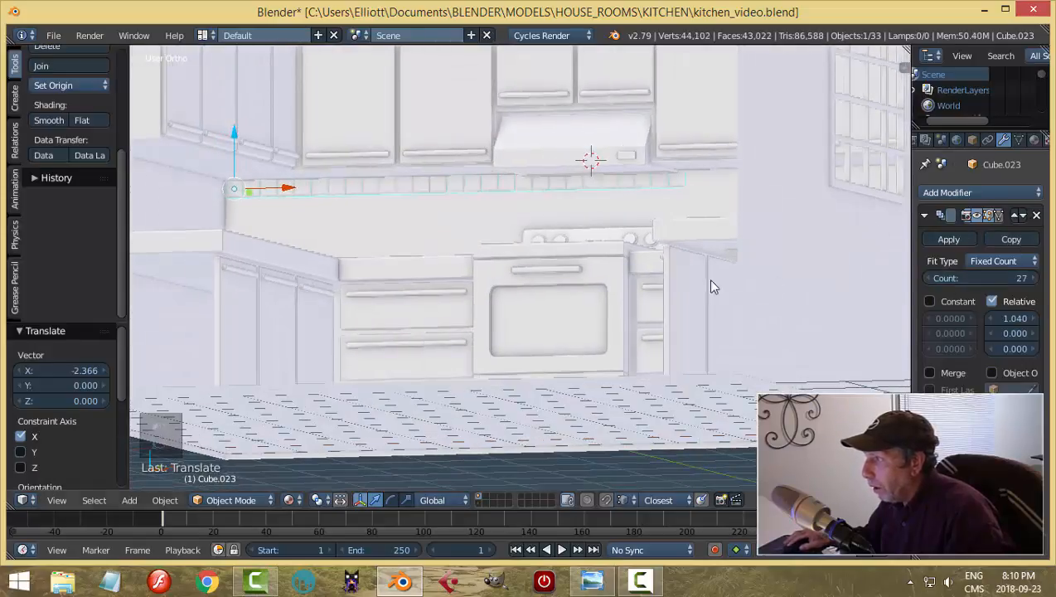
middle_click_drag(707, 277, 730, 285)
scroll(730, 284, "down", 1)
middle_click_drag(856, 277, 694, 281, "shift")
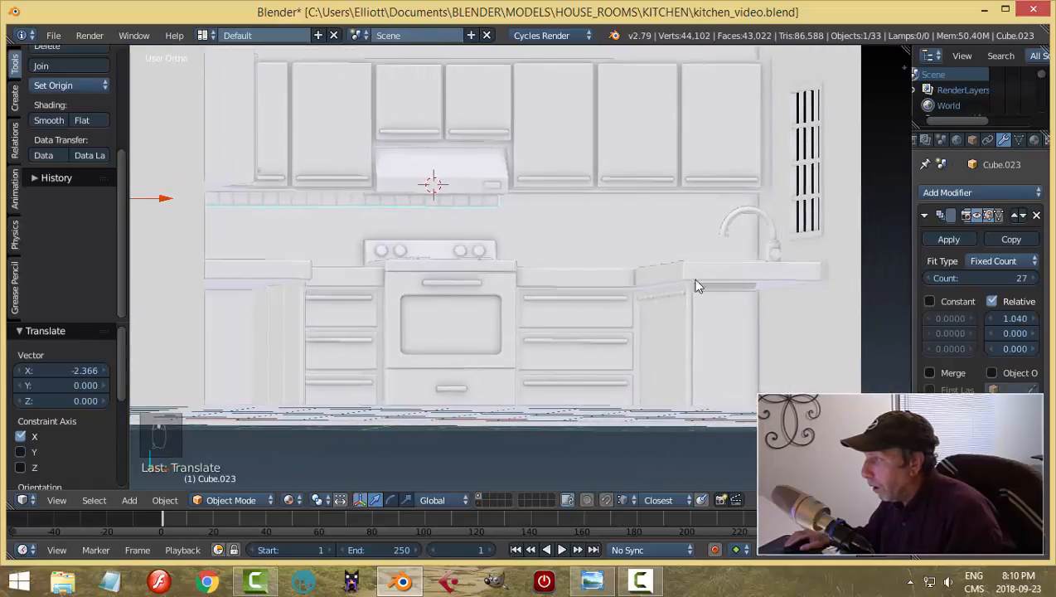
left_click_drag(1009, 280, 984, 280)
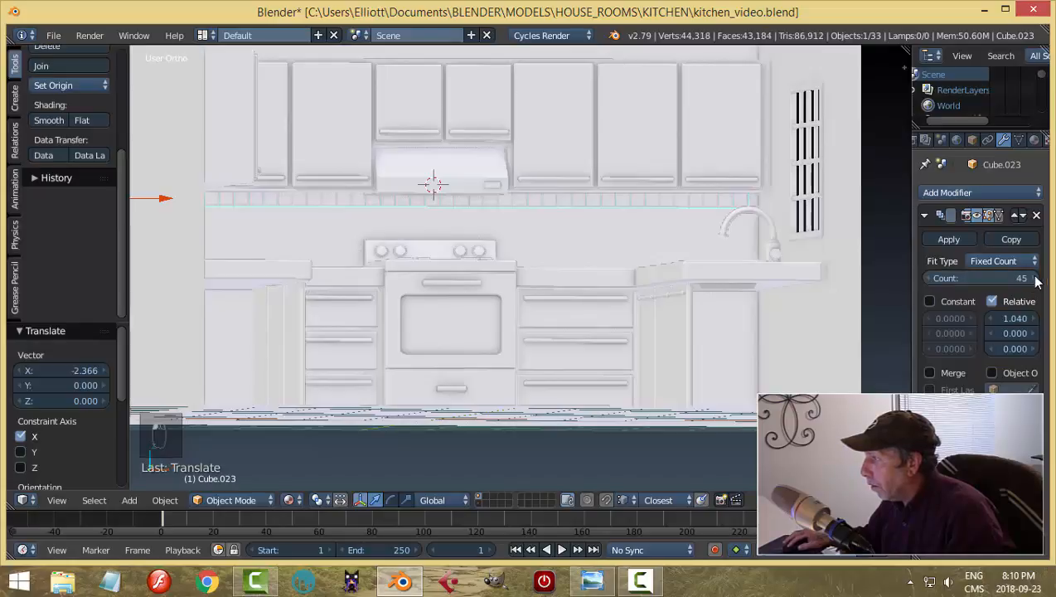
left_click(928, 278)
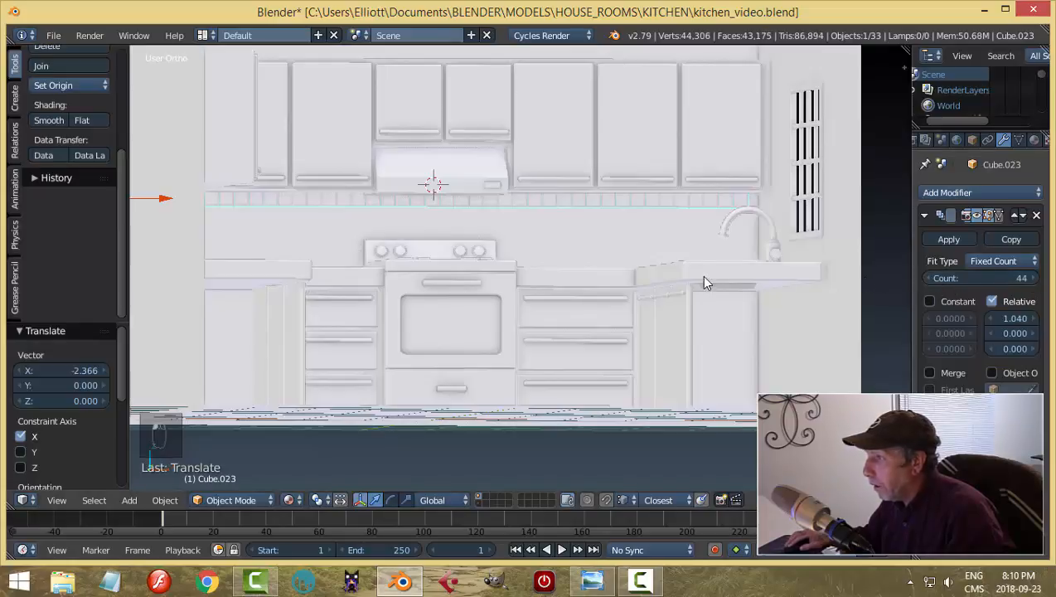
Step: Scale the entire tile mesh up by about 1.016 in Edit Mode so the row reaches the side wall
scroll(580, 263, "down", 3)
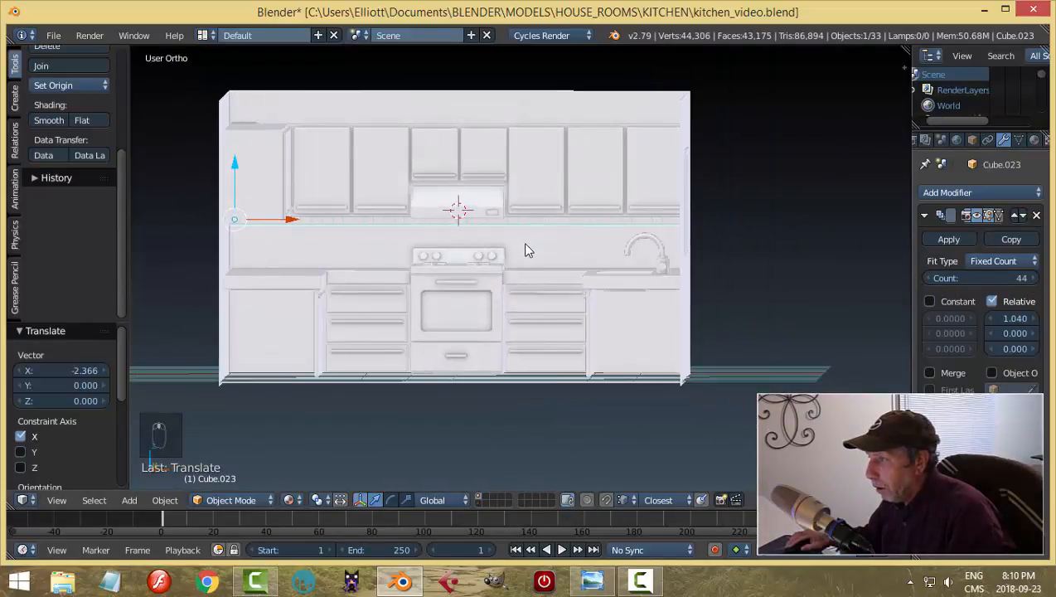
middle_click_drag(525, 243, 365, 243)
key("Tab")
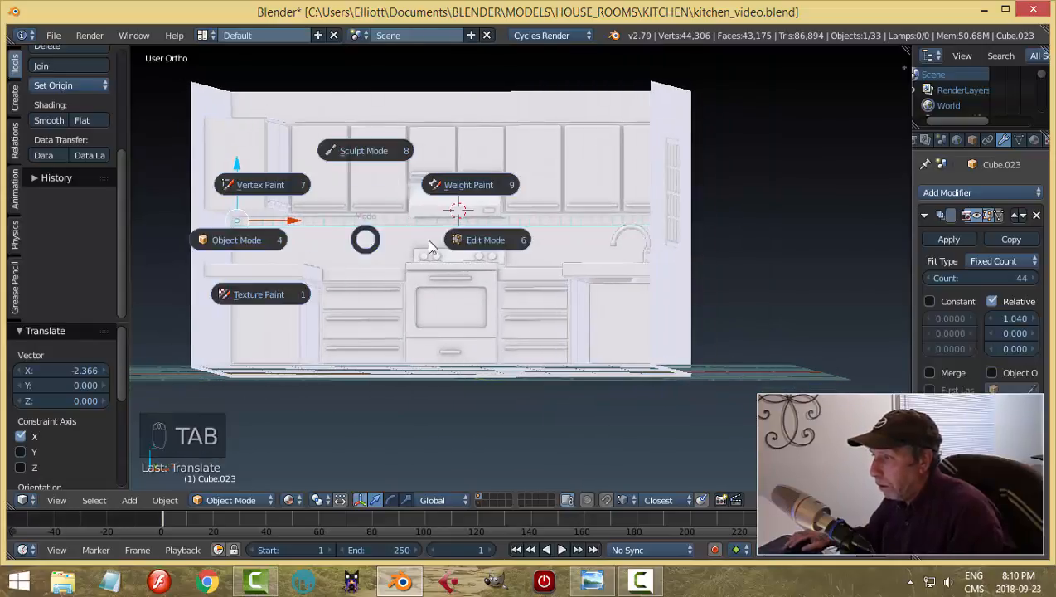
left_click(487, 242)
key("a")
key("a")
middle_click_drag(505, 251, 623, 270)
scroll(707, 255, "up", 2)
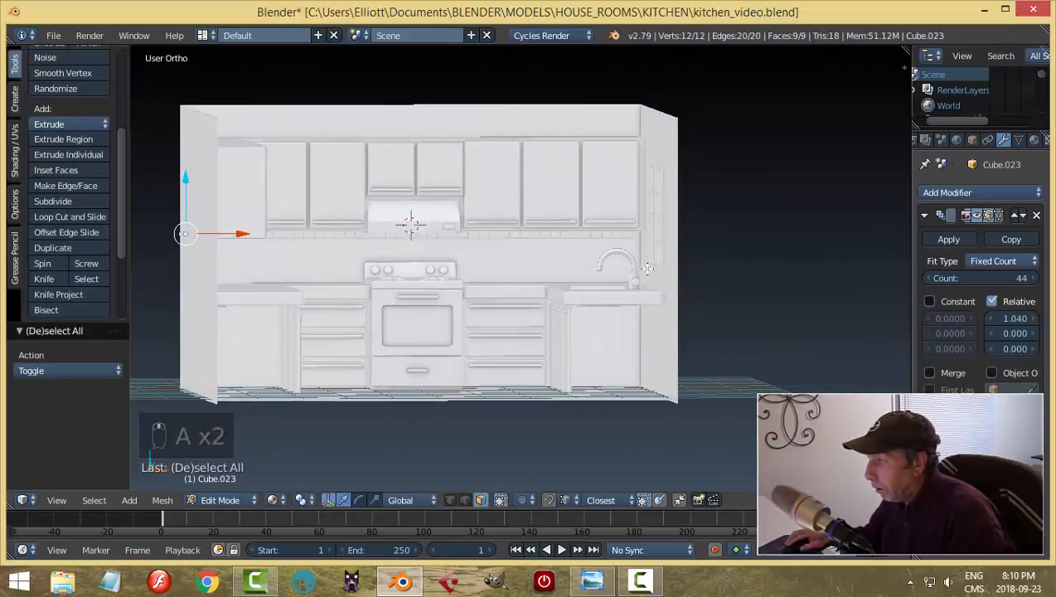
scroll(680, 263, "up", 1)
key("s")
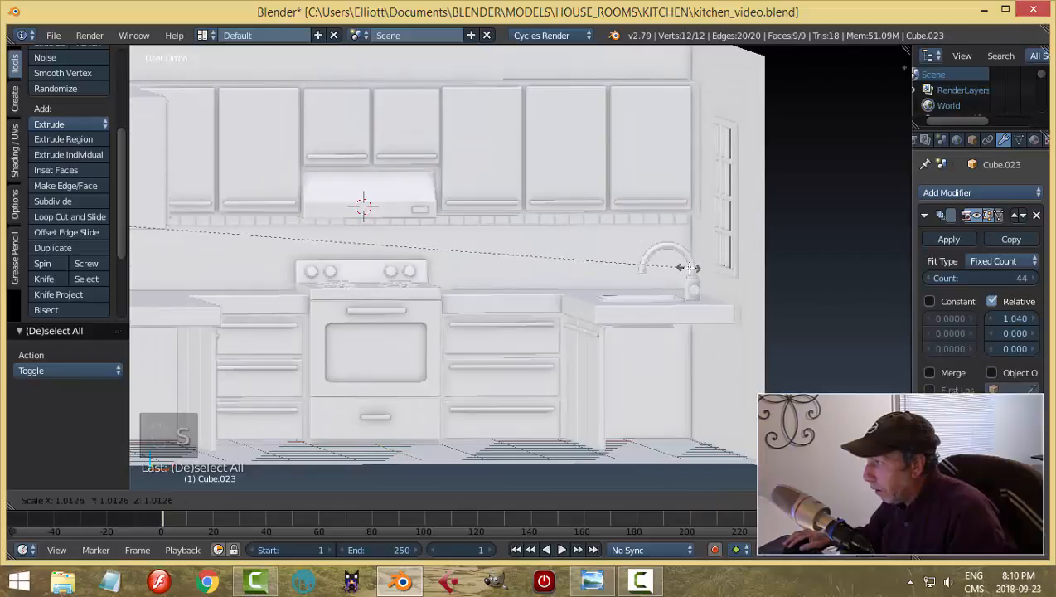
left_click(691, 268)
scroll(680, 267, "down", 2)
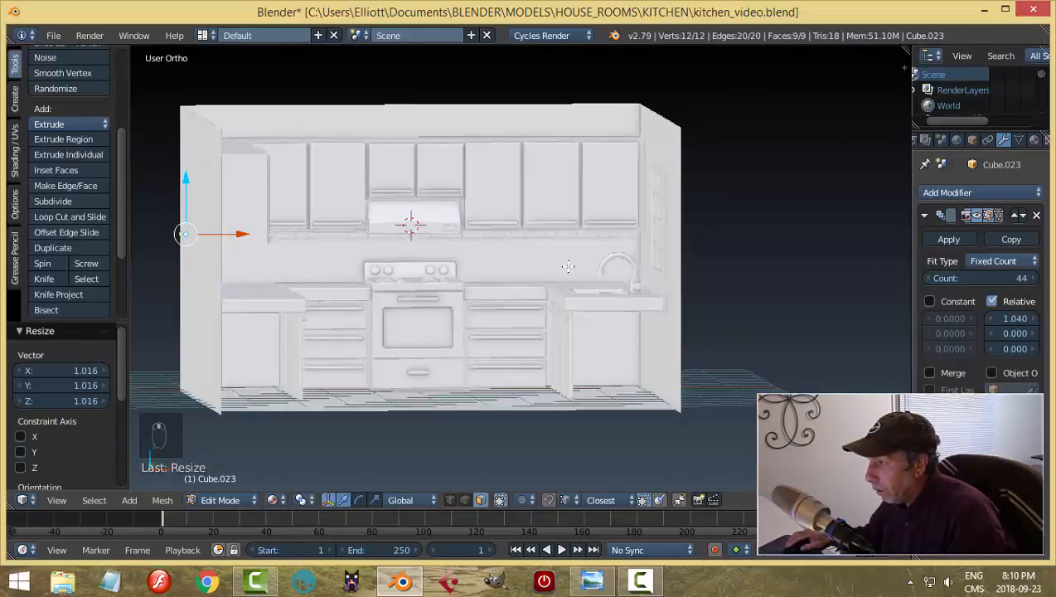
middle_click_drag(643, 262, 556, 250)
key("a")
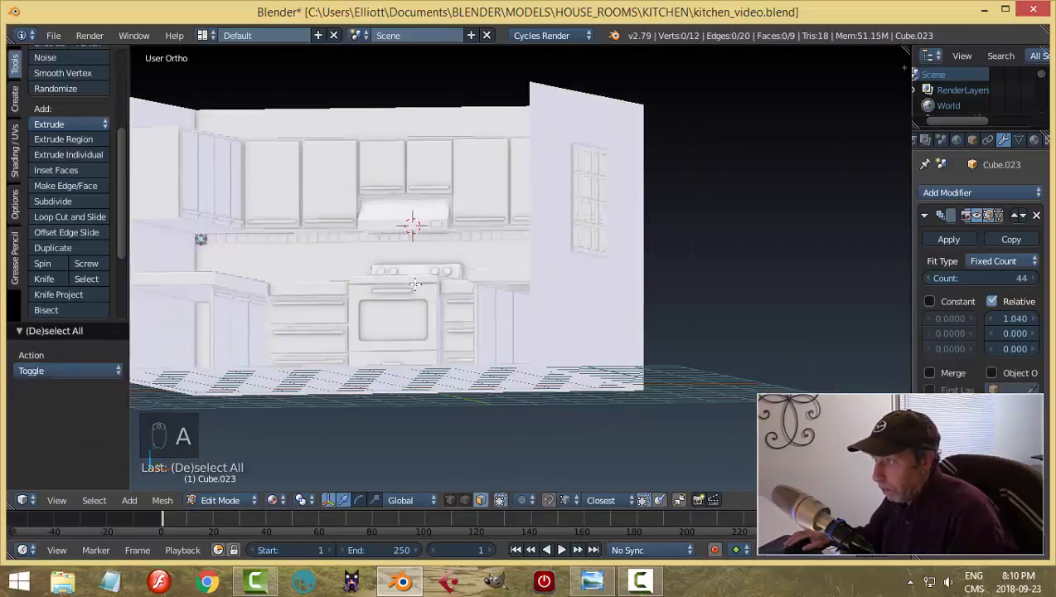
key("Tab")
scroll(322, 279, "down", 1)
mouse_move(321, 273)
middle_mouse_down()
mouse_move(328, 257)
mouse_move(325, 278)
middle_mouse_up()
scroll(331, 274, "up", 2)
middle_click_drag(396, 277, 402, 274)
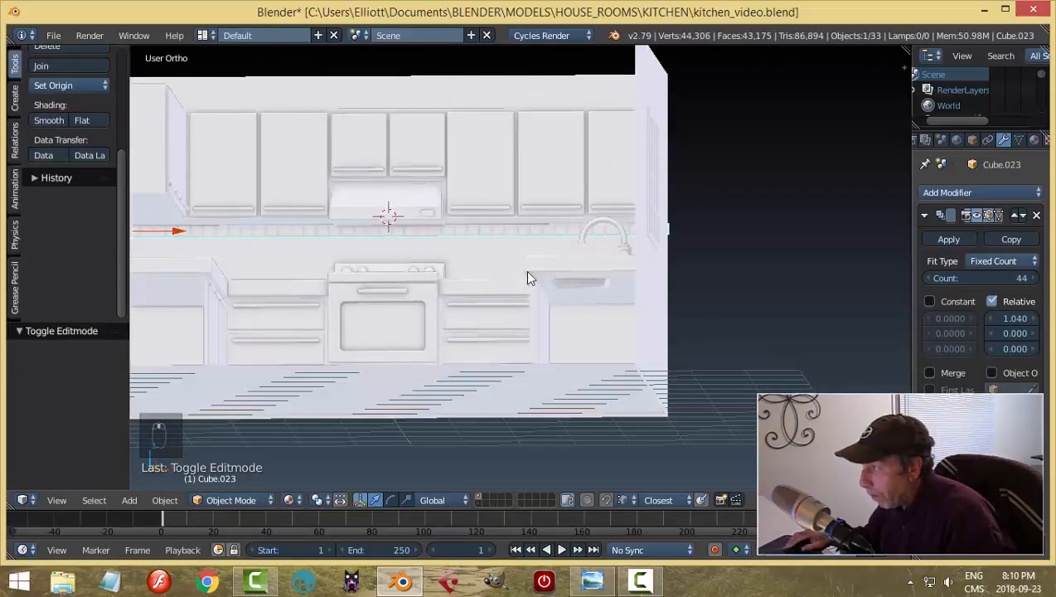
left_click(925, 215)
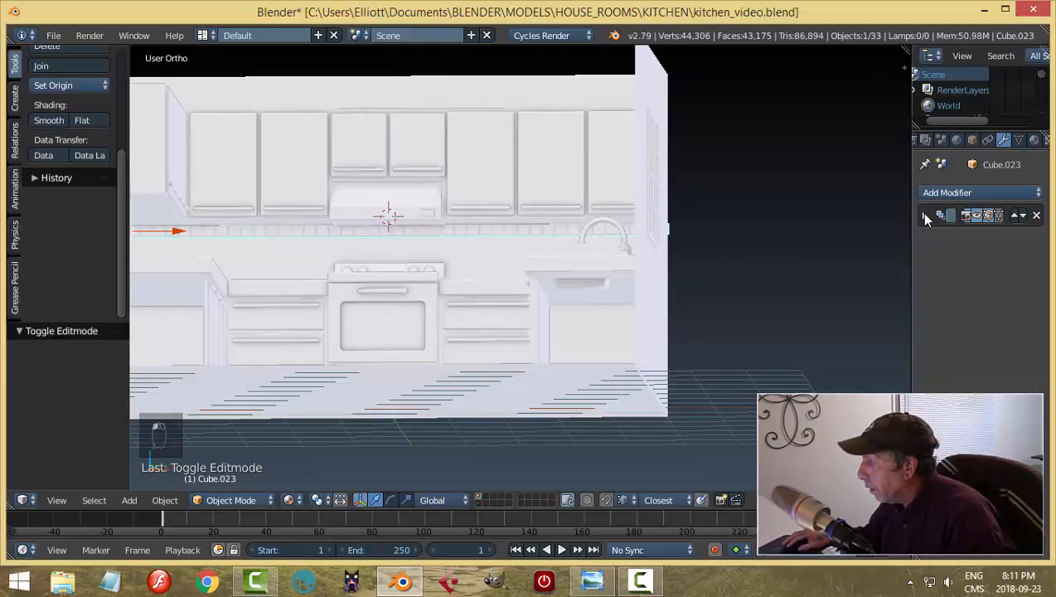
left_click(922, 193)
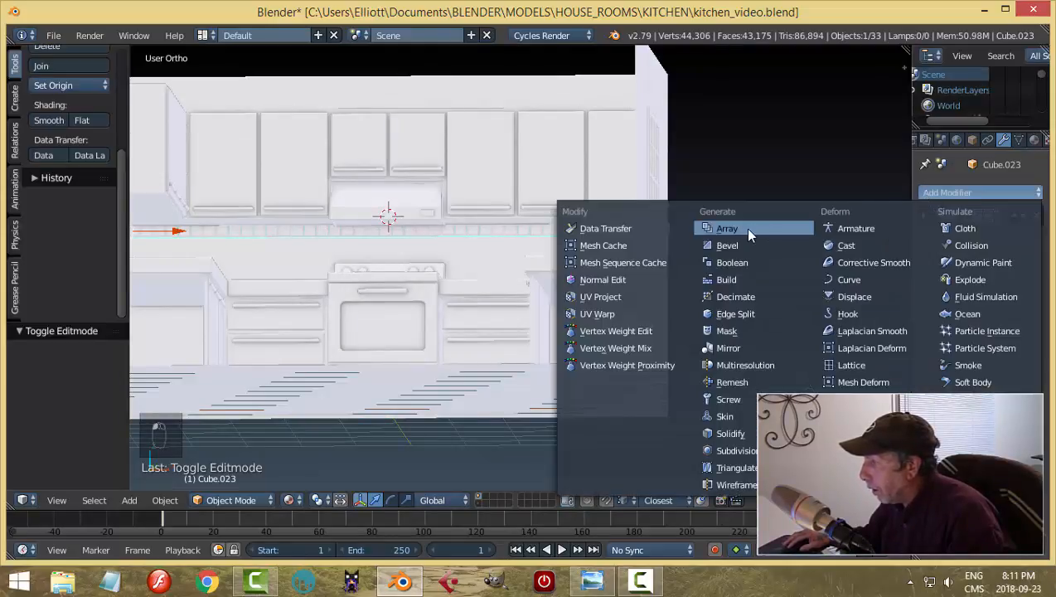
key("Escape")
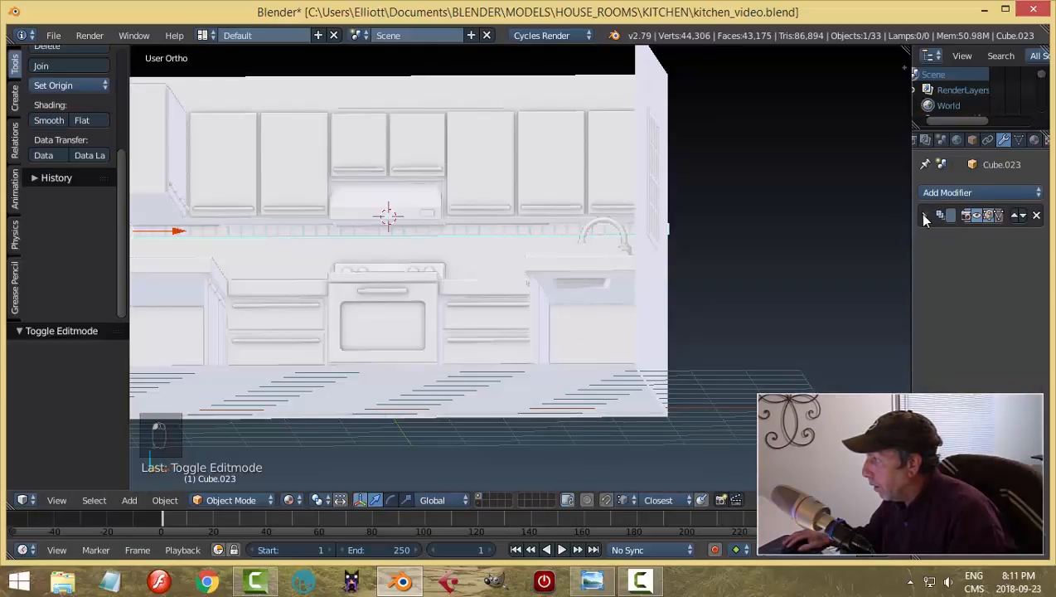
left_click(925, 217)
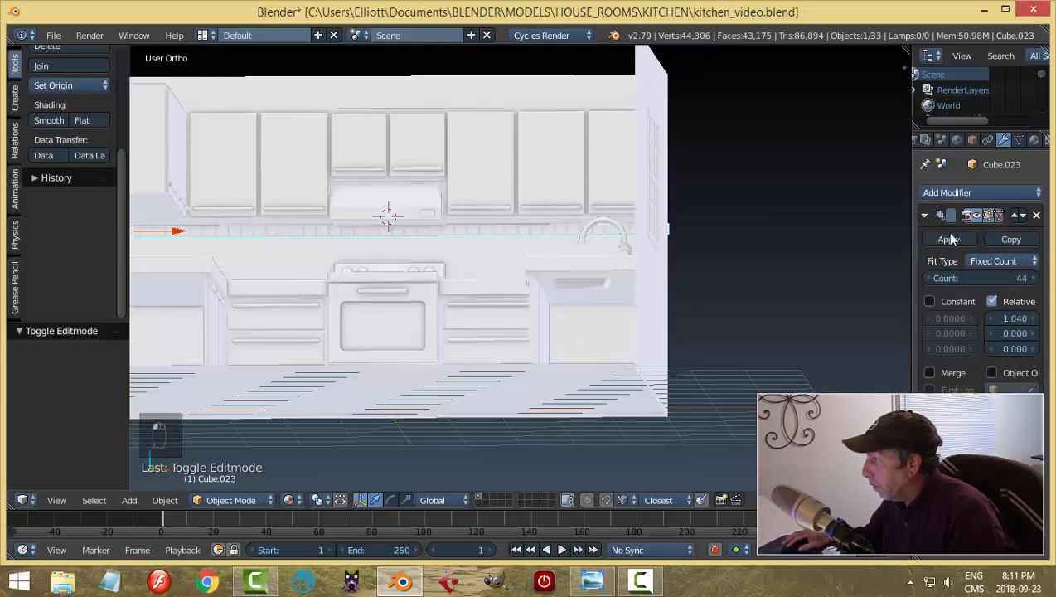
Step: Duplicate the tile row's array modifier and set the first array's relative X offset to 0
left_click(1001, 240)
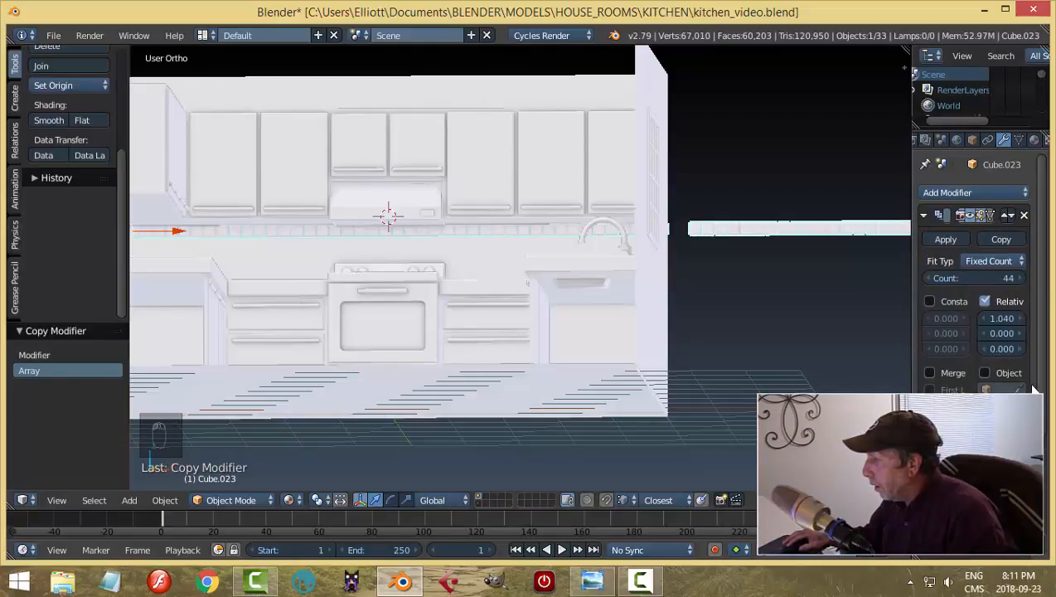
left_click(1006, 323)
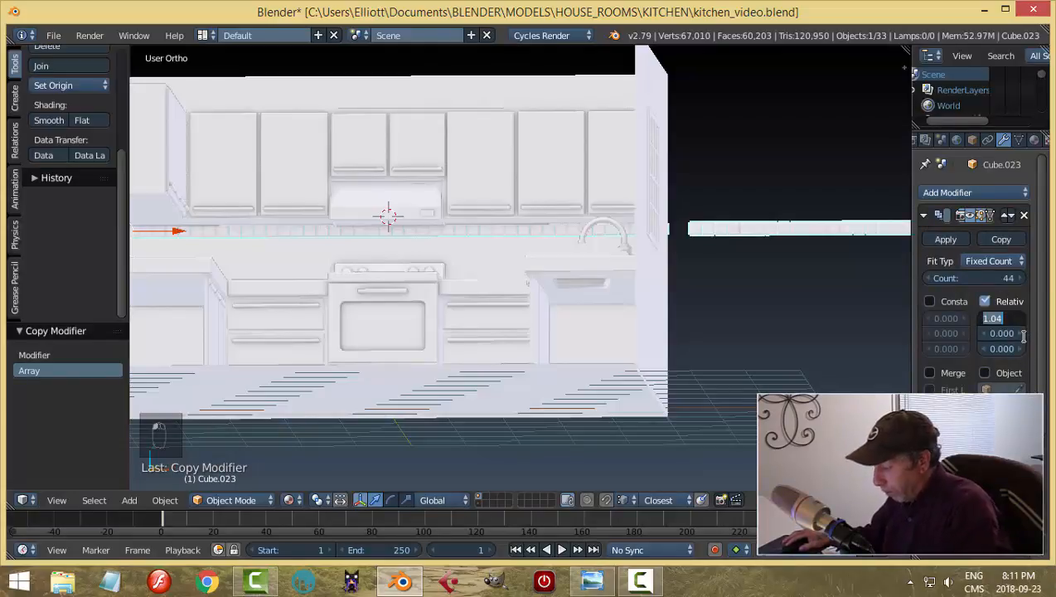
type("0")
key("Return")
Step: Try a relative Y offset of 0.8 in the first array, and reset it to 0
left_click(1001, 333)
type("-0.2")
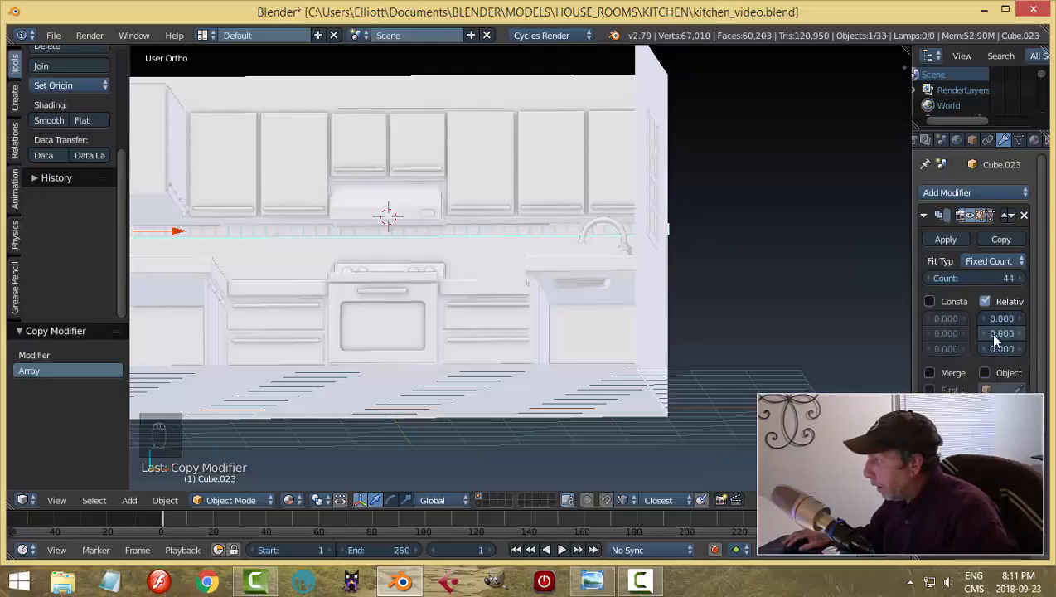
key("Return")
left_click_drag(1001, 333, 1003, 333)
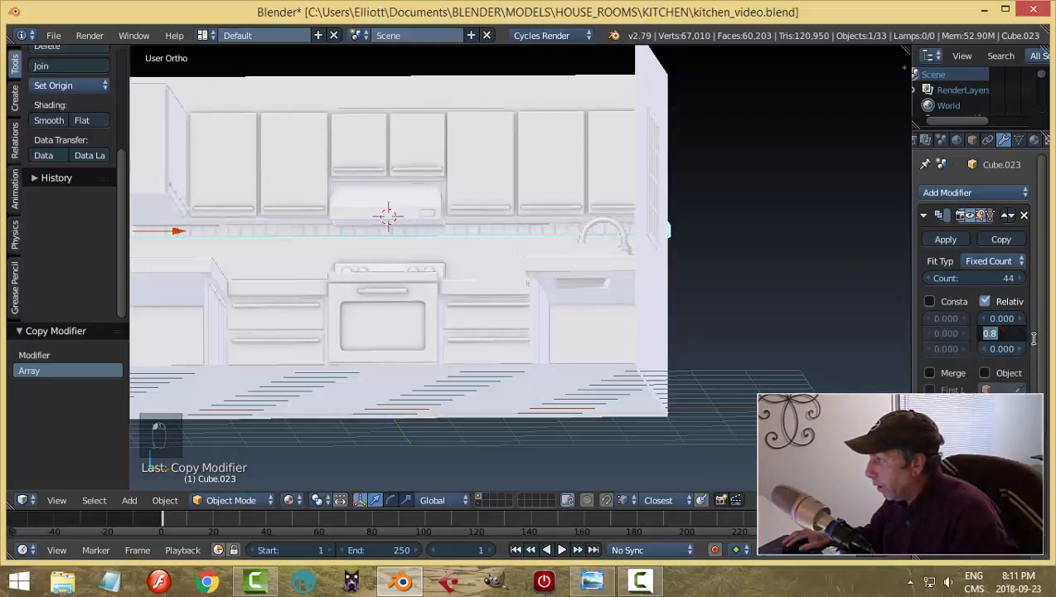
left_click(1001, 333)
type("0")
key("Return")
Step: Set the first array's count to 2 and its relative Z offset to -1.1 to stack a second tile row below
mouse_move(1003, 348)
left_mouse_down()
mouse_move(986, 348)
mouse_move(1005, 348)
left_mouse_up()
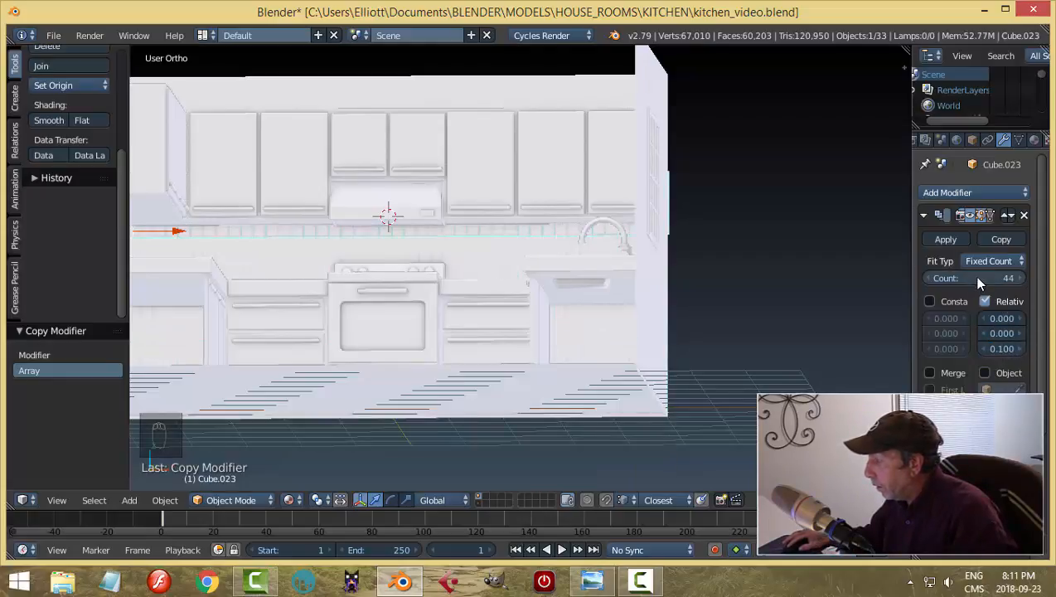
left_click(1011, 278)
type("2")
key("Return")
mouse_move(1004, 349)
left_mouse_down()
mouse_move(979, 349)
mouse_move(998, 349)
left_mouse_up()
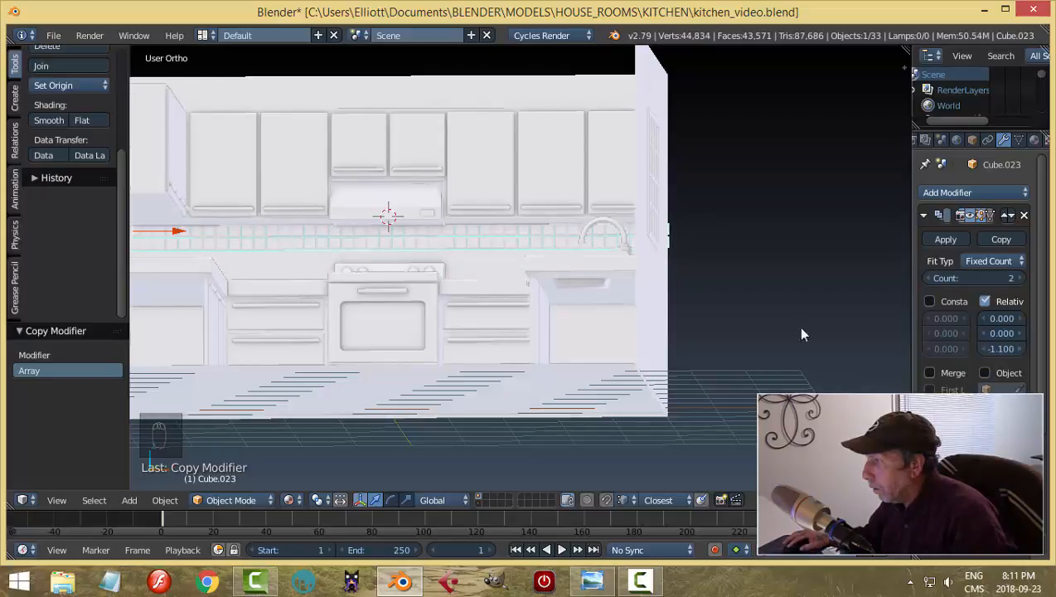
Step: Increase the vertical array count of the tiles to 5 so the rows fill the wall down to the countertop
key("a")
middle_click_drag(688, 280, 668, 301)
scroll(547, 296, "up", 6)
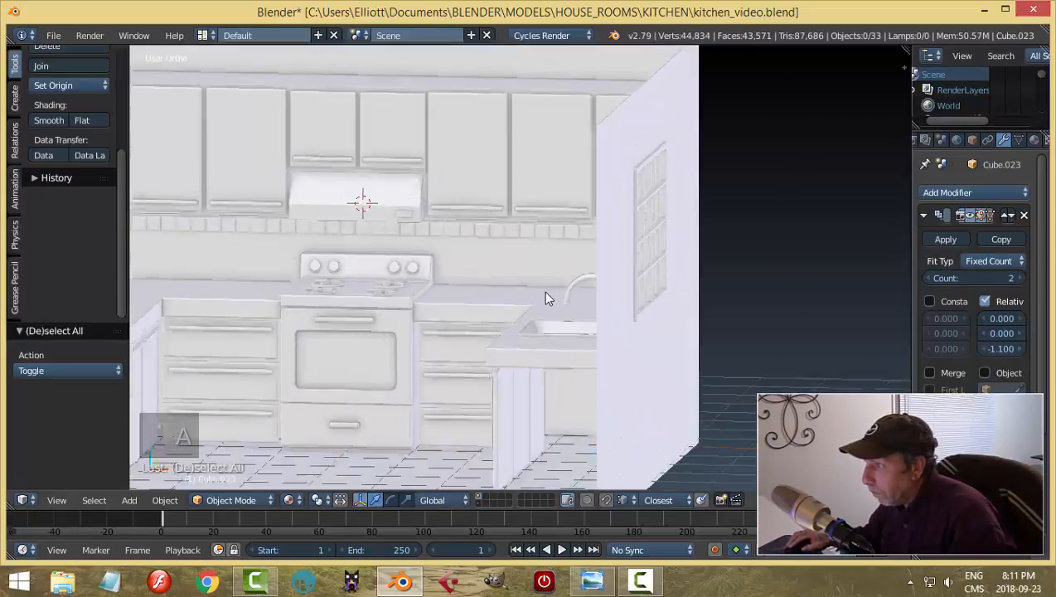
middle_click_drag(571, 257, 572, 270)
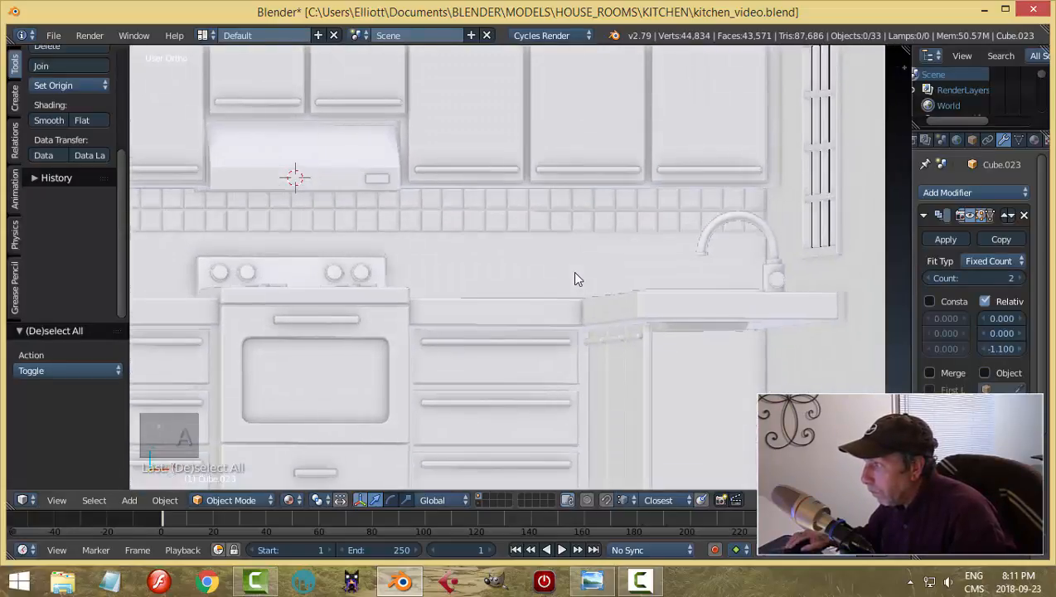
right_click(578, 225)
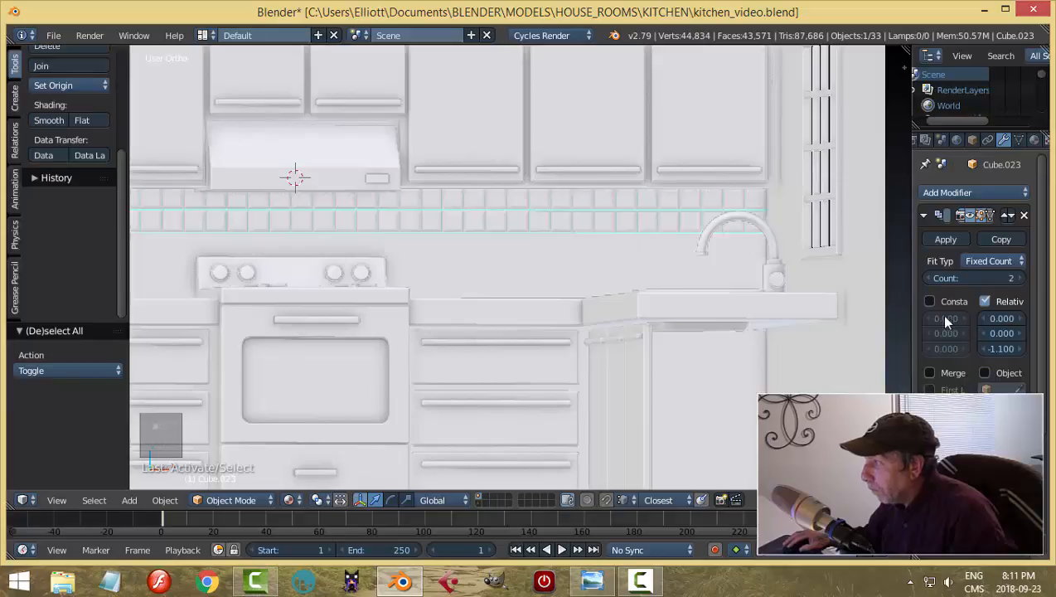
left_click(1019, 279)
left_click(1019, 279)
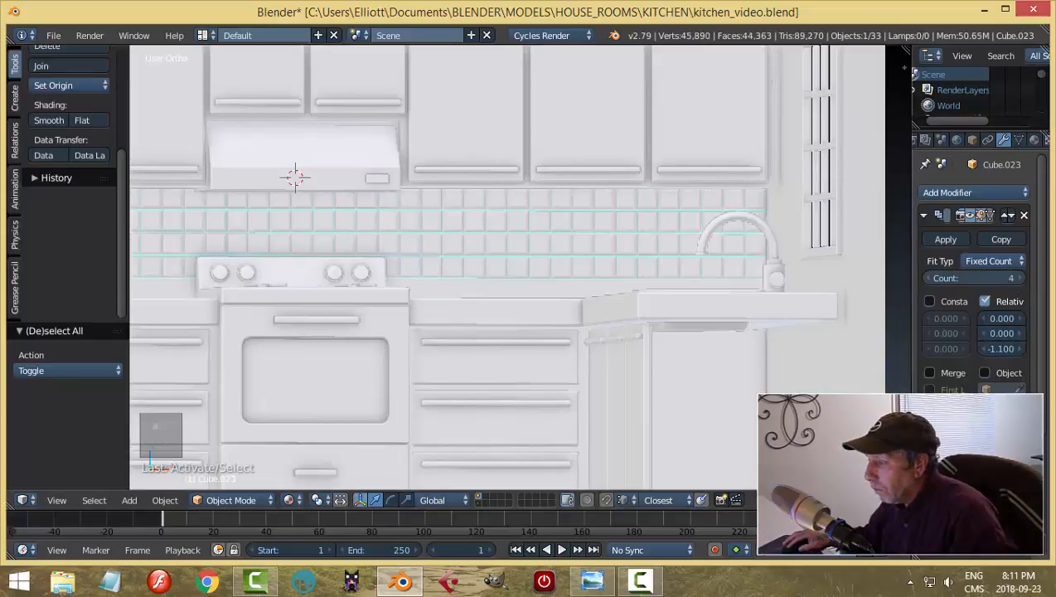
left_click(1019, 278)
Step: Deselect the tiles and examine how the backsplash meets the countertop, stove and upper cabinets
middle_click_drag(607, 270, 583, 298)
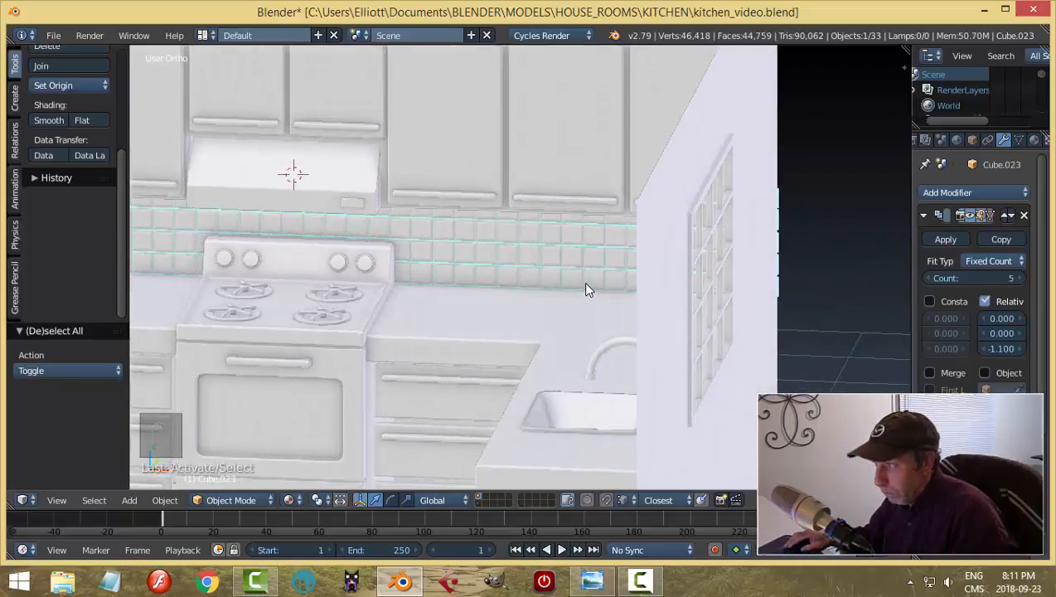
key("a")
scroll(537, 292, "down", 4)
mouse_move(506, 299)
middle_mouse_down()
mouse_move(499, 273)
mouse_move(517, 265)
mouse_move(530, 273)
mouse_move(408, 285)
mouse_move(316, 274)
mouse_move(520, 290)
mouse_move(577, 280)
mouse_move(521, 307)
mouse_move(504, 294)
mouse_move(560, 290)
mouse_move(577, 302)
mouse_move(510, 315)
mouse_move(509, 292)
mouse_move(495, 309)
middle_mouse_up()
scroll(523, 309, "up", 4)
scroll(507, 300, "up", 3)
scroll(510, 311, "down", 4)
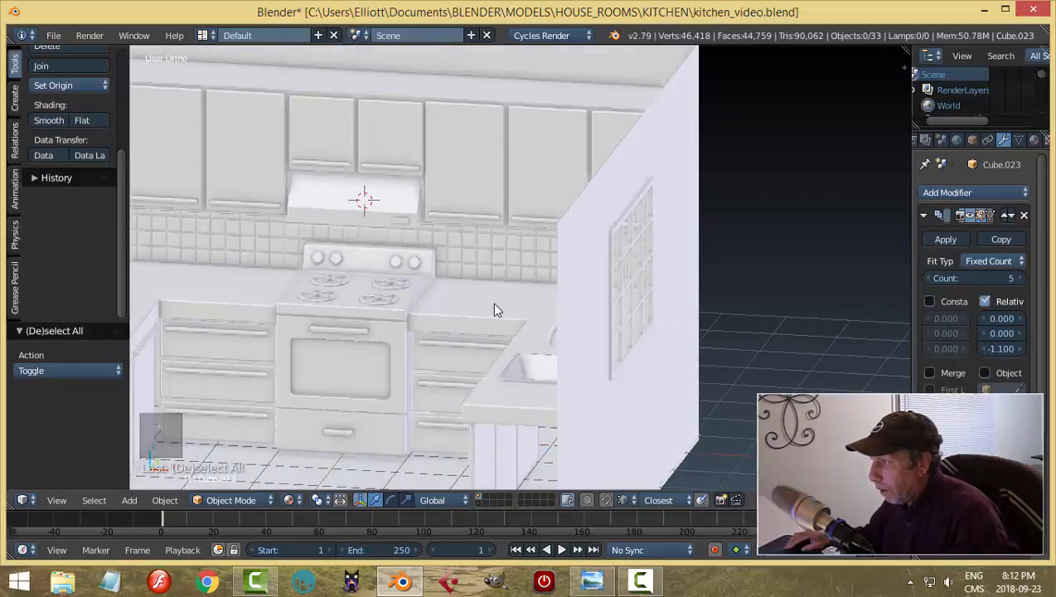
scroll(540, 296, "up", 3)
Step: Save the kitchen file and view the whole room from the camera
key("ctrl+s")
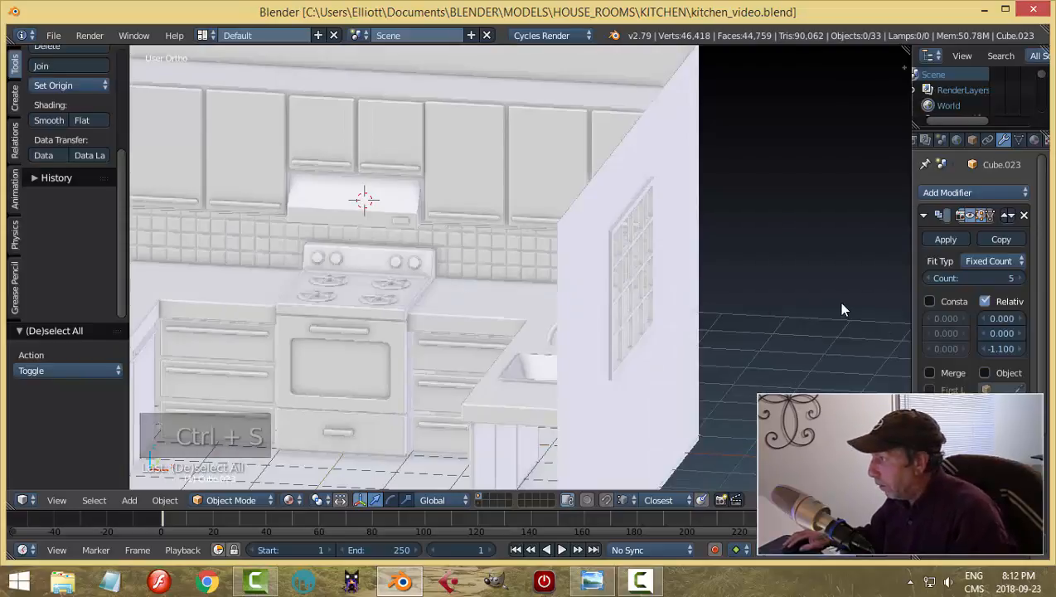
middle_click_drag(839, 303, 651, 316)
key("KP_0")
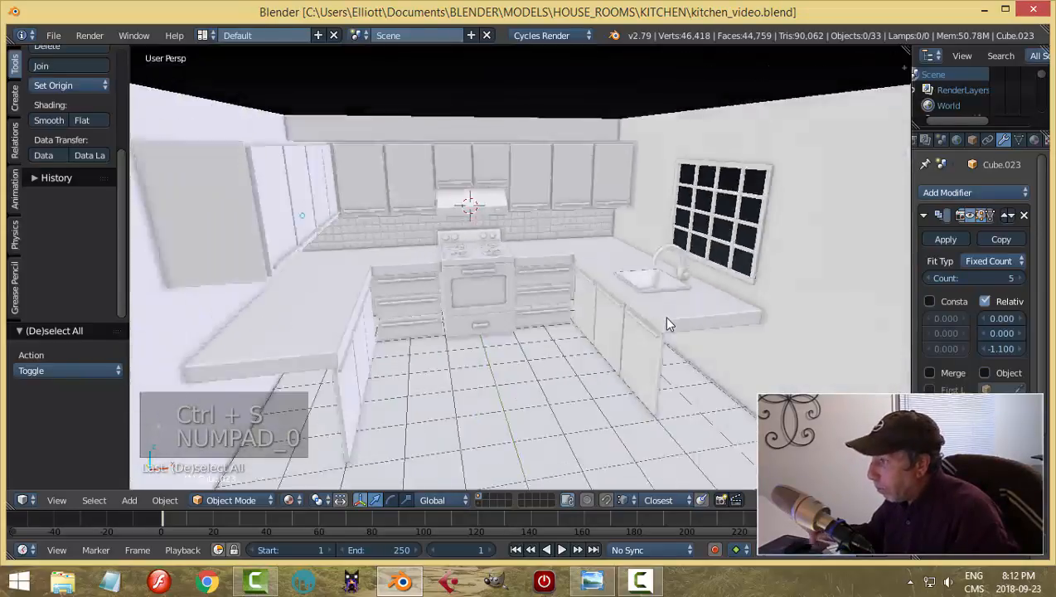